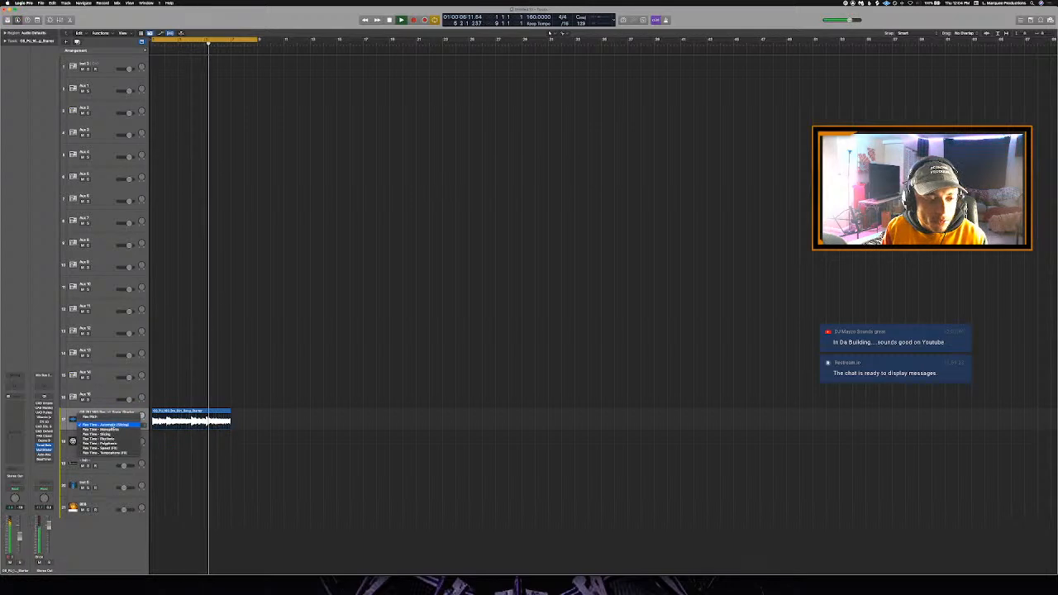
# - Try the Polyphonic Flex Time mode on the song starter loop track, undo it, toggle the track's flex and stop playback
pyautogui.click(115, 444)
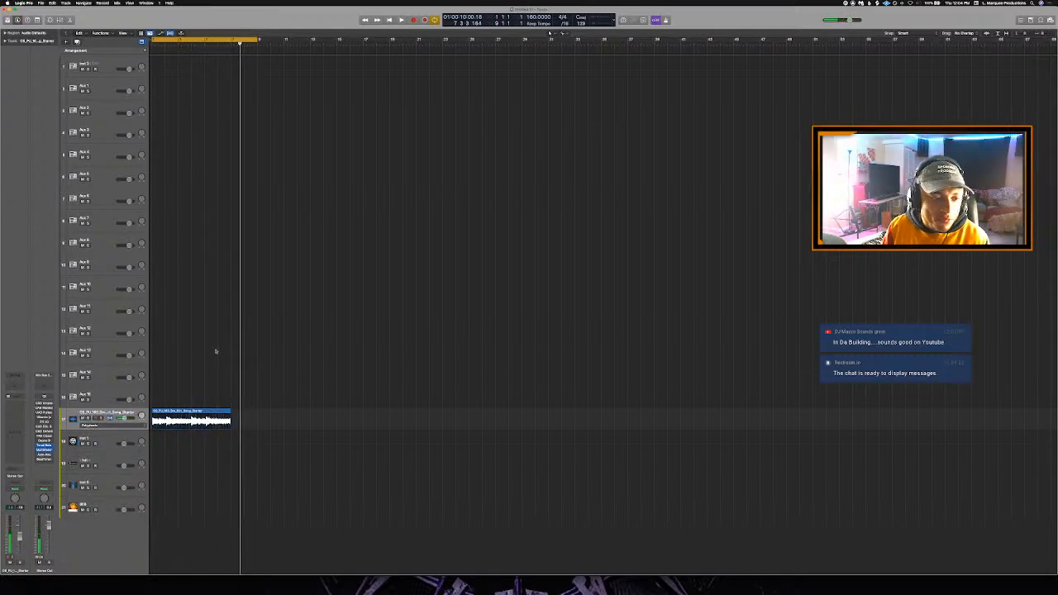
pyautogui.press('super+z')
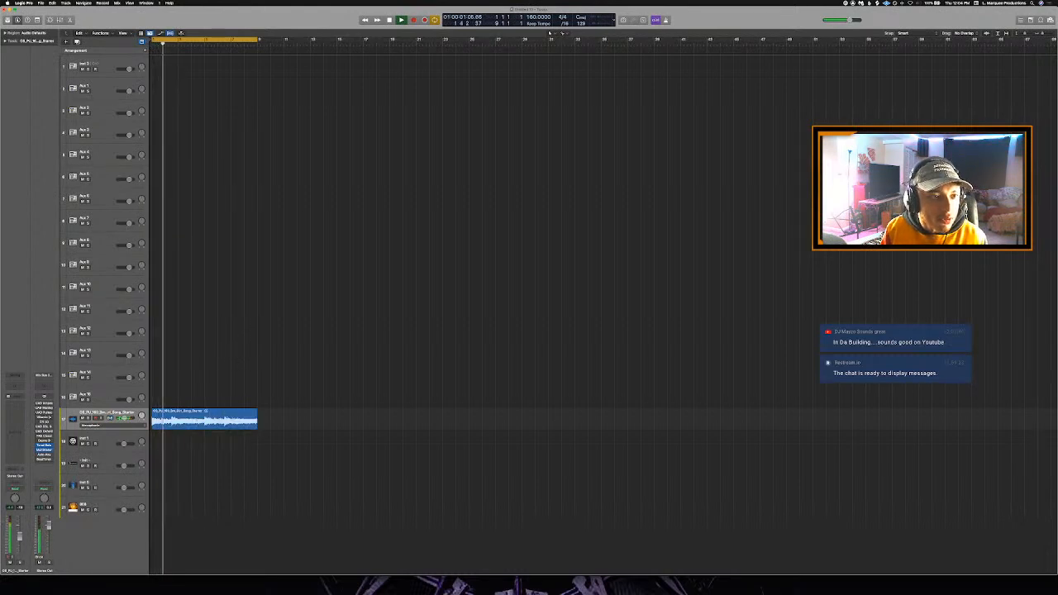
pyautogui.click(110, 418)
pyautogui.click(110, 418)
pyautogui.press('space')
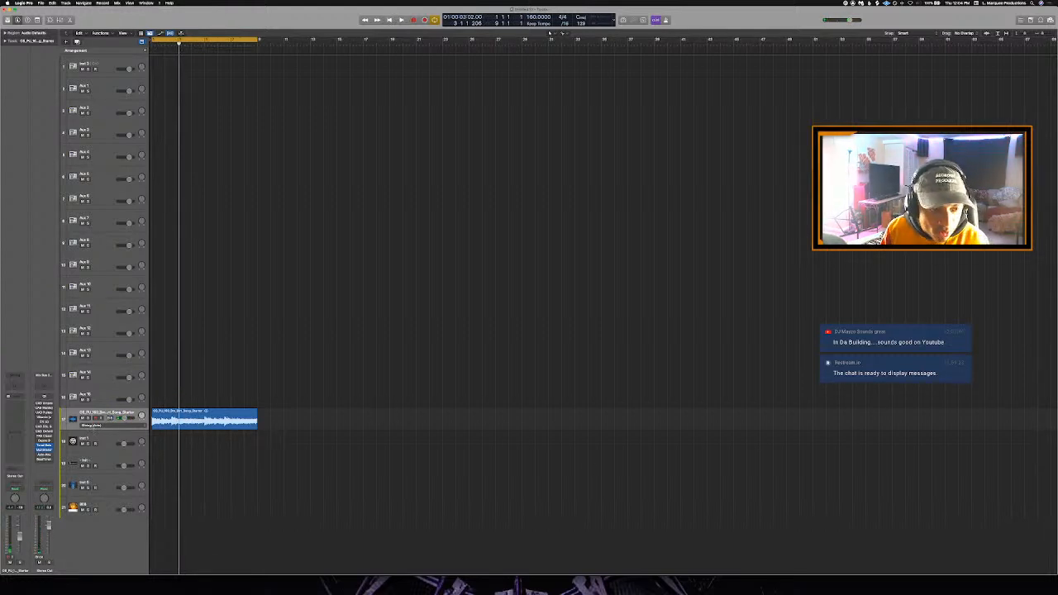
# - Delete the song starter loop track together with its region
pyautogui.rightClick(98, 412)
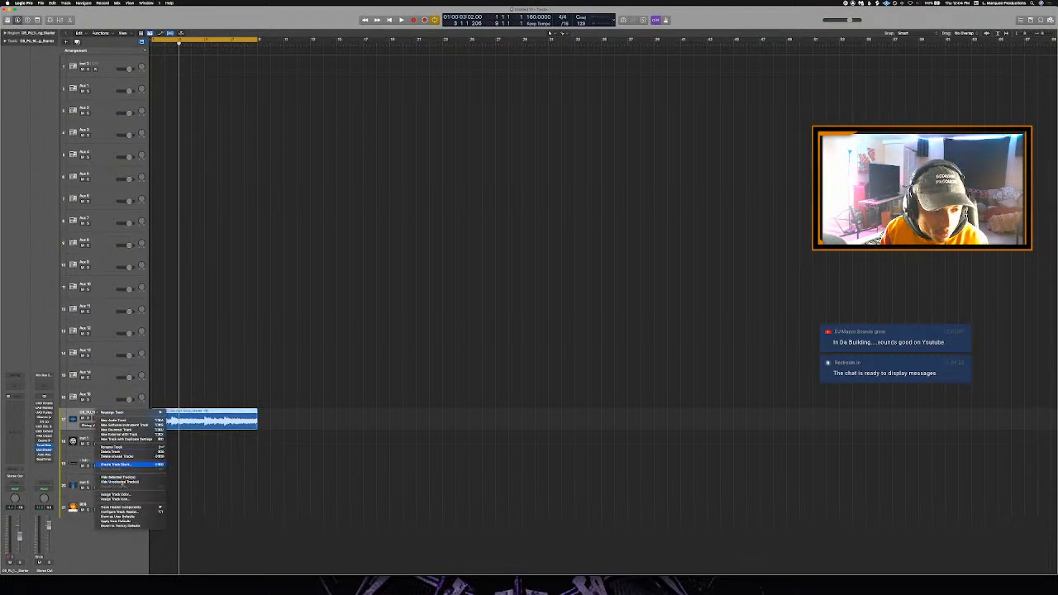
pyautogui.click(121, 453)
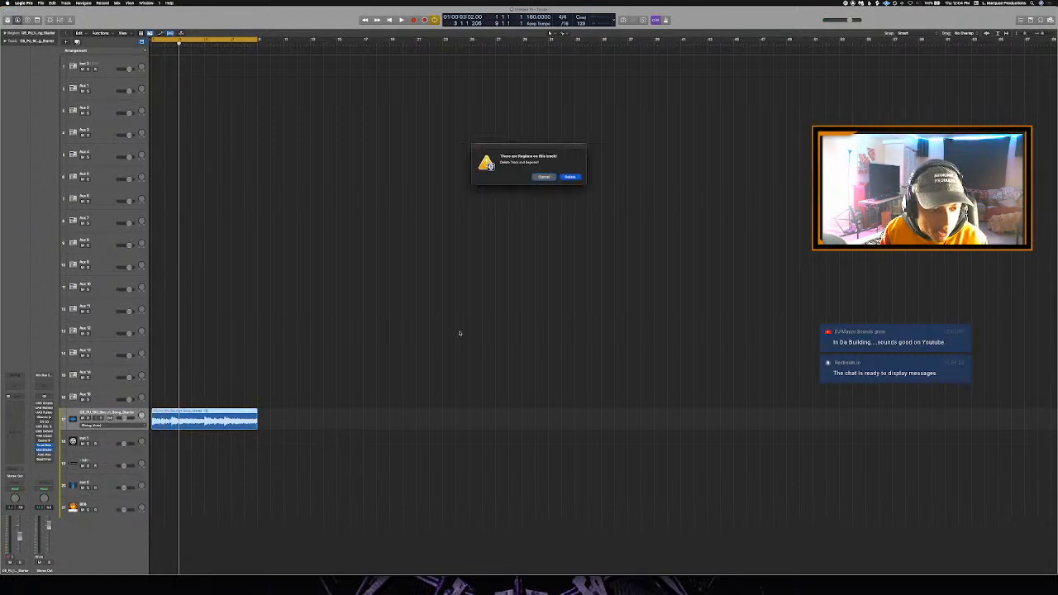
pyautogui.click(570, 177)
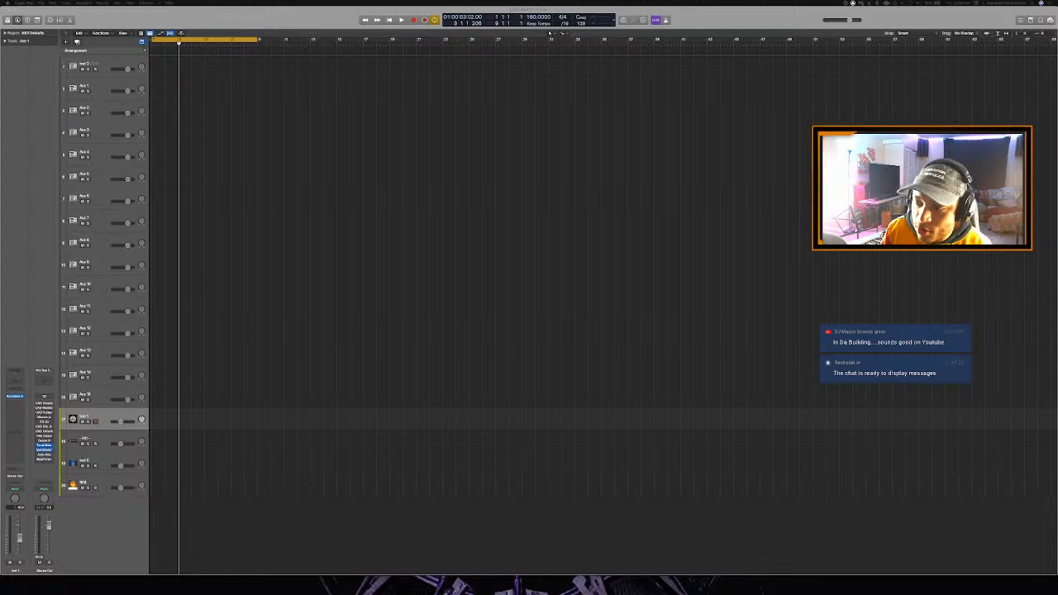
# - Switch to Splice, open the Loops collection and add its Dirt Song Starter loop at bar 1 on a new Logic track
pyautogui.moveTo(1057, 137); pyautogui.dragTo(628, 88)
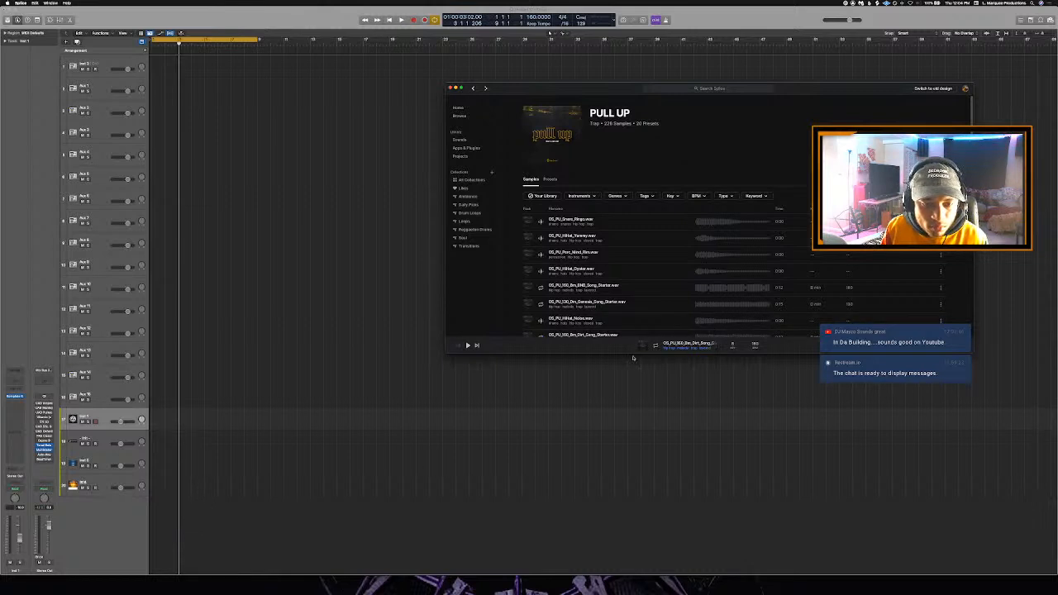
pyautogui.click(465, 222)
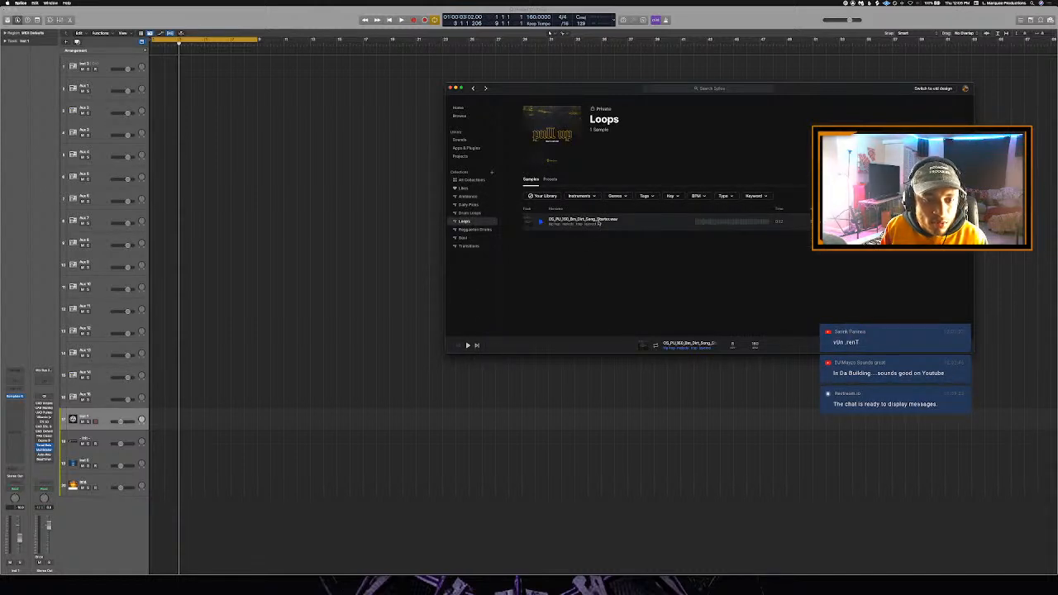
pyautogui.moveTo(598, 223); pyautogui.dragTo(153, 509)
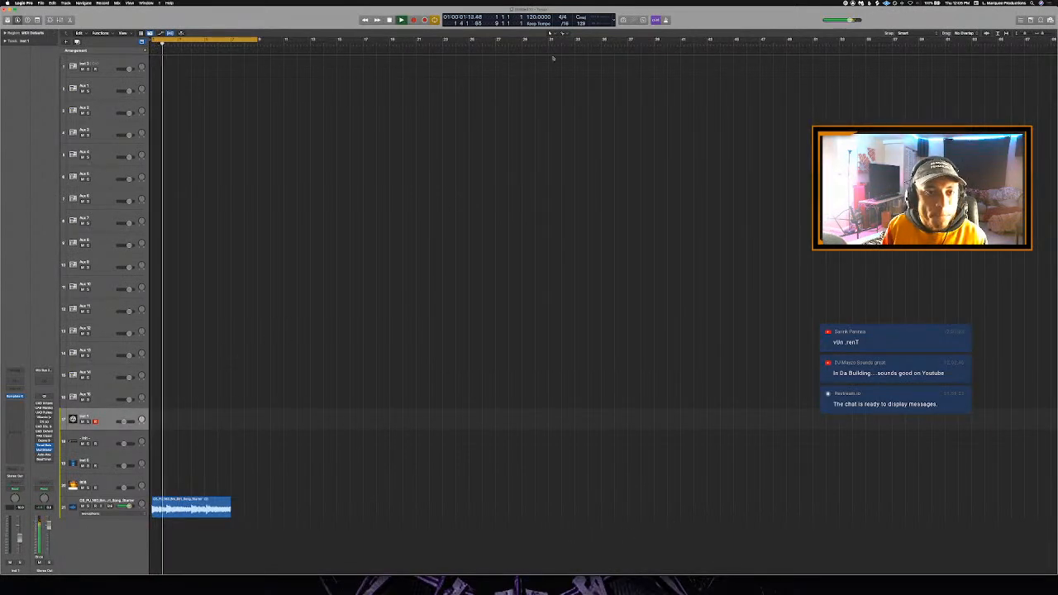
# - Set the project tempo to 160 and try the Polyphonic Flex Time mode on the loop track during playback
pyautogui.write('16')
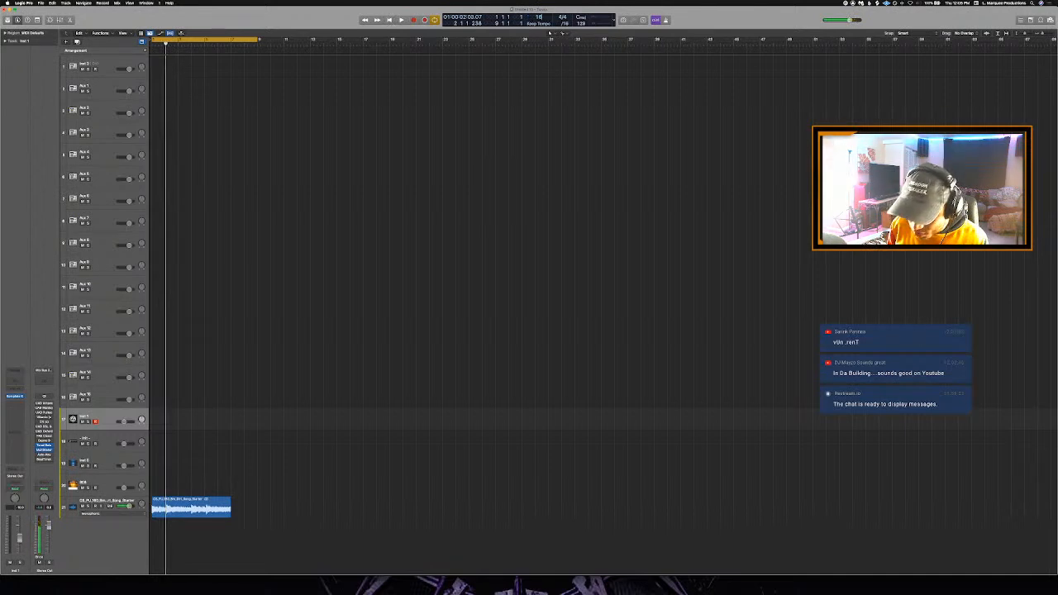
pyautogui.press('space')
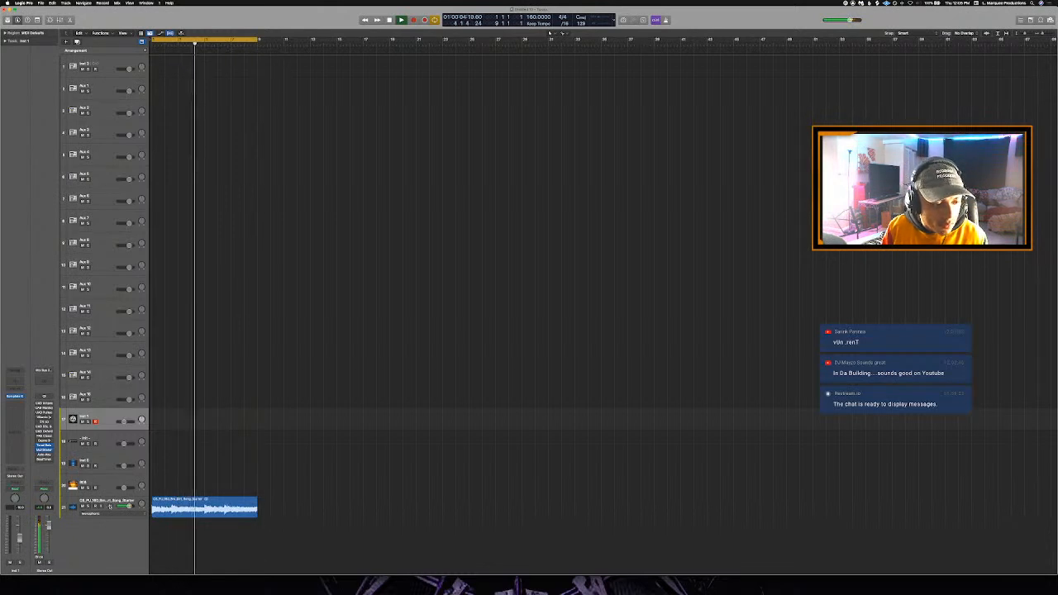
pyautogui.click(110, 506)
pyautogui.click(110, 506)
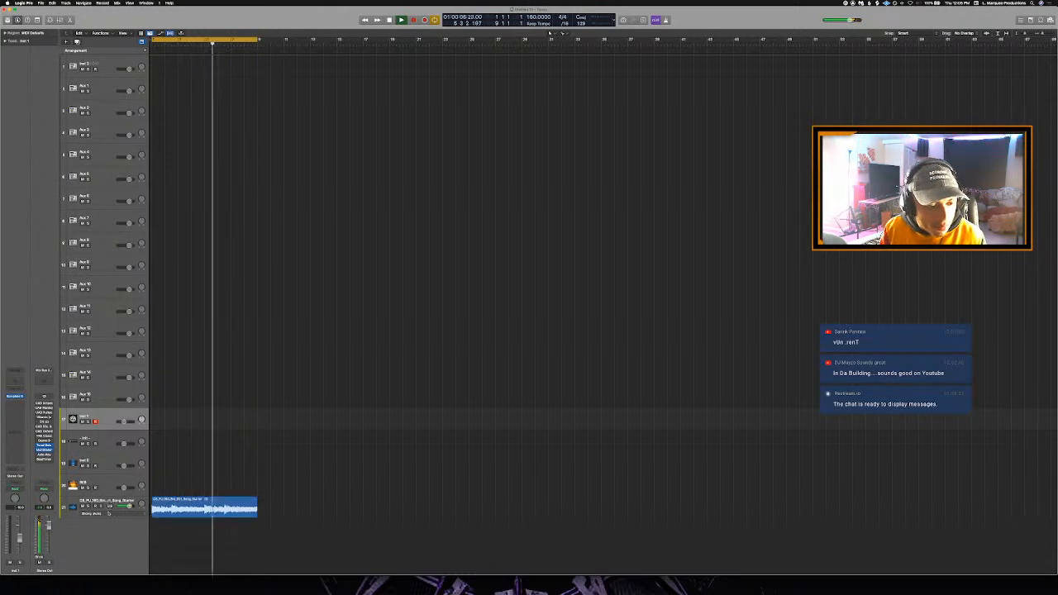
pyautogui.click(108, 514)
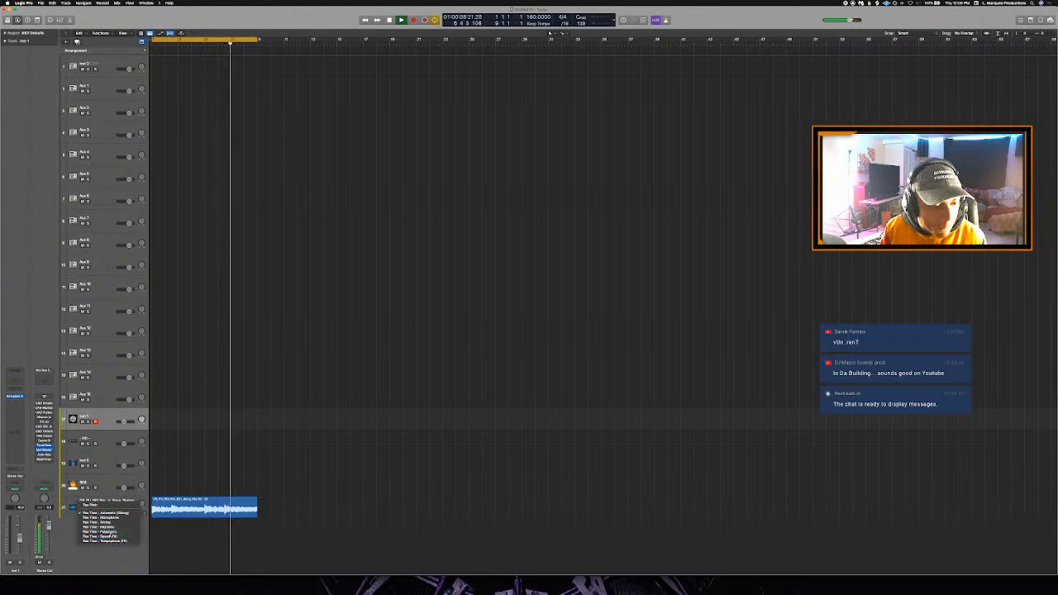
pyautogui.click(110, 532)
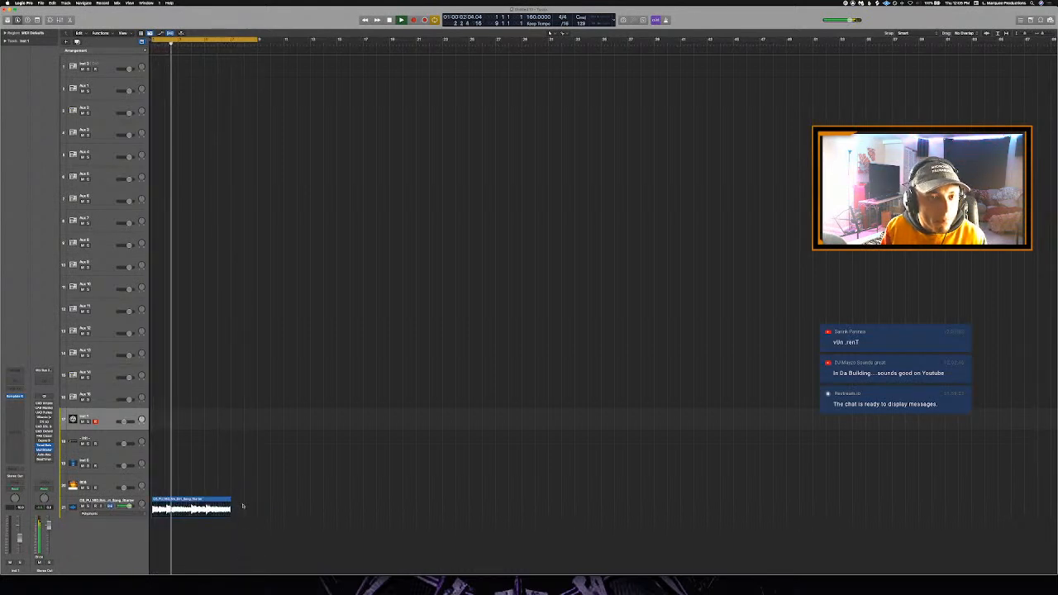
pyautogui.press('space')
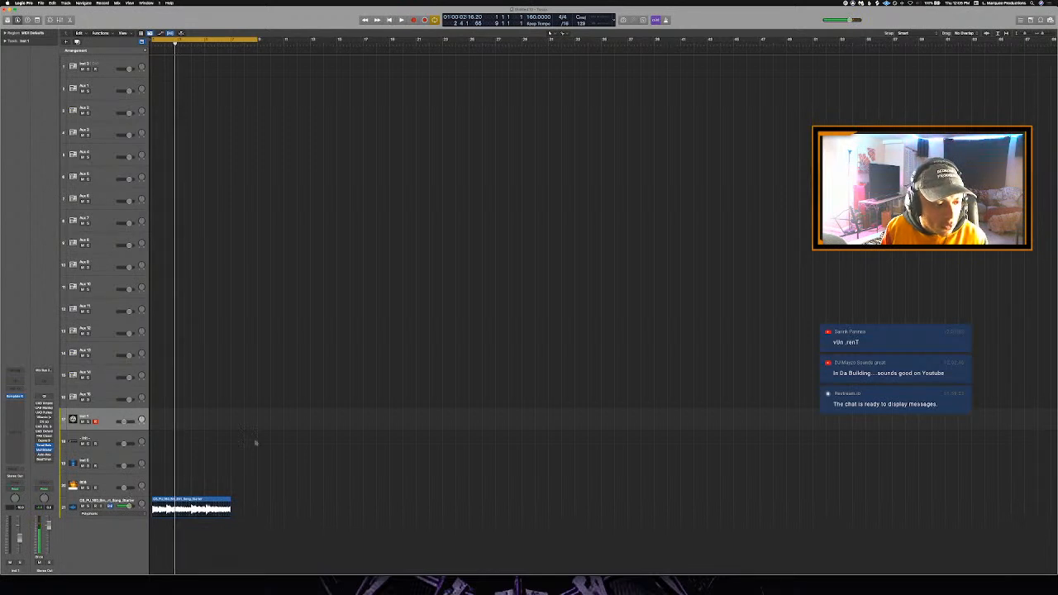
# - Close the current project without saving and create a new project from the Beat Template
pyautogui.press('super+n')
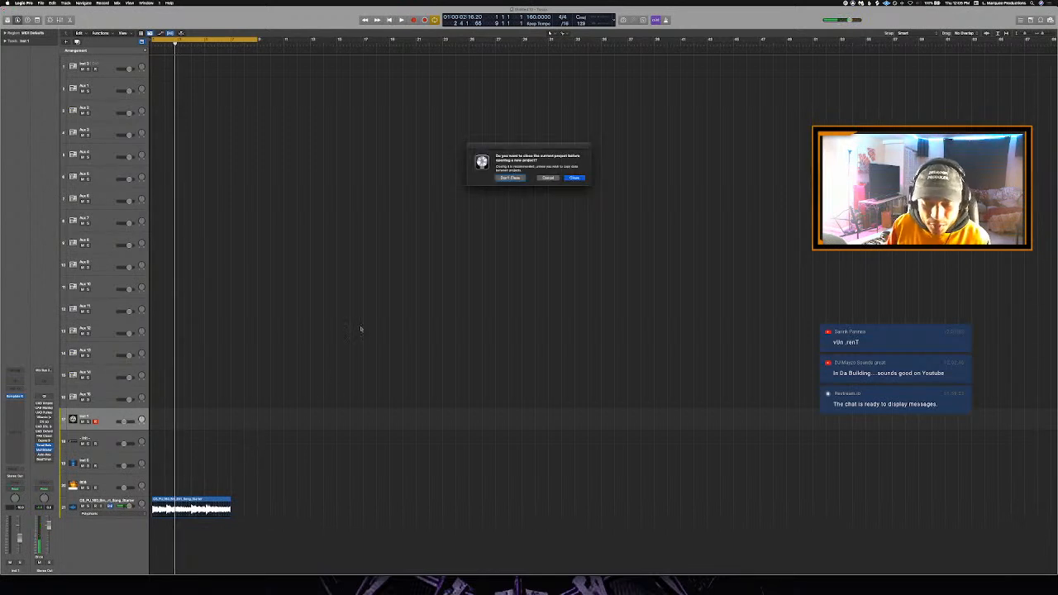
pyautogui.click(576, 179)
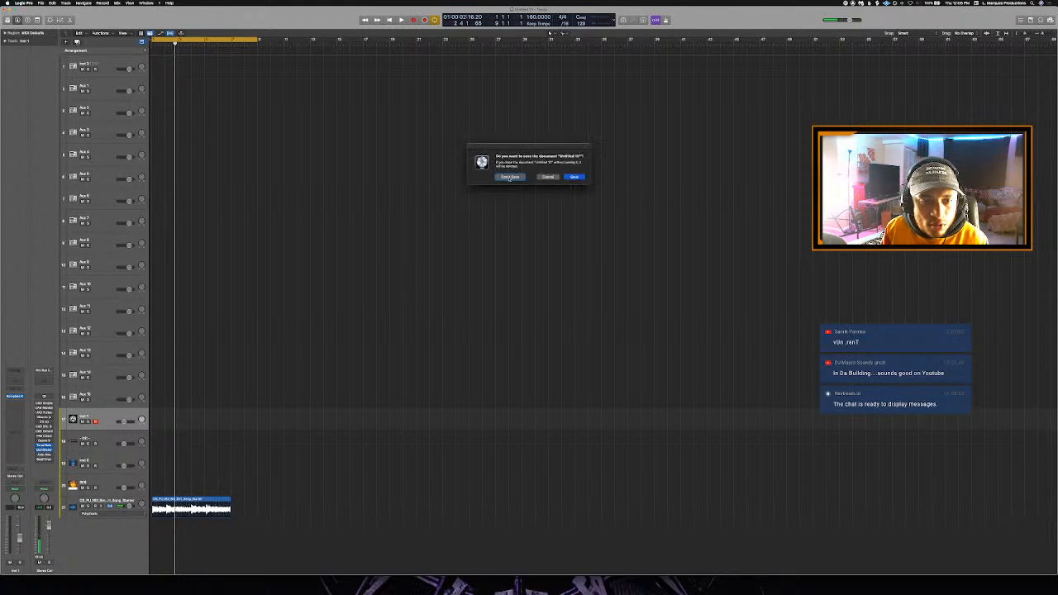
pyautogui.click(508, 177)
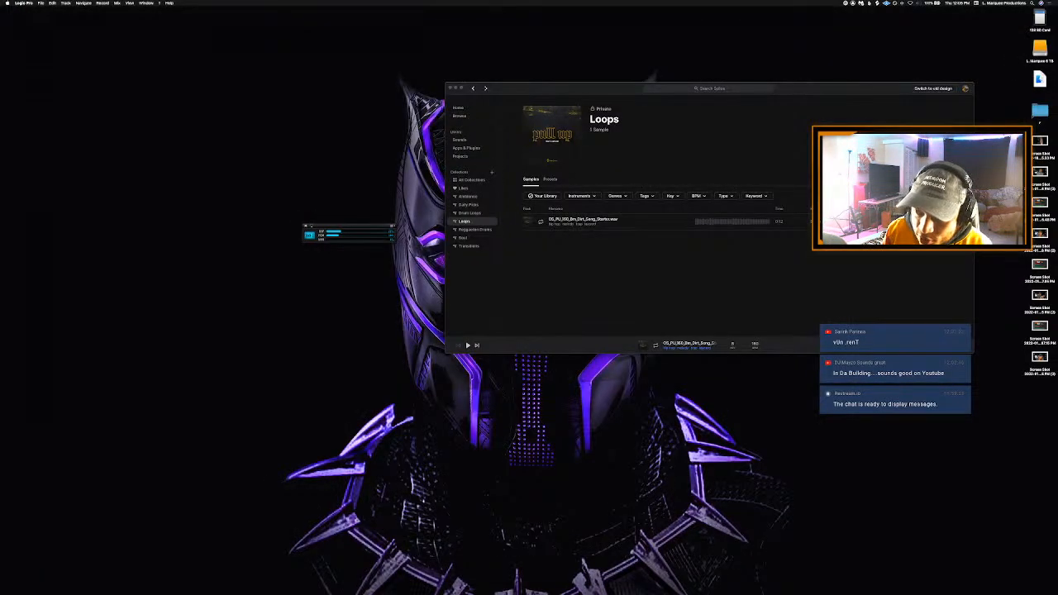
pyautogui.press('super+n')
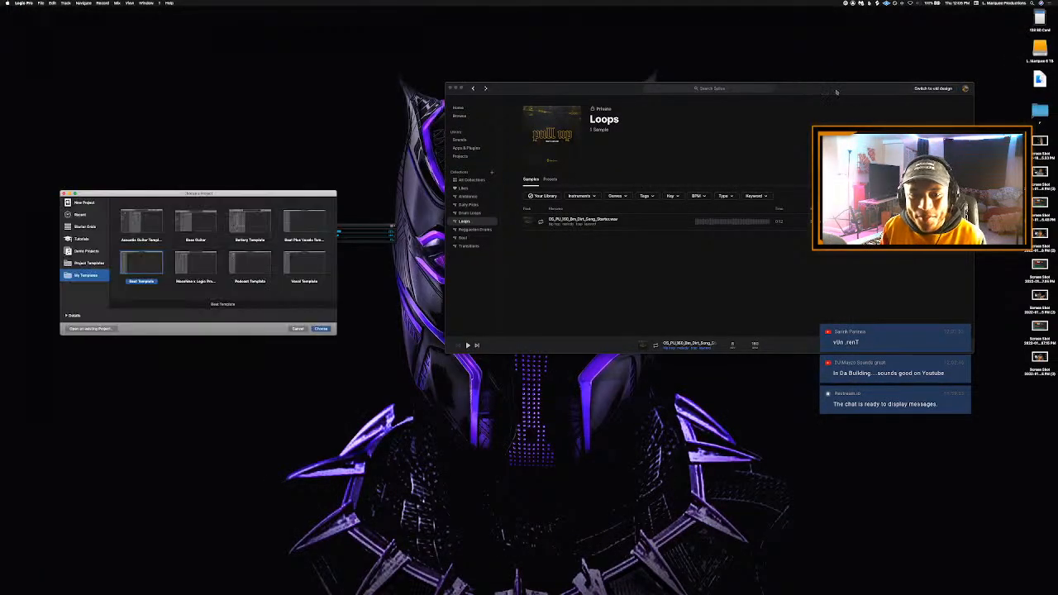
pyautogui.click(322, 329)
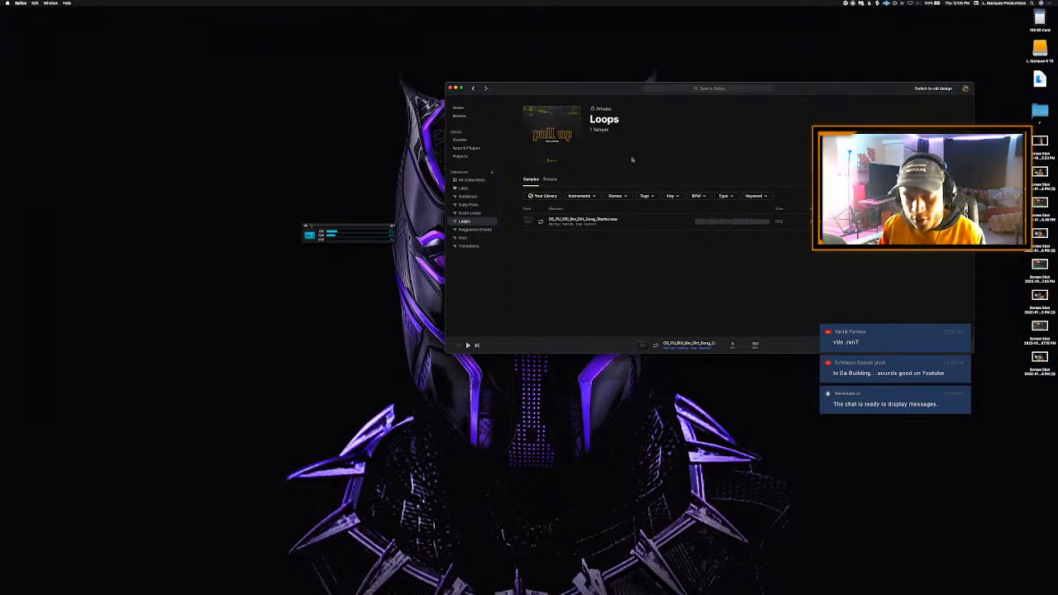
# - Add the Dirt Song Starter loop from Splice at bar 1 on a new track below the existing ones
pyautogui.moveTo(581, 93); pyautogui.dragTo(608, 89)
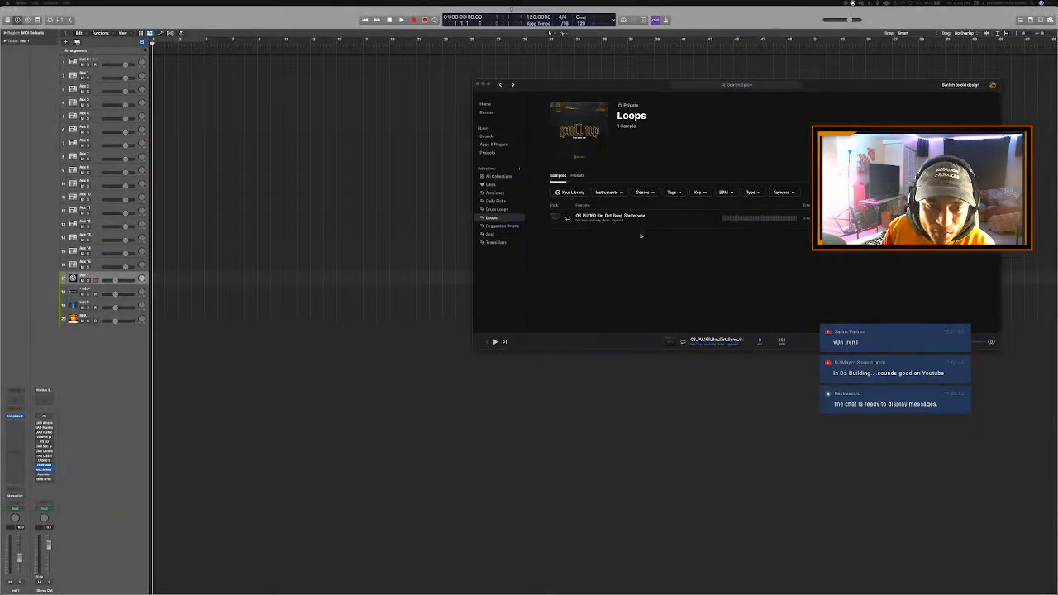
pyautogui.click(641, 236)
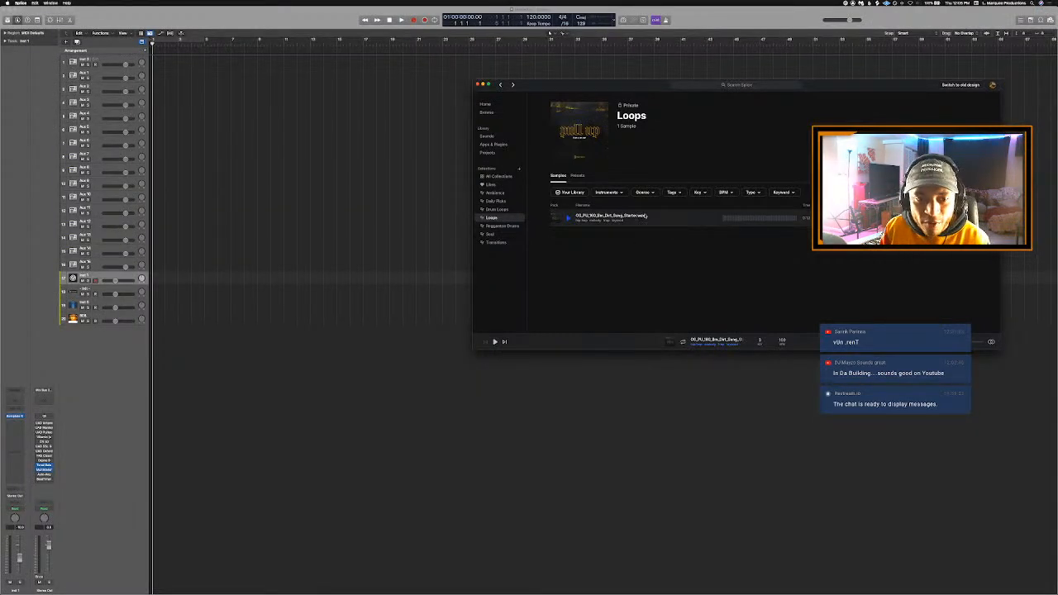
pyautogui.moveTo(436, 315); pyautogui.dragTo(152, 334)
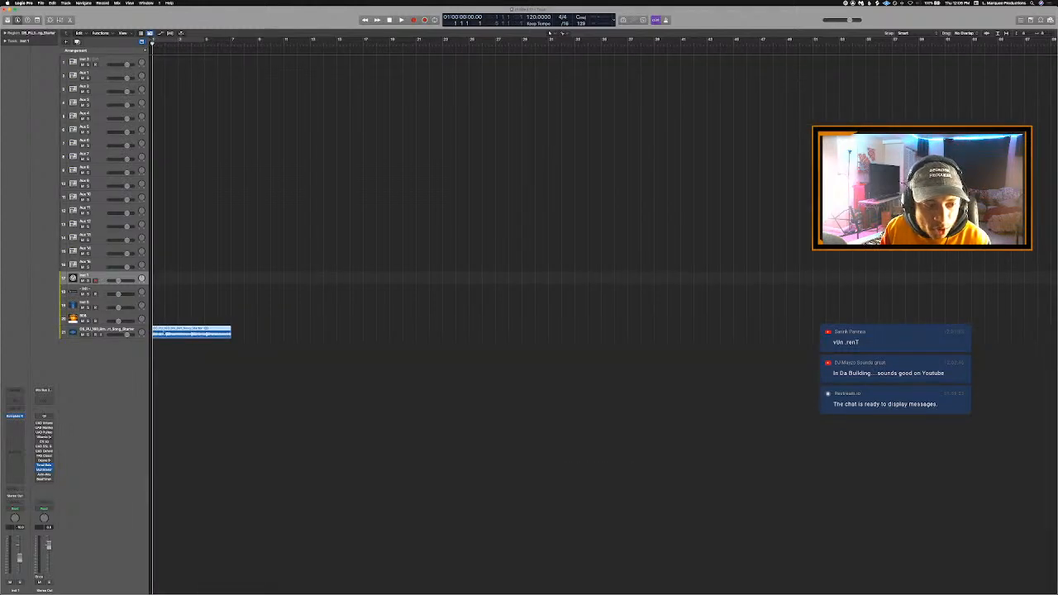
# - Lower the loop track's volume by a few decibels and show the flex controls in the track headers
pyautogui.click(106, 331)
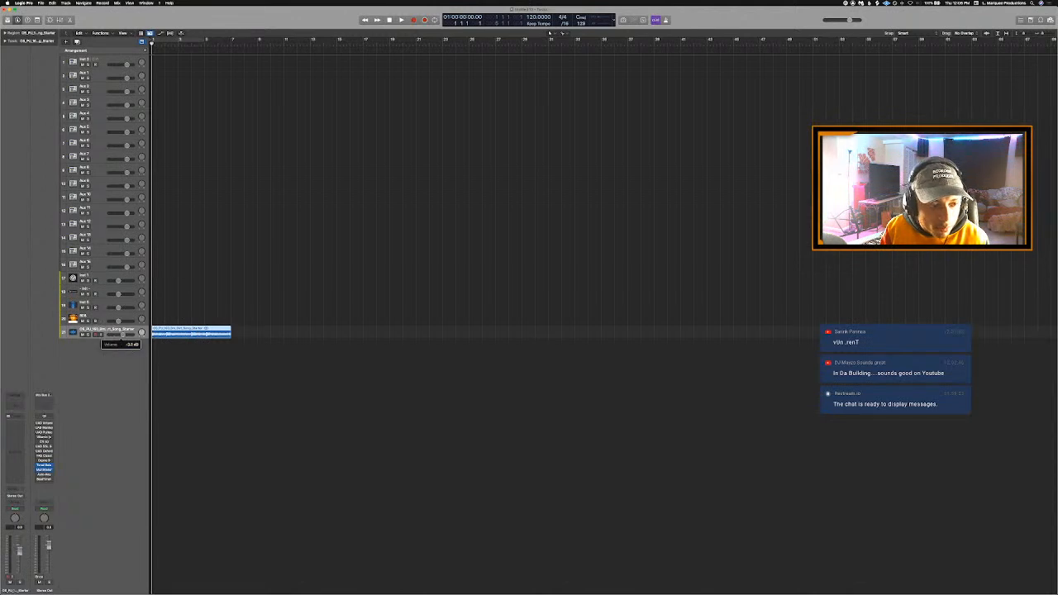
pyautogui.moveTo(123, 335); pyautogui.dragTo(122, 335)
pyautogui.click(184, 359)
pyautogui.press('super+f')
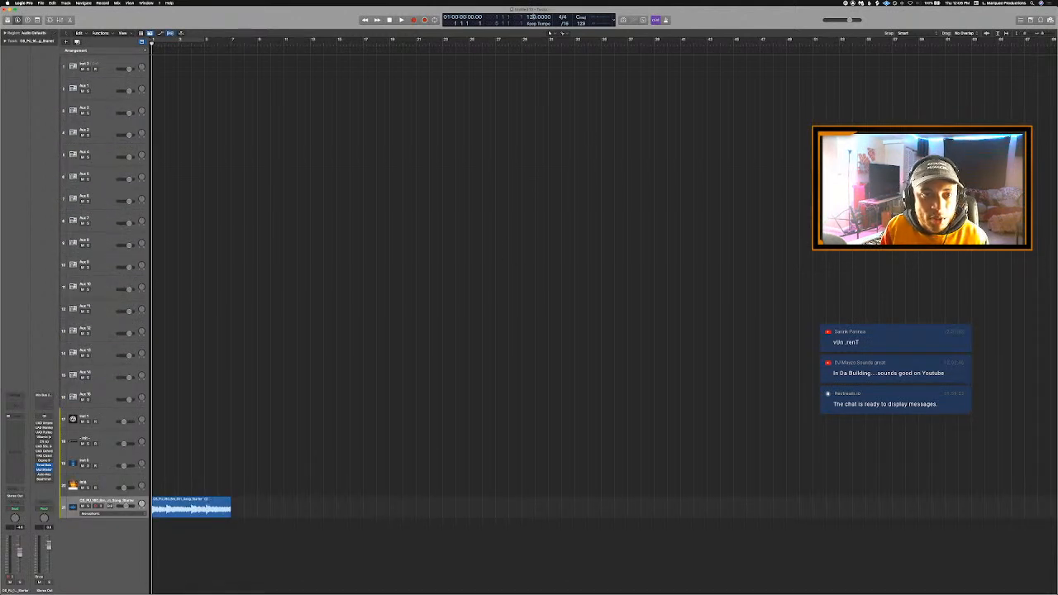
# - Set the project tempo to 160 and create a cycle range from bar 1 to bar 9
pyautogui.write('18')
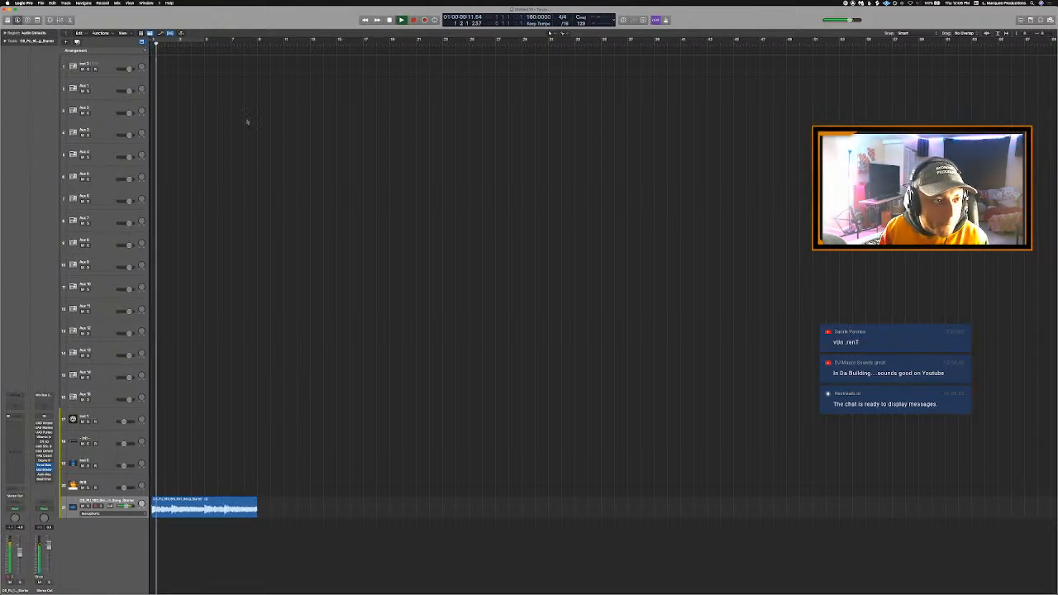
pyautogui.moveTo(152, 38); pyautogui.dragTo(258, 45)
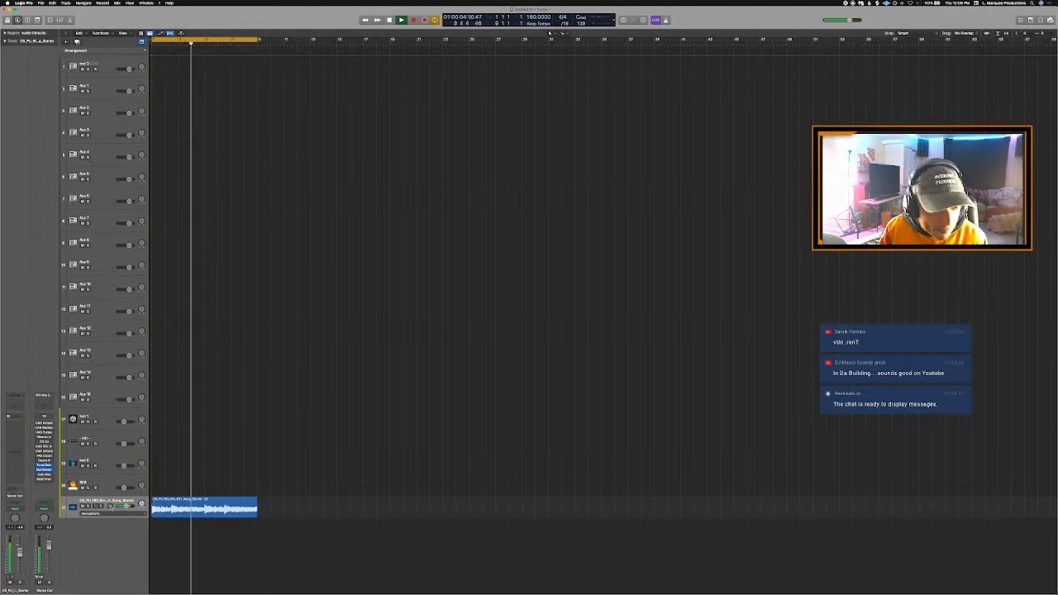
# - Try the Polyphonic Flex Time mode on the loop track, audition it from the start, and revert the change
pyautogui.click(114, 514)
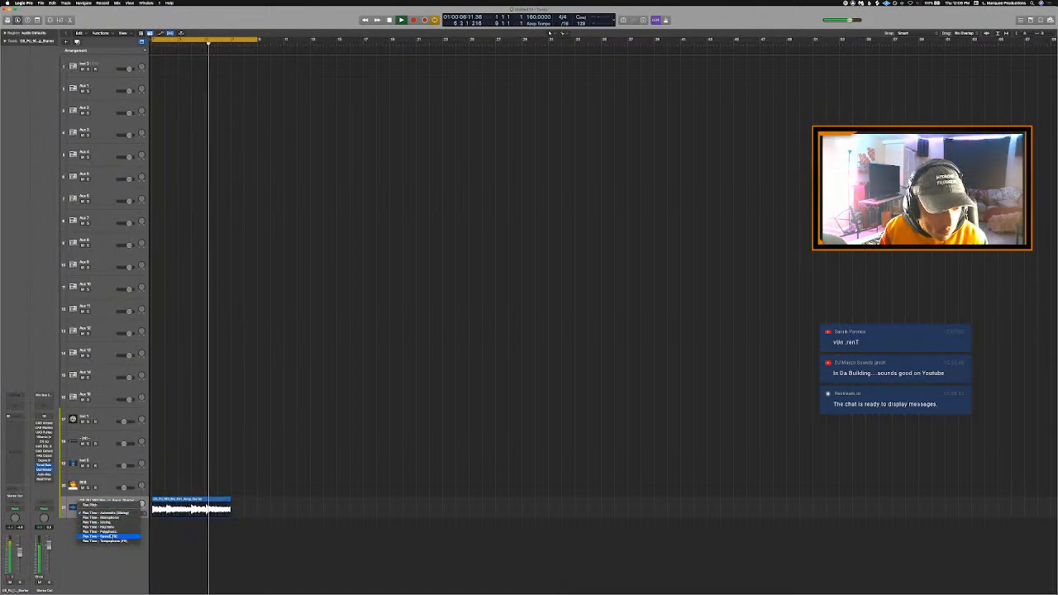
pyautogui.click(101, 531)
pyautogui.press('Return')
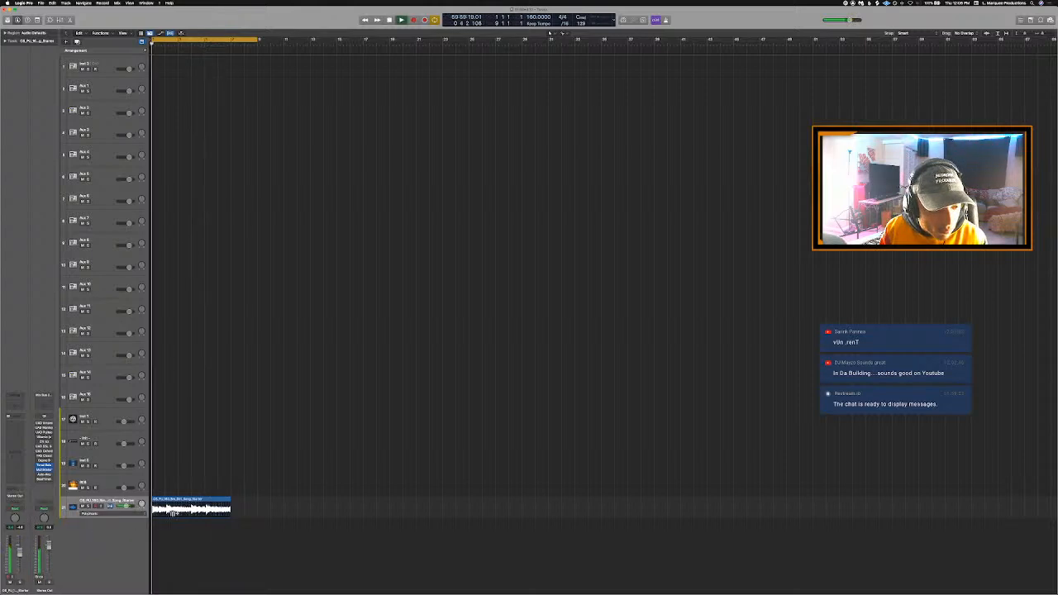
pyautogui.press('space')
pyautogui.press('super+Right')
pyautogui.press('super+Right')
pyautogui.press('super+Right')
pyautogui.press('super+Right')
pyautogui.press('super+Right')
pyautogui.press('super+Right')
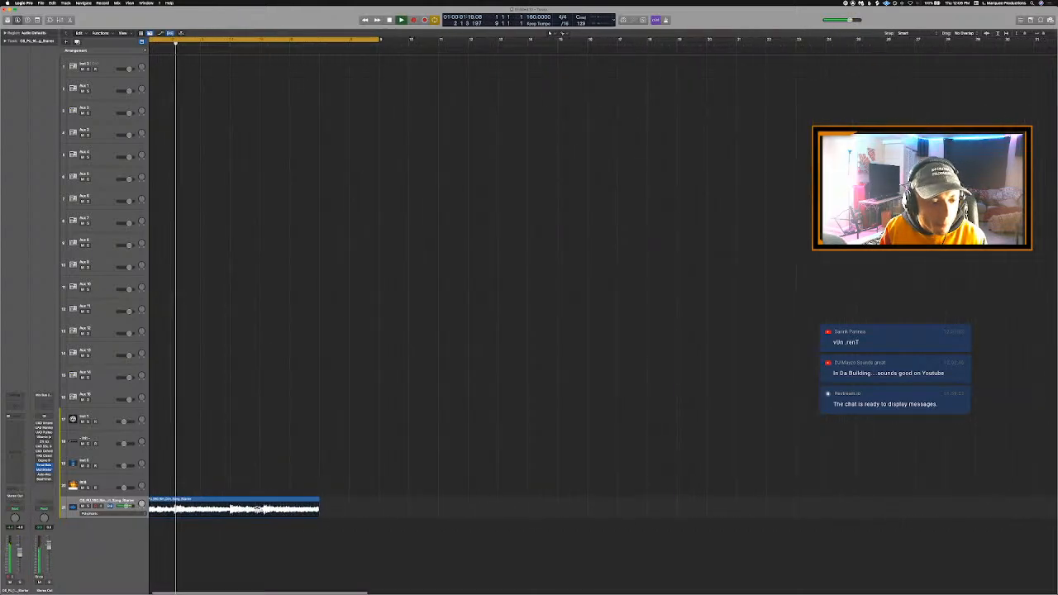
pyautogui.press('space')
pyautogui.click(327, 511)
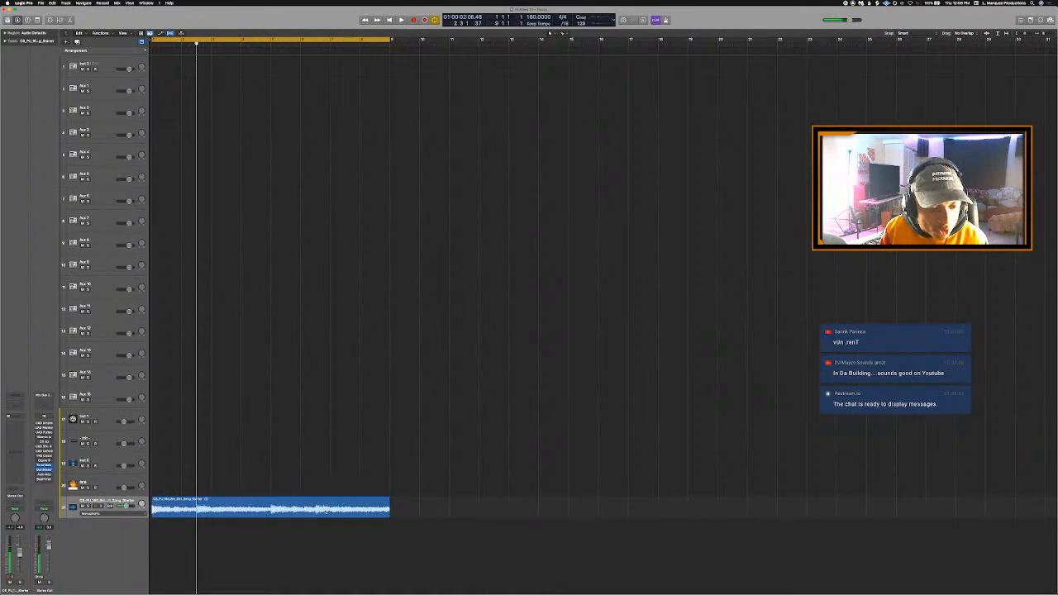
# - Bounce the loop region in place to a new track, mute the original track and show the flex controls again
pyautogui.press('super+Up')
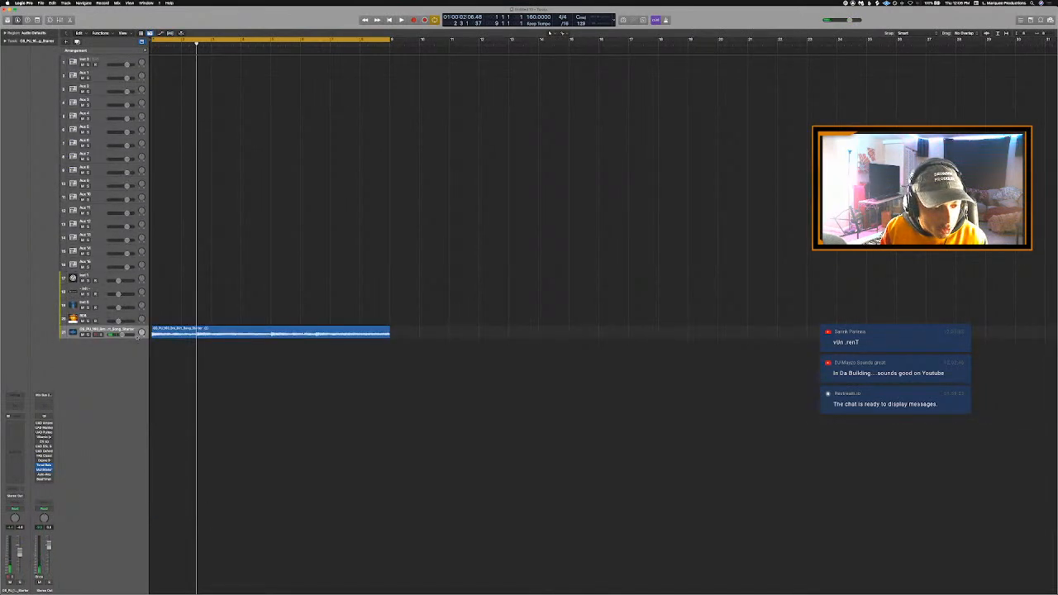
pyautogui.rightClick(177, 330)
pyautogui.click(191, 332)
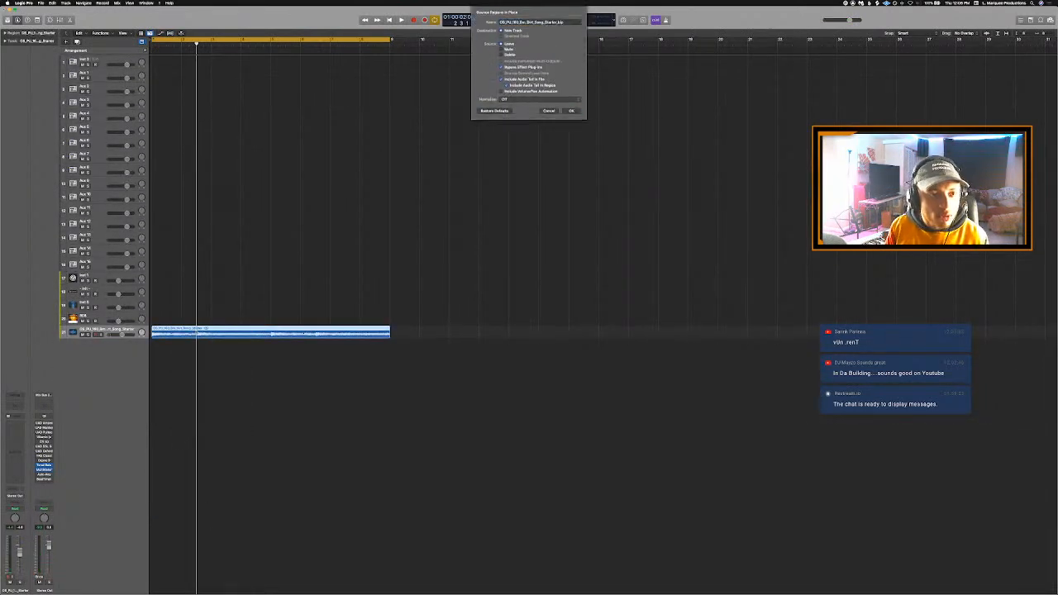
pyautogui.press('Return')
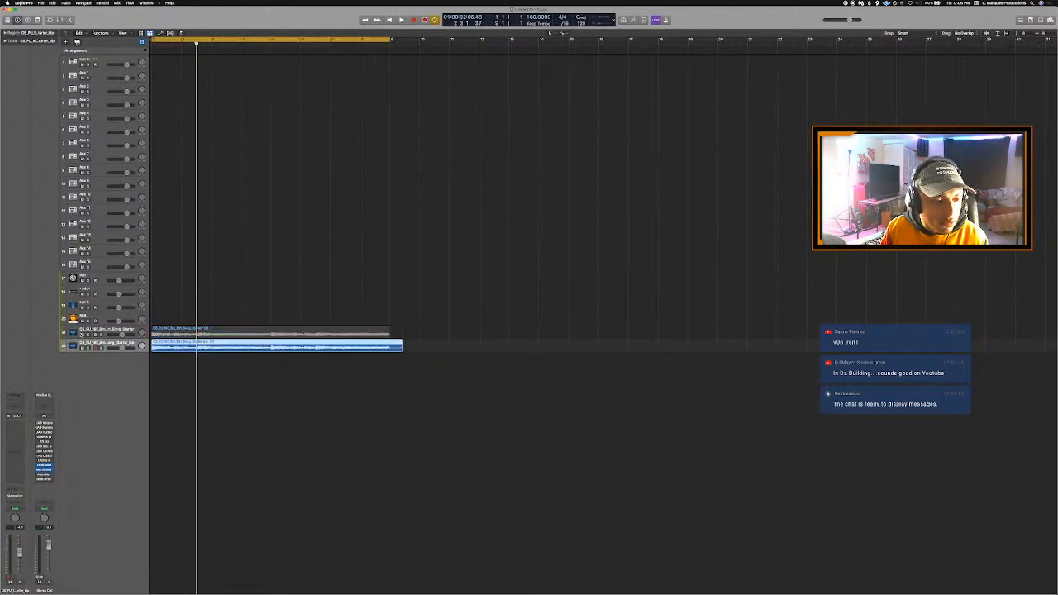
pyautogui.press('super+f')
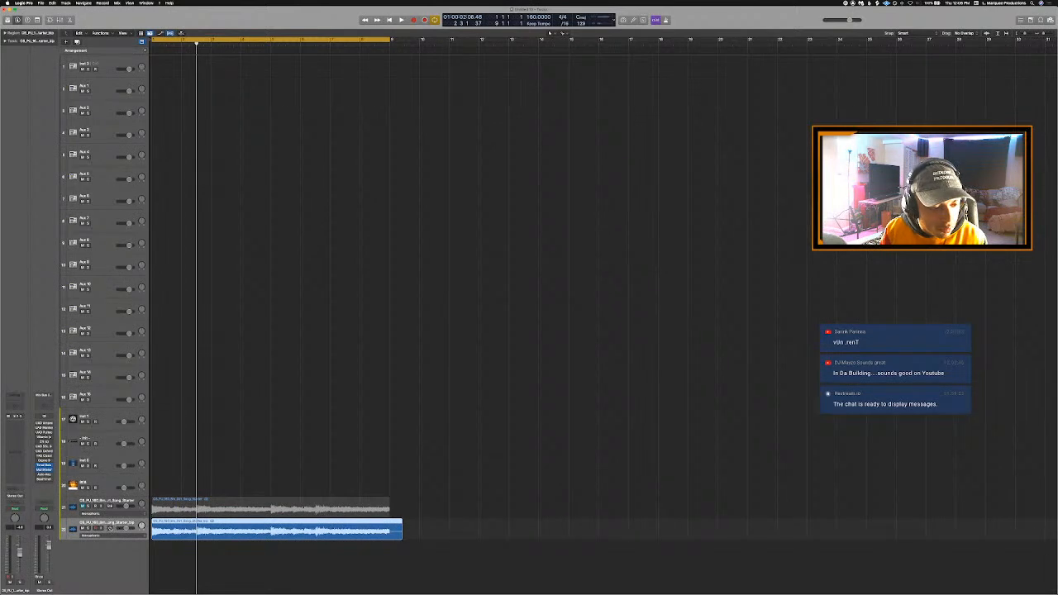
# - Turn on Flex for the bounced loop track and set its mode to Flex Time - Polyphonic
pyautogui.click(109, 528)
pyautogui.click(115, 537)
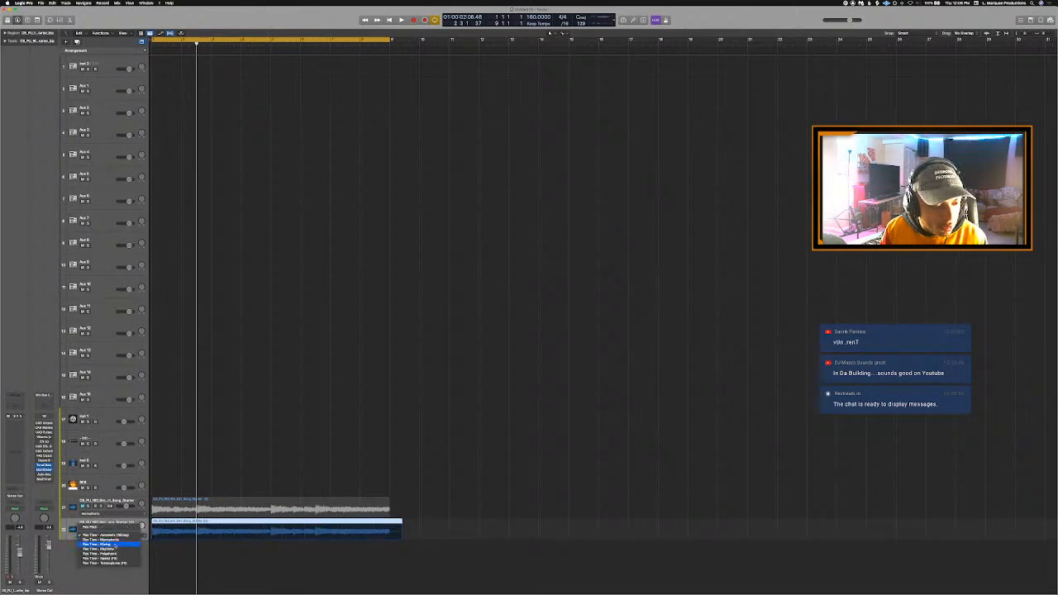
pyautogui.click(107, 554)
# - Switch off the cycle range, split the bounced region at bar 9 and remove the tail after it
pyautogui.press('c')
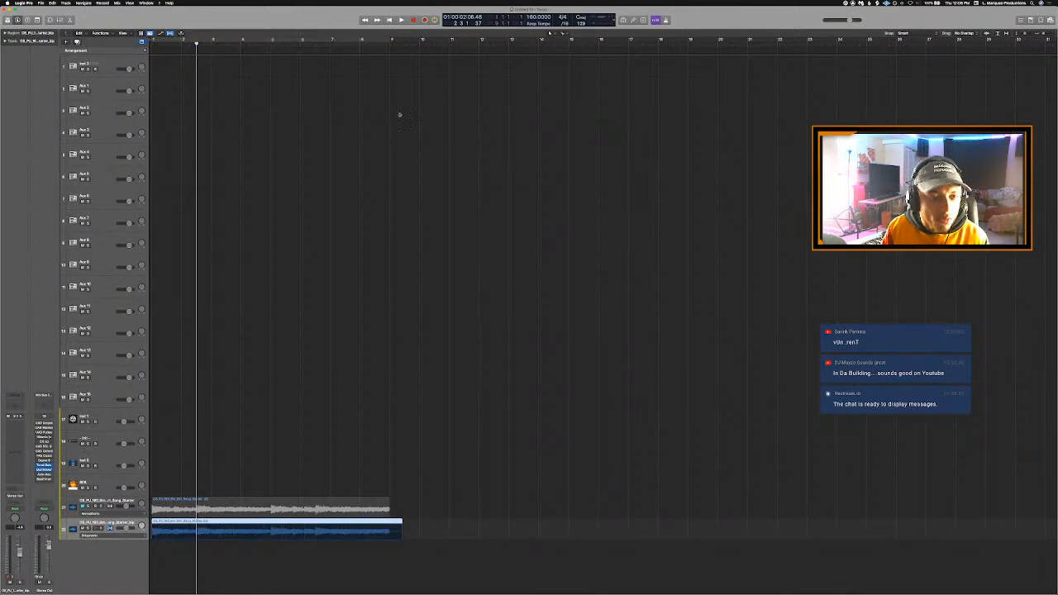
pyautogui.press('space')
pyautogui.click(393, 44)
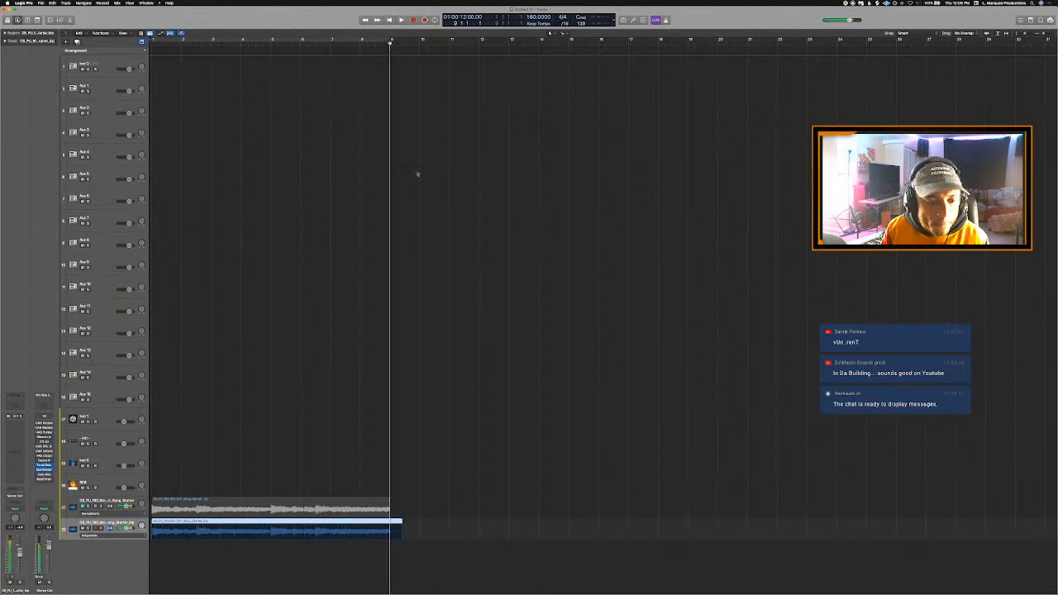
pyautogui.press('super+f')
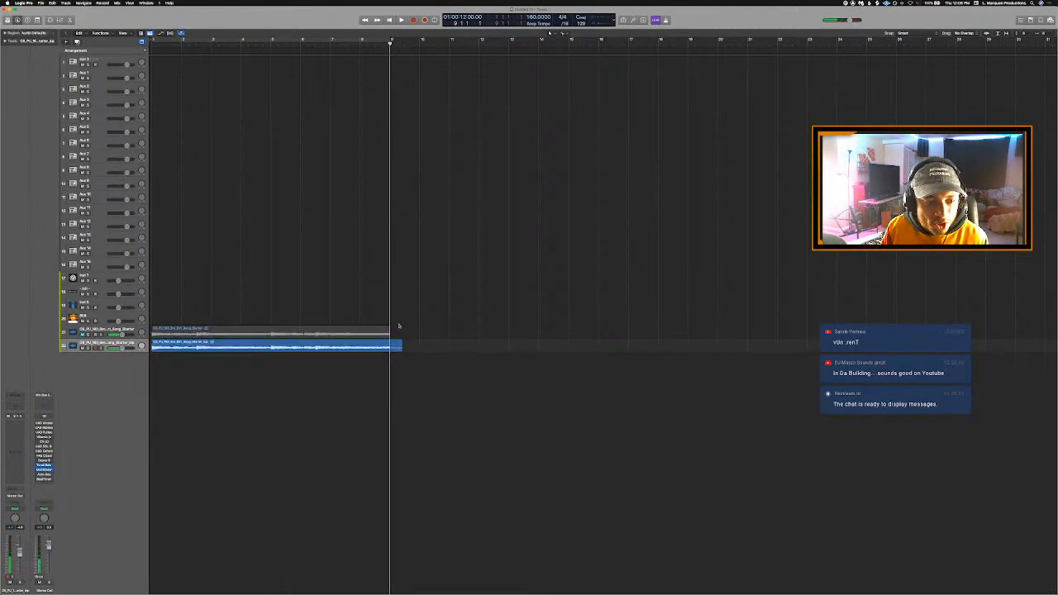
pyautogui.press('super+t')
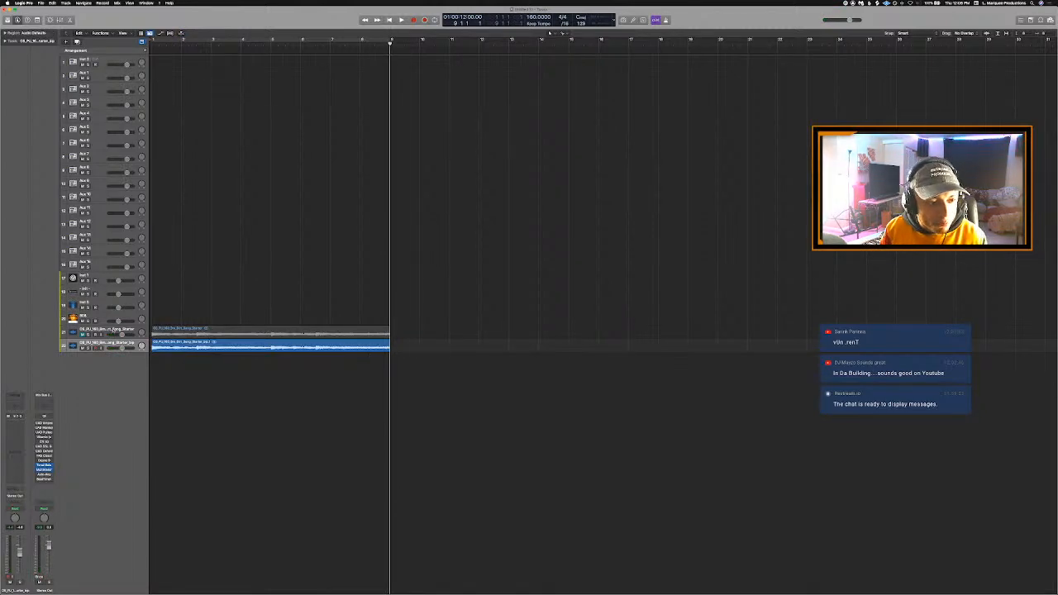
# - Delete the muted original loop track, keeping the bounced track
pyautogui.rightClick(114, 329)
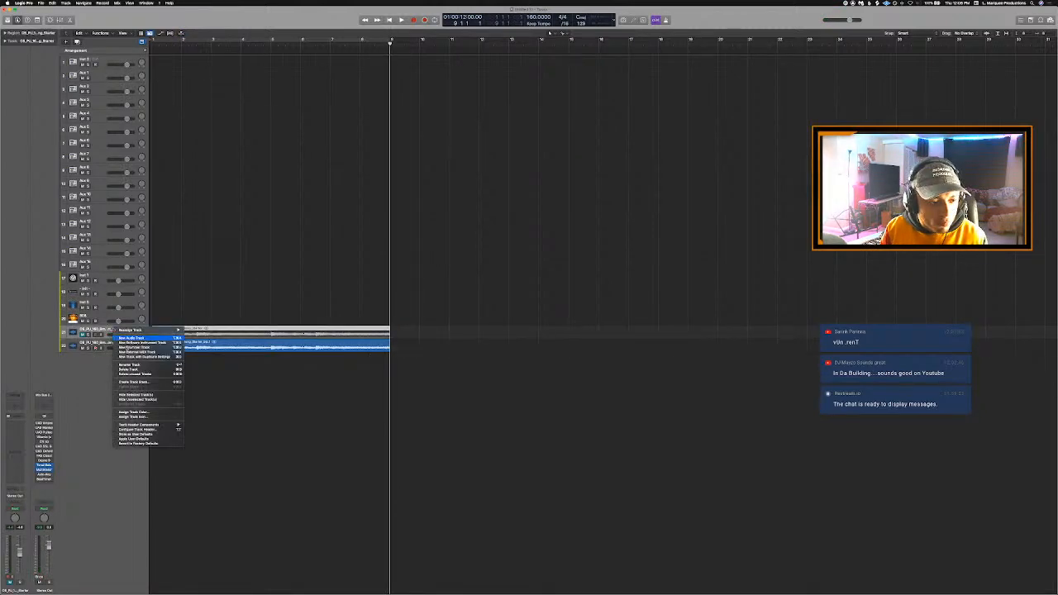
pyautogui.click(142, 368)
pyautogui.press('Return')
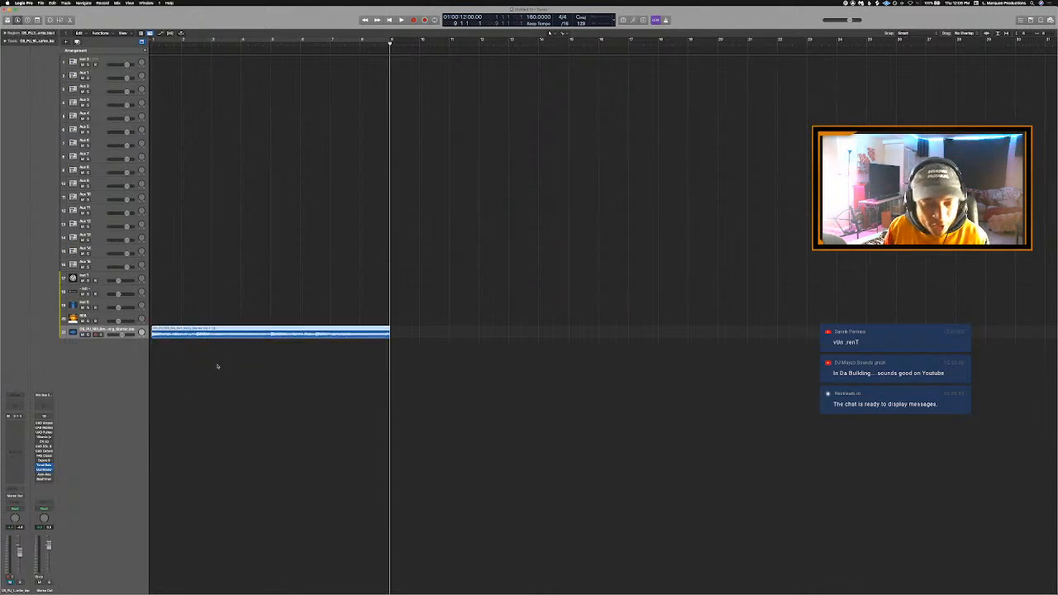
# - Audition the trimmed loop with the cycle range switched on and move its track directly above the Inst 1 track
pyautogui.press('super+f')
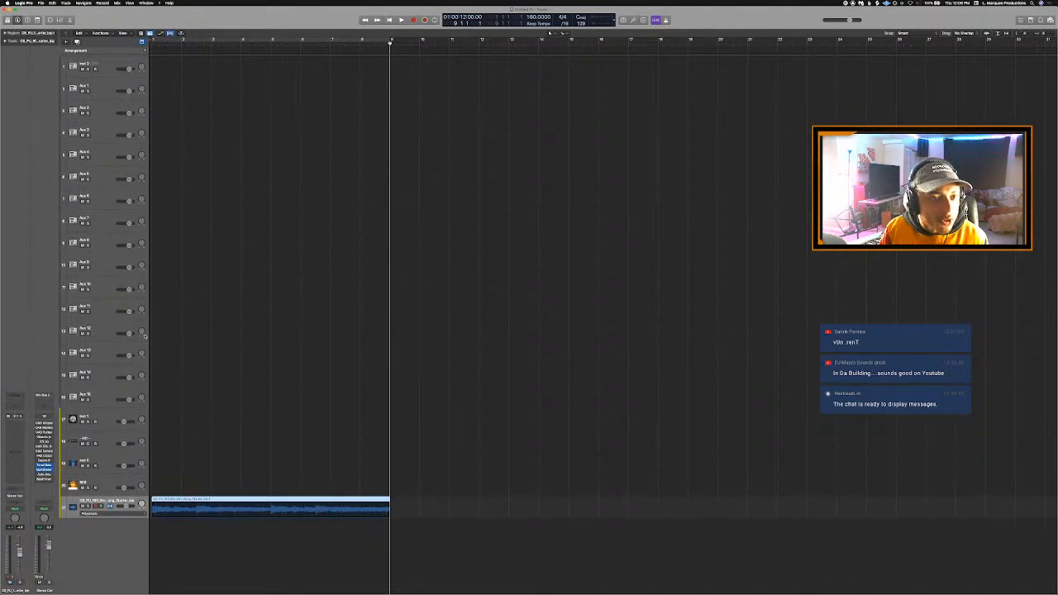
pyautogui.press('c')
pyautogui.press('space')
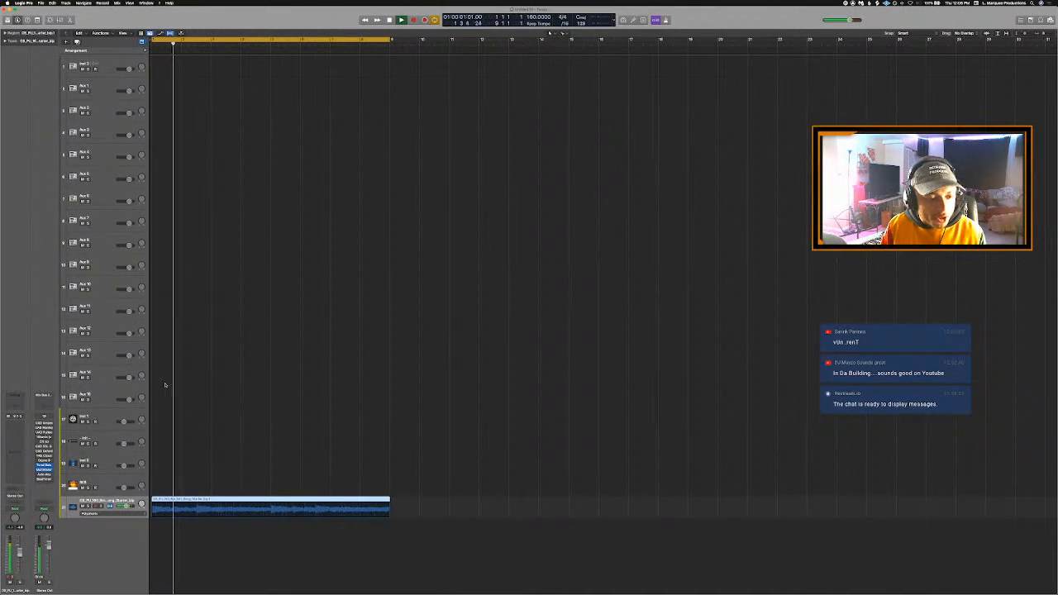
pyautogui.press('super+f')
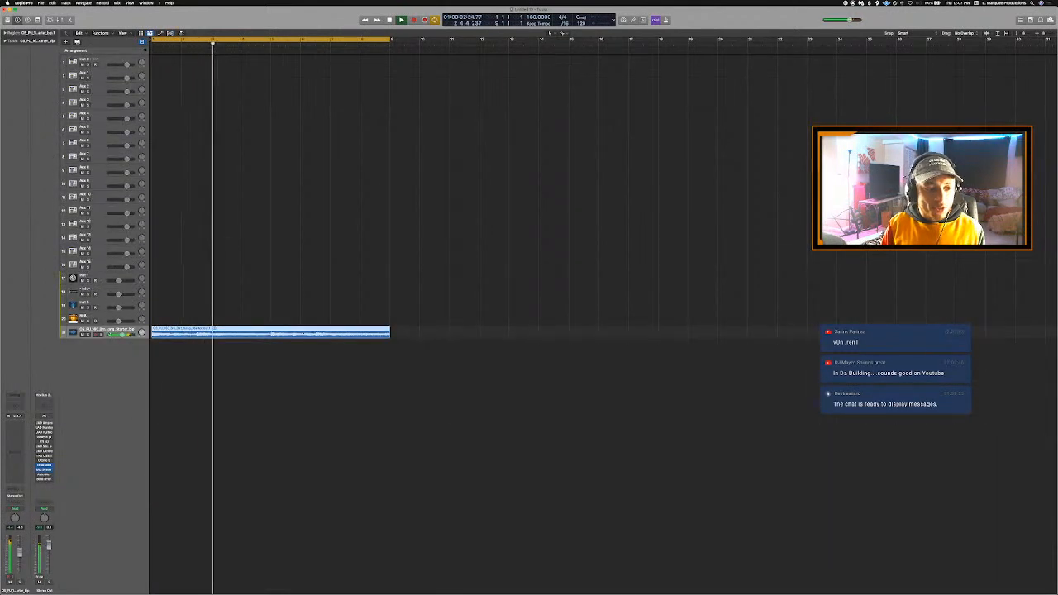
pyautogui.moveTo(118, 330); pyautogui.dragTo(118, 279)
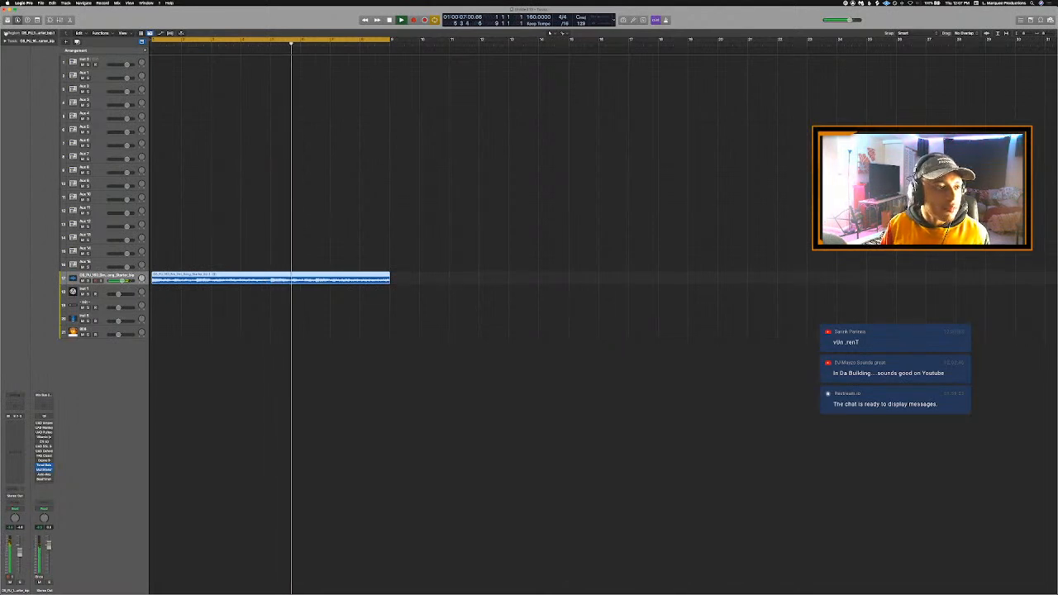
# - Expand the region parameters, transpose the loop region and replay it from the start
pyautogui.click(5, 33)
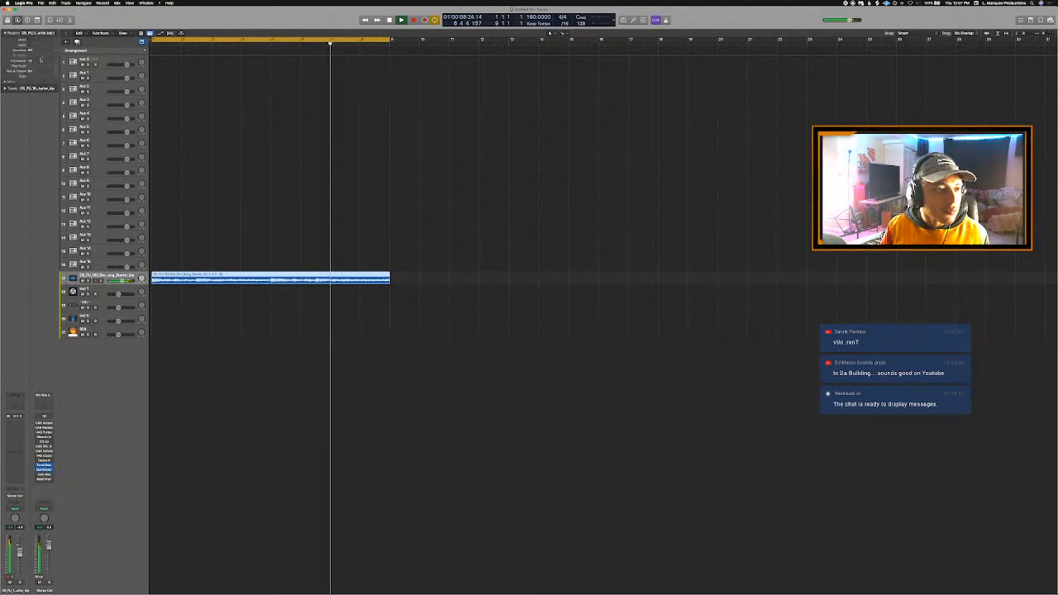
pyautogui.press('Return')
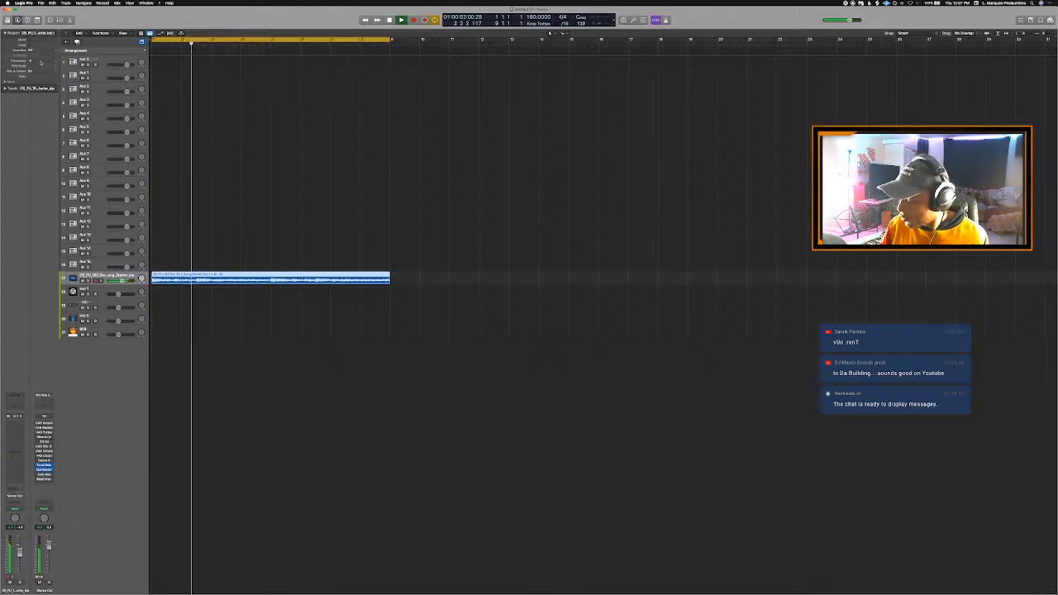
# - Lower the project tempo to 127 while the loop plays, and replay the loop from the start
pyautogui.doubleClick(527, 19)
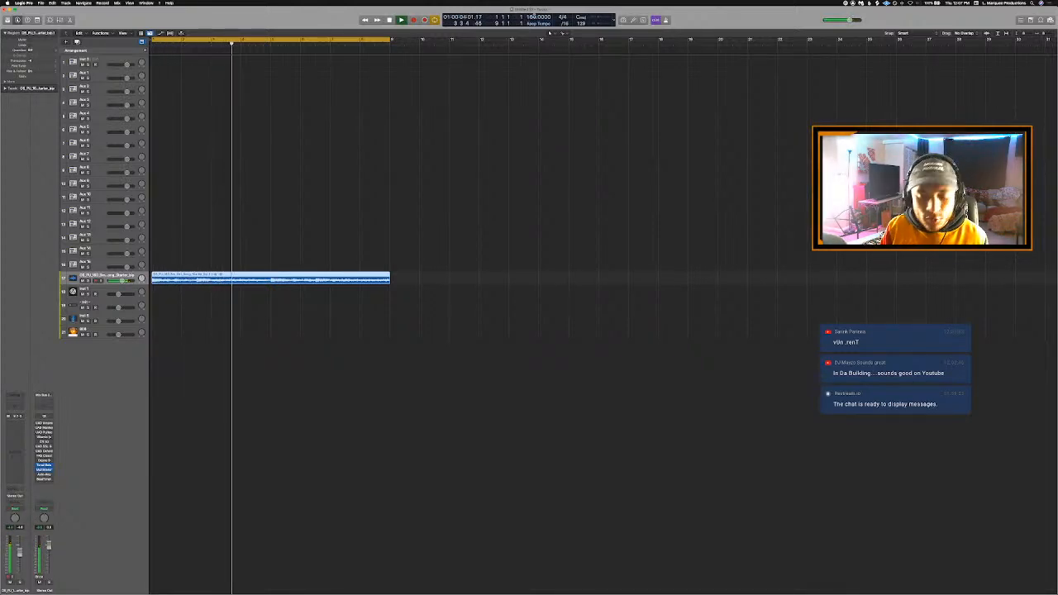
pyautogui.write('147')
pyautogui.press('Return')
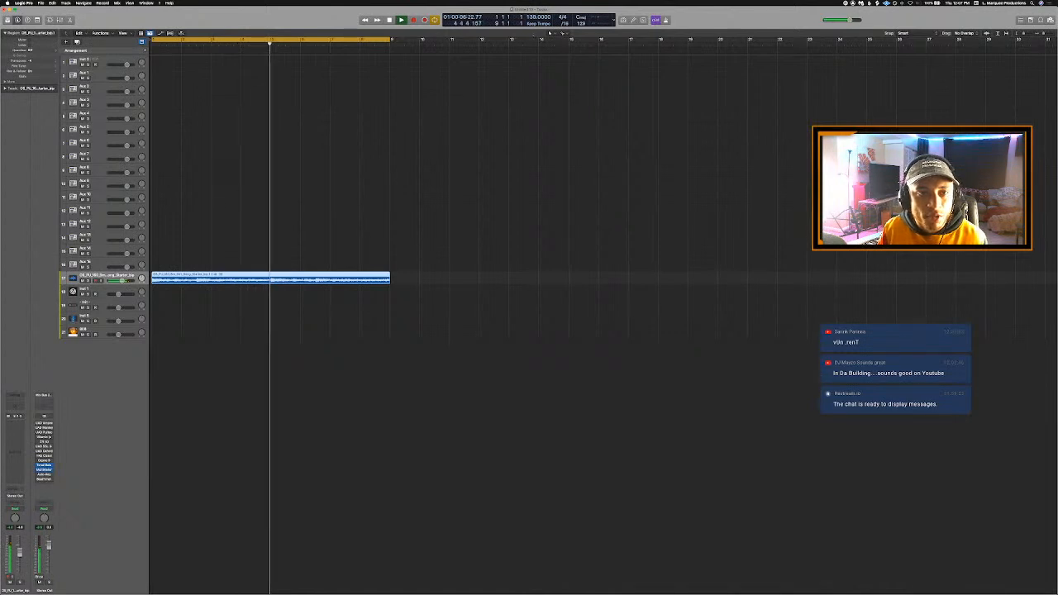
pyautogui.moveTo(527, 19); pyautogui.dragTo(533, 25)
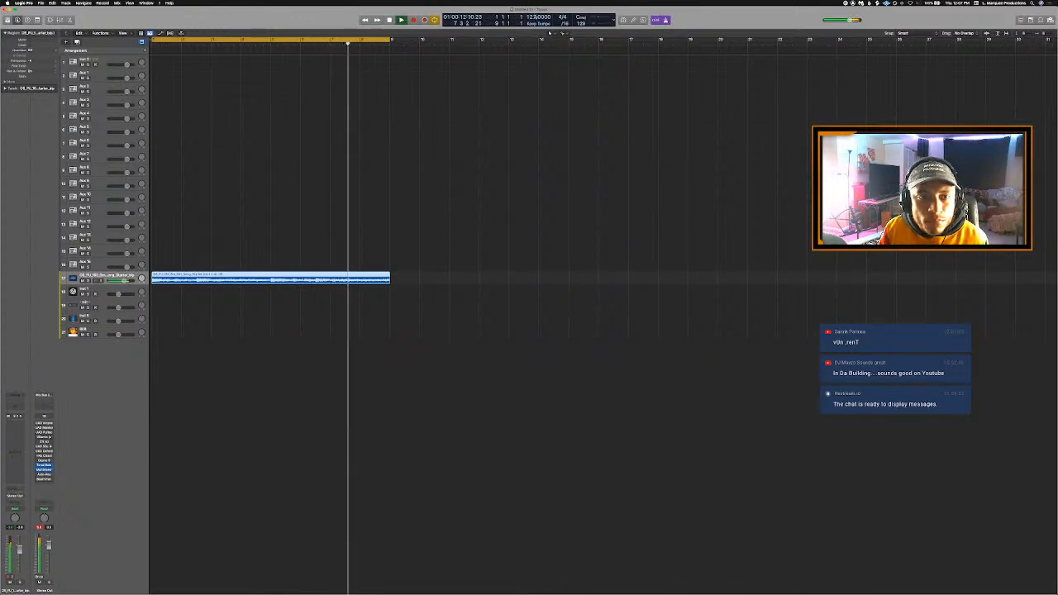
pyautogui.press('Return')
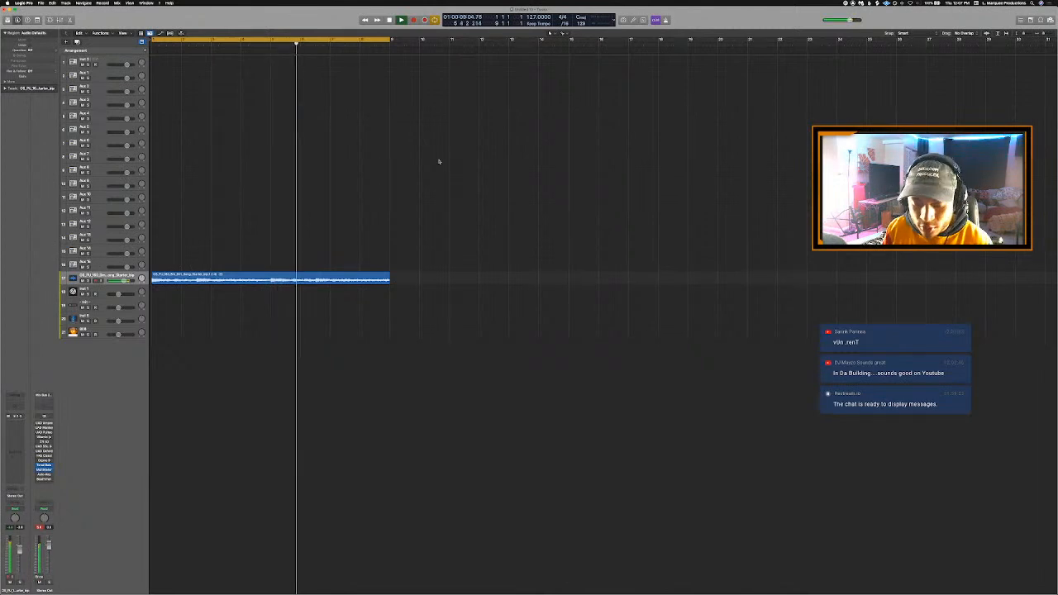
pyautogui.click(7, 435)
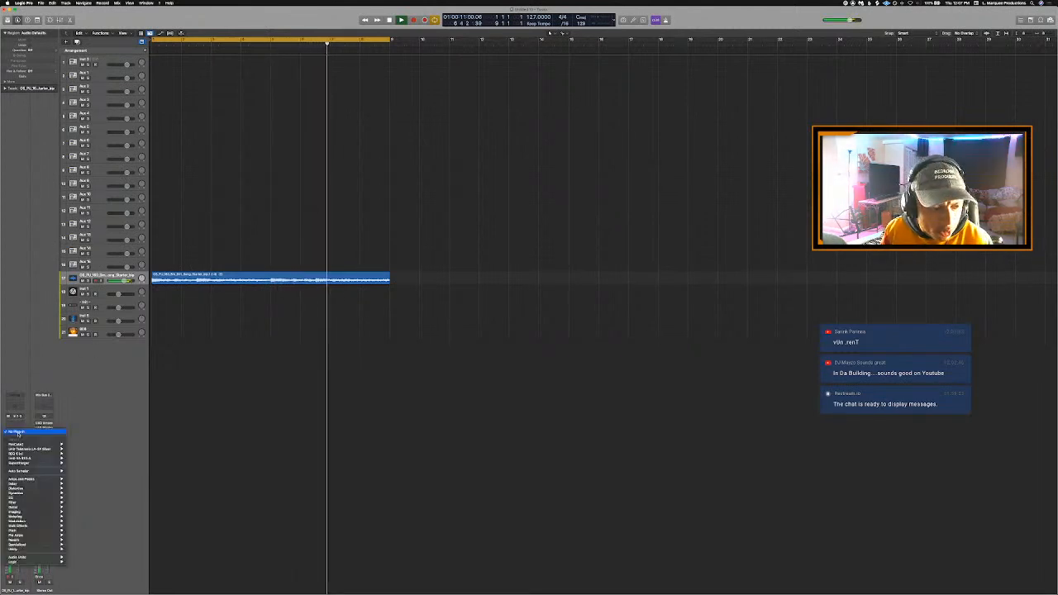
pyautogui.moveTo(33, 558)
pyautogui.moveTo(89, 557)
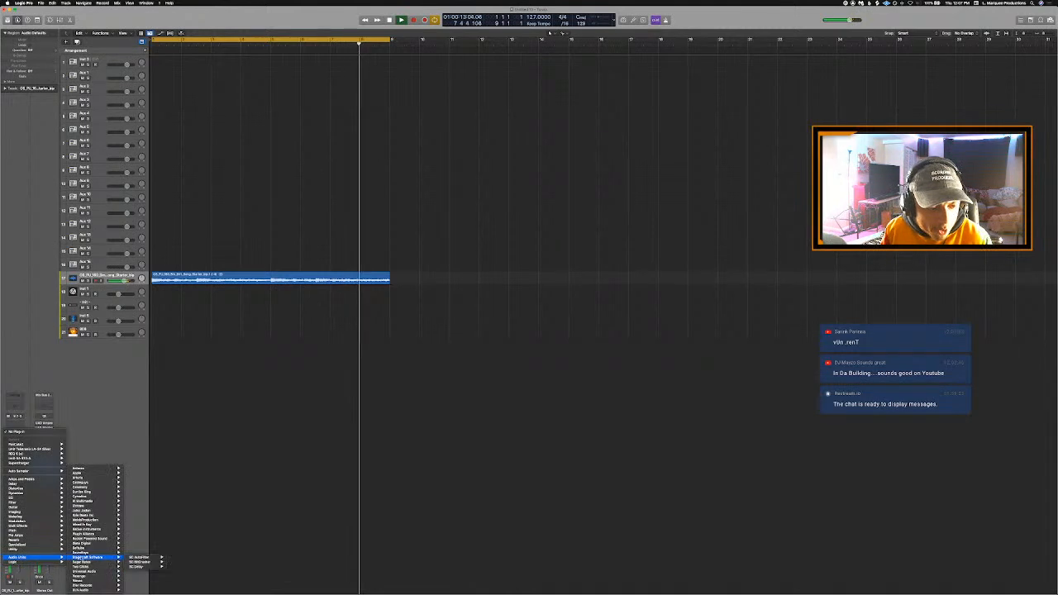
pyautogui.click(137, 559)
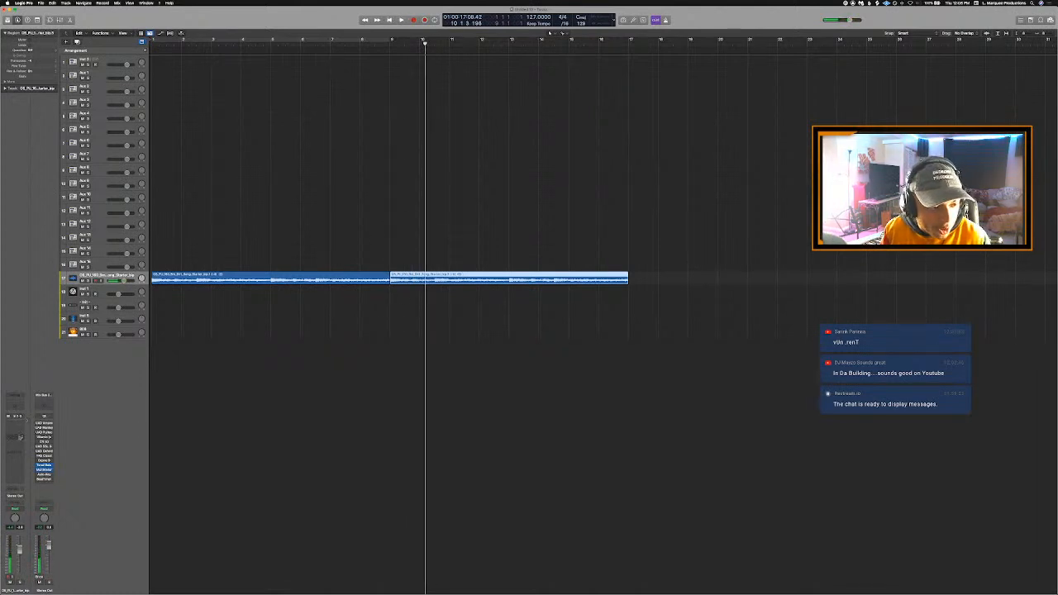
# - Insert the MeldaProduction MRhythmizer plug-in on the loop track
pyautogui.click(18, 473)
pyautogui.moveTo(35, 586)
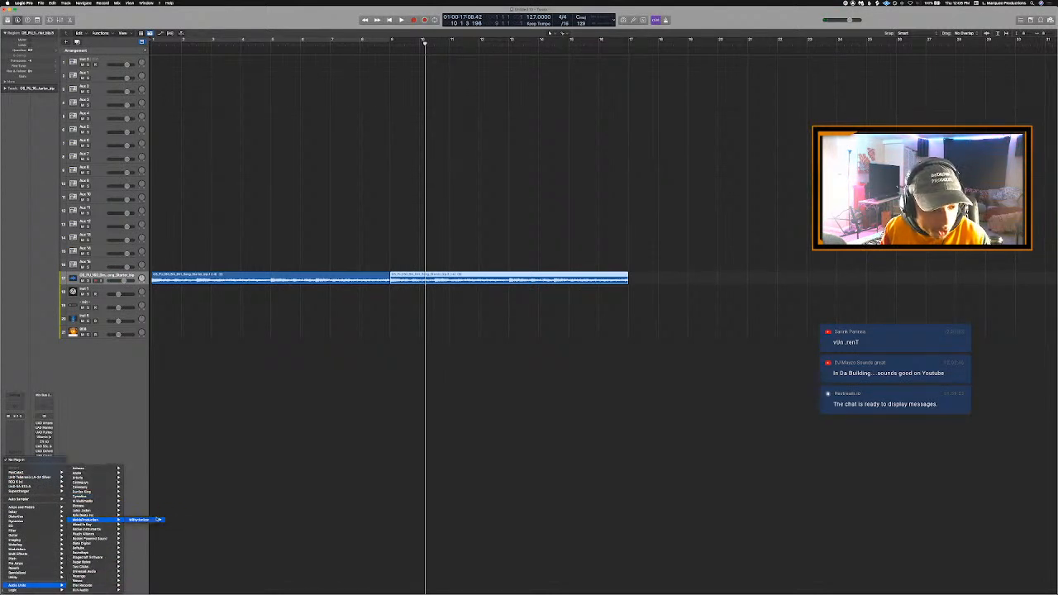
pyautogui.click(175, 520)
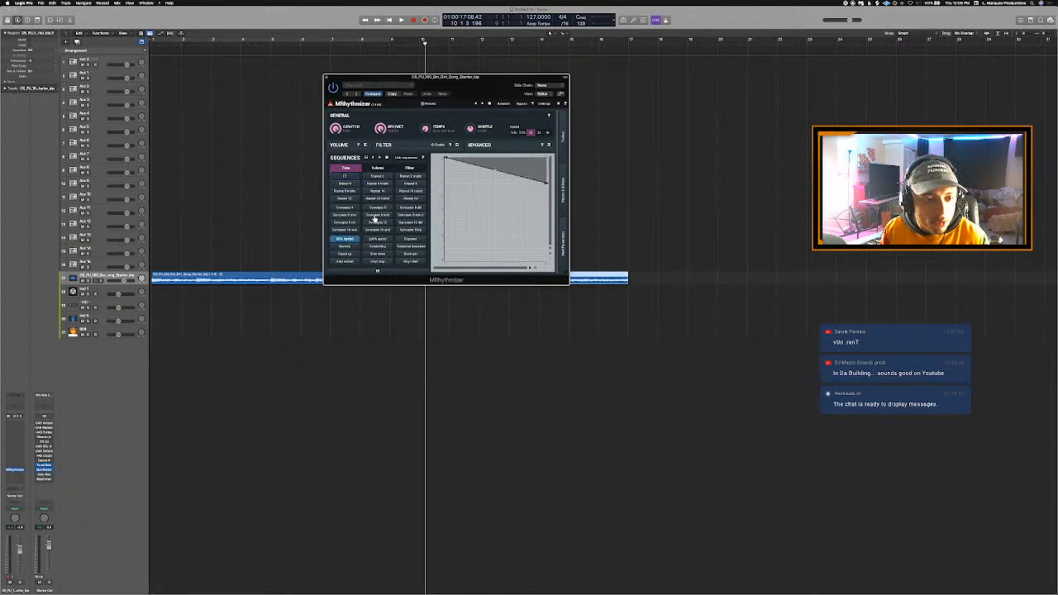
# - Automate the MRhythmizer bypass on the loop track so the effect is bypassed until bar 9 and active from there on
pyautogui.press('a')
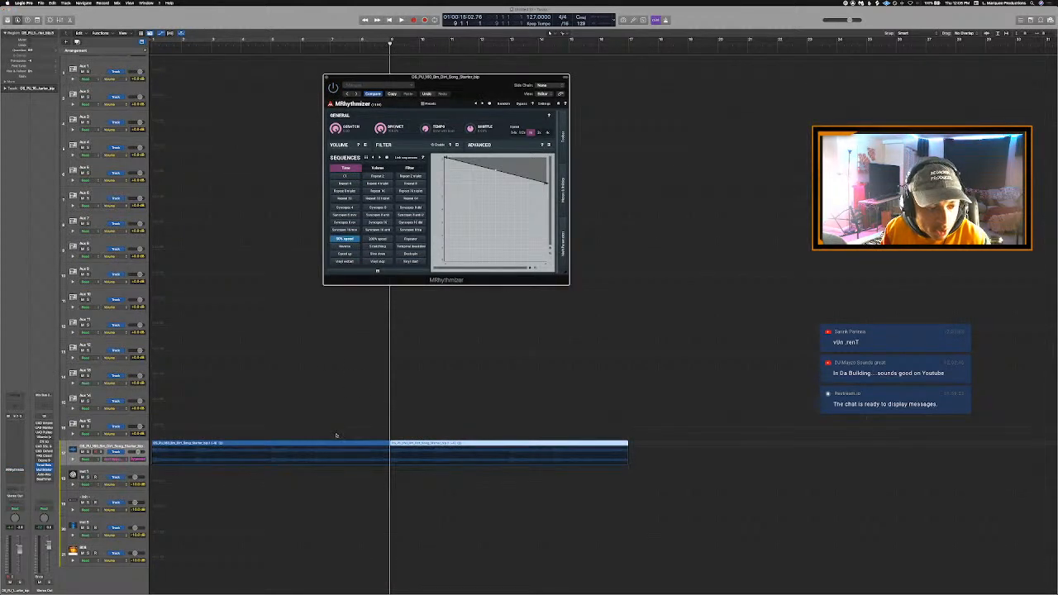
pyautogui.click(352, 451)
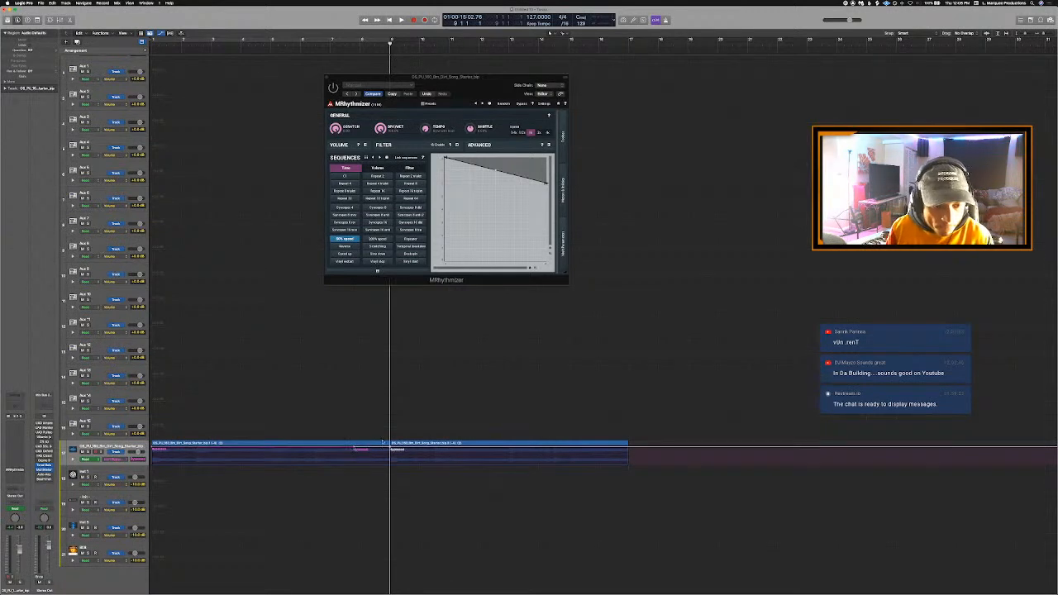
pyautogui.moveTo(392, 449); pyautogui.dragTo(392, 468)
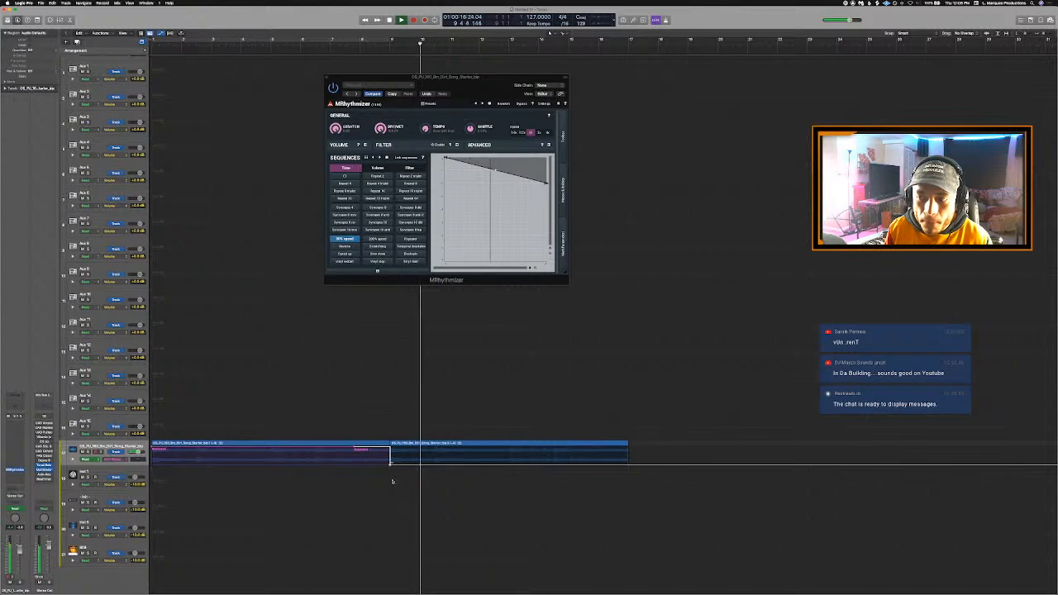
pyautogui.press('a')
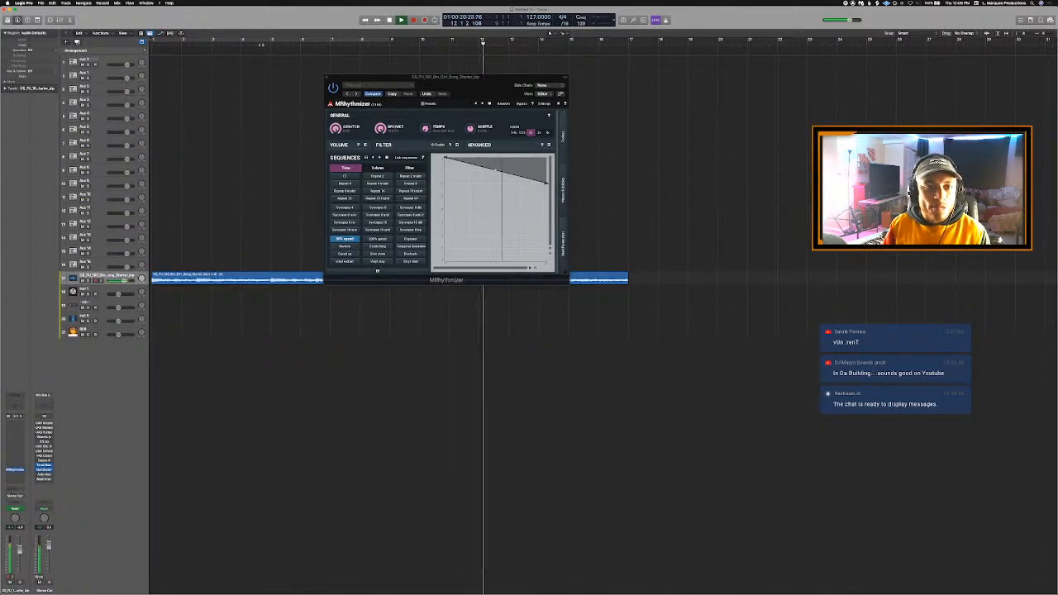
# - Switch on the cycle range, extend it to bar 17 to cover both loop regions, and close the MRhythmizer window
pyautogui.press('c')
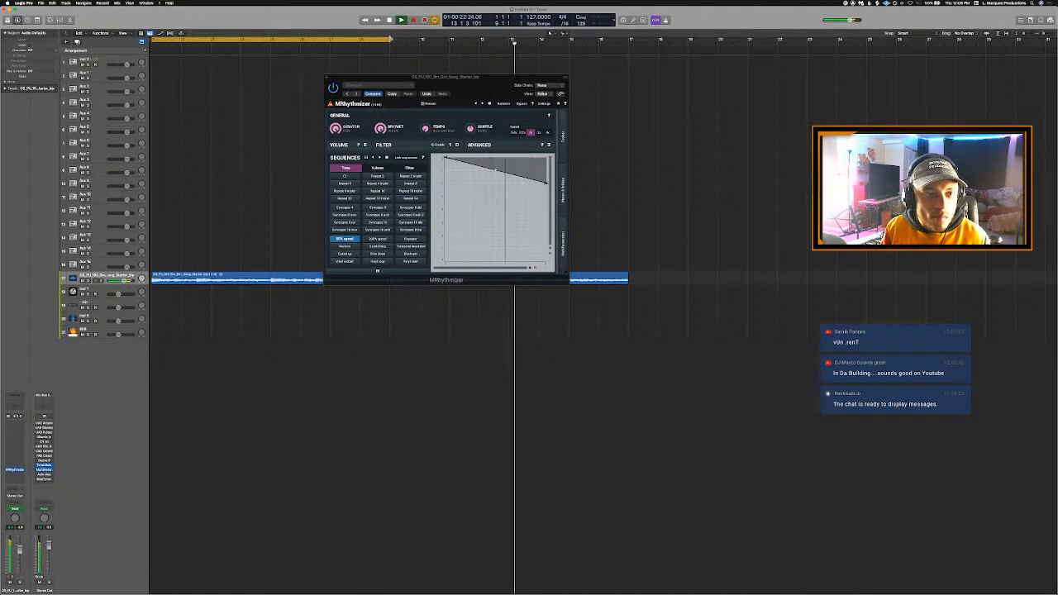
pyautogui.moveTo(391, 39); pyautogui.dragTo(628, 94)
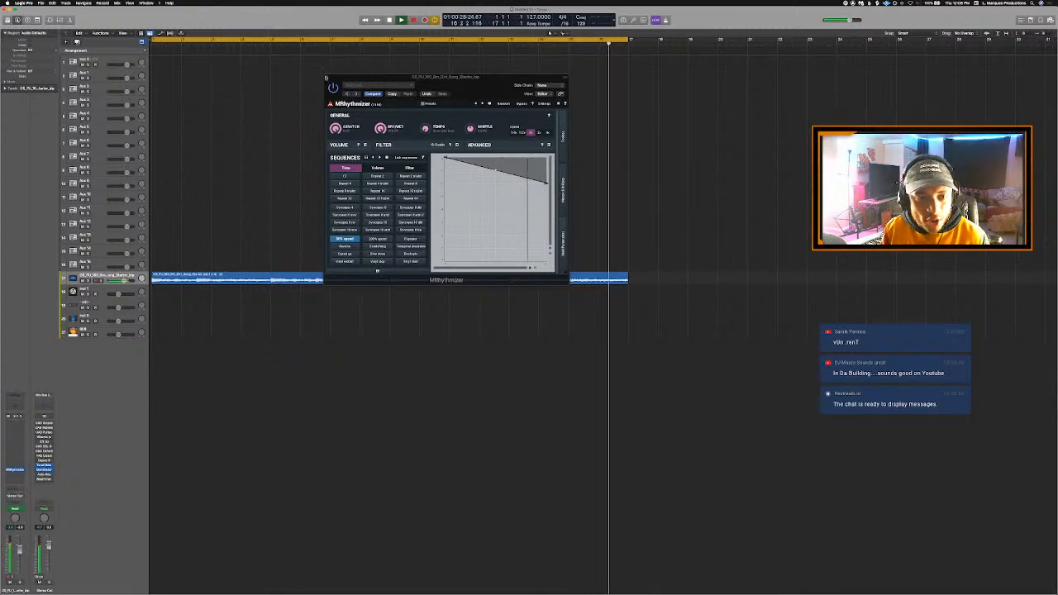
pyautogui.click(326, 77)
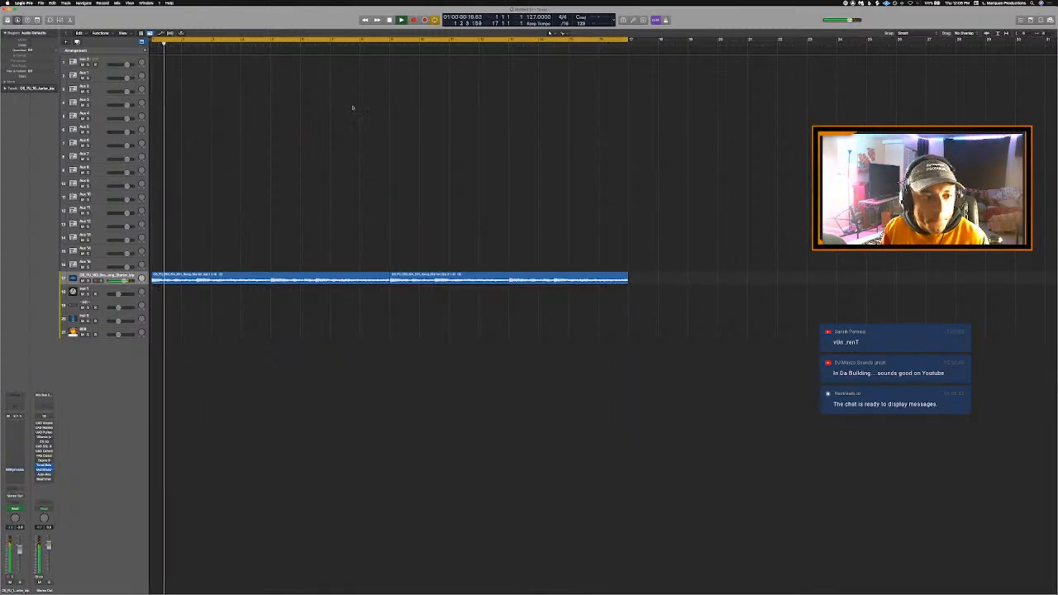
# - Insert the Sugar Bytes Effectrix plug-in above MRhythmizer on the loop track
pyautogui.click(15, 457)
pyautogui.moveTo(37, 581)
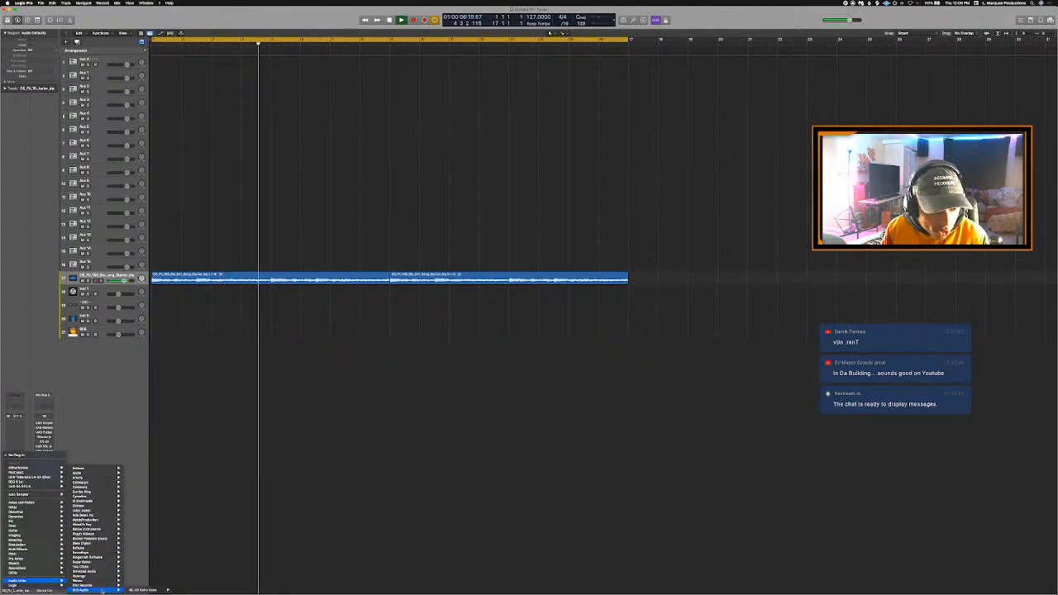
pyautogui.moveTo(103, 521)
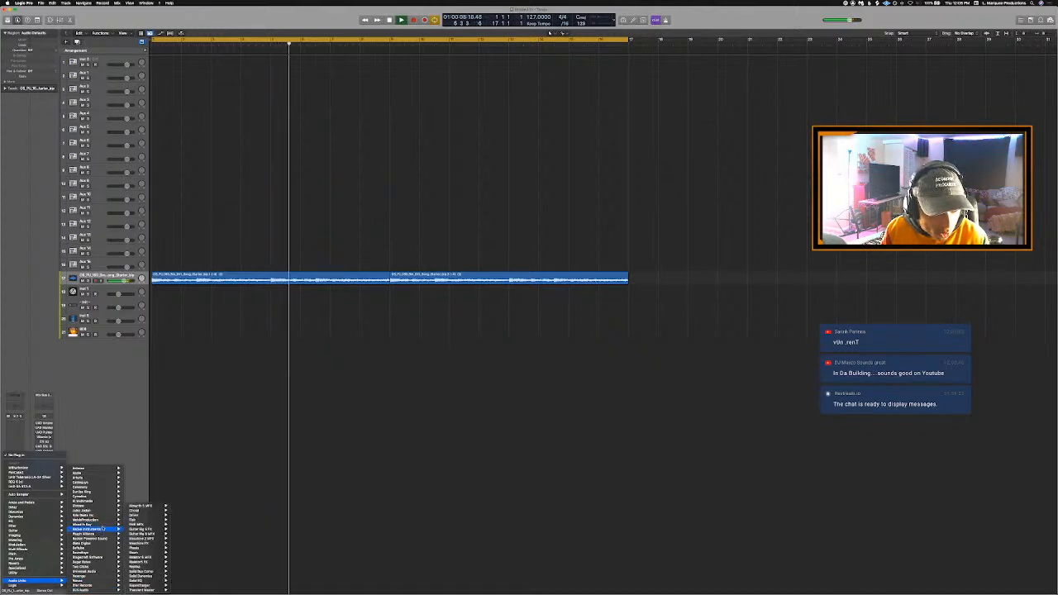
pyautogui.moveTo(104, 559)
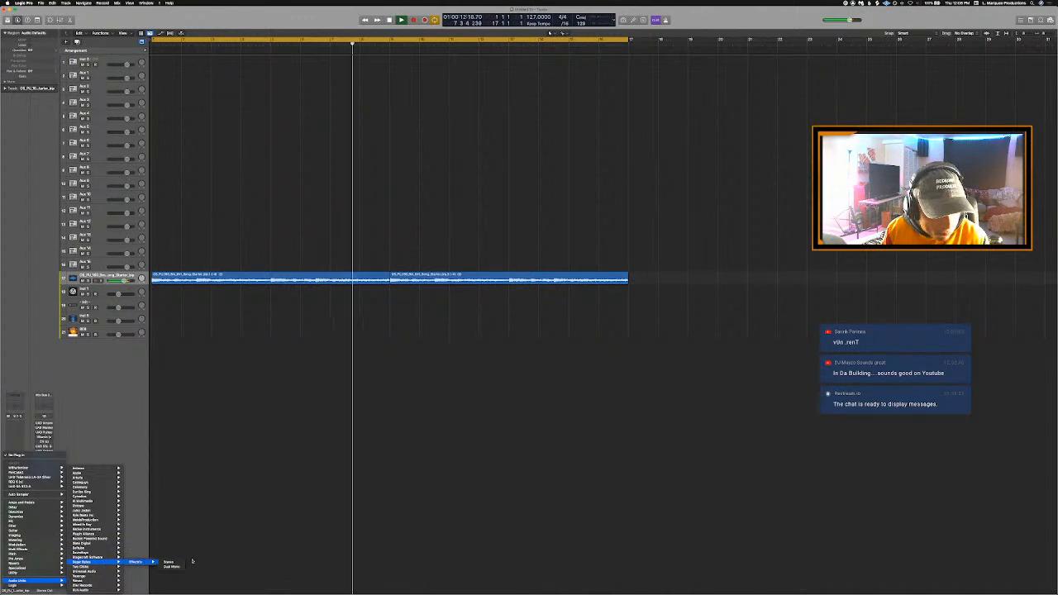
pyautogui.click(175, 562)
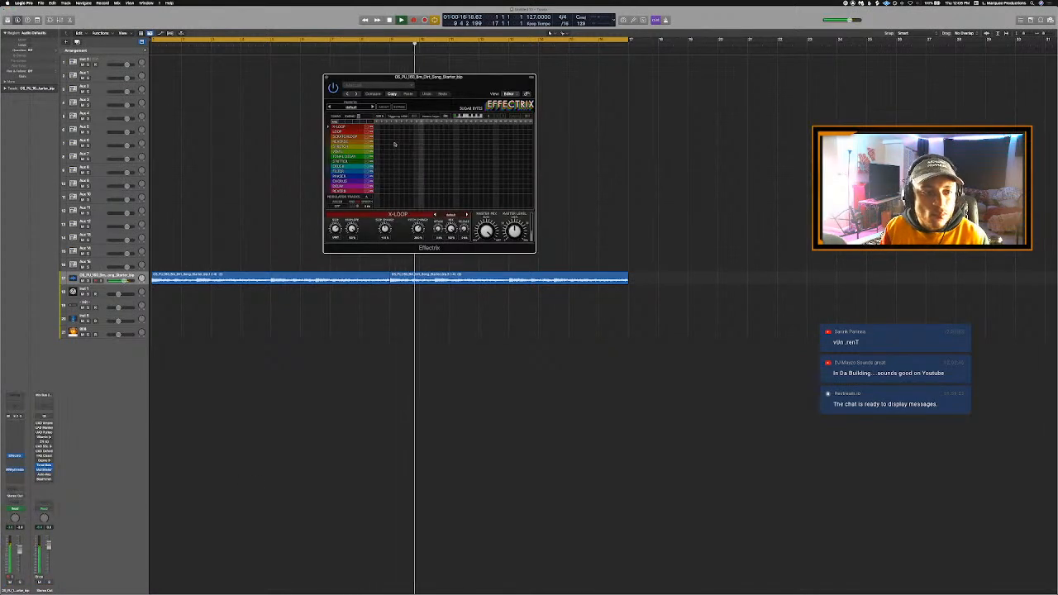
# - Shorten the cycle range to bars 1 to 9, draw an X-Loop block near the end of the Effectrix pattern and restart playback
pyautogui.click(176, 41)
pyautogui.click(176, 40)
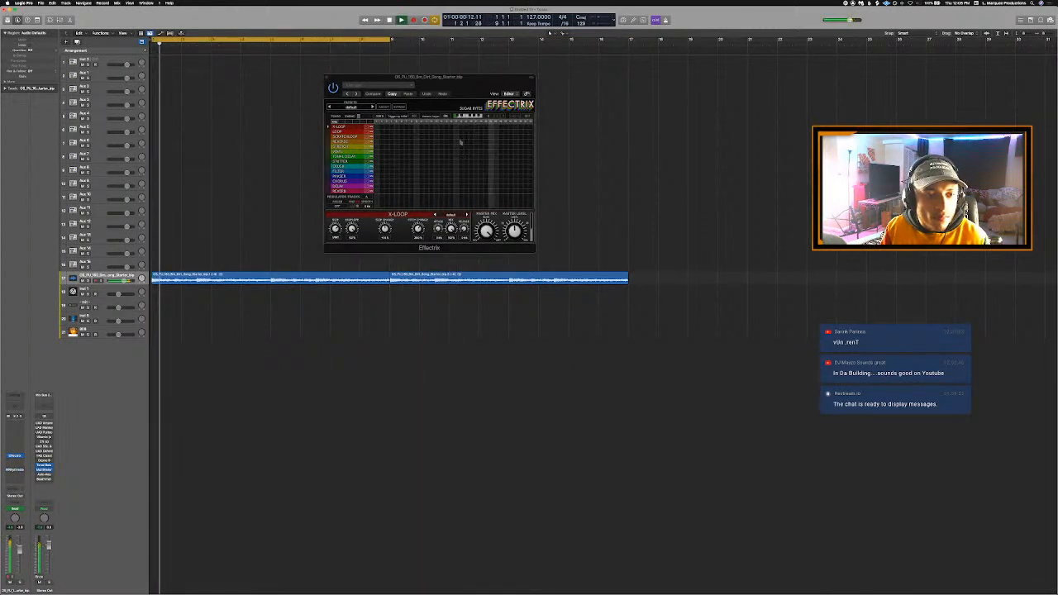
pyautogui.moveTo(501, 127); pyautogui.dragTo(527, 128)
pyautogui.press('Return')
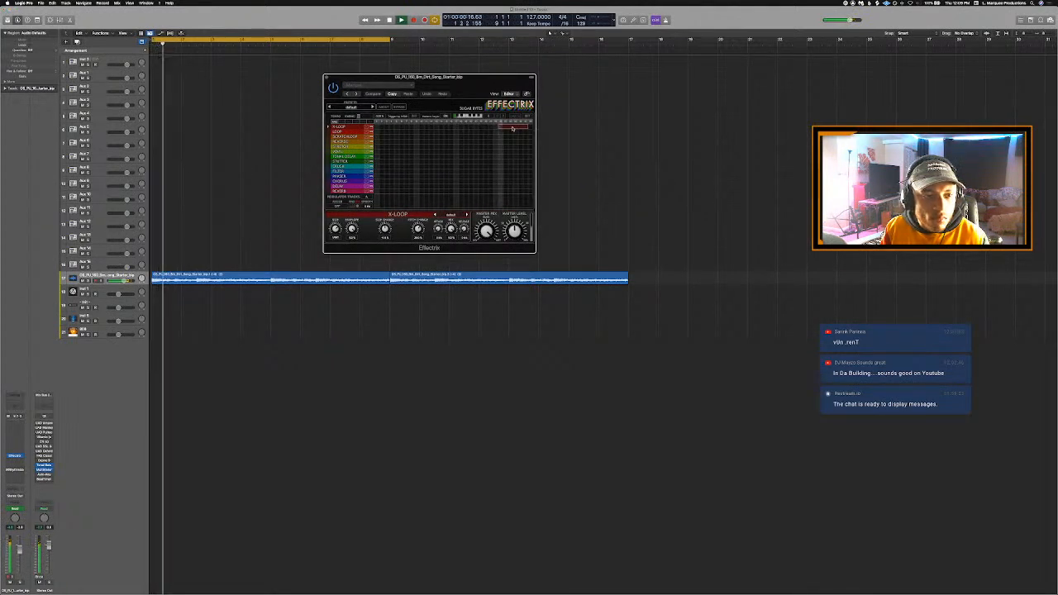
pyautogui.doubleClick(511, 128)
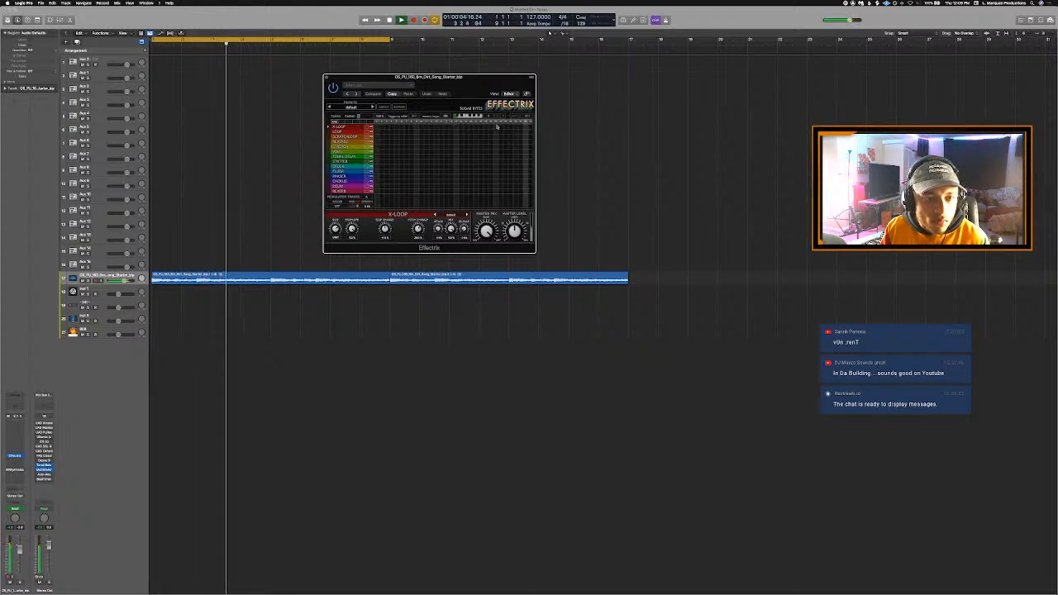
pyautogui.moveTo(496, 127); pyautogui.dragTo(512, 128)
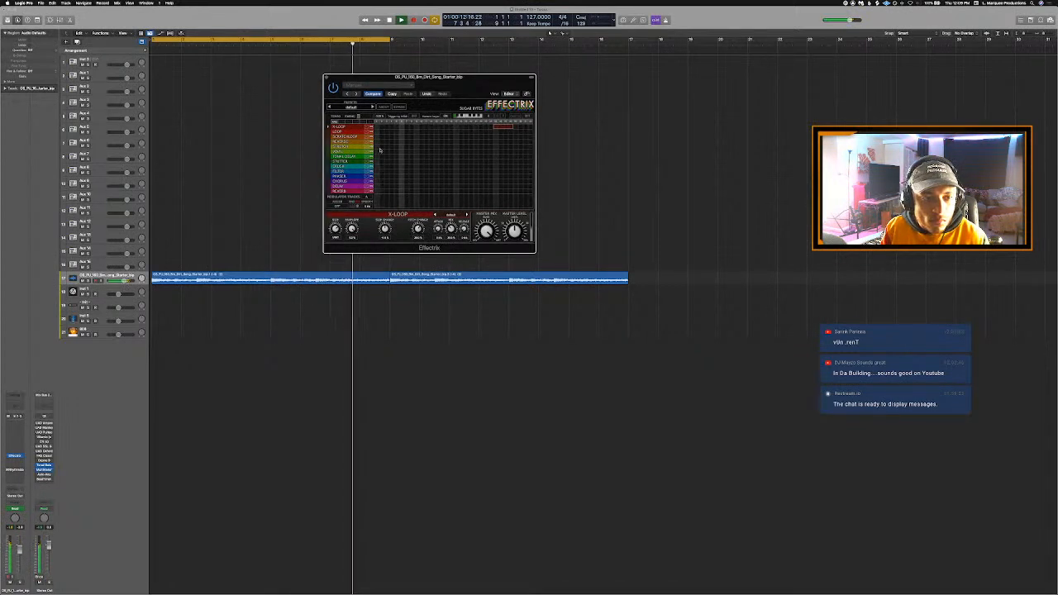
pyautogui.moveTo(528, 148); pyautogui.dragTo(512, 147)
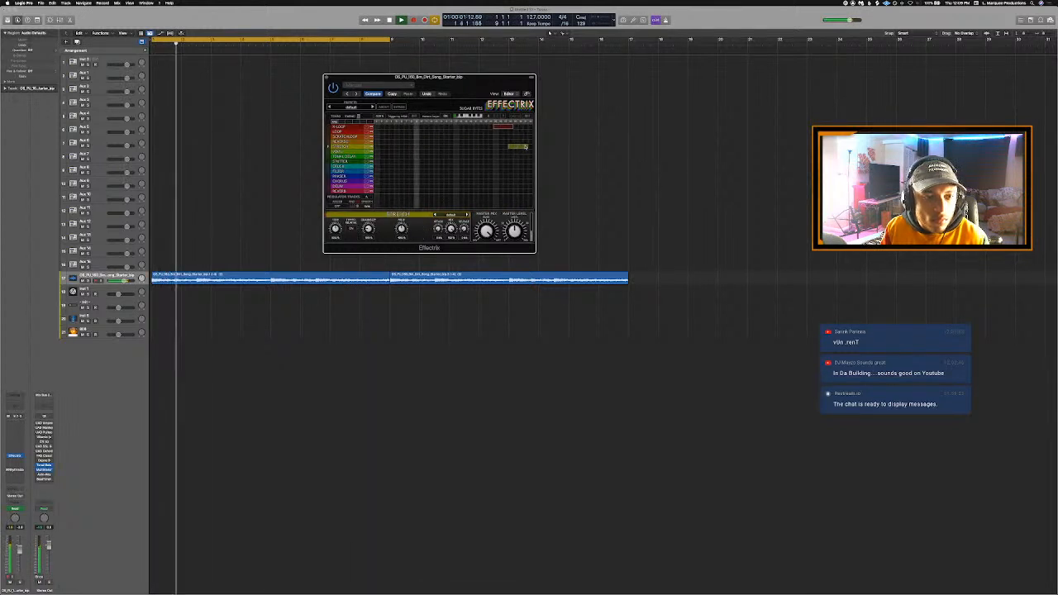
pyautogui.click(516, 147)
# - Draw a Reverse block over the last steps of the Effectrix pattern and remove the X-Loop block
pyautogui.moveTo(514, 142); pyautogui.dragTo(539, 143)
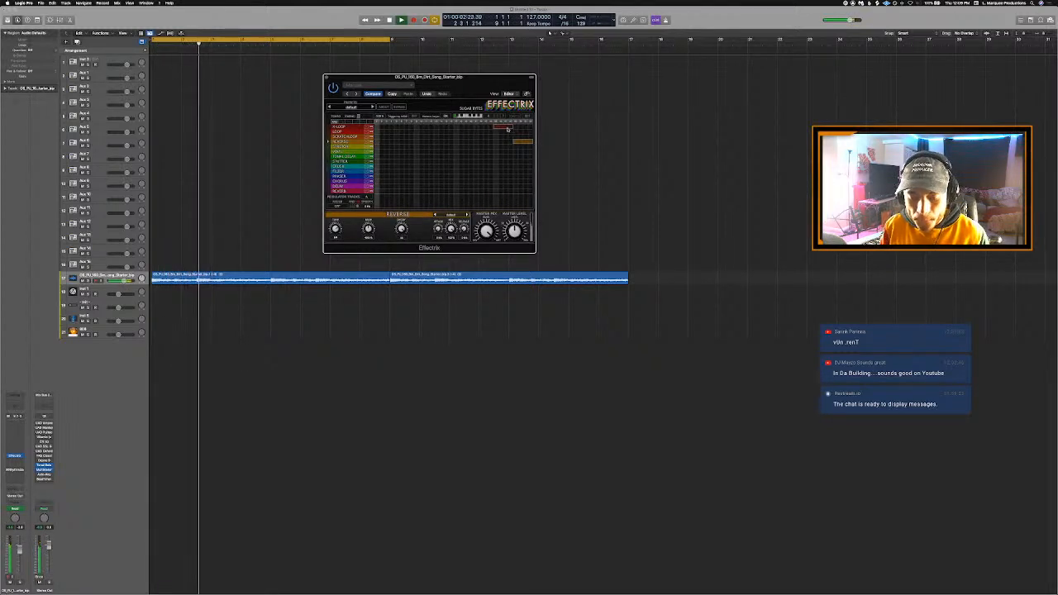
pyautogui.click(508, 128)
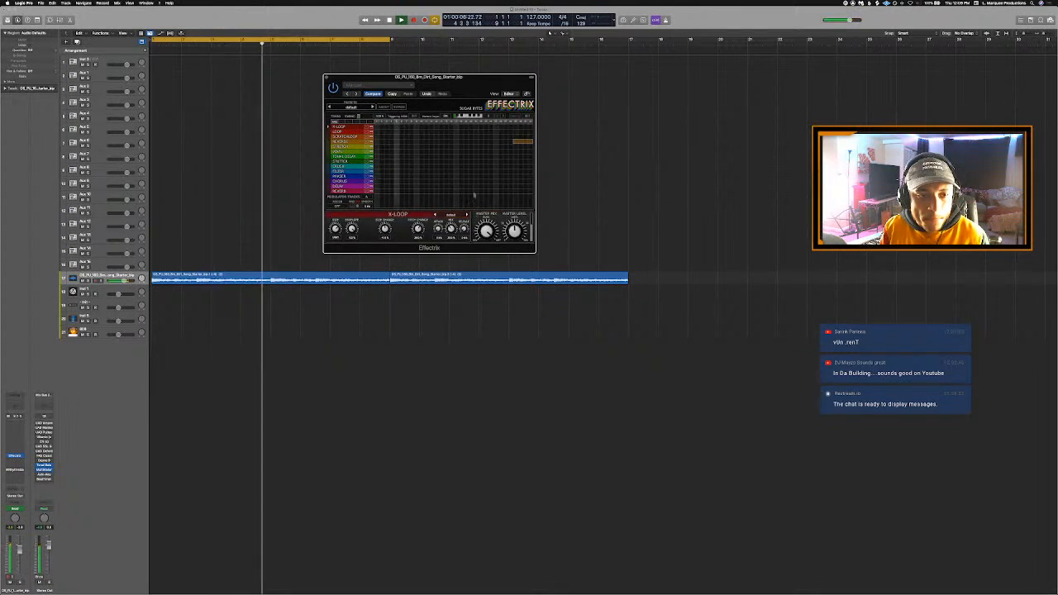
pyautogui.click(340, 141)
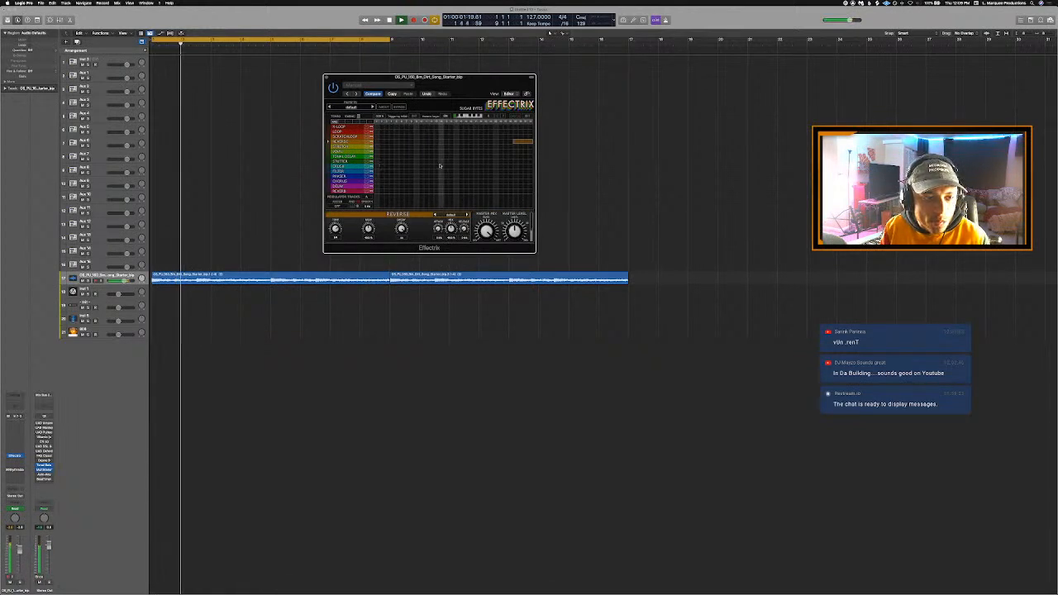
# - Draw a Filter block just past the middle of the Effectrix pattern, discarding a trial Crush block, and step to the next Filter preset
pyautogui.moveTo(459, 167); pyautogui.dragTo(487, 169)
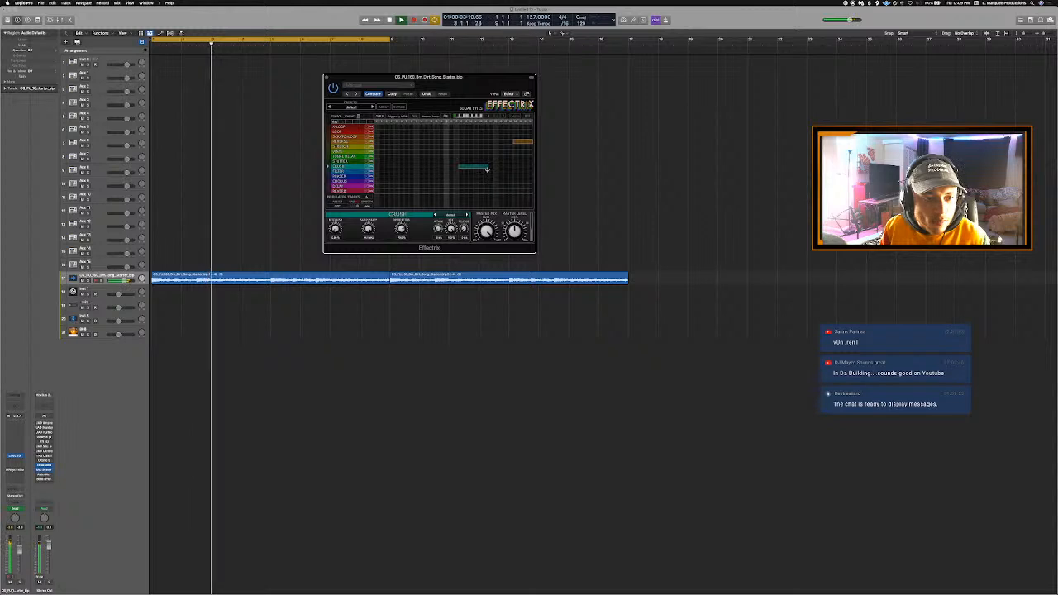
pyautogui.doubleClick(487, 168)
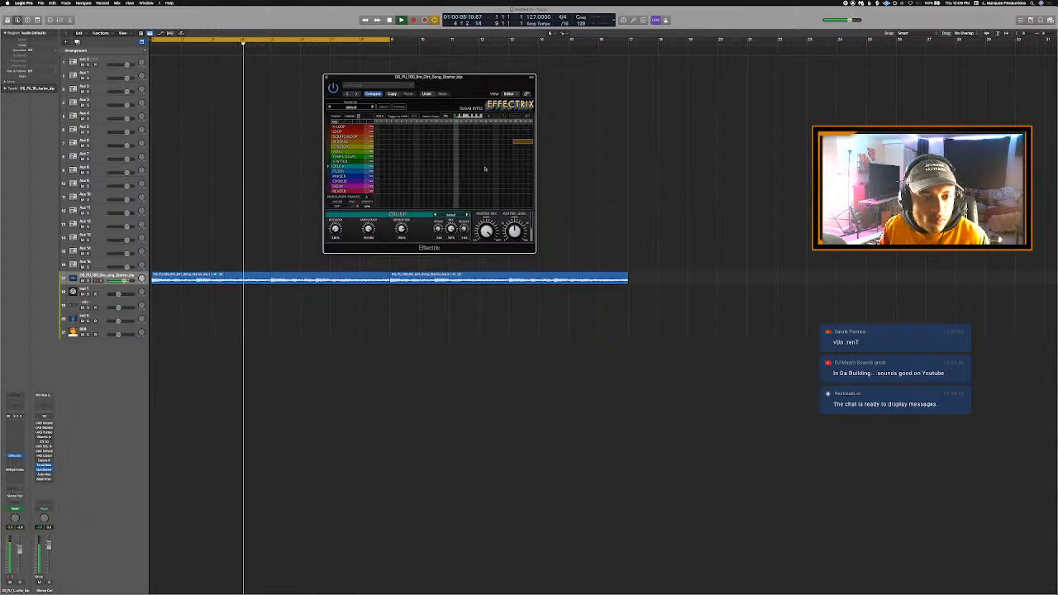
pyautogui.moveTo(462, 172); pyautogui.dragTo(497, 173)
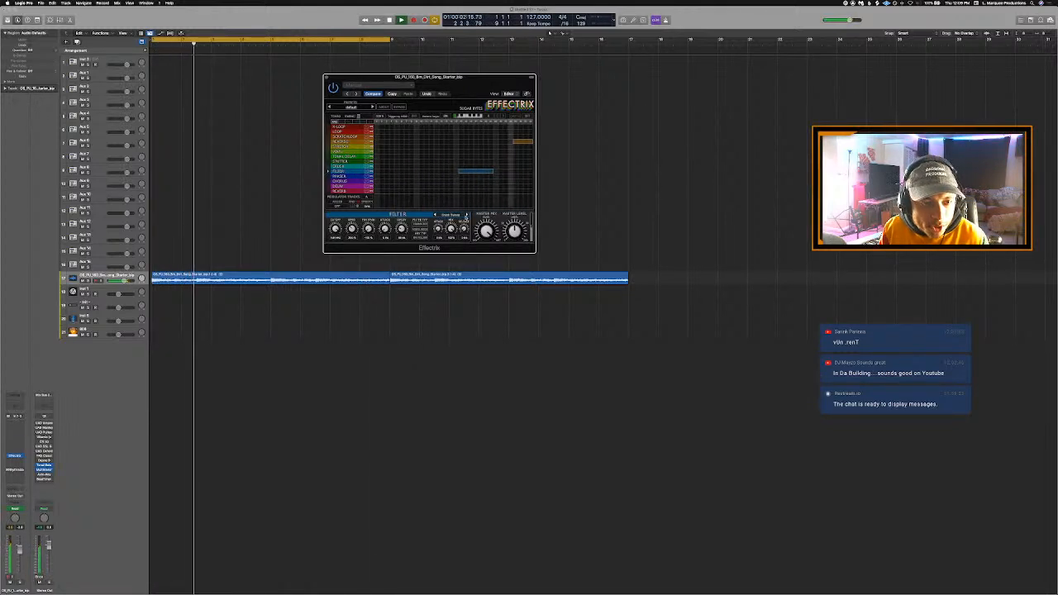
pyautogui.click(467, 215)
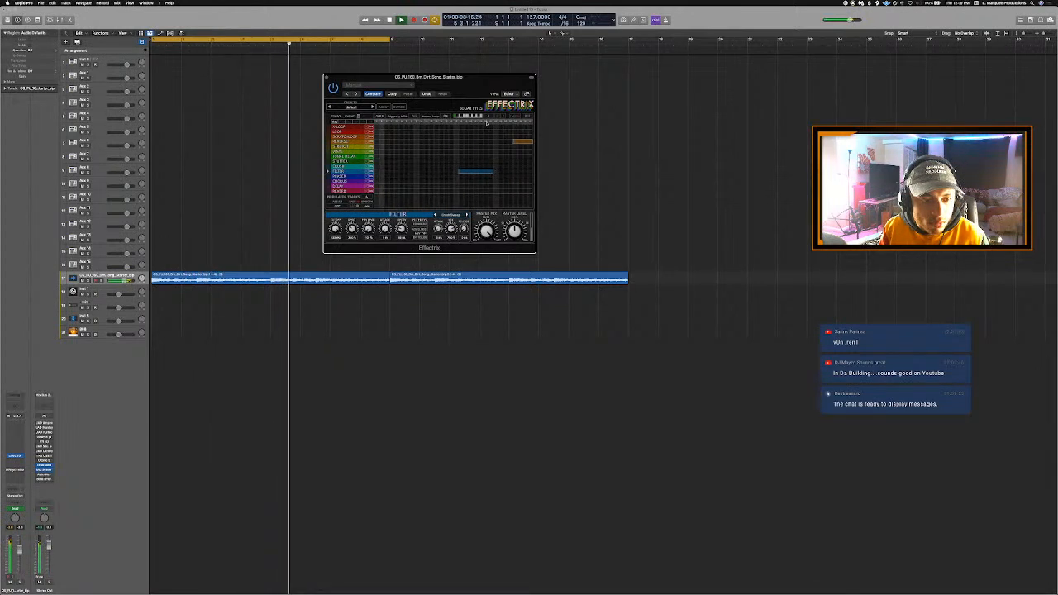
# - Draw a short Loop block in the first half of the Effectrix pattern and close the plug-in window
pyautogui.moveTo(420, 131); pyautogui.dragTo(449, 133)
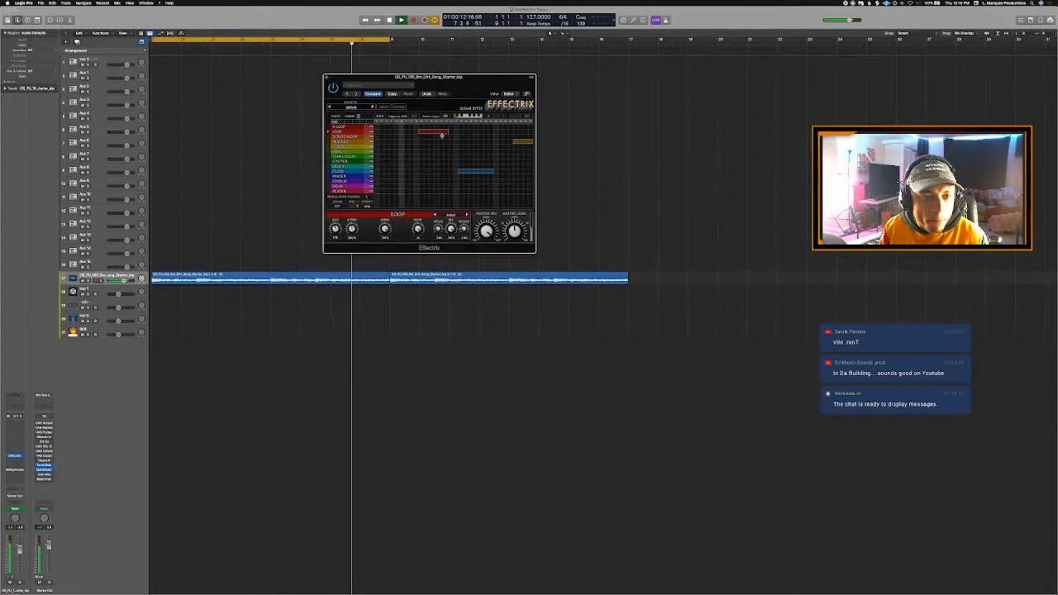
pyautogui.moveTo(441, 135); pyautogui.dragTo(431, 136)
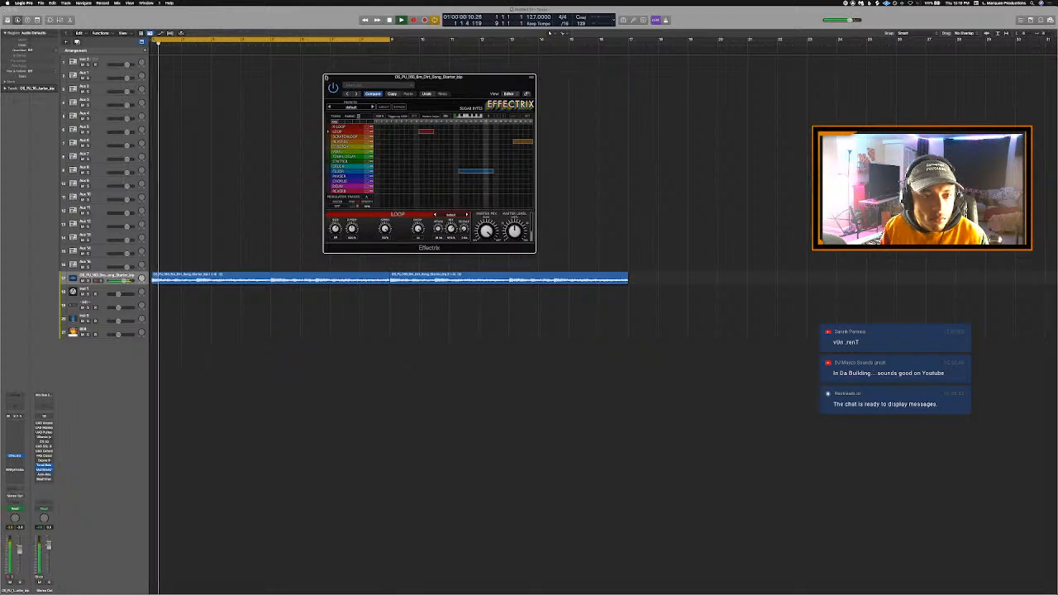
pyautogui.click(326, 77)
# - Open the Maschine 2 instrument on the first track and lower the loop track's volume slightly
pyautogui.press('super+Left')
pyautogui.press('super+Left')
pyautogui.press('super+Left')
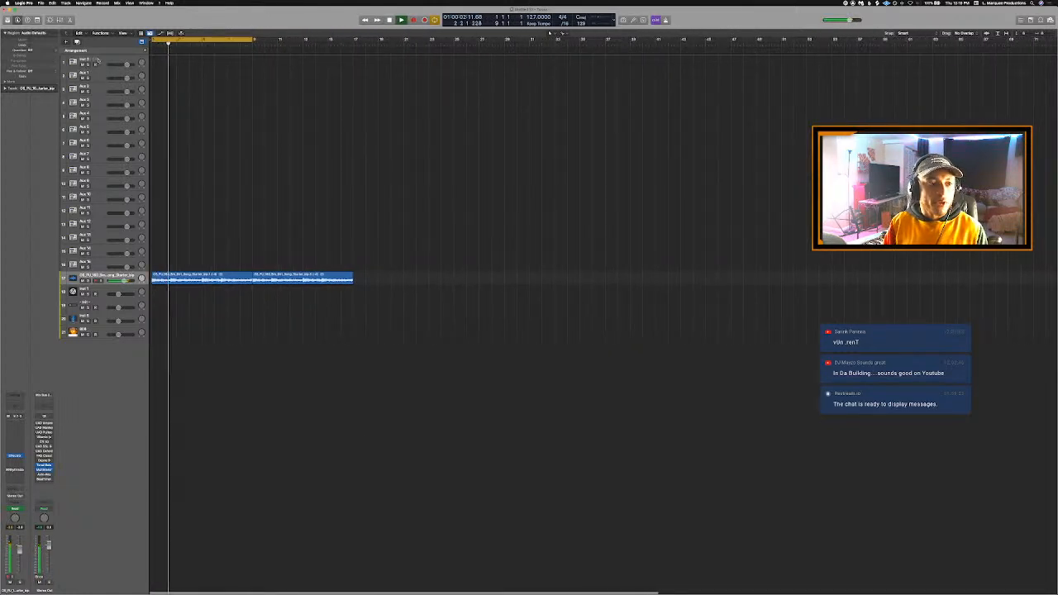
pyautogui.click(94, 61)
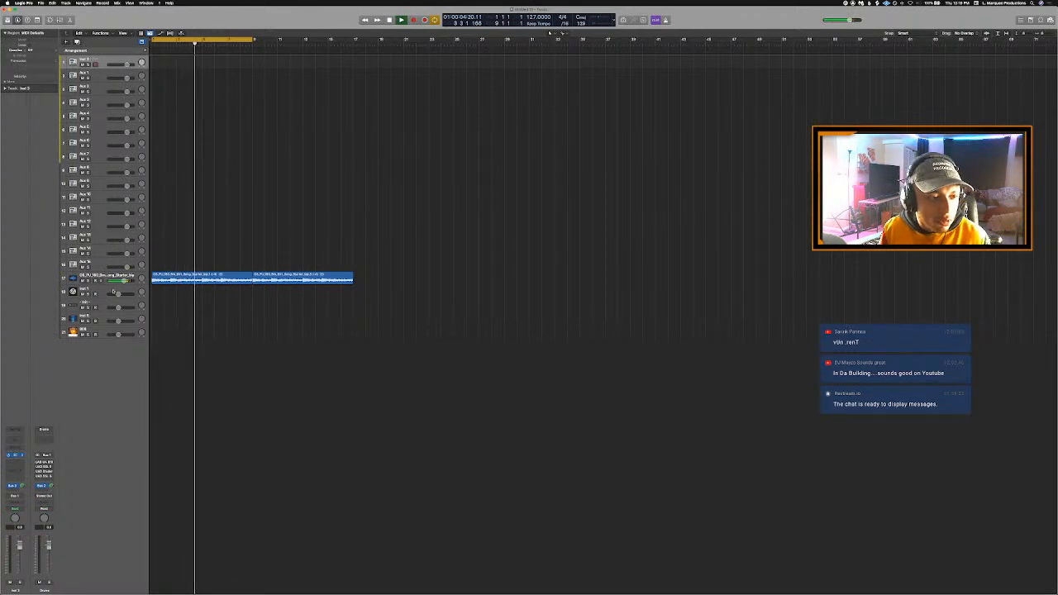
pyautogui.click(15, 456)
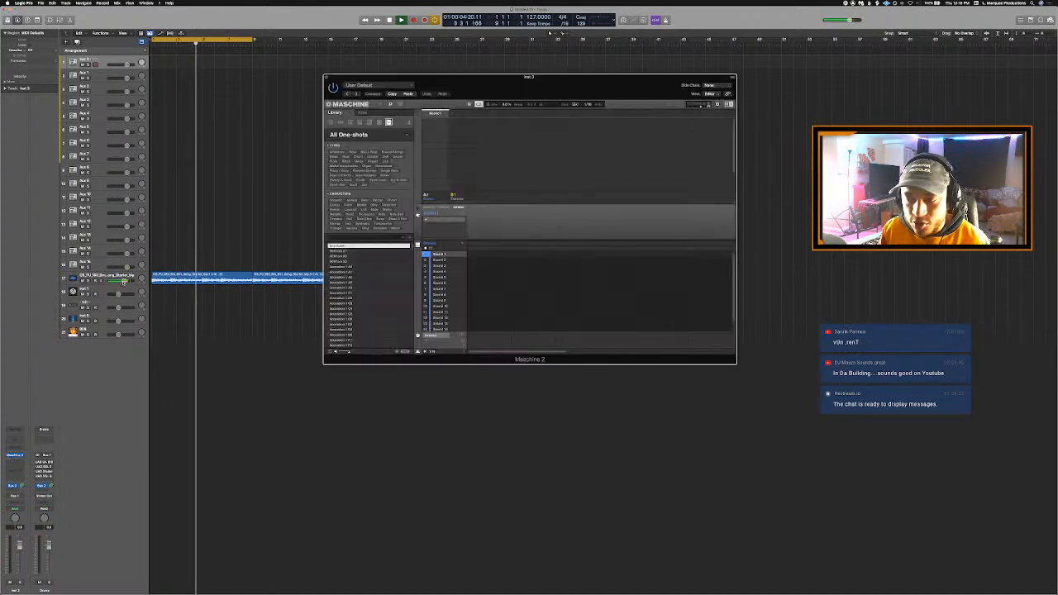
pyautogui.moveTo(118, 282); pyautogui.dragTo(119, 282)
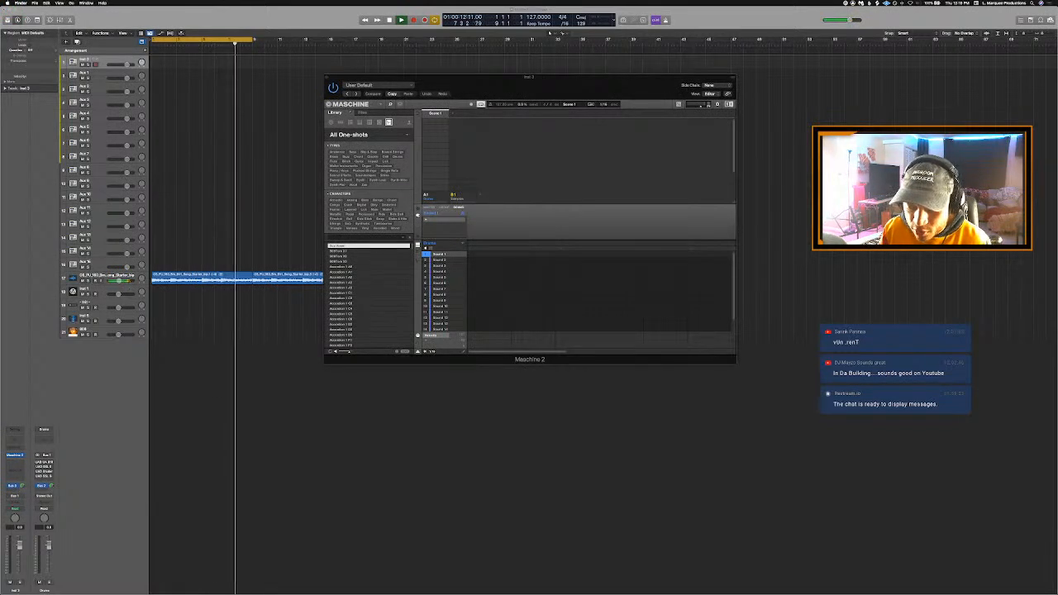
# - Bring a Finder window beside Maschine and browse the Music folder for the drum kit containing the LUV samples
pyautogui.moveTo(1050, 121); pyautogui.dragTo(815, 127)
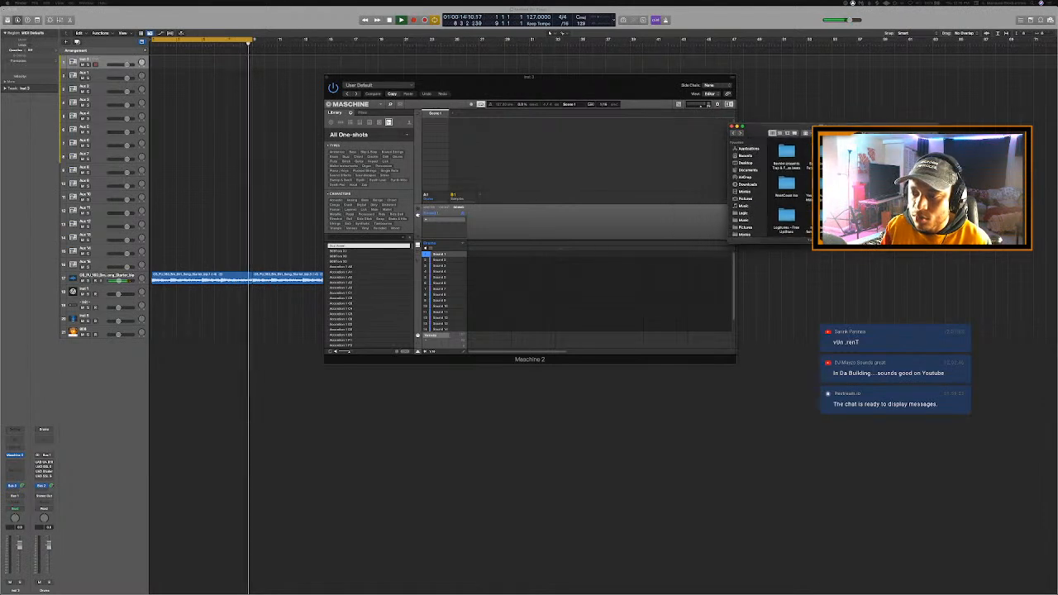
pyautogui.click(744, 220)
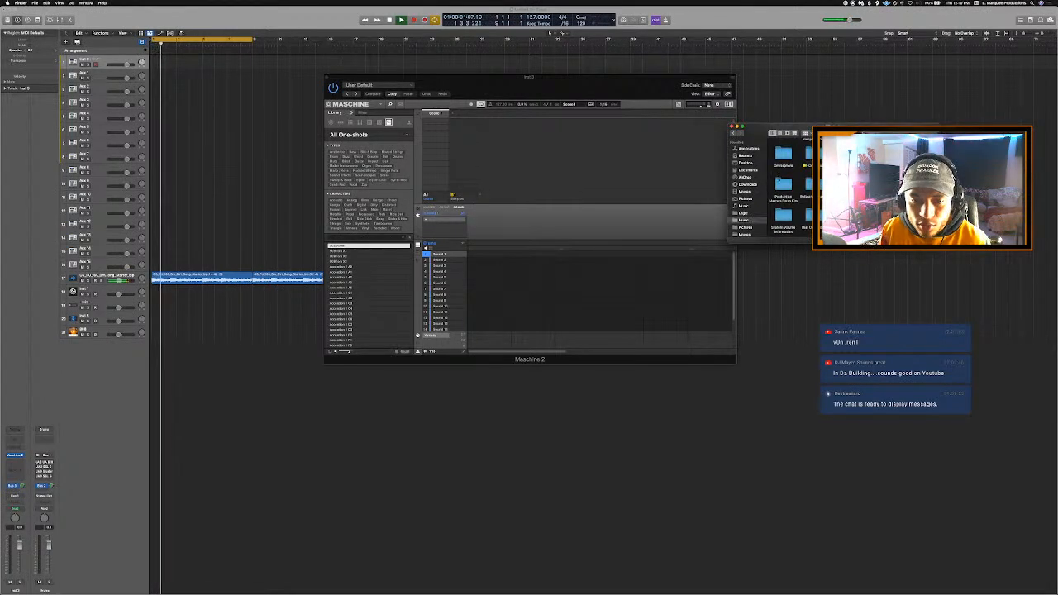
pyautogui.scroll(-3, 789, 188)
pyautogui.scroll(3, 790, 189)
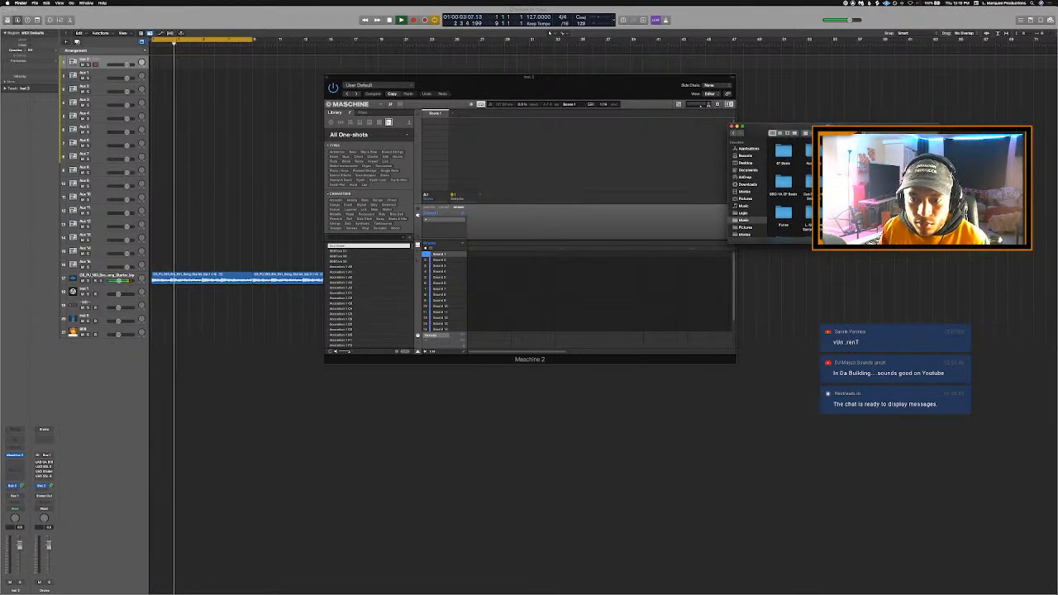
pyautogui.doubleClick(784, 180)
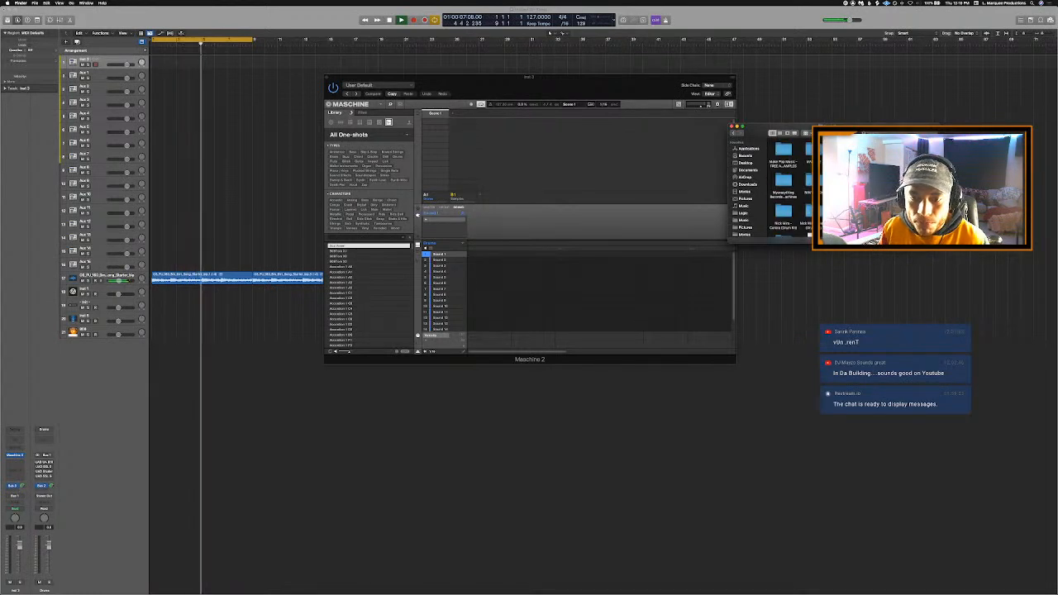
pyautogui.scroll(-3, 785, 189)
pyautogui.doubleClick(784, 182)
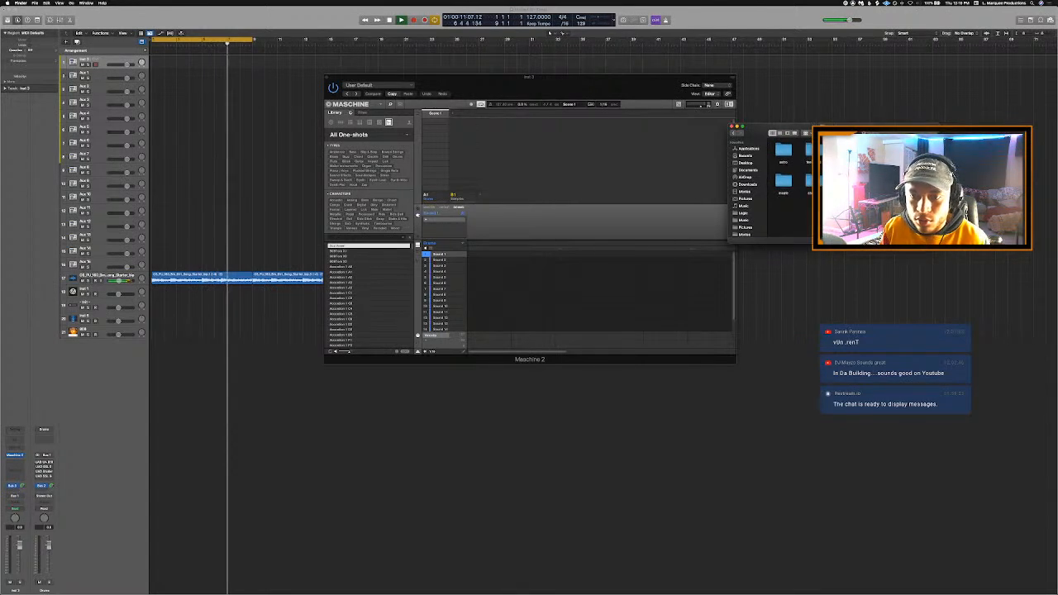
pyautogui.doubleClick(789, 180)
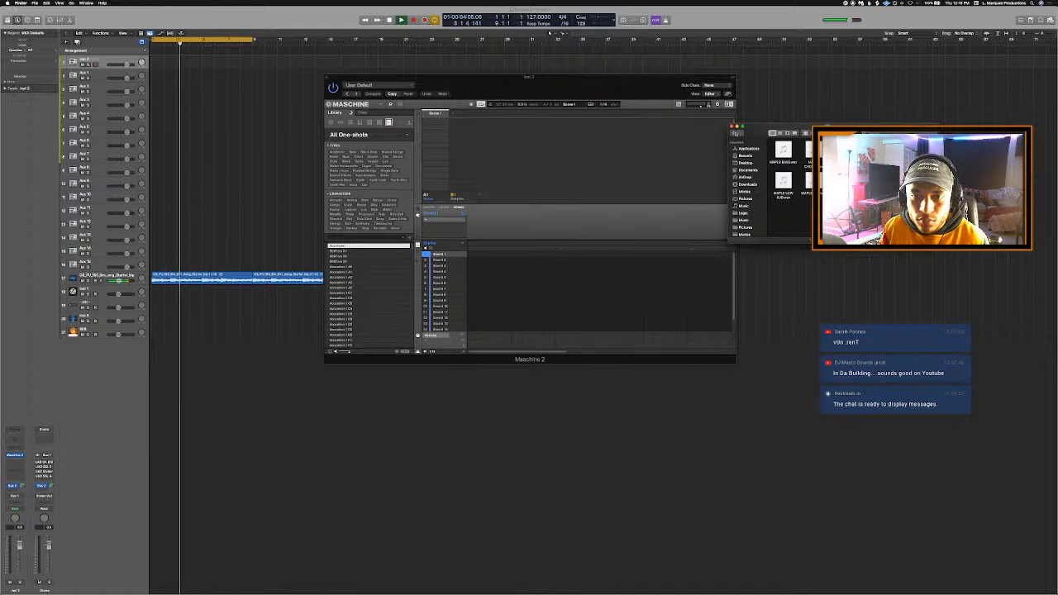
pyautogui.click(733, 133)
pyautogui.click(734, 134)
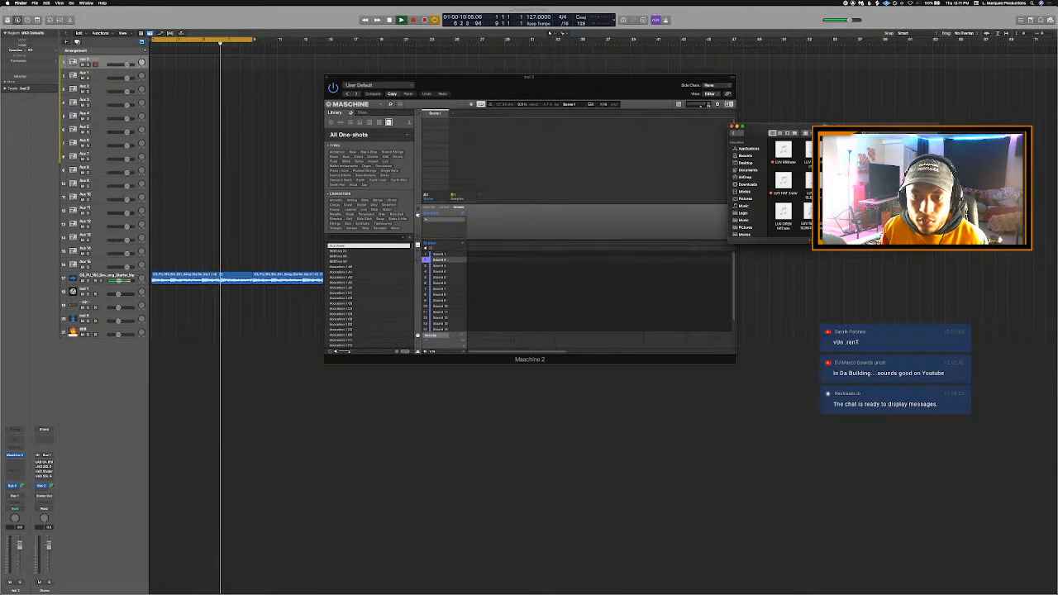
# - Load the LUV clap, hat and open hat samples from Finder into Maschine sound slots 2, 3 and 4
pyautogui.moveTo(815, 151); pyautogui.dragTo(454, 256)
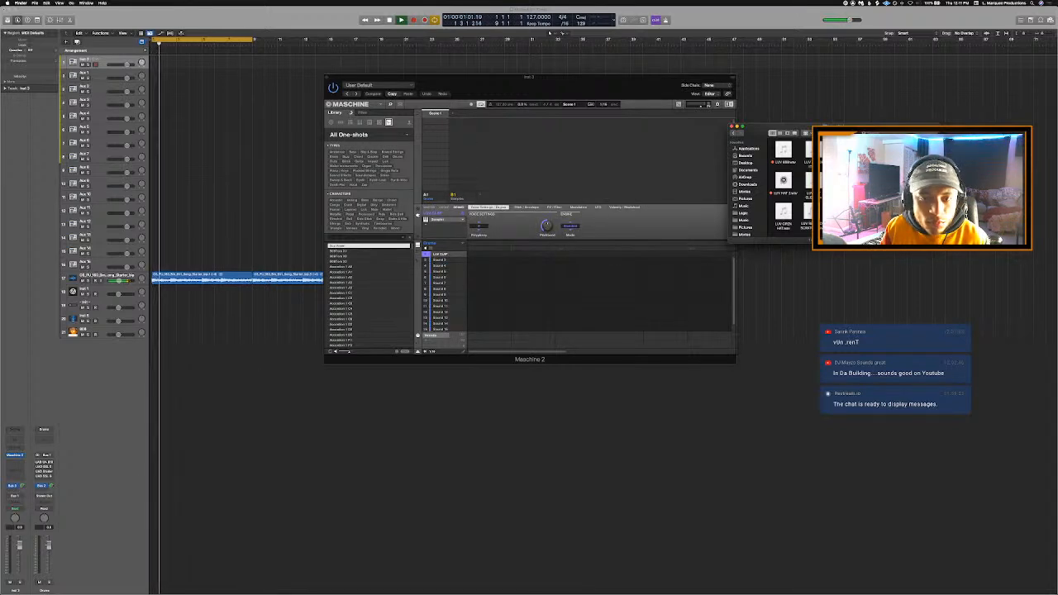
pyautogui.moveTo(783, 180); pyautogui.dragTo(452, 264)
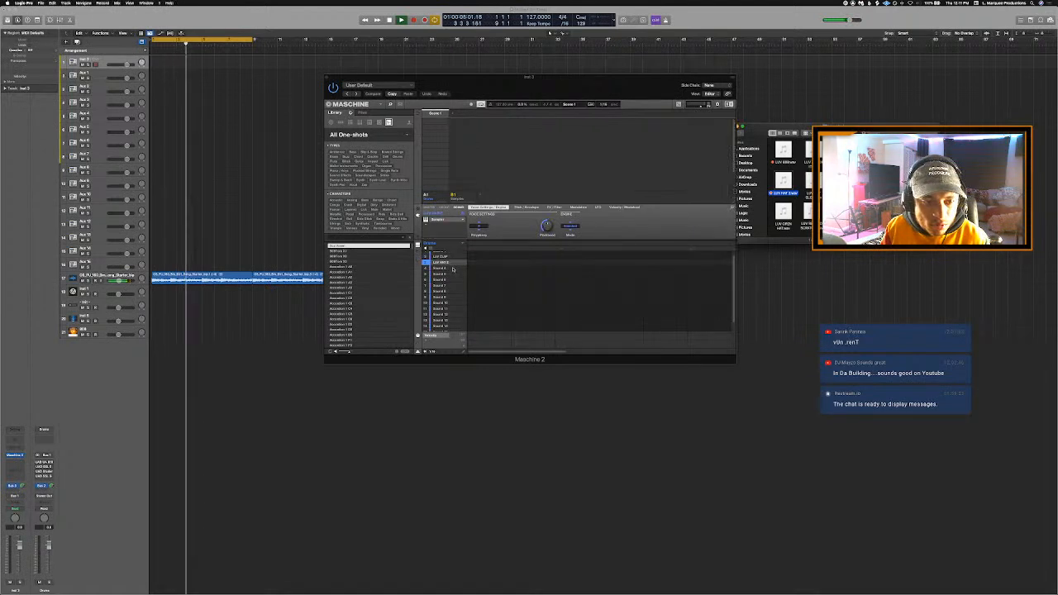
pyautogui.click(453, 269)
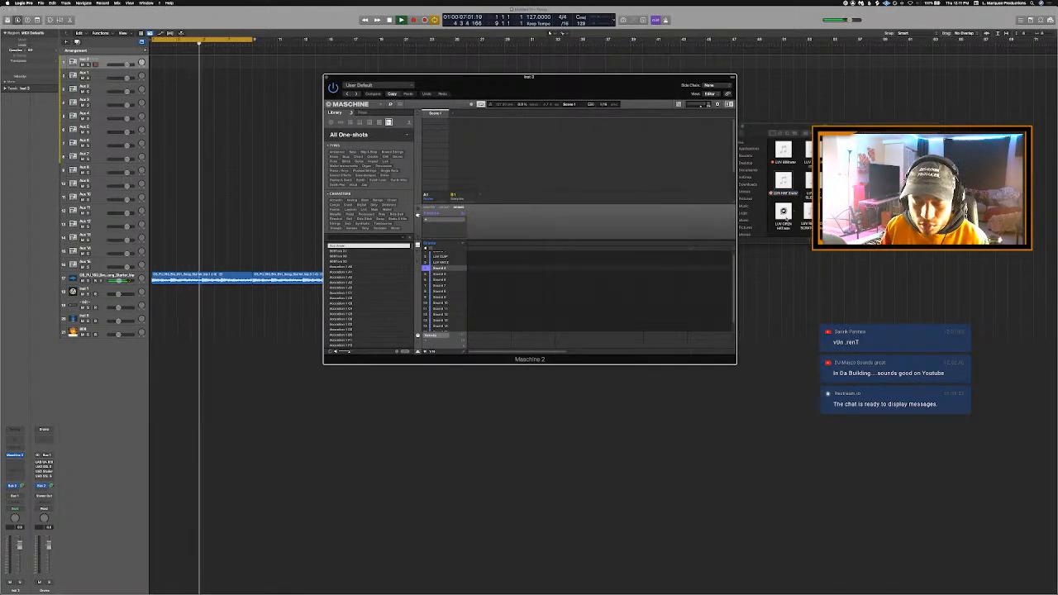
pyautogui.moveTo(785, 218); pyautogui.dragTo(455, 275)
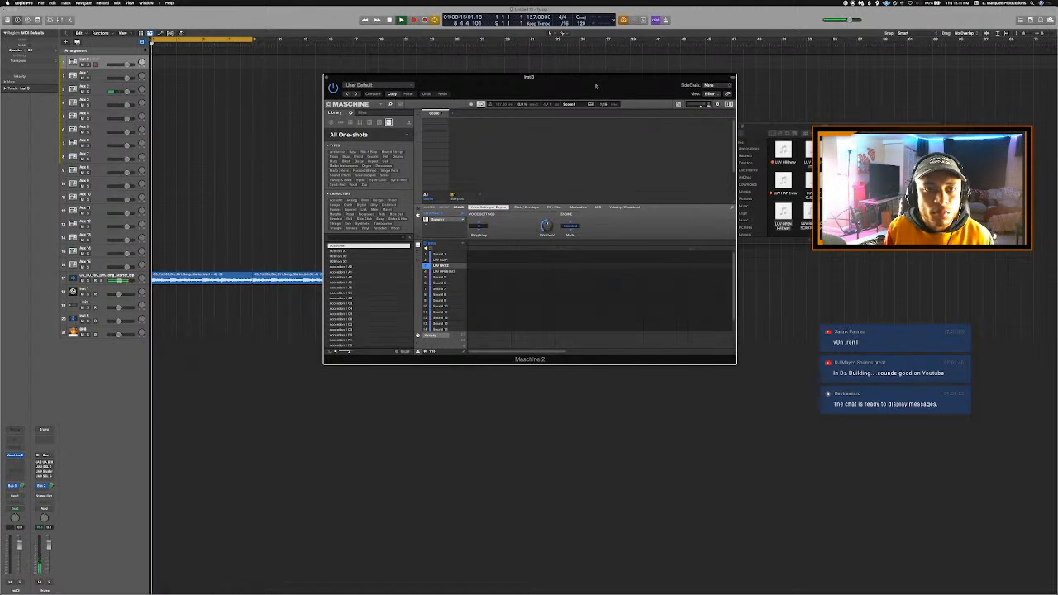
# - Record a clap pattern with the LUV CLAP sound in Maschine and play it back with the loop
pyautogui.moveTo(596, 88); pyautogui.dragTo(543, 90)
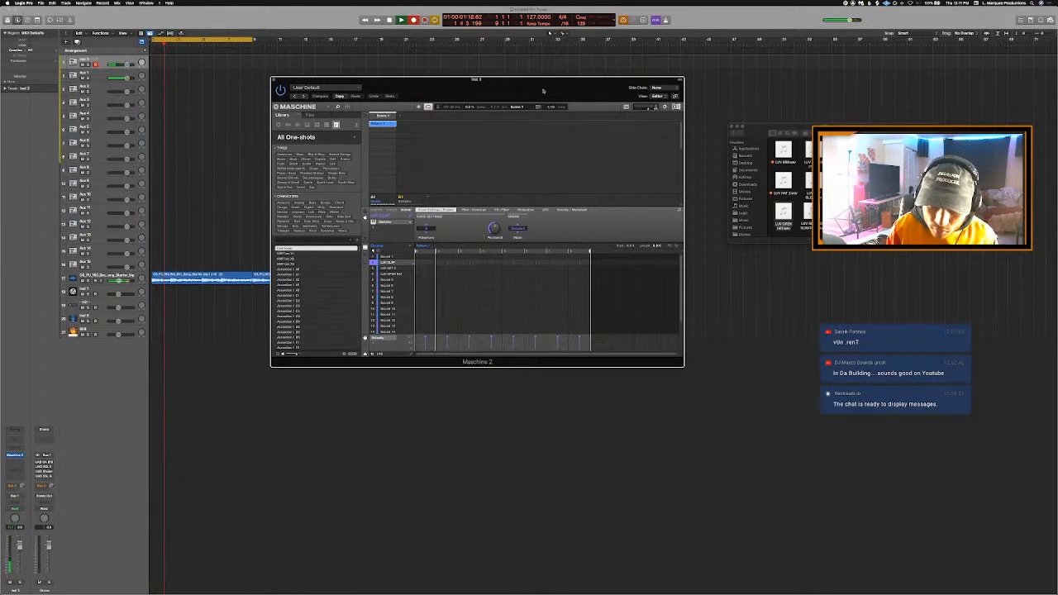
pyautogui.press('space')
pyautogui.press('space')
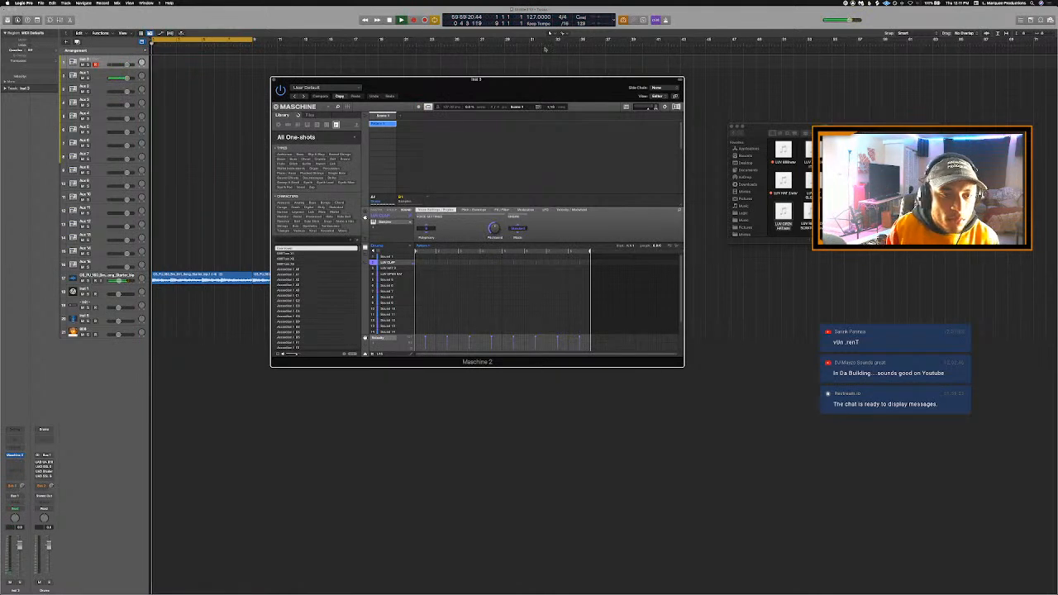
pyautogui.press('space')
# - Try the beat at project tempos of 131 and 129 BPM and return it to 127 BPM
pyautogui.click(533, 17)
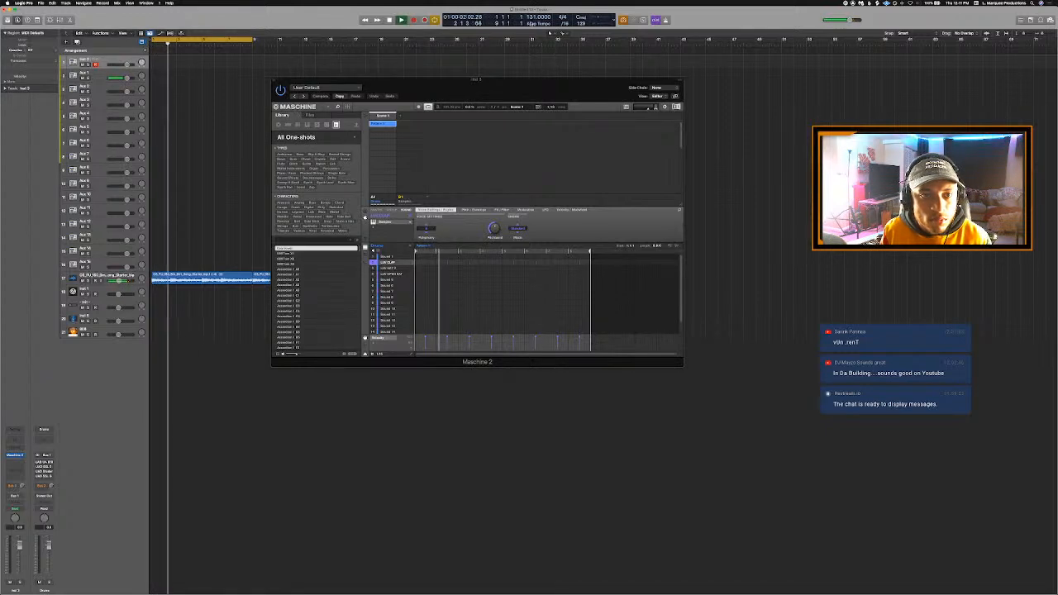
pyautogui.press('space')
pyautogui.press('space')
pyautogui.press('space')
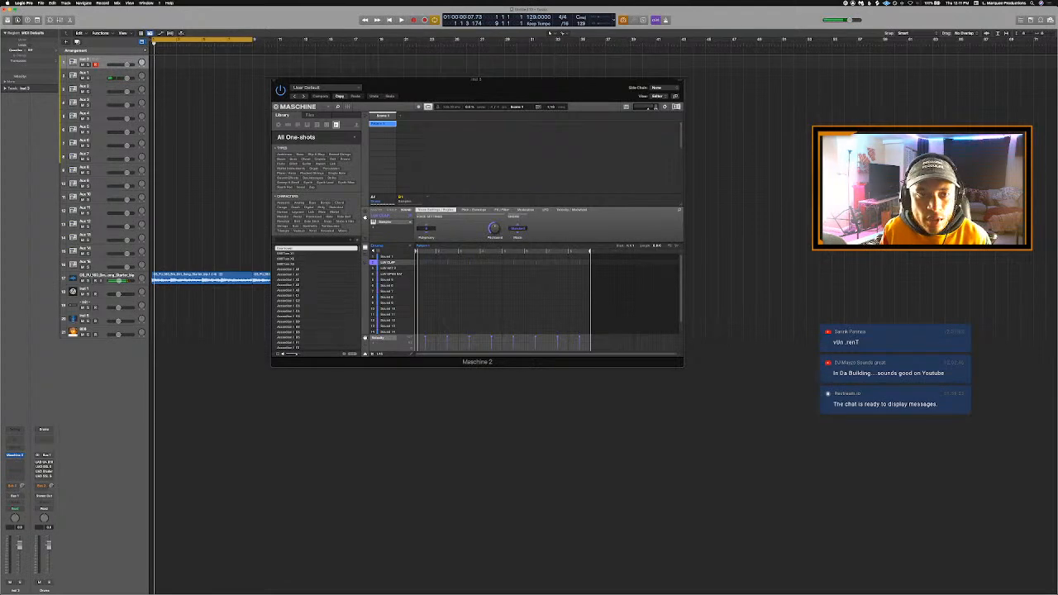
pyautogui.moveTo(541, 97); pyautogui.dragTo(487, 122)
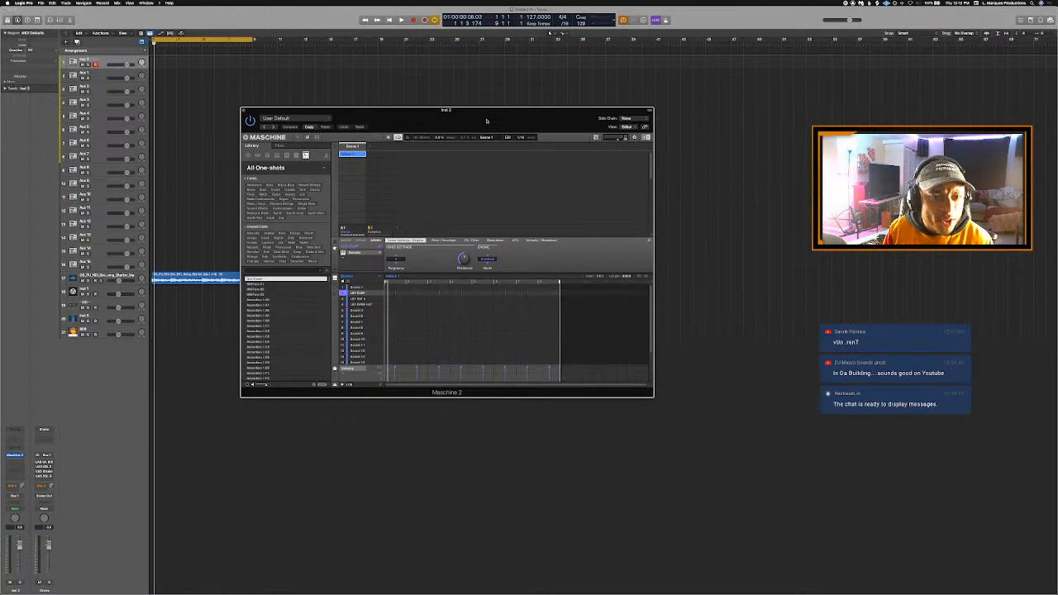
# - Record a hi-hat pattern with the LUV HAT 2 sound and switch Maschine's pattern editor to keyboard view
pyautogui.moveTo(487, 121); pyautogui.dragTo(594, 115)
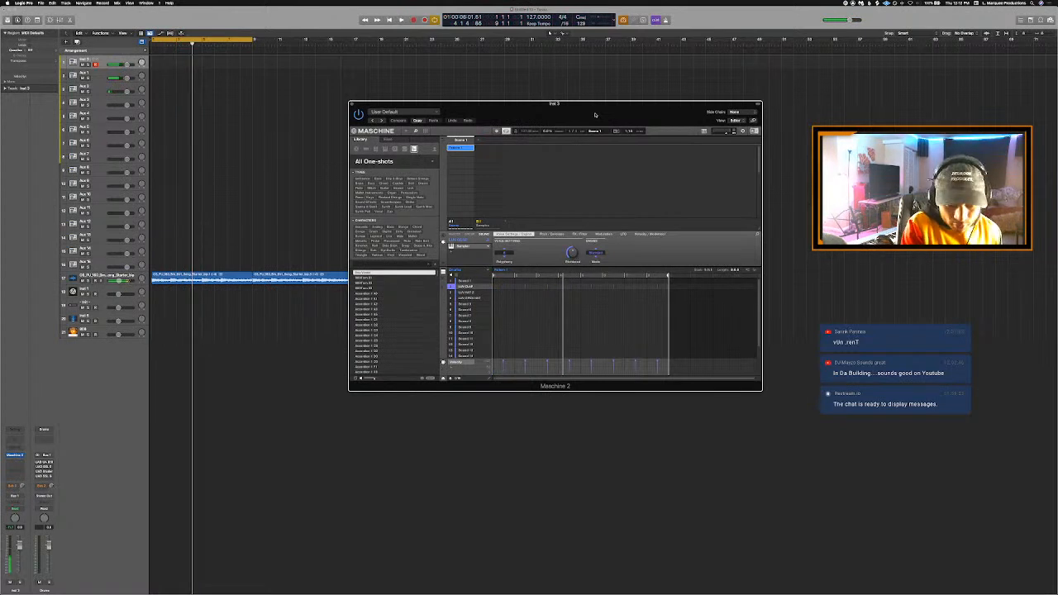
pyautogui.press('r')
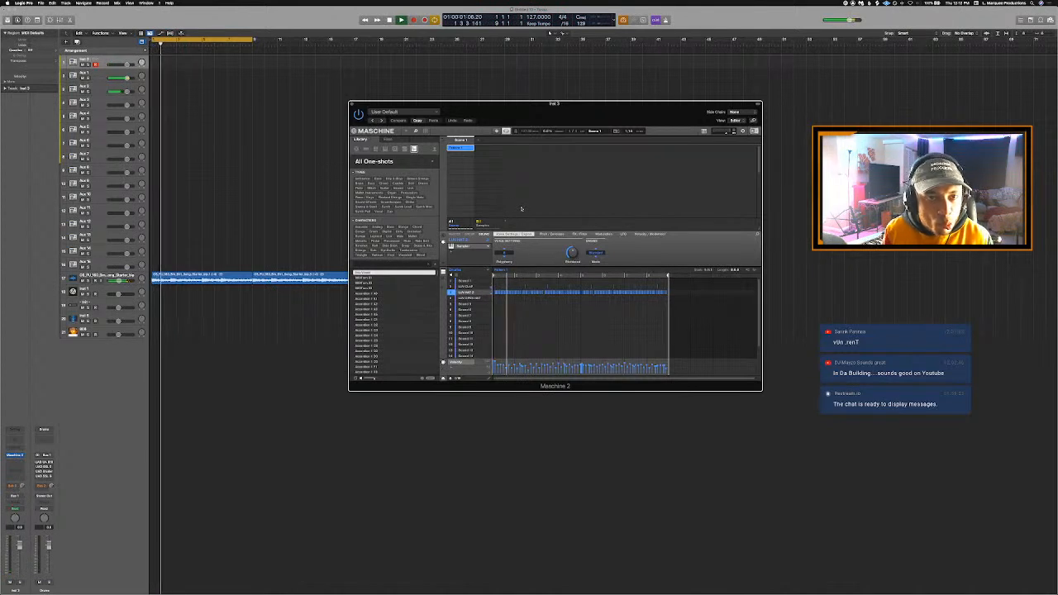
pyautogui.click(456, 275)
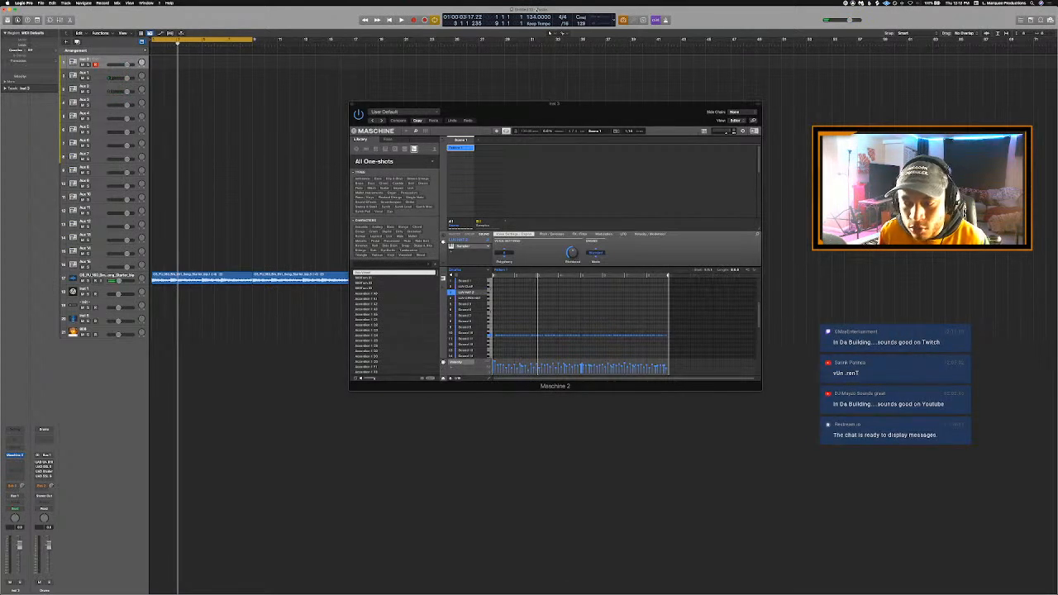
# - Play the beat at 132 BPM and lower the pitch of the LUV HAT 2 notes early in bar 2
pyautogui.press('space')
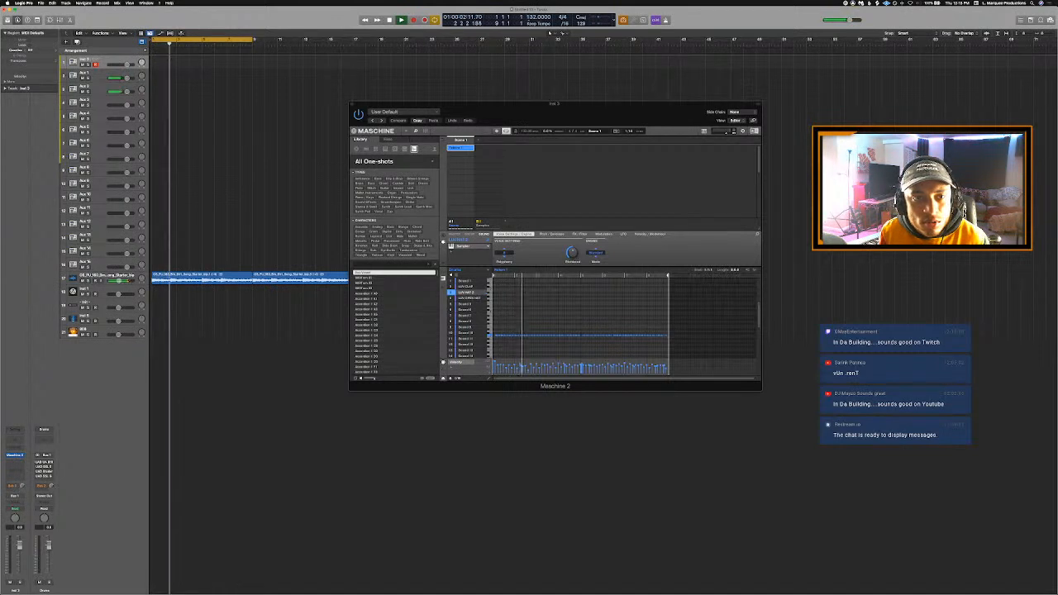
pyautogui.press('Return')
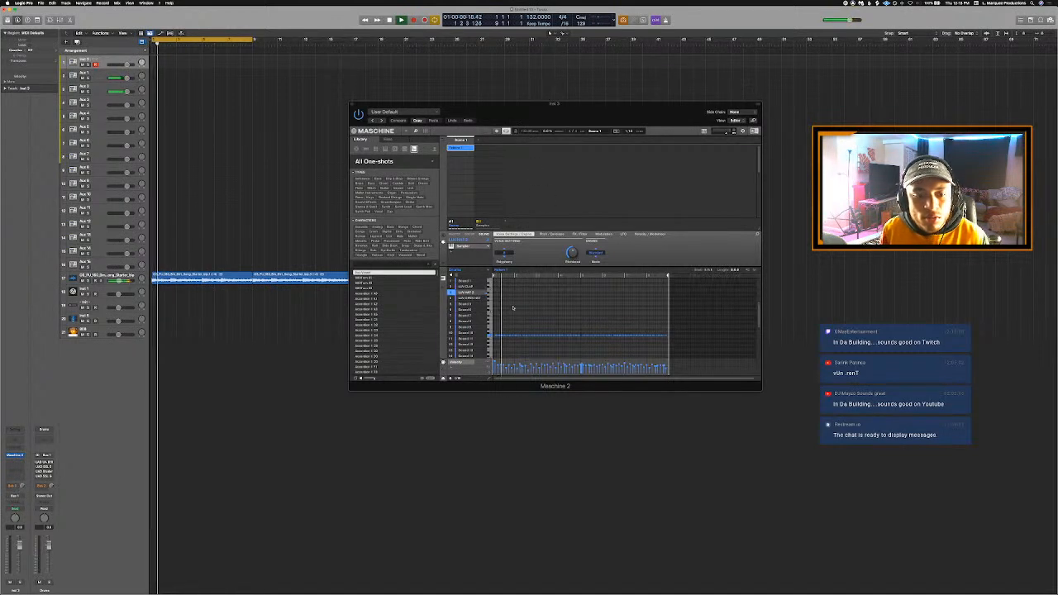
pyautogui.moveTo(496, 381)
pyautogui.mouseDown()
pyautogui.moveTo(597, 381)
pyautogui.moveTo(513, 380)
pyautogui.mouseUp()
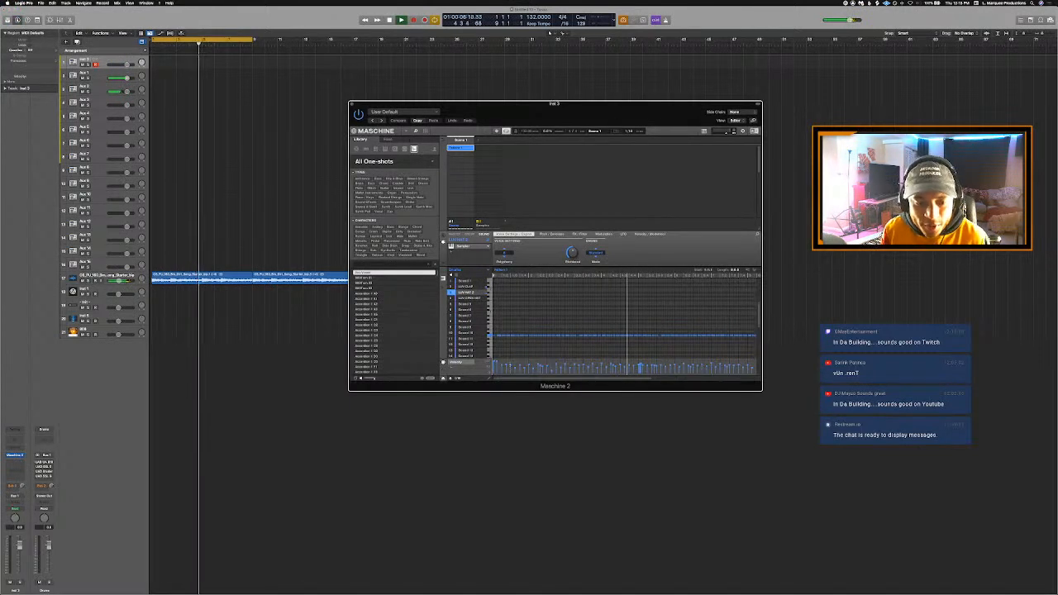
pyautogui.scroll(-3, 546, 340)
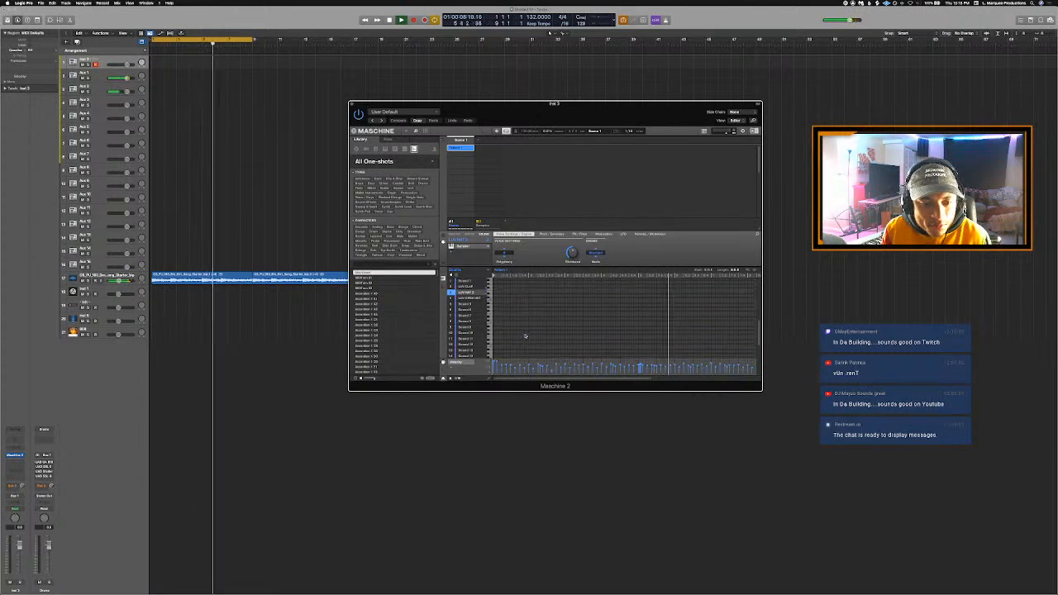
pyautogui.moveTo(494, 379); pyautogui.dragTo(511, 380)
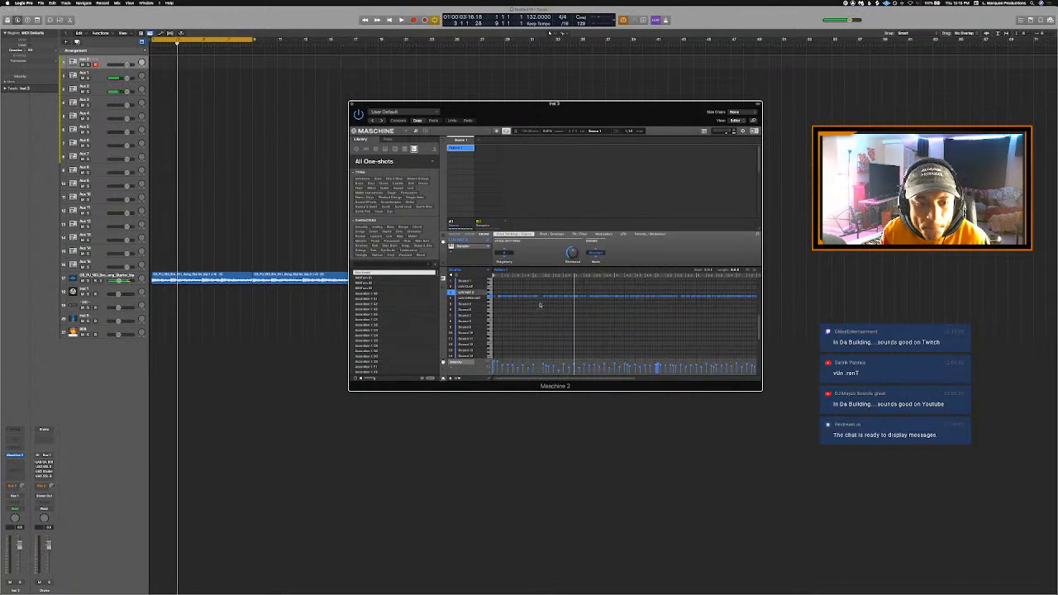
pyautogui.press('space')
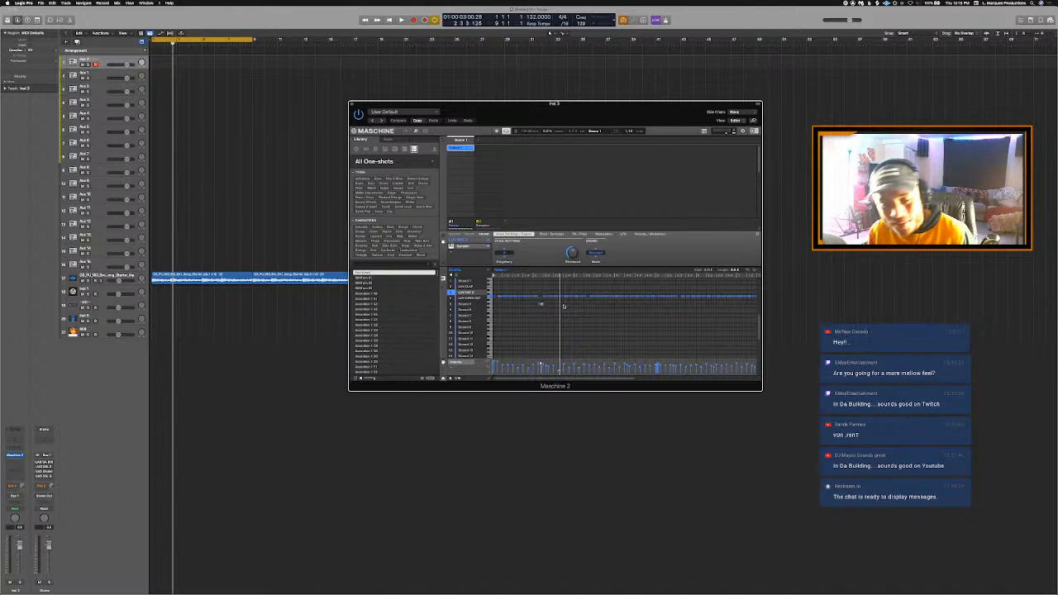
# - Repitch hi-hat notes in bar 3 while auditioning, lowering some and raising a short group above the main row
pyautogui.press('space')
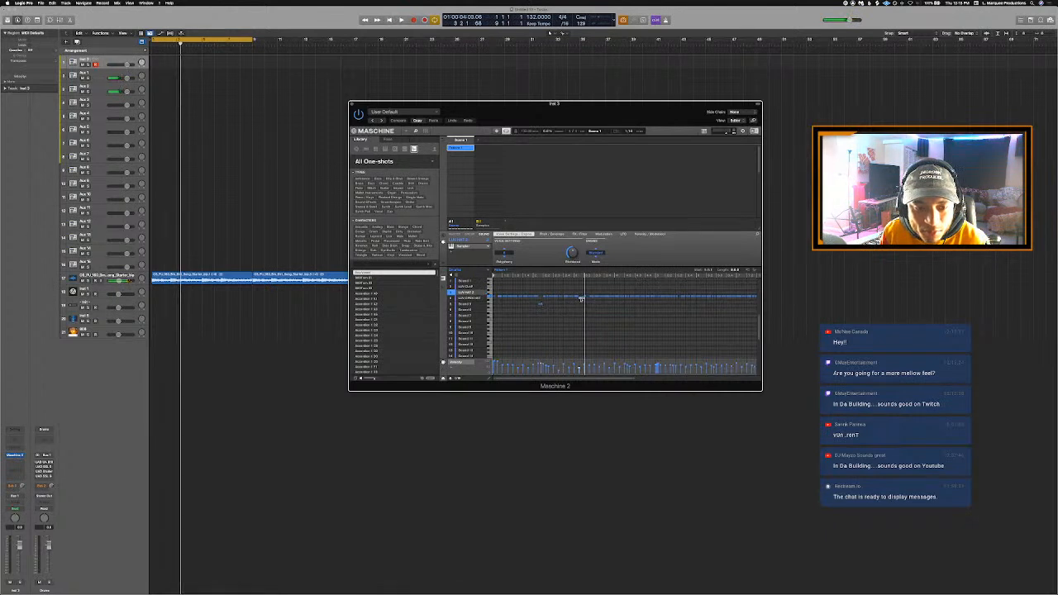
pyautogui.press('space')
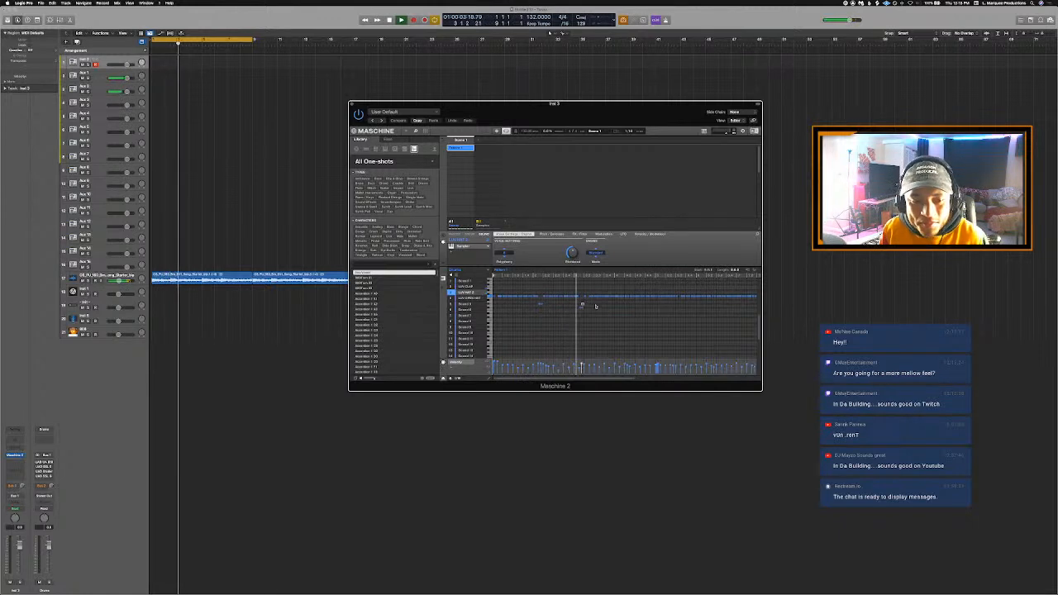
pyautogui.press('space')
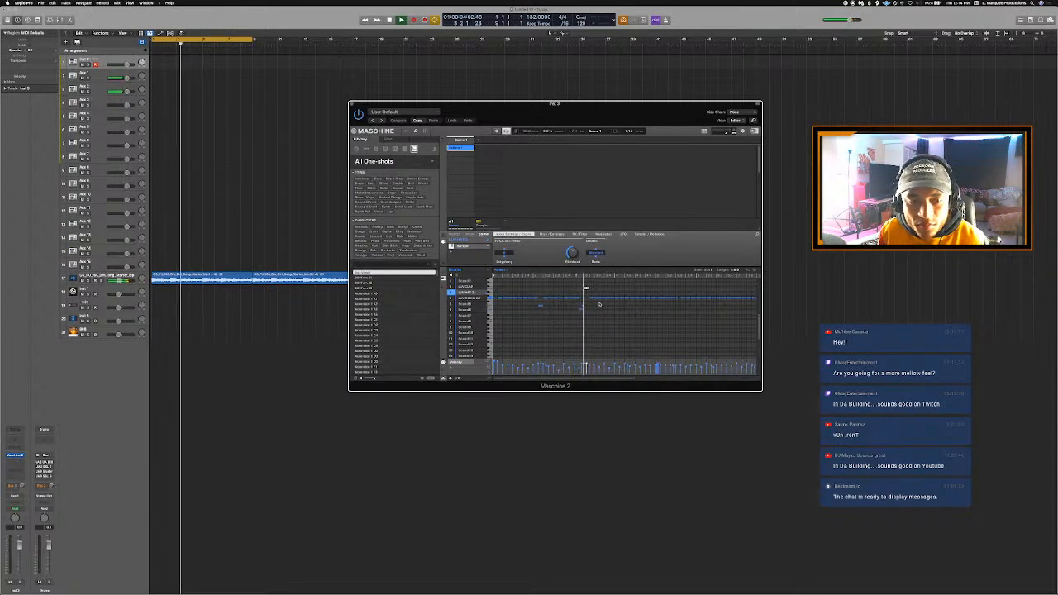
pyautogui.press('space')
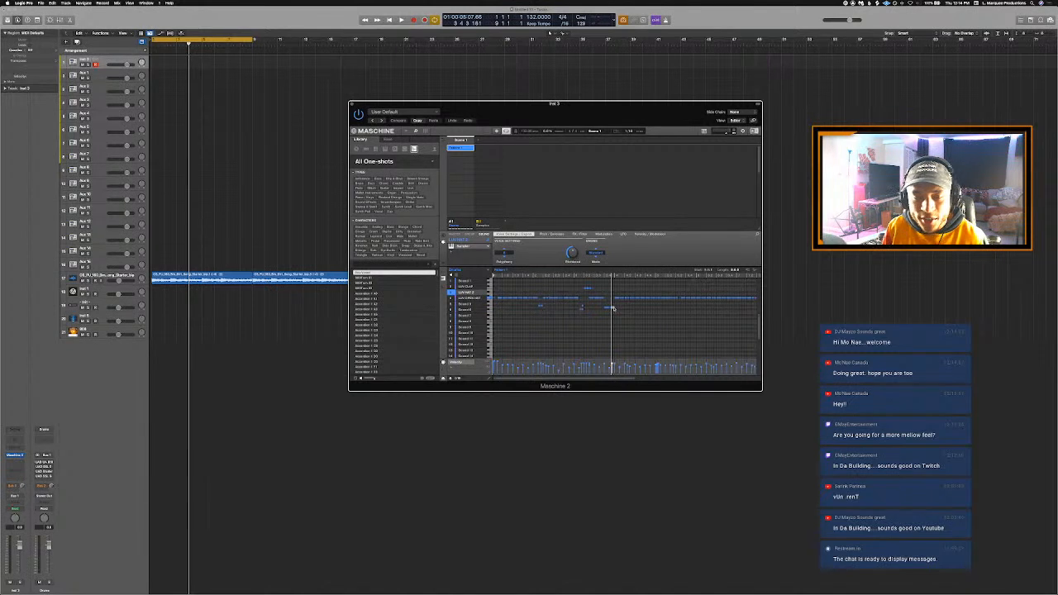
# - Loop playback from bar 3, lower a hi-hat note early in bar 4 and raise one near that bar's end
pyautogui.press('space')
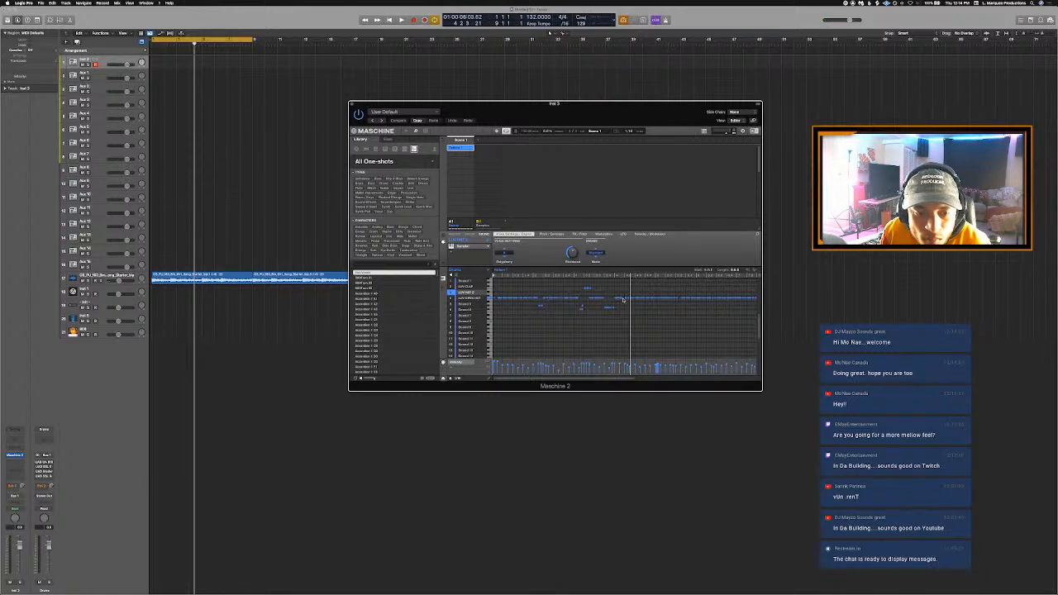
pyautogui.press('Return')
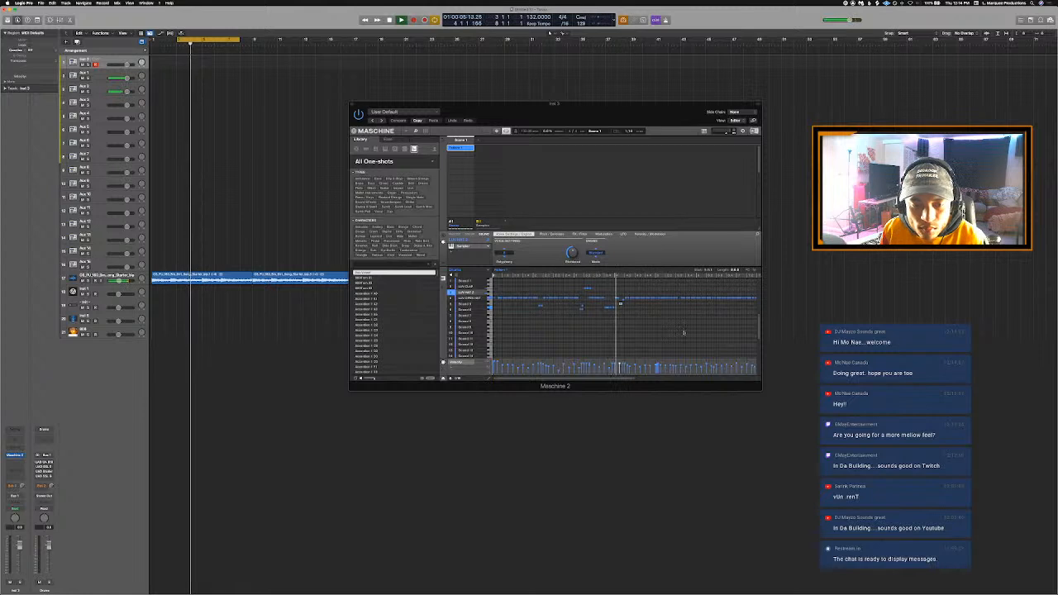
pyautogui.press('space')
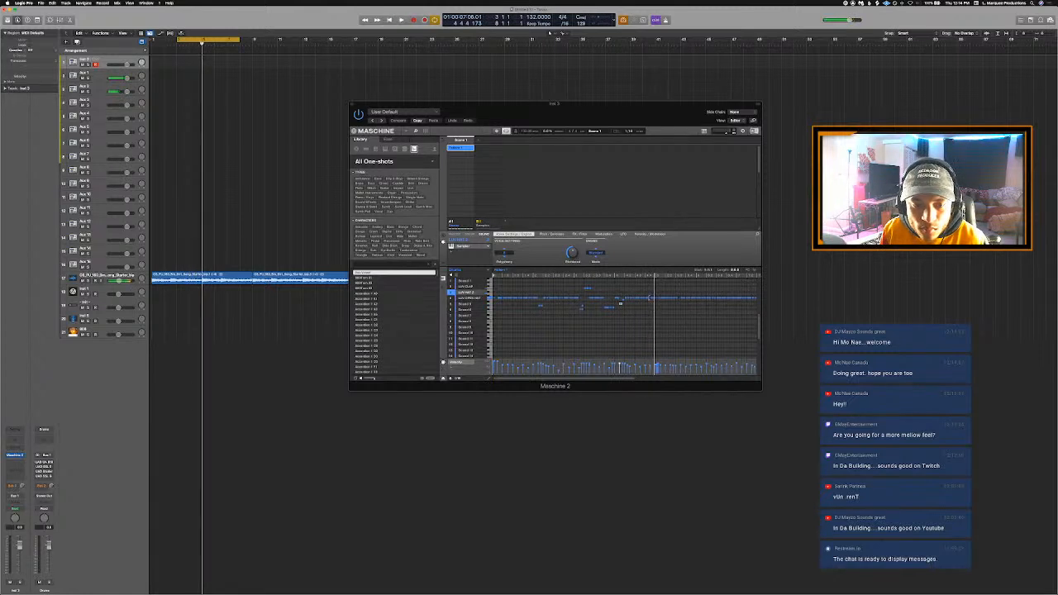
pyautogui.click(648, 298)
pyautogui.moveTo(648, 300); pyautogui.dragTo(649, 294)
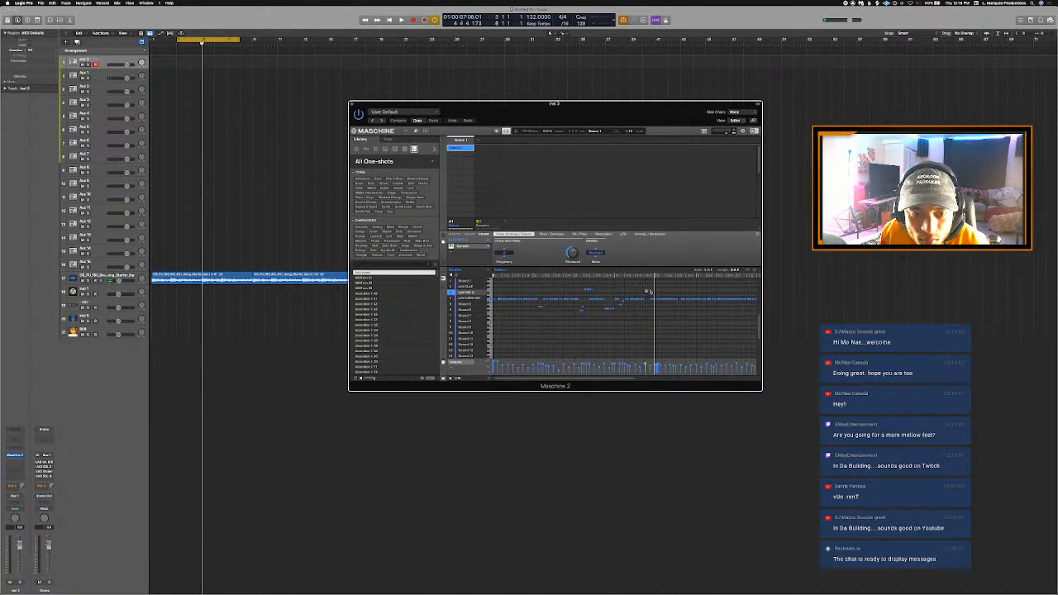
# - Lower the hi-hat notes late in bar 5 and raise a note at the start of bar 6, auditioning between edits
pyautogui.press('space')
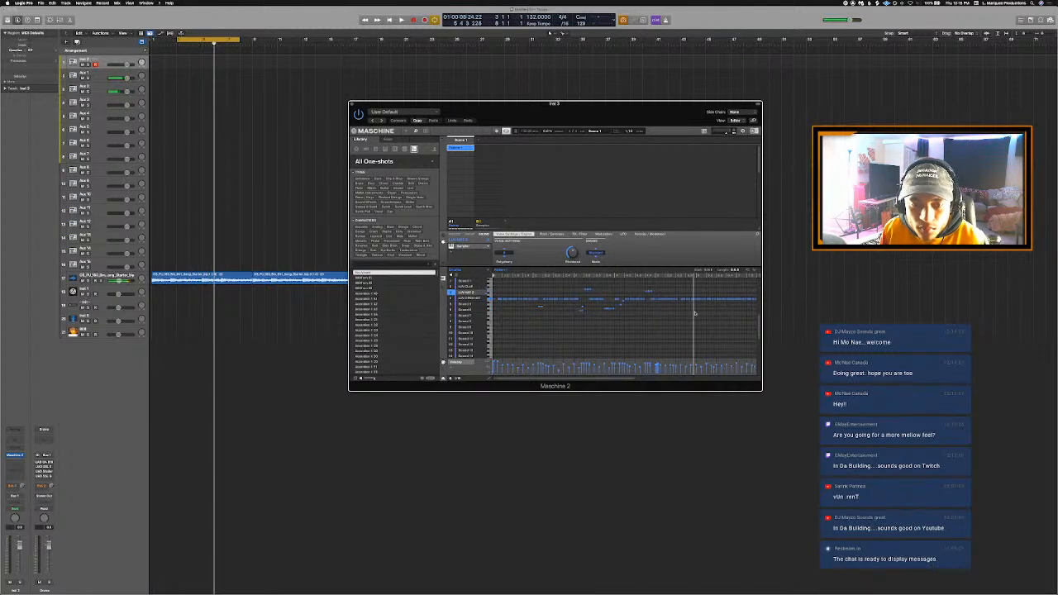
pyautogui.press('space')
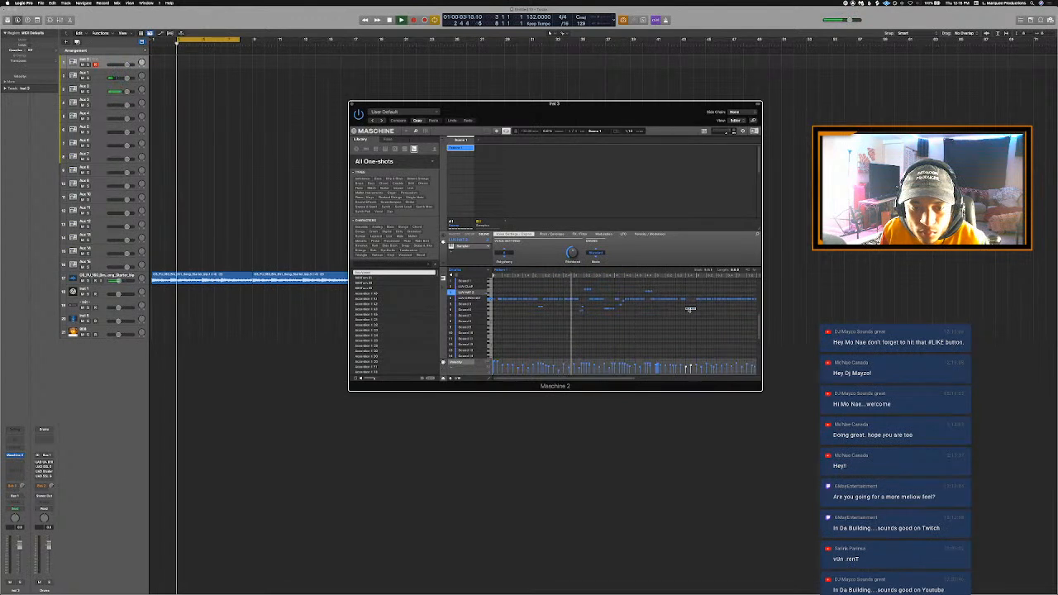
pyautogui.click(210, 120)
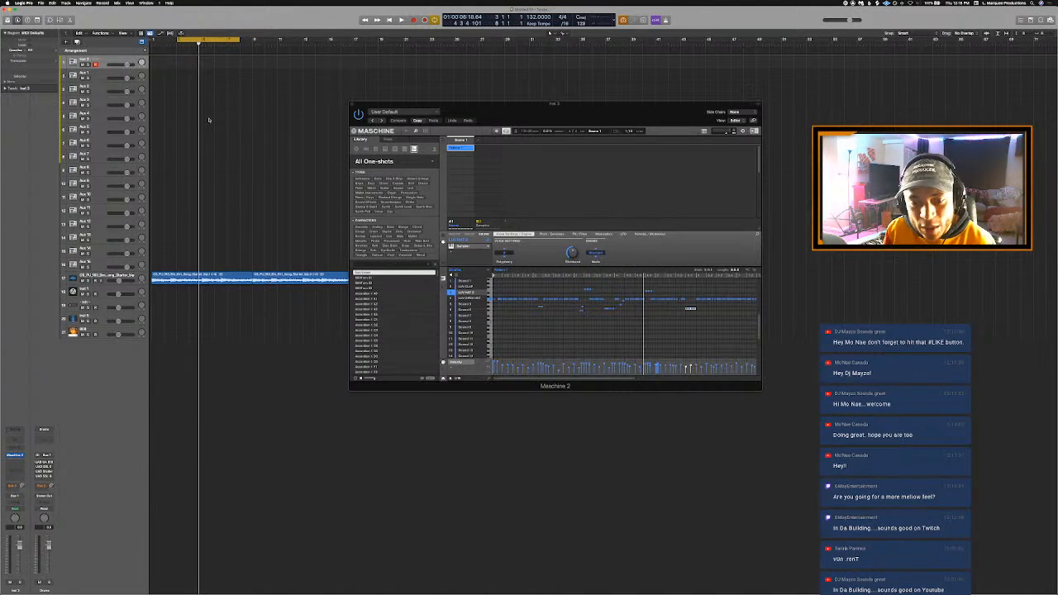
pyautogui.press('space')
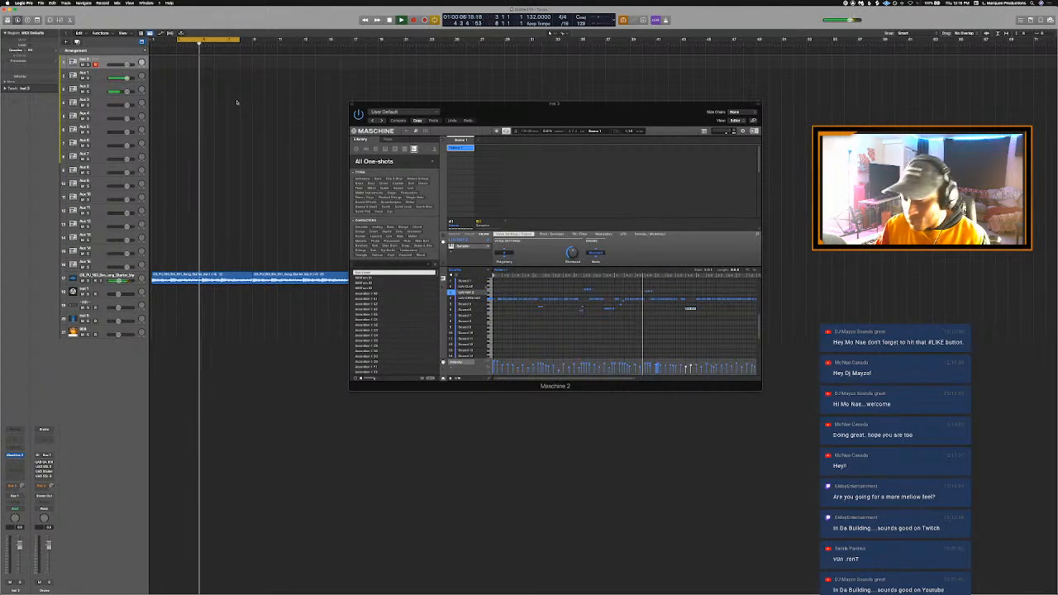
pyautogui.click(707, 291)
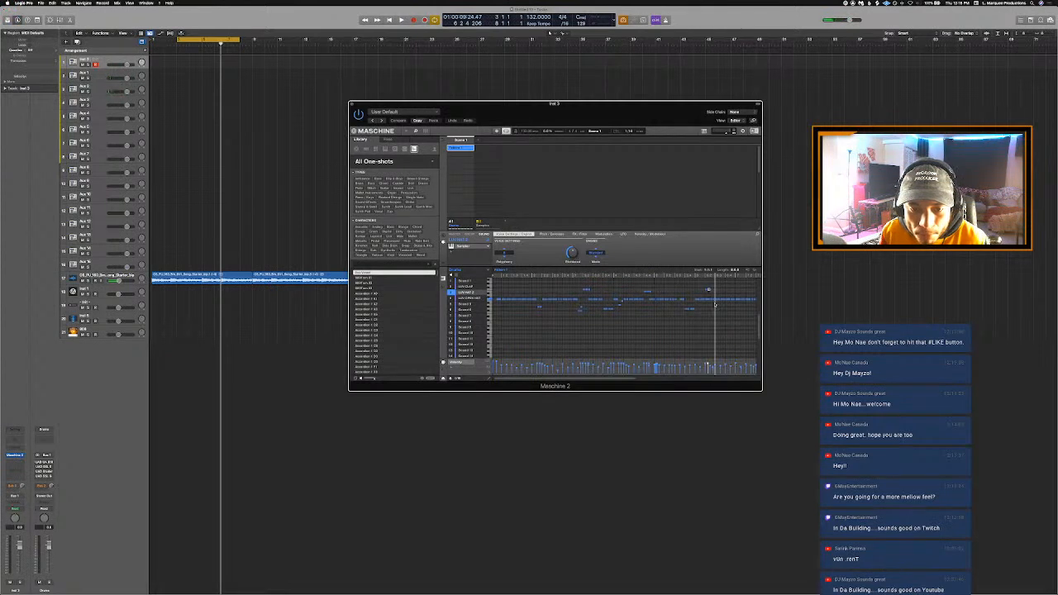
pyautogui.press('space')
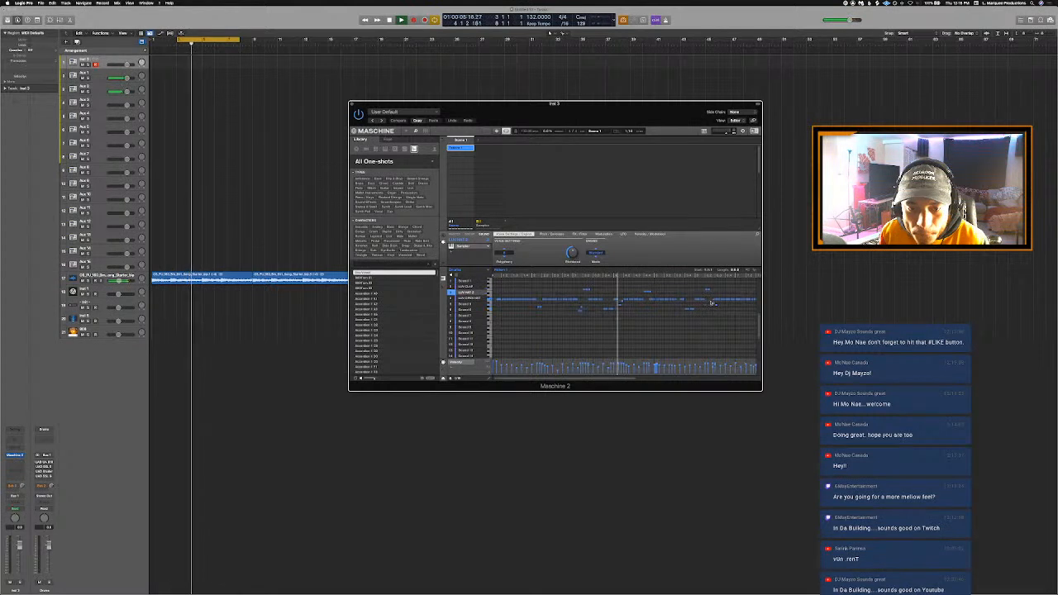
# - Set the cycle range to bars 5 to 9, play the hi-hats and select a note in bar 6
pyautogui.click(190, 99)
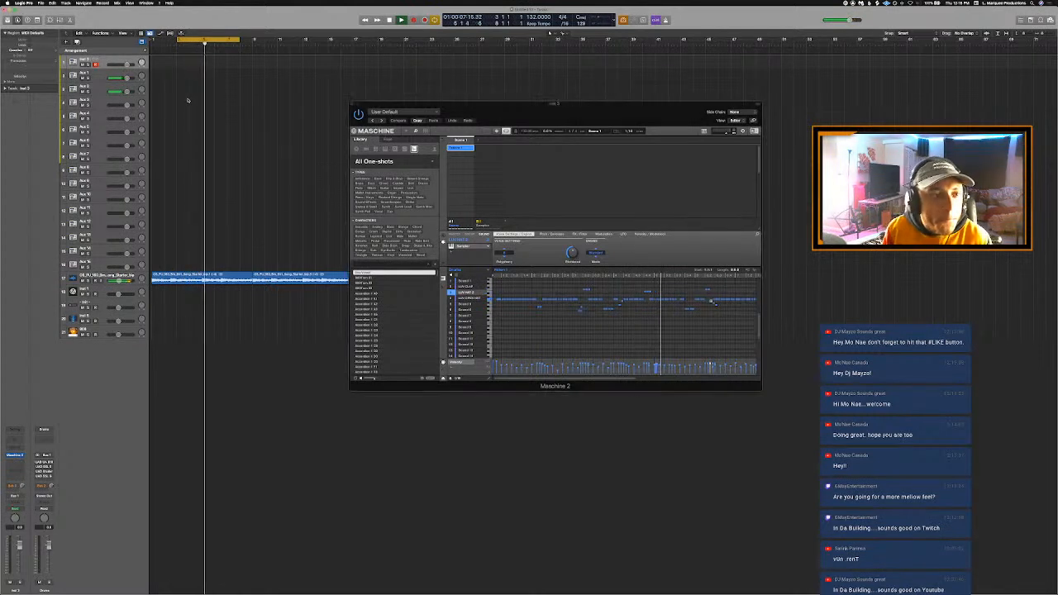
pyautogui.click(205, 40)
pyautogui.moveTo(205, 41); pyautogui.dragTo(248, 47)
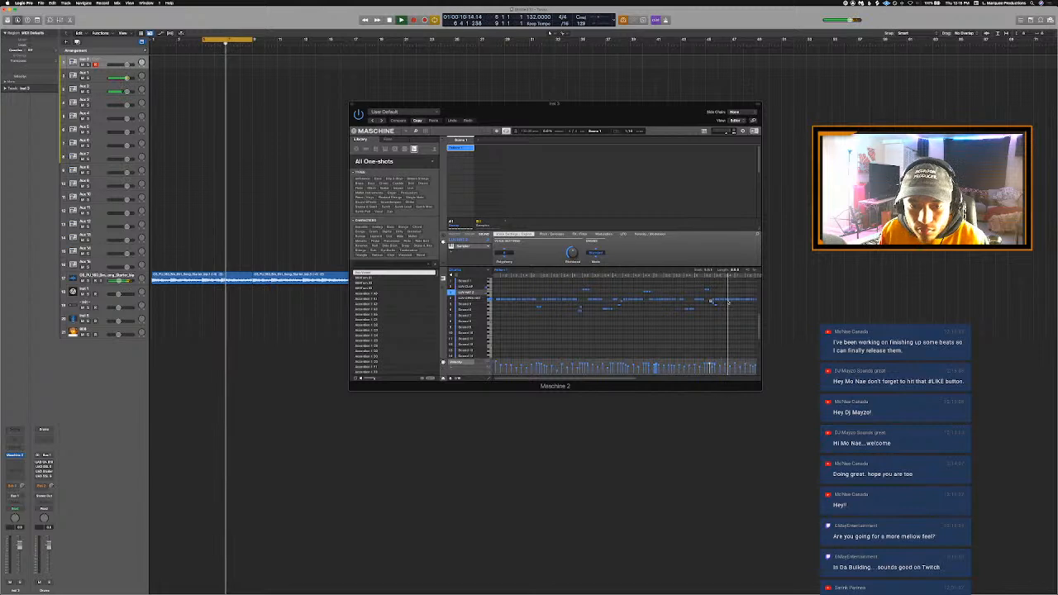
pyautogui.press('space')
pyautogui.click(728, 301)
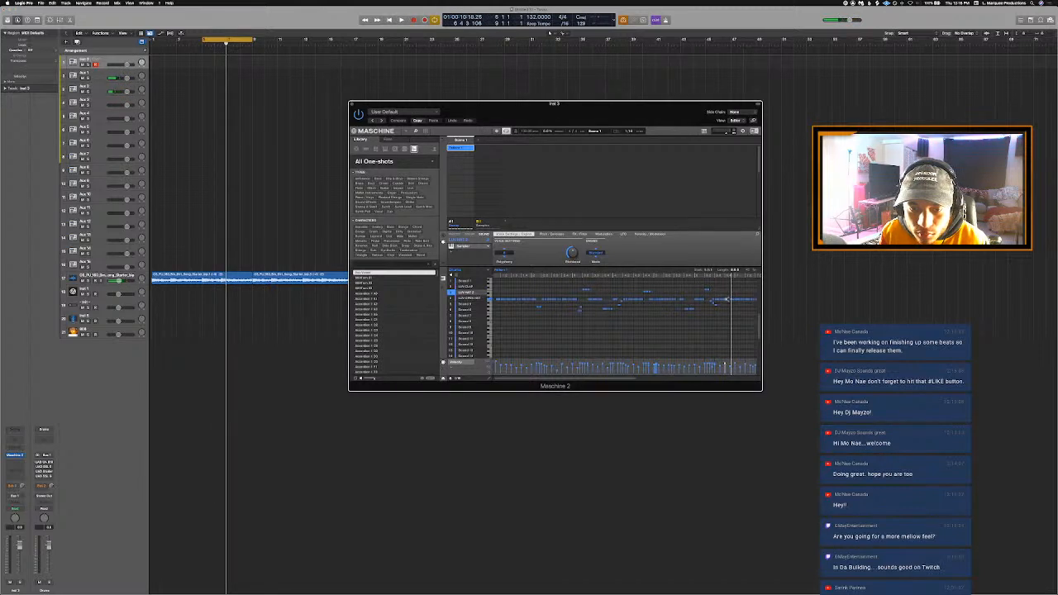
# - Raise the volume of the Splice starter loop track slightly and resume playback
pyautogui.press('space')
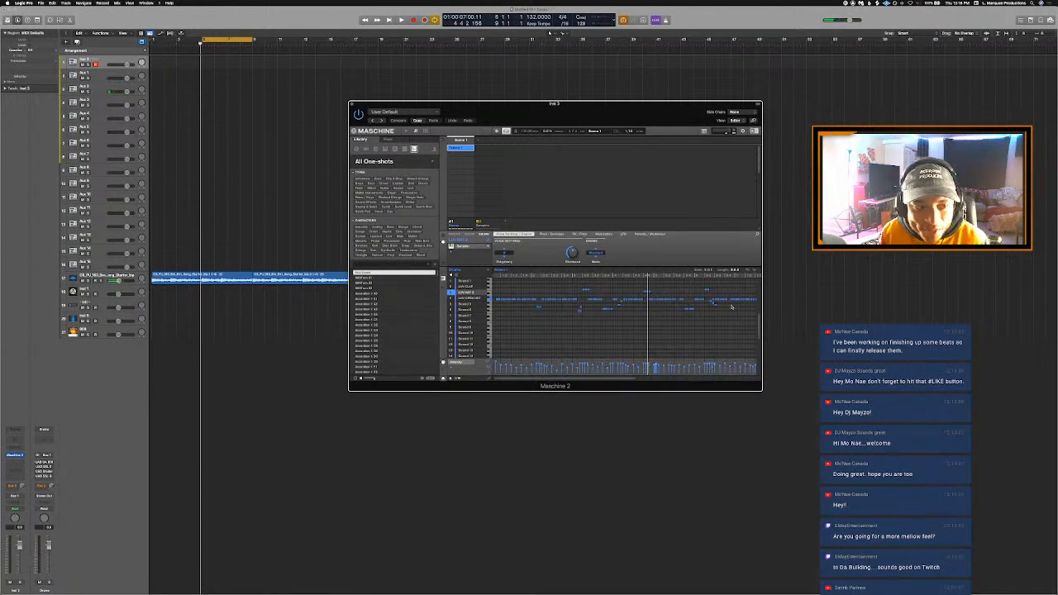
pyautogui.click(123, 282)
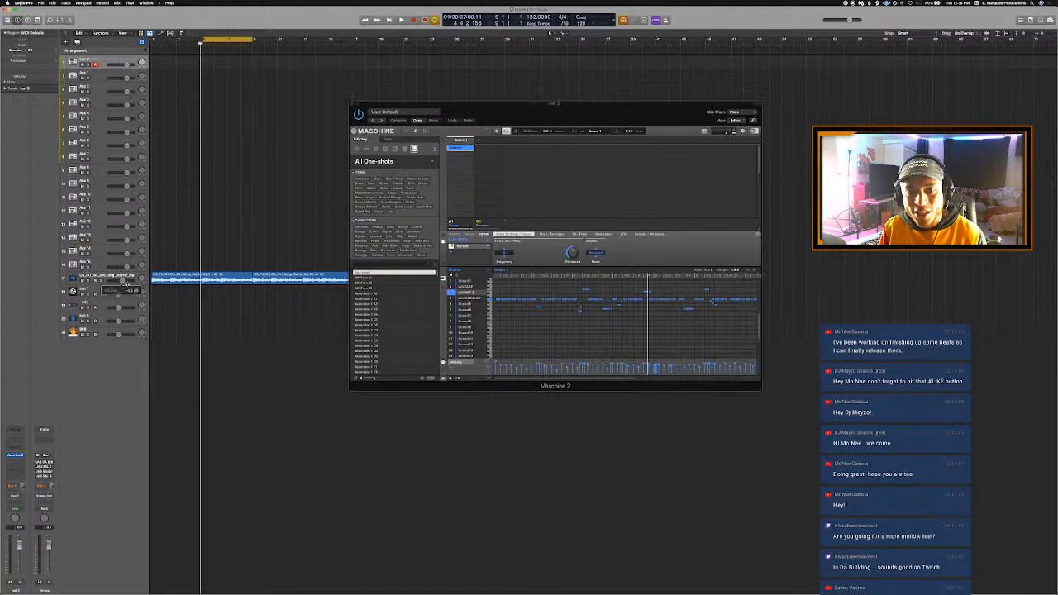
pyautogui.press('space')
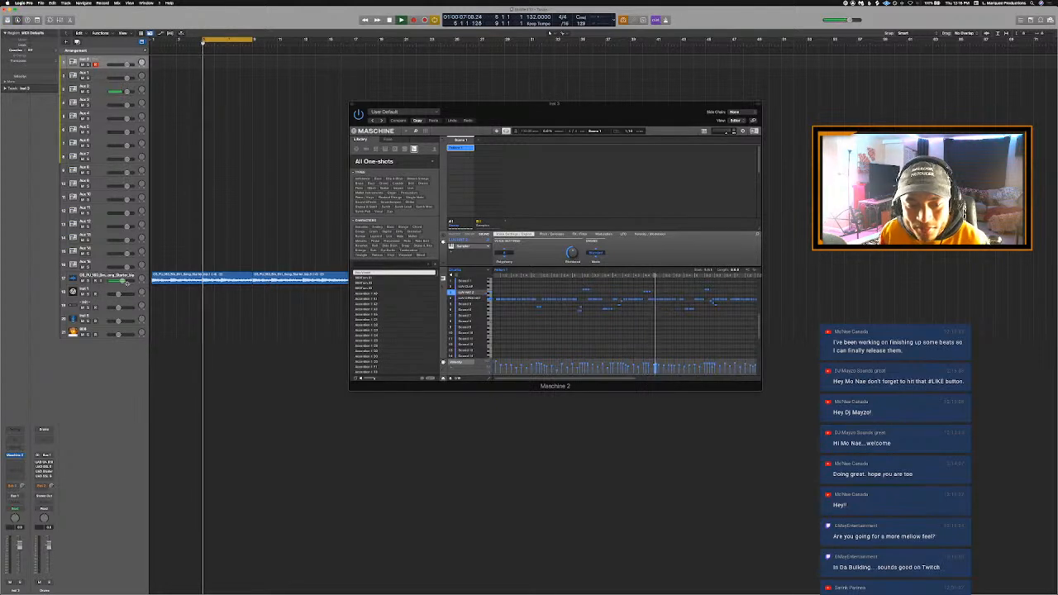
# - Lower the pitch of the hi-hat note near the end of bar 6 and play back the change
pyautogui.hscroll(3, 269, 286)
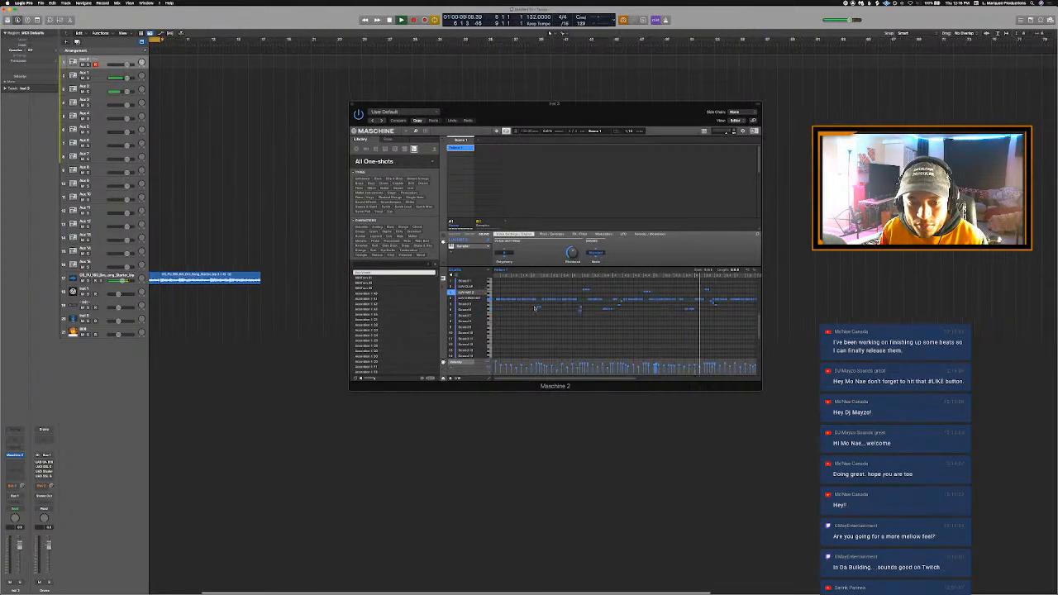
pyautogui.press('space')
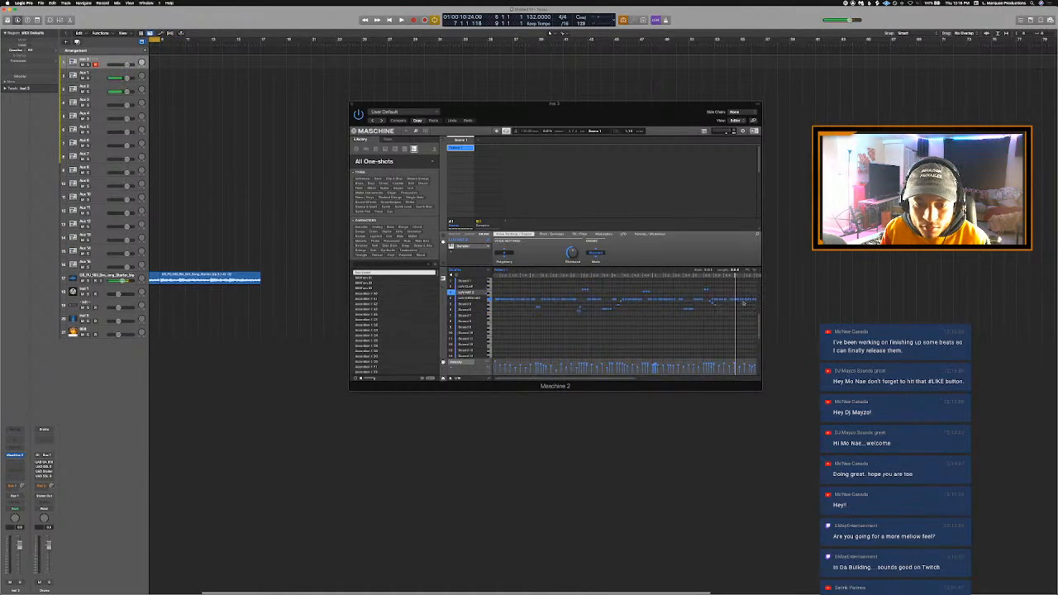
pyautogui.click(732, 302)
pyautogui.press('space')
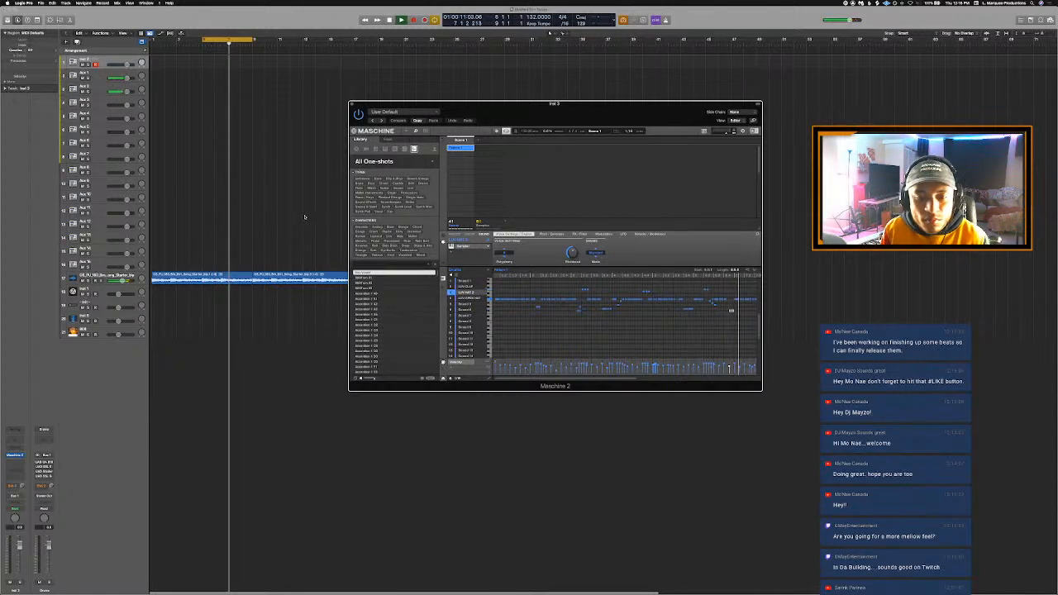
pyautogui.press('space')
# - Cycle bars 7 to 9 and lower a LUV HAT 2 note early in bar 7, then play the result
pyautogui.click(220, 40)
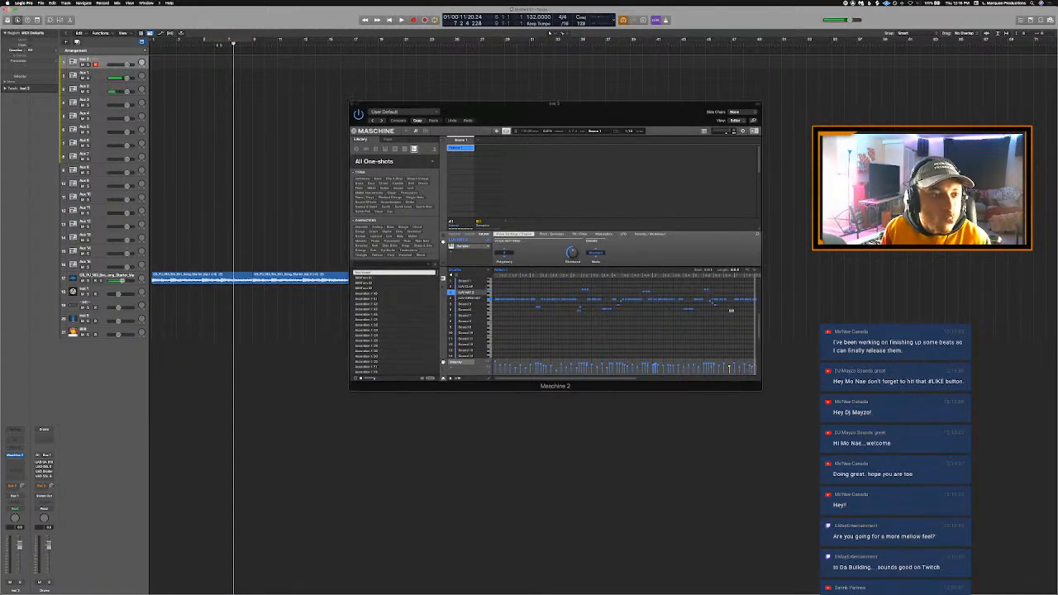
pyautogui.moveTo(229, 41); pyautogui.dragTo(253, 41)
pyautogui.press('space')
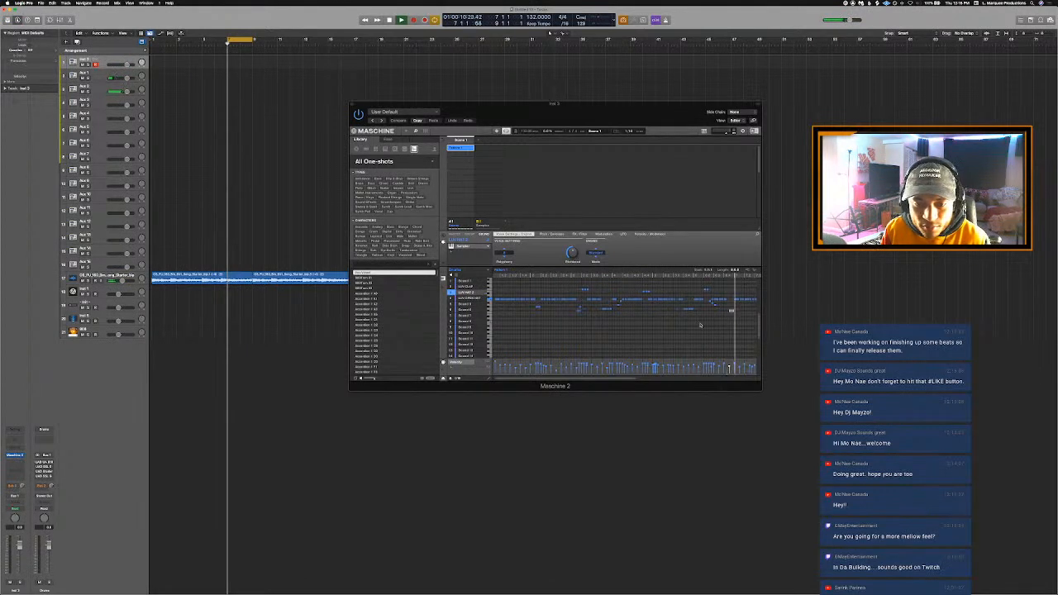
pyautogui.press('space')
pyautogui.click(731, 311)
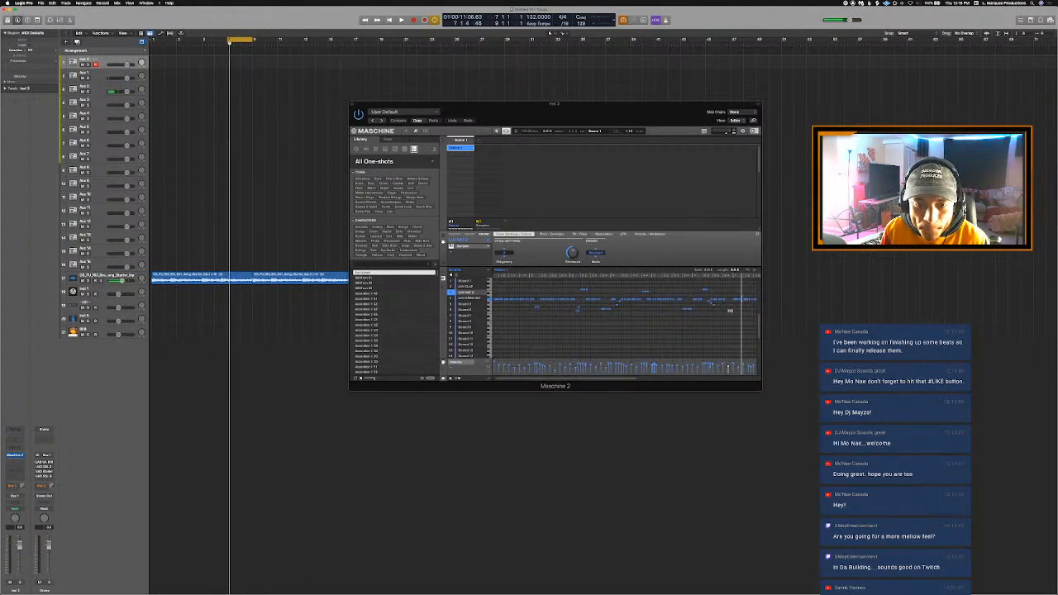
pyautogui.click(741, 305)
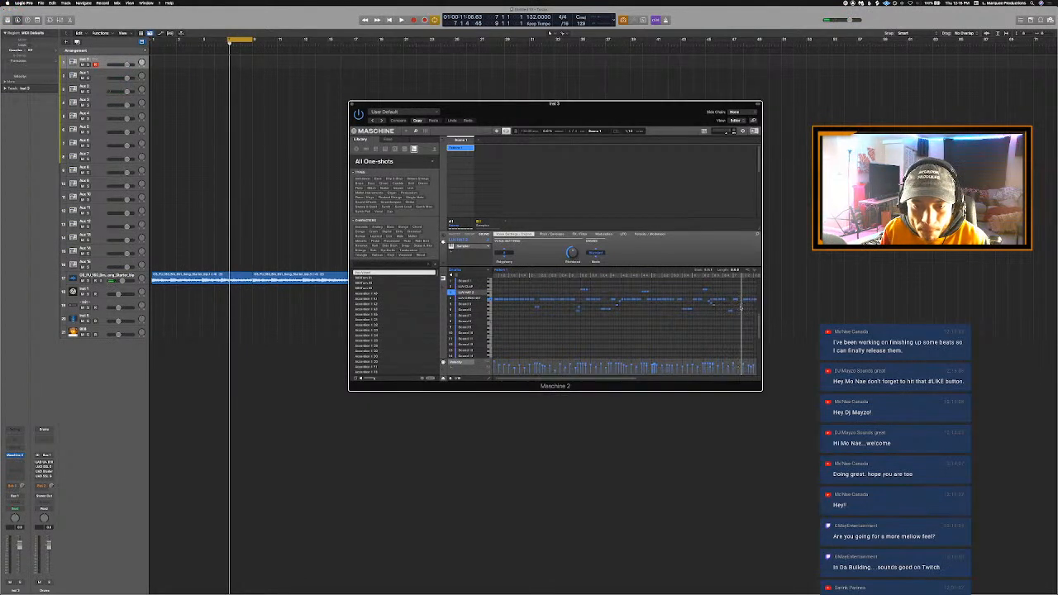
pyautogui.press('space')
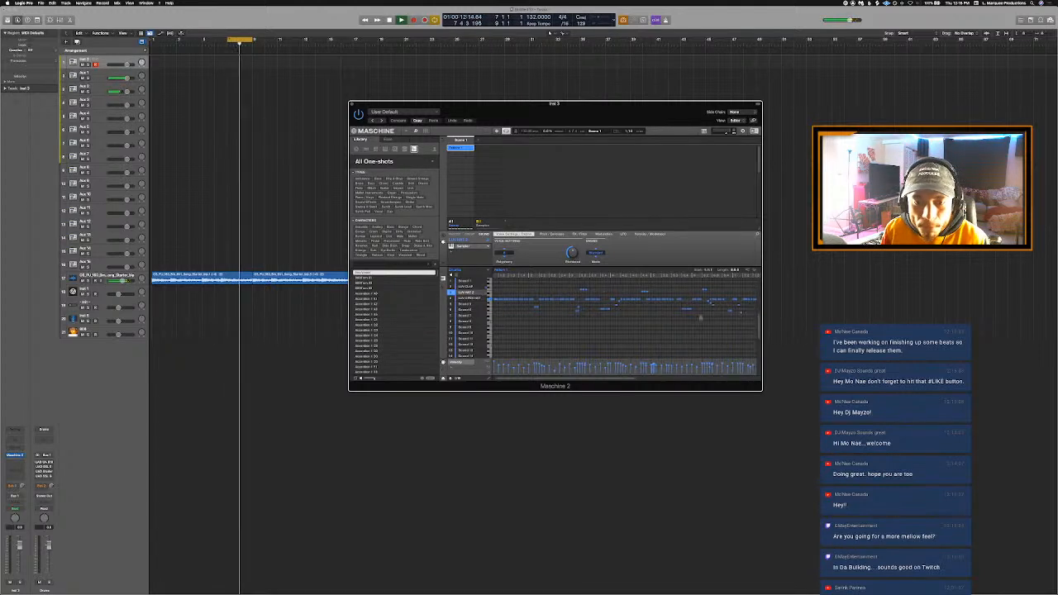
pyautogui.press('space')
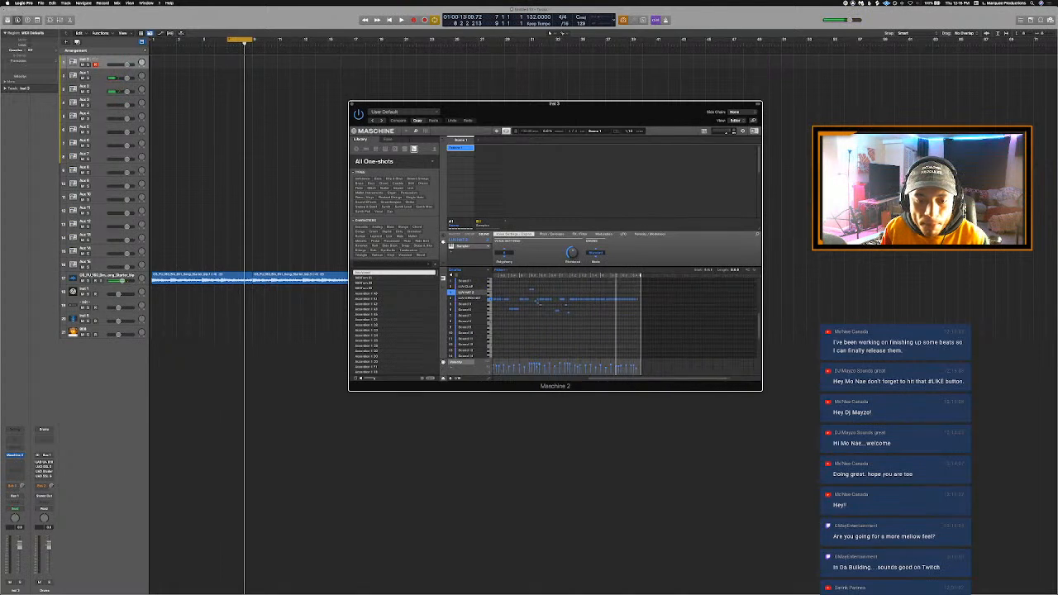
# - Raise several LUV HAT 2 notes near the end of the pattern and play bars 7 to 9 to check them
pyautogui.press('space')
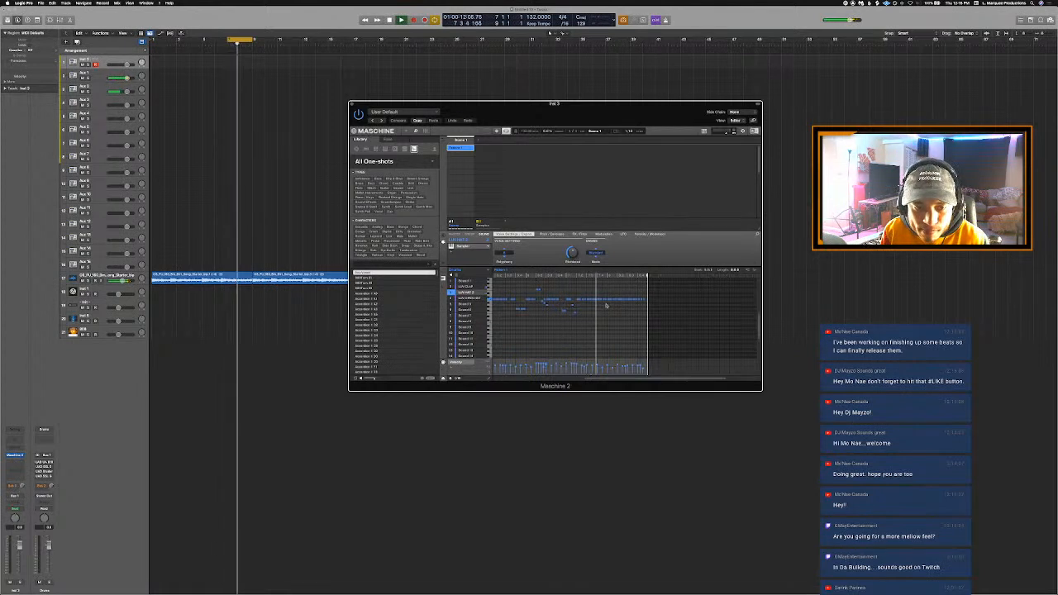
pyautogui.press('space')
pyautogui.press('space')
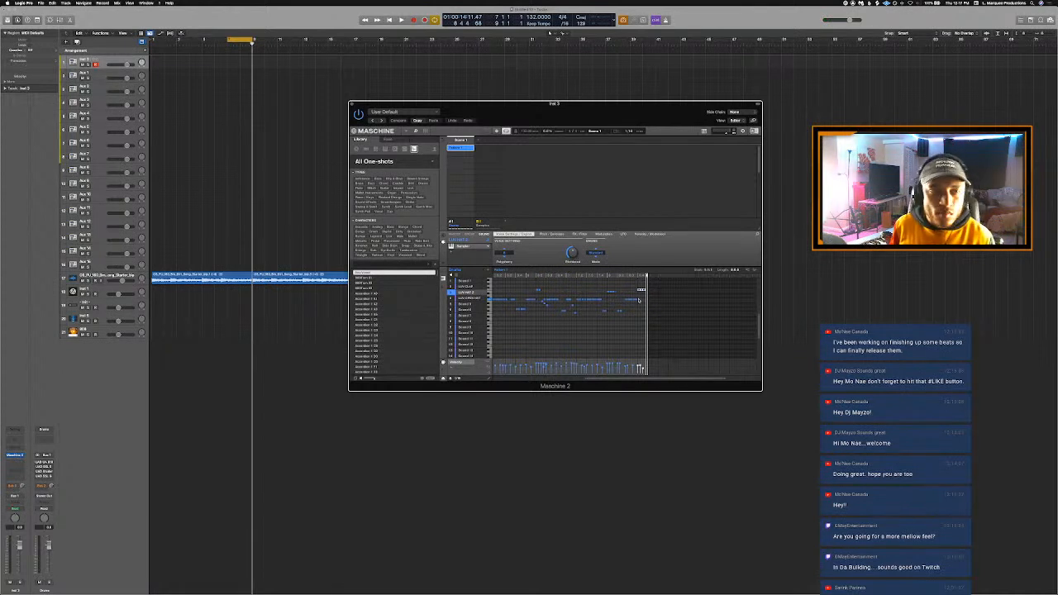
# - Move the Maschine window aside and set the cycle range to bars 1 to 17
pyautogui.click(239, 40)
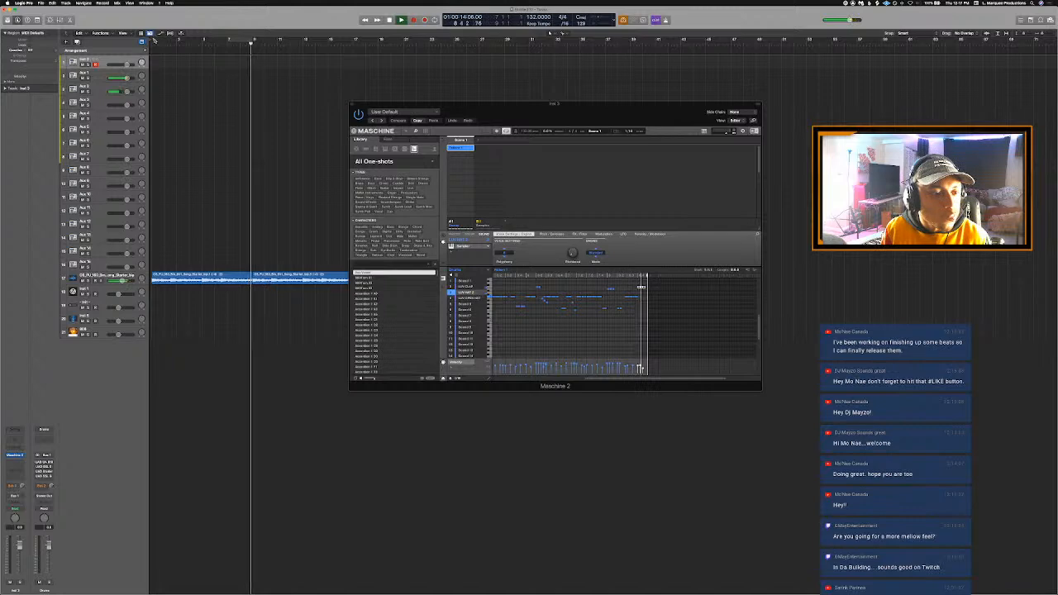
pyautogui.moveTo(154, 40); pyautogui.dragTo(442, 40)
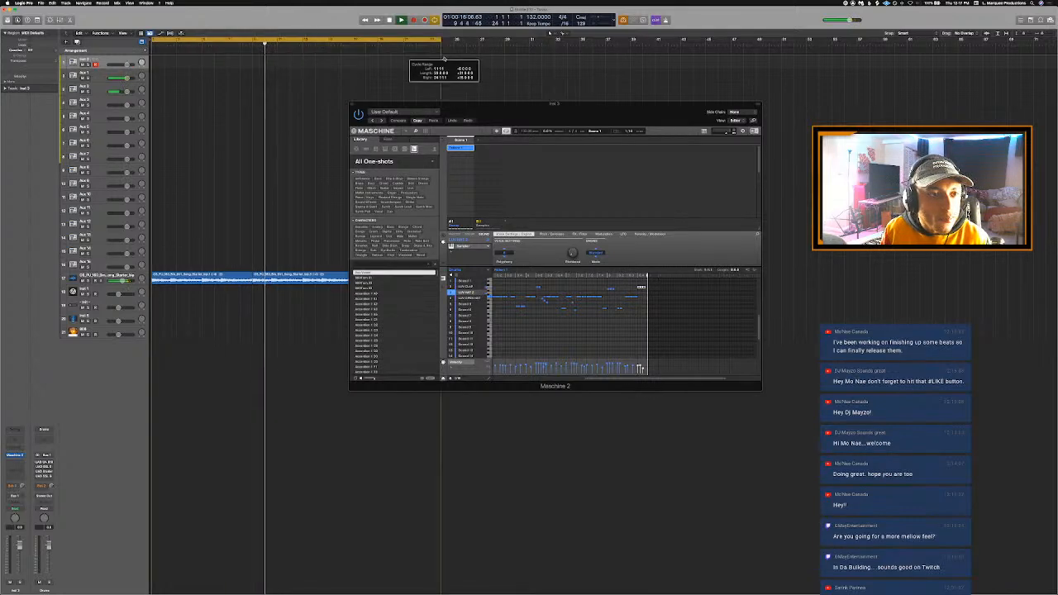
pyautogui.moveTo(530, 118)
pyautogui.mouseDown()
pyautogui.moveTo(569, 159)
pyautogui.moveTo(692, 174)
pyautogui.mouseUp()
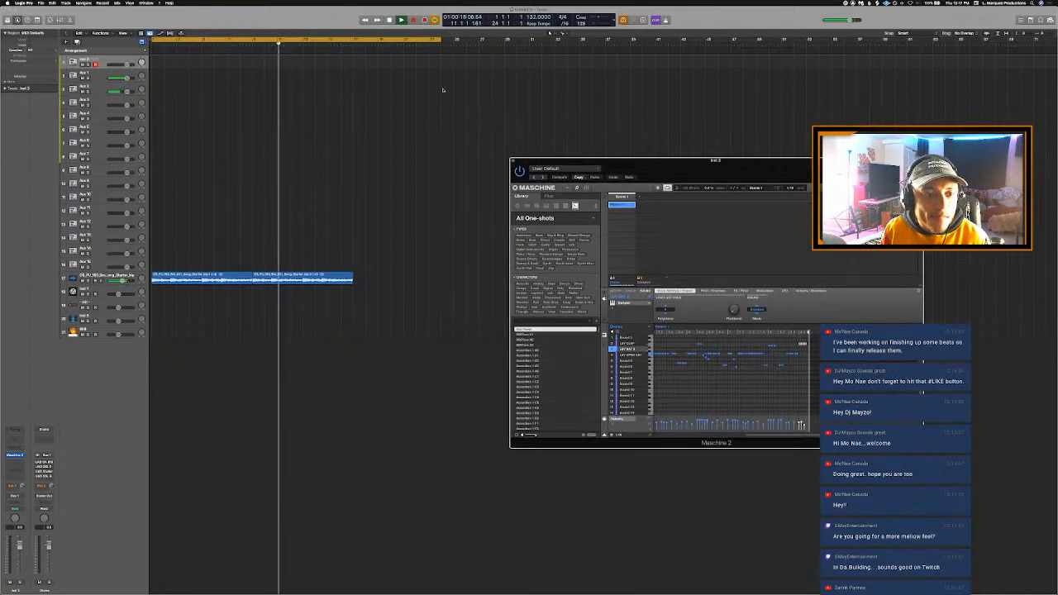
pyautogui.moveTo(440, 41); pyautogui.dragTo(370, 62)
pyautogui.moveTo(441, 39); pyautogui.dragTo(353, 63)
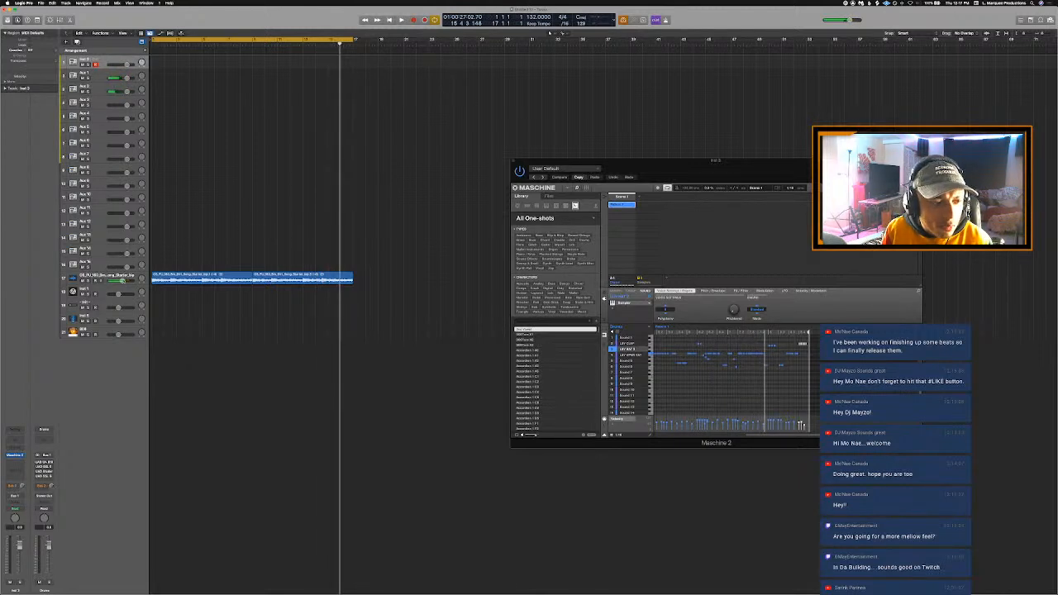
# - Place the playhead at bar 9 with cycling off and raise the starter loop track's automation line over the second region
pyautogui.click(254, 41)
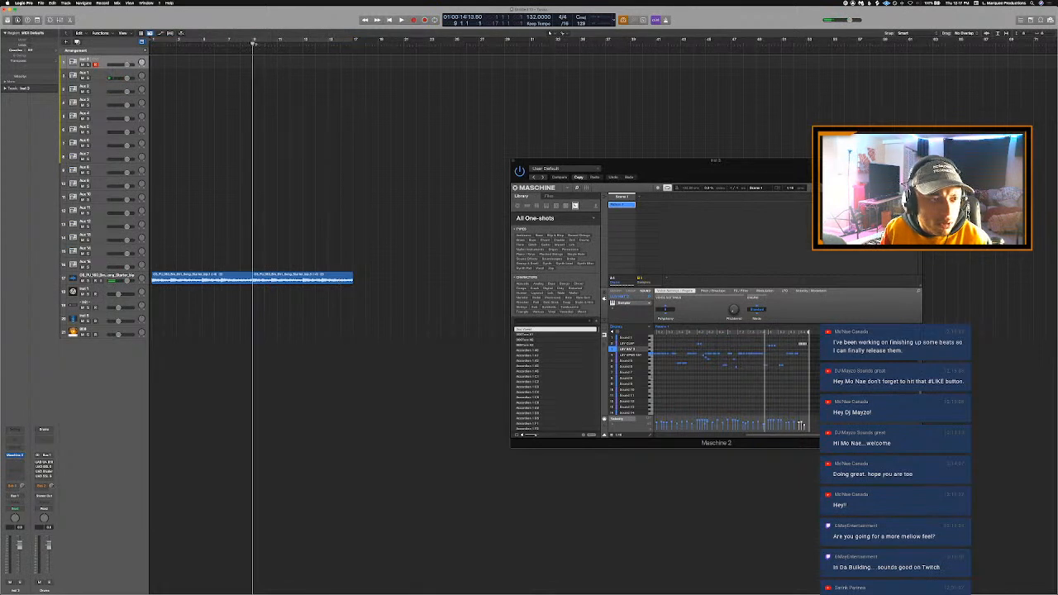
pyautogui.click(100, 275)
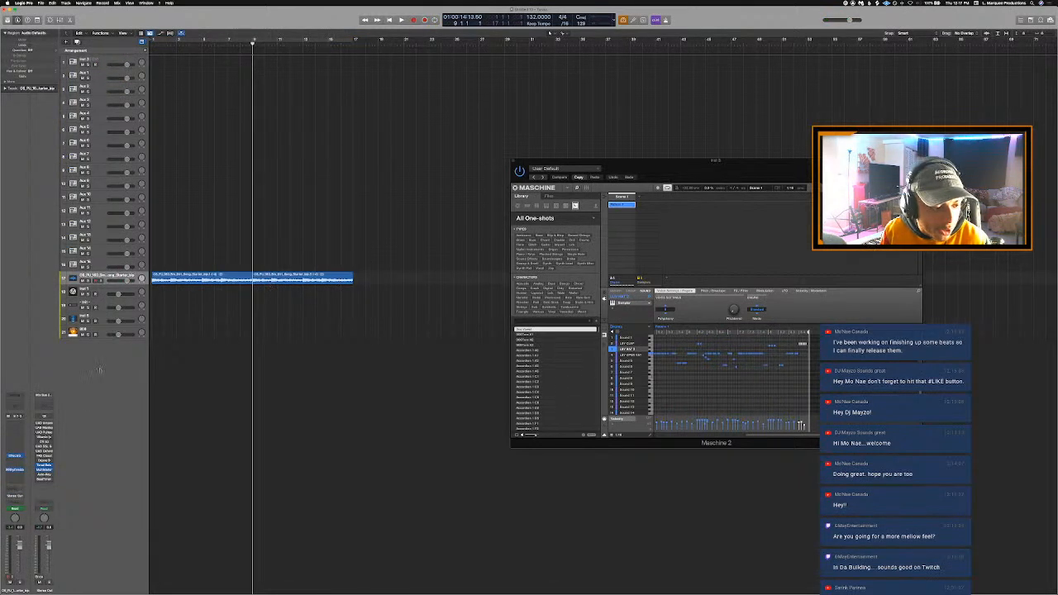
pyautogui.press('a')
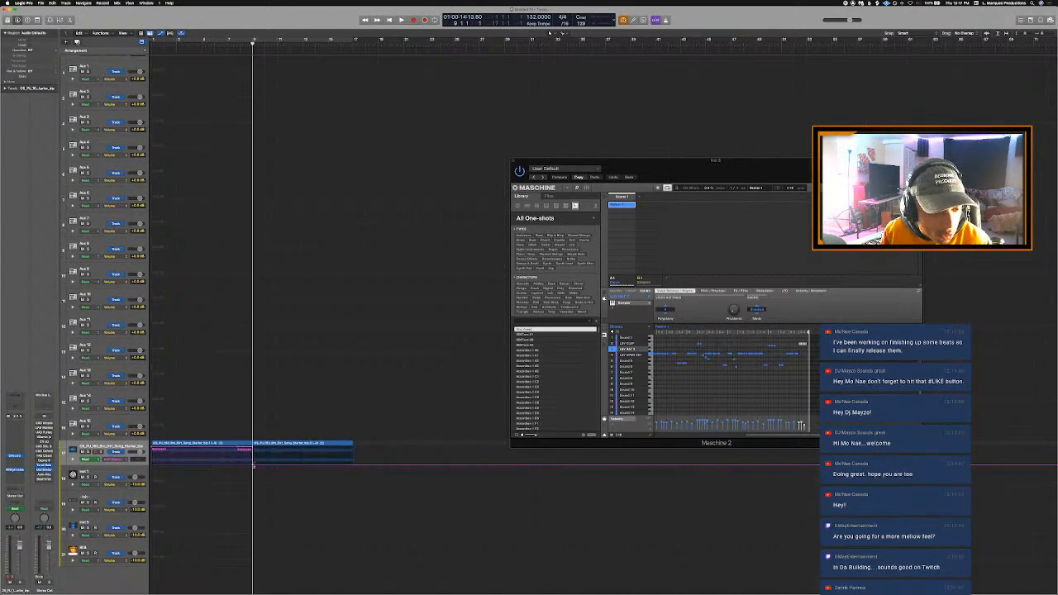
pyautogui.click(277, 455)
pyautogui.moveTo(149, 447); pyautogui.dragTo(149, 447)
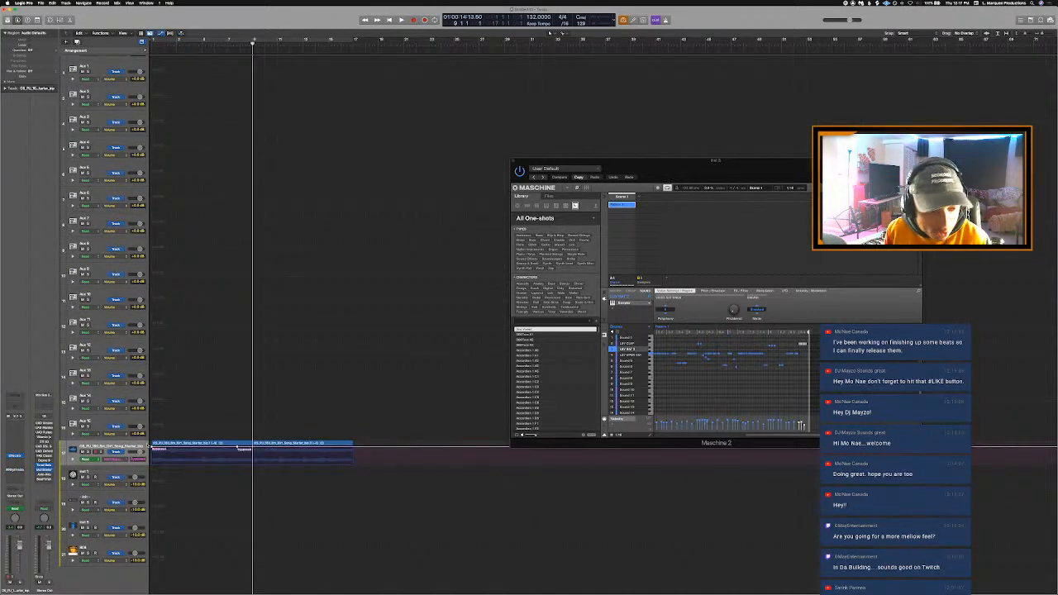
pyautogui.press('a')
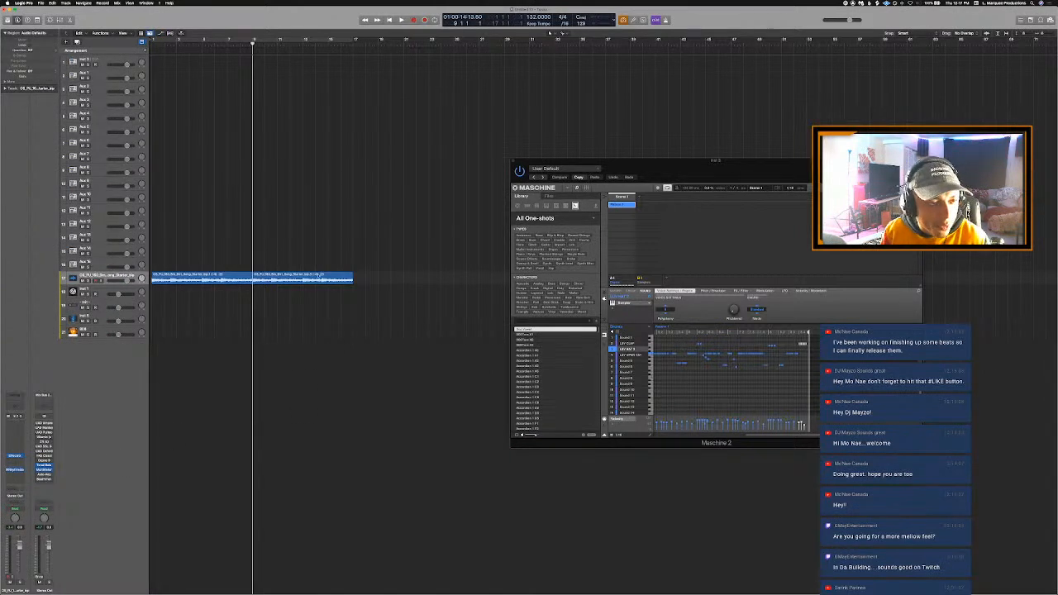
# - Try bouncing the second starter loop region in place with Bypass Effect Plug-ins enabled, and undo the bounce
pyautogui.rightClick(300, 279)
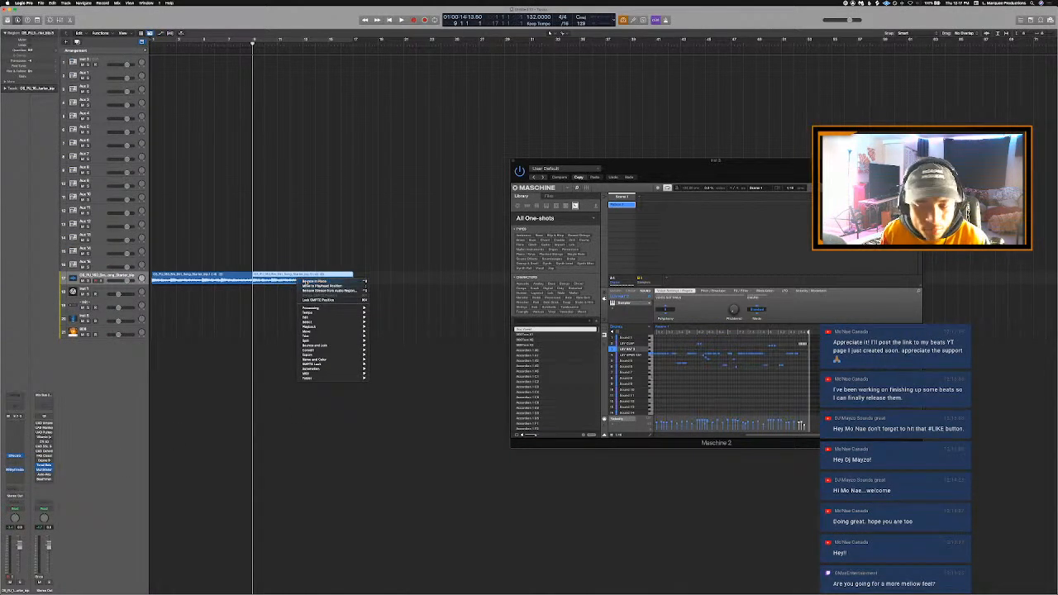
pyautogui.click(314, 281)
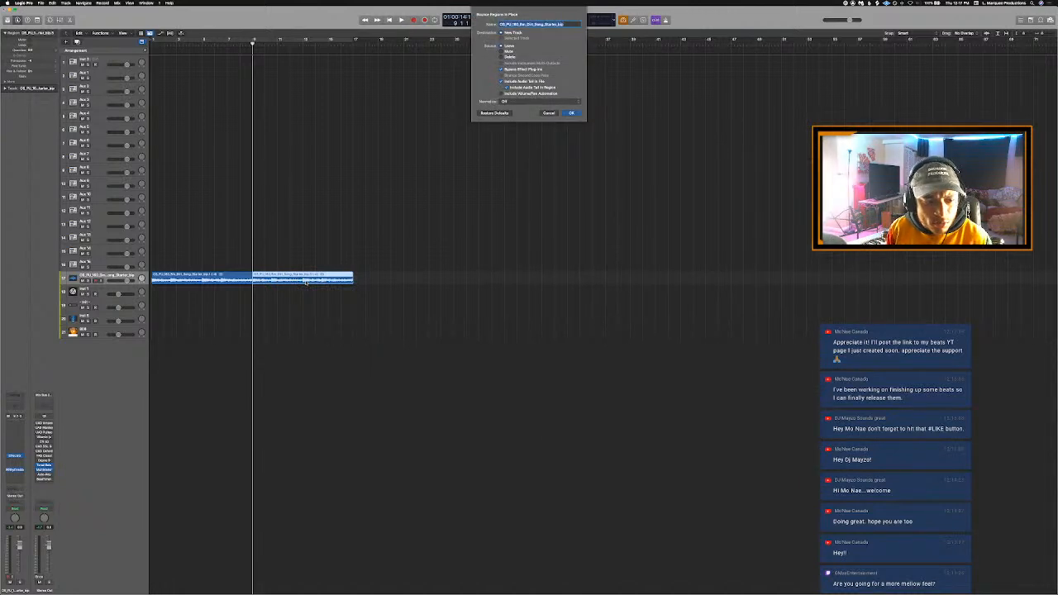
pyautogui.press('Return')
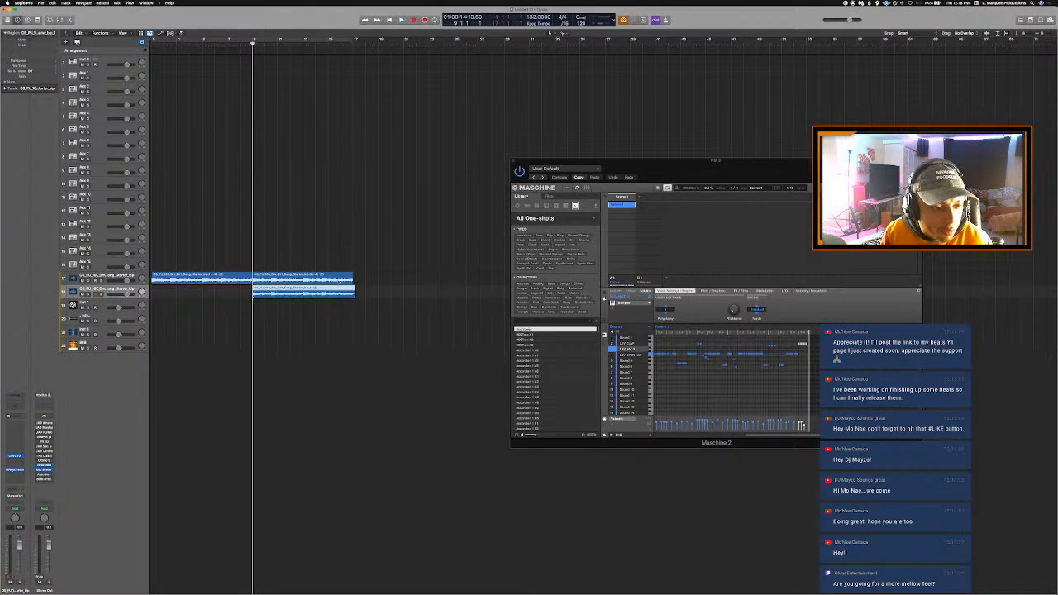
pyautogui.press('super+z')
# - Bounce the second loop region in place with its effects included and replace the original region with the bounce
pyautogui.rightClick(294, 277)
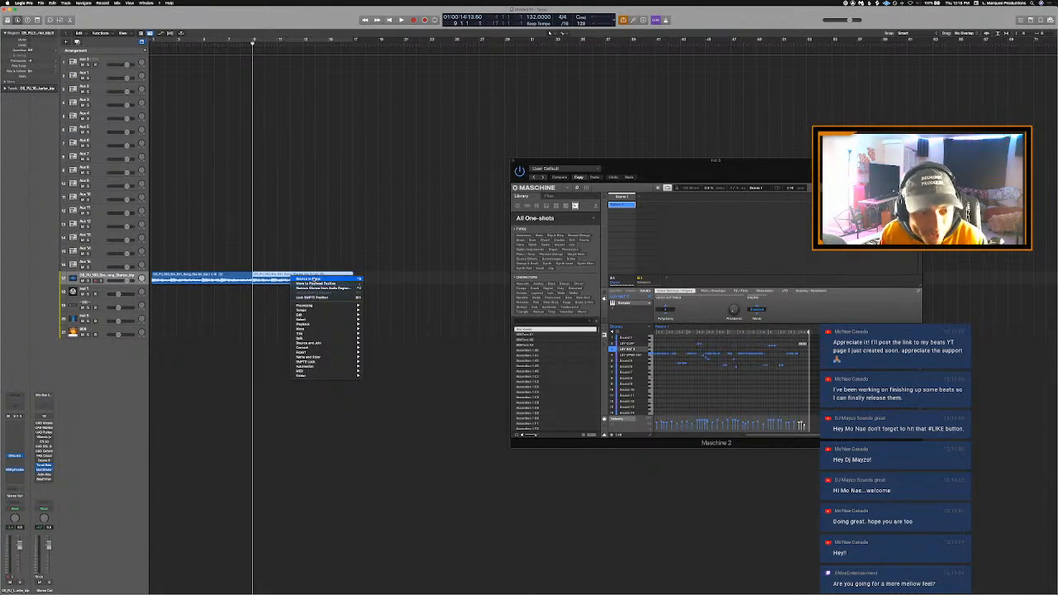
pyautogui.click(315, 279)
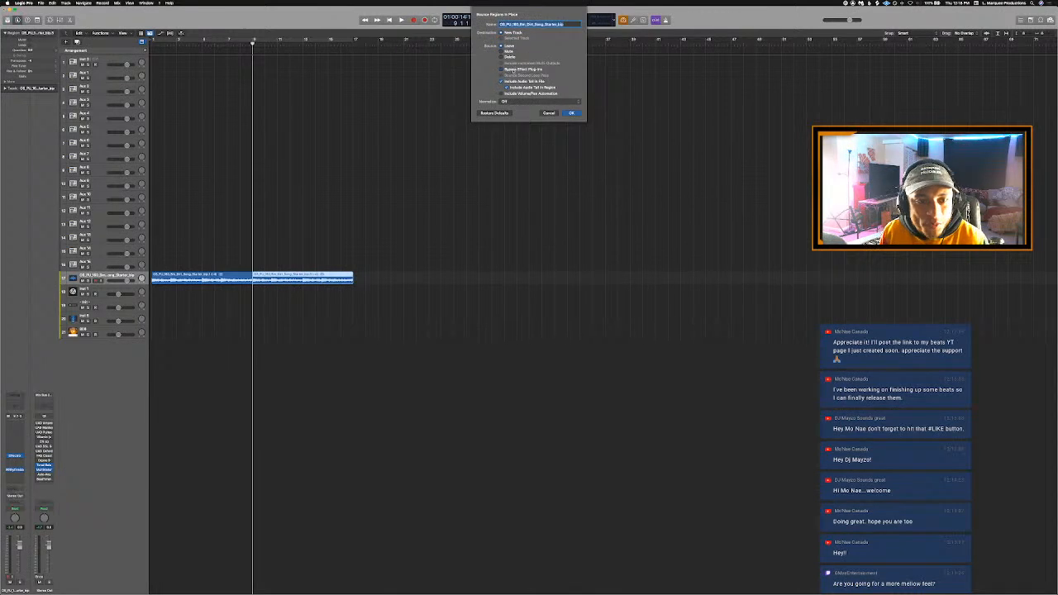
pyautogui.press('Return')
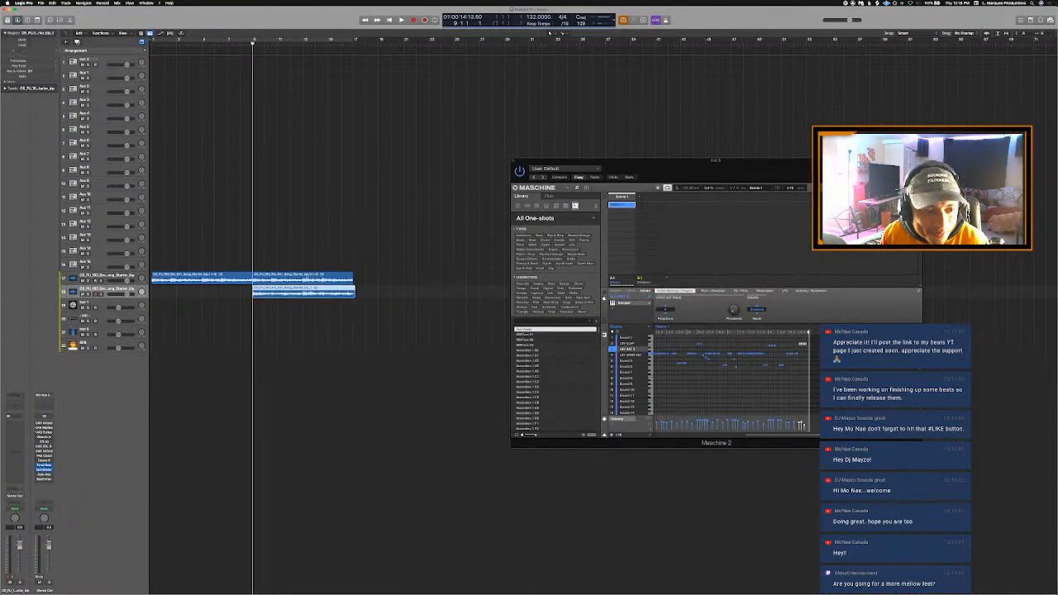
pyautogui.click(306, 275)
pyautogui.press('Delete')
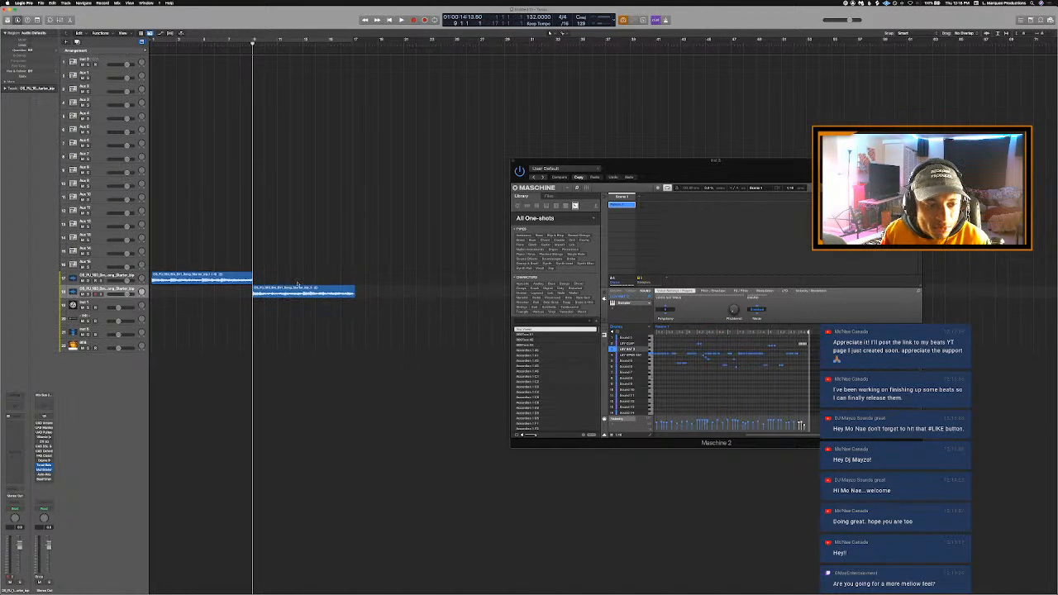
pyautogui.moveTo(298, 291); pyautogui.dragTo(297, 285)
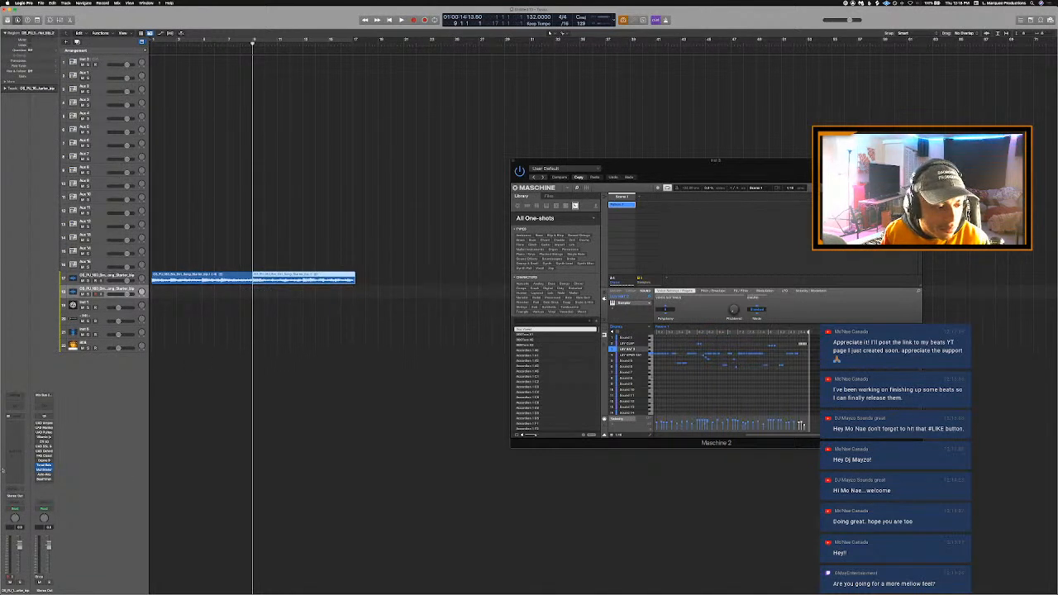
pyautogui.press('Up')
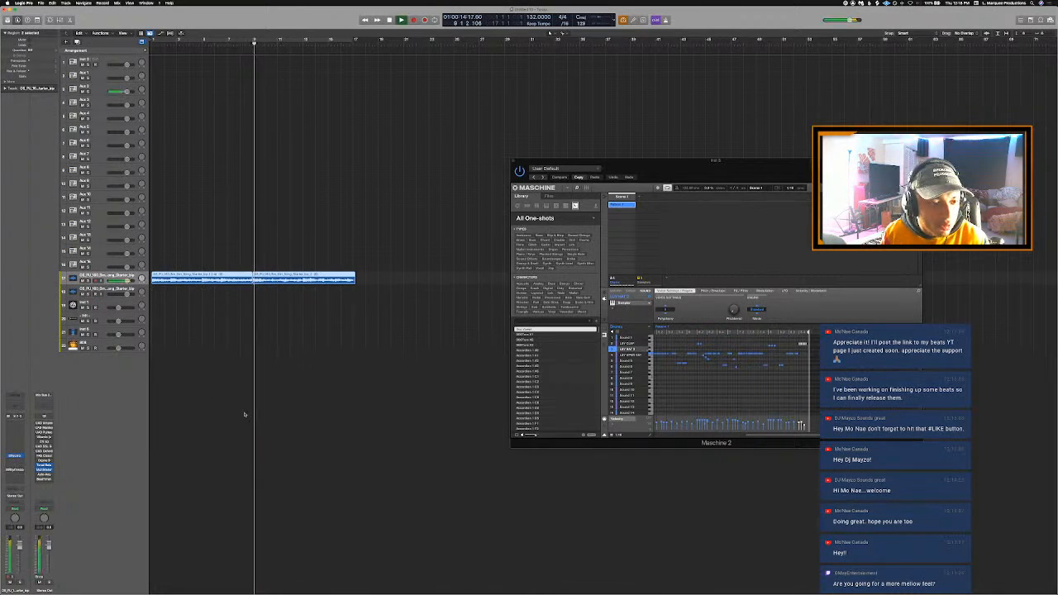
# - Undo the region move, the deletion and the bounce, and stop playback
pyautogui.press('super+z')
pyautogui.press('super+z')
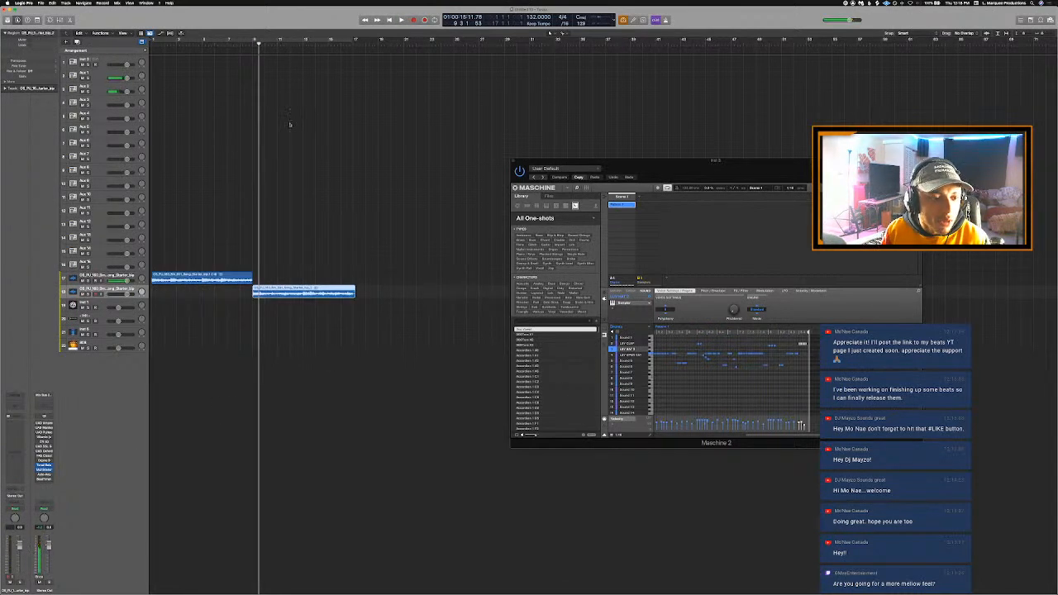
pyautogui.press('super+z')
pyautogui.press('space')
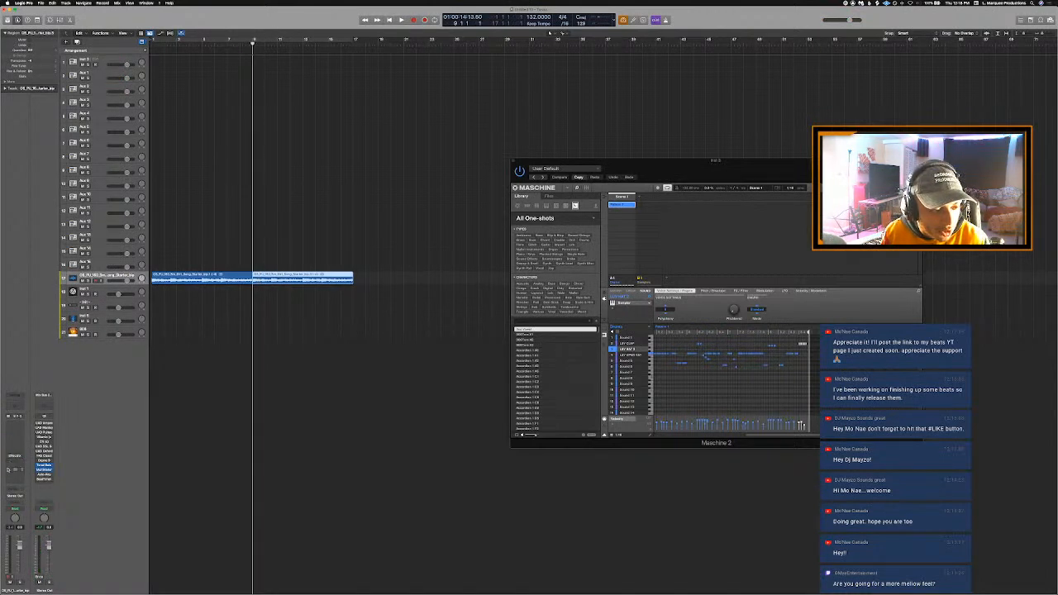
# - Bounce the second loop region in place again and put the bounce in its place on the original starter loop track
pyautogui.rightClick(281, 282)
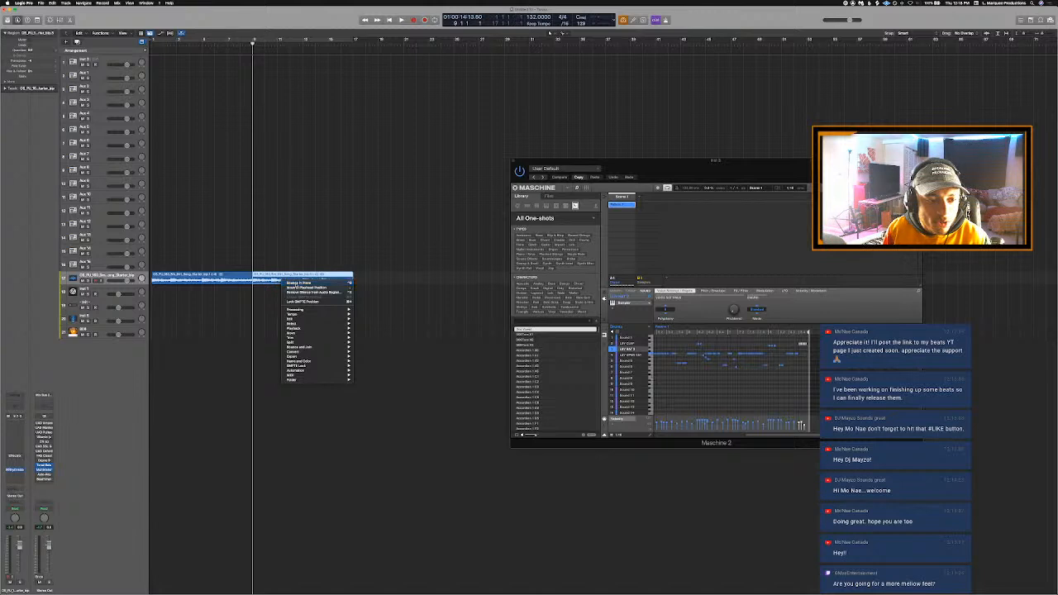
pyautogui.click(296, 284)
pyautogui.press('Return')
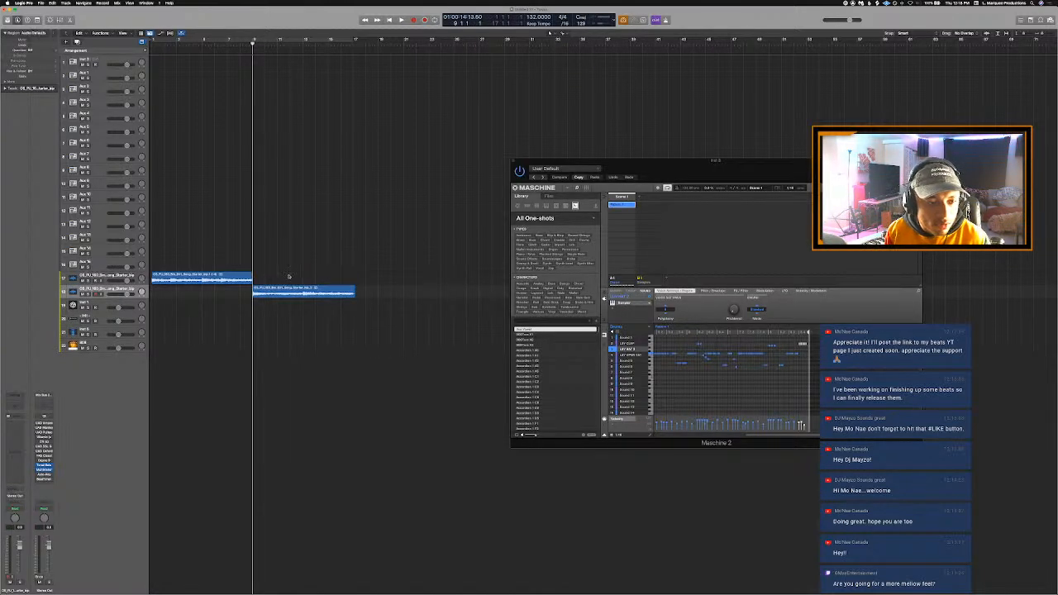
pyautogui.moveTo(292, 288); pyautogui.dragTo(292, 276)
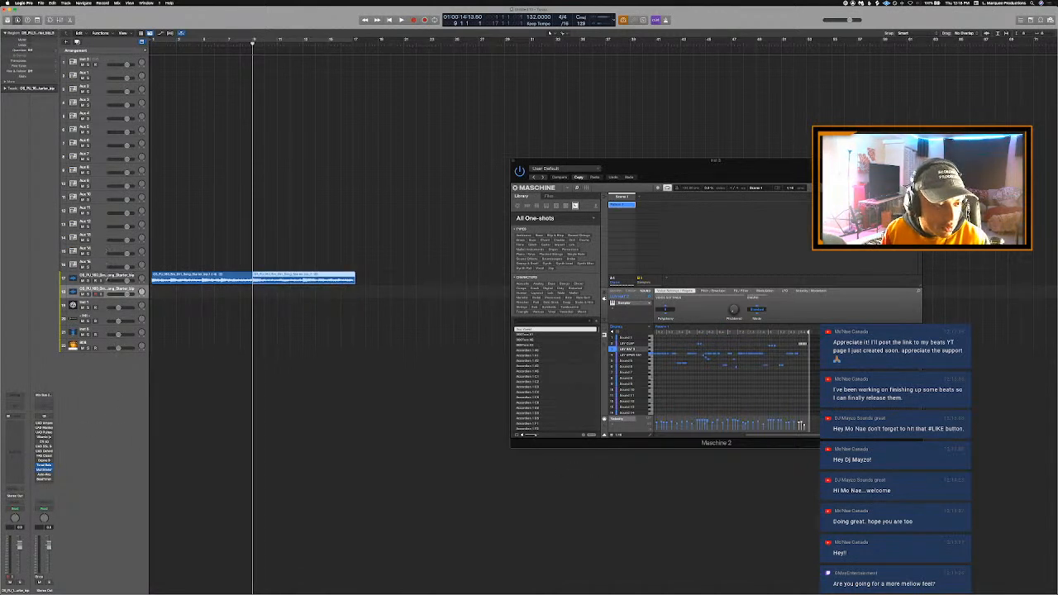
pyautogui.click(77, 279)
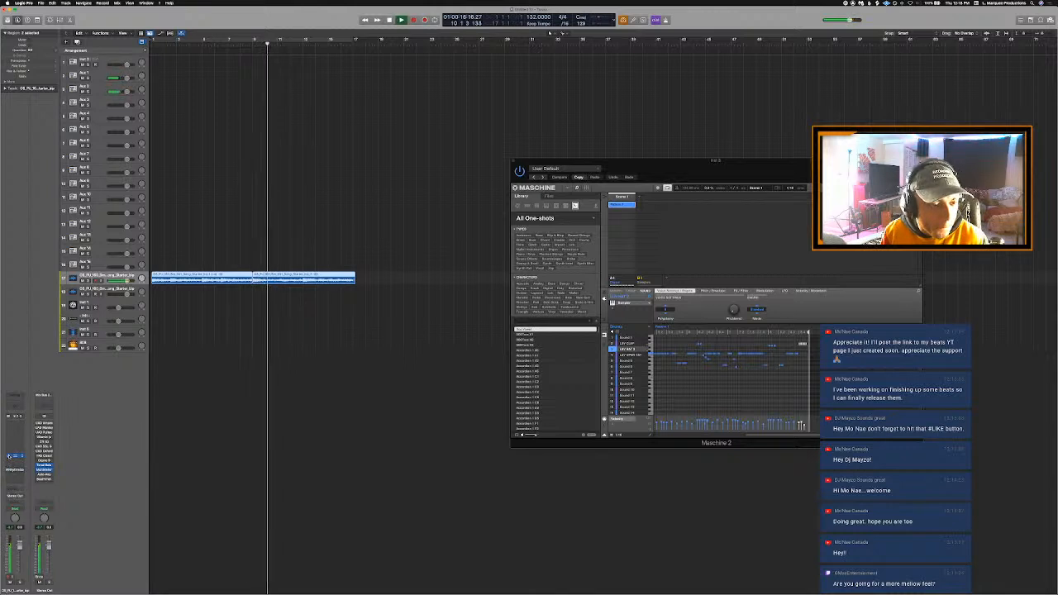
# - Solo the starter loop track and play the bounced region from bar 9
pyautogui.press('s')
pyautogui.press('space')
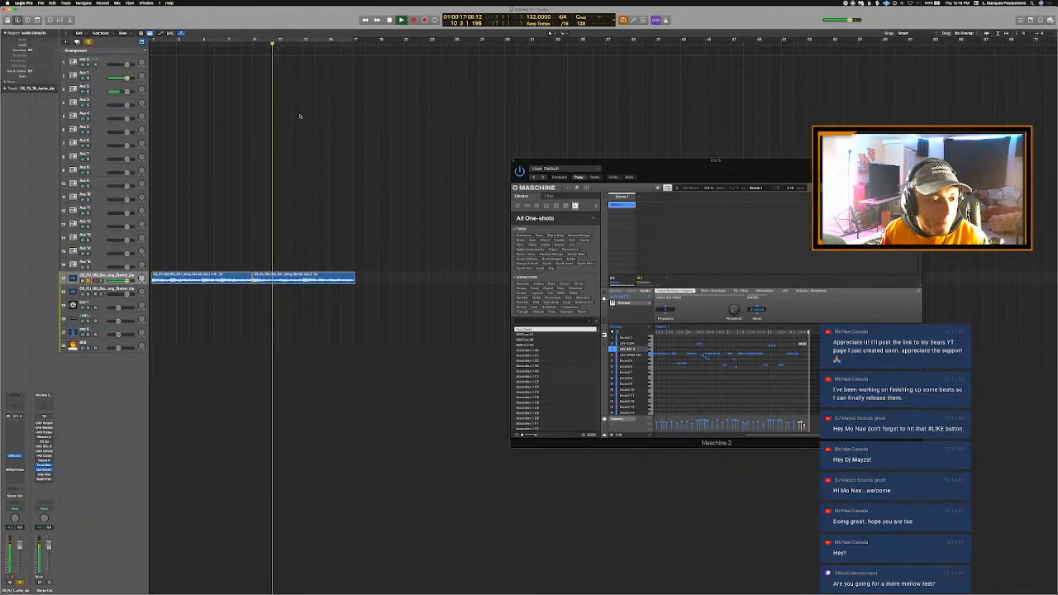
pyautogui.press('space')
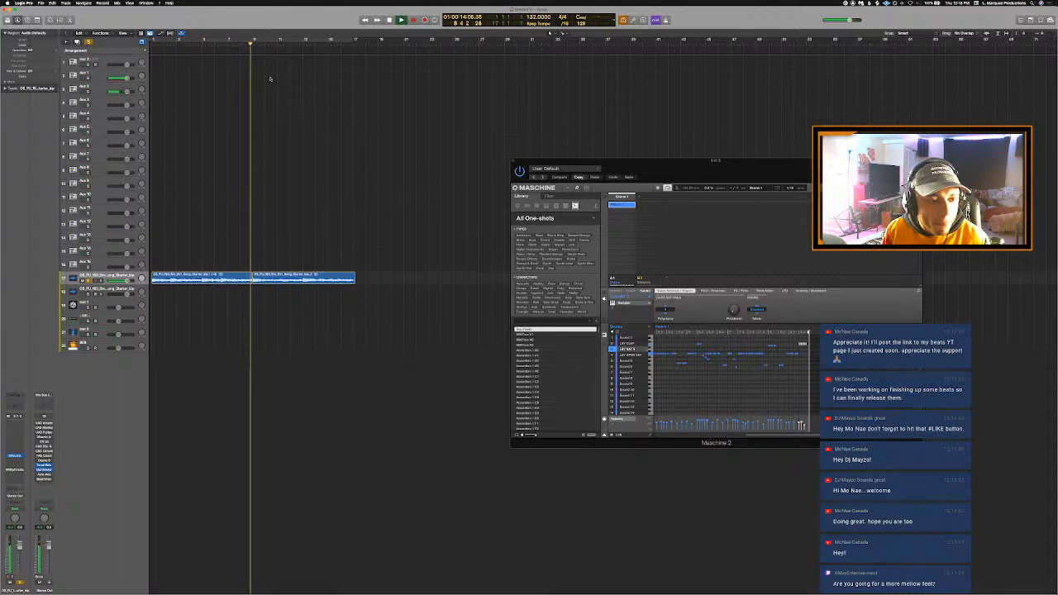
# - Open the bounced loop region in the audio editor and remove the silence at its start
pyautogui.doubleClick(275, 281)
pyautogui.hscroll(-3, 236, 514)
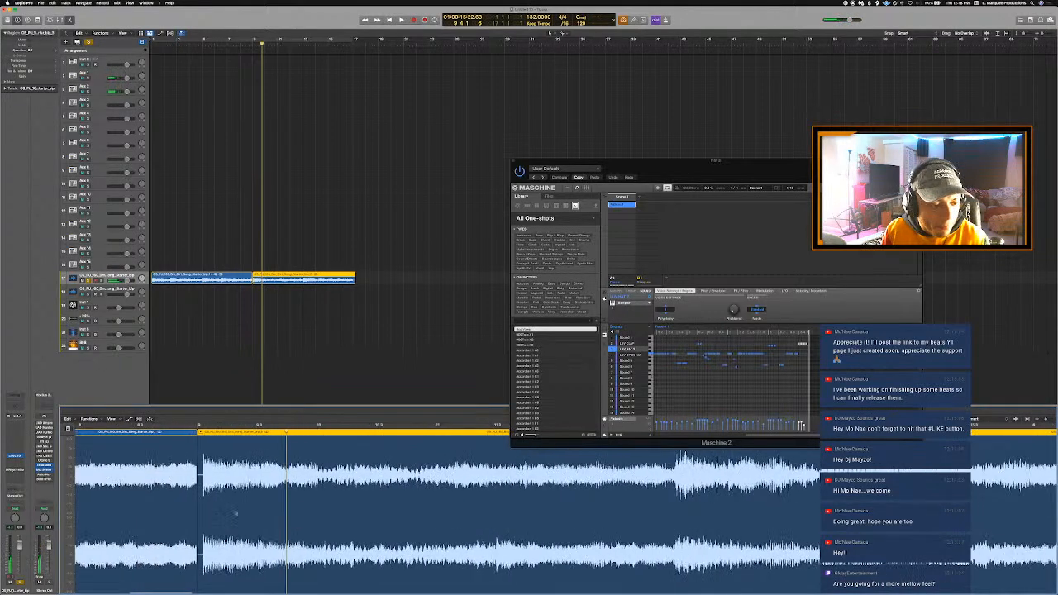
pyautogui.hscroll(-5, 235, 514)
pyautogui.rightClick(395, 456)
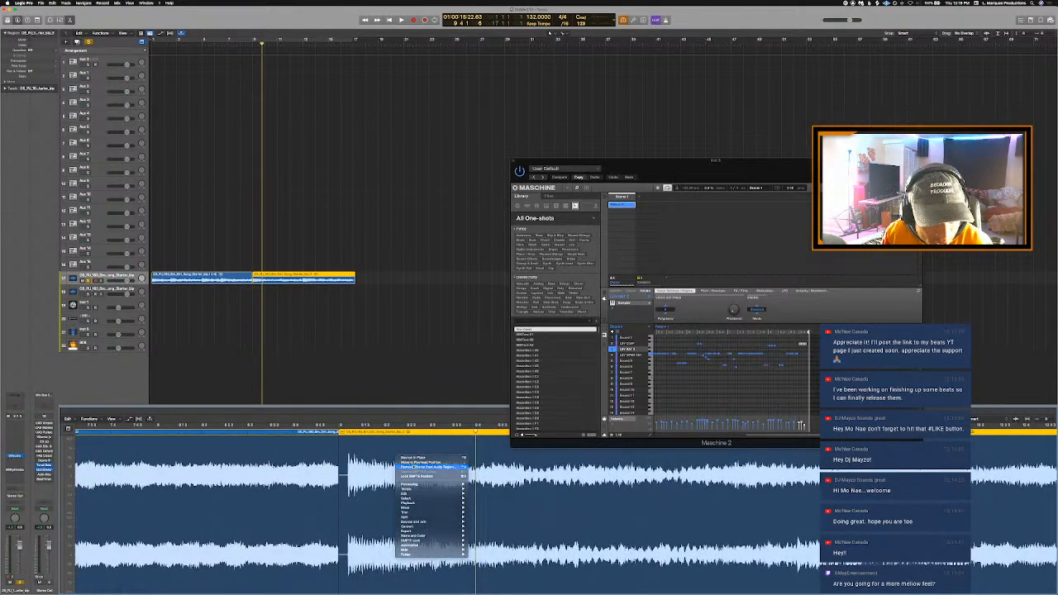
pyautogui.click(430, 467)
pyautogui.press('Return')
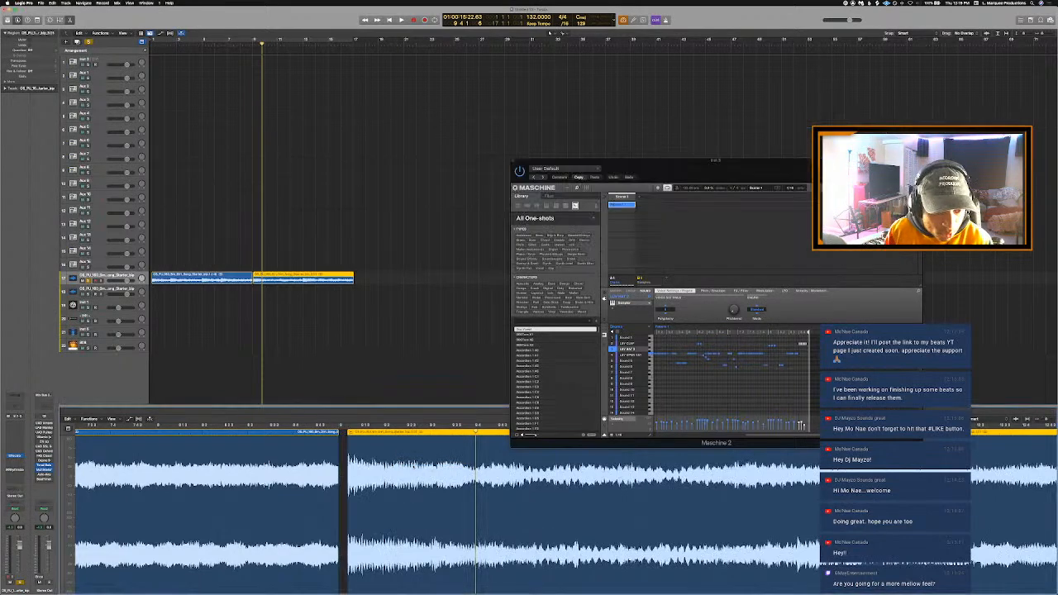
# - Move the trimmed bounced region to the playhead at bar 9 and play across the join with the first region
pyautogui.rightClick(371, 453)
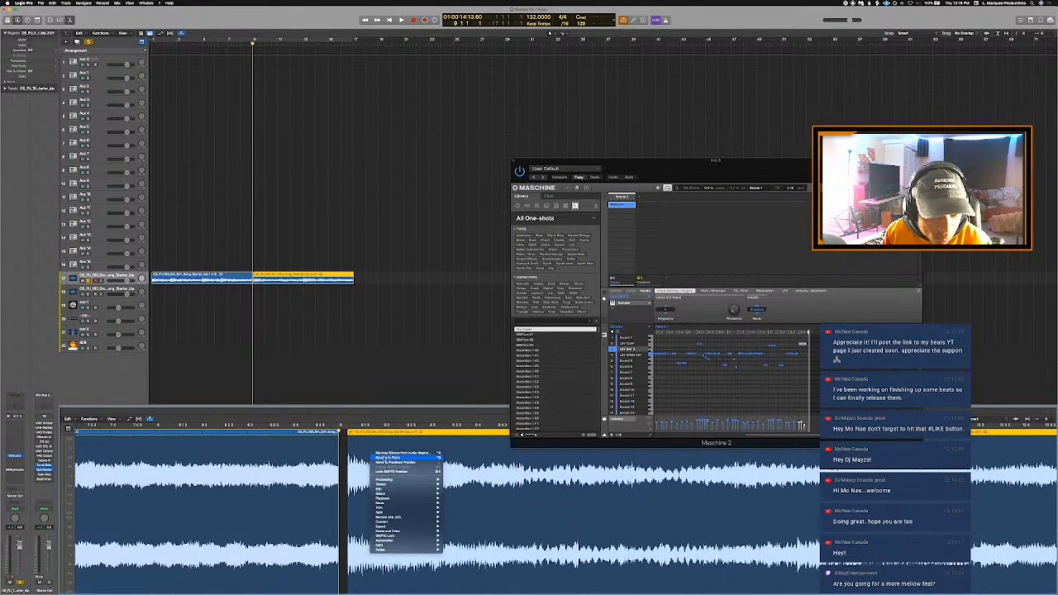
pyautogui.click(381, 463)
pyautogui.scroll(-3, 404, 433)
pyautogui.press('space')
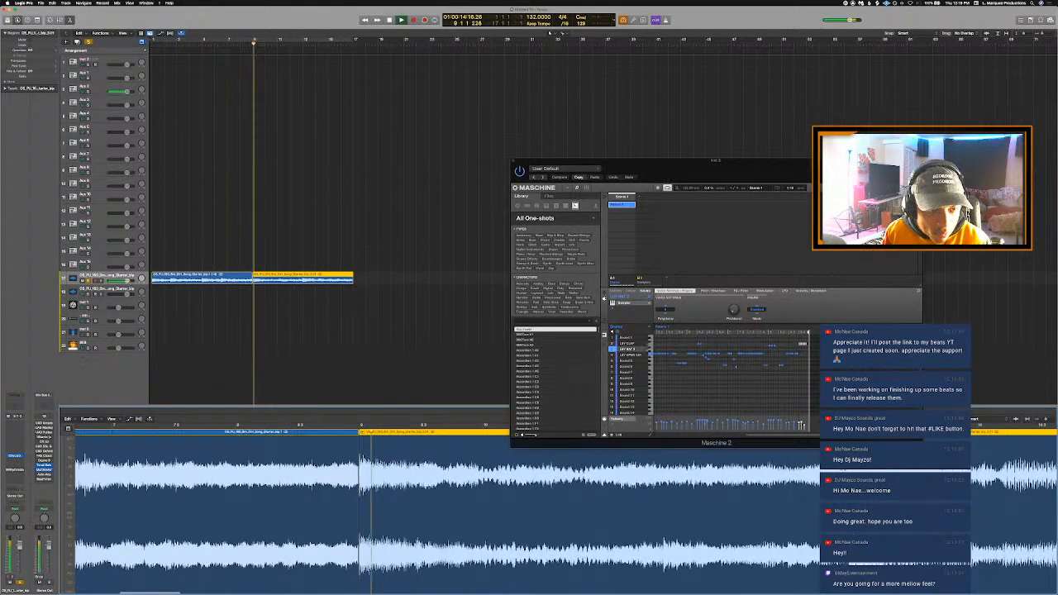
pyautogui.press(',')
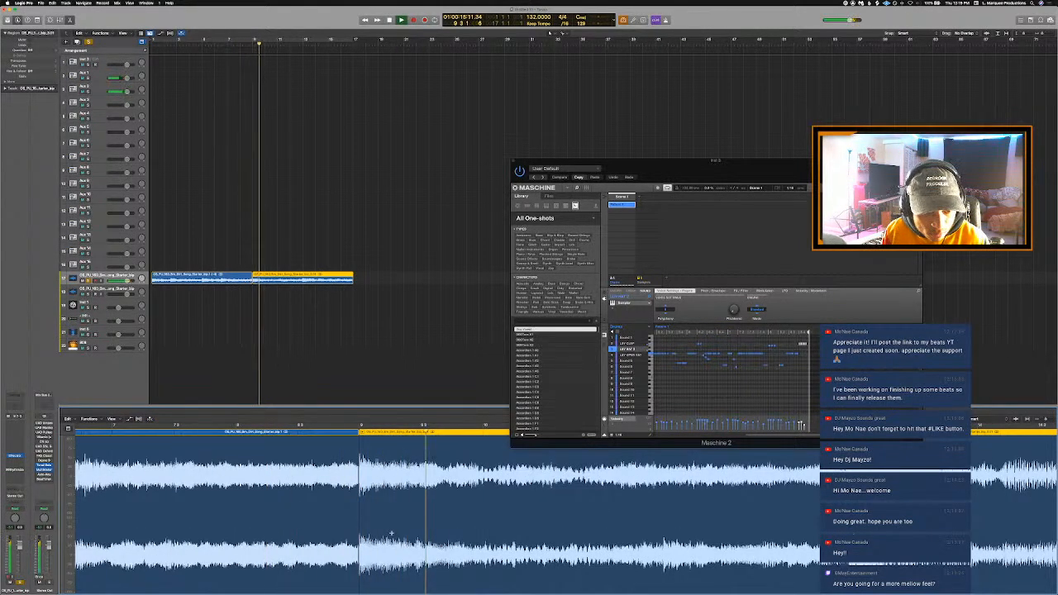
pyautogui.press('t')
pyautogui.press('a')
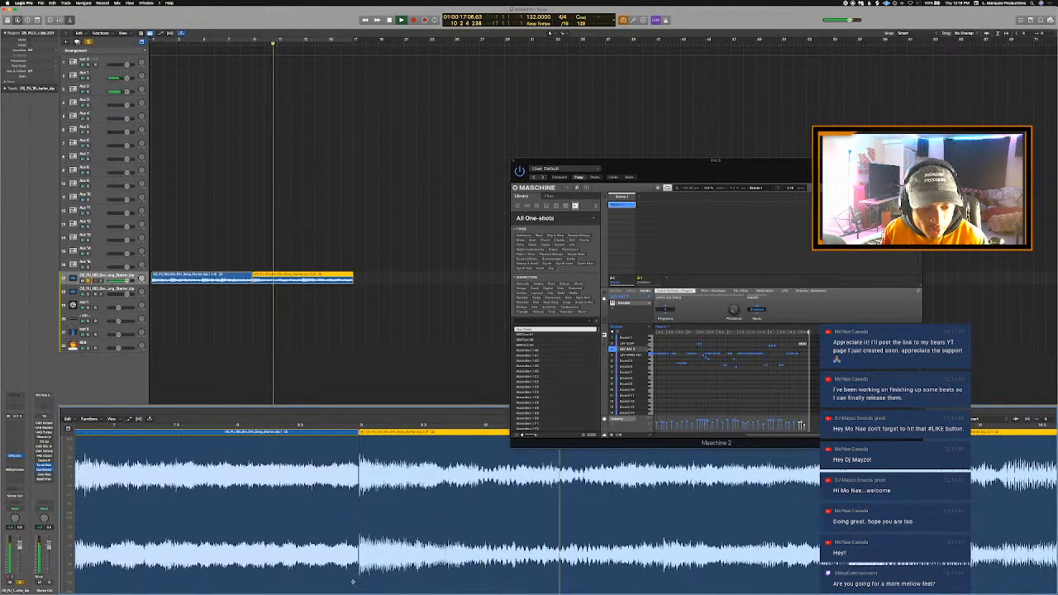
# - Reopen the bounced second loop region in the audio editor, split it at bar 17 and remove the excess at its end
pyautogui.moveTo(360, 581); pyautogui.dragTo(358, 577)
pyautogui.press('e')
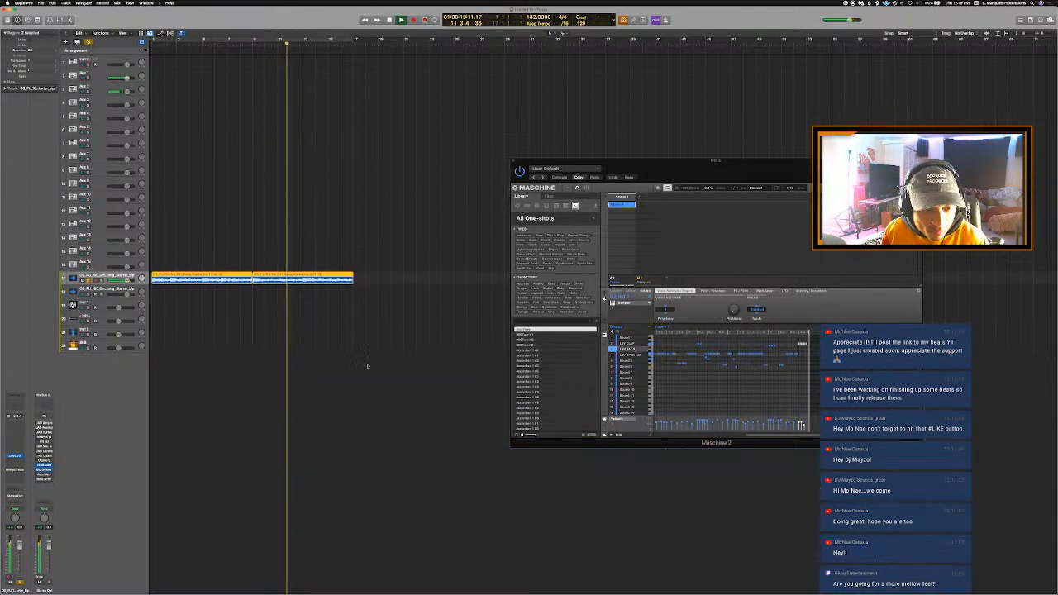
pyautogui.click(366, 353)
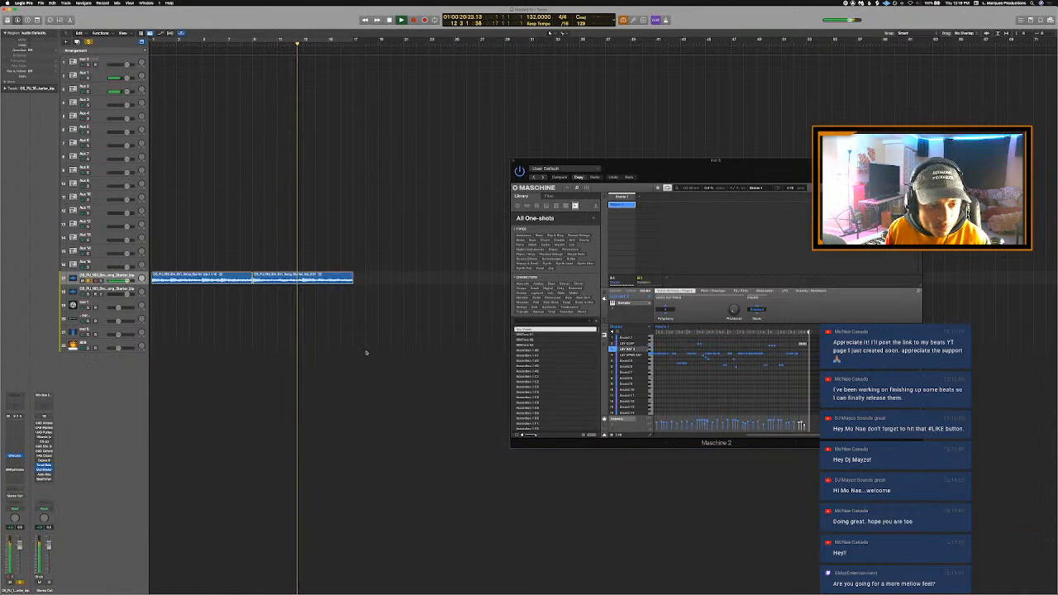
pyautogui.doubleClick(342, 274)
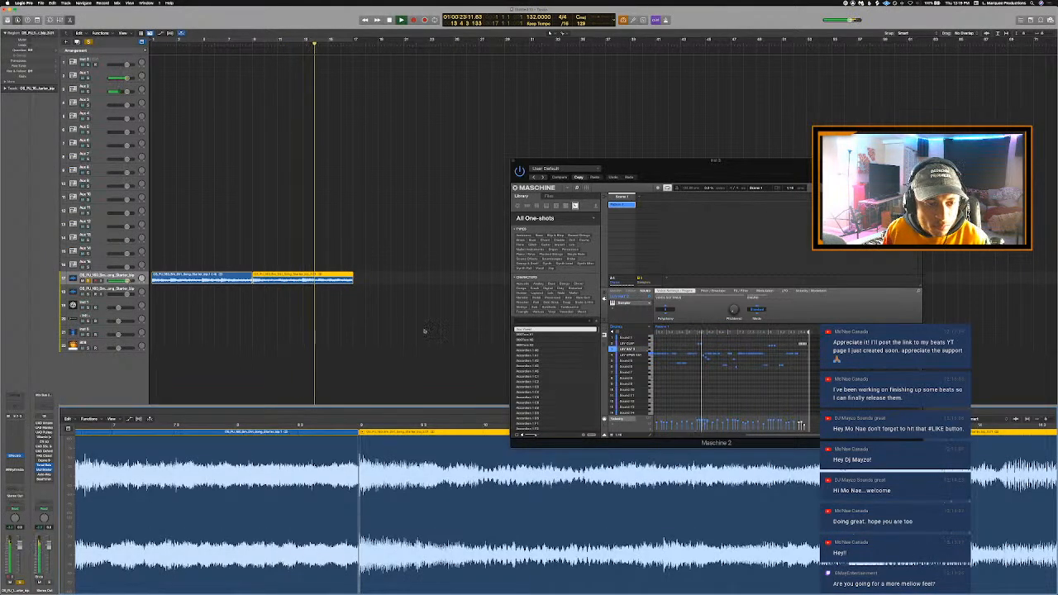
pyautogui.hscroll(3, 577, 492)
pyautogui.hscroll(5, 577, 492)
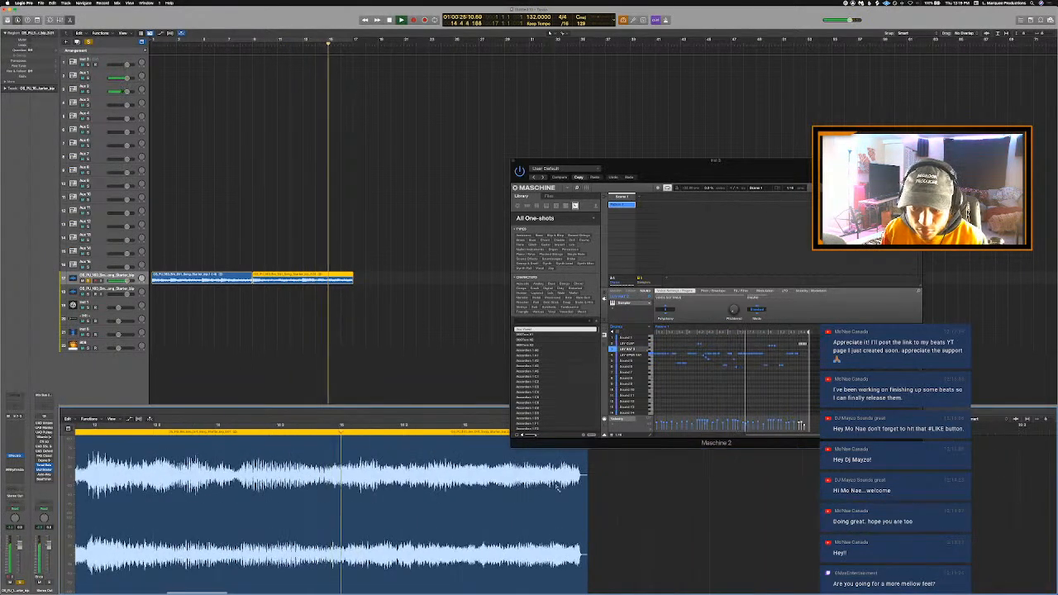
pyautogui.moveTo(692, 178); pyautogui.dragTo(710, 96)
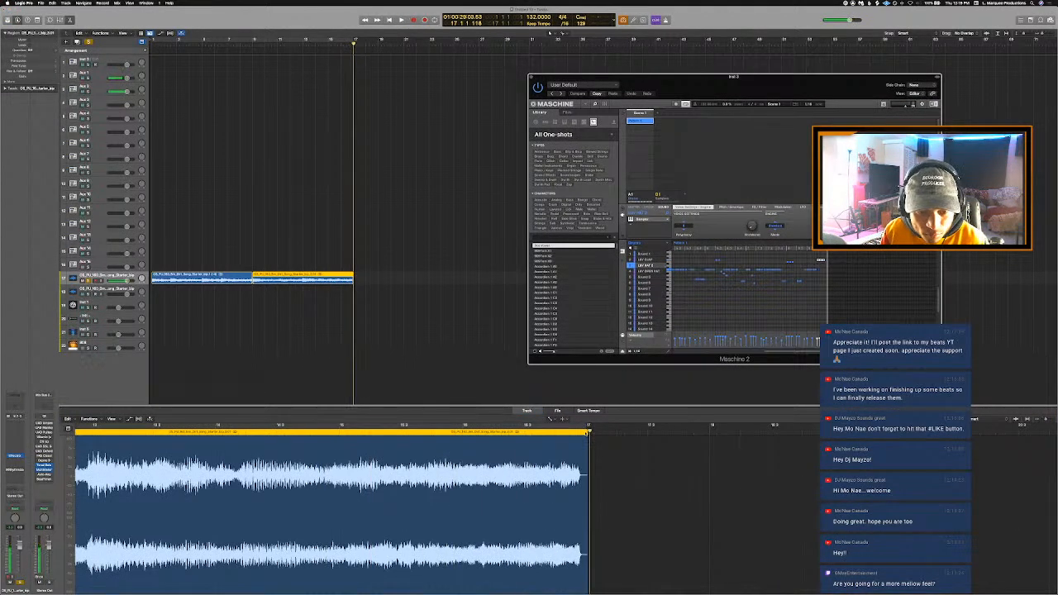
pyautogui.click(586, 440)
pyautogui.press('space')
pyautogui.click(563, 420)
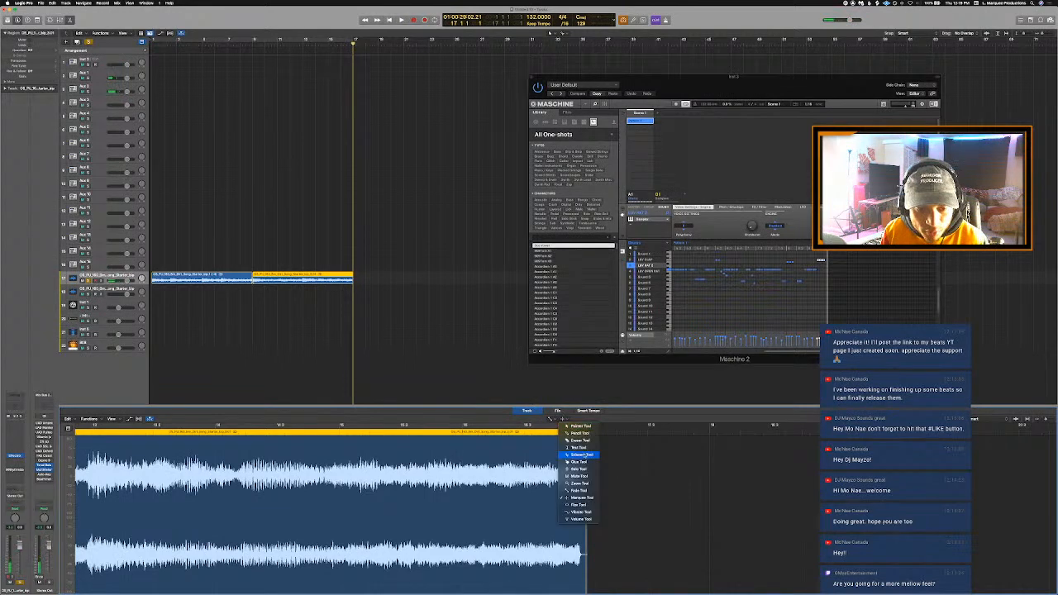
pyautogui.moveTo(584, 449); pyautogui.dragTo(584, 445)
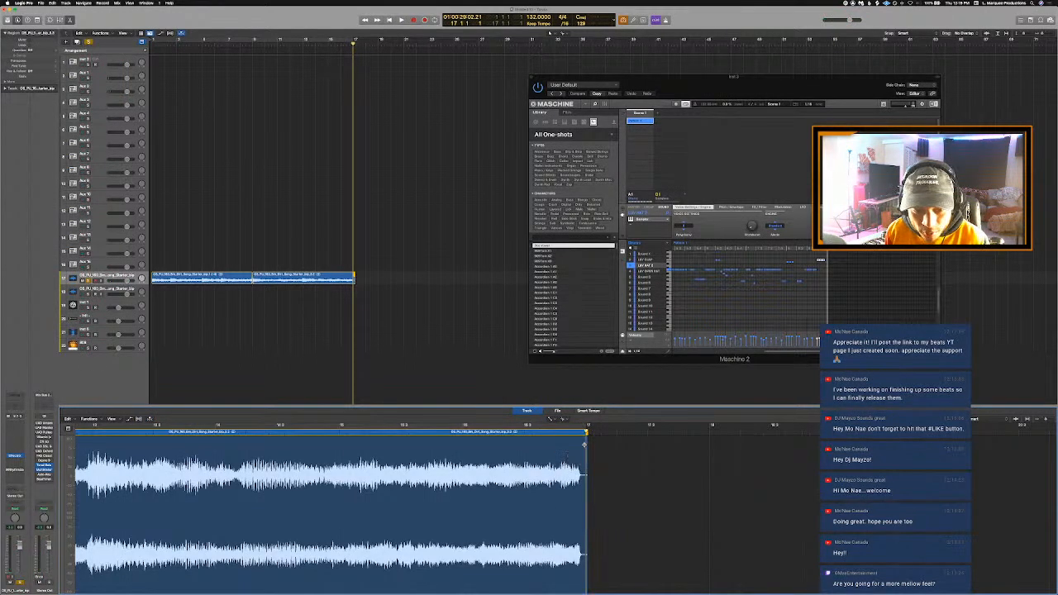
# - Play both loop regions from bar 1 with the cycle range on, and continue listening from bar 9
pyautogui.press('Return')
pyautogui.press('space')
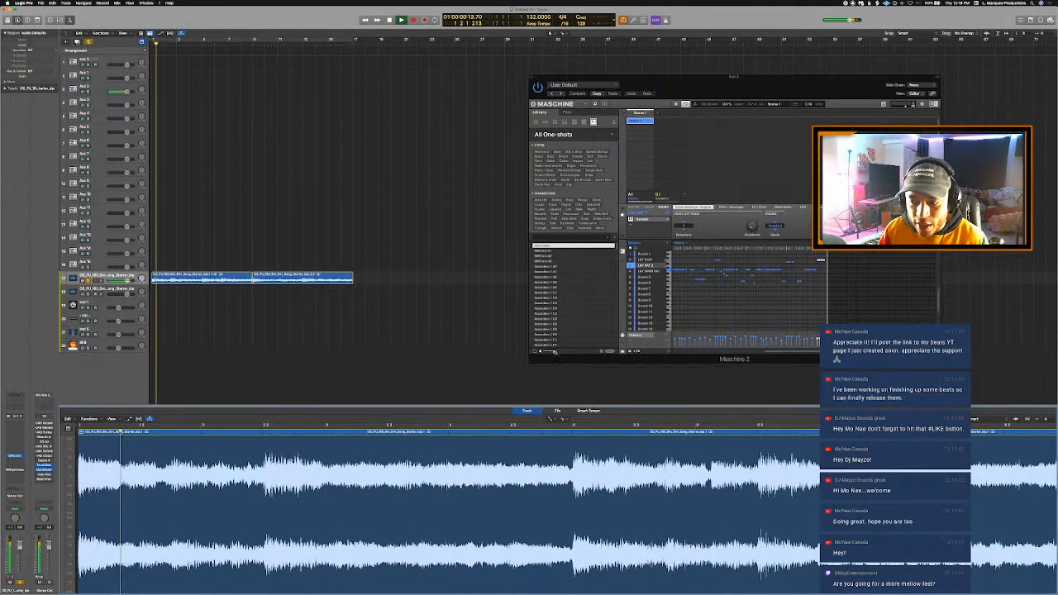
pyautogui.press('c')
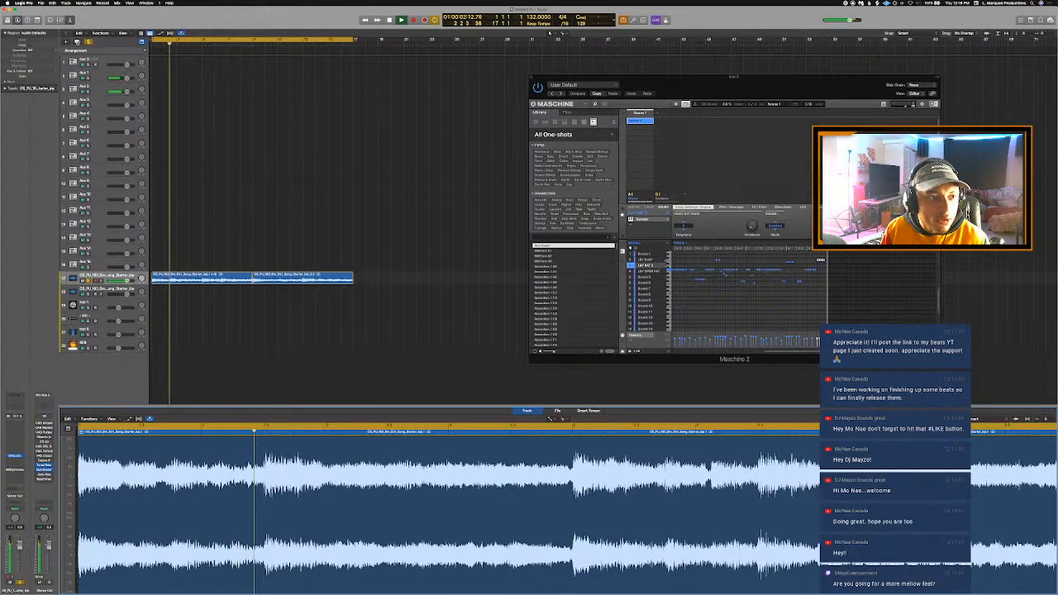
pyautogui.click(253, 41)
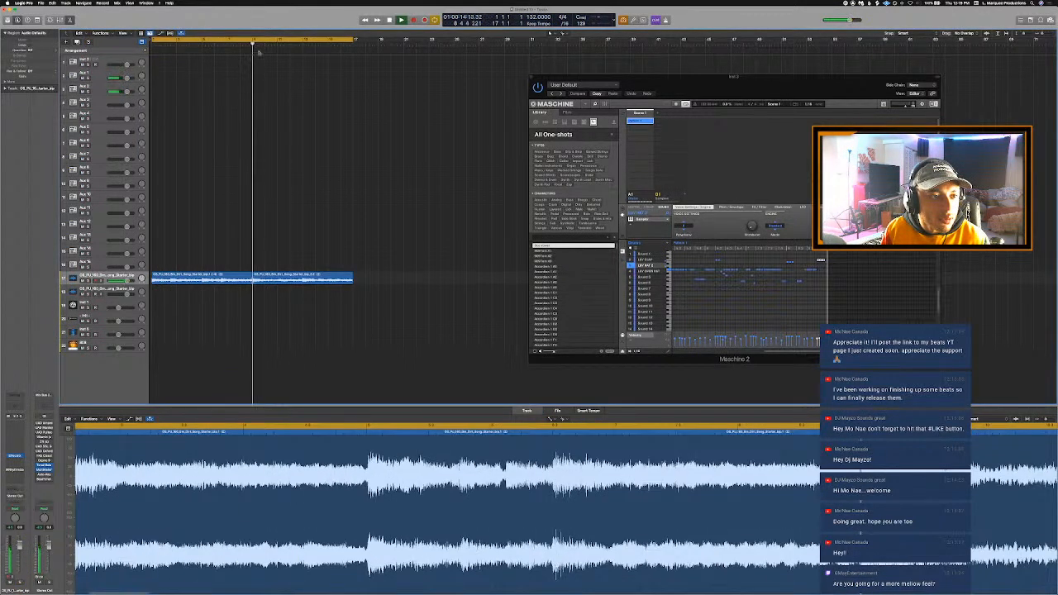
# - Recolor the second loop region dark blue to tell it apart from the first region
pyautogui.hotkey('alt', 'c')
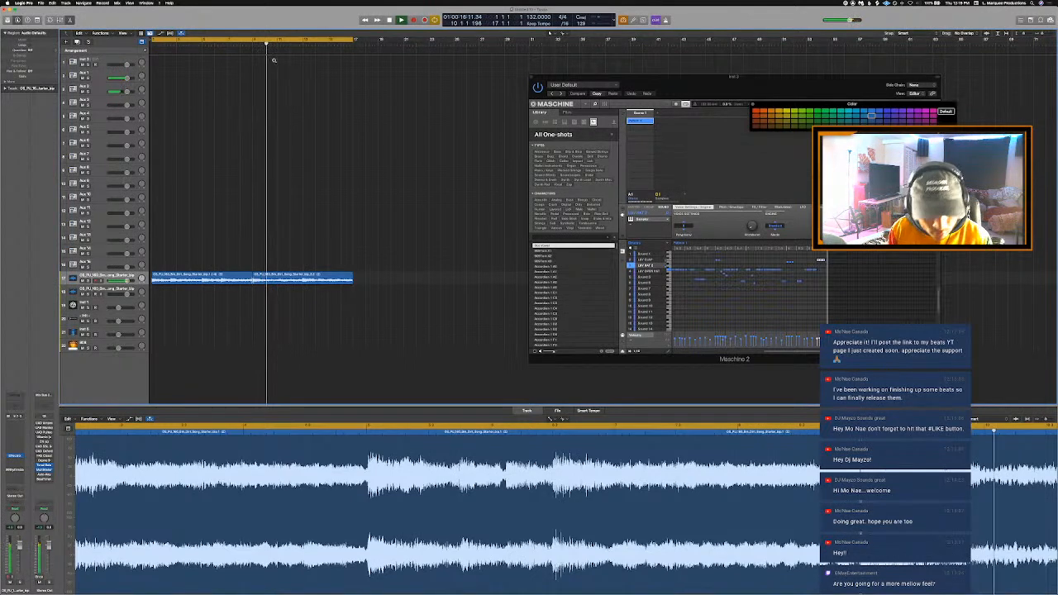
pyautogui.click(331, 281)
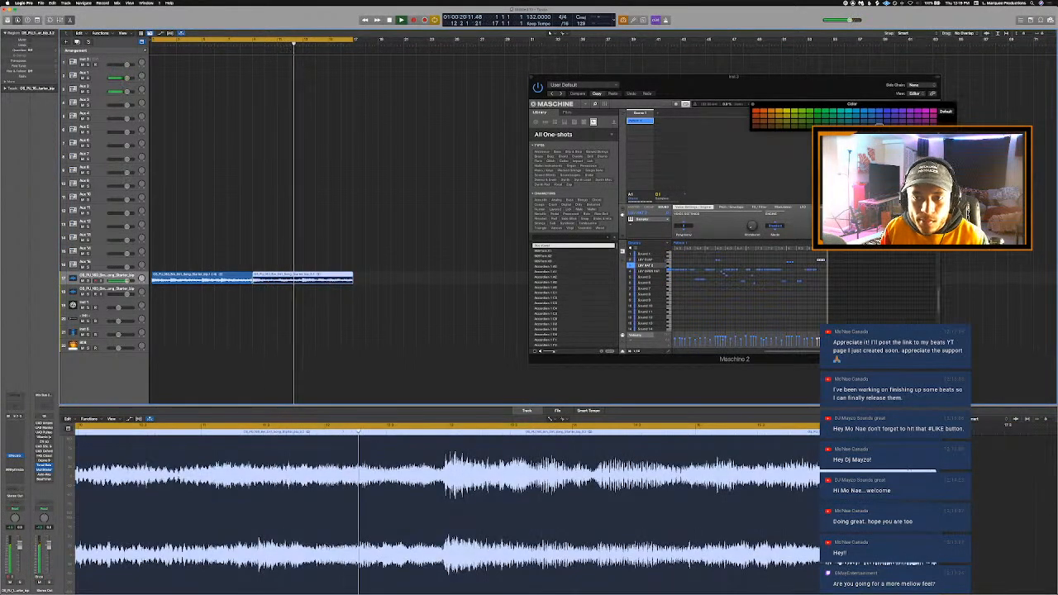
pyautogui.click(374, 238)
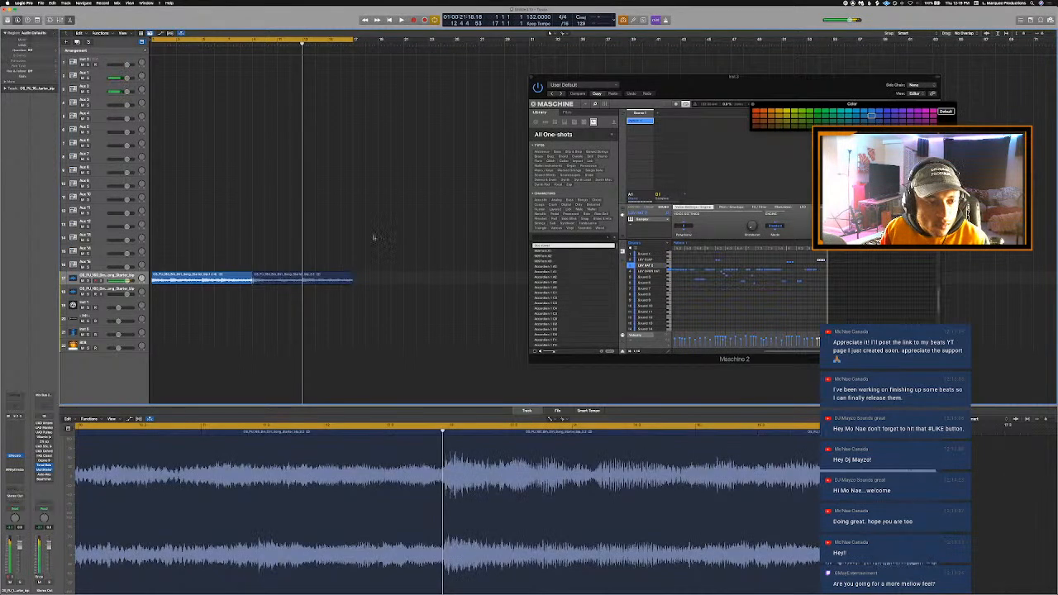
# - Try moving the second loop region away from bar 9 to about bar 12
pyautogui.click(254, 44)
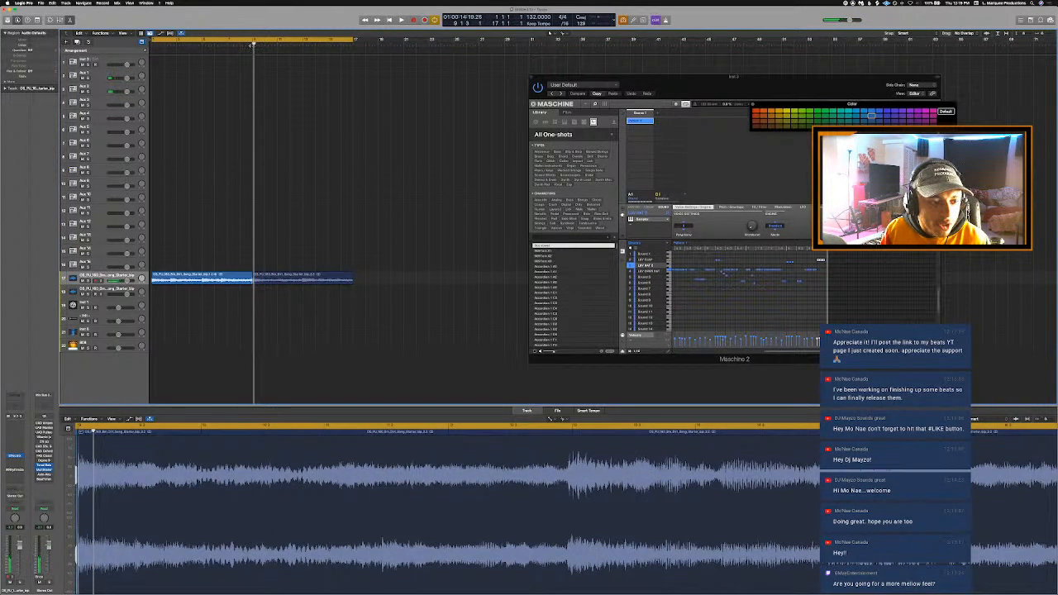
pyautogui.moveTo(310, 282); pyautogui.dragTo(351, 281)
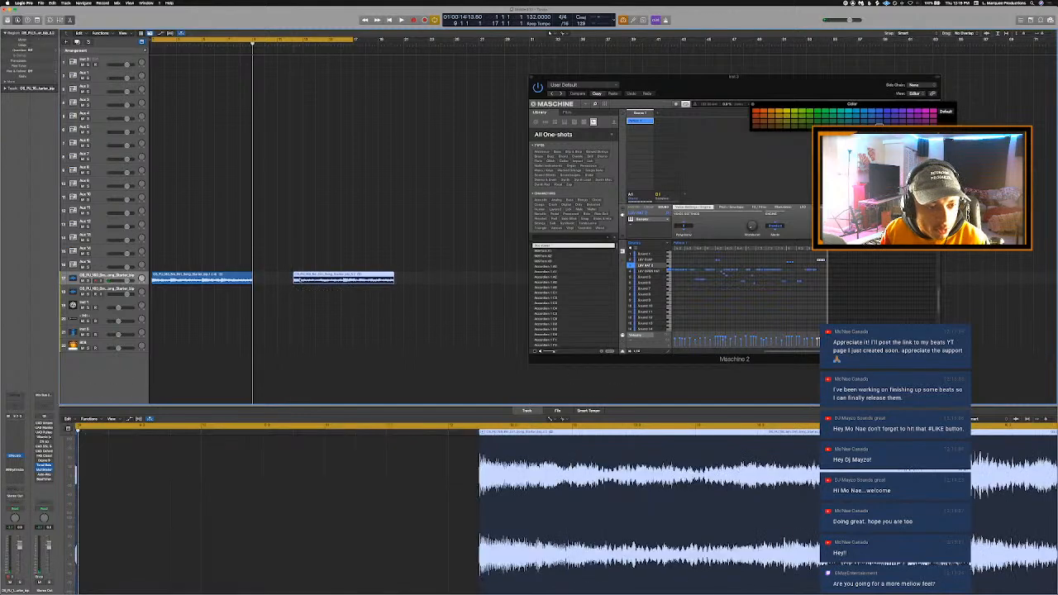
pyautogui.rightClick(332, 281)
pyautogui.click(338, 282)
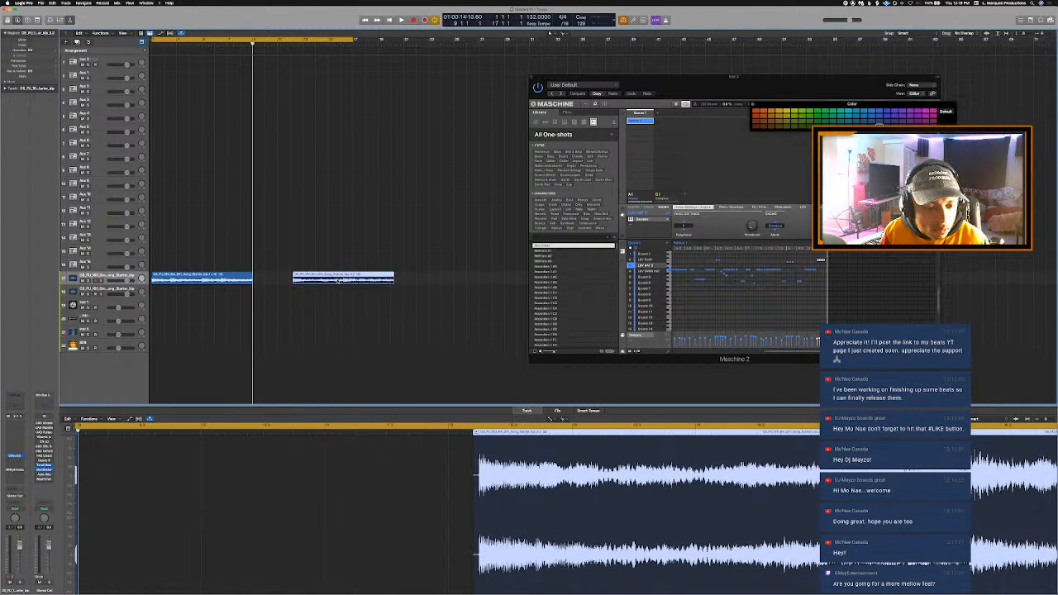
# - Play the loop track with cycling off and listen to the join between the regions from just before bar 9
pyautogui.press('space')
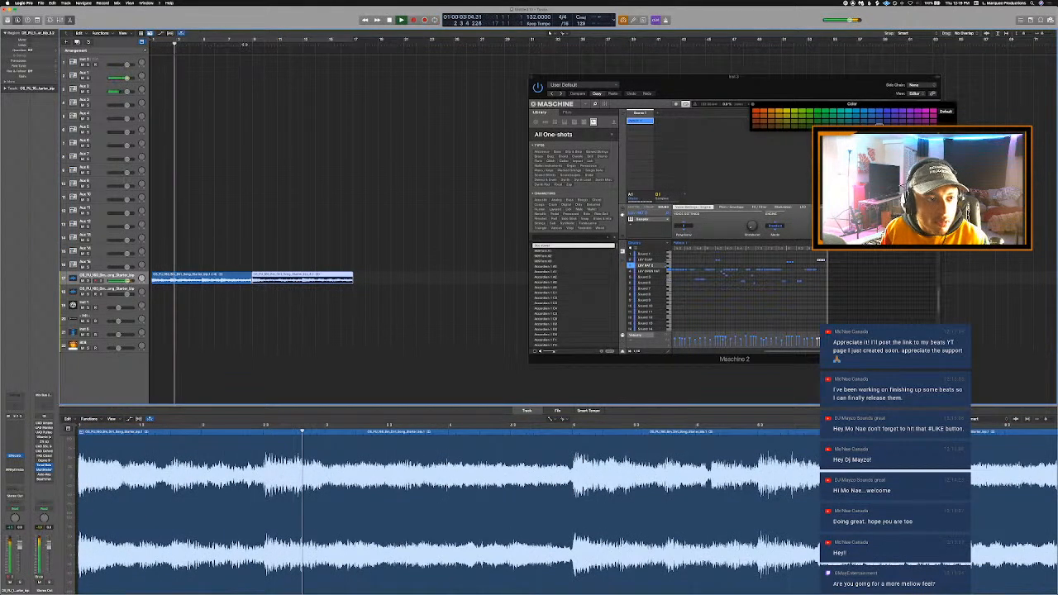
pyautogui.click(243, 44)
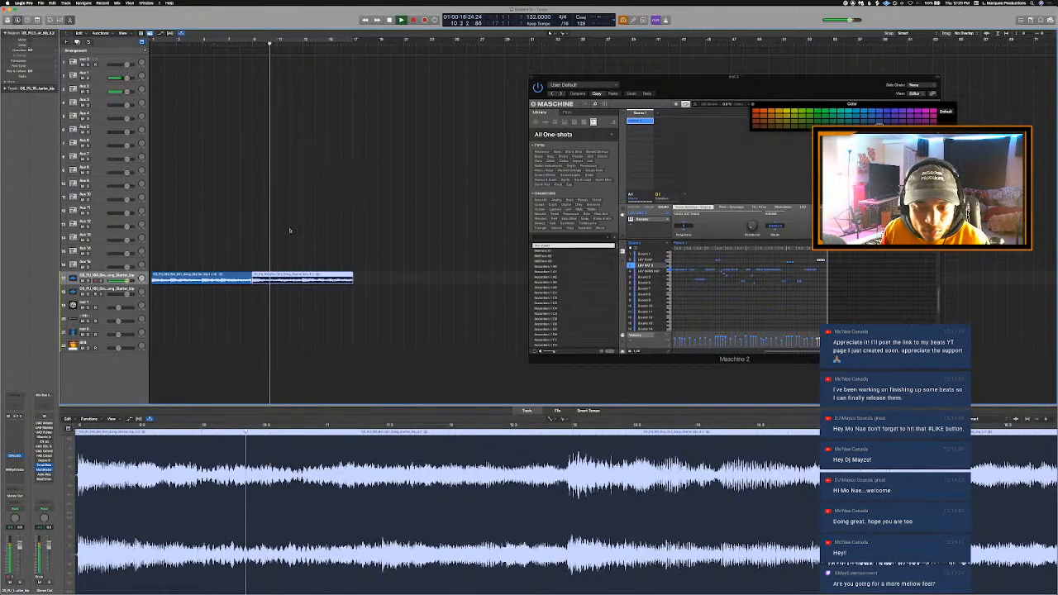
pyautogui.press('space')
# - Undo the second loop region's moves, recoloring and trims step by step until its original start and end are restored
pyautogui.press('r')
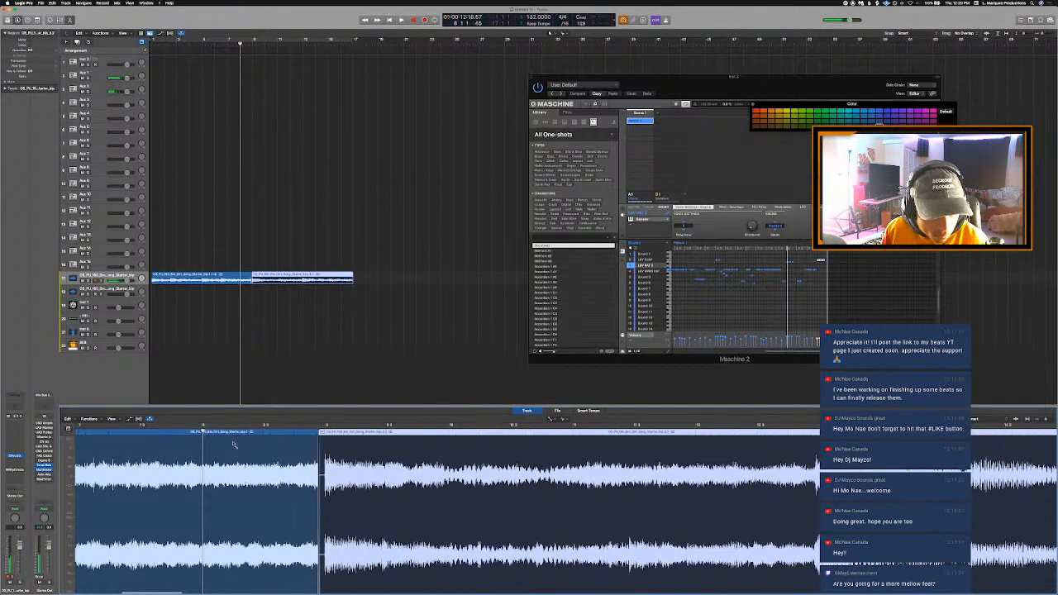
pyautogui.press('super+a')
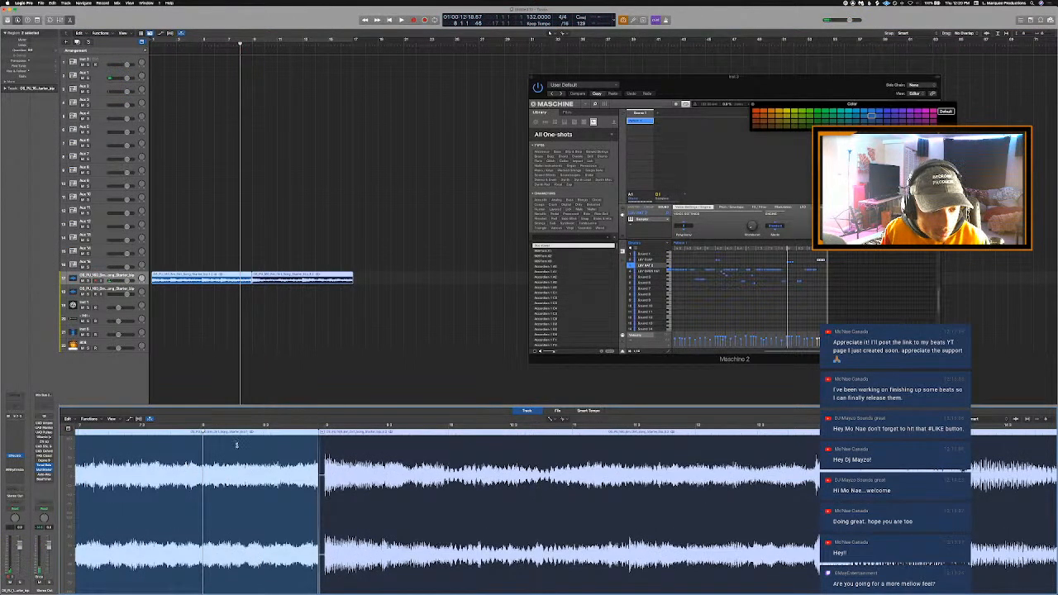
pyautogui.press('super+z')
pyautogui.press('shift+super+z')
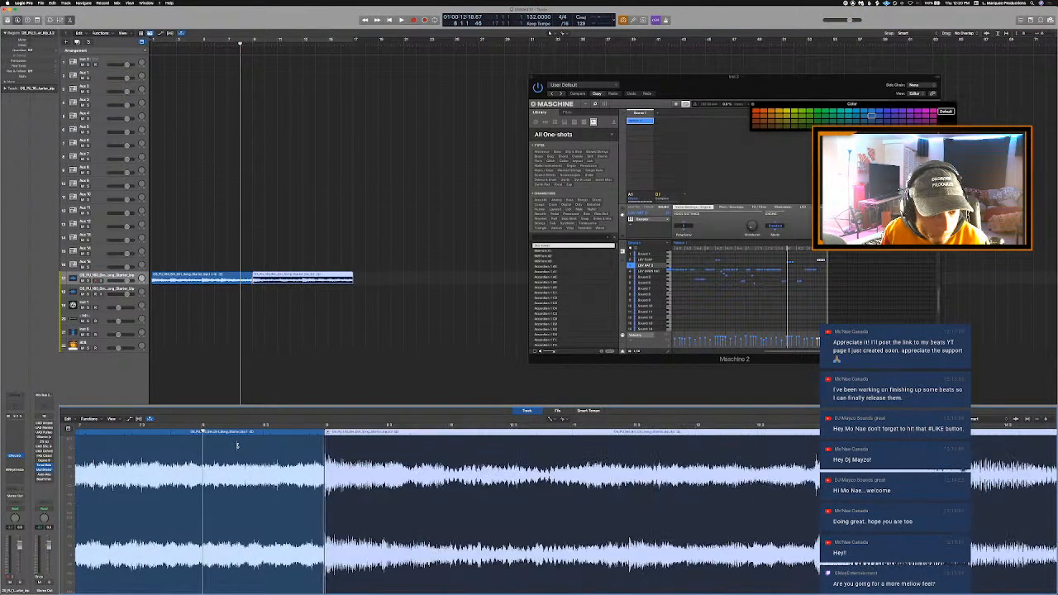
pyautogui.press('super+a')
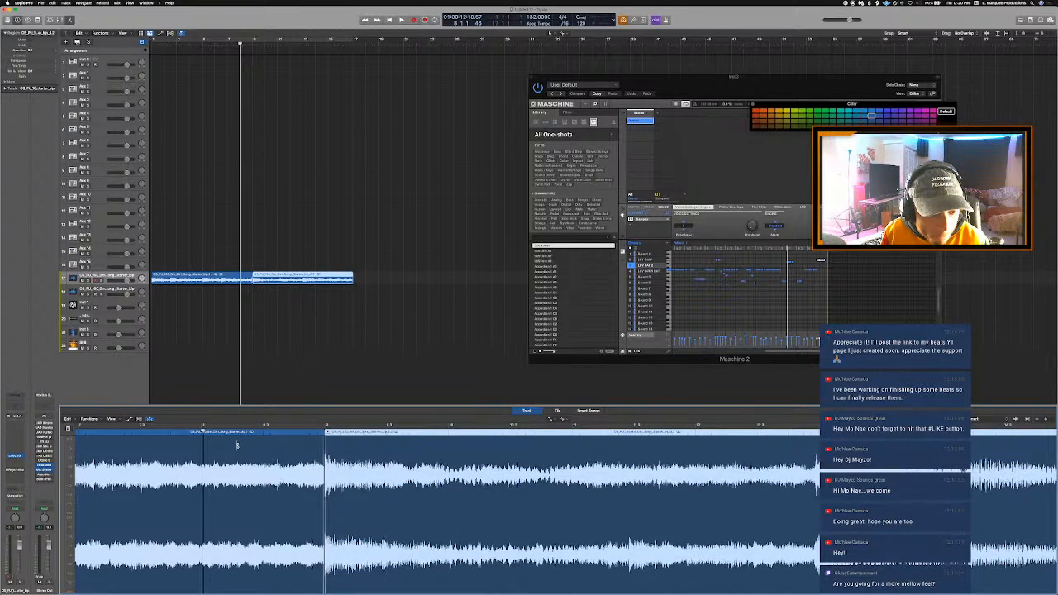
pyautogui.press('super+z')
pyautogui.press('super+z')
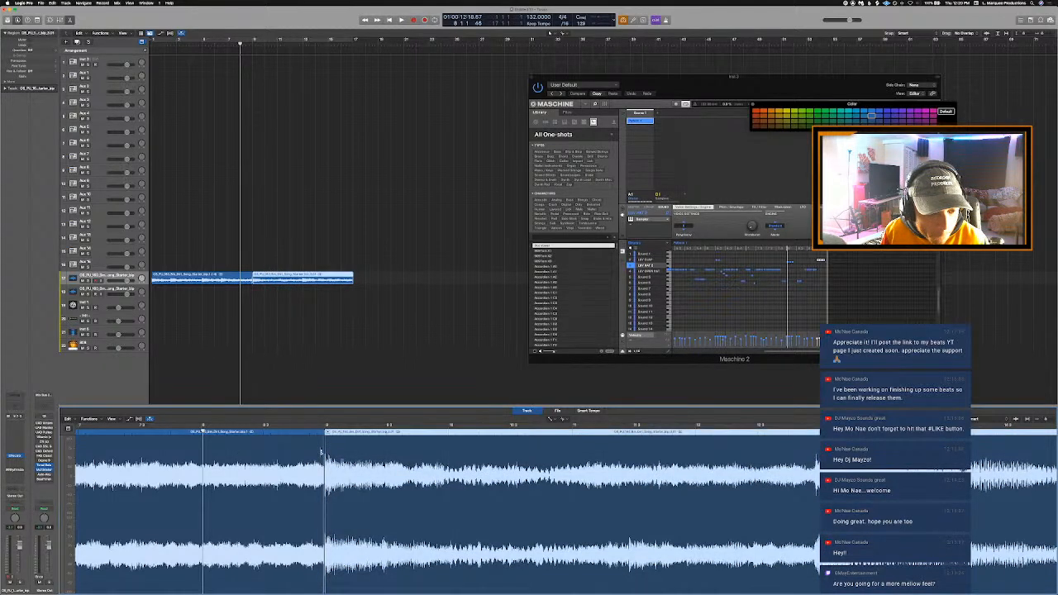
pyautogui.press('super+z')
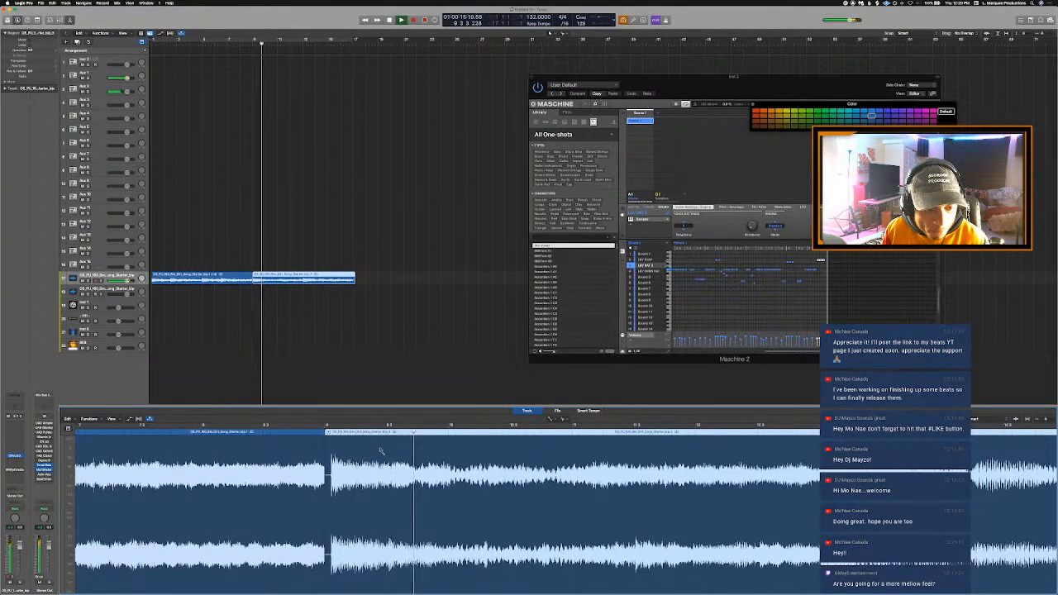
# - Extend the first loop region's end over the short silence at bar 9 and play across the join
pyautogui.hscroll(-3, 382, 452)
pyautogui.hscroll(-1, 382, 452)
pyautogui.press('space')
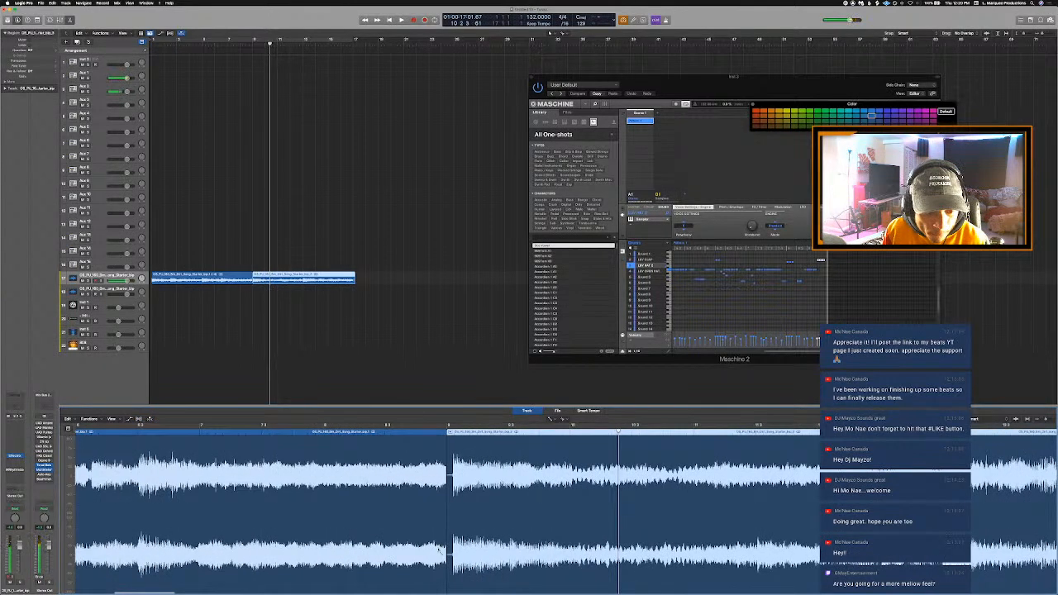
pyautogui.moveTo(444, 567); pyautogui.dragTo(454, 567)
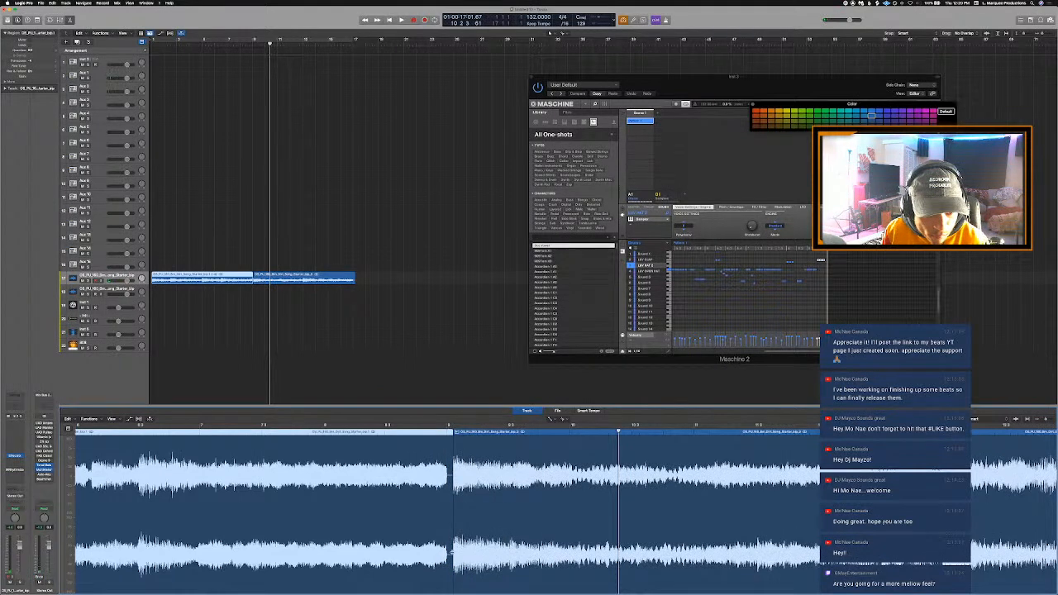
pyautogui.click(416, 430)
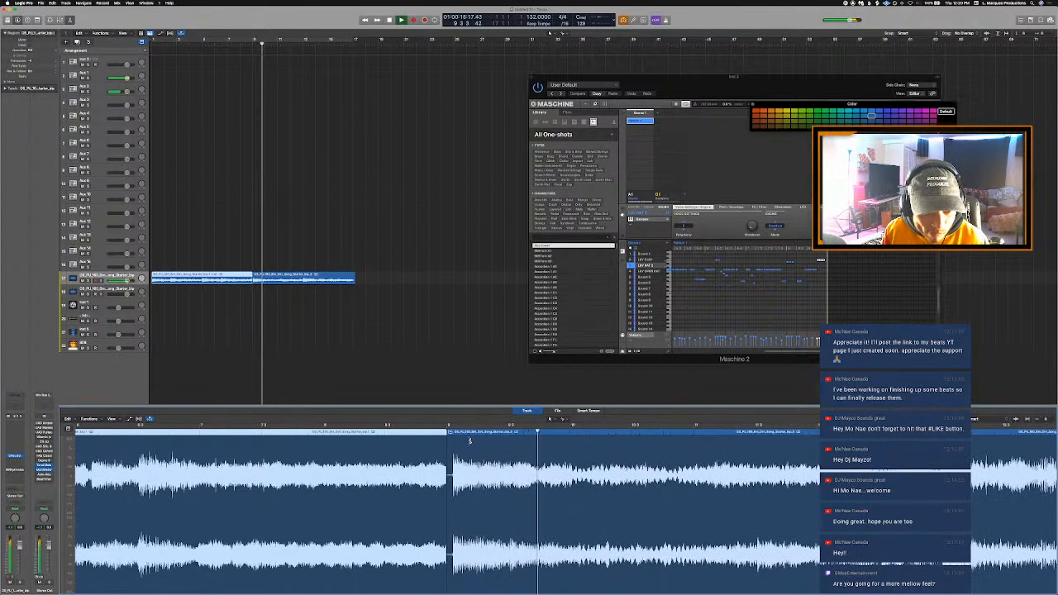
# - Undo back to the bounced region on the second loop track, close the audio editor and move the region up beside the first loop
pyautogui.press('super+z')
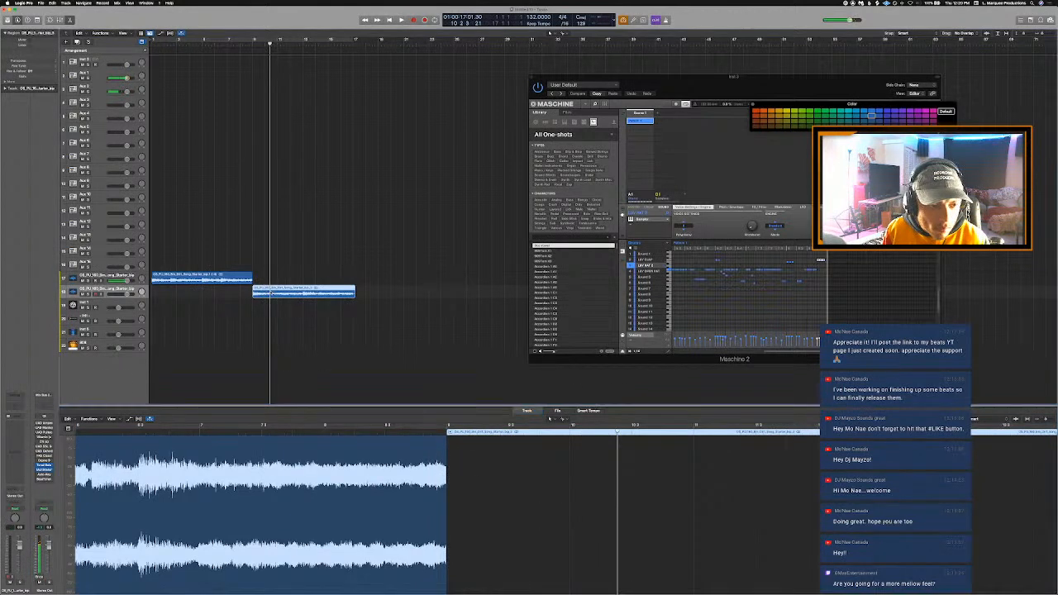
pyautogui.press('e')
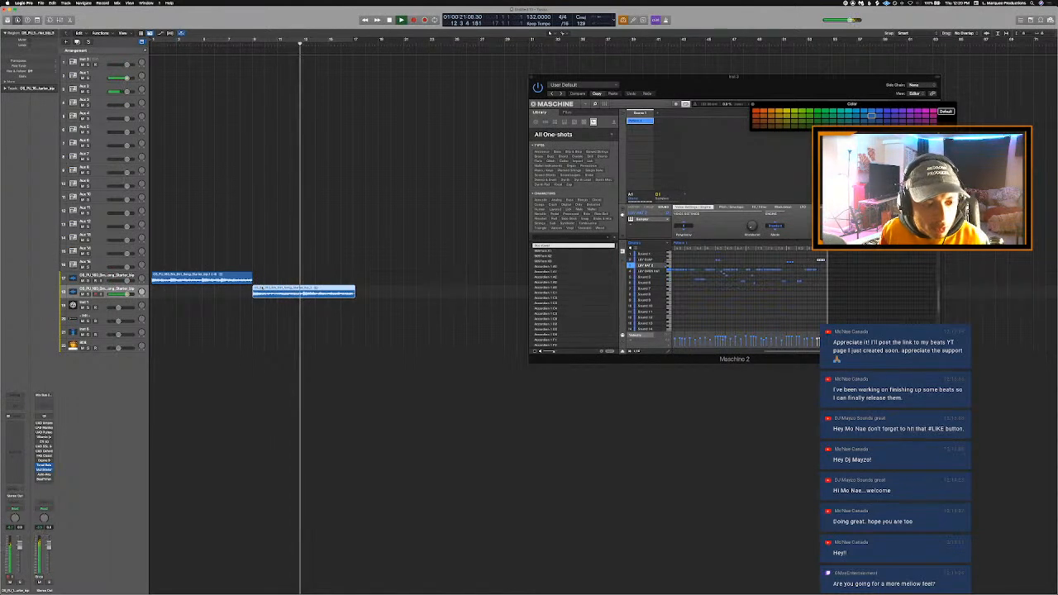
pyautogui.moveTo(259, 289); pyautogui.dragTo(263, 284)
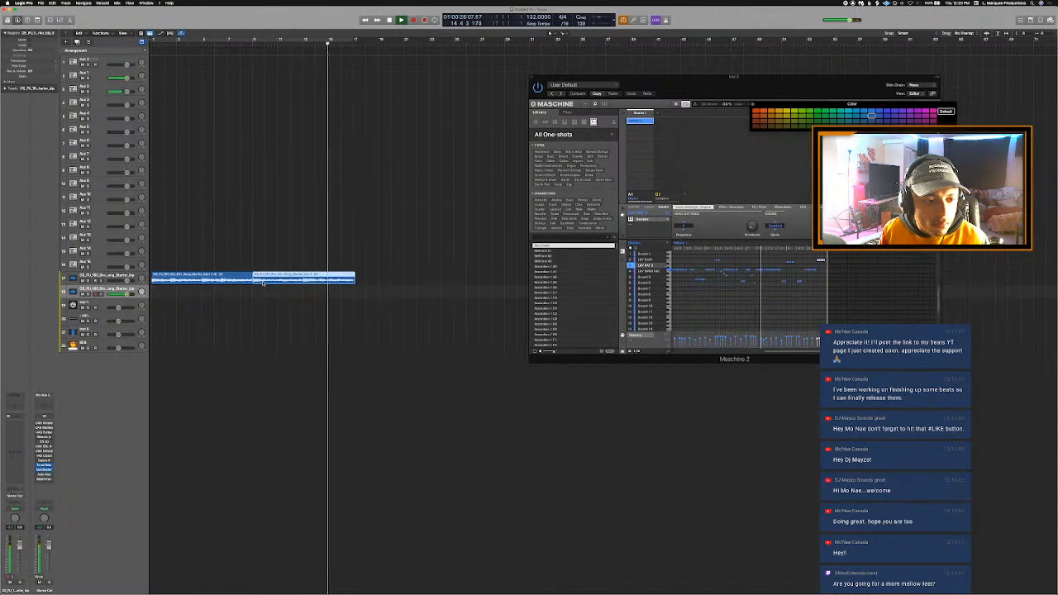
# - Select both regions on the starter loop track and set the cycle range to span them
pyautogui.click(105, 276)
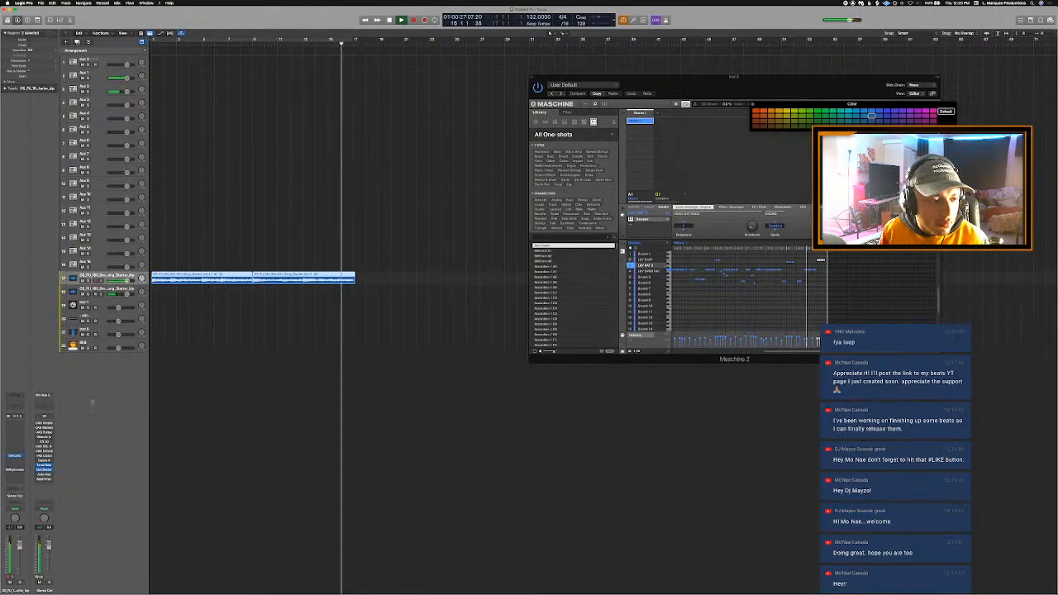
pyautogui.press('super+u')
pyautogui.click(390, 359)
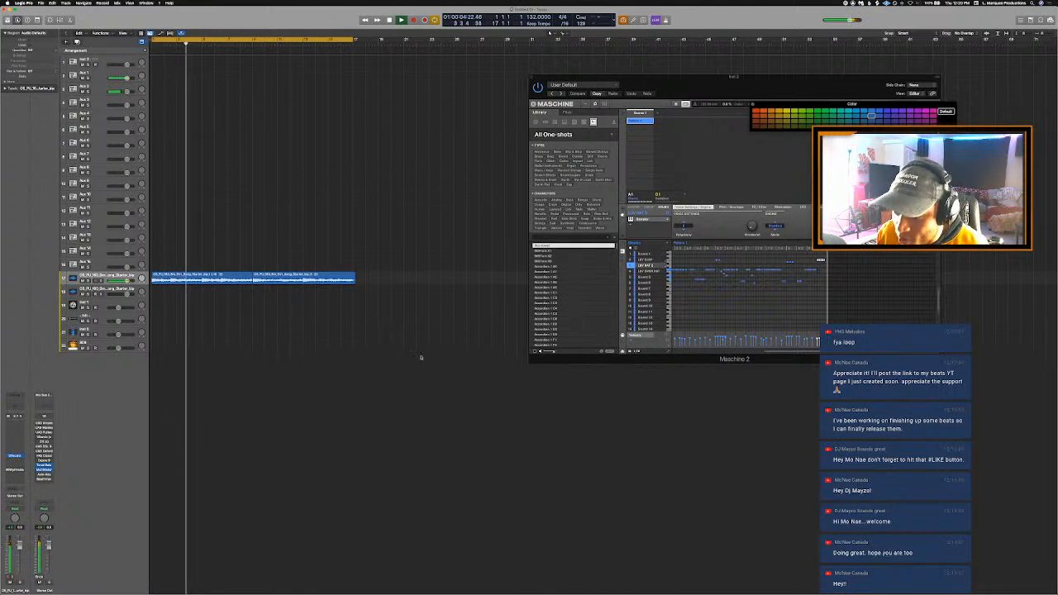
# - Lower the starter loop track's volume slightly while it plays and switch the cycle range off
pyautogui.moveTo(127, 281); pyautogui.dragTo(125, 281)
pyautogui.scroll(-3, 272, 224)
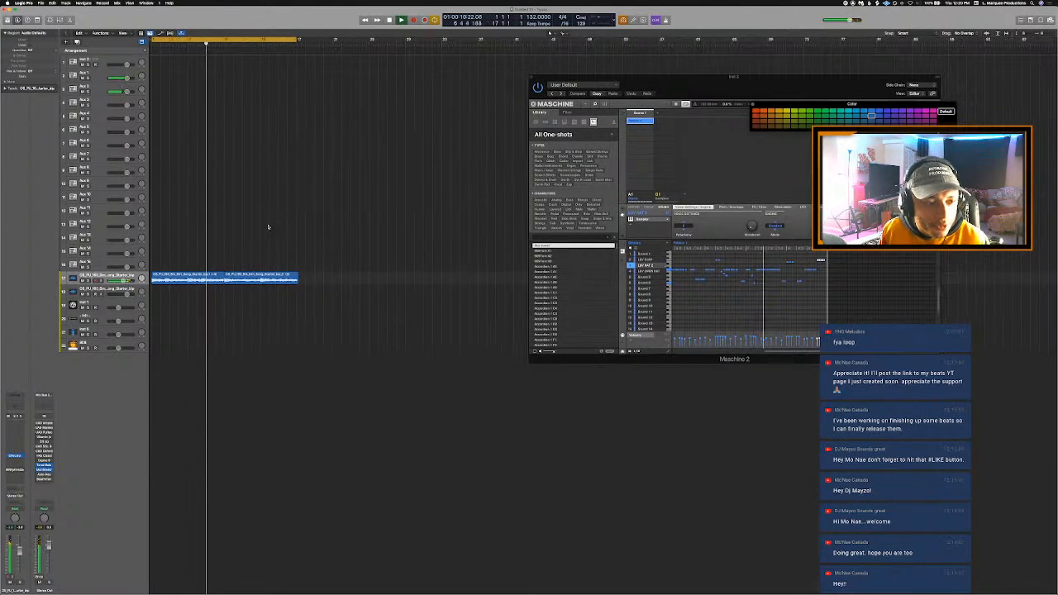
pyautogui.click(704, 292)
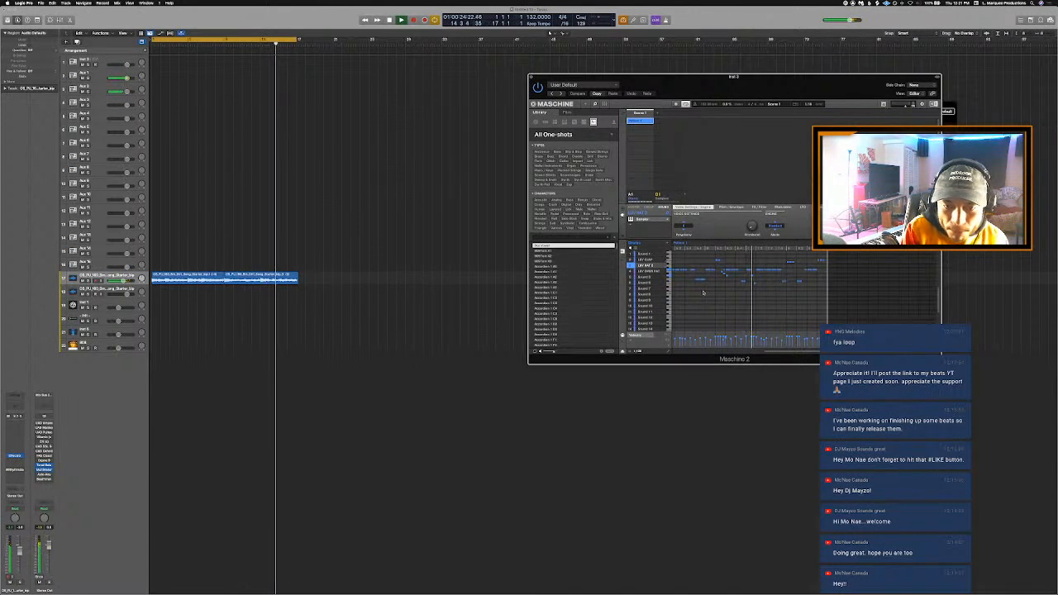
pyautogui.click(203, 39)
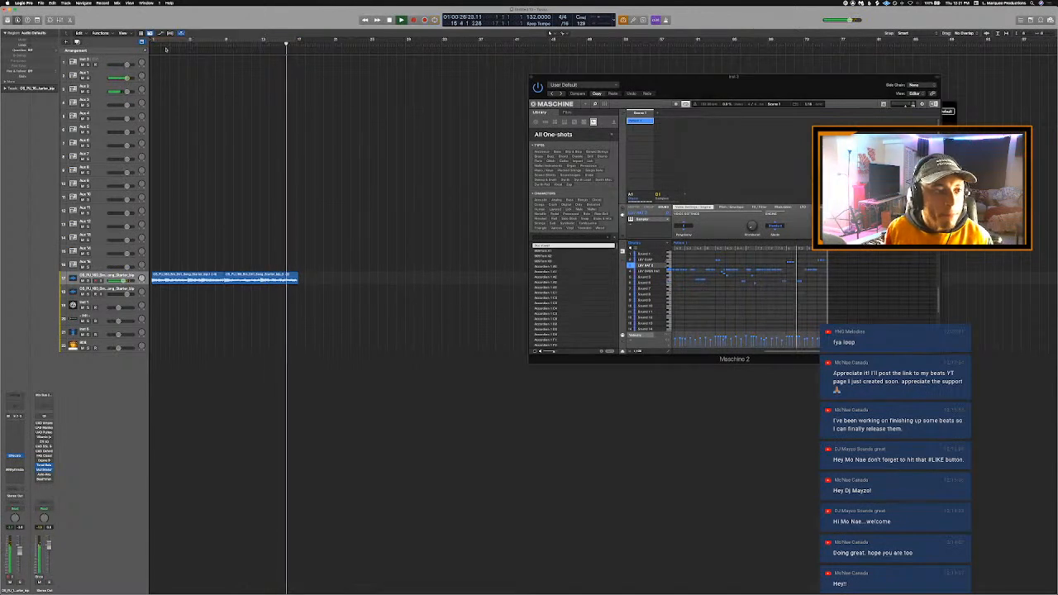
# - Set the cycle range from bar 1 to bar 9 over the first loop region and recolour the second region a darker blue
pyautogui.moveTo(154, 40); pyautogui.dragTo(224, 61)
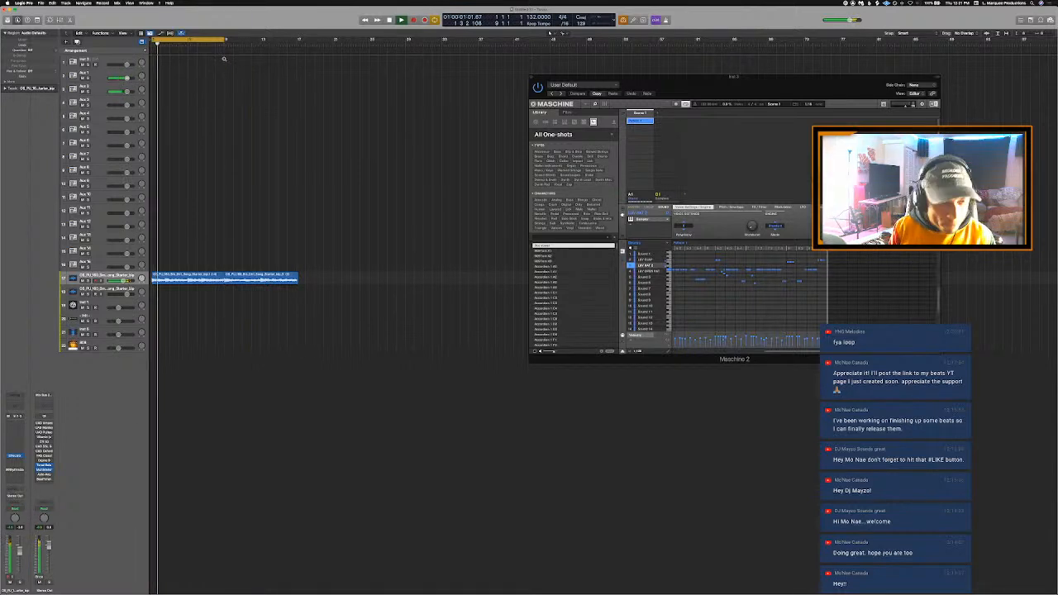
pyautogui.hotkey('alt', 'c')
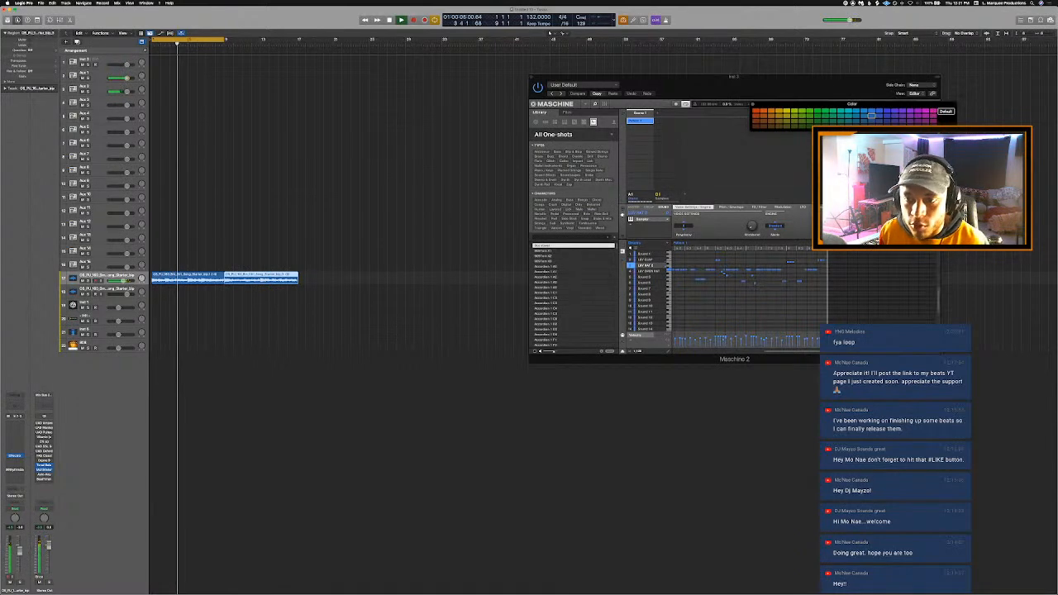
pyautogui.click(753, 104)
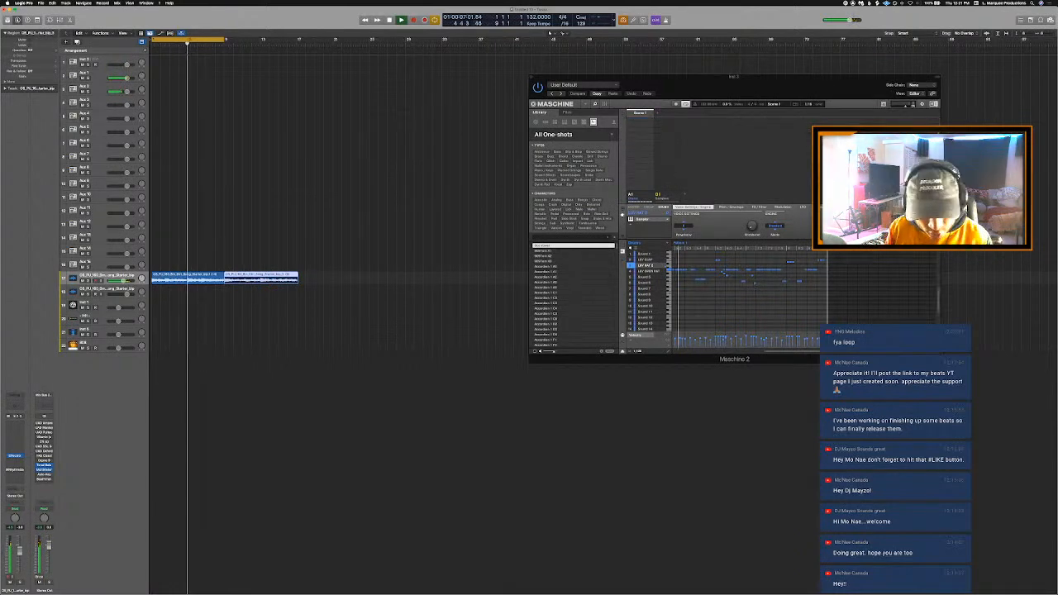
# - Move the Maschine window aside, switch to Finder to look through the drum samples and go back to the parent folder
pyautogui.moveTo(775, 78); pyautogui.dragTo(613, 75)
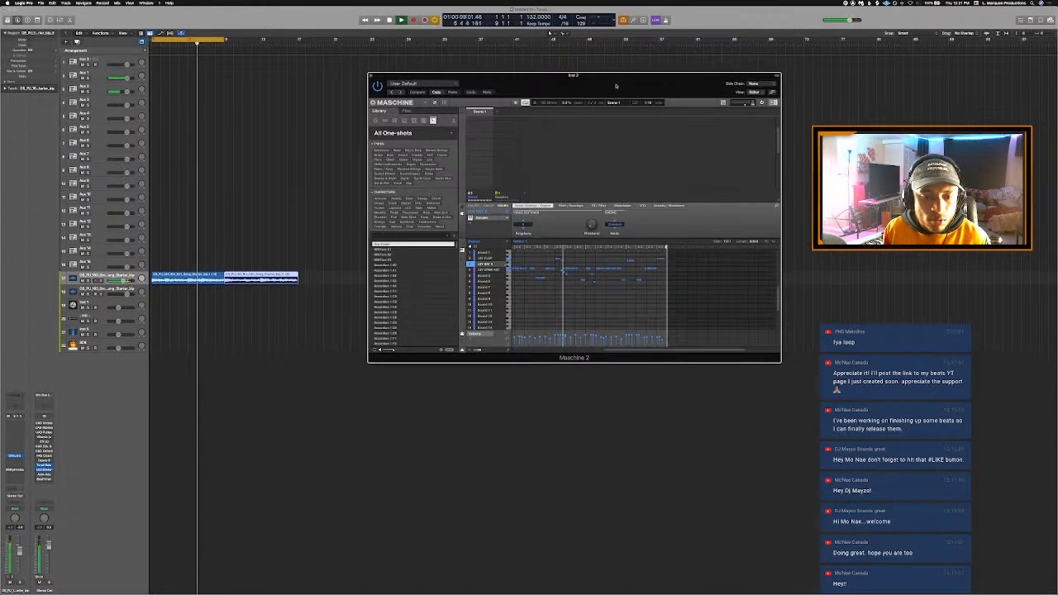
pyautogui.press('super+Tab')
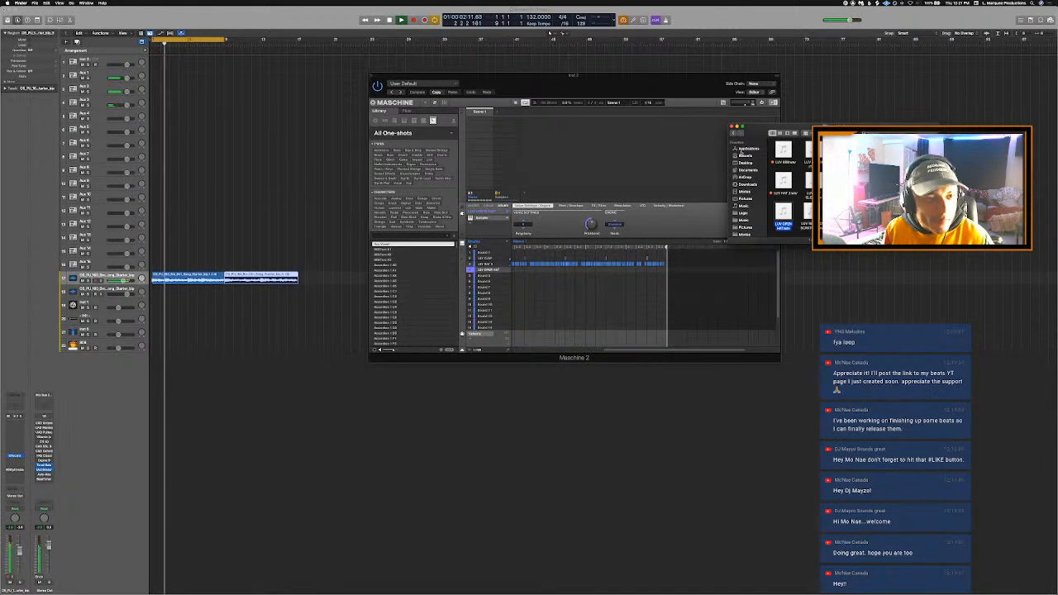
pyautogui.click(811, 153)
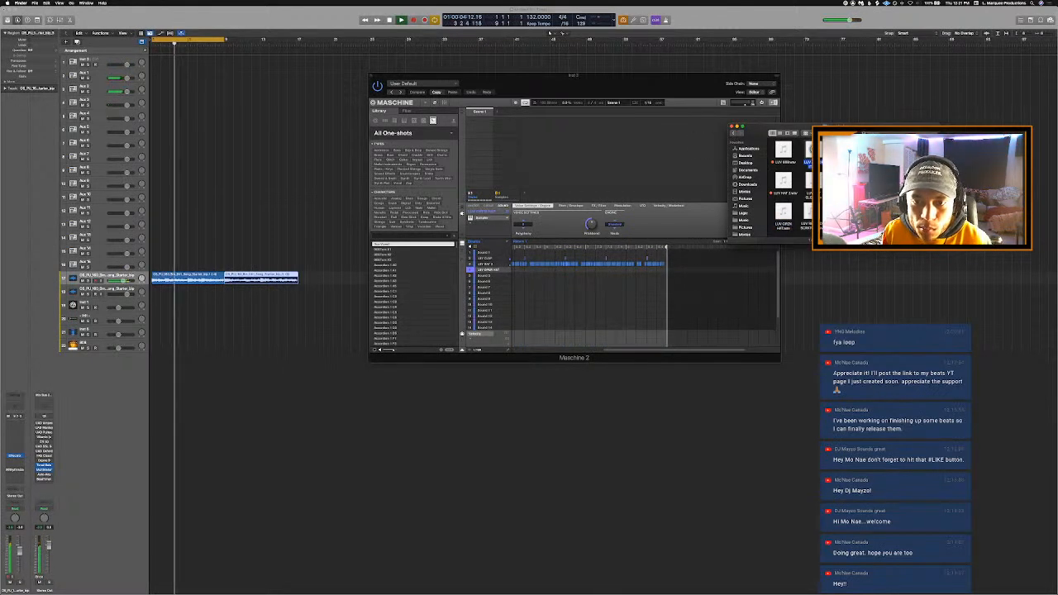
pyautogui.click(732, 134)
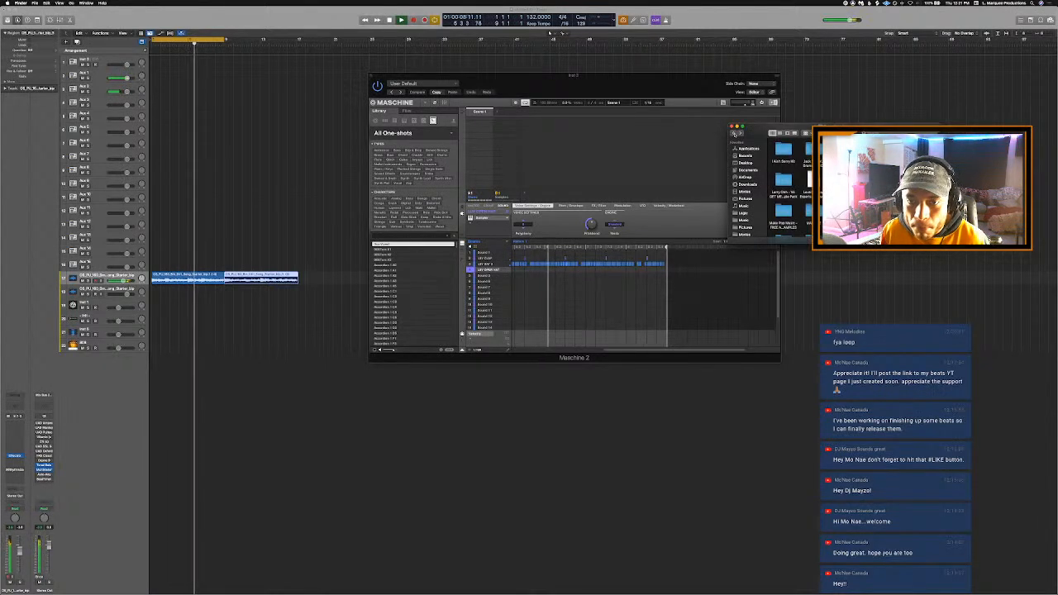
# - Switch back to Logic Pro, add one software instrument track to the project and load Arcade in stereo as its instrument
pyautogui.click(109, 330)
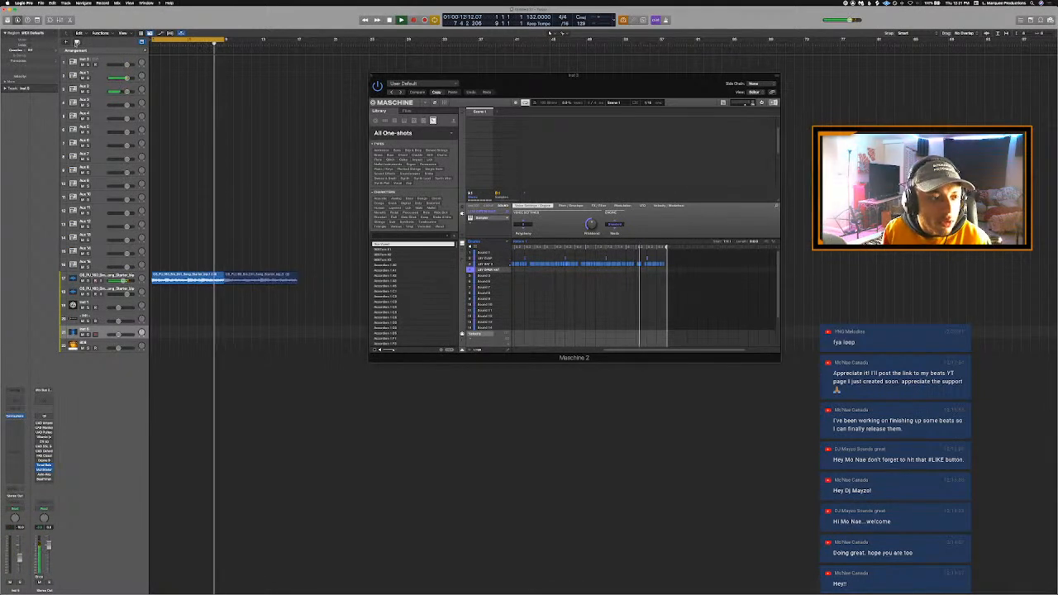
pyautogui.click(66, 41)
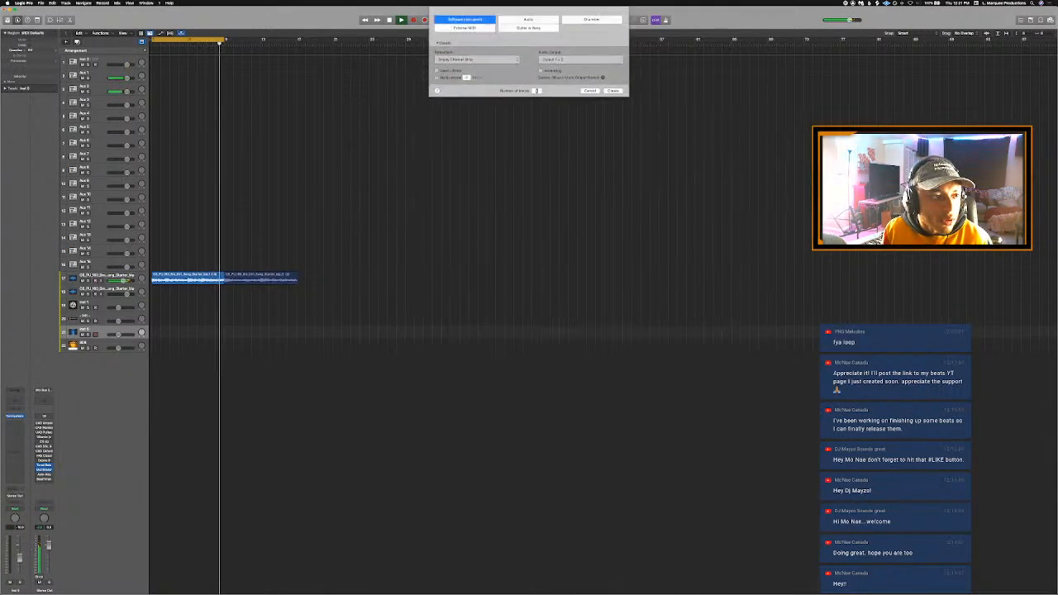
pyautogui.click(612, 91)
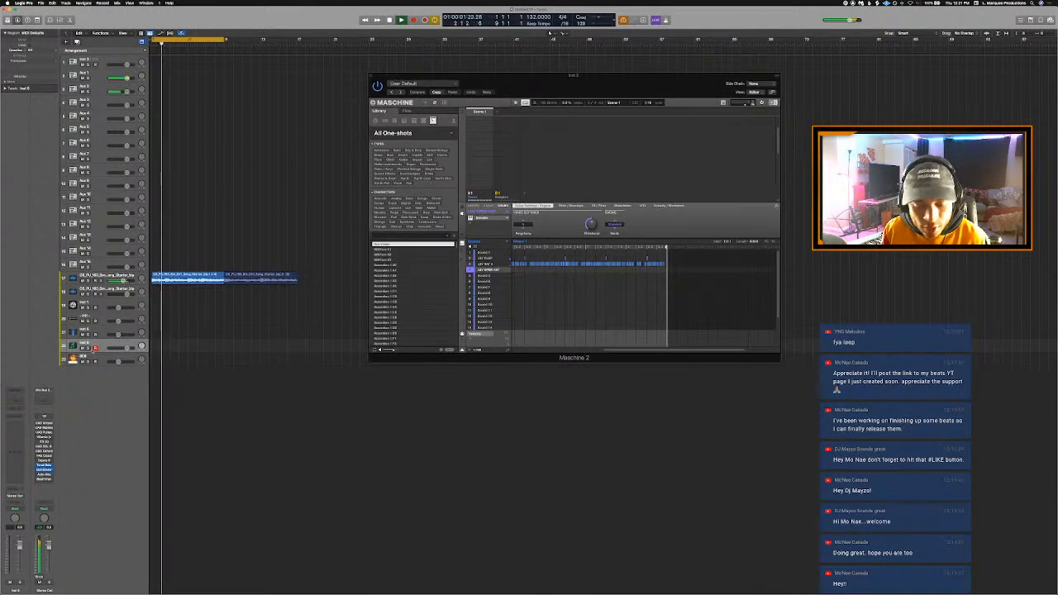
pyautogui.click(15, 417)
pyautogui.moveTo(29, 432)
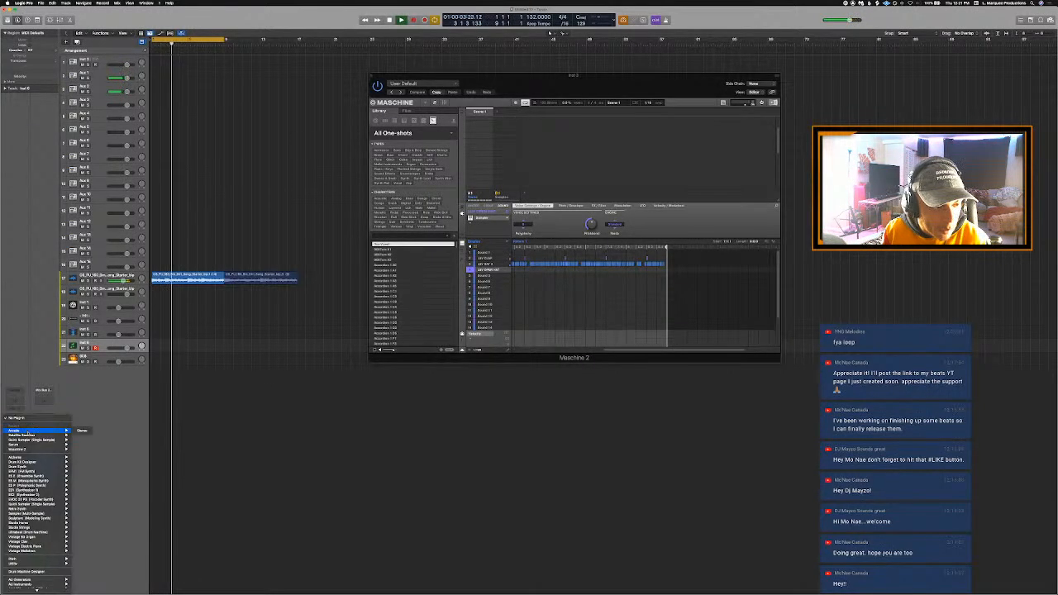
pyautogui.click(83, 431)
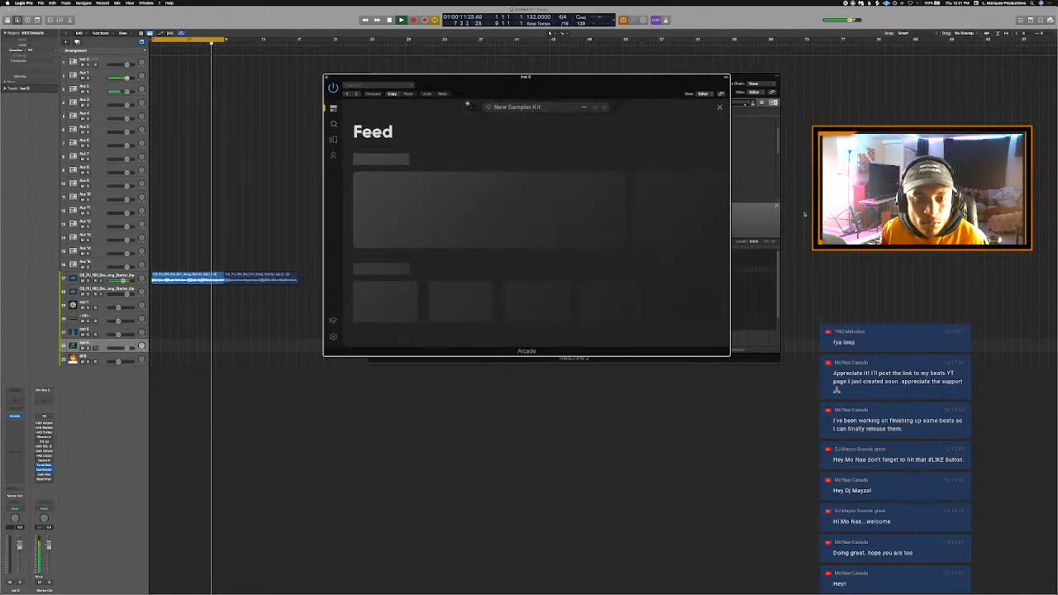
# - Download the Taste Test kit from The Newest Note Kits in the Arcade feed and load it for playing
pyautogui.scroll(-2, 518, 263)
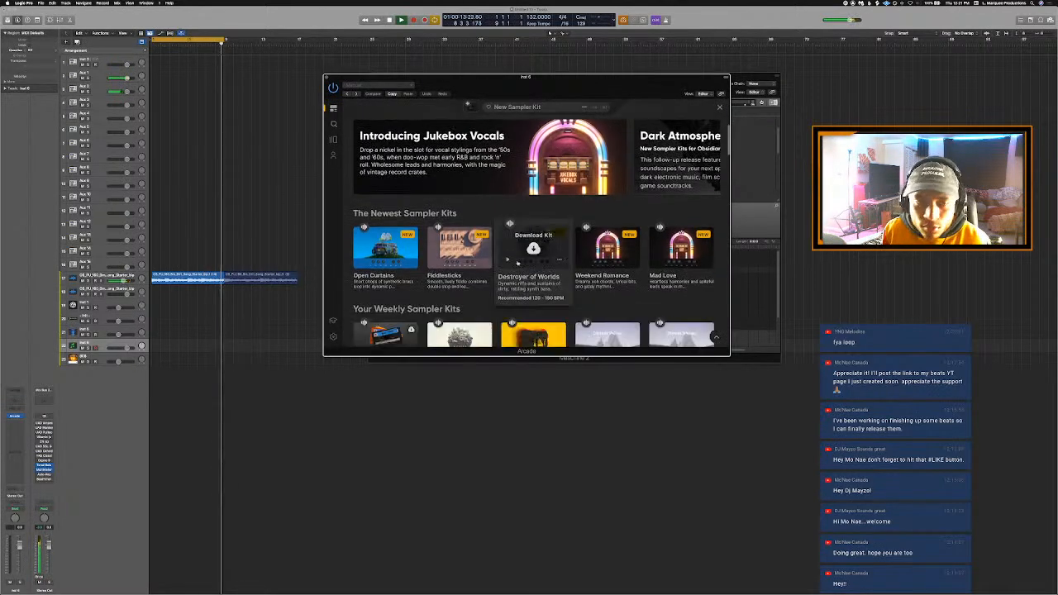
pyautogui.scroll(-2, 517, 263)
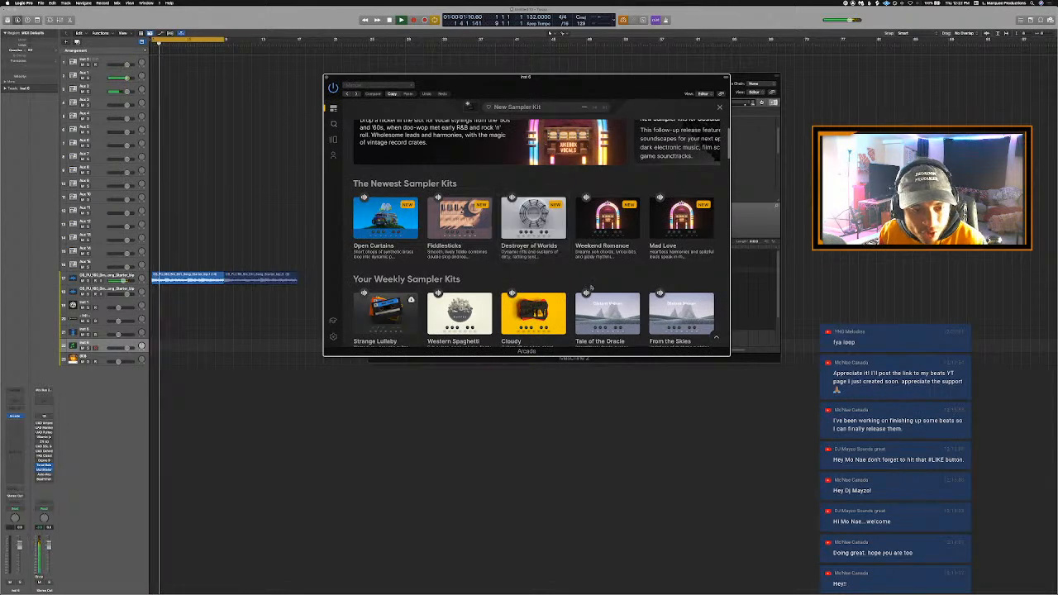
pyautogui.scroll(-1, 612, 318)
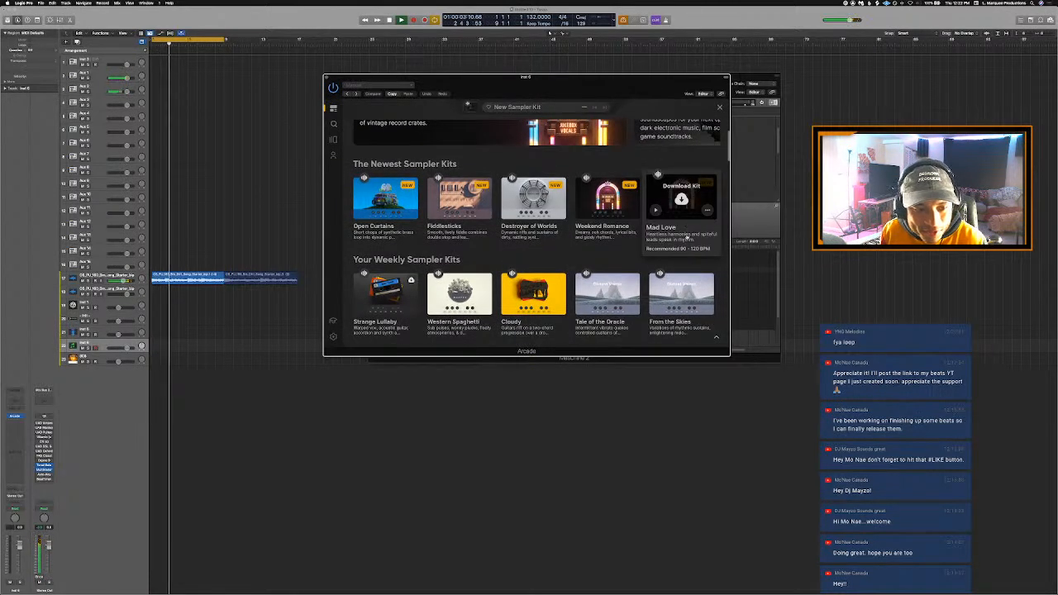
pyautogui.scroll(-8, 701, 266)
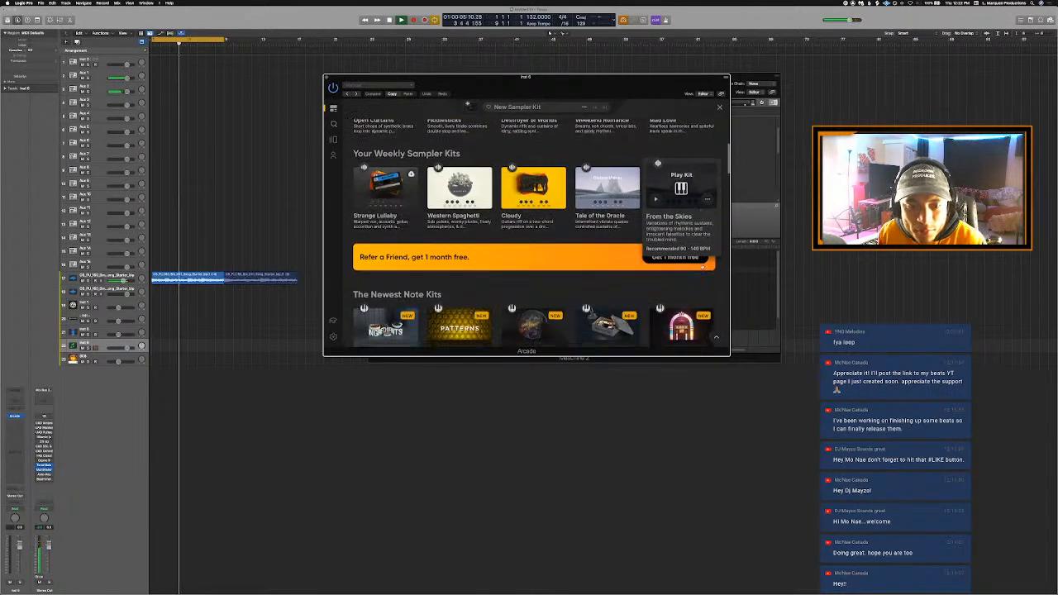
pyautogui.scroll(-2, 662, 230)
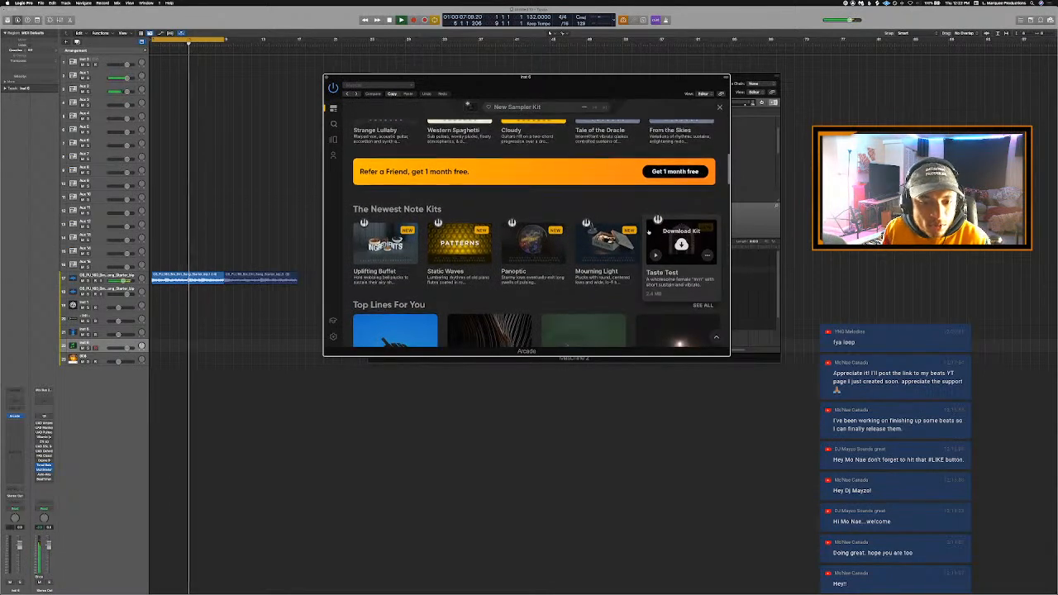
pyautogui.click(688, 221)
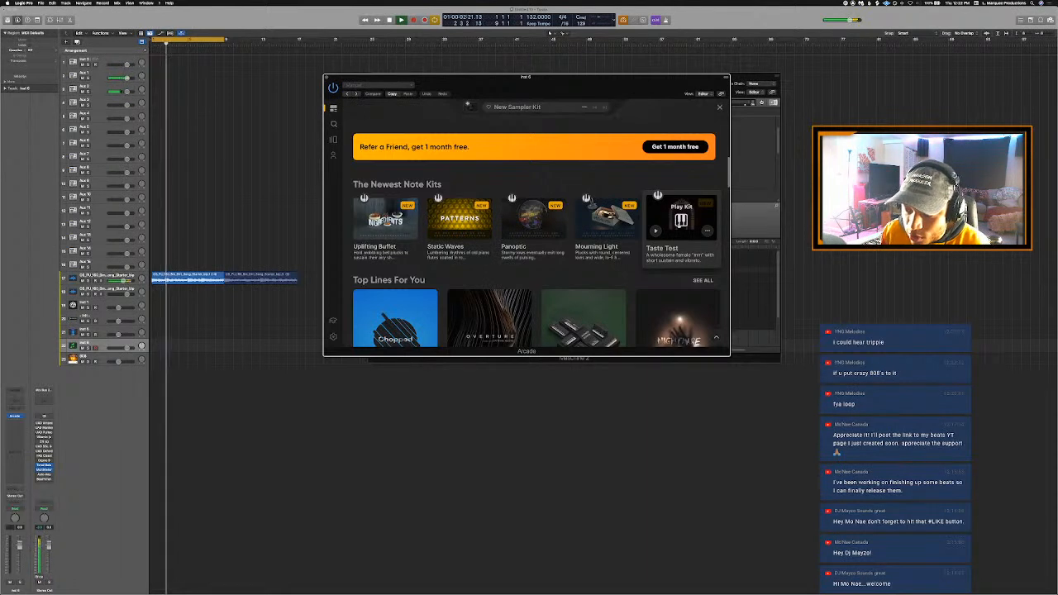
pyautogui.click(681, 221)
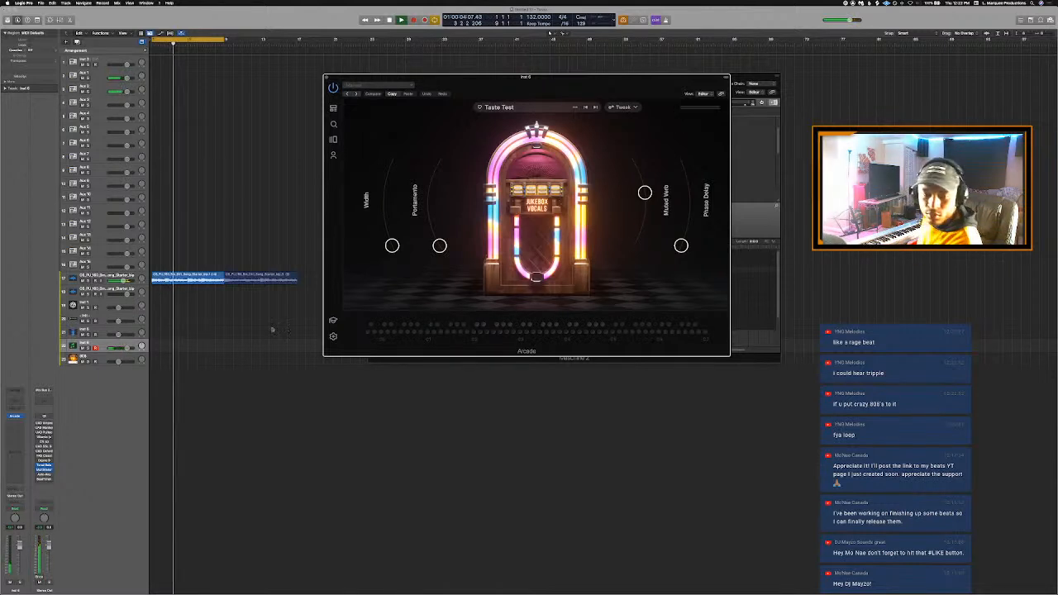
# - Detect the starter loop's key by playing it through the Auto-Key plug-in on the Stereo Out channel
pyautogui.click(100, 278)
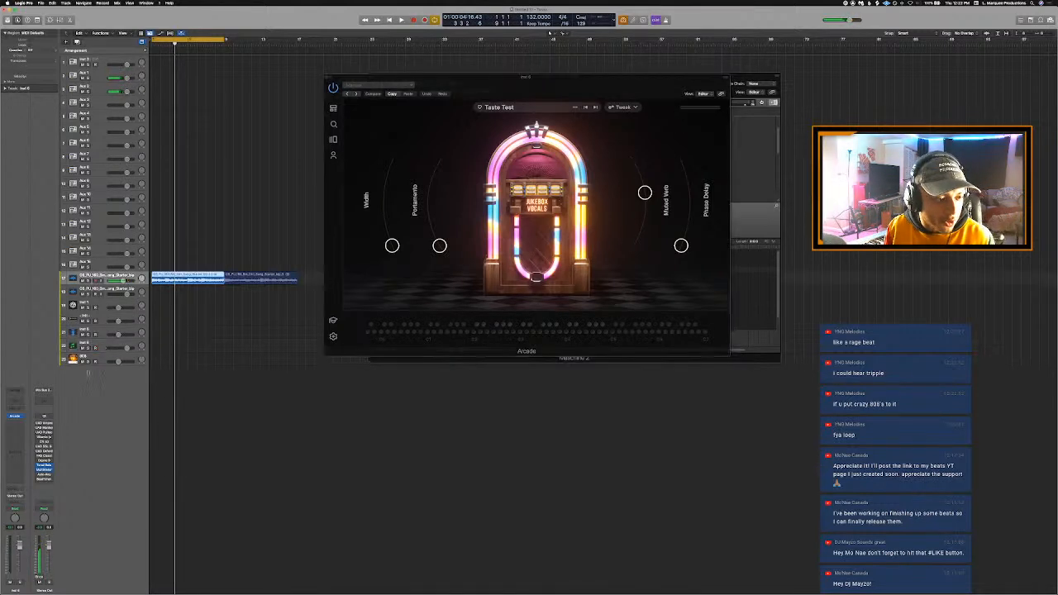
pyautogui.press('space')
pyautogui.click(44, 474)
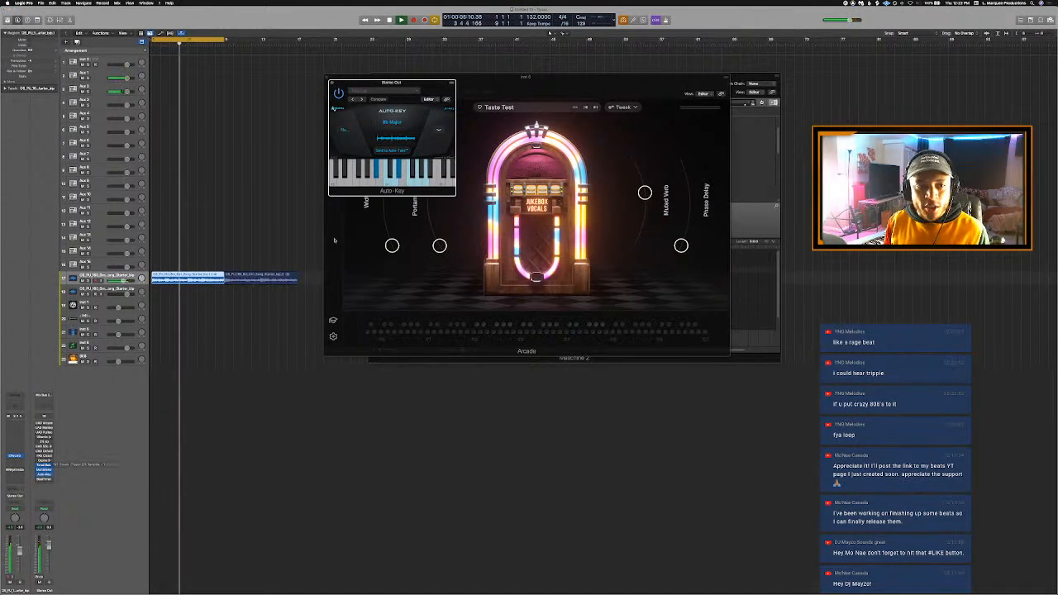
pyautogui.press('space')
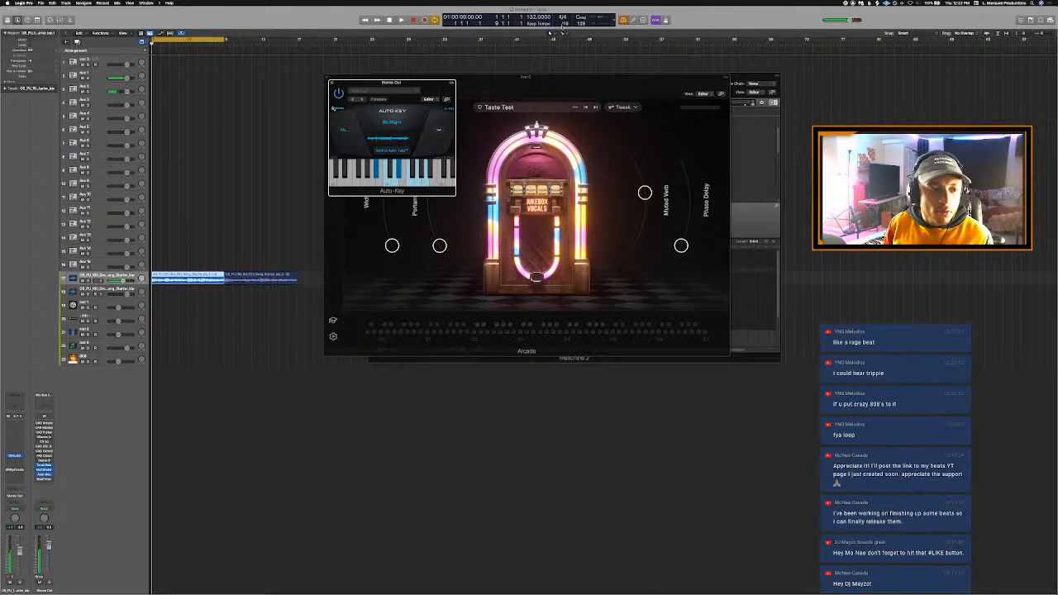
# - Set the project's key signature to Eb major
pyautogui.click(581, 18)
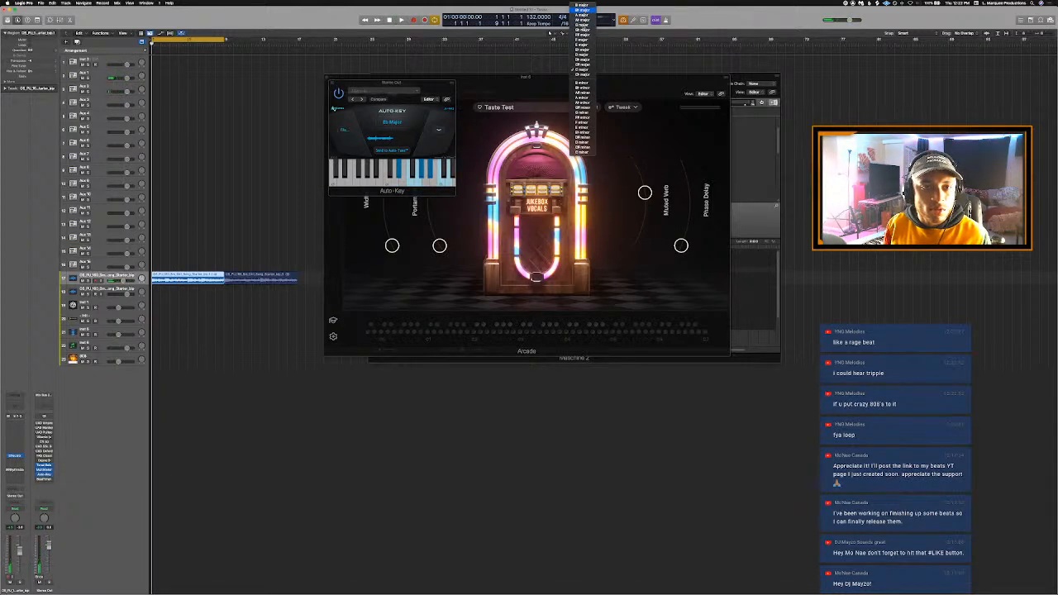
pyautogui.click(583, 9)
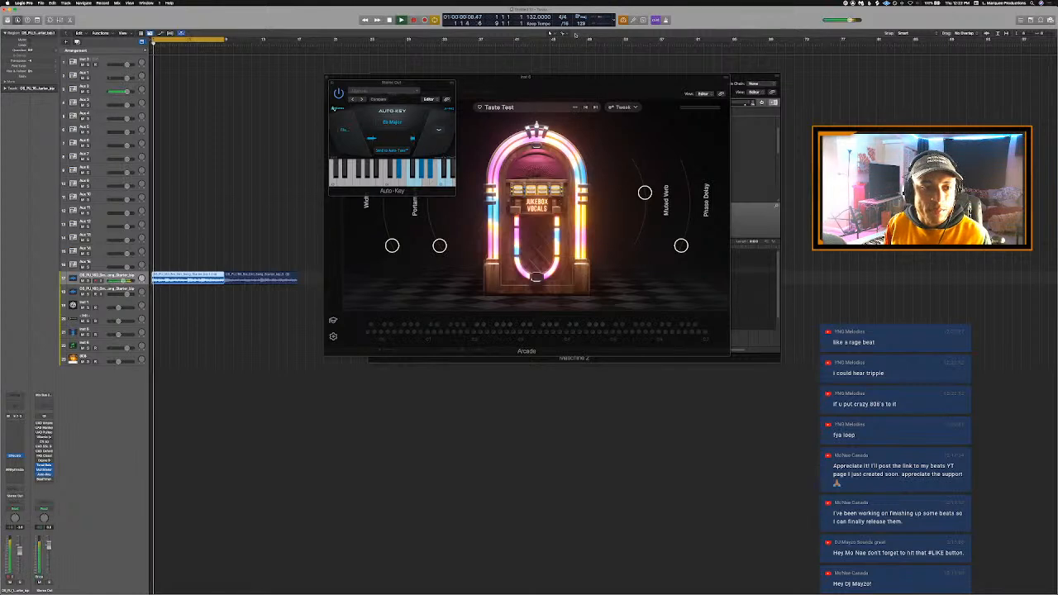
pyautogui.press('space')
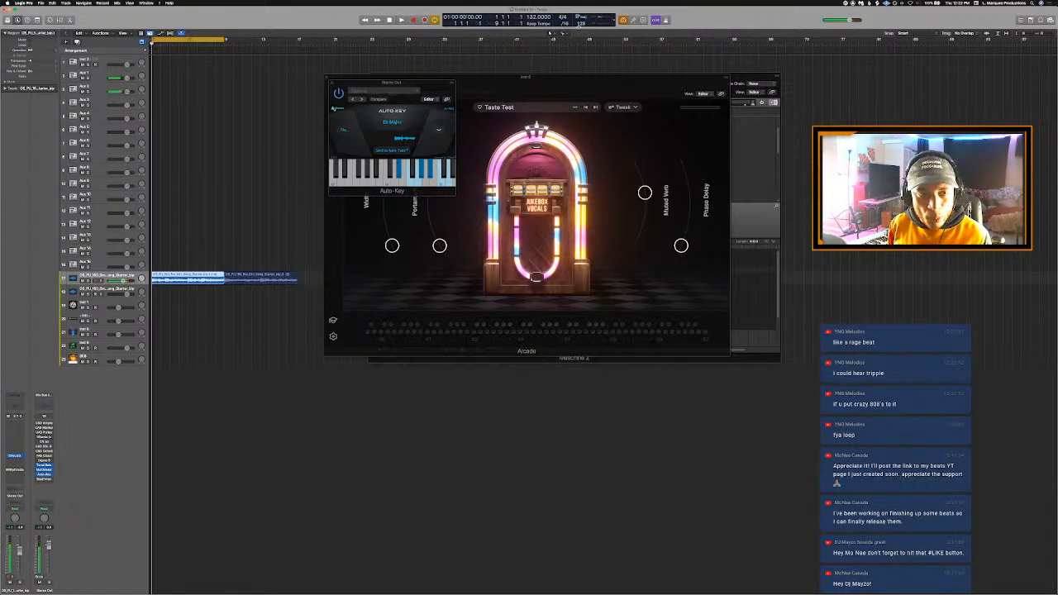
pyautogui.click(583, 18)
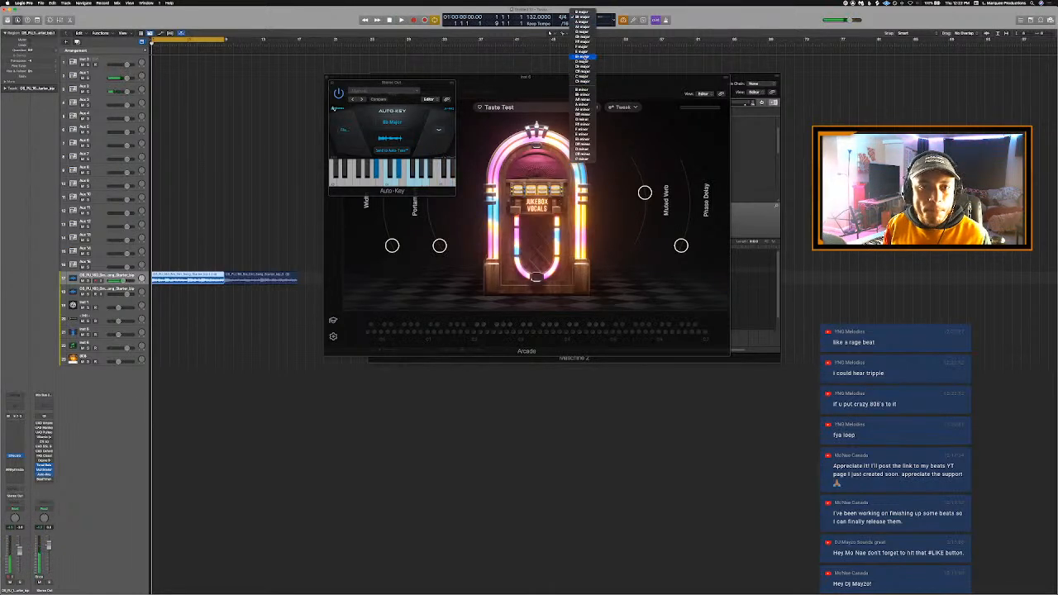
pyautogui.click(586, 57)
# - Play the loop while browsing the Arcade feed and load the That Look kit from the R&B Vox Sampler Kits
pyautogui.moveTo(499, 78); pyautogui.dragTo(505, 80)
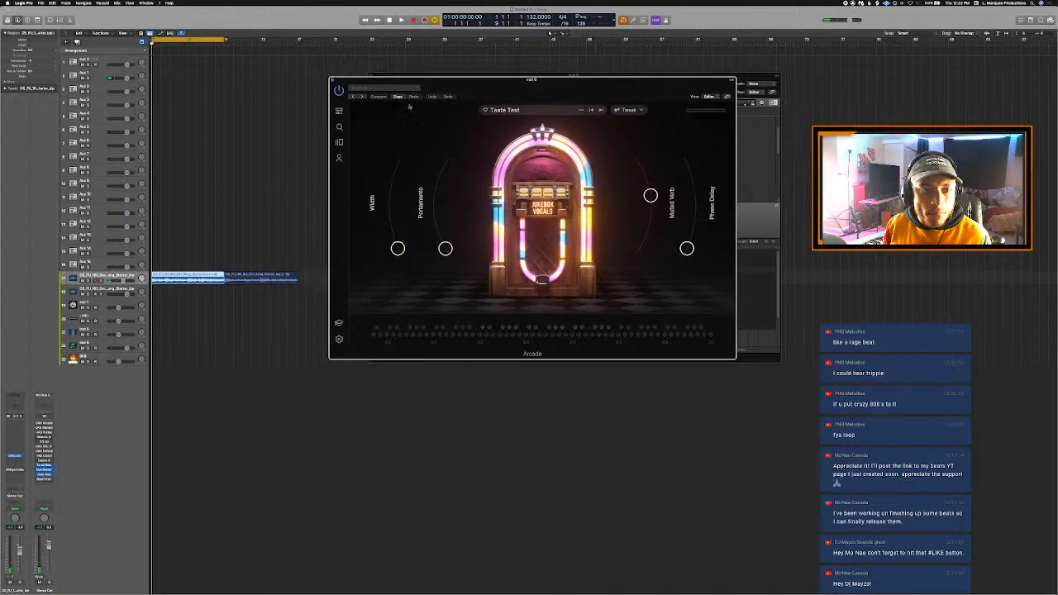
pyautogui.press('space')
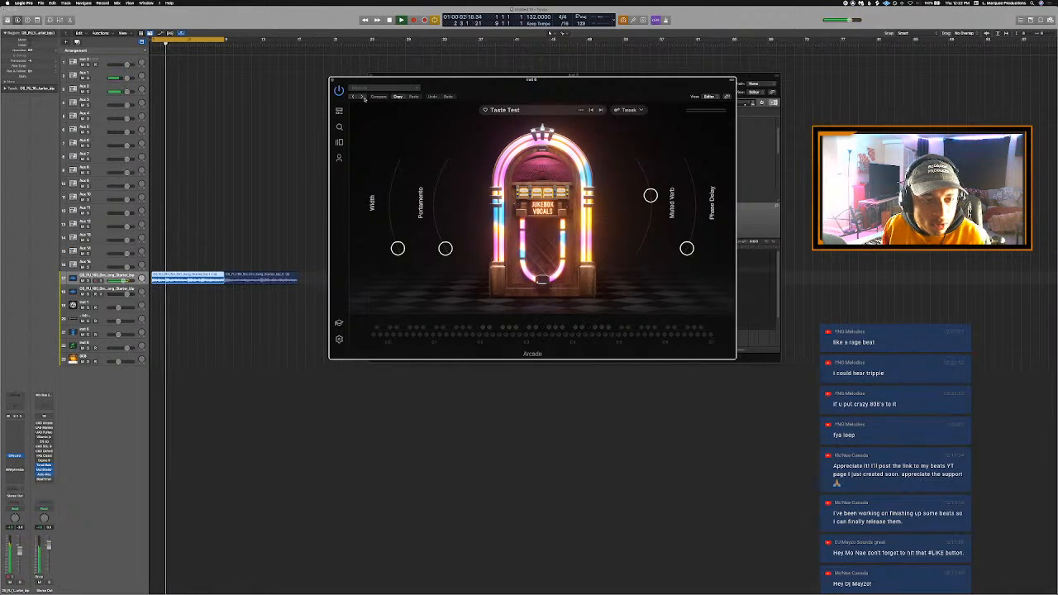
pyautogui.click(339, 111)
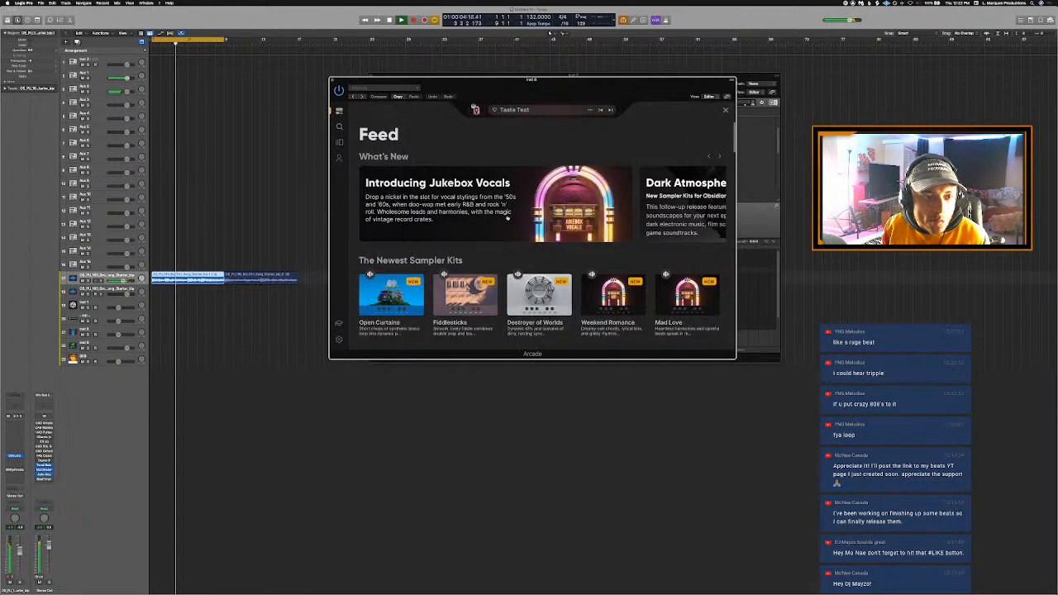
pyautogui.scroll(-4, 509, 215)
pyautogui.scroll(-10, 506, 216)
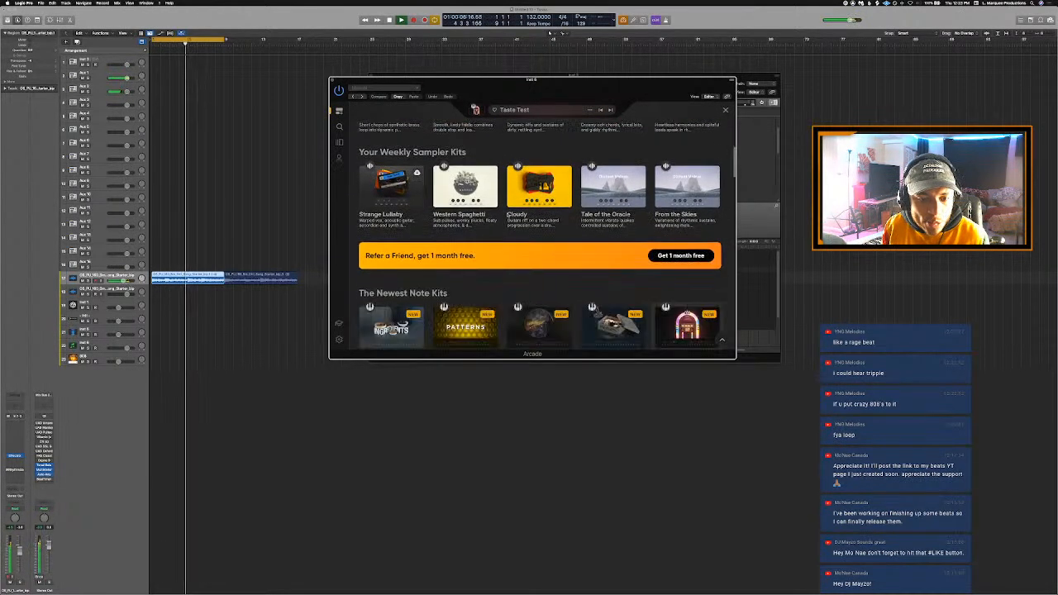
pyautogui.scroll(-8, 508, 216)
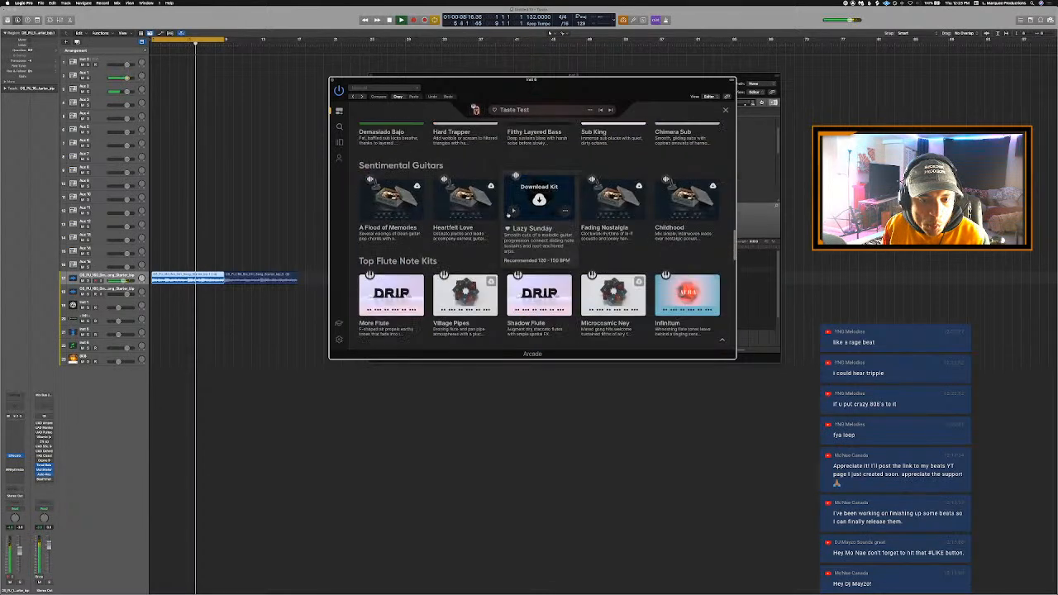
pyautogui.scroll(6, 546, 216)
pyautogui.scroll(-3, 546, 216)
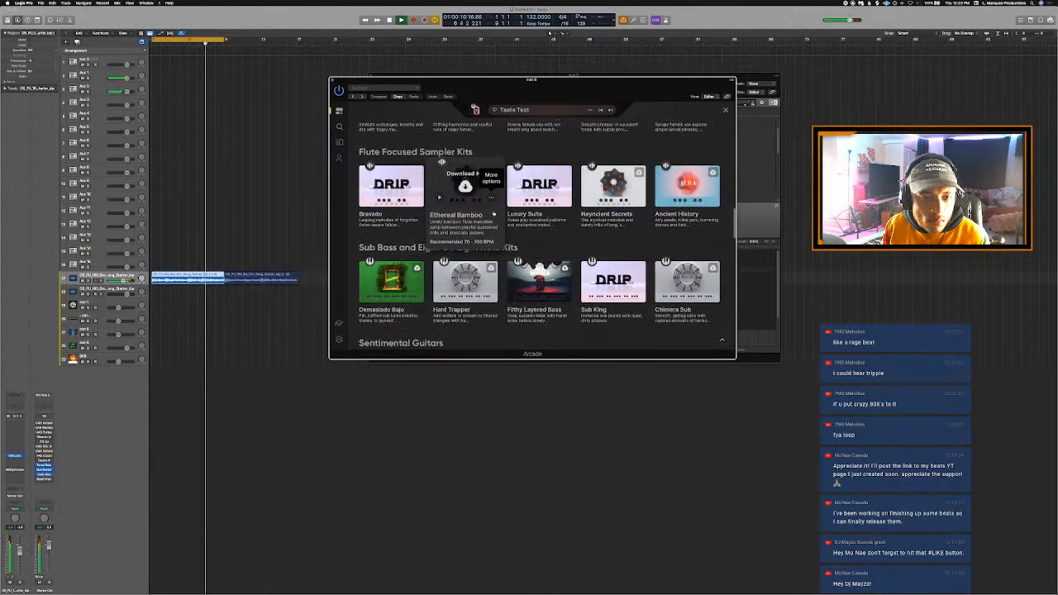
pyautogui.scroll(-6, 495, 214)
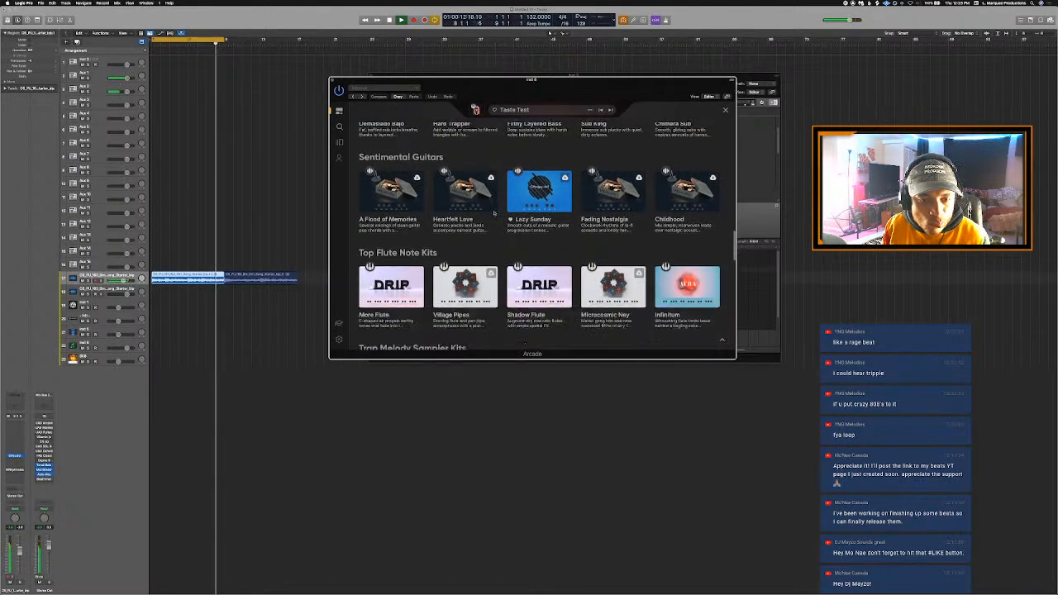
pyautogui.scroll(3, 494, 214)
pyautogui.scroll(10, 495, 214)
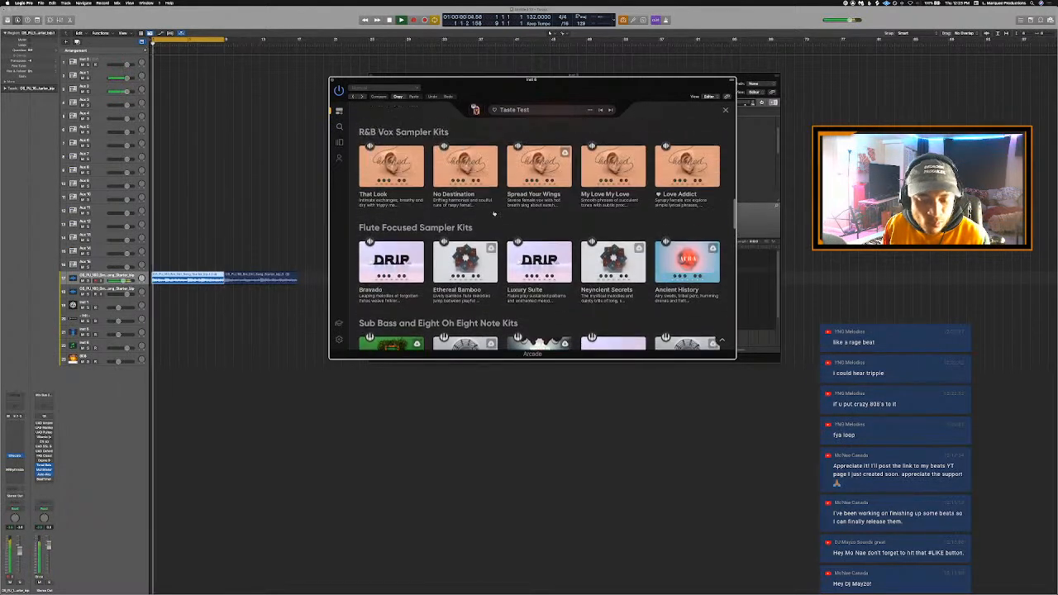
pyautogui.click(404, 201)
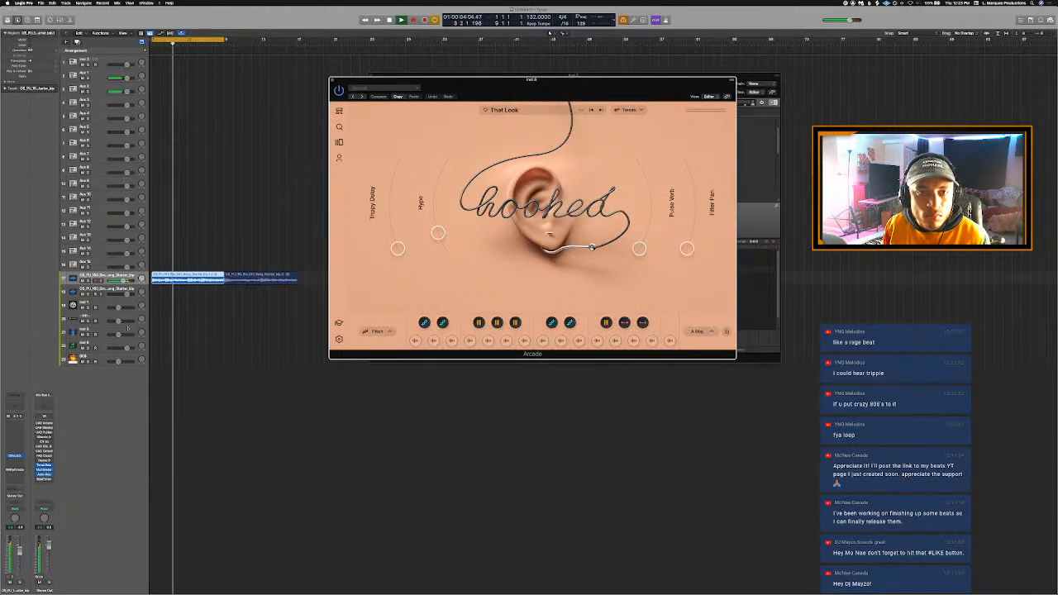
# - Recheck the starter loop's key with Auto-Key on the Stereo Out channel, stop playback and check the project's key signature
pyautogui.click(45, 475)
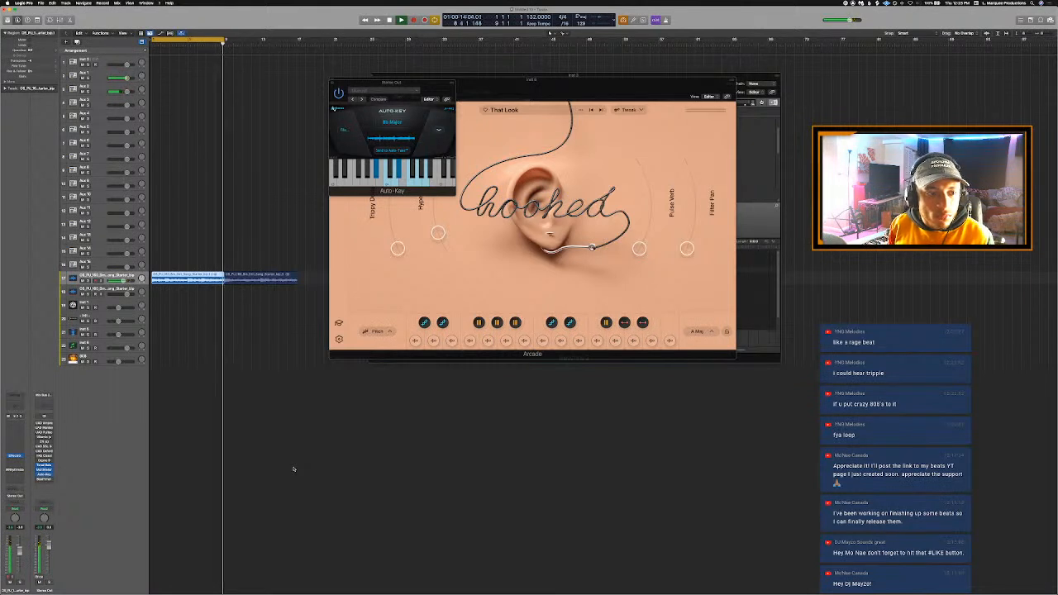
pyautogui.press('space')
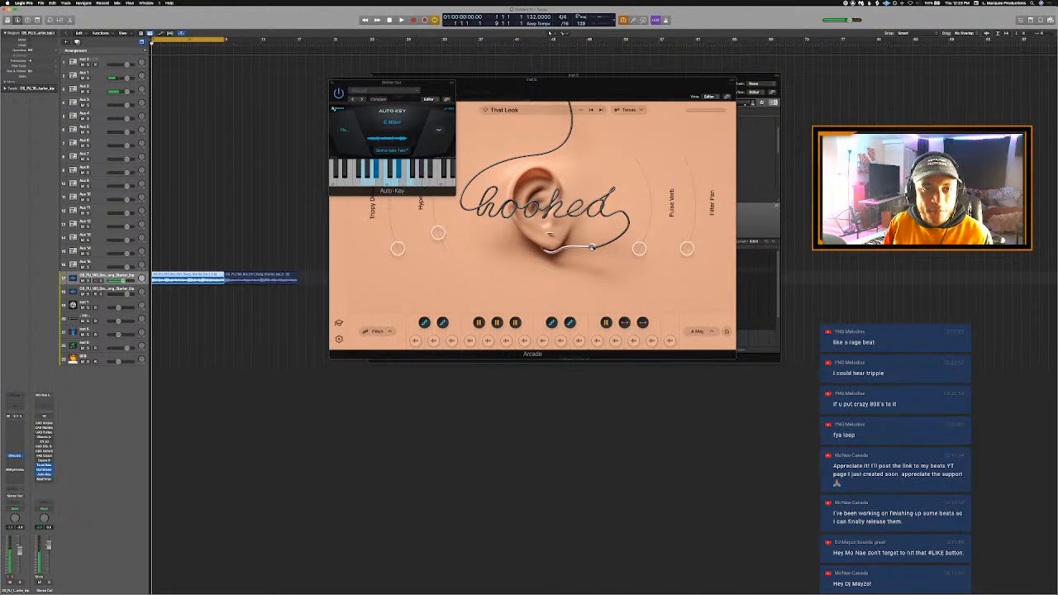
pyautogui.click(579, 19)
pyautogui.click(584, 10)
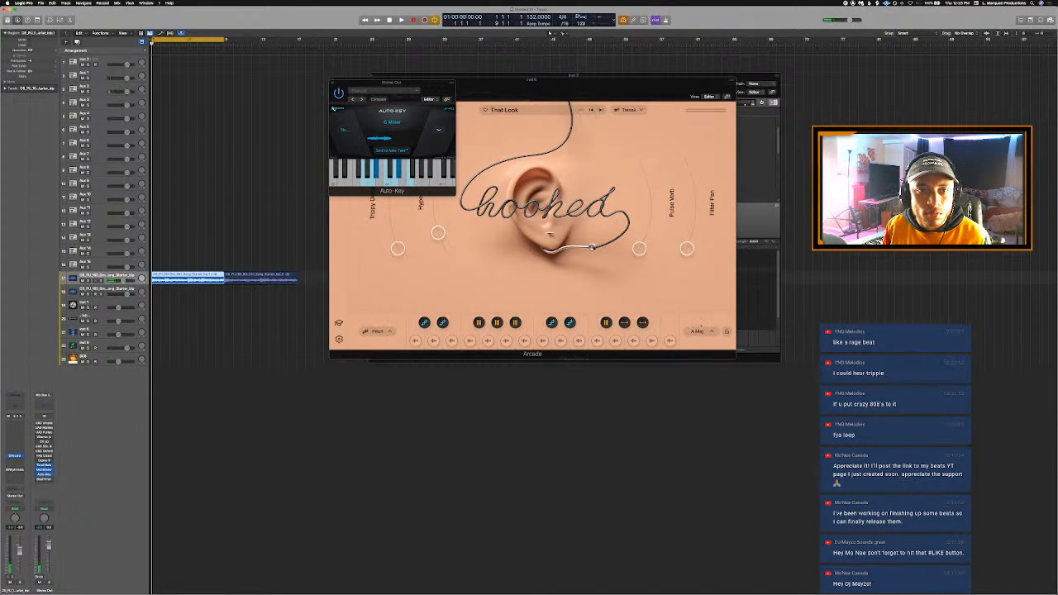
# - Set Arcade's session key to B♭ Maj for the That Look kit and select the Arcade track for playing over the loop
pyautogui.click(698, 332)
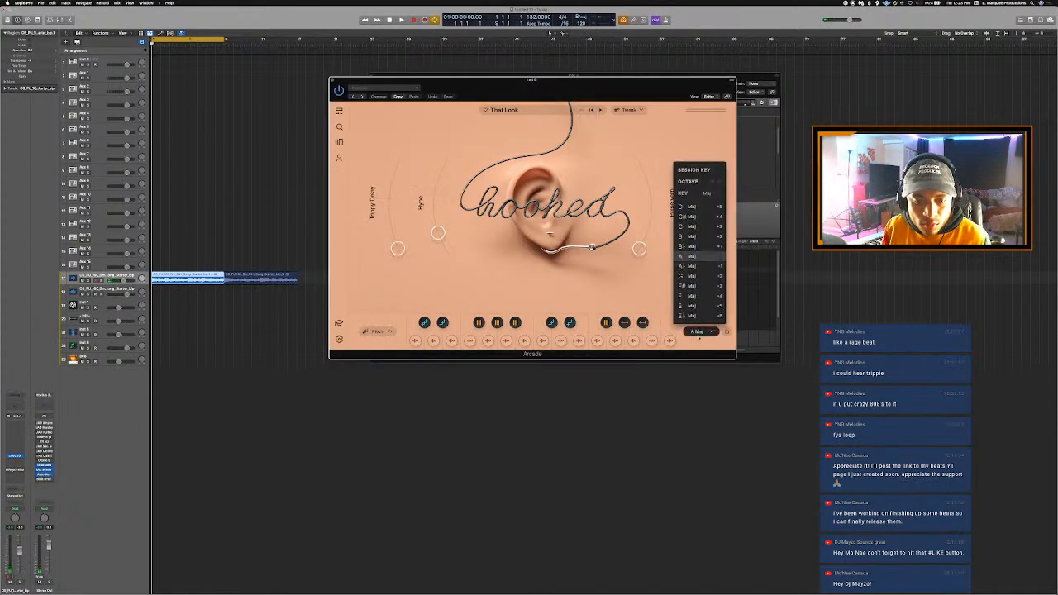
pyautogui.click(691, 247)
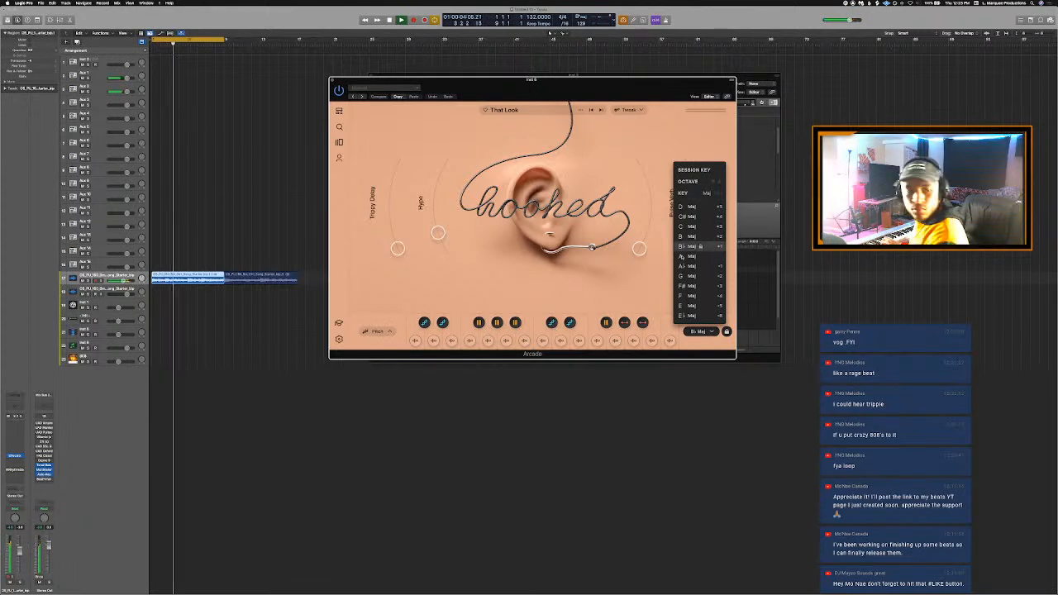
pyautogui.click(100, 346)
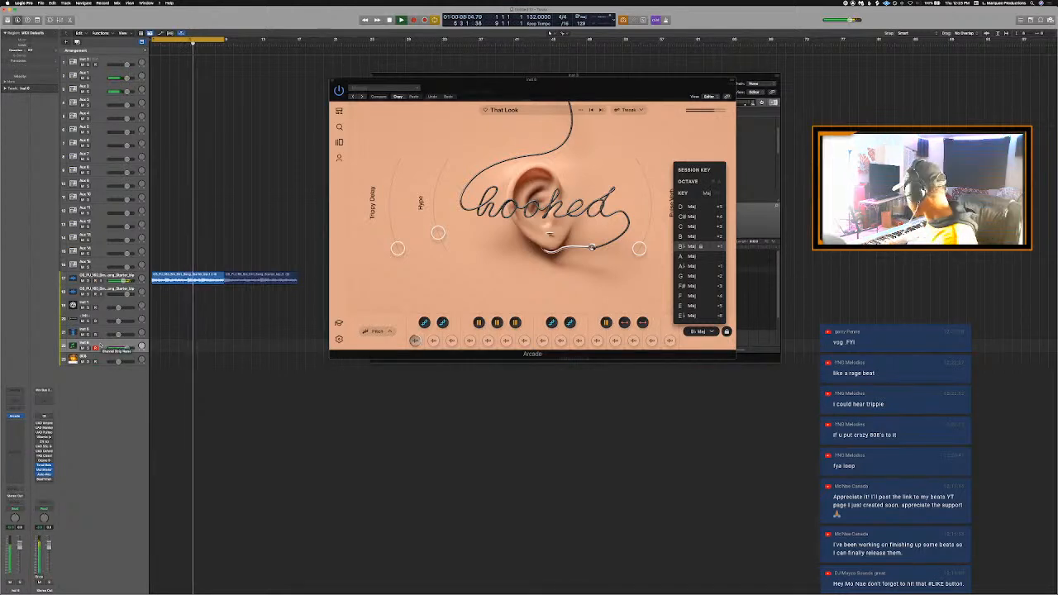
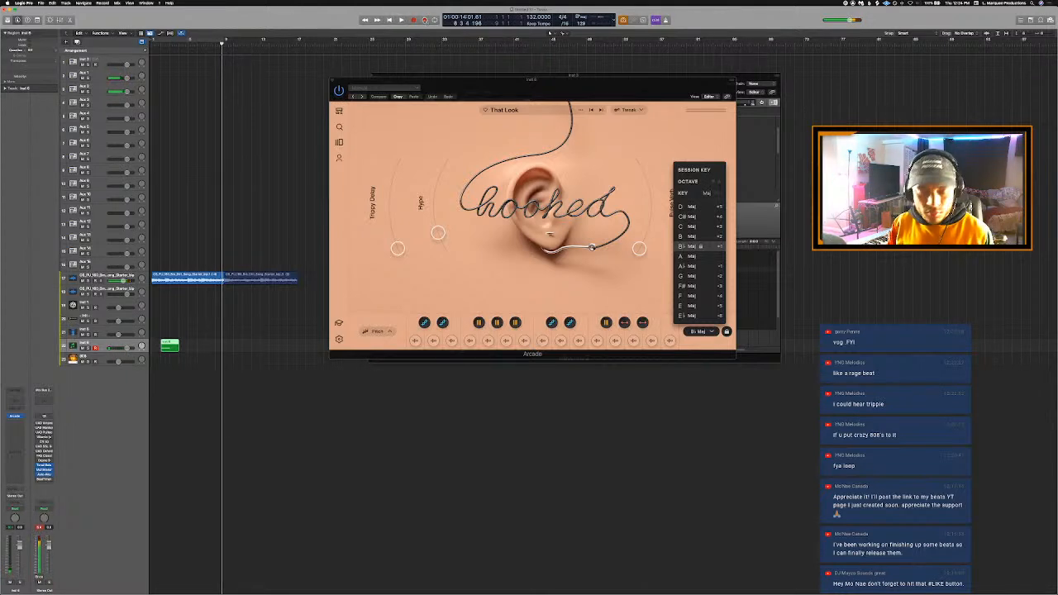
# - Capture the just-played Arcade performance as a second MIDI region, play it back and open it in the Piano Roll
pyautogui.click(425, 21)
pyautogui.press('space')
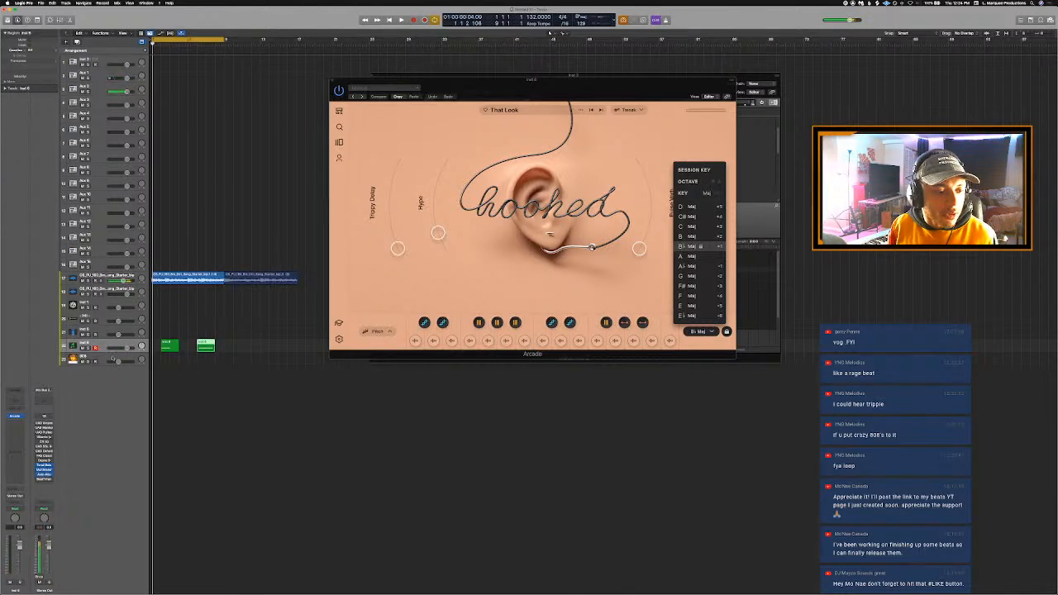
pyautogui.press('space')
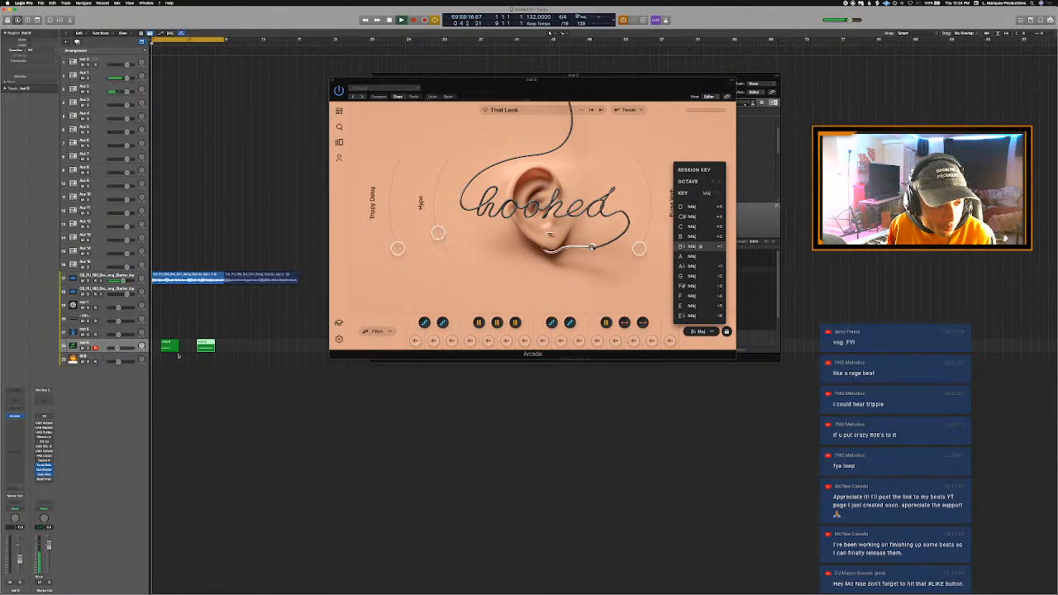
pyautogui.doubleClick(205, 345)
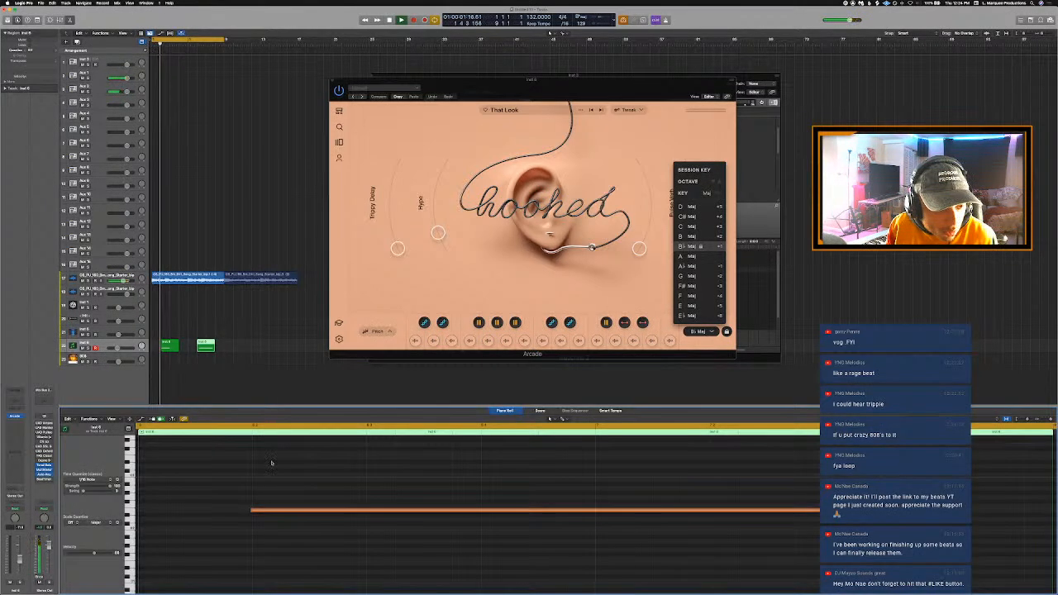
pyautogui.press('super+Left')
pyautogui.press('super+Left')
pyautogui.press('super+Left')
pyautogui.press('super+Left')
pyautogui.press('super+Left')
pyautogui.press('super+Left')
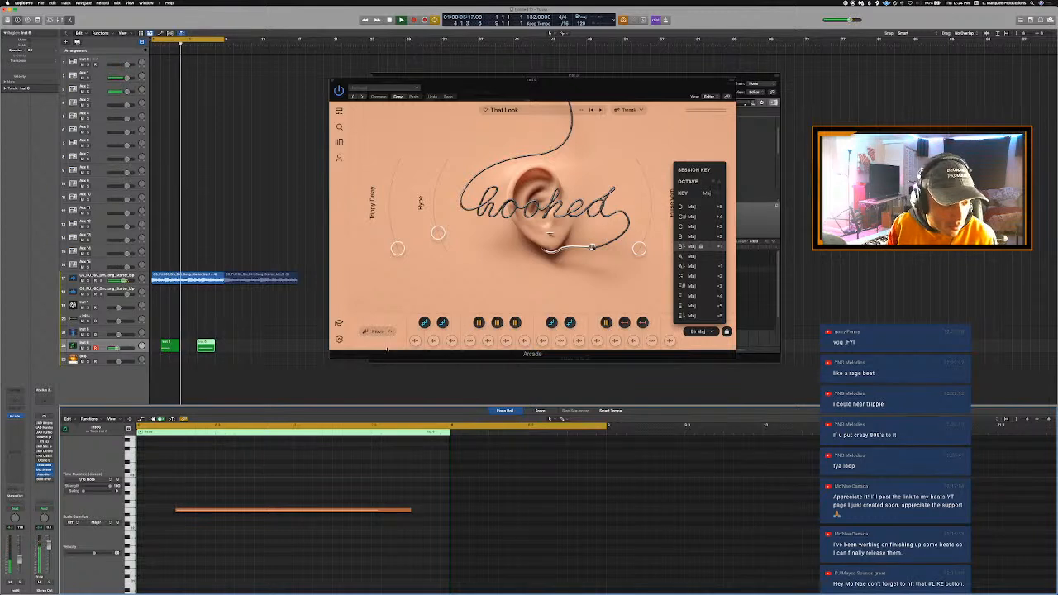
pyautogui.press('super+Left')
pyautogui.press('super+Left')
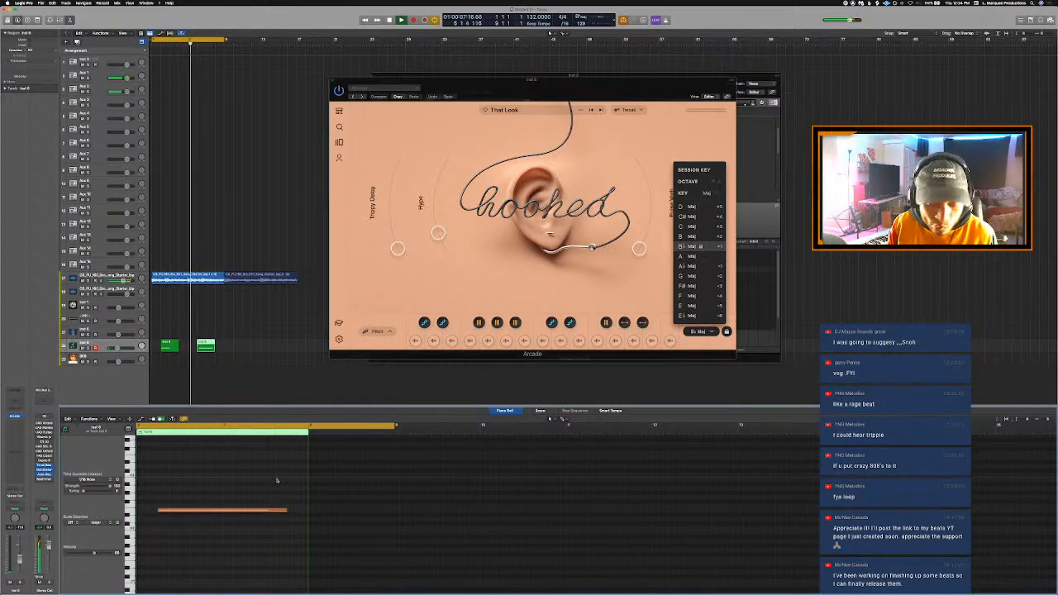
pyautogui.hscroll(-10, 277, 481)
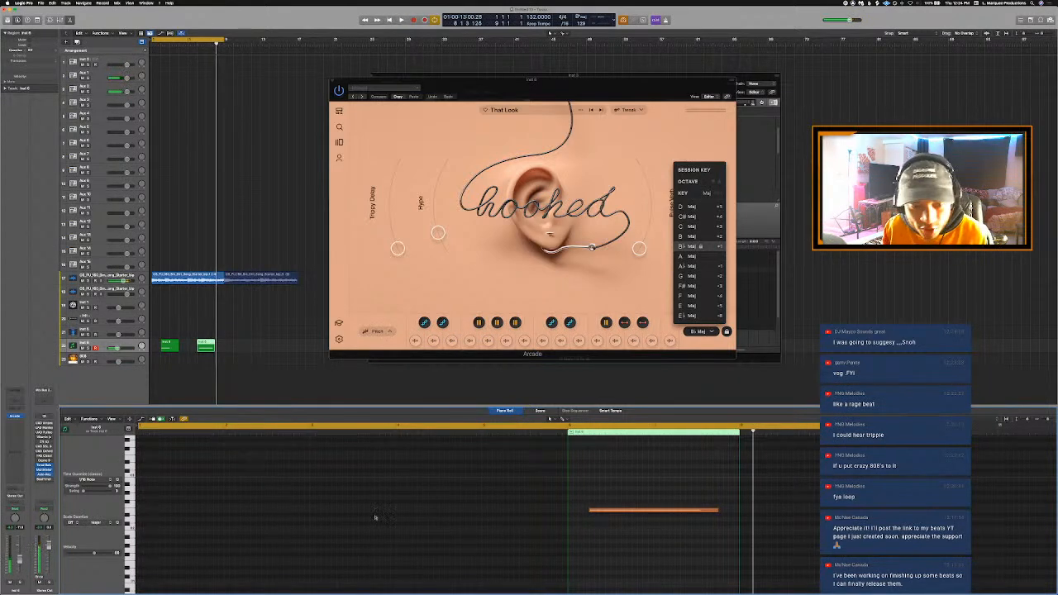
# - Join the two MIDI regions on the Arcade instrument track into one region
pyautogui.scroll(-3, 374, 518)
pyautogui.rightClick(229, 395)
pyautogui.click(224, 381)
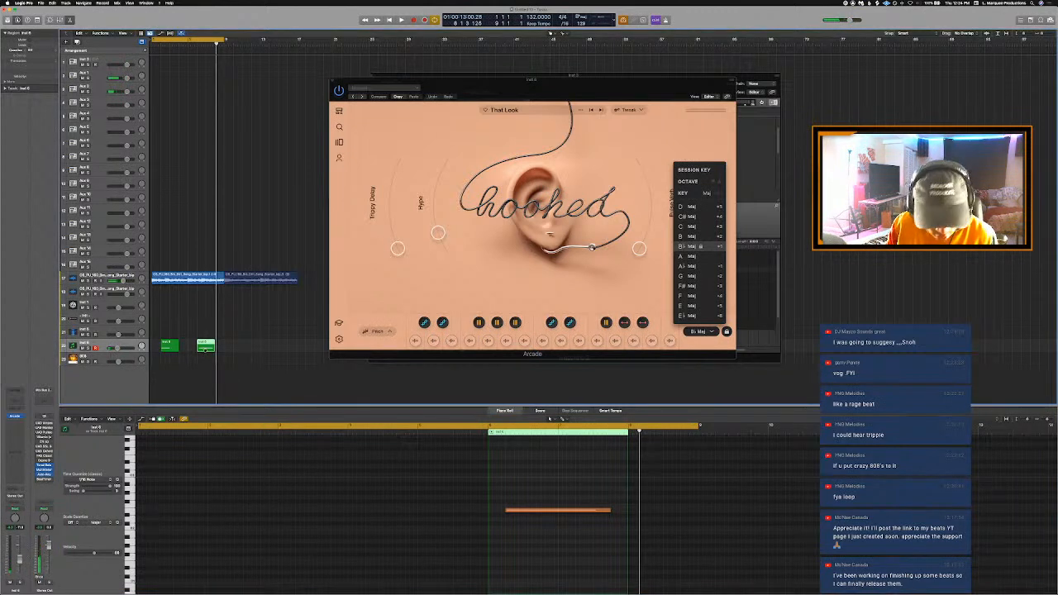
pyautogui.keyDown('shift'); pyautogui.click(173, 348); pyautogui.keyUp('shift')
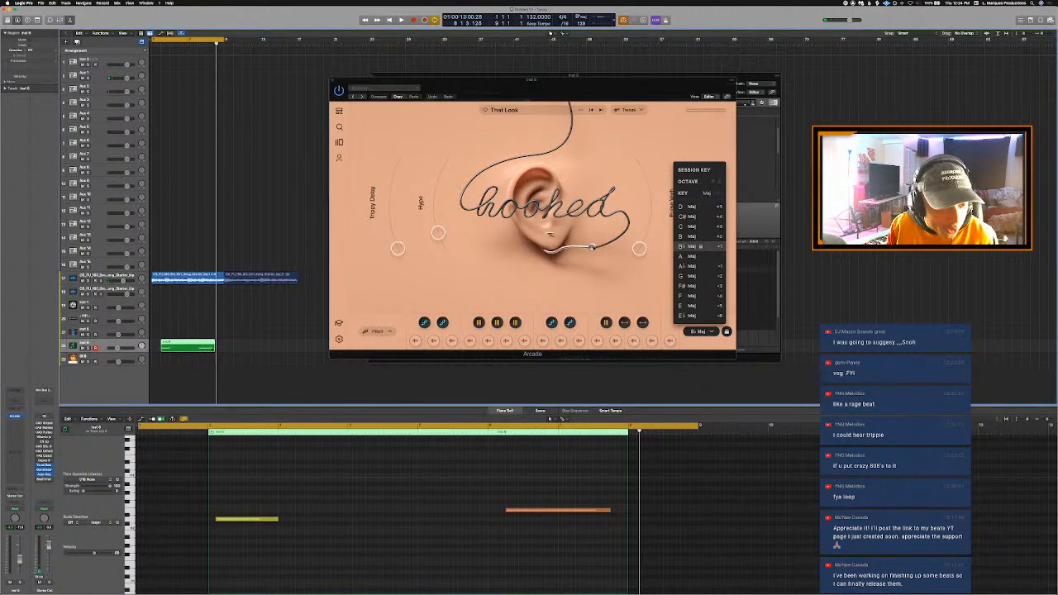
# - Raise the velocity of both notes in the joined region to the maximum while the loop plays
pyautogui.press('space')
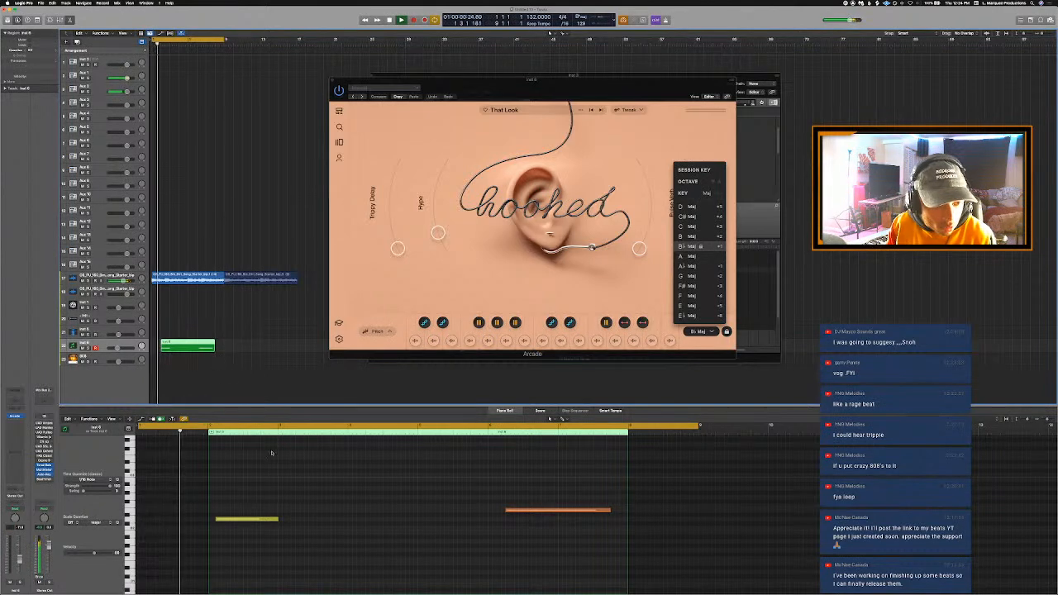
pyautogui.click(251, 489)
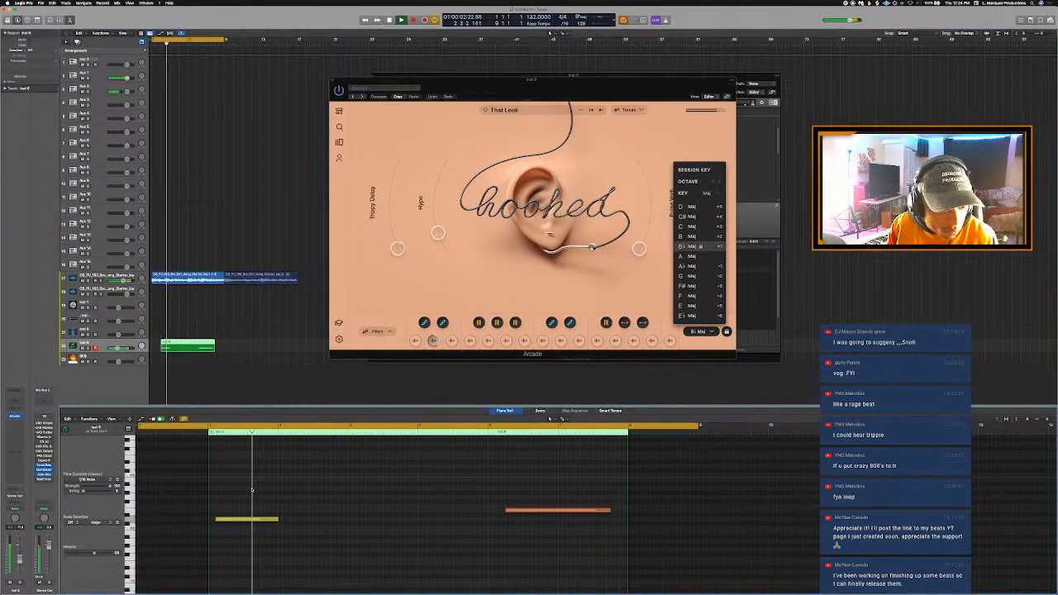
pyautogui.press('super+a')
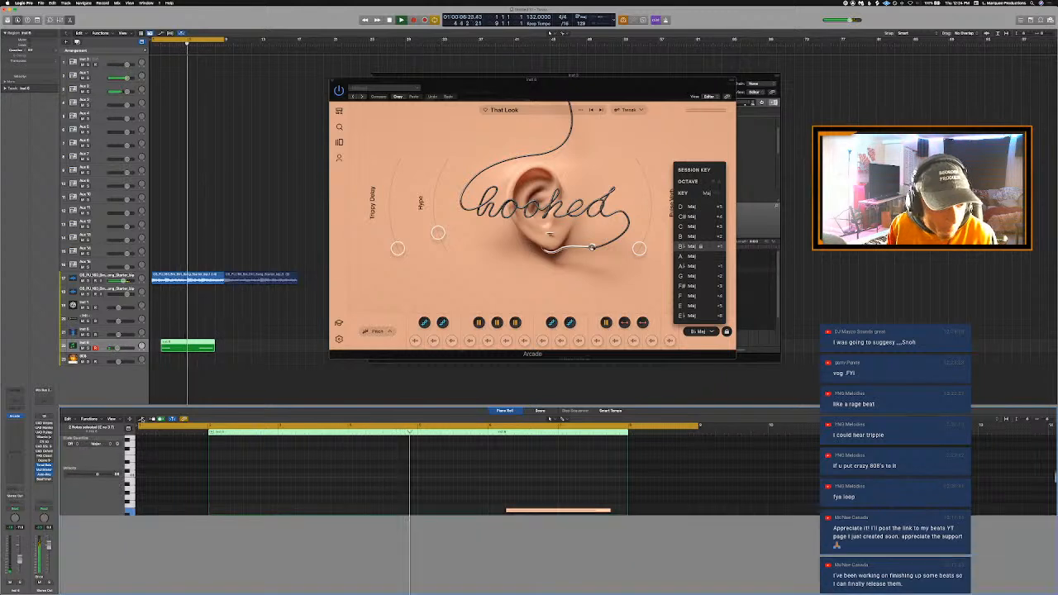
pyautogui.click(142, 420)
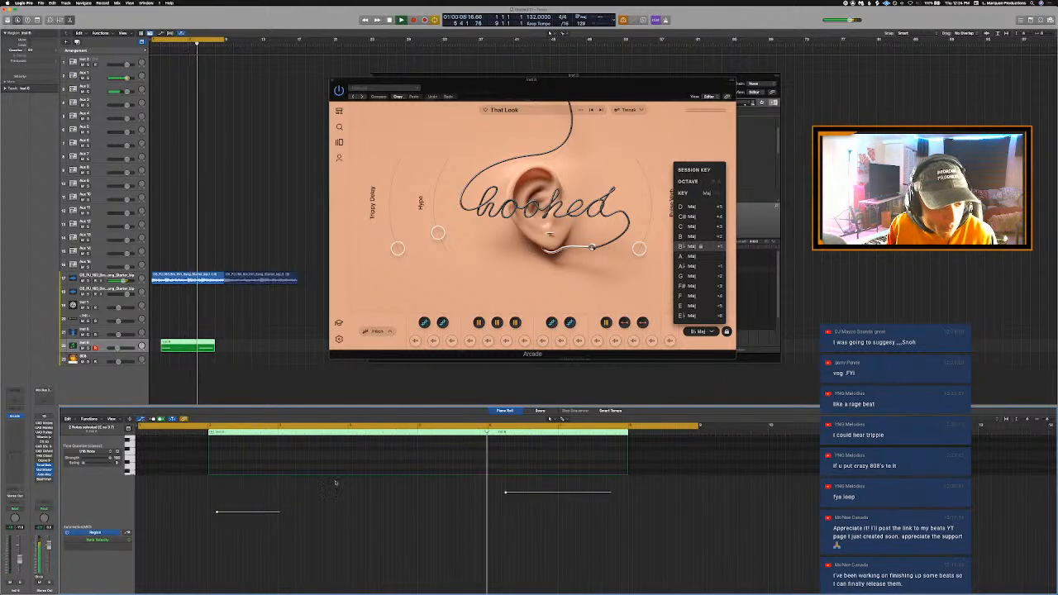
pyautogui.moveTo(216, 512); pyautogui.dragTo(218, 474)
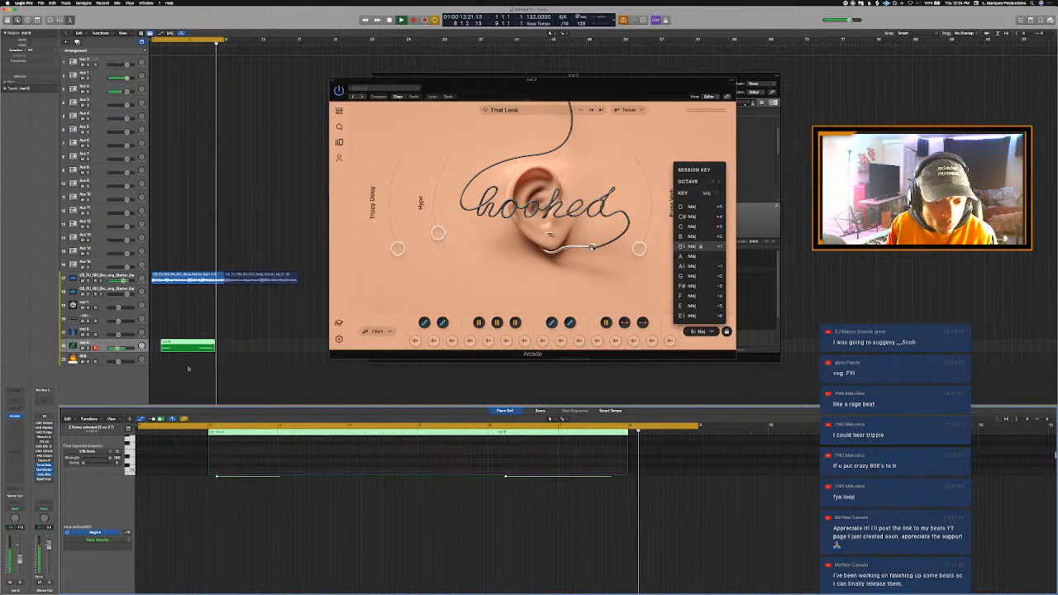
# - Extend the joined region's start back to bar 1 and bounce it in place to a new track named Arcade
pyautogui.click(189, 369)
pyautogui.moveTo(163, 351); pyautogui.dragTo(152, 351)
pyautogui.rightClick(190, 346)
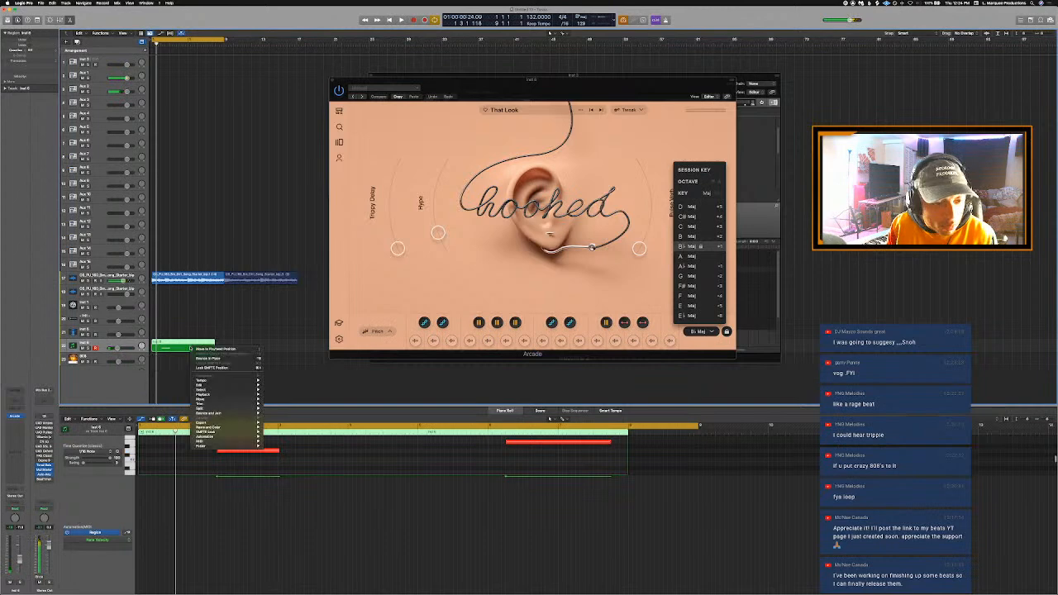
pyautogui.click(202, 358)
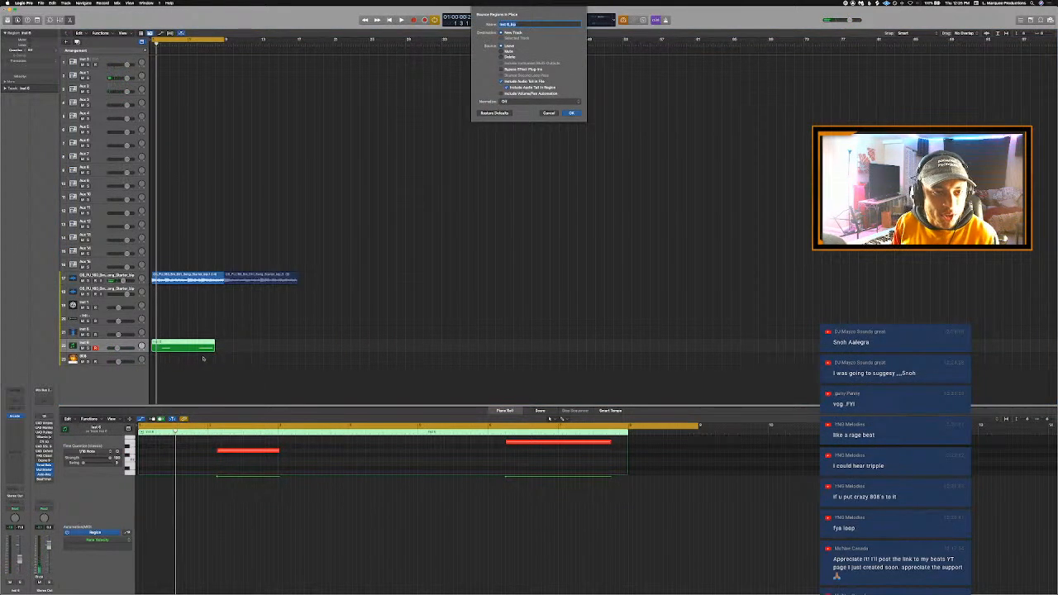
pyautogui.click(571, 112)
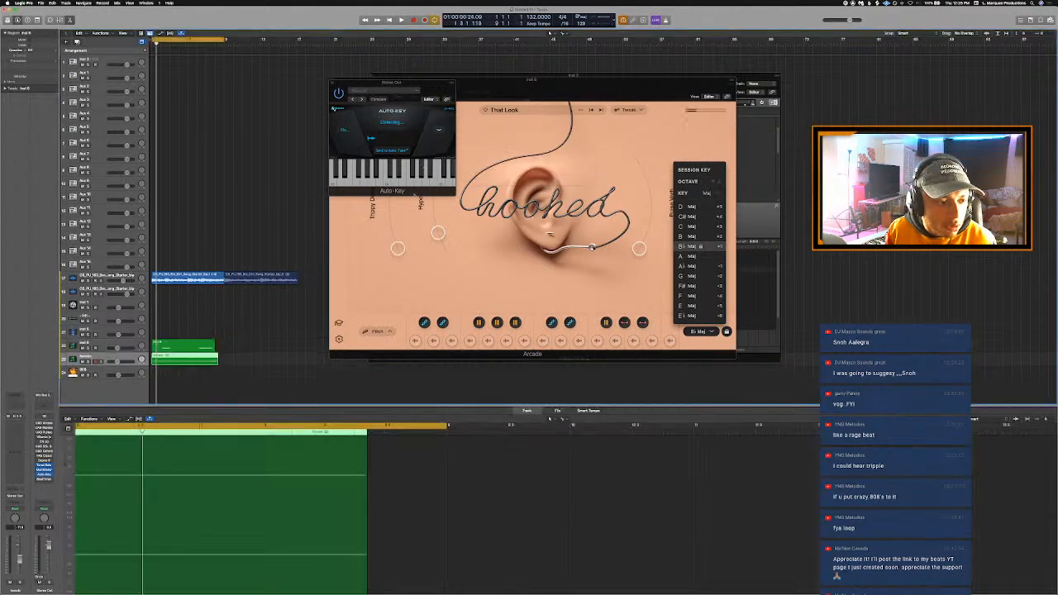
# - Close the Auto-Key and Arcade windows during playback and set the project's key signature to C minor
pyautogui.press('space')
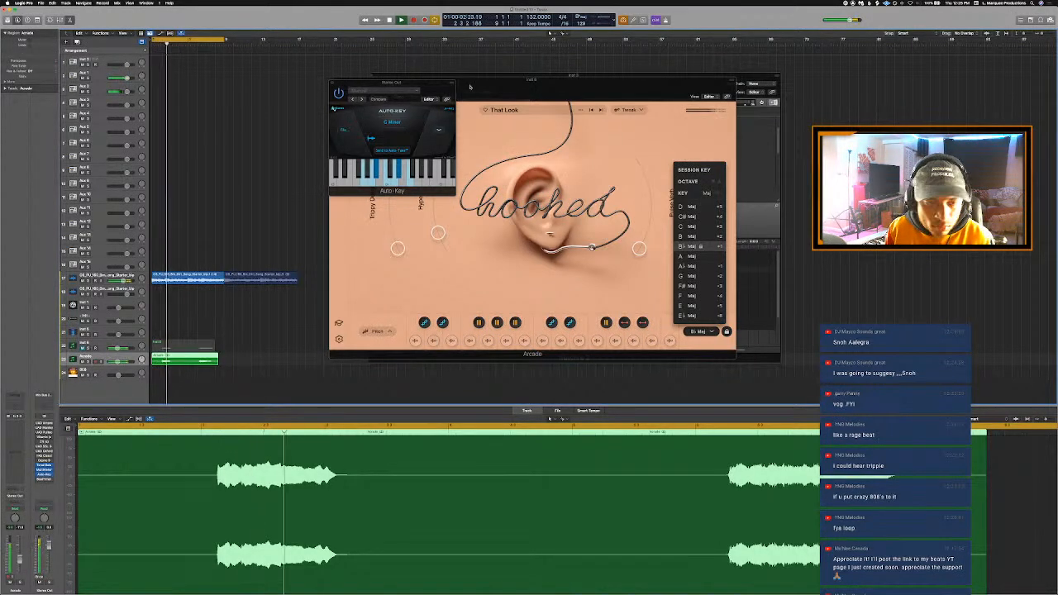
pyautogui.click(330, 82)
pyautogui.click(331, 80)
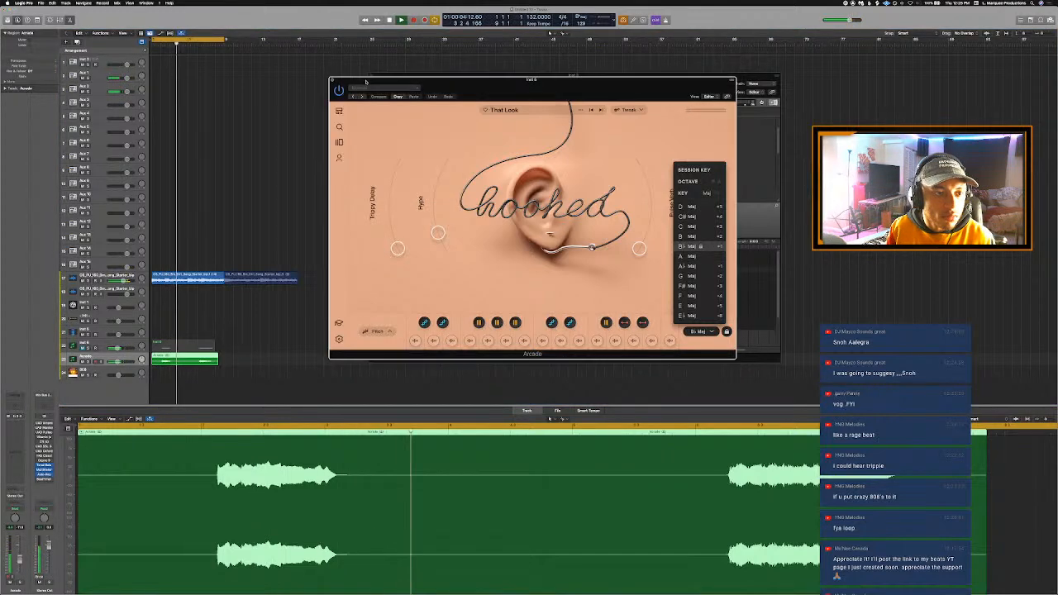
pyautogui.click(369, 77)
pyautogui.press('space')
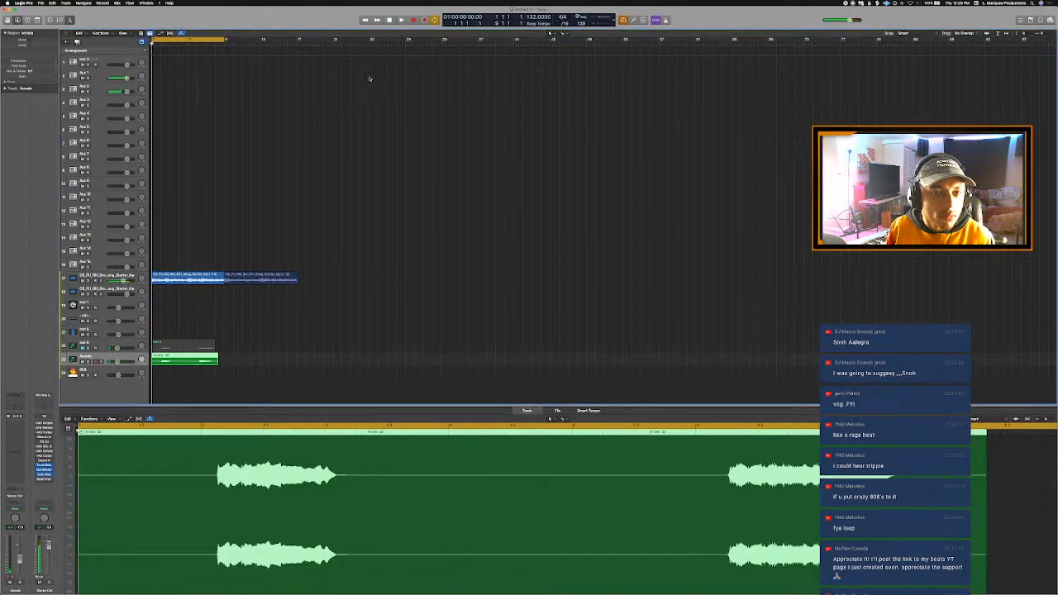
pyautogui.click(583, 19)
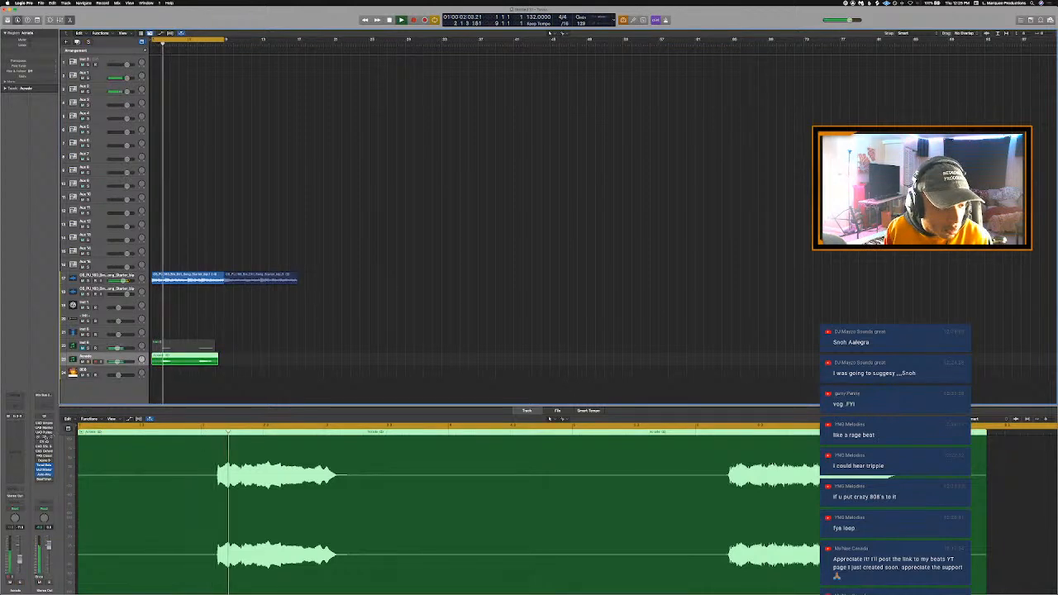
# - Insert the stereo Soundtoys Little AlterBoy on the bounced Arcade track and lower its formant
pyautogui.click(14, 443)
pyautogui.moveTo(47, 568)
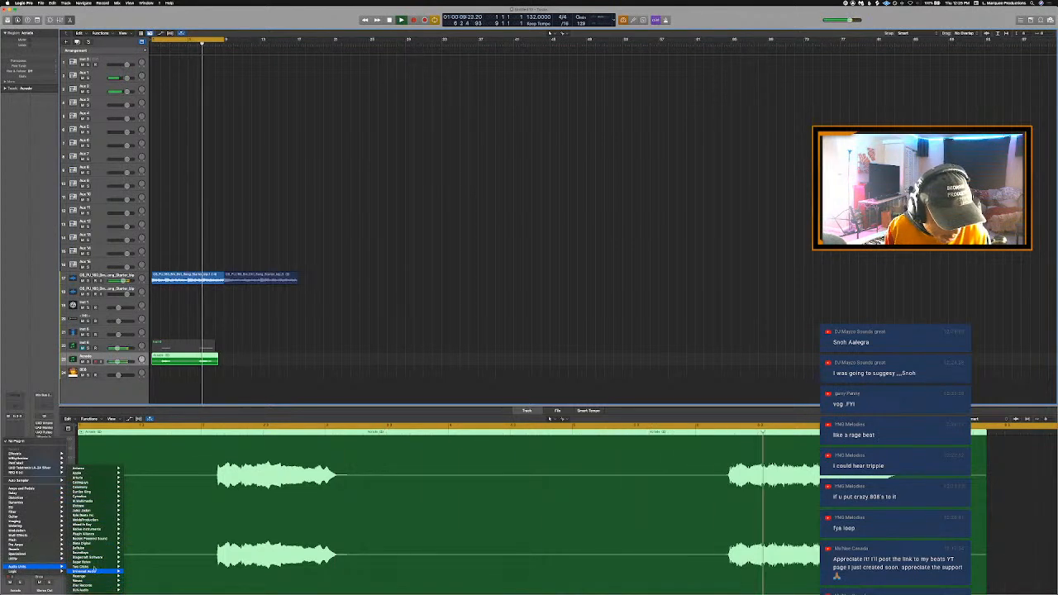
pyautogui.moveTo(93, 569)
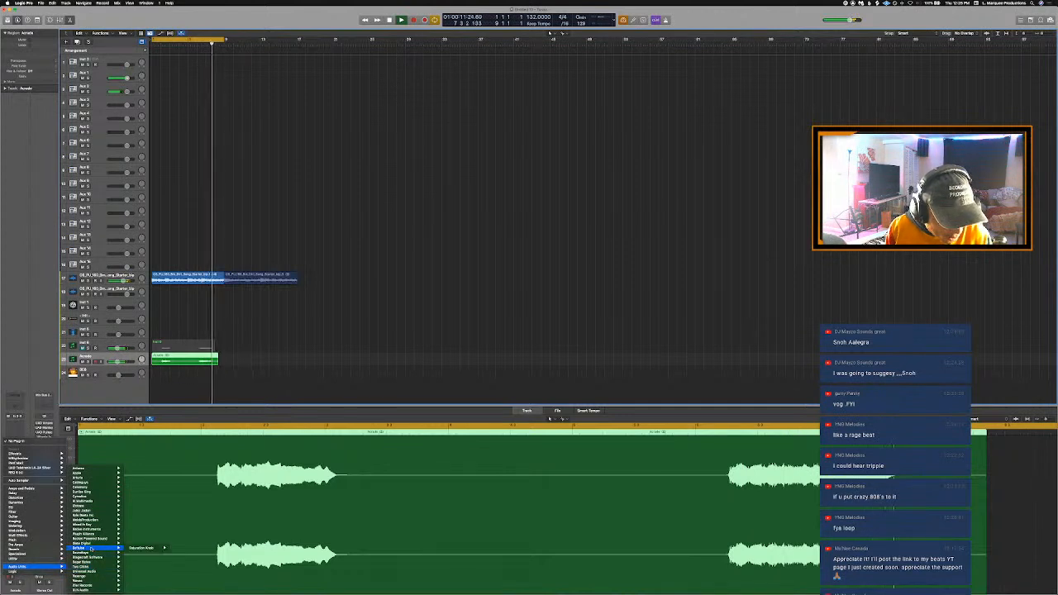
pyautogui.moveTo(97, 506)
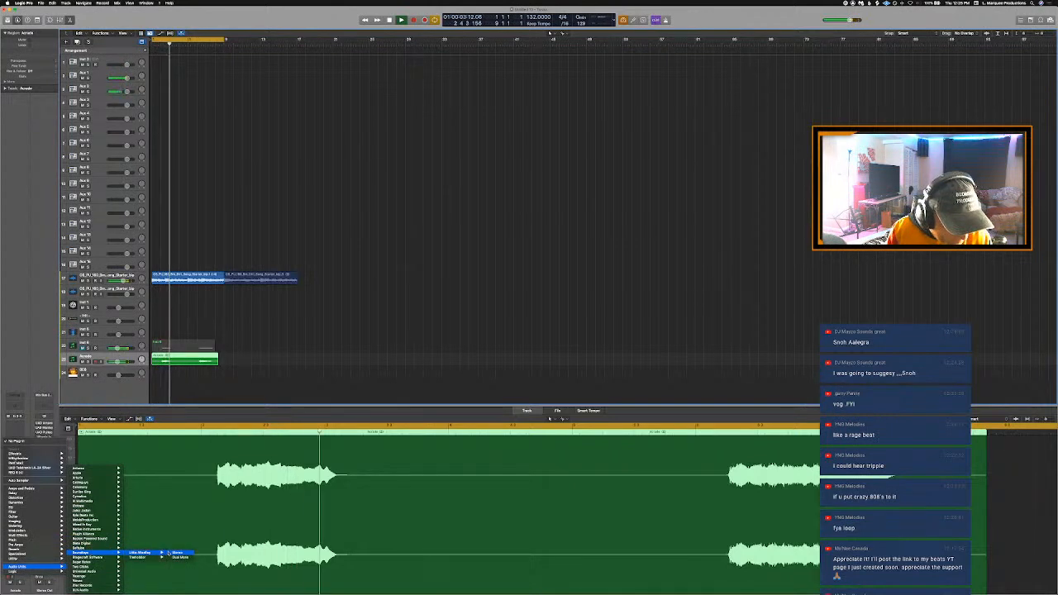
pyautogui.click(173, 553)
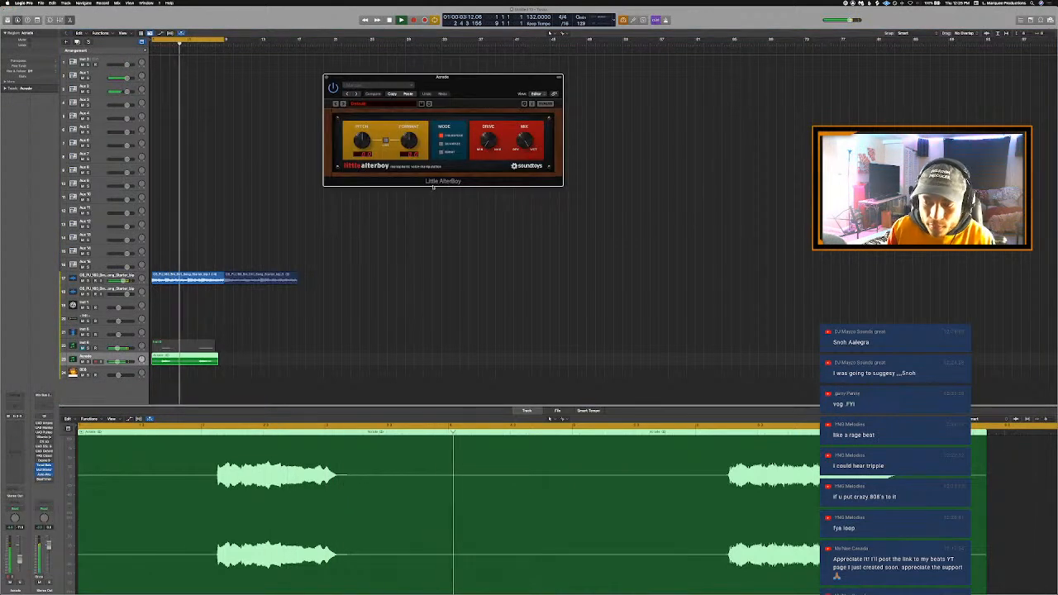
pyautogui.moveTo(410, 141); pyautogui.dragTo(412, 150)
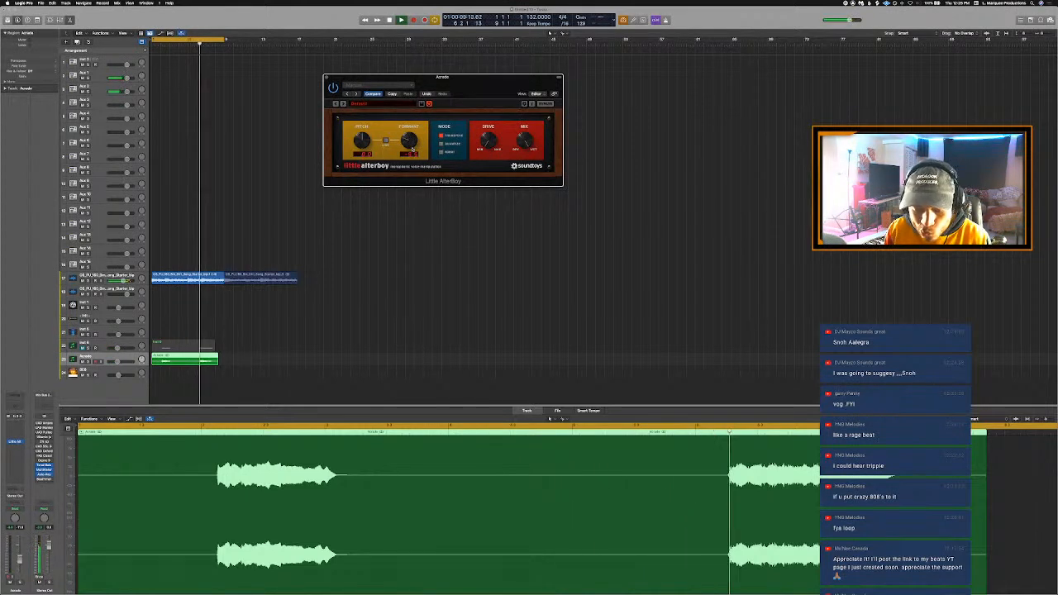
# - Solo the bounced Arcade track together with the starter loop track
pyautogui.press('s')
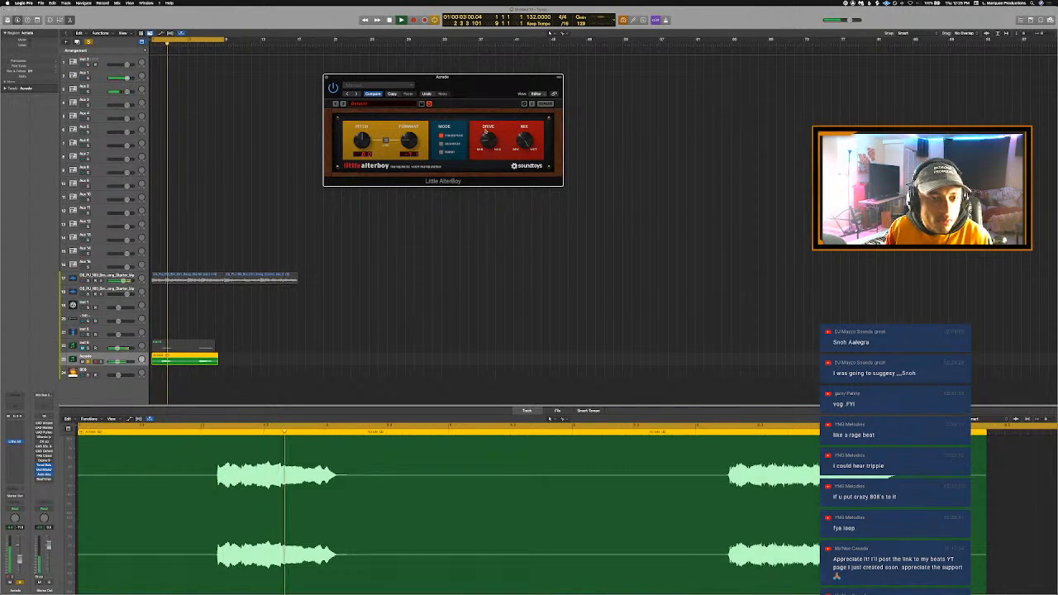
pyautogui.click(84, 281)
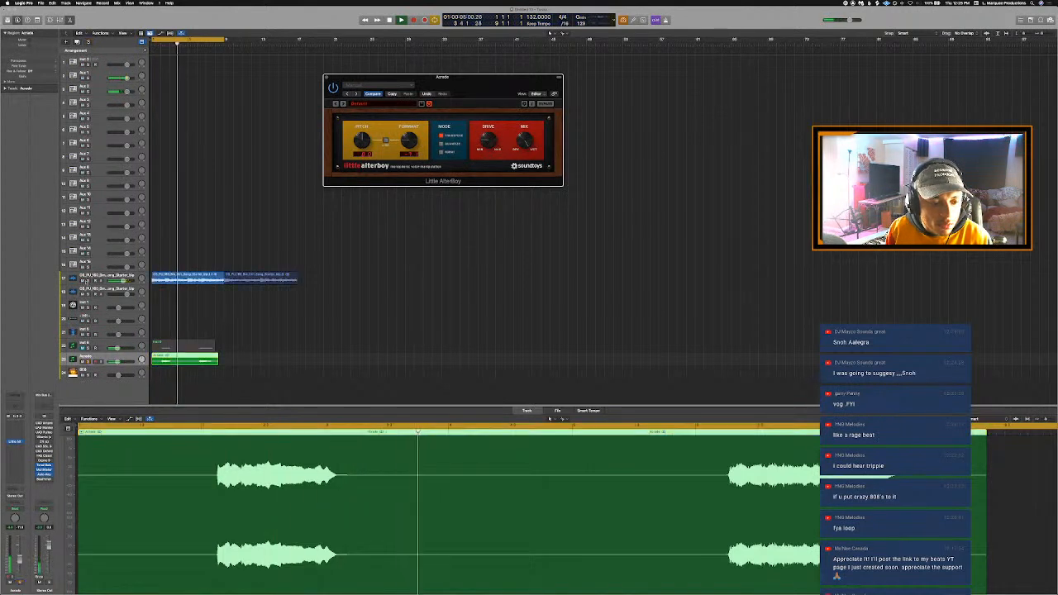
pyautogui.click(88, 281)
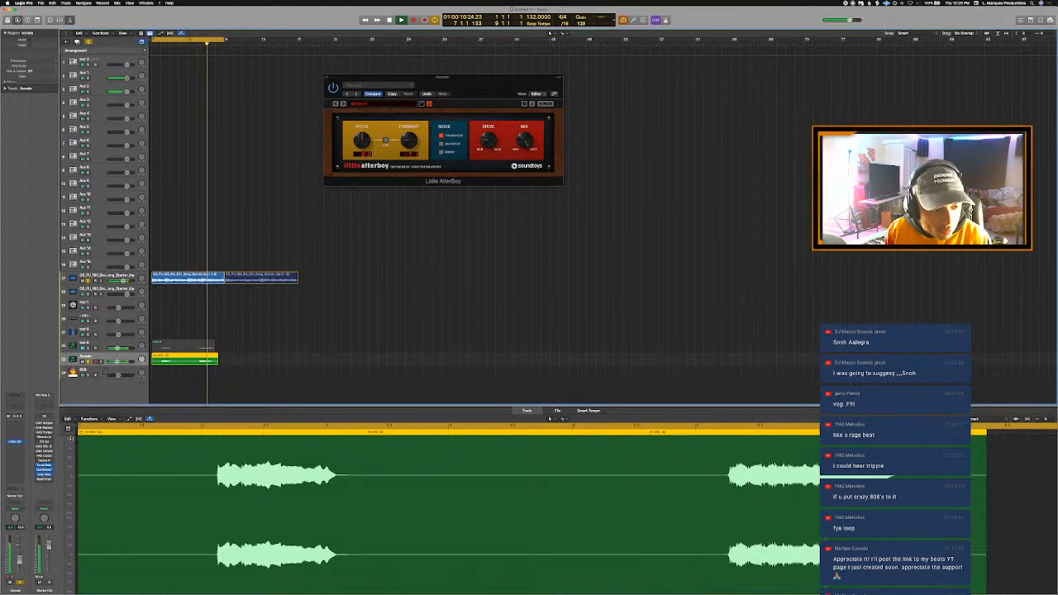
# - Insert a stereo REQ 6 equalizer after Little AlterBoy, roll off the vocal's lows and highs, and resume playback
pyautogui.click(15, 449)
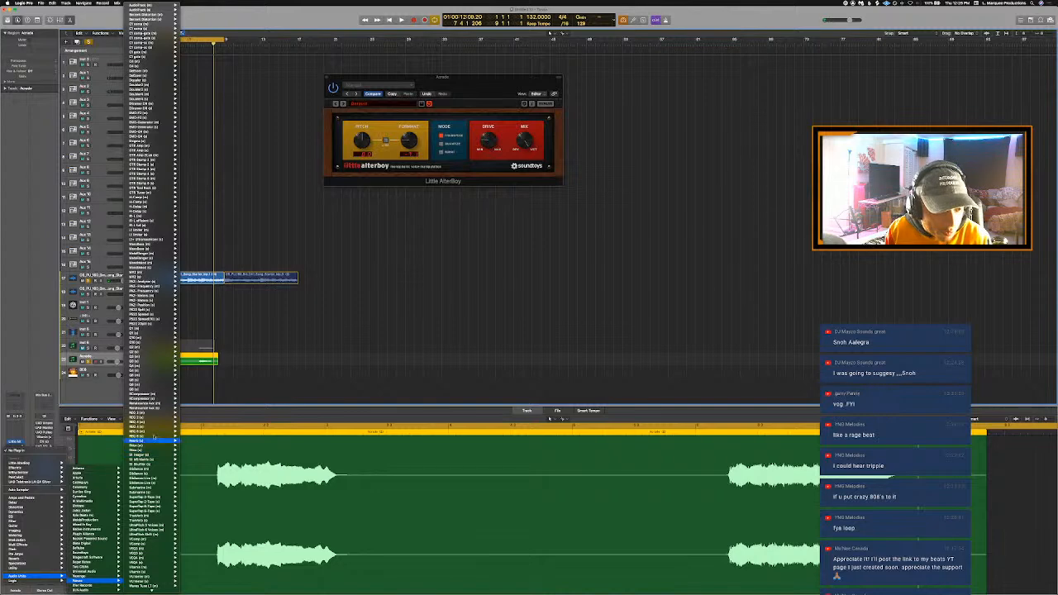
pyautogui.click(153, 436)
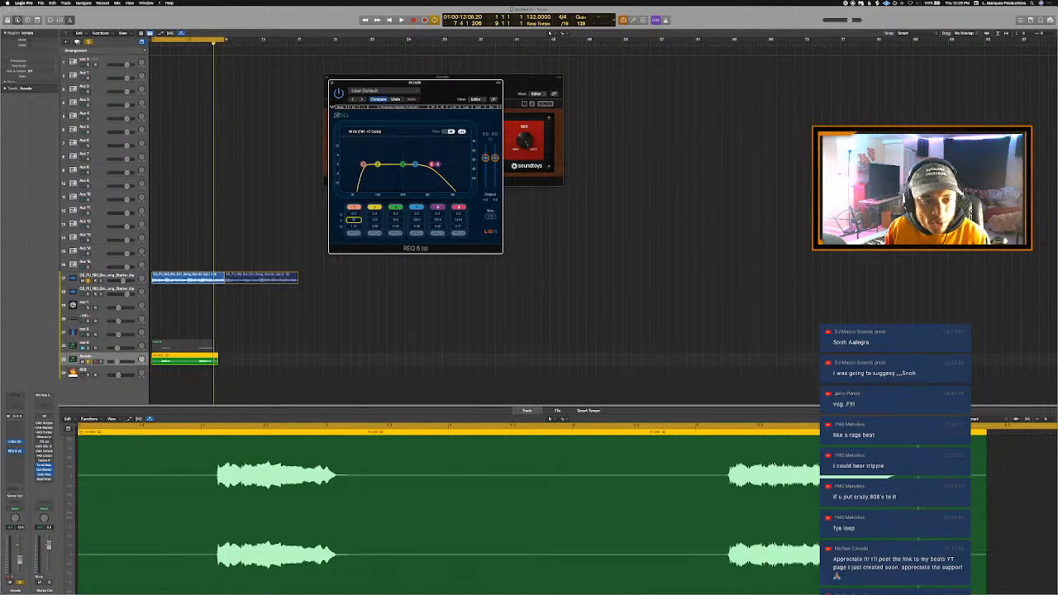
pyautogui.press('space')
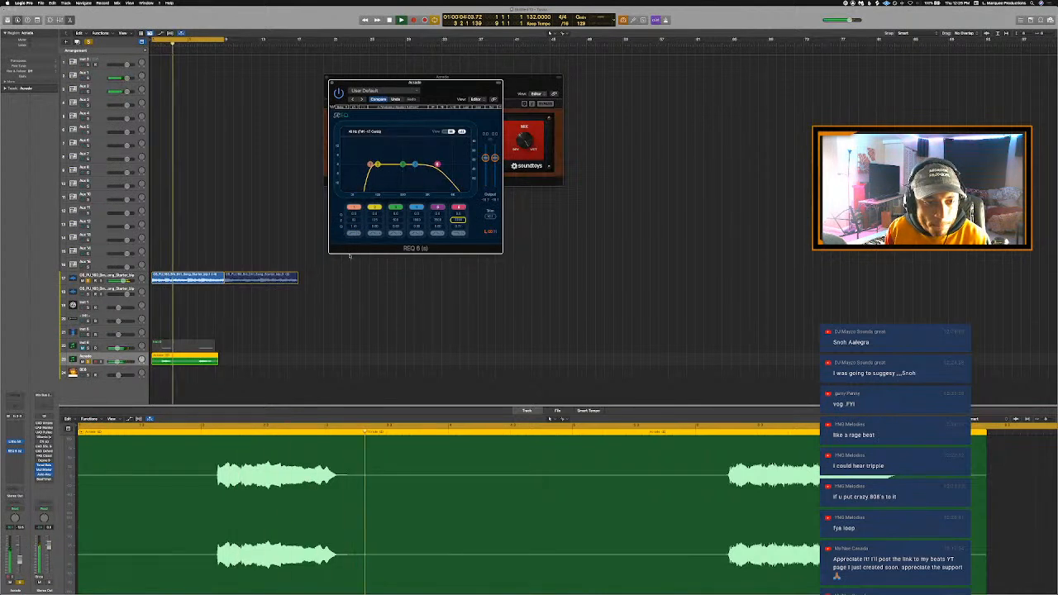
pyautogui.click(12, 480)
pyautogui.moveTo(14, 496)
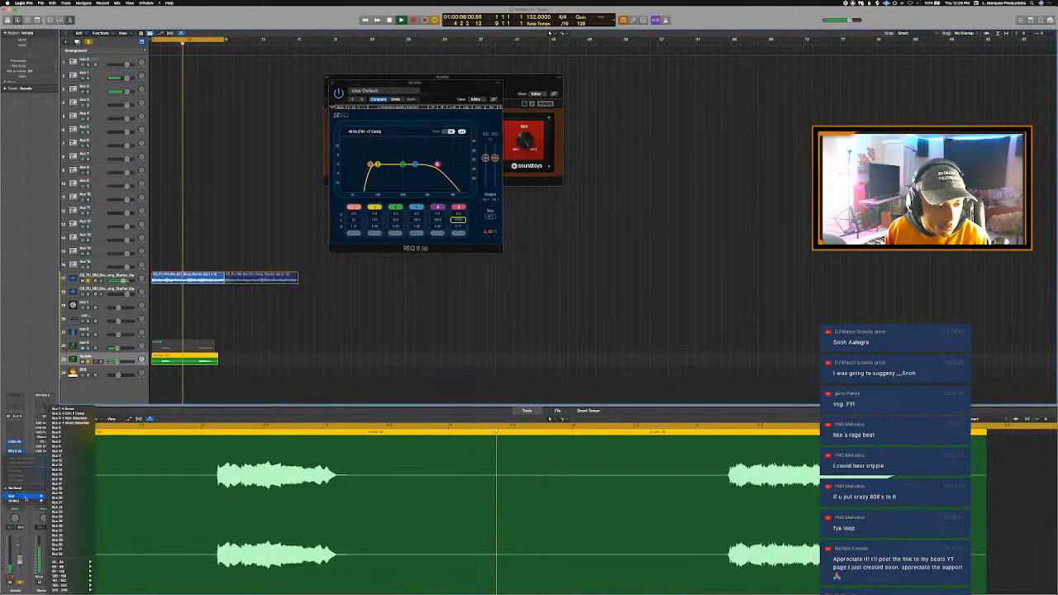
pyautogui.click(87, 443)
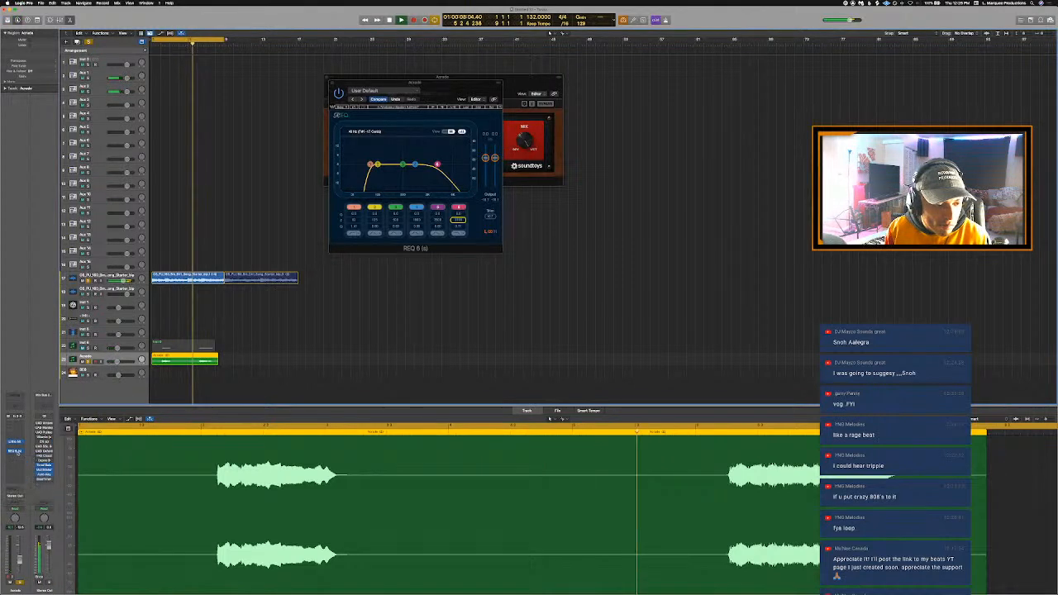
# - Try the After Image plug-in after REQ 6 on the bounced Arcade track and remove it again
pyautogui.click(17, 457)
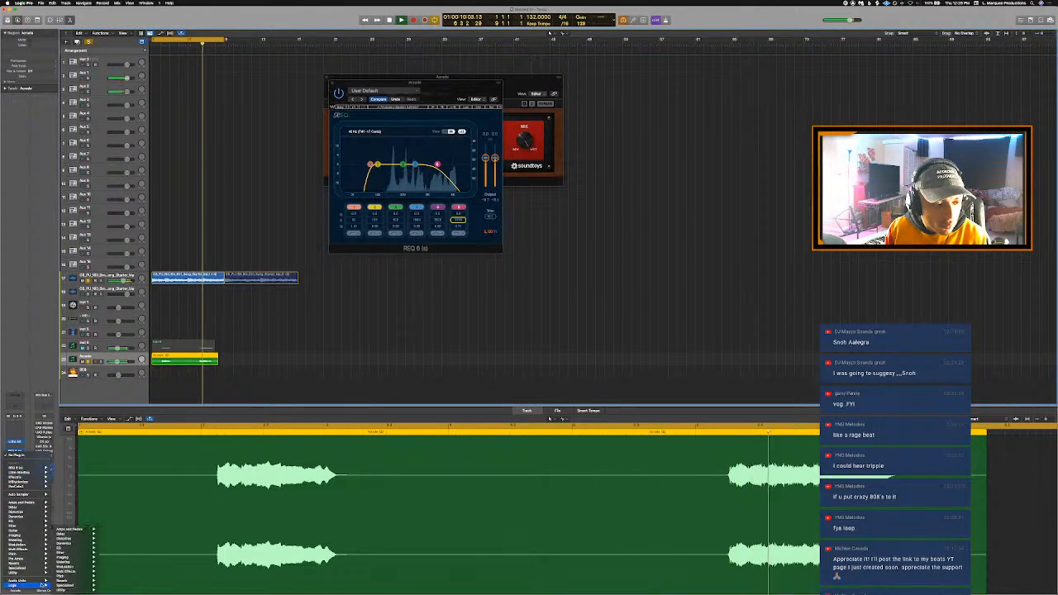
pyautogui.moveTo(18, 581)
pyautogui.moveTo(82, 525)
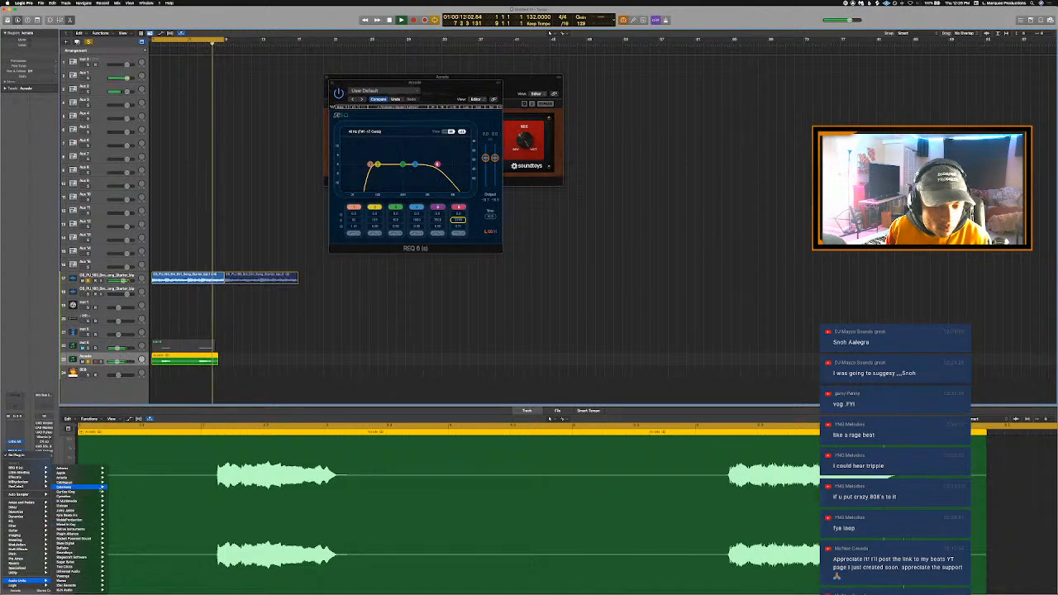
pyautogui.moveTo(78, 493)
pyautogui.click(152, 494)
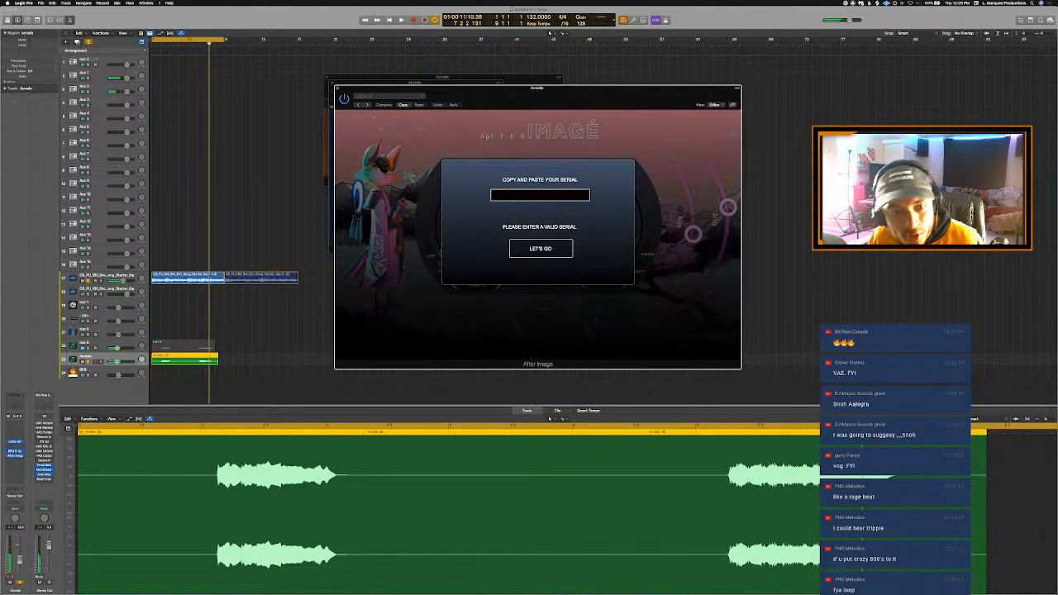
pyautogui.click(336, 88)
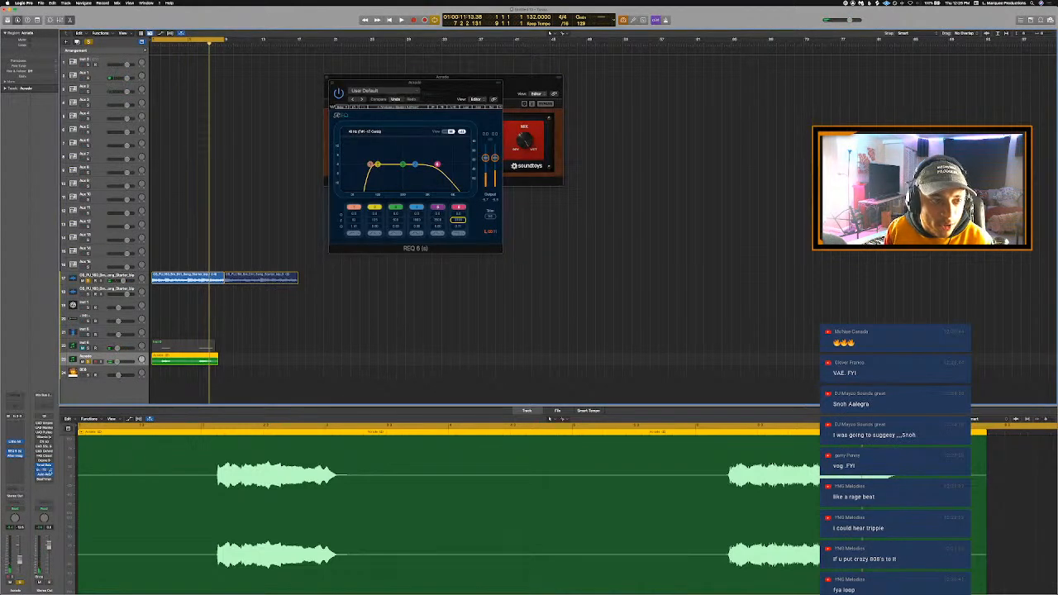
pyautogui.click(41, 482)
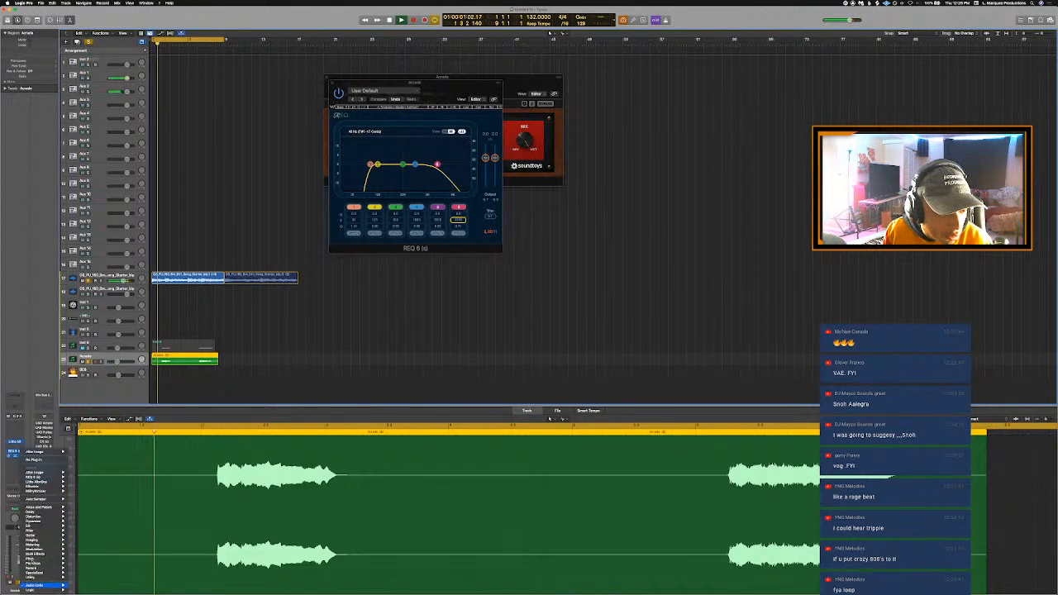
pyautogui.click(50, 481)
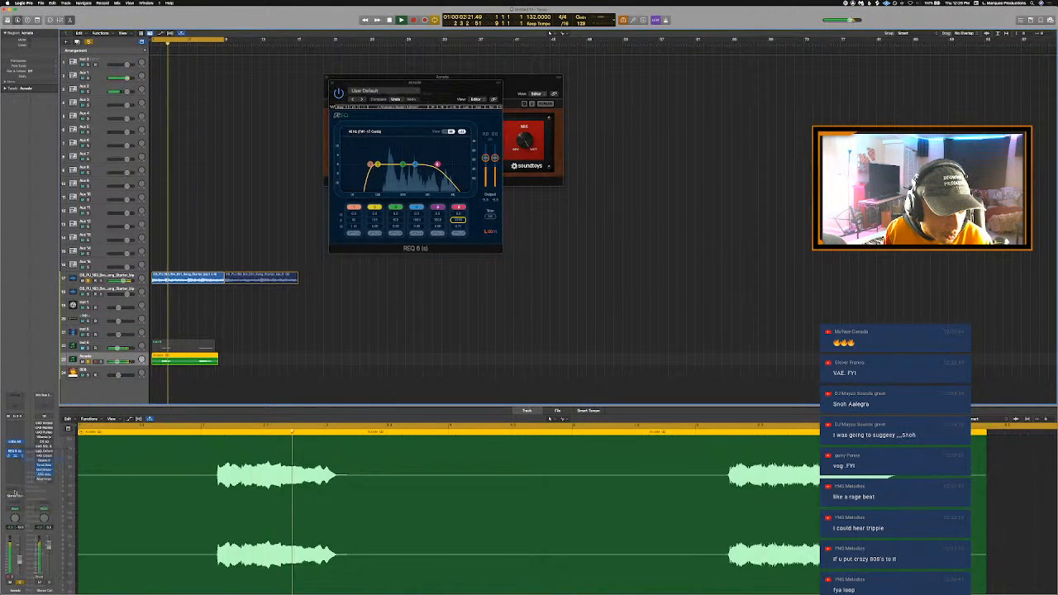
# - Send the bounced Arcade track to Bus 5 and load the user channel strip setting Room on its aux
pyautogui.click(14, 492)
pyautogui.moveTo(25, 497)
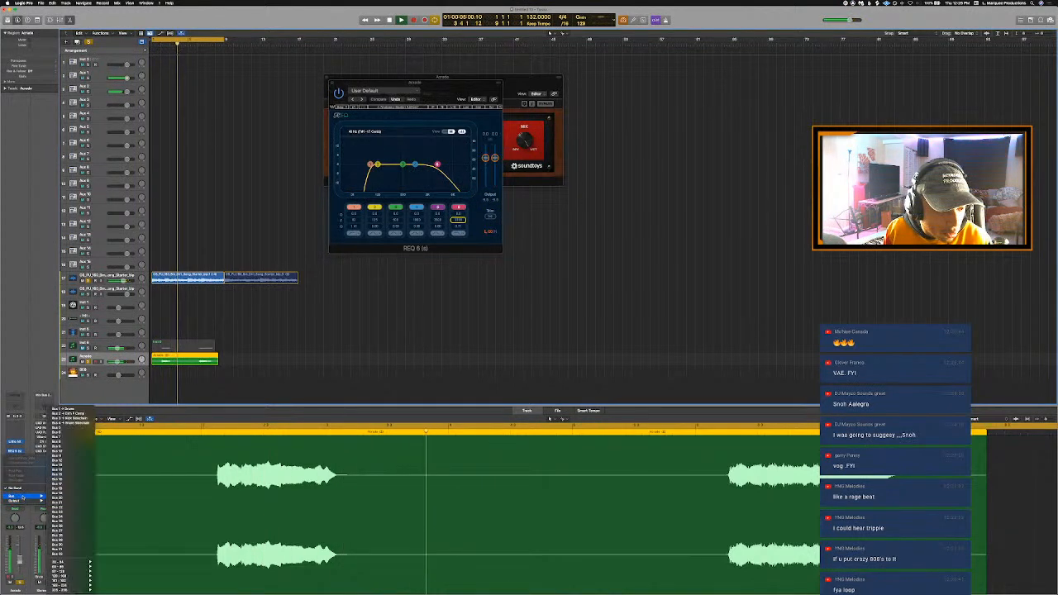
pyautogui.click(80, 426)
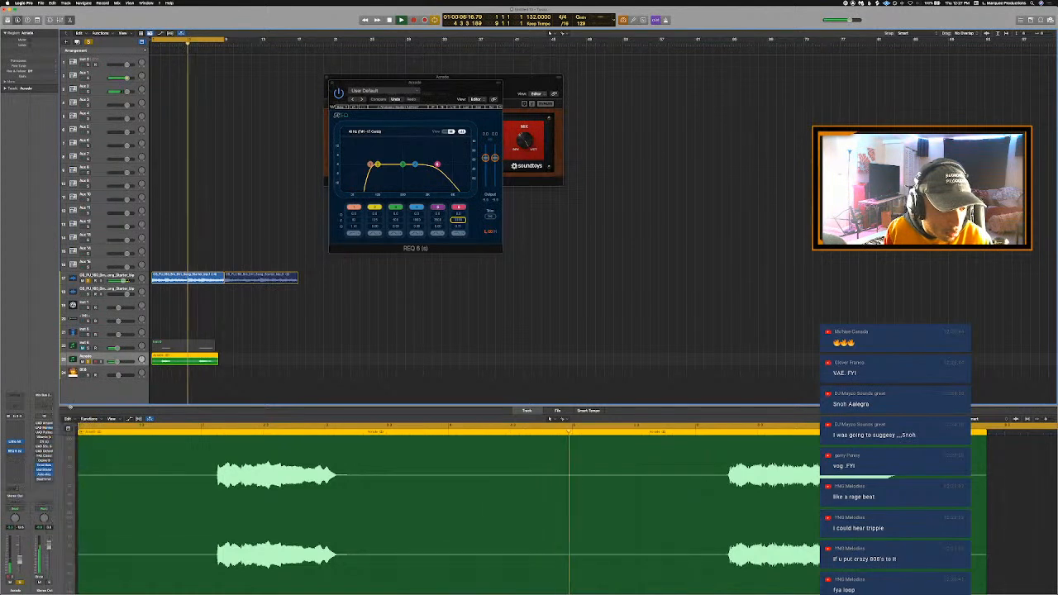
pyautogui.click(48, 422)
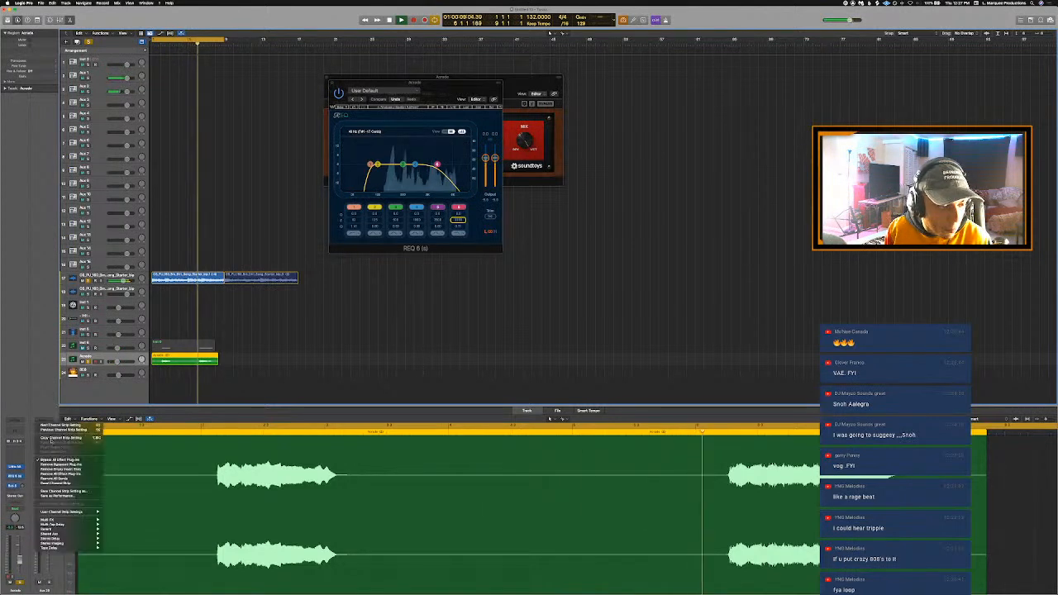
pyautogui.moveTo(90, 513)
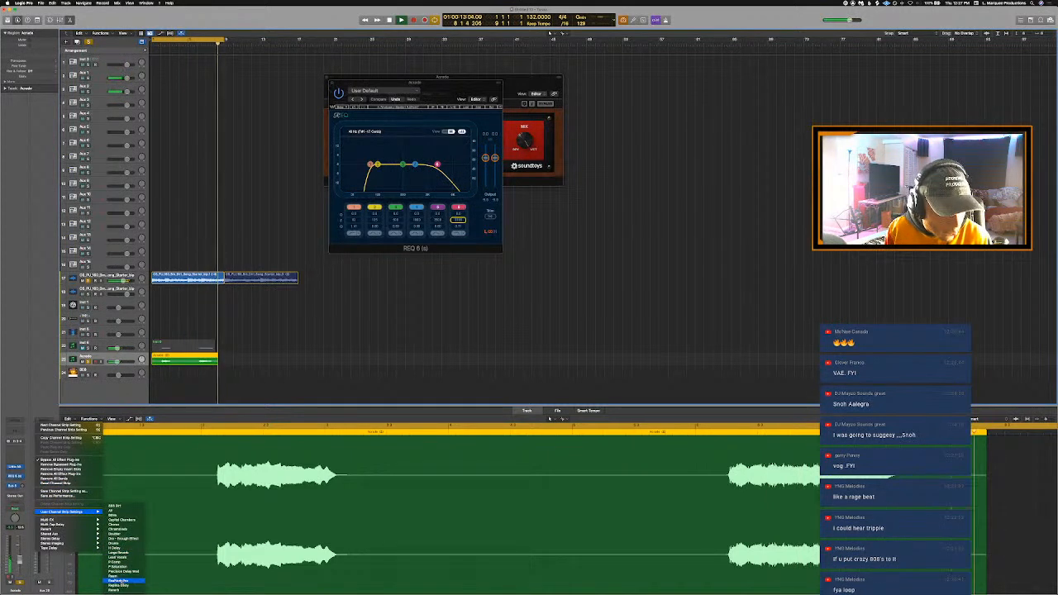
pyautogui.click(122, 576)
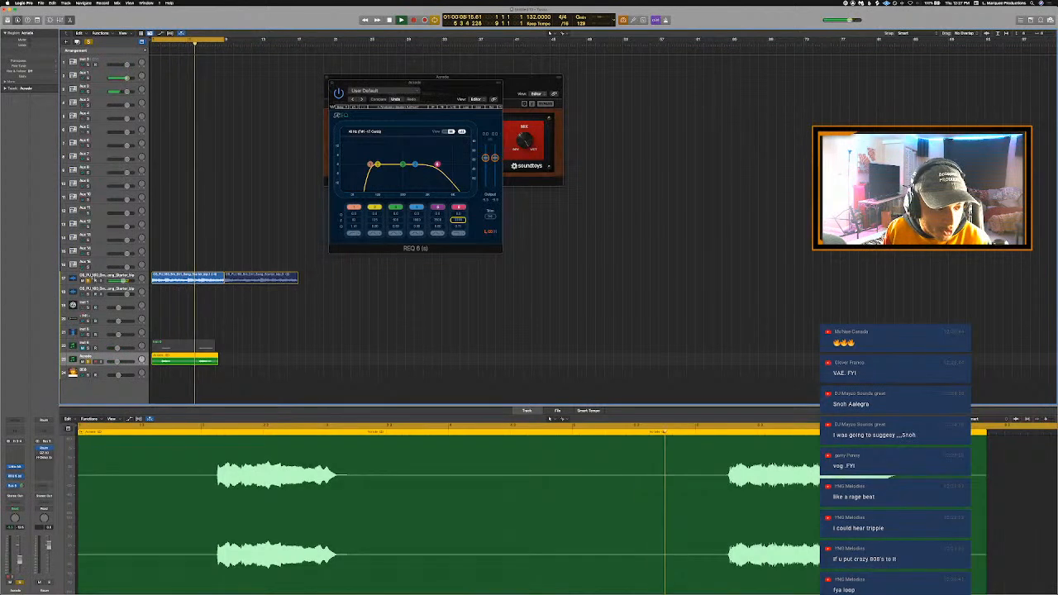
# - Close the audio editor and unsolo the starter loop and Arcade tracks, with cycle playback on
pyautogui.click(89, 281)
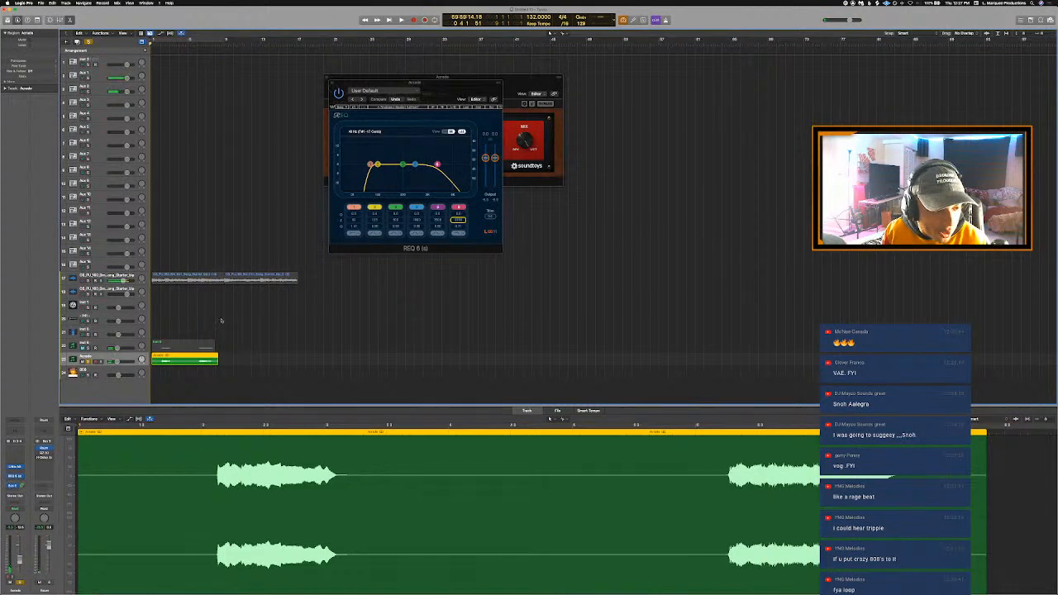
pyautogui.press('e')
pyautogui.press('s')
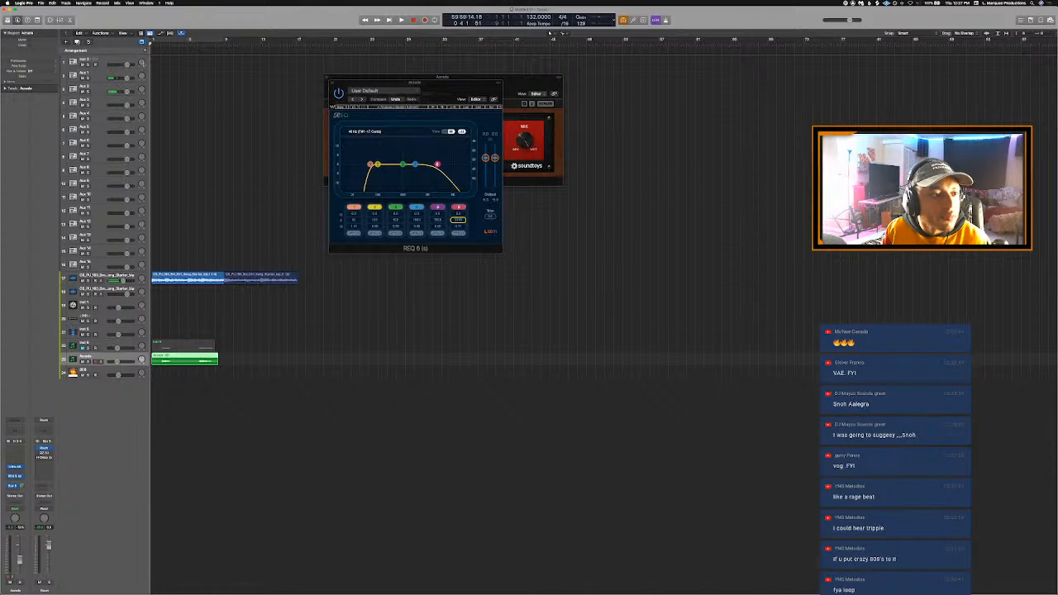
pyautogui.press('c')
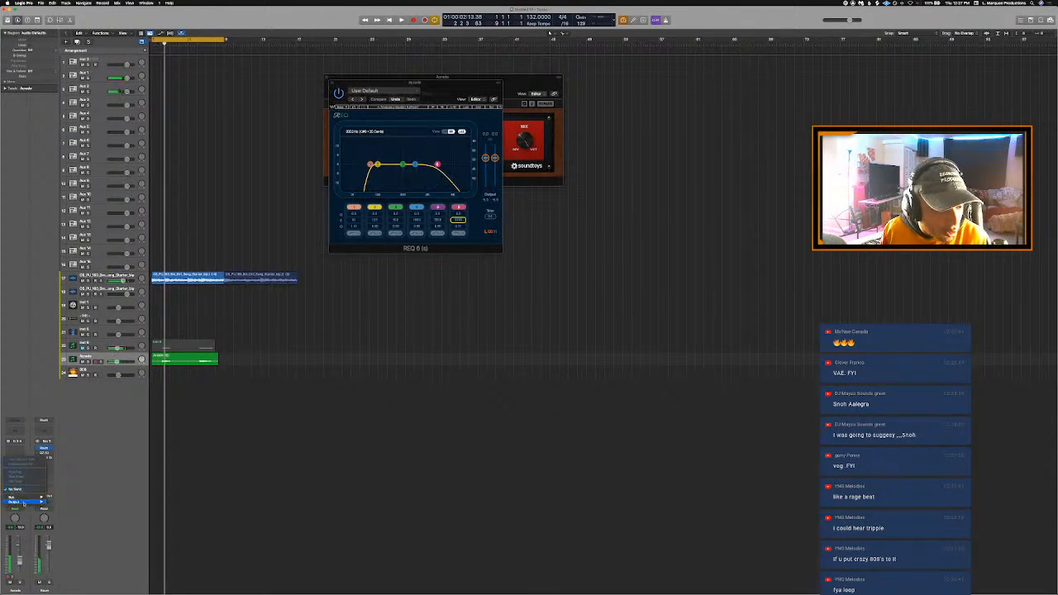
# - Send the bounced Arcade track to Bus 6 and insert Guitar Rig 5 FX on that bus's aux
pyautogui.moveTo(25, 498)
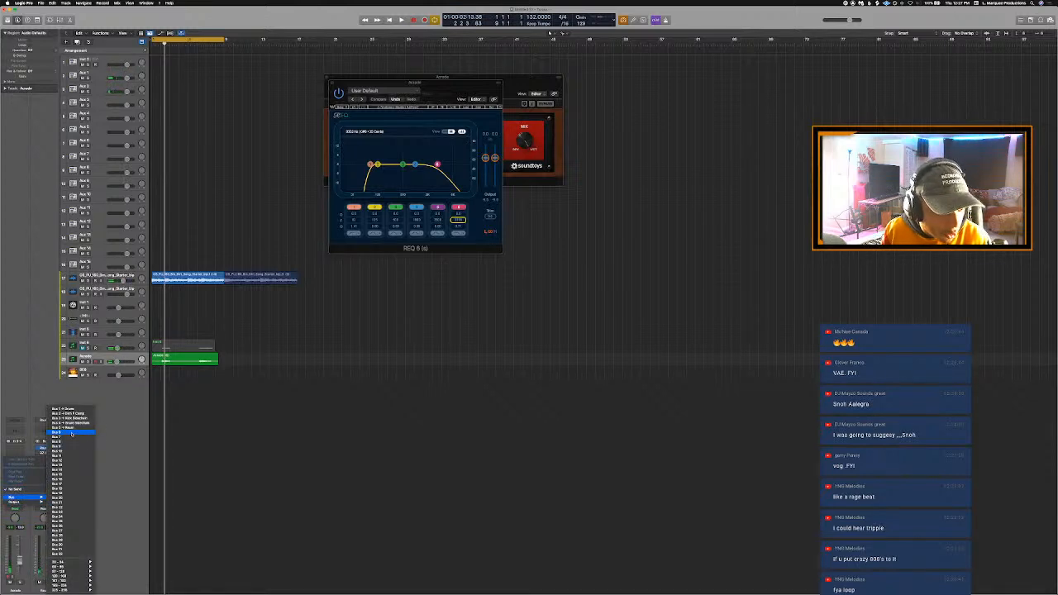
pyautogui.click(72, 433)
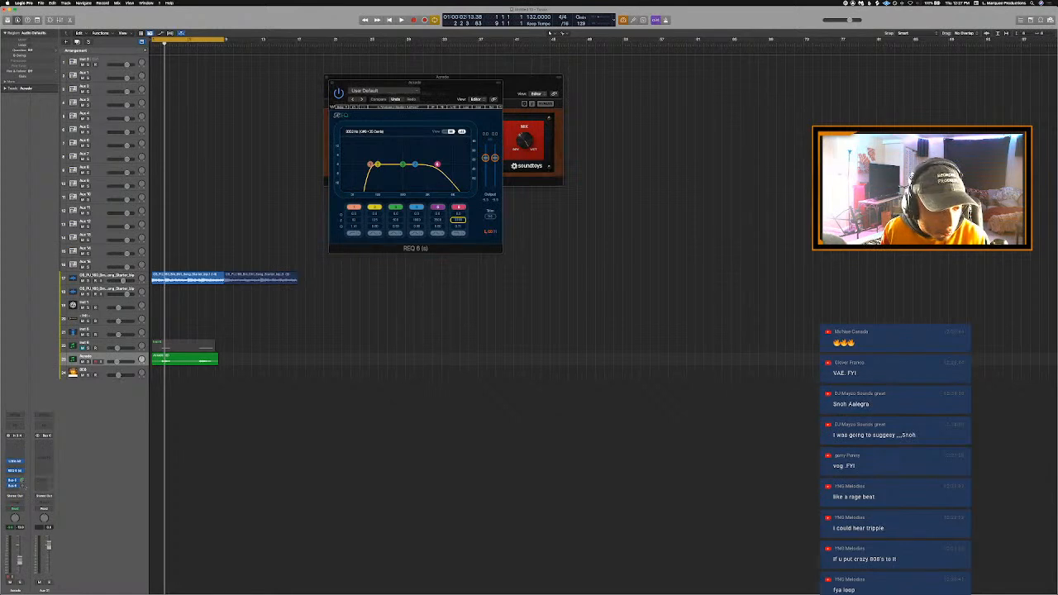
pyautogui.click(38, 451)
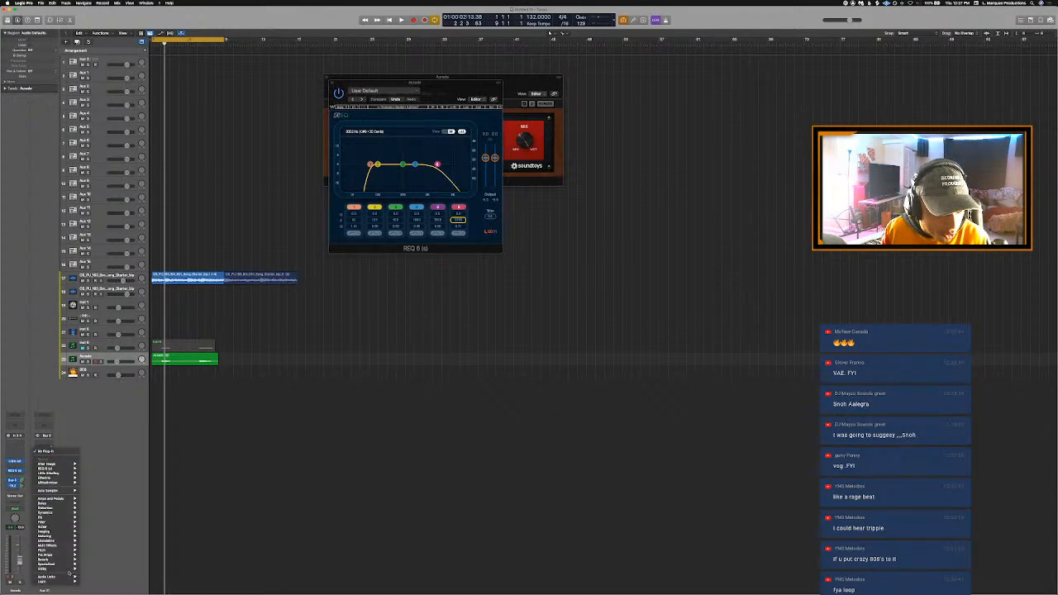
pyautogui.moveTo(69, 575)
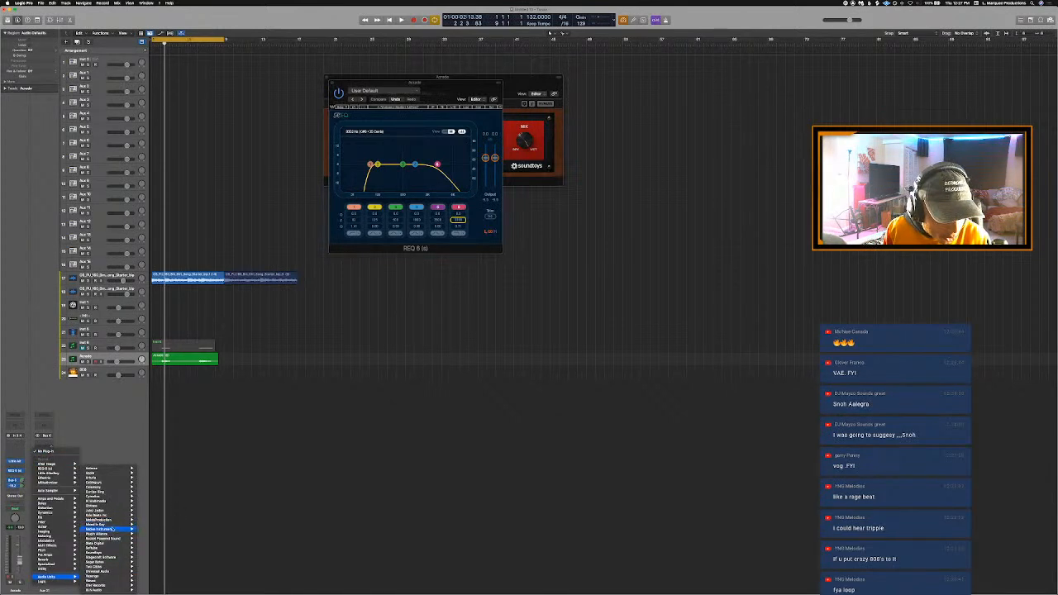
pyautogui.moveTo(113, 529)
pyautogui.moveTo(162, 529)
pyautogui.click(195, 530)
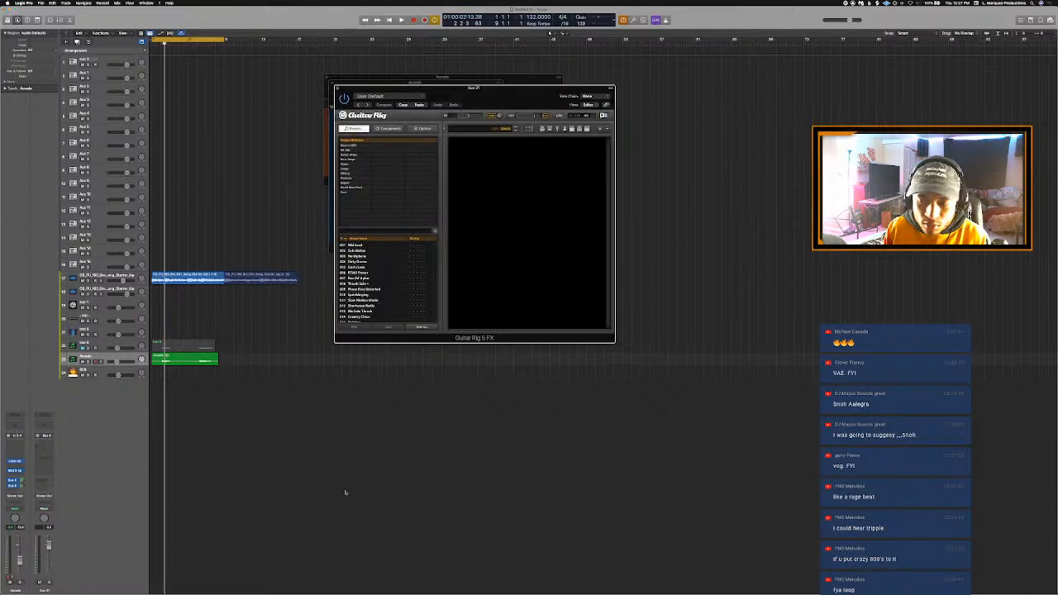
# - Start playback and add the orange Psychedelay from the delay and echo components to the Guitar Rig rack
pyautogui.press('space')
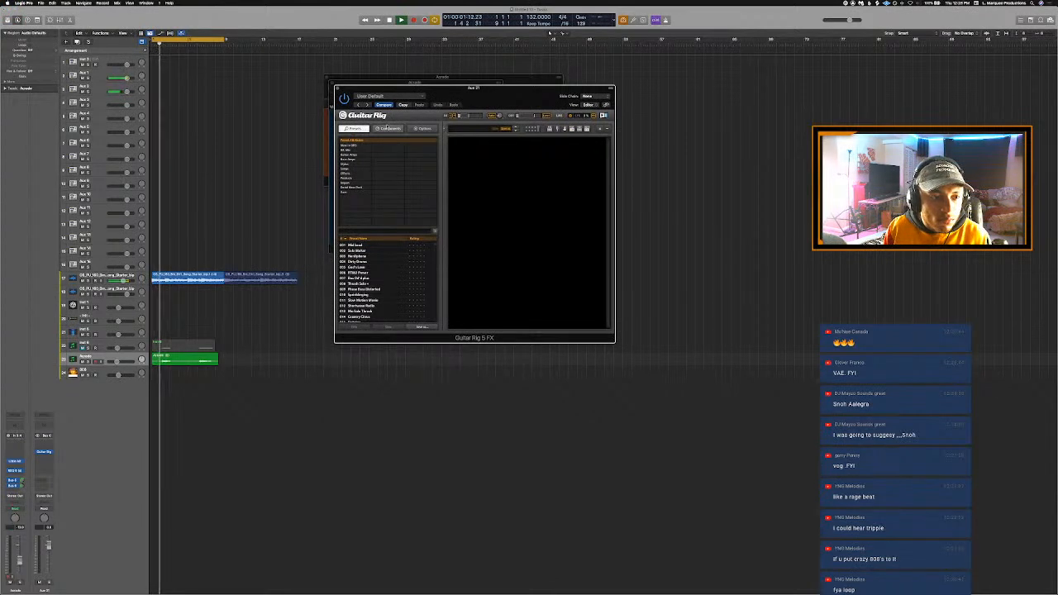
pyautogui.click(378, 130)
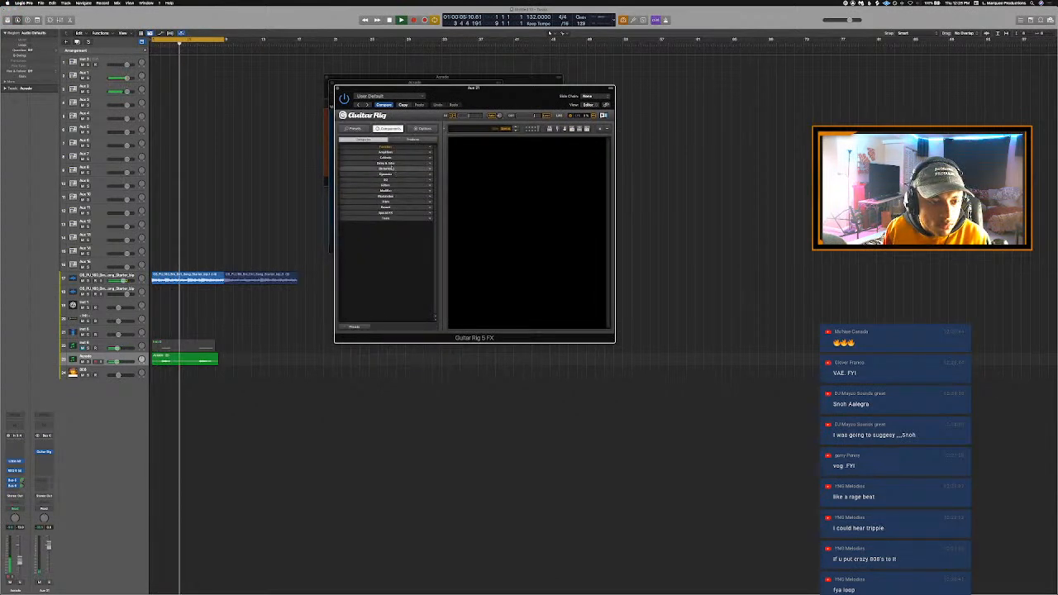
pyautogui.click(385, 162)
pyautogui.moveTo(405, 173); pyautogui.dragTo(511, 178)
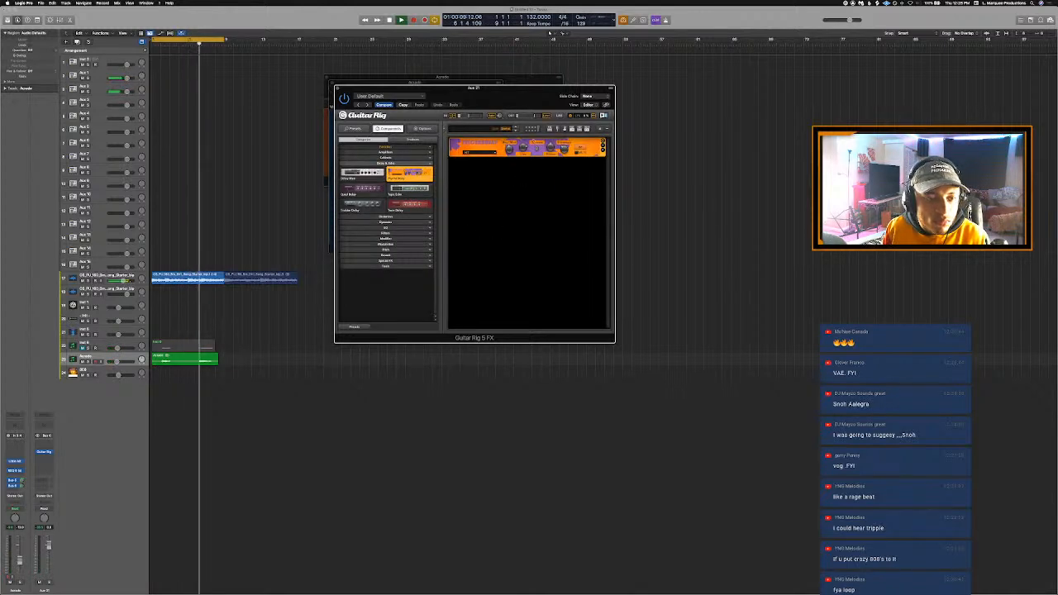
# - Audition the Psychedelay on the soloed Arcade track with its extra controls expanded, and replay it unsoloed with the loop
pyautogui.press('s')
pyautogui.press('s')
pyautogui.press('s')
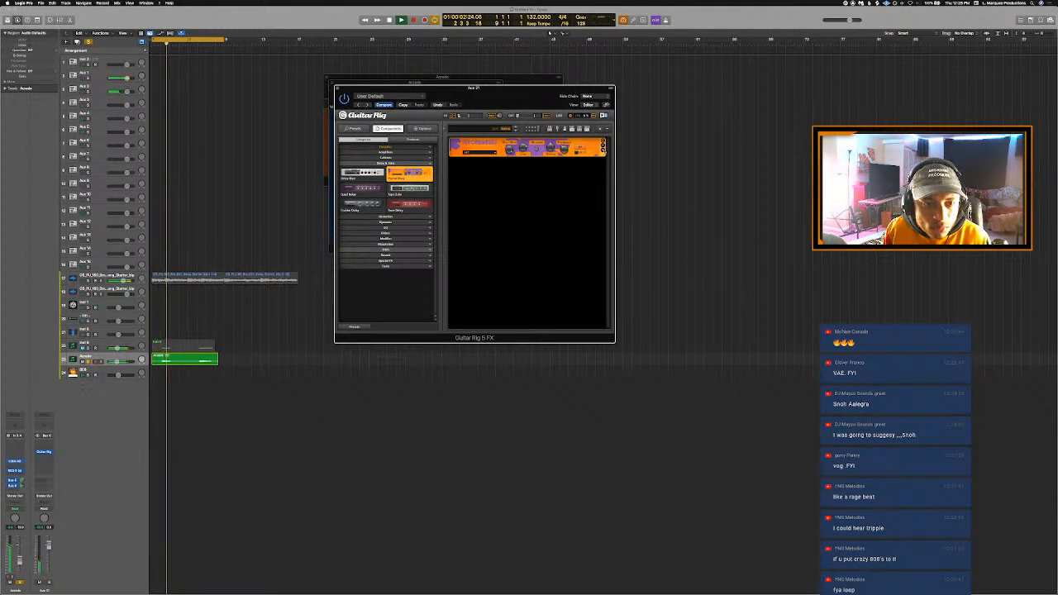
pyautogui.click(603, 151)
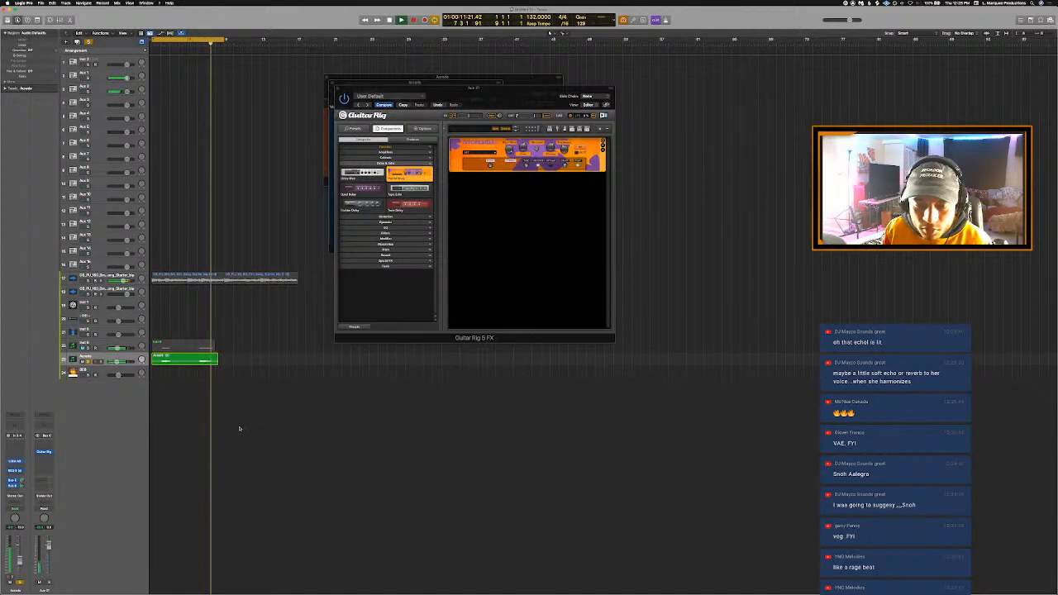
pyautogui.press('s')
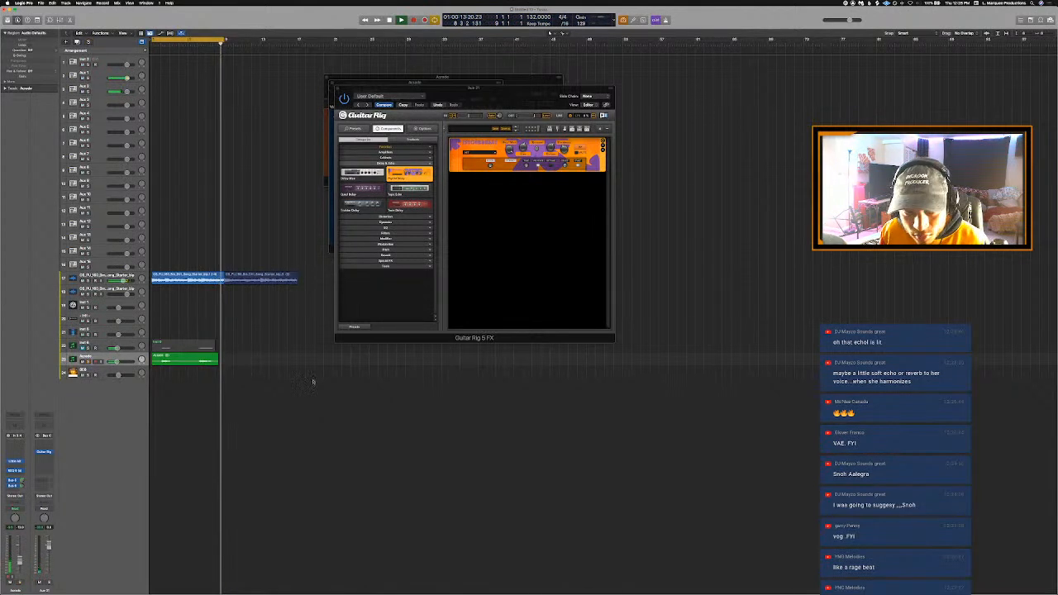
pyautogui.press('Return')
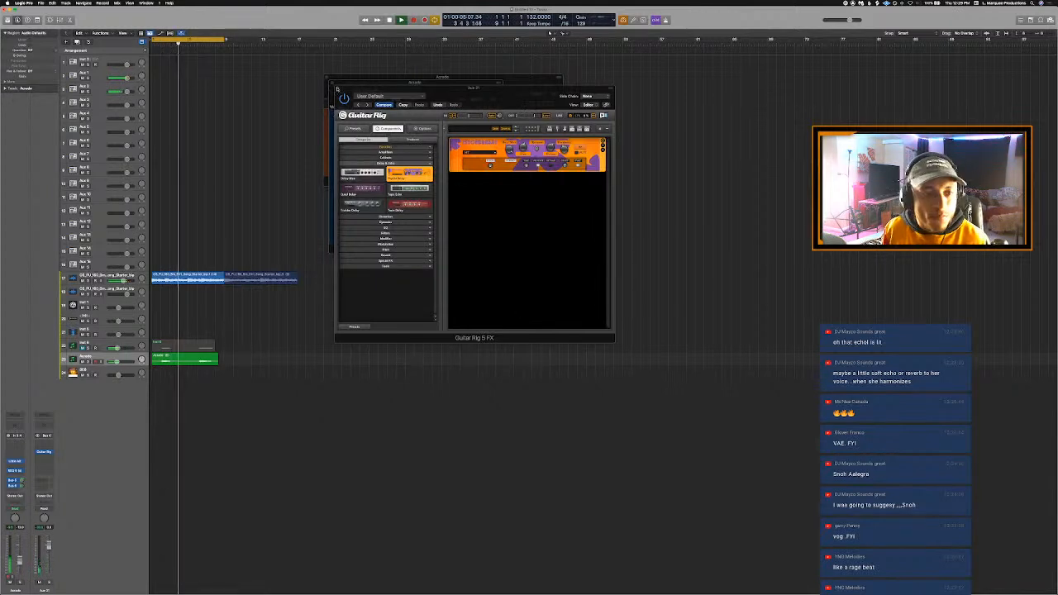
# - Close the Guitar Rig, REQ 6 and Little AlterBoy windows and delete the empty second starter loop track
pyautogui.click(337, 88)
pyautogui.click(332, 82)
pyautogui.click(329, 81)
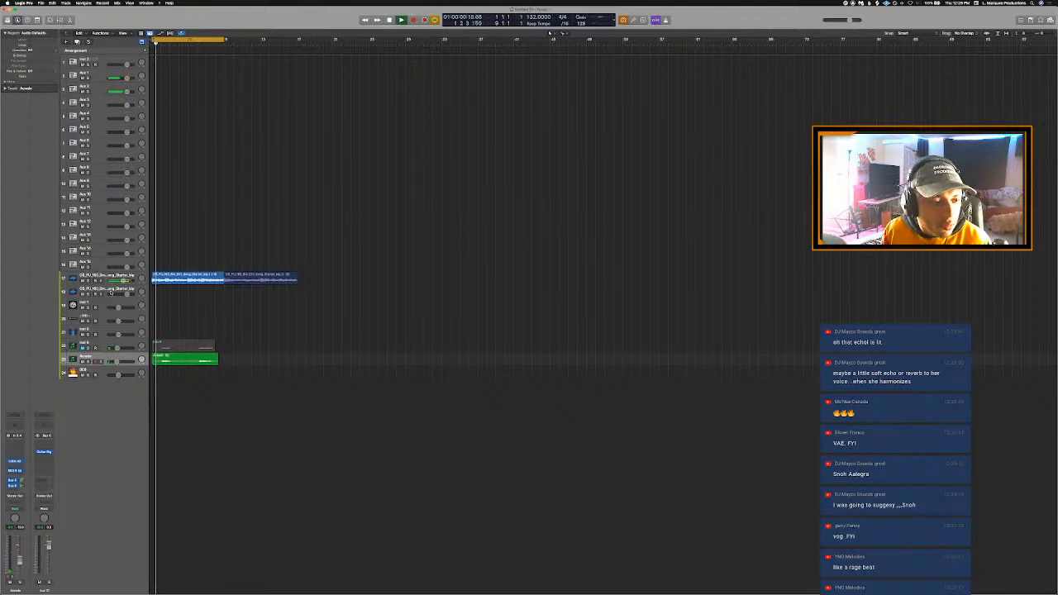
pyautogui.rightClick(112, 290)
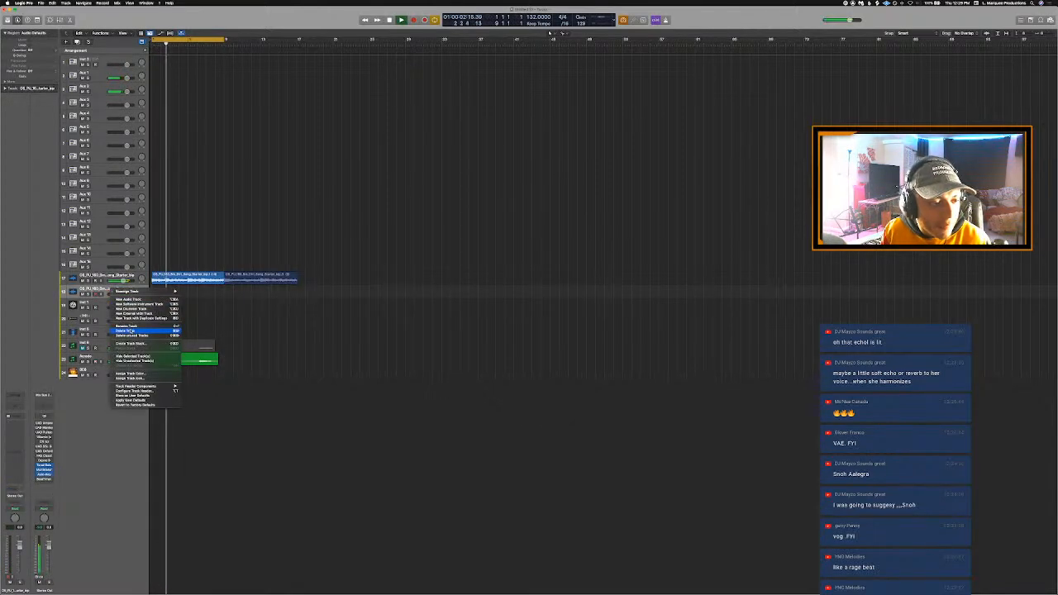
pyautogui.click(130, 331)
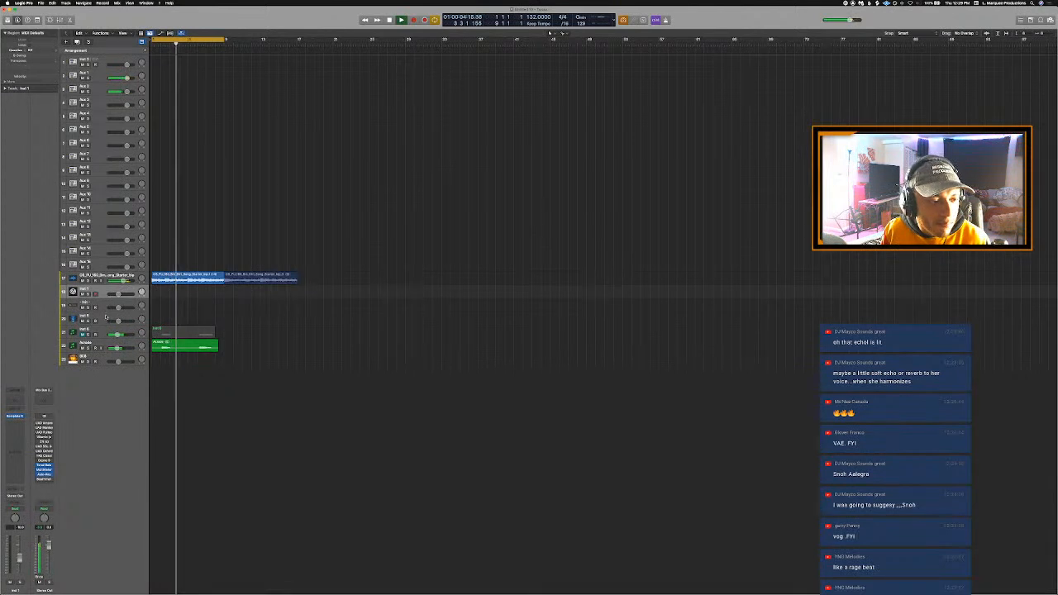
# - Open Omnisphere on track 20 and expand its full patch browser
pyautogui.click(106, 317)
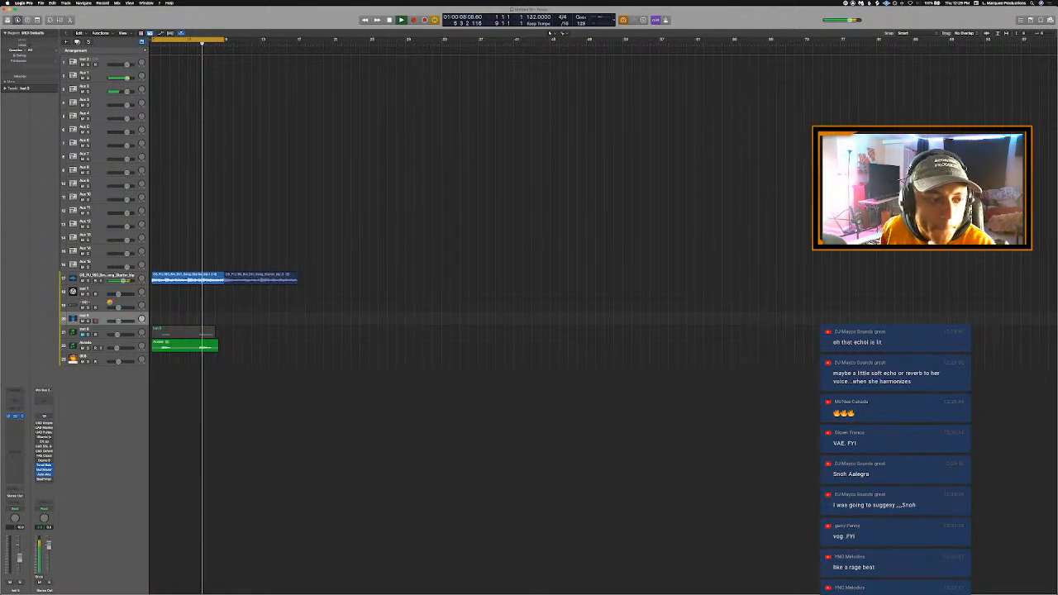
pyautogui.click(110, 304)
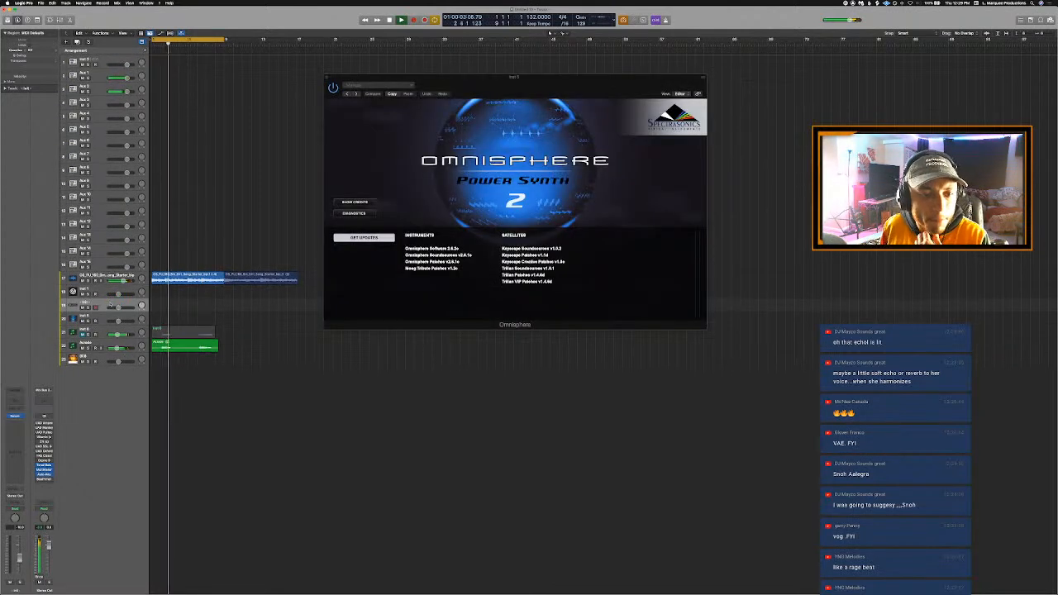
pyautogui.click(109, 315)
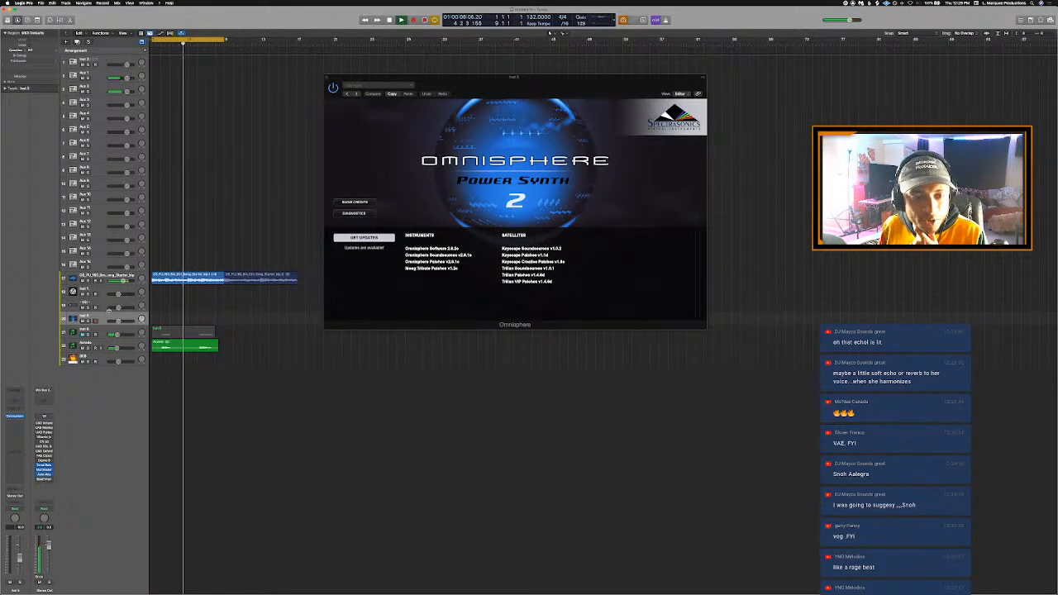
pyautogui.click(455, 139)
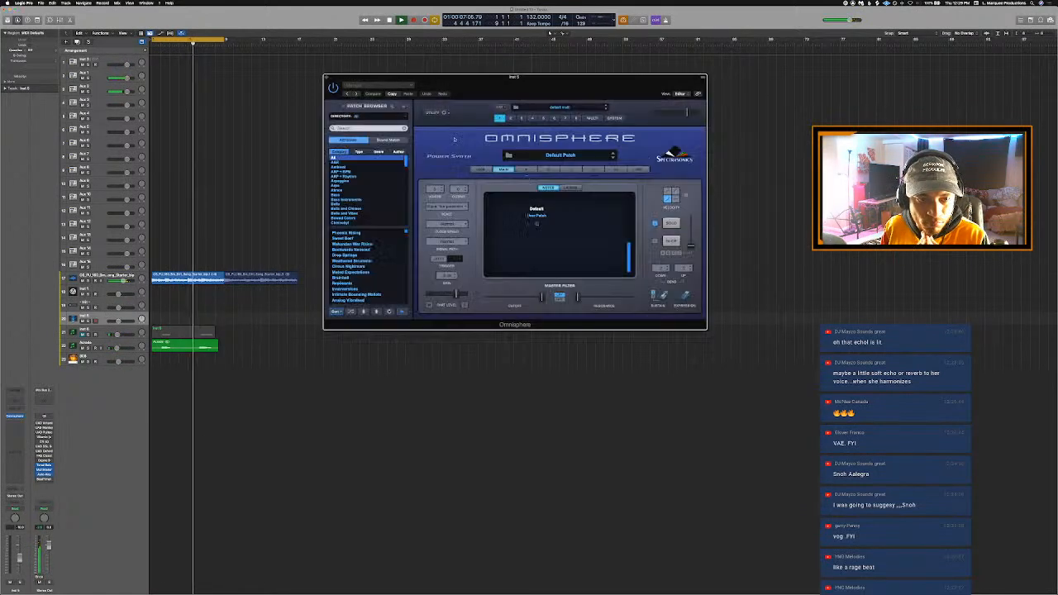
pyautogui.click(379, 107)
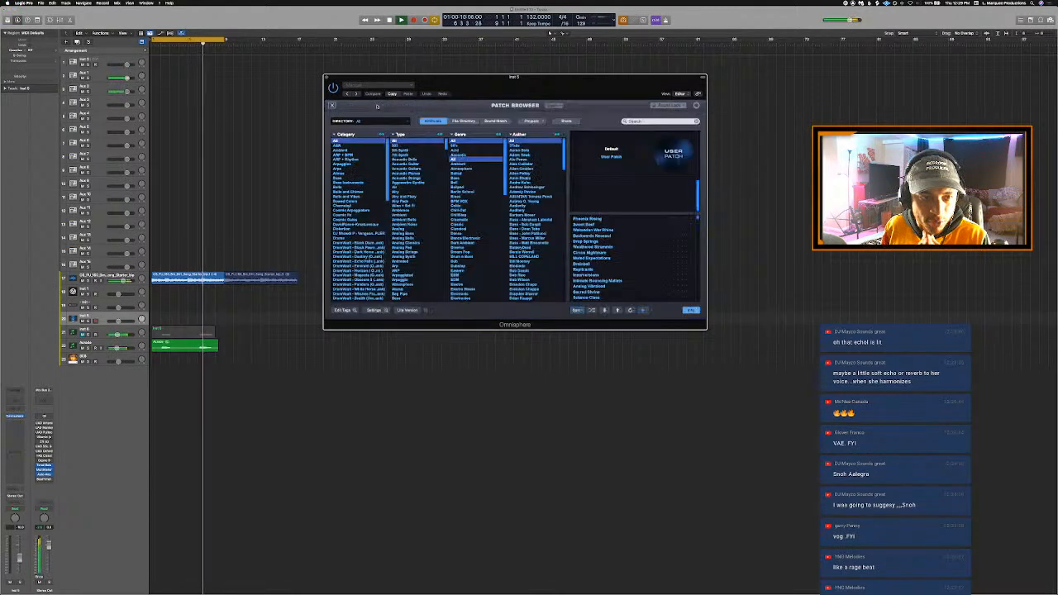
# - Filter the patches to the Retro Land category, try SID Krazee Chord 2 and load the Springy Tine patch
pyautogui.scroll(-10, 372, 210)
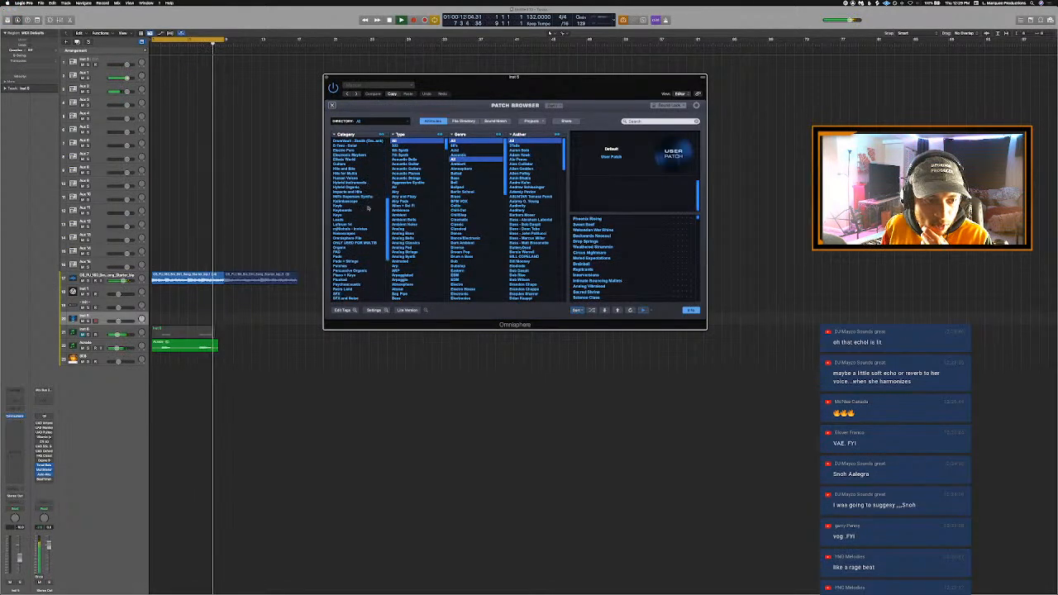
pyautogui.scroll(-6, 370, 241)
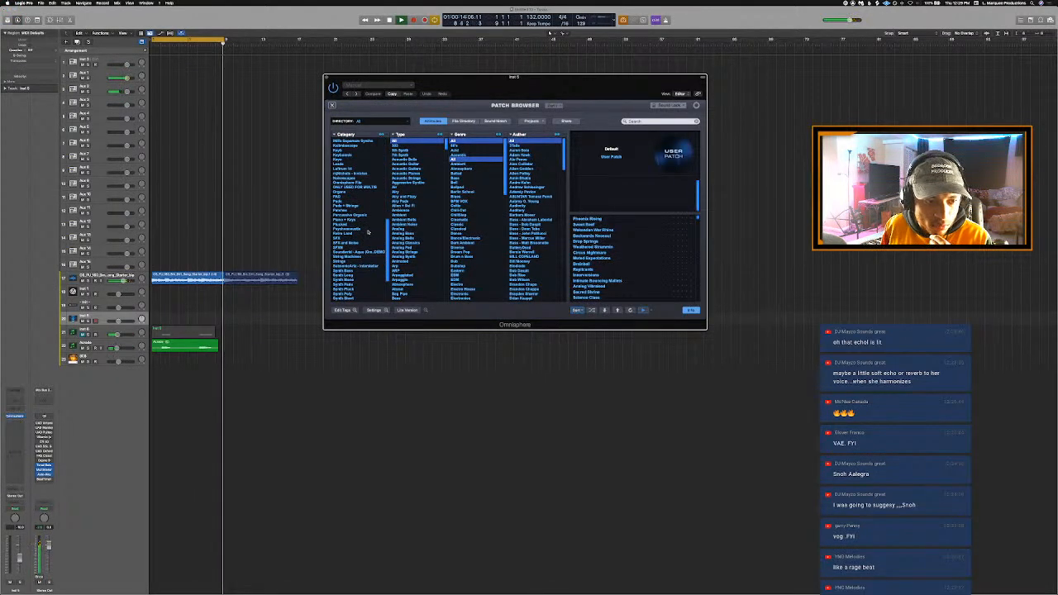
pyautogui.scroll(-2, 369, 233)
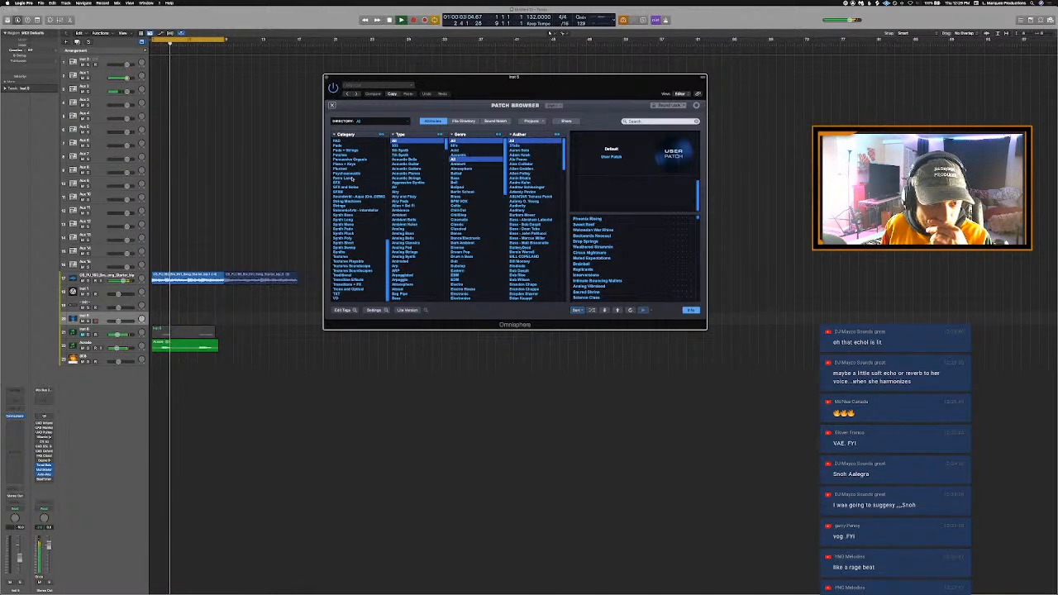
pyautogui.click(353, 178)
pyautogui.scroll(-5, 612, 270)
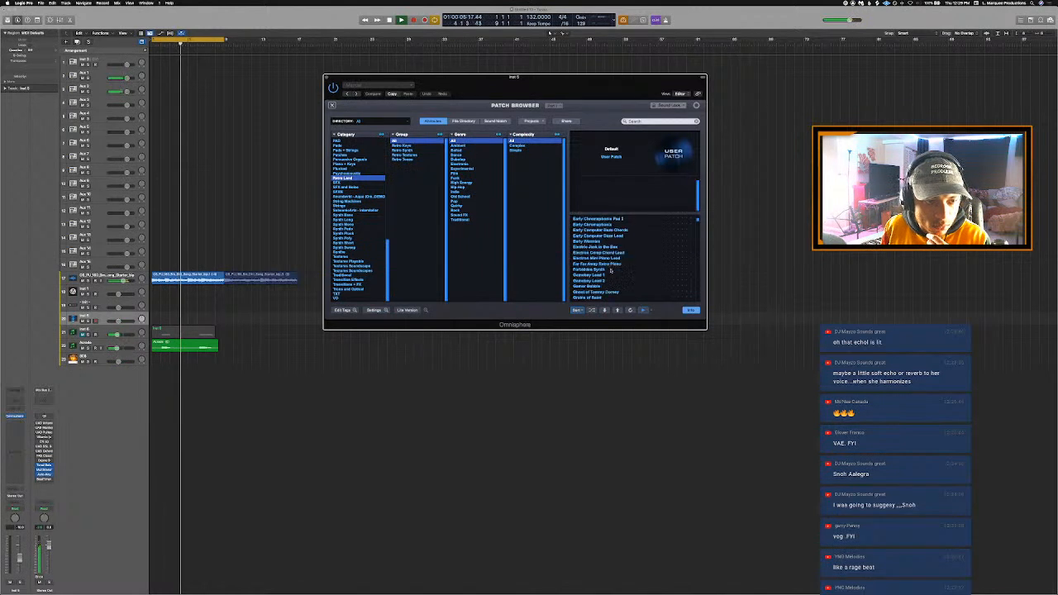
pyautogui.click(610, 269)
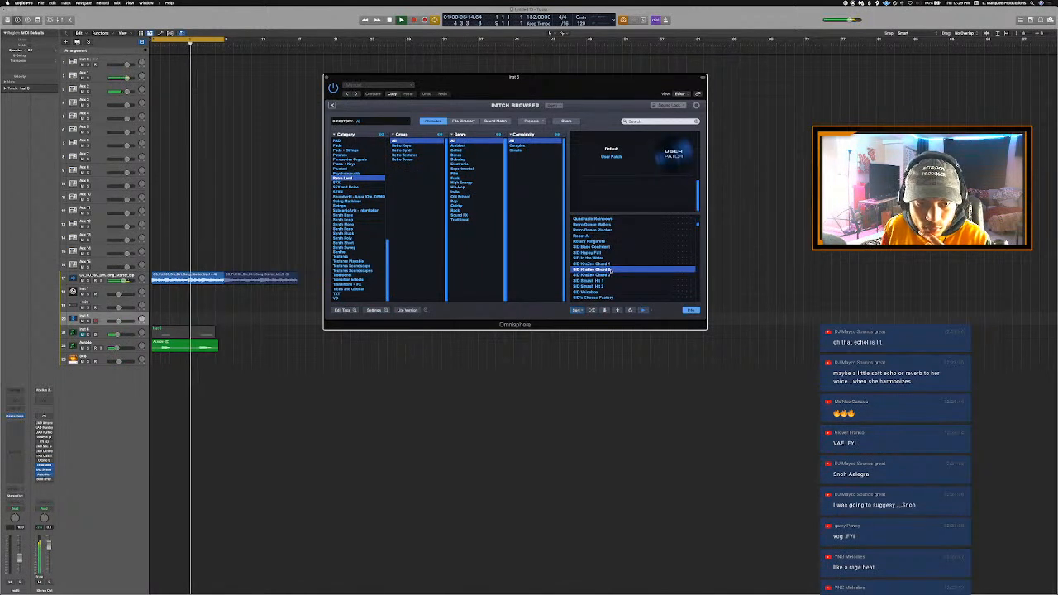
pyautogui.scroll(-5, 609, 277)
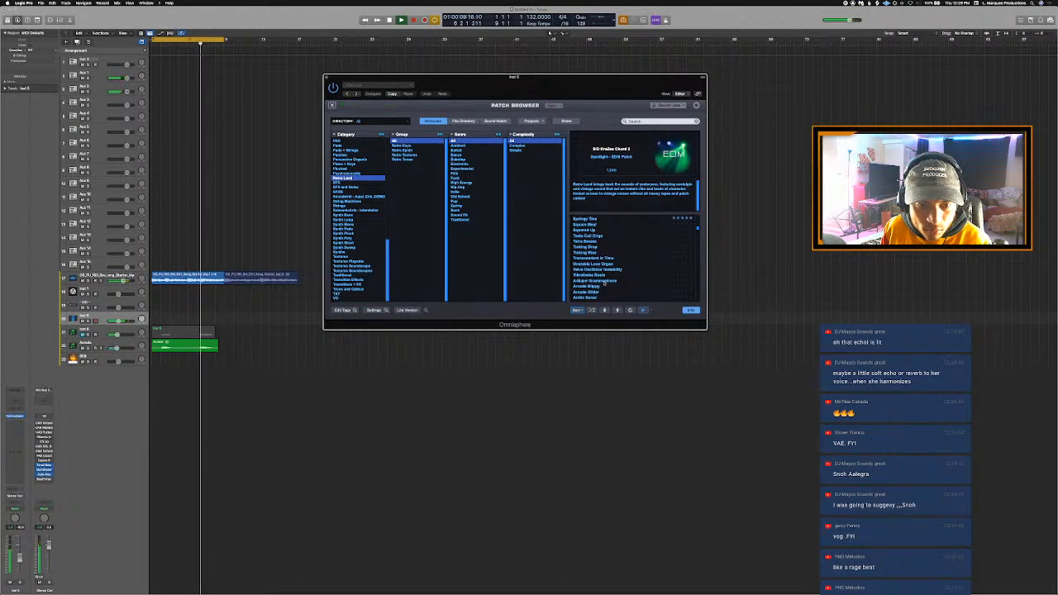
pyautogui.scroll(1, 602, 237)
pyautogui.click(594, 229)
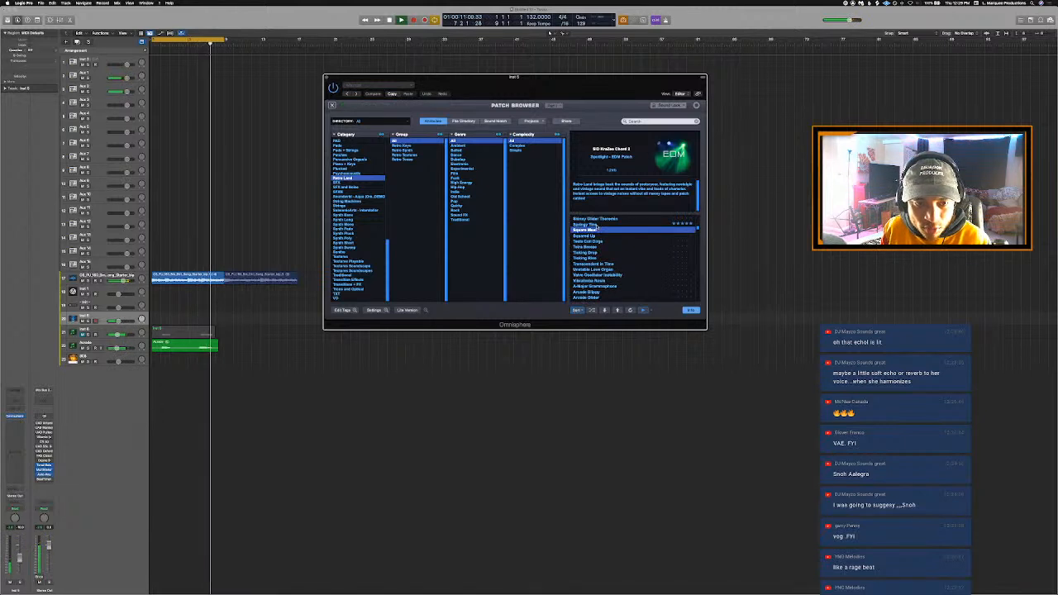
pyautogui.click(595, 225)
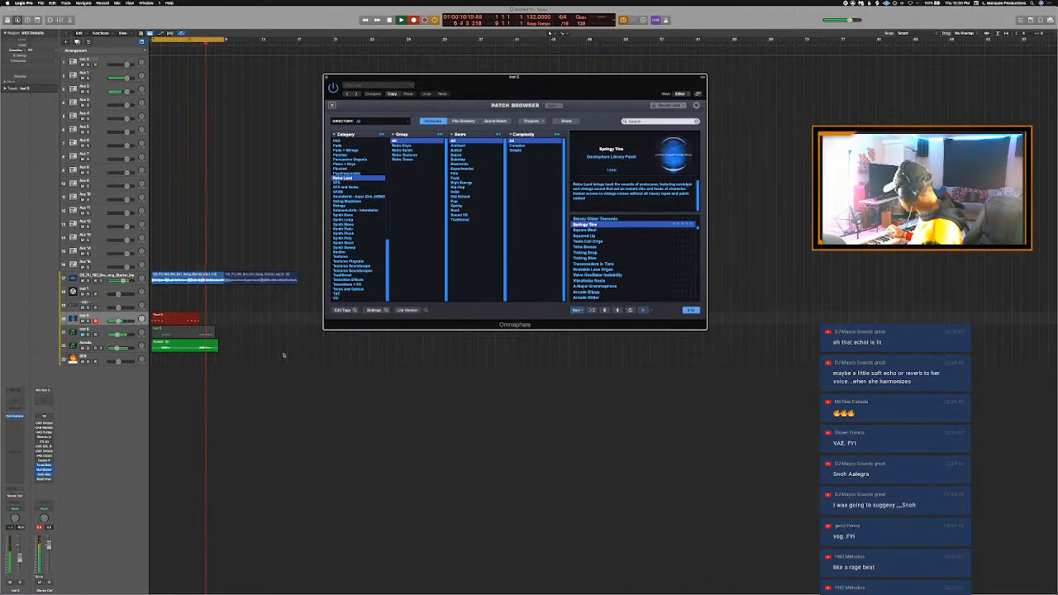
# - Finish recording the Springy Tine part and turn its track's volume down slightly during playback
pyautogui.press('space')
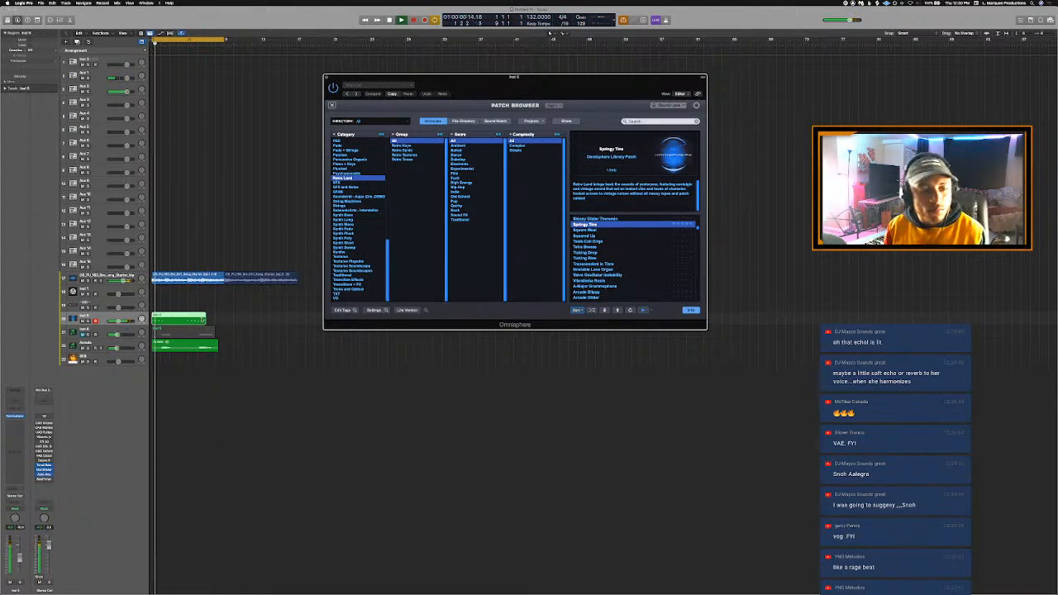
pyautogui.moveTo(118, 320); pyautogui.dragTo(115, 321)
pyautogui.click(221, 321)
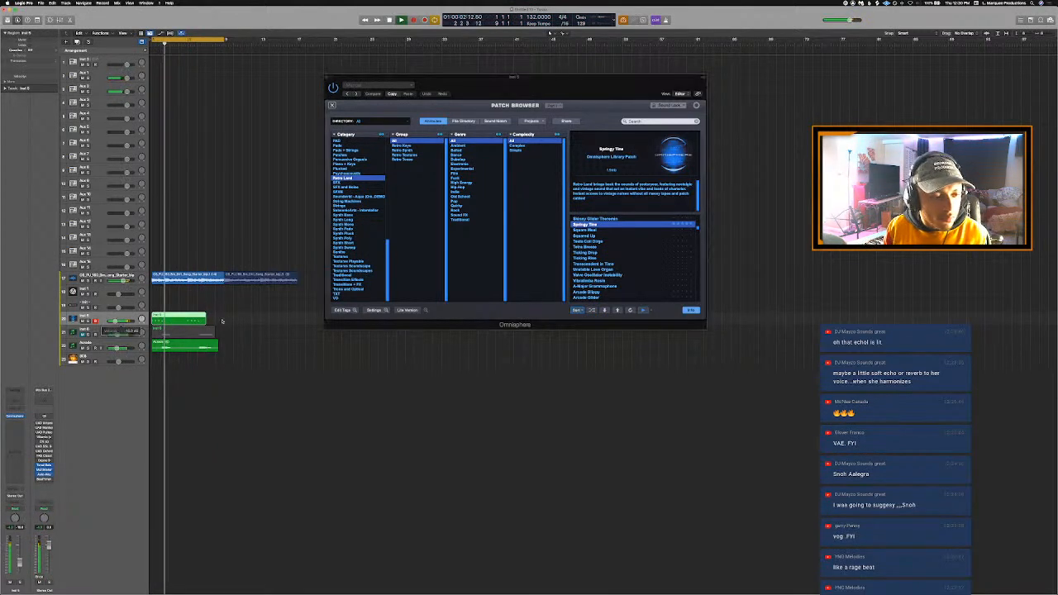
# - Lengthen the recorded Springy Tine region to bar 9, close the Omnisphere window and stop playback
pyautogui.moveTo(204, 320); pyautogui.dragTo(223, 325)
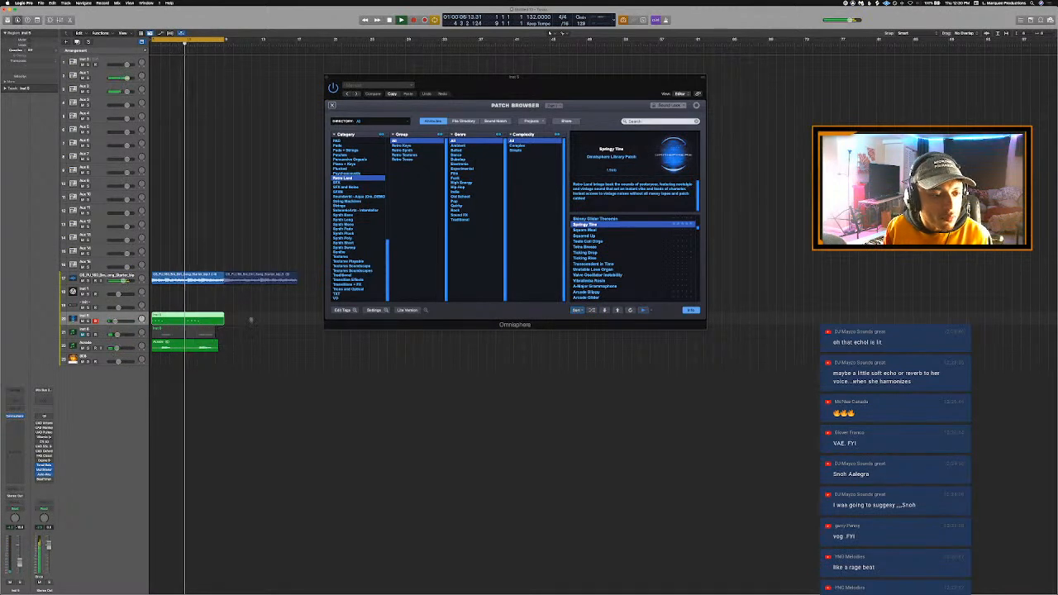
pyautogui.click(327, 78)
pyautogui.press('space')
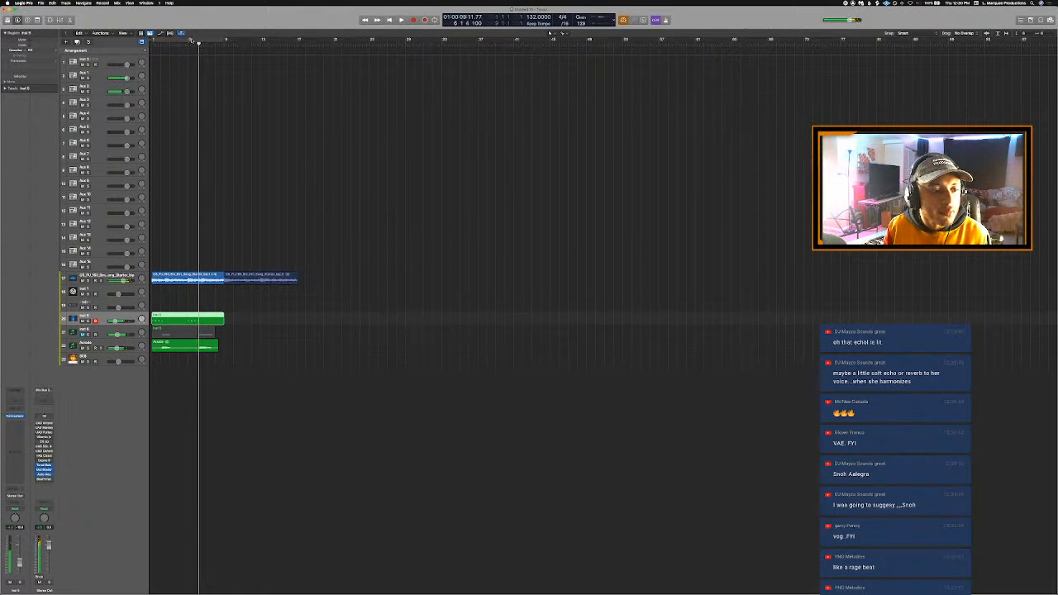
# - Cycle bars 5 to 9 and lower the Springy Tine region's first two notes from bar 5 in the Piano Roll
pyautogui.moveTo(189, 40); pyautogui.dragTo(223, 40)
pyautogui.press('space')
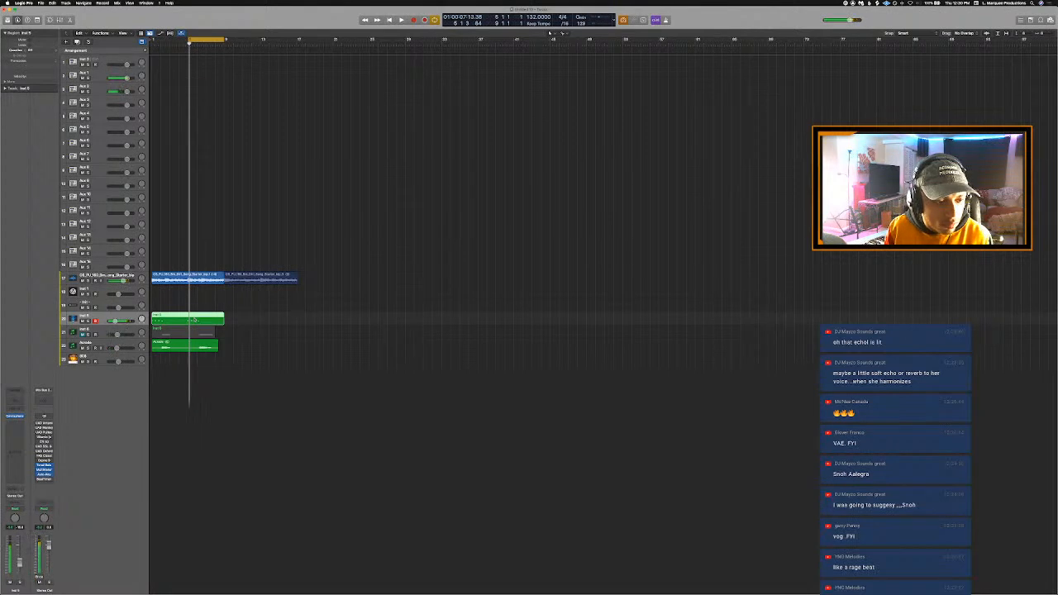
pyautogui.doubleClick(194, 320)
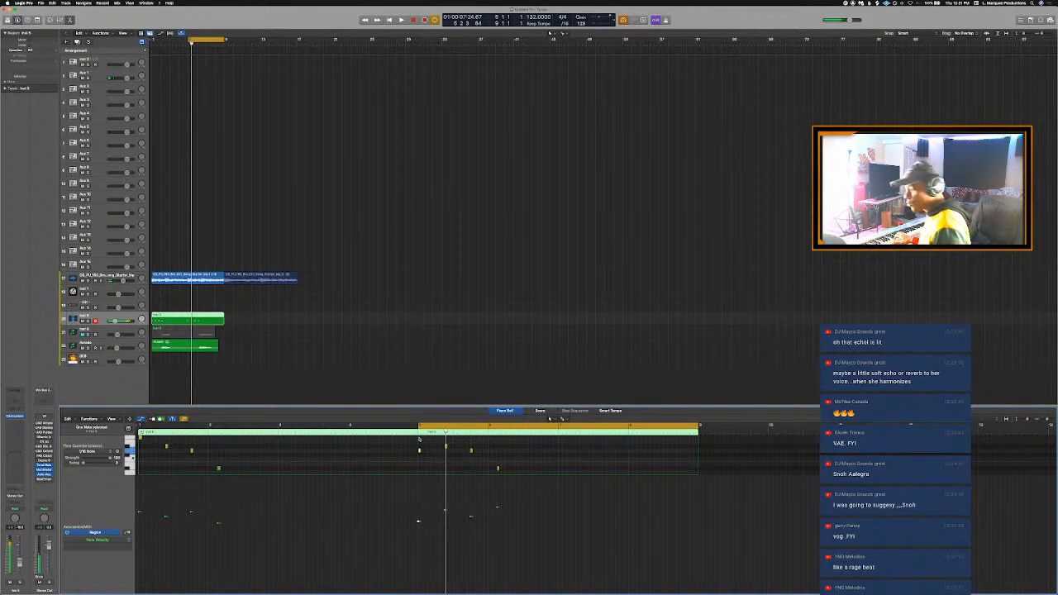
pyautogui.hotkey('alt', 'Down')
pyautogui.hotkey('alt', 'Down')
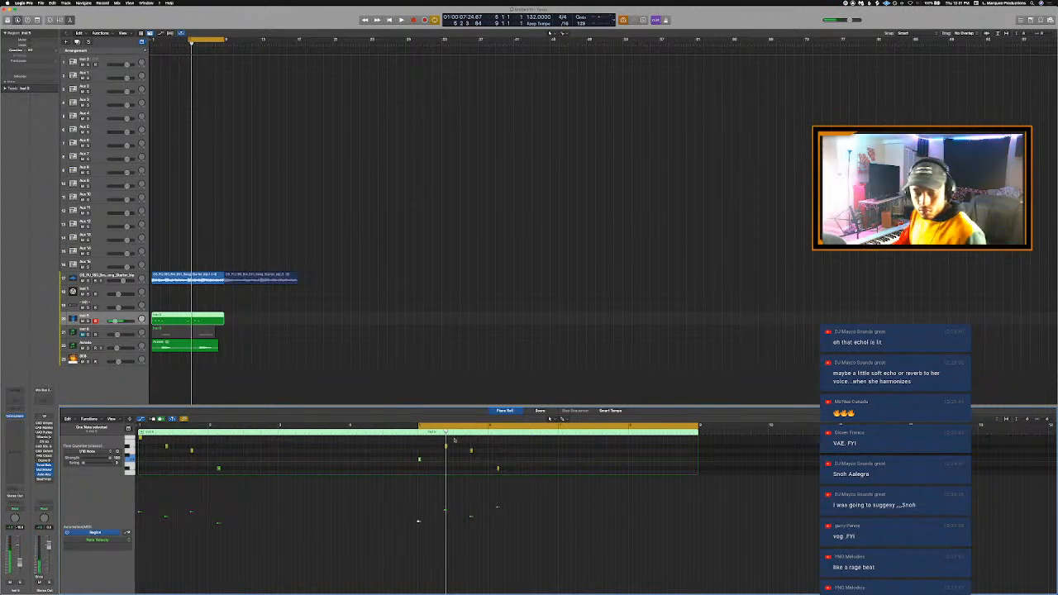
pyautogui.moveTo(433, 447); pyautogui.dragTo(433, 445)
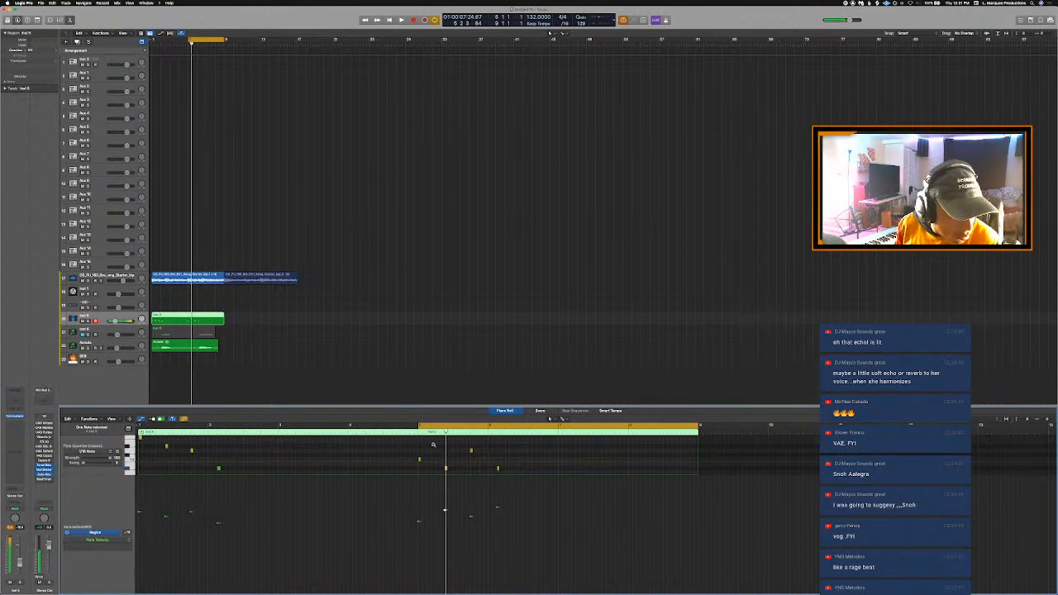
# - Play the edited part with the cycle range extended to bars 1 to 9 and lower the Omnisphere track's volume slightly
pyautogui.press('space')
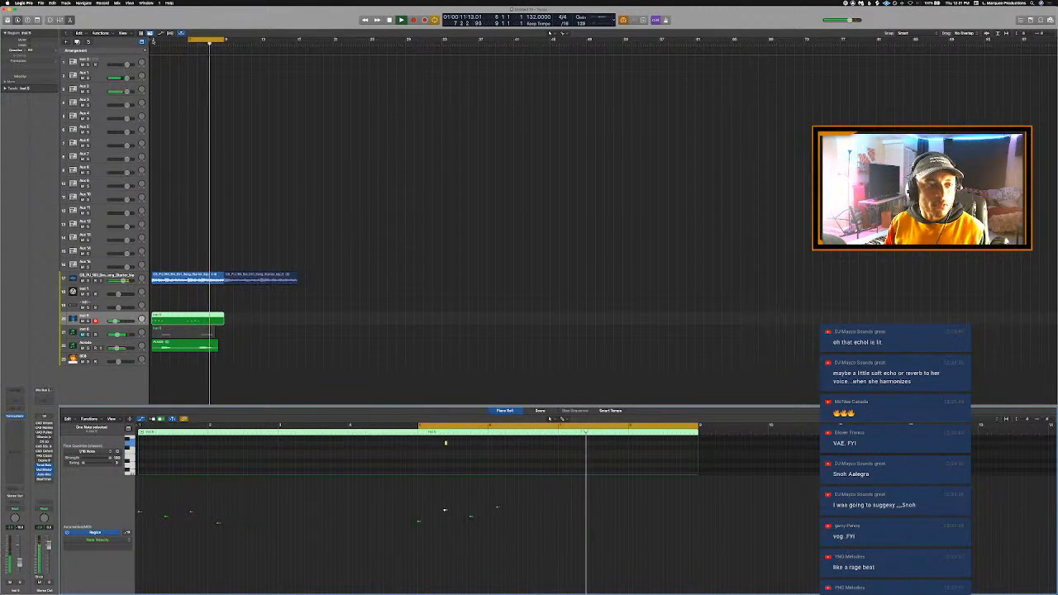
pyautogui.moveTo(152, 40); pyautogui.dragTo(223, 53)
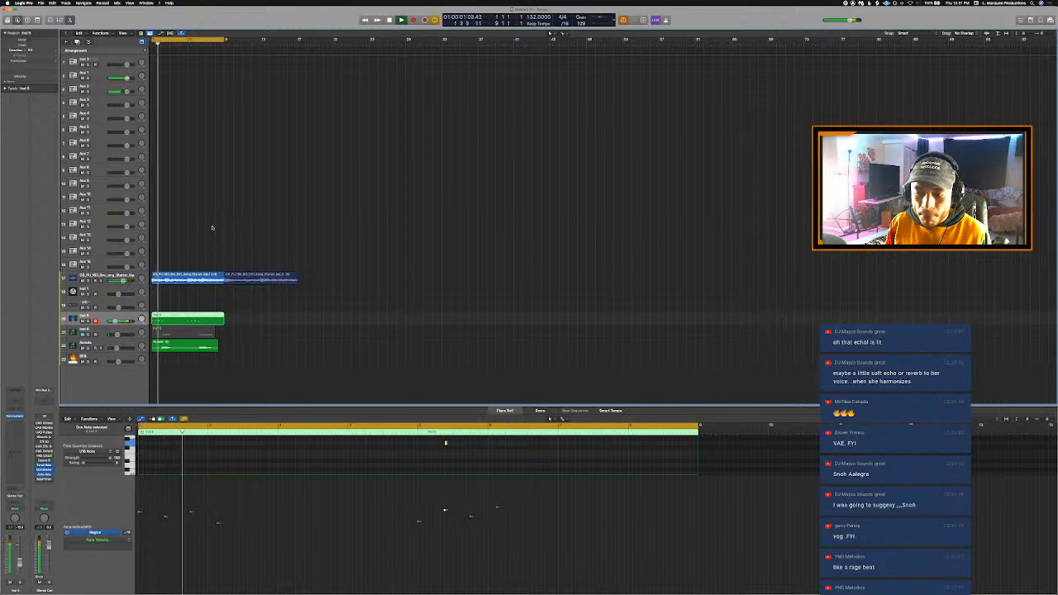
pyautogui.moveTo(116, 321); pyautogui.dragTo(115, 321)
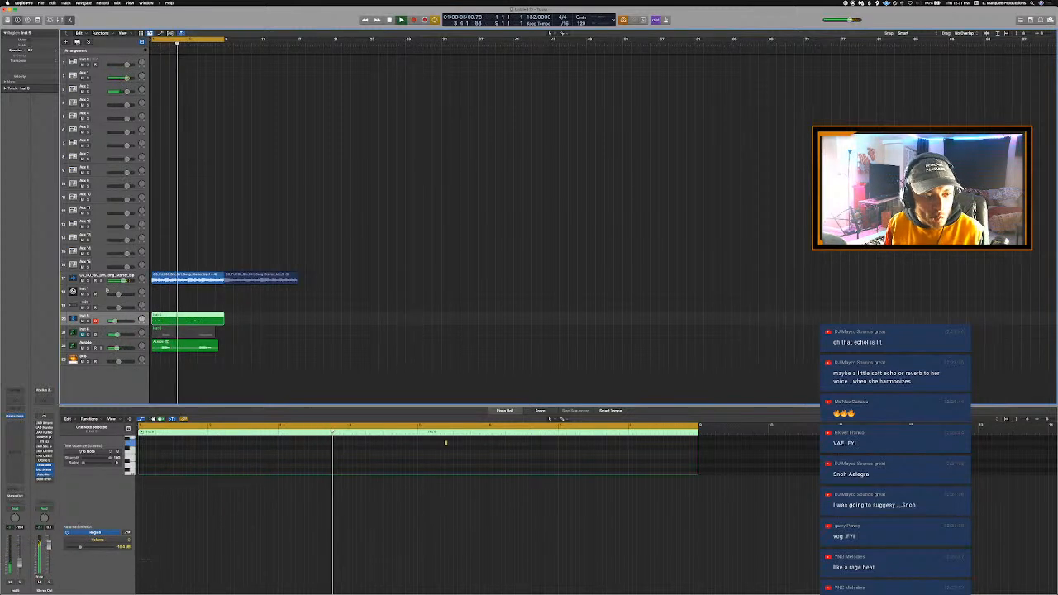
# - Select the instrument track directly below the starter loop and save the project as "Text Me Back" in the Logic folder
pyautogui.click(107, 287)
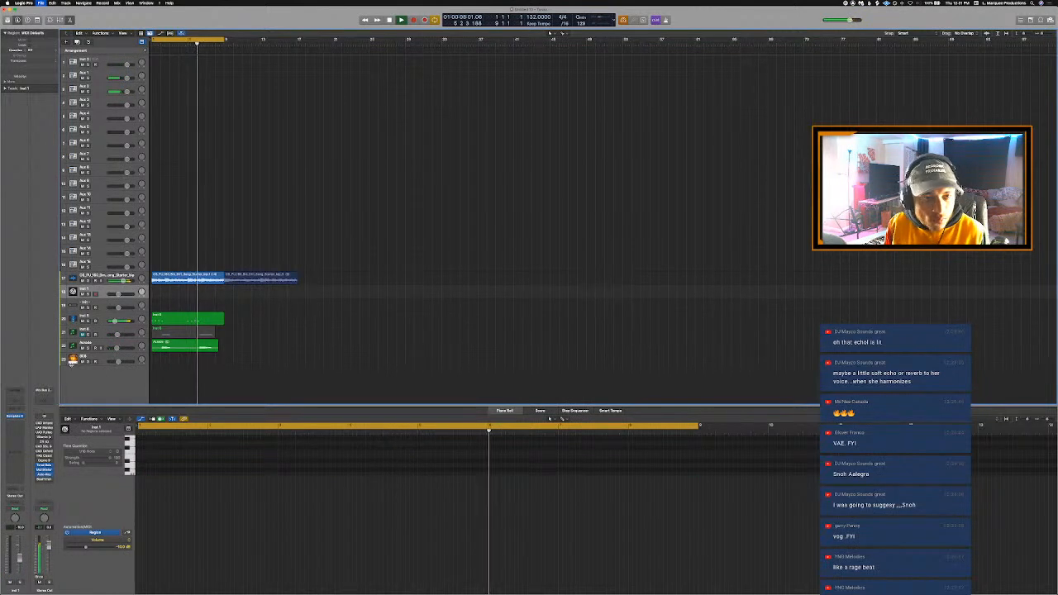
pyautogui.press('super+s')
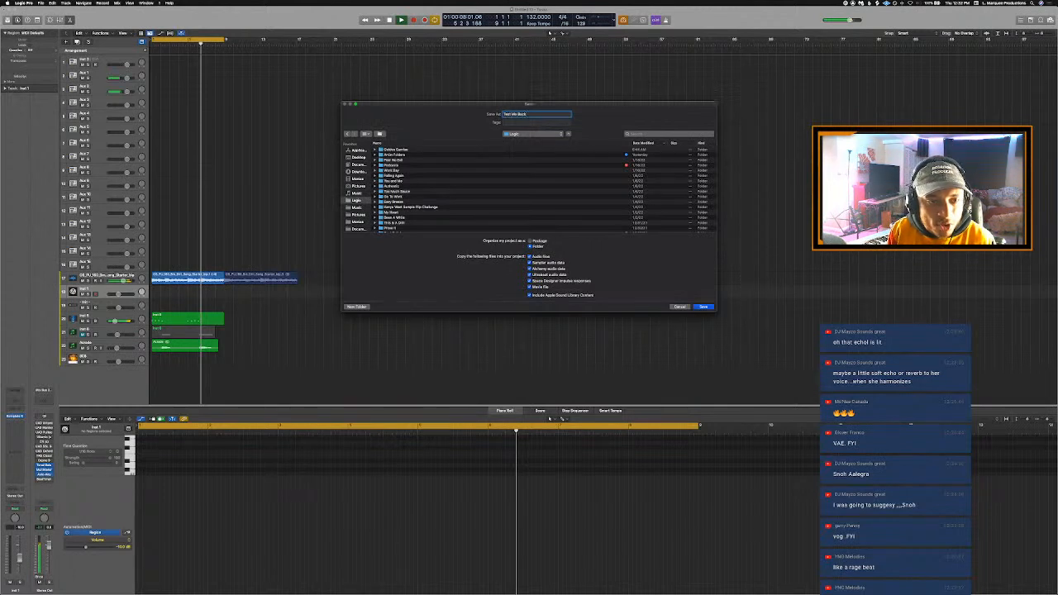
pyautogui.press('Return')
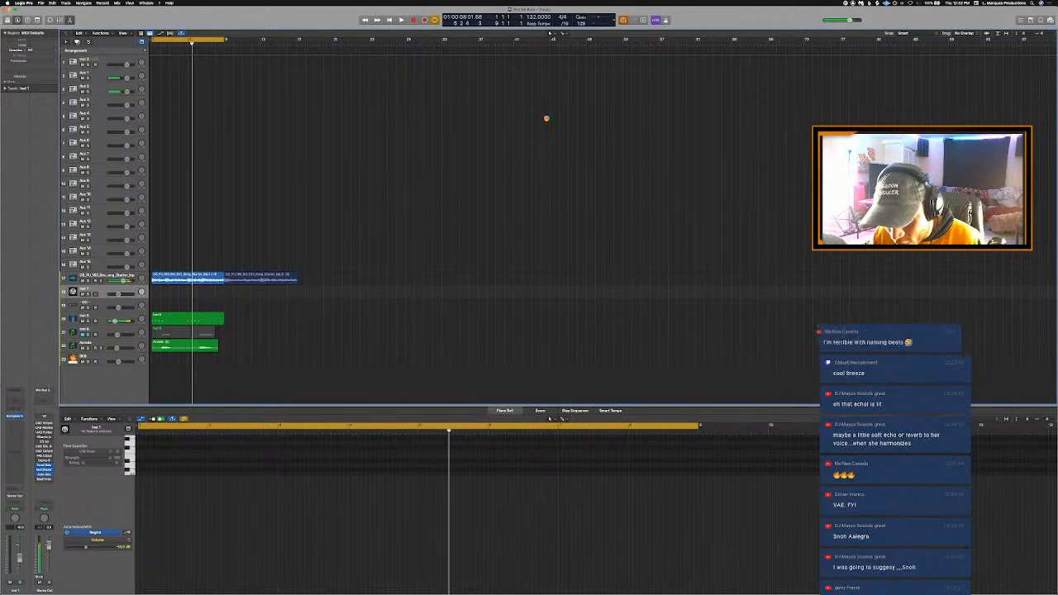
# - Select the second starter loop region after bar 9 and start playback of the cycled section
pyautogui.press('space')
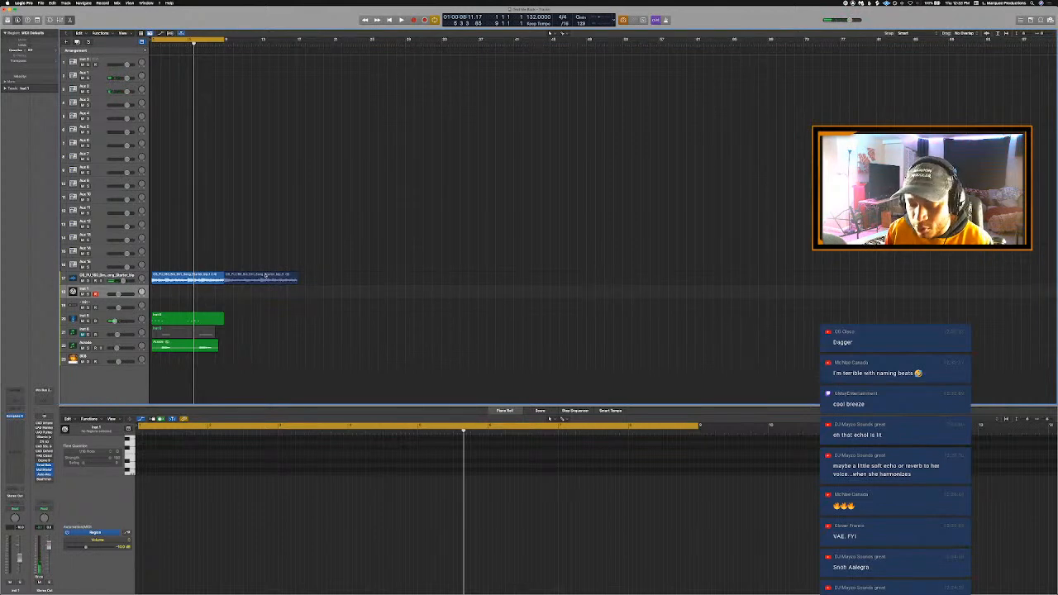
pyautogui.click(265, 275)
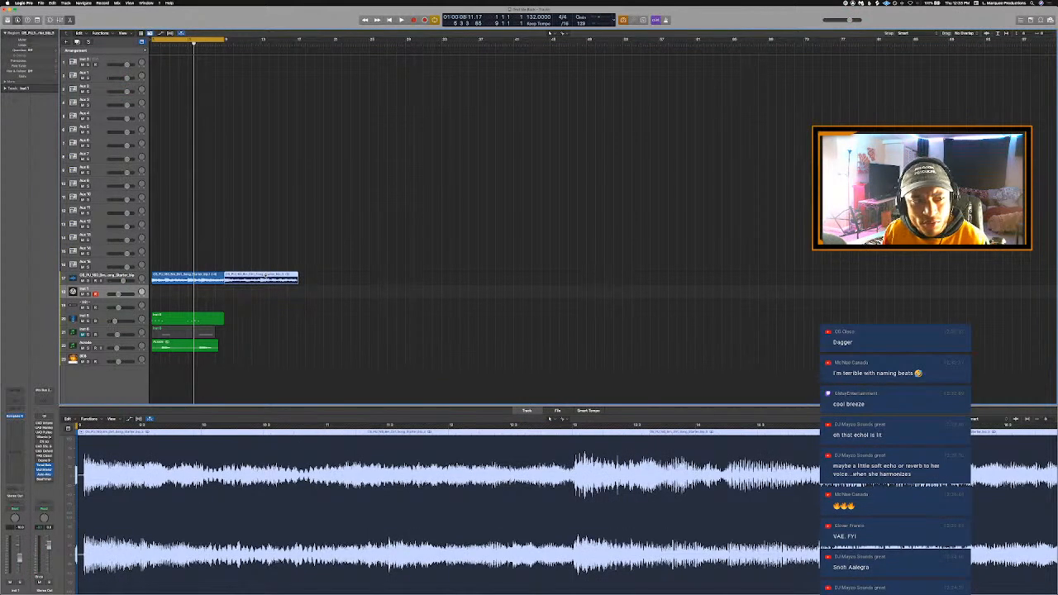
pyautogui.hotkey('shift', 'space')
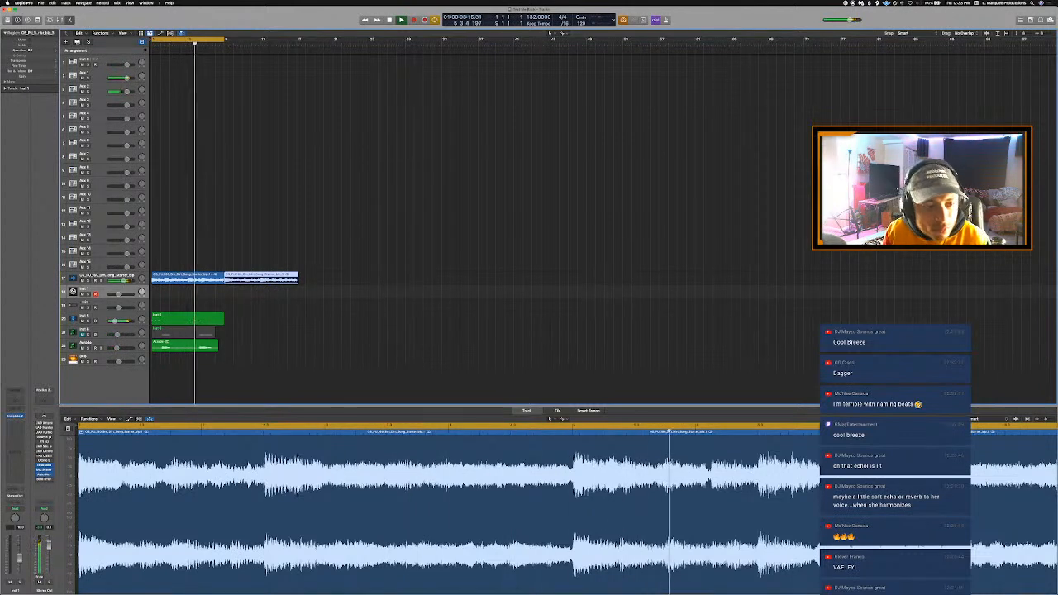
# - Switch to Finder and look through the drum kit folders for a kit with suitable 808 samples
pyautogui.press('super+Tab')
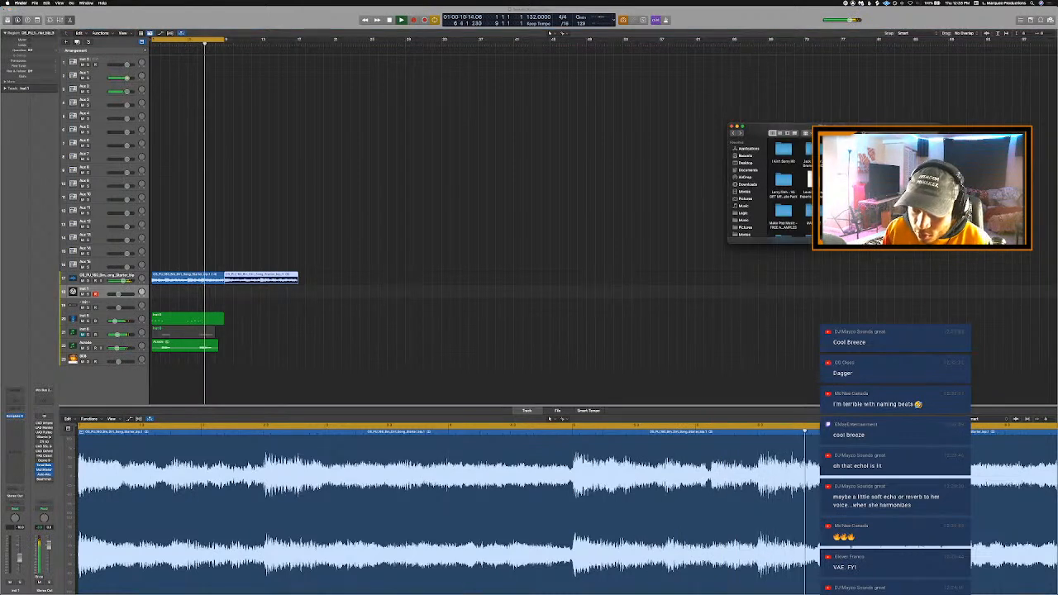
pyautogui.scroll(5, 789, 190)
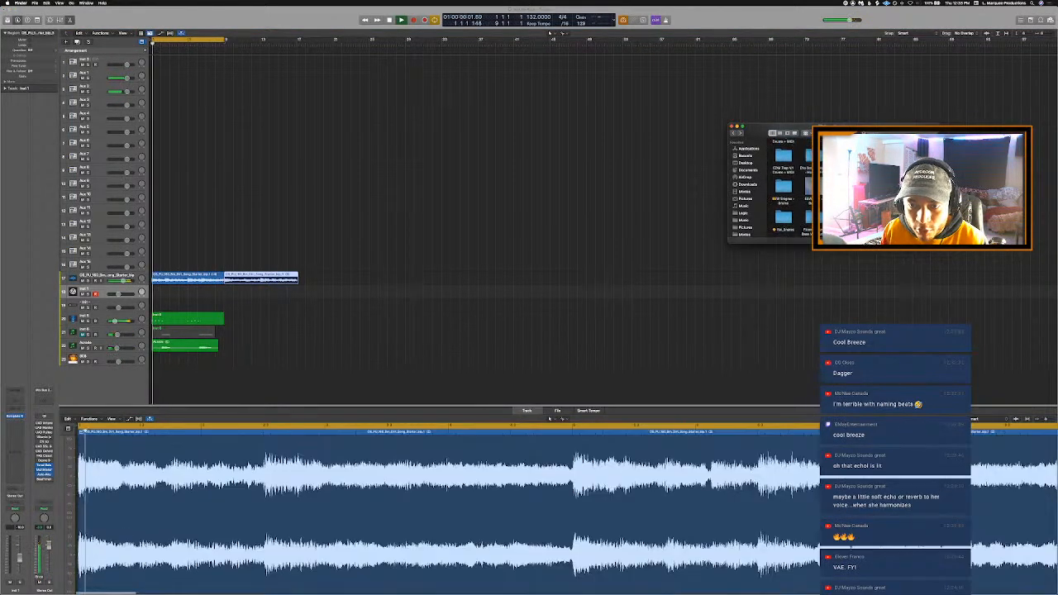
pyautogui.scroll(-5, 790, 190)
pyautogui.scroll(-3, 790, 190)
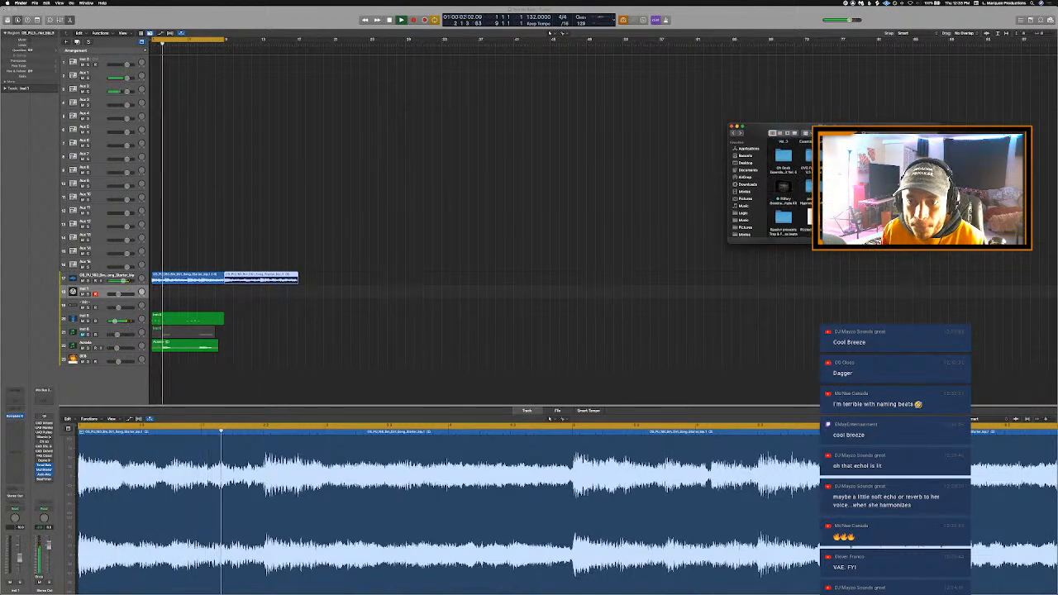
pyautogui.scroll(-5, 790, 190)
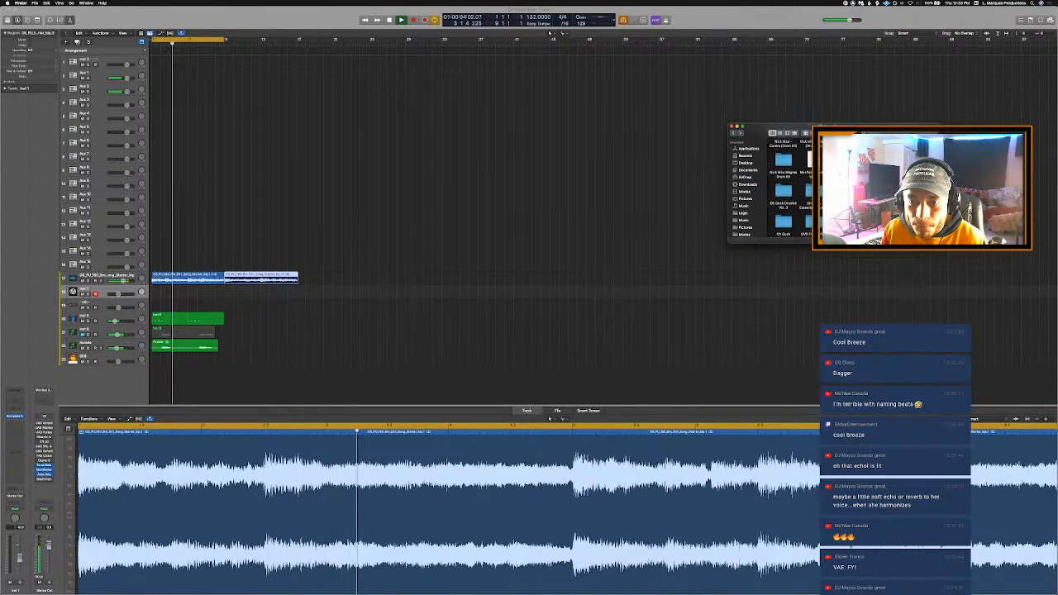
pyautogui.scroll(-5, 790, 190)
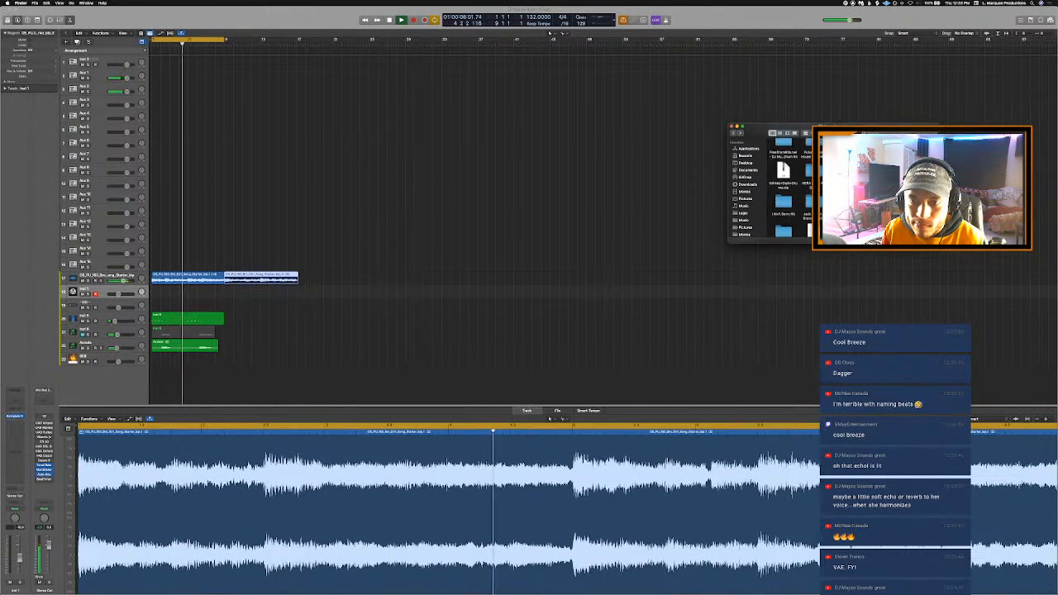
pyautogui.scroll(-5, 789, 190)
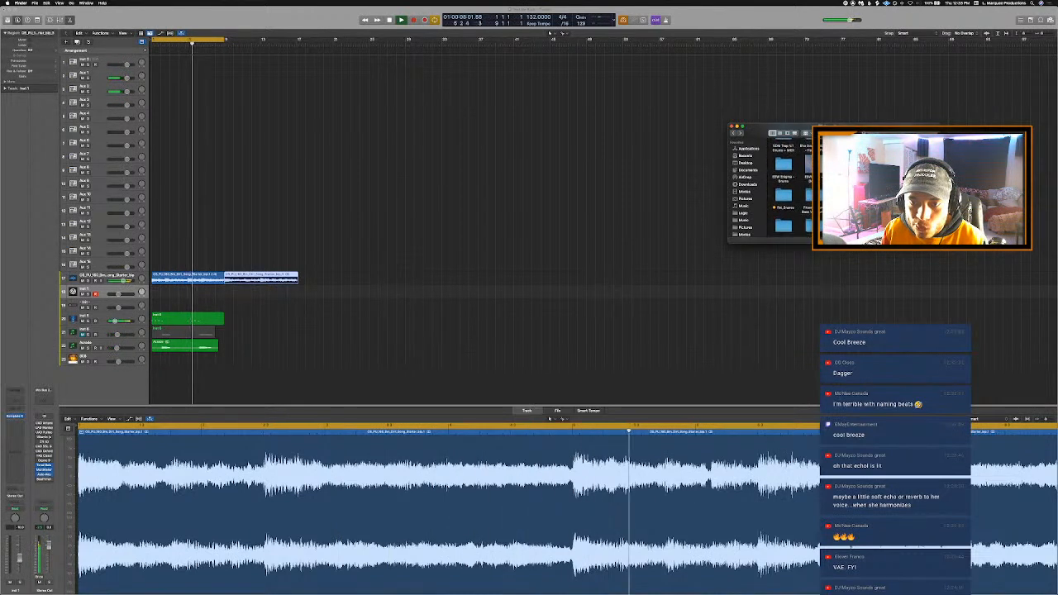
pyautogui.scroll(-5, 789, 190)
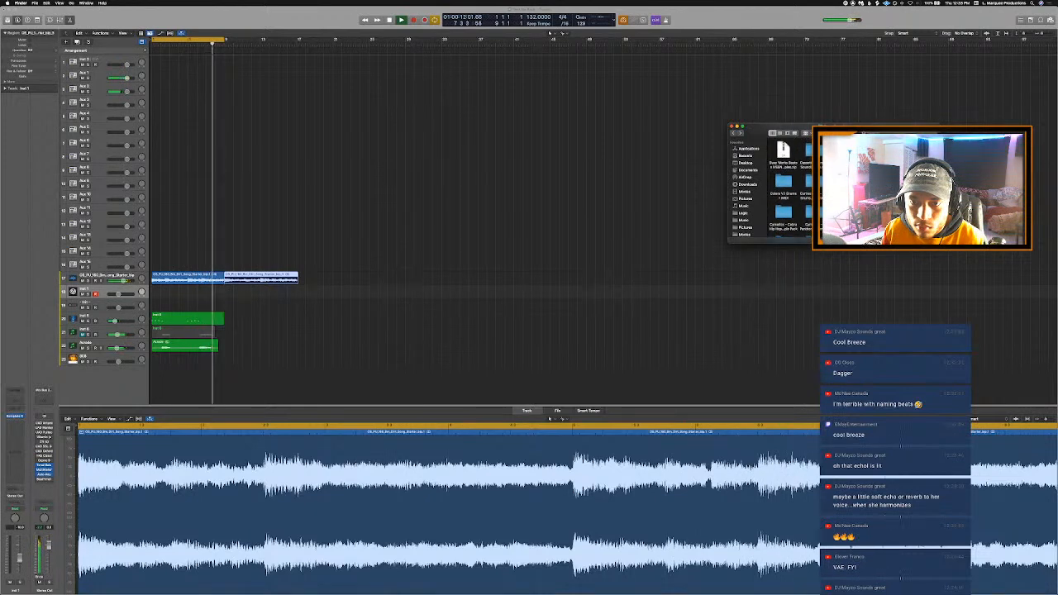
pyautogui.scroll(-3, 790, 190)
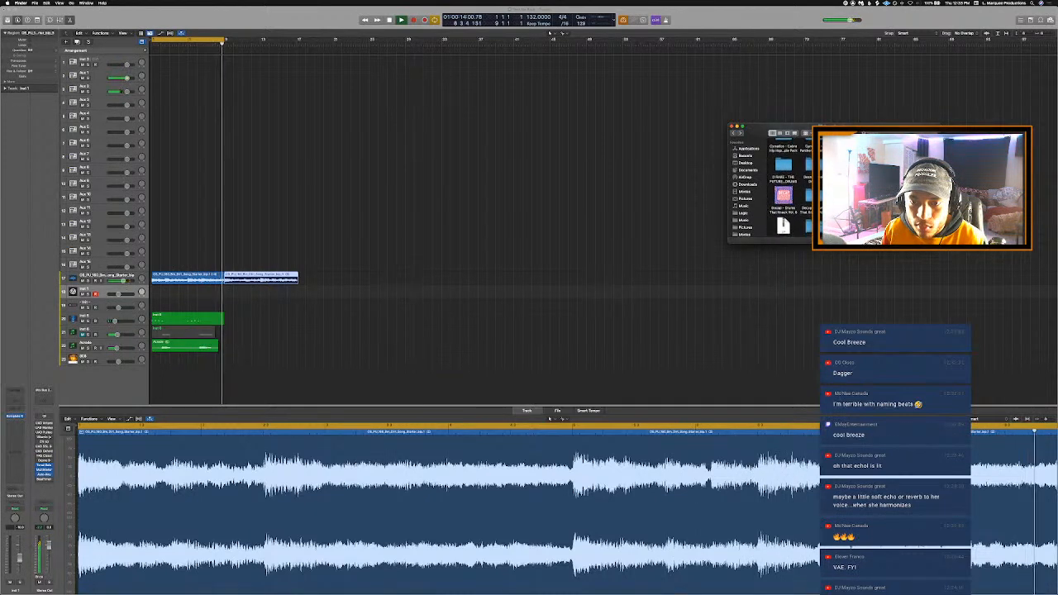
pyautogui.scroll(-3, 790, 190)
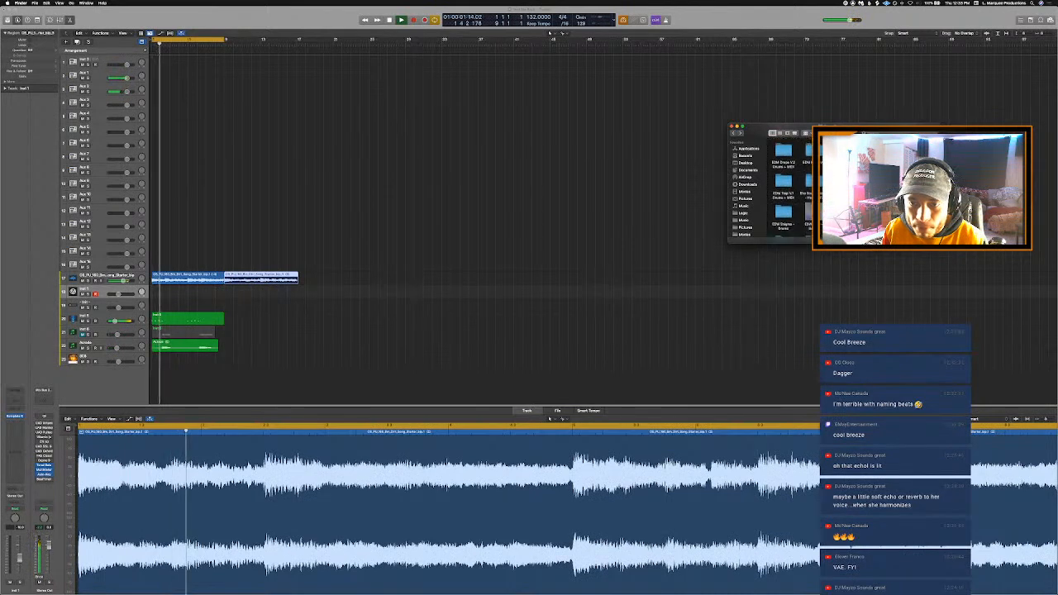
pyautogui.scroll(-1, 790, 190)
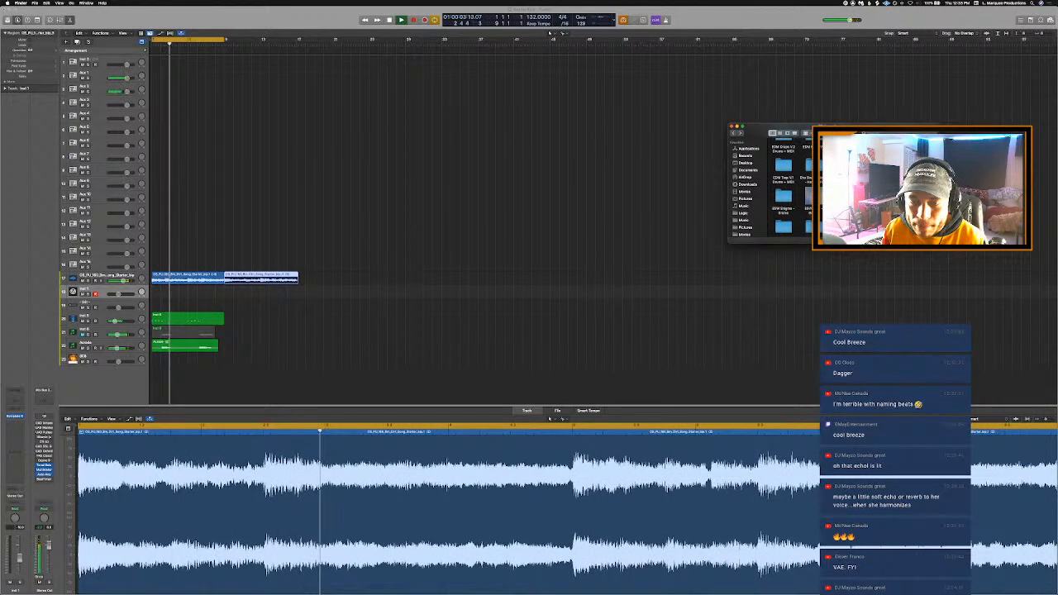
pyautogui.scroll(-2, 790, 190)
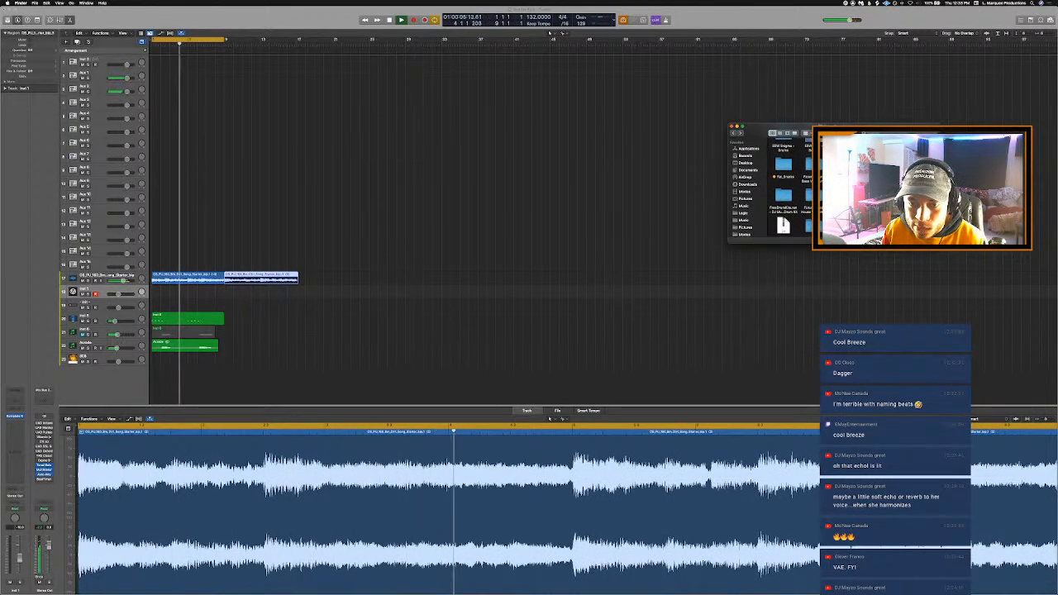
# - Open the PG Life Of Pierre 808s folder and load "PG LOP 808 - Big Facts - C.wav" into Quick Sampler on a new Logic Pro track
pyautogui.doubleClick(870, 165)
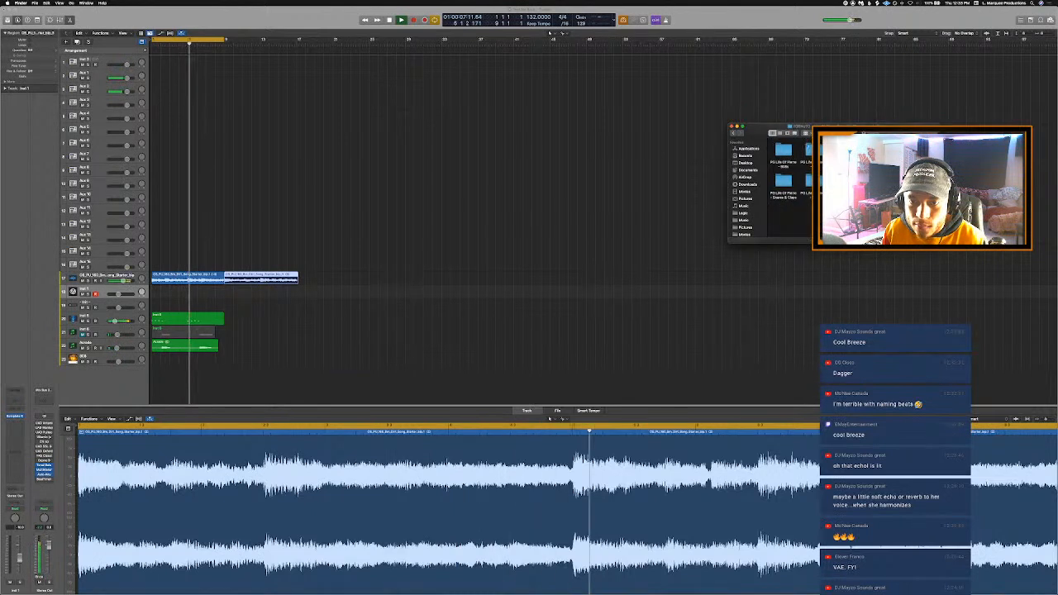
pyautogui.doubleClick(784, 152)
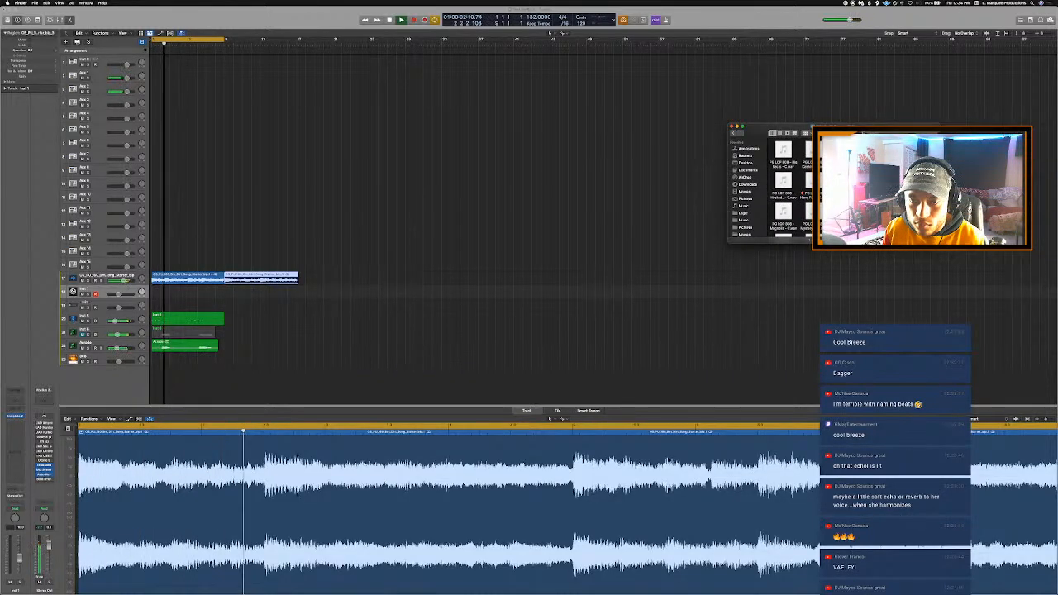
pyautogui.click(784, 150)
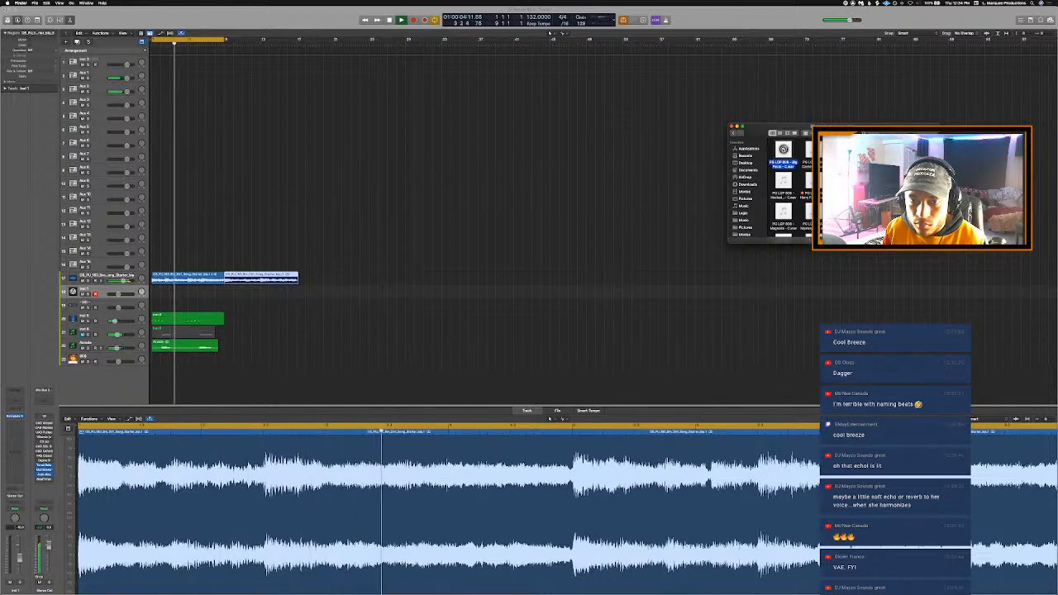
pyautogui.click(798, 151)
pyautogui.moveTo(786, 152); pyautogui.dragTo(119, 369)
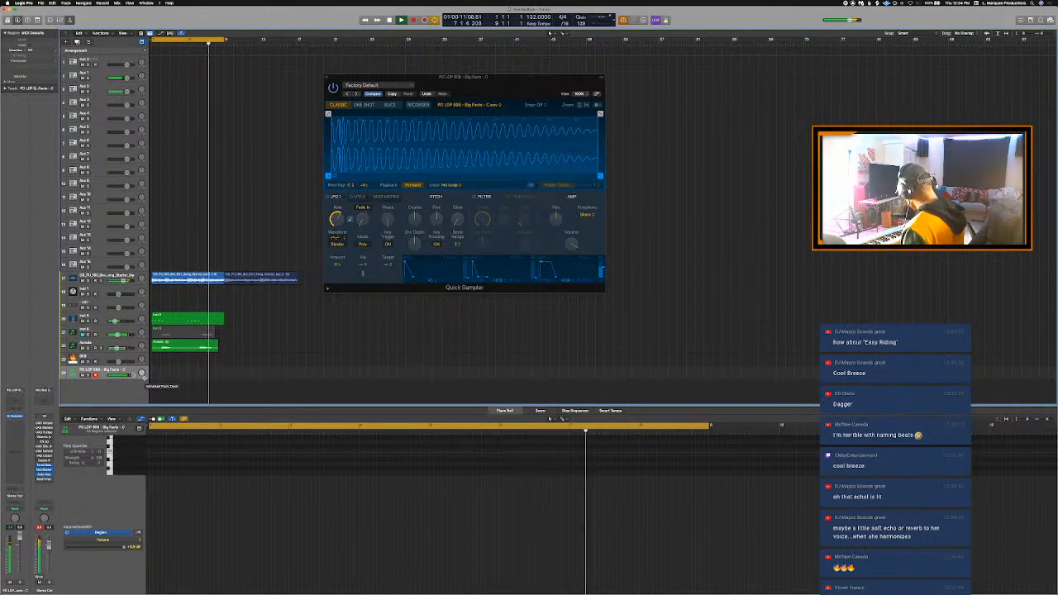
# - Lower the Big Facts 808 track's volume slightly and play the cycled section repeatedly to try the 808 against the loop
pyautogui.moveTo(133, 375); pyautogui.dragTo(132, 376)
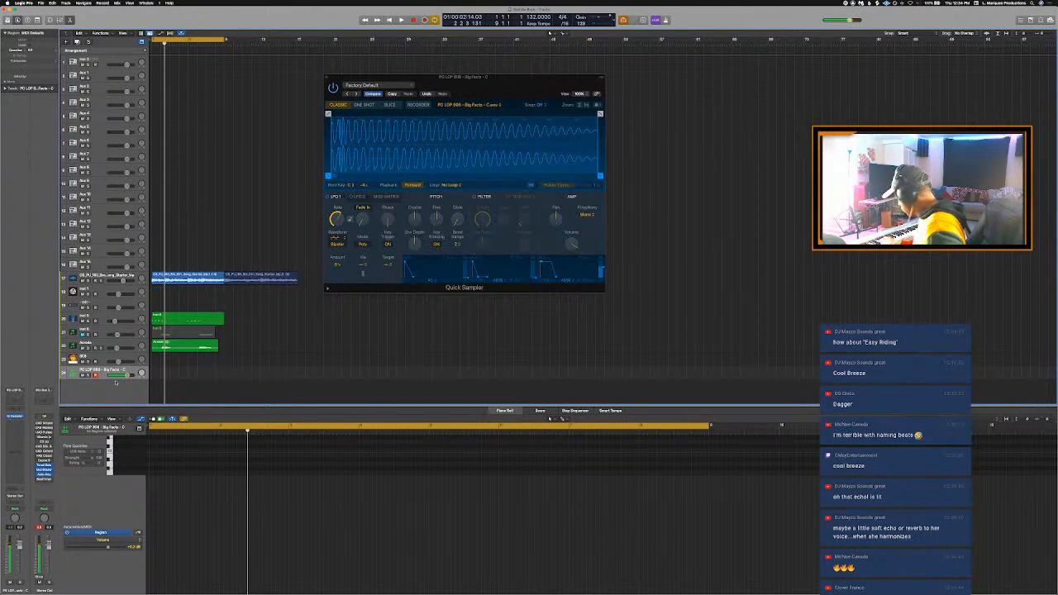
pyautogui.press('space')
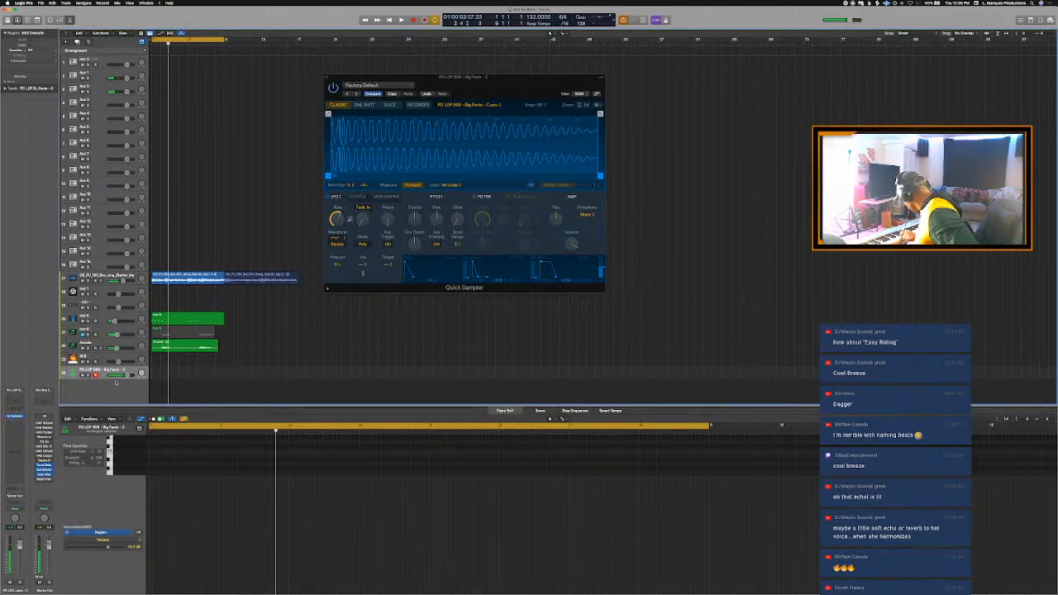
pyautogui.press('space')
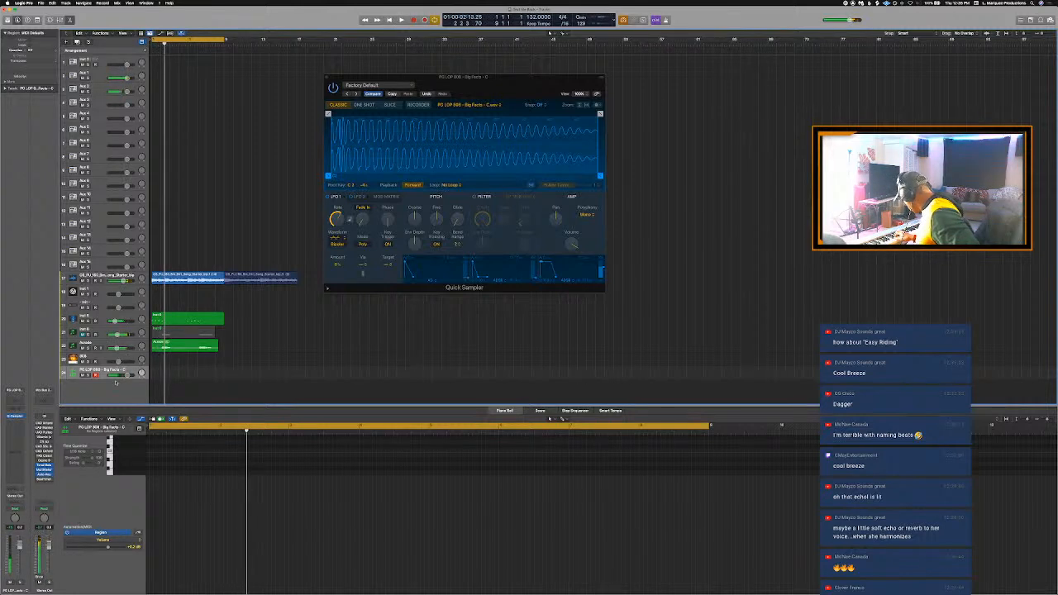
pyautogui.press('space')
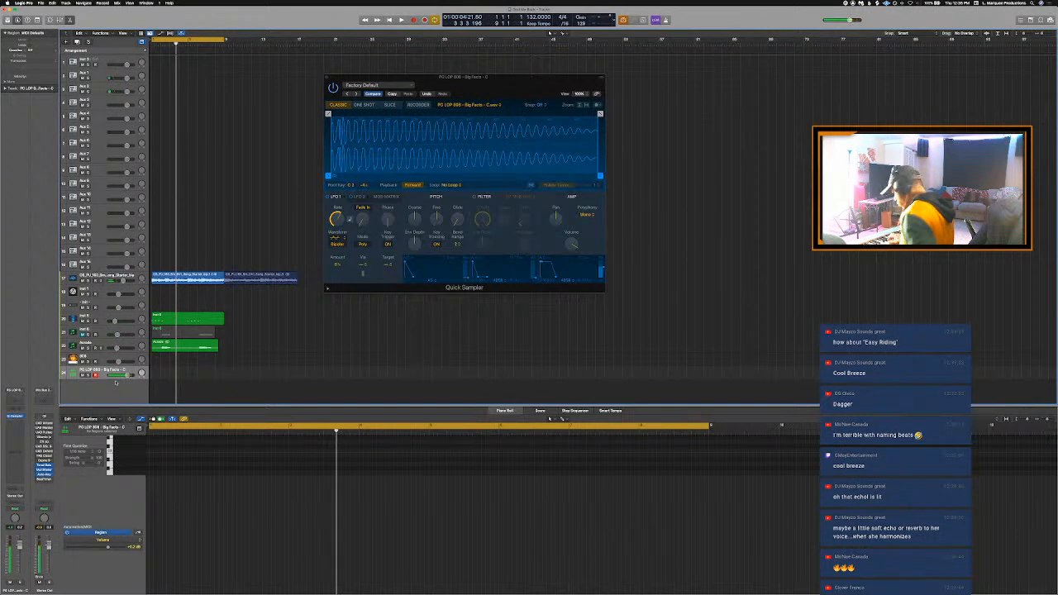
pyautogui.press('space')
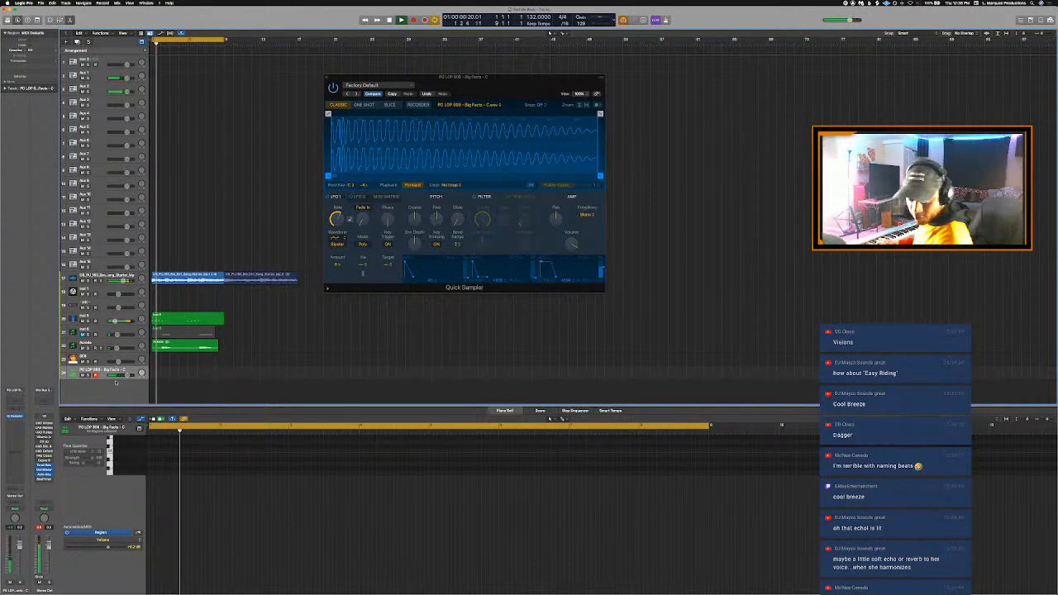
pyautogui.press('space')
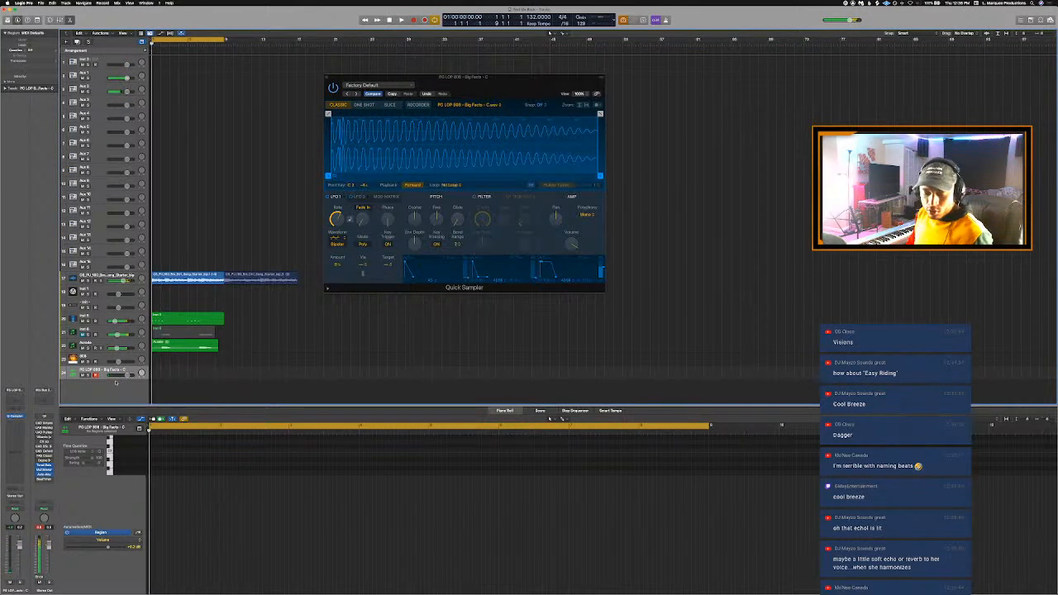
# - Rename the project and its folder to "Visions"
pyautogui.hscroll(5, 114, 376)
pyautogui.hscroll(-4, 99, 322)
pyautogui.hscroll(-2, 94, 308)
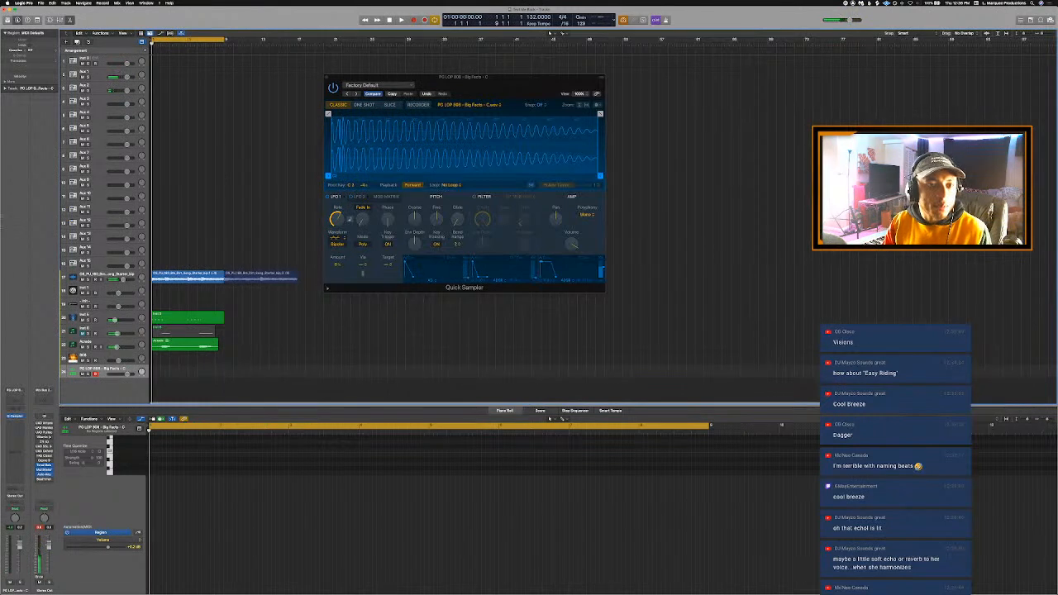
pyautogui.click(41, 3)
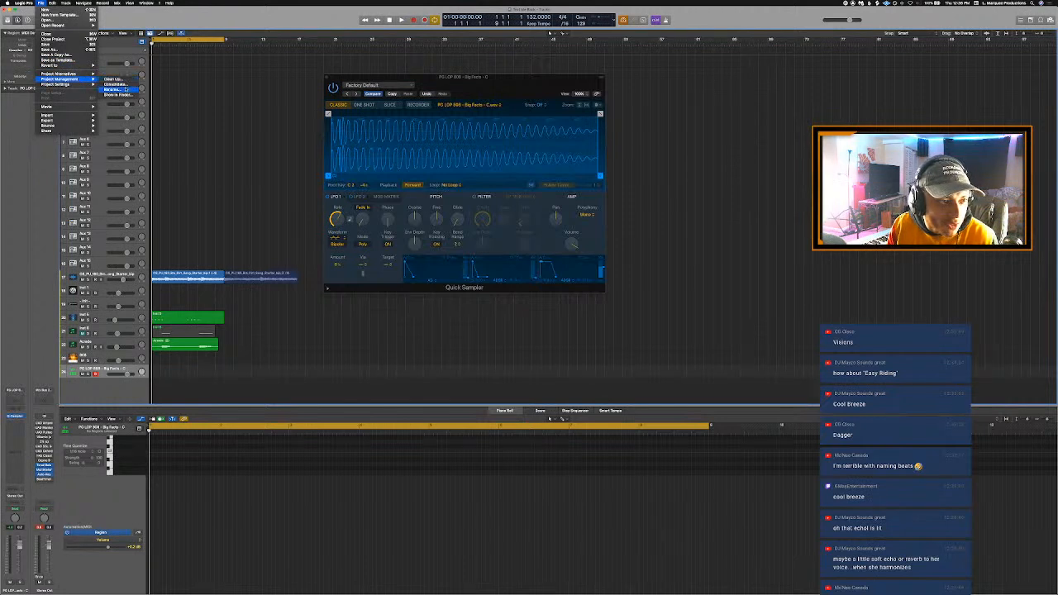
pyautogui.click(113, 89)
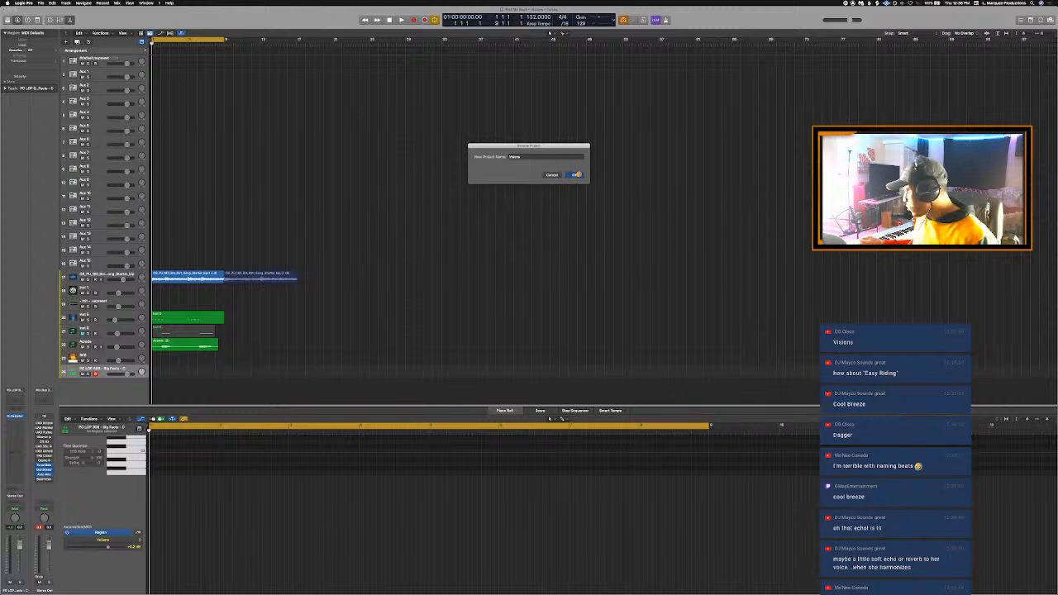
pyautogui.click(576, 175)
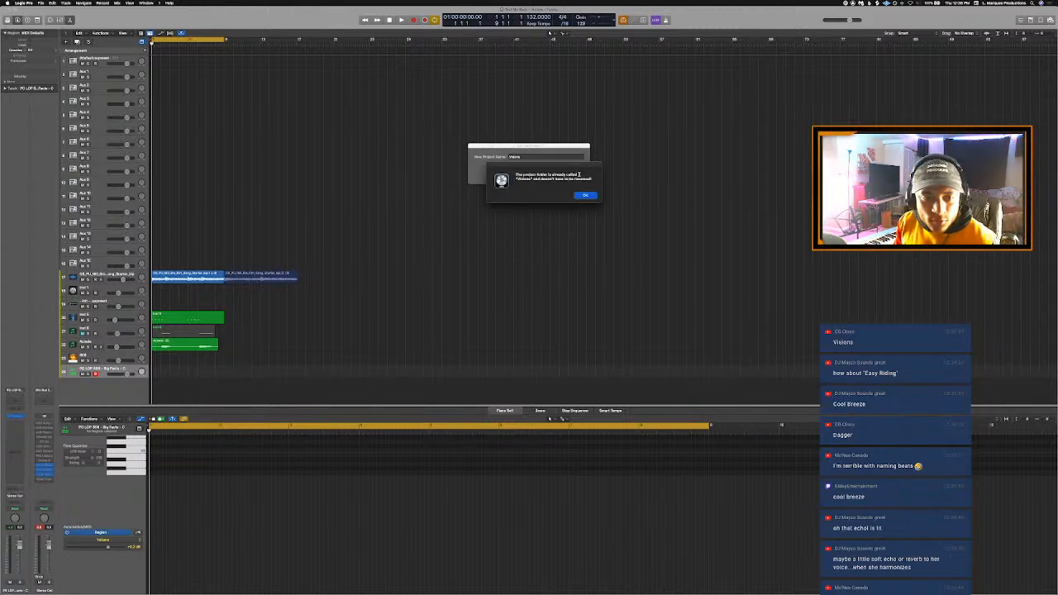
pyautogui.click(586, 196)
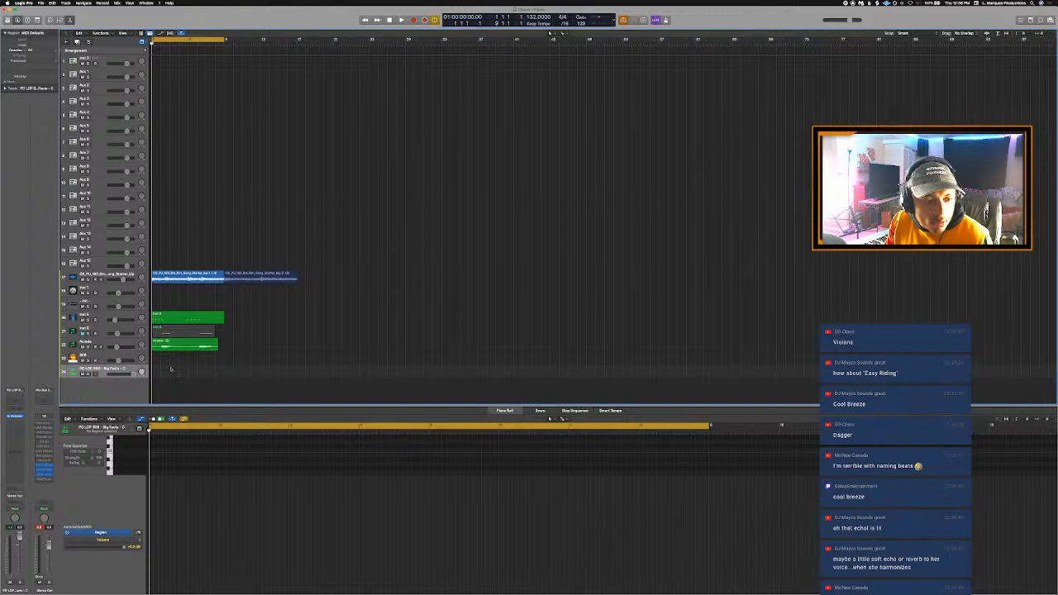
# - Enable Flex on the Arcade vocal track in Polyphonic mode during playback, with Flex editing hidden again at the end
pyautogui.press('space')
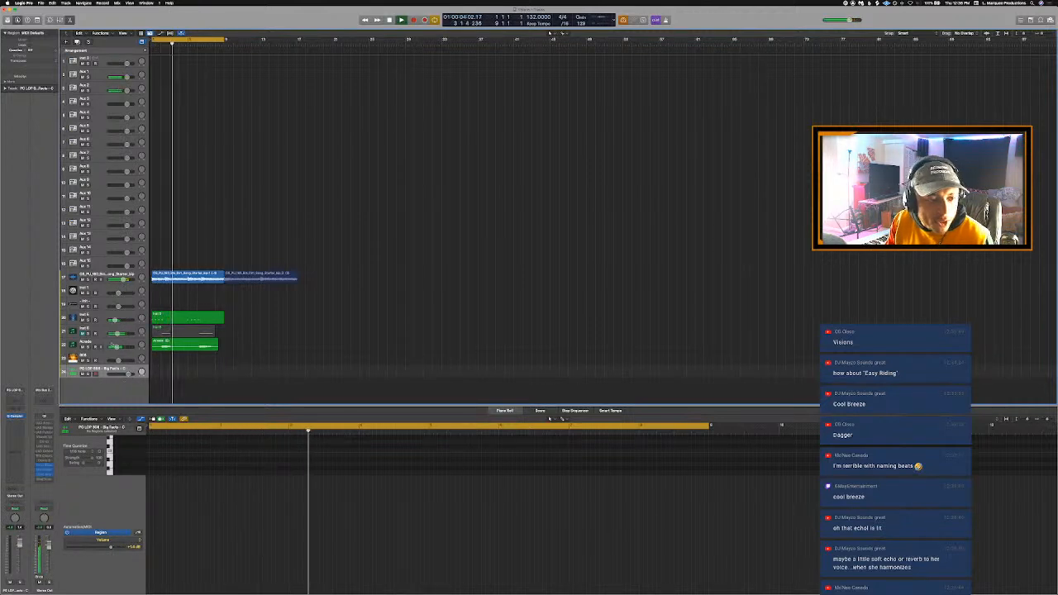
pyautogui.click(111, 345)
pyautogui.press('super+Down')
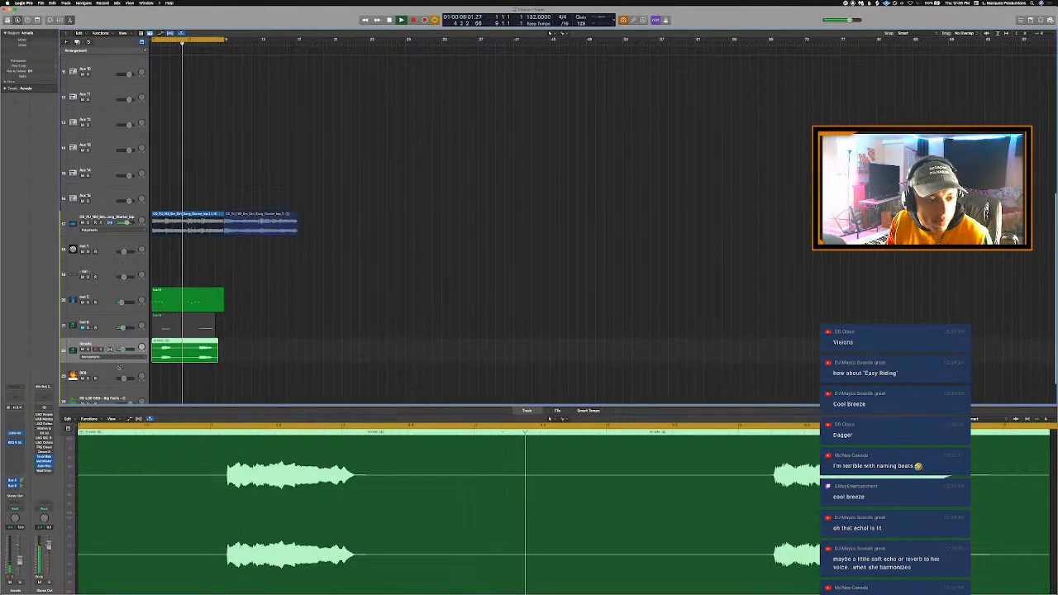
pyautogui.click(109, 350)
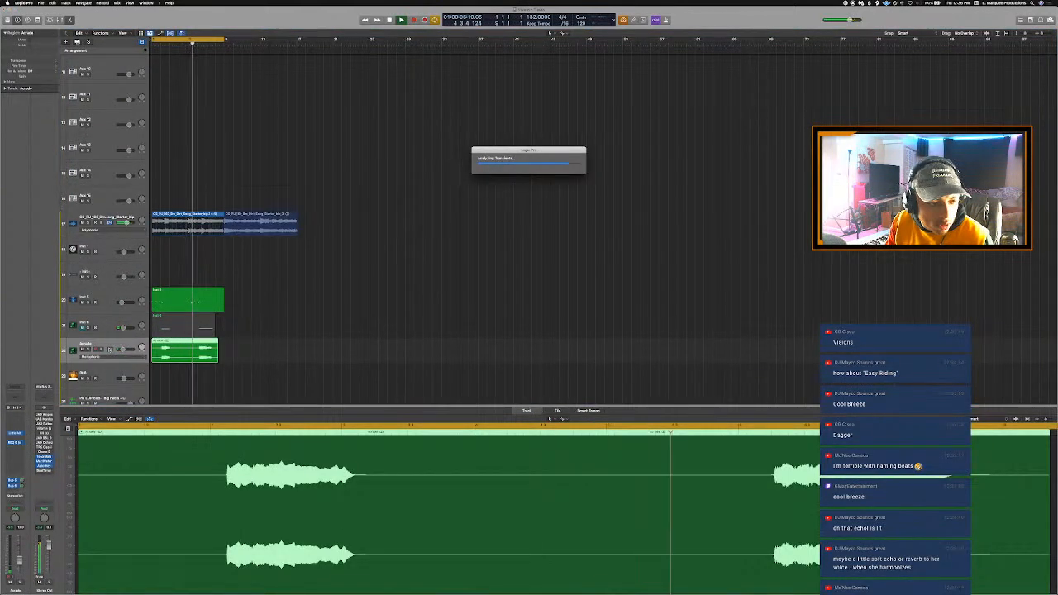
pyautogui.click(91, 357)
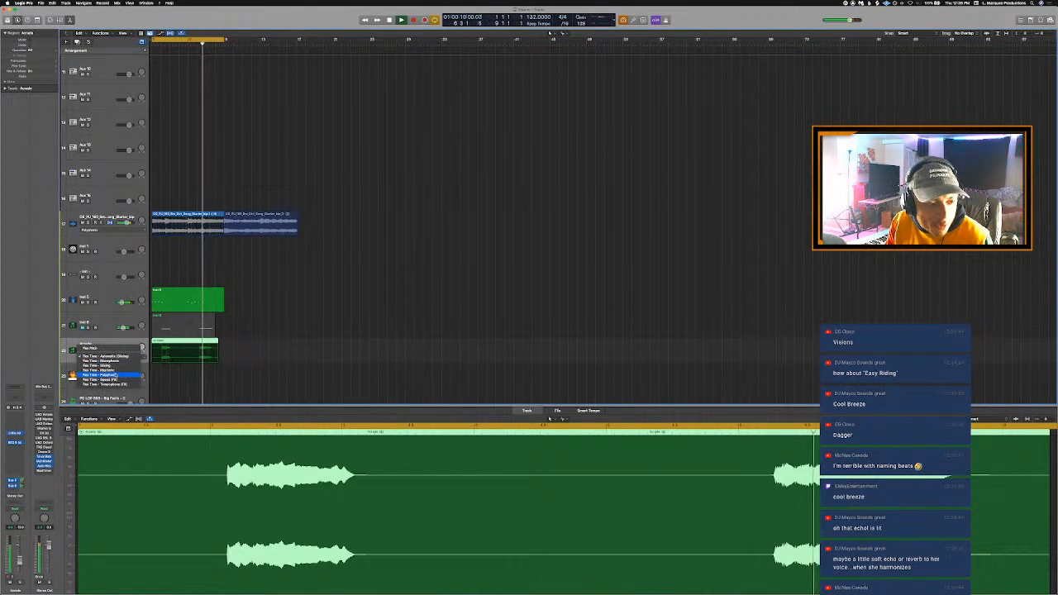
pyautogui.click(116, 376)
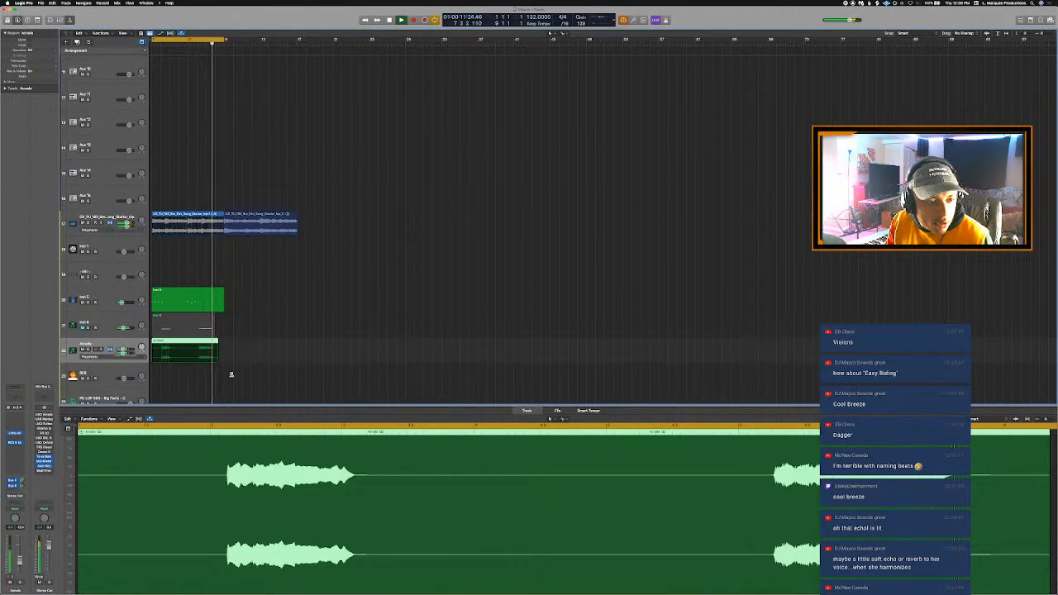
pyautogui.press('super+f')
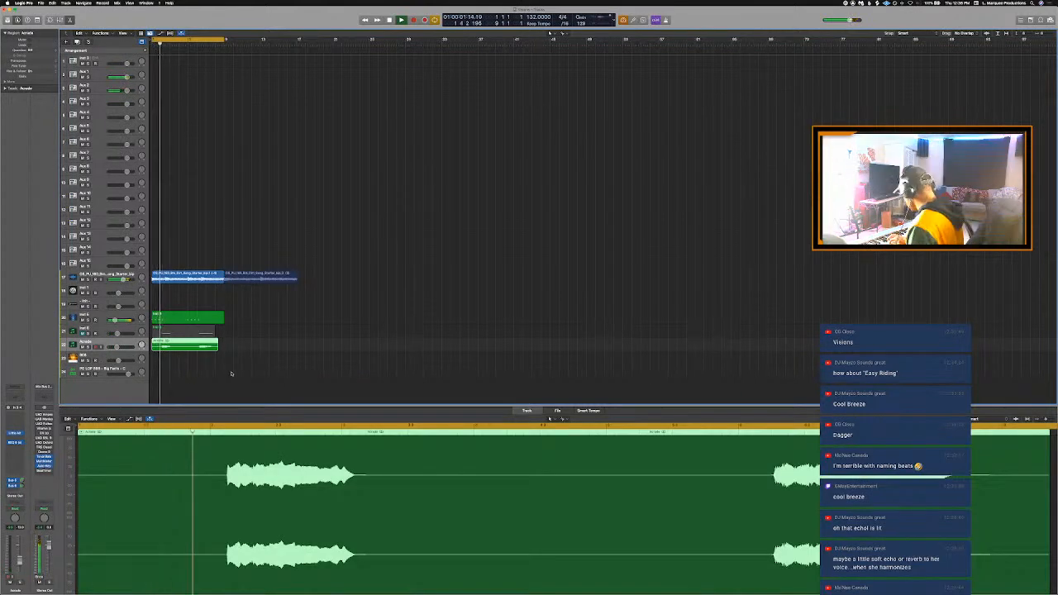
# - Select the Big Facts 808 track and run the cycled section to rehearse the 808 part
pyautogui.click(231, 374)
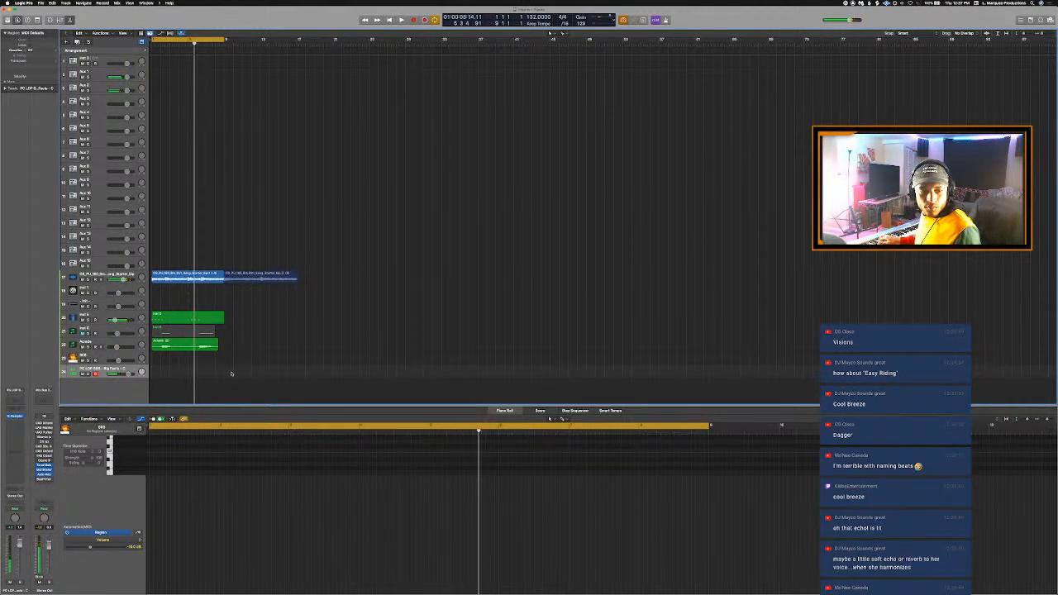
pyautogui.press('r')
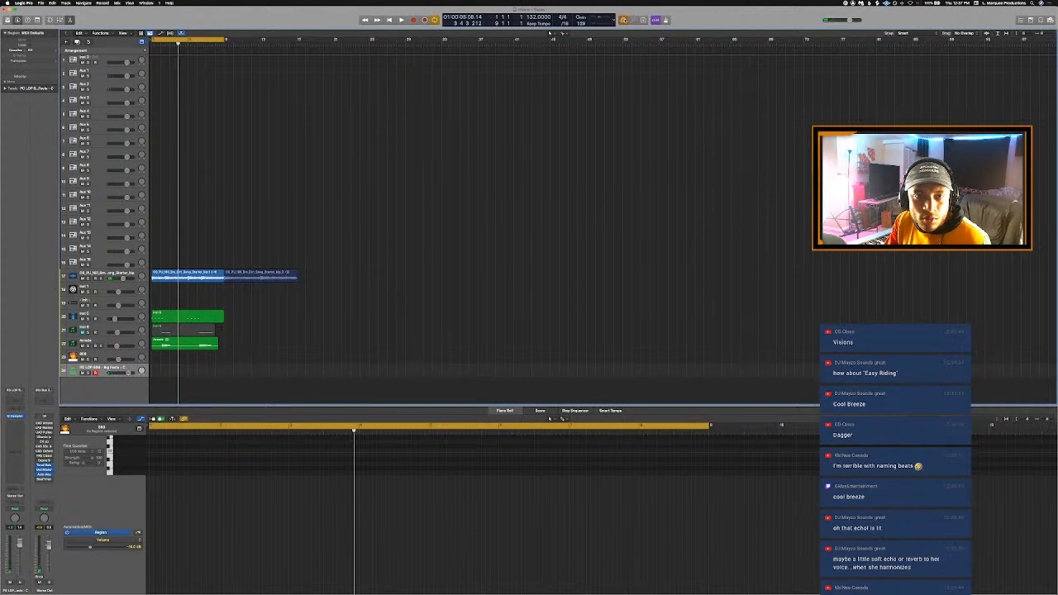
pyautogui.press('space')
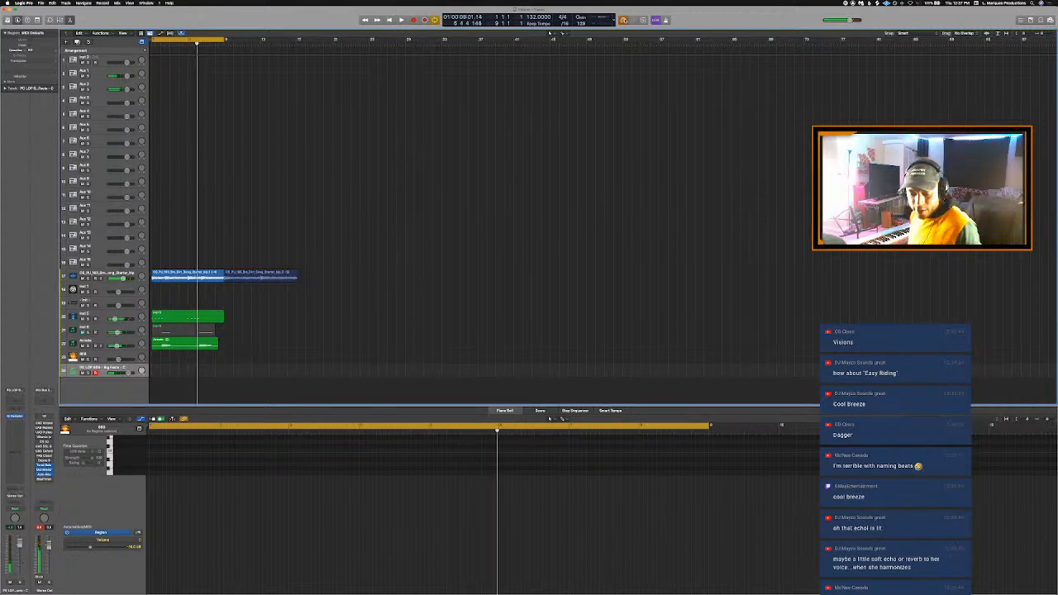
# - Record the 808 part on the Big Facts track over the cycled section, deleting the short false-start take
pyautogui.press('r')
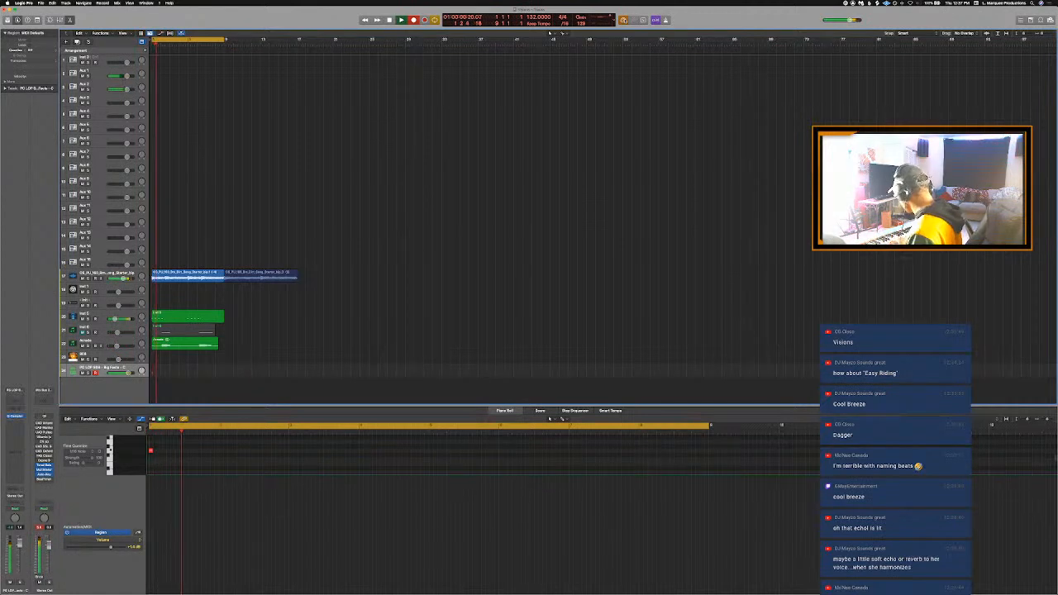
pyautogui.press('space')
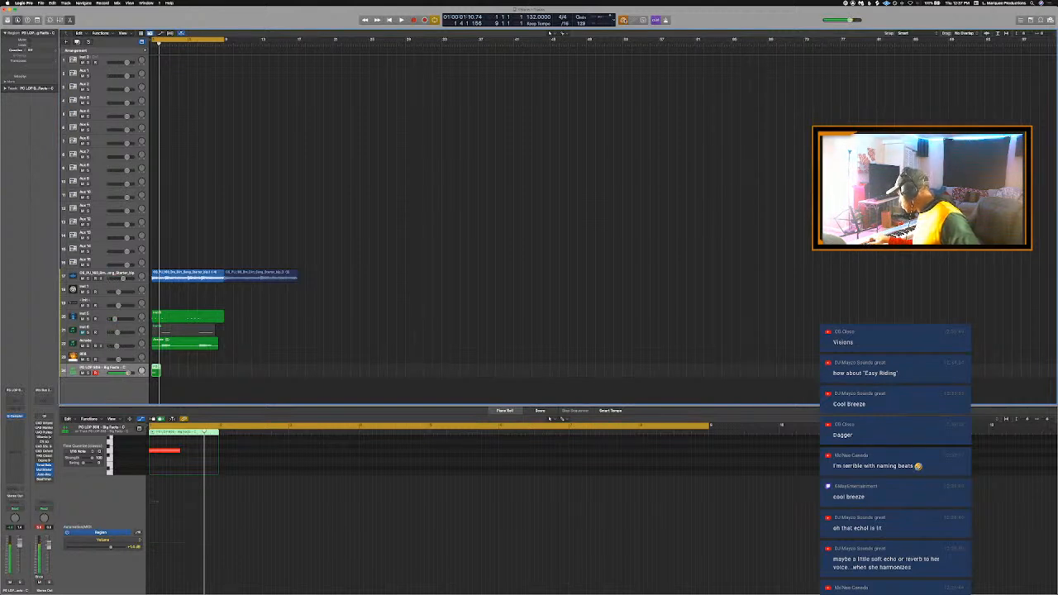
pyautogui.press('Delete')
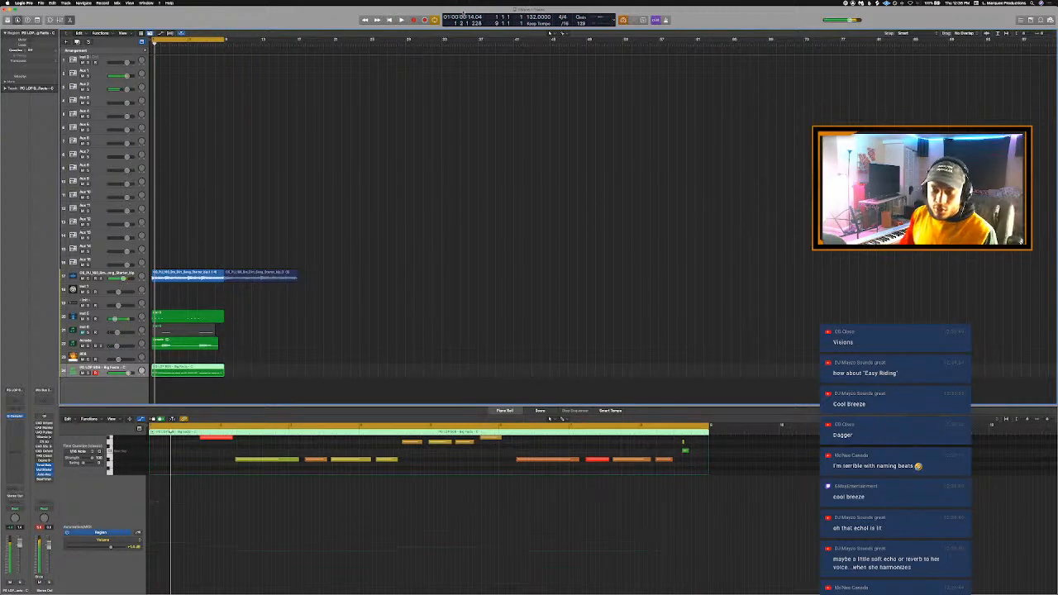
# - Solo the Big Facts 808 track and the Splice starter loop track, and play the two together
pyautogui.press('s')
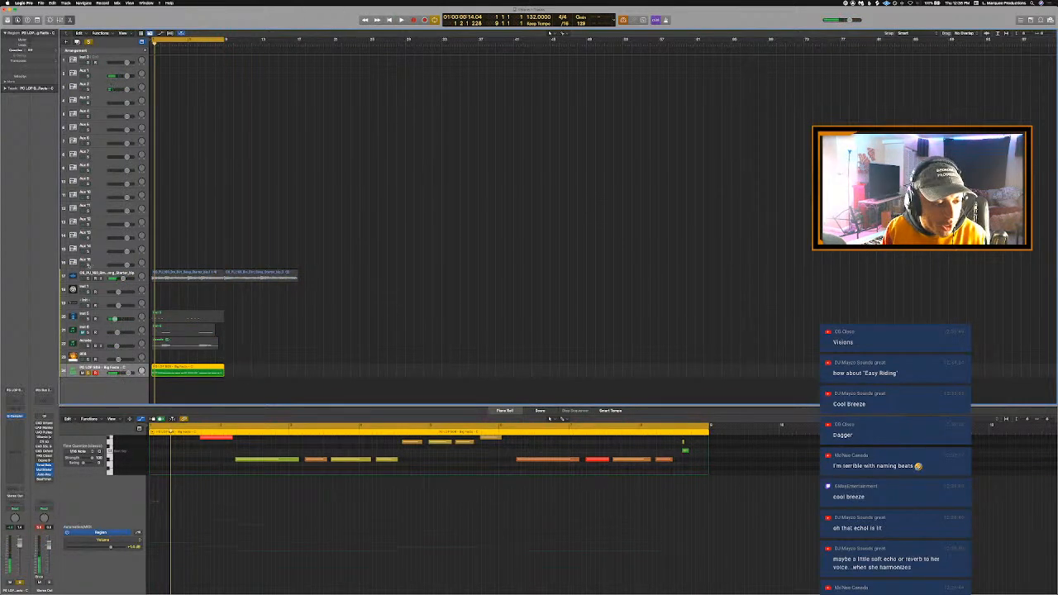
pyautogui.click(88, 280)
pyautogui.press('space')
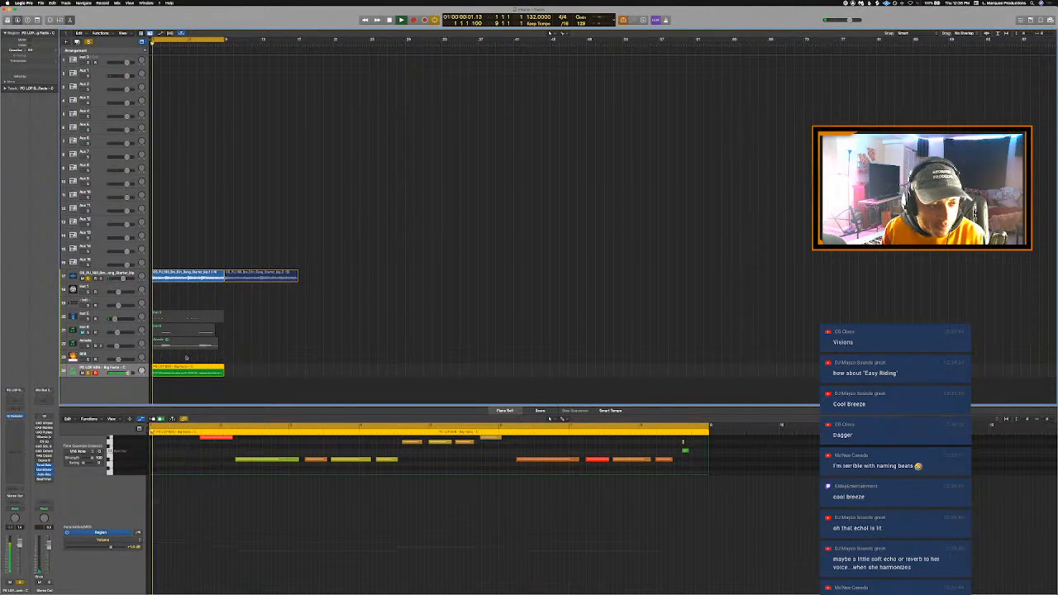
pyautogui.press('space')
pyautogui.click(154, 502)
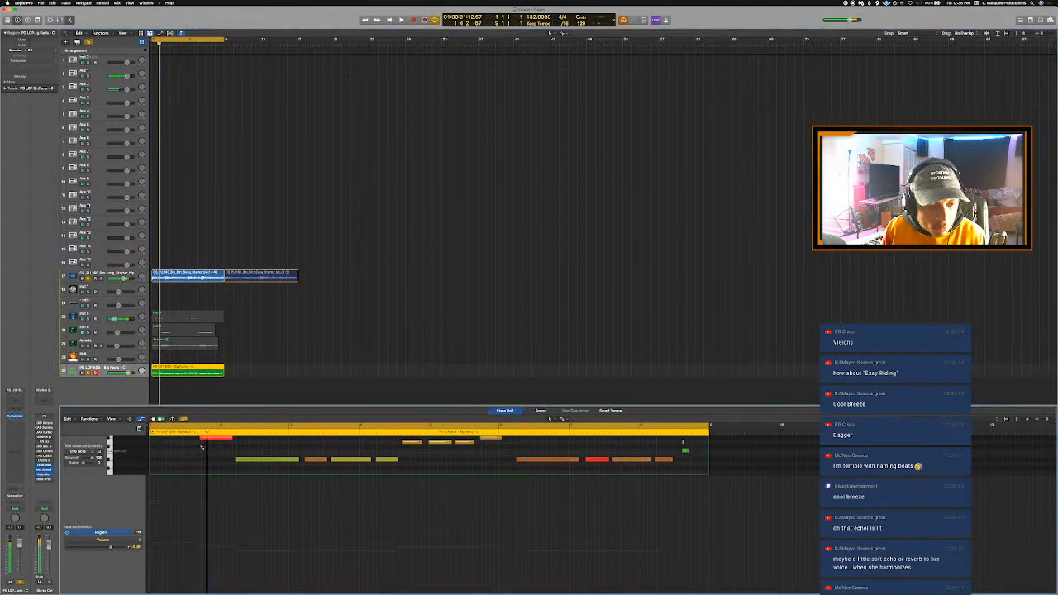
# - Trim the start of the long 808 note in bar 2 to beat 3 and play the result
pyautogui.press('super+a')
pyautogui.press('space')
pyautogui.press('super+Right')
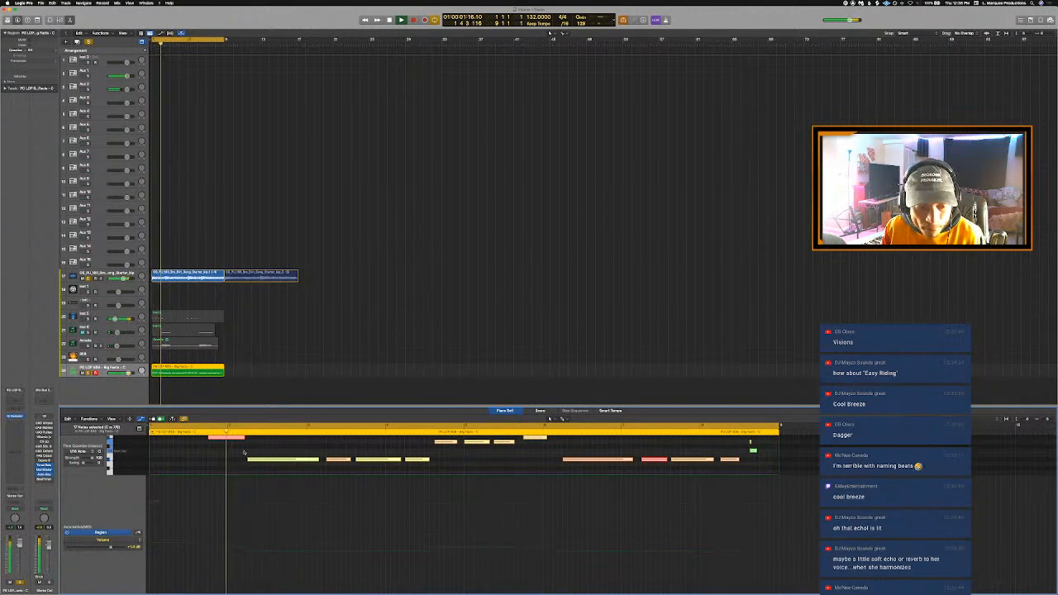
pyautogui.press('super+Right')
pyautogui.press('space')
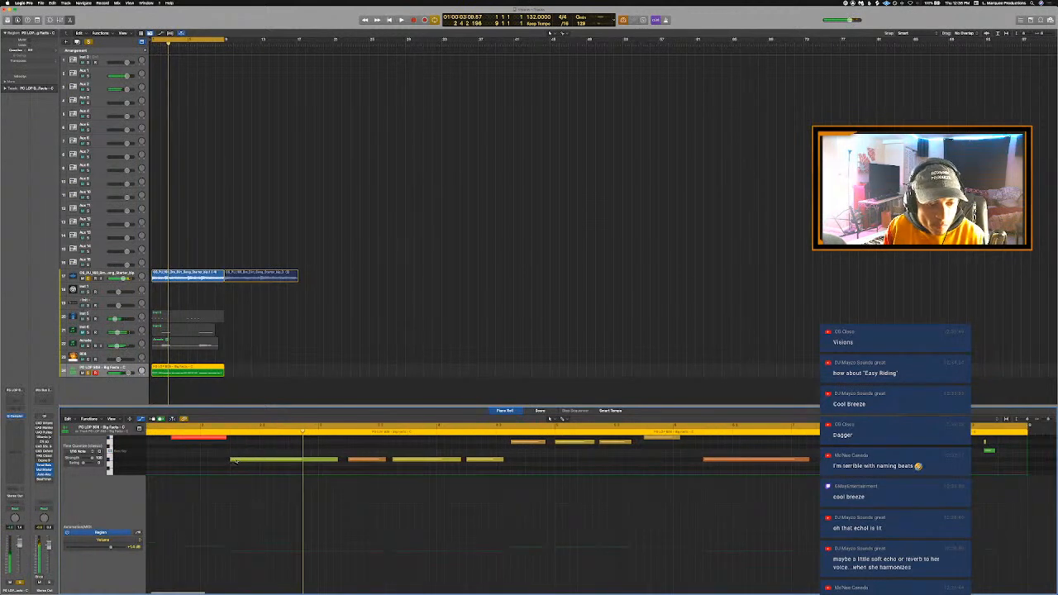
pyautogui.moveTo(230, 460); pyautogui.dragTo(262, 467)
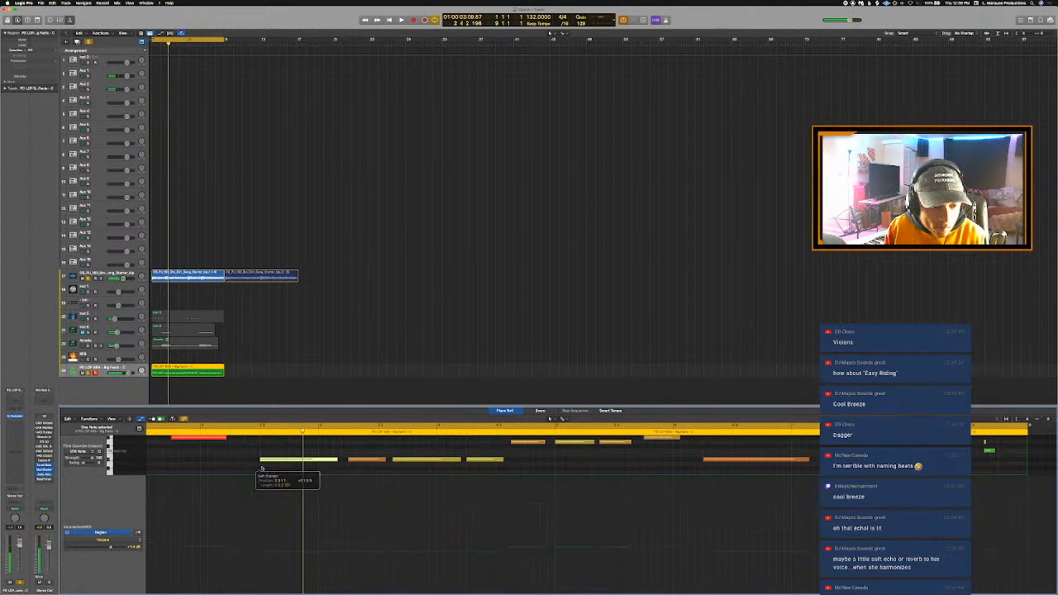
pyautogui.press('space')
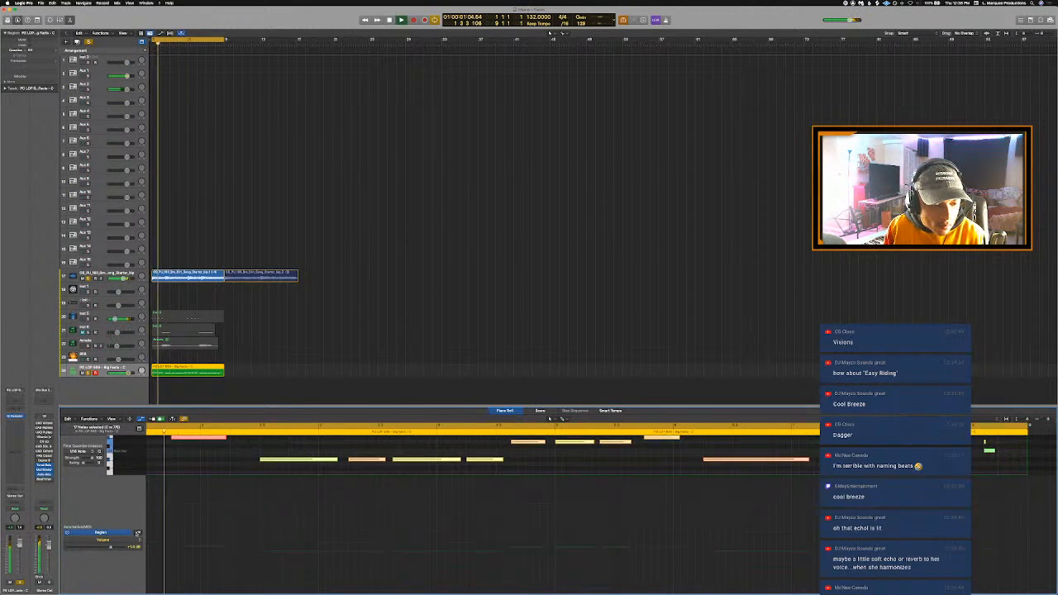
# - Show the note velocity lane, try raising all the 808 velocities to maximum, and undo back to the untrimmed note
pyautogui.click(138, 534)
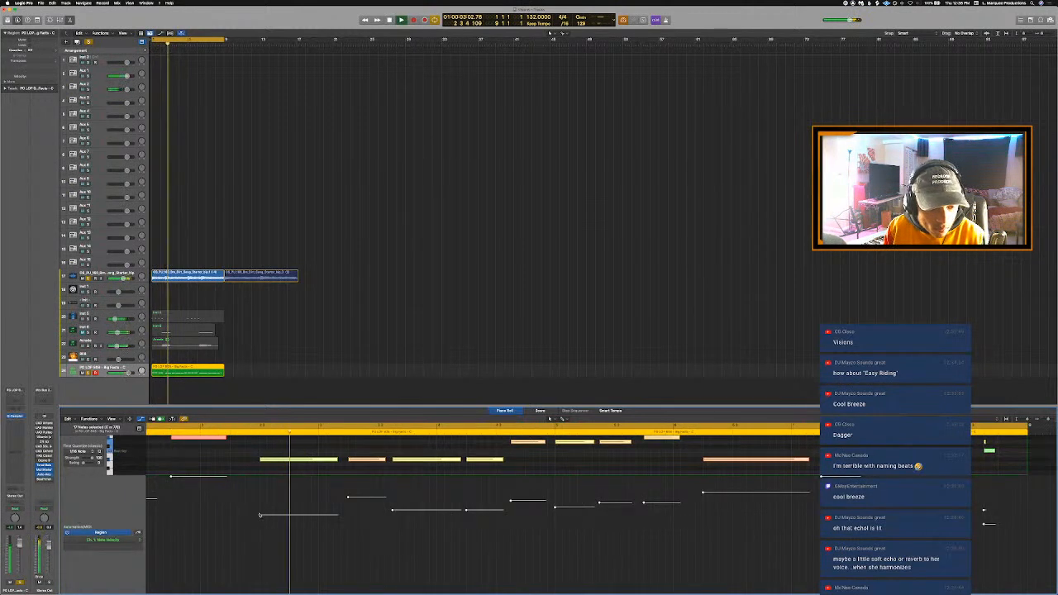
pyautogui.moveTo(259, 515)
pyautogui.mouseDown()
pyautogui.moveTo(256, 461)
pyautogui.moveTo(343, 461)
pyautogui.moveTo(261, 460)
pyautogui.mouseUp()
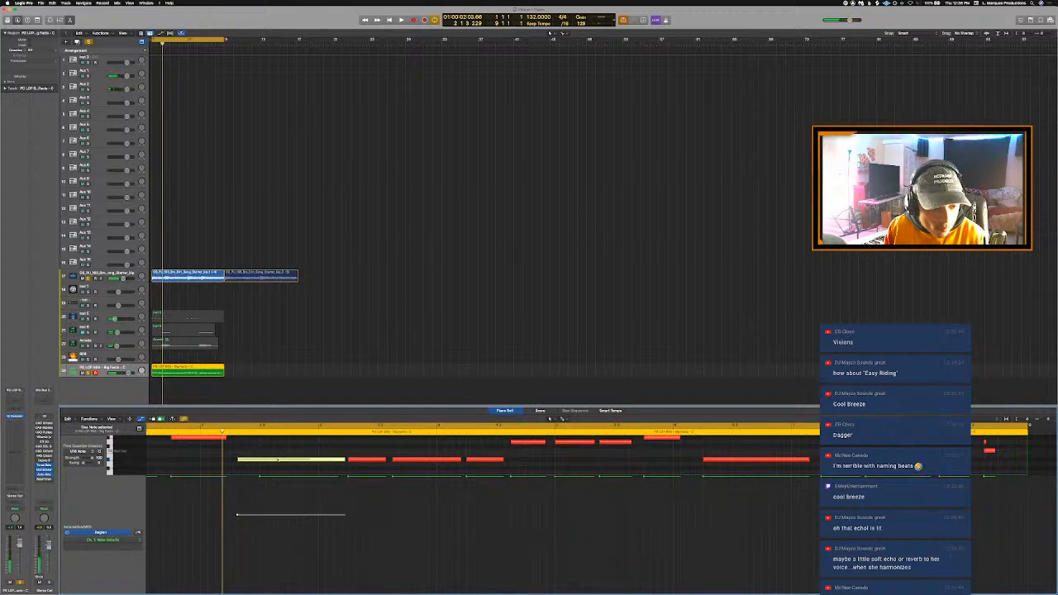
pyautogui.press('super+a')
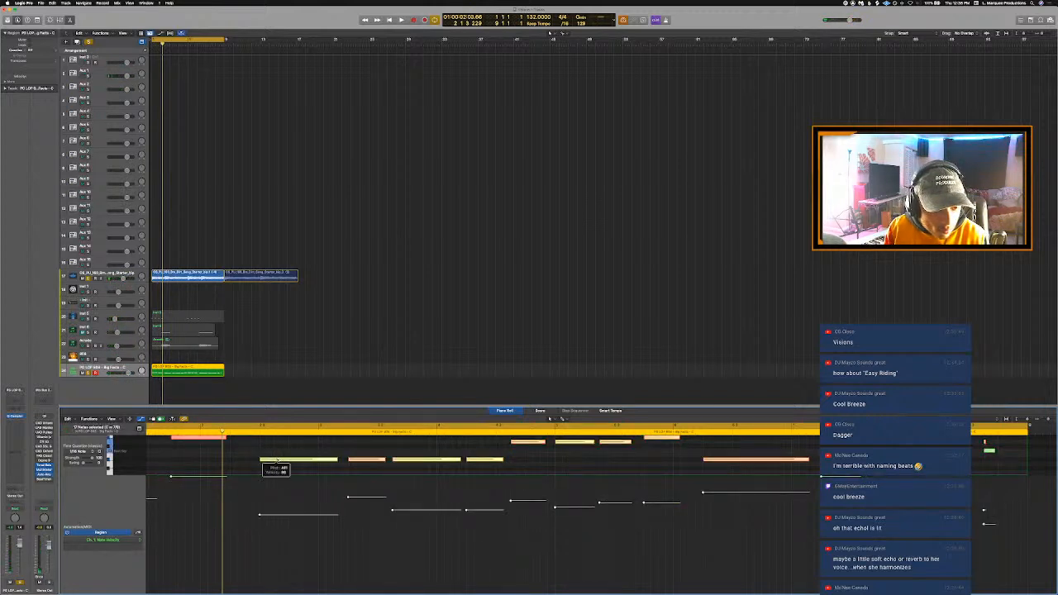
pyautogui.press('super+z')
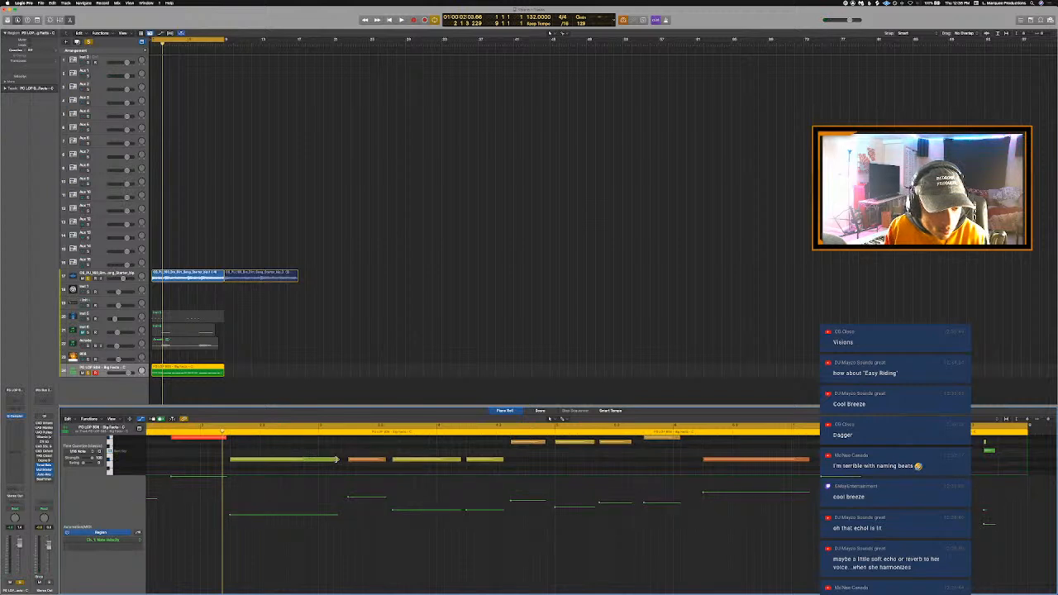
# - Shorten the long 808 note in bar 2, copy it to beat 3, and raise all note velocities to 127
pyautogui.moveTo(336, 460); pyautogui.dragTo(261, 461)
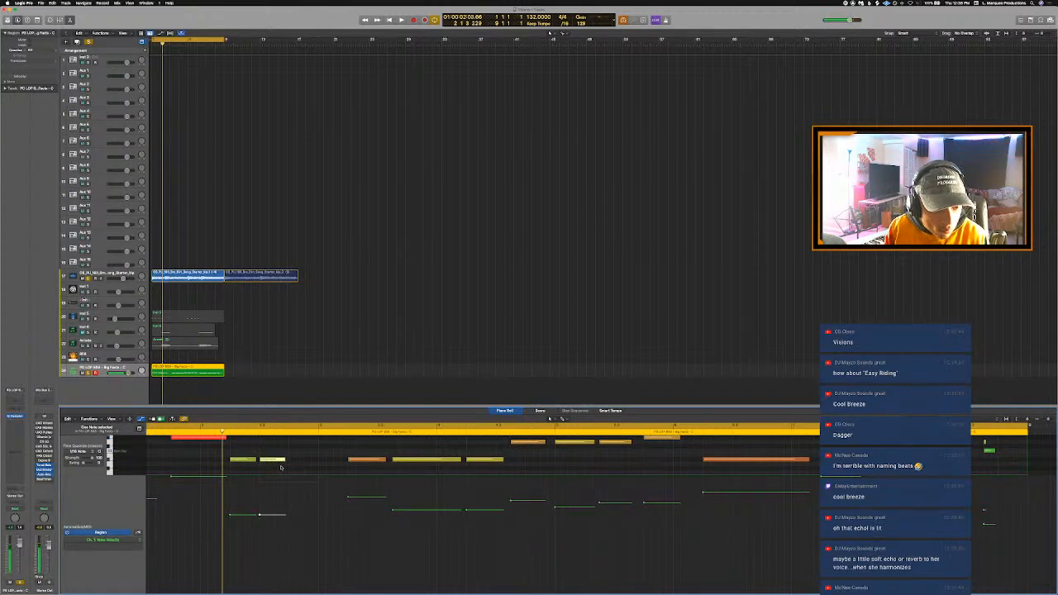
pyautogui.press('space')
pyautogui.press('super+a')
pyautogui.moveTo(261, 515); pyautogui.dragTo(269, 386)
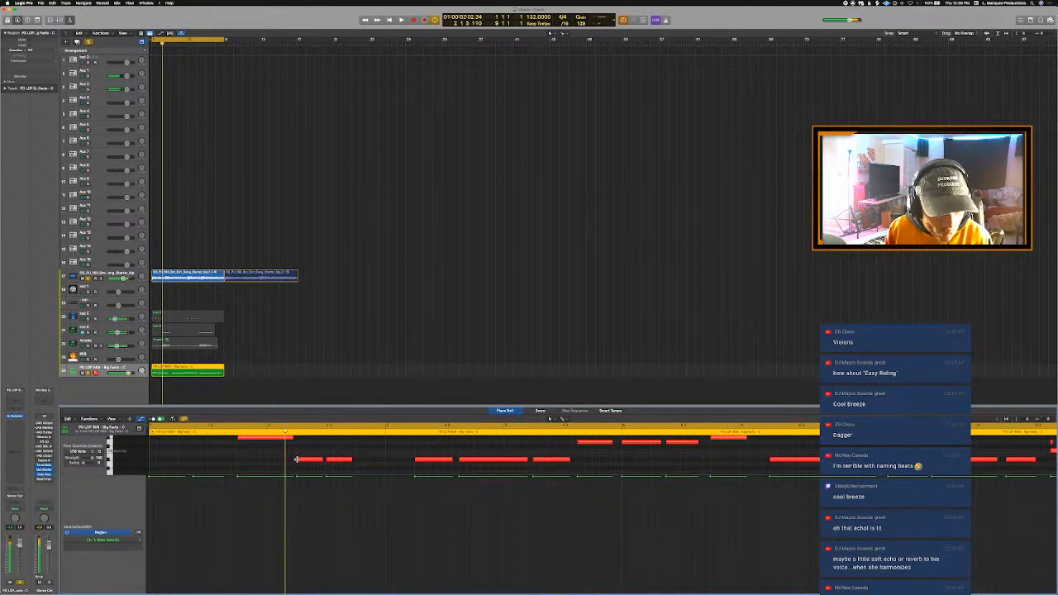
# - Extend the first short bar 2 note to start earlier, lengthen the copied note after it, and mute the long note in bar 3
pyautogui.moveTo(296, 460); pyautogui.dragTo(291, 467)
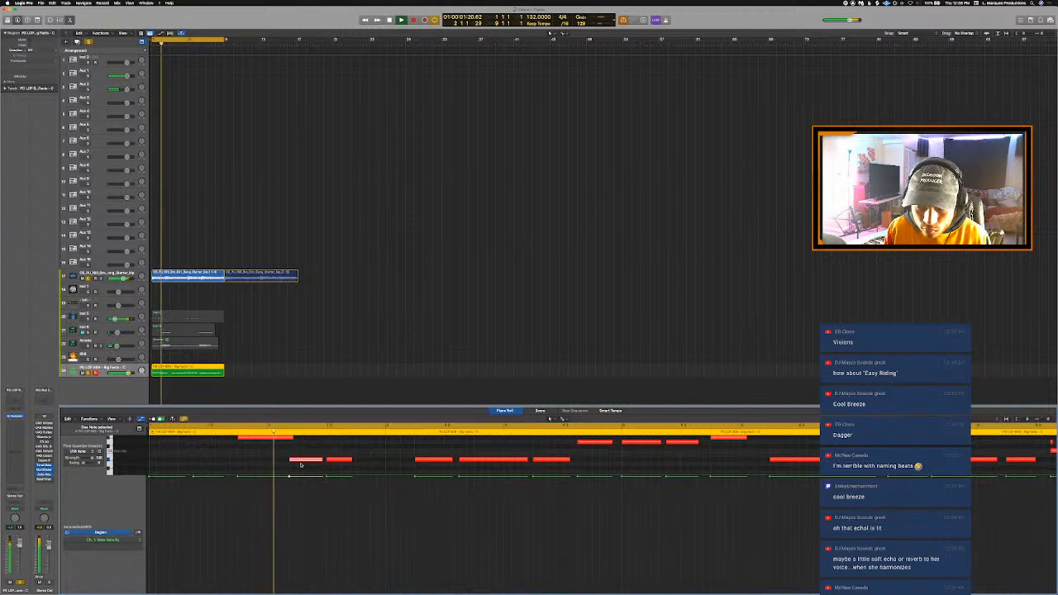
pyautogui.moveTo(288, 465); pyautogui.dragTo(284, 467)
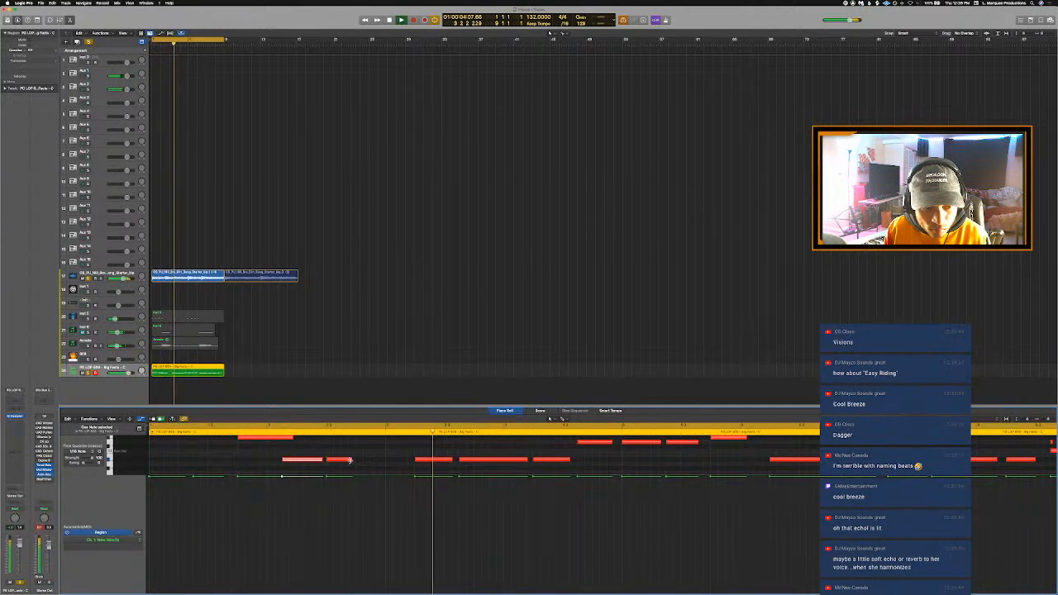
pyautogui.moveTo(351, 465); pyautogui.dragTo(409, 477)
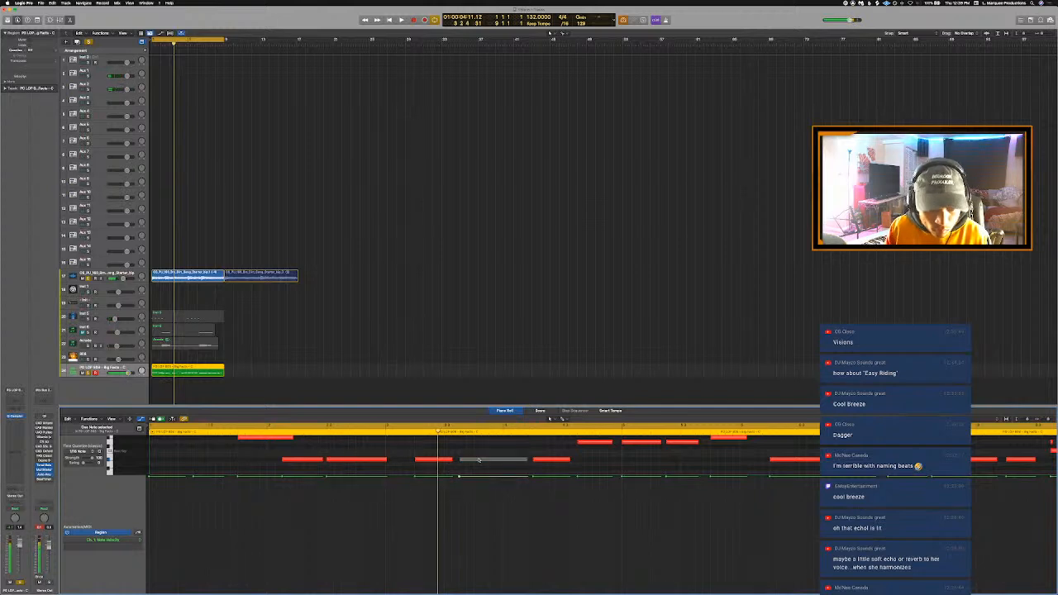
pyautogui.press('space')
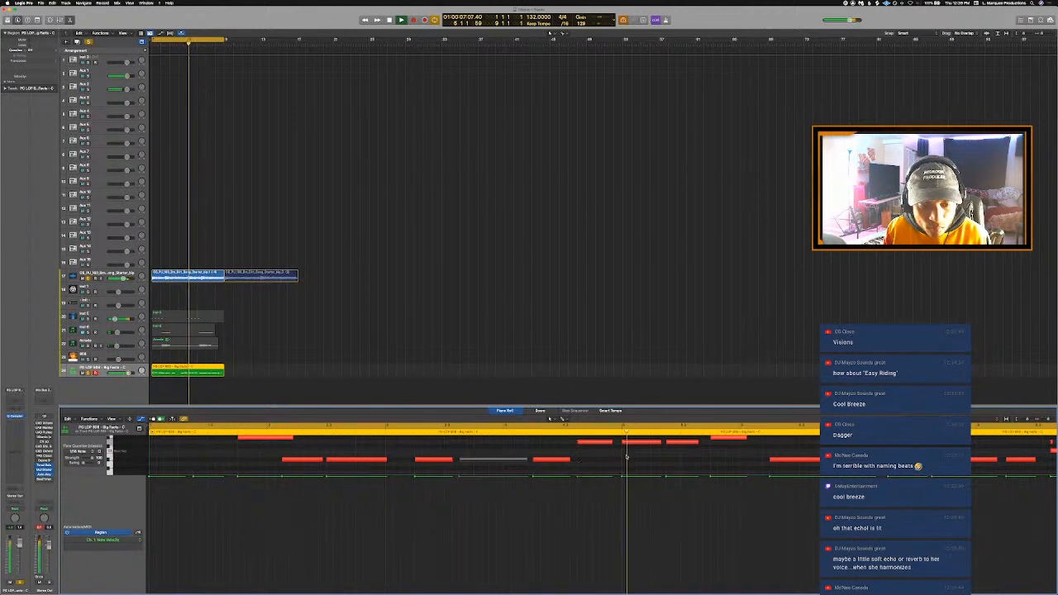
# - Transpose all the 808 notes up one octave, and solo the Aux 1 track for playback
pyautogui.press('super+a')
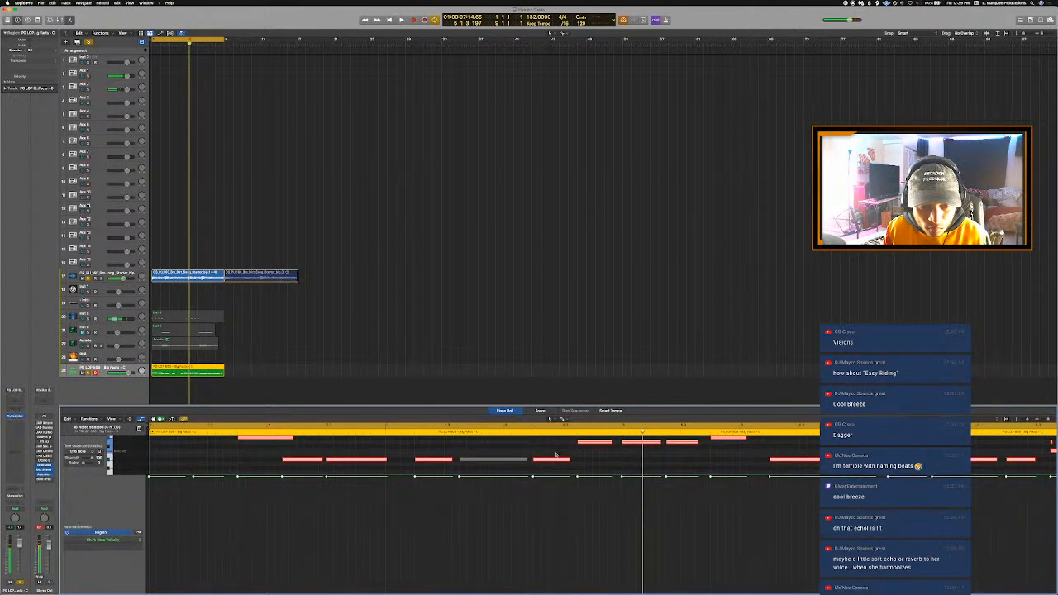
pyautogui.press('Delete')
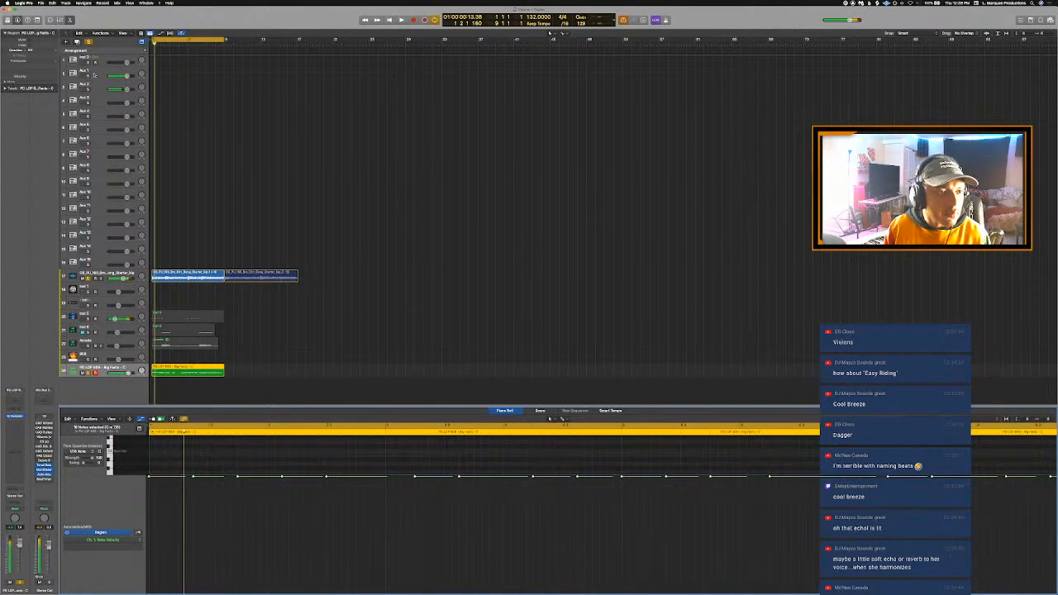
pyautogui.click(89, 76)
pyautogui.press('space')
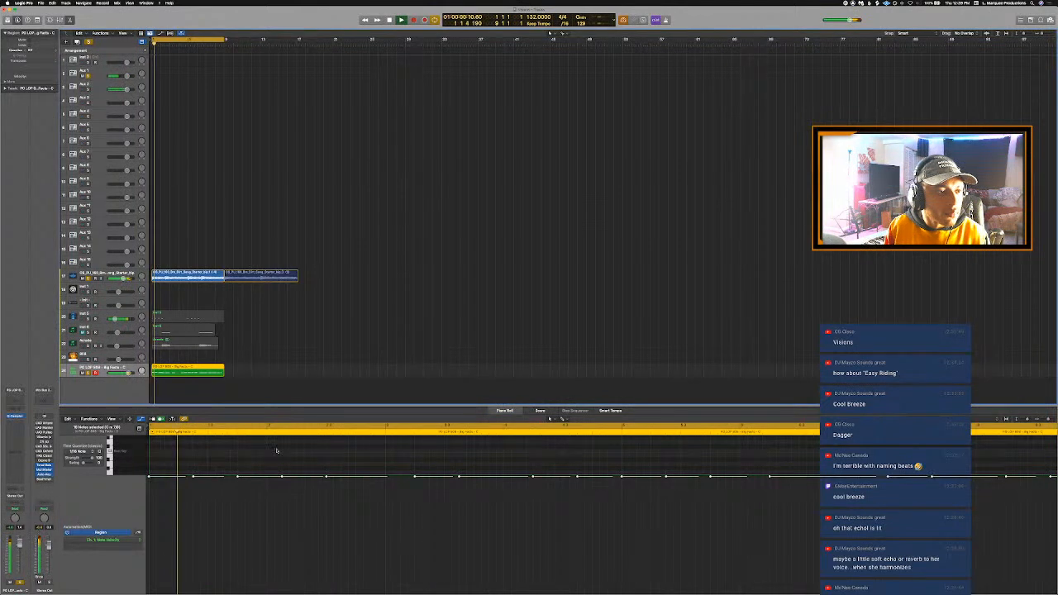
# - Deselect the 808 notes and hide the note velocity lane to reveal the transposed notes
pyautogui.click(278, 454)
pyautogui.press('space')
pyautogui.press('super+a')
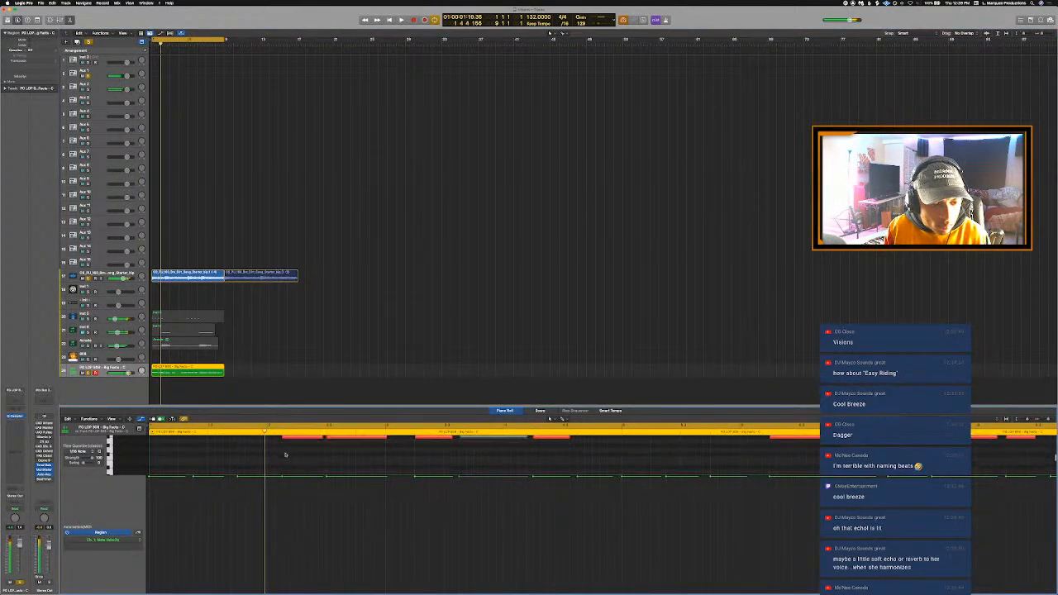
pyautogui.press('a')
pyautogui.scroll(4, 253, 482)
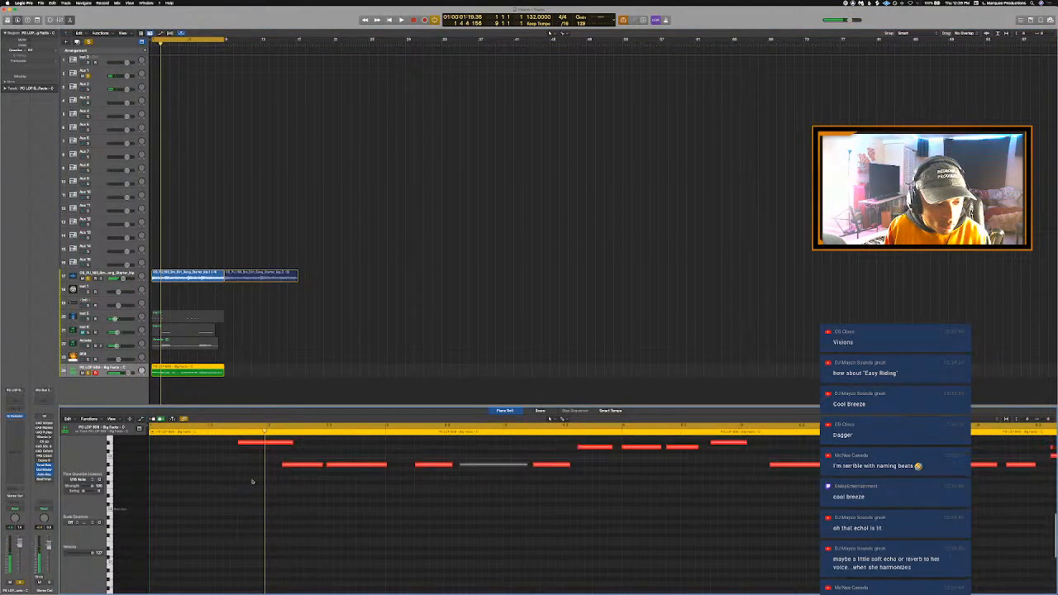
# - Lower the three repeated 808 notes around bars 4 and 5 by two semitones each, and turn off the cycle
pyautogui.press('space')
pyautogui.click(246, 464)
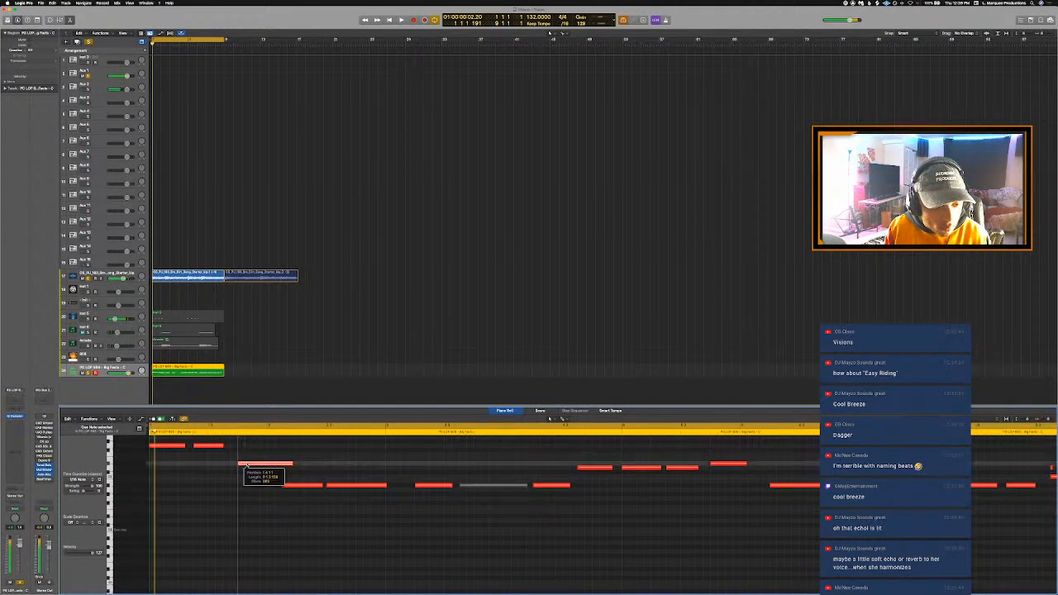
pyautogui.press('space')
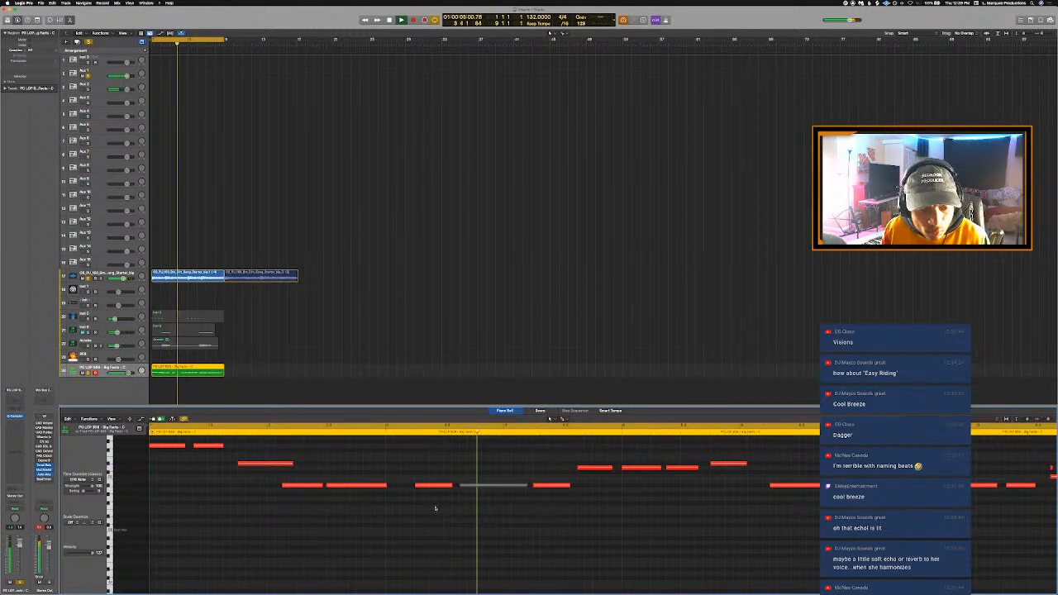
pyautogui.press('space')
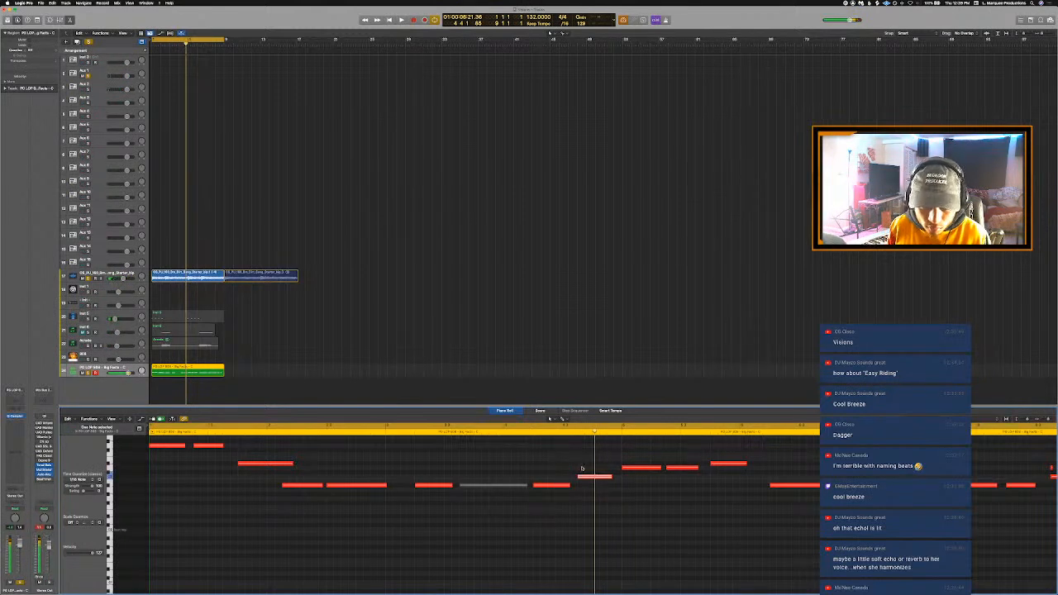
pyautogui.press('space')
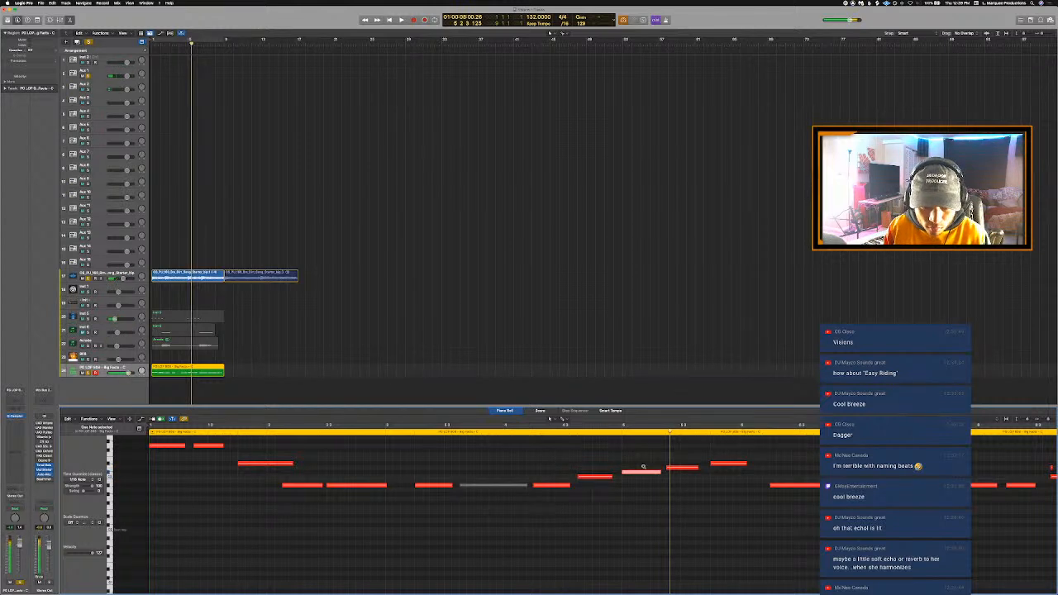
pyautogui.scroll(-2, 654, 463)
pyautogui.scroll(1, 670, 463)
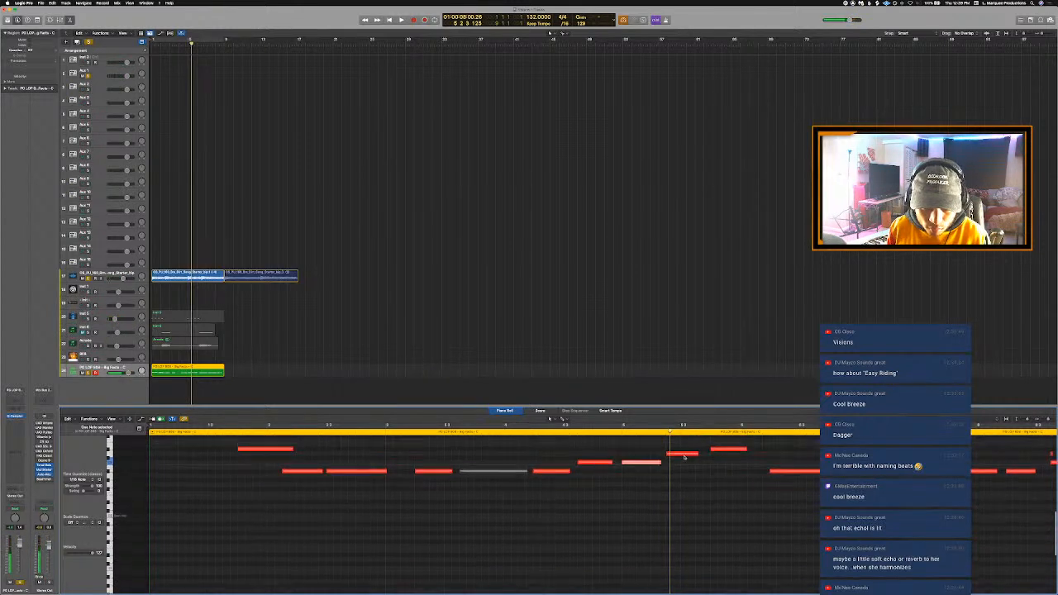
pyautogui.click(683, 455)
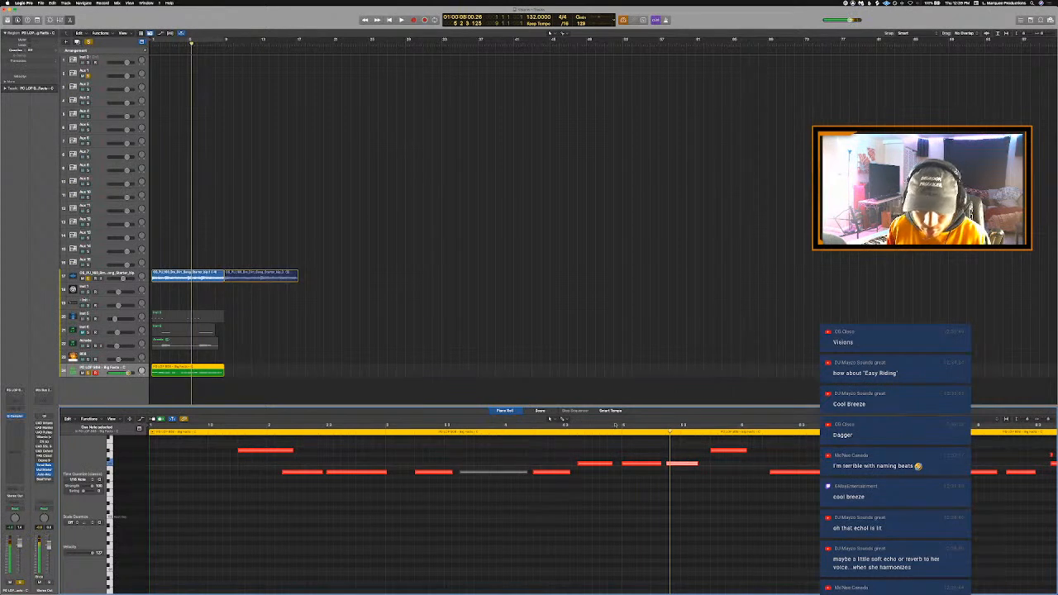
# - Play the 808 region repeatedly from the lowered bar 5 notes to check them against the loop
pyautogui.press('space')
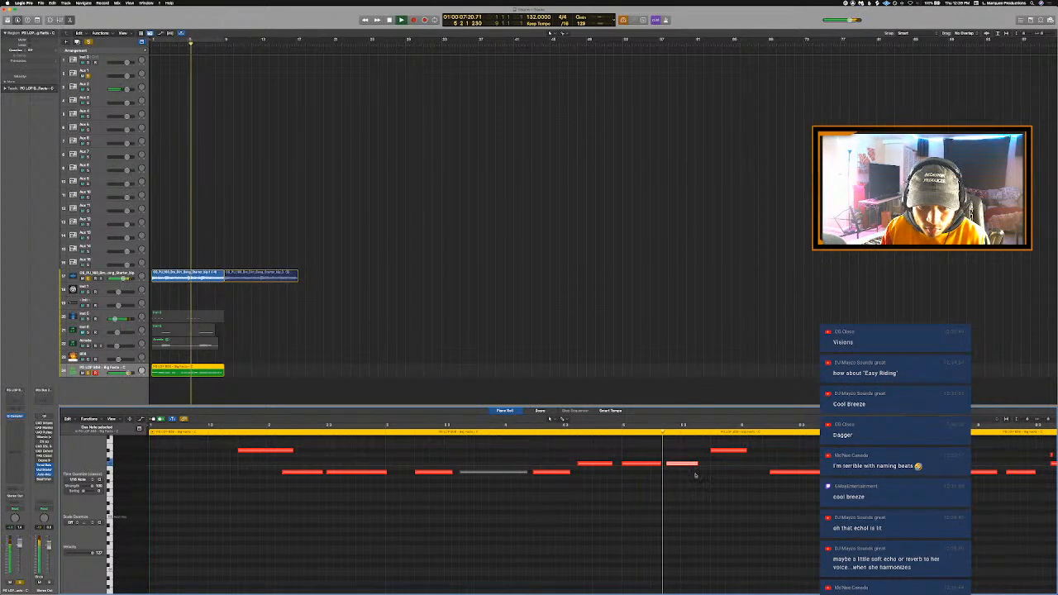
pyautogui.press('space')
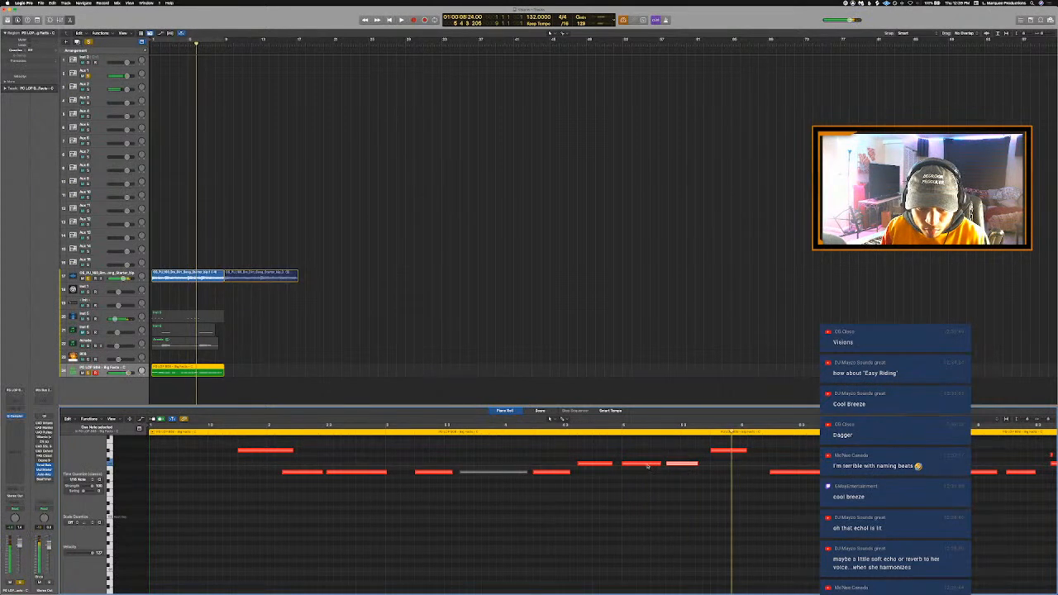
pyautogui.click(621, 432)
pyautogui.press('space')
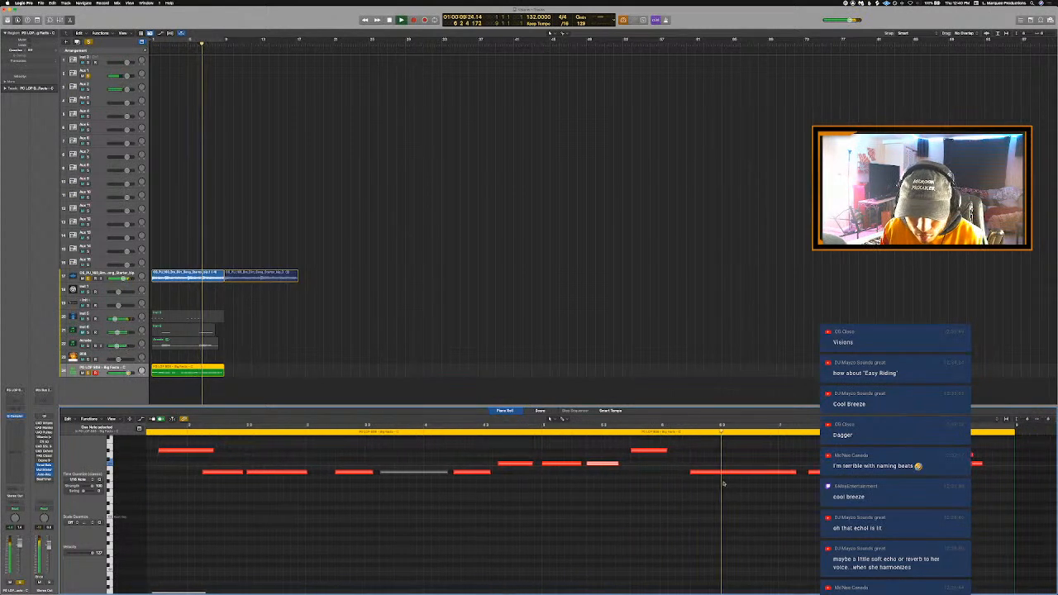
pyautogui.click(602, 432)
pyautogui.press('space')
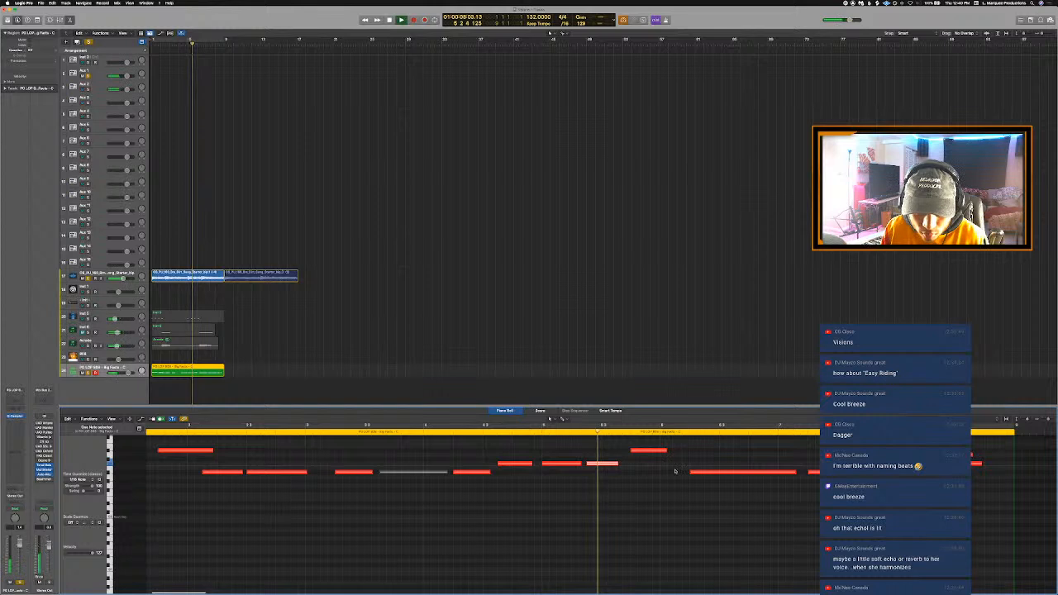
# - Add a short 808 note at the start of bar 6, matching the following long note's pitch, and trim its end to meet that note
pyautogui.press('space')
pyautogui.click(674, 472)
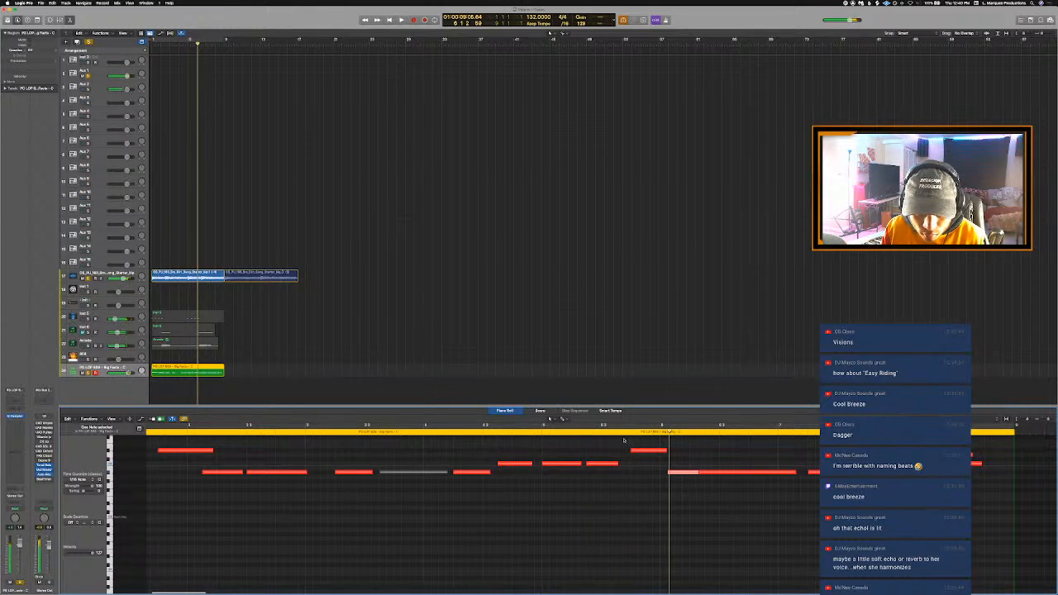
pyautogui.click(592, 432)
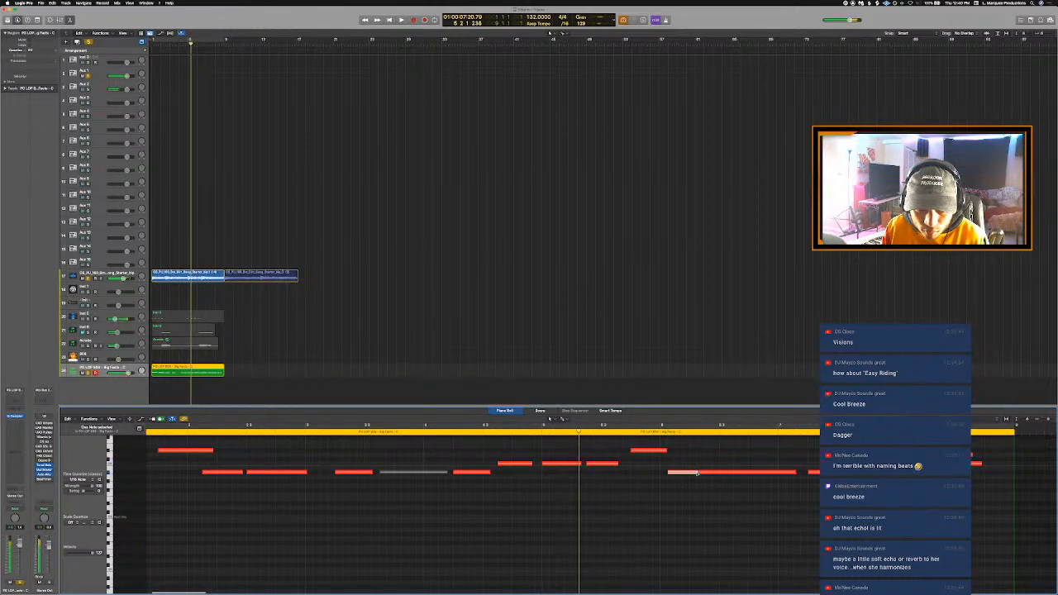
pyautogui.moveTo(697, 473); pyautogui.dragTo(690, 474)
pyautogui.press('space')
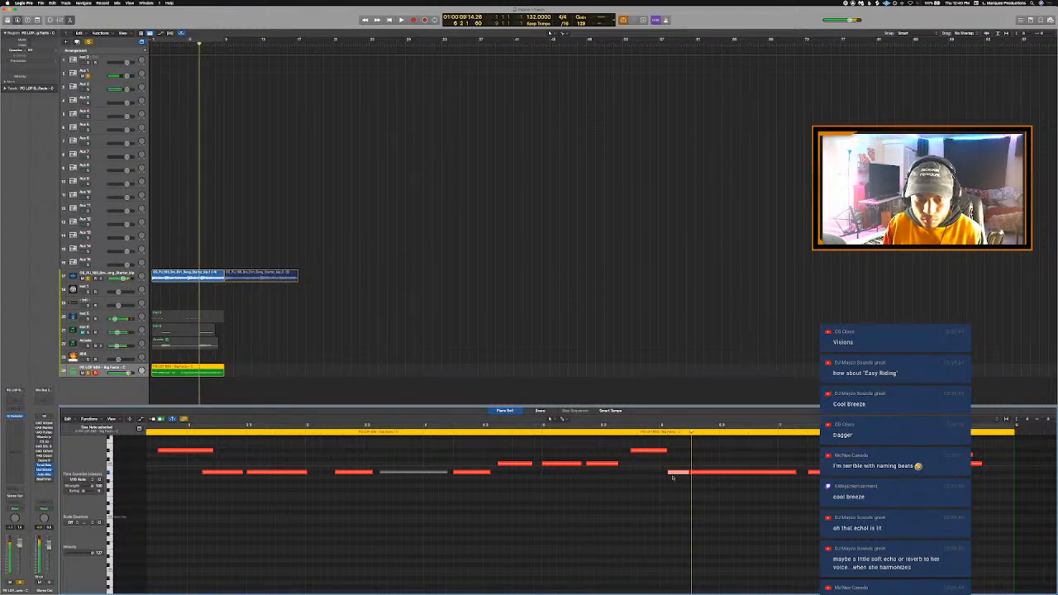
# - Trim the start of the new bar 6 note slightly, and shift its boundary with the long note to the right to lengthen it
pyautogui.moveTo(668, 473); pyautogui.dragTo(674, 478)
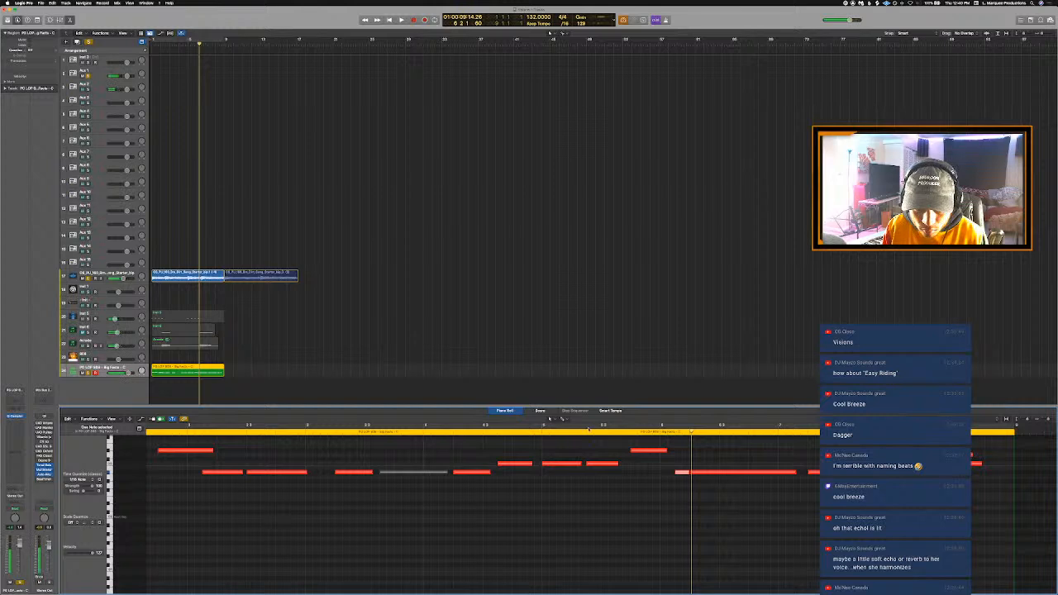
pyautogui.doubleClick(549, 422)
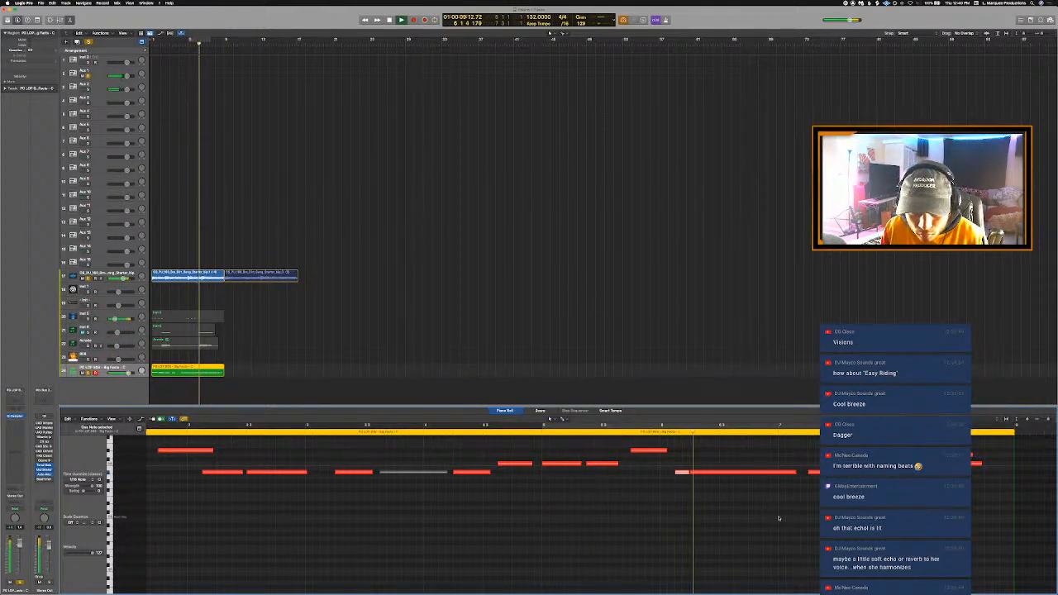
pyautogui.moveTo(690, 473); pyautogui.dragTo(719, 497)
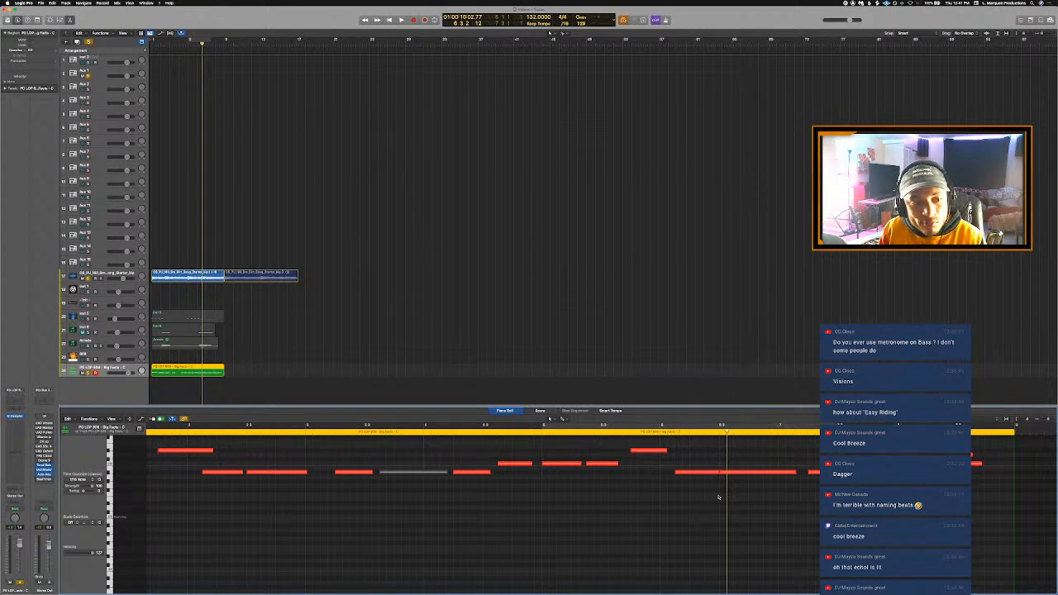
# - Play the 808 region with the loop through bar 8 to check the edited bar 6 notes and the ending
pyautogui.press('c')
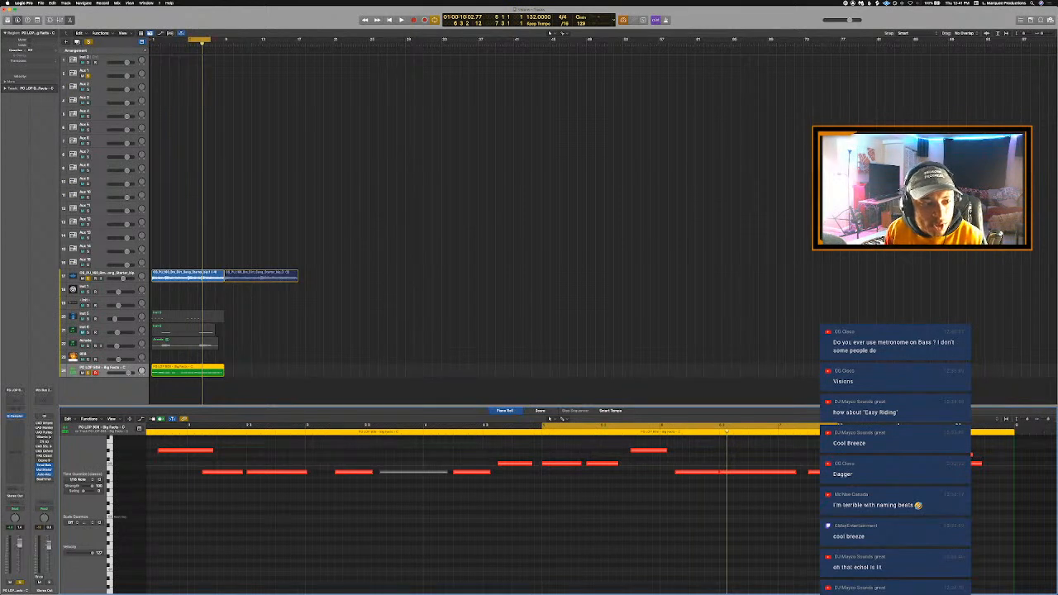
pyautogui.scroll(1, 560, 310)
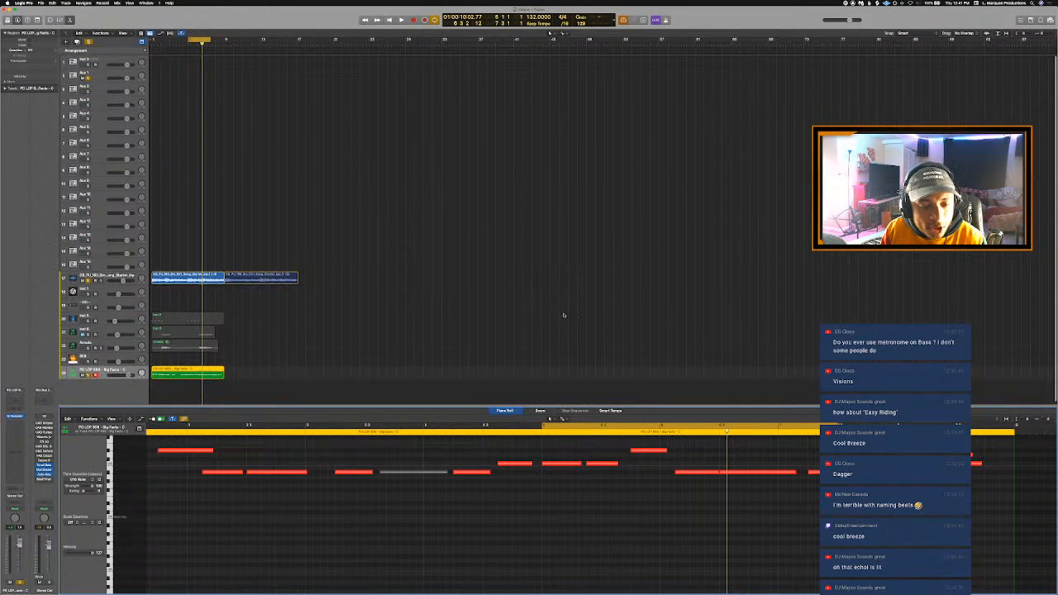
pyautogui.scroll(-1, 673, 477)
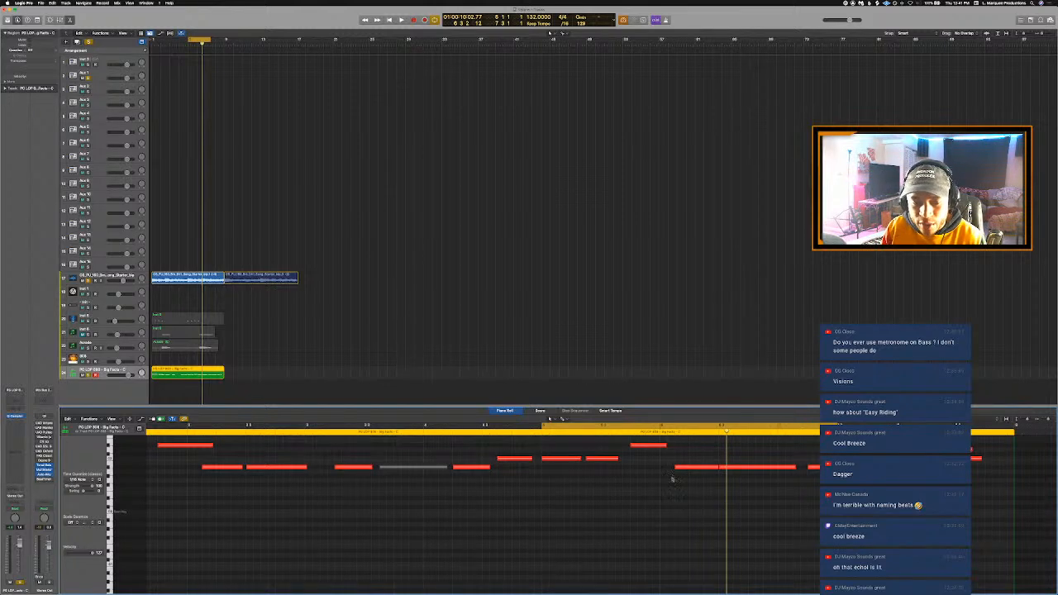
pyautogui.press('space')
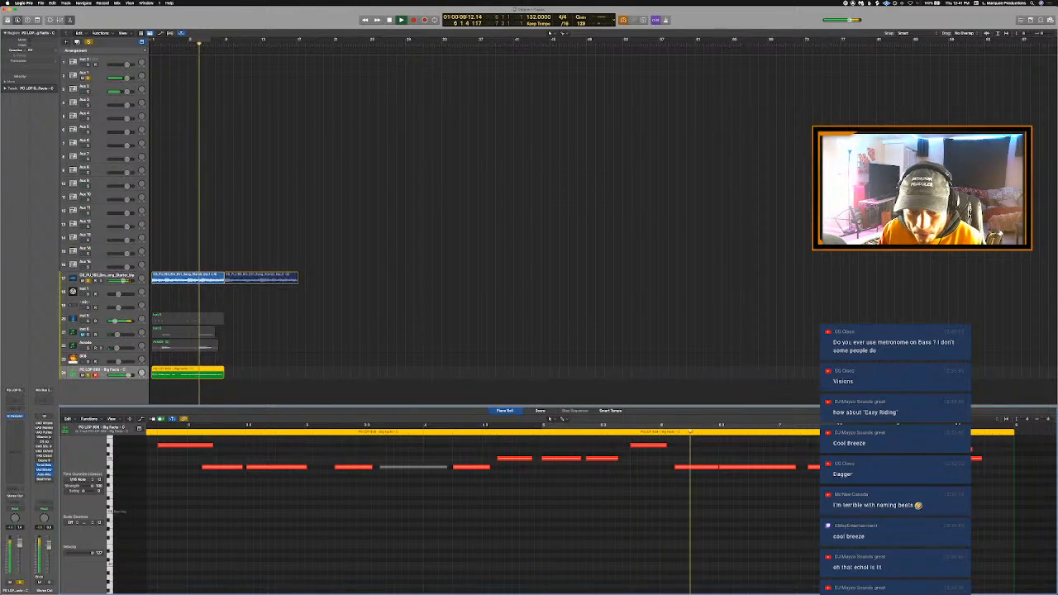
pyautogui.hscroll(6, 682, 489)
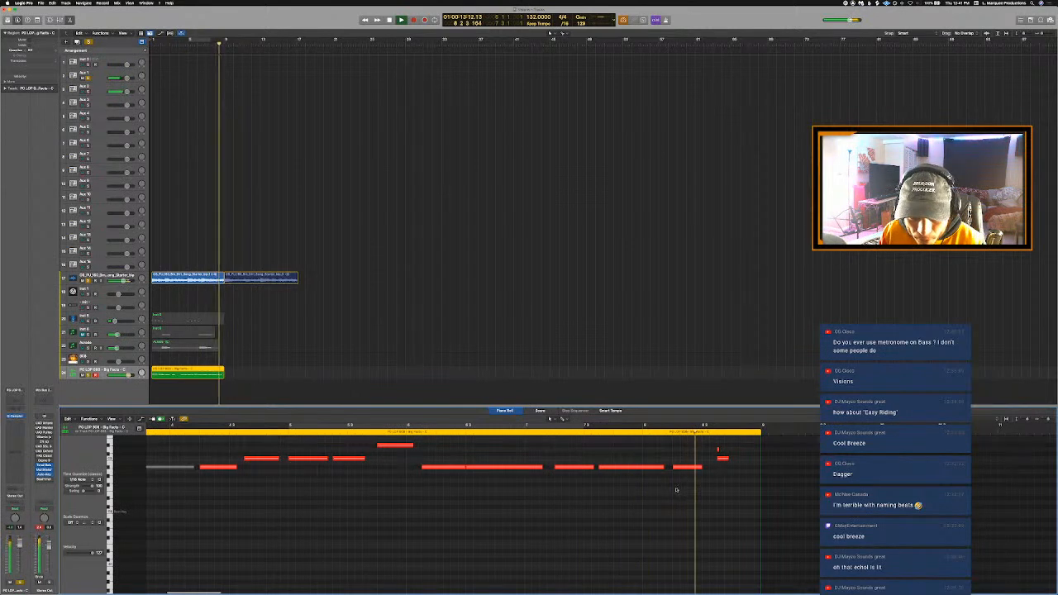
pyautogui.press('space')
# - Delete the tiny stray note above the last 808 note in bar 8, and play back the ending
pyautogui.moveTo(727, 453); pyautogui.dragTo(693, 448)
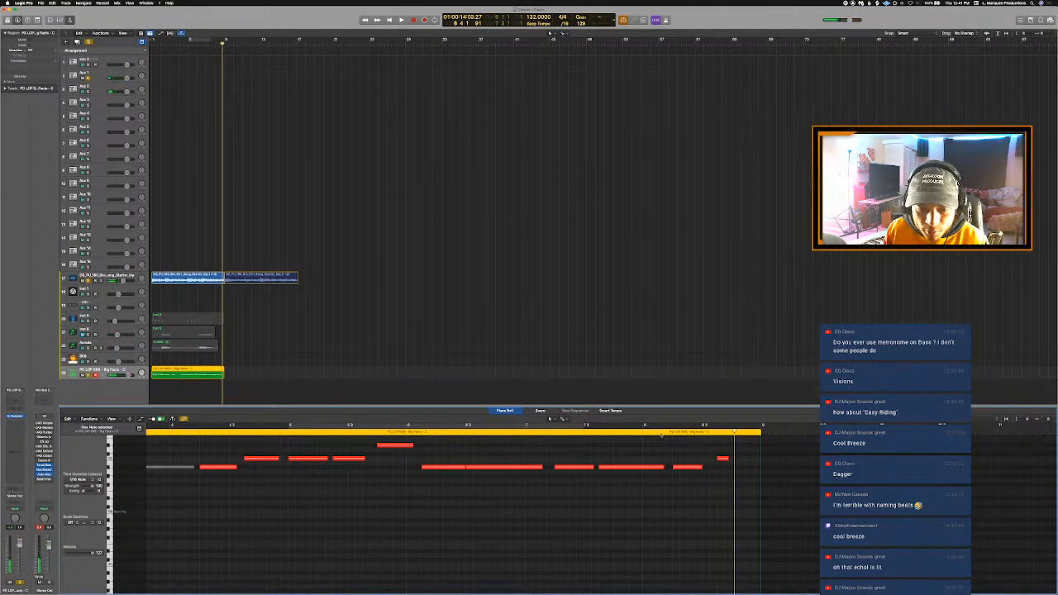
pyautogui.click(644, 430)
pyautogui.press('space')
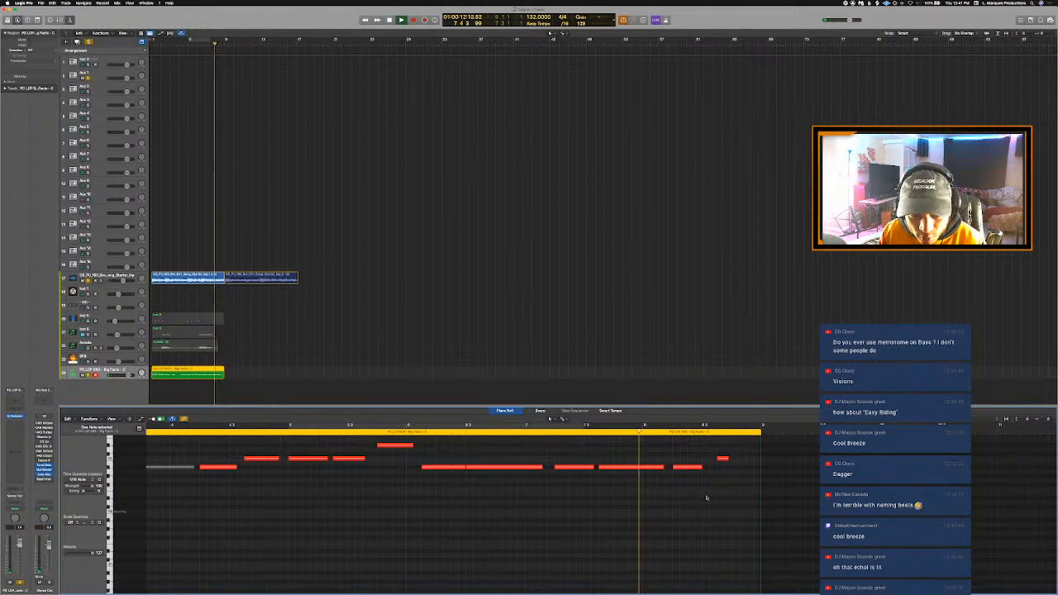
pyautogui.press('space')
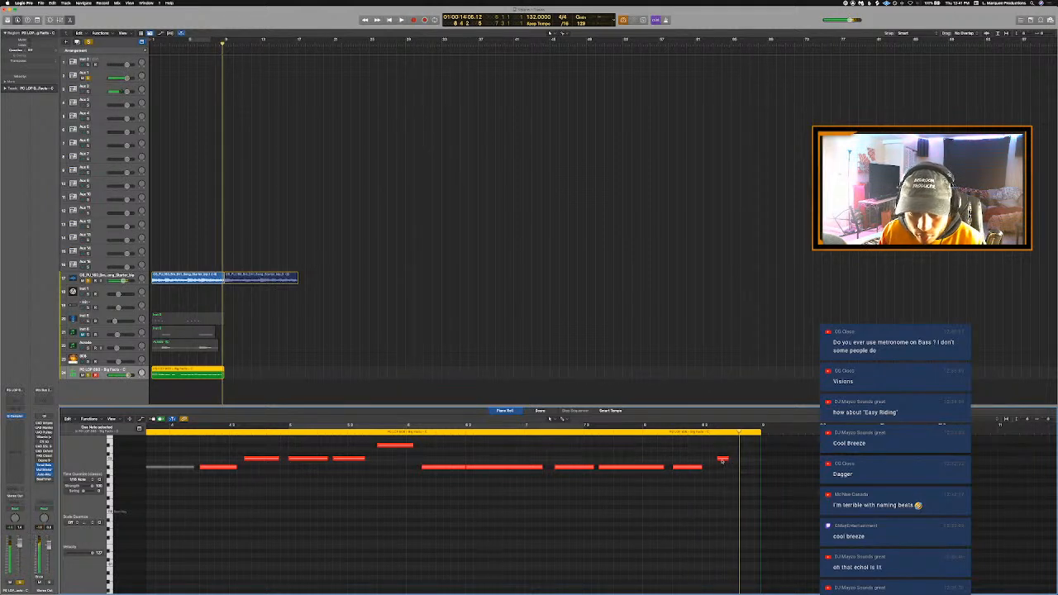
# - Raise the last 808 note in bar 8 to one octave above the note before it
pyautogui.click(698, 467)
pyautogui.click(722, 459)
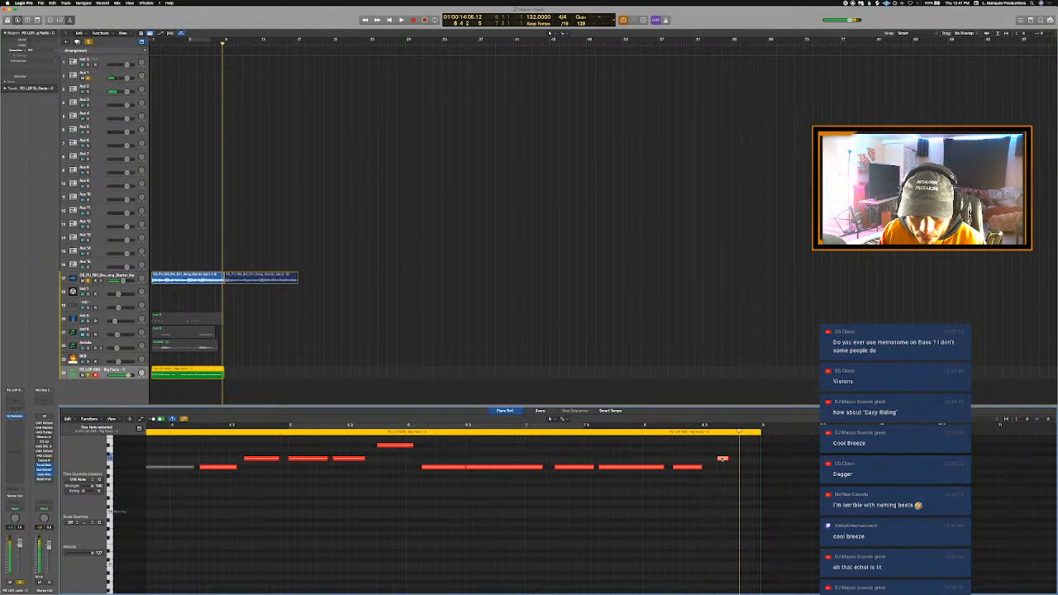
pyautogui.hotkey('alt', 'Up')
pyautogui.hotkey('alt', 'Up')
pyautogui.hotkey('alt', 'Up')
pyautogui.hotkey('alt', 'Up')
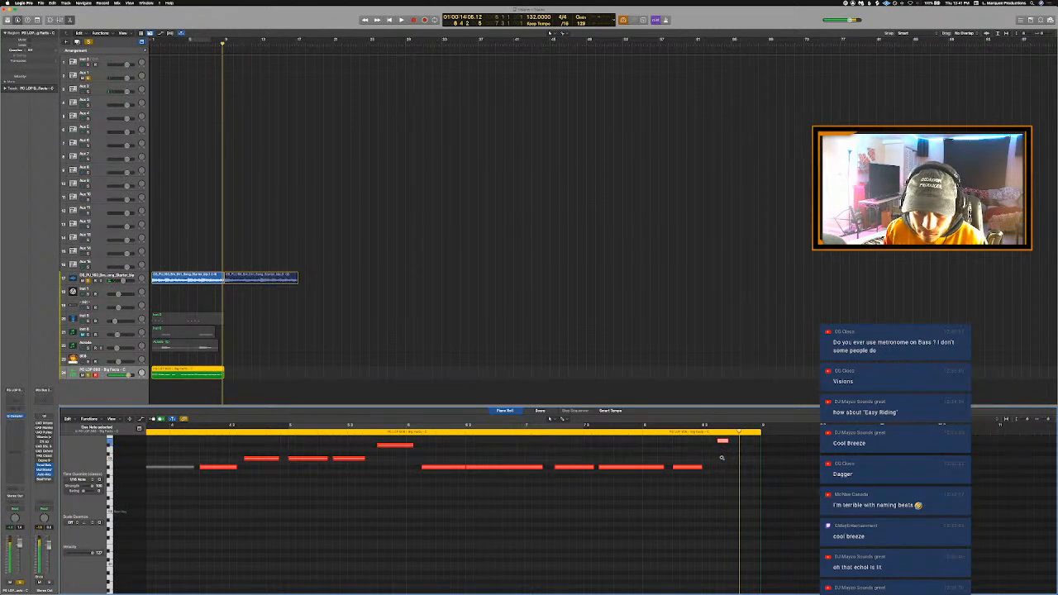
pyautogui.press('Delete')
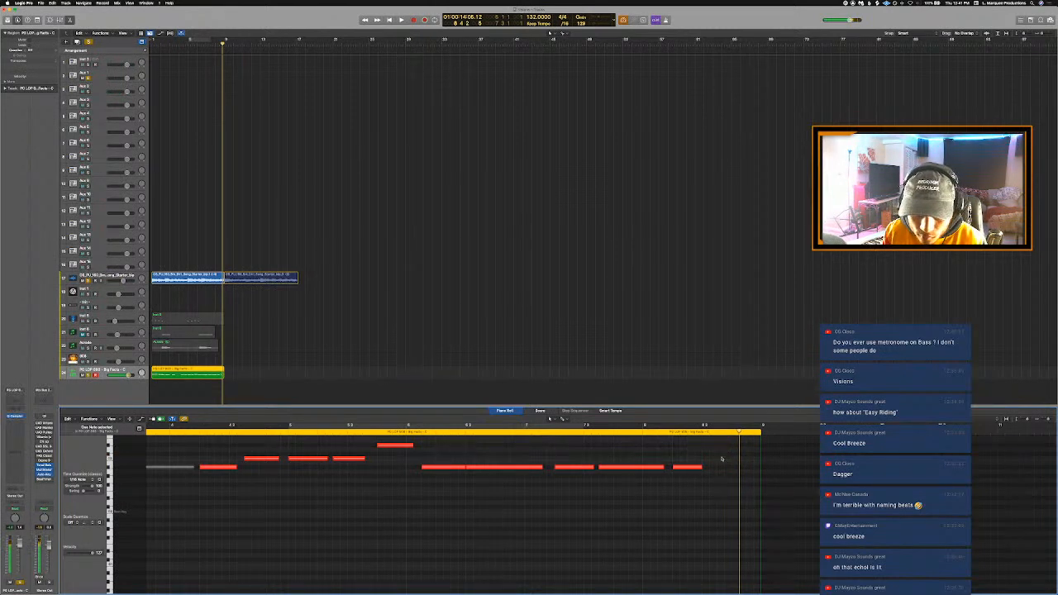
pyautogui.scroll(5, 715, 448)
pyautogui.hotkey('alt', 'Up')
pyautogui.hotkey('alt', 'Up')
pyautogui.hotkey('alt', 'Up')
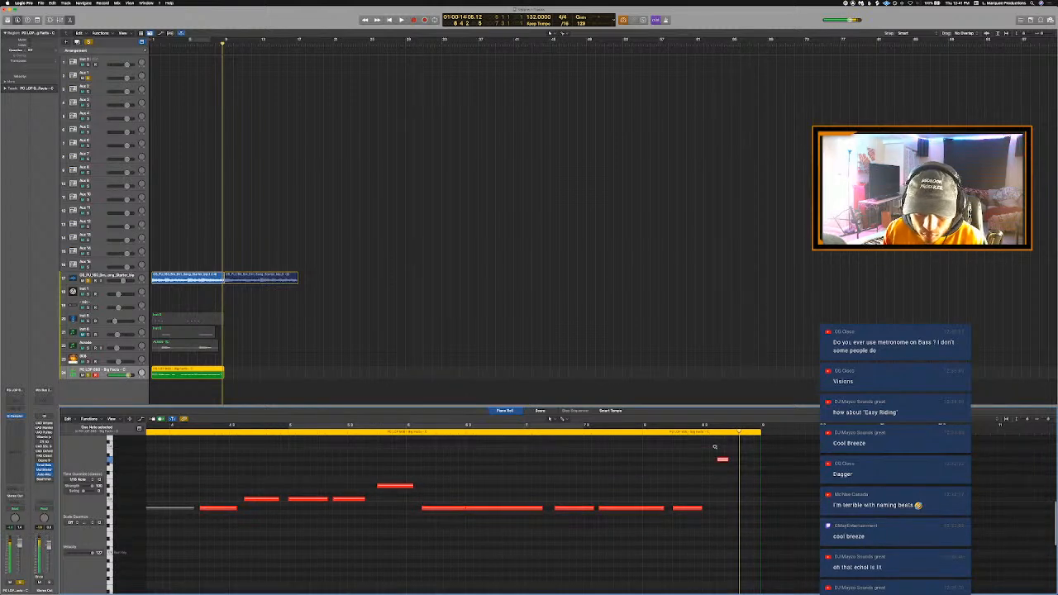
pyautogui.hotkey('alt', 'shift', 'Down')
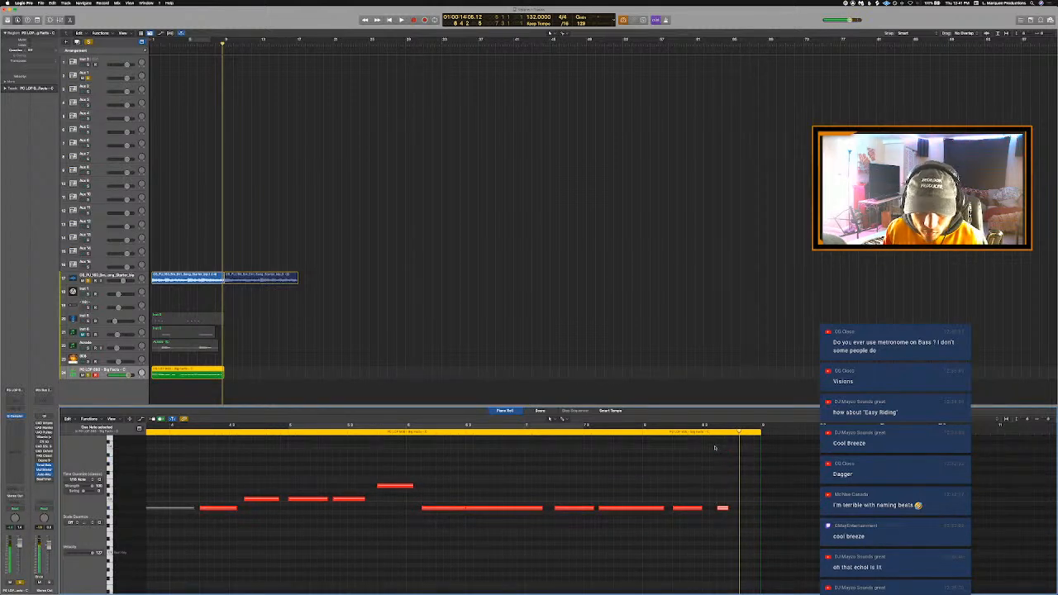
pyautogui.hotkey('alt', 'shift', 'Up')
# - Transpose all the 808 notes down one octave, and play the region from the start to compare
pyautogui.press('super+a')
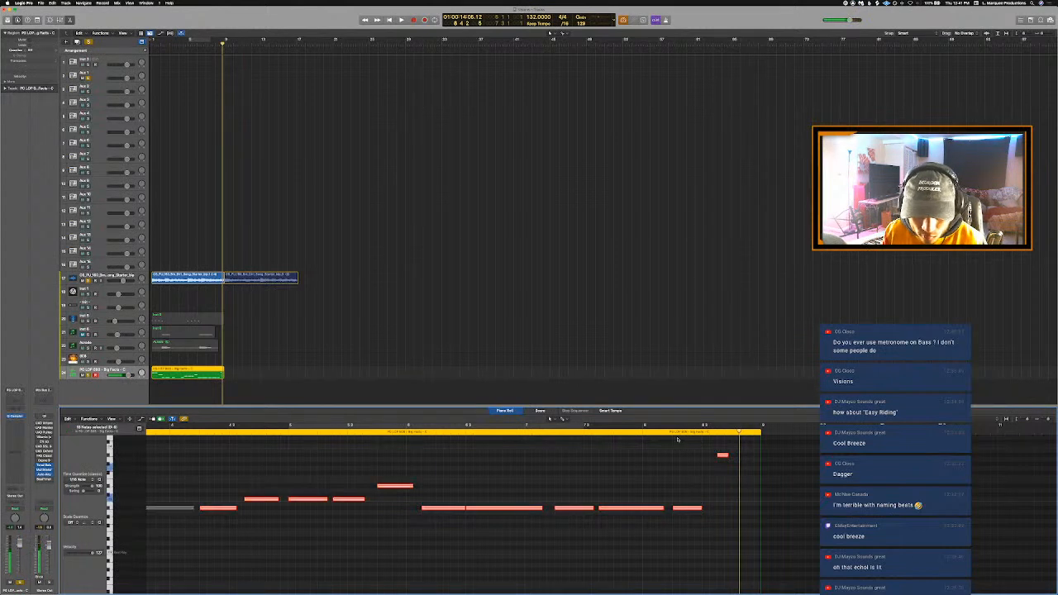
pyautogui.hotkey('alt', 'shift', 'Down')
pyautogui.press('c')
pyautogui.press('space')
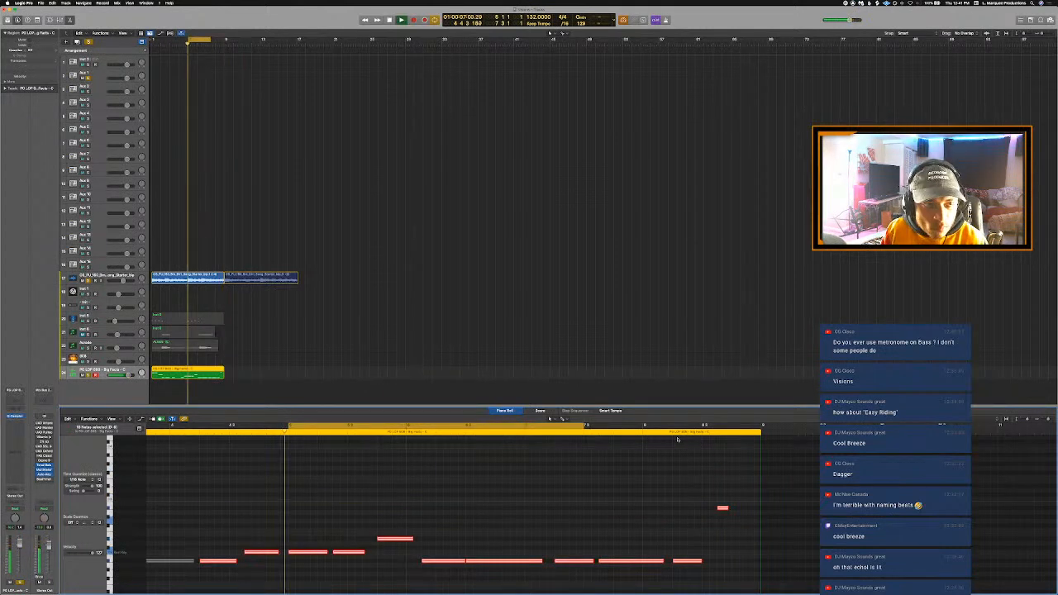
pyautogui.press('c')
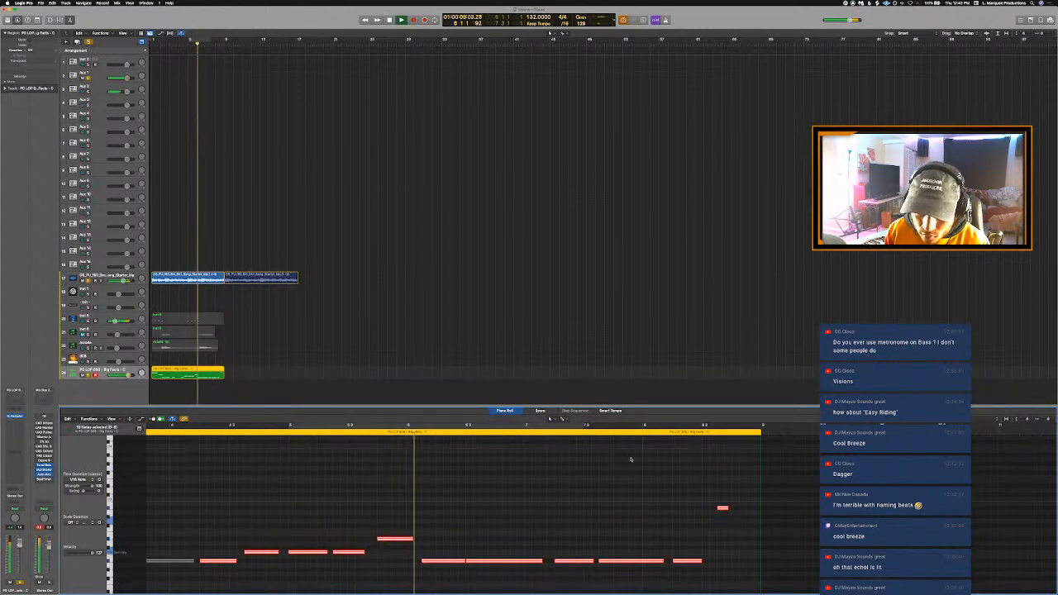
pyautogui.press('space')
pyautogui.press('Return')
pyautogui.press('space')
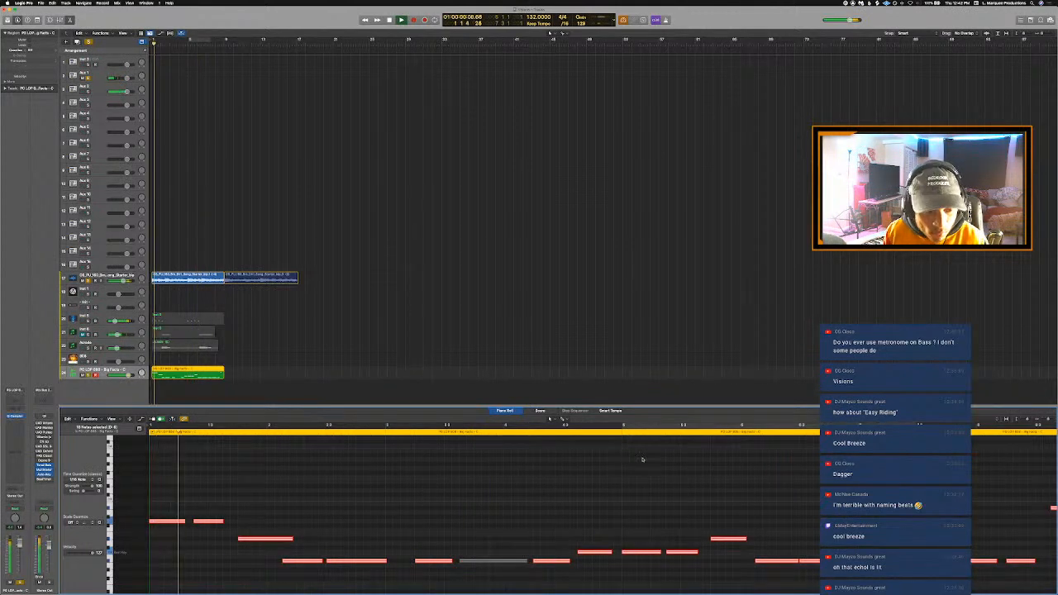
pyautogui.scroll(-2, 479, 504)
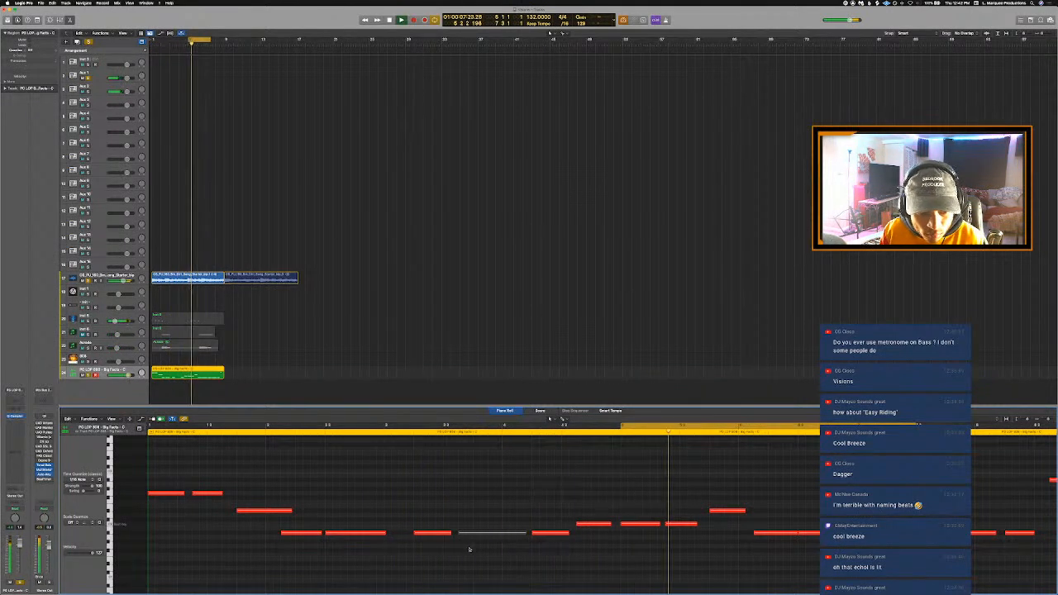
# - Unmute the muted 808 note leading into bar 4, transpose all the notes up one octave, and play them back
pyautogui.moveTo(470, 550); pyautogui.dragTo(481, 522)
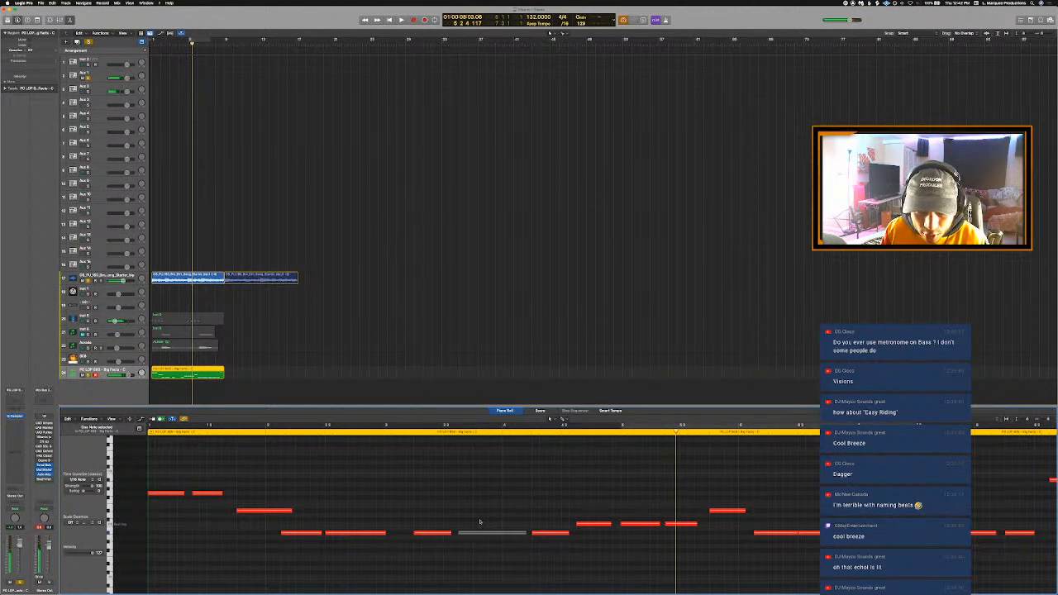
pyautogui.press('space')
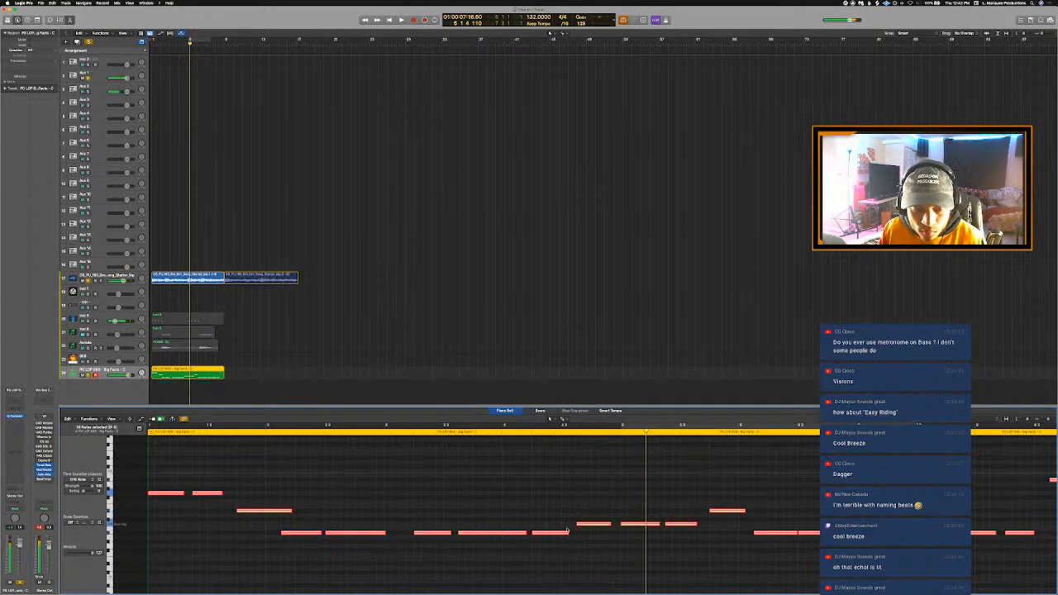
pyautogui.scroll(-3, 567, 532)
pyautogui.click(503, 433)
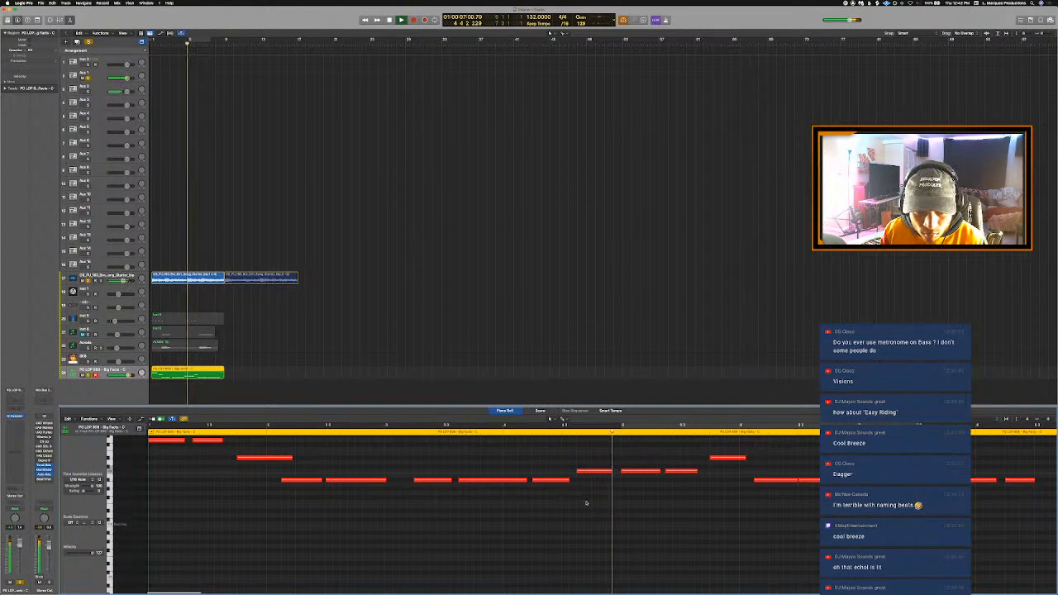
pyautogui.press('space')
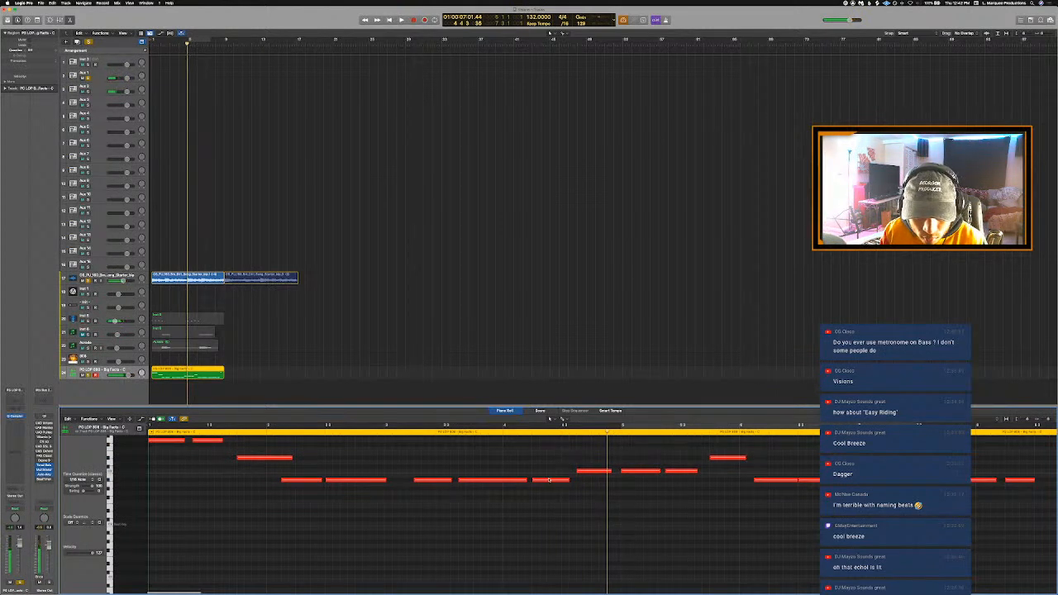
# - Lower the first of the three repeated 808 notes, in the second half of bar 4, by four semitones
pyautogui.click(549, 480)
pyautogui.click(583, 472)
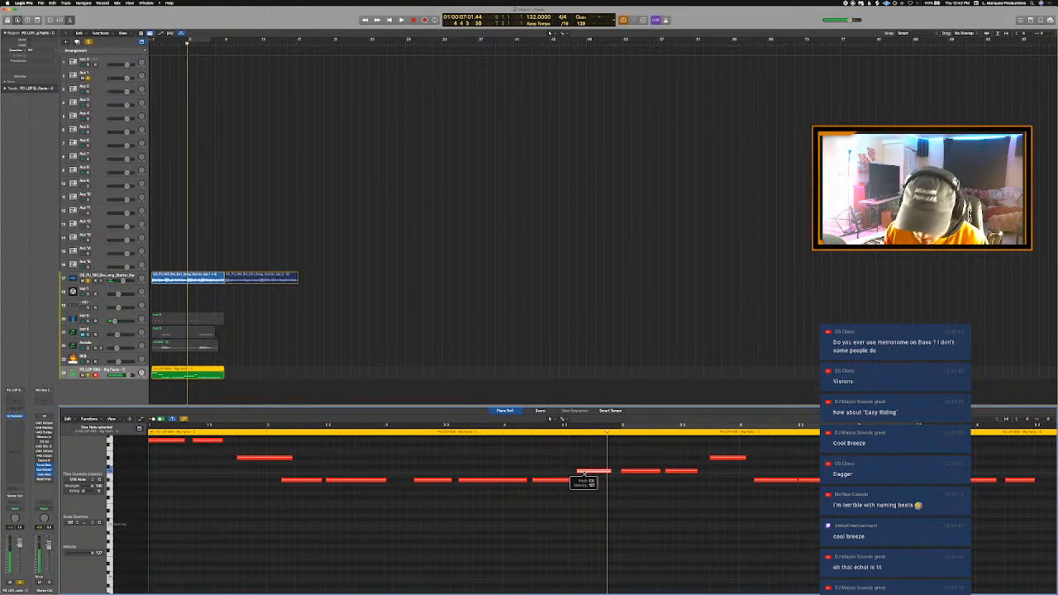
pyautogui.moveTo(582, 473); pyautogui.dragTo(584, 479)
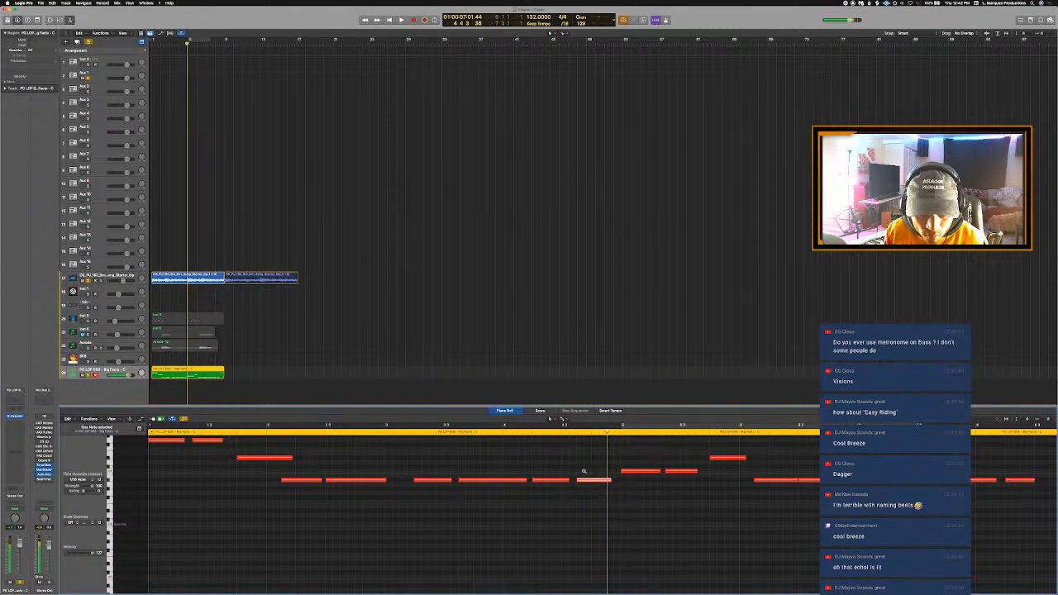
pyautogui.hotkey('alt', 'Down')
# - Audition the low 808 notes in bars 3 and 4, and lower the last bar 4 note by three more semitones
pyautogui.click(564, 481)
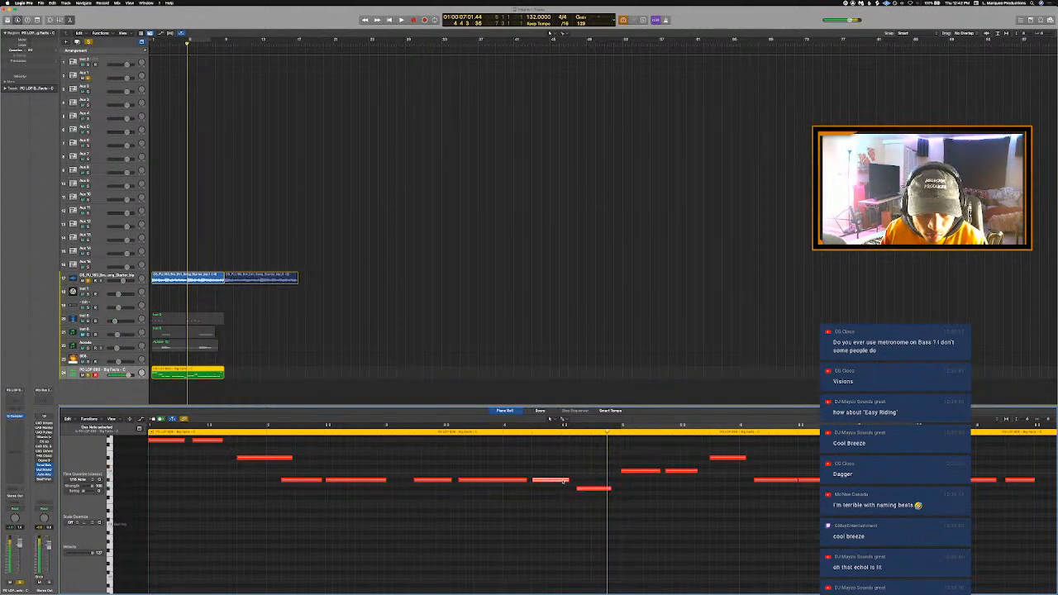
pyautogui.click(441, 481)
pyautogui.click(493, 481)
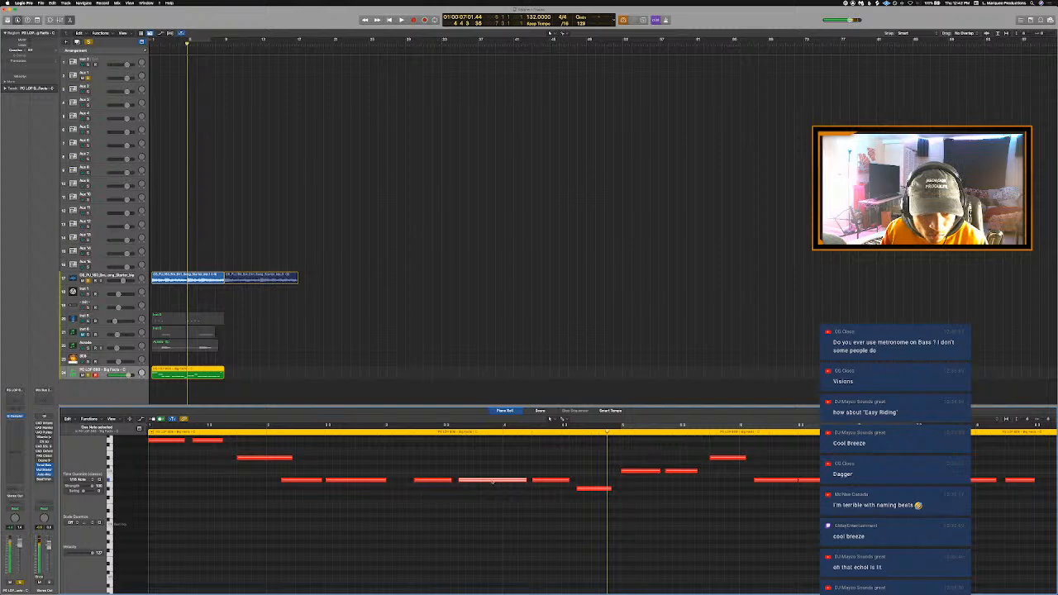
pyautogui.click(558, 483)
pyautogui.click(593, 491)
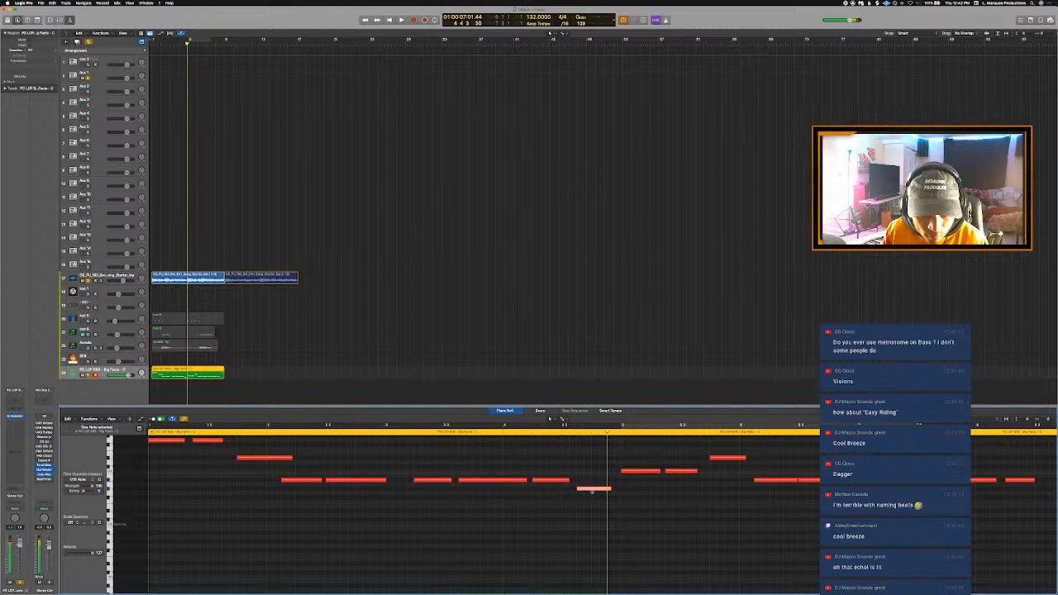
pyautogui.hotkey('alt', 'Left')
pyautogui.hotkey('alt', 'Right')
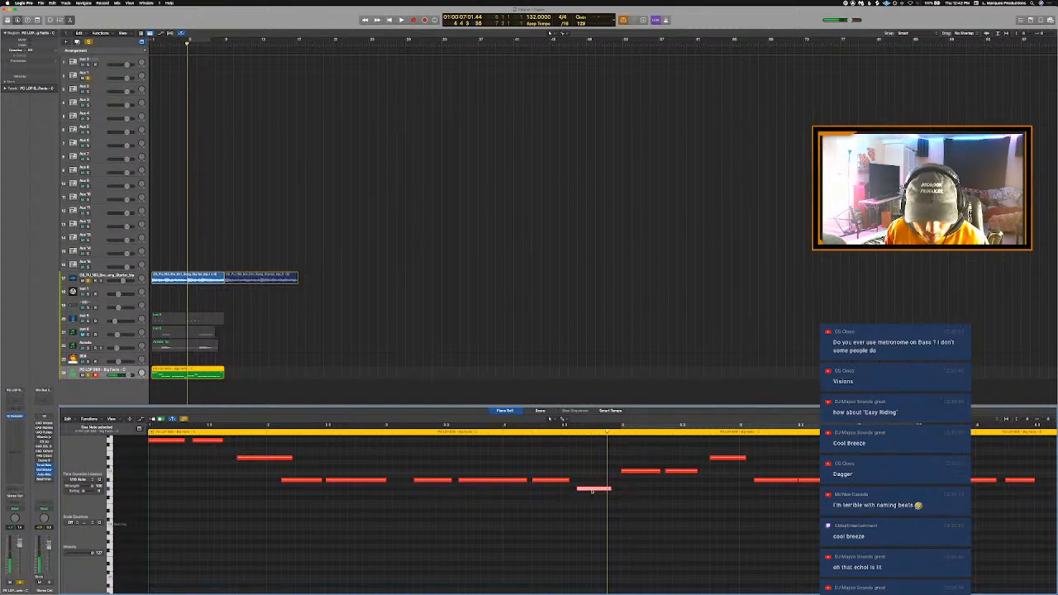
pyautogui.hotkey('alt', 'Down')
pyautogui.hotkey('alt', 'Down')
pyautogui.hotkey('alt', 'Down')
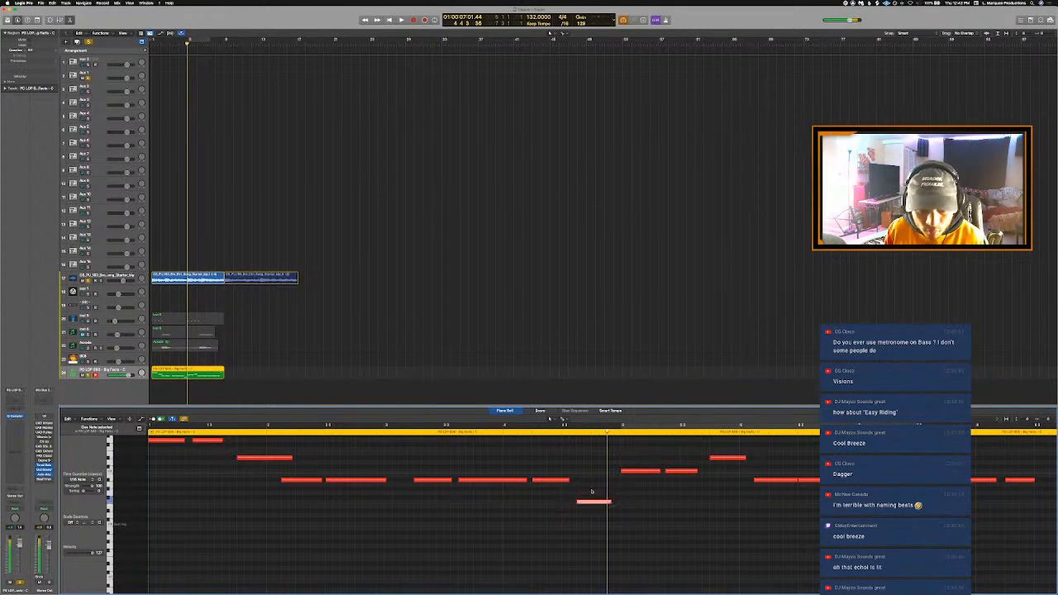
# - Play the soloed 808 from late in bar 2, and raise the last bar 4 note to the pitch of the two notes following it
pyautogui.click(371, 434)
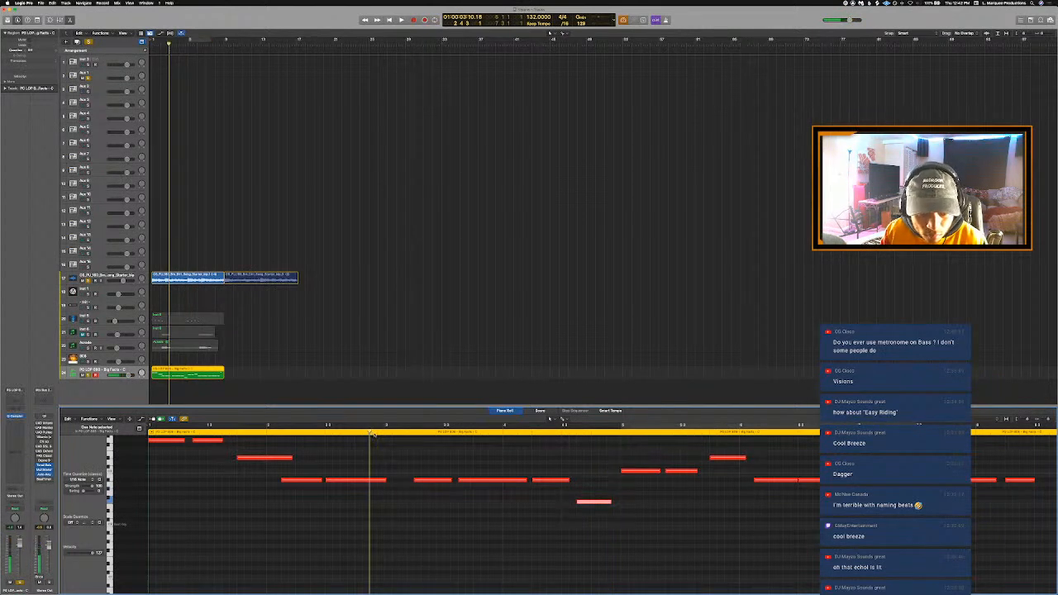
pyautogui.press('space')
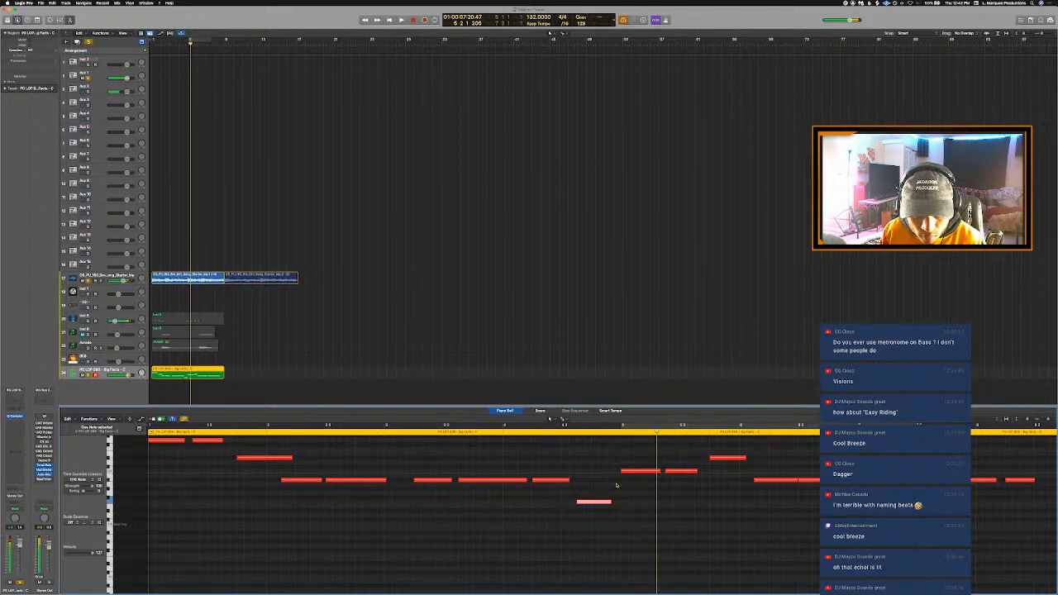
pyautogui.hotkey('alt', 'Up')
pyautogui.hotkey('alt', 'Up')
pyautogui.hotkey('alt', 'Up')
pyautogui.hotkey('alt', 'Up')
pyautogui.hotkey('alt', 'Up')
pyautogui.hotkey('alt', 'Up')
pyautogui.hotkey('alt', 'Up')
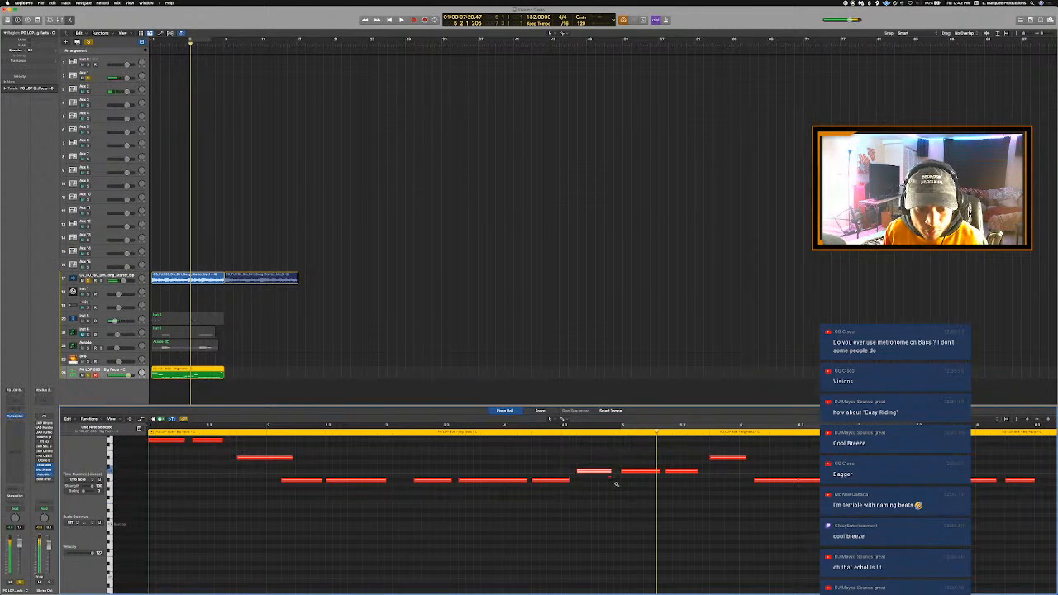
pyautogui.press('space')
pyautogui.press('Return')
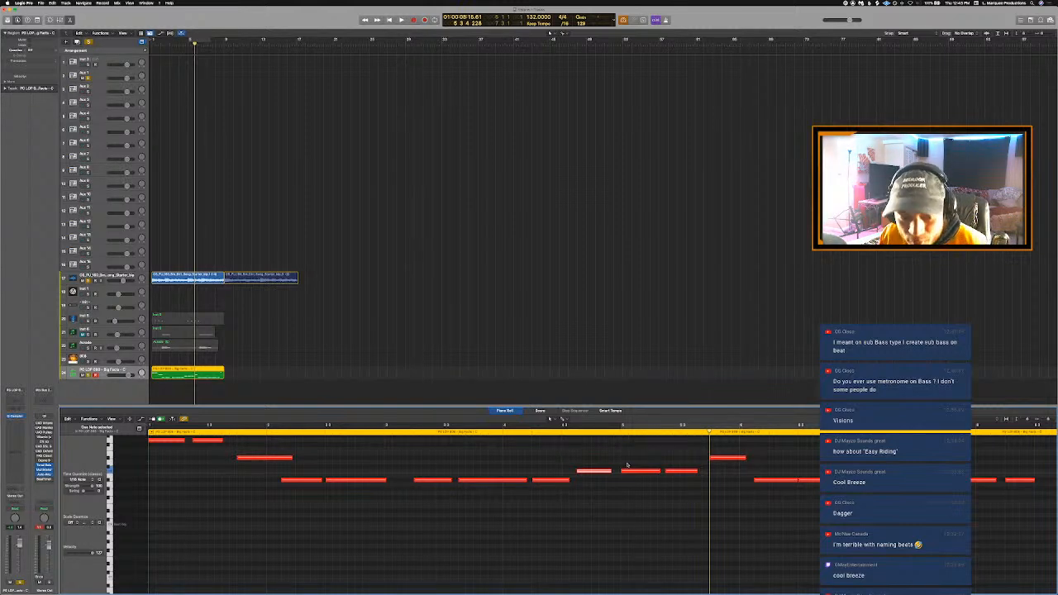
# - Transpose all the 808 notes down one octave during looped playback
pyautogui.press('c')
pyautogui.press('space')
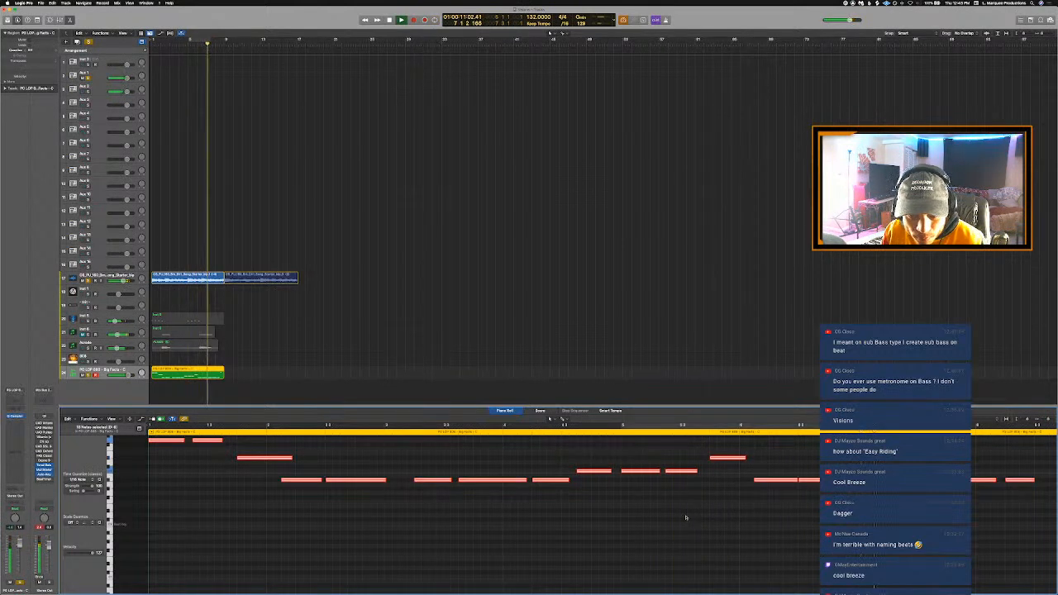
pyautogui.scroll(3, 686, 518)
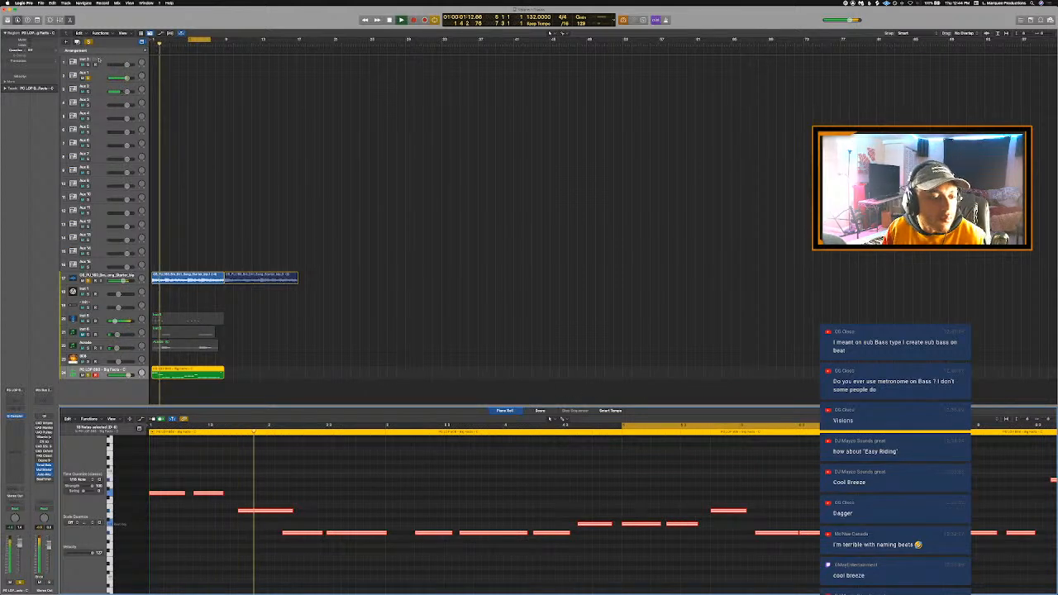
# - Turn off solo, set the loop range to bars 1 to 8, and play the full beat with the lowered 808
pyautogui.click(179, 88)
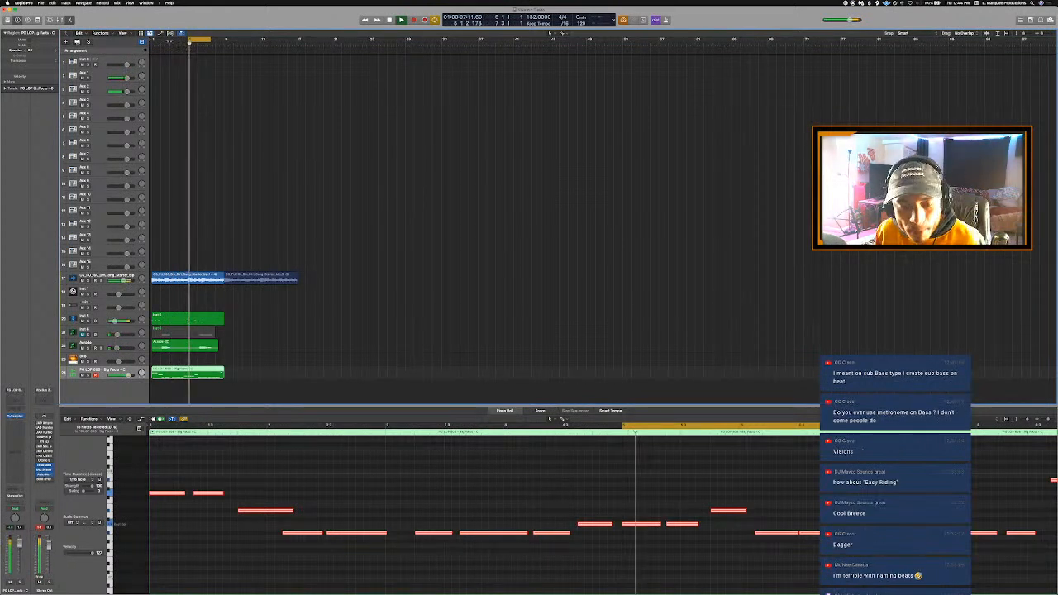
pyautogui.press('space')
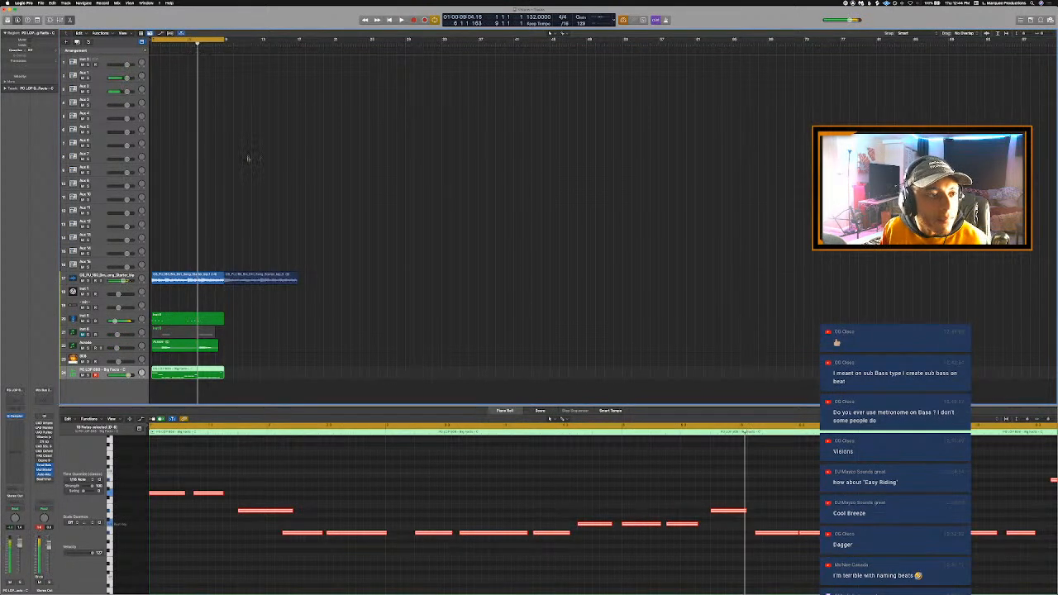
pyautogui.press('space')
pyautogui.click(507, 427)
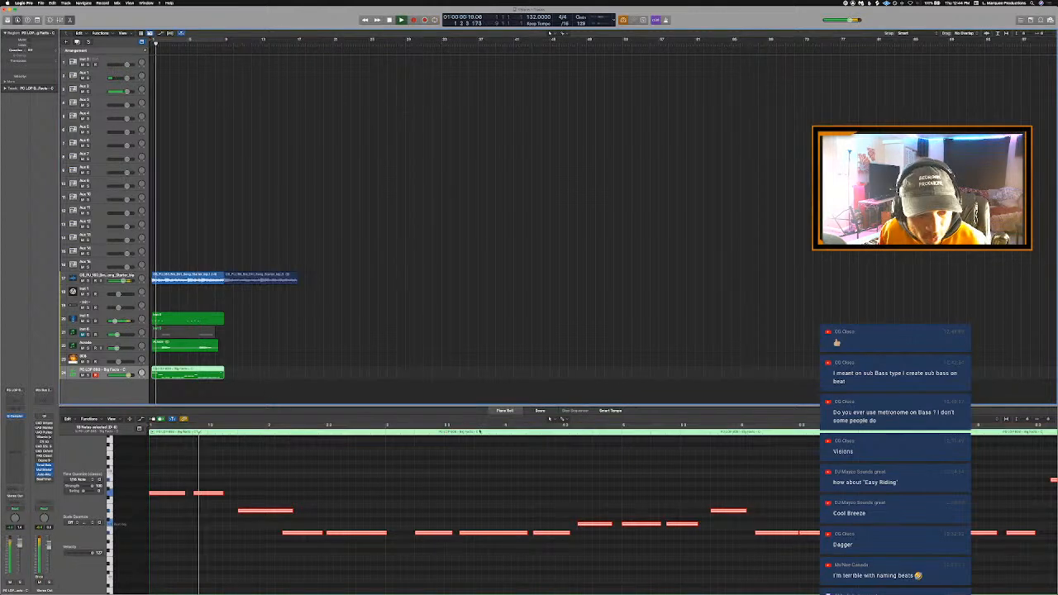
# - Raise the last bar 4 808 note by two semitones, and audition it both soloed and in the full mix
pyautogui.click(491, 472)
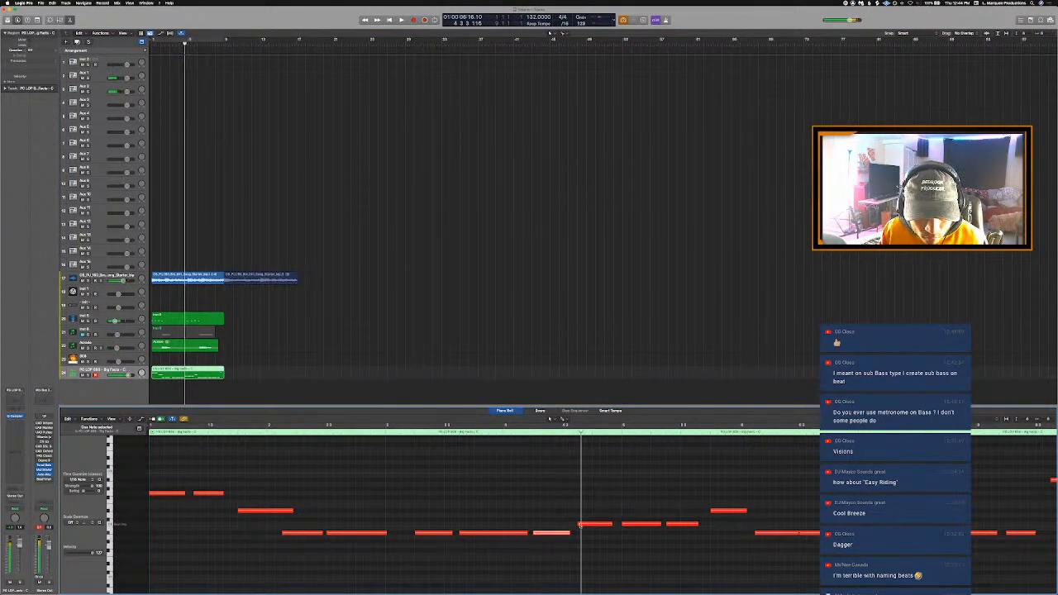
pyautogui.moveTo(588, 518); pyautogui.dragTo(588, 509)
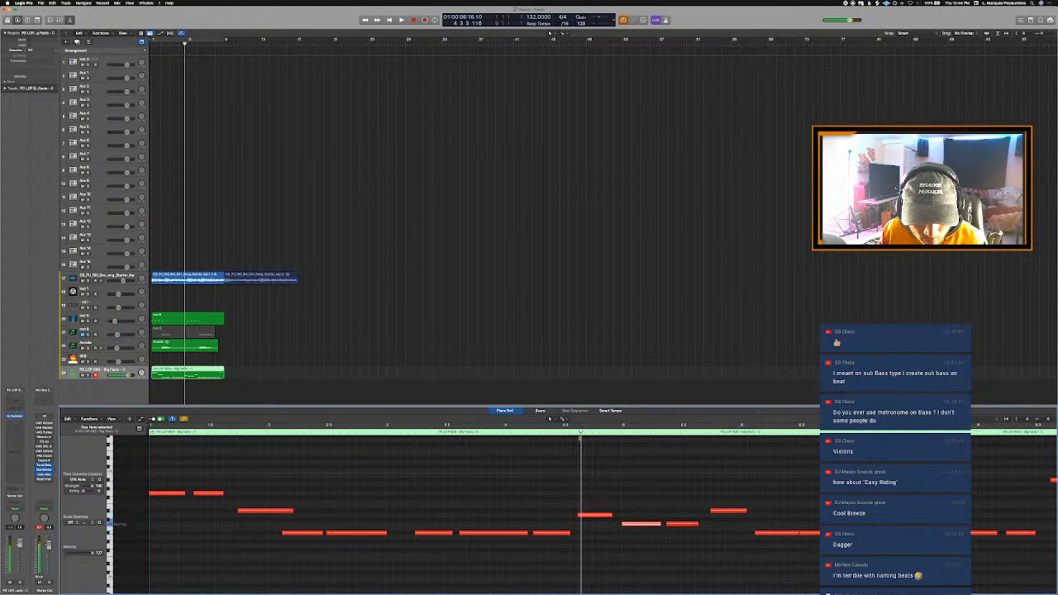
pyautogui.hotkey('ctrl', 's')
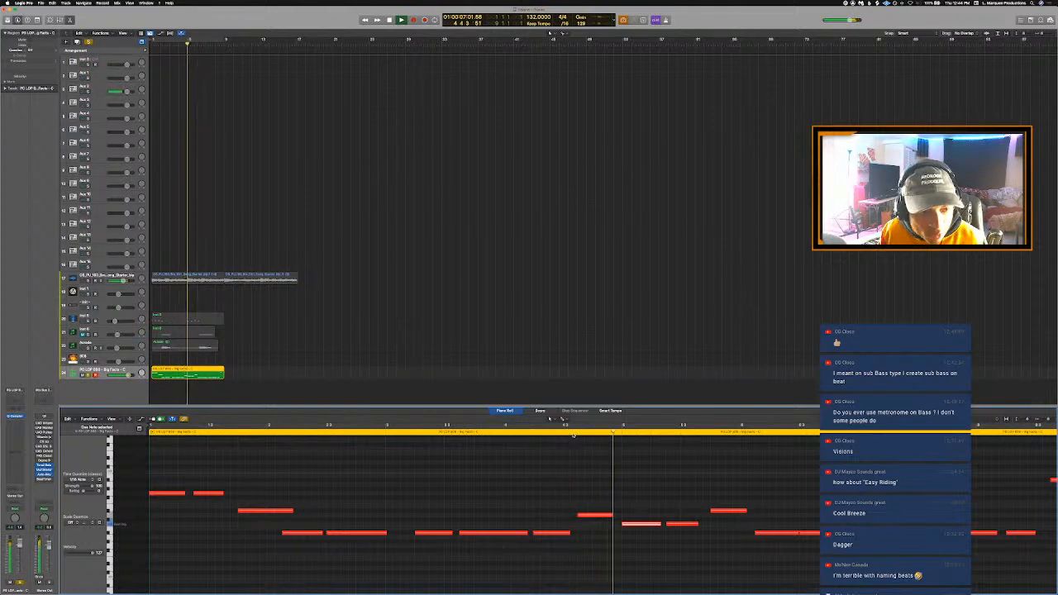
pyautogui.click(520, 435)
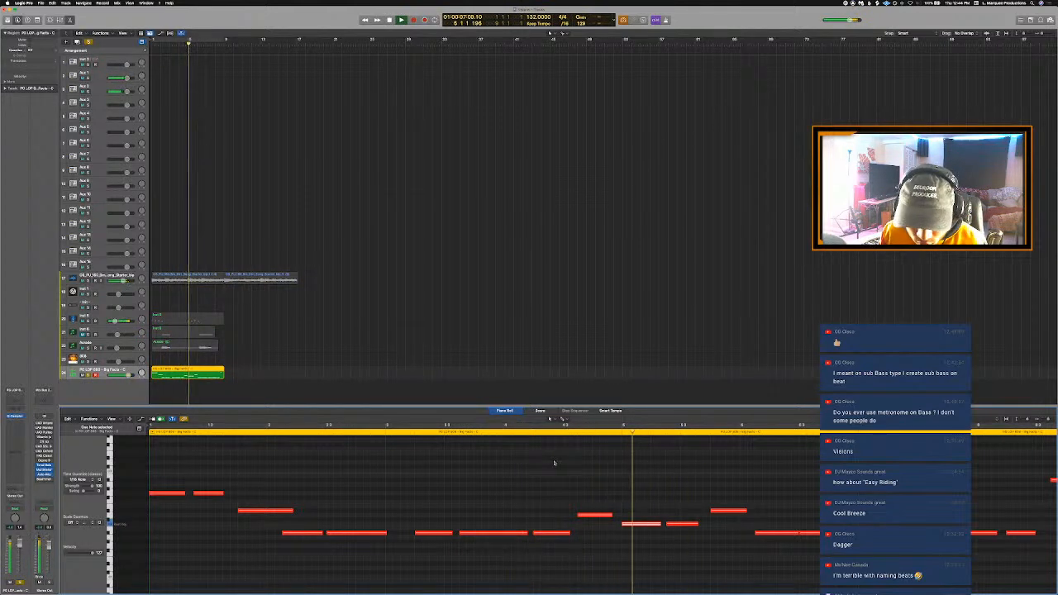
pyautogui.hotkey('ctrl', 's')
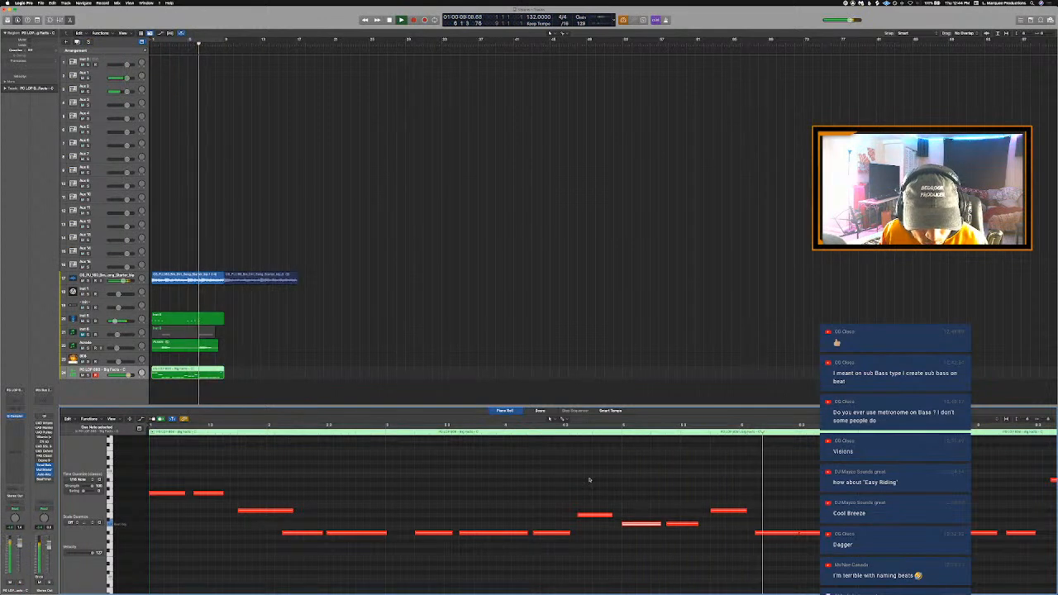
pyautogui.press('c')
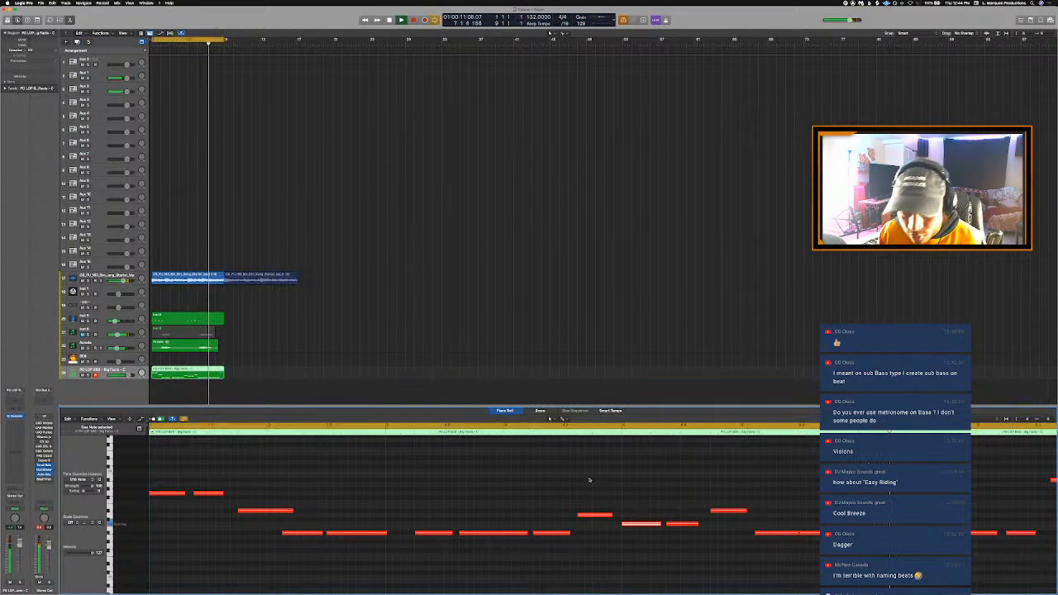
# - Close the note editor and move the 808 track above all the other tracks in the track list
pyautogui.press('e')
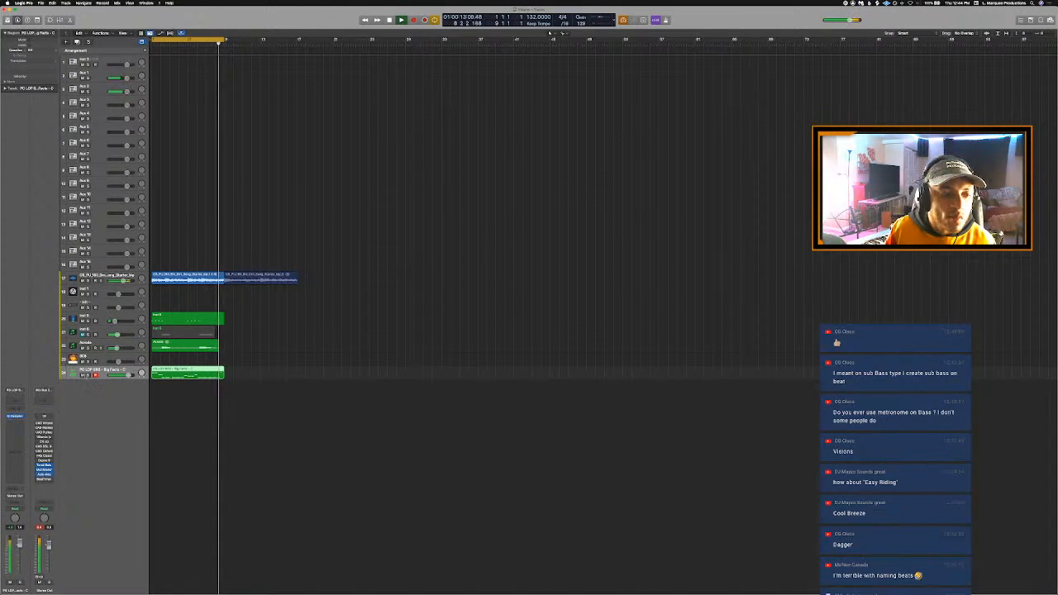
pyautogui.moveTo(91, 372); pyautogui.dragTo(96, 59)
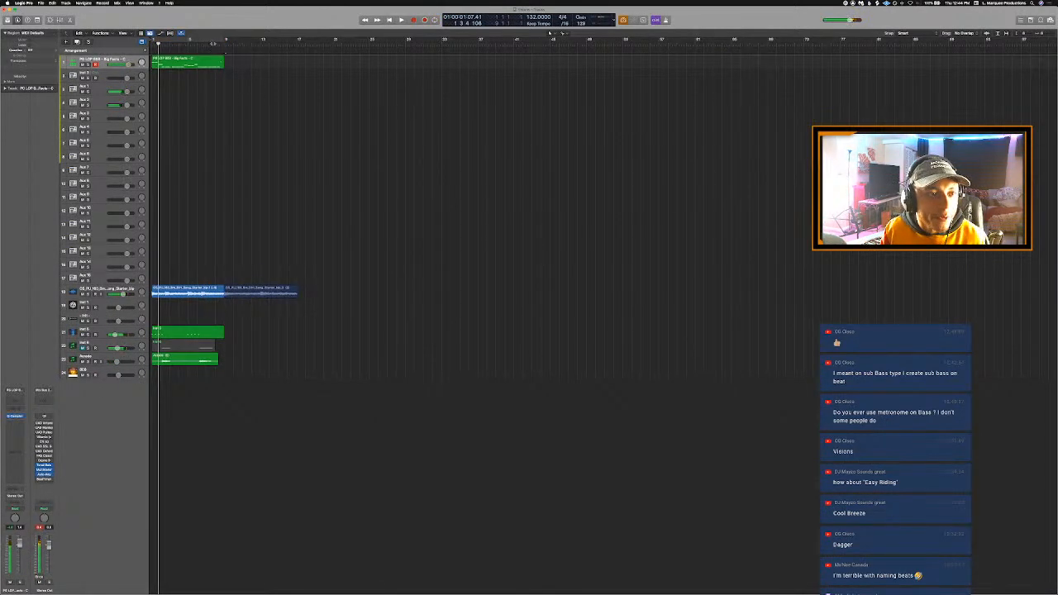
# - Loop bar 8, solo the 808 with the sample loop, and open the 808 region's notes while playing its ending
pyautogui.moveTo(215, 40)
pyautogui.mouseDown()
pyautogui.moveTo(233, 40)
pyautogui.moveTo(223, 39)
pyautogui.mouseUp()
pyautogui.press('s')
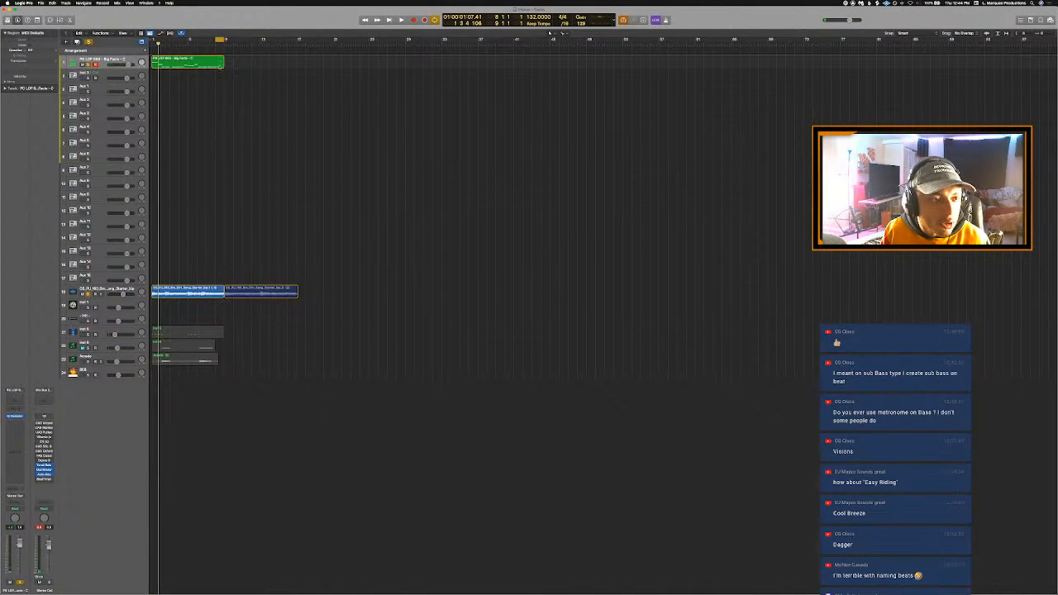
pyautogui.press('space')
pyautogui.doubleClick(215, 63)
pyautogui.press('space')
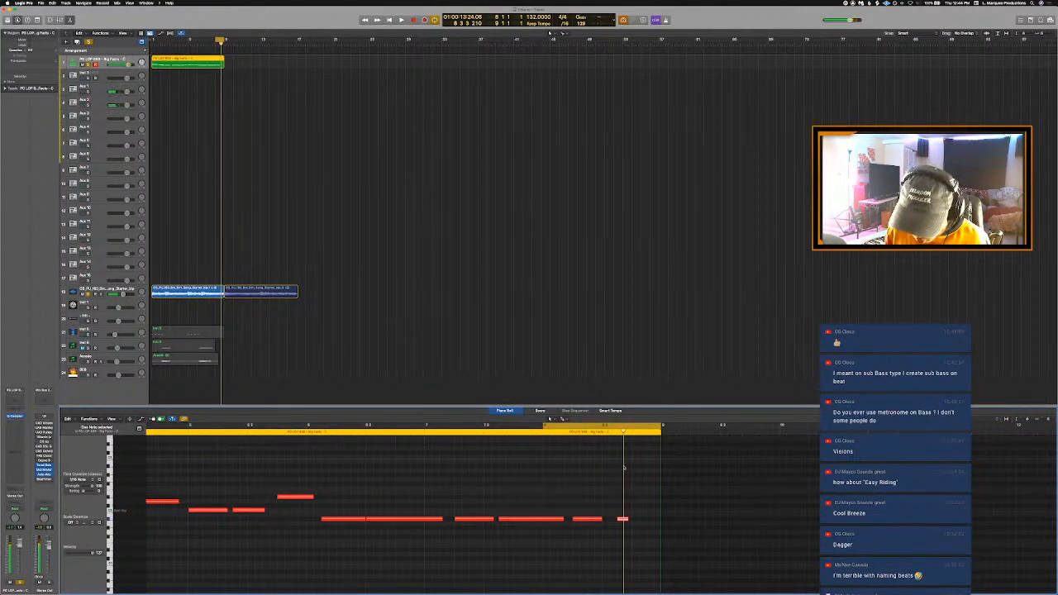
# - Extend the last two 808 notes in bar 8 with Trim Note End to Following Notes (Force Legato), and play them back
pyautogui.scroll(-8, 624, 467)
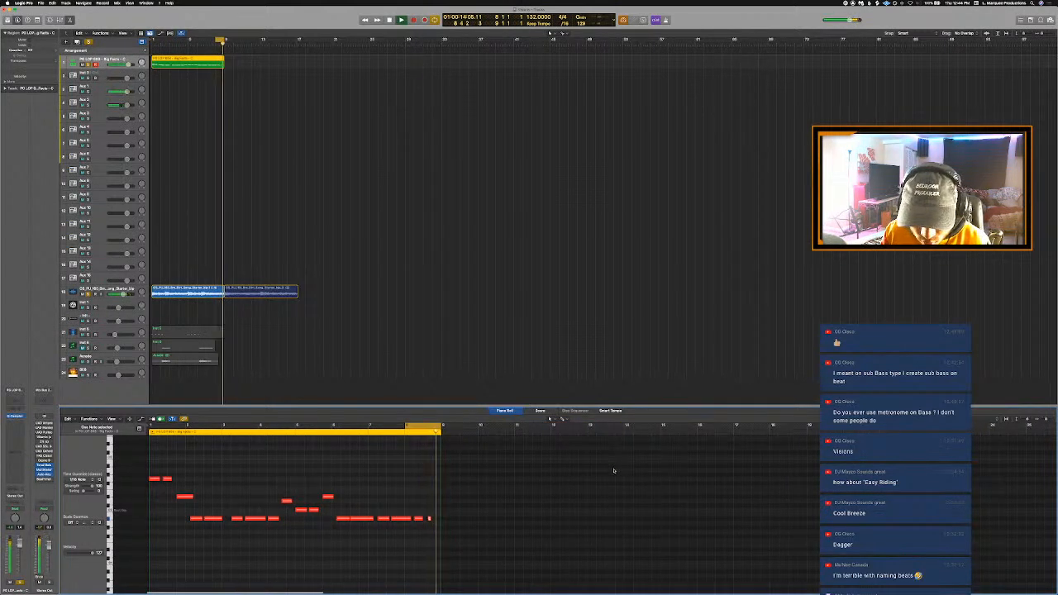
pyautogui.scroll(4, 545, 480)
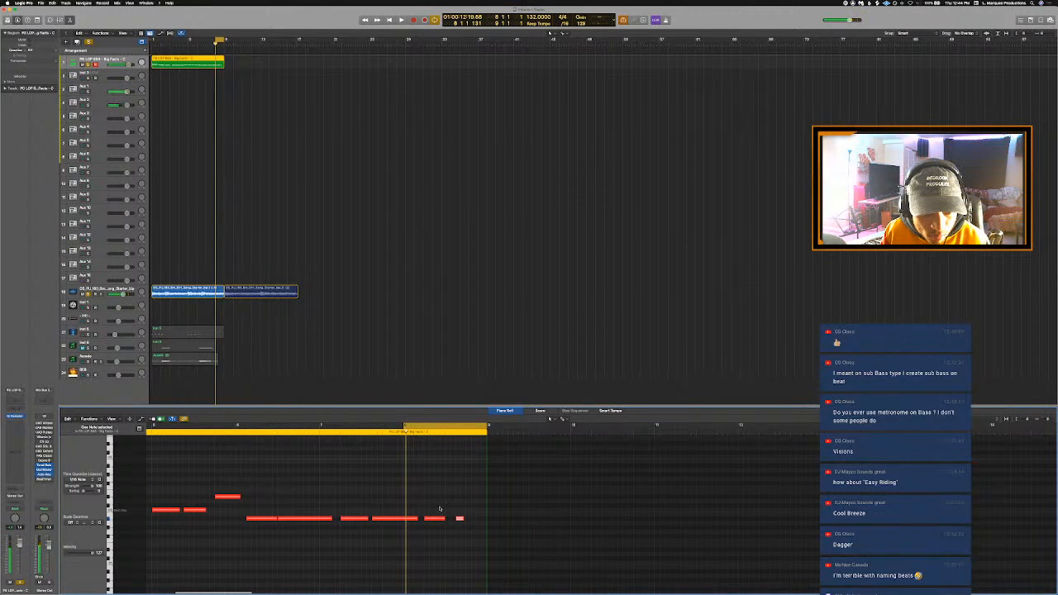
pyautogui.rightClick(464, 521)
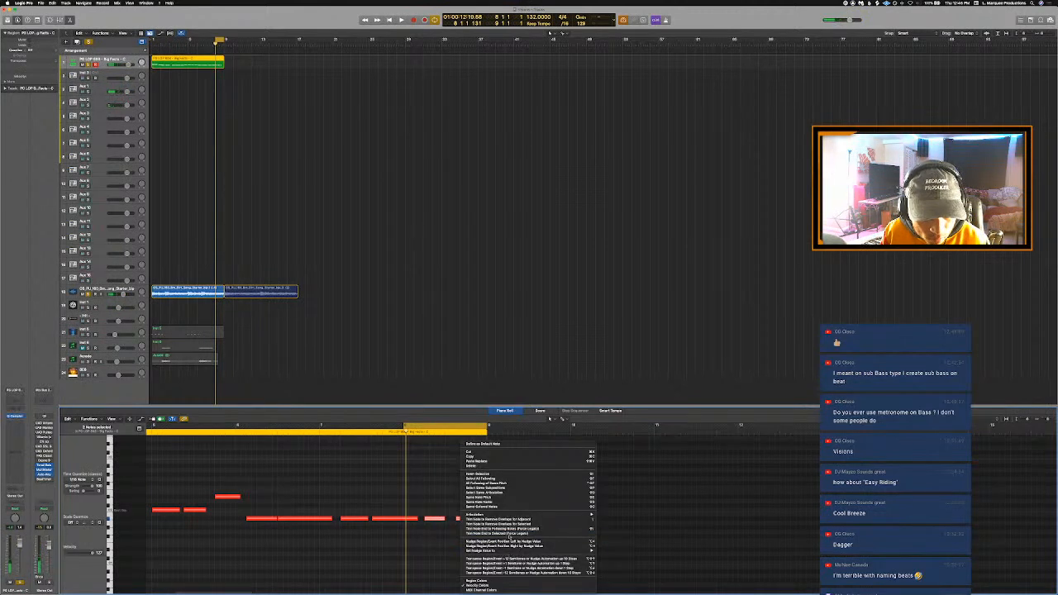
pyautogui.click(509, 530)
pyautogui.press('space')
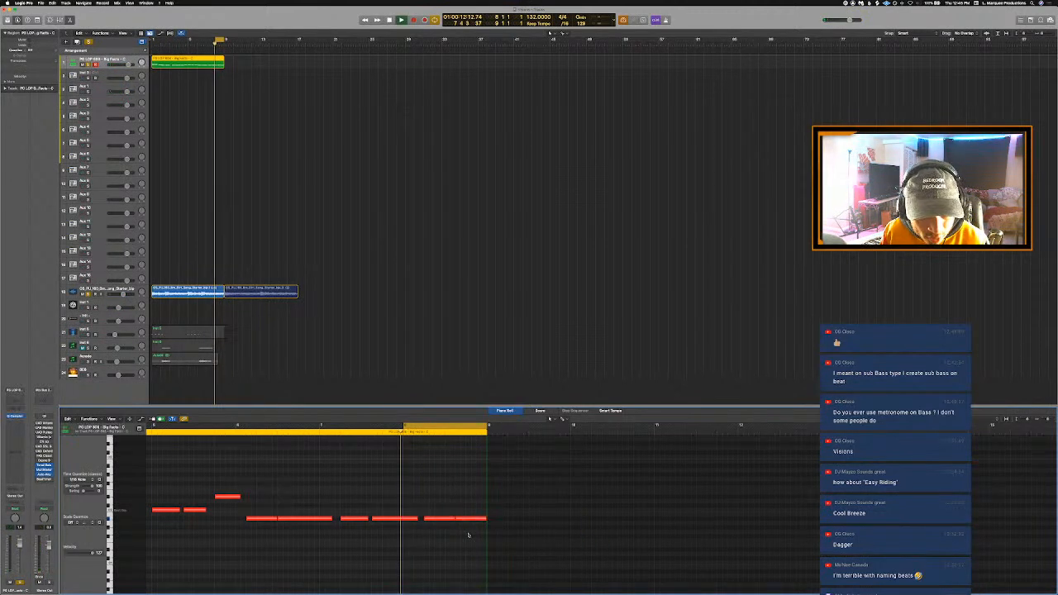
pyautogui.press('space')
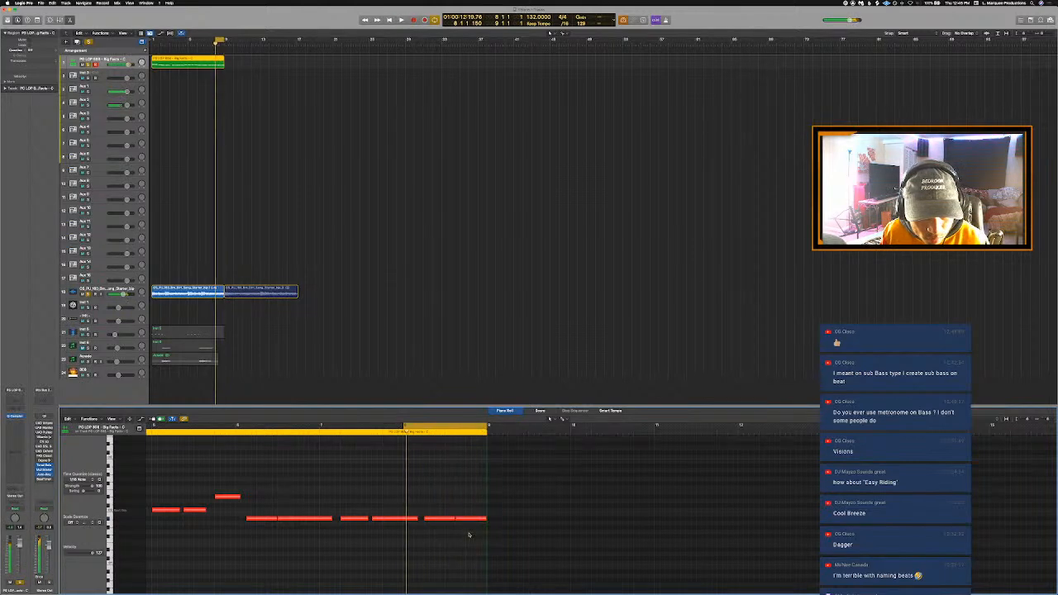
# - Turn off solo and loop playback of the full beat over bars 1 to 8
pyautogui.press('Return')
pyautogui.click(225, 44)
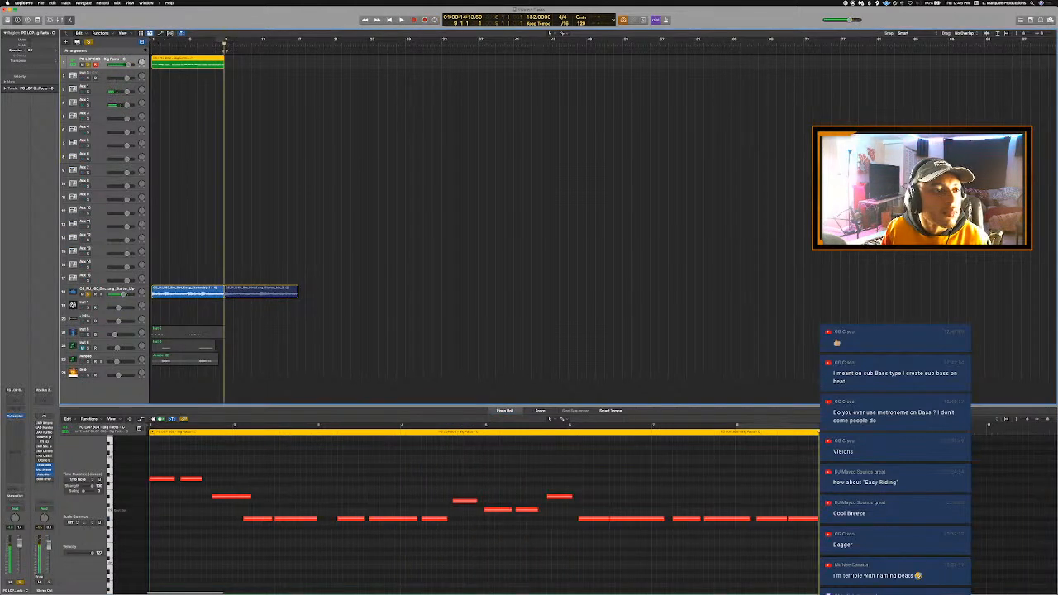
pyautogui.click(189, 43)
pyautogui.click(89, 41)
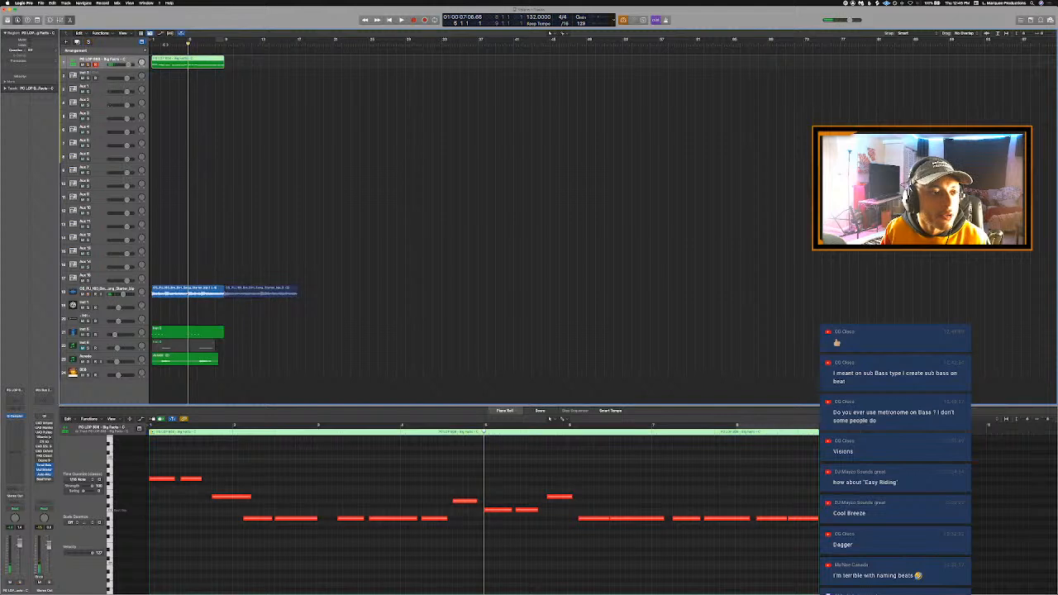
pyautogui.press('space')
pyautogui.moveTo(154, 39); pyautogui.dragTo(226, 50)
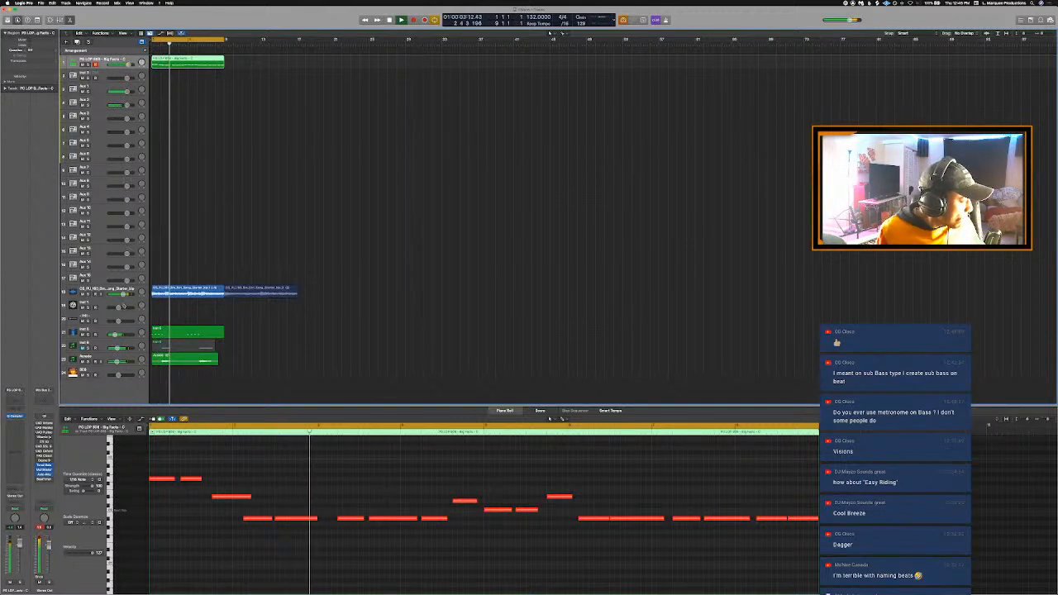
# - Open Komplete Kontrol on the Inst 1 track and load Massive from its Native Instruments plug-ins
pyautogui.click(98, 306)
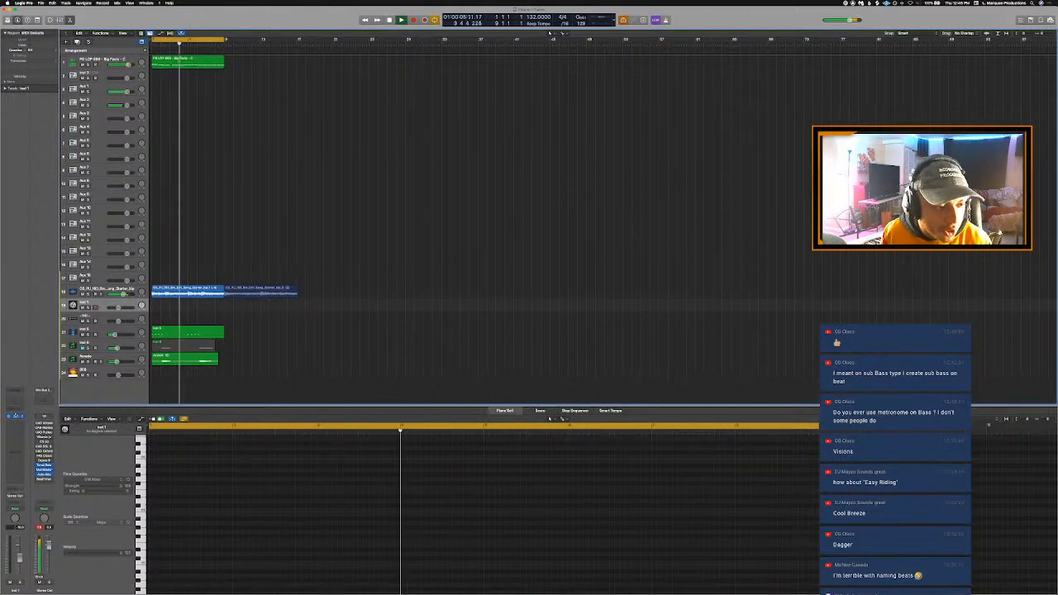
pyautogui.click(14, 417)
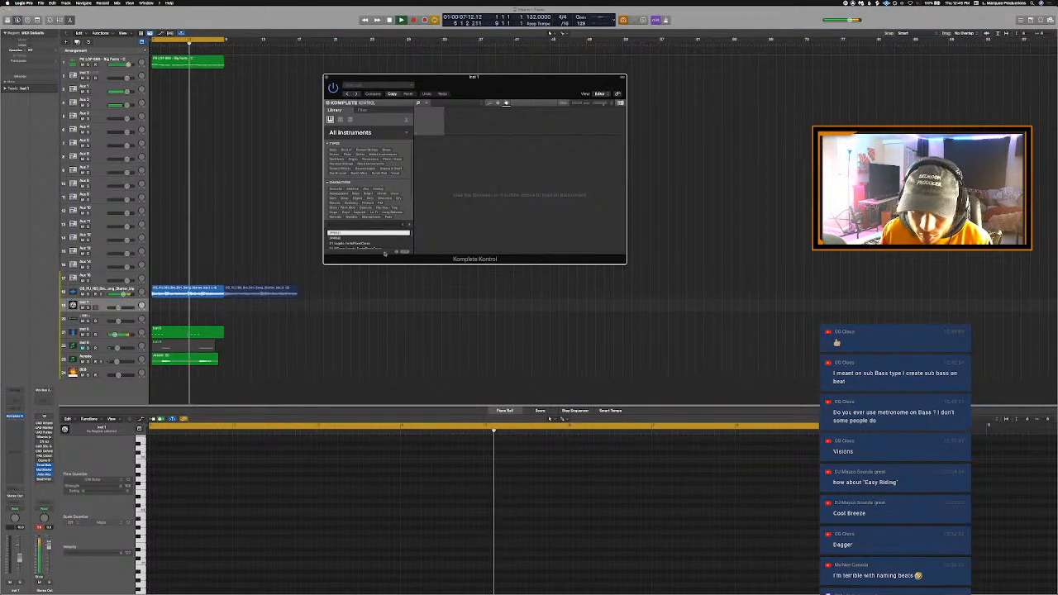
pyautogui.click(417, 135)
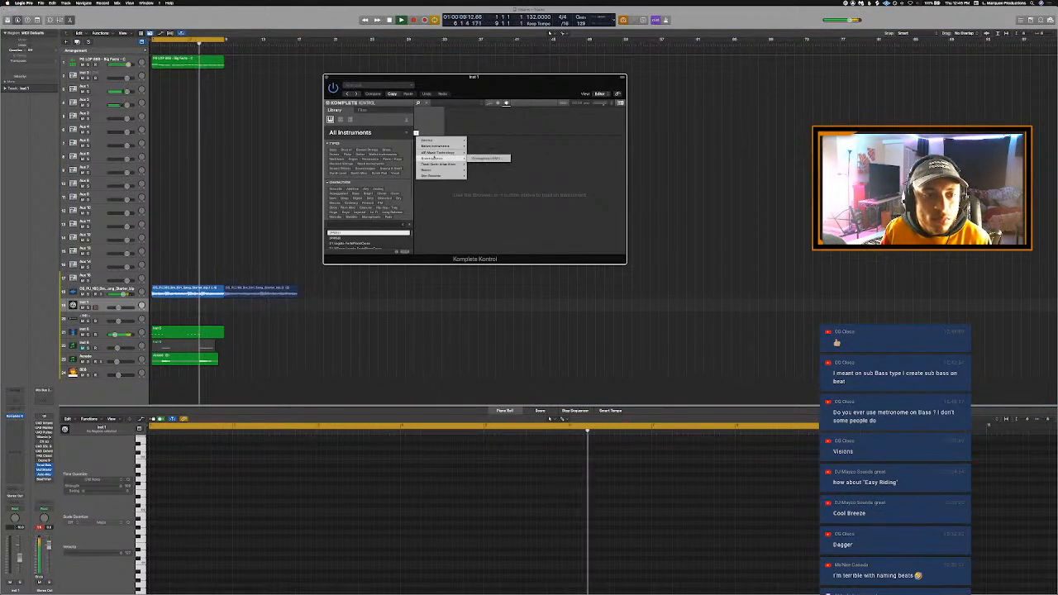
pyautogui.moveTo(453, 146)
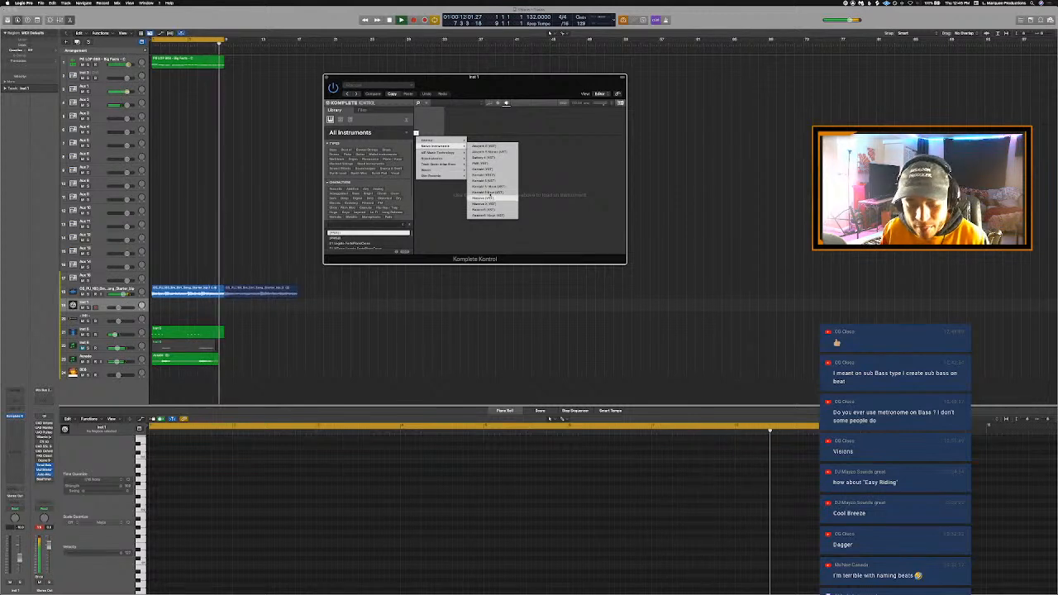
pyautogui.click(490, 199)
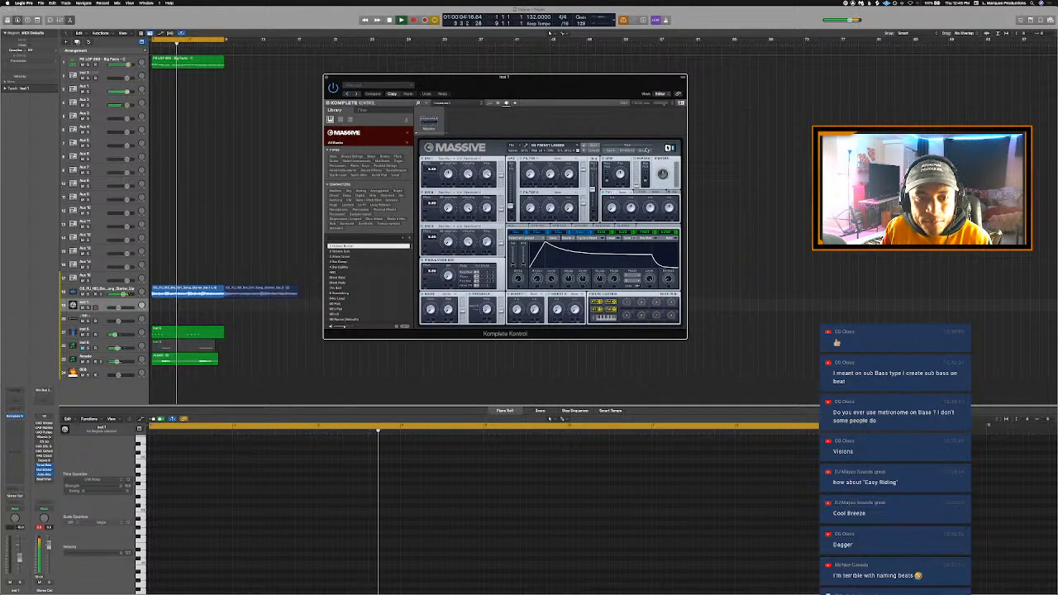
# - Open Massive's preset browser, try two neighbouring presets, and leave the upper one loaded
pyautogui.click(647, 149)
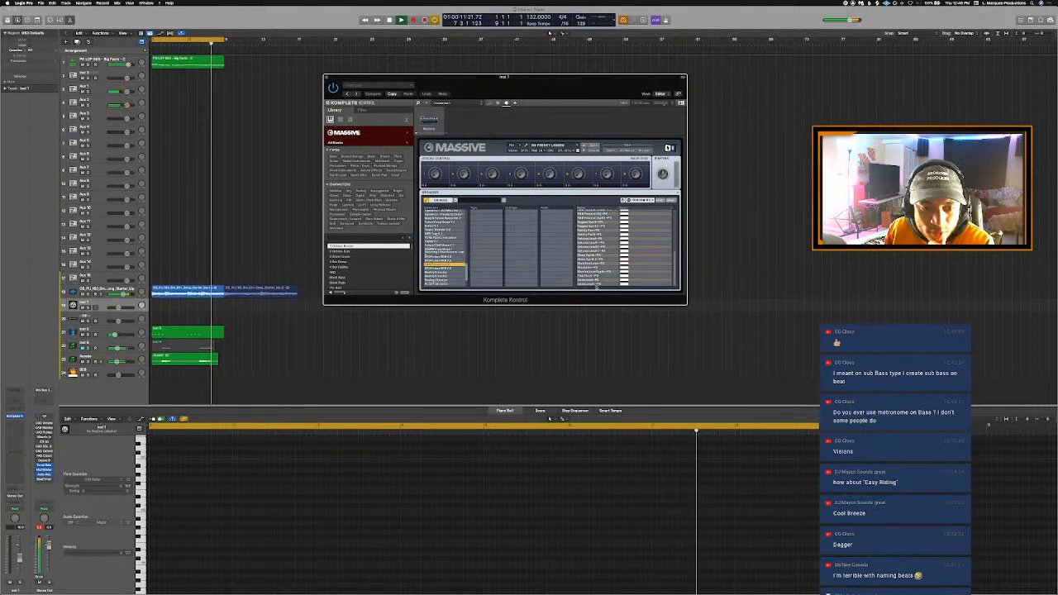
pyautogui.doubleClick(596, 268)
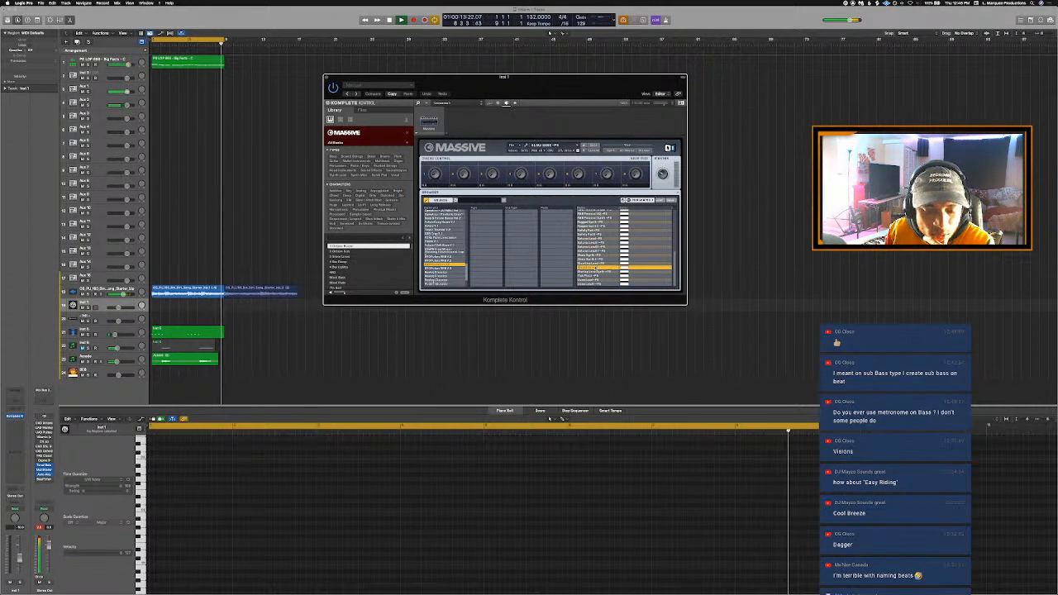
pyautogui.doubleClick(598, 263)
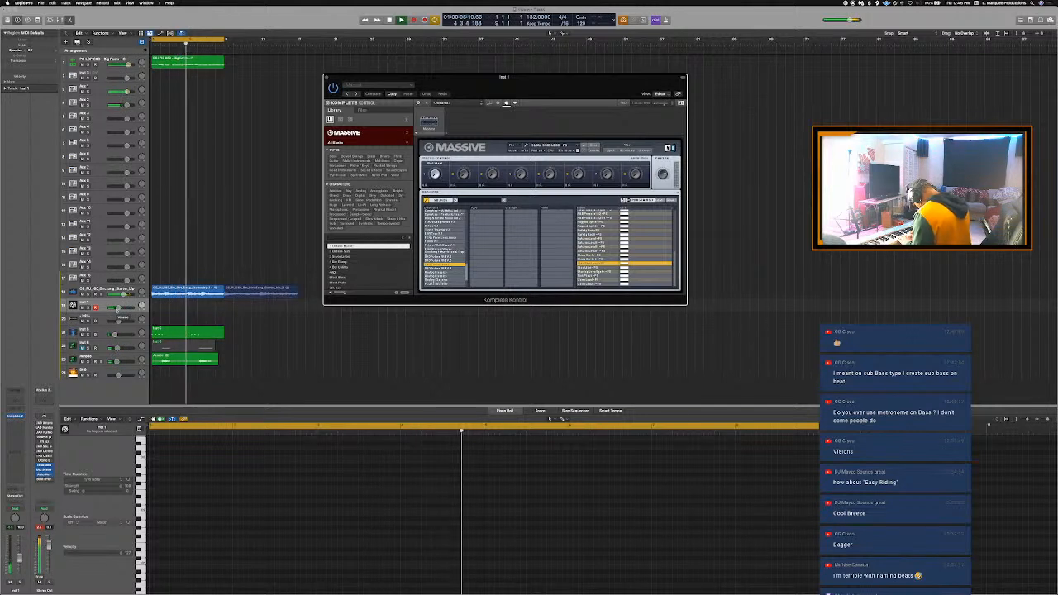
# - Record a short Massive melody on the Inst 1 track from bar 1 over the looping beat
pyautogui.press('space')
pyautogui.press('space')
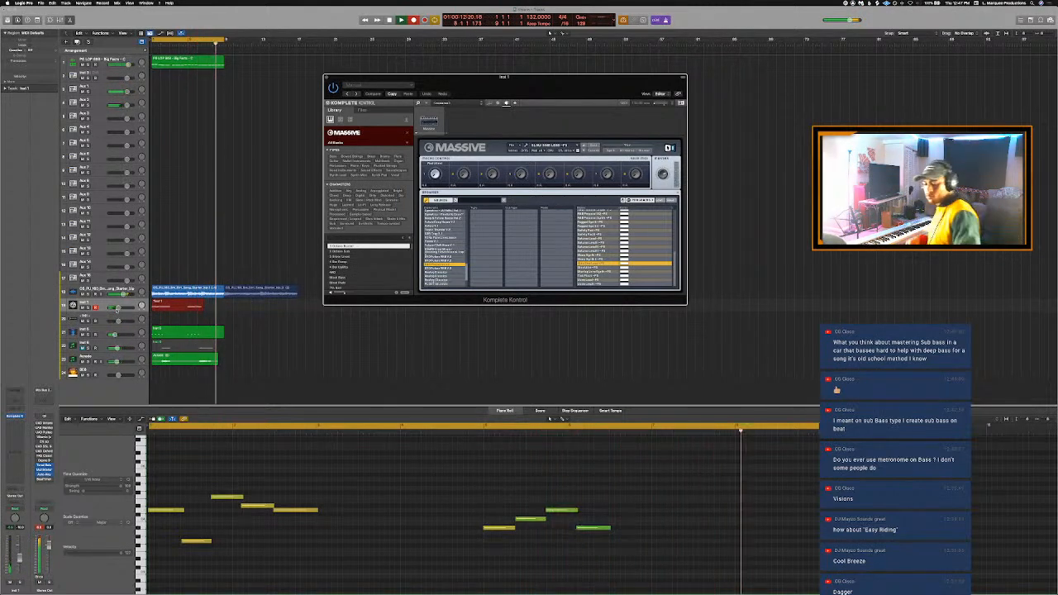
pyautogui.press('space')
pyautogui.press('space')
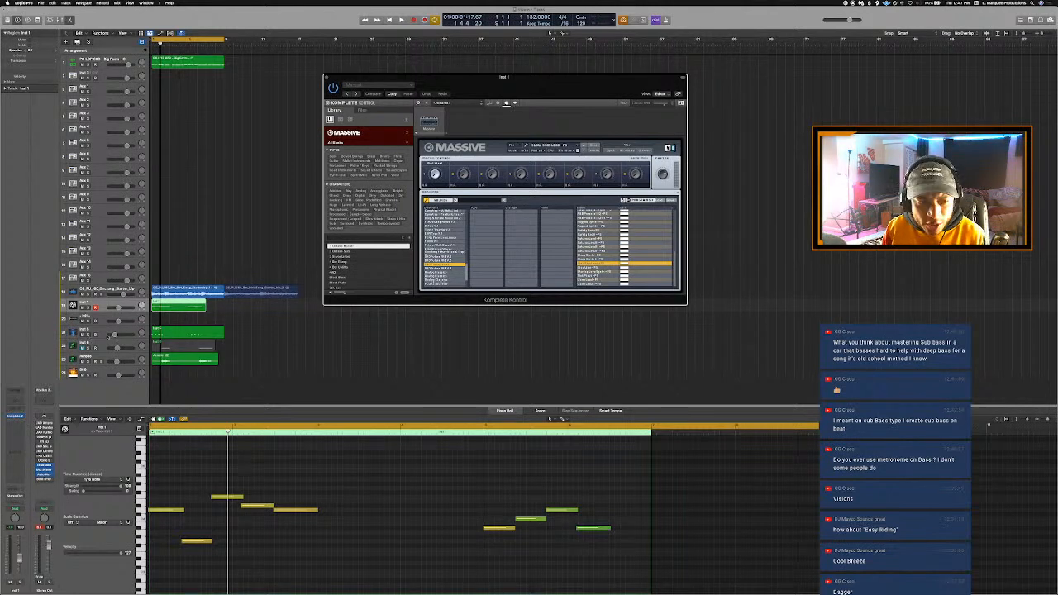
# - Extend the recorded Inst 1 region to the end of bar 8 and play it back from the start
pyautogui.click(225, 314)
pyautogui.click(204, 307)
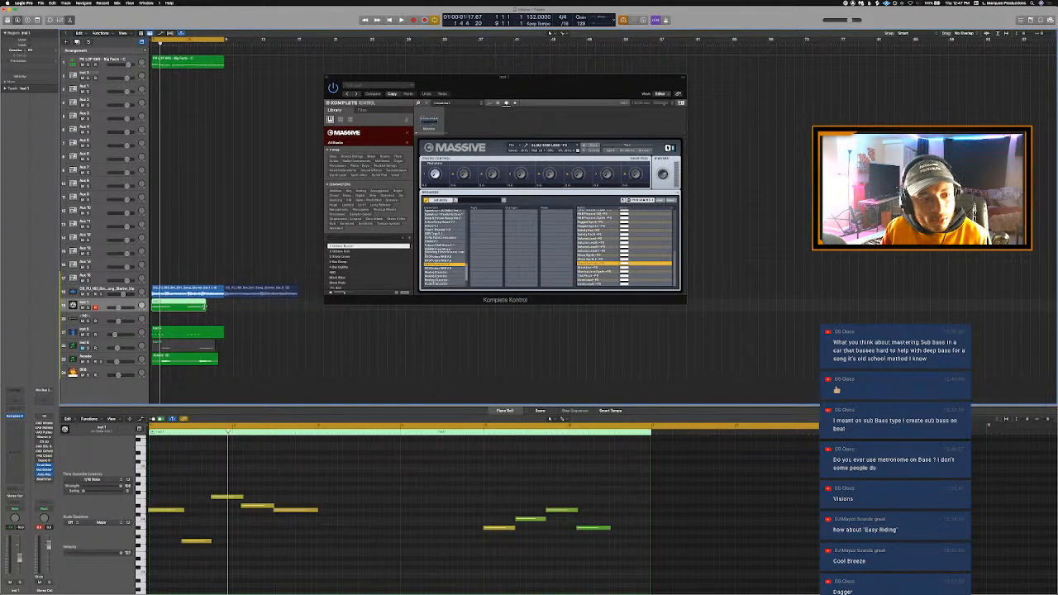
pyautogui.moveTo(206, 307); pyautogui.dragTo(222, 309)
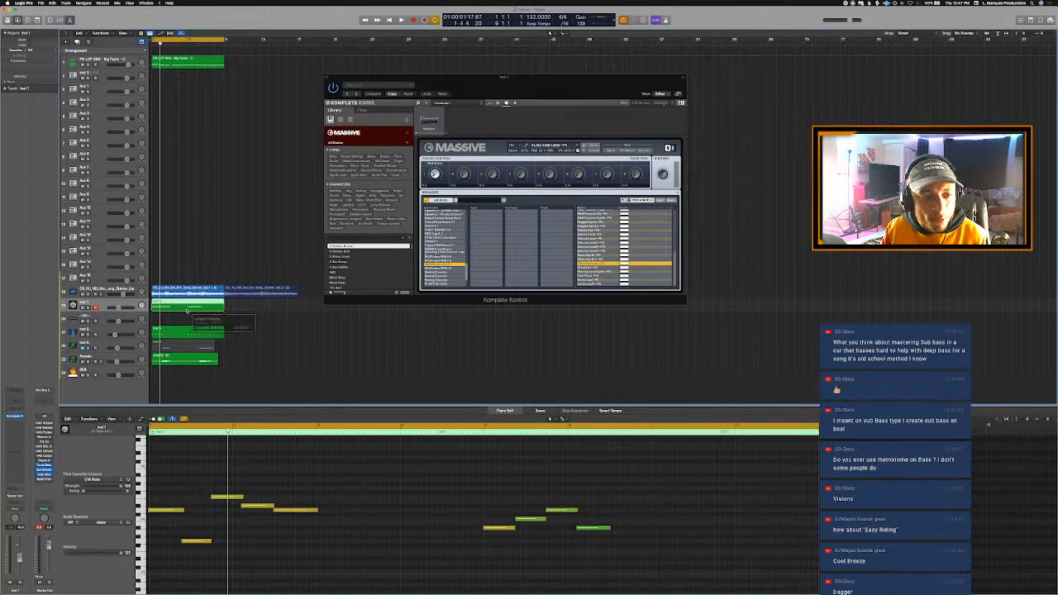
pyautogui.click(280, 477)
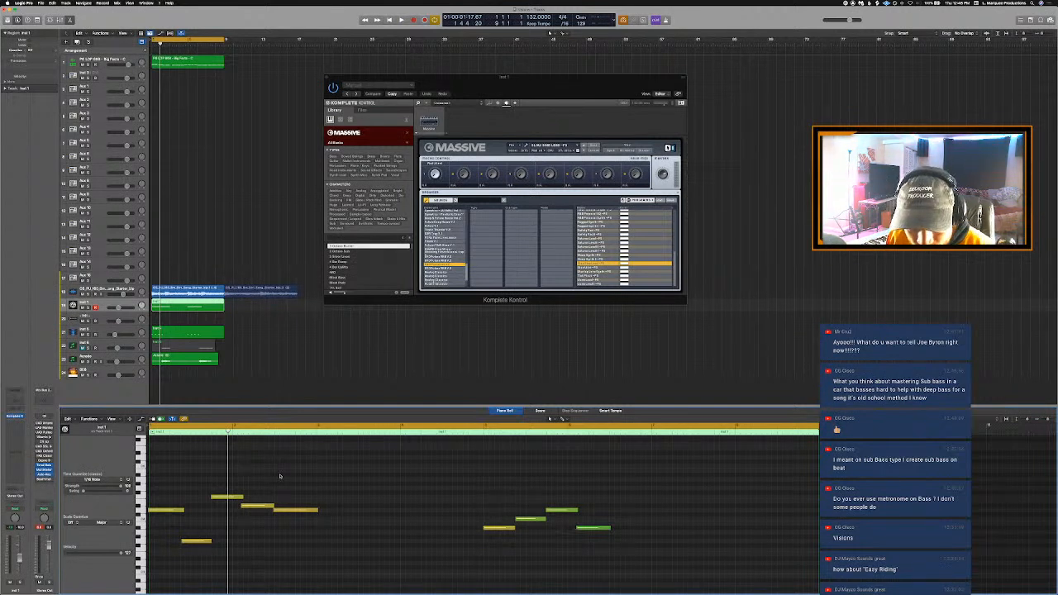
pyautogui.press('Return')
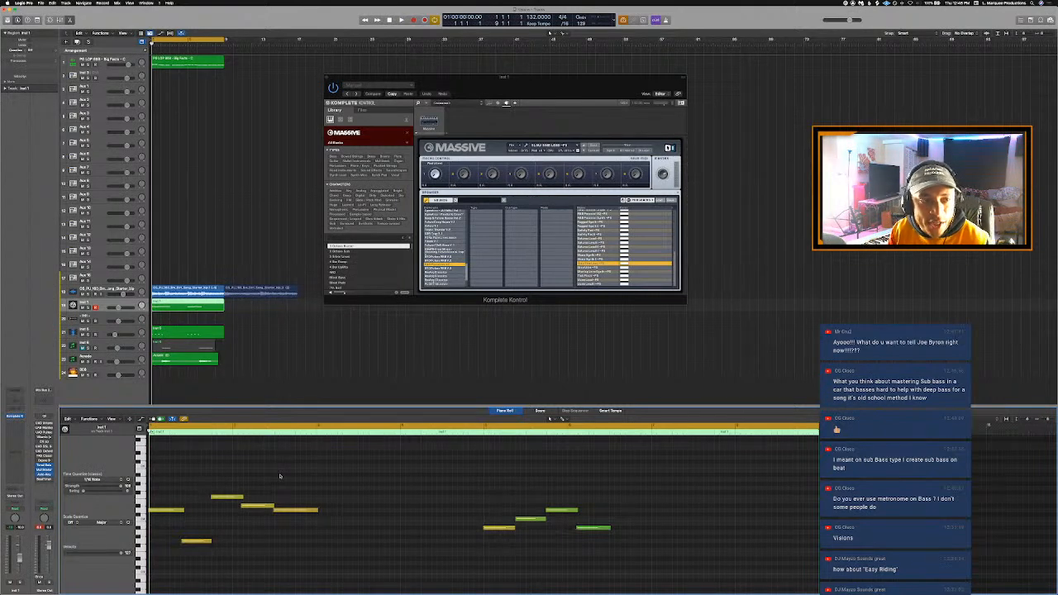
pyautogui.press('space')
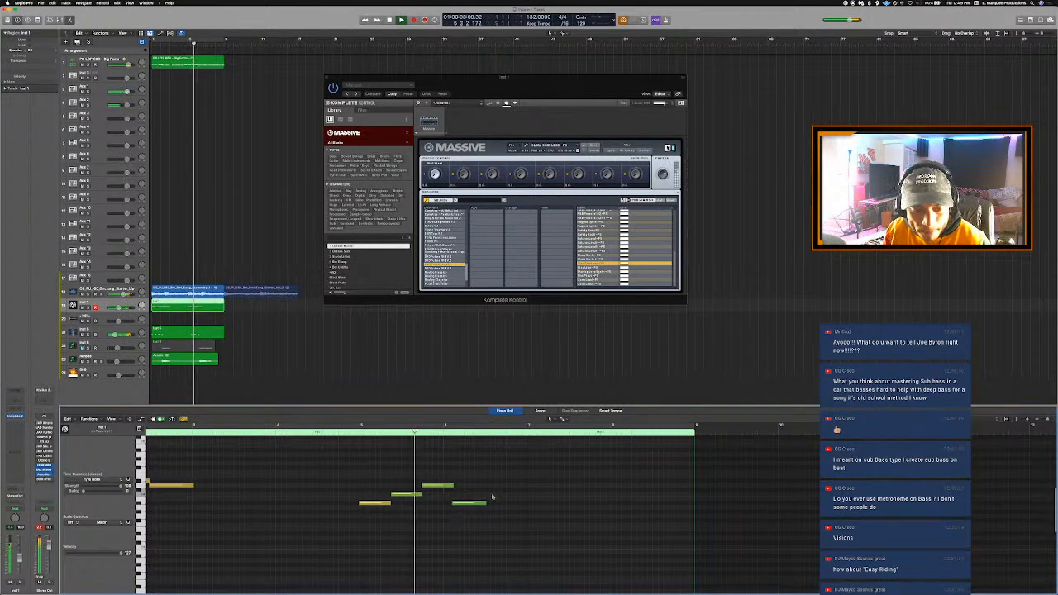
# - Add a note directly after the melody's last note in bar 6, at the same pitch, and lengthen it into bar 7
pyautogui.moveTo(488, 502); pyautogui.dragTo(499, 504)
pyautogui.press(',')
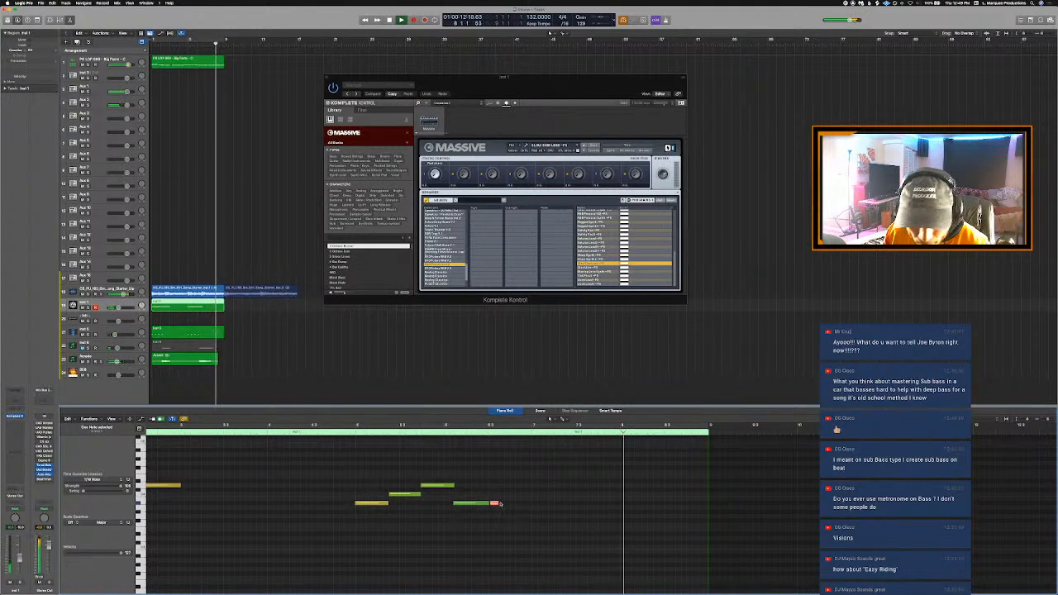
pyautogui.press('space')
pyautogui.moveTo(499, 504); pyautogui.dragTo(568, 504)
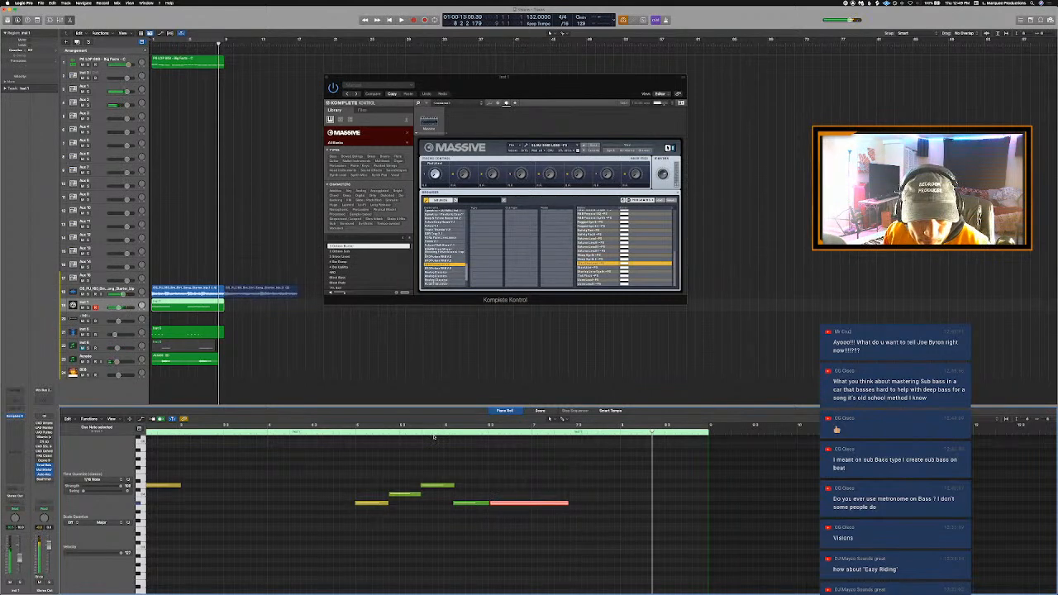
# - Play back the added note, shorten it to end around the start of bar 7, and lower its velocity to about 70
pyautogui.click(434, 436)
pyautogui.press('space')
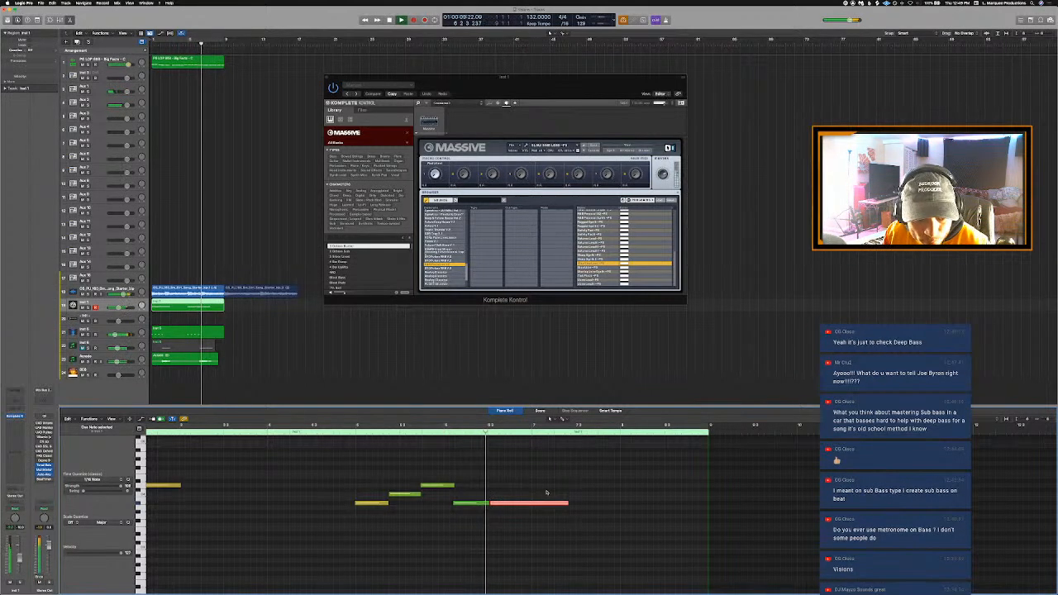
pyautogui.press('space')
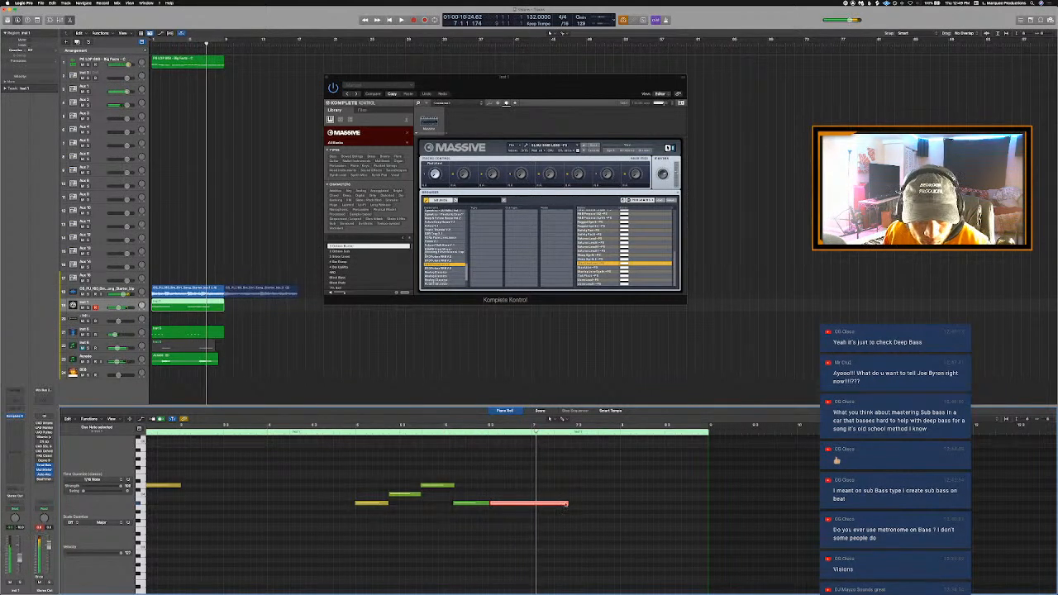
pyautogui.moveTo(568, 504); pyautogui.dragTo(540, 504)
pyautogui.moveTo(120, 556); pyautogui.dragTo(96, 560)
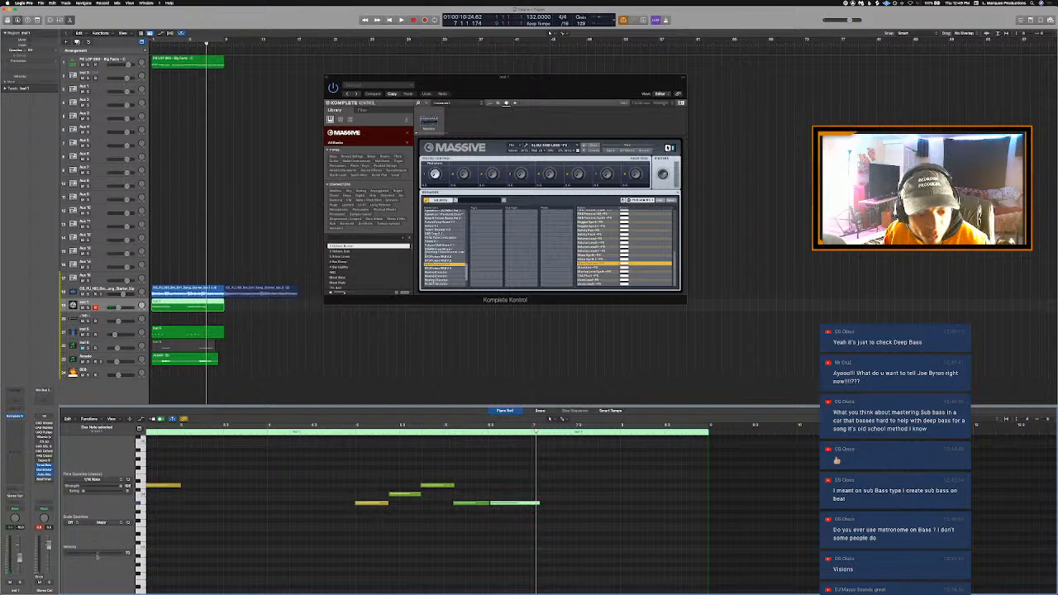
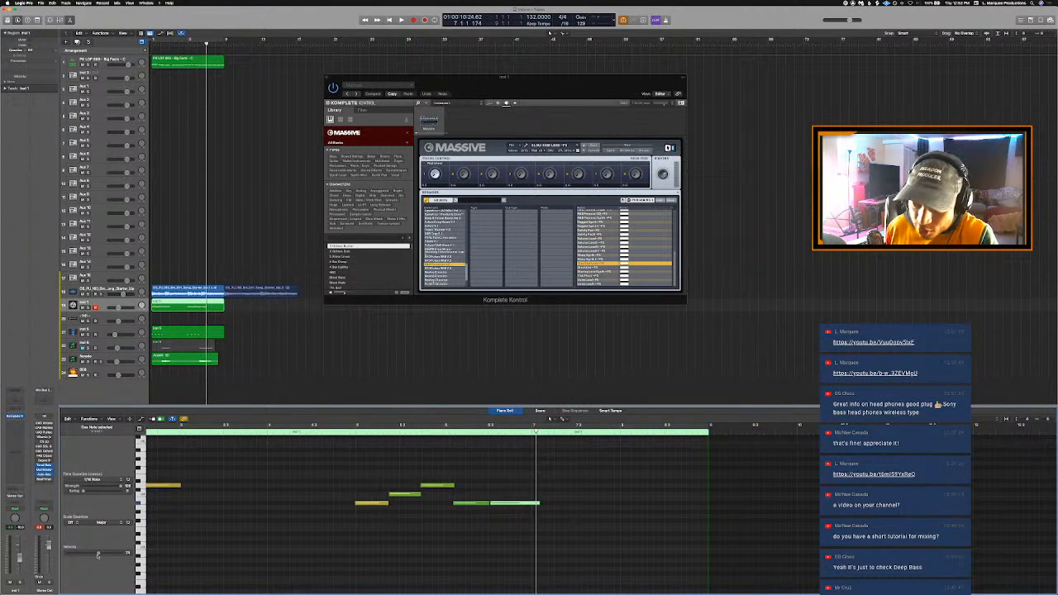
# - Loop the beat over bars 1 to 8 from the start and display the Inst 1 region's notes
pyautogui.moveTo(567, 570)
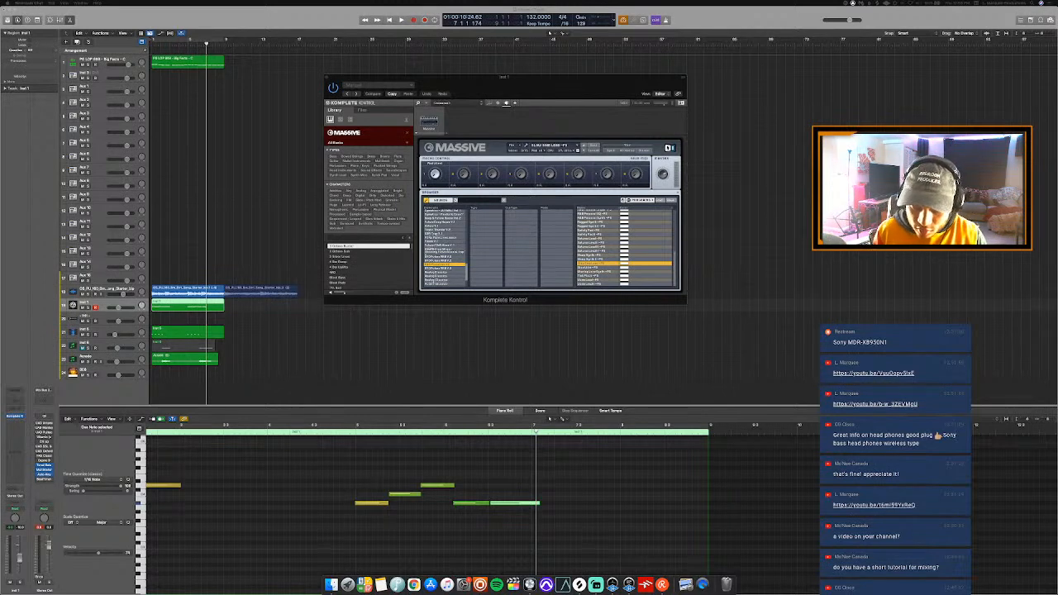
pyautogui.click(783, 194)
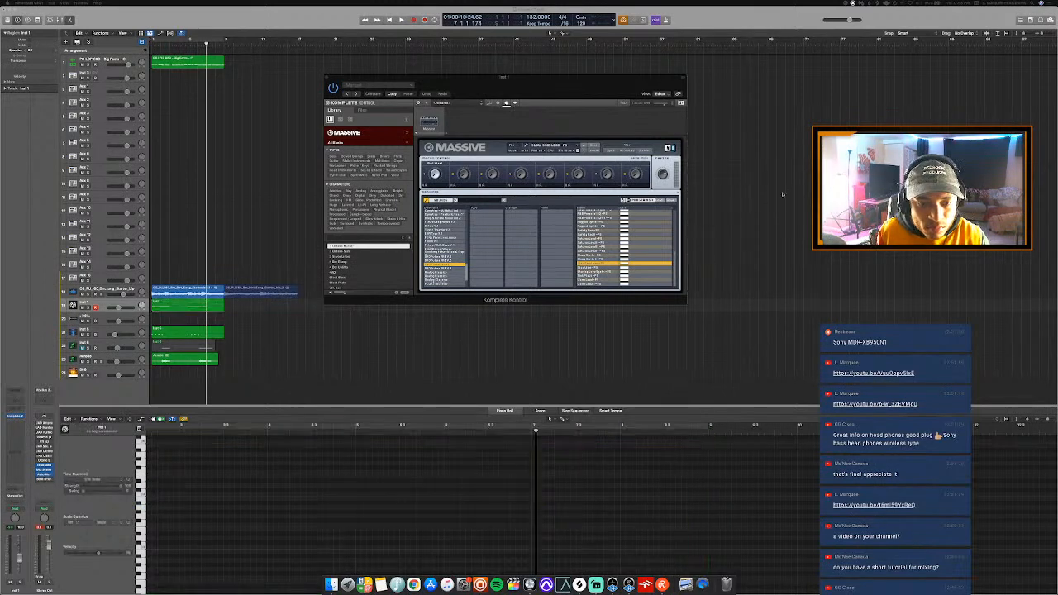
pyautogui.press('space')
pyautogui.press('c')
pyautogui.press('space')
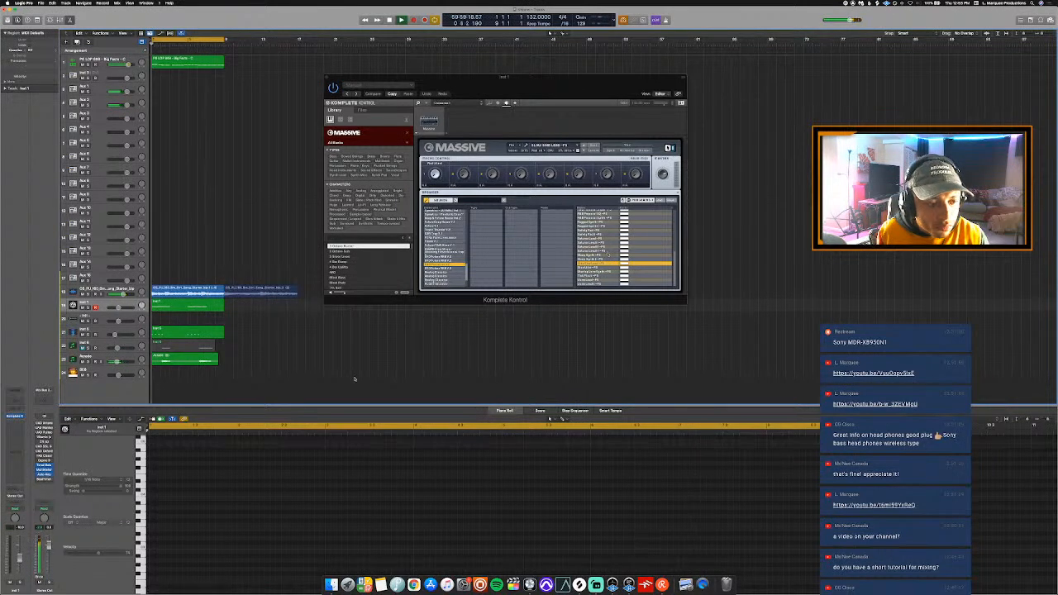
pyautogui.click(176, 310)
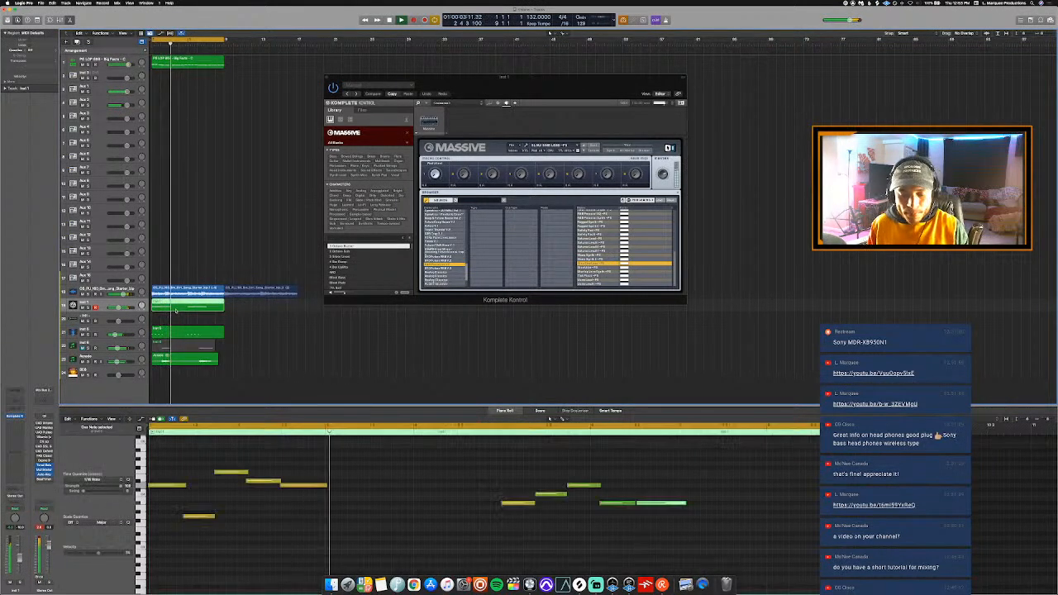
# - Adjust the last note of the opening phrase by ear so it ends just past the start of bar 3
pyautogui.scroll(-1, 439, 495)
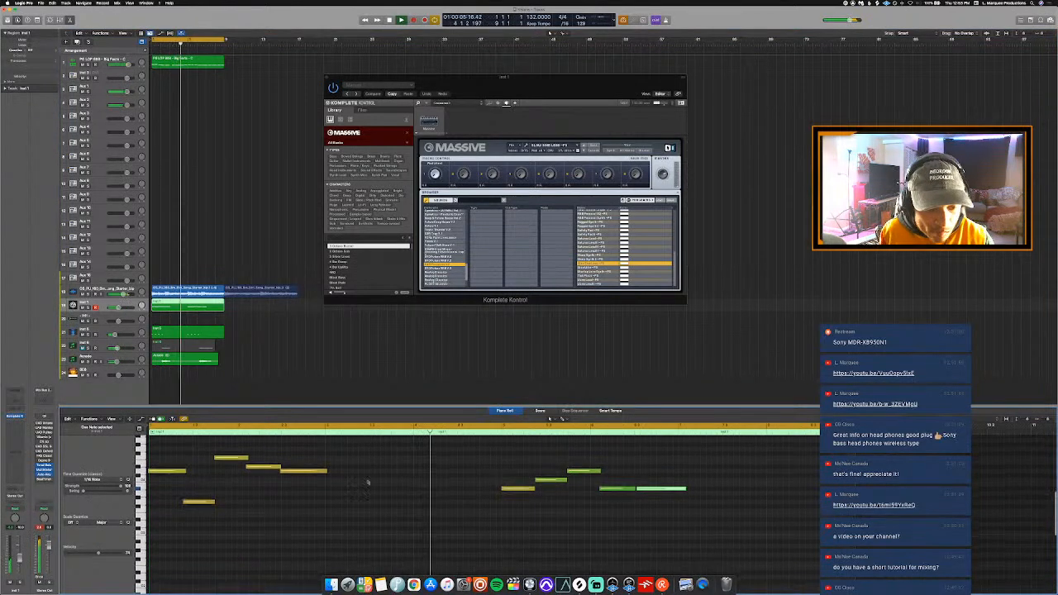
pyautogui.press('space')
pyautogui.moveTo(326, 472); pyautogui.dragTo(350, 475)
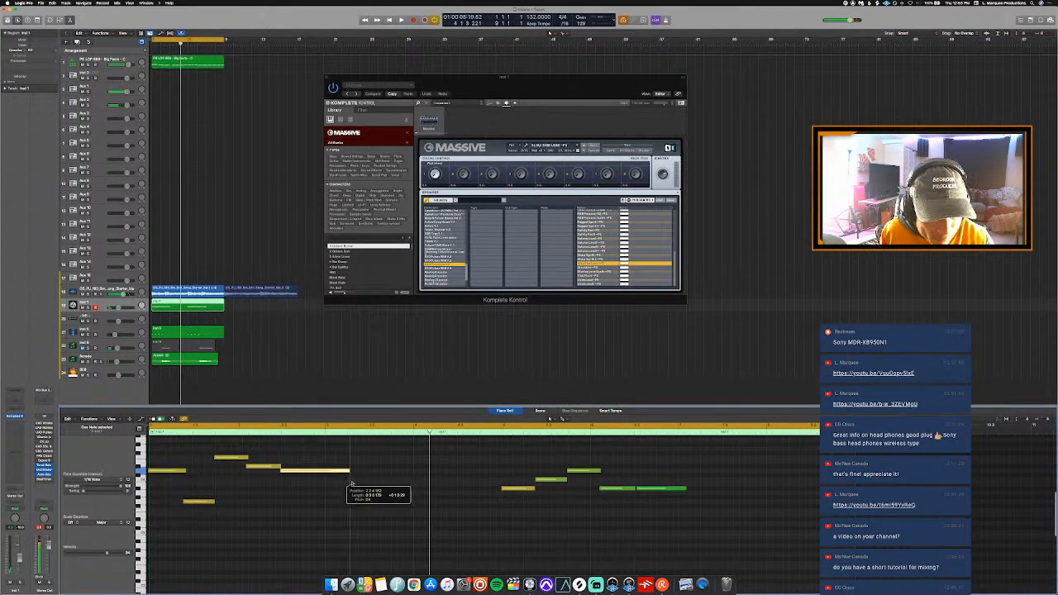
pyautogui.press('space')
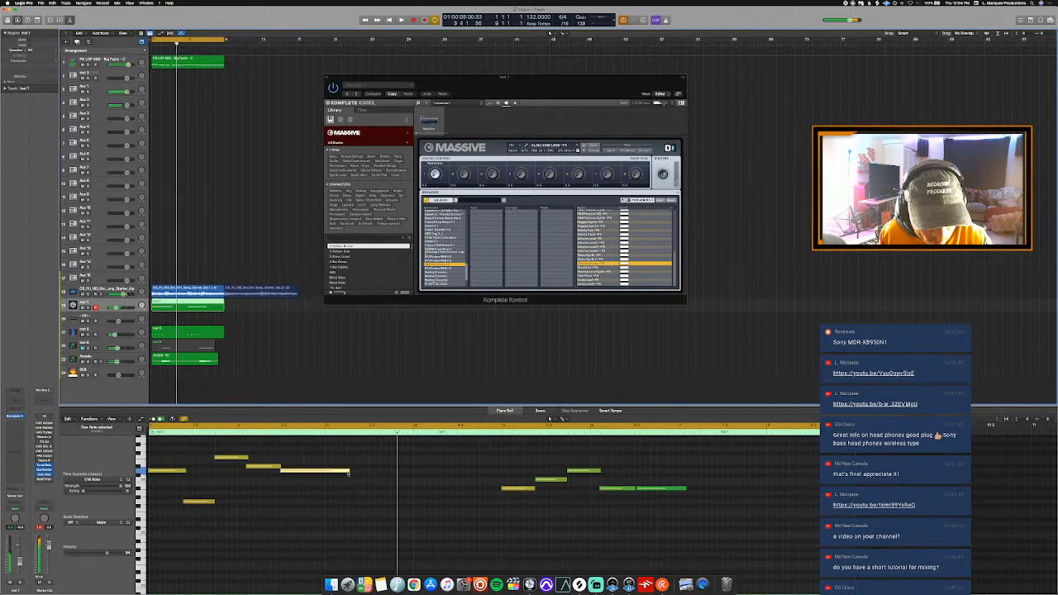
pyautogui.press('space')
pyautogui.moveTo(349, 479); pyautogui.dragTo(324, 479)
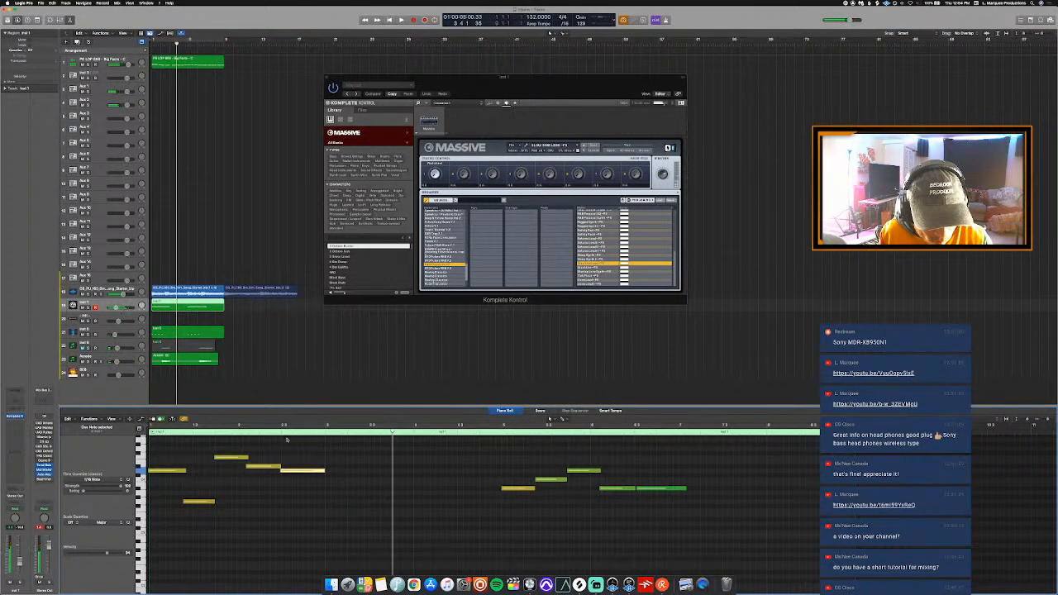
pyautogui.press('space')
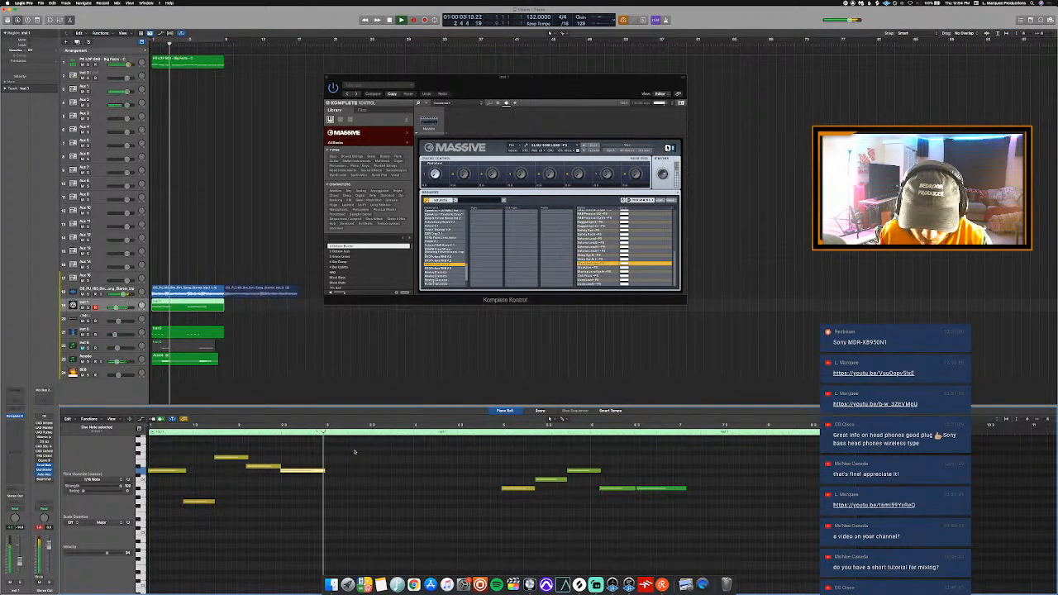
pyautogui.press('space')
pyautogui.moveTo(324, 479); pyautogui.dragTo(330, 478)
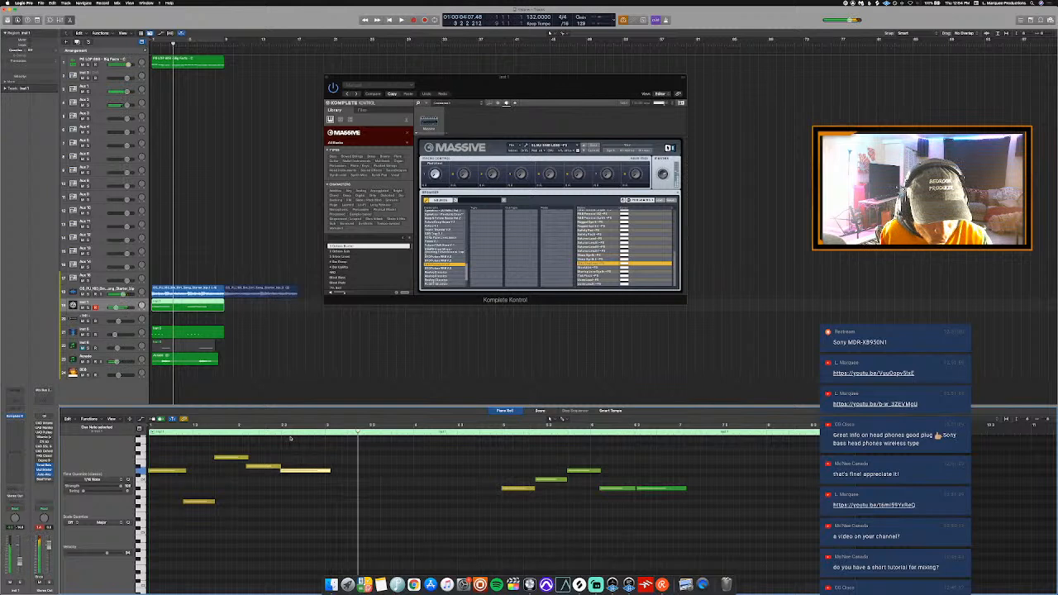
# - Play back the revised opening phrase and listen through to the end of bar 8
pyautogui.press('space')
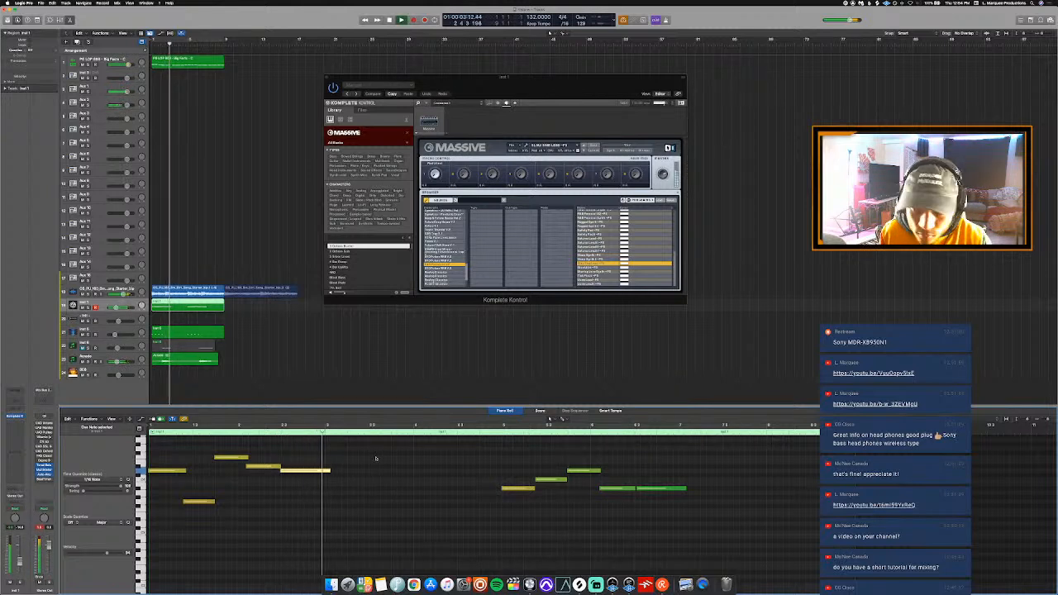
pyautogui.scroll(2, 382, 458)
pyautogui.scroll(-1, 383, 457)
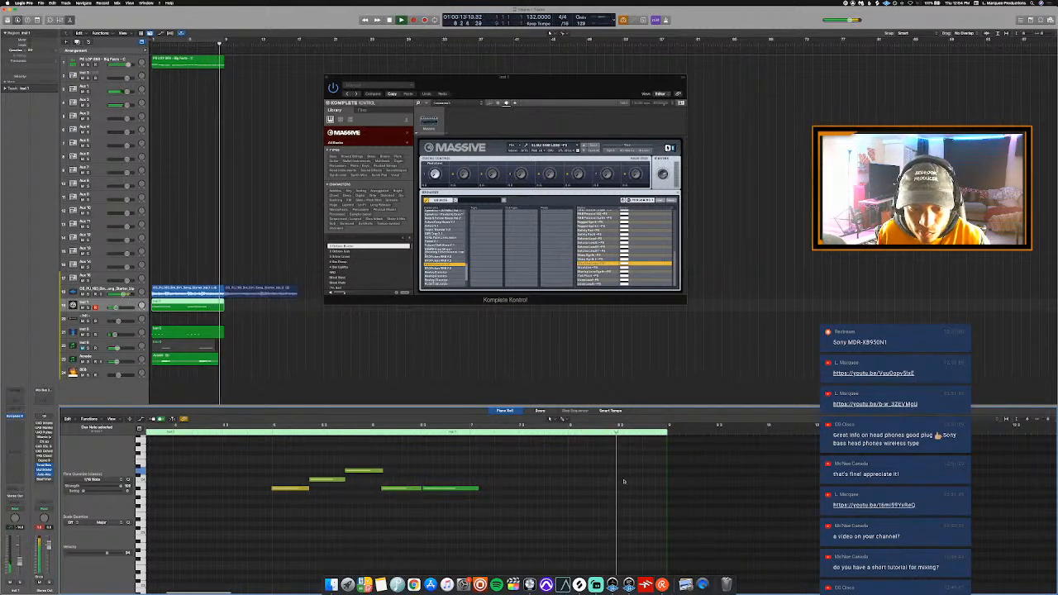
pyautogui.press('space')
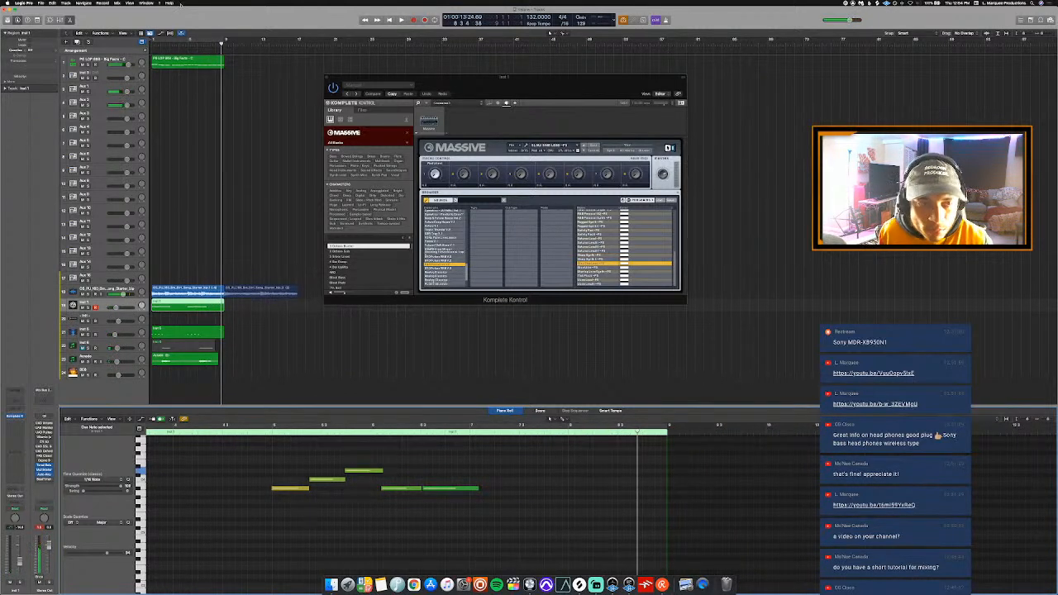
# - Set the cycle range to bars 7 and 8 and record extra Massive notes on the Inst 1 track
pyautogui.click(191, 44)
pyautogui.press('space')
pyautogui.moveTo(207, 41); pyautogui.dragTo(223, 45)
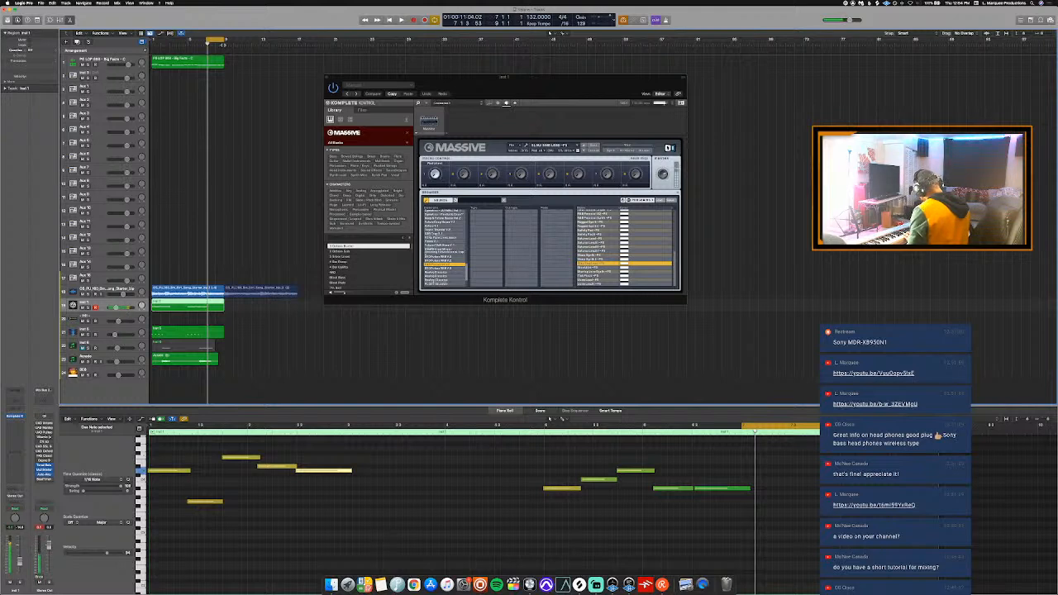
pyautogui.press('r')
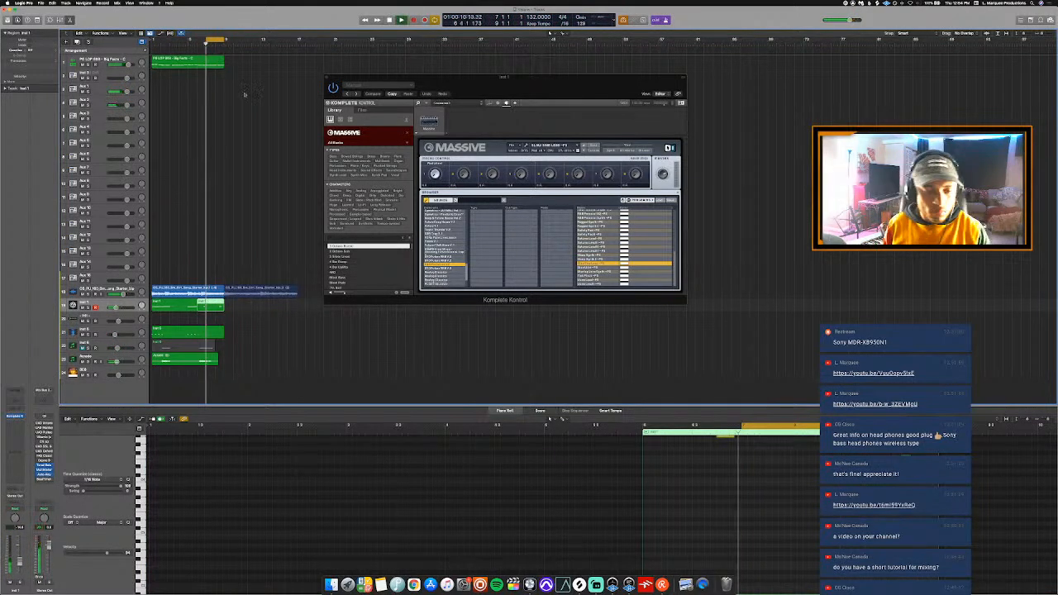
# - Join the newly recorded Inst 1 region with the original melody region into one region
pyautogui.moveTo(549, 418); pyautogui.dragTo(549, 405)
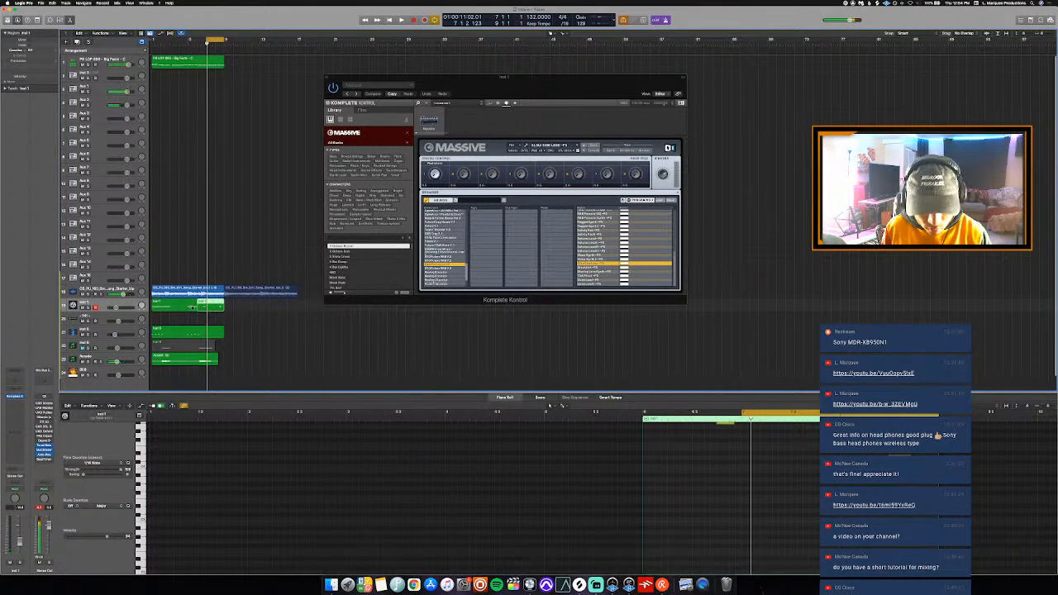
pyautogui.moveTo(192, 307); pyautogui.dragTo(212, 305)
pyautogui.press('t')
pyautogui.press('t')
pyautogui.press('space')
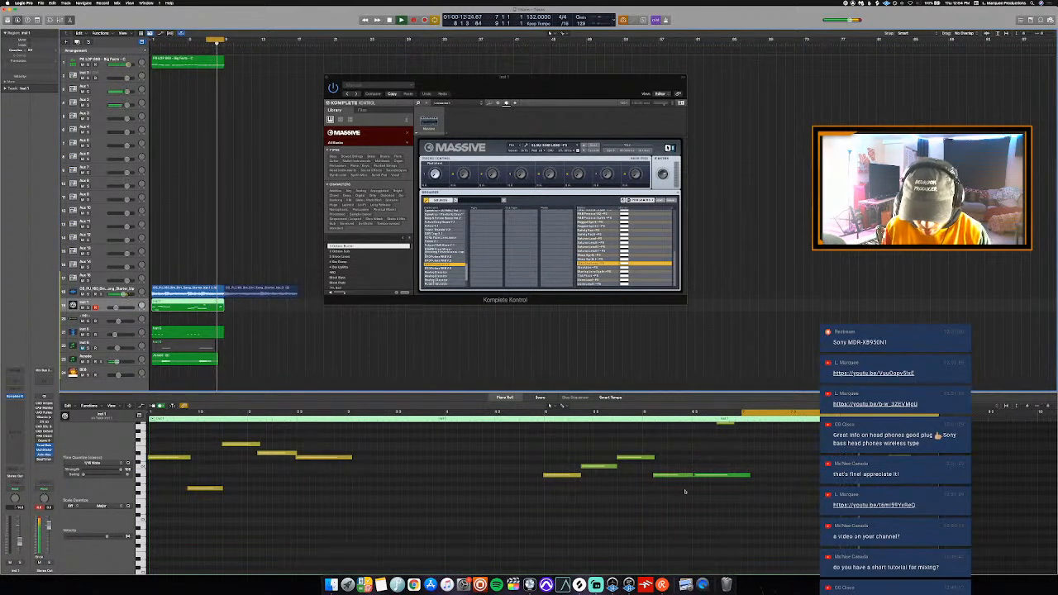
# - Add a short note late in bar 8 at the same pitch as the high note in bar 6, and play back the ending
pyautogui.hscroll(5, 678, 492)
pyautogui.press('space')
pyautogui.scroll(3, 795, 478)
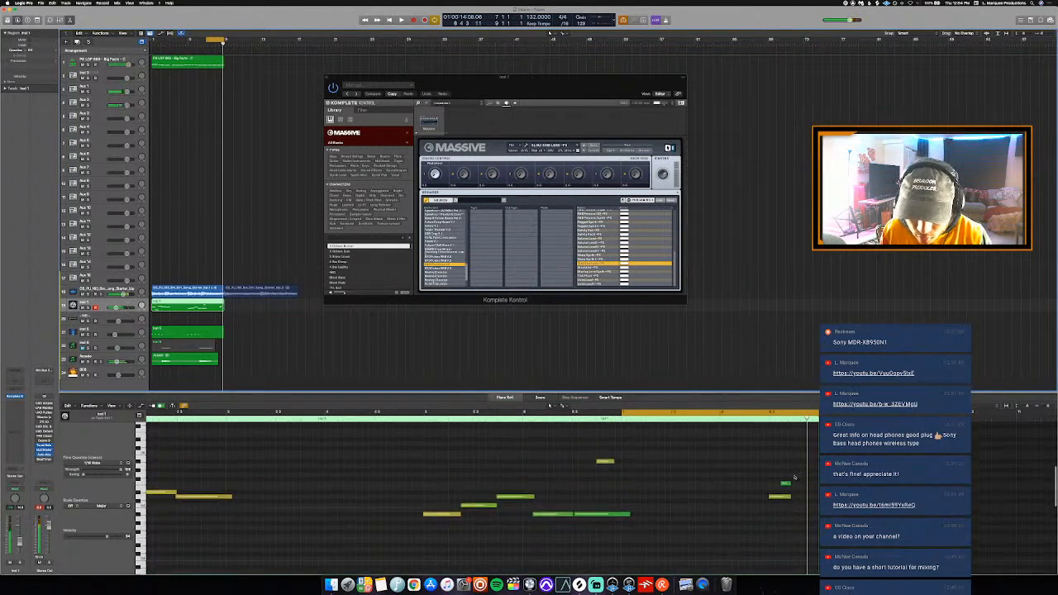
pyautogui.scroll(1, 796, 478)
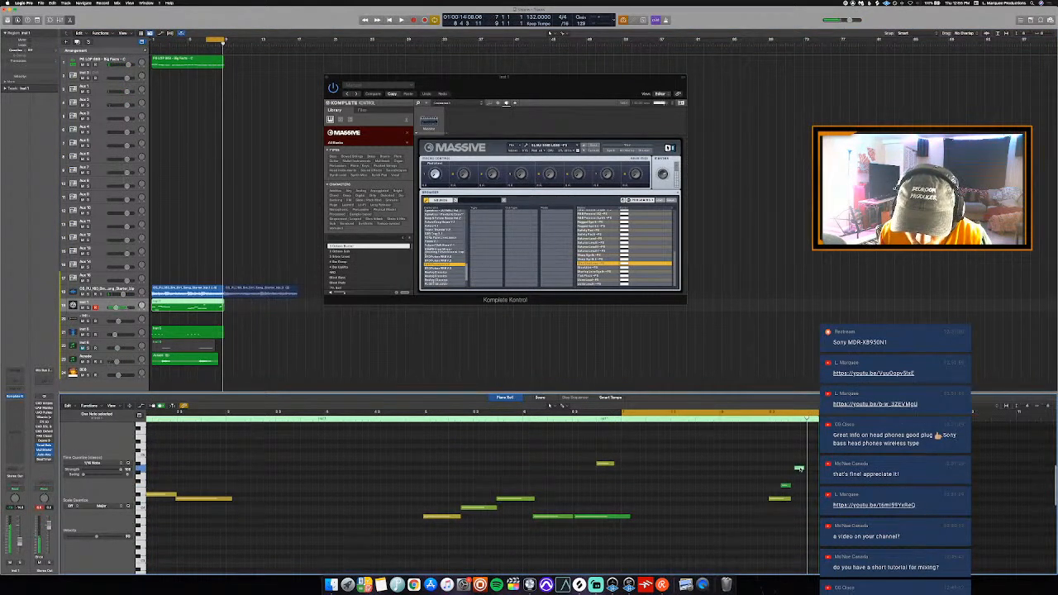
pyautogui.press('space')
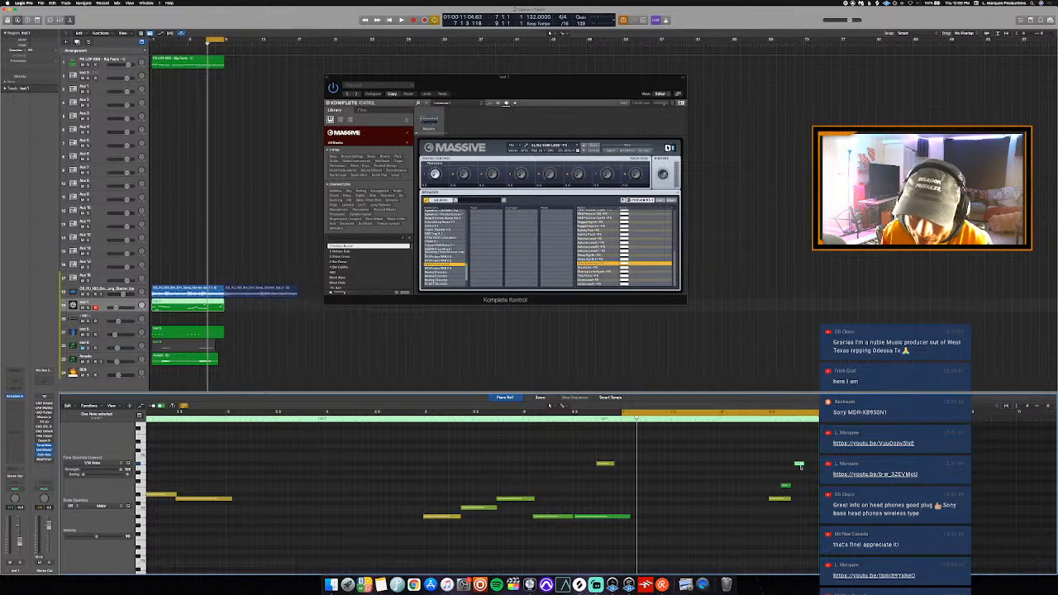
pyautogui.press('space')
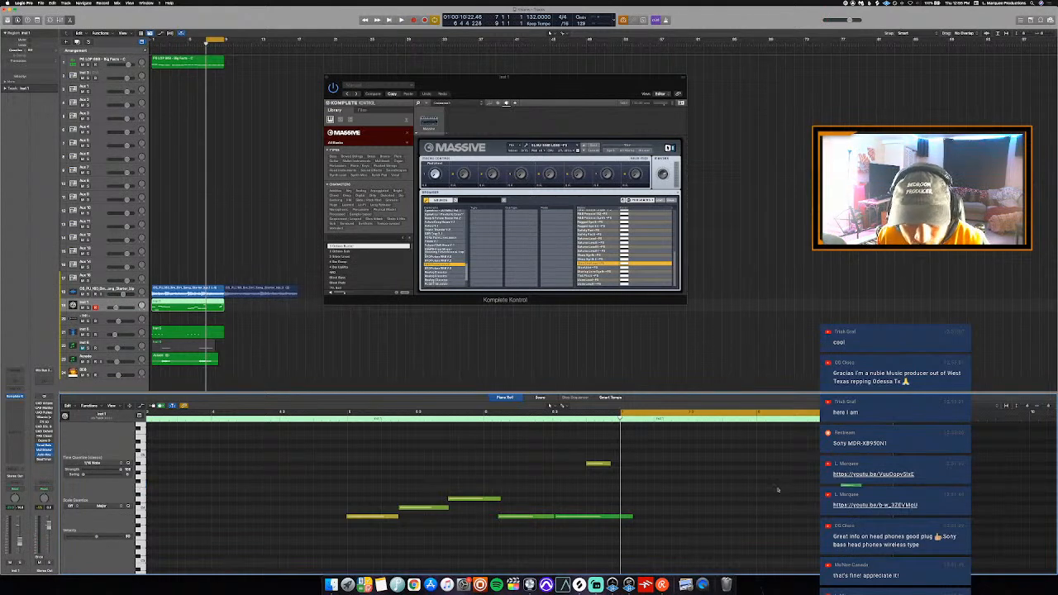
pyautogui.press('space')
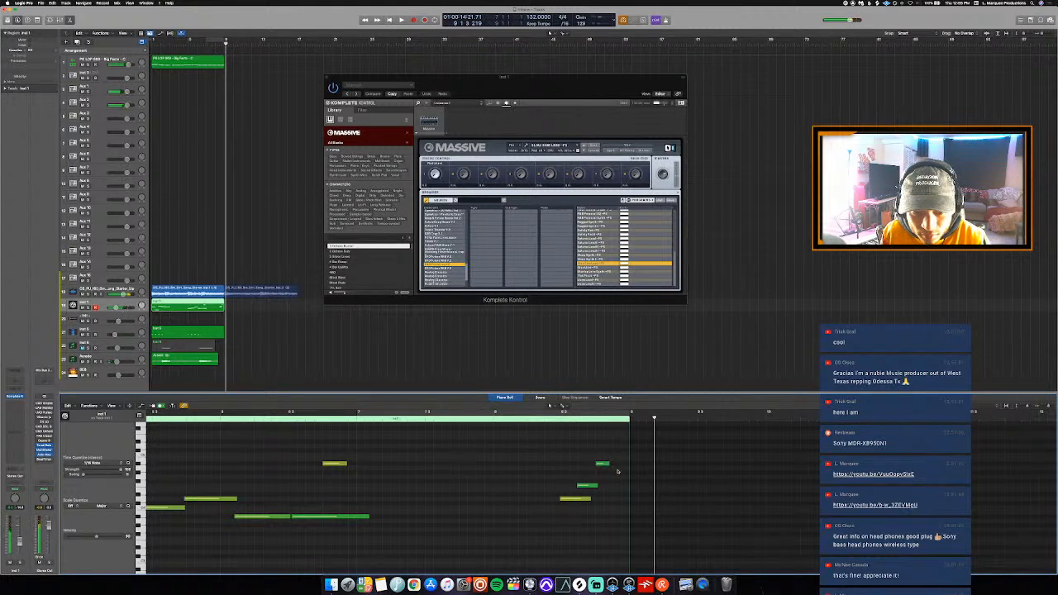
# - Lengthen bar 8's lowest note and its final high note to just before the region's end, and play them back
pyautogui.moveTo(609, 466); pyautogui.dragTo(621, 466)
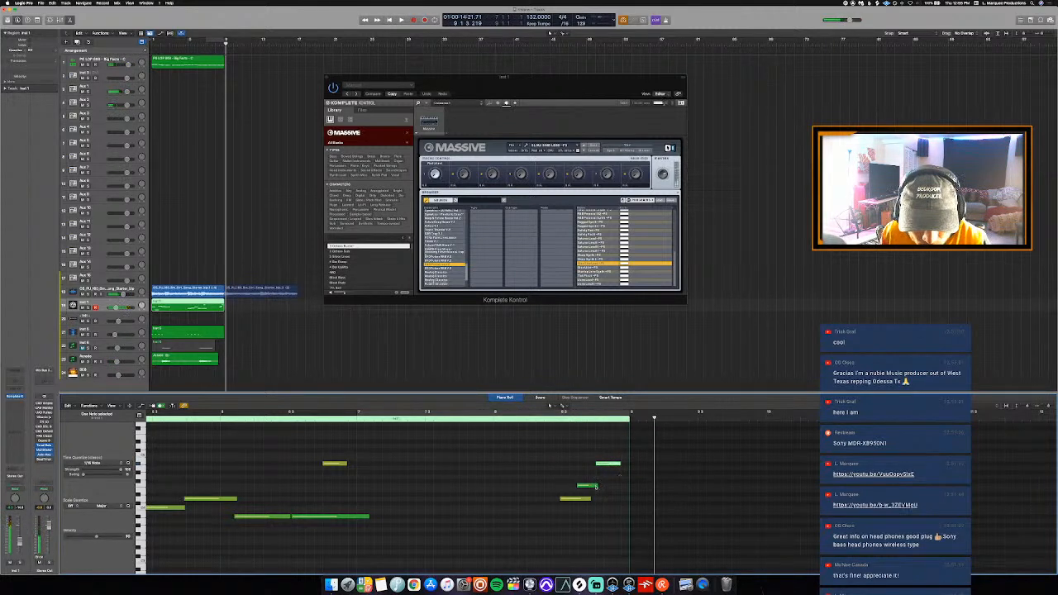
pyautogui.moveTo(589, 499); pyautogui.dragTo(626, 501)
pyautogui.moveTo(620, 465); pyautogui.dragTo(626, 465)
pyautogui.doubleClick(563, 423)
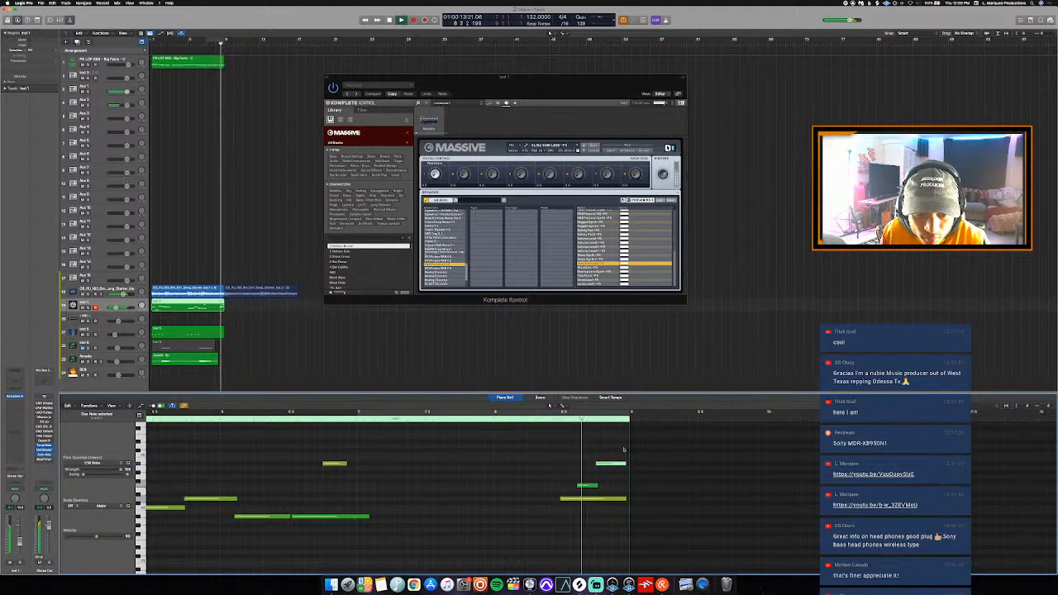
# - Shorten the final high note to end slightly before the low note beneath it, and replay the end of bar 8
pyautogui.moveTo(625, 465); pyautogui.dragTo(617, 467)
pyautogui.click(555, 418)
pyautogui.press('space')
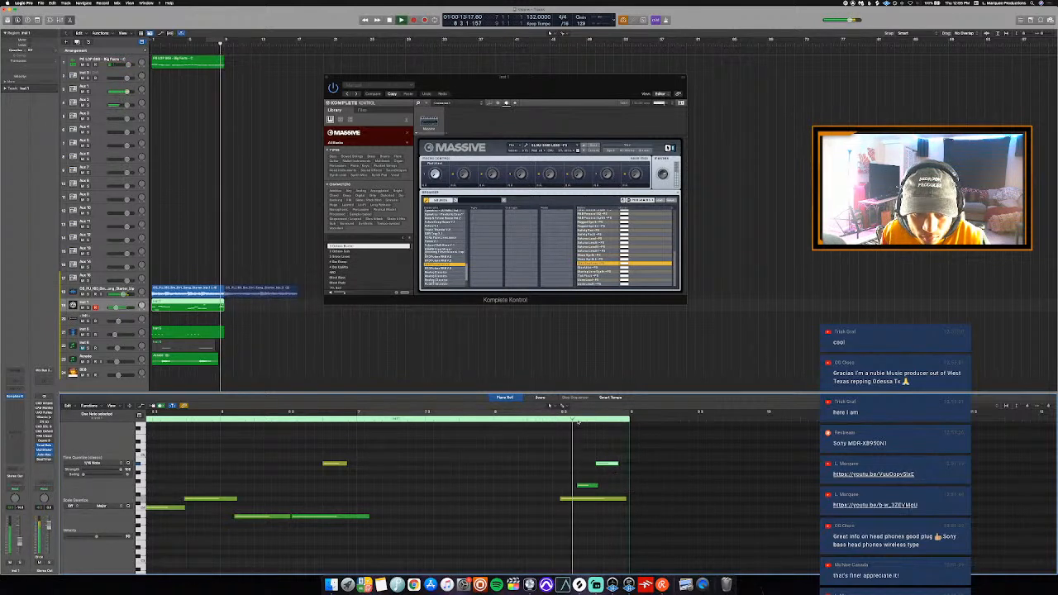
# - Solo the Inst 1 track and try shortening the final high note further, playing back the end of bar 8
pyautogui.hotkey('ctrl', 's')
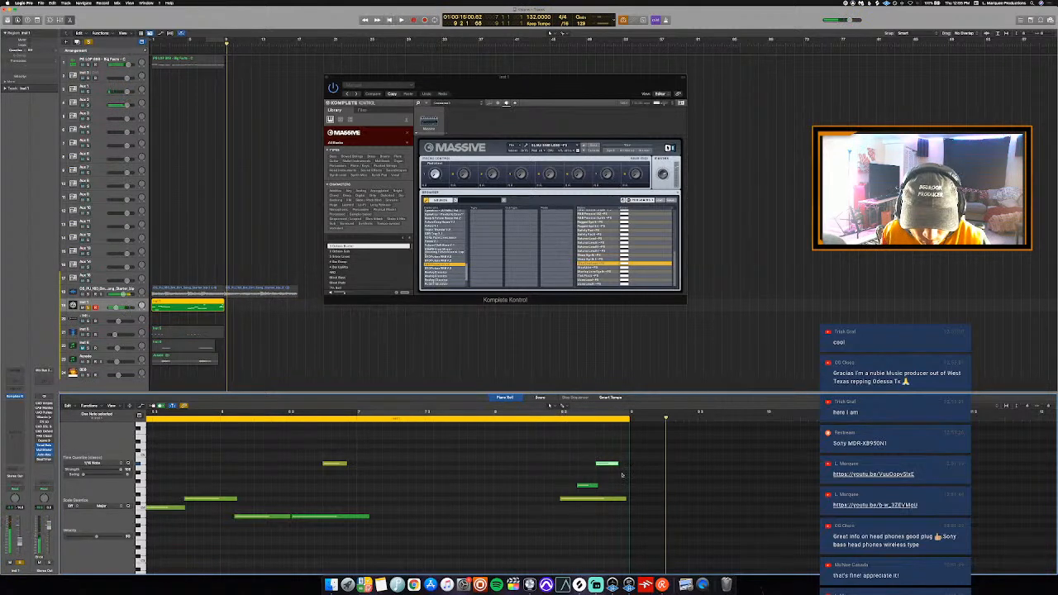
pyautogui.moveTo(618, 468); pyautogui.dragTo(609, 475)
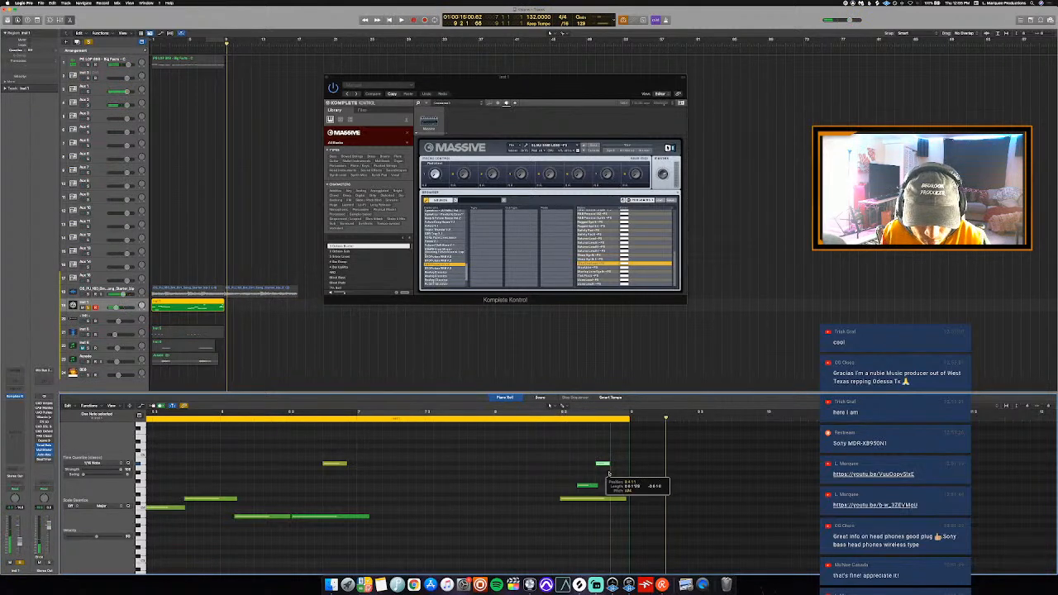
pyautogui.click(550, 406)
pyautogui.press('space')
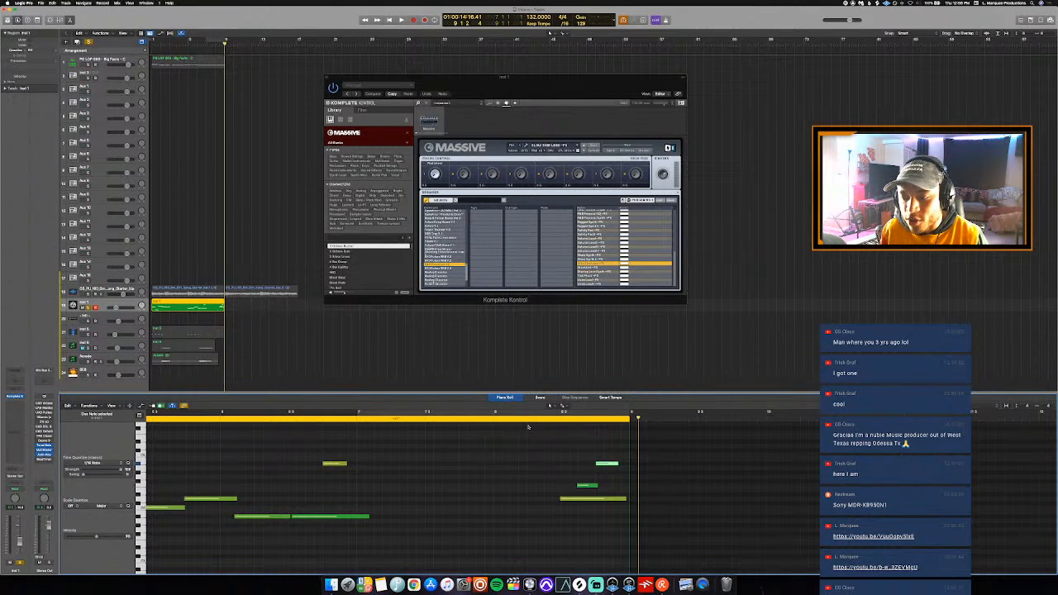
# - Listen to the soloed Inst 1 ending with bars 7 and 8 looped, dismissing the system overload alert
pyautogui.press('c')
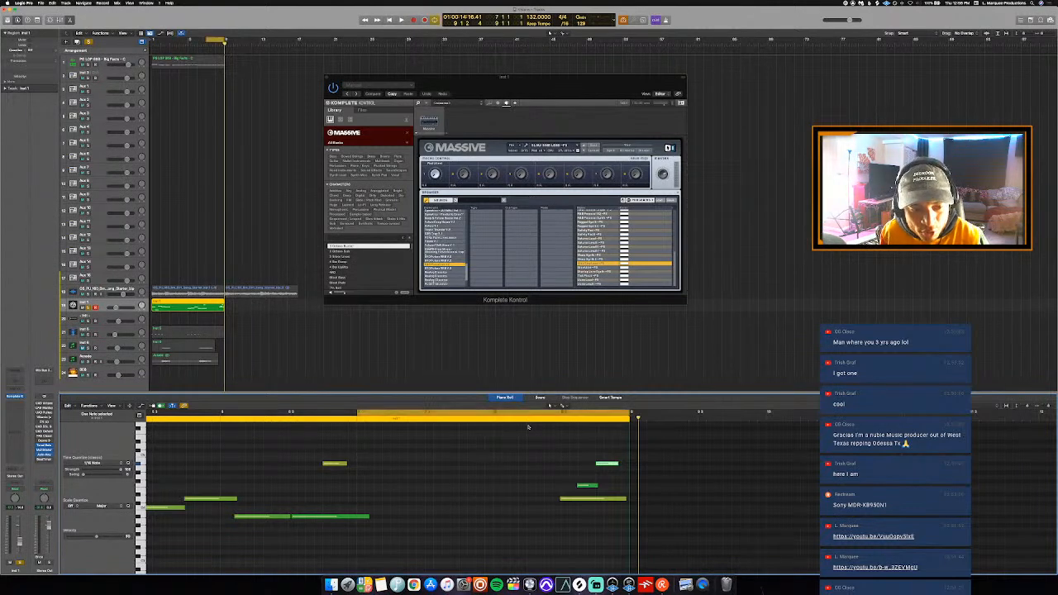
pyautogui.press('space')
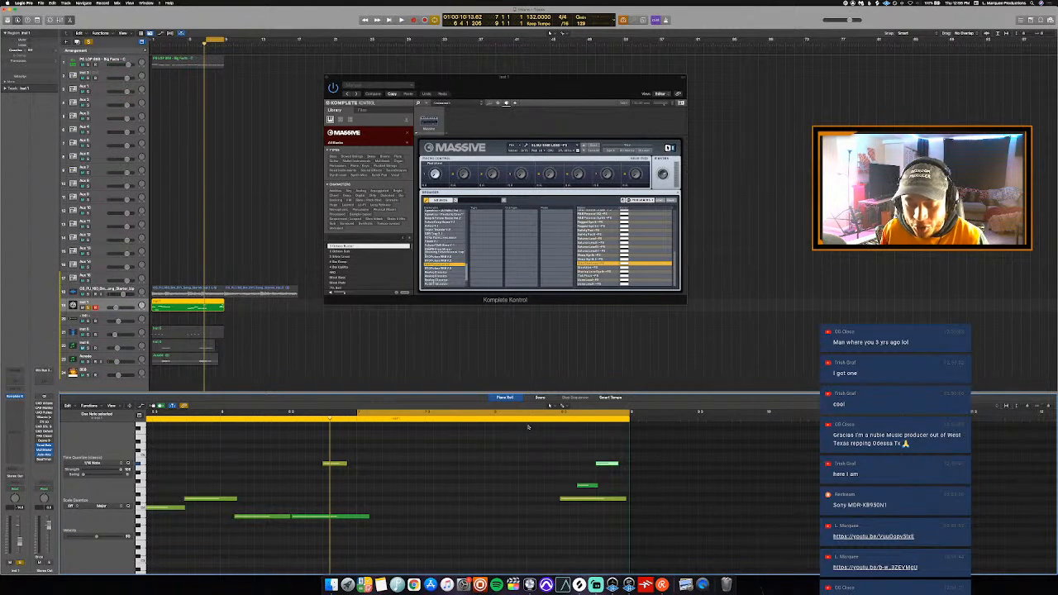
pyautogui.press('space')
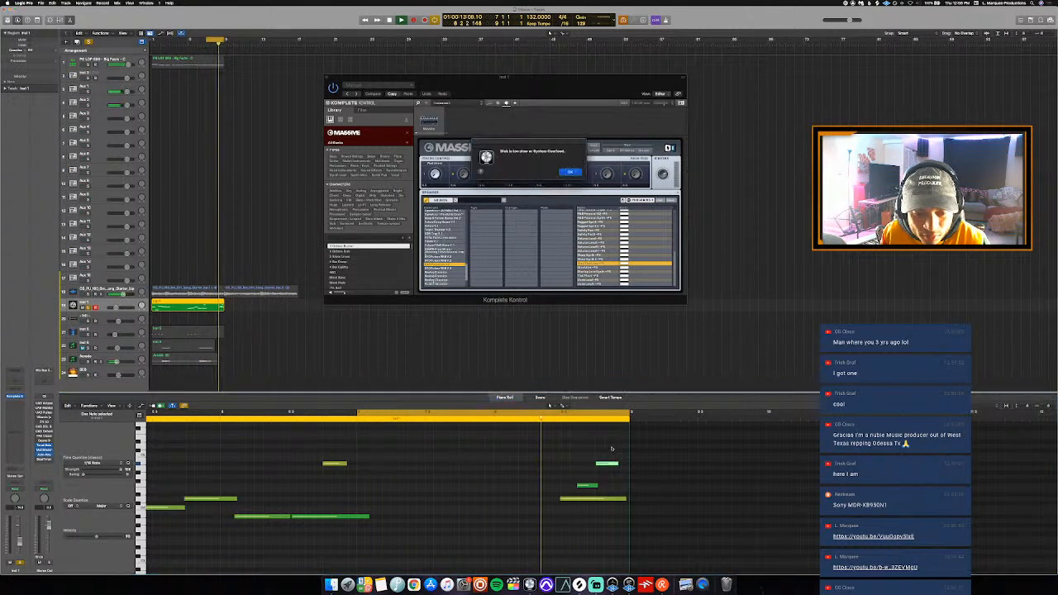
pyautogui.press('Return')
pyautogui.press('space')
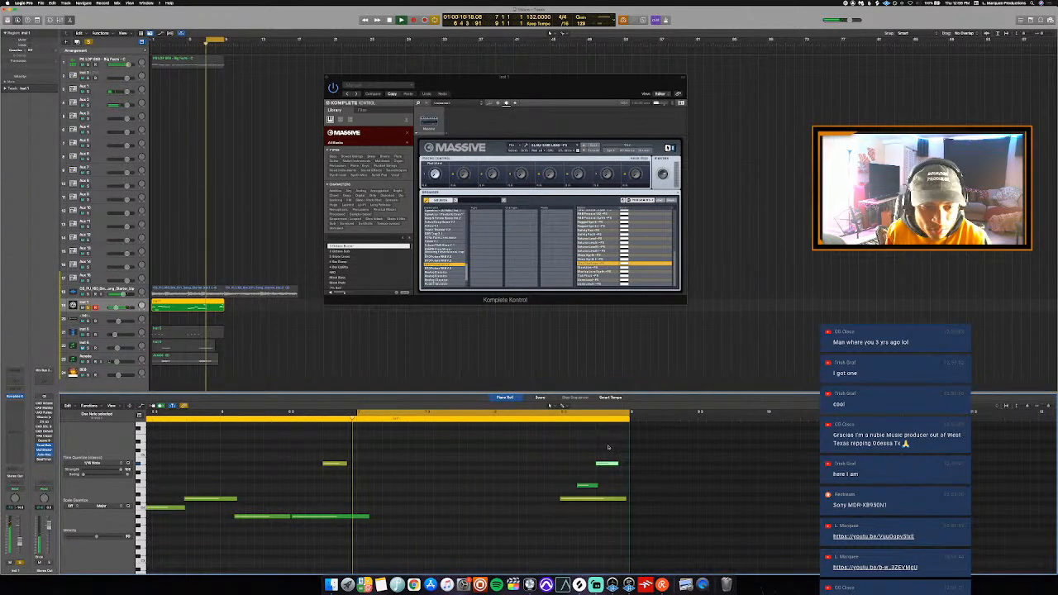
# - Unsolo the Inst 1 track, turn off the loop and play the full beat from bar 1
pyautogui.press('s')
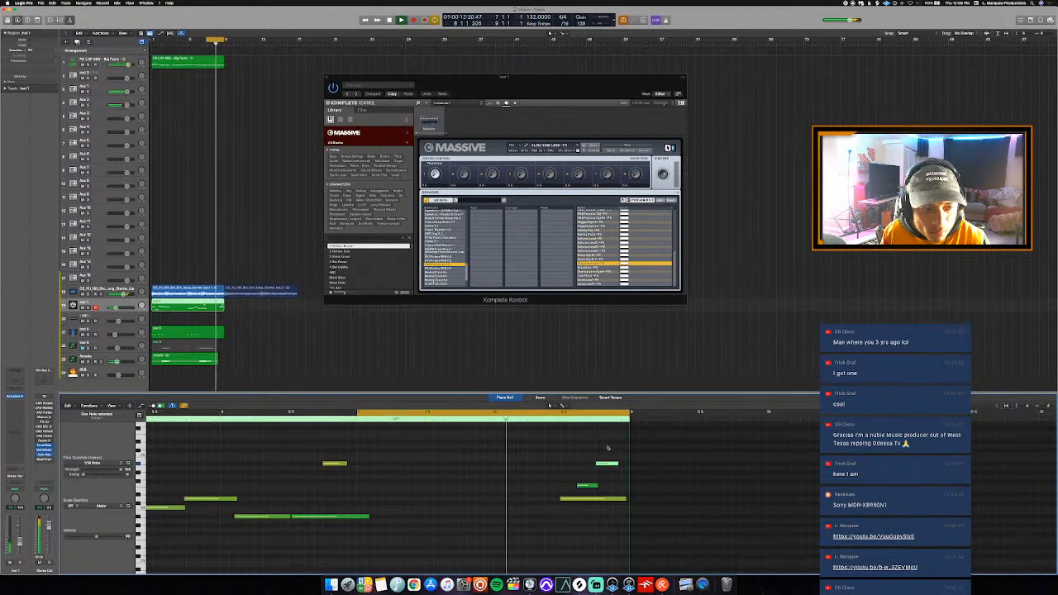
pyautogui.press('c')
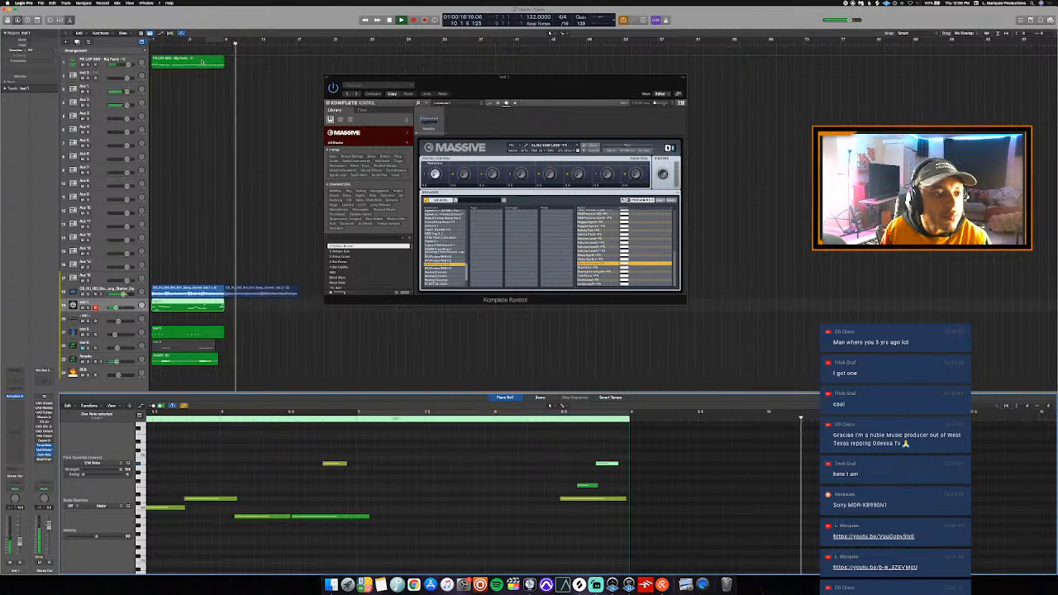
pyautogui.press('space')
pyautogui.press('Return')
pyautogui.press('space')
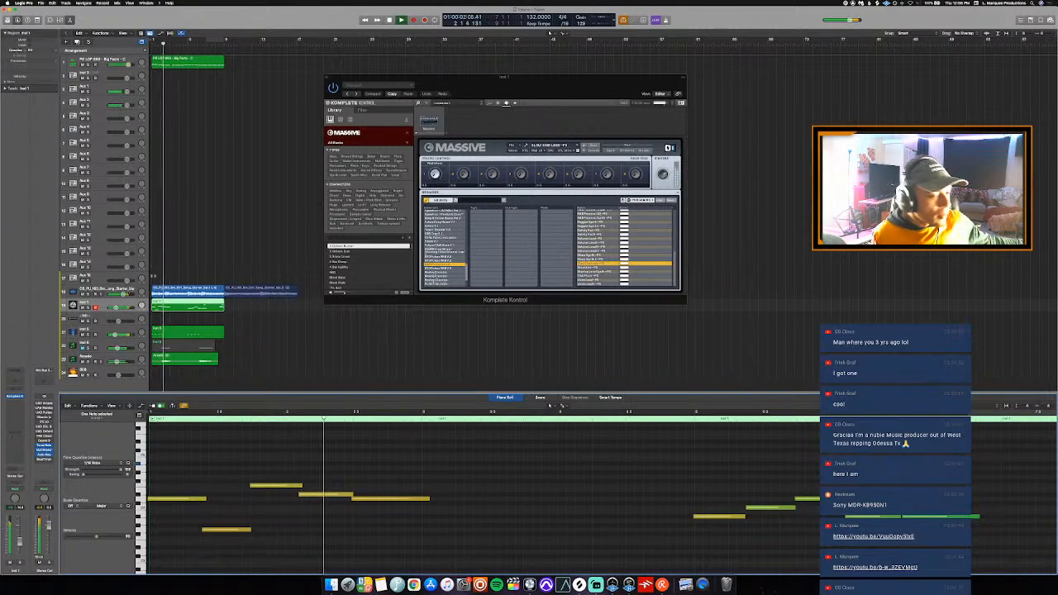
# - Replay the Inst 1 melody from bar 5, delete its isolated short high note in bar 6, and close the piano roll
pyautogui.click(124, 290)
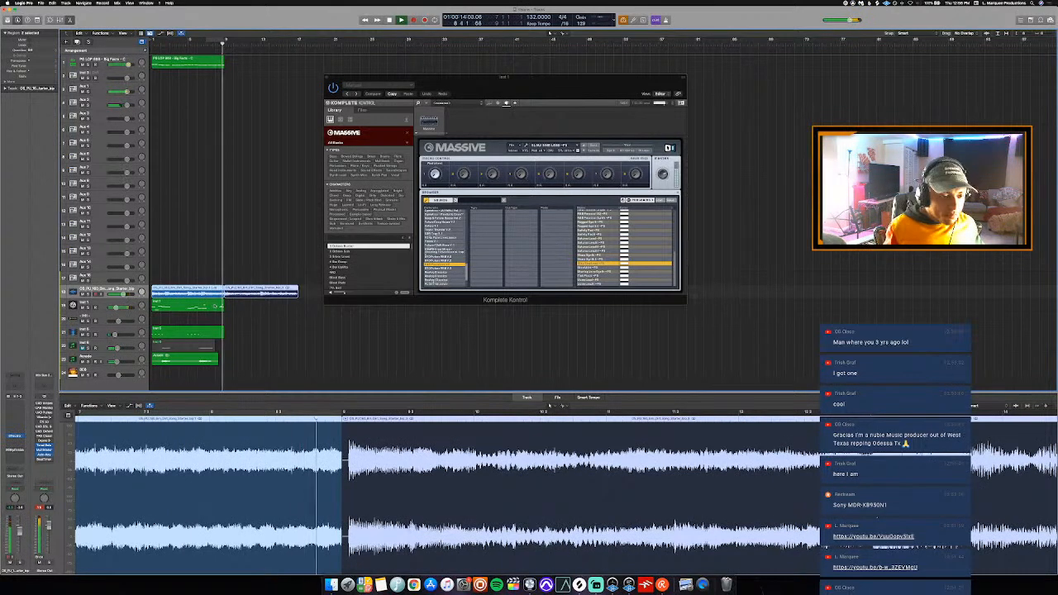
pyautogui.click(209, 306)
pyautogui.hscroll(-10, 212, 430)
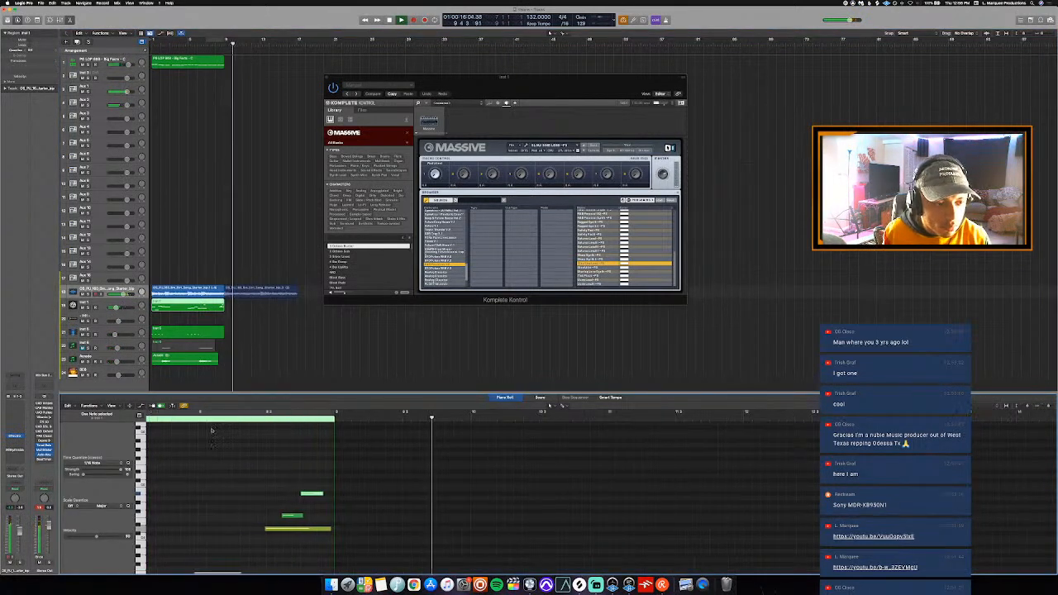
pyautogui.press('space')
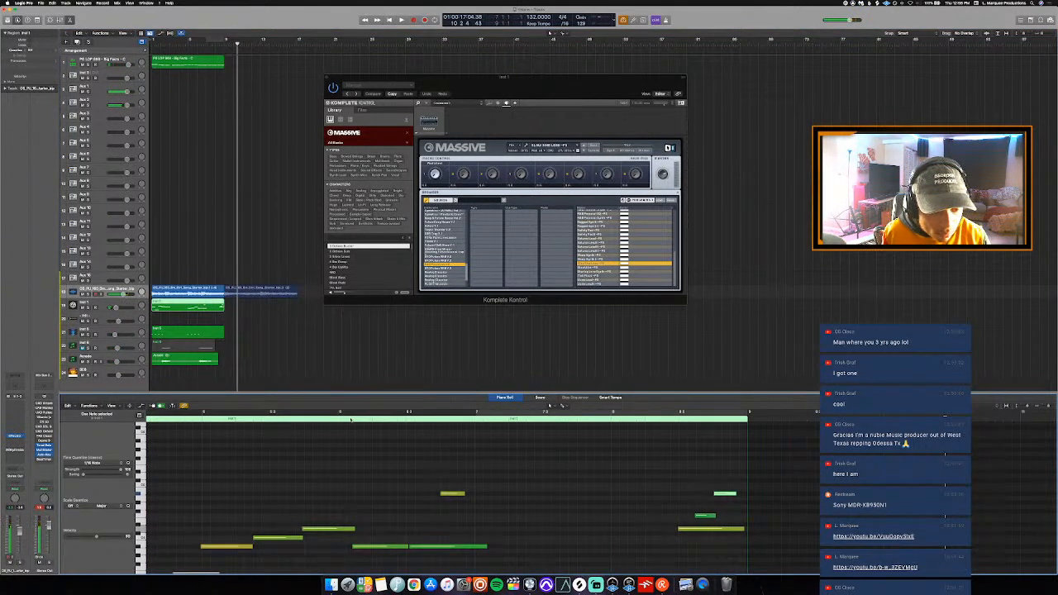
pyautogui.click(350, 420)
pyautogui.press('space')
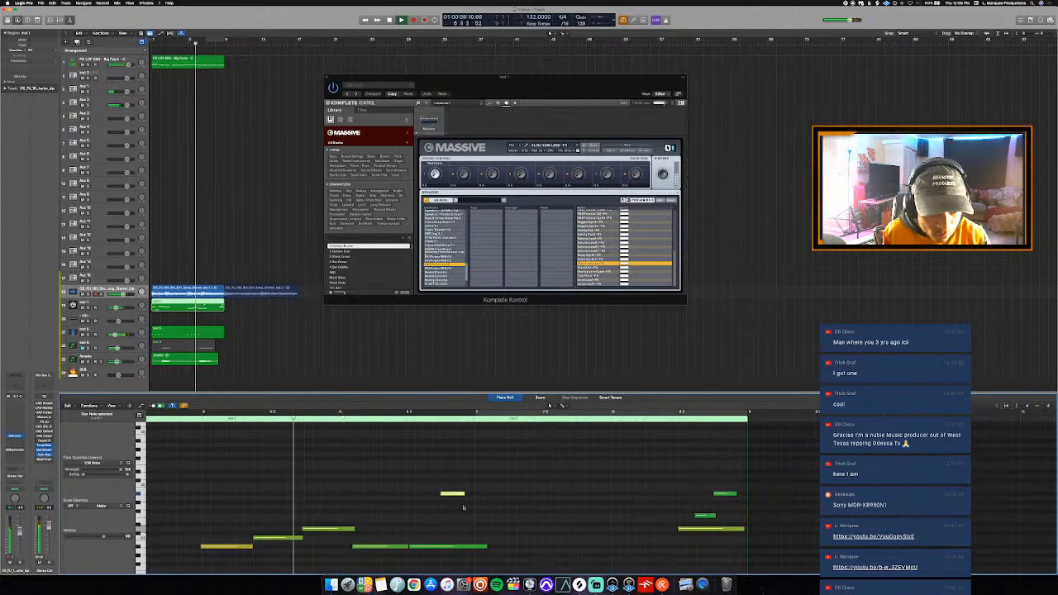
pyautogui.press('Delete')
pyautogui.press('p')
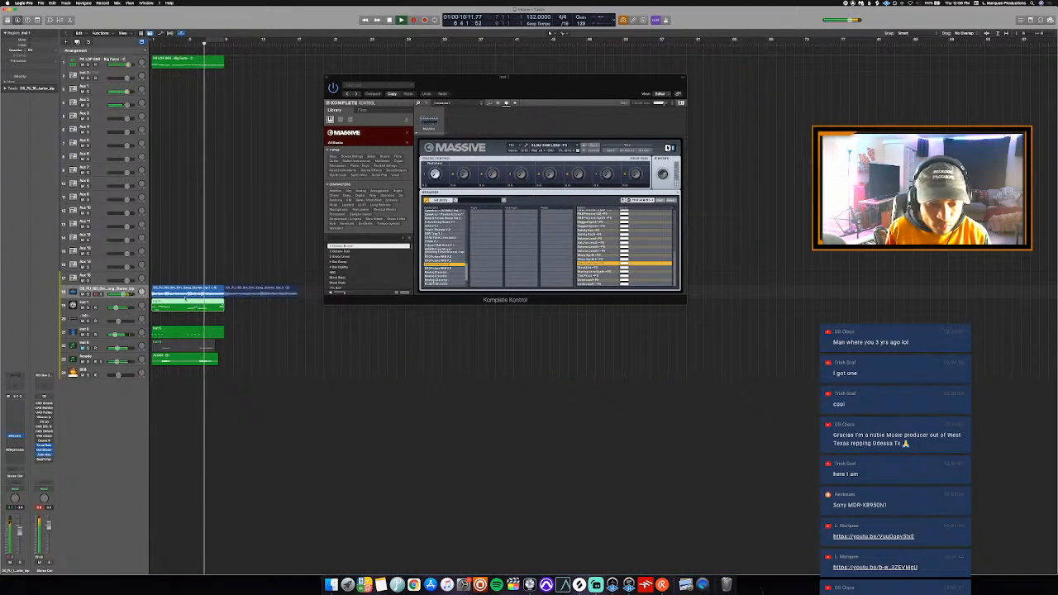
# - Add an audio track, remove the loop's existing second copy, and copy the first loop region onto the new track at bar 9
pyautogui.press('alt+super+a')
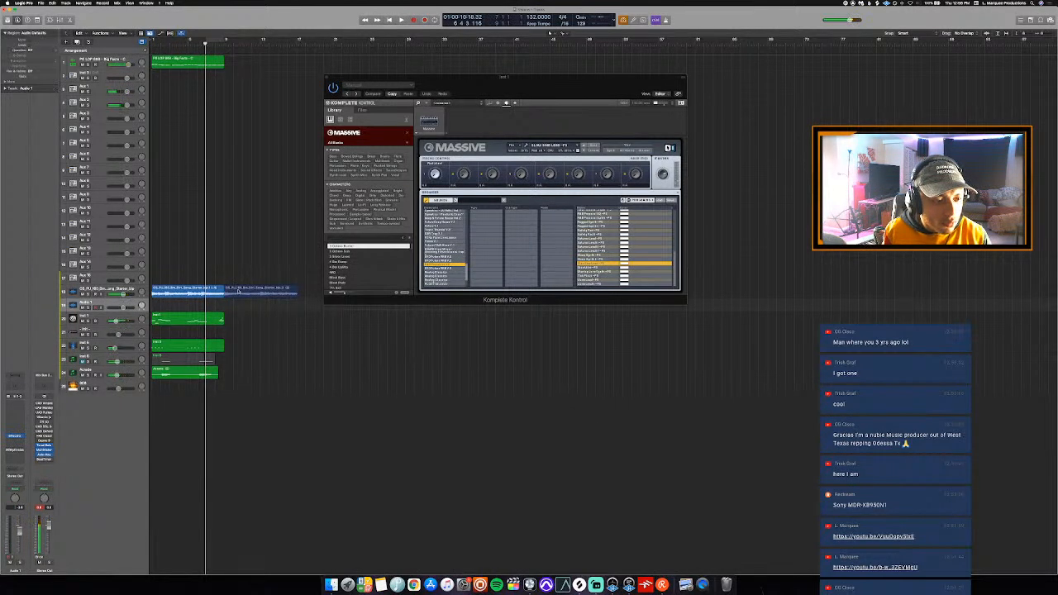
pyautogui.moveTo(238, 292); pyautogui.dragTo(238, 306)
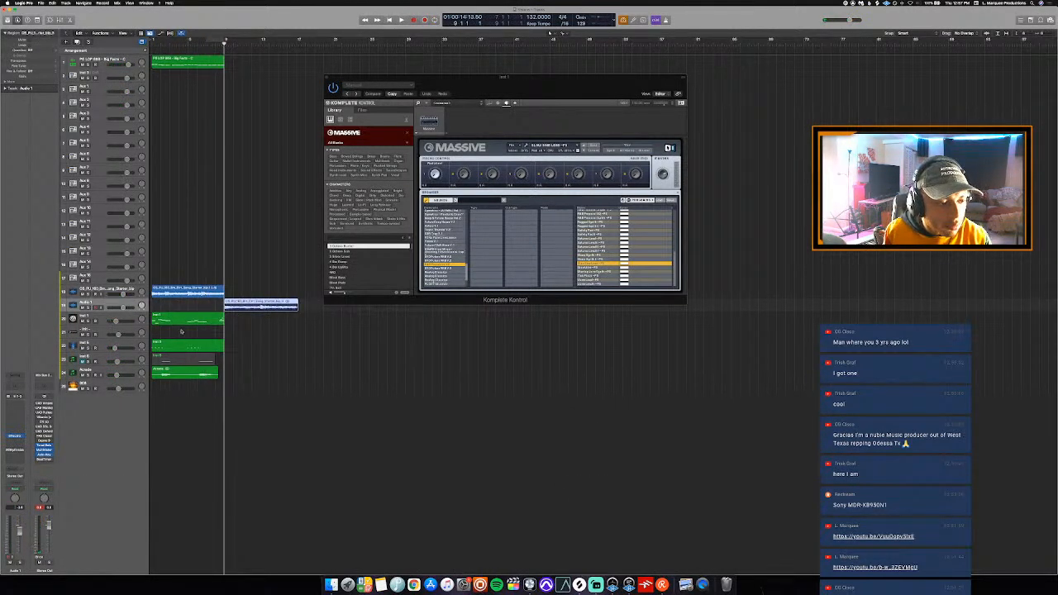
pyautogui.press('Delete')
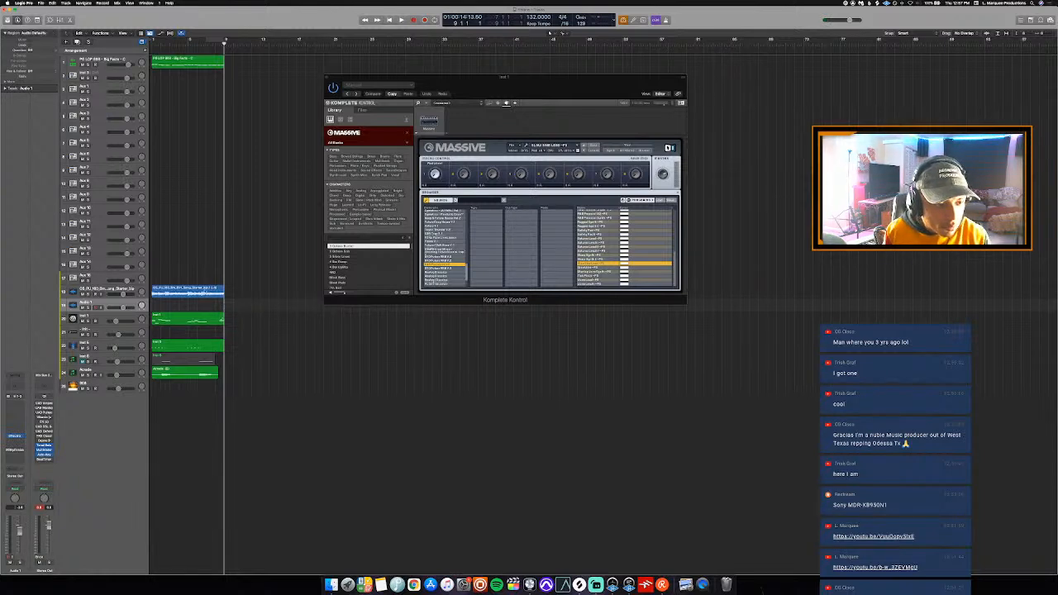
pyautogui.moveTo(199, 293); pyautogui.dragTo(270, 311)
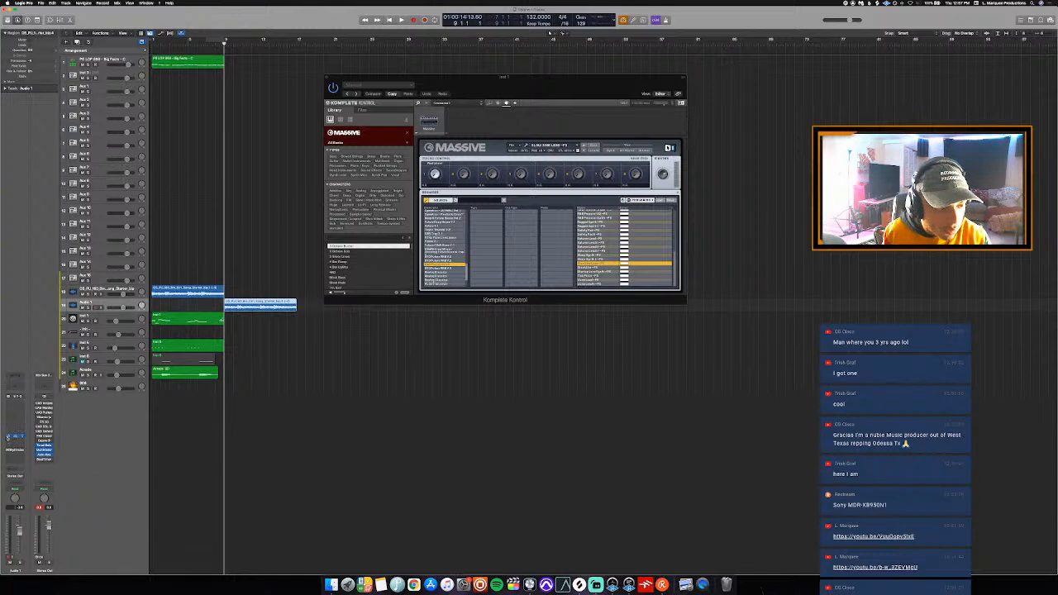
# - Activate MRhythmizer instead of the other effect on Audio 1 and audition the soloed loop copy, ending with the playhead at bar 9 and solo off
pyautogui.click(15, 450)
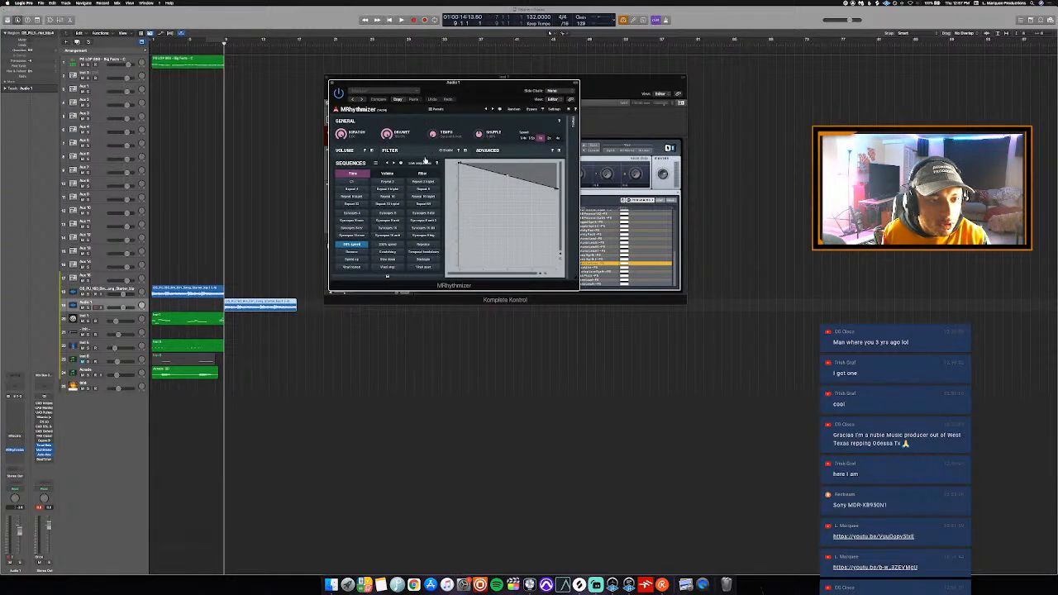
pyautogui.press('space')
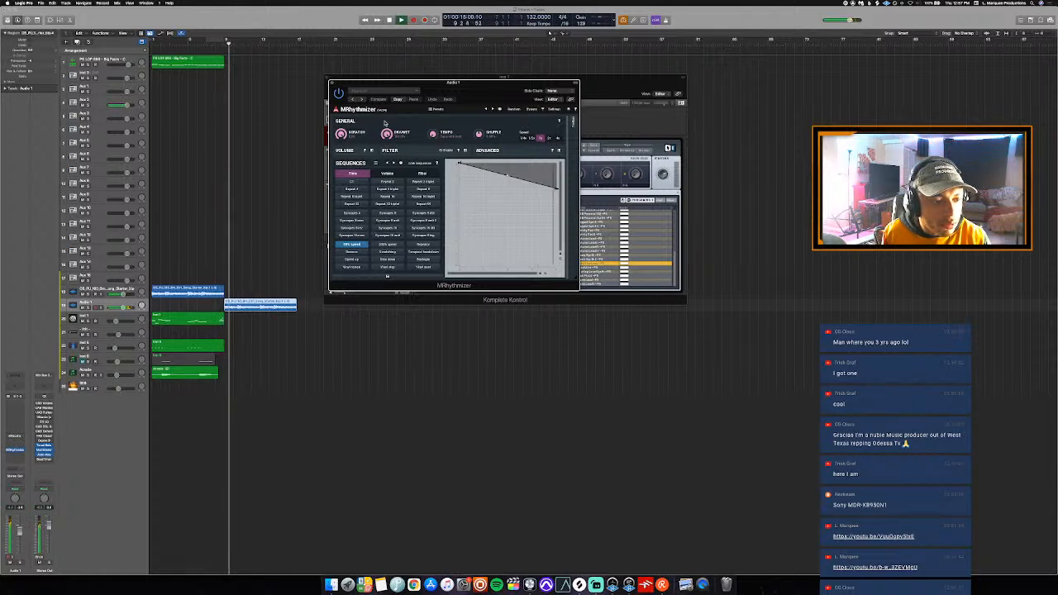
pyautogui.press('s')
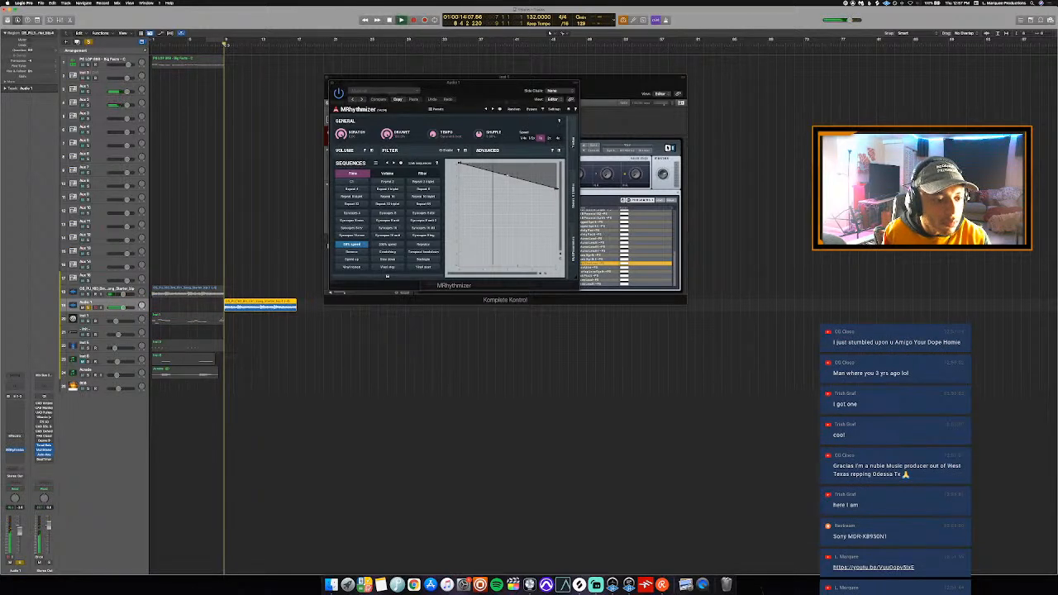
pyautogui.scroll(5, 236, 48)
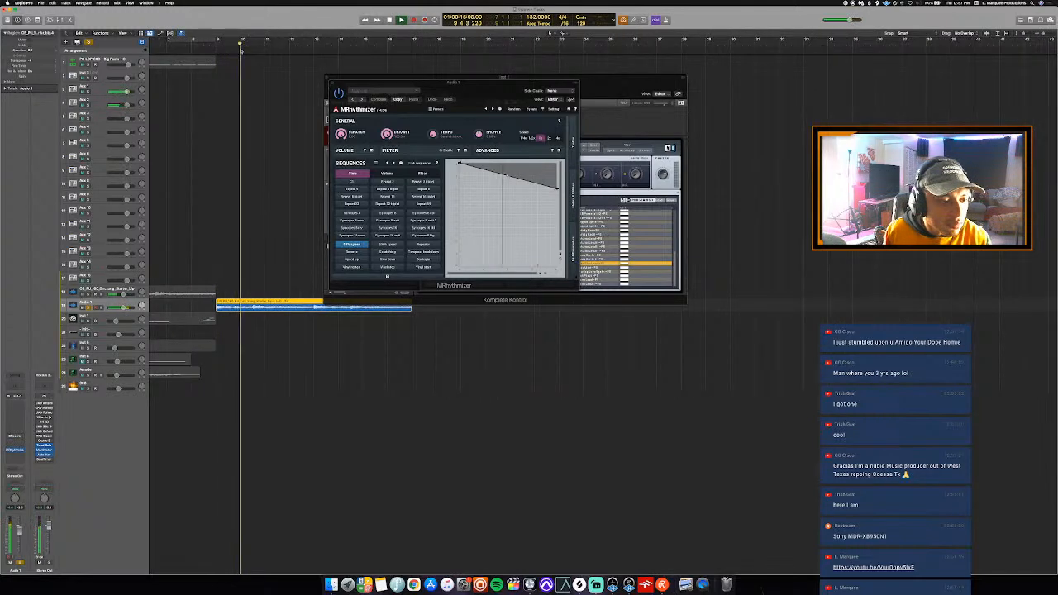
pyautogui.press('super+Left')
pyautogui.press('super+Left')
pyautogui.press('super+Left')
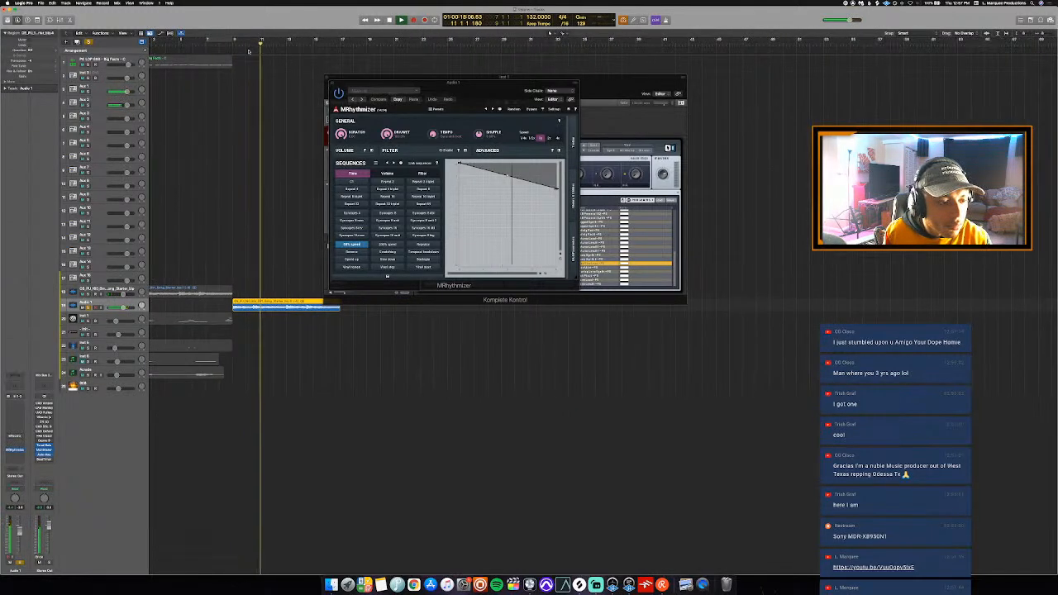
pyautogui.press('super+Down')
pyautogui.press('super+Down')
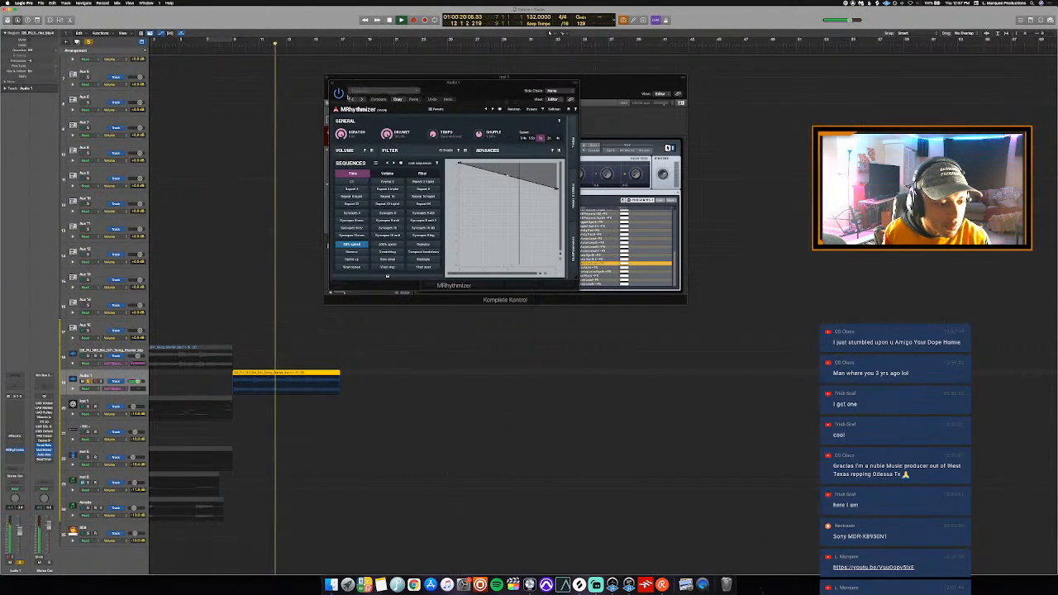
pyautogui.press('super+Up')
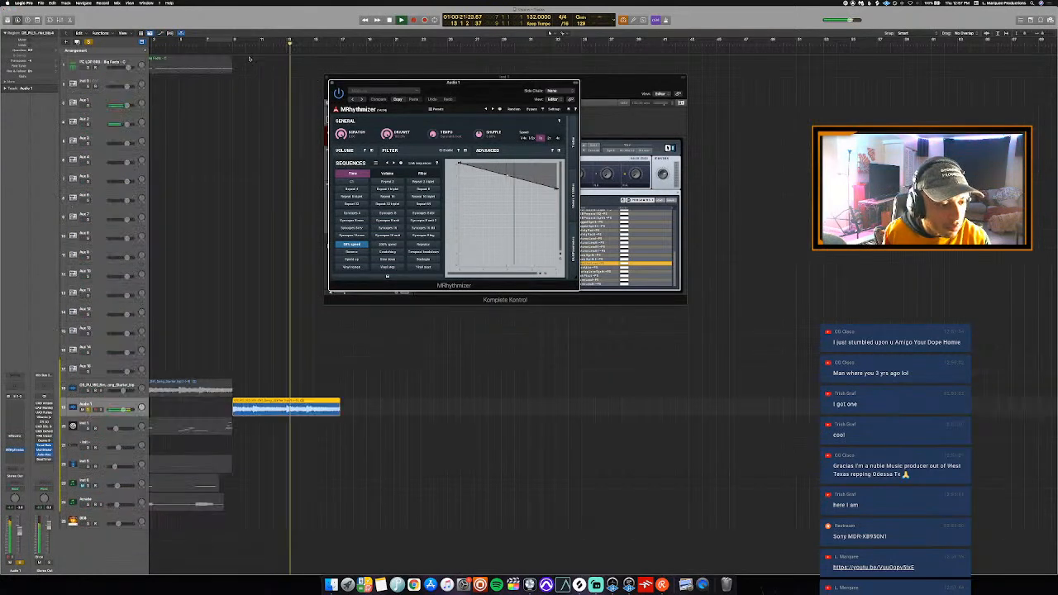
pyautogui.click(232, 44)
pyautogui.press('s')
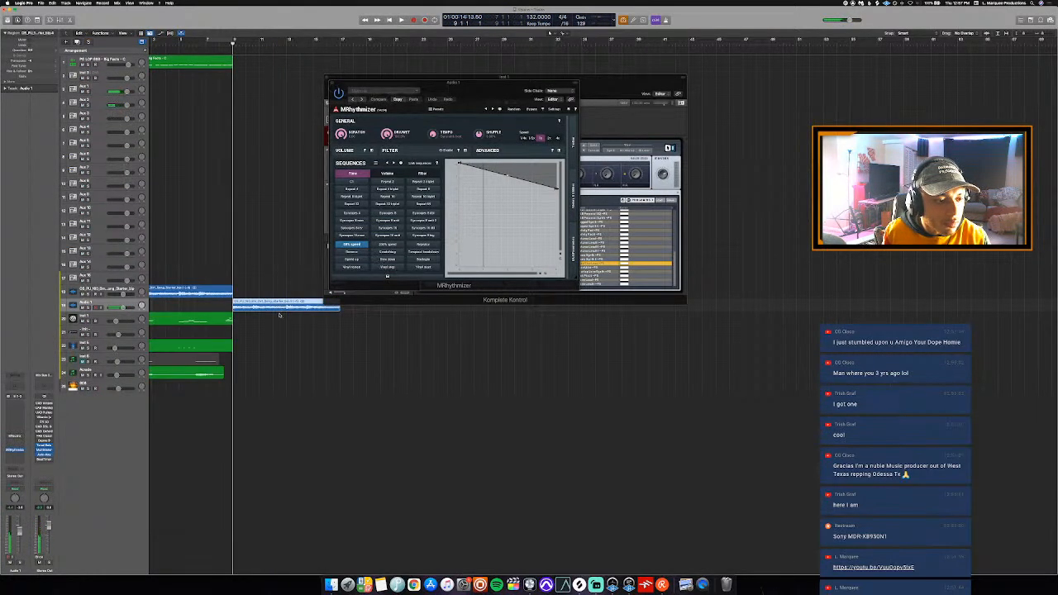
pyautogui.rightClick(281, 312)
pyautogui.click(286, 310)
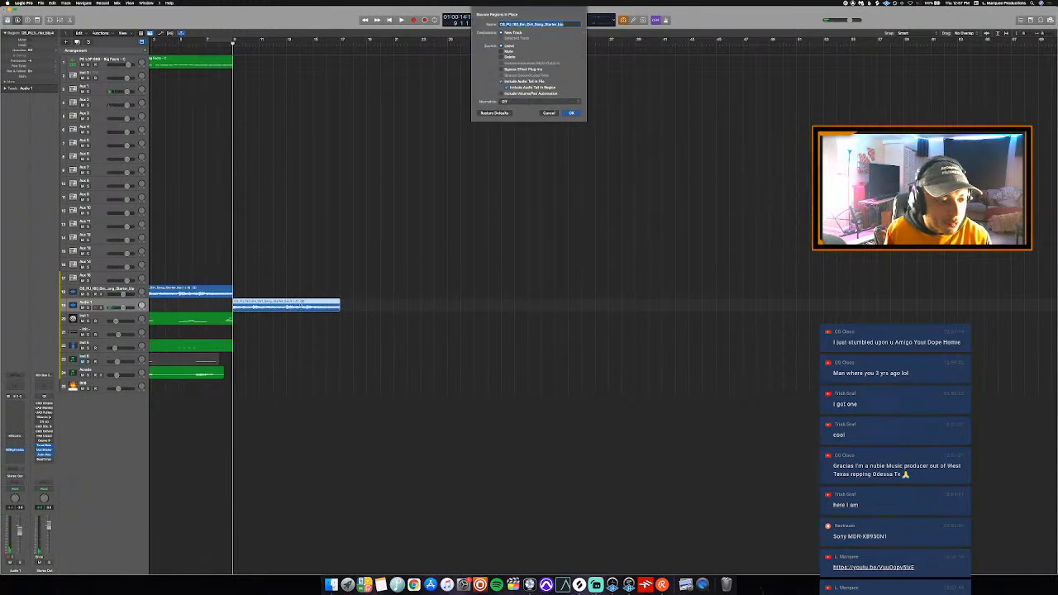
pyautogui.press('Escape')
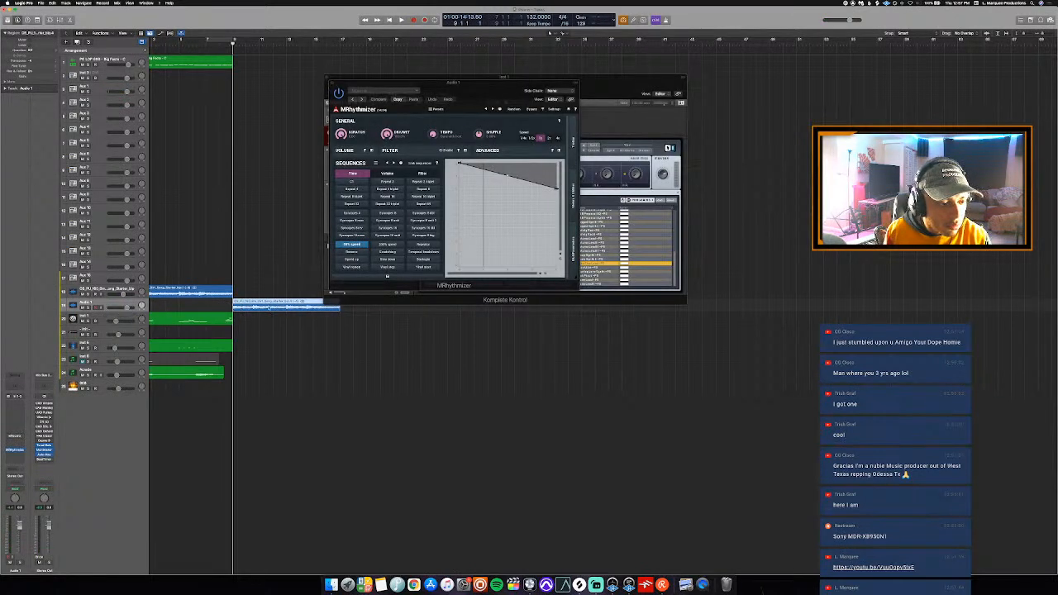
# - Bounce the Audio 1 loop region in place to a new track, including its audio tail and leaving the source
pyautogui.rightClick(273, 307)
pyautogui.click(281, 309)
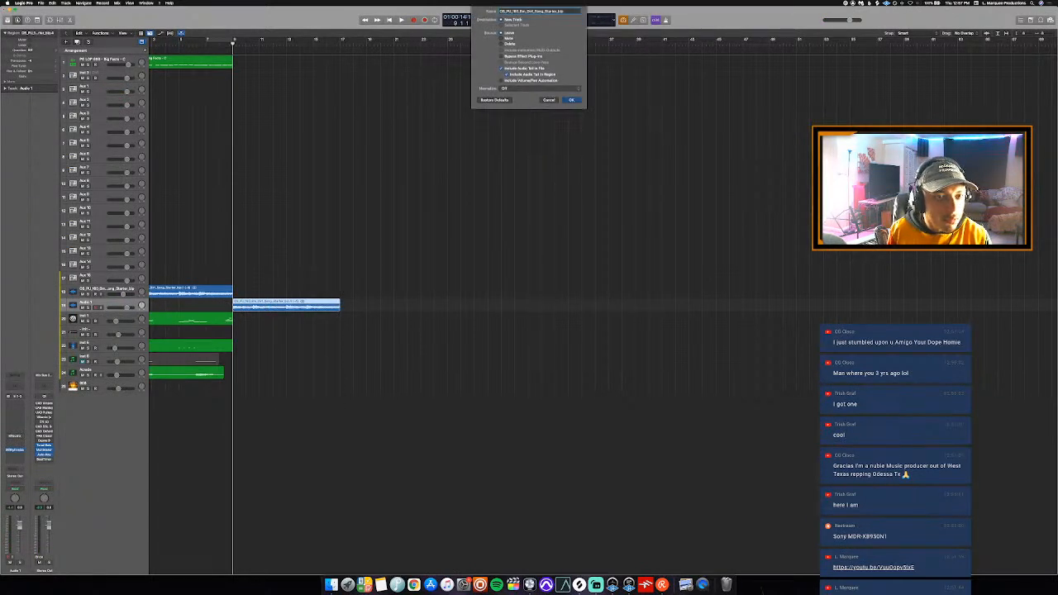
pyautogui.press('Return')
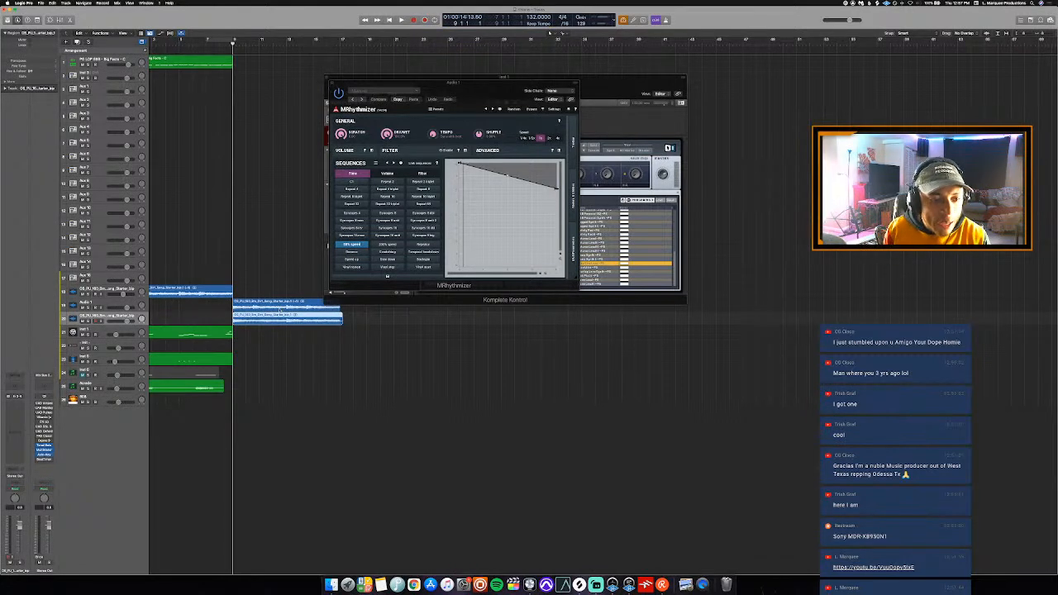
# - Inspect the start of the bounced waveform, move that region onto the original loop track at bar 9, and mute the Audio 1 copy
pyautogui.doubleClick(266, 321)
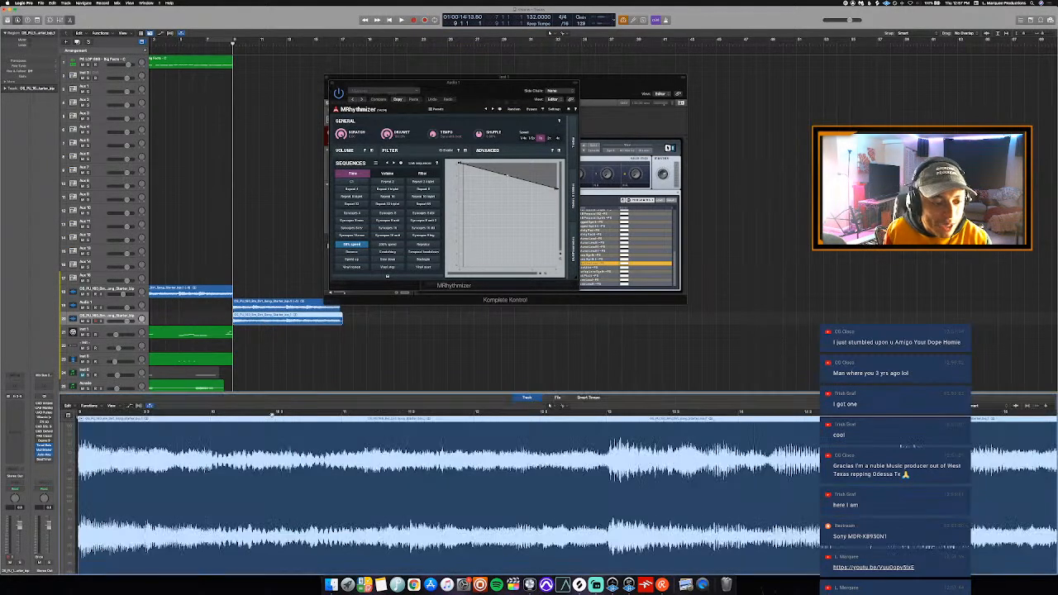
pyautogui.hscroll(-5, 248, 458)
pyautogui.scroll(5, 286, 456)
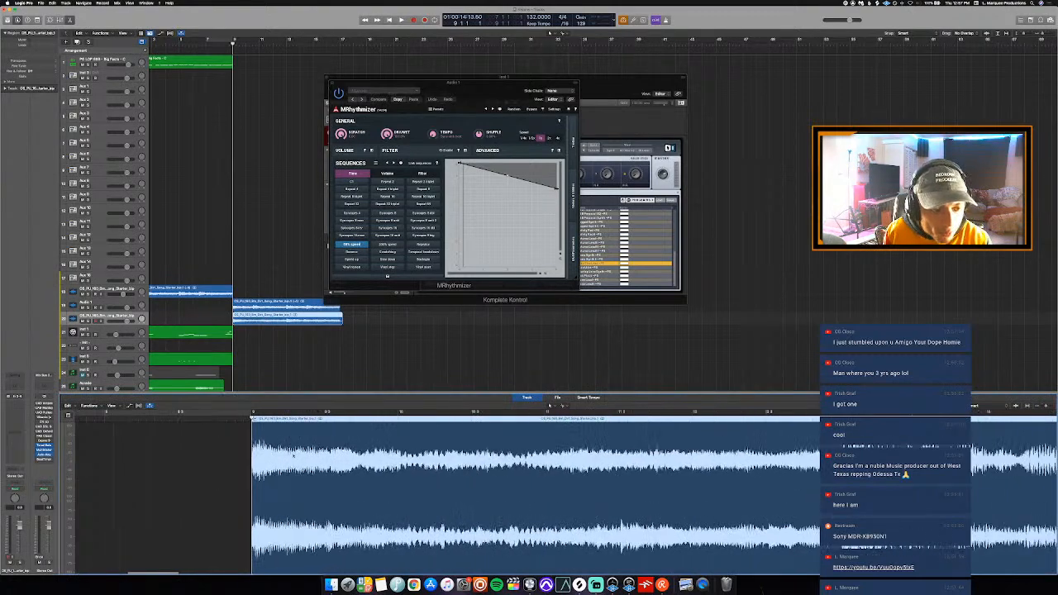
pyautogui.scroll(4, 293, 456)
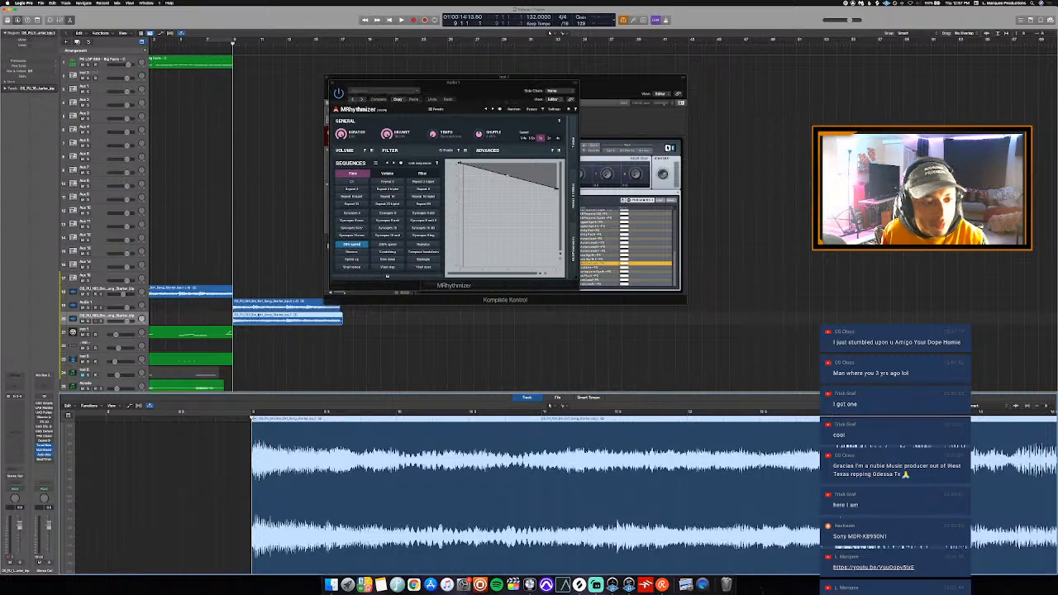
pyautogui.moveTo(258, 306); pyautogui.dragTo(257, 293)
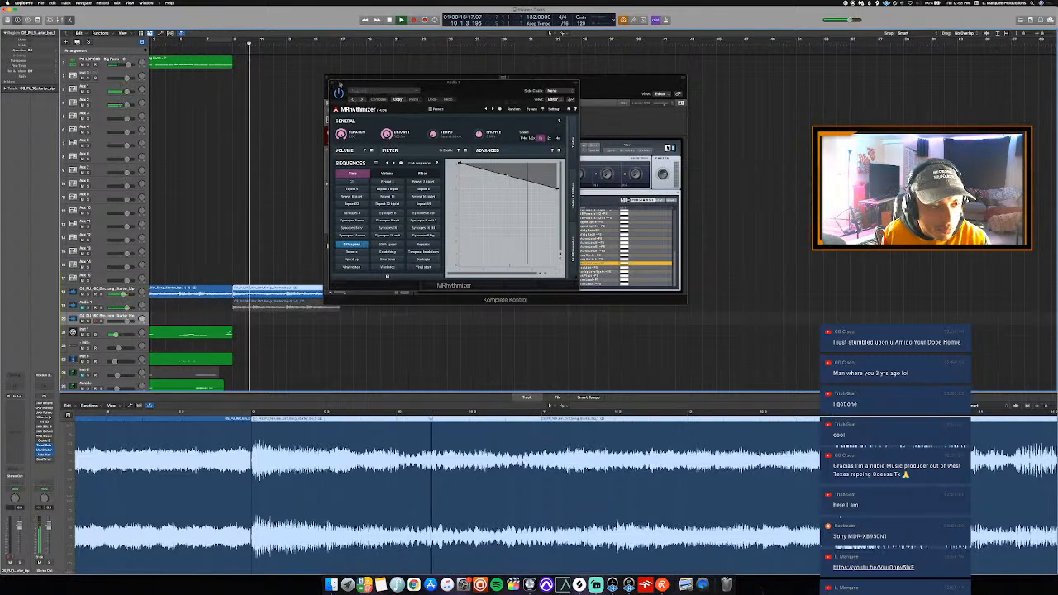
# - Close both plug-in windows, recolor the bounced loop region dark blue, and stop playback at bar 17
pyautogui.click(332, 82)
pyautogui.hotkey('alt', 'c')
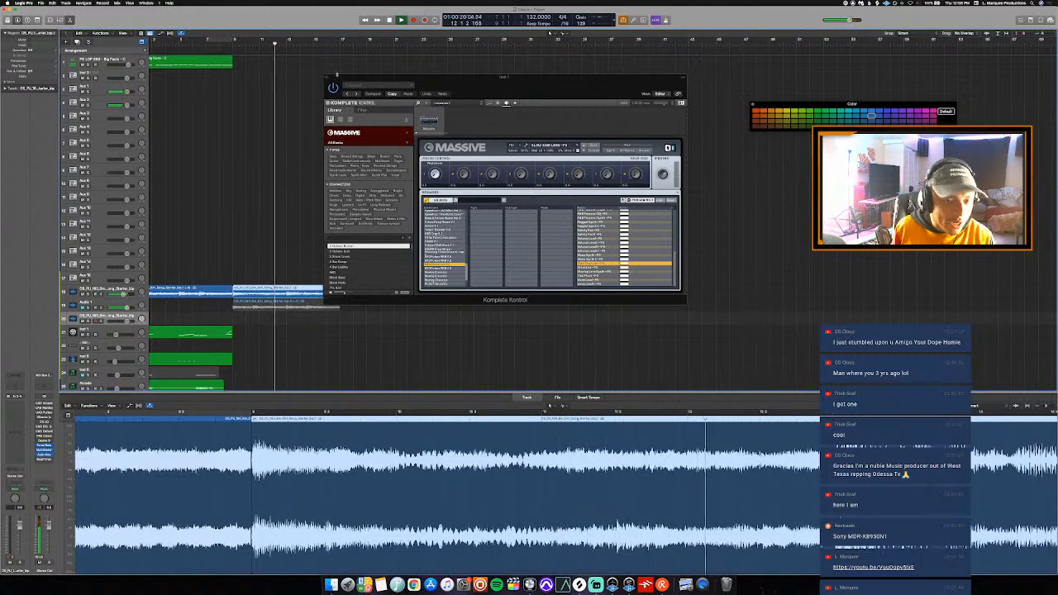
pyautogui.click(328, 78)
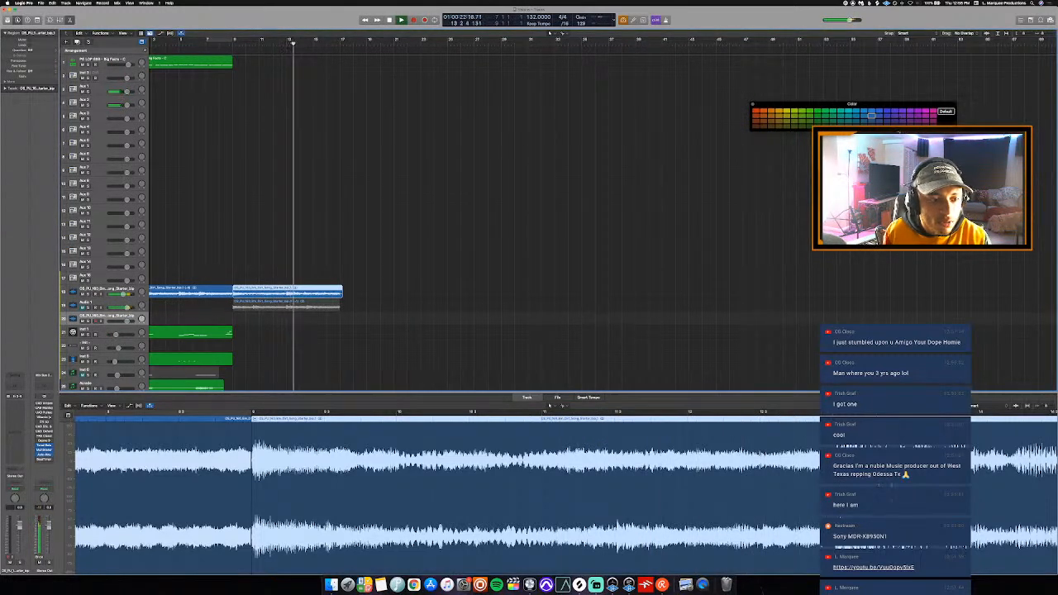
pyautogui.click(887, 127)
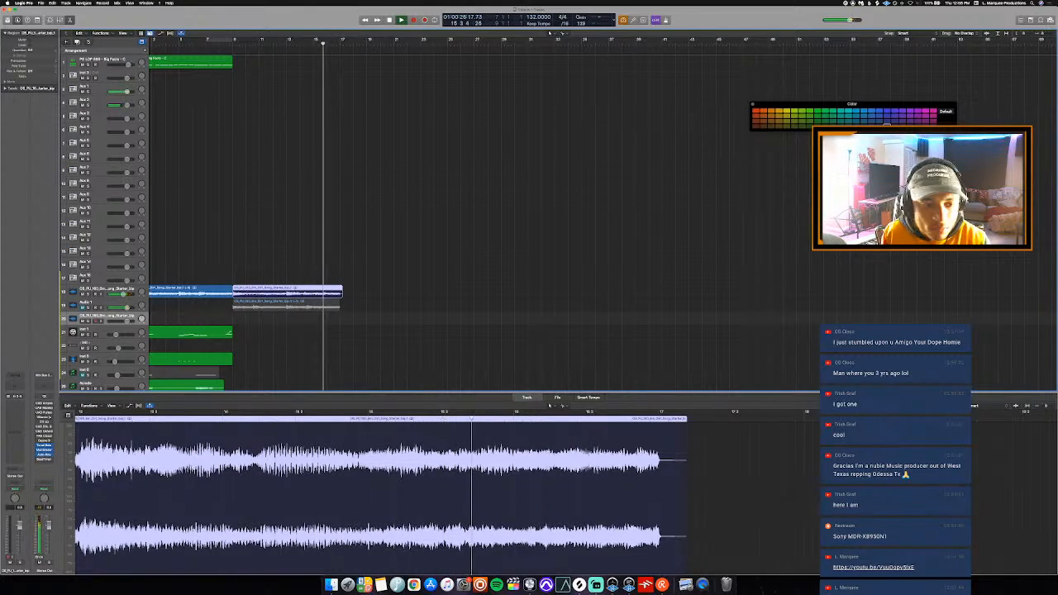
pyautogui.click(872, 125)
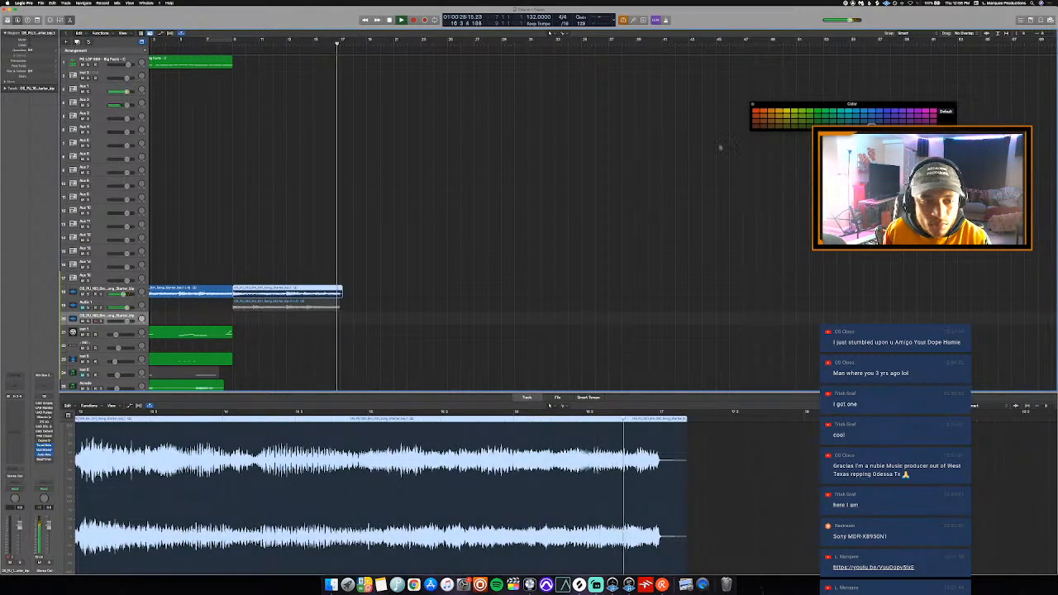
pyautogui.press('space')
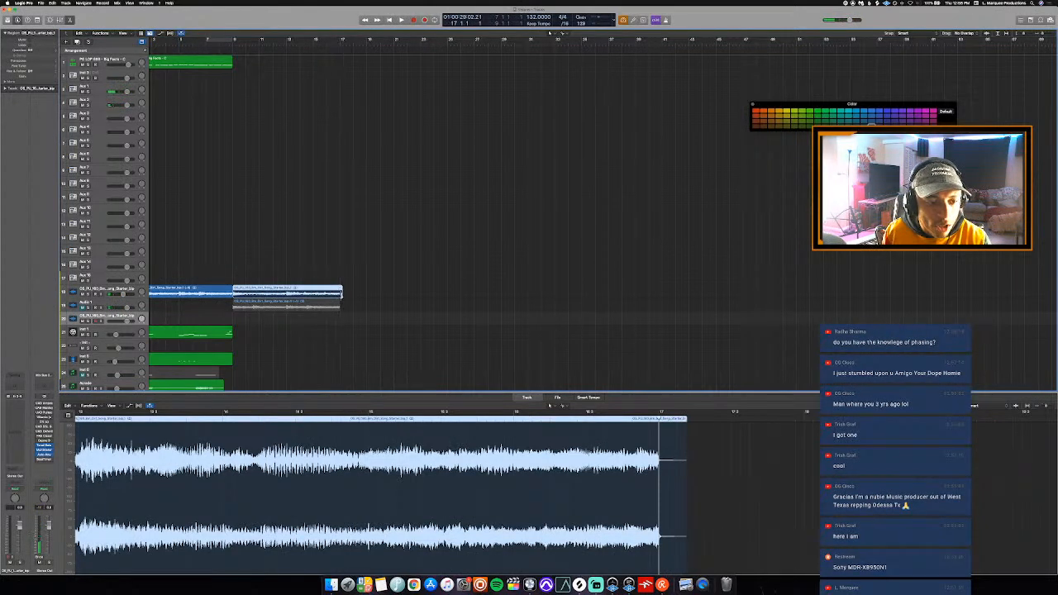
# - Trim the bounced loop region's end to bar 17 and close the audio editor to show the whole arrangement
pyautogui.keyDown('super'); pyautogui.click(342, 295); pyautogui.keyUp('super')
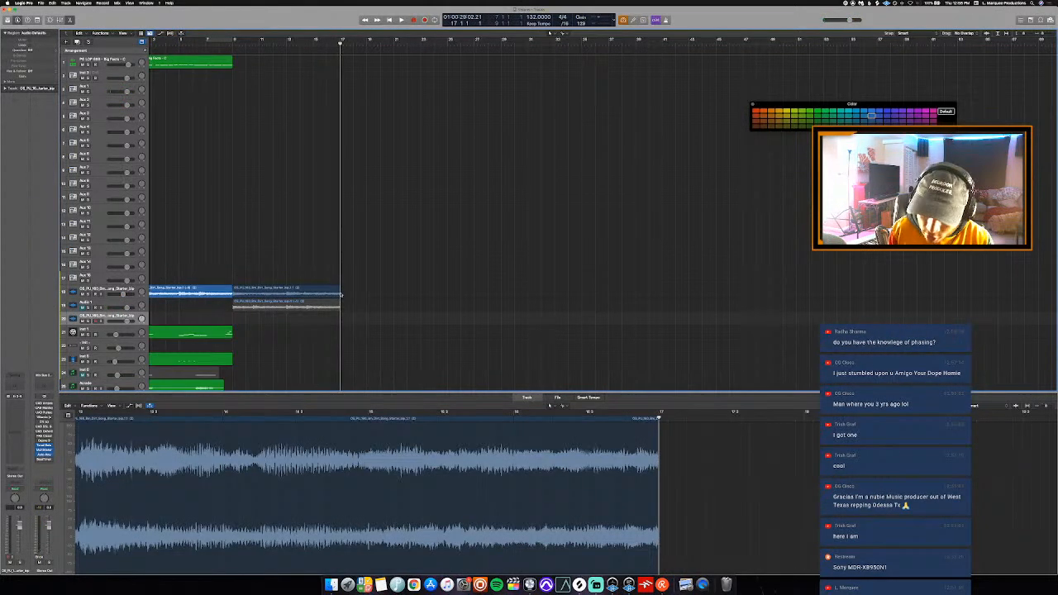
pyautogui.press('e')
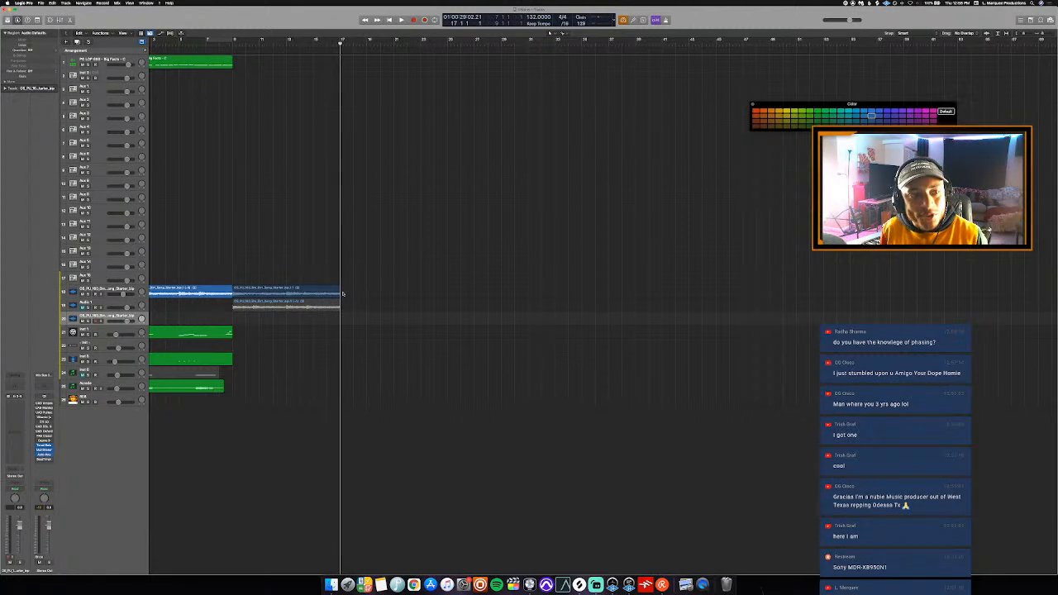
pyautogui.scroll(1, 343, 293)
pyautogui.scroll(-1, 343, 293)
pyautogui.hscroll(-3, 344, 293)
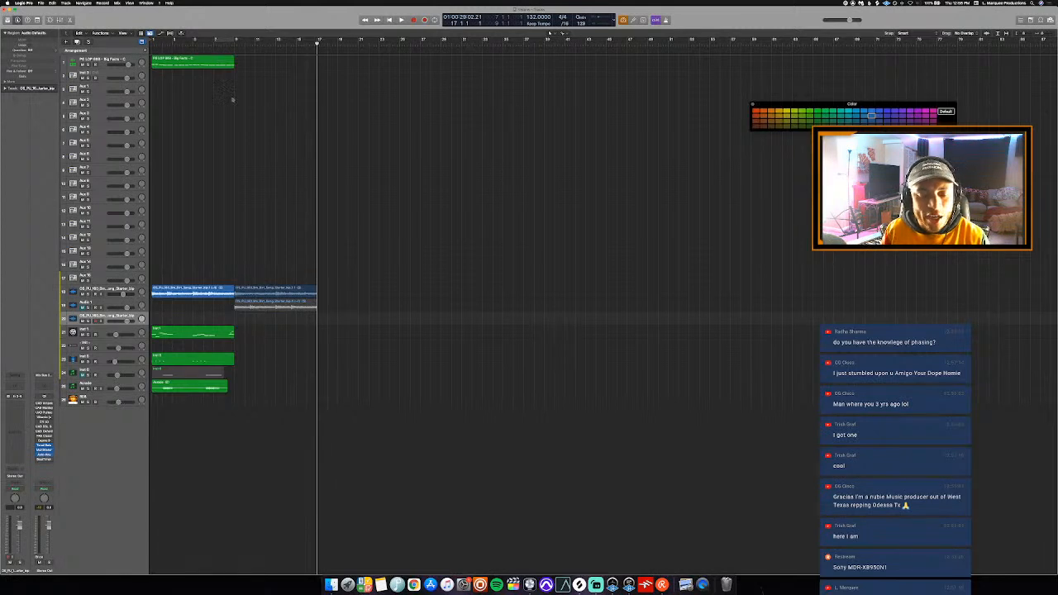
# - Recolor the 808 region on the first track orange and show the mixer
pyautogui.click(230, 60)
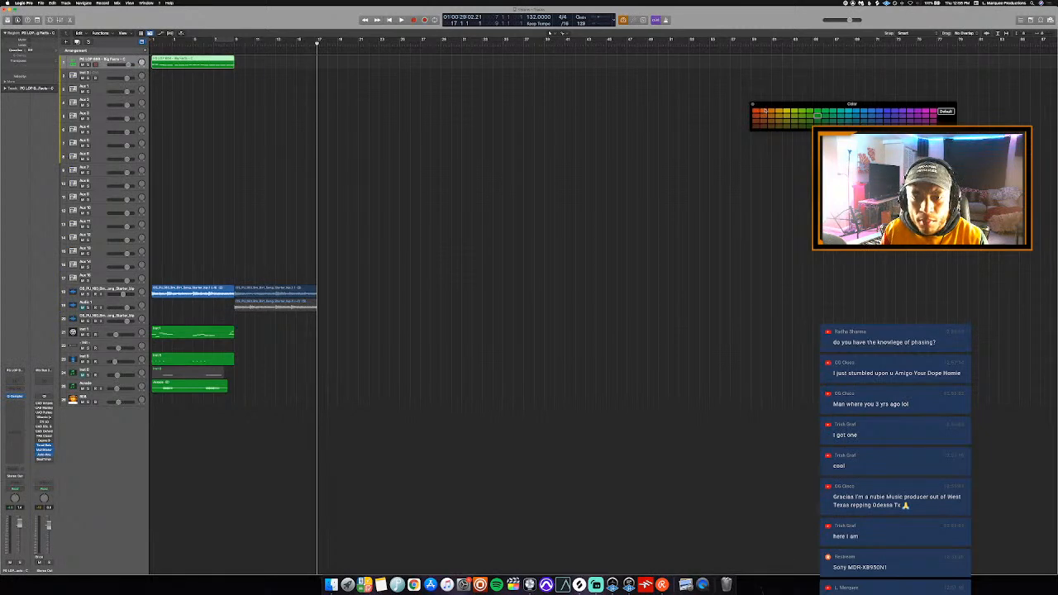
pyautogui.press('x')
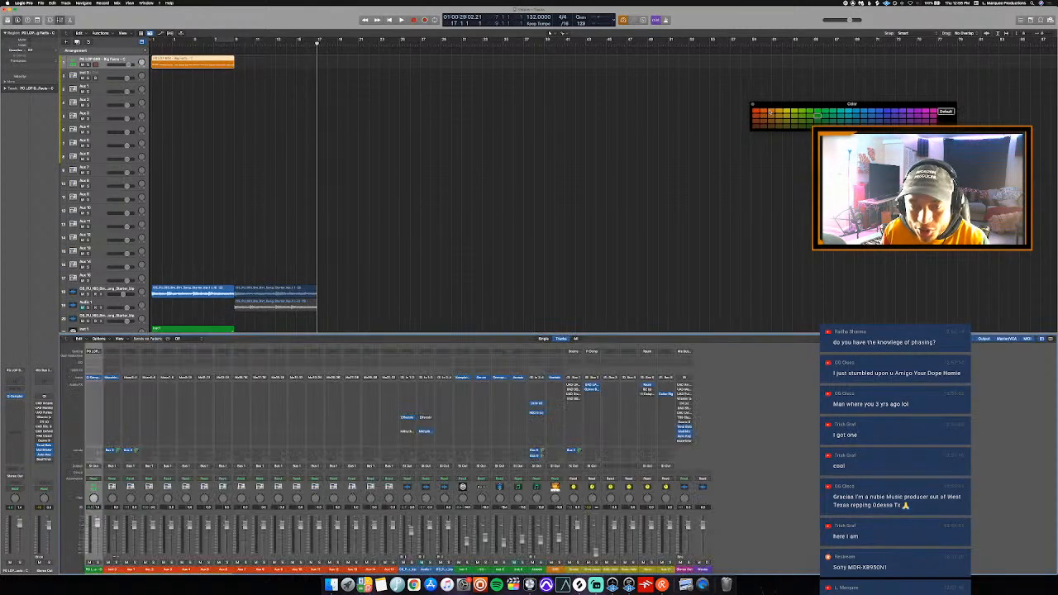
# - Hide the mixer, loop the 808 region on the first track, and extend the cycle range to bar 17 during playback
pyautogui.press('x')
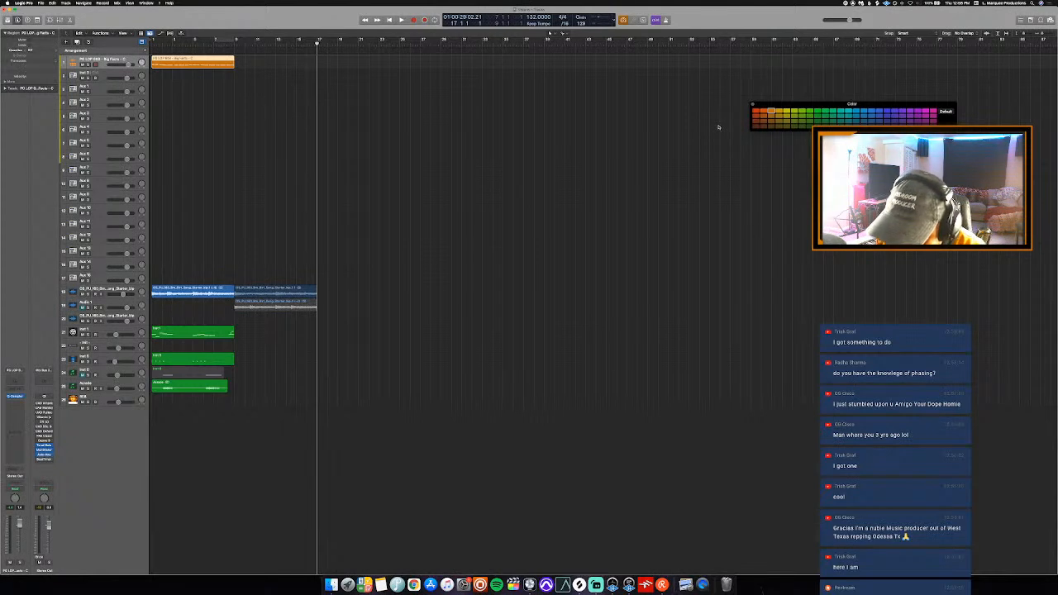
pyautogui.press('Return')
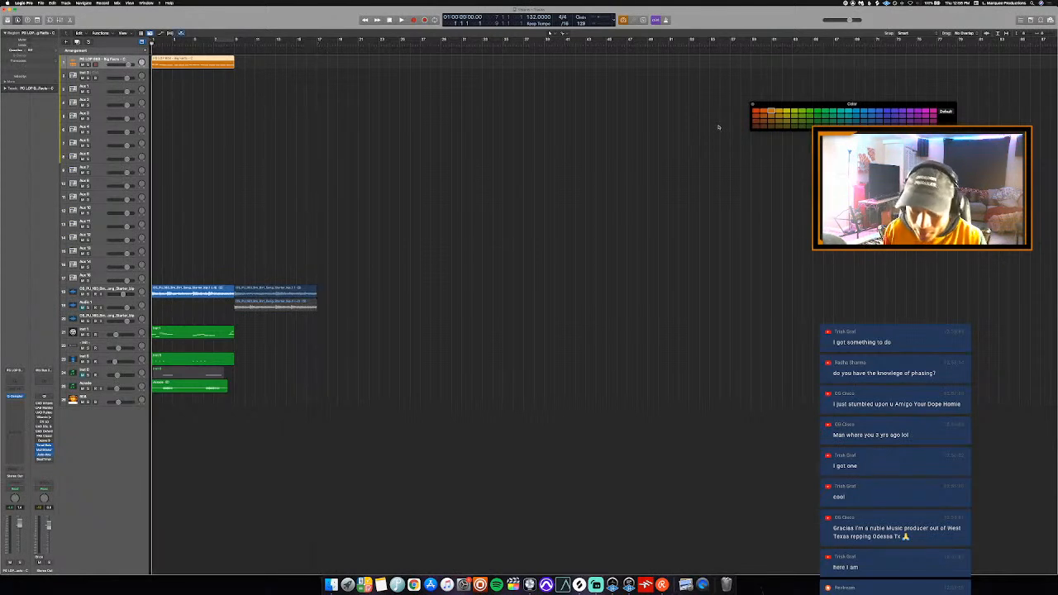
pyautogui.press('space')
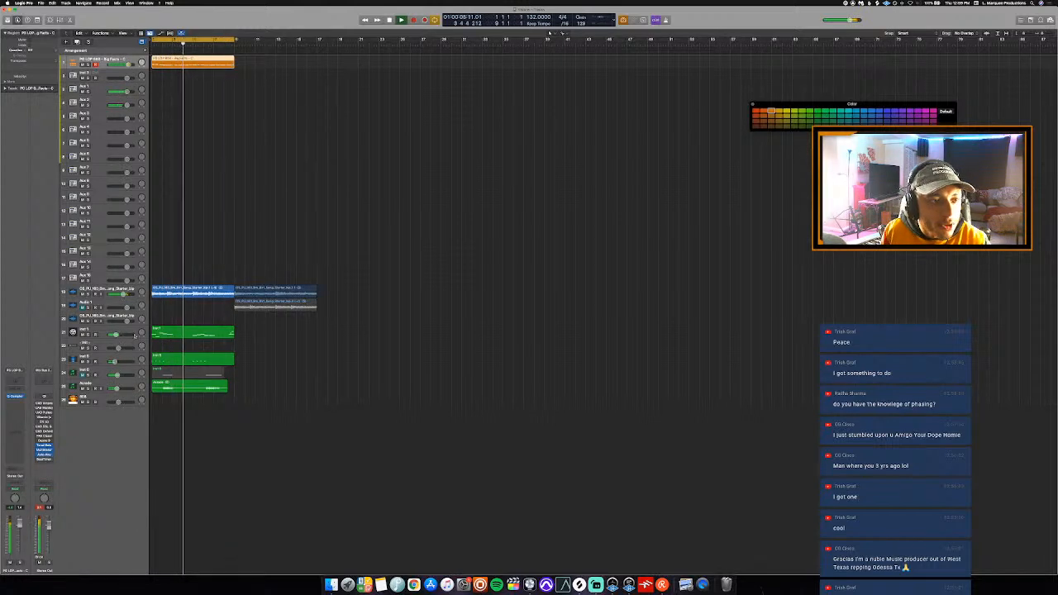
pyautogui.press('l')
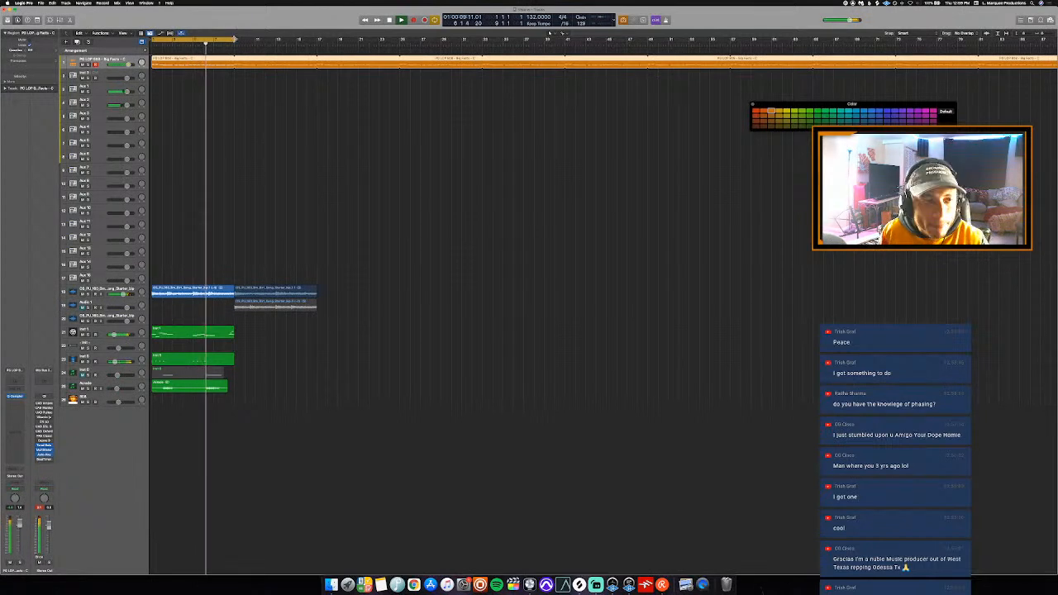
pyautogui.moveTo(235, 38); pyautogui.dragTo(316, 85)
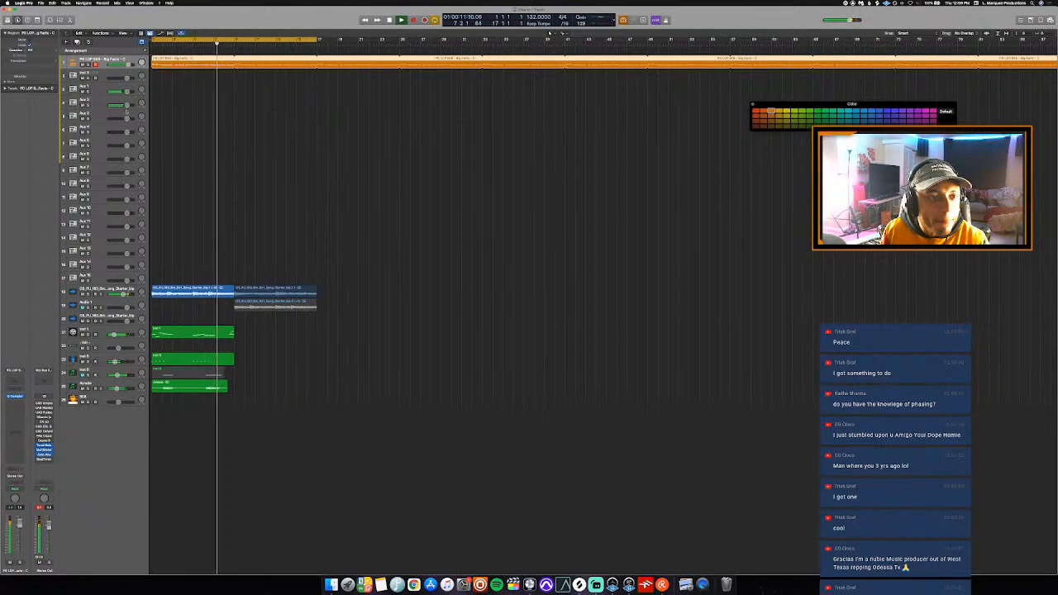
# - Open Maschine on the second track and rename its current pattern
pyautogui.press('s')
pyautogui.press('Down')
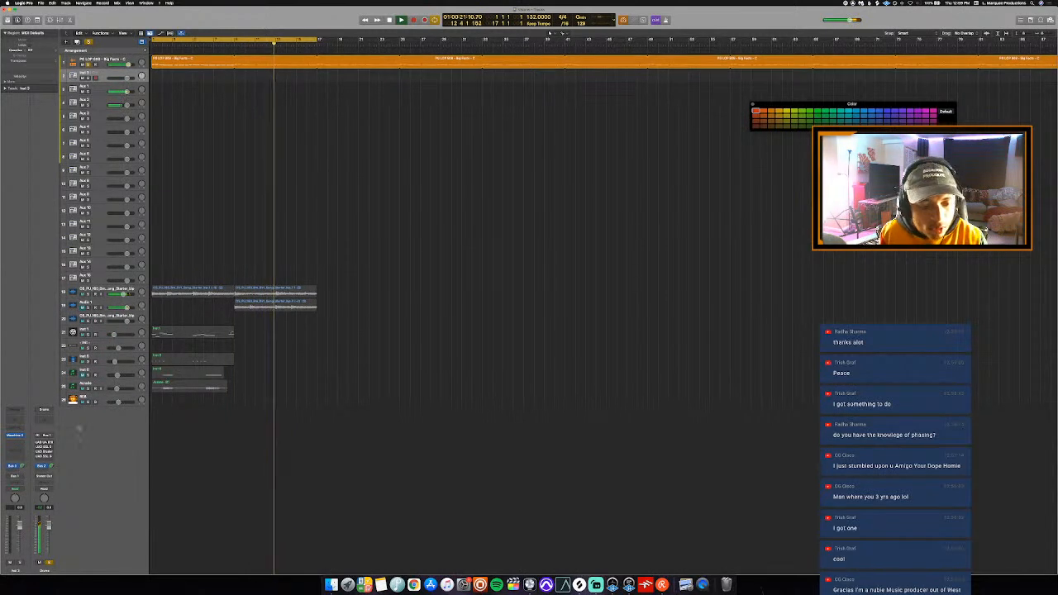
pyautogui.click(15, 436)
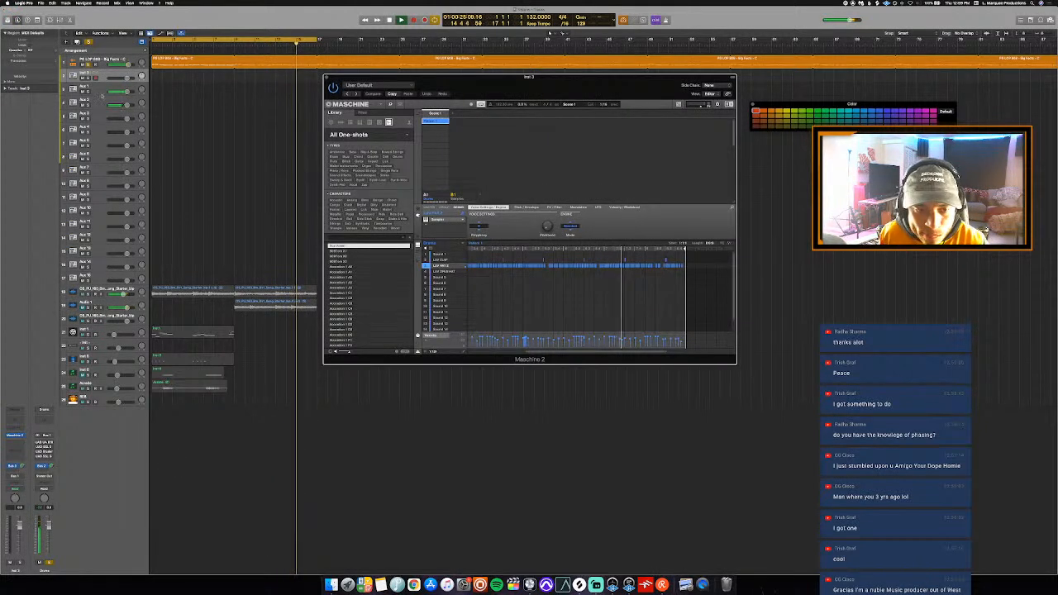
pyautogui.click(258, 290)
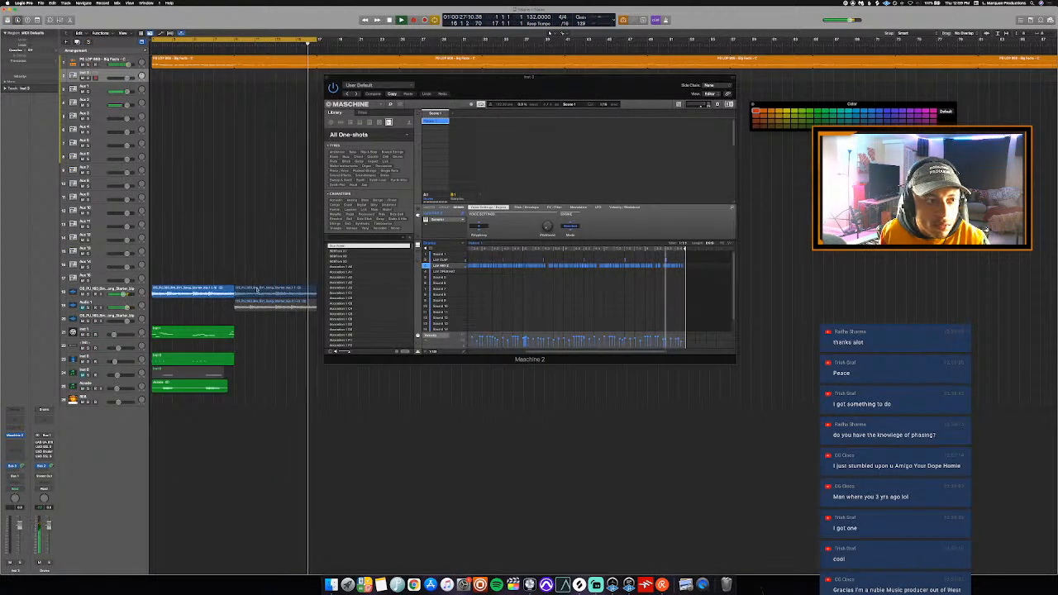
pyautogui.click(477, 244)
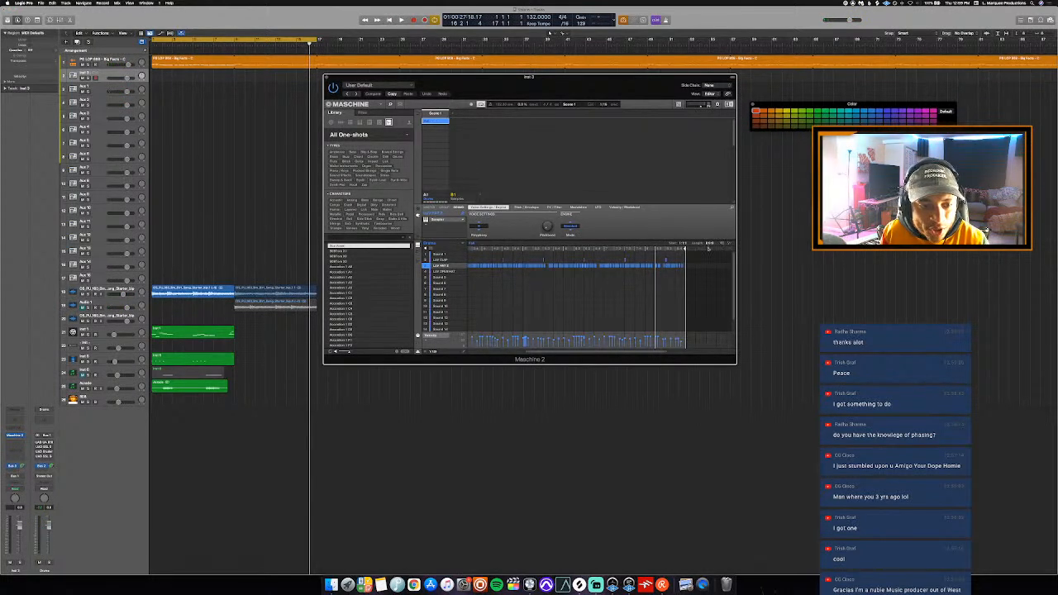
# - Look through the Finder folders for sounds while the arrangement plays from the start
pyautogui.press('space')
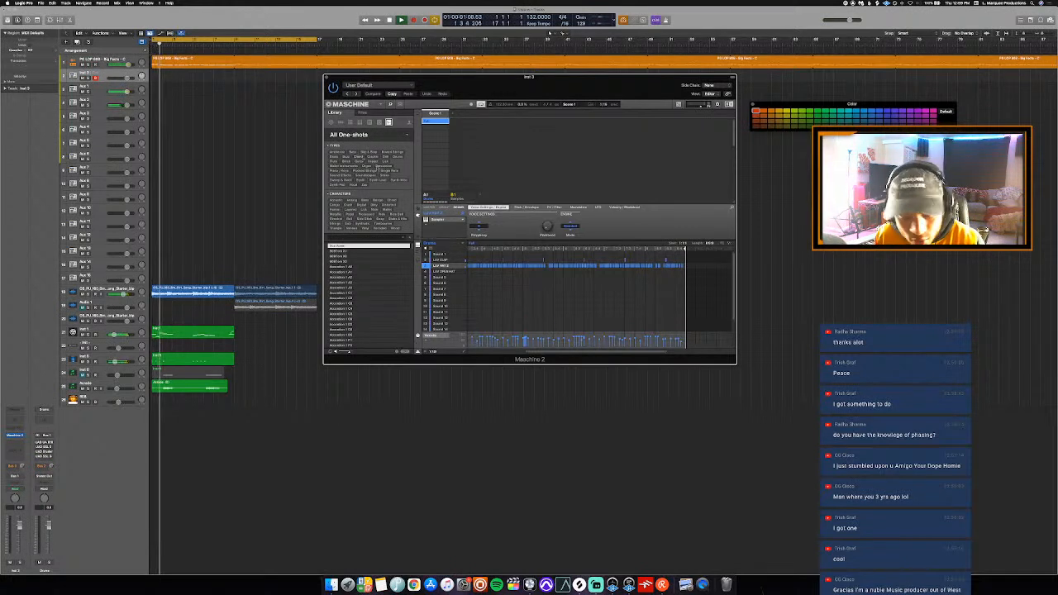
pyautogui.click(331, 584)
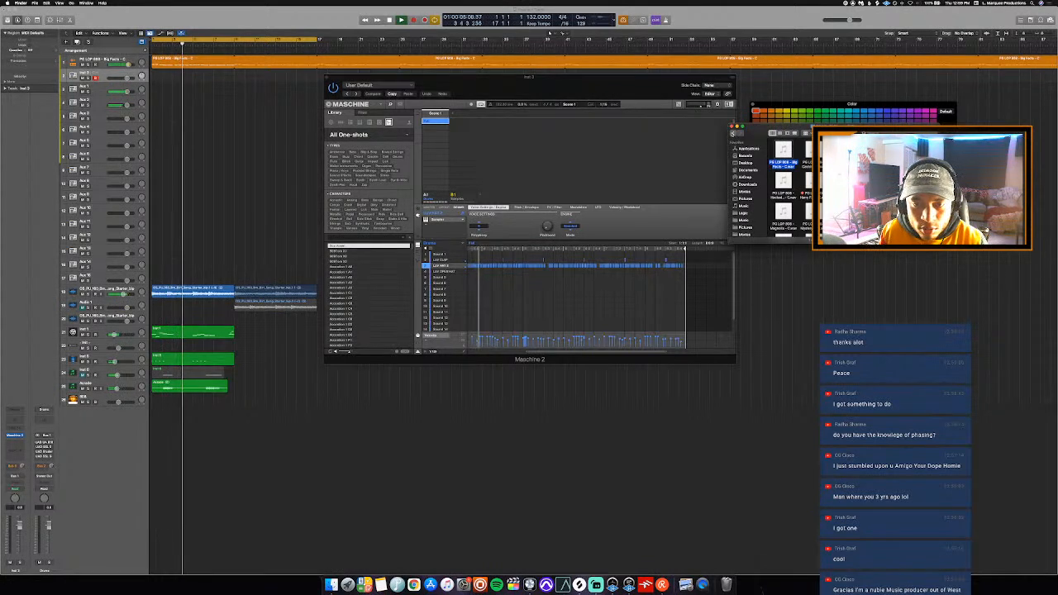
pyautogui.click(734, 133)
pyautogui.click(734, 133)
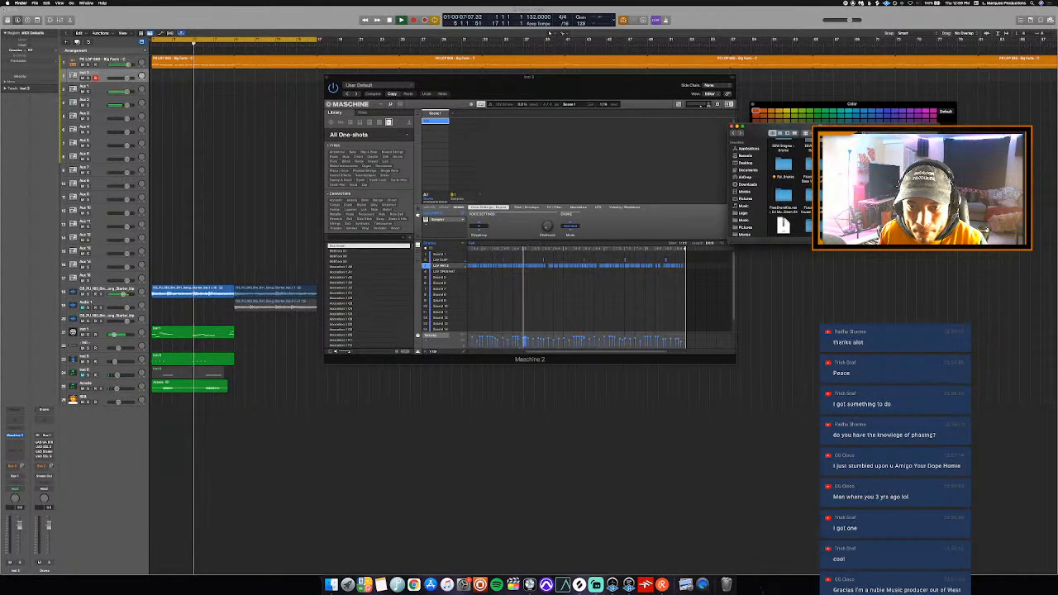
pyautogui.scroll(-3, 786, 191)
pyautogui.scroll(-2, 785, 191)
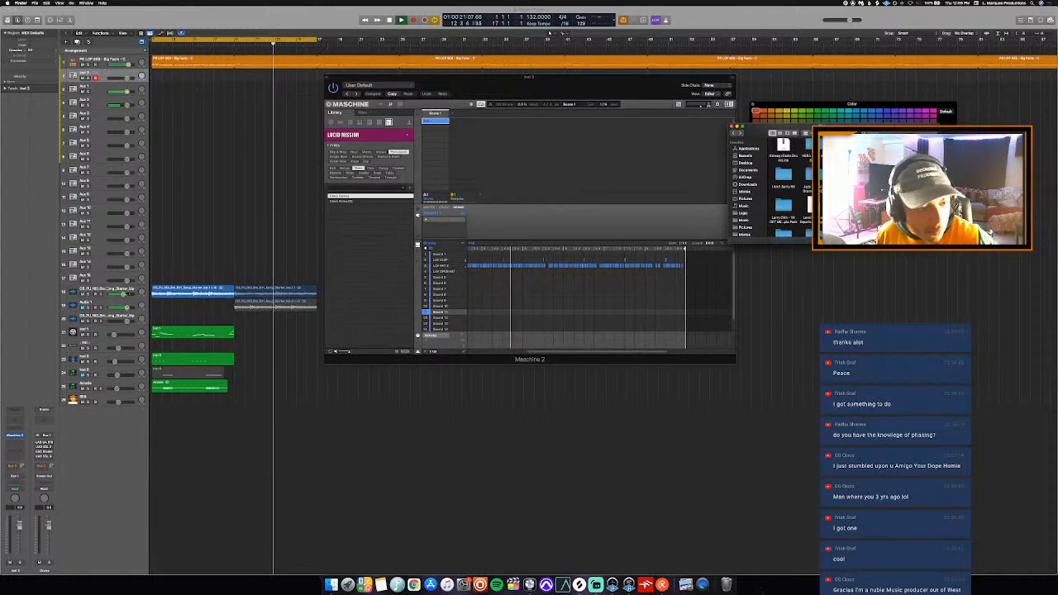
# - Load a Lucid Mission shaker into sound 11 in Maschine and record a short shaker part into the pattern
pyautogui.click(99, 290)
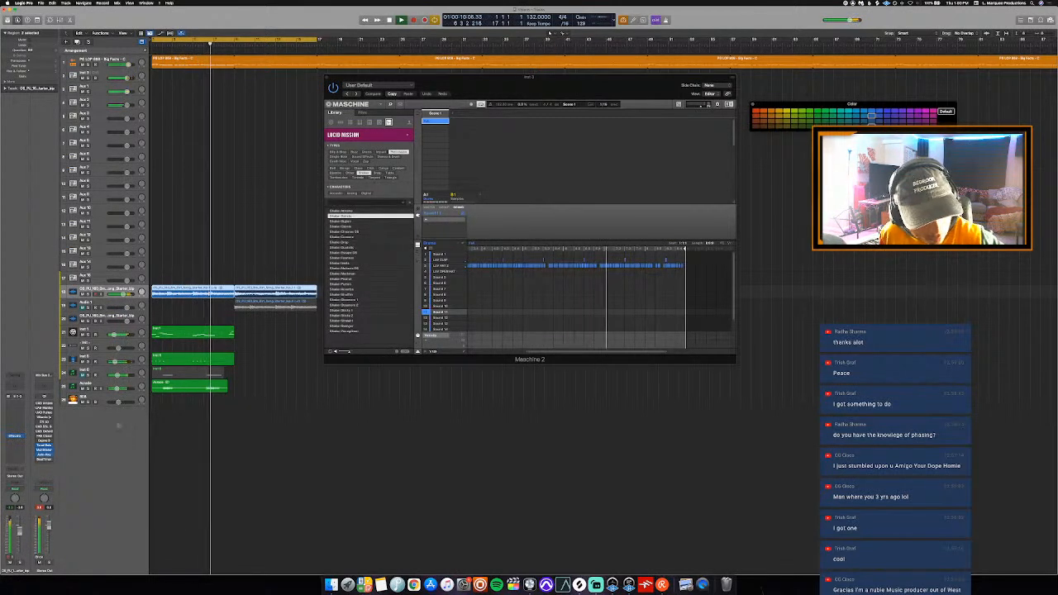
pyautogui.moveTo(347, 353); pyautogui.dragTo(343, 356)
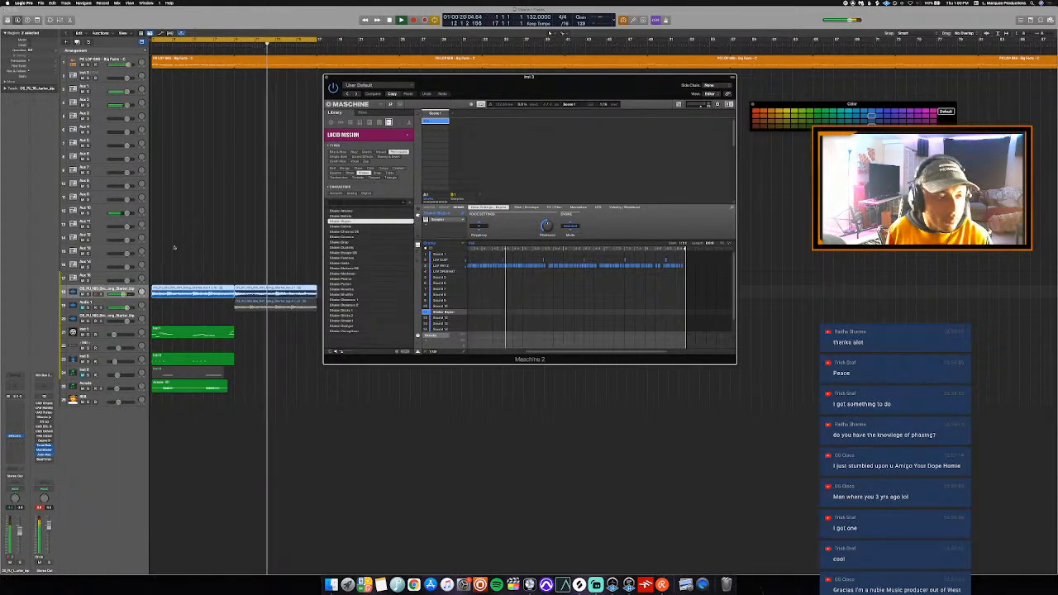
pyautogui.click(213, 229)
pyautogui.press('Return')
pyautogui.click(106, 74)
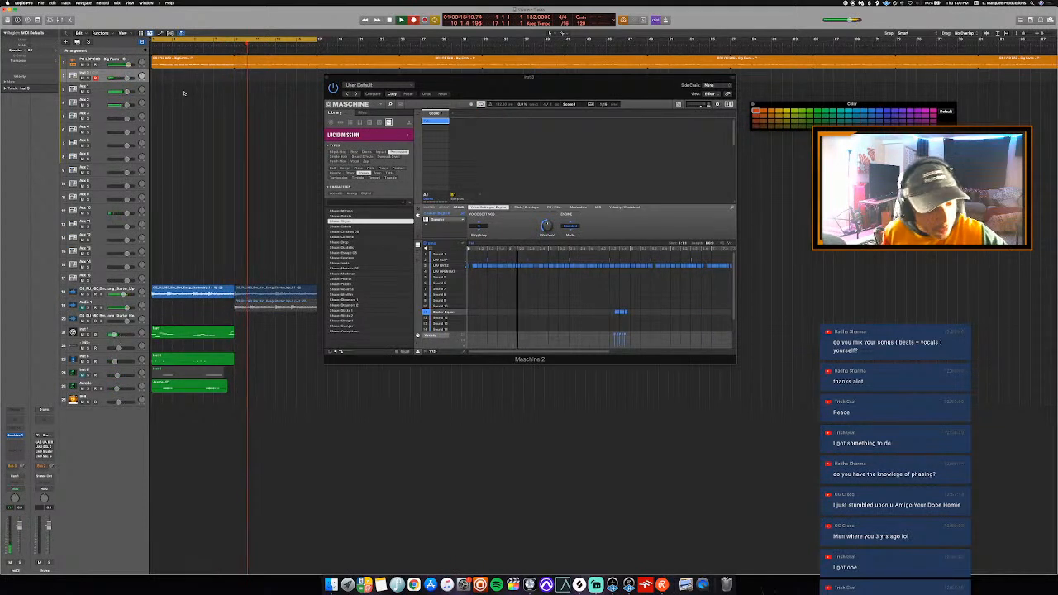
pyautogui.press('Return')
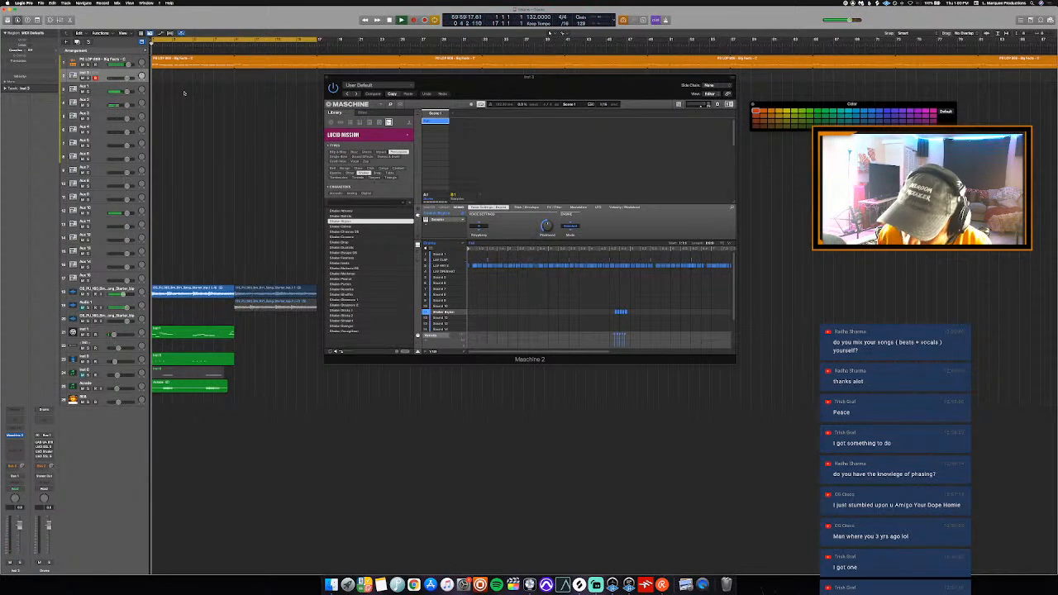
pyautogui.press('space')
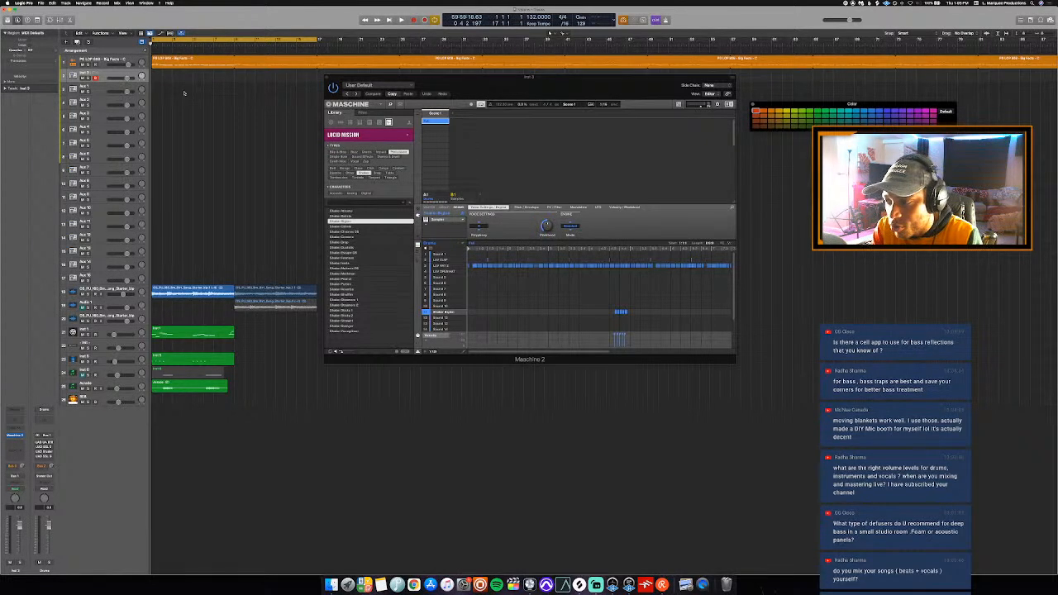
# - Show the mixer and check the mix level in the Stereo Out MultiMeter during playback
pyautogui.press('x')
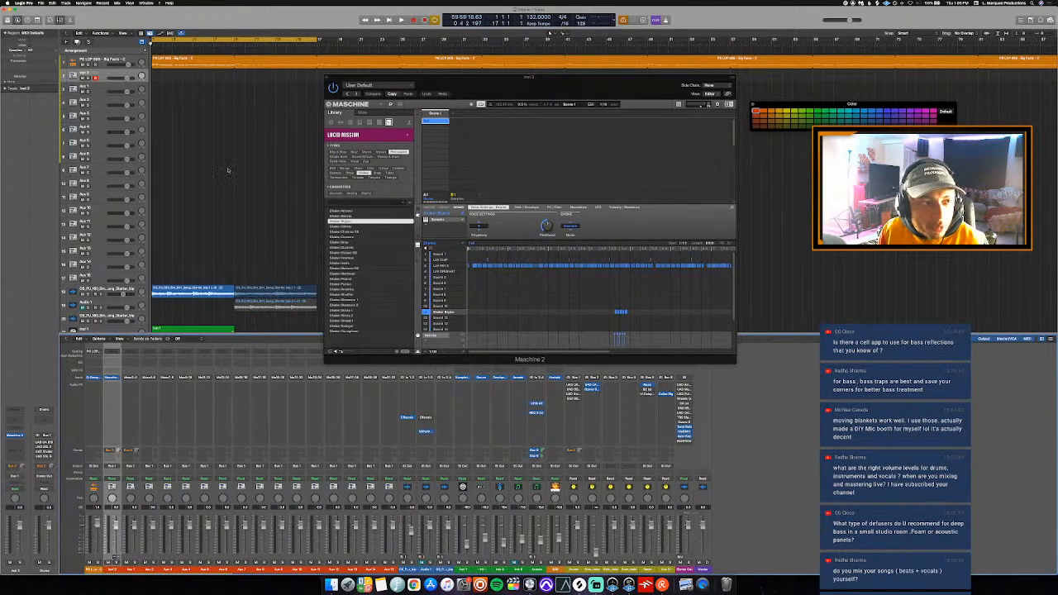
pyautogui.press('space')
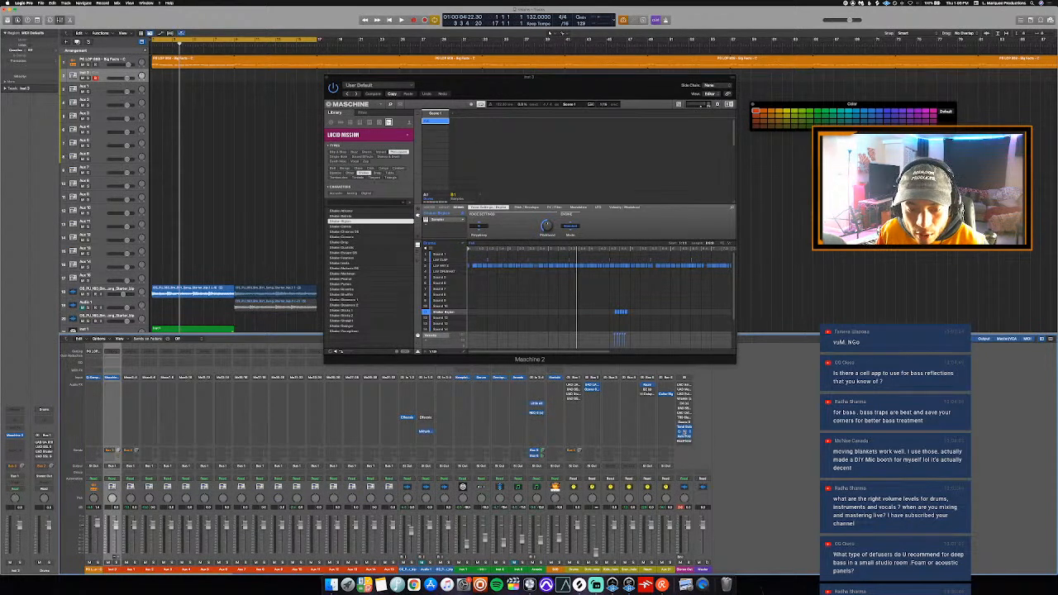
pyautogui.click(685, 433)
pyautogui.press('space')
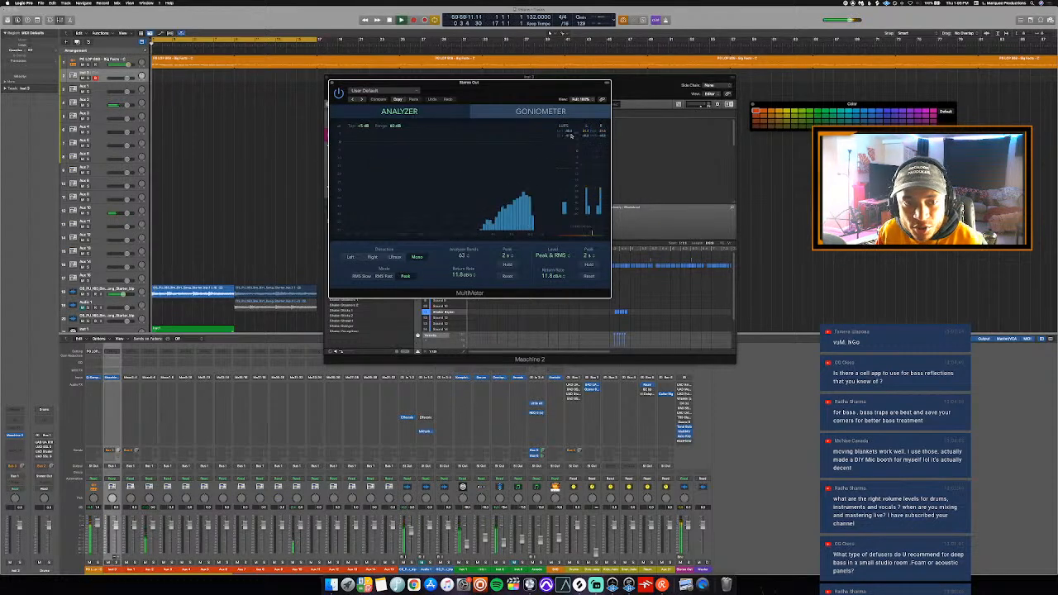
pyautogui.press('space')
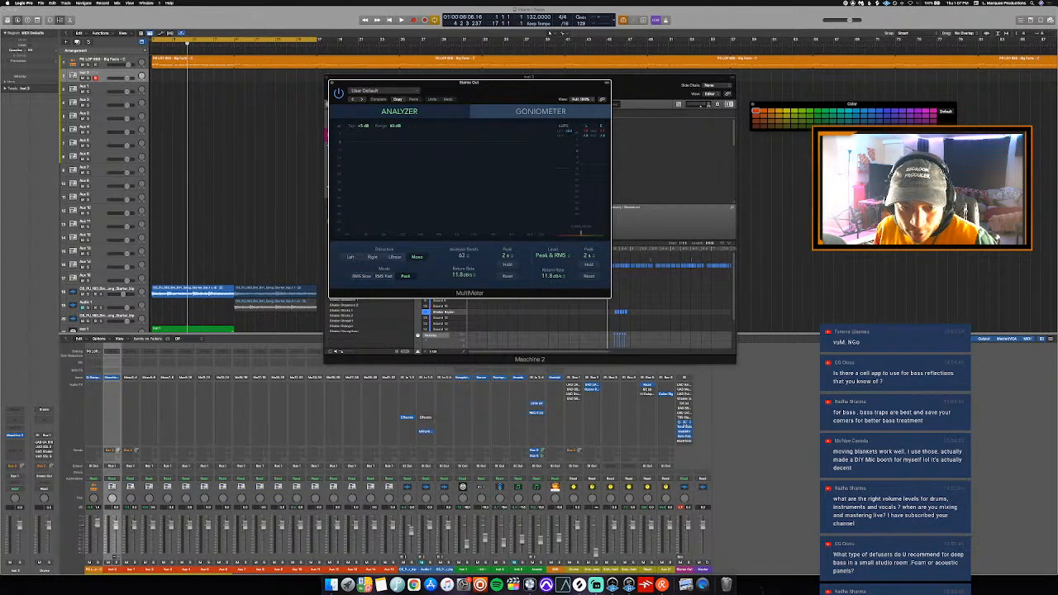
# - Open Ozone 9 on the Stereo Out, leaving it as the only plug-in window, and hide the mixer
pyautogui.click(685, 422)
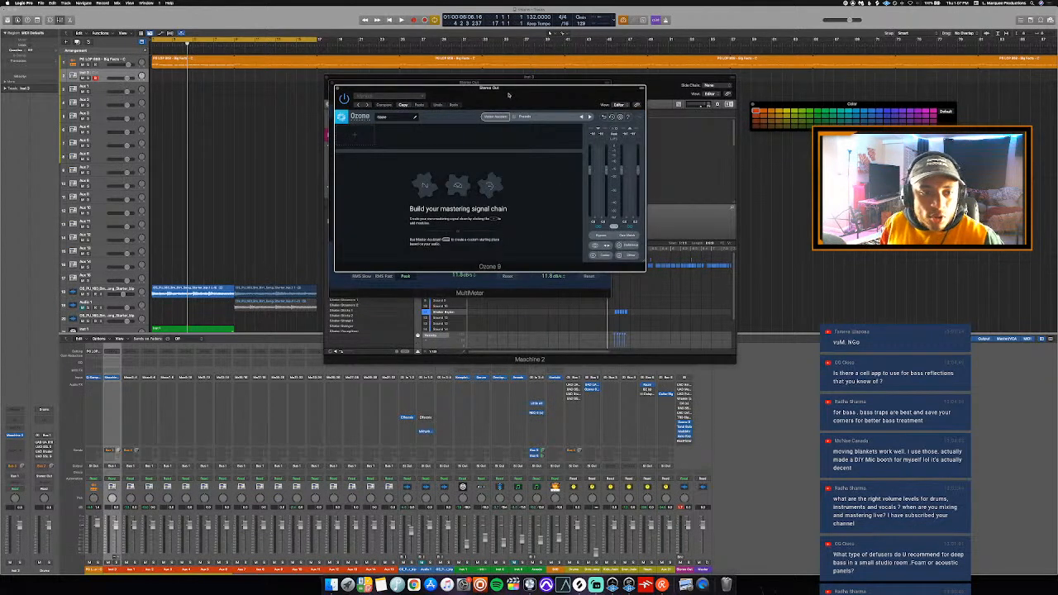
pyautogui.moveTo(509, 95); pyautogui.dragTo(541, 112)
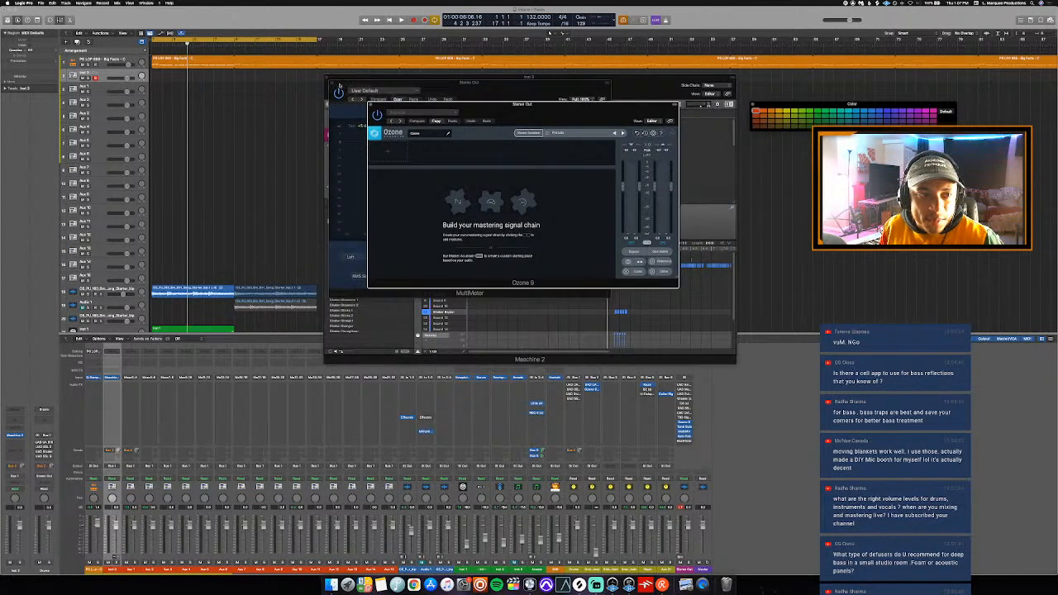
pyautogui.click(332, 83)
pyautogui.click(327, 77)
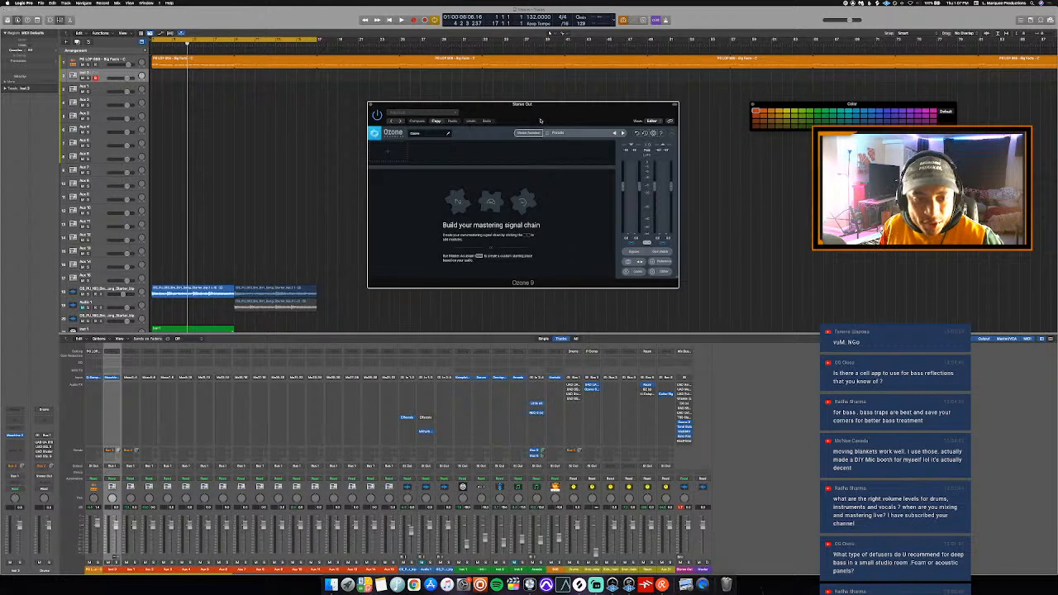
pyautogui.press('x')
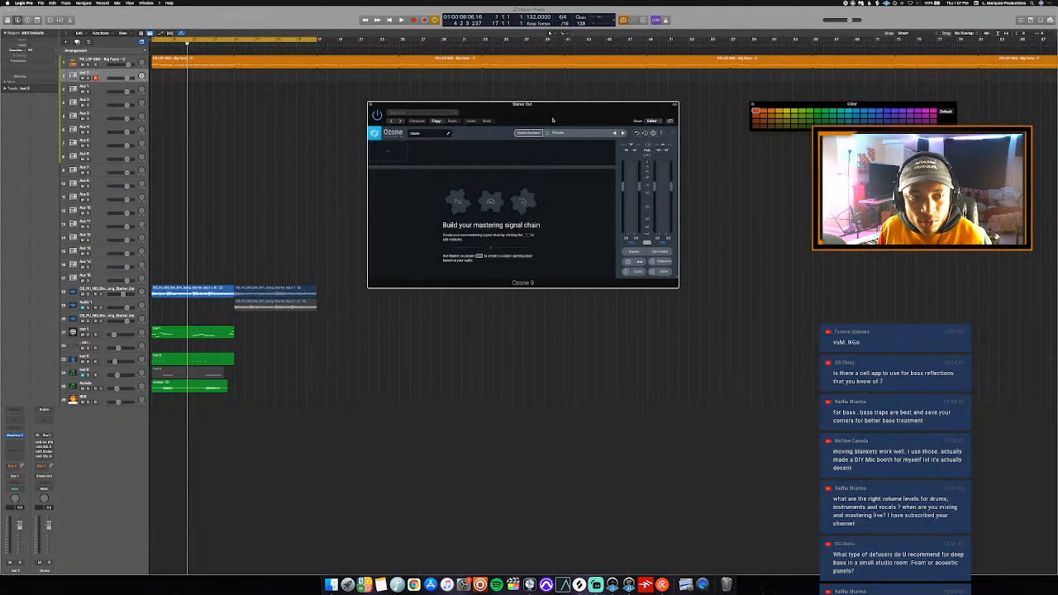
pyautogui.moveTo(553, 120)
pyautogui.mouseDown()
pyautogui.moveTo(602, 121)
pyautogui.moveTo(545, 113)
pyautogui.moveTo(554, 114)
pyautogui.mouseUp()
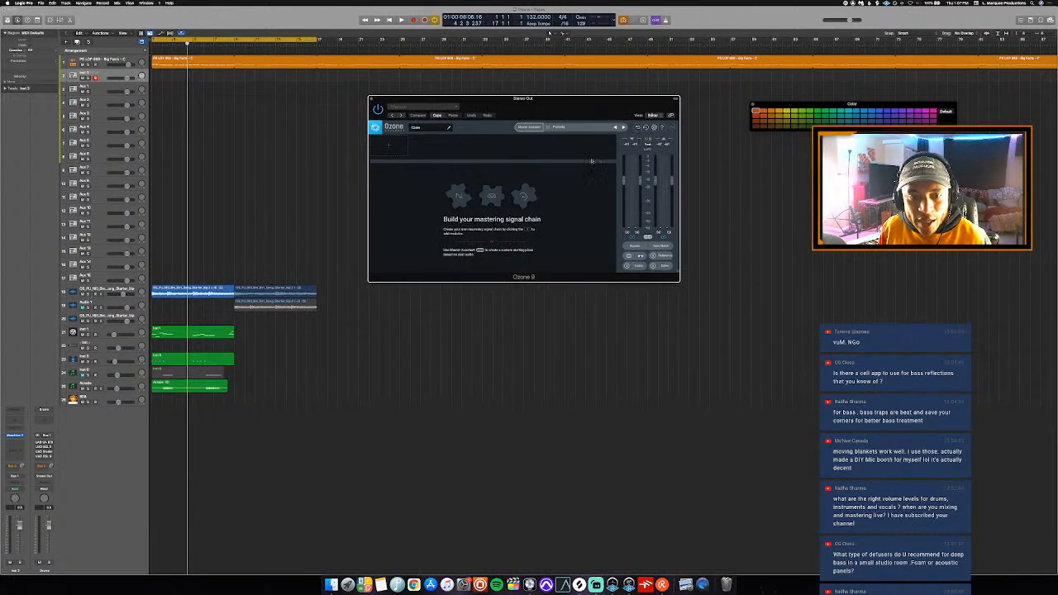
# - Load the Drake - TSU (Audio).mp3 file as a reference track in Ozone and remove it again
pyautogui.click(666, 256)
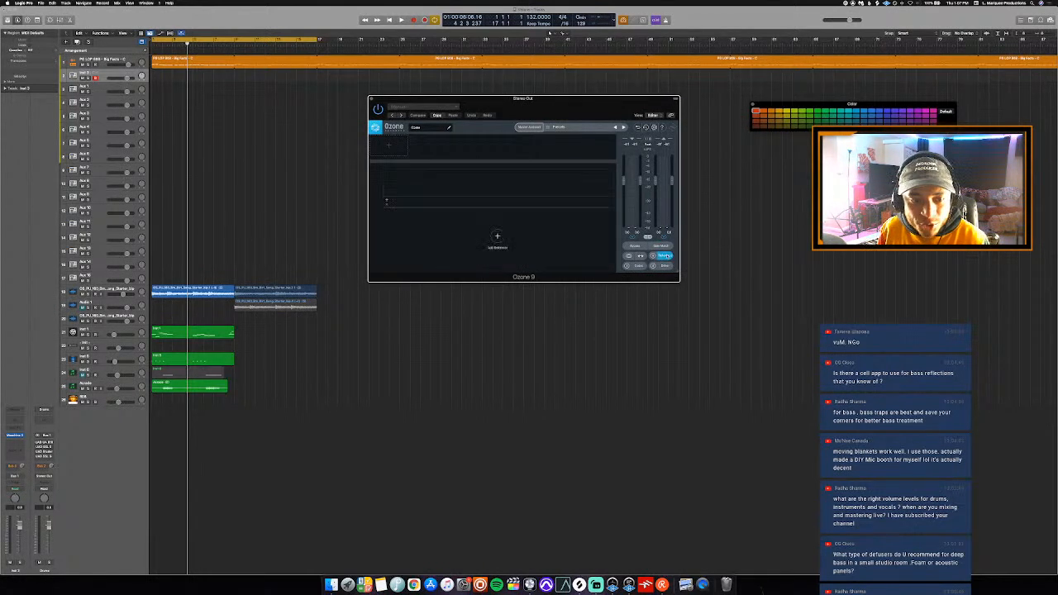
pyautogui.click(497, 237)
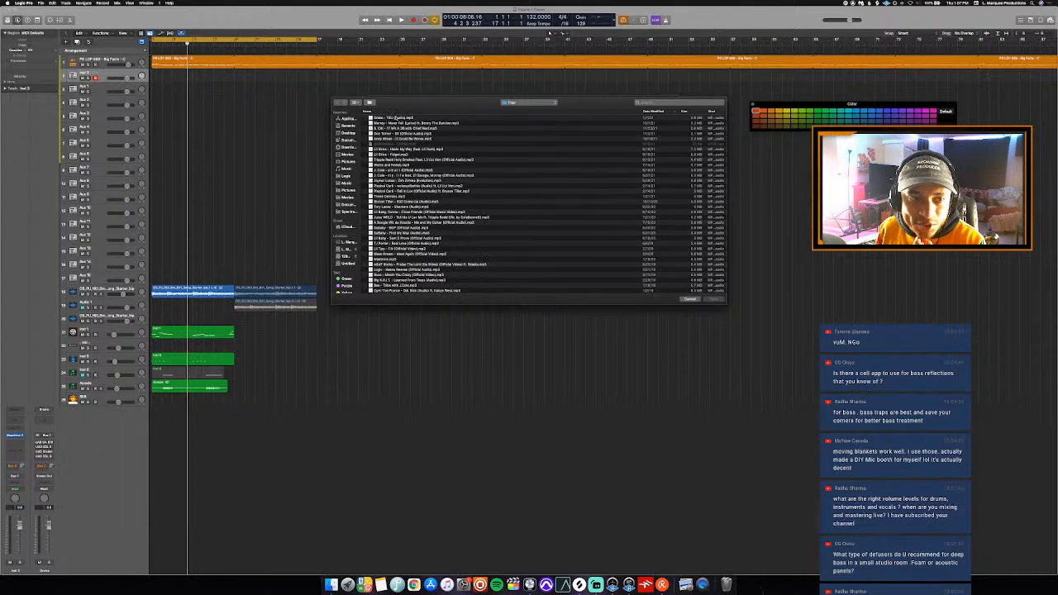
pyautogui.doubleClick(397, 117)
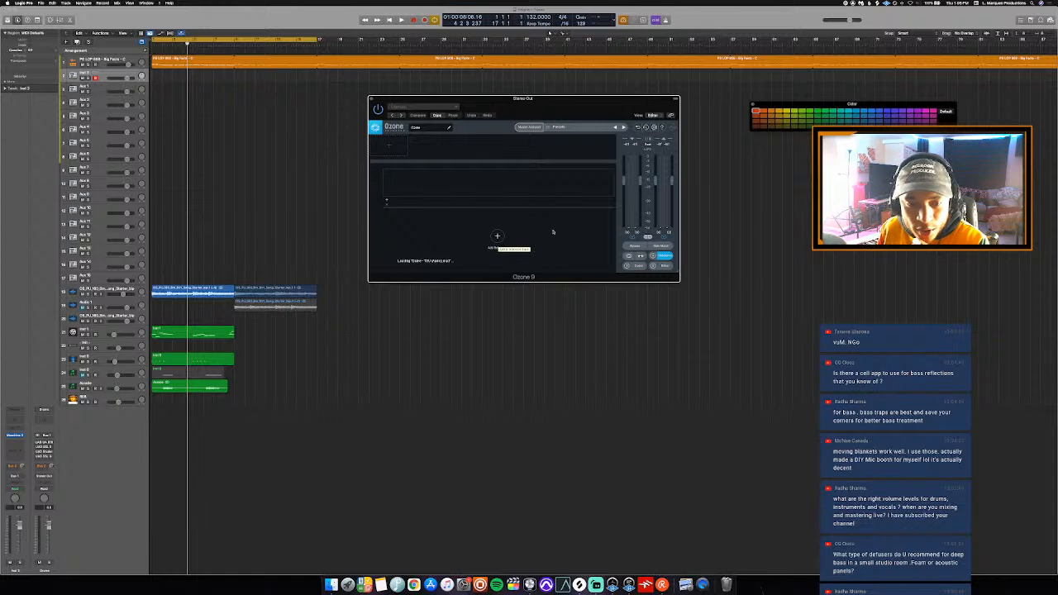
pyautogui.click(654, 257)
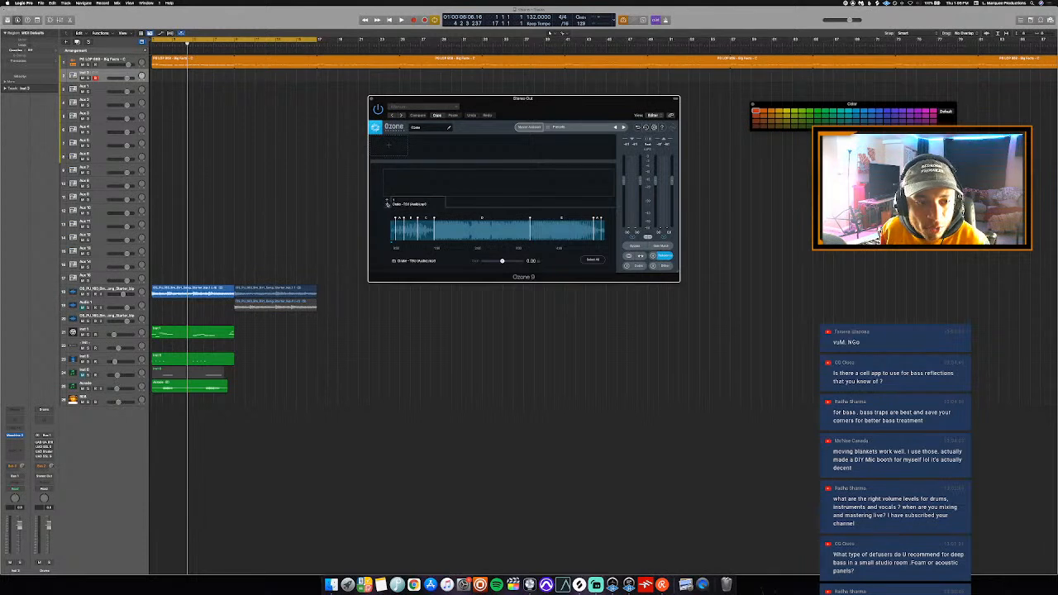
pyautogui.click(385, 204)
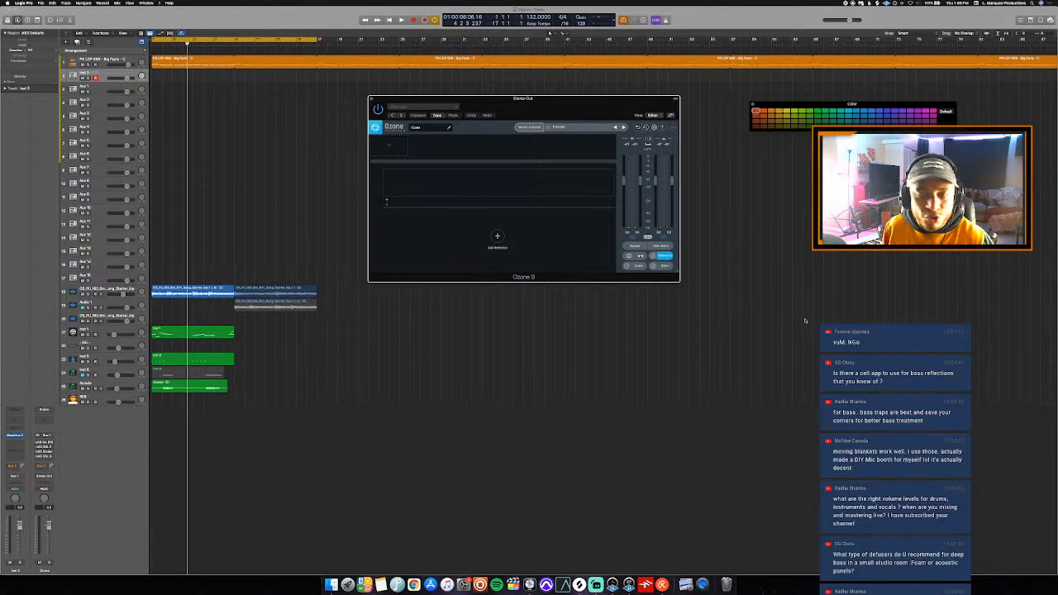
# - Search the computer for "tsu" and add Drake - TSU (Audio).mp3 at bar 1 on a new track below the others
pyautogui.click(1034, 3)
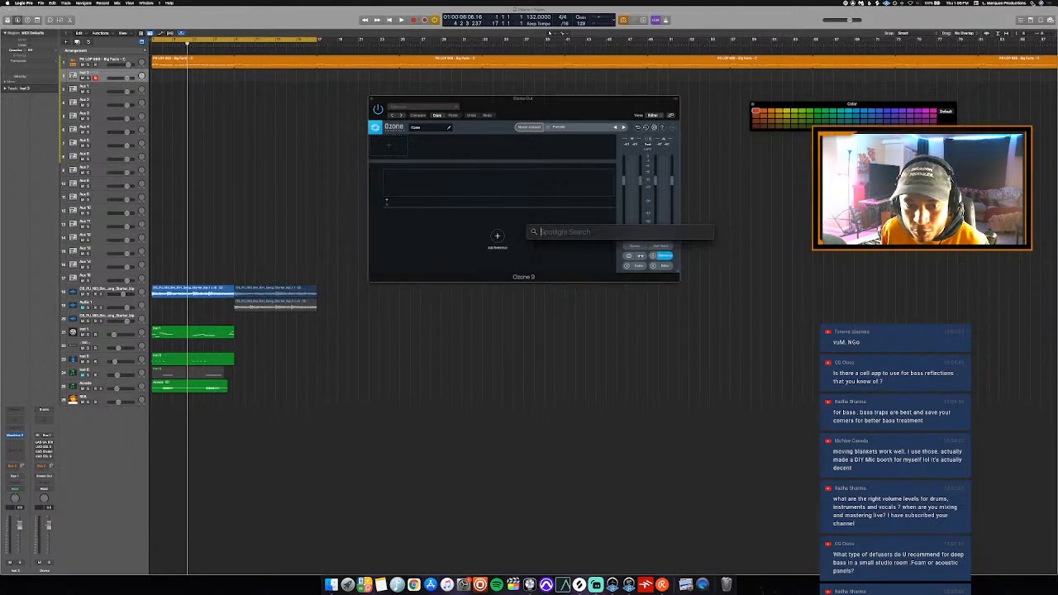
pyautogui.write('tsu')
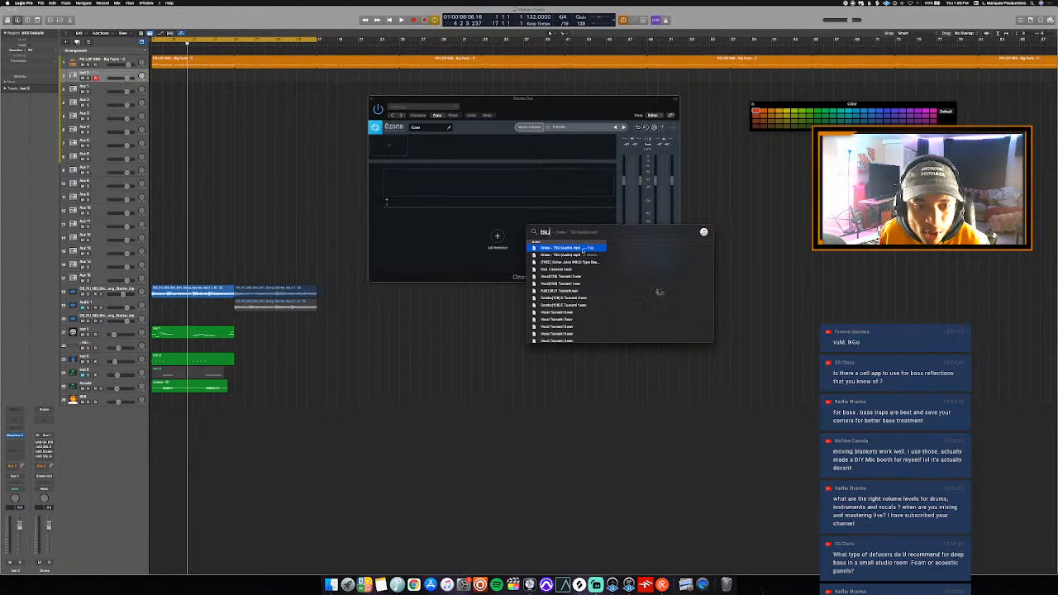
pyautogui.moveTo(593, 248); pyautogui.dragTo(162, 419)
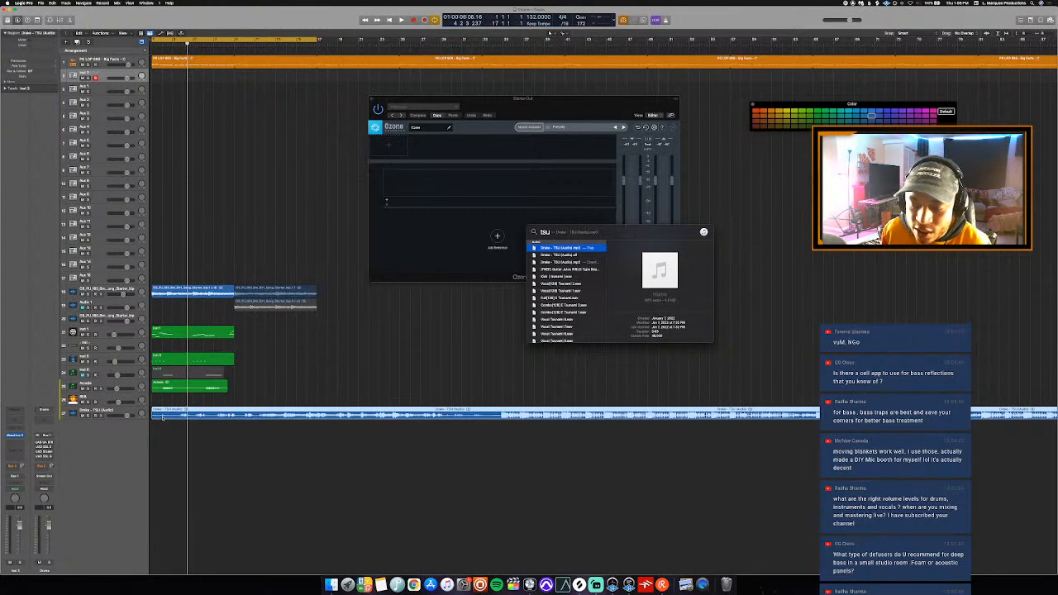
# - Adjust the Drake - TSU (Audio) track's volume and solo the track
pyautogui.click(166, 423)
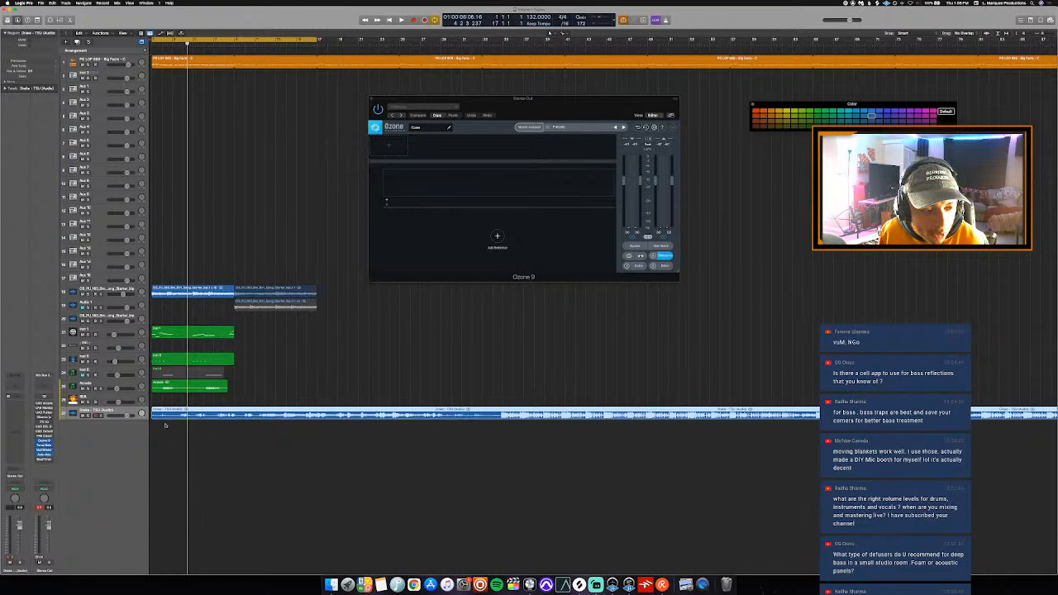
pyautogui.moveTo(127, 415); pyautogui.dragTo(118, 416)
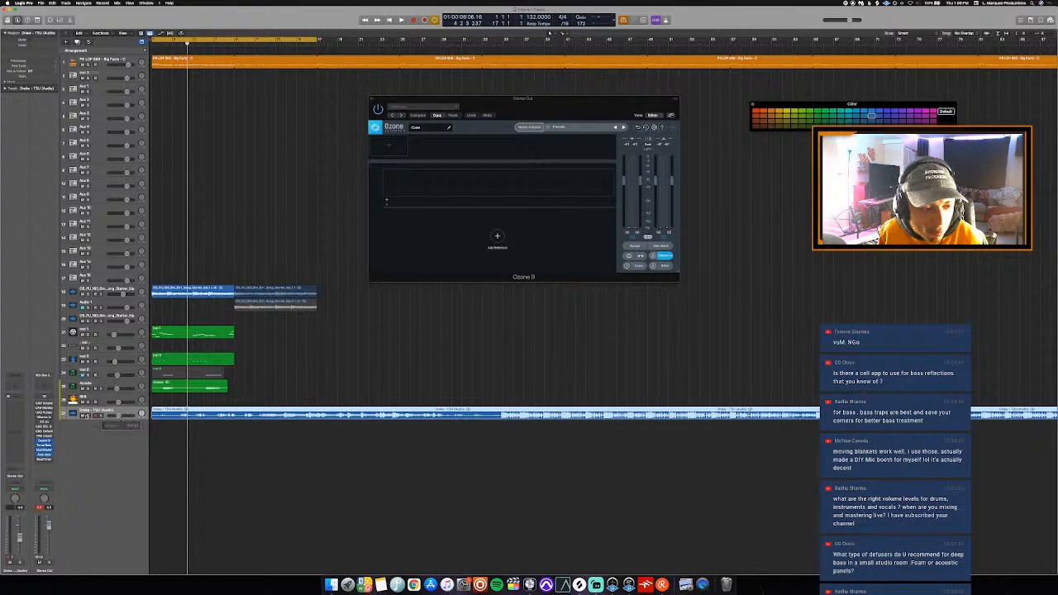
pyautogui.click(82, 416)
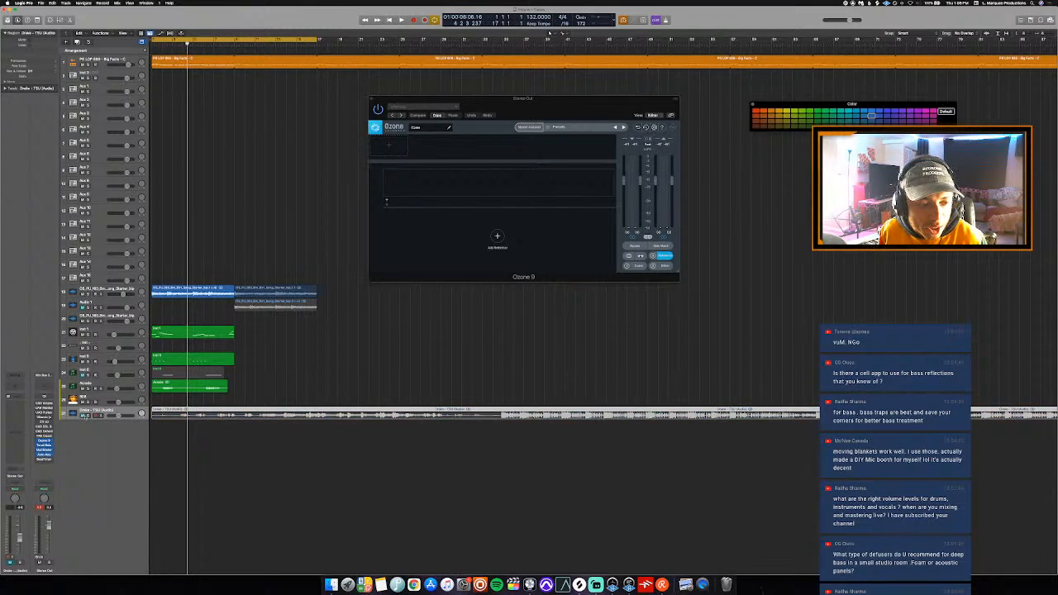
pyautogui.click(87, 416)
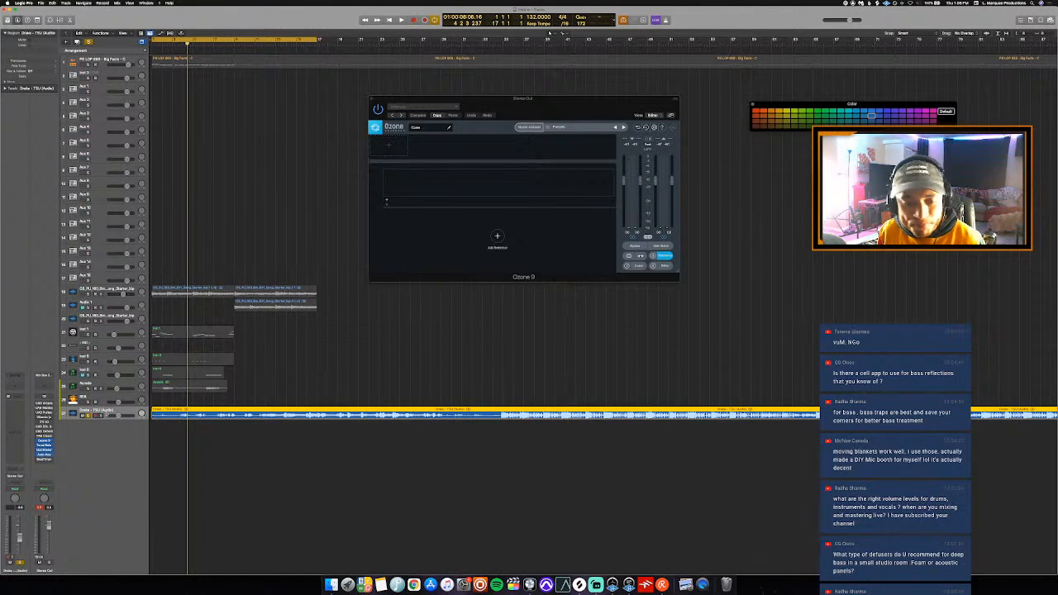
# - Delete the Drake - TSU (Audio) track together with its region
pyautogui.rightClick(132, 411)
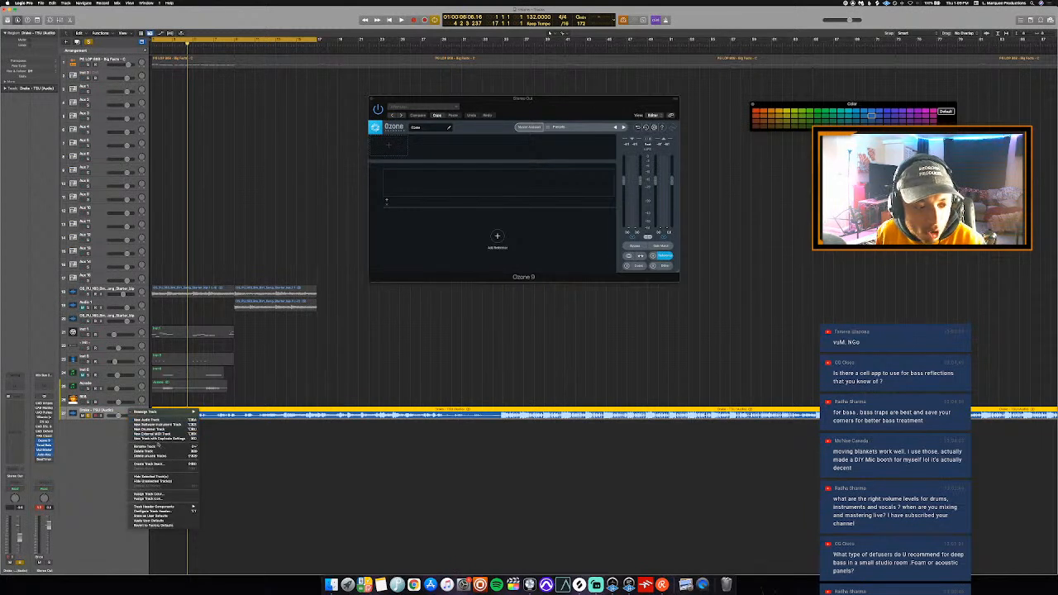
pyautogui.click(157, 452)
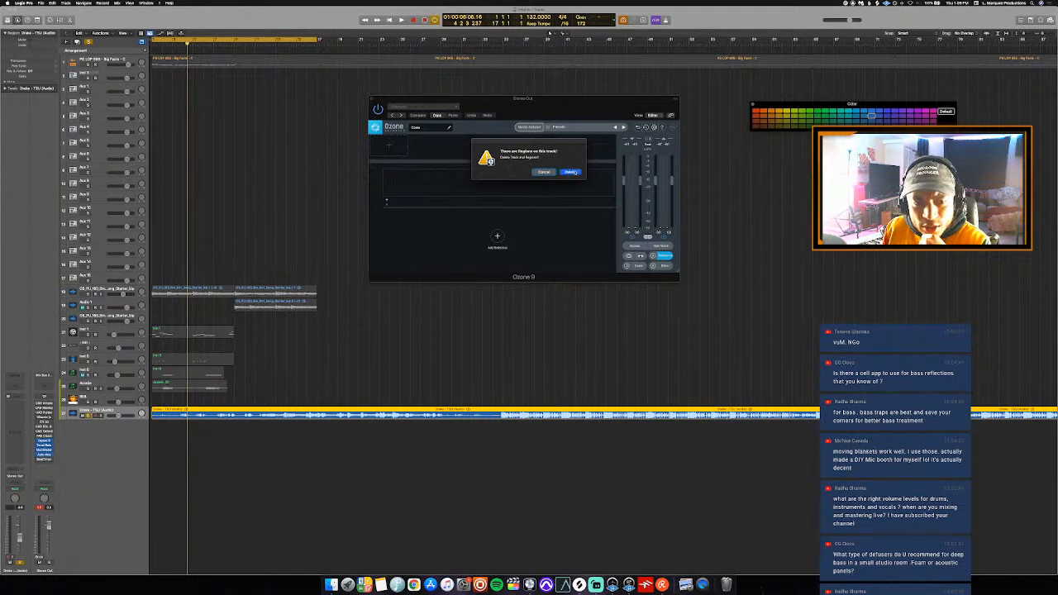
pyautogui.click(571, 172)
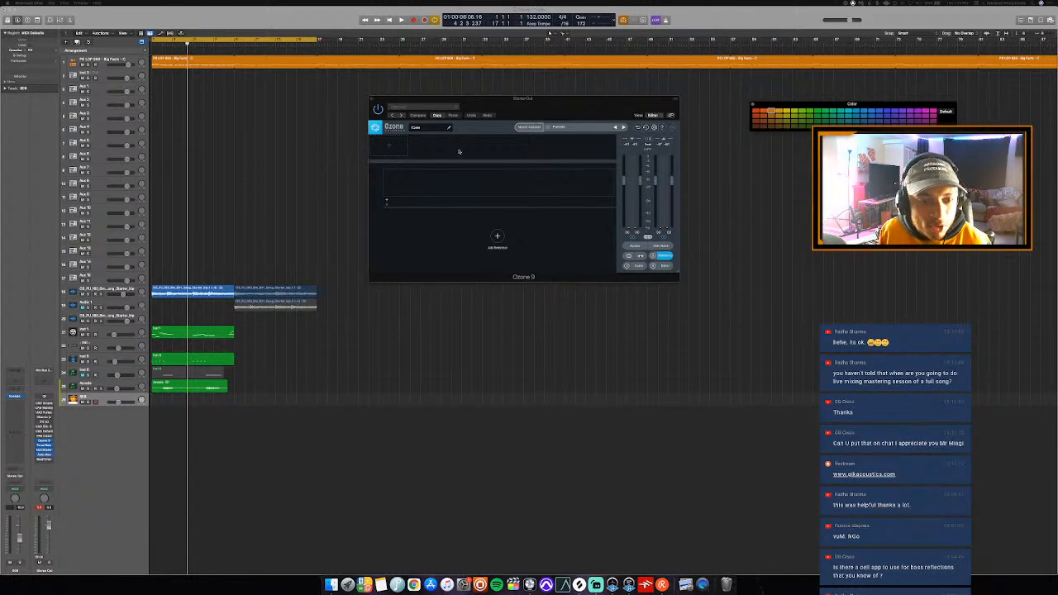
# - Bypass Ozone 9 on the Stereo Out and close its plug-in window
pyautogui.click(379, 110)
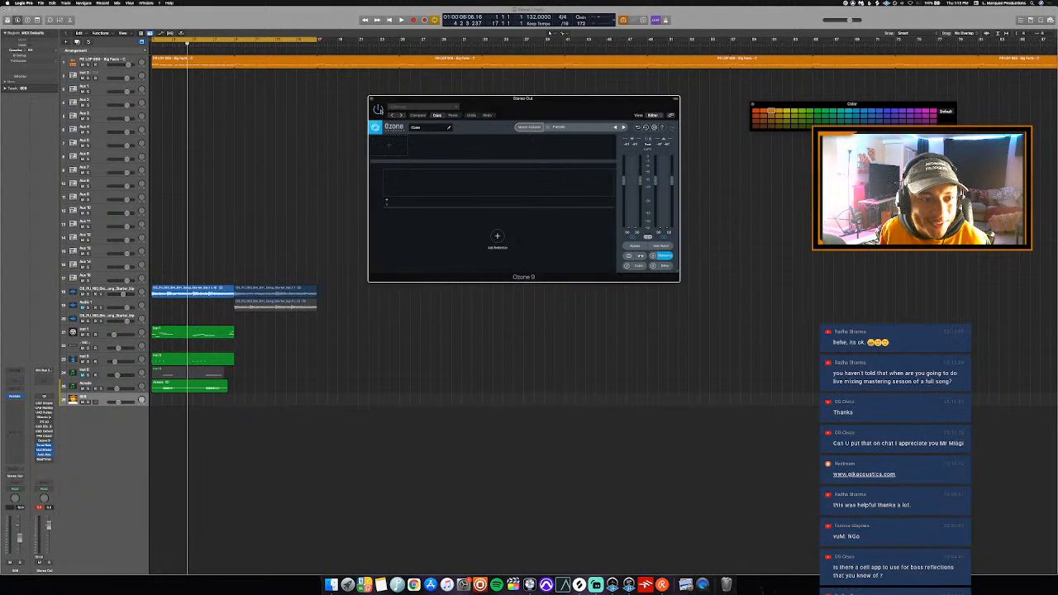
pyautogui.click(372, 99)
# - Play the beat from the start and rename the first track as 808
pyautogui.press('Return')
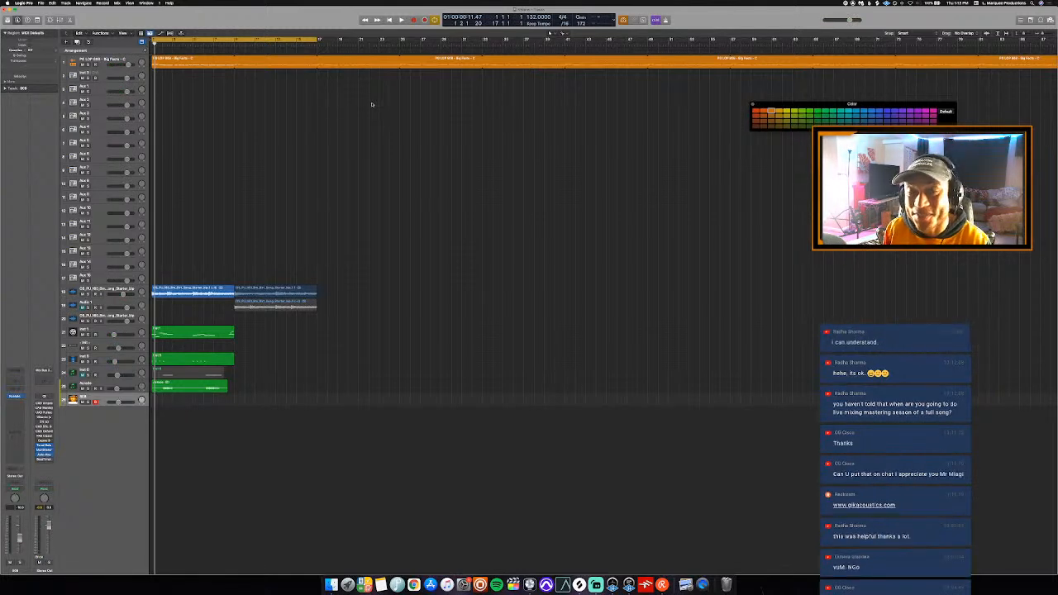
pyautogui.press('space')
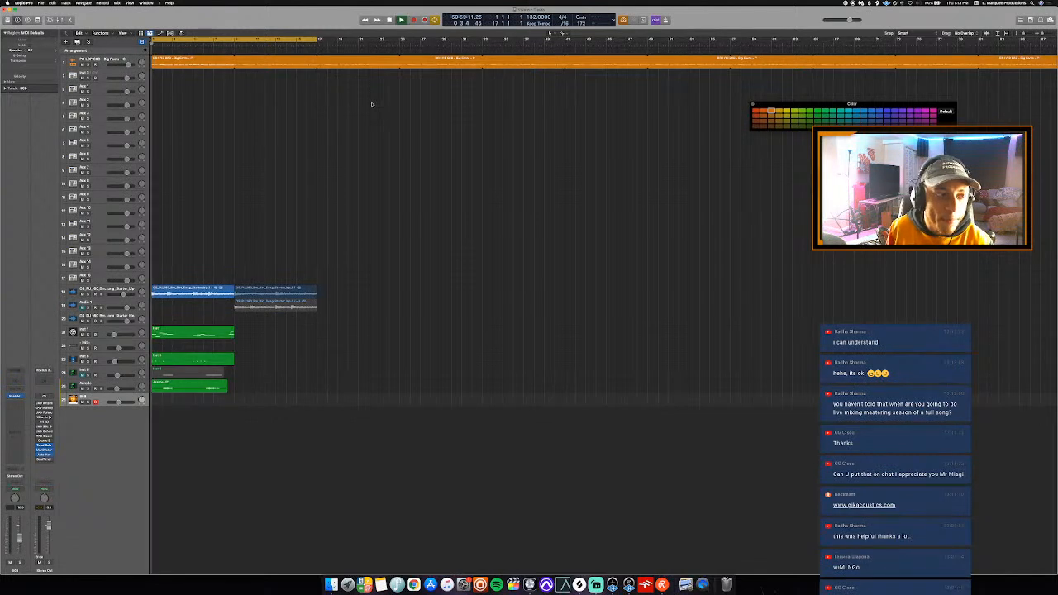
pyautogui.click(95, 62)
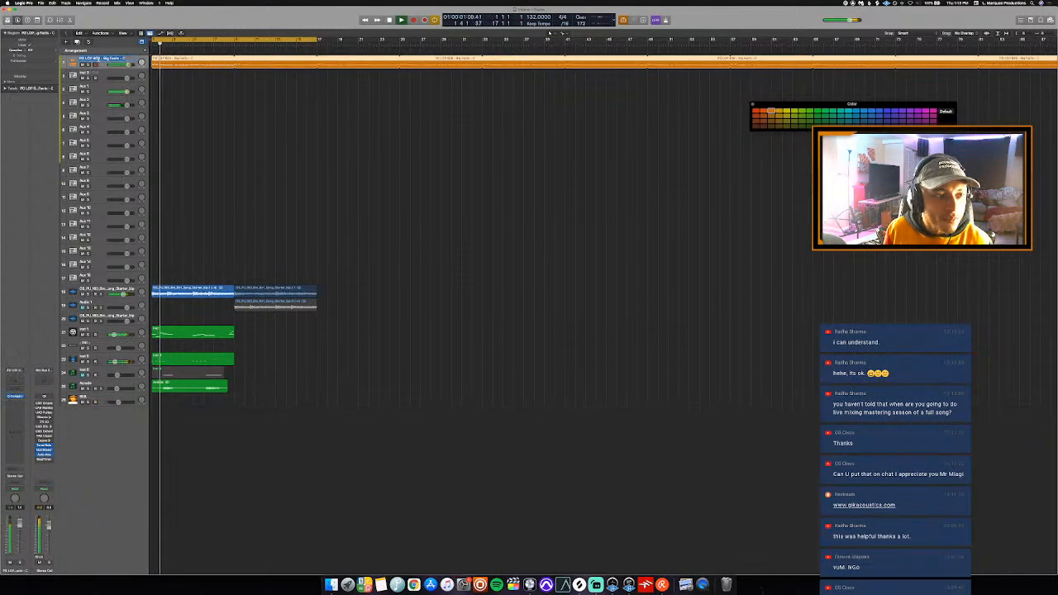
# - Open Maschine 2 from the track below the 808 and listen to its drum pattern with the beat from the start
pyautogui.click(110, 74)
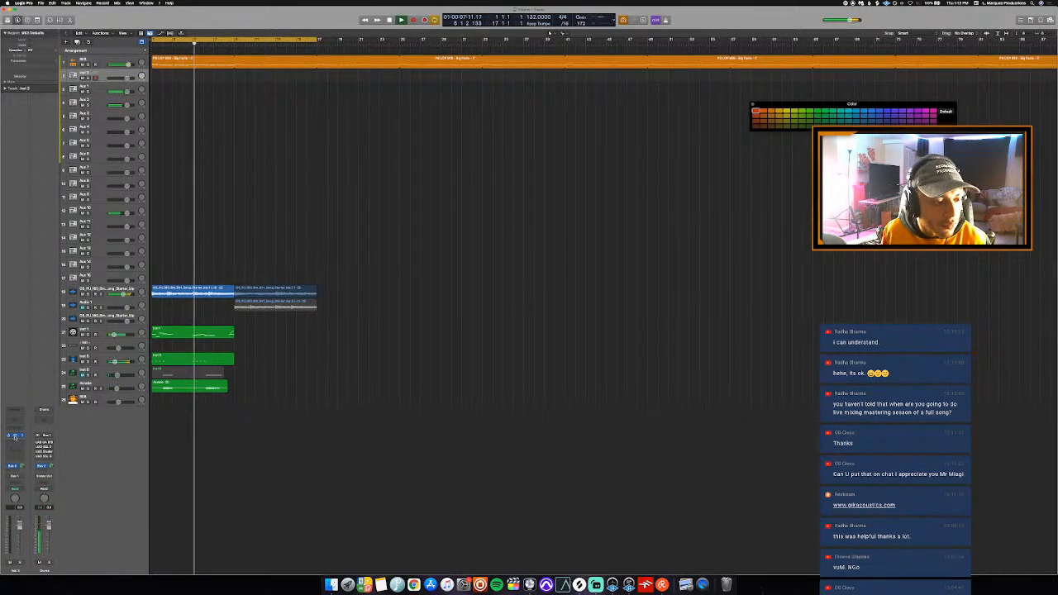
pyautogui.click(17, 434)
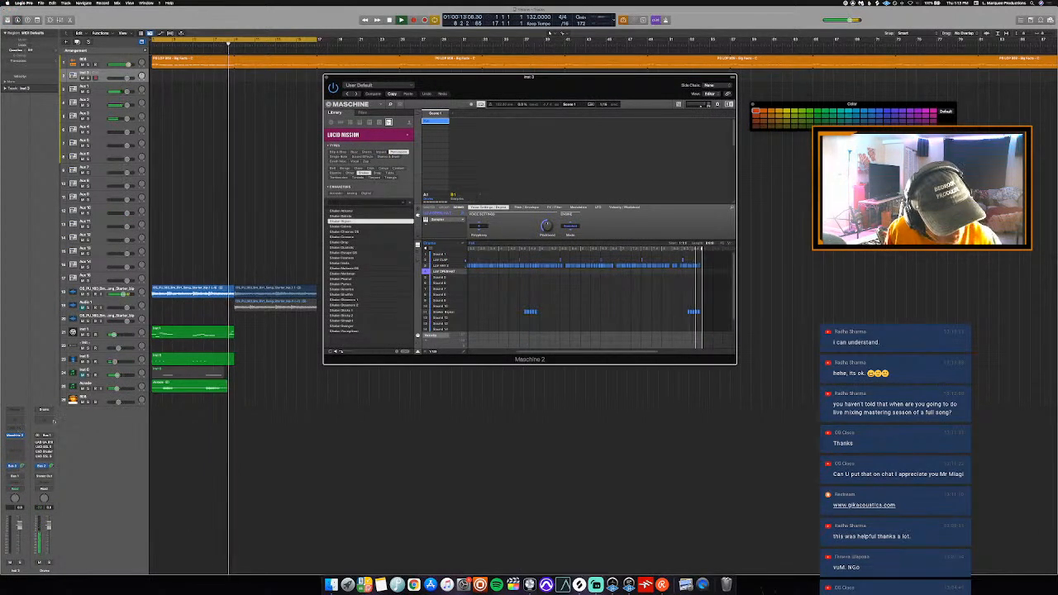
pyautogui.press('space')
pyautogui.press('Return')
pyautogui.press('space')
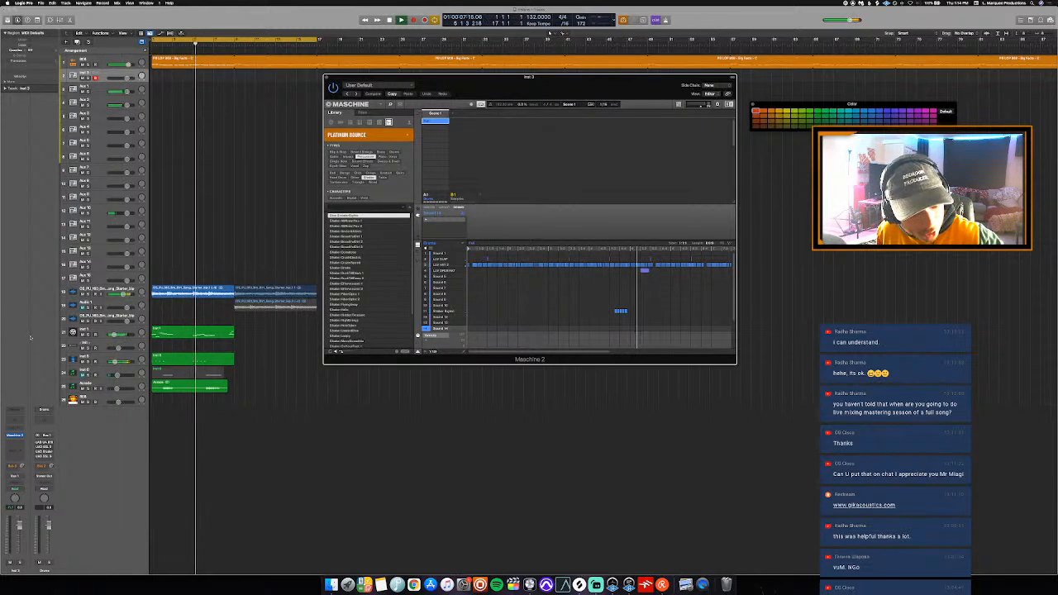
pyautogui.press('space')
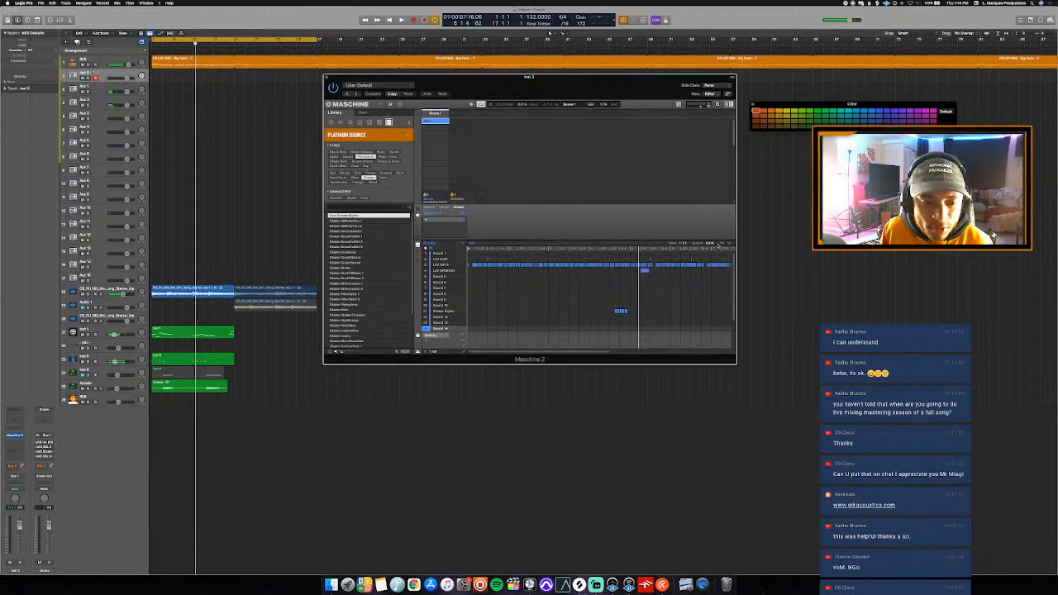
# - Place the Maschine drum pattern at bar 1 as separate MIDI regions, color them red, and close the color palette and Maschine window
pyautogui.moveTo(182, 162); pyautogui.dragTo(154, 79)
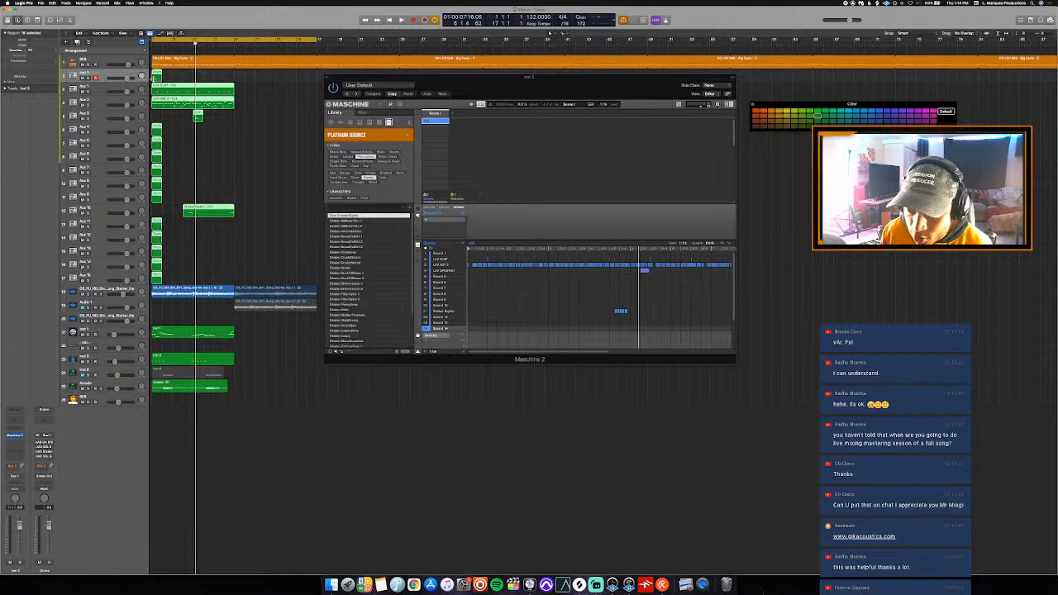
pyautogui.click(756, 110)
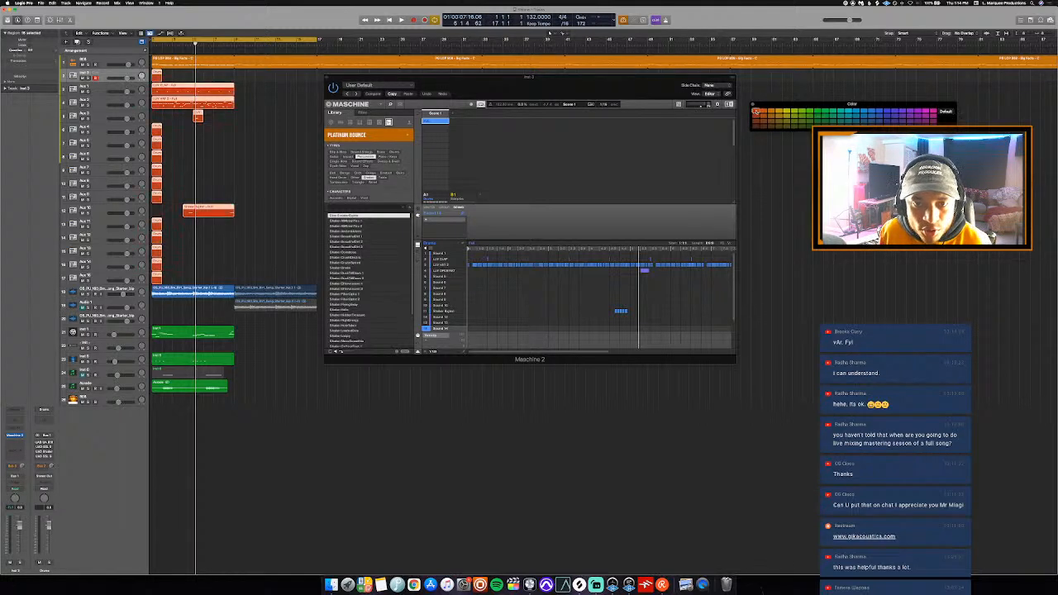
pyautogui.hotkey('alt', 'c')
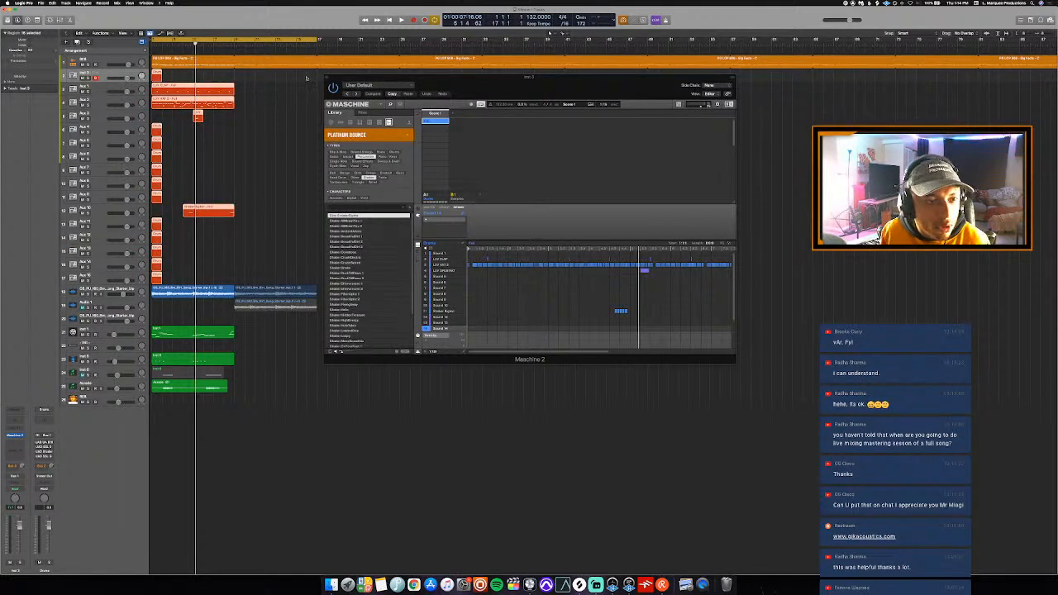
pyautogui.click(327, 78)
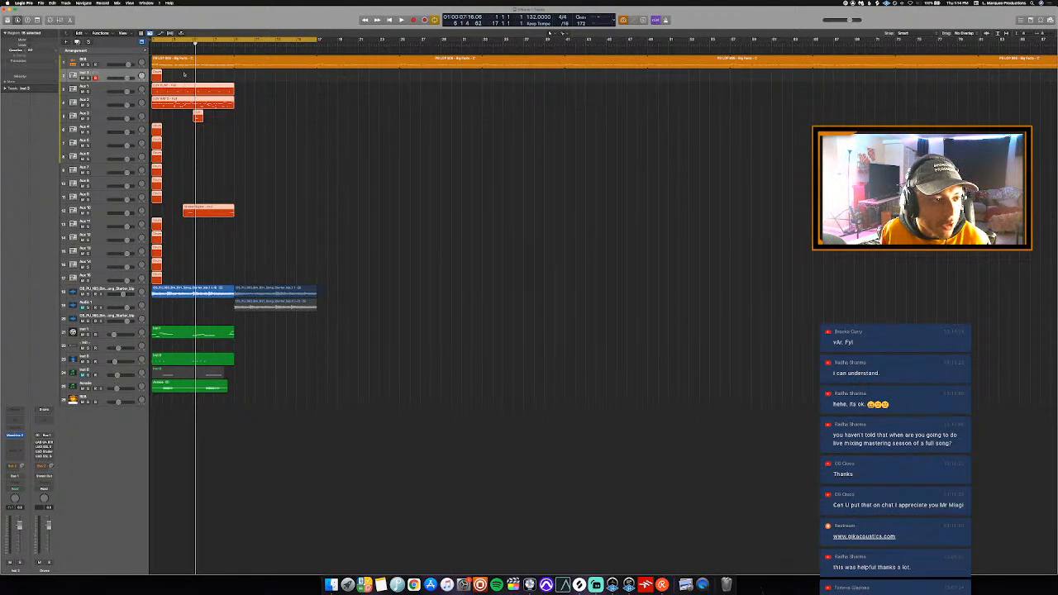
# - Turn off looping for the 808 region on the first track
pyautogui.click(184, 75)
pyautogui.click(187, 63)
pyautogui.press('l')
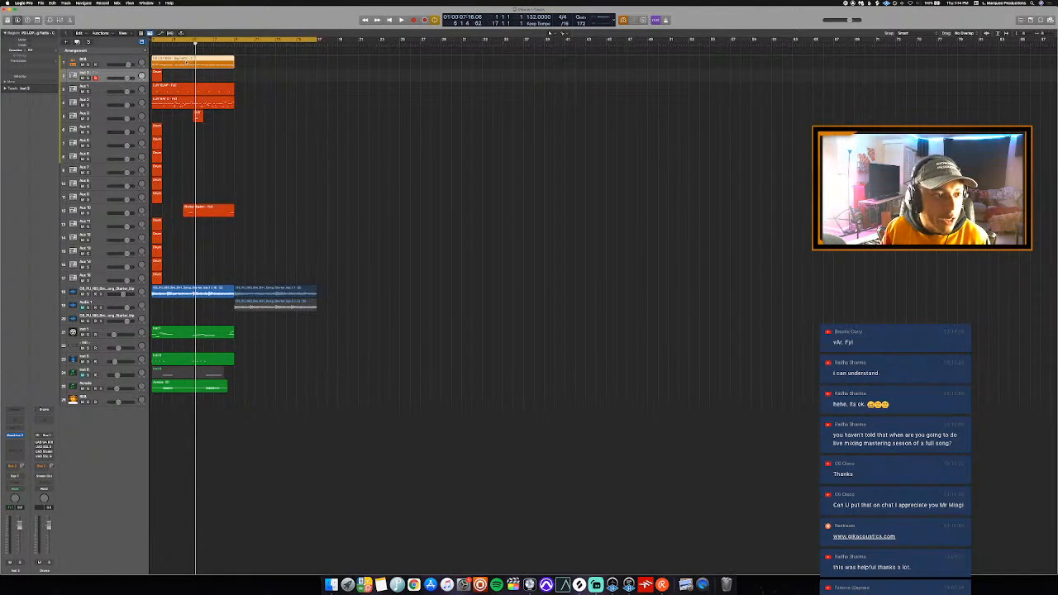
# - Delete the short, empty drum regions at bar 1 on the Maschine and aux tracks
pyautogui.click(162, 76)
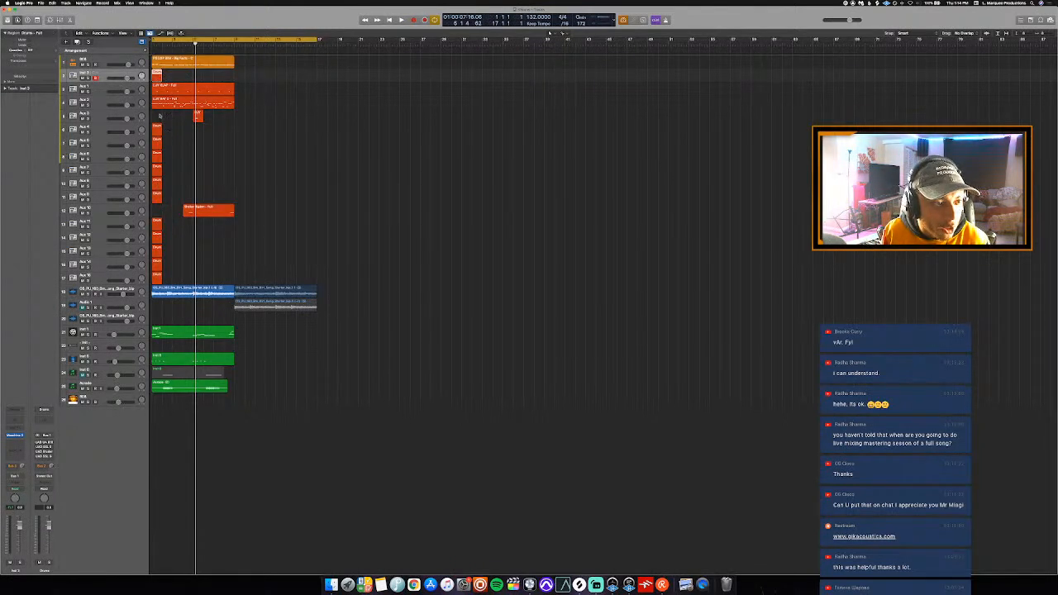
pyautogui.moveTo(160, 115); pyautogui.dragTo(156, 274)
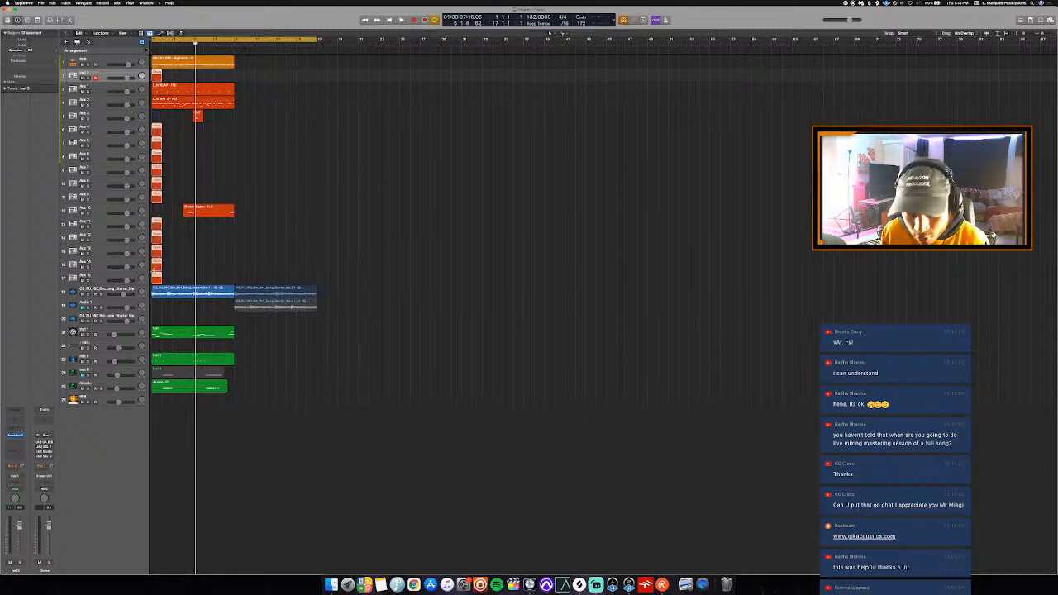
pyautogui.press('Delete')
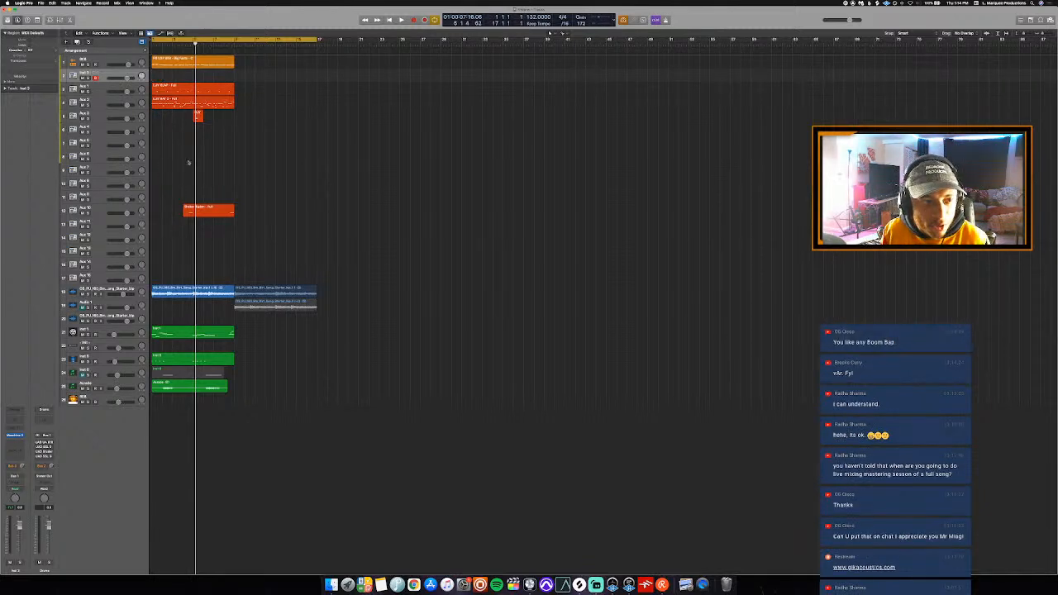
# - Extend the open hat and shaker regions so each spans bar 1 to bar 9
pyautogui.moveTo(199, 118); pyautogui.dragTo(235, 130)
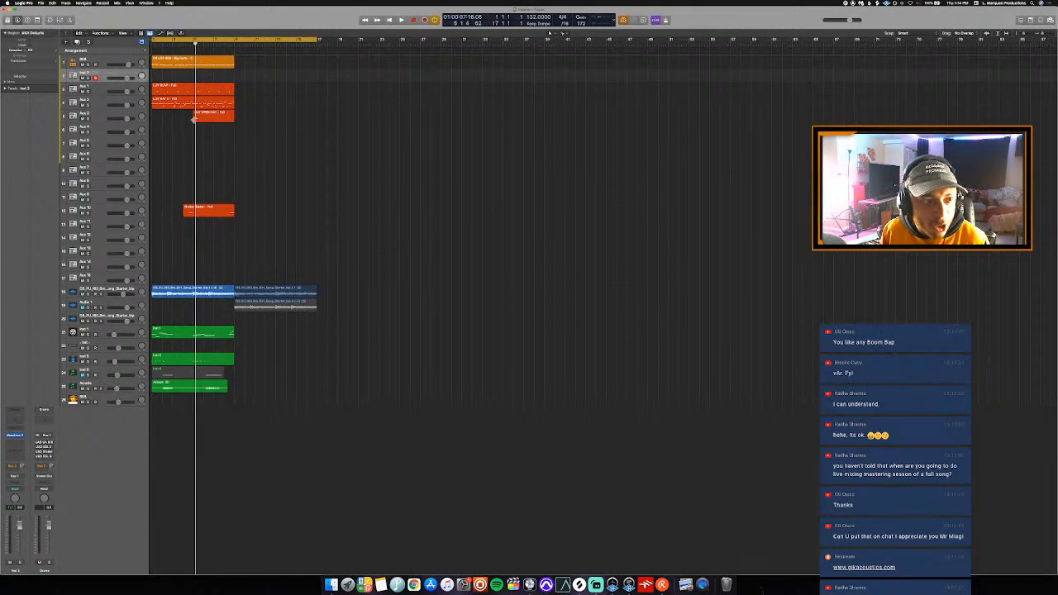
pyautogui.click(193, 118)
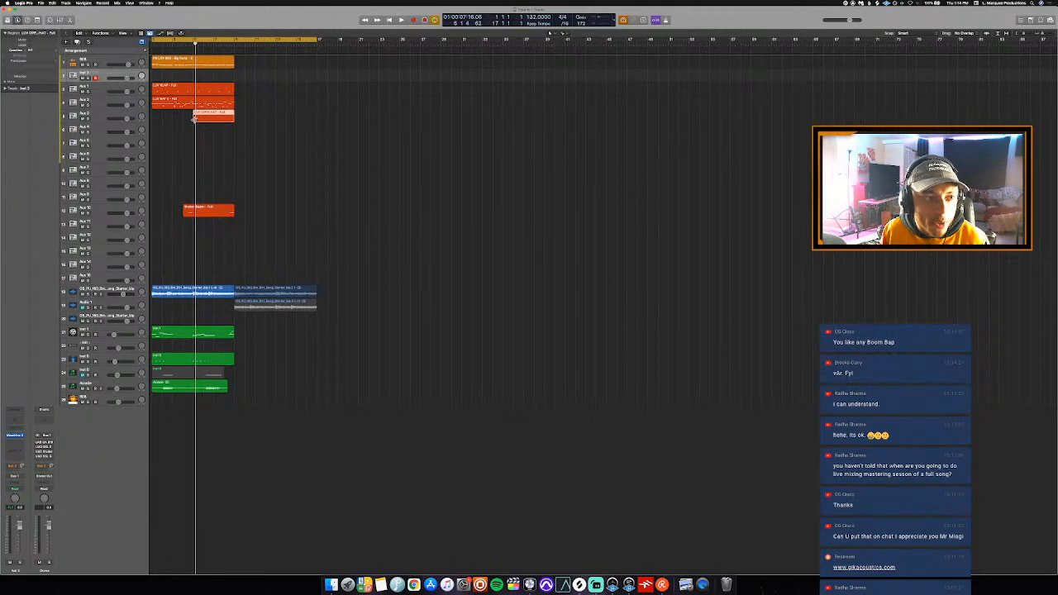
pyautogui.moveTo(194, 118); pyautogui.dragTo(153, 126)
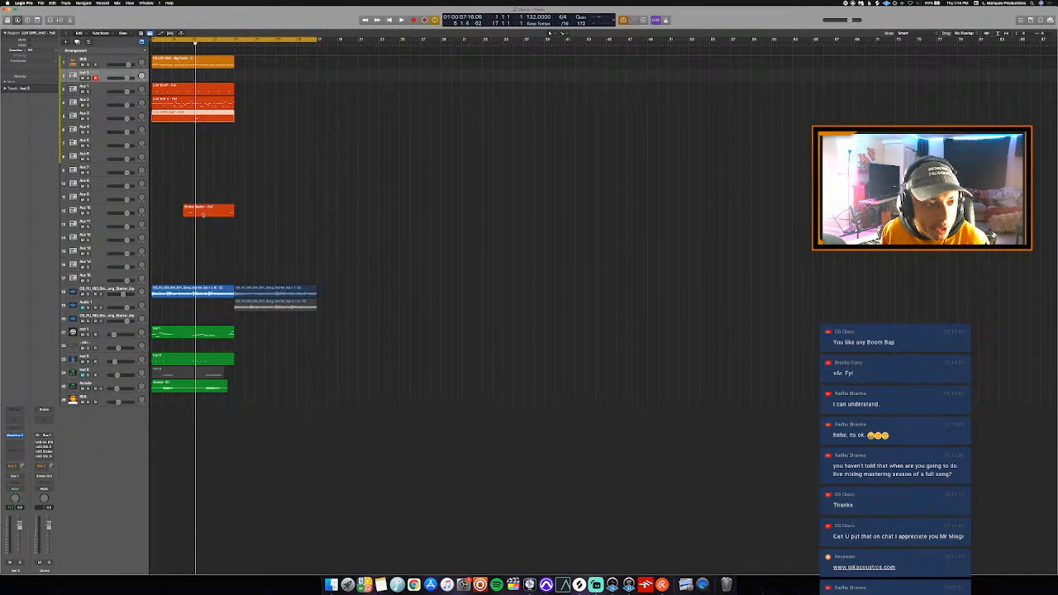
pyautogui.click(203, 215)
pyautogui.moveTo(184, 213); pyautogui.dragTo(153, 217)
pyautogui.click(256, 164)
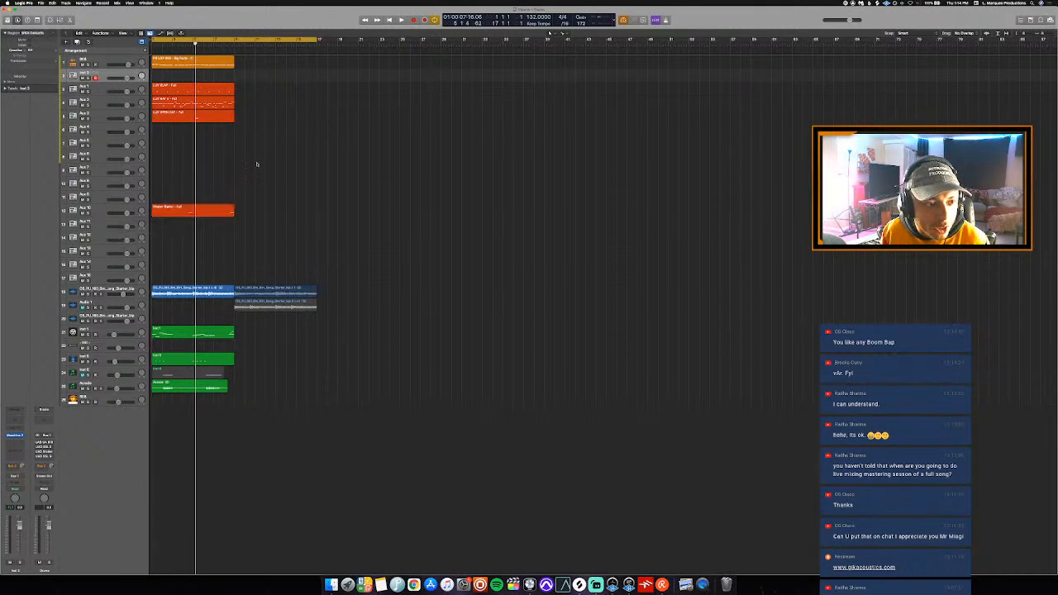
# - Repeat the 808, drum and unmuted green instrument regions back to back along the whole visible timeline
pyautogui.click(228, 386)
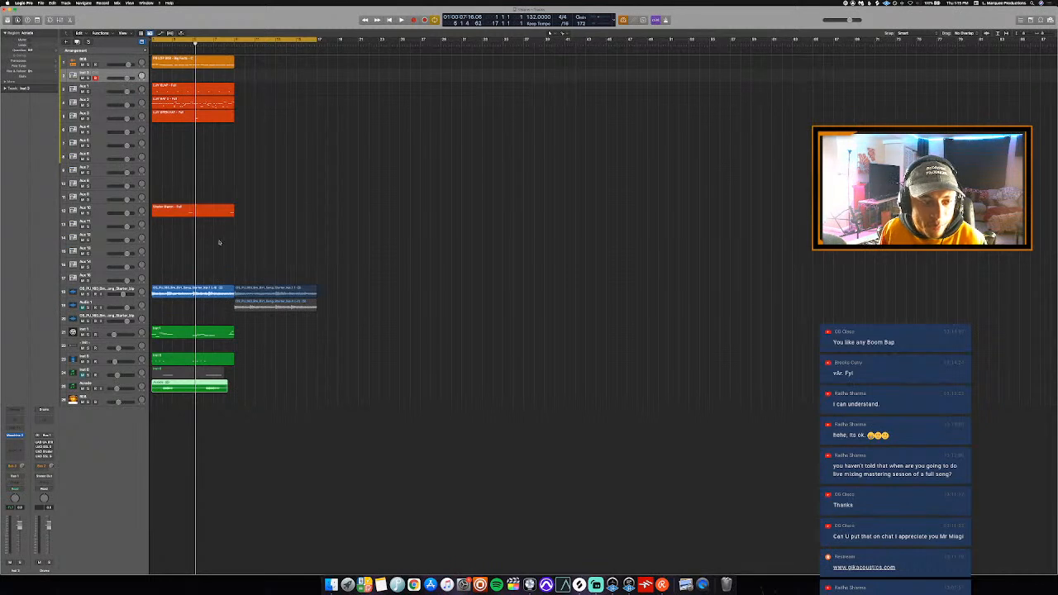
pyautogui.moveTo(220, 246); pyautogui.dragTo(151, 54)
pyautogui.moveTo(181, 316); pyautogui.dragTo(180, 359)
pyautogui.keyDown('shift'); pyautogui.click(181, 387); pyautogui.keyUp('shift')
pyautogui.press('super+r')
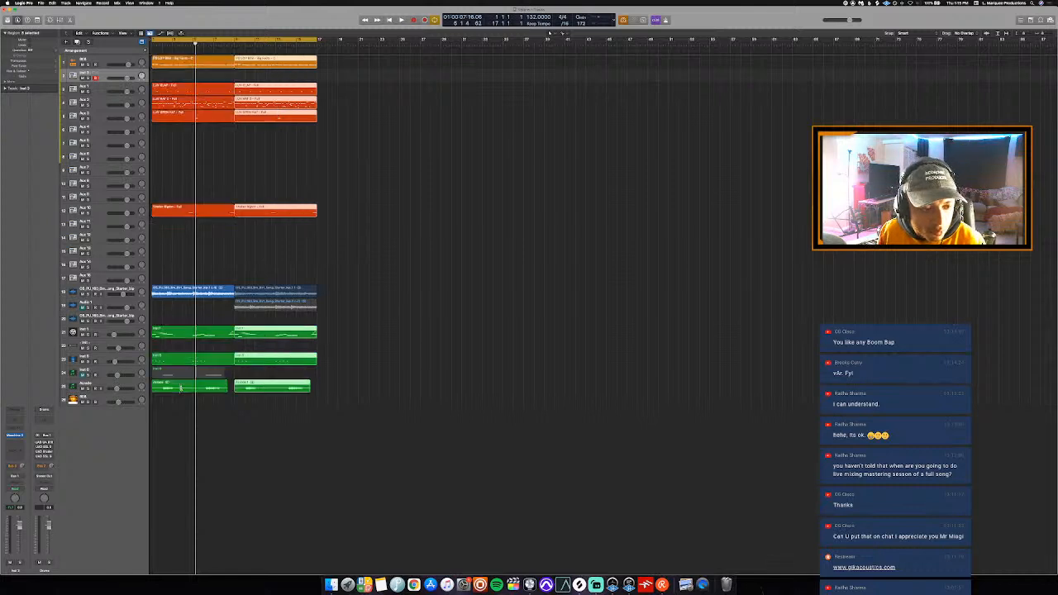
pyautogui.press('super+r')
pyautogui.press('super+r')
# - Try to repeat all the song starter loop regions on both audio tracks and undo the repeats
pyautogui.press('super+r')
pyautogui.press('super+r')
pyautogui.press('super+r')
pyautogui.press('super+r')
pyautogui.press('super+r')
pyautogui.press('super+r')
pyautogui.press('super+r')
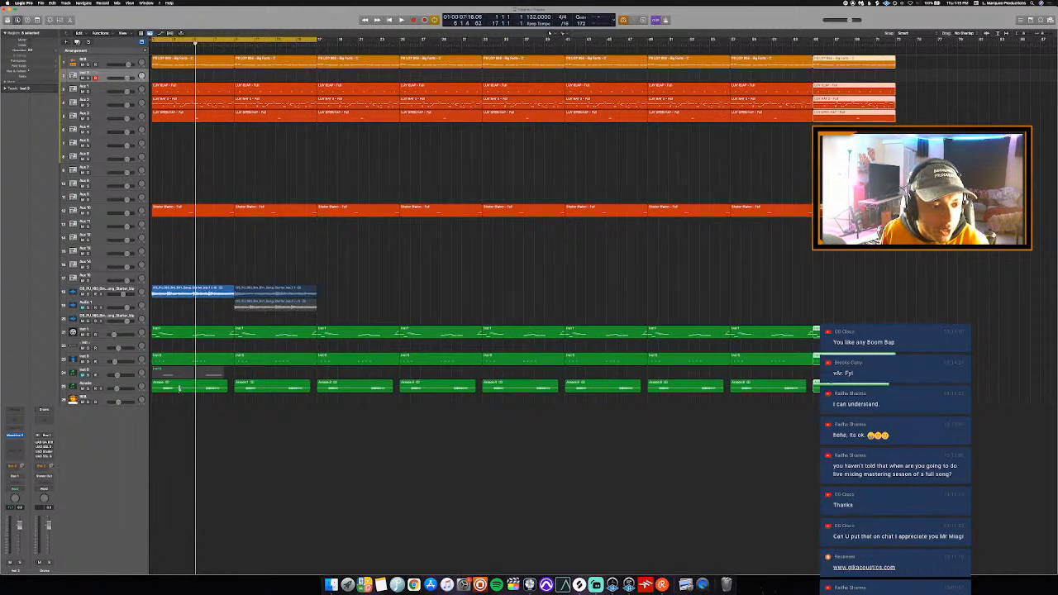
pyautogui.moveTo(230, 273); pyautogui.dragTo(334, 308)
pyautogui.press('super+r')
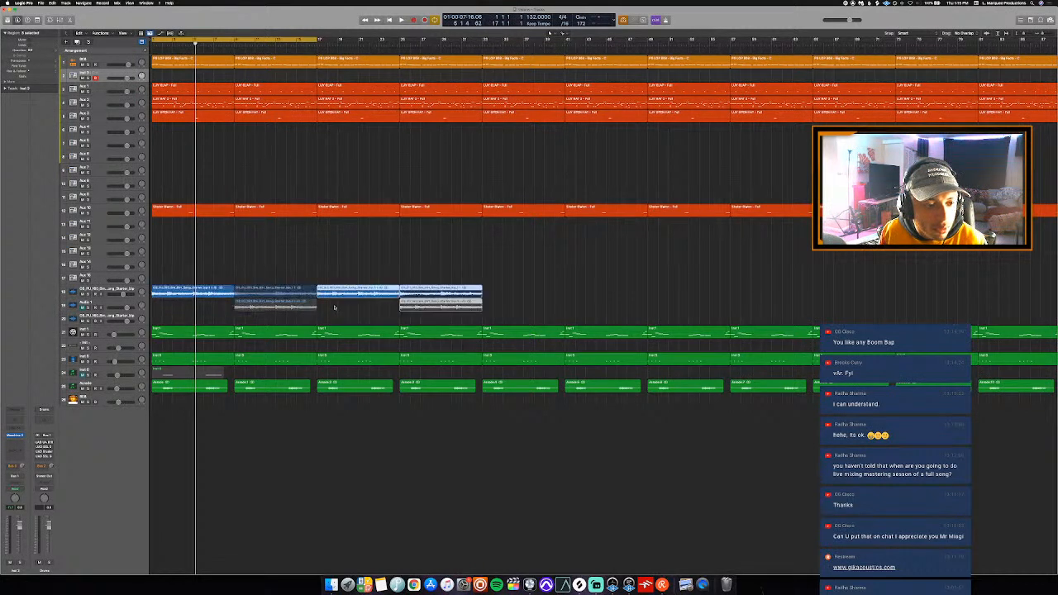
pyautogui.press('super+r')
pyautogui.press('super+r')
pyautogui.press('super+r')
pyautogui.press('super+z')
pyautogui.press('super+z')
pyautogui.press('super+z')
pyautogui.press('super+z')
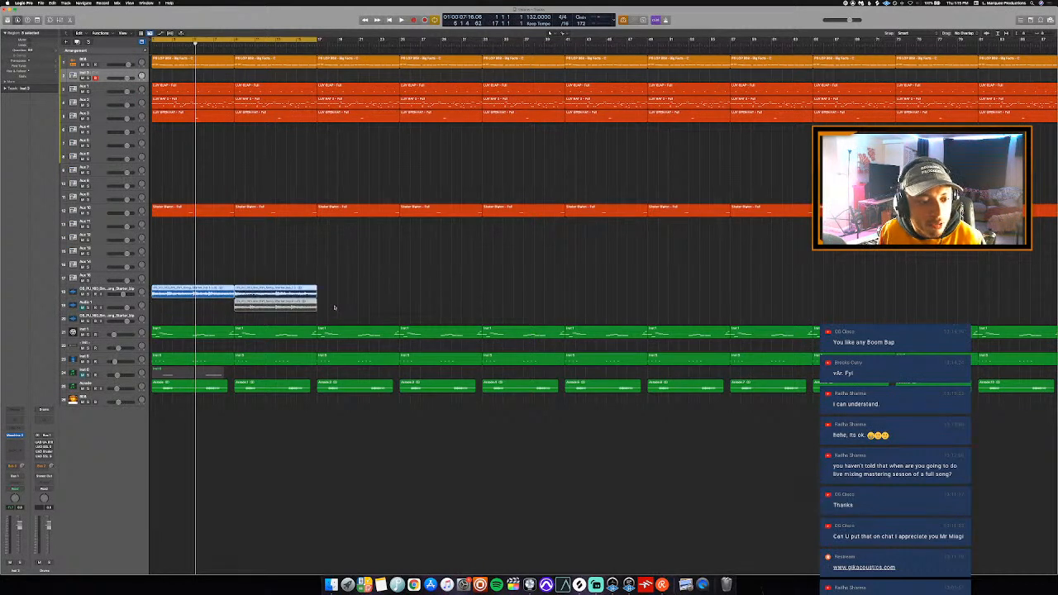
# - Delete the muted loop region at bar 9 on the Audio 1 track
pyautogui.click(304, 307)
pyautogui.press('Delete')
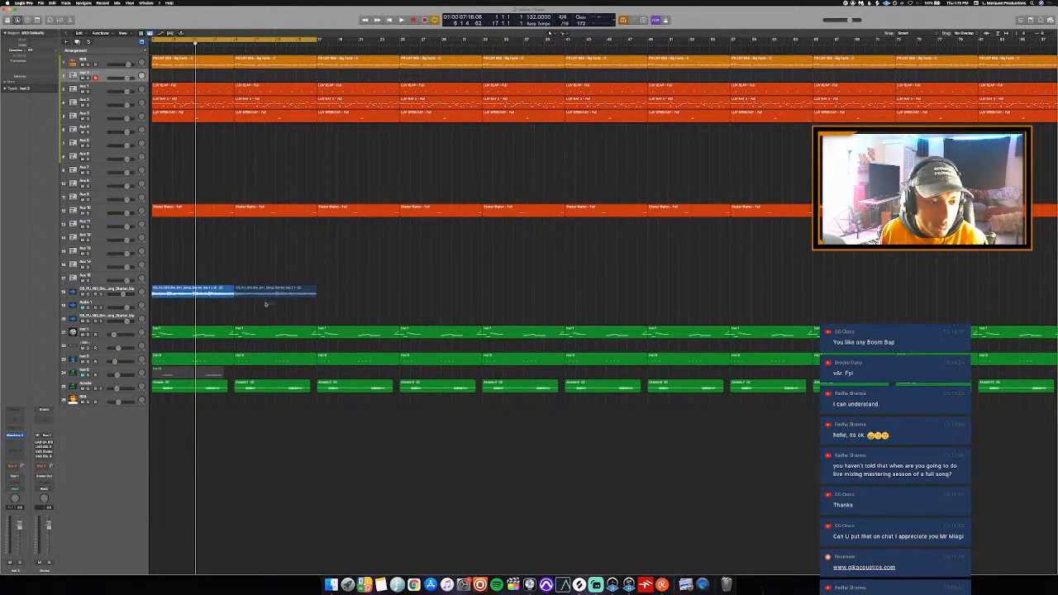
# - Repeat the two remaining song starter loop regions along the timeline and turn off cycle mode
pyautogui.moveTo(274, 304); pyautogui.dragTo(213, 288)
pyautogui.press('super+r')
pyautogui.press('super+r')
pyautogui.press('super+r')
pyautogui.press('super+r')
pyautogui.press('super+r')
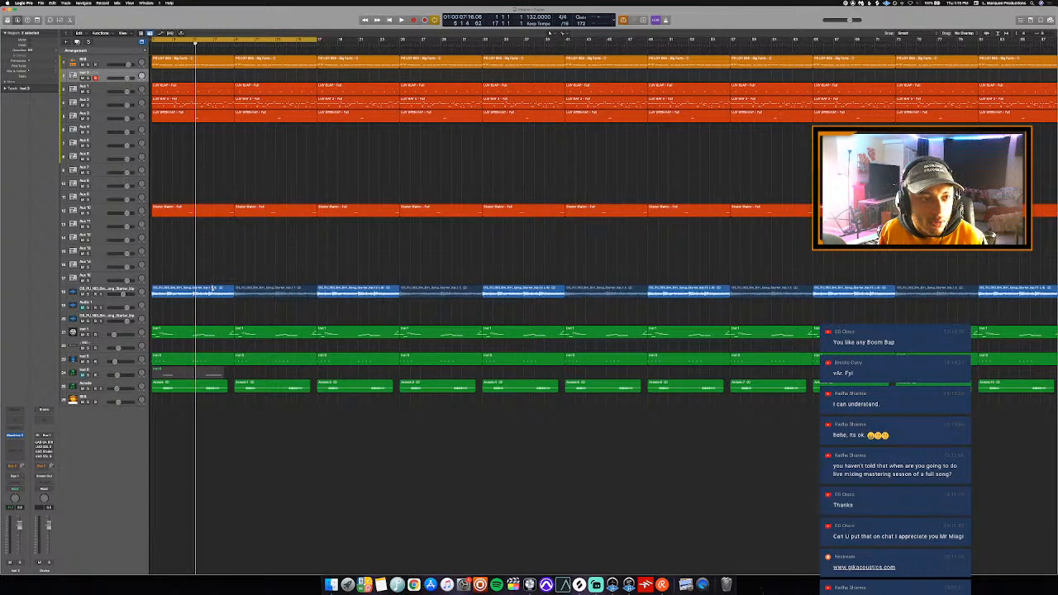
pyautogui.press('c')
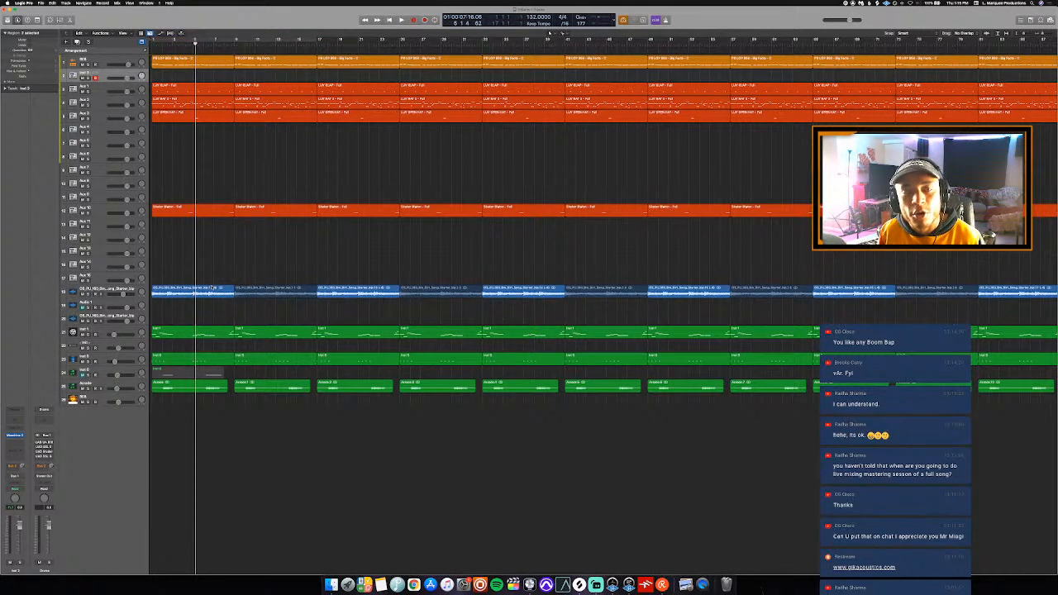
# - Delete the song starter loop region at bar 9 on the upper song starter audio track
pyautogui.click(269, 289)
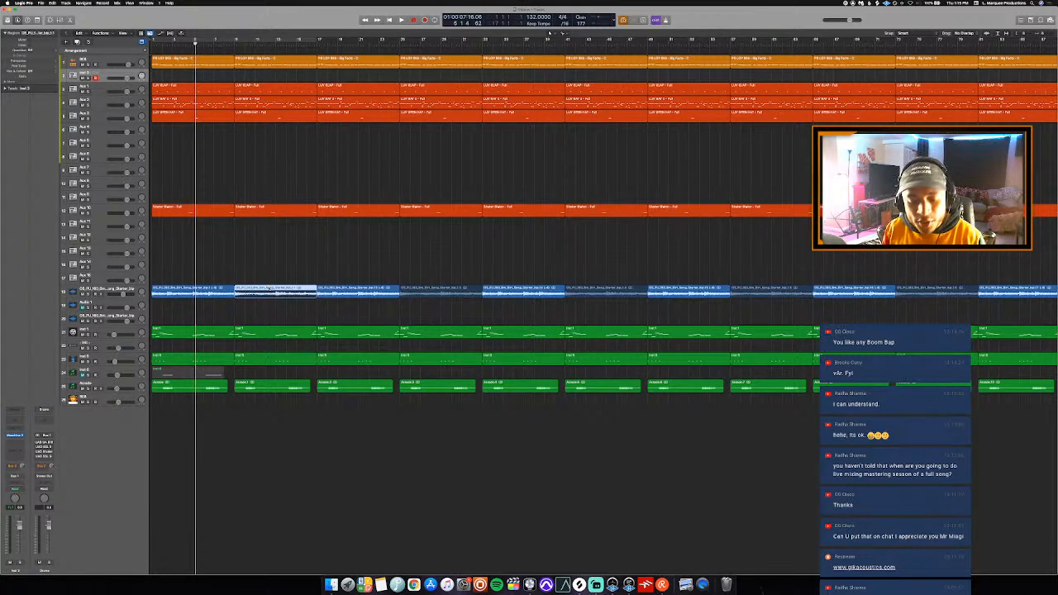
pyautogui.press('Delete')
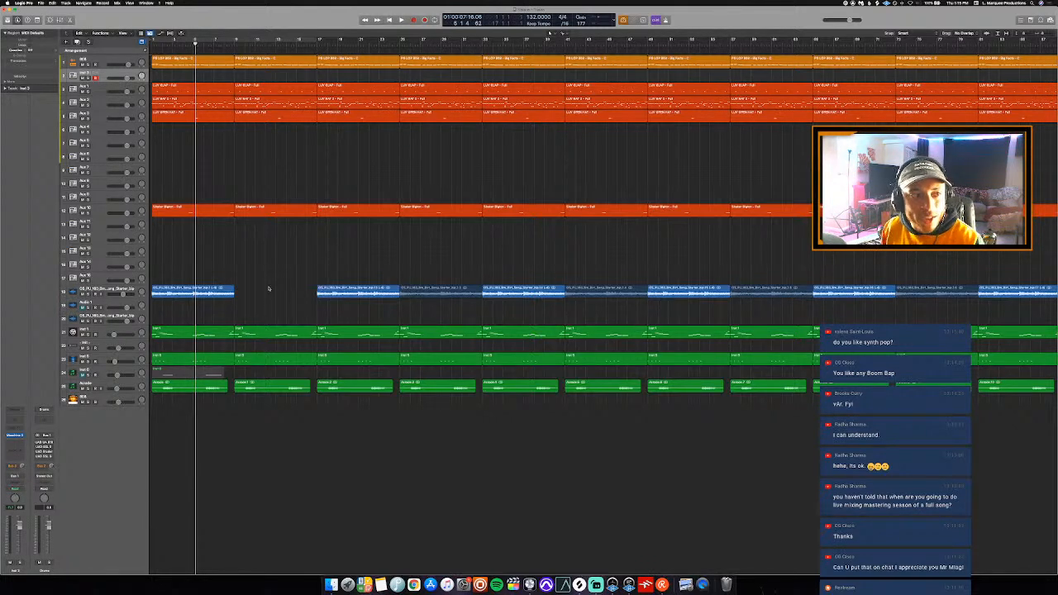
# - Rename the four Aux tracks holding drum regions as Clap, Closed Hi-Hats, Open Hat and Shaker
pyautogui.click(96, 88)
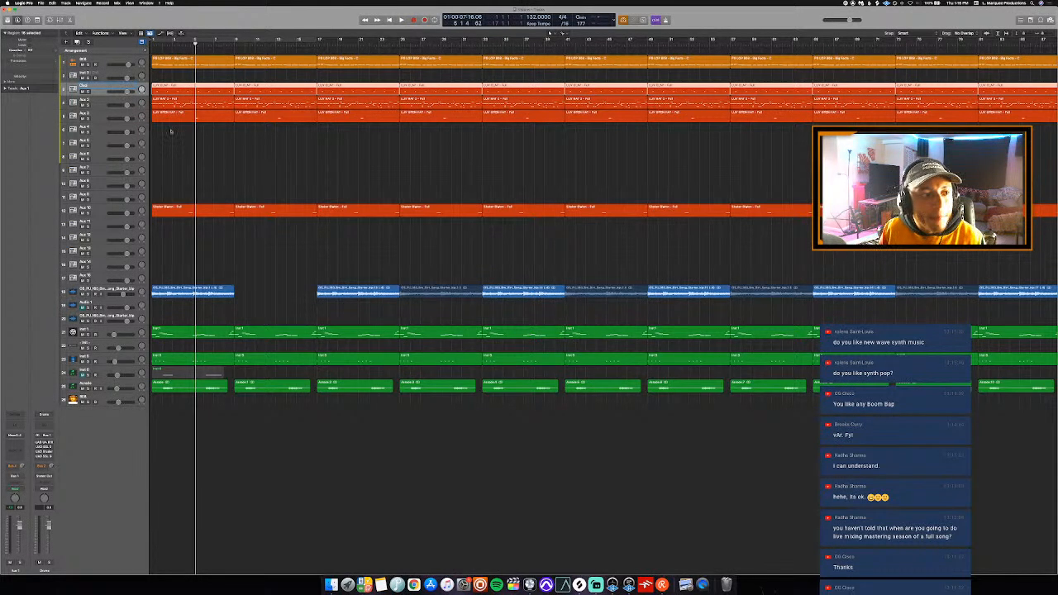
pyautogui.click(91, 98)
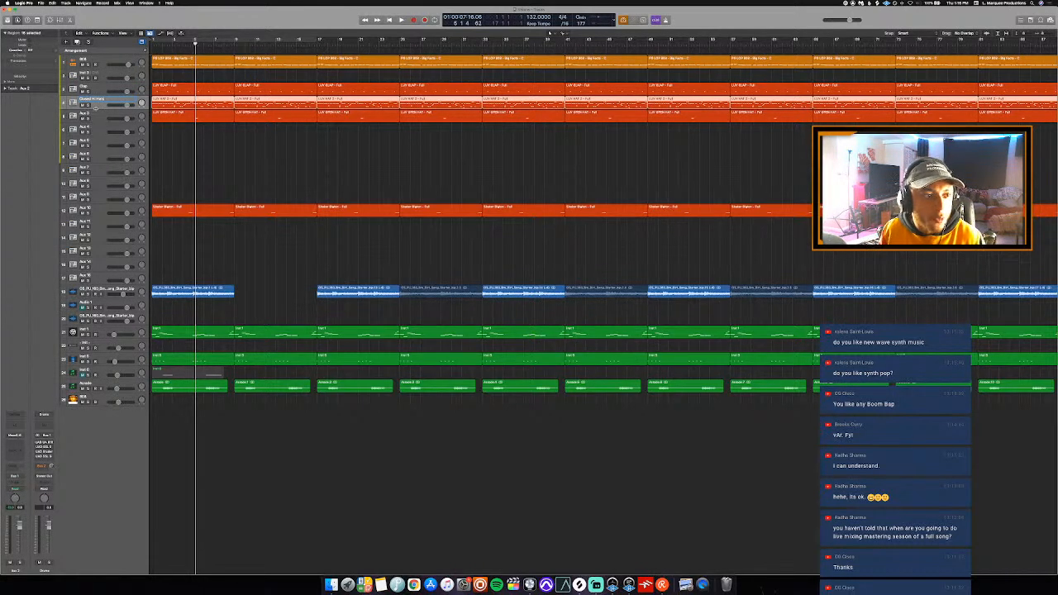
pyautogui.click(95, 113)
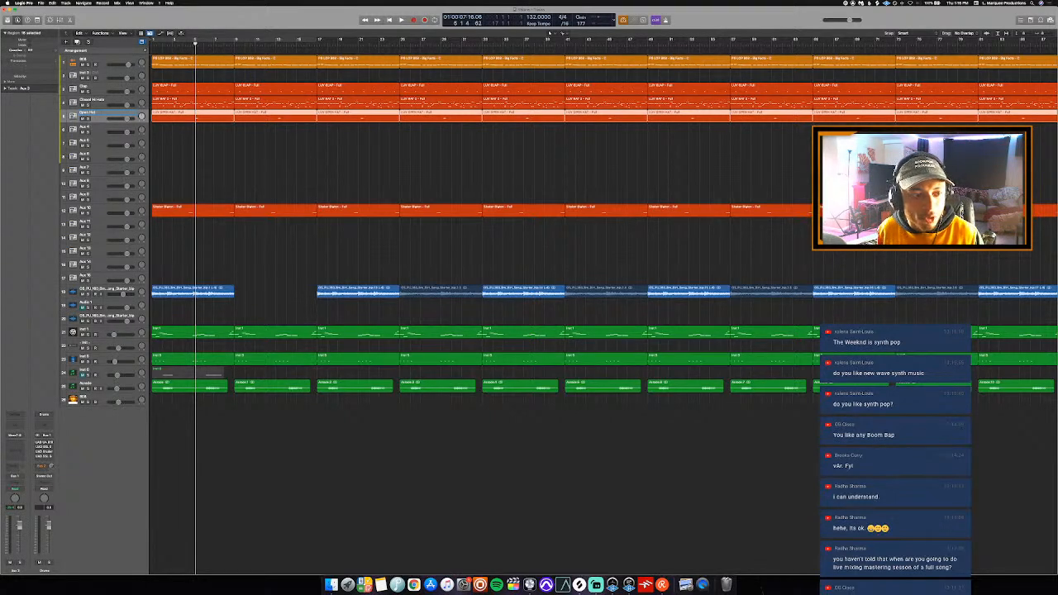
pyautogui.click(108, 210)
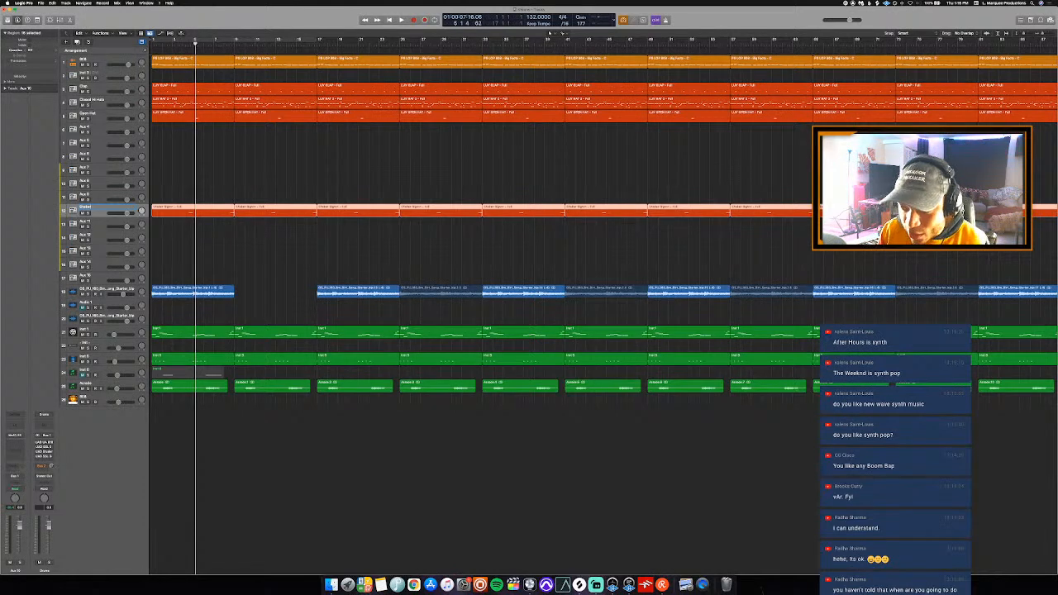
pyautogui.hscroll(1, 236, 147)
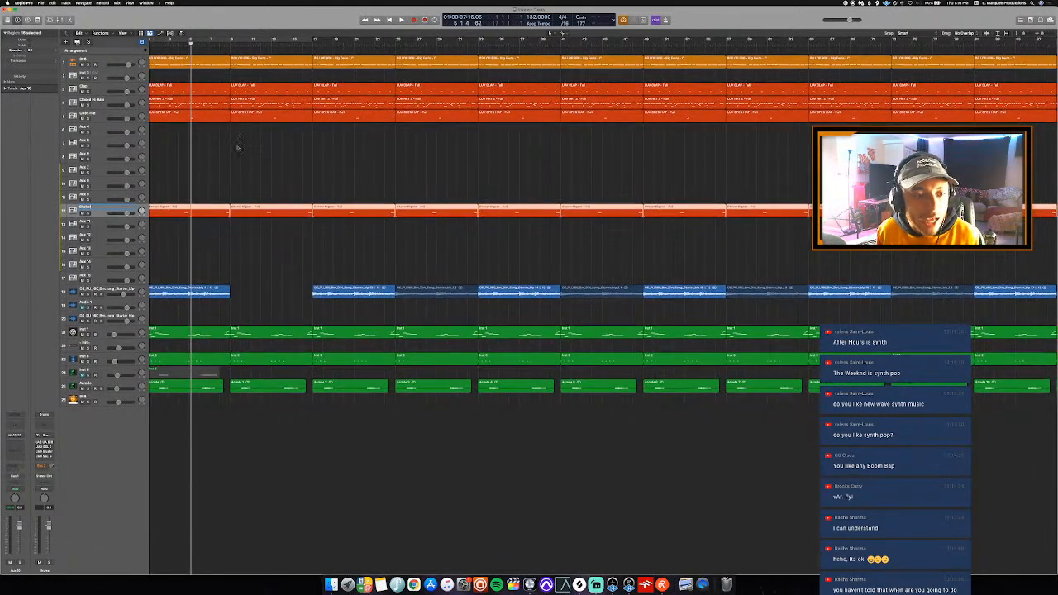
pyautogui.hscroll(-1, 235, 148)
pyautogui.click(235, 150)
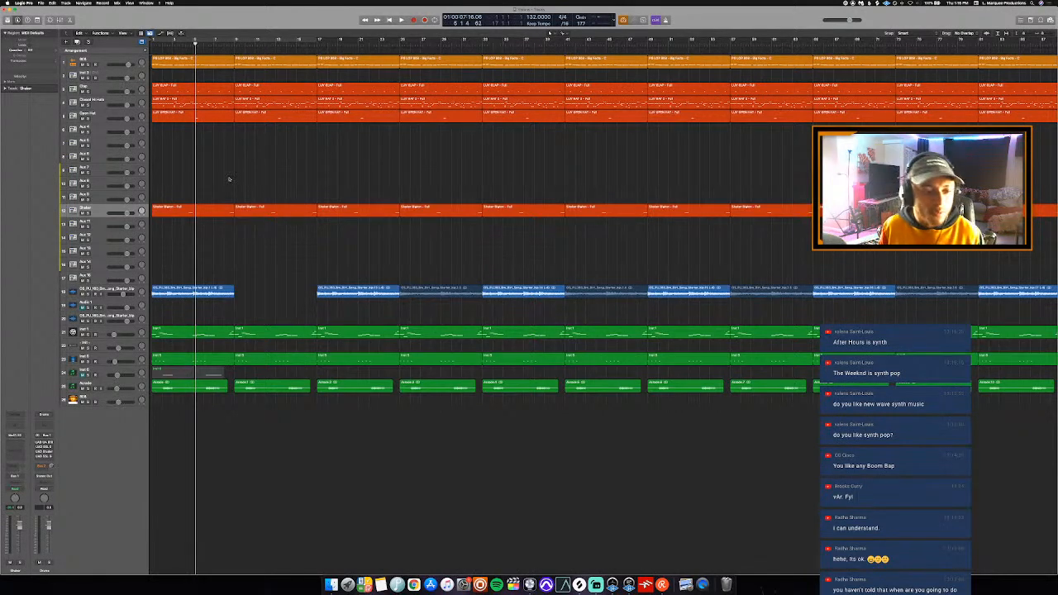
# - Solo the Inst 1 track briefly, check its Massive preset in Komplete Kontrol, and rename the track Sine Lead
pyautogui.click(106, 334)
pyautogui.press('s')
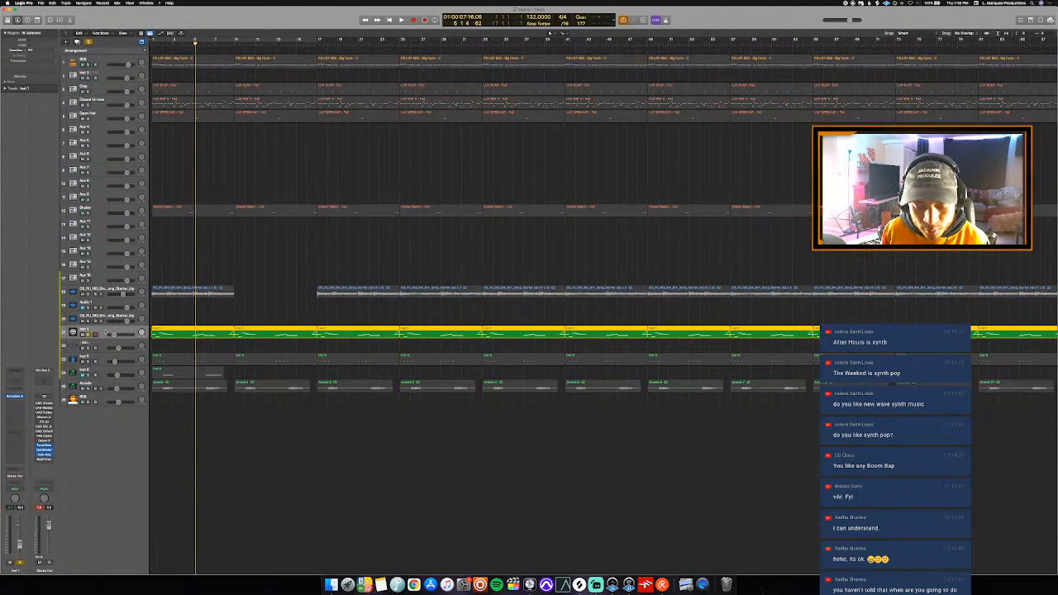
pyautogui.press('Return')
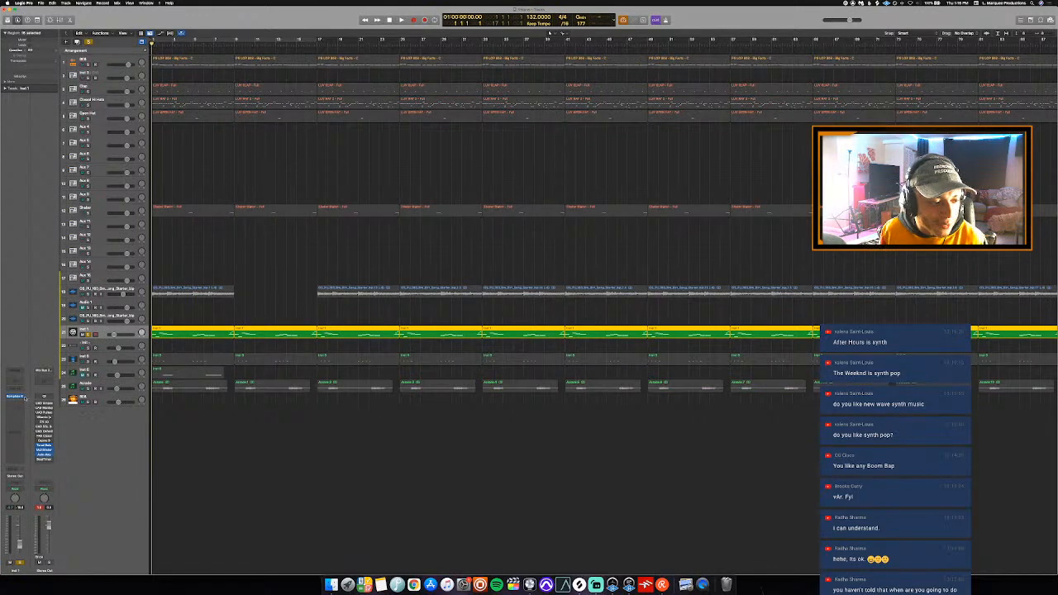
pyautogui.click(17, 398)
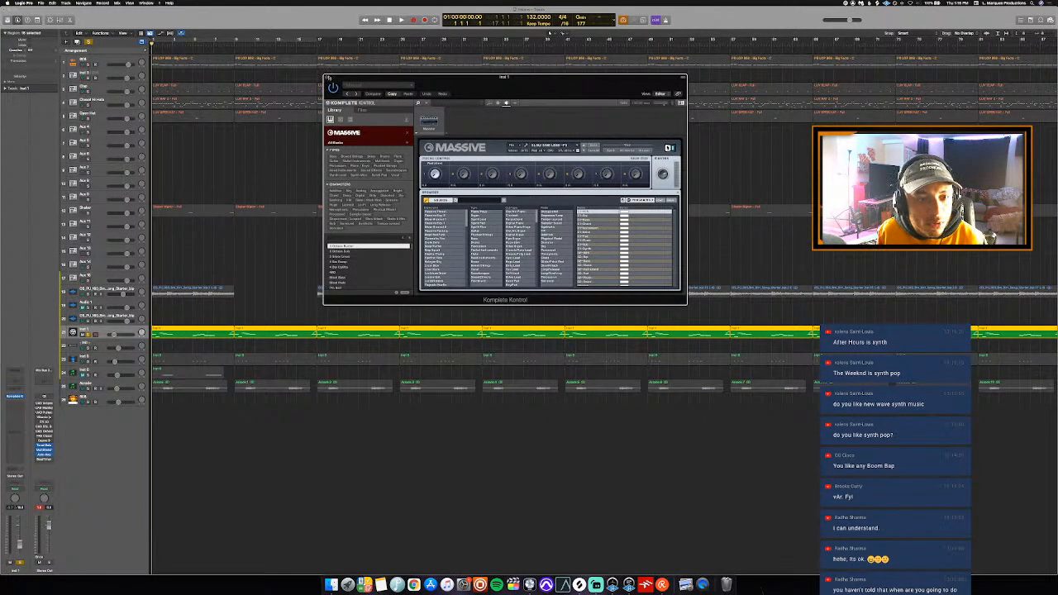
pyautogui.click(328, 78)
pyautogui.press('s')
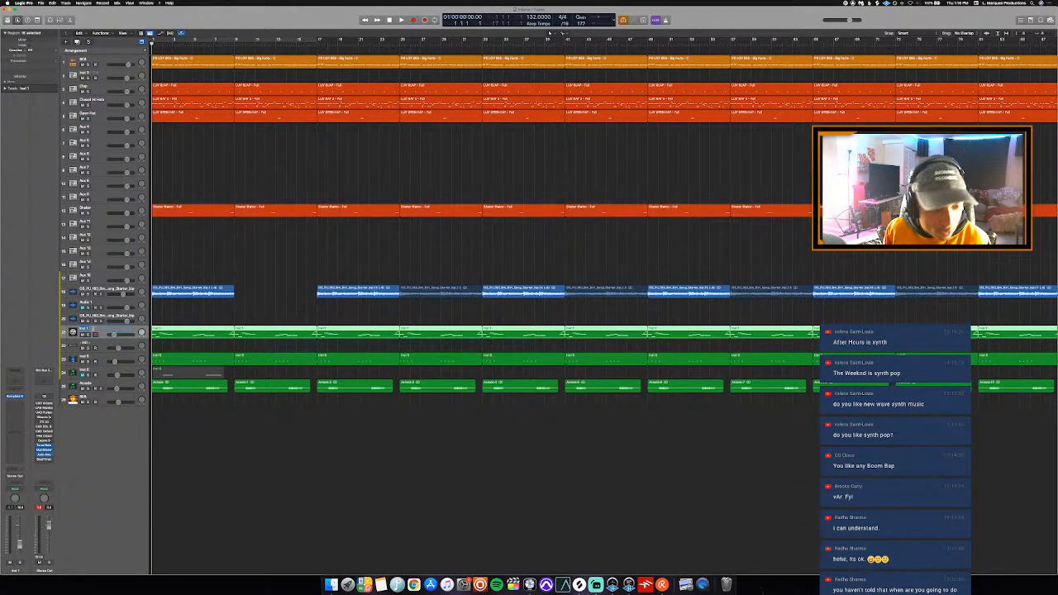
pyautogui.press('Return')
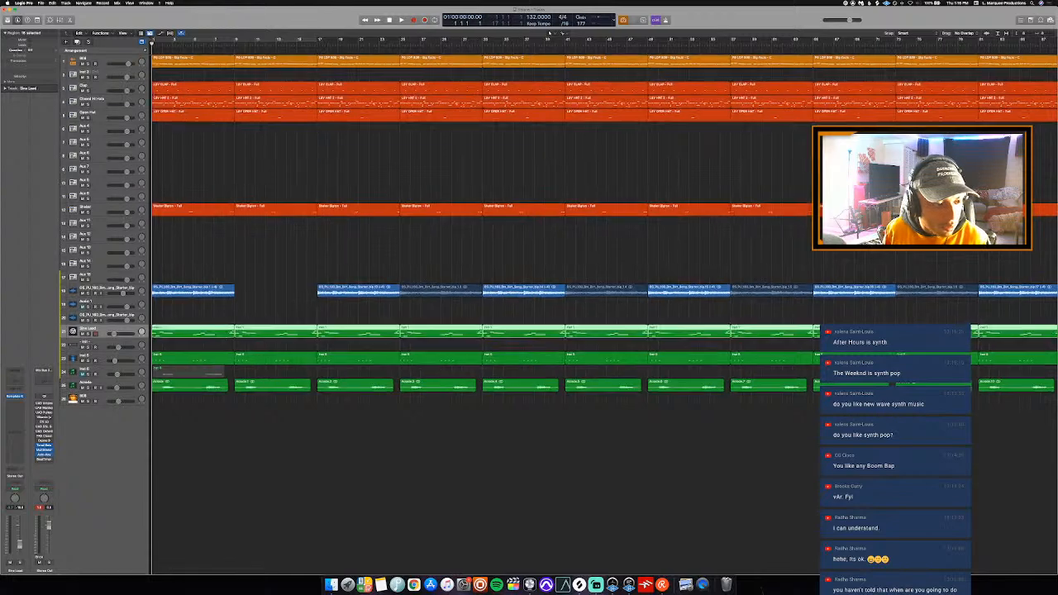
# - Solo the Omnisphere instrument track, listen to it from the start of the project, and turn its solo off
pyautogui.hscroll(1, 165, 364)
pyautogui.click(115, 362)
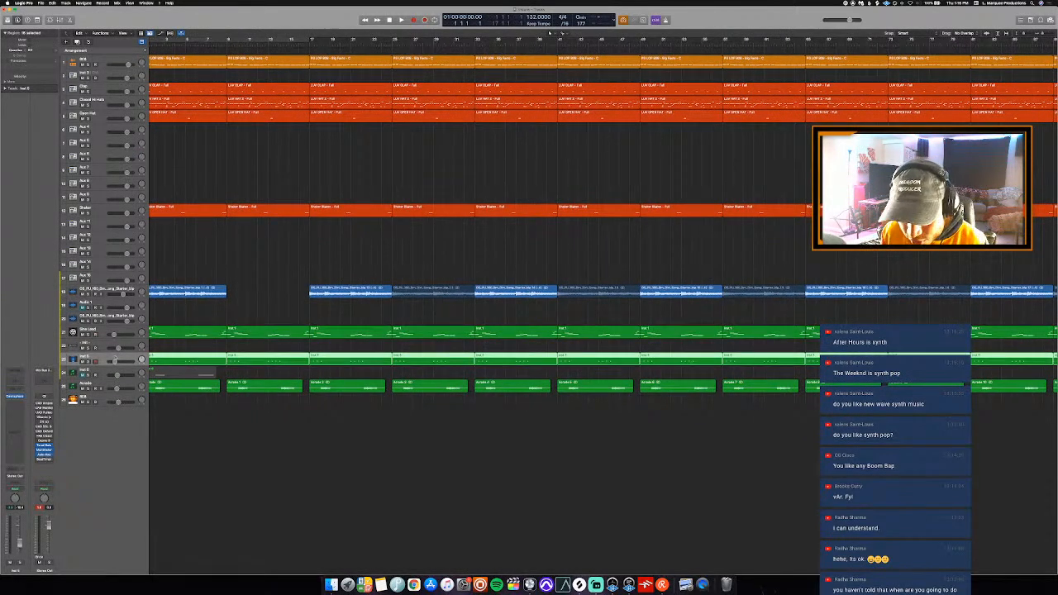
pyautogui.press('s')
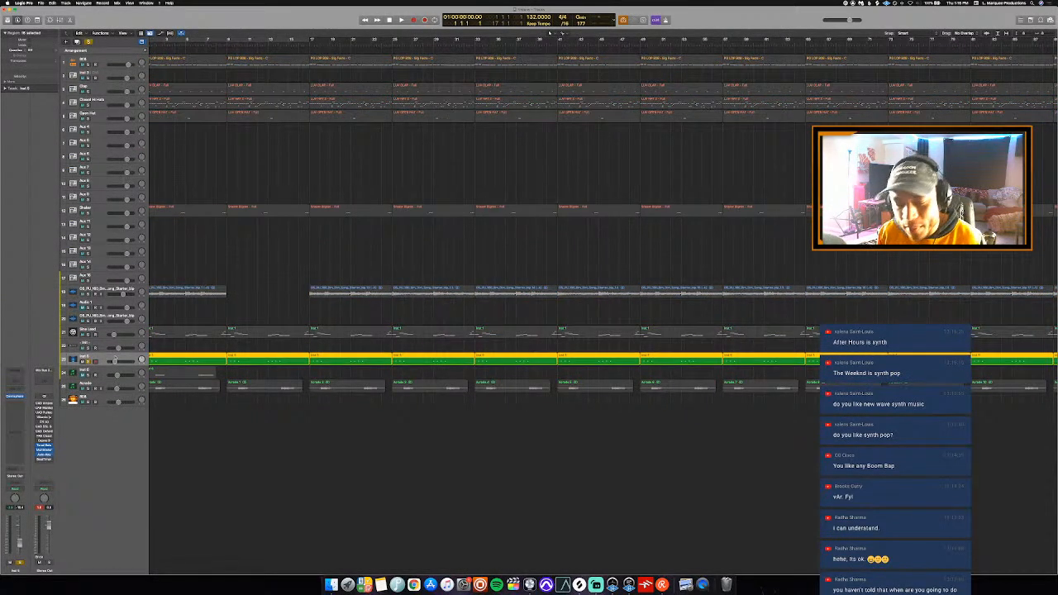
pyautogui.hscroll(-1, 211, 318)
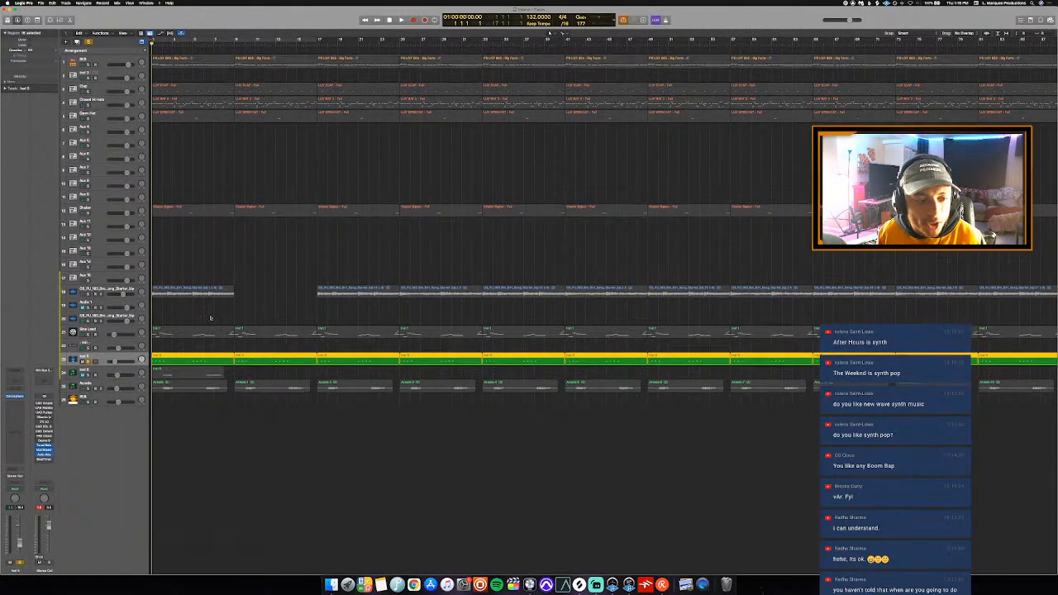
pyautogui.press('space')
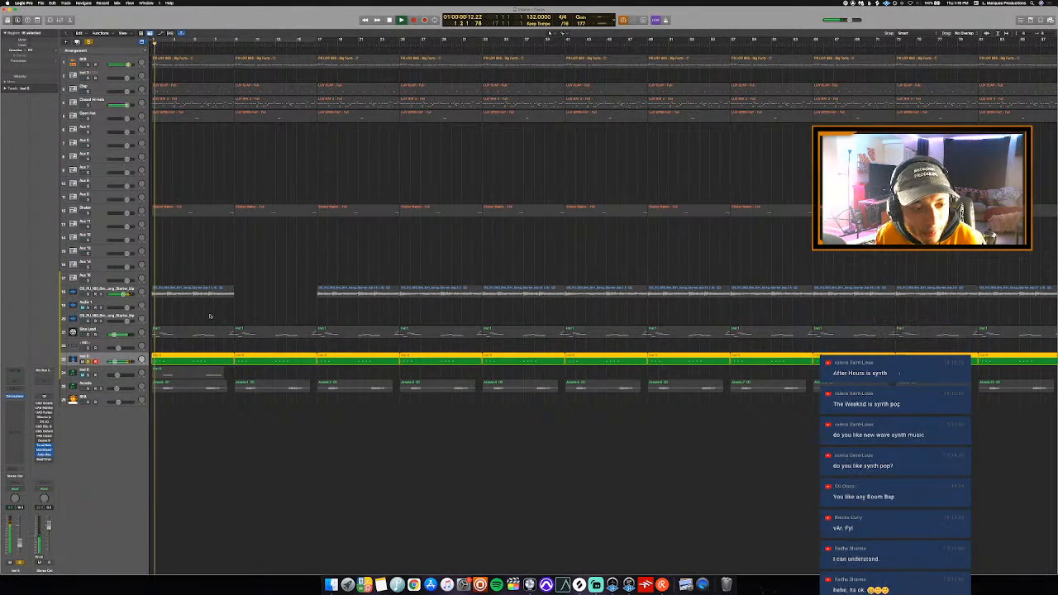
pyautogui.press('s')
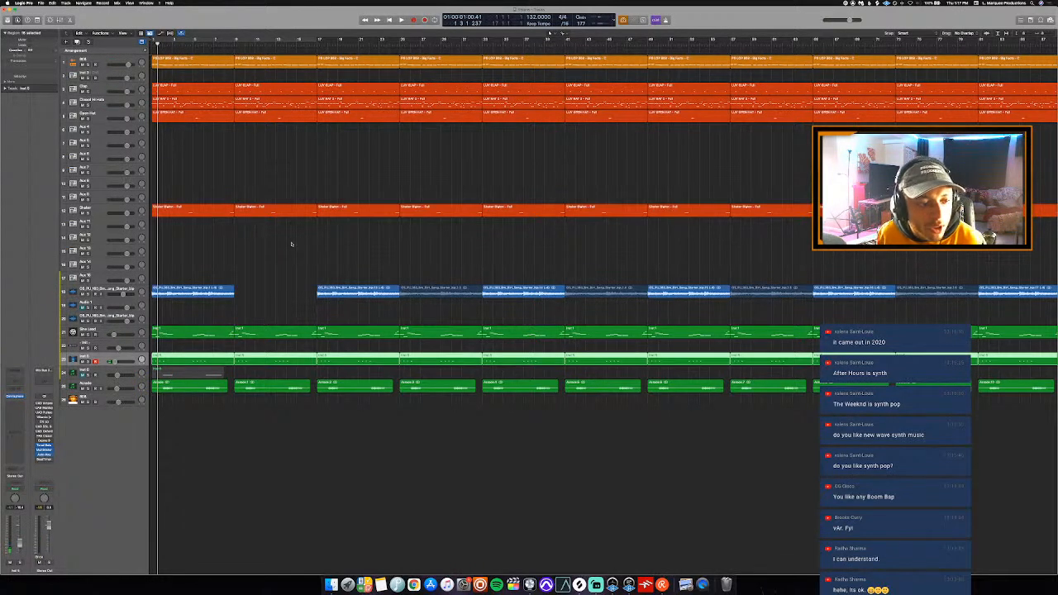
# - Check the Omnisphere patch on the selected instrument track and rename the track Spring Lead
pyautogui.click(15, 398)
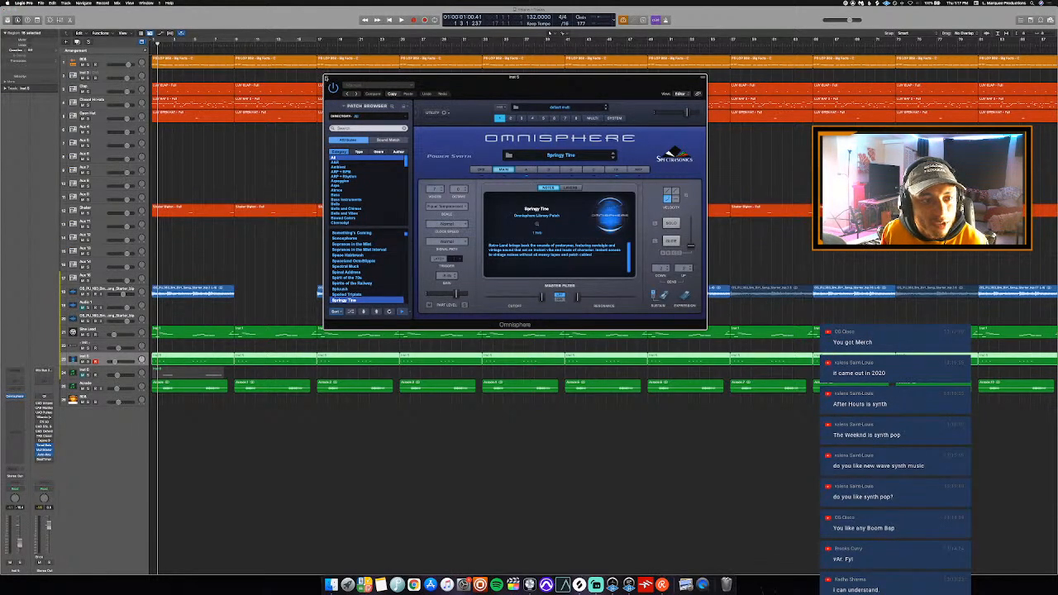
pyautogui.click(326, 78)
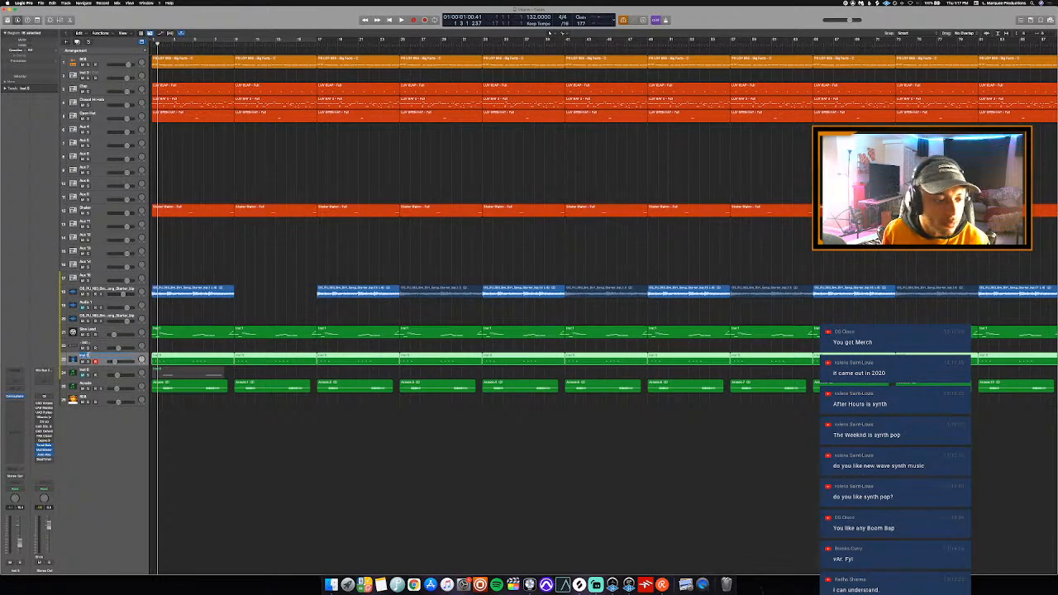
pyautogui.write('Spring Le')
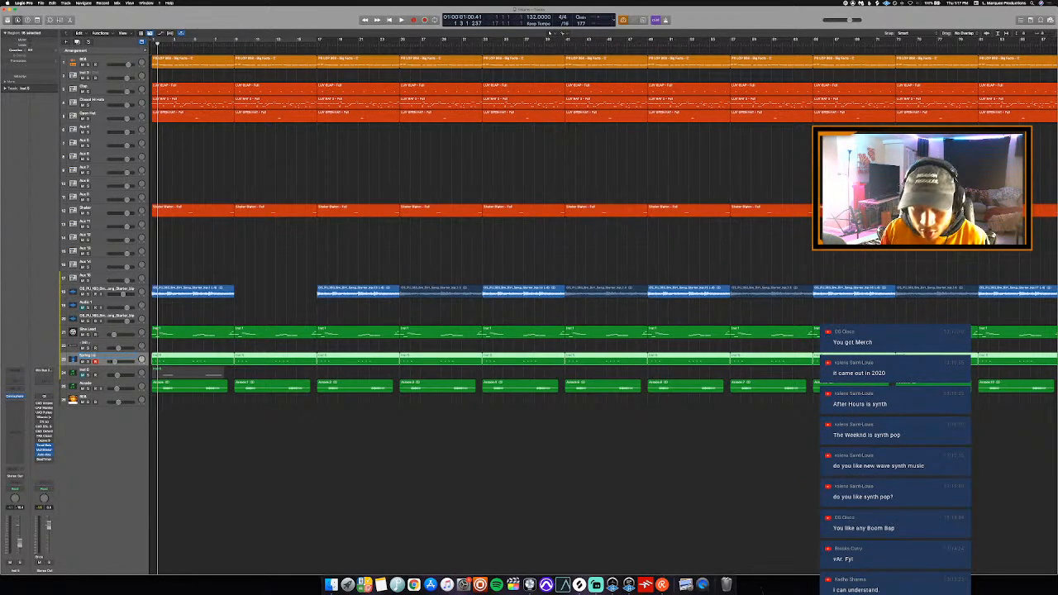
pyautogui.write('ad')
pyautogui.press('Return')
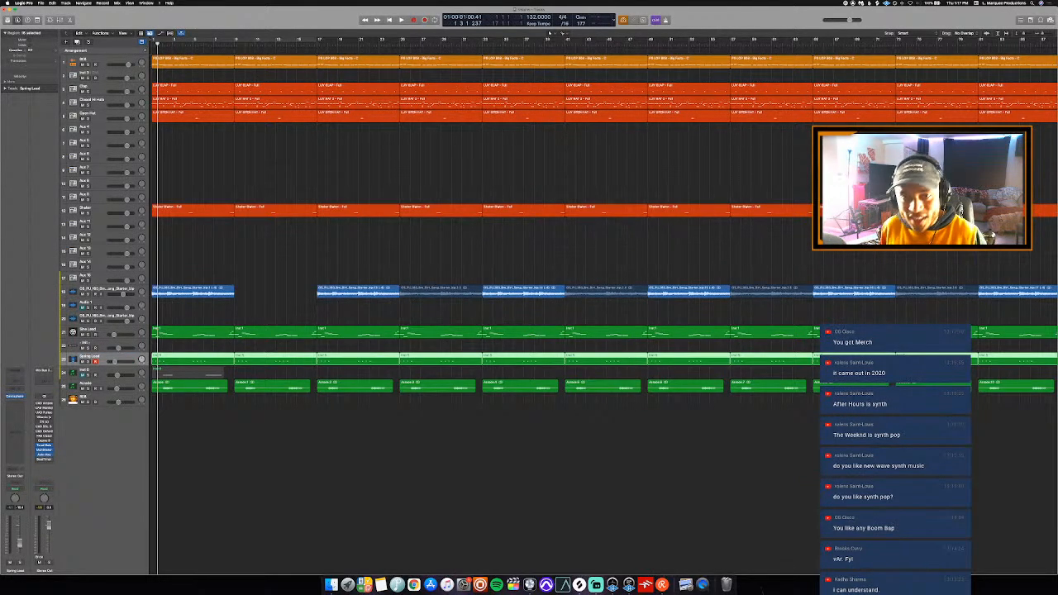
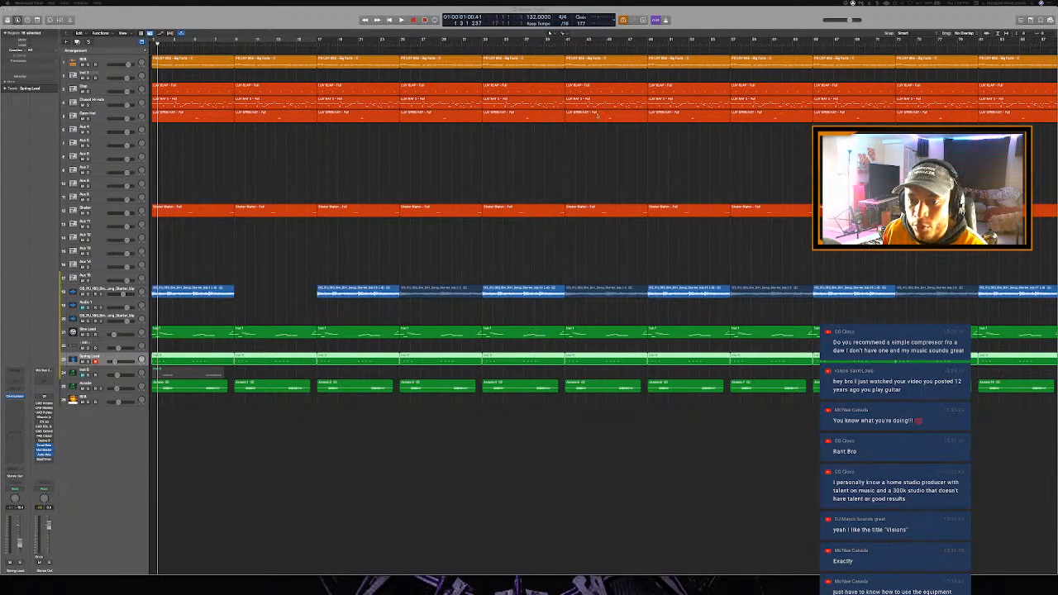
# - Bring up the Console window, examine the Solid State Logic channel strip in the Analog 1 Unison slot, and close the plug-in
pyautogui.moveTo(597, 116); pyautogui.dragTo(468, 123)
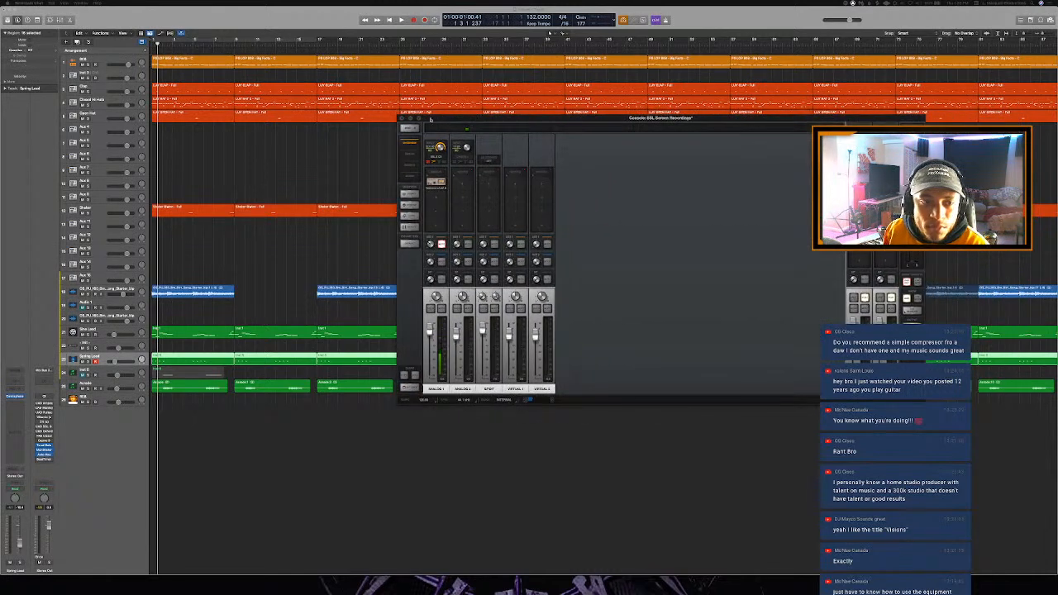
pyautogui.click(418, 119)
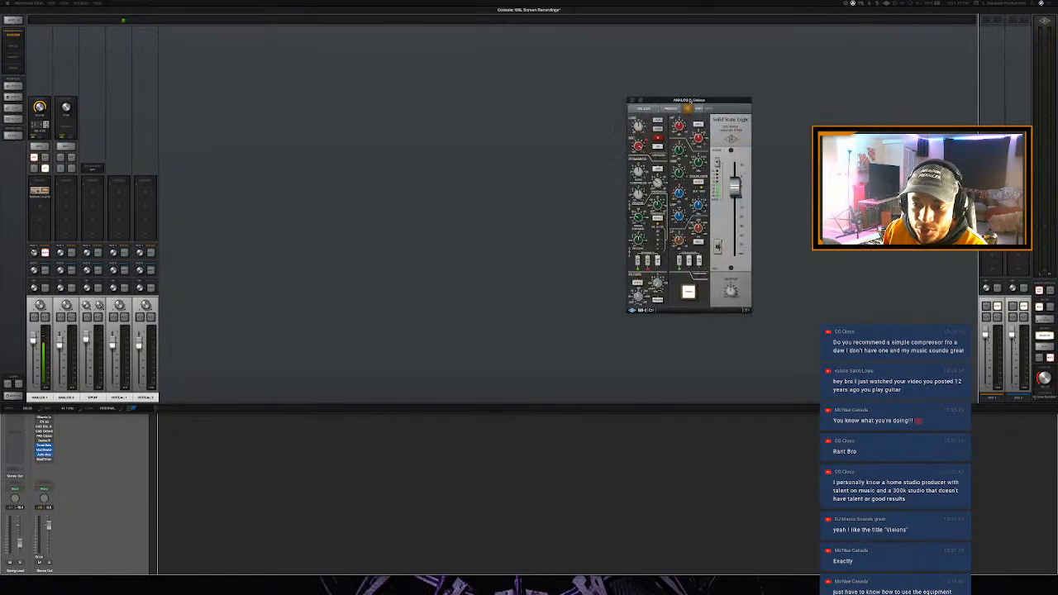
pyautogui.moveTo(685, 103); pyautogui.dragTo(617, 84)
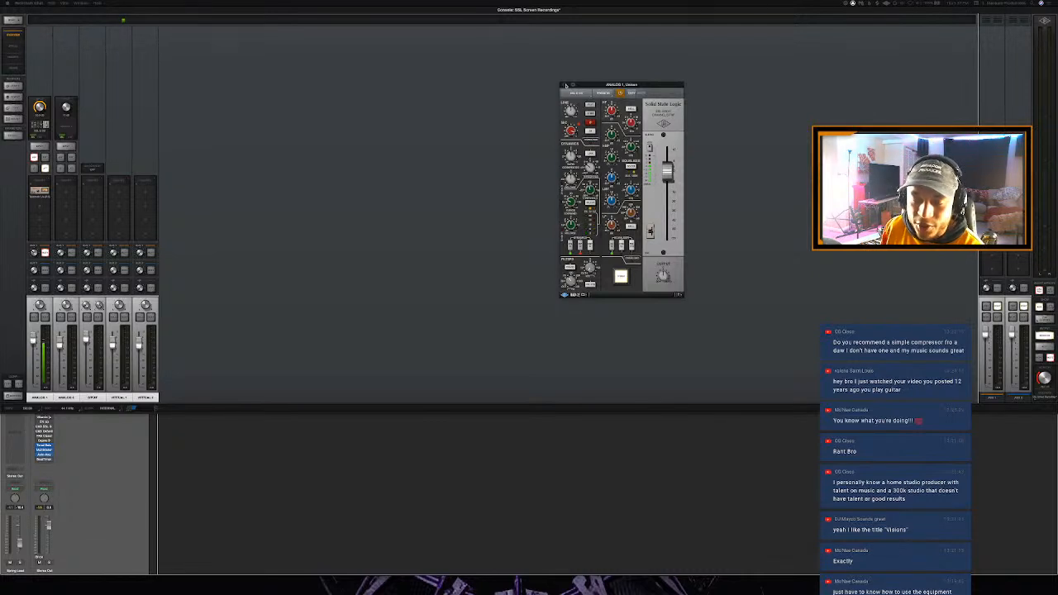
pyautogui.click(566, 85)
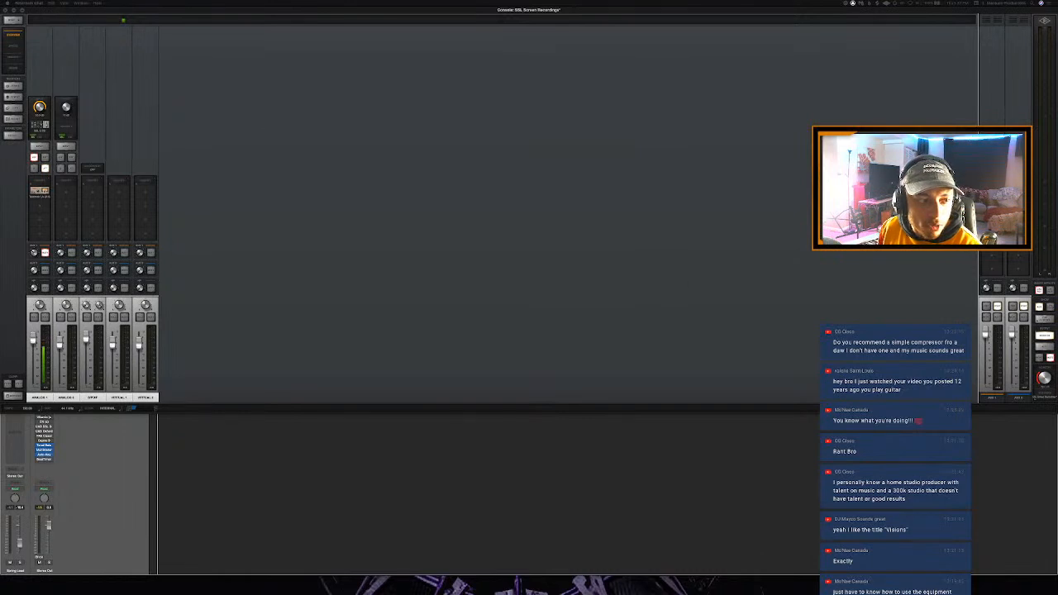
# - Examine the Teletronix compressor inserted on the Analog 1 channel, close it, and switch back to Logic Pro
pyautogui.click(46, 192)
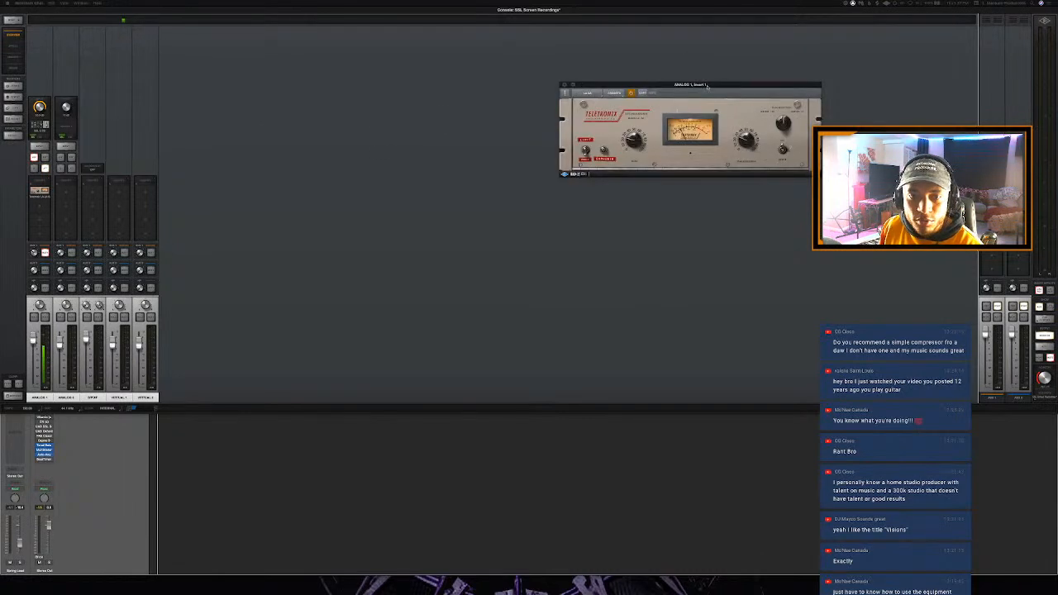
pyautogui.moveTo(708, 86); pyautogui.dragTo(704, 86)
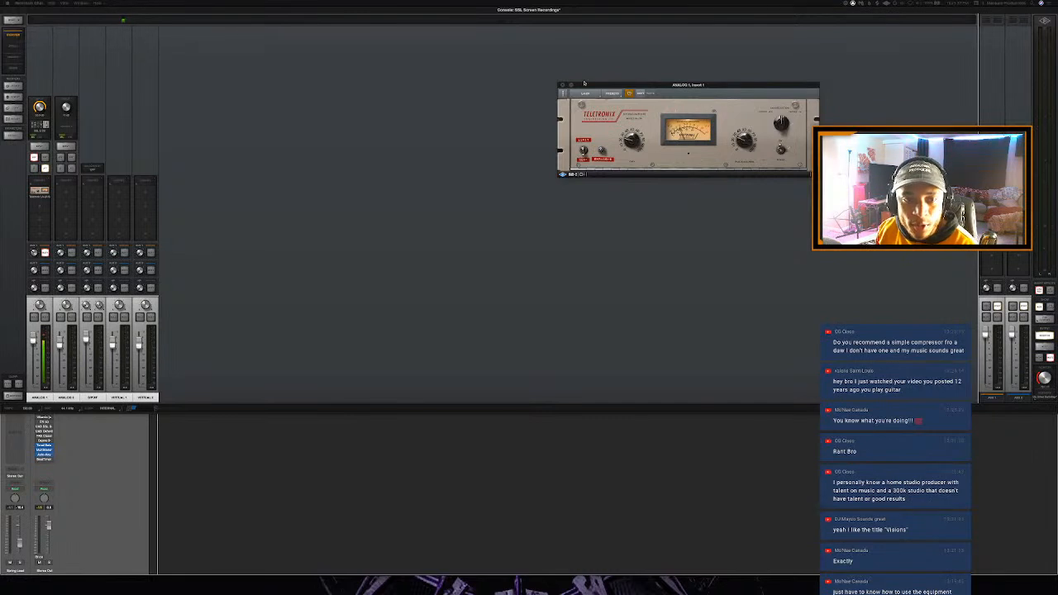
pyautogui.moveTo(676, 84)
pyautogui.mouseDown()
pyautogui.moveTo(637, 76)
pyautogui.moveTo(657, 78)
pyautogui.mouseUp()
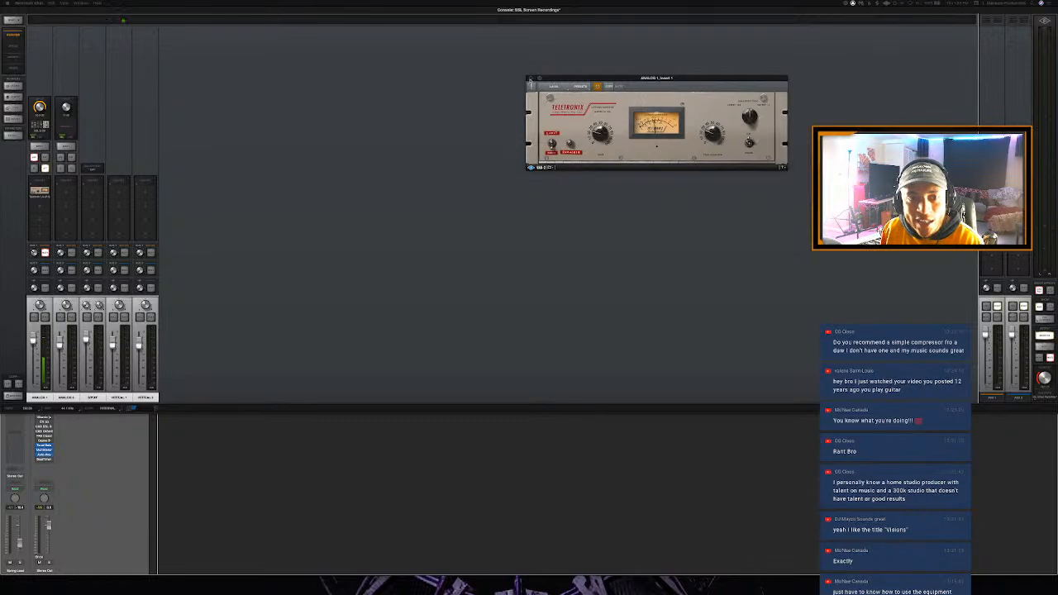
pyautogui.click(530, 80)
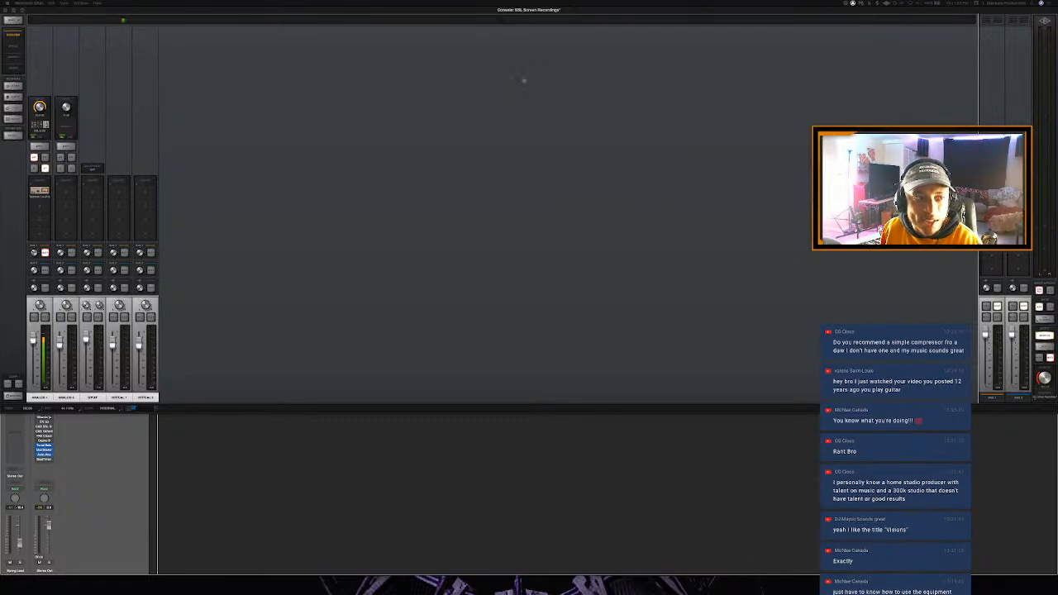
pyautogui.moveTo(412, 12); pyautogui.dragTo(974, 90)
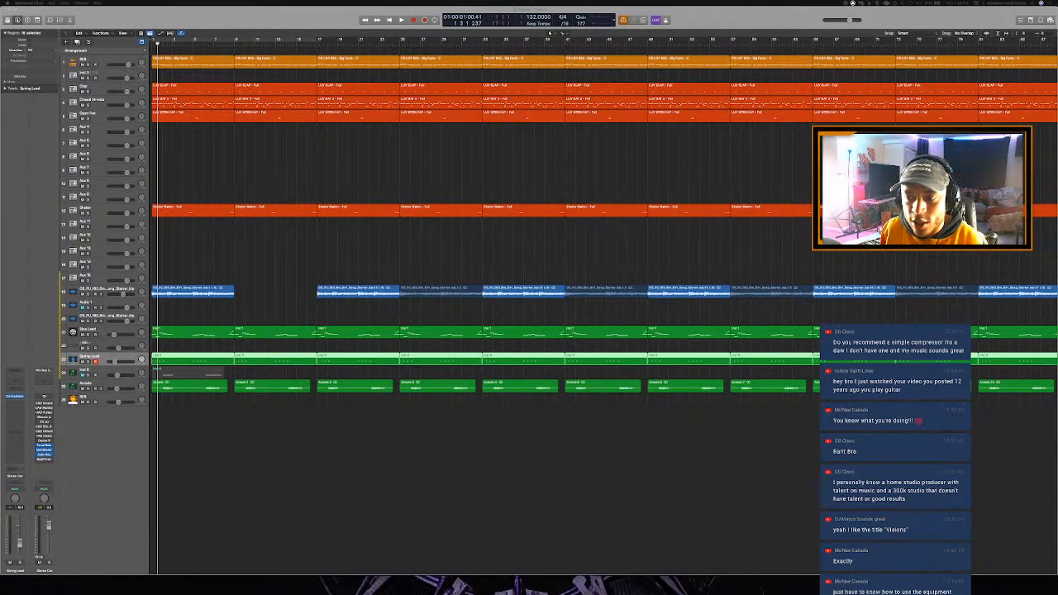
pyautogui.click(386, 150)
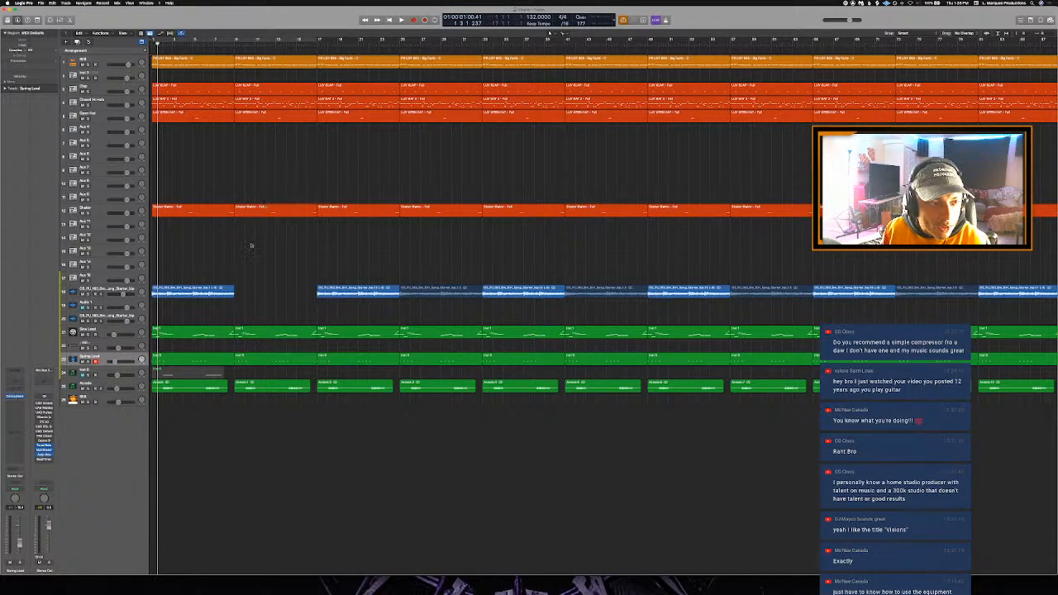
# - Mute the drum, 808 and instrument regions in the first eight bars and repeat the opening audio loop into the gap after it
pyautogui.moveTo(199, 427); pyautogui.dragTo(165, 333)
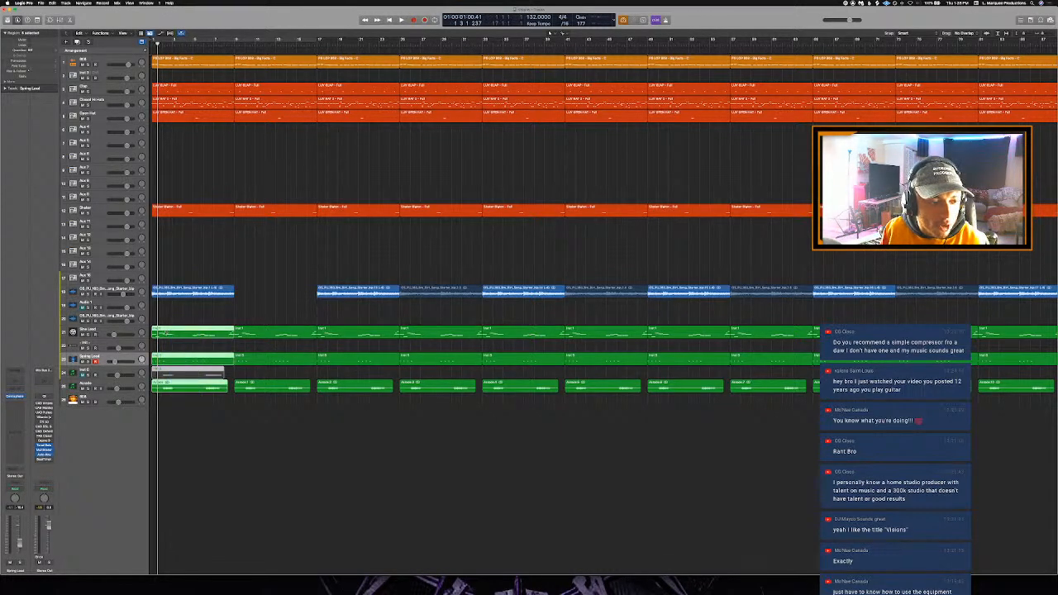
pyautogui.moveTo(202, 239); pyautogui.dragTo(175, 60)
pyautogui.hotkey('ctrl', 'm')
pyautogui.press('space')
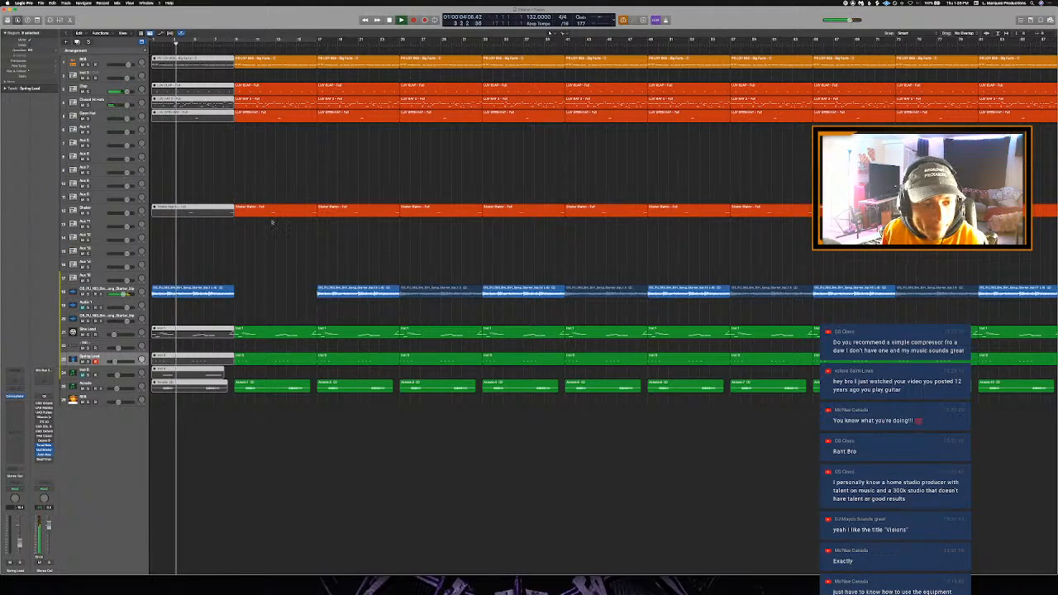
pyautogui.click(225, 290)
pyautogui.press('super+r')
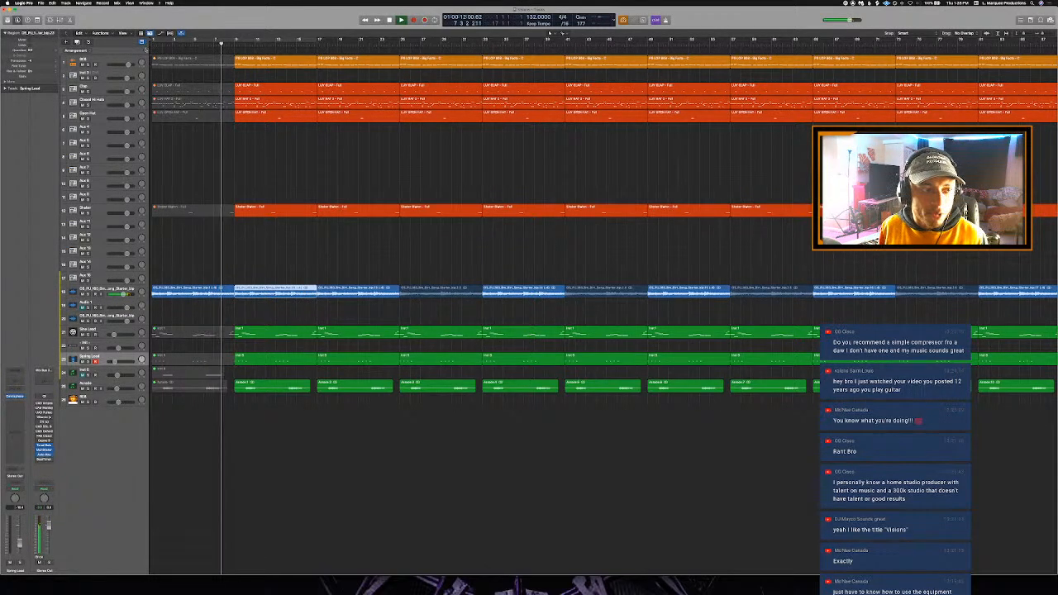
# - Add two eight-bar arrangement markers from the start of the project and label them Intro and Chorus
pyautogui.click(146, 51)
pyautogui.click(146, 51)
pyautogui.click(281, 51)
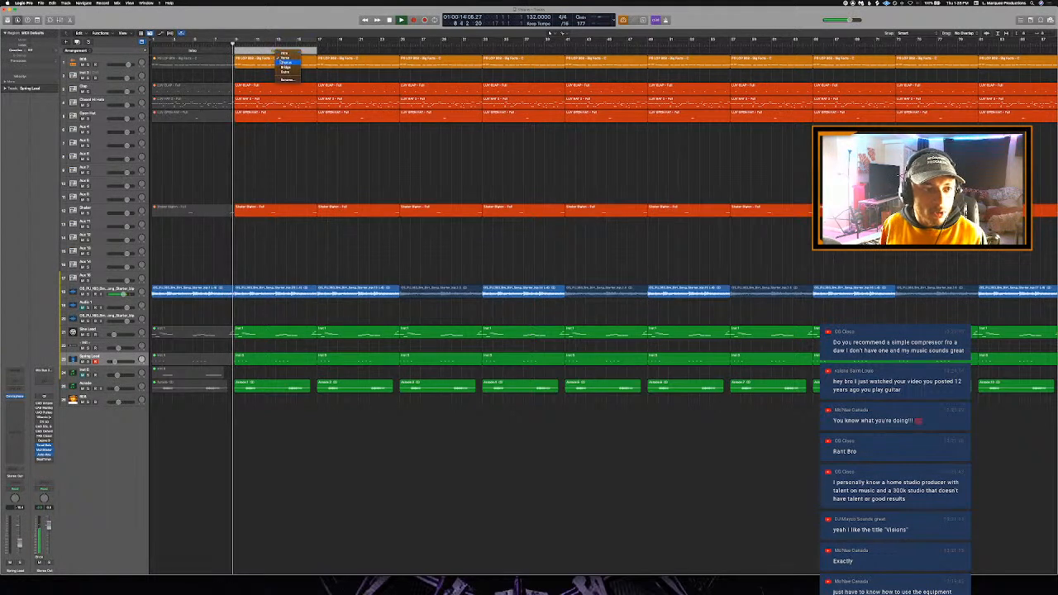
pyautogui.click(285, 63)
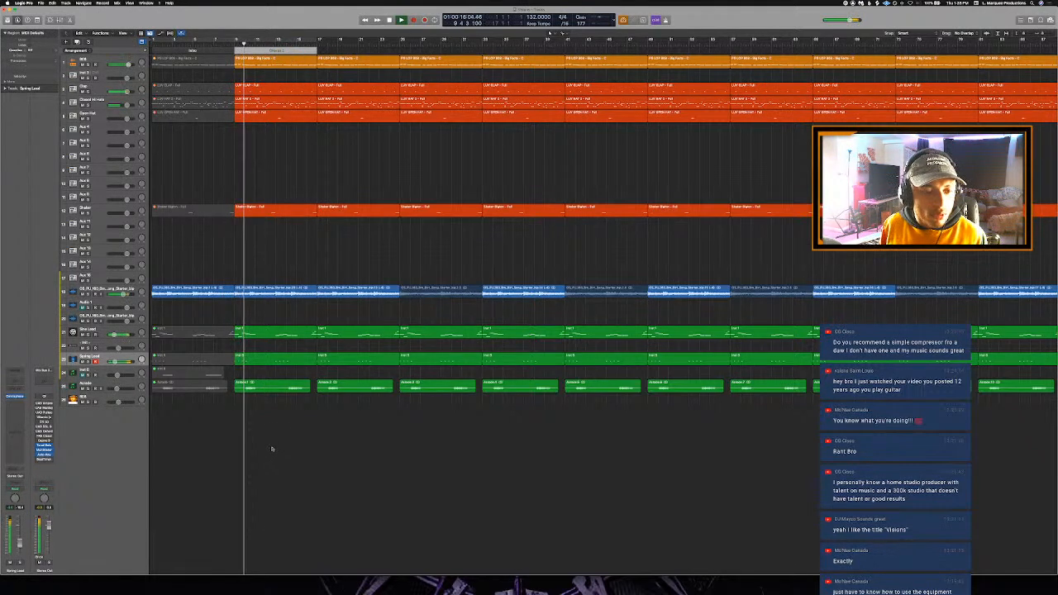
# - Mute the Sine Lead and Spring Lead regions within the Chorus section
pyautogui.moveTo(280, 447); pyautogui.dragTo(265, 386)
pyautogui.click(268, 331)
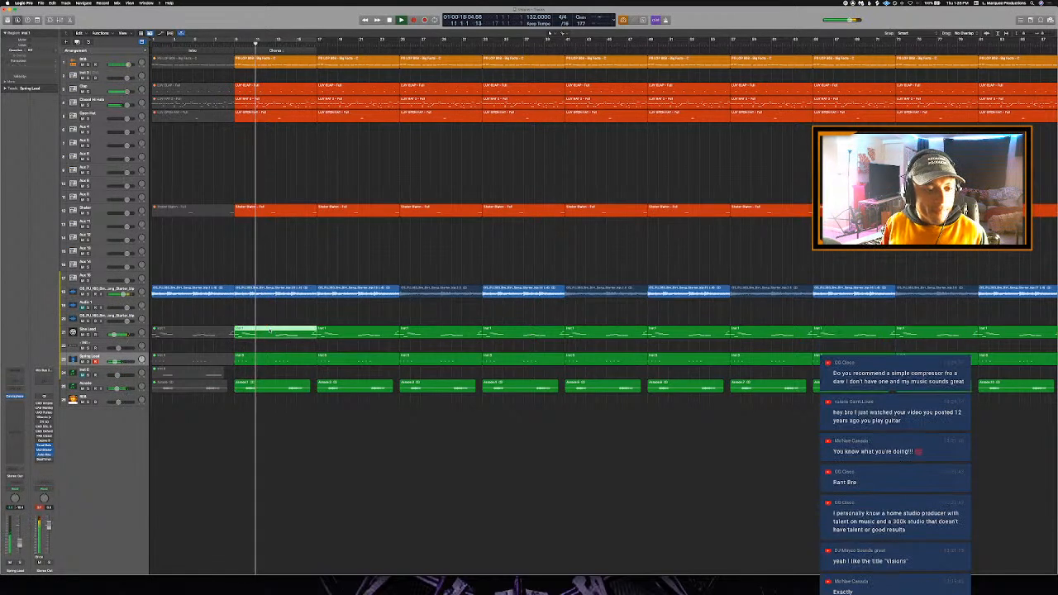
pyautogui.hotkey('ctrl', 'm')
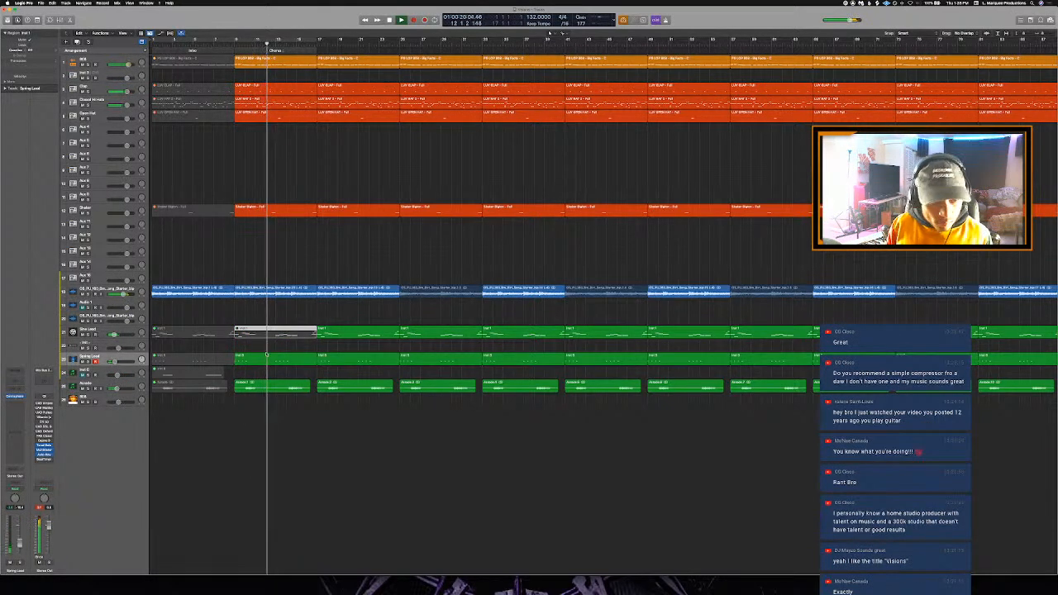
pyautogui.click(267, 356)
pyautogui.hotkey('ctrl', 'm')
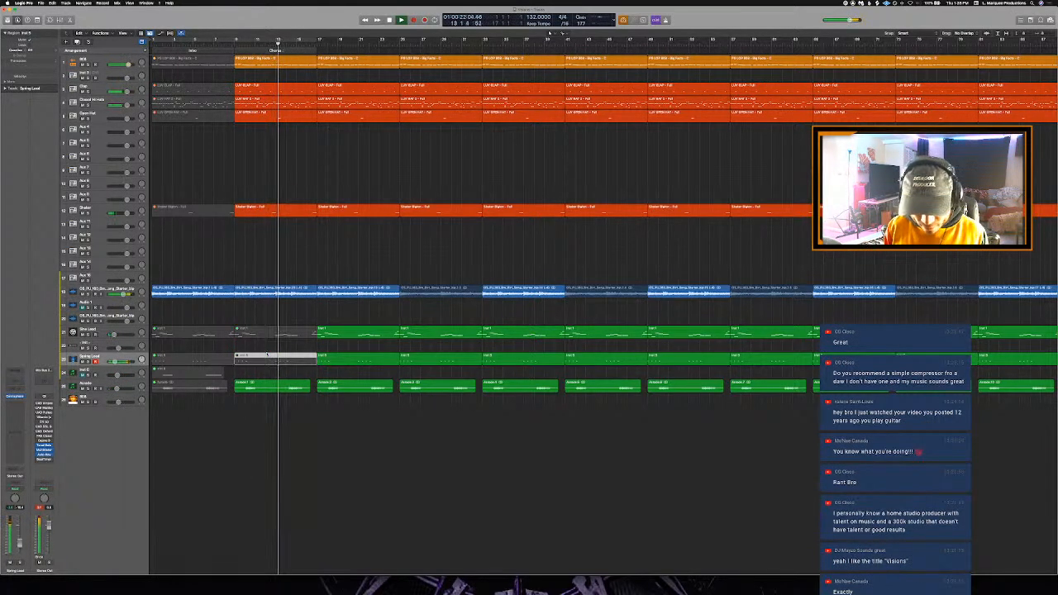
# - Mute the Arcade region in the eight bars after the Chorus and mark that section as Verse
pyautogui.scroll(4, 283, 322)
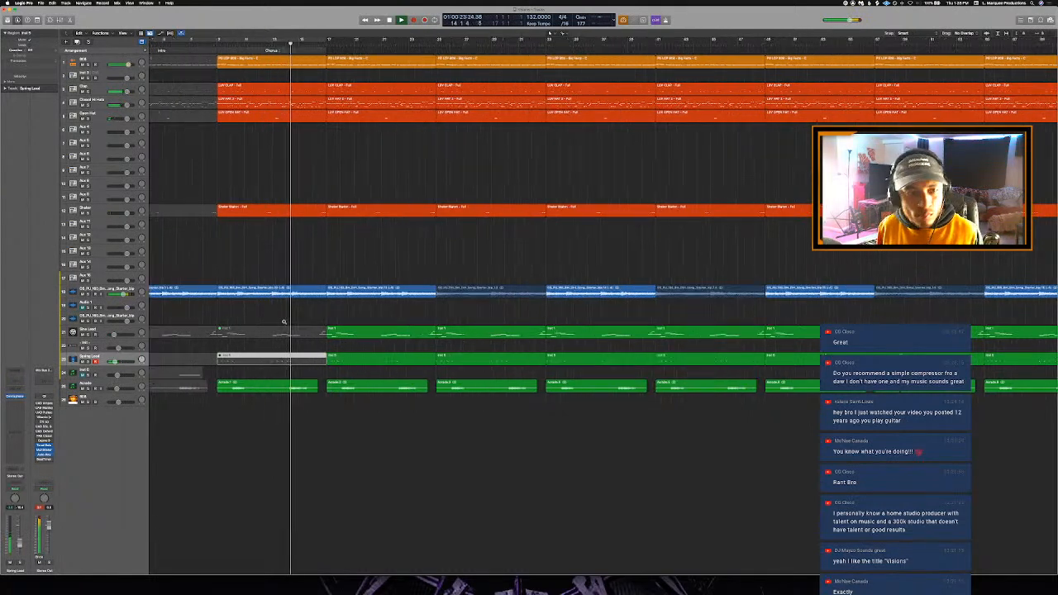
pyautogui.hscroll(-5, 490, 405)
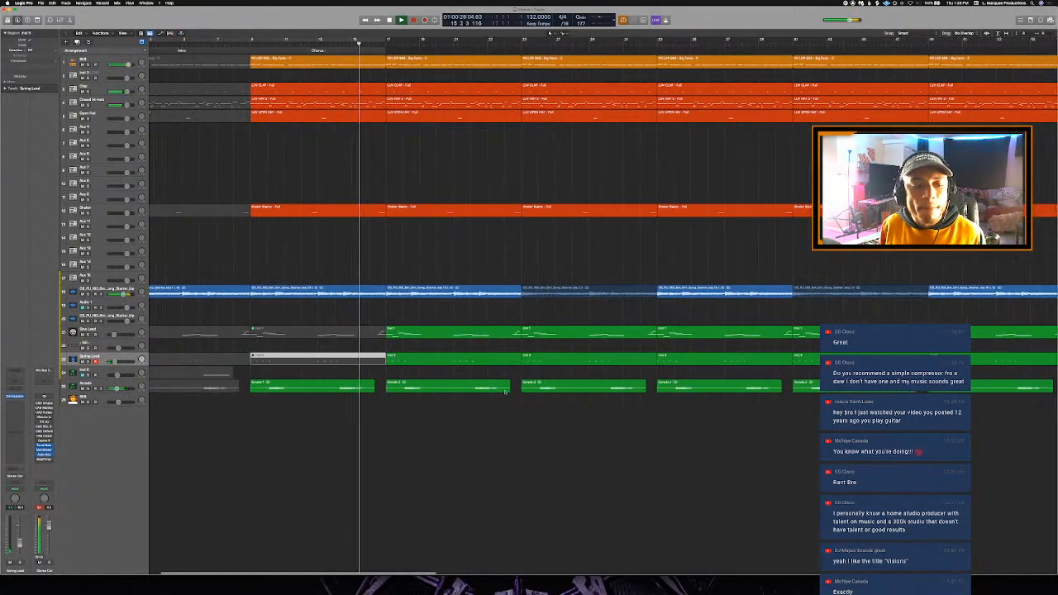
pyautogui.click(475, 387)
pyautogui.hotkey('ctrl', 'm')
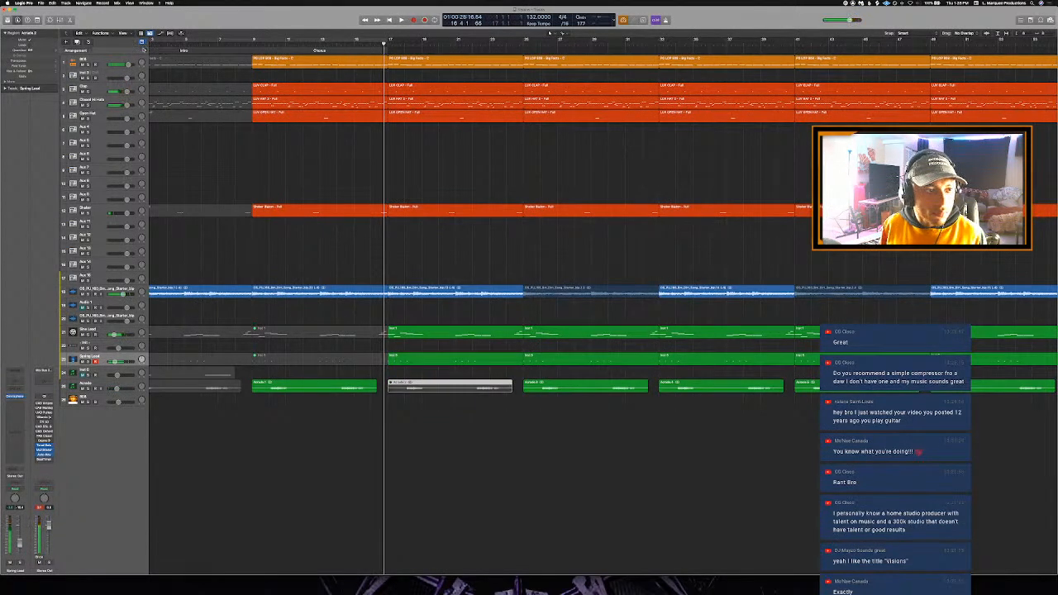
pyautogui.click(145, 51)
pyautogui.moveTo(454, 51); pyautogui.dragTo(459, 51)
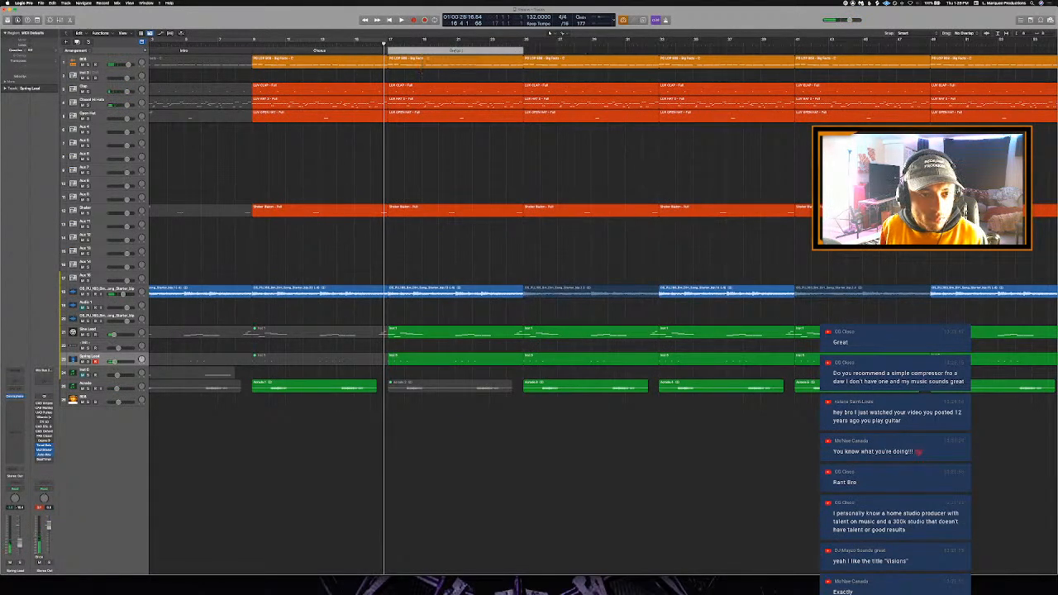
pyautogui.click(459, 50)
pyautogui.click(465, 58)
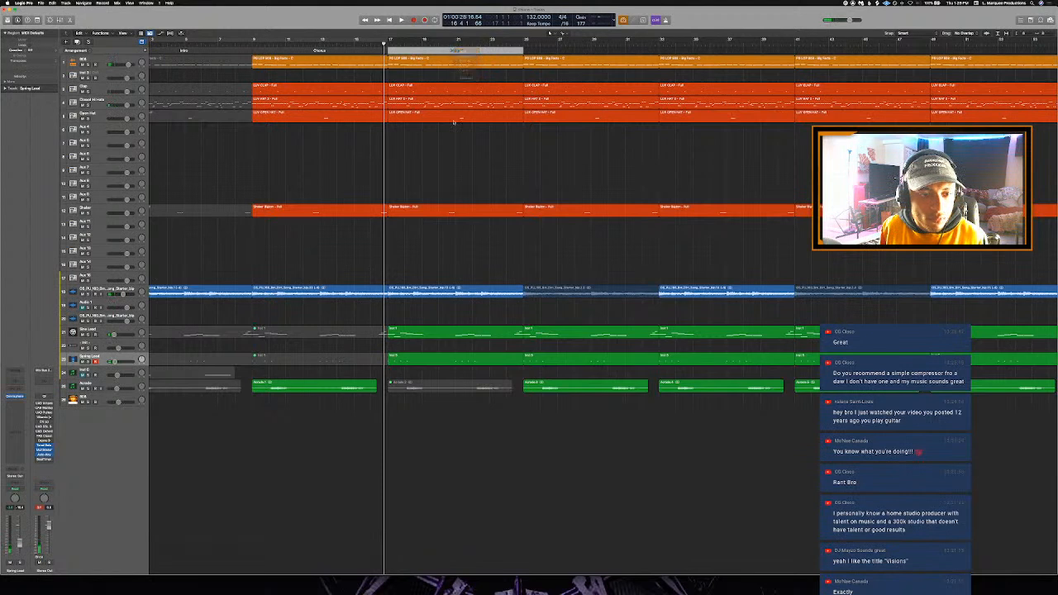
# - Mute the Spring Lead and 808 regions within the Verse section
pyautogui.click(409, 361)
pyautogui.hotkey('ctrl', 'm')
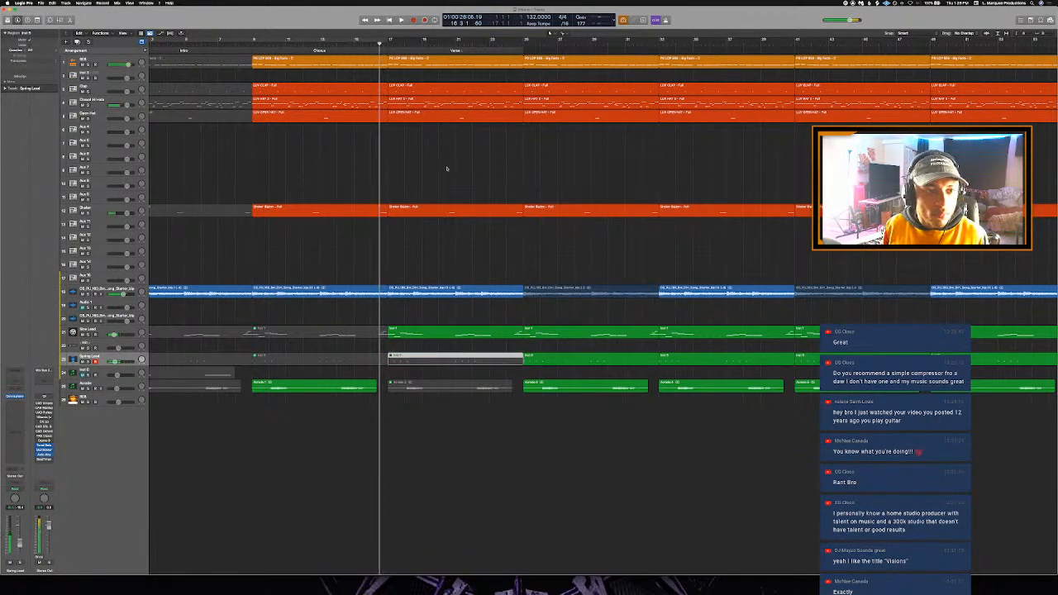
pyautogui.click(413, 100)
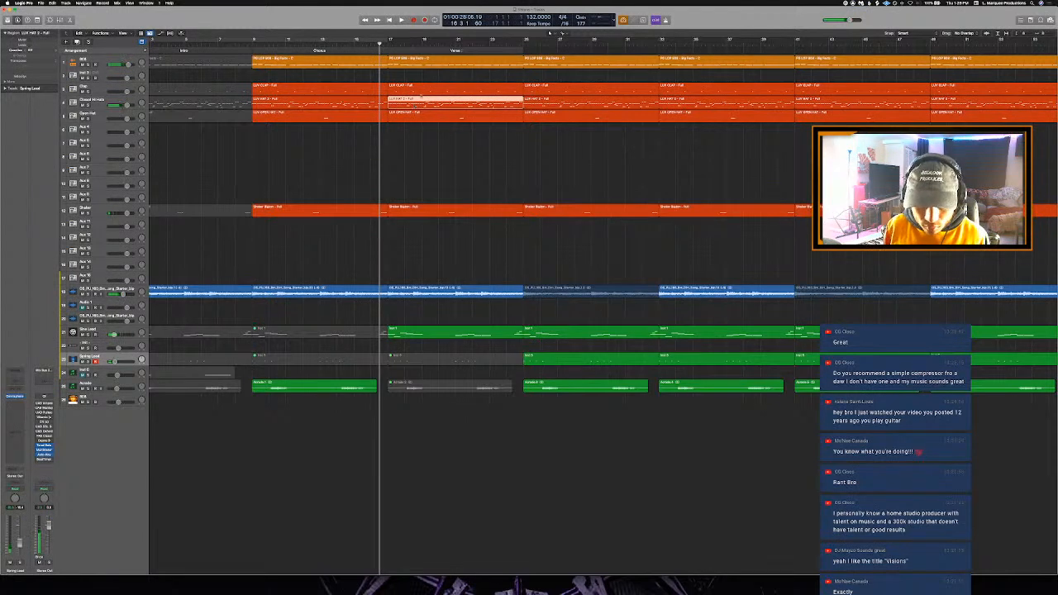
pyautogui.click(407, 60)
pyautogui.hotkey('ctrl', 'm')
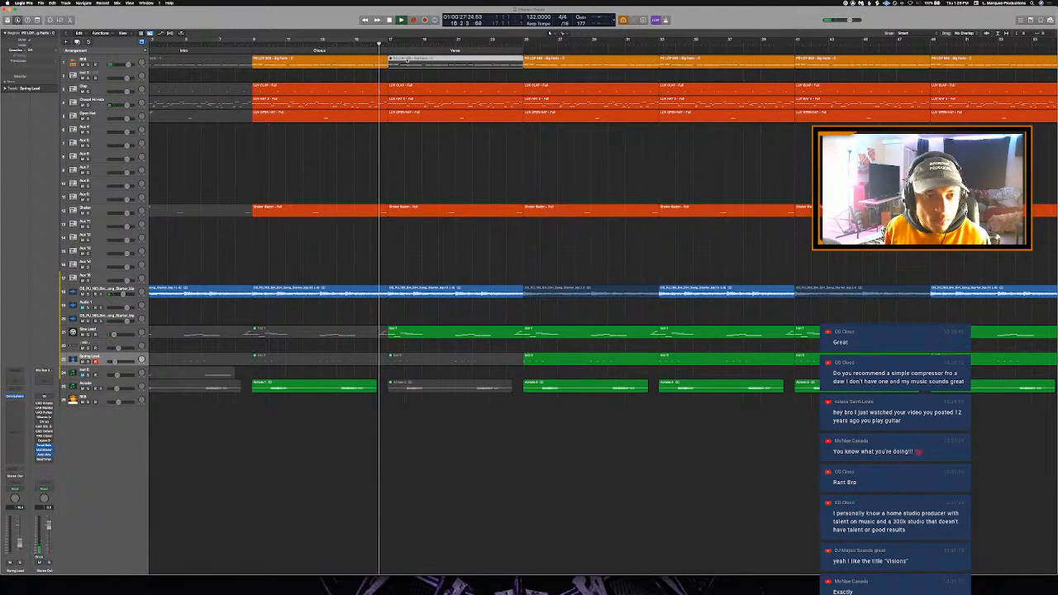
# - Play into the Verse and mute its Open Hat, Shaker and Sine Lead regions
pyautogui.press('space')
pyautogui.moveTo(457, 256); pyautogui.dragTo(404, 121)
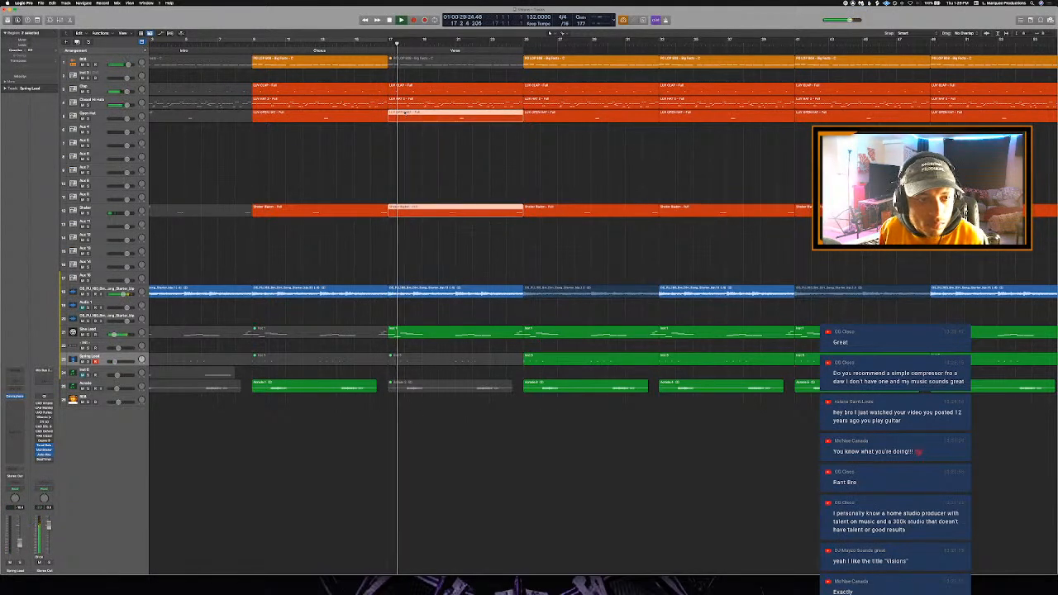
pyautogui.hotkey('ctrl', 'm')
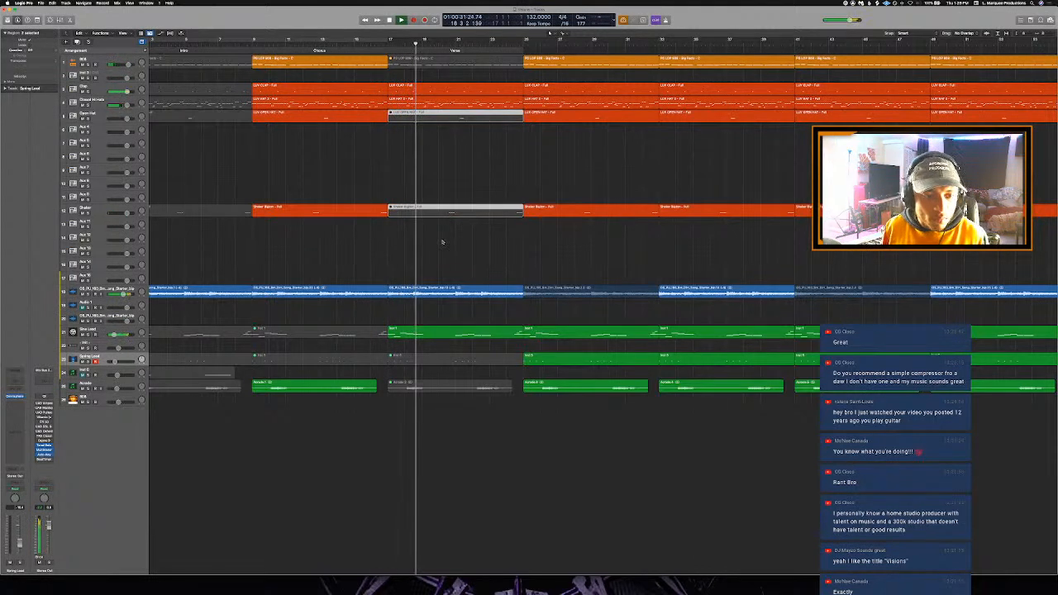
pyautogui.click(422, 324)
pyautogui.click(417, 333)
pyautogui.hotkey('ctrl', 'm')
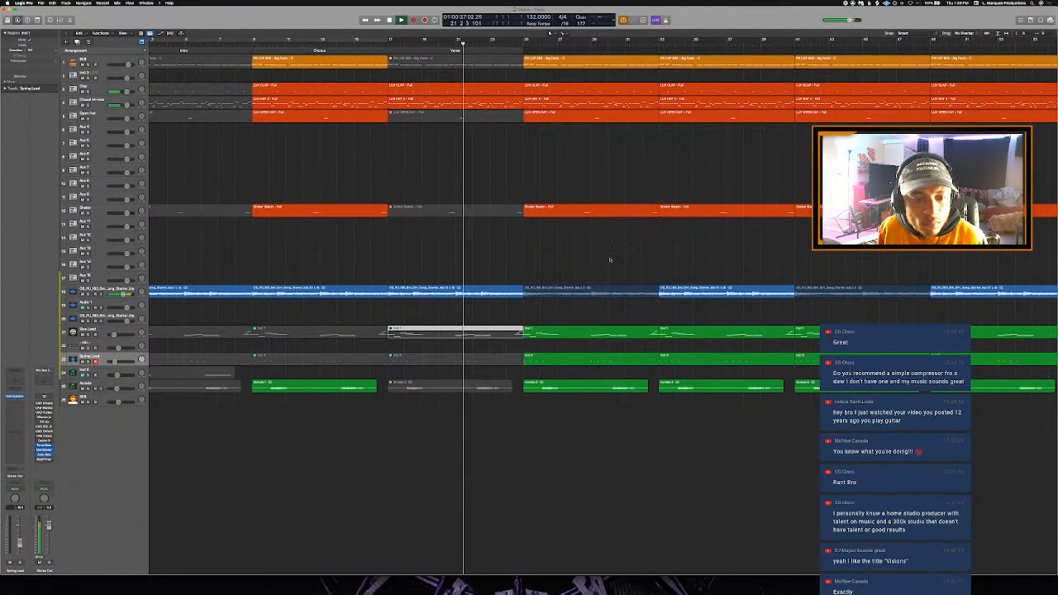
# - Replace the audio loop region directly after the Verse with a repeat of the Verse's loop region
pyautogui.scroll(-5, 610, 258)
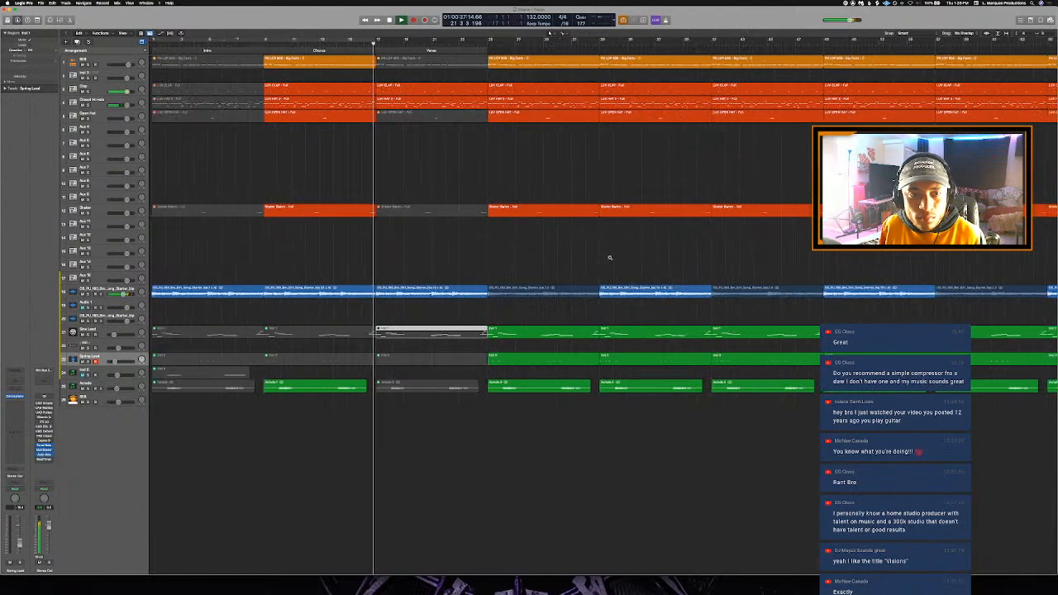
pyautogui.click(407, 288)
pyautogui.press('Delete')
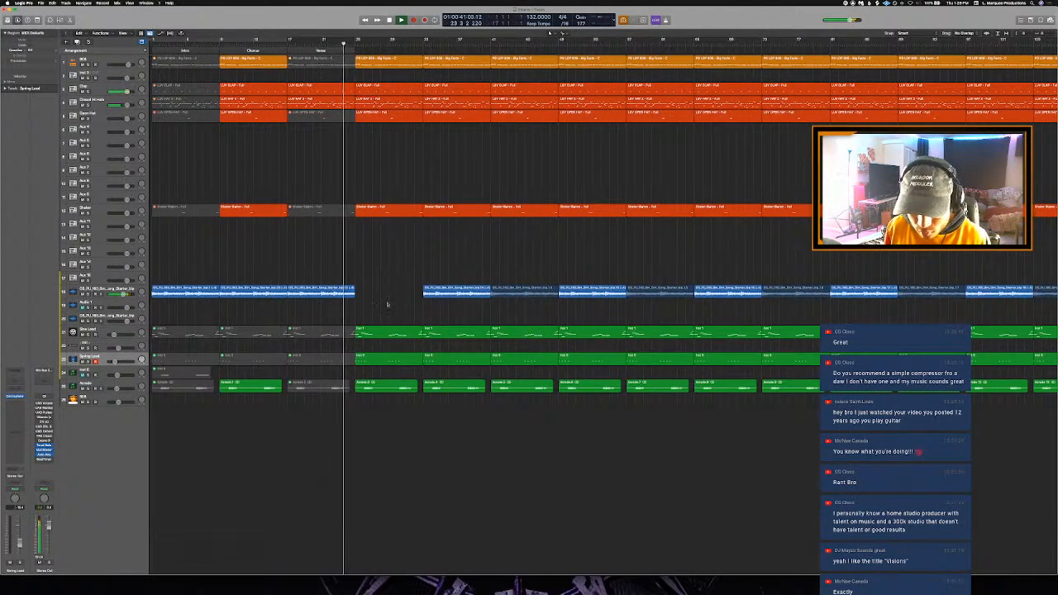
pyautogui.press('super+z')
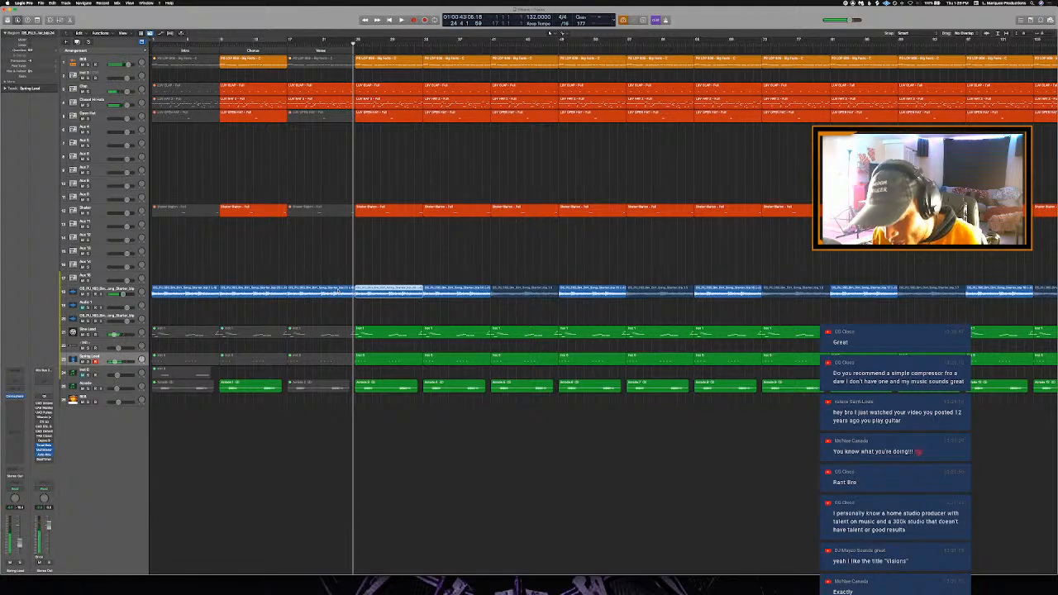
# - Replay the end of the Verse from slightly earlier to listen to the transition into the following section
pyautogui.press('space')
pyautogui.press('space')
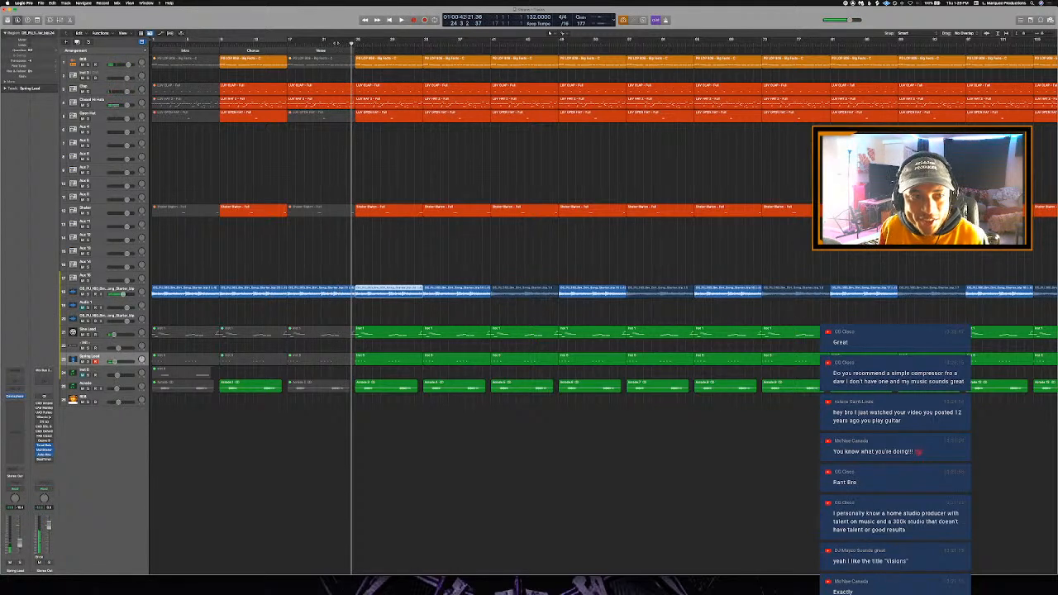
pyautogui.press(',')
pyautogui.press(',')
pyautogui.press('space')
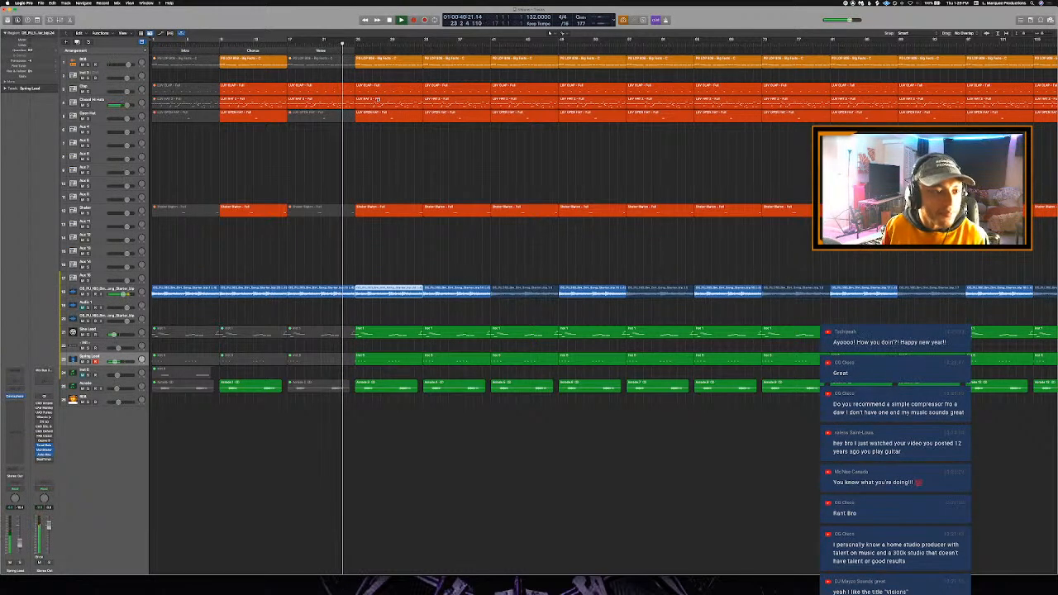
# - Name all regions in the project after their tracks and return the playhead to the start of the Verse
pyautogui.press('super+a')
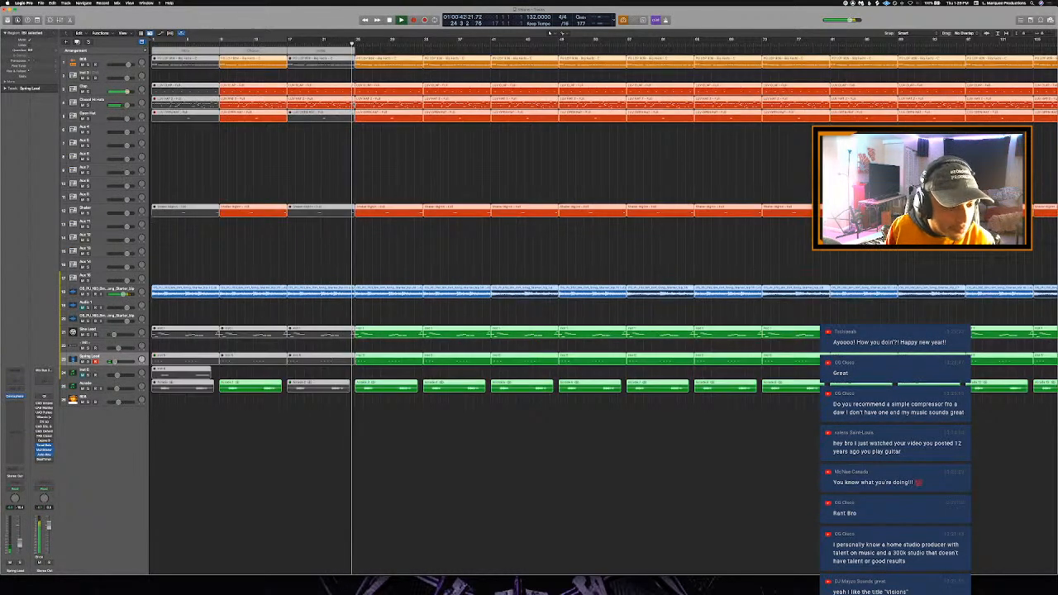
pyautogui.hotkey('alt', 'shift', 'n')
pyautogui.press('space')
pyautogui.hotkey('shift', ',')
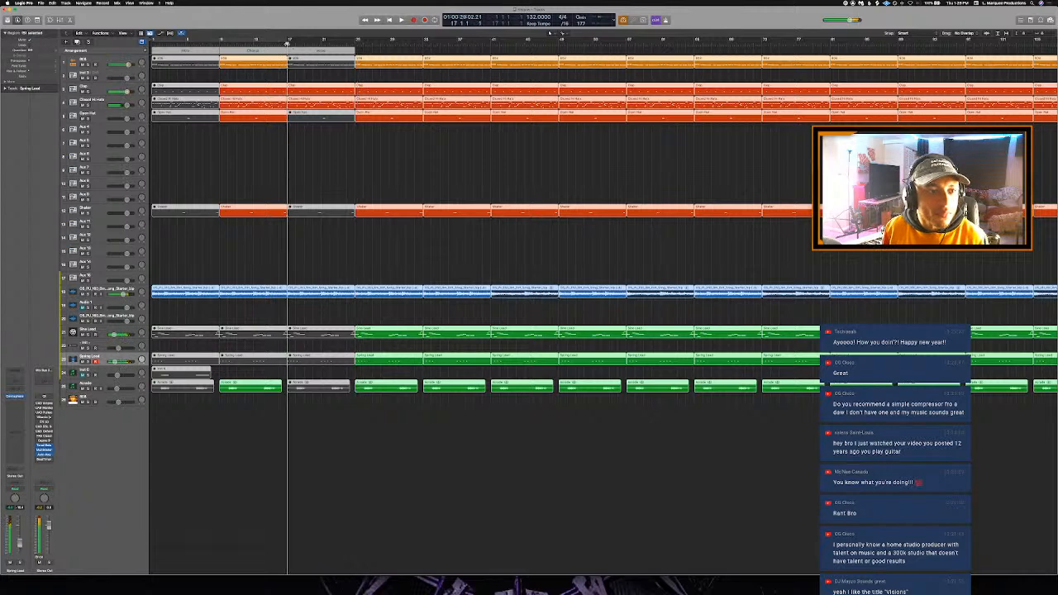
# - Play the Verse from its start and open its Clap region in the Piano Roll, showing the notes near its end
pyautogui.press('space')
pyautogui.click(335, 71)
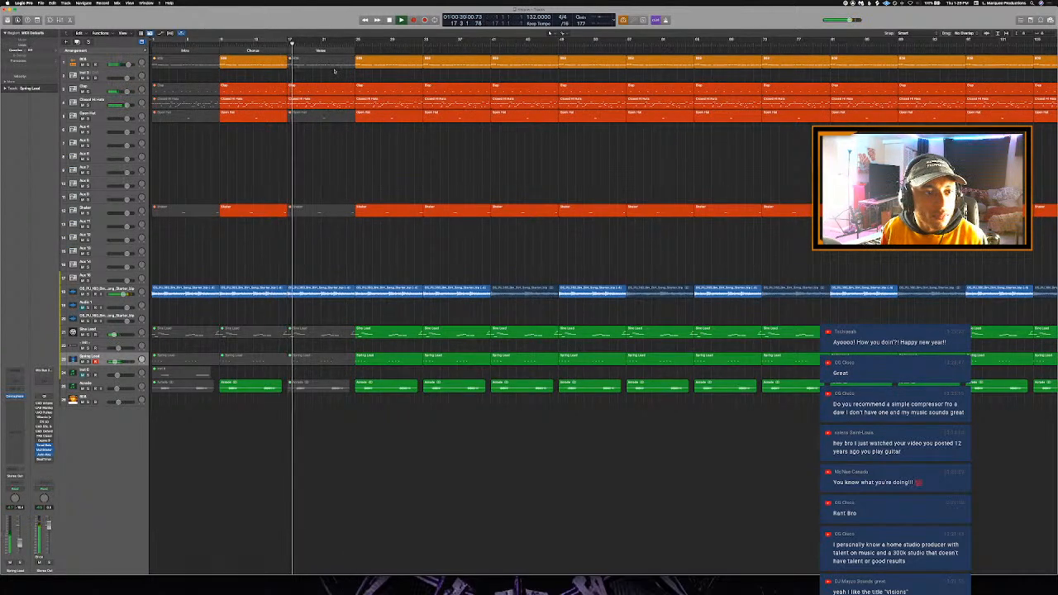
pyautogui.click(334, 88)
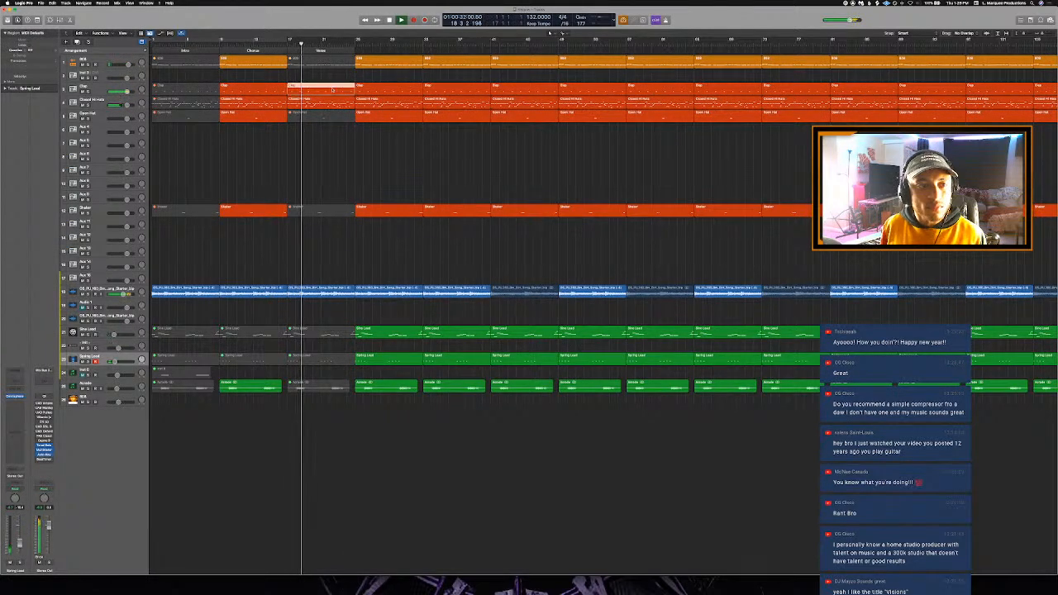
pyautogui.doubleClick(333, 89)
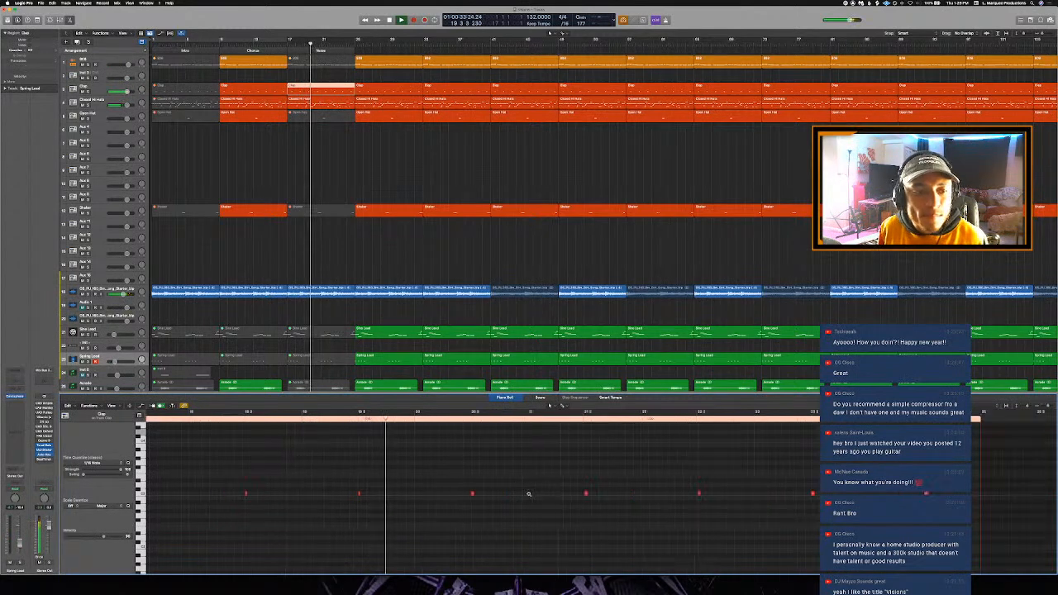
pyautogui.press('super+Left')
pyautogui.press('super+Left')
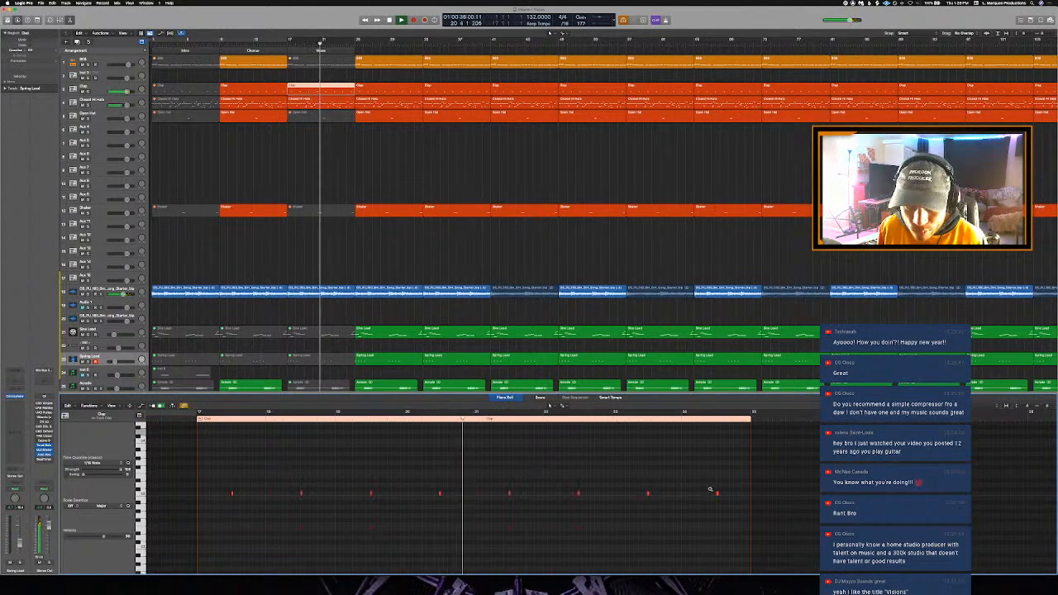
pyautogui.press('super+Right')
pyautogui.press('super+Right')
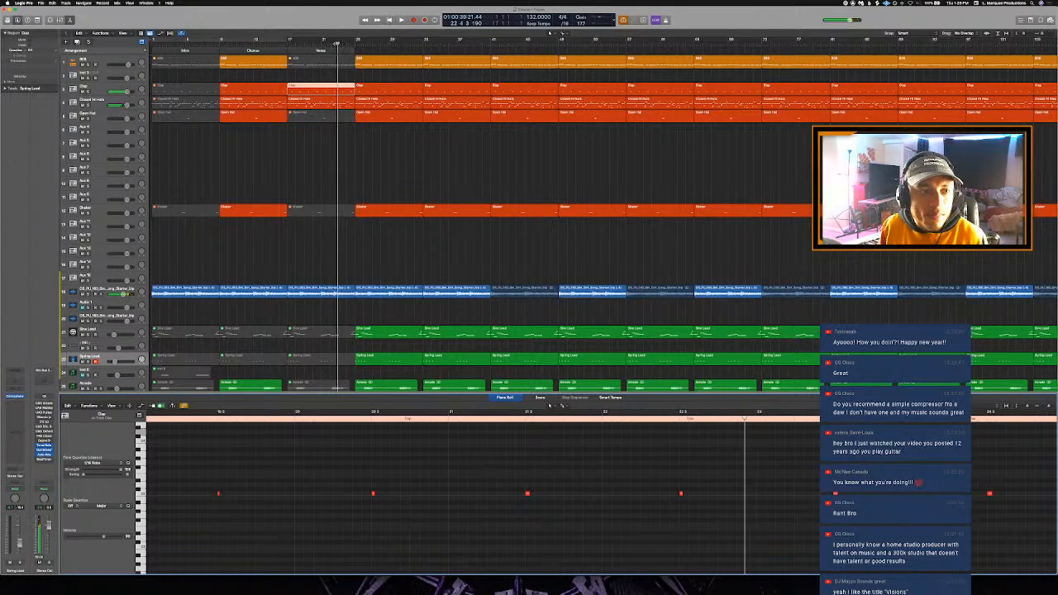
# - Mute the final group of closed hi-hat notes at the end of the Verse
pyautogui.click(345, 105)
pyautogui.press('space')
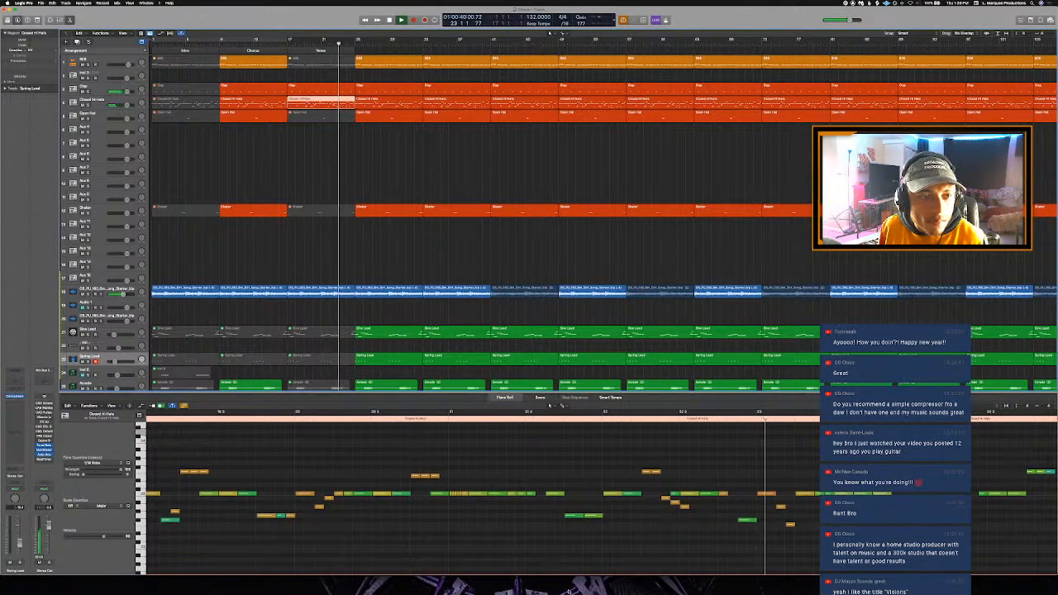
pyautogui.press('space')
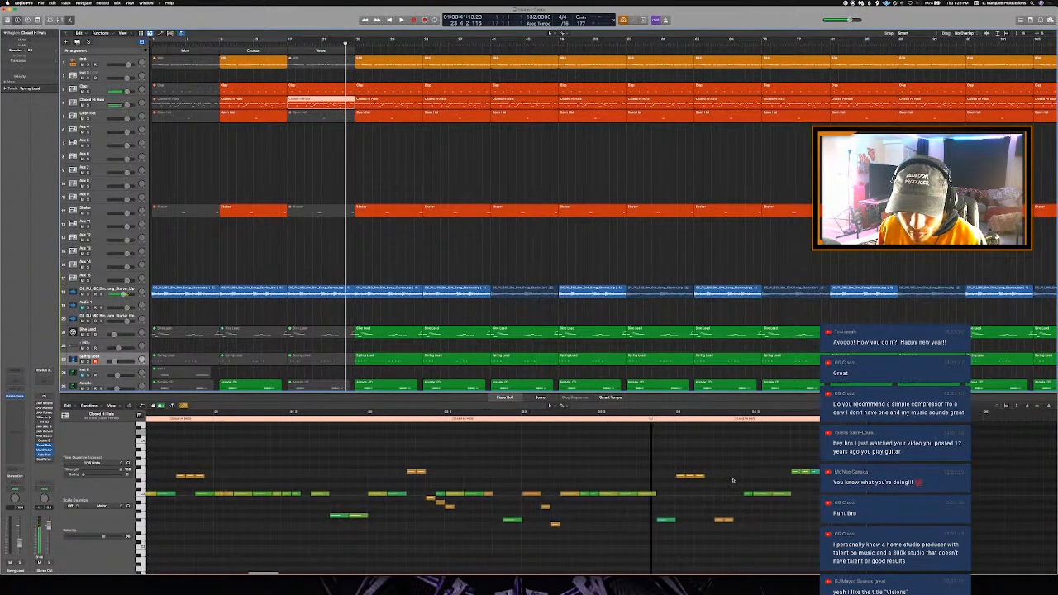
pyautogui.moveTo(677, 444); pyautogui.dragTo(864, 549)
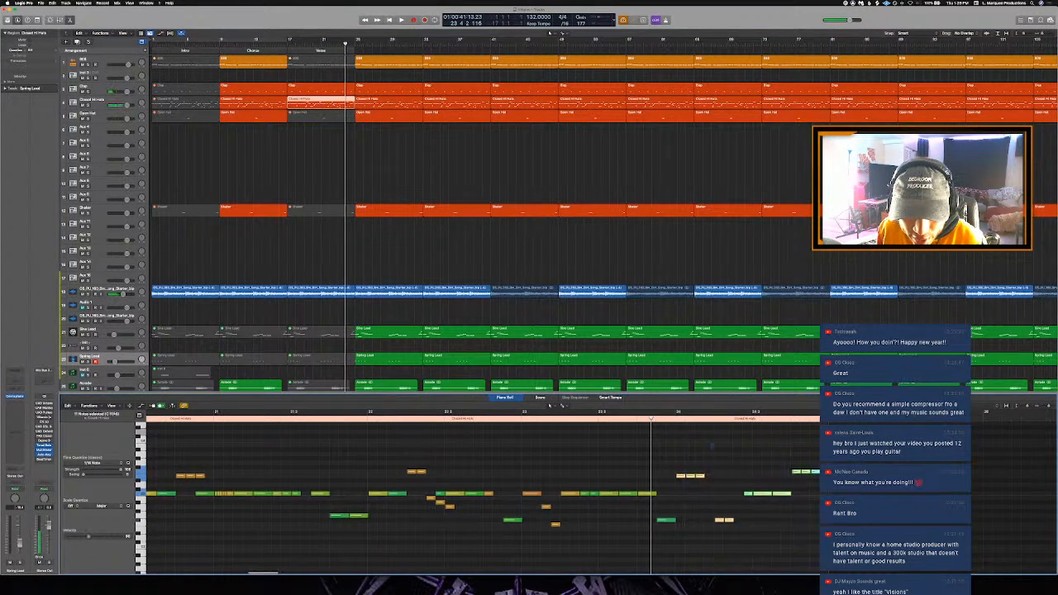
pyautogui.hotkey('ctrl', 'm')
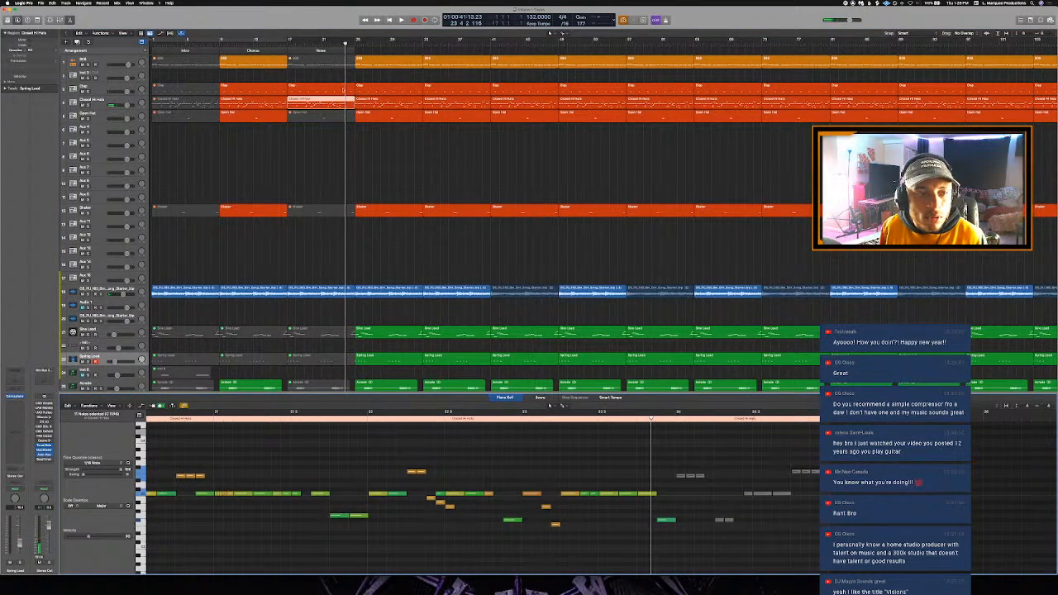
# - Try muting the clap note in bar 23 of the Verse and play the passage
pyautogui.click(345, 89)
pyautogui.press('space')
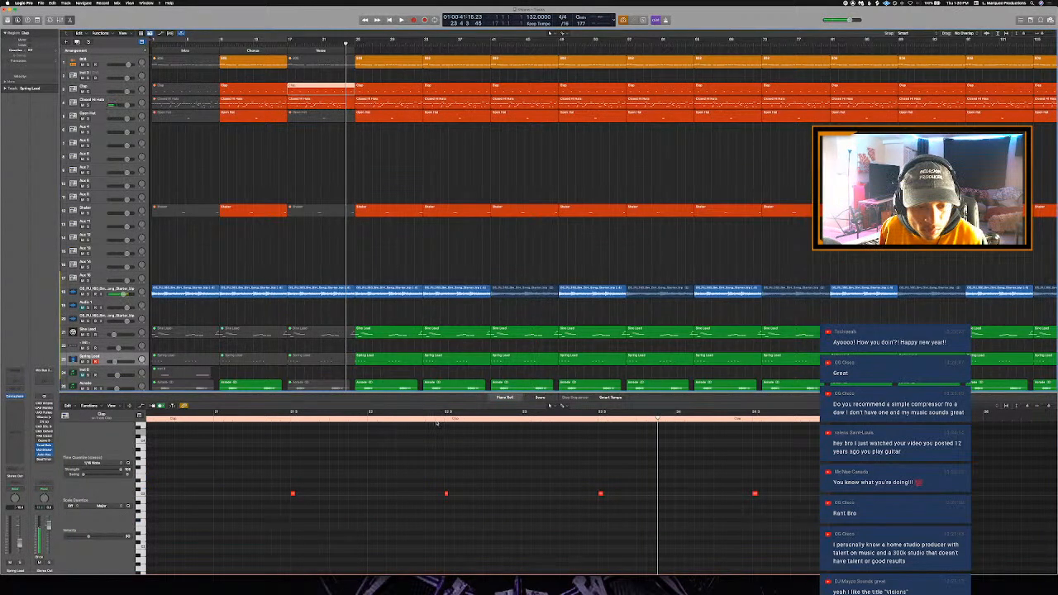
pyautogui.click(438, 420)
pyautogui.moveTo(567, 444); pyautogui.dragTo(671, 501)
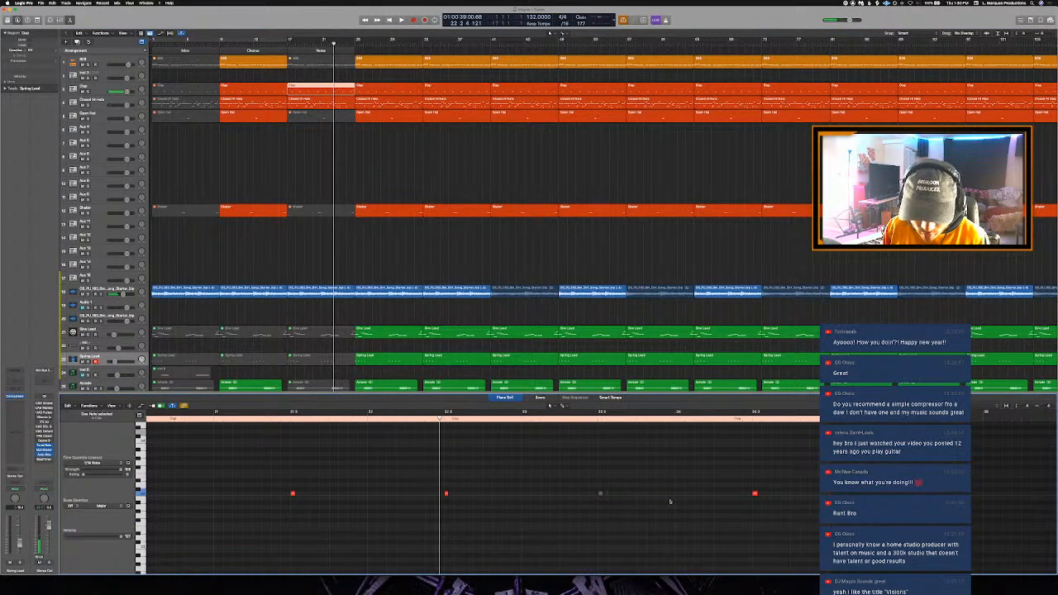
pyautogui.press('space')
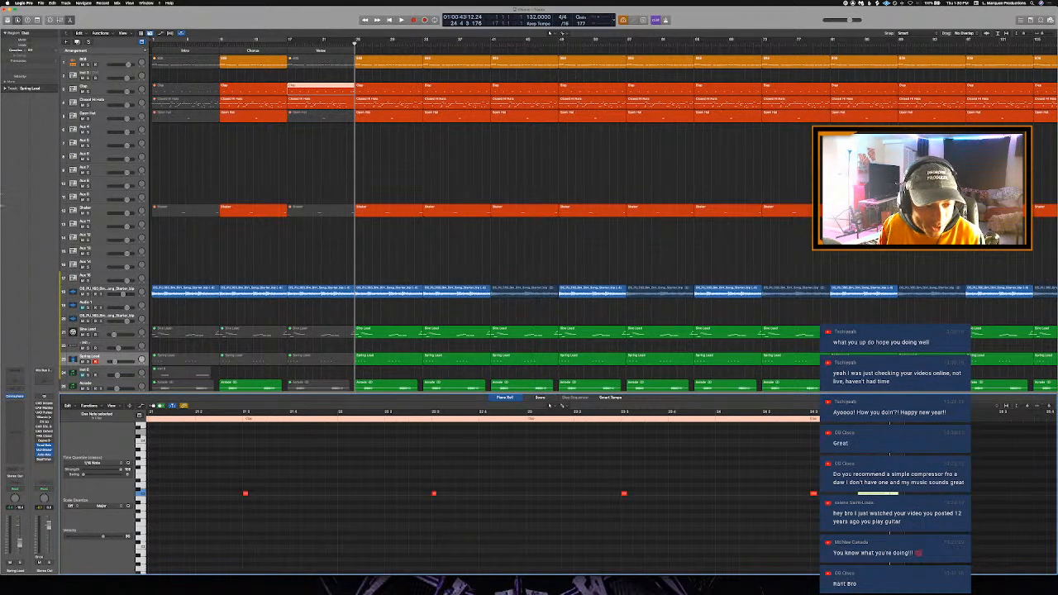
pyautogui.press('a')
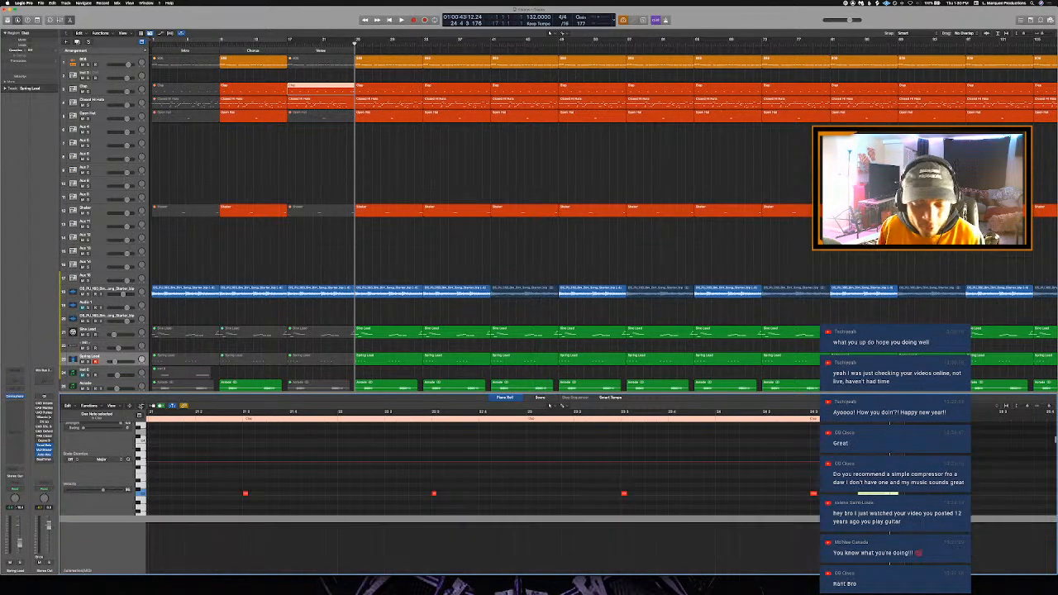
pyautogui.hscroll(5, 576, 443)
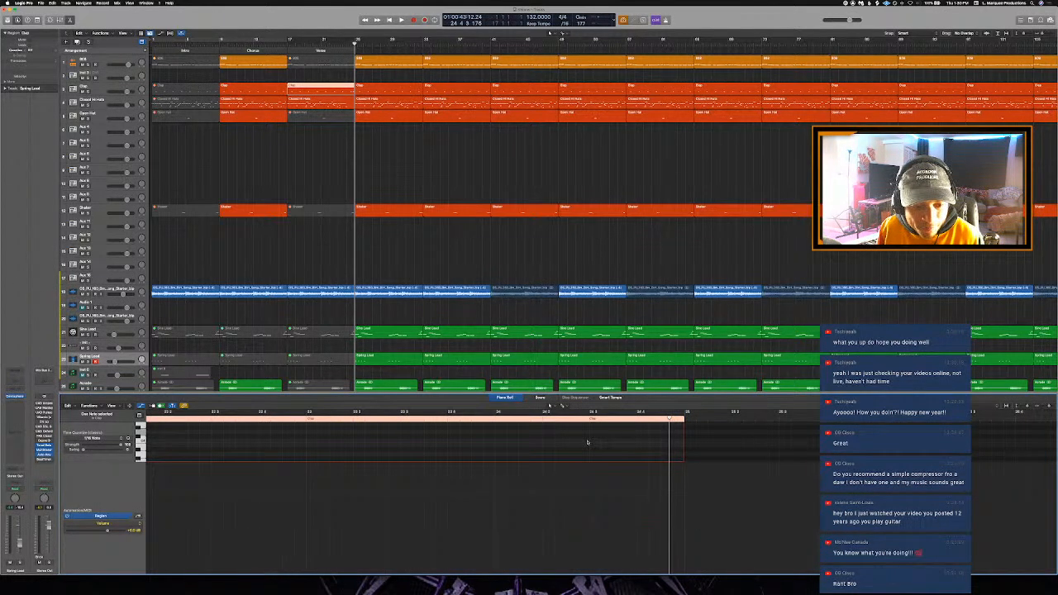
pyautogui.press('super+Left')
pyautogui.press('super+Left')
pyautogui.press('super+Left')
pyautogui.press('super+Left')
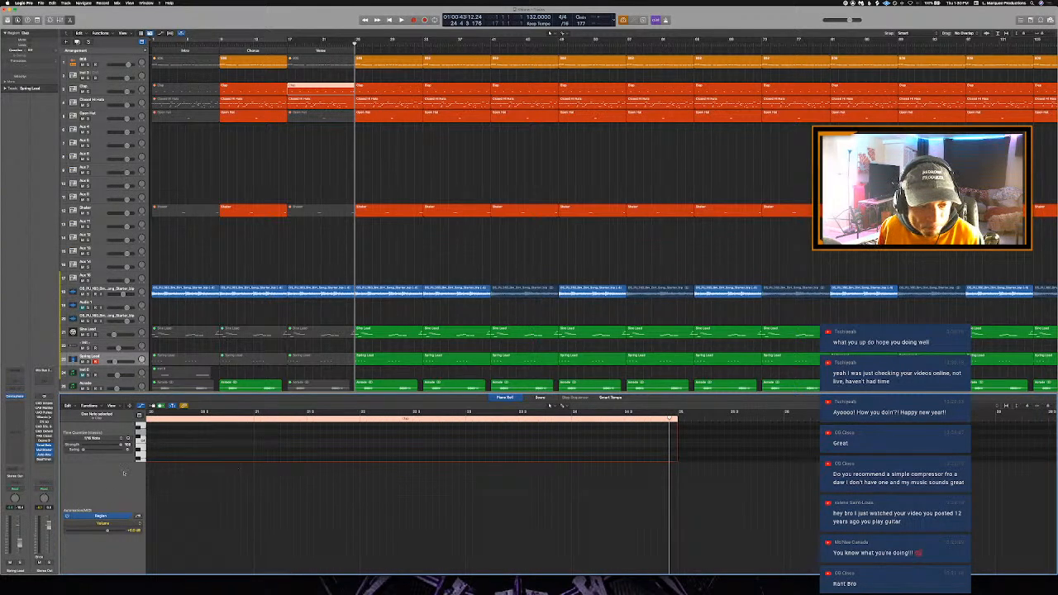
pyautogui.press('a')
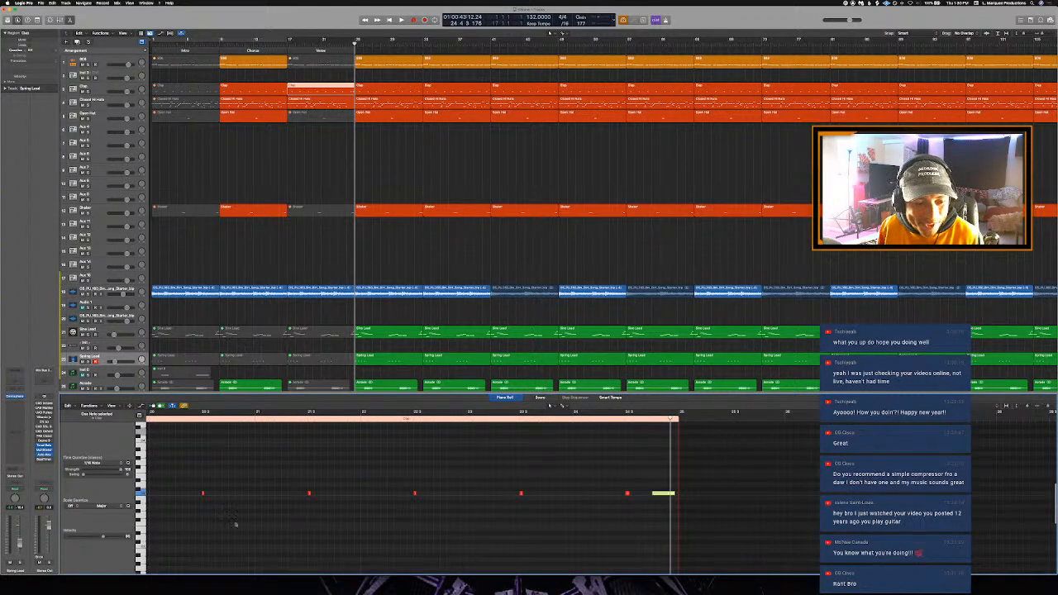
# - Raise the velocity of the final clap note in the Verse and shorten it to the length of the other claps
pyautogui.click(210, 542)
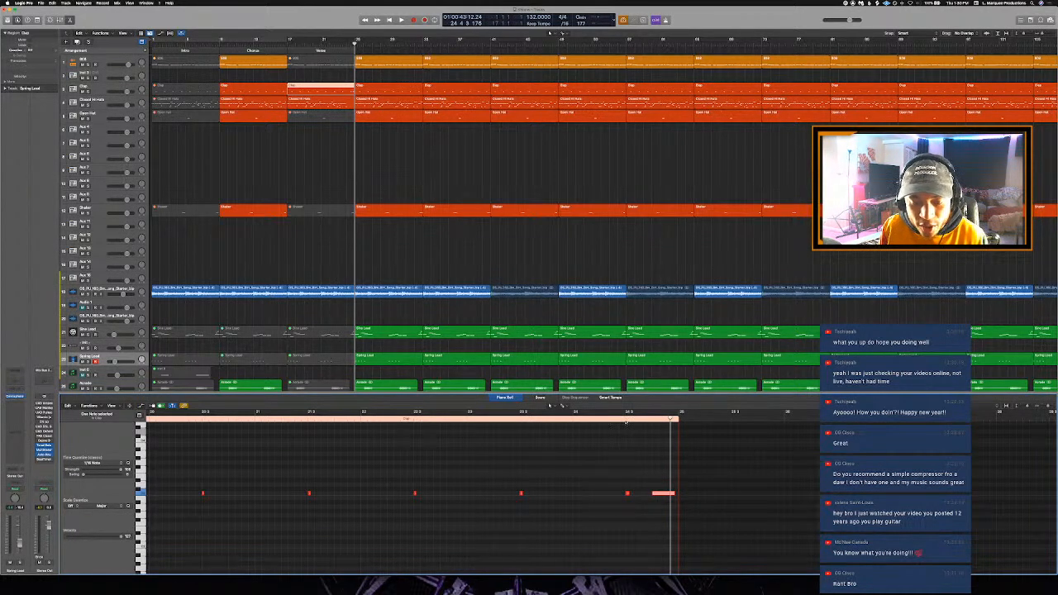
pyautogui.click(626, 421)
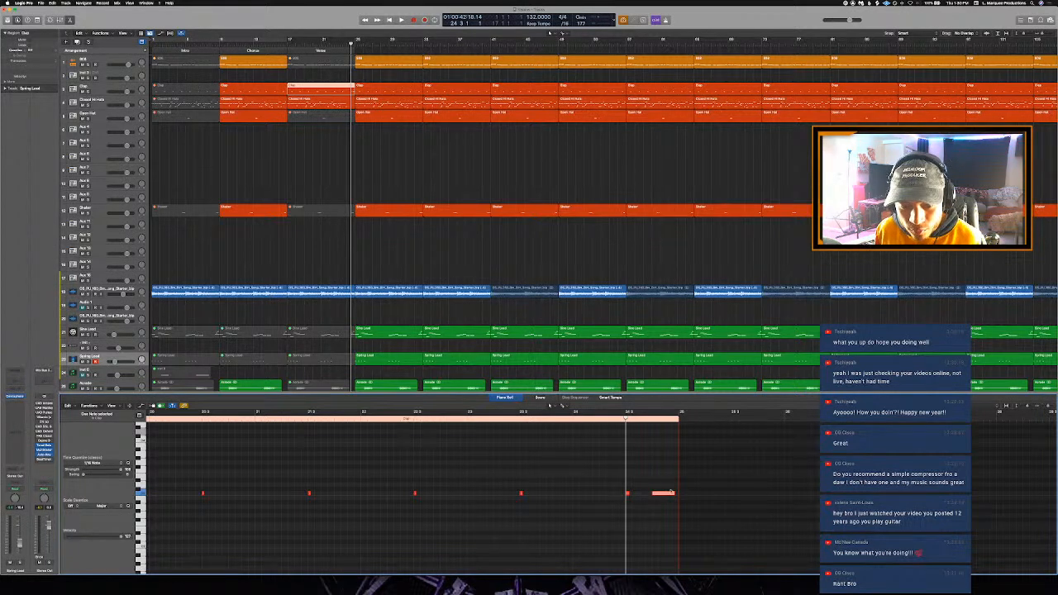
pyautogui.click(668, 518)
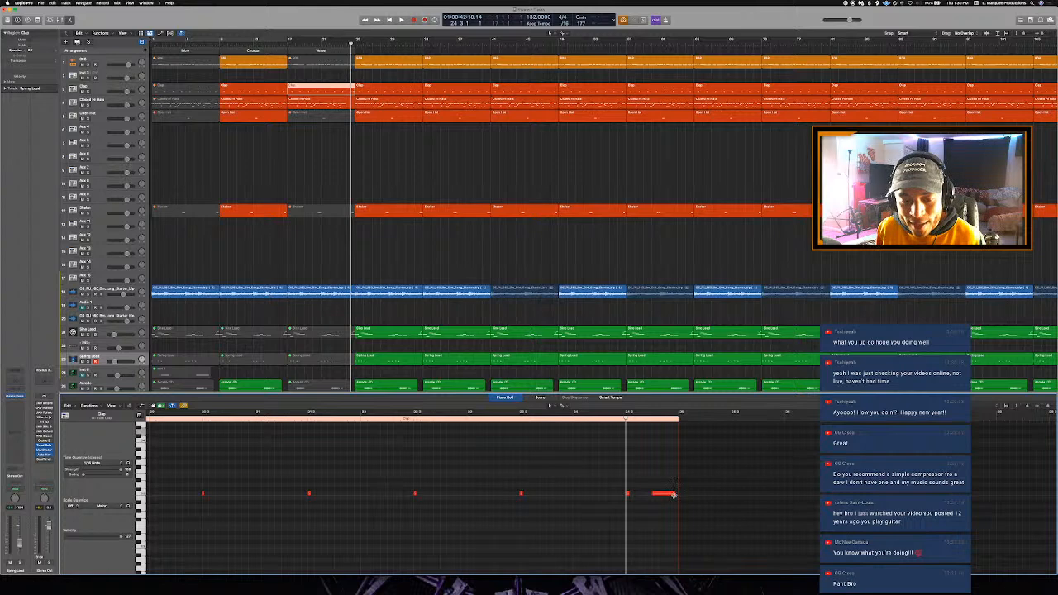
pyautogui.moveTo(674, 494); pyautogui.dragTo(656, 508)
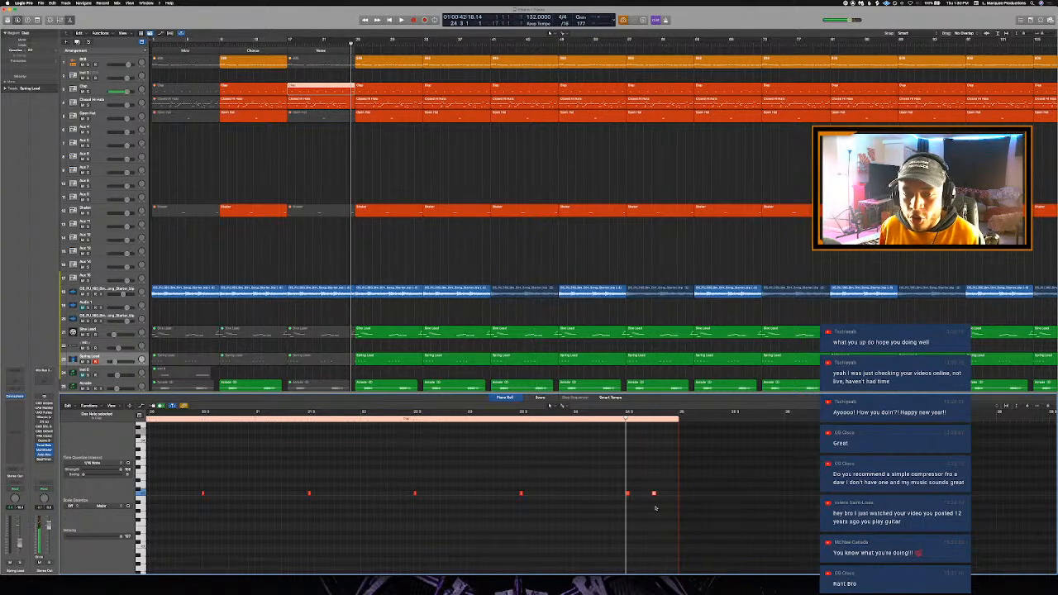
pyautogui.press('p')
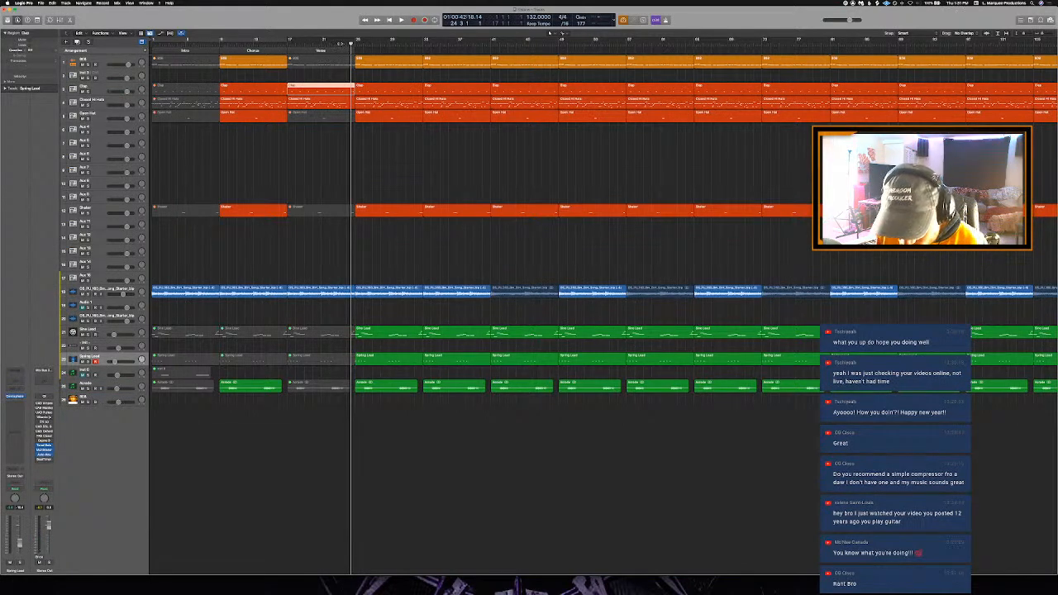
pyautogui.click(340, 44)
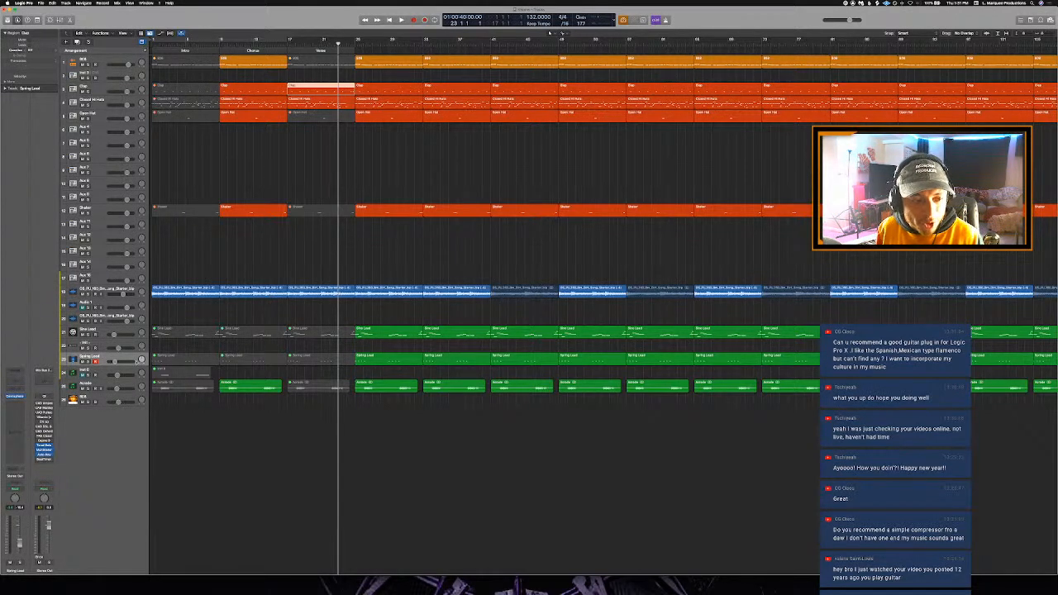
# - Duplicate the Spring Lead track with its Omnisphere instrument and open the new track's full patch browser
pyautogui.click(139, 362)
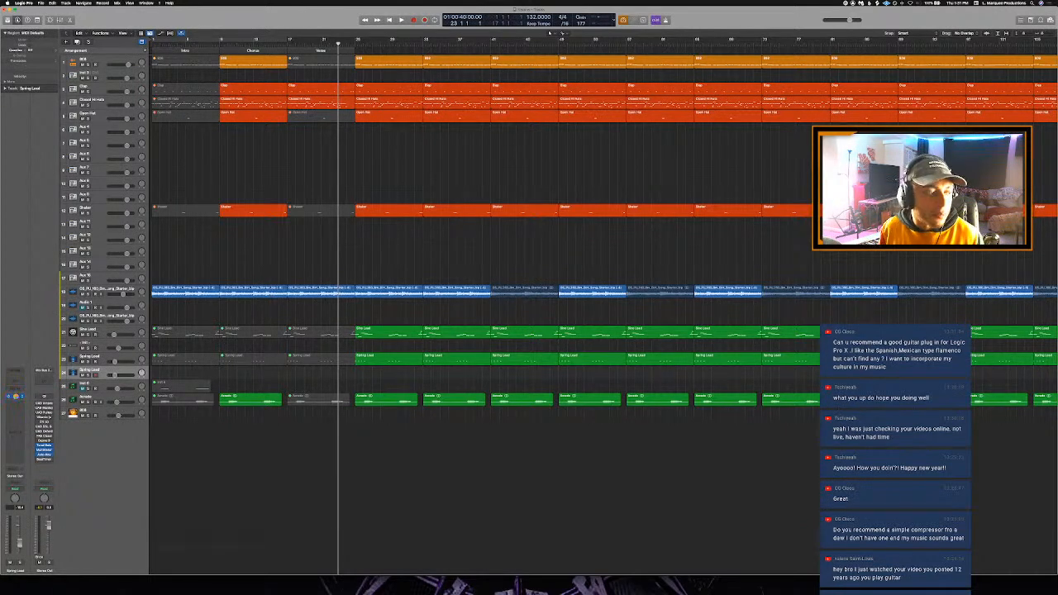
pyautogui.click(15, 397)
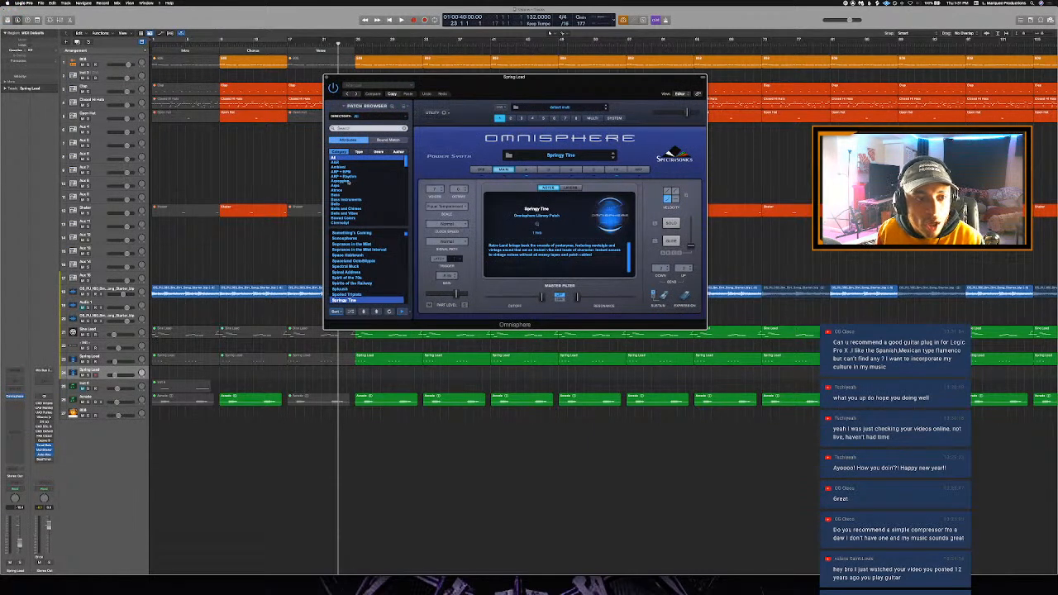
pyautogui.click(372, 106)
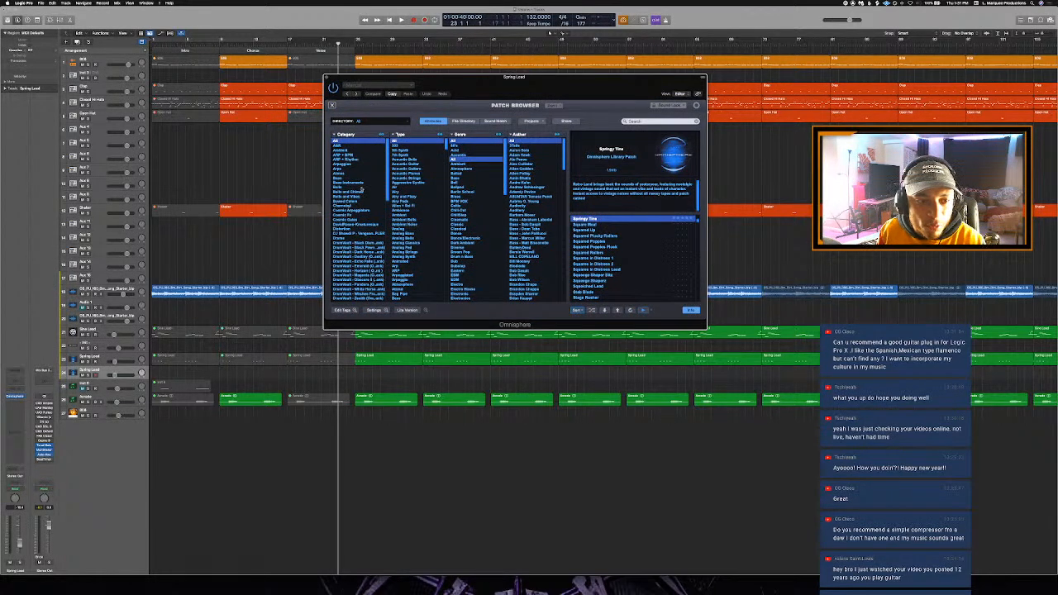
# - Load the "Flamenco Guitar a" patch from the Guitars category and raise the duplicated track's volume
pyautogui.scroll(-5, 361, 189)
pyautogui.scroll(-5, 361, 189)
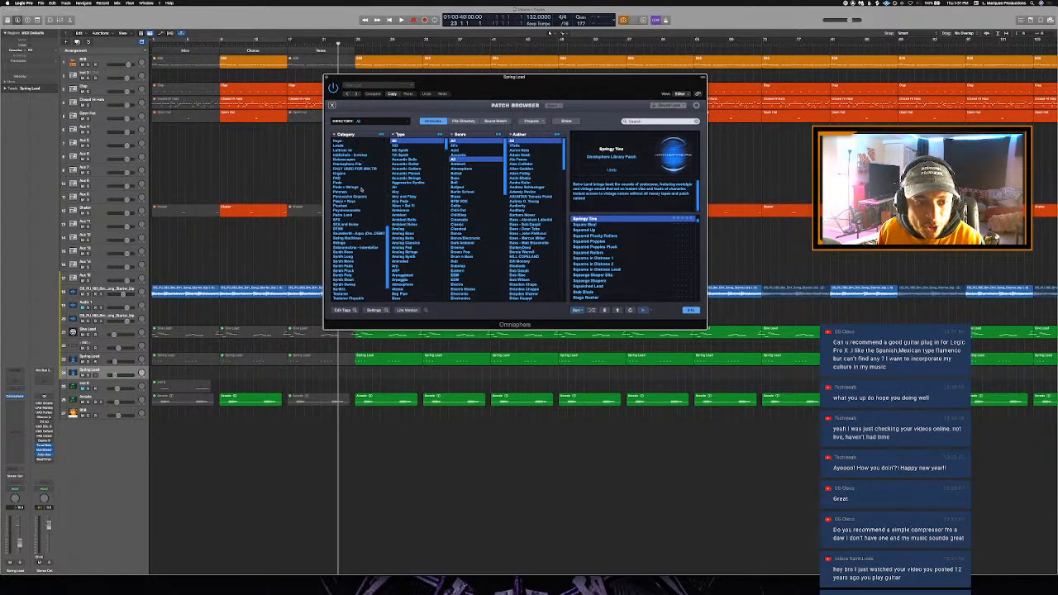
pyautogui.scroll(6, 362, 189)
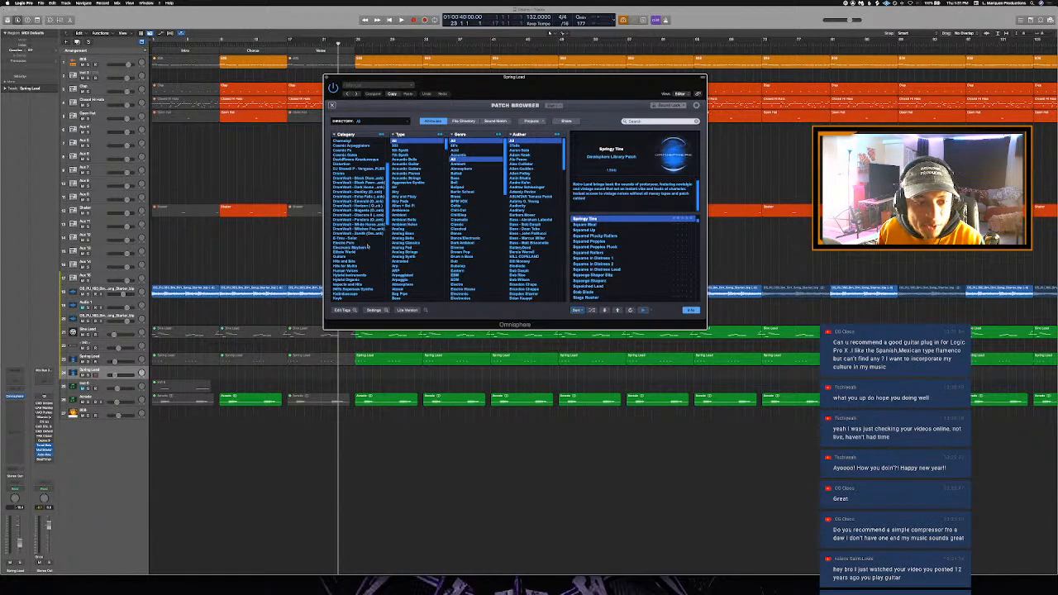
pyautogui.click(348, 257)
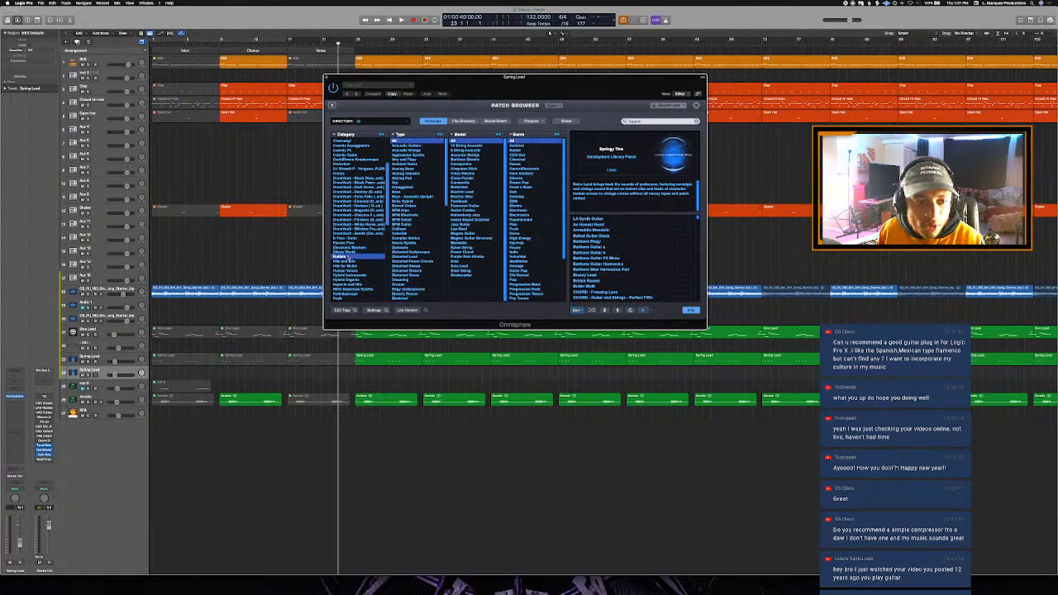
pyautogui.scroll(-10, 659, 243)
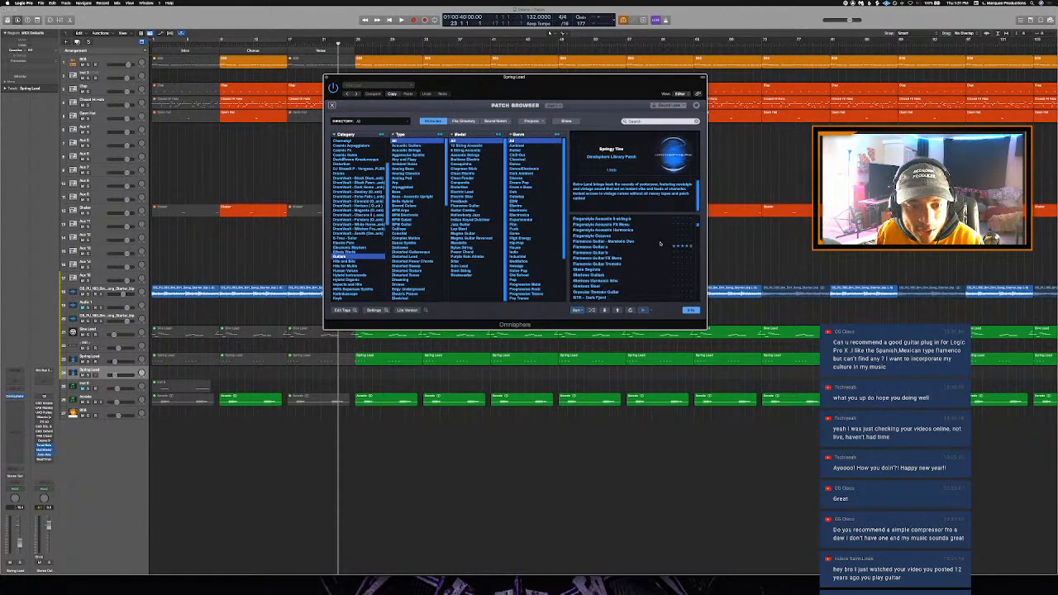
pyautogui.scroll(2, 652, 238)
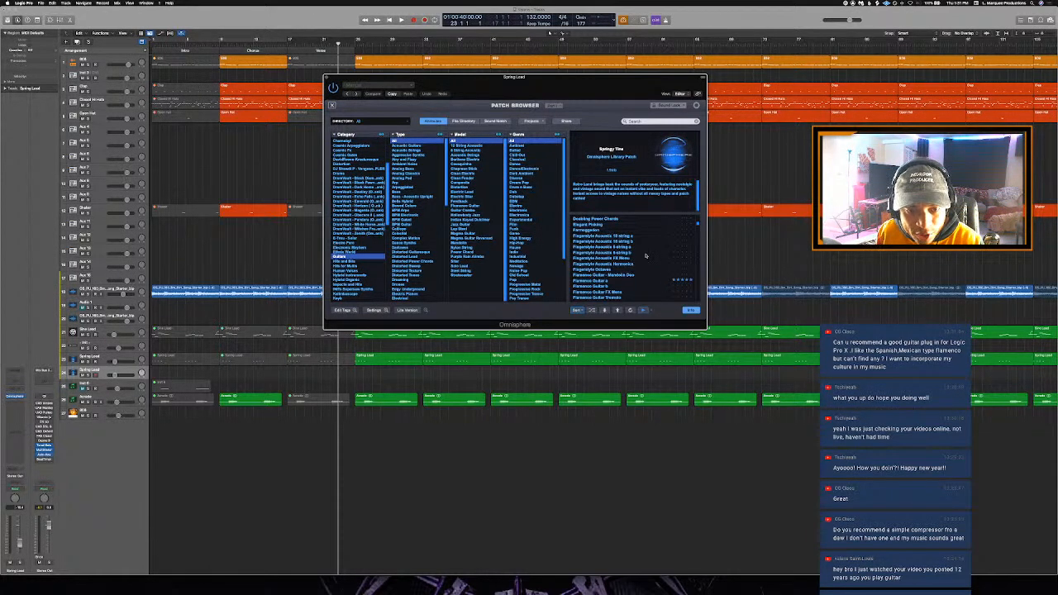
pyautogui.click(607, 281)
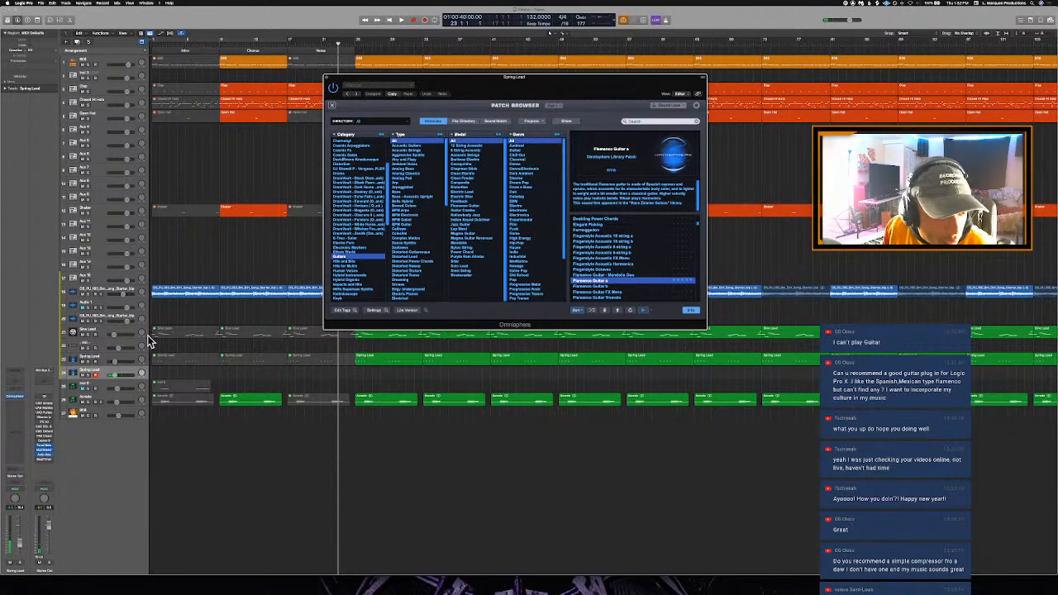
pyautogui.moveTo(115, 376); pyautogui.dragTo(130, 375)
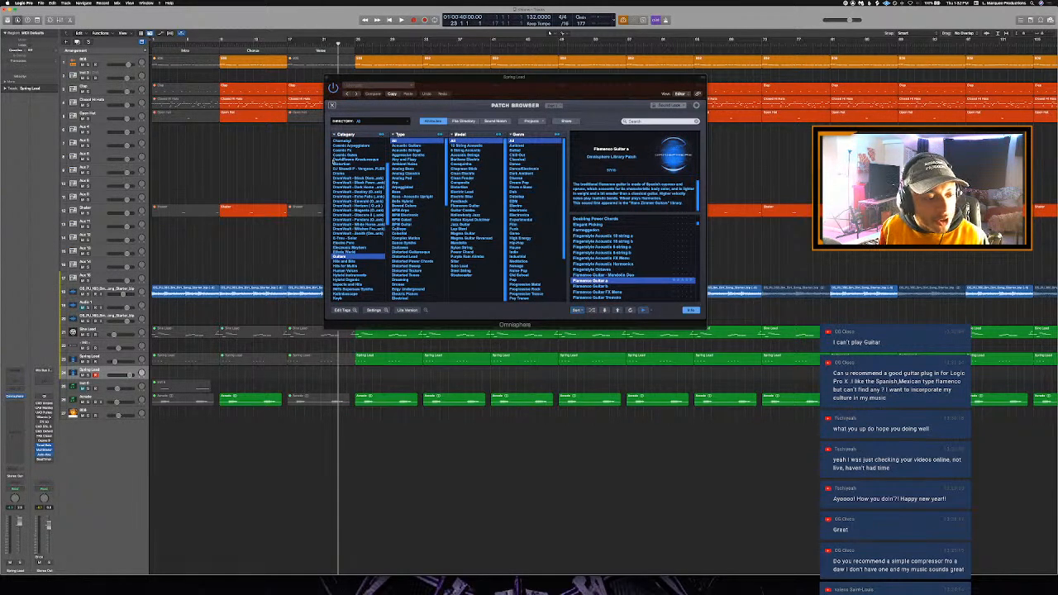
pyautogui.click(327, 76)
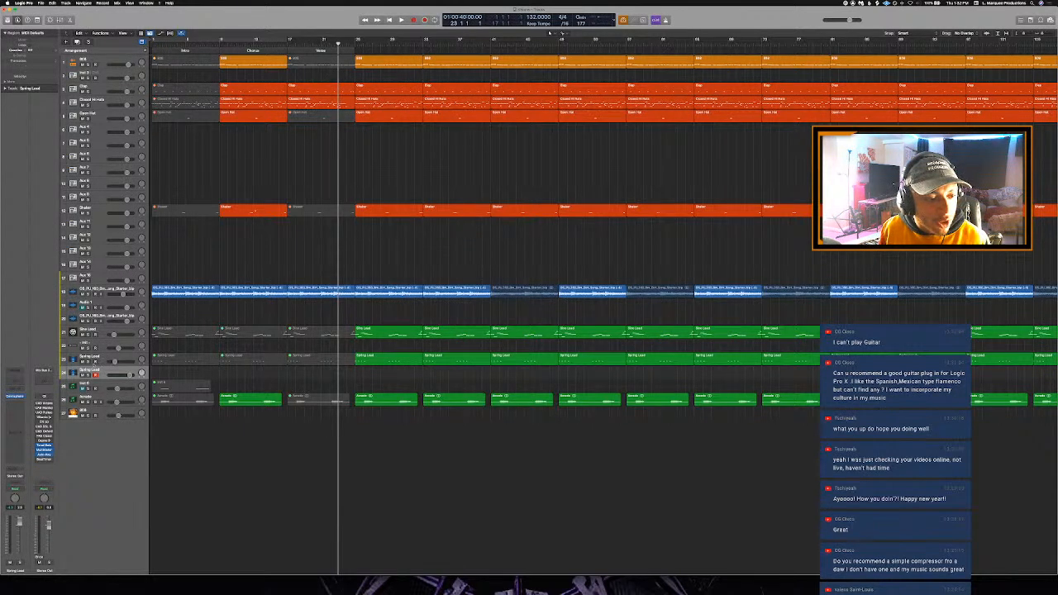
# - Lower the volume of the duplicated Spring Lead track
pyautogui.moveTo(129, 373); pyautogui.dragTo(120, 376)
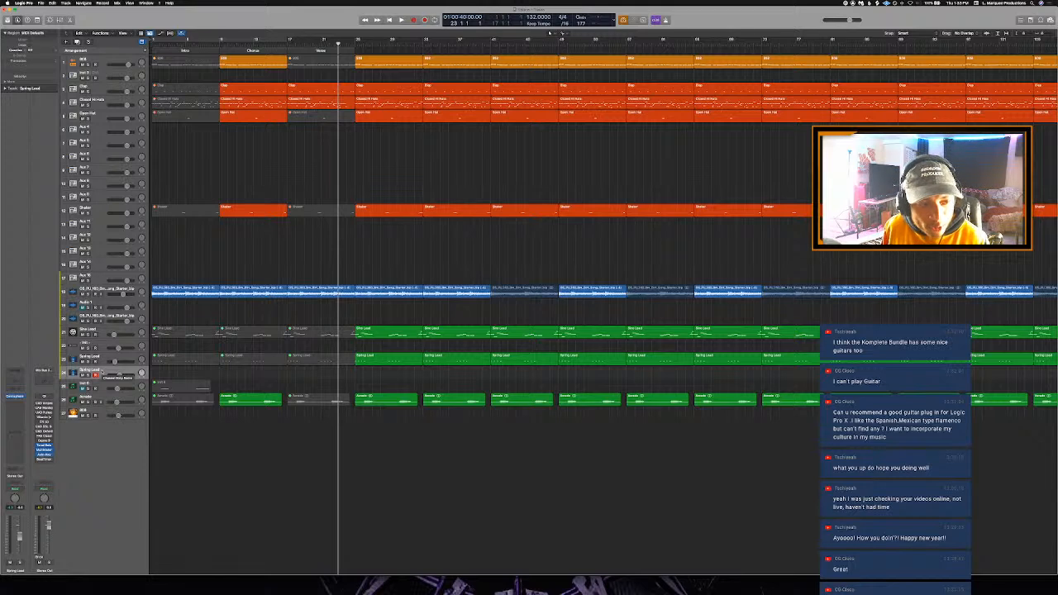
# - Try a stereo Guitar Rig 5 FX insert on the duplicated Spring Lead track and remove it again
pyautogui.click(18, 415)
pyautogui.moveTo(35, 539)
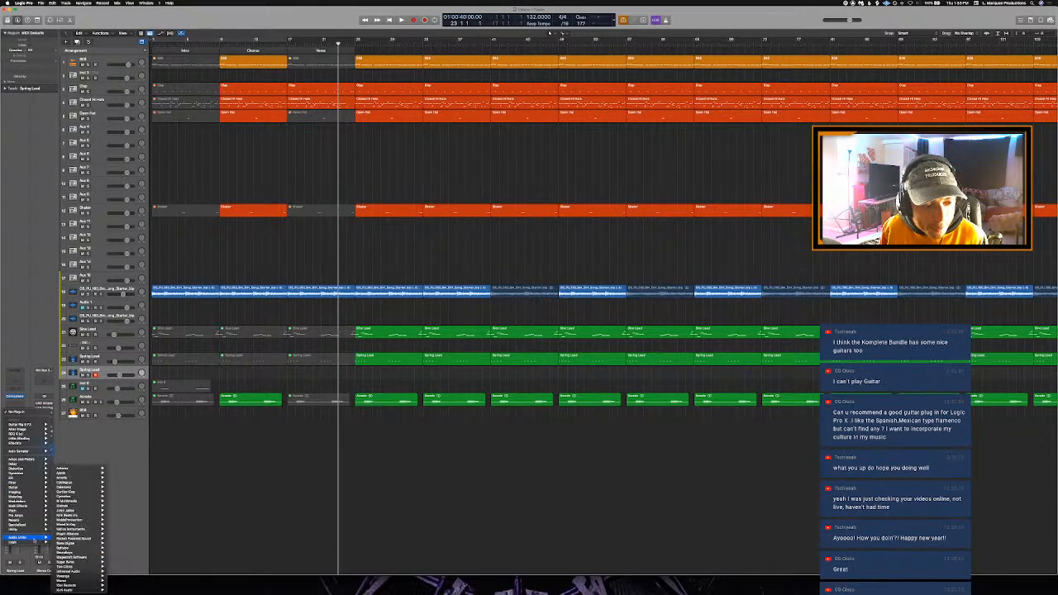
pyautogui.moveTo(88, 535)
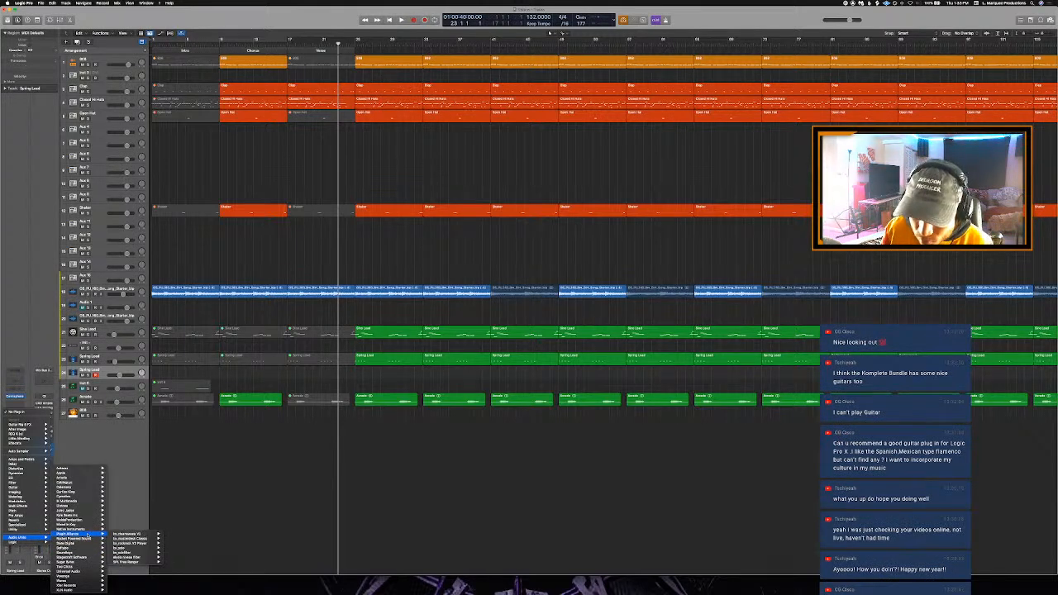
pyautogui.moveTo(125, 529)
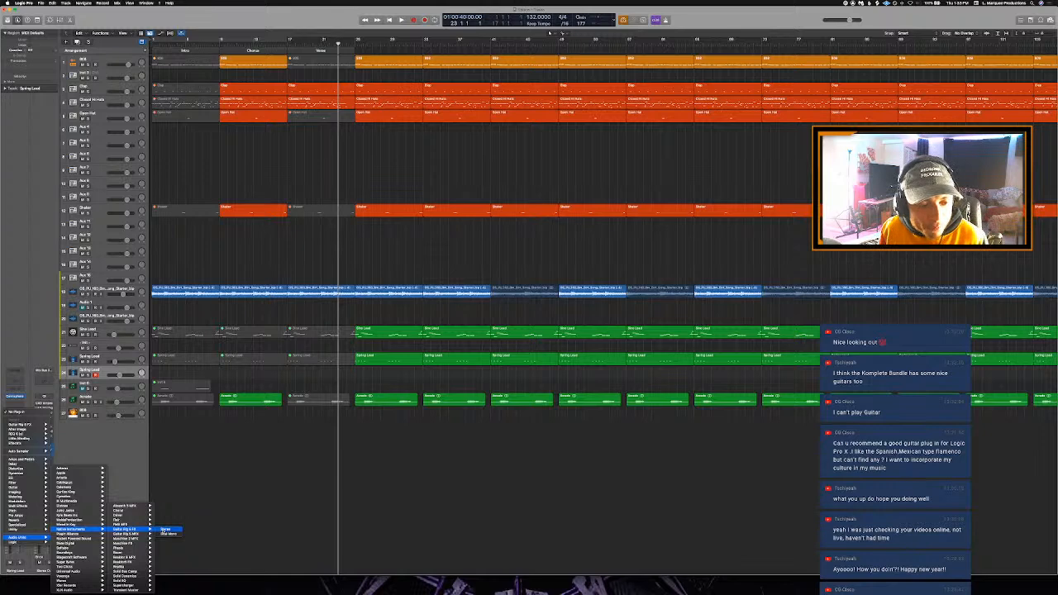
pyautogui.click(165, 530)
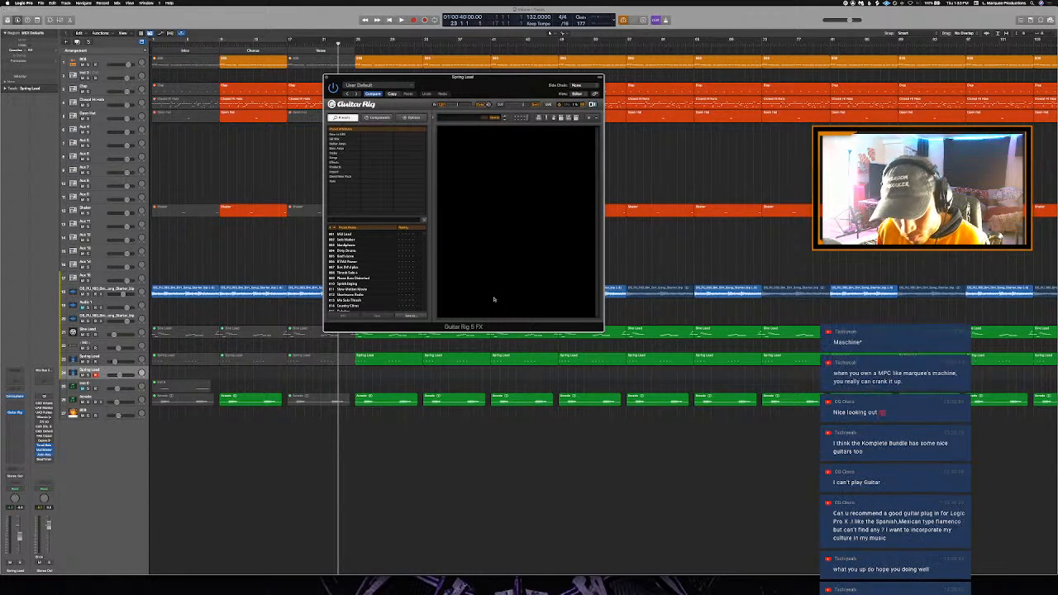
pyautogui.moveTo(484, 83); pyautogui.dragTo(512, 91)
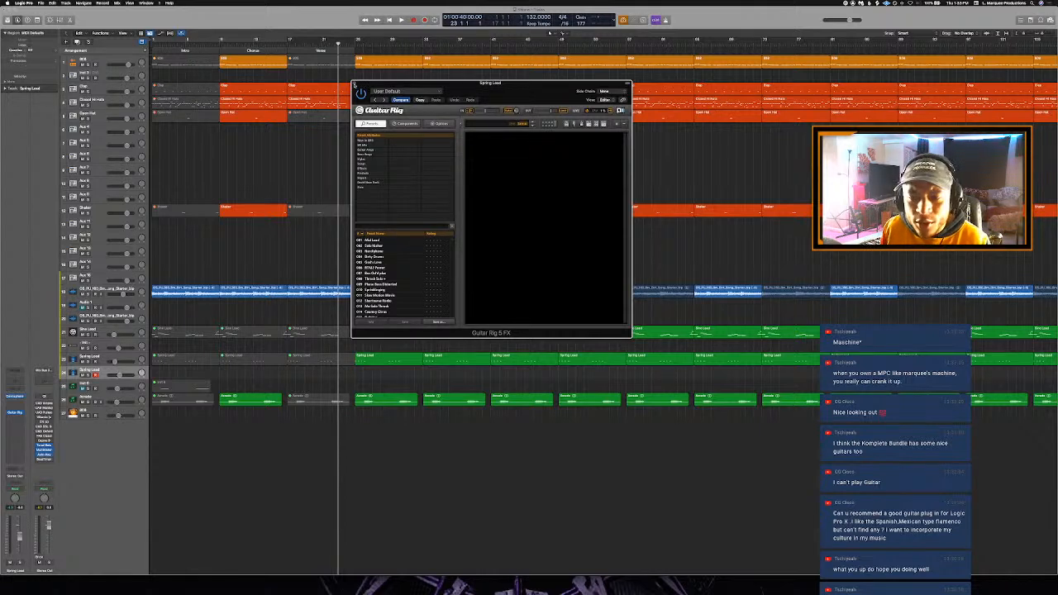
pyautogui.click(41, 413)
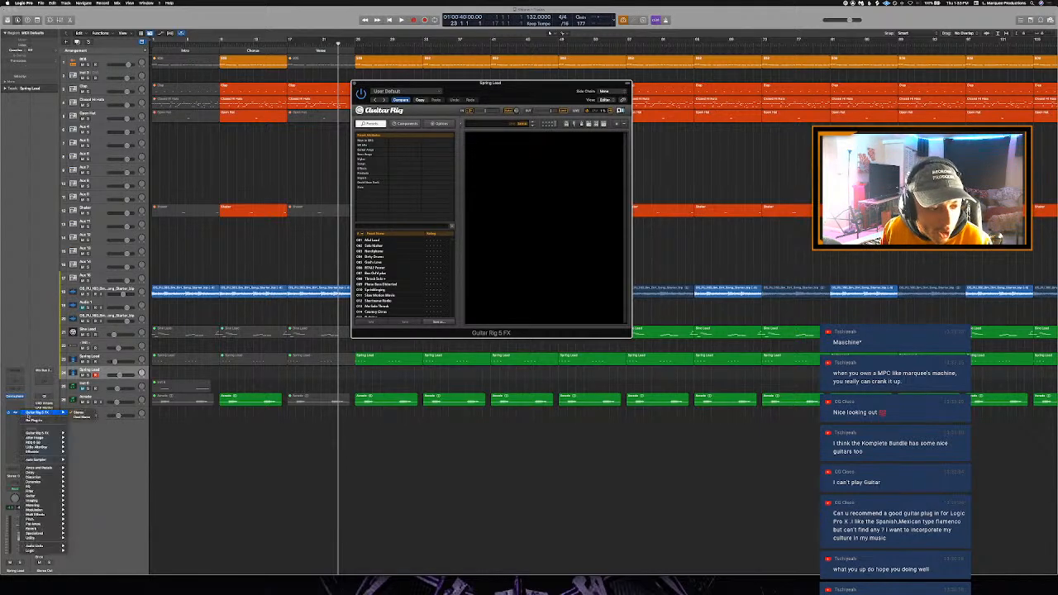
pyautogui.click(33, 422)
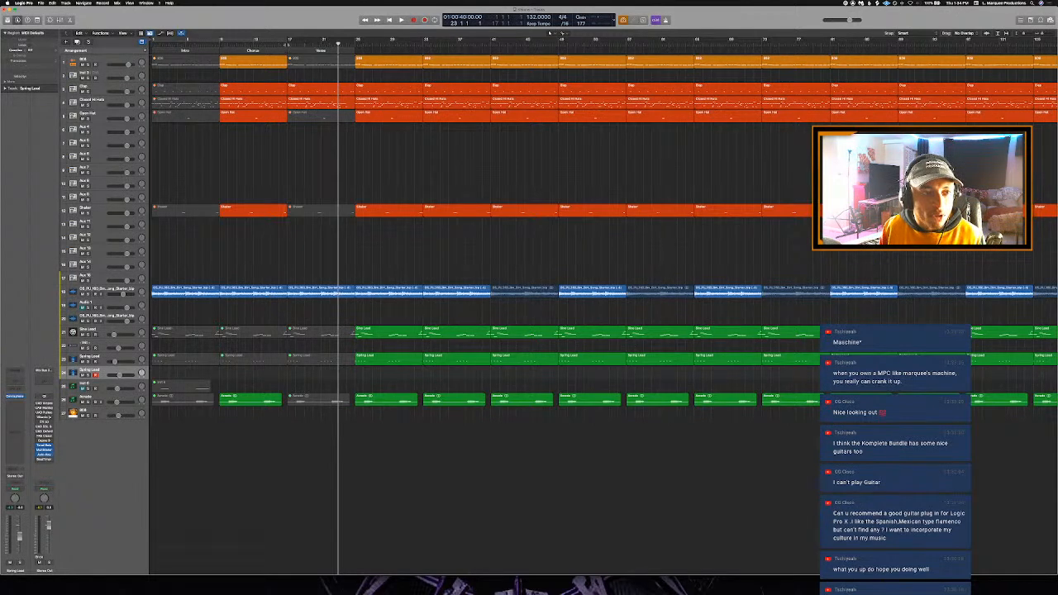
# - Play the arrangement from bar 17 and mute the Sine Lead region that starts at bar 25
pyautogui.click(288, 43)
pyautogui.press('space')
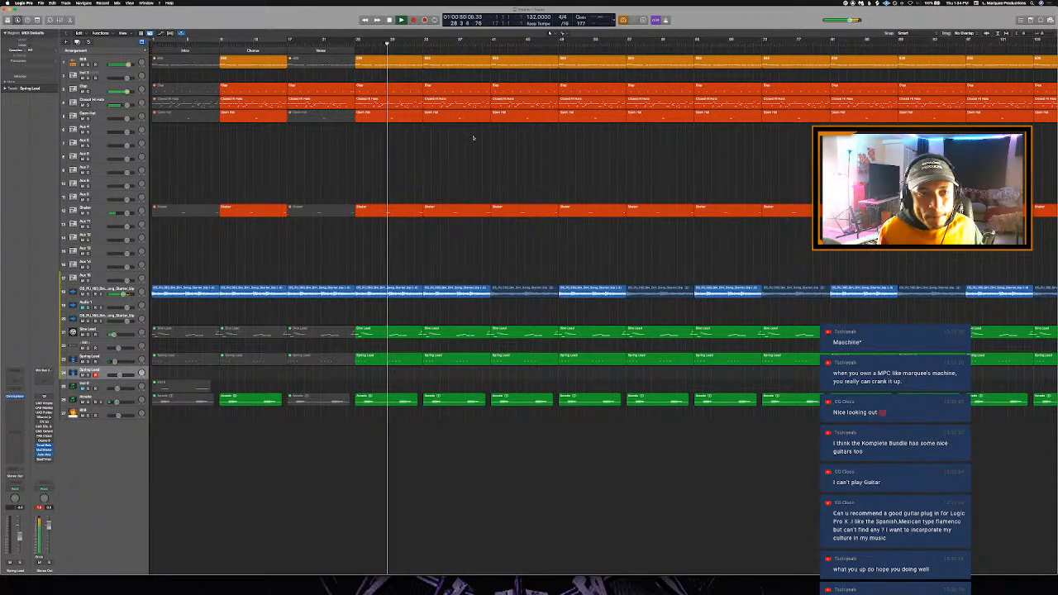
pyautogui.click(387, 399)
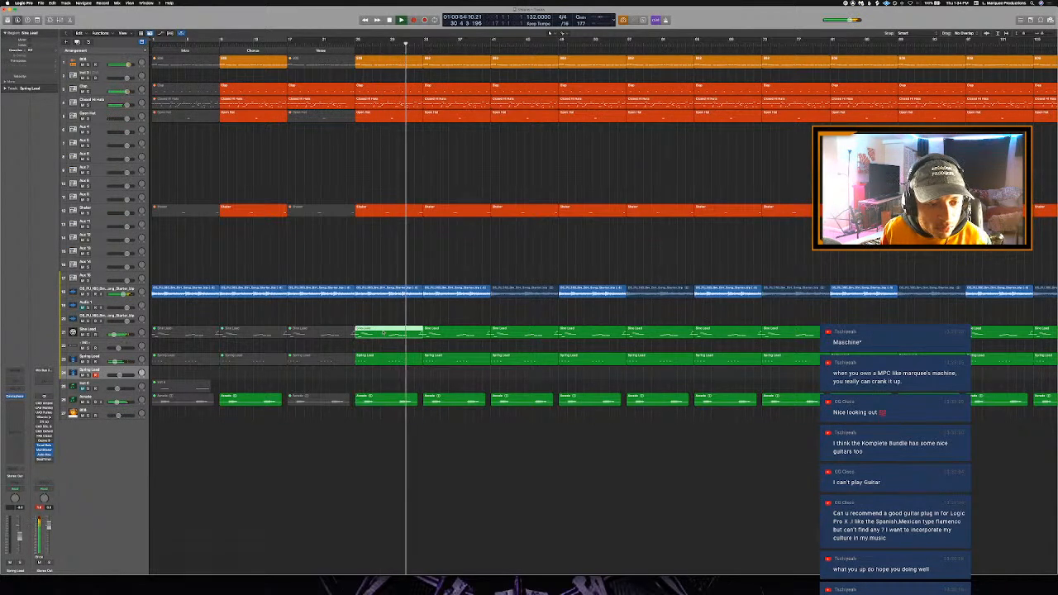
pyautogui.click(383, 333)
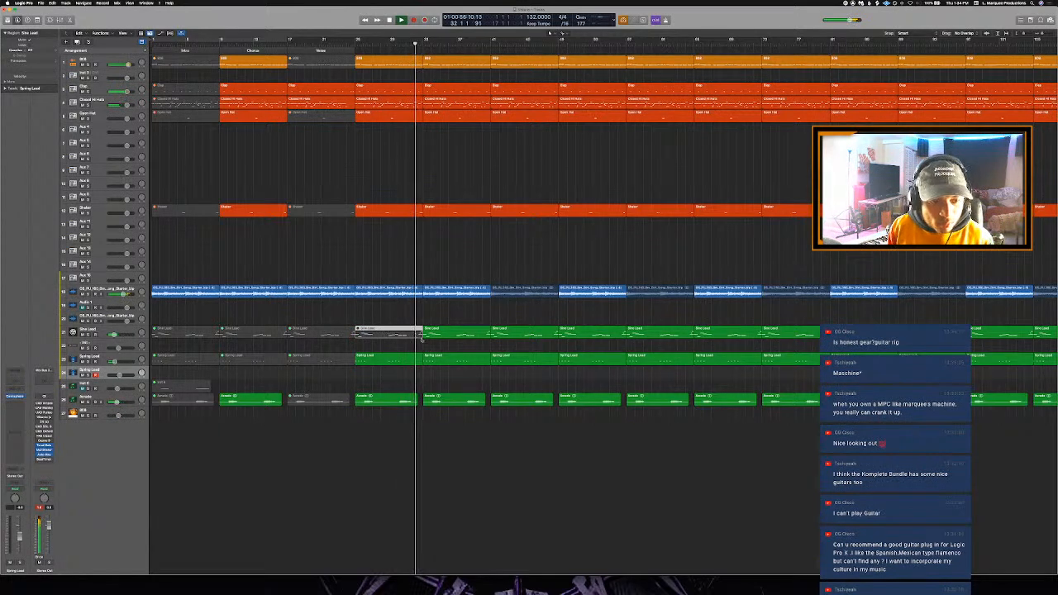
pyautogui.press('super+Right')
pyautogui.press('super+Right')
pyautogui.press('super+Right')
pyautogui.press('super+Right')
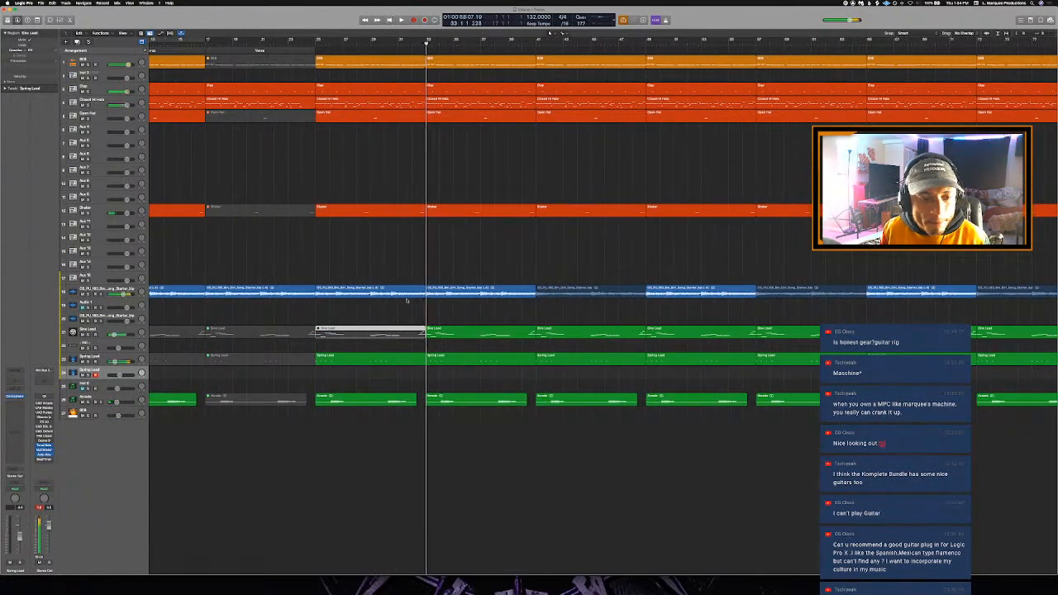
# - Extend the Verse arrangement section so that it ends at bar 57
pyautogui.moveTo(315, 52)
pyautogui.mouseDown()
pyautogui.moveTo(845, 76)
pyautogui.moveTo(737, 91)
pyautogui.moveTo(757, 94)
pyautogui.mouseUp()
pyautogui.press('super+Left')
pyautogui.press('super+Left')
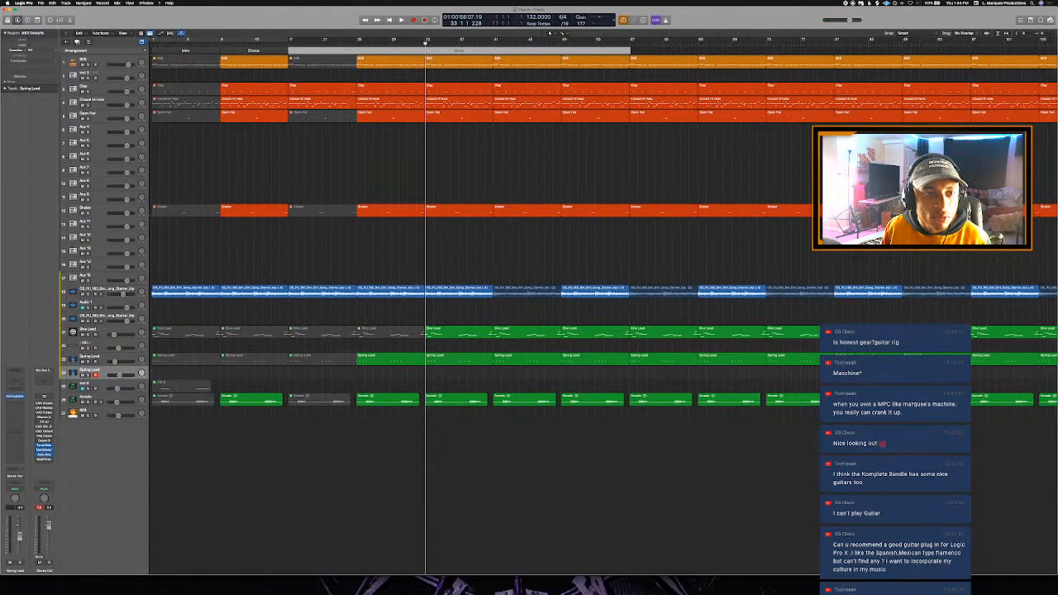
# - Play from bar 24 and try muting the lowest green region that starts at bar 25
pyautogui.click(348, 45)
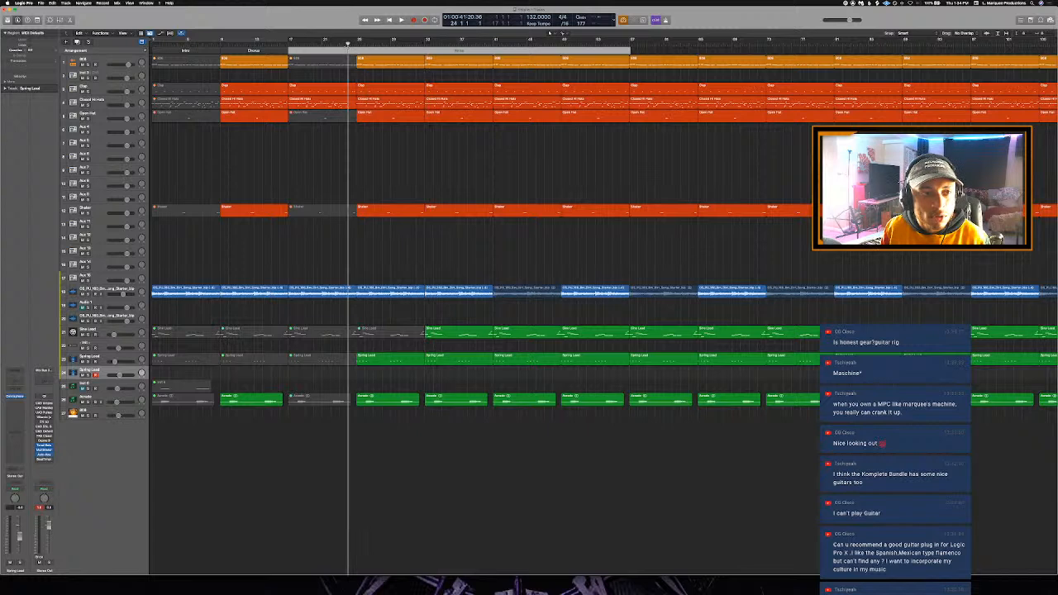
pyautogui.press('space')
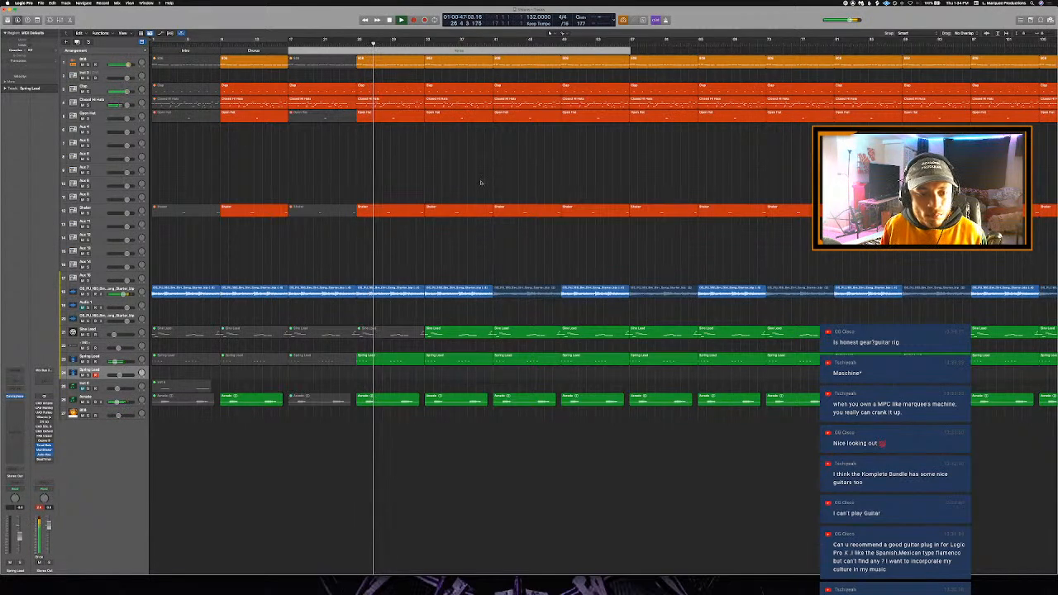
pyautogui.click(392, 403)
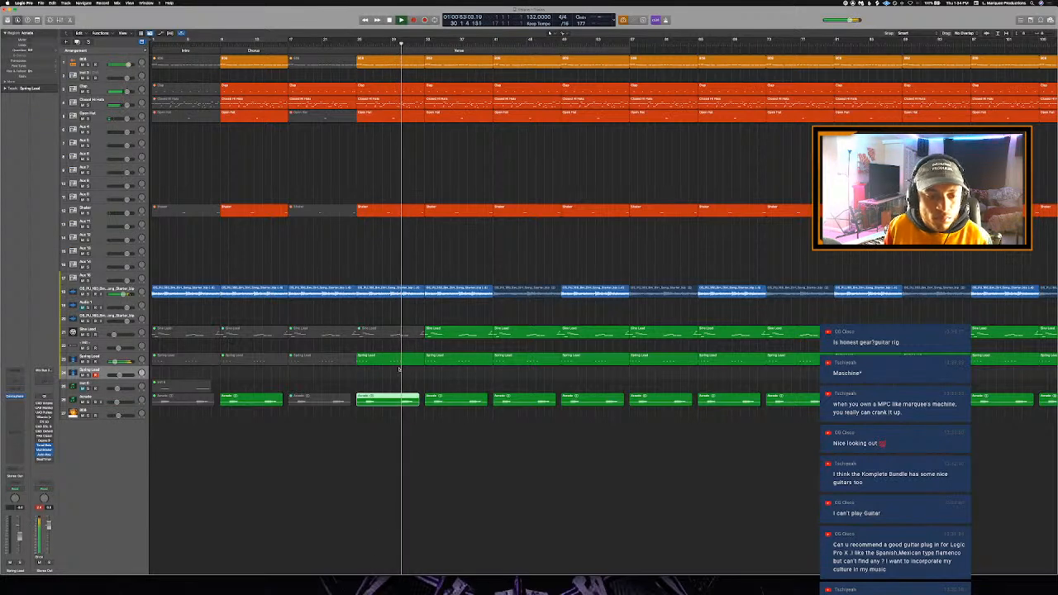
pyautogui.hotkey('ctrl', 'm')
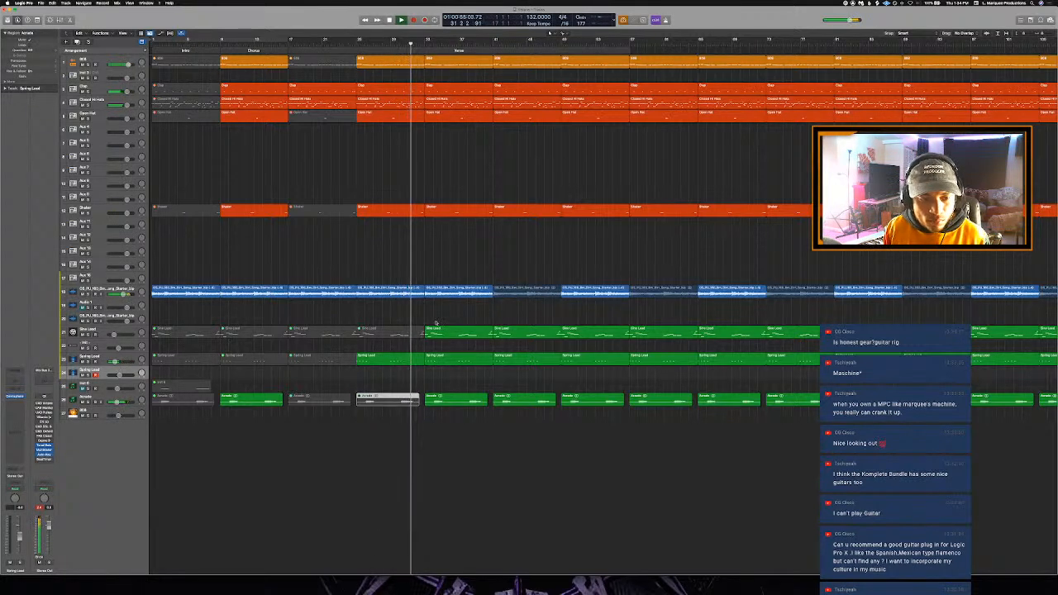
pyautogui.hotkey('ctrl', 'm')
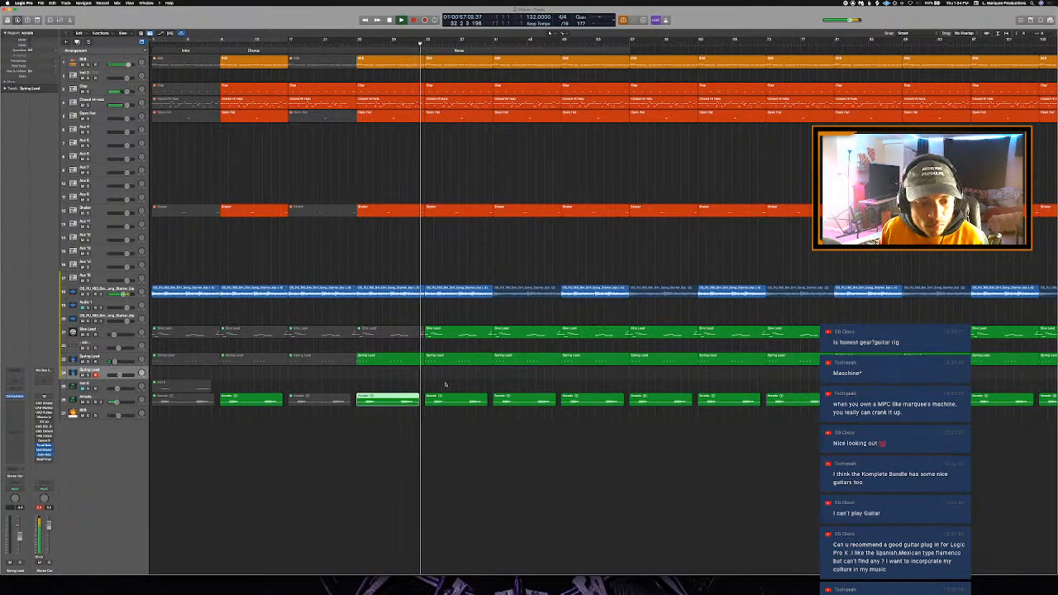
# - Mute the Spring Lead region at bar 25 and the Sine Lead region at bar 33
pyautogui.click(407, 359)
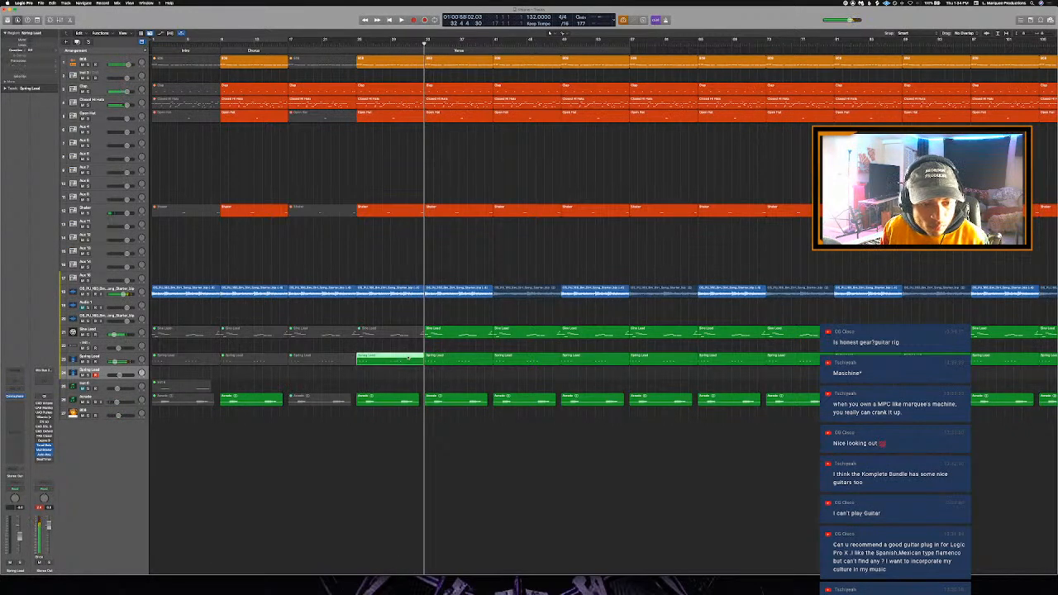
pyautogui.hotkey('ctrl', 'm')
pyautogui.press('space')
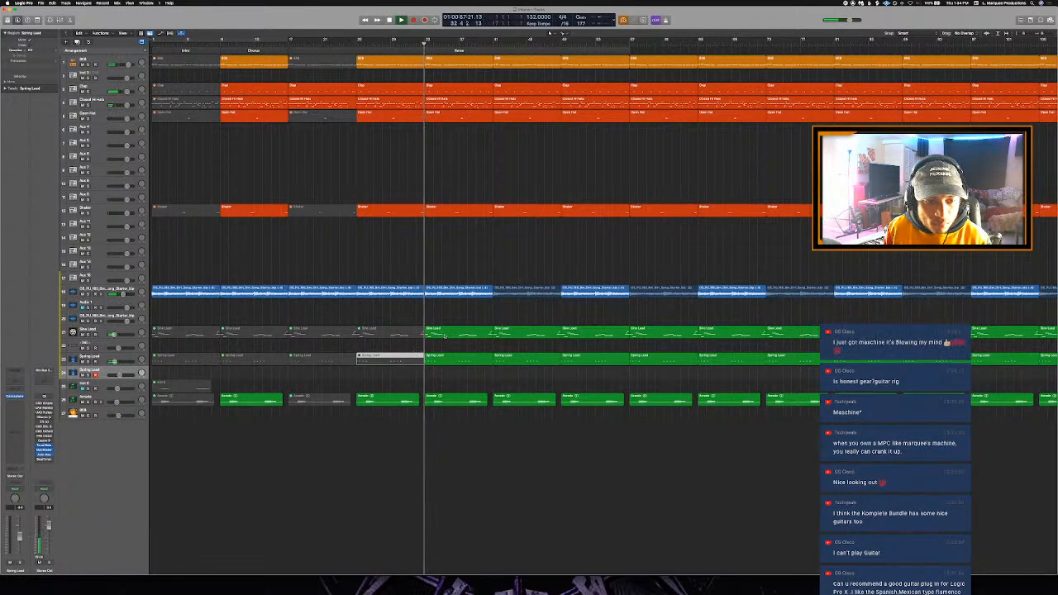
pyautogui.press('space')
pyautogui.click(445, 336)
pyautogui.hotkey('ctrl', 'm')
pyautogui.press('space')
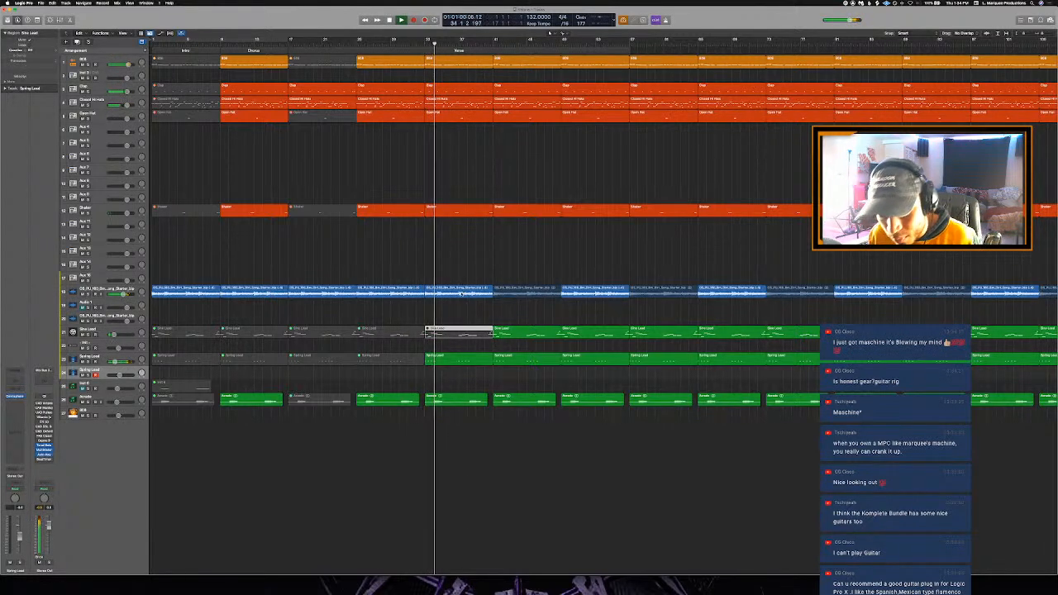
# - Open the 808 region at bar 33 in the Piano Roll and set the Verse section to end at bar 49
pyautogui.click(415, 43)
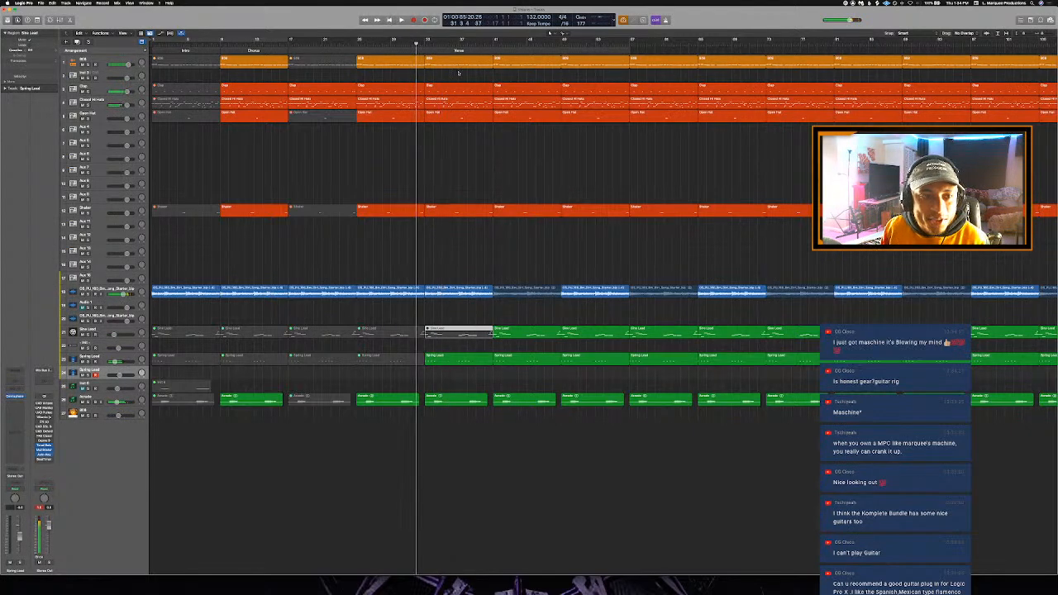
pyautogui.press('super+Right')
pyautogui.click(442, 65)
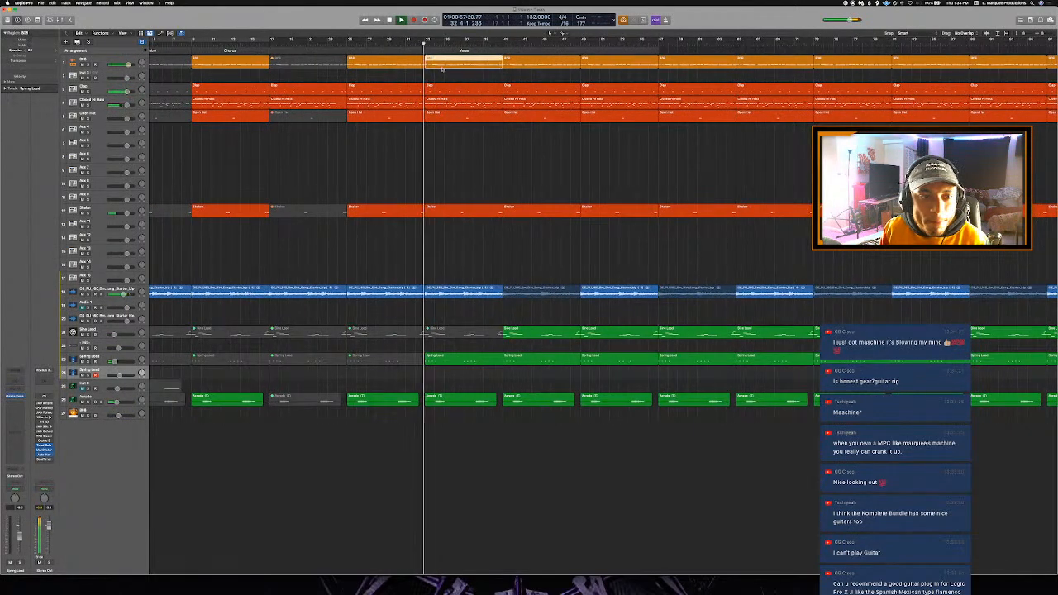
pyautogui.press('space')
pyautogui.press('p')
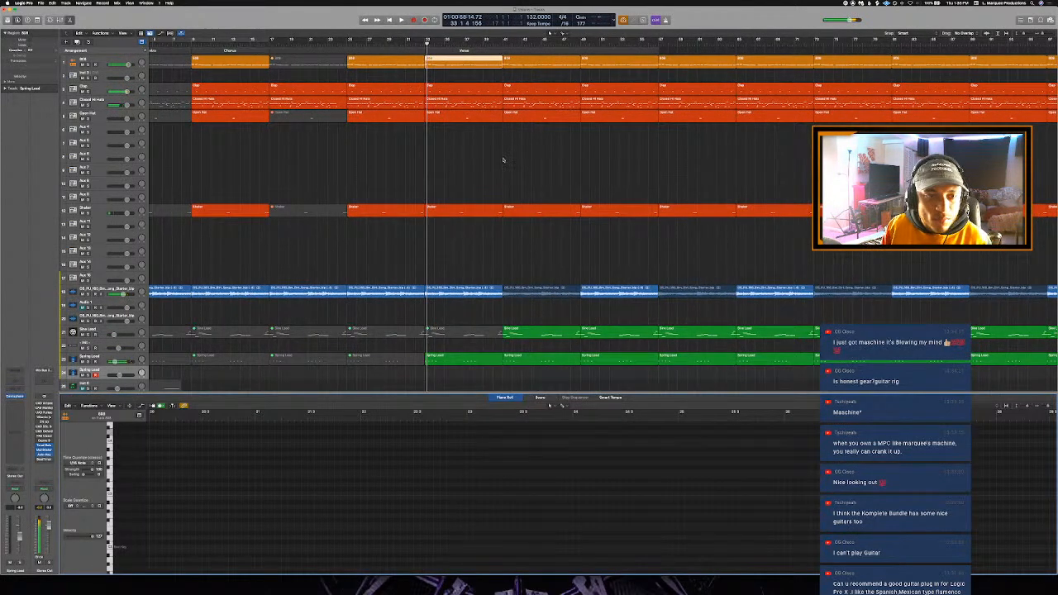
pyautogui.click(504, 160)
pyautogui.doubleClick(456, 64)
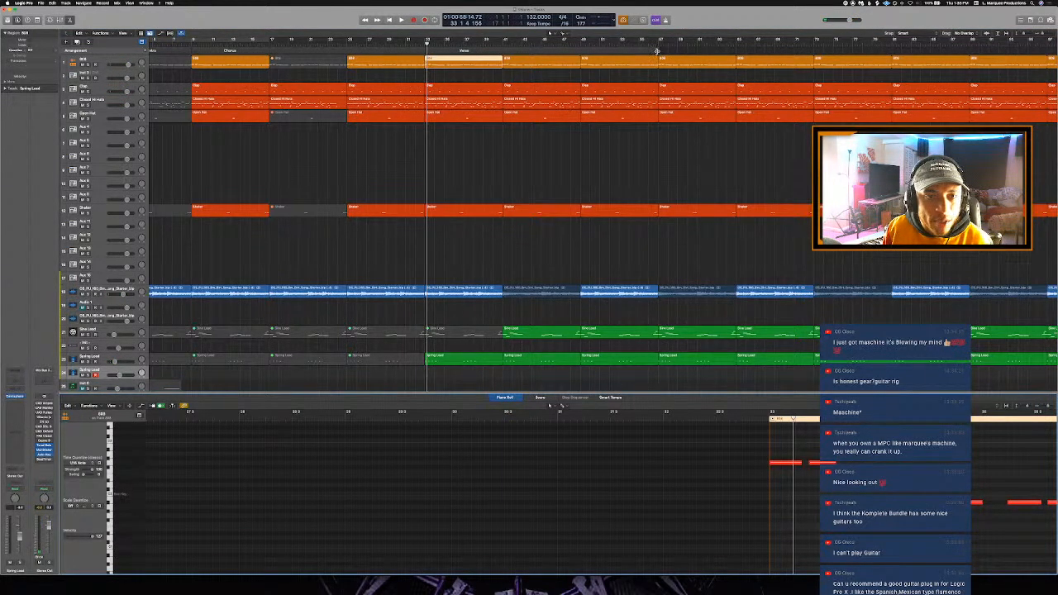
pyautogui.moveTo(657, 51); pyautogui.dragTo(582, 58)
# - Mute the second and third notes of the 808 region at bar 33 and play the passage
pyautogui.click(449, 63)
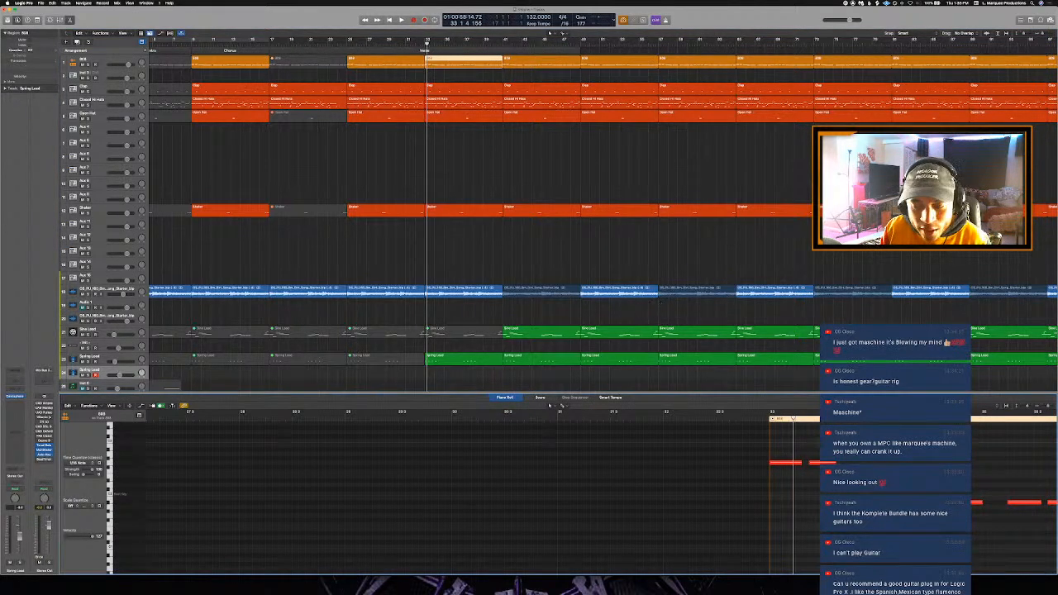
pyautogui.hscroll(5, 517, 441)
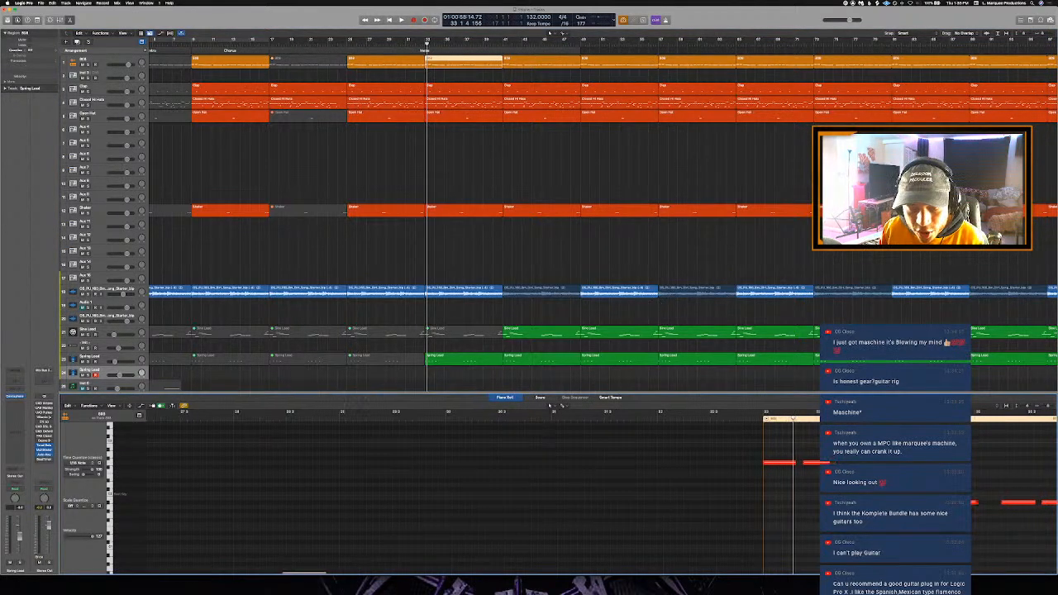
pyautogui.click(481, 424)
pyautogui.click(614, 462)
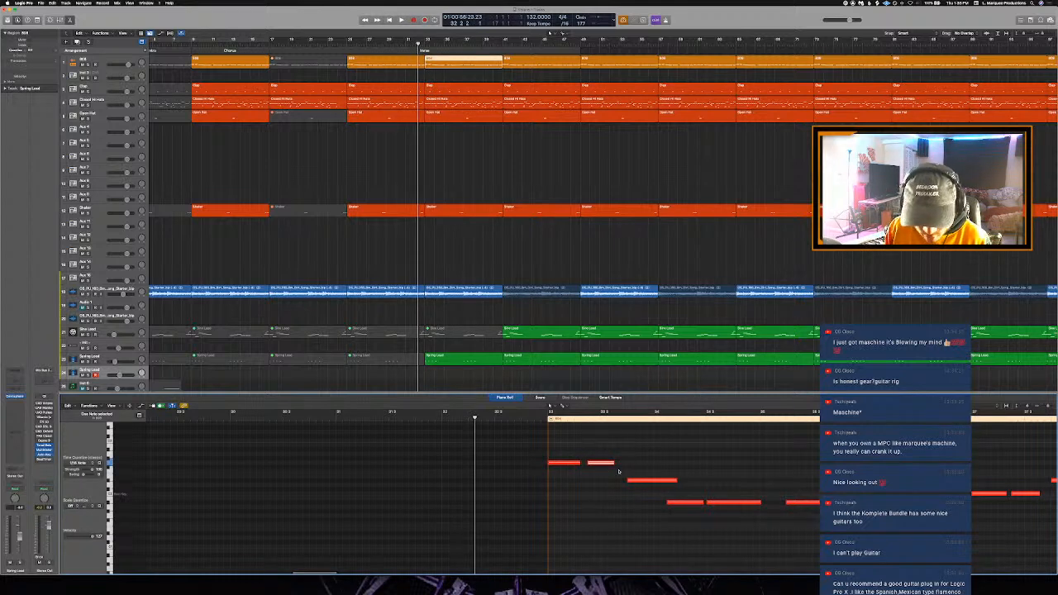
pyautogui.hotkey('ctrl', 'm')
pyautogui.press('space')
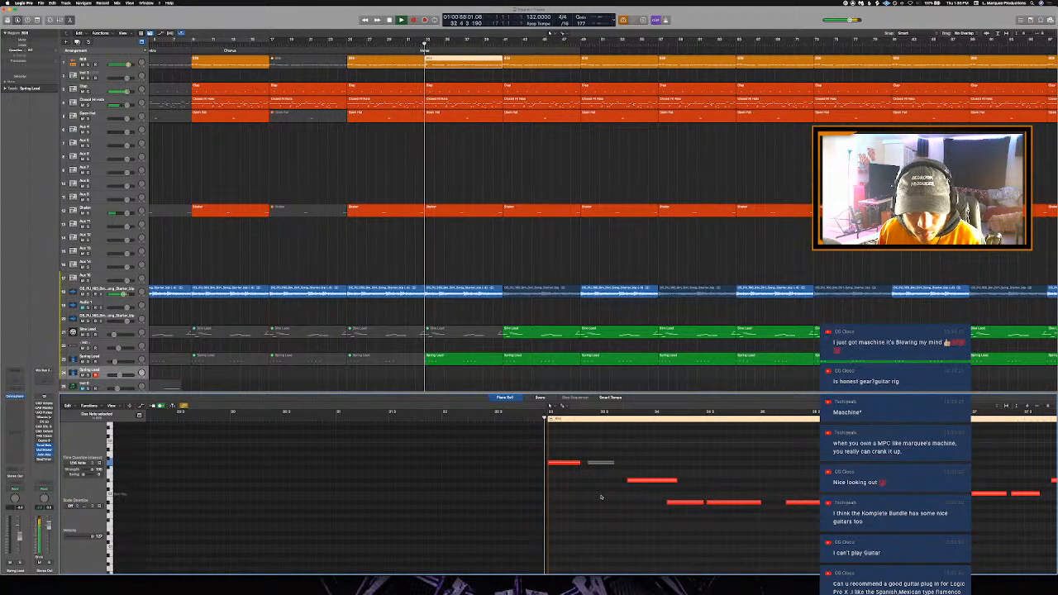
pyautogui.press('space')
pyautogui.click(646, 479)
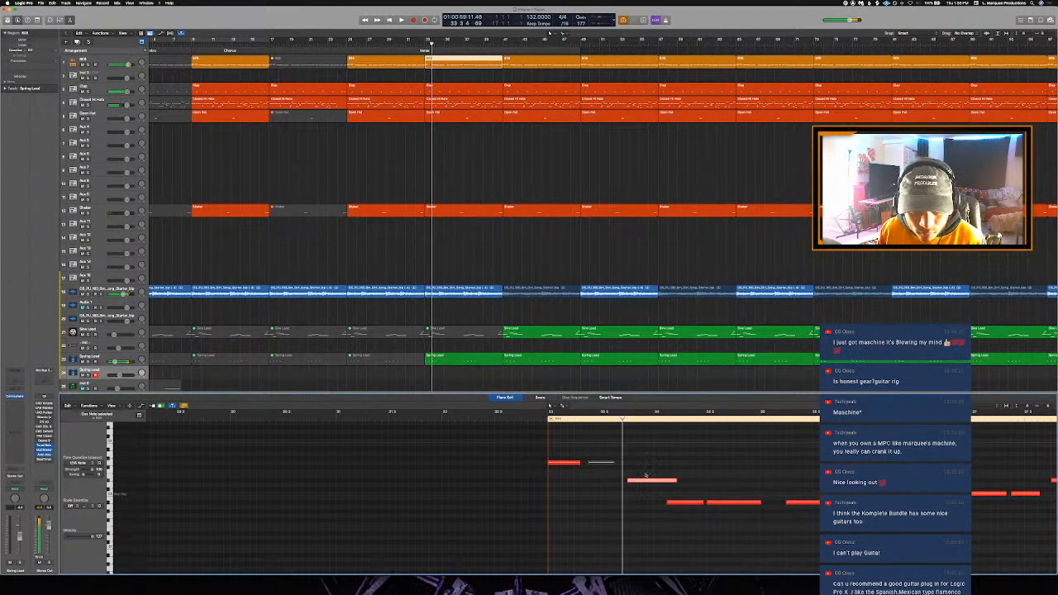
pyautogui.hotkey('ctrl', 'm')
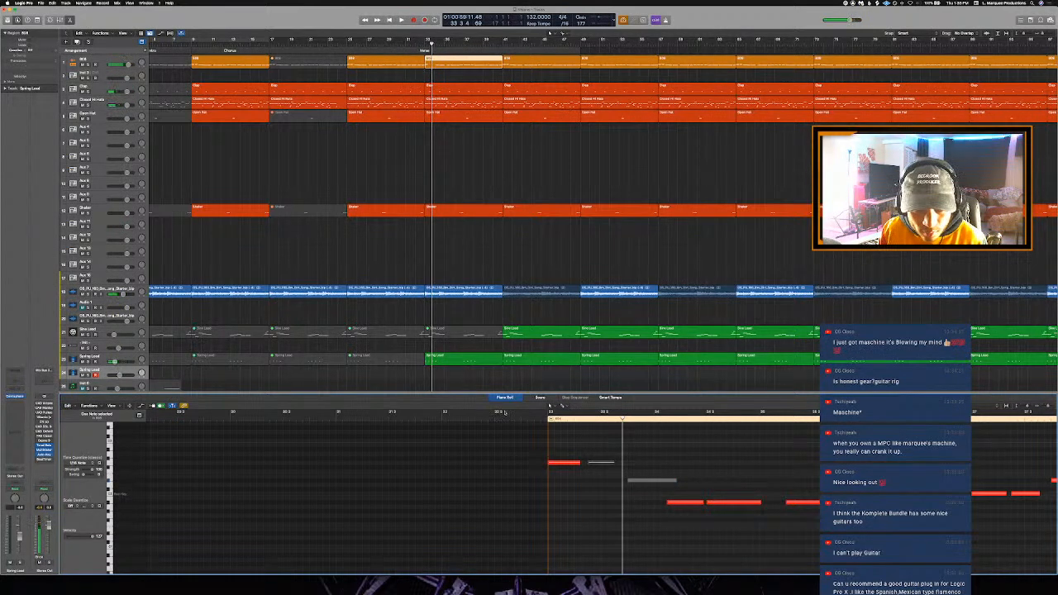
pyautogui.click(527, 414)
pyautogui.press('space')
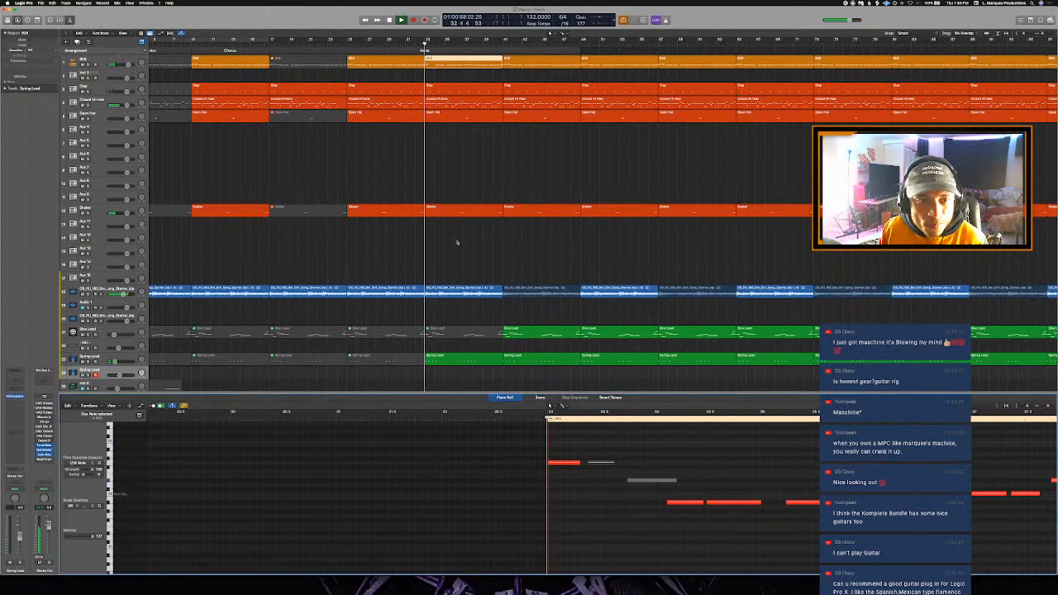
# - Mute the 17 notes that follow the opening roll in the Closed Hi Hats region at bar 33
pyautogui.click(447, 102)
pyautogui.hscroll(-2, 555, 255)
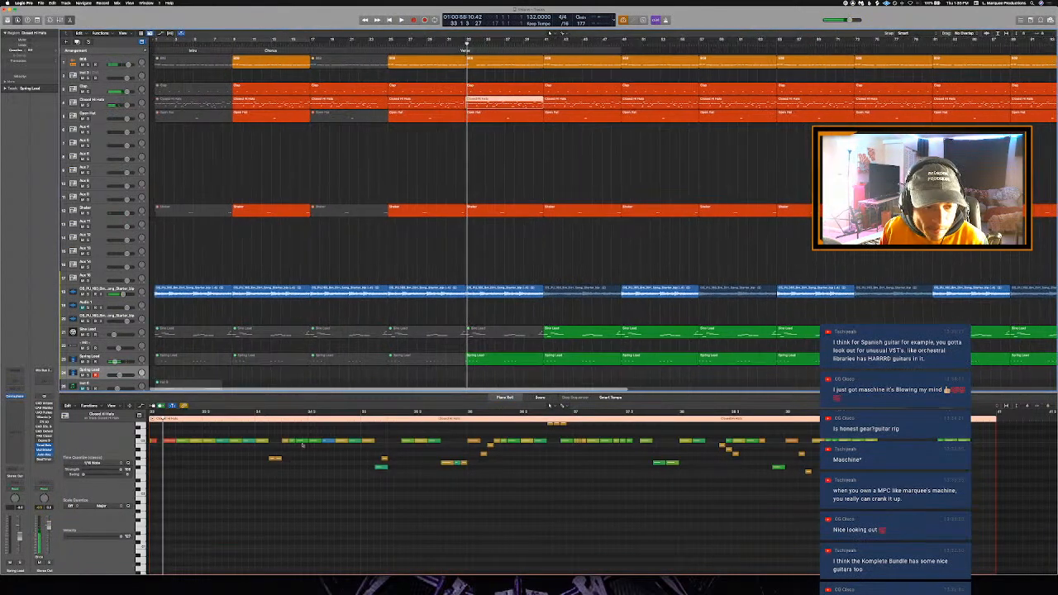
pyautogui.scroll(4, 302, 445)
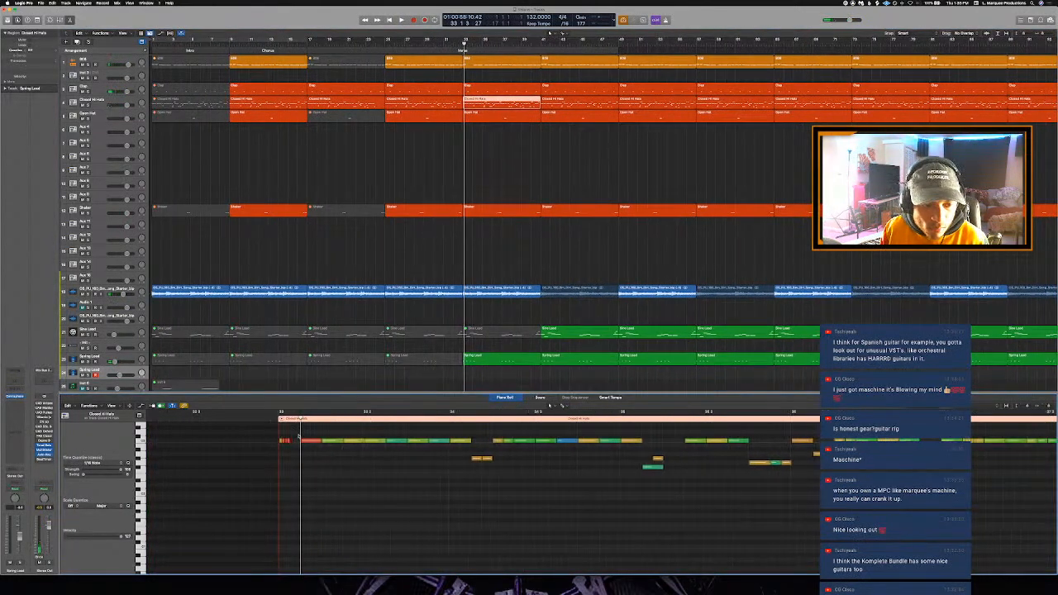
pyautogui.scroll(1, 299, 437)
pyautogui.press('space')
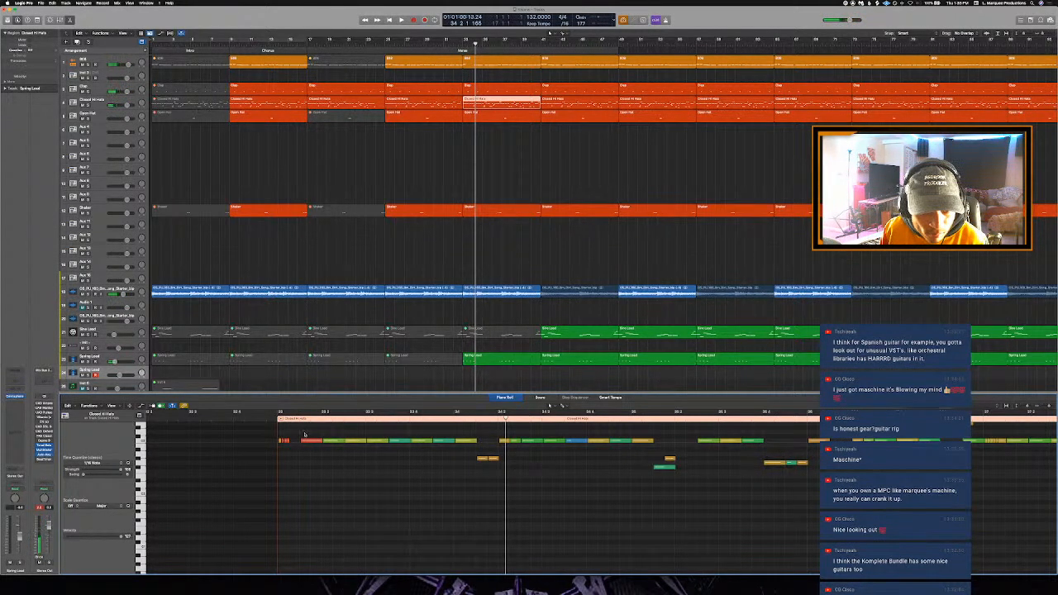
pyautogui.moveTo(304, 434); pyautogui.dragTo(491, 506)
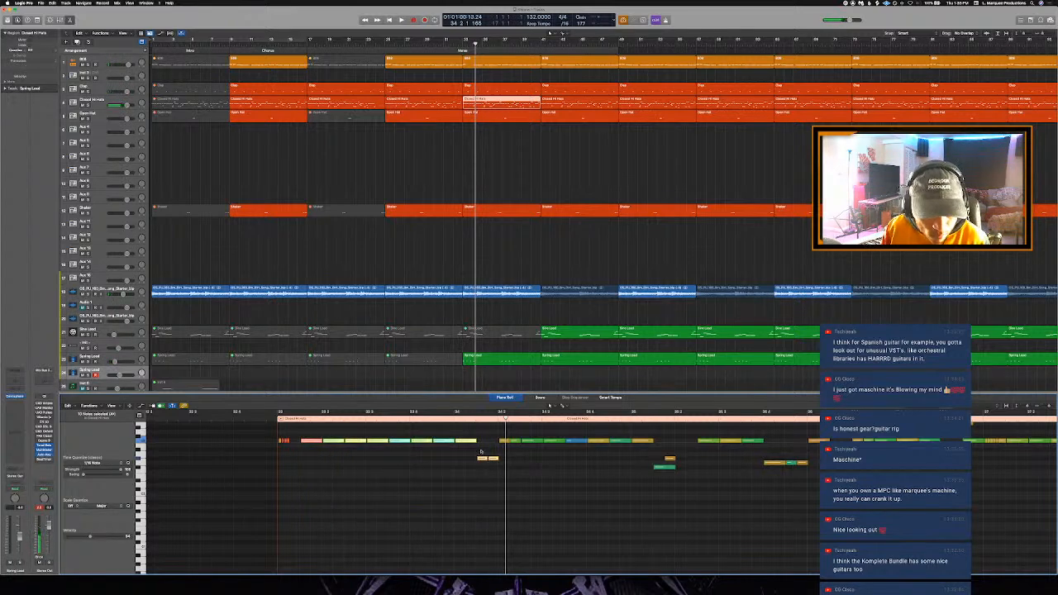
pyautogui.moveTo(507, 427); pyautogui.dragTo(633, 450)
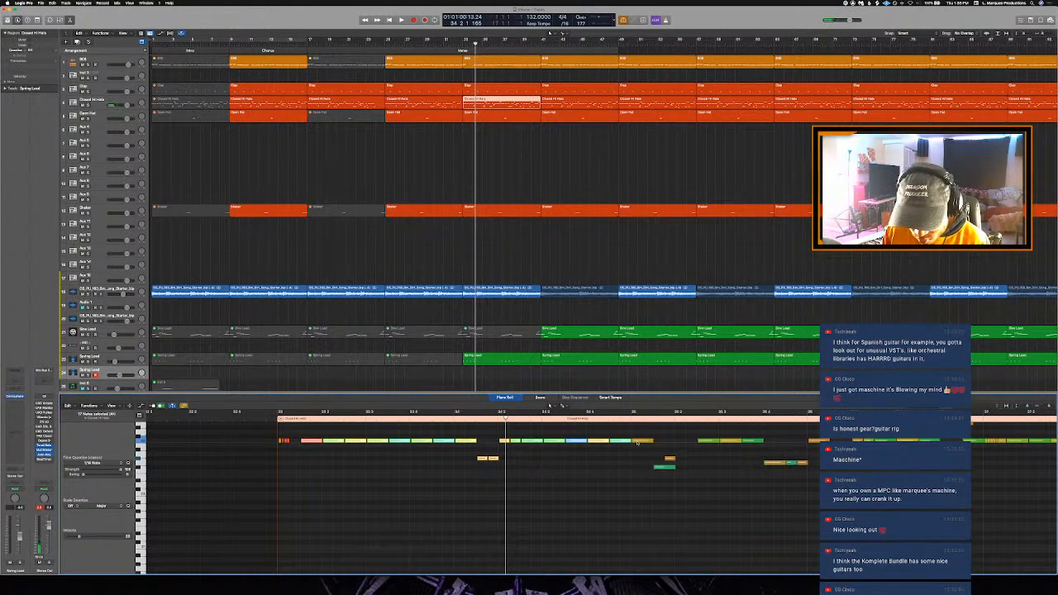
pyautogui.hotkey('ctrl', 'm')
# - Play the transition into the Verse from bar 32 with the Piano Roll closed
pyautogui.press('space')
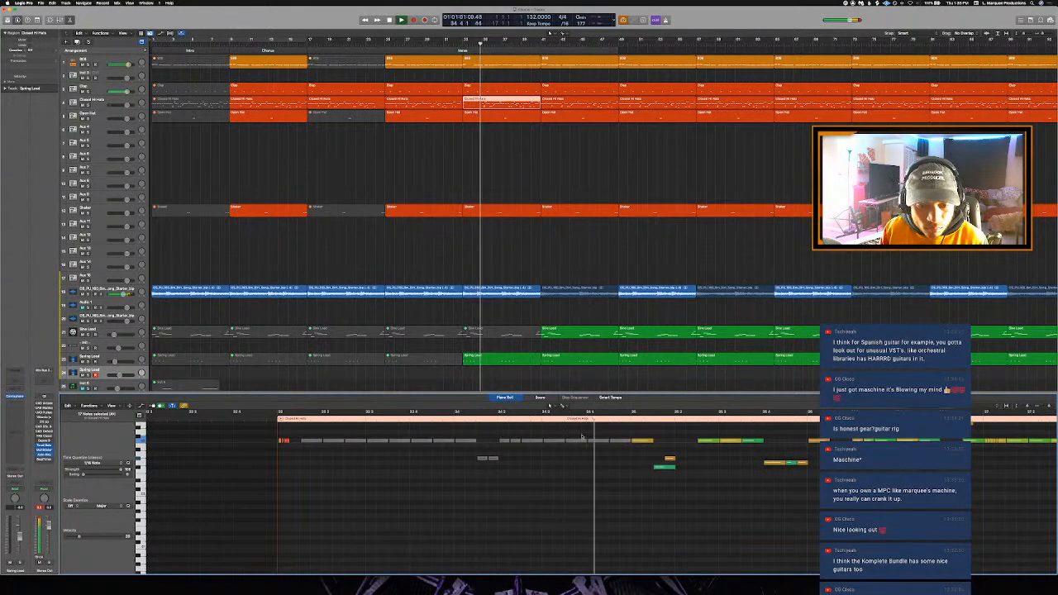
pyautogui.click(452, 46)
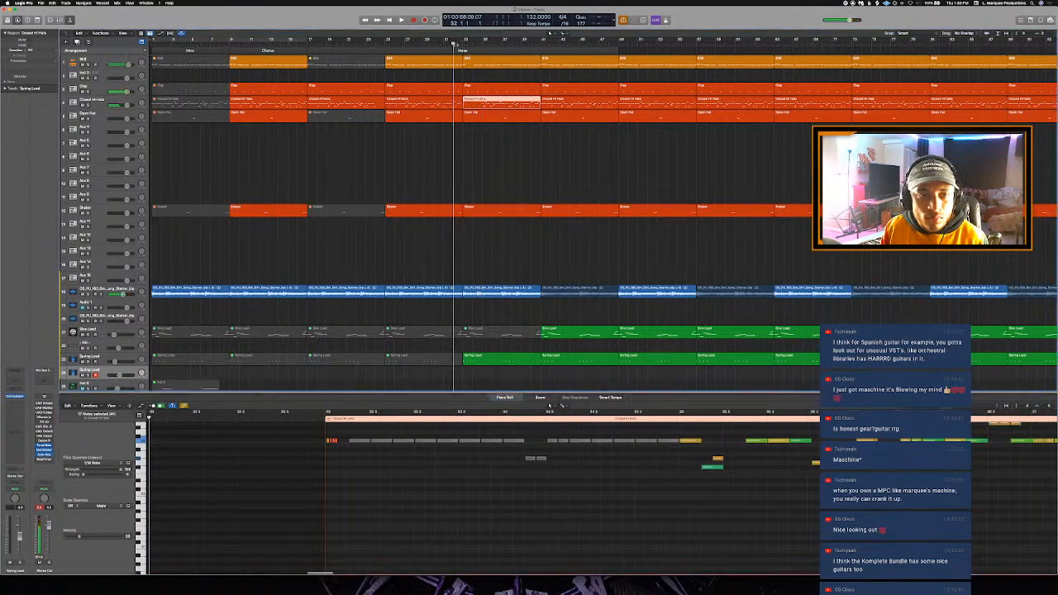
pyautogui.press('space')
pyautogui.press('p')
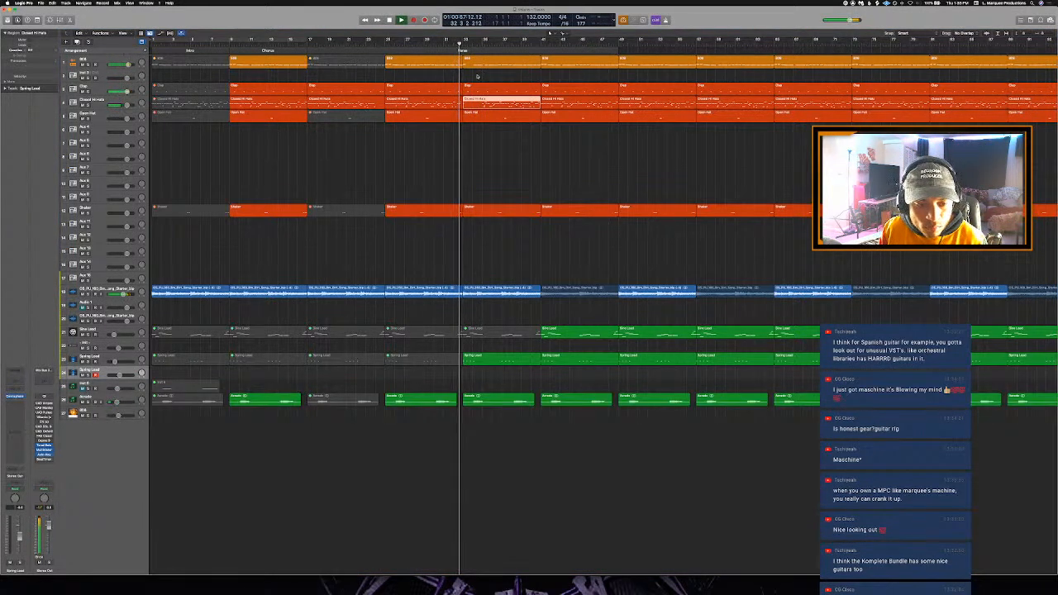
pyautogui.press('space')
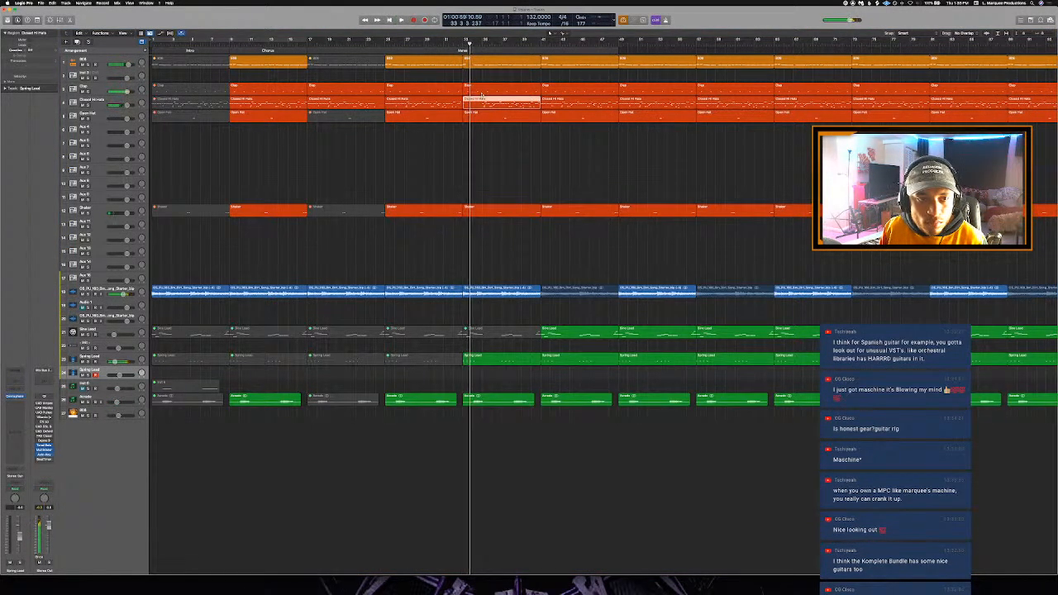
# - Open the Clap region at bar 33 in the Piano Roll and mute its first note
pyautogui.click(482, 87)
pyautogui.press('p')
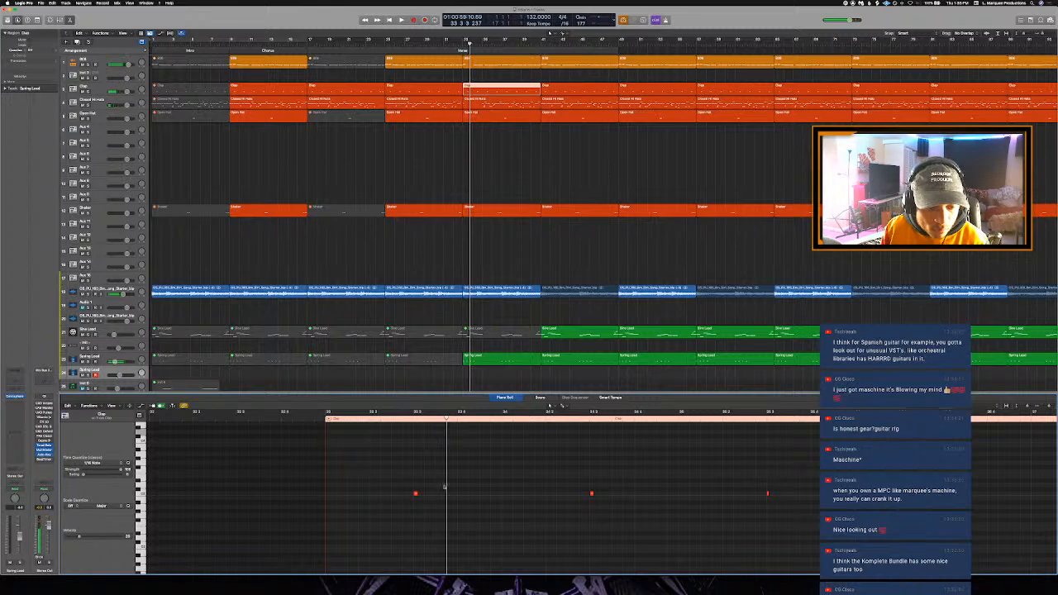
pyautogui.moveTo(445, 486); pyautogui.dragTo(380, 502)
pyautogui.press('space')
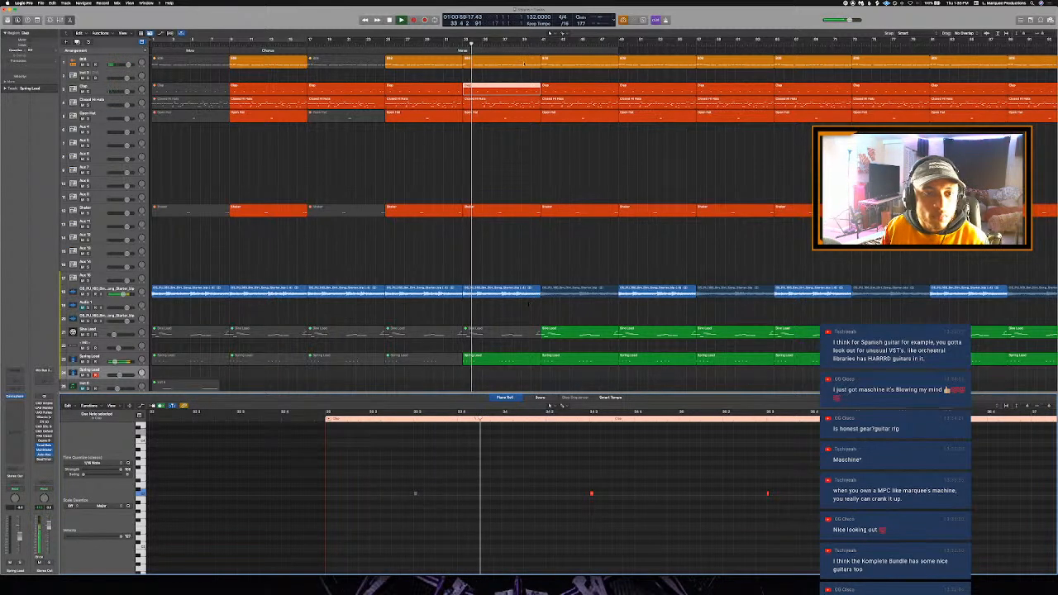
# - Play the transition from bar 32 with the 808 region at bar 33 open in the Piano Roll
pyautogui.press('space')
pyautogui.click(452, 43)
pyautogui.click(496, 60)
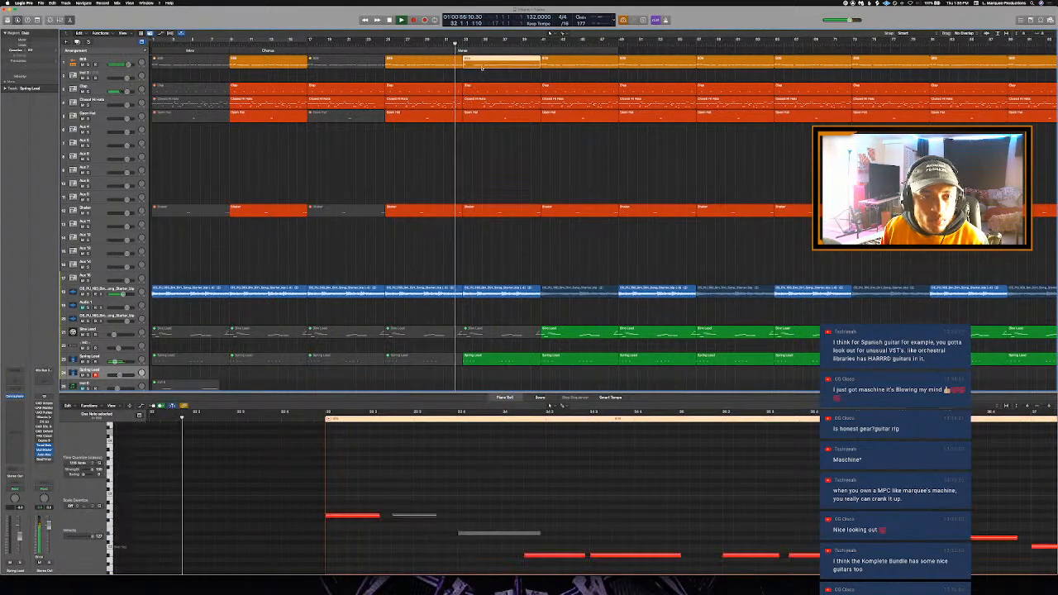
pyautogui.press('space')
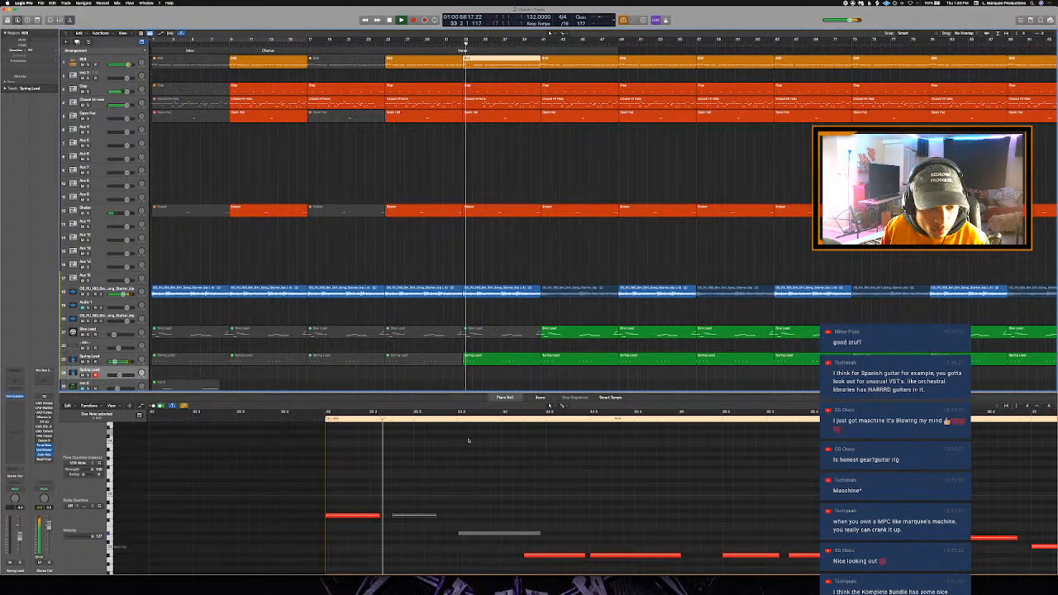
pyautogui.scroll(-3, 496, 447)
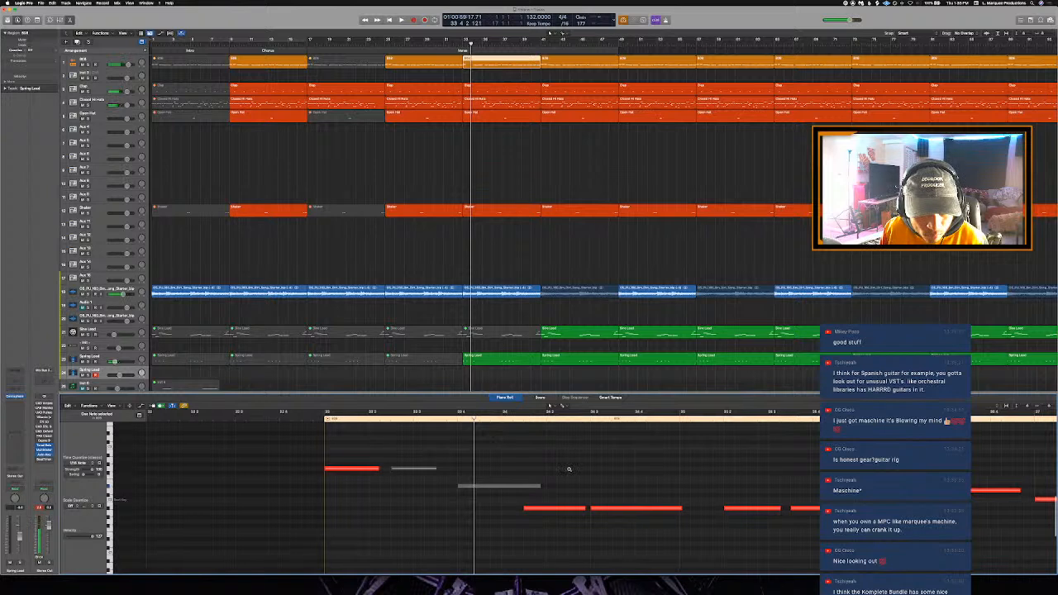
pyautogui.scroll(2, 537, 451)
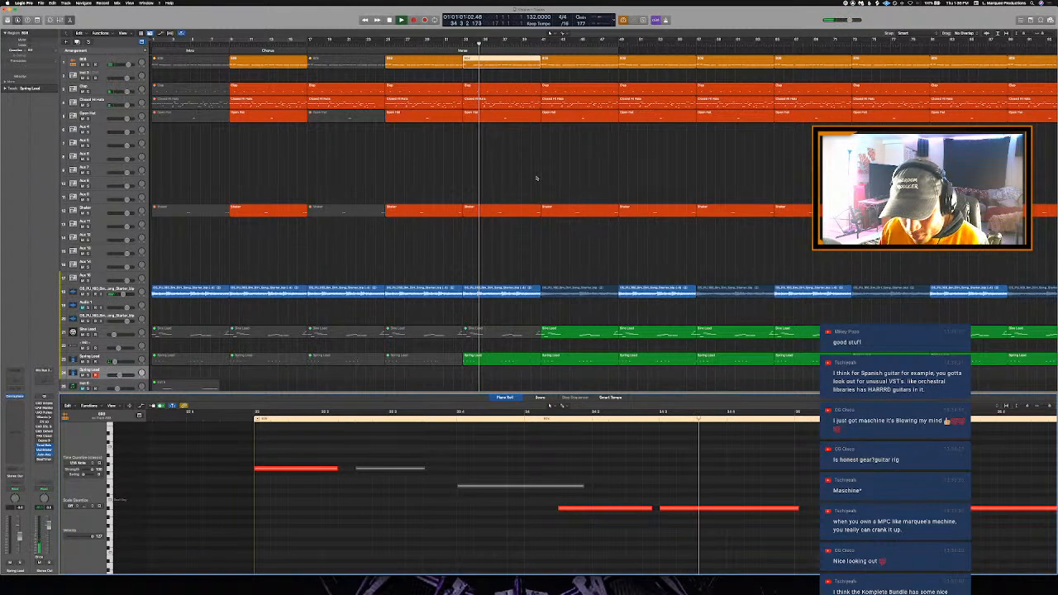
pyautogui.press('space')
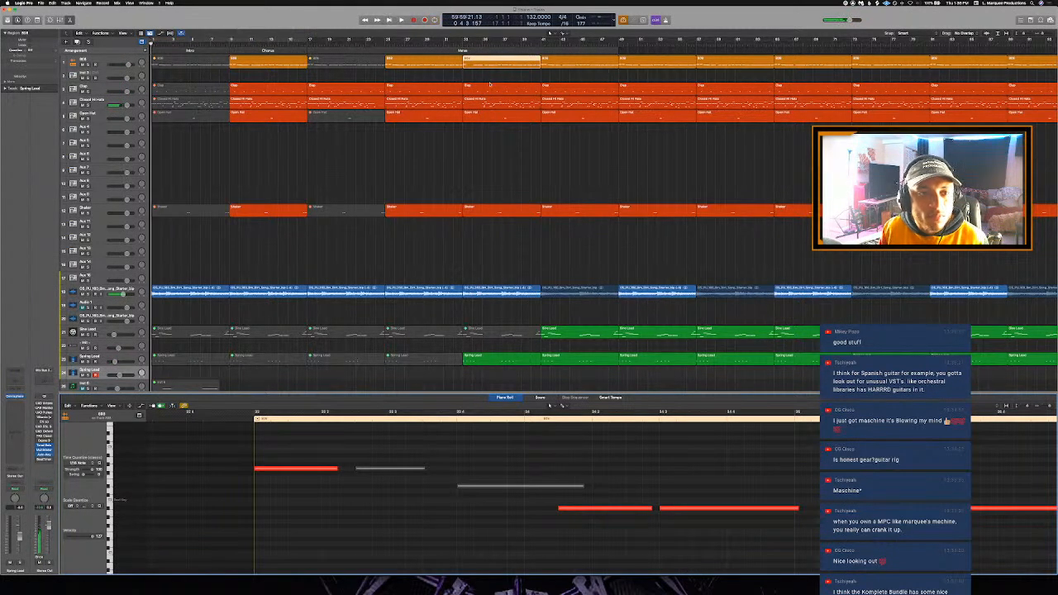
# - Set the cycle range over bars 33 to 41 and play the start of the Verse
pyautogui.moveTo(465, 39); pyautogui.dragTo(542, 39)
pyautogui.press('space')
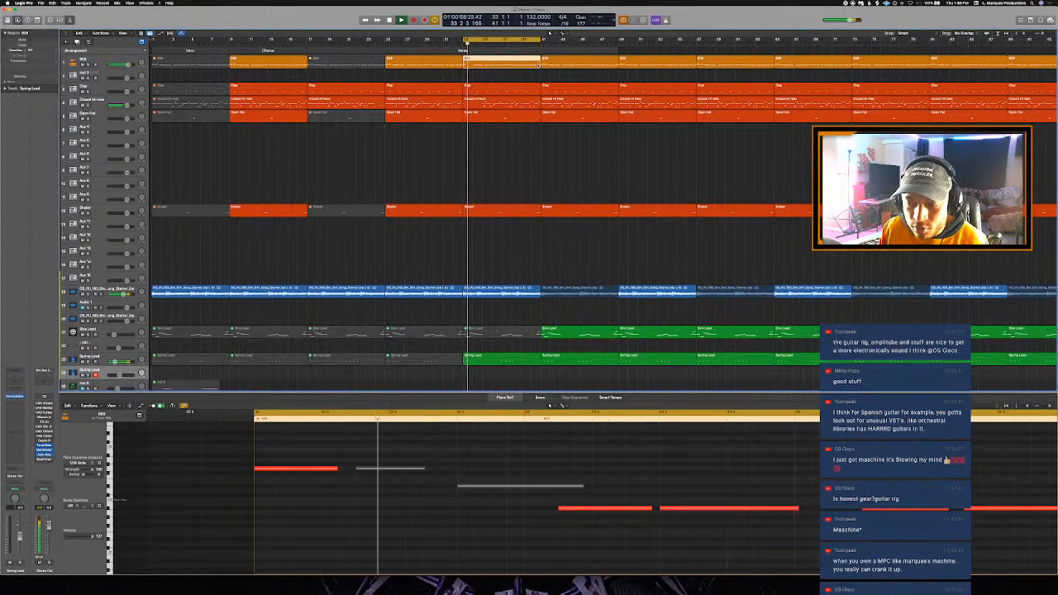
pyautogui.press('space')
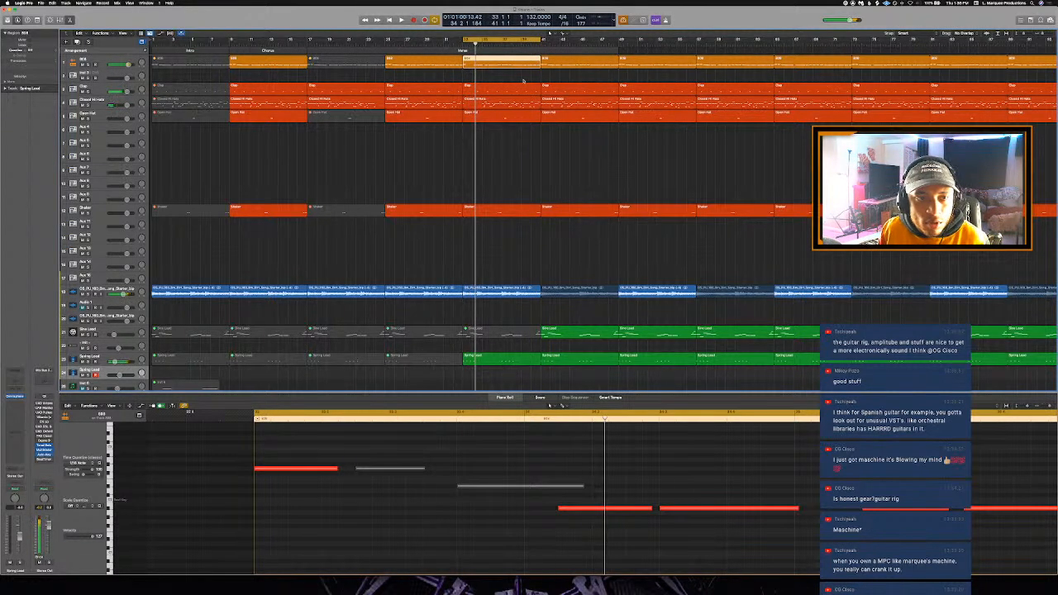
# - Reselect the 808 region at bar 33, show its opening notes in the Piano Roll and enlarge the window to full screen
pyautogui.click(512, 176)
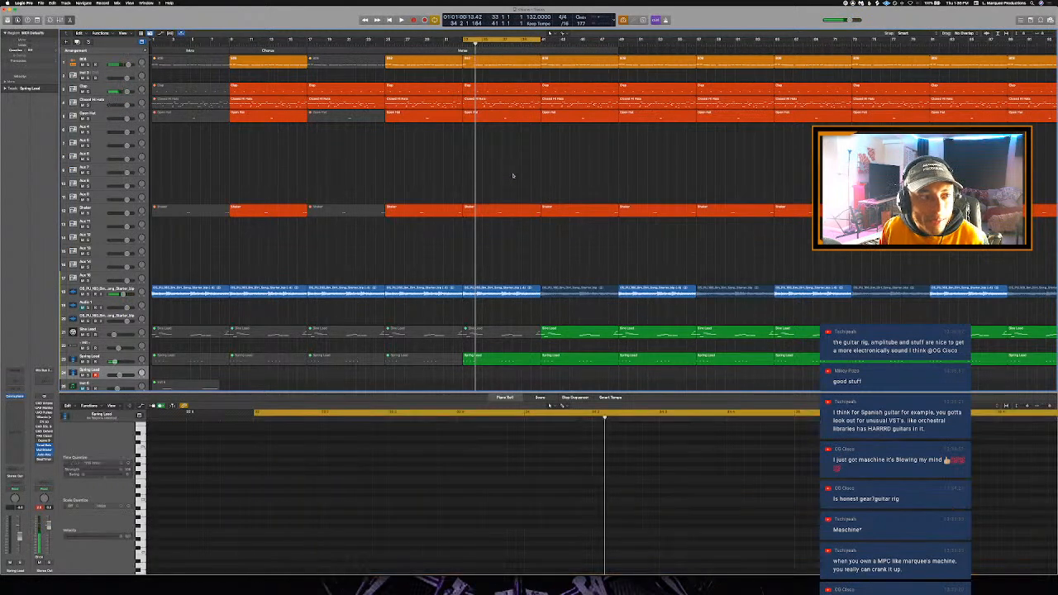
pyautogui.click(523, 63)
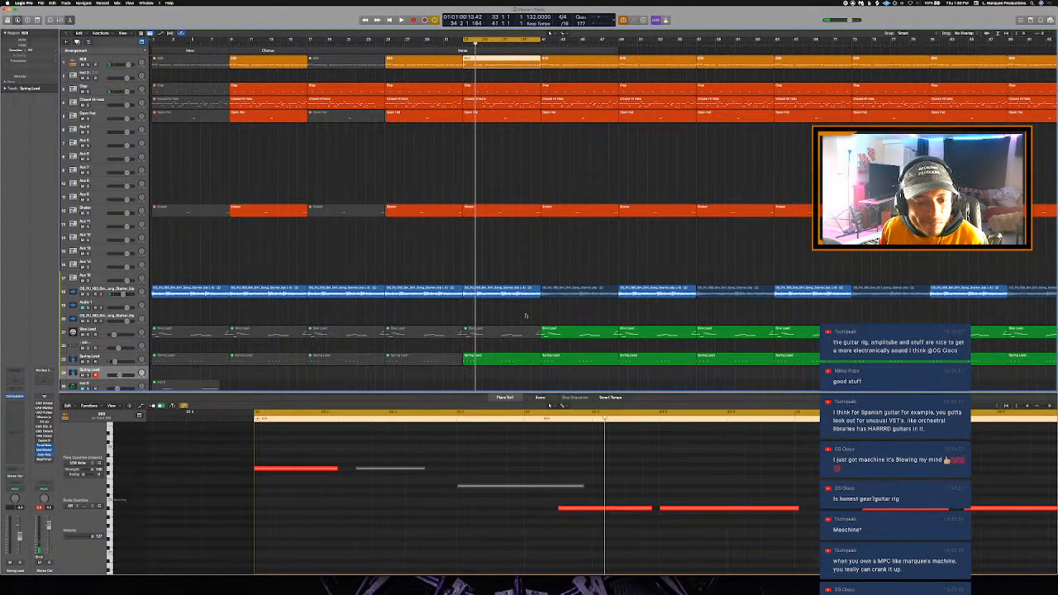
pyautogui.scroll(-6, 443, 485)
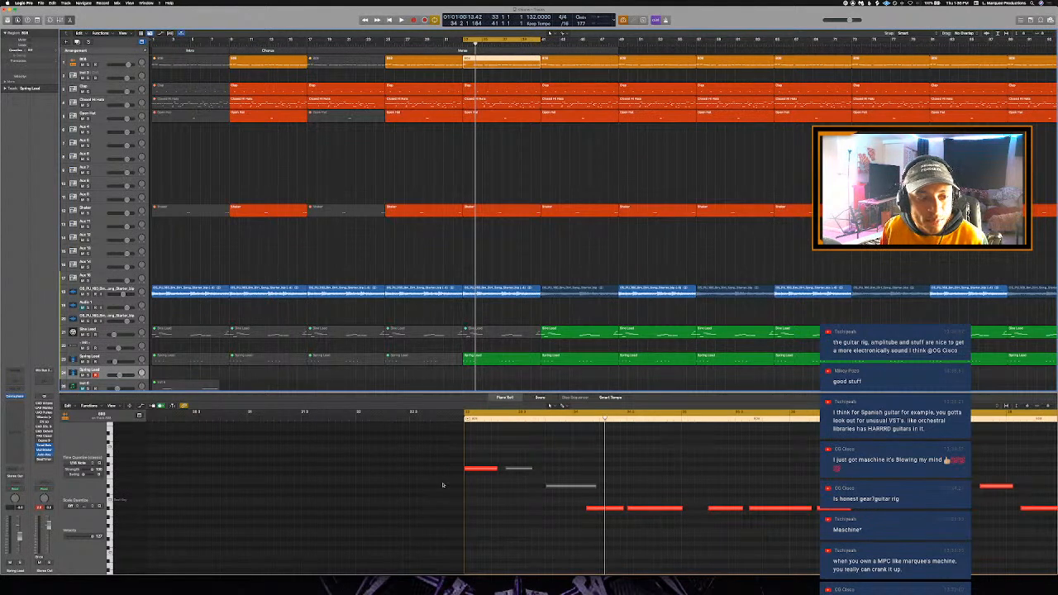
pyautogui.hscroll(2, 443, 485)
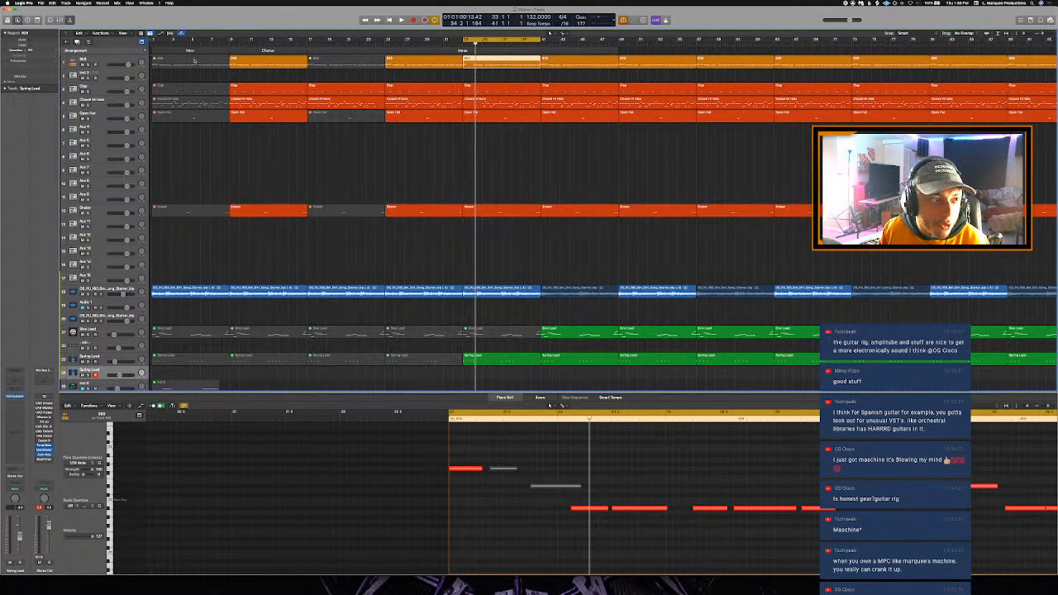
pyautogui.click(16, 10)
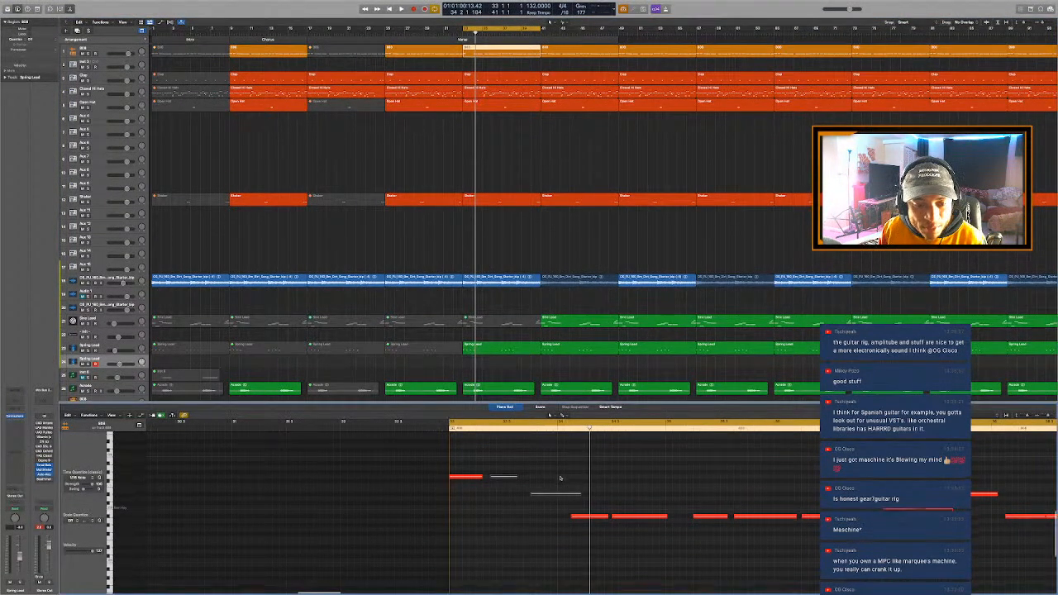
pyautogui.scroll(-2, 558, 478)
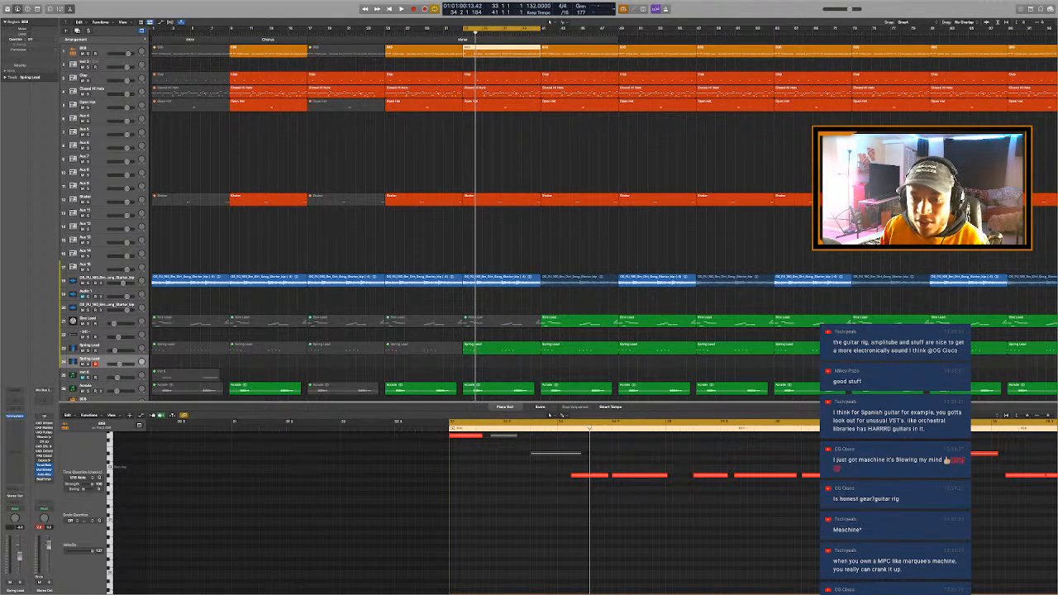
# - Switch to the UAD Console, insert the Fender guitar amp plug-in in the second slot of Analog 1 and dismiss the delay compensation alert
pyautogui.moveTo(426, 152); pyautogui.dragTo(400, 114)
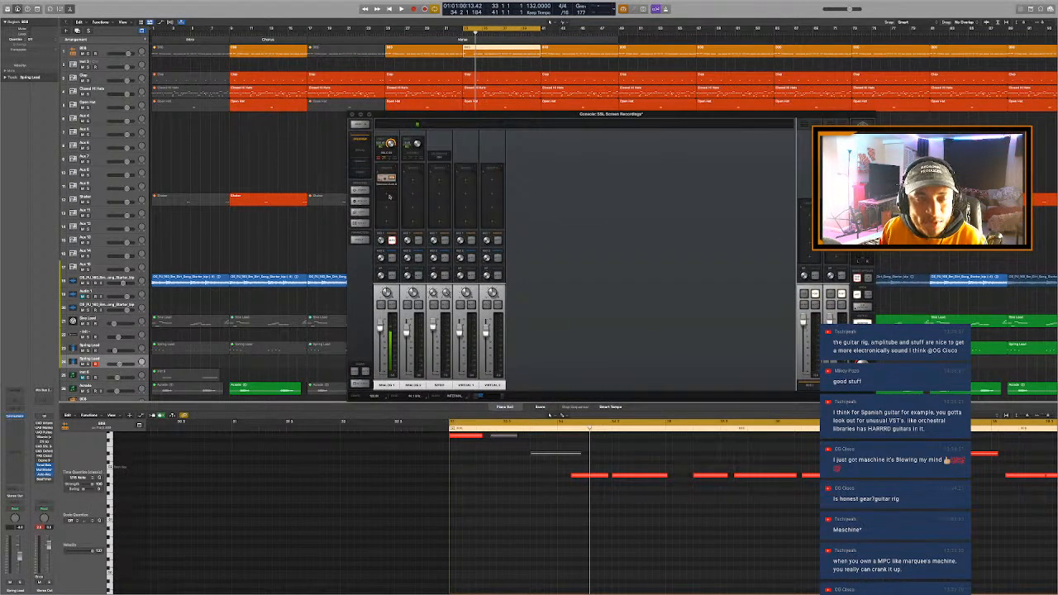
pyautogui.click(389, 195)
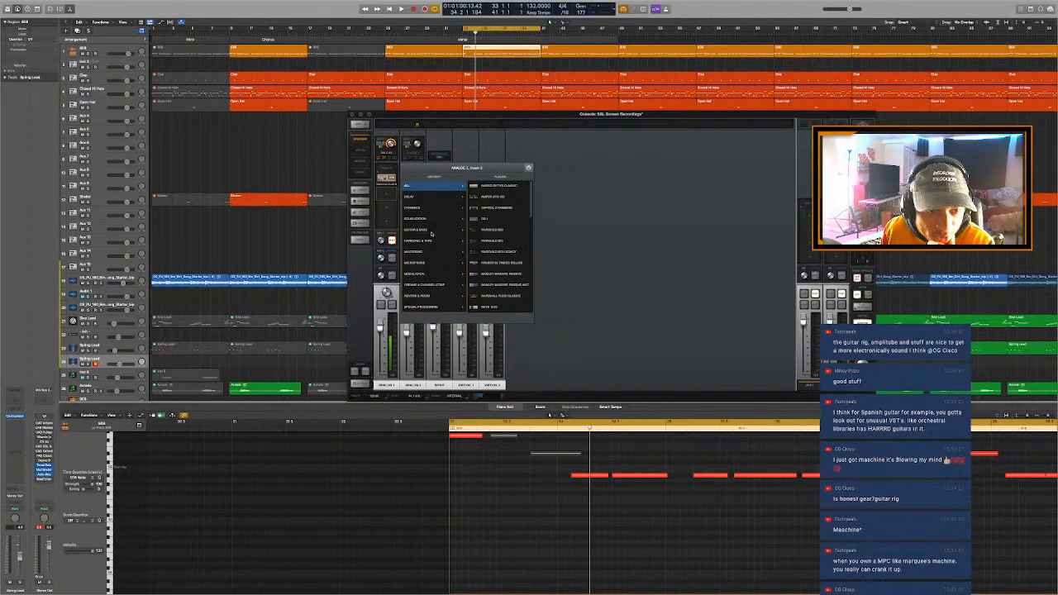
pyautogui.moveTo(432, 230)
pyautogui.click(497, 203)
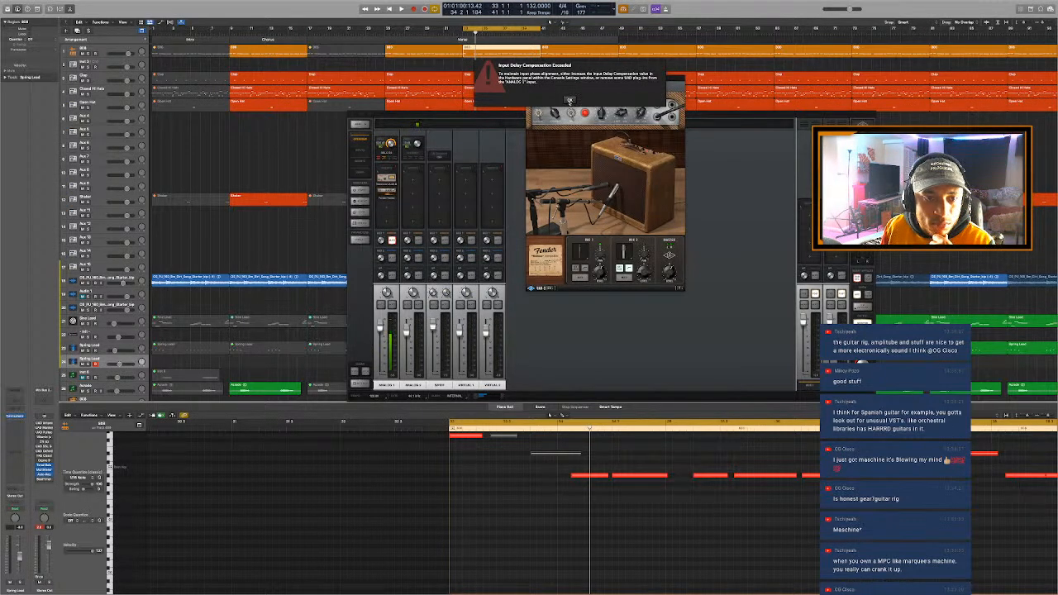
pyautogui.click(570, 100)
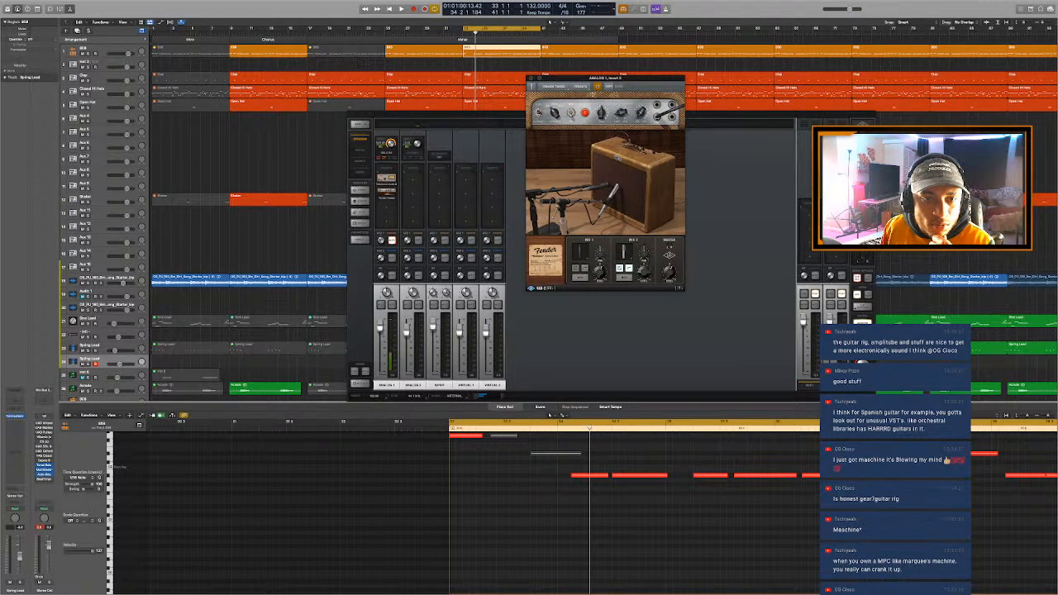
pyautogui.moveTo(627, 79); pyautogui.dragTo(602, 108)
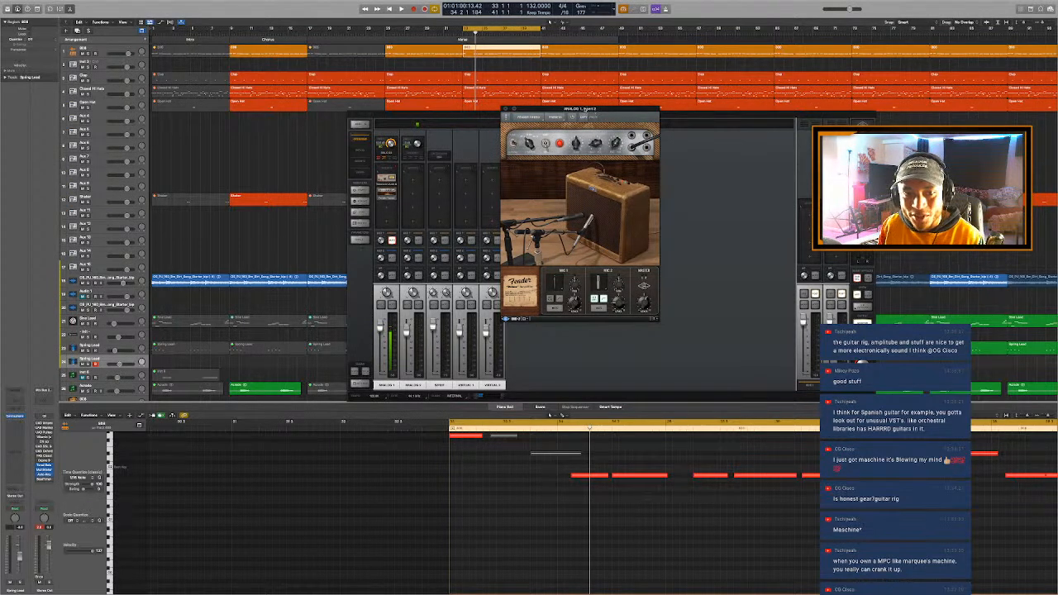
pyautogui.moveTo(583, 109); pyautogui.dragTo(581, 100)
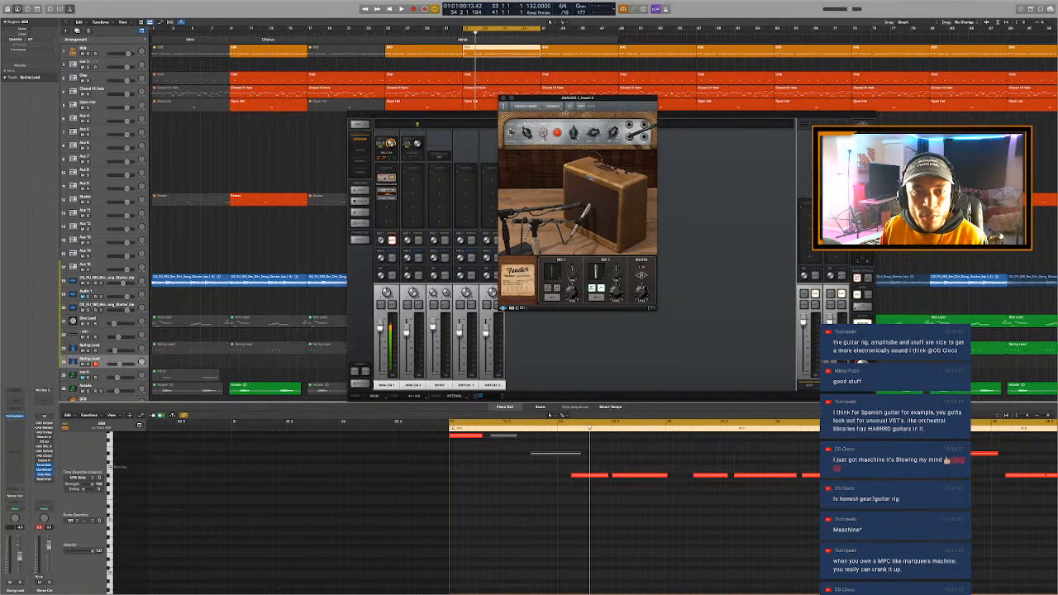
pyautogui.moveTo(591, 99); pyautogui.dragTo(625, 119)
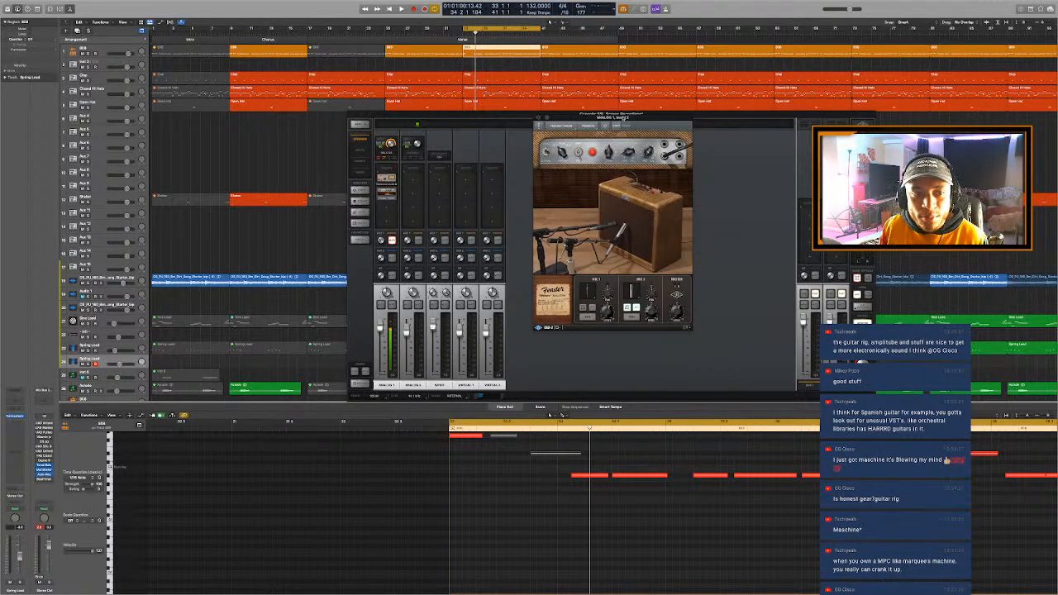
pyautogui.moveTo(616, 117); pyautogui.dragTo(608, 121)
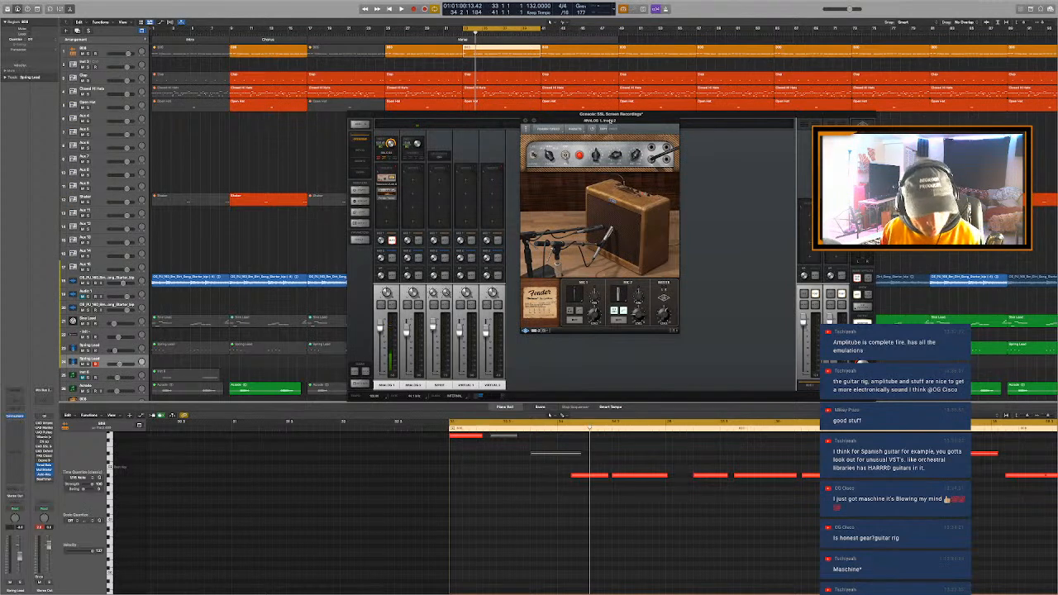
pyautogui.moveTo(639, 115)
pyautogui.mouseDown()
pyautogui.moveTo(620, 124)
pyautogui.moveTo(662, 104)
pyautogui.moveTo(605, 91)
pyautogui.moveTo(606, 115)
pyautogui.moveTo(635, 121)
pyautogui.mouseUp()
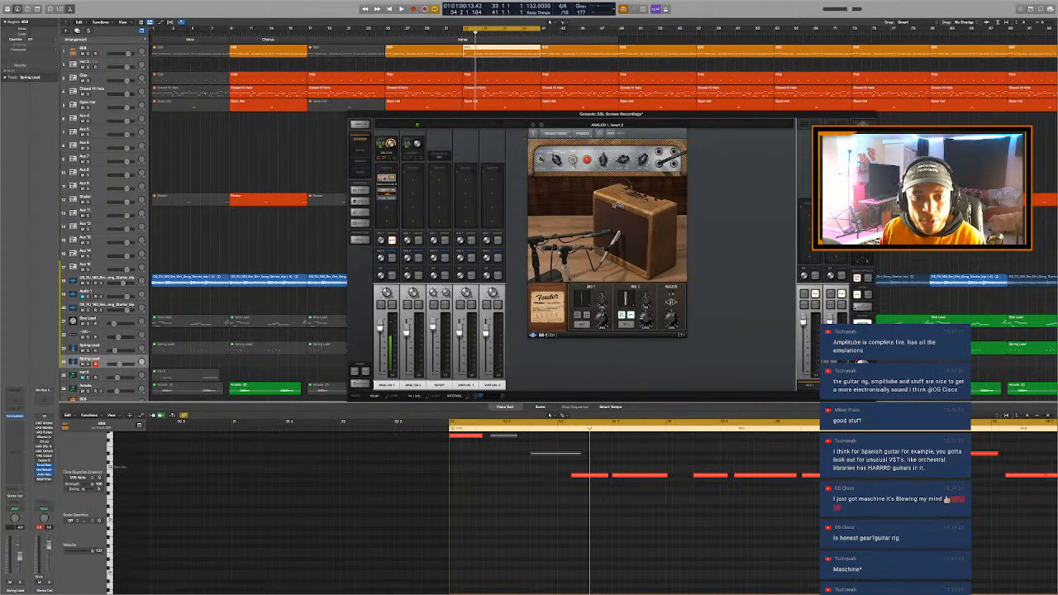
pyautogui.moveTo(626, 123)
pyautogui.mouseDown()
pyautogui.moveTo(621, 131)
pyautogui.moveTo(653, 138)
pyautogui.moveTo(620, 139)
pyautogui.mouseUp()
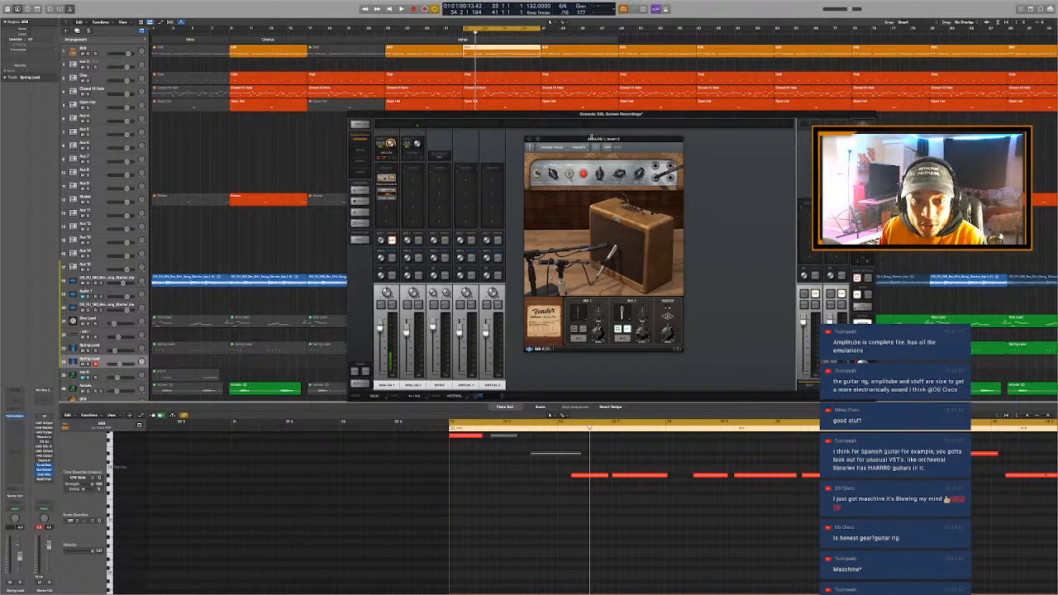
pyautogui.moveTo(592, 137)
pyautogui.mouseDown()
pyautogui.moveTo(596, 120)
pyautogui.moveTo(571, 135)
pyautogui.moveTo(610, 146)
pyautogui.mouseUp()
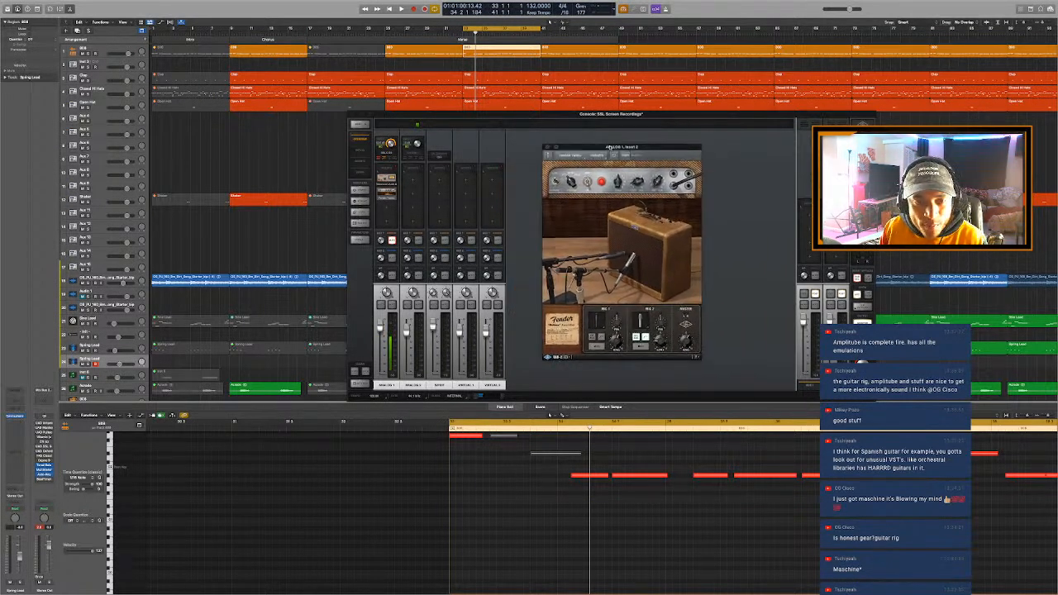
# - Close the Fender amp window, remove the plug-in from the second slot of Analog 1 and close the Console
pyautogui.click(548, 148)
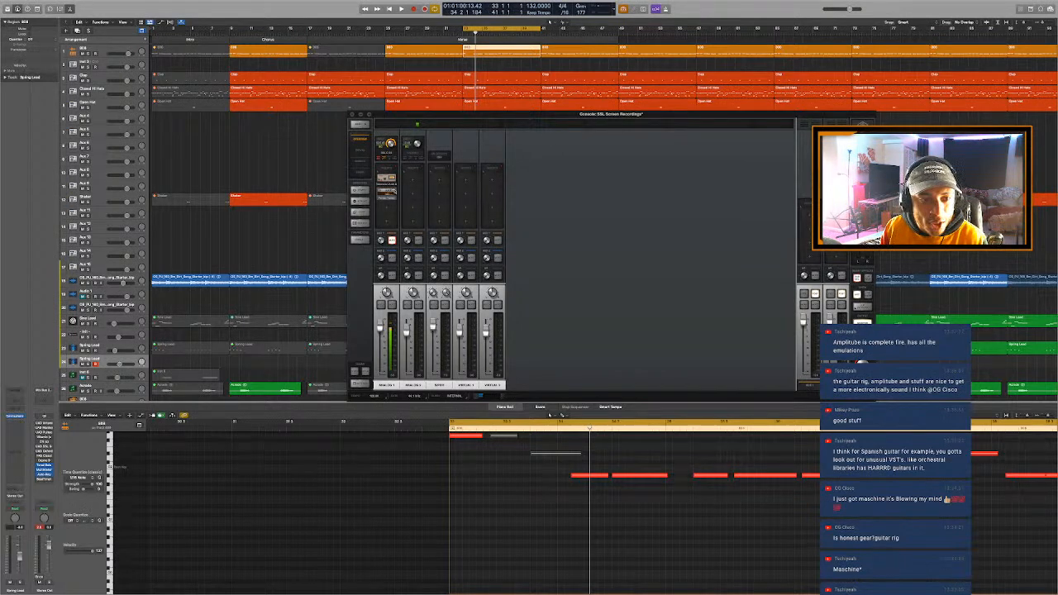
pyautogui.click(393, 191)
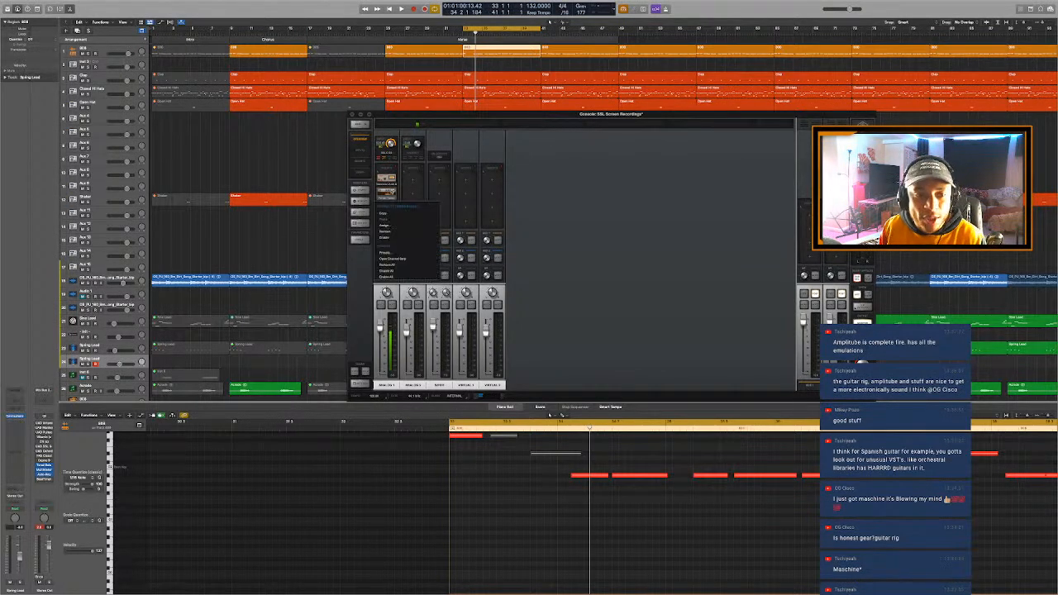
pyautogui.click(390, 233)
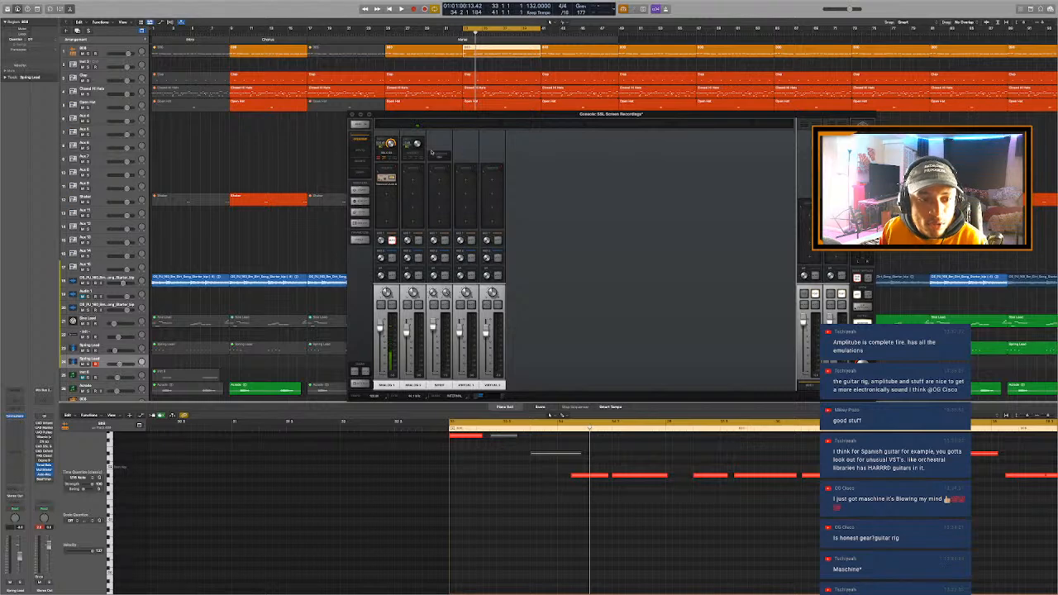
pyautogui.click(351, 114)
# - Play the start of the Verse from bar 33 with the 808 region still open
pyautogui.press('space')
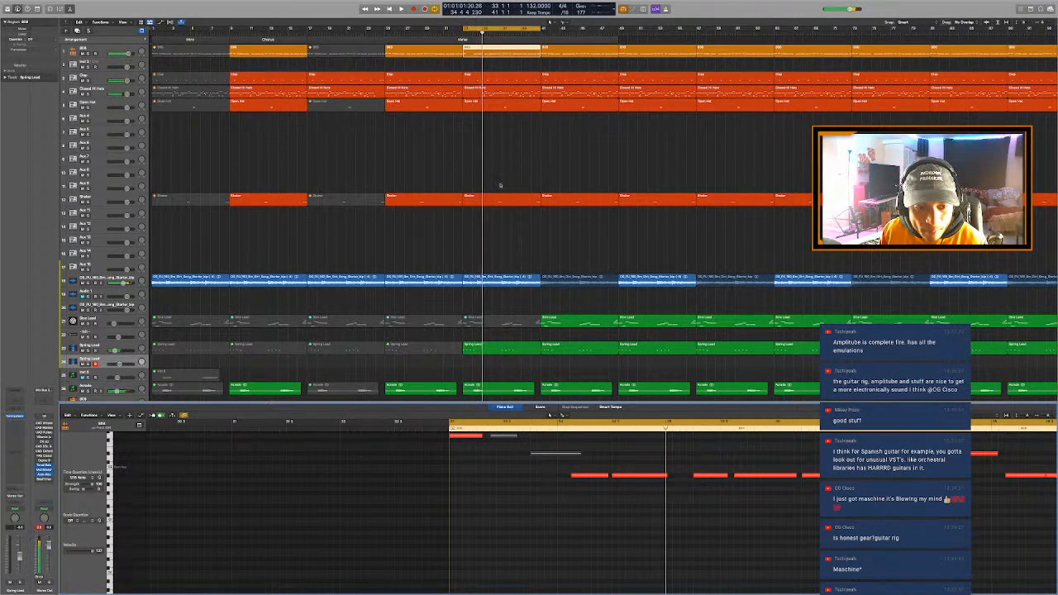
pyautogui.press('space')
pyautogui.press('space')
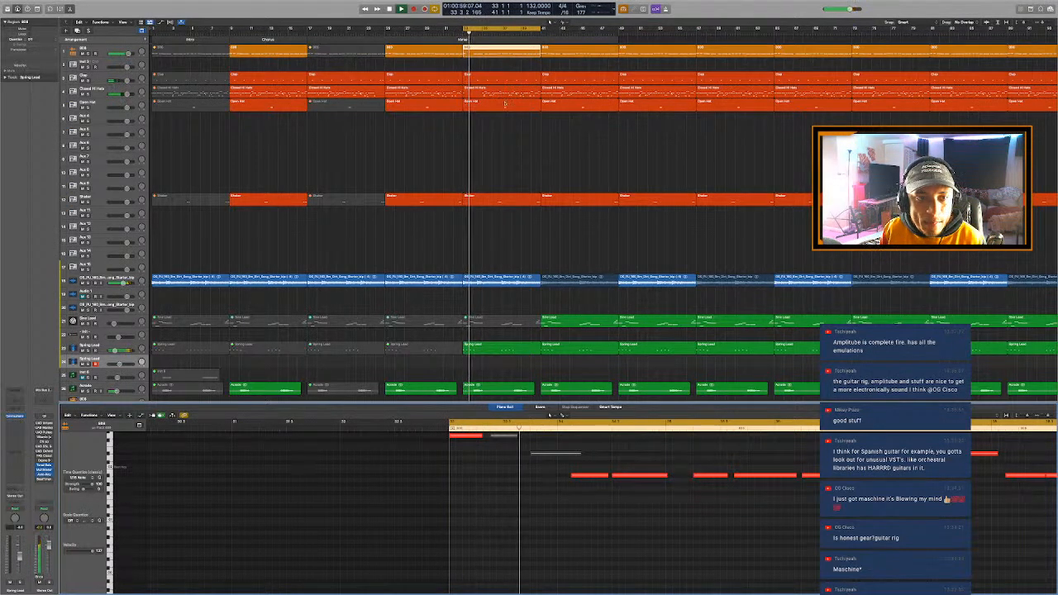
# - Open the Closed Hi Hats region at bar 33 in the Piano Roll, unmute the four notes from 34.3 and play them
pyautogui.scroll(2, 505, 103)
pyautogui.scroll(2, 506, 104)
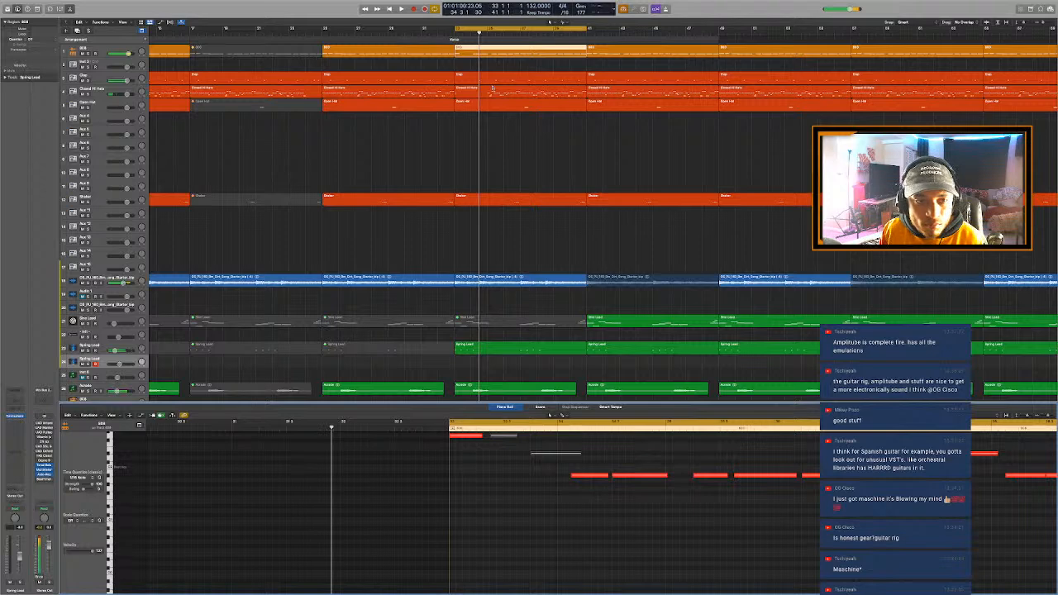
pyautogui.click(493, 89)
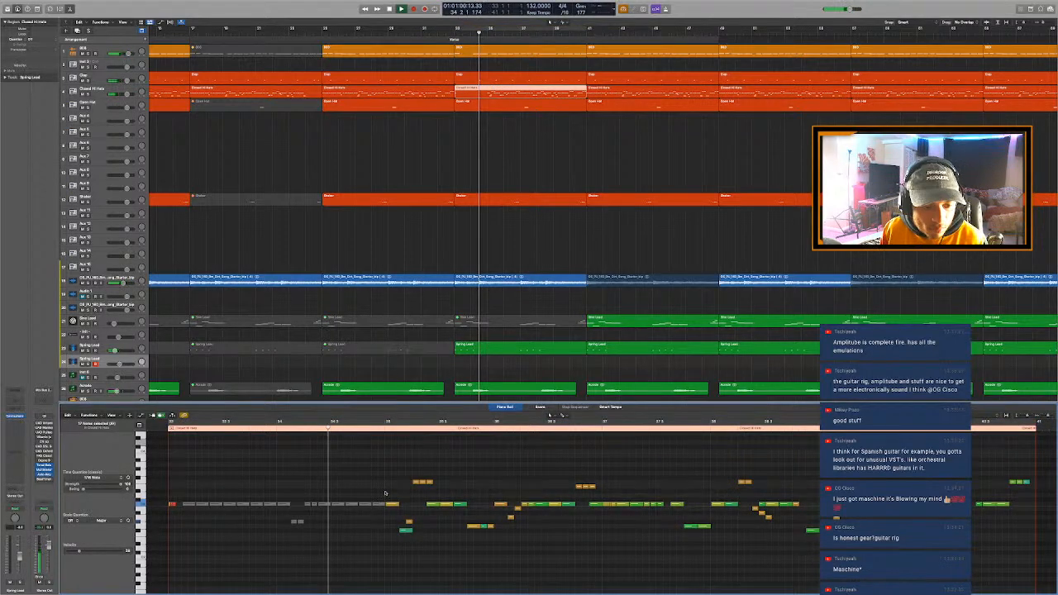
pyautogui.moveTo(335, 490); pyautogui.dragTo(383, 519)
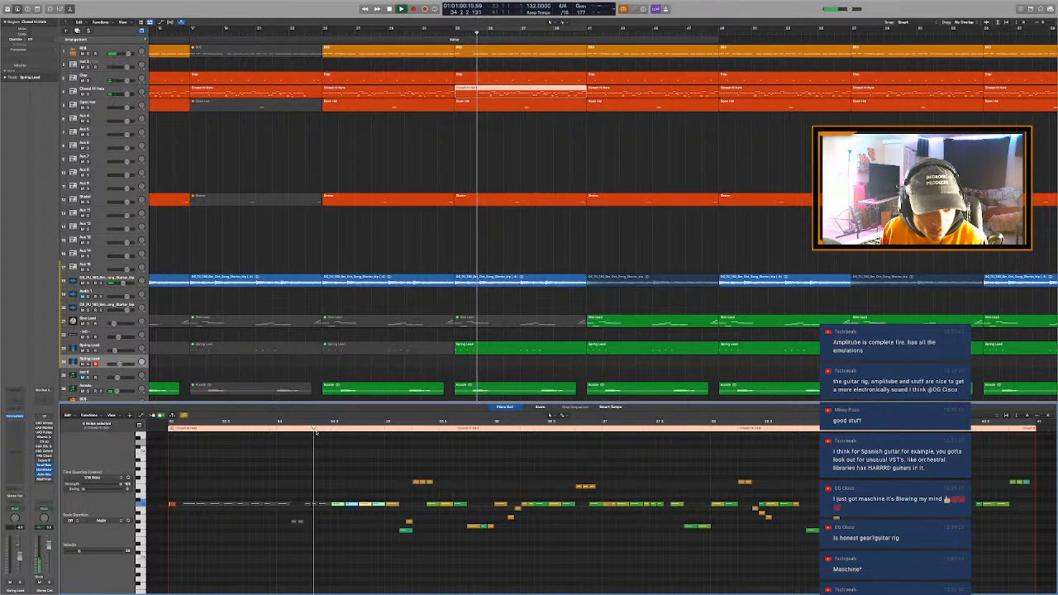
pyautogui.press('space')
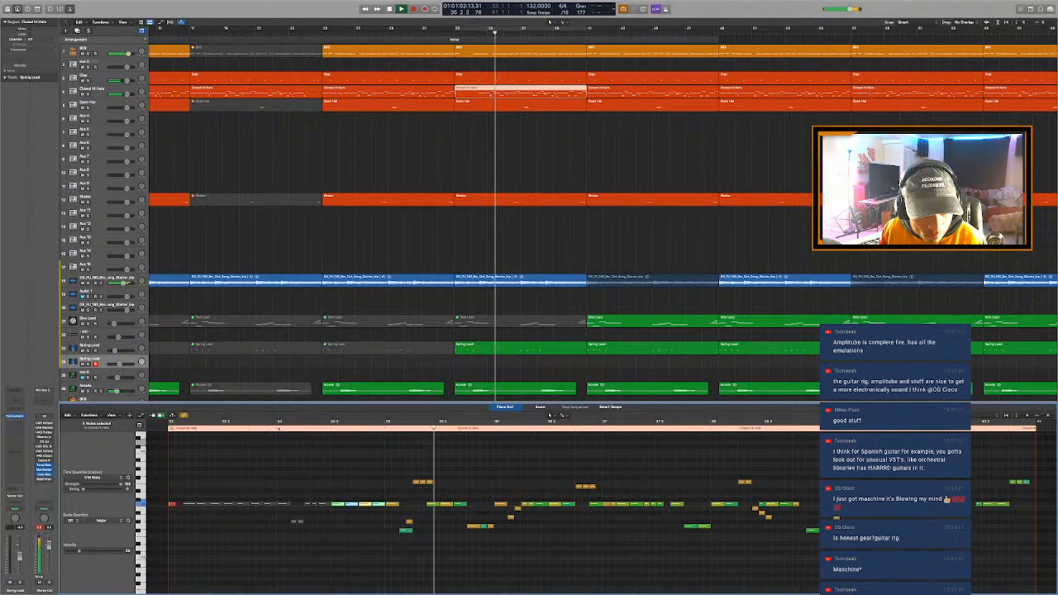
pyautogui.press('space')
pyautogui.press('space')
# - Replace the hi-hat note at 34.3 with a short roll like the one opening the region, and play the result
pyautogui.scroll(3, 360, 465)
pyautogui.hscroll(-5, 273, 492)
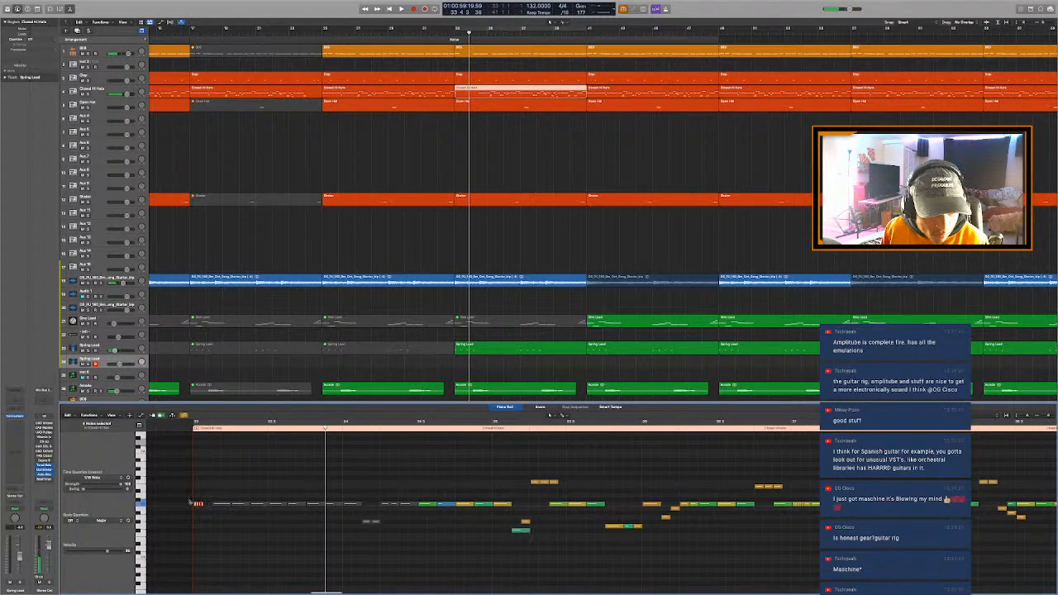
pyautogui.press('space')
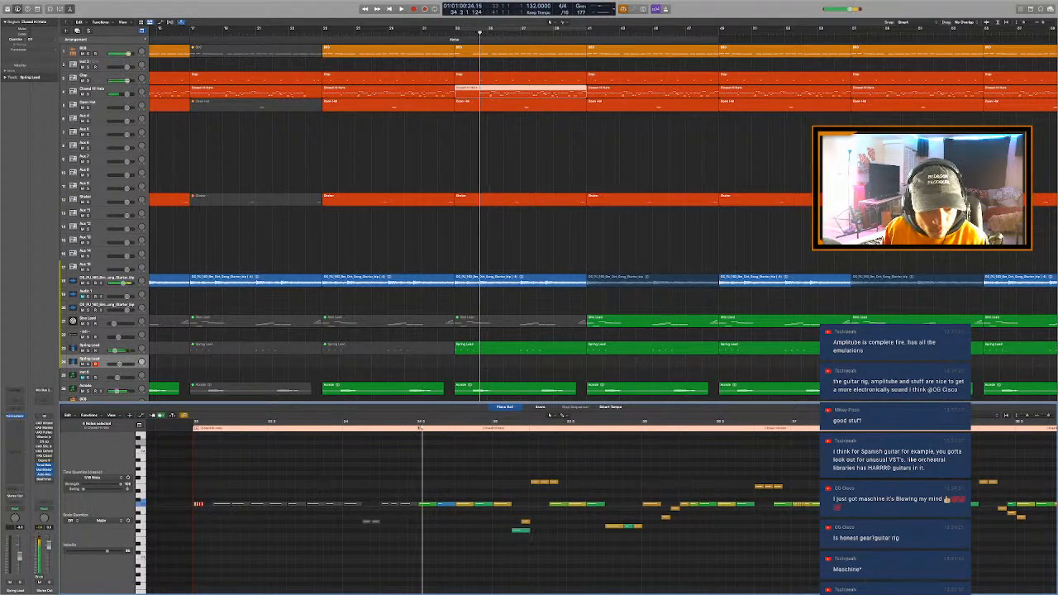
pyautogui.press('space')
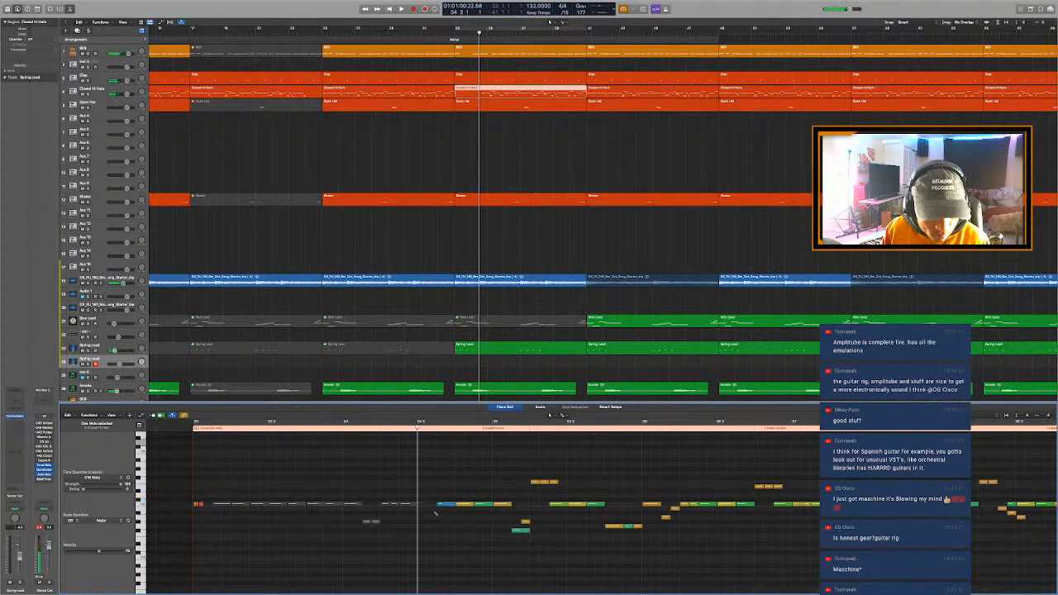
pyautogui.press('space')
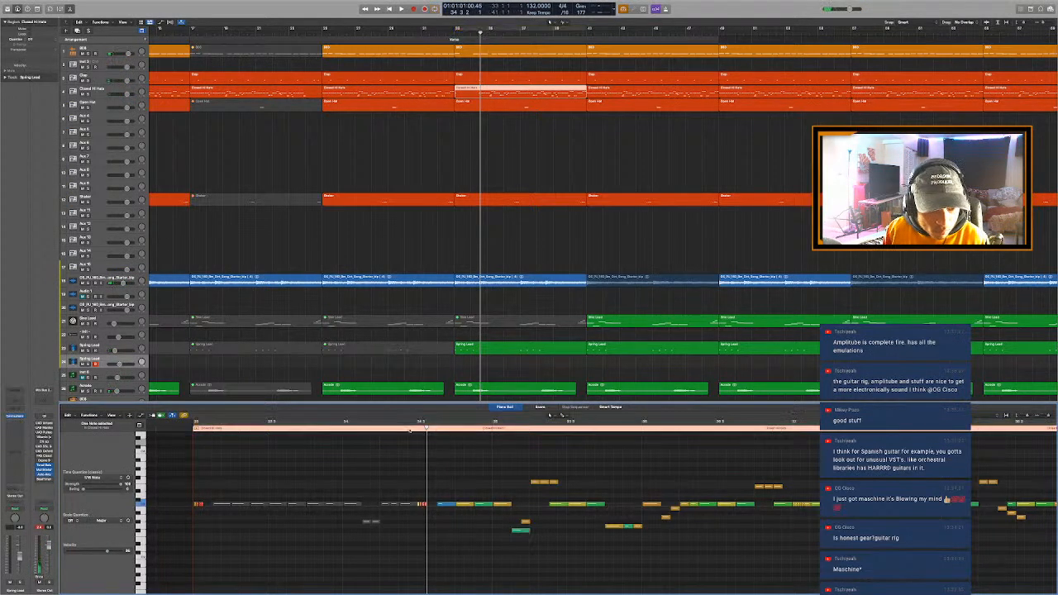
pyautogui.press('space')
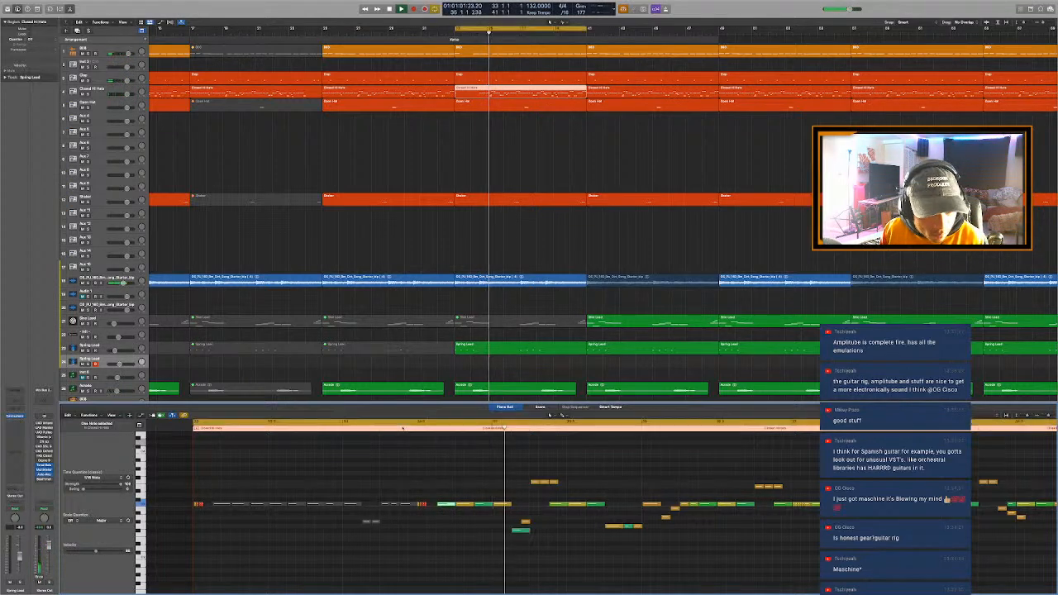
pyautogui.press('space')
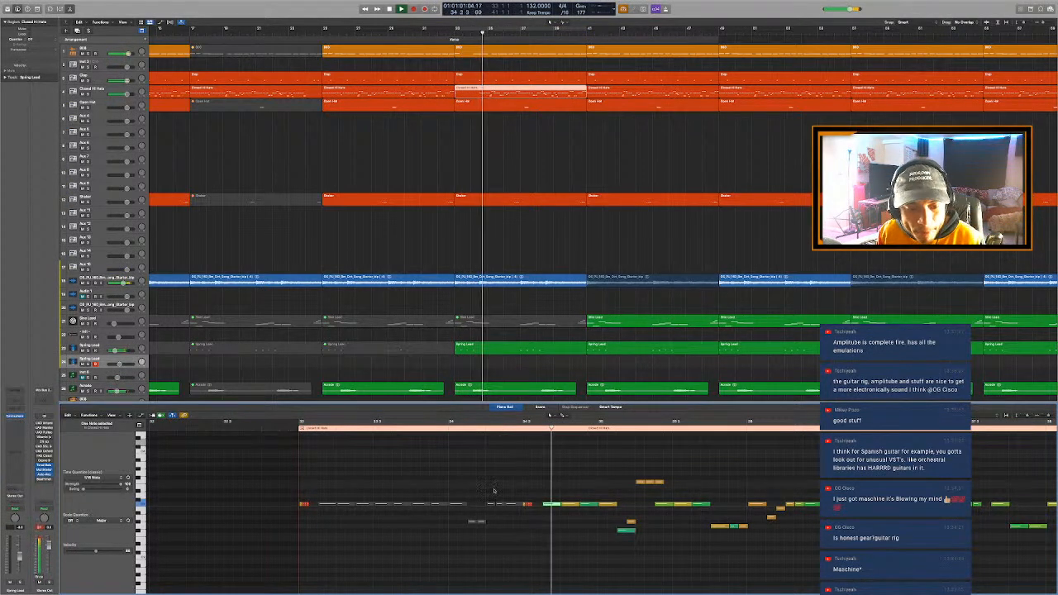
pyautogui.press('space')
# - Mute the fourth note of the 808 region at bar 33, play the change and close the Piano Roll
pyautogui.click(492, 53)
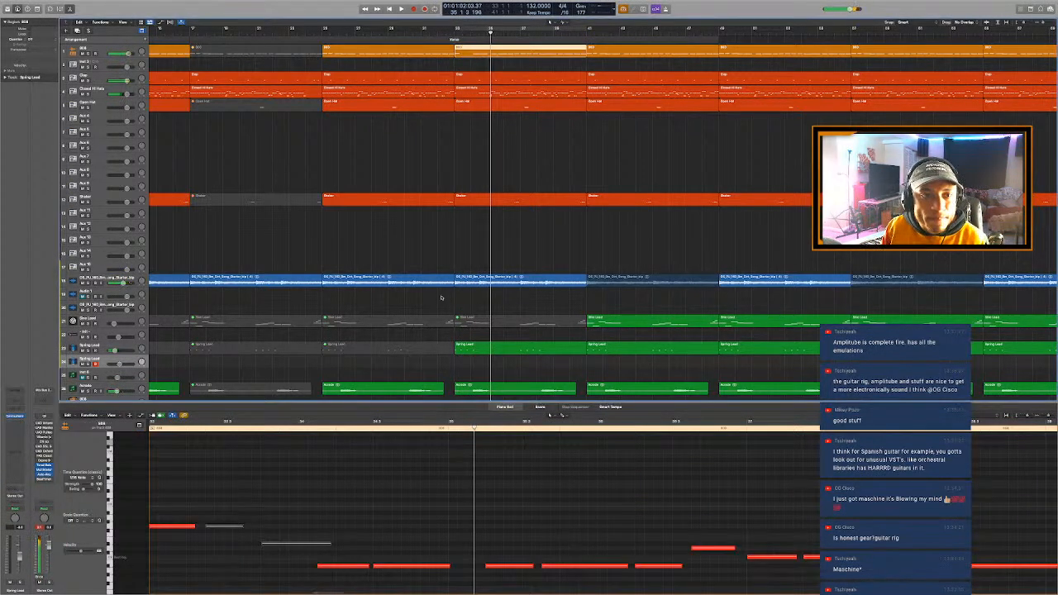
pyautogui.click(346, 567)
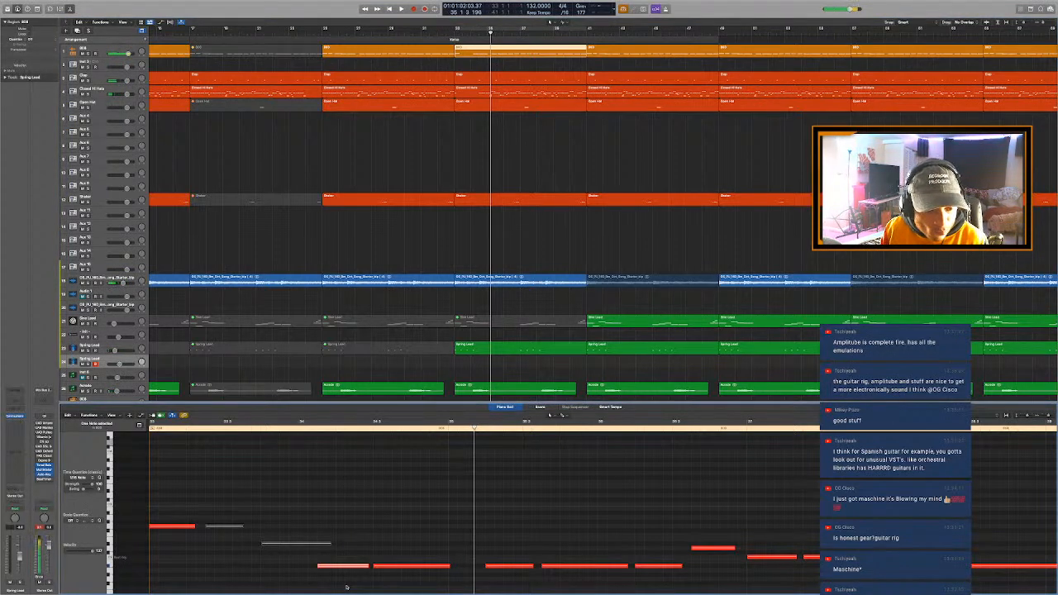
pyautogui.click(346, 587)
pyautogui.press('space')
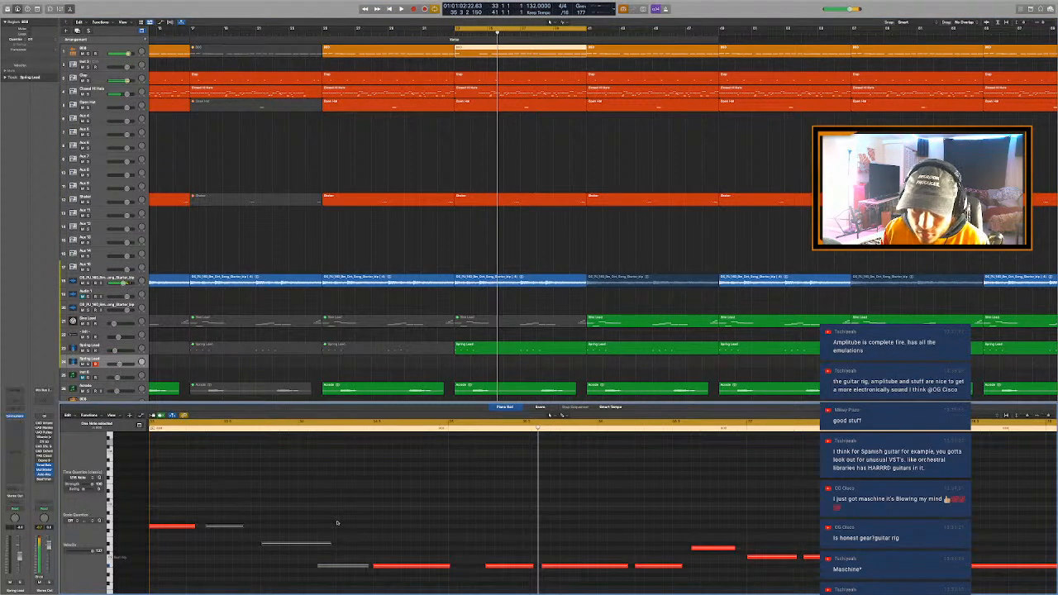
pyautogui.press('space')
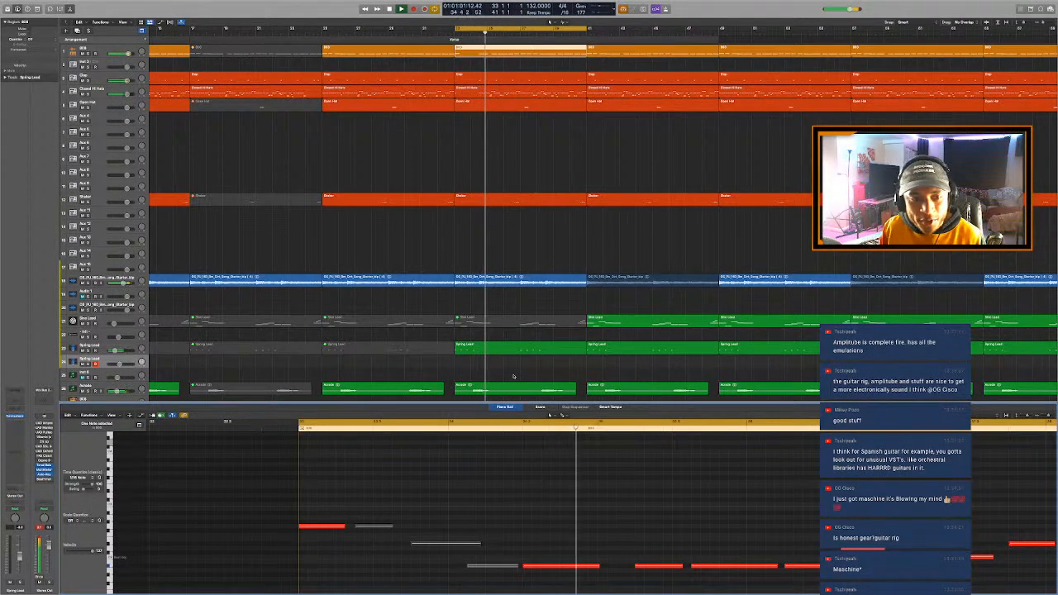
pyautogui.press('p')
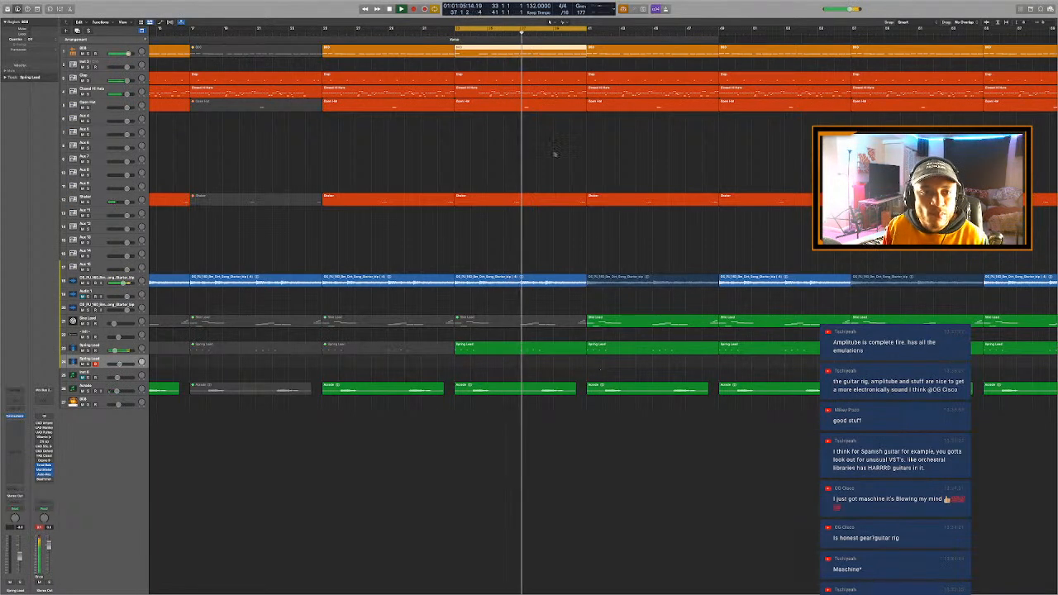
# - Place the playhead at bar 37, reopen the Closed Hi Hats region at bar 33 and mute its notes throughout bar 37
pyautogui.click(521, 31)
pyautogui.click(531, 63)
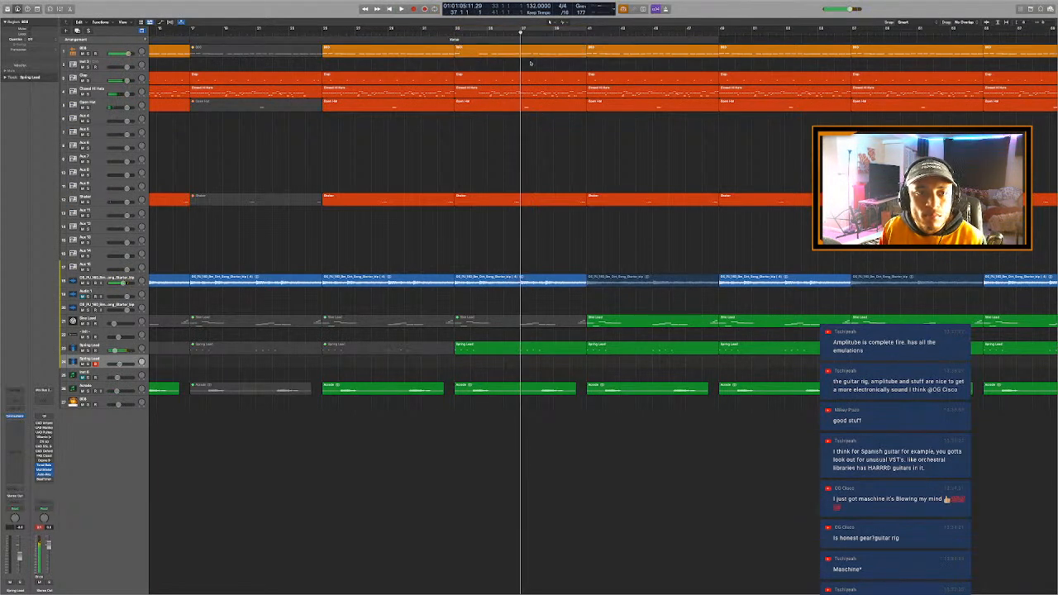
pyautogui.doubleClick(530, 104)
pyautogui.click(531, 92)
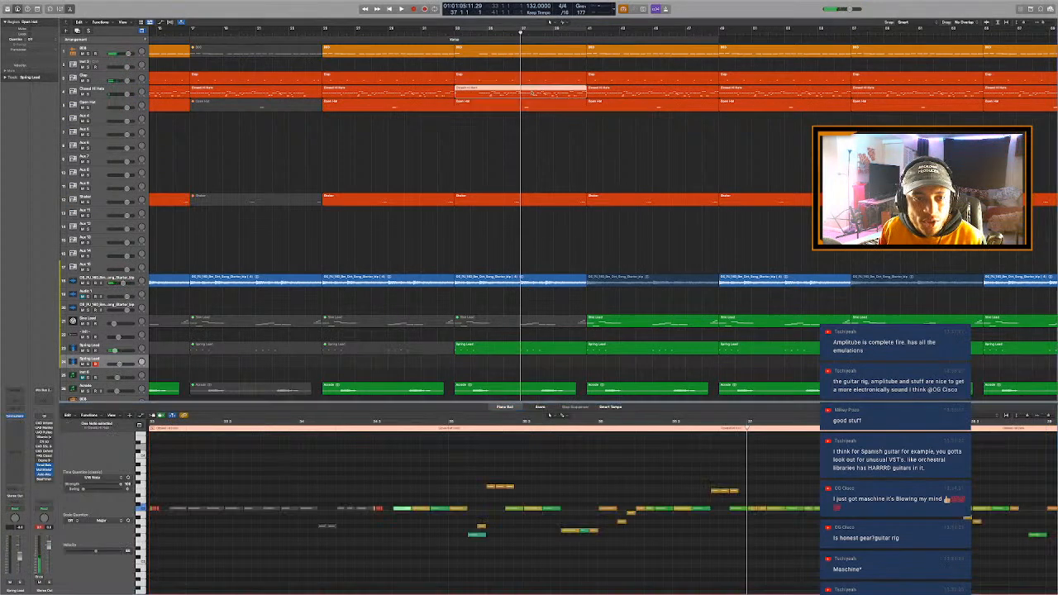
pyautogui.press('space')
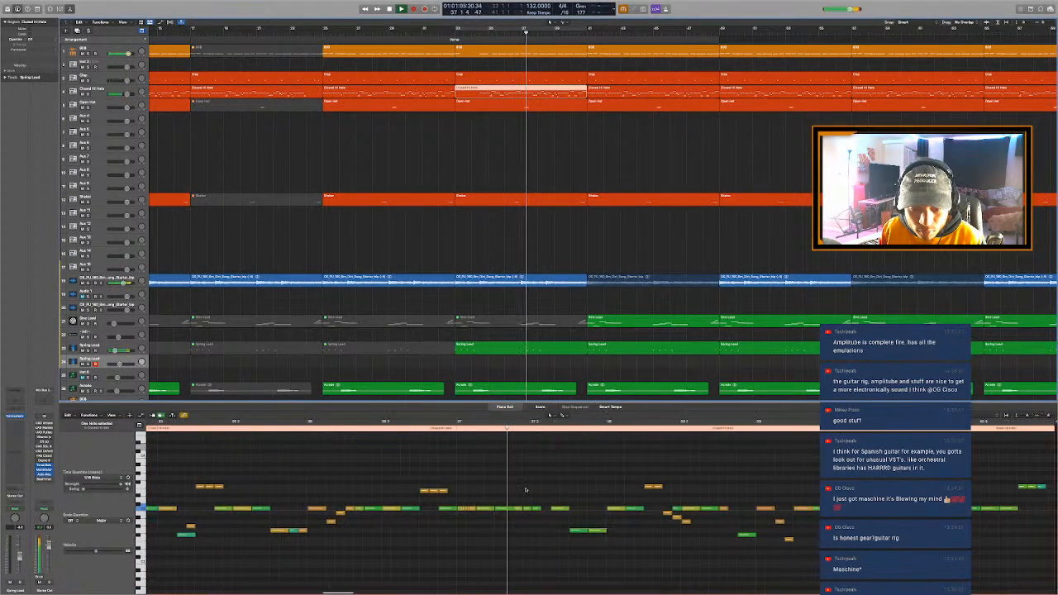
pyautogui.press('space')
pyautogui.moveTo(456, 501); pyautogui.dragTo(599, 547)
pyautogui.press('space')
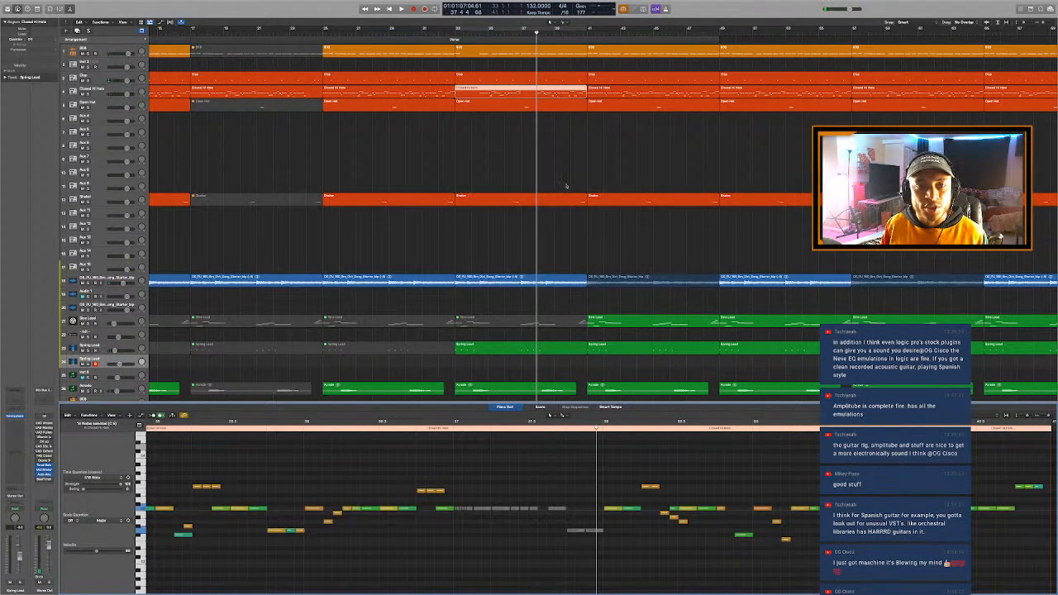
# - Close the Piano Roll, play the Verse around bar 37 and mute the Open Hat region at bar 33
pyautogui.click(523, 33)
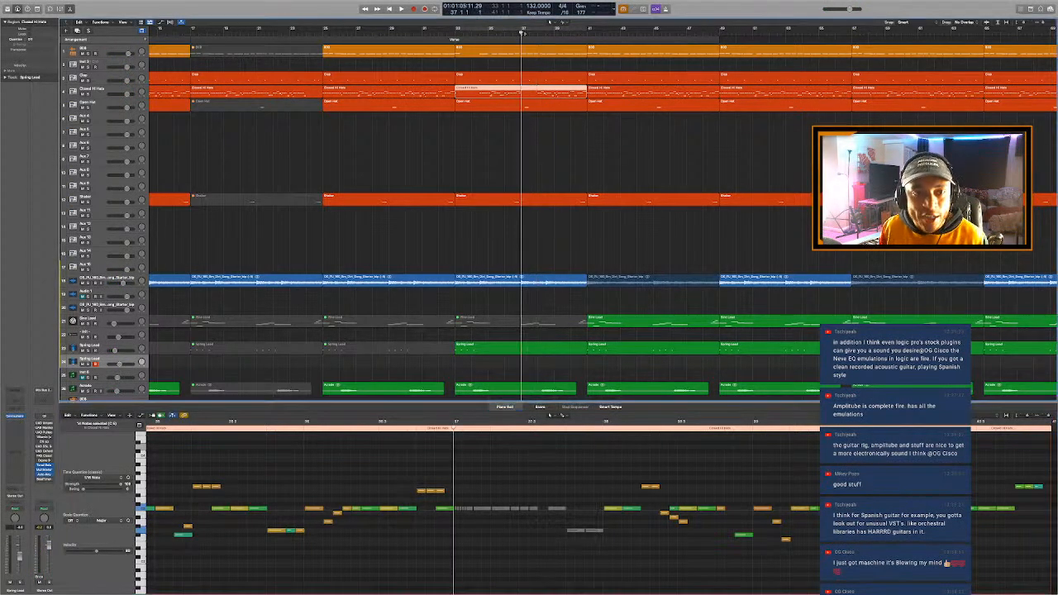
pyautogui.click(536, 127)
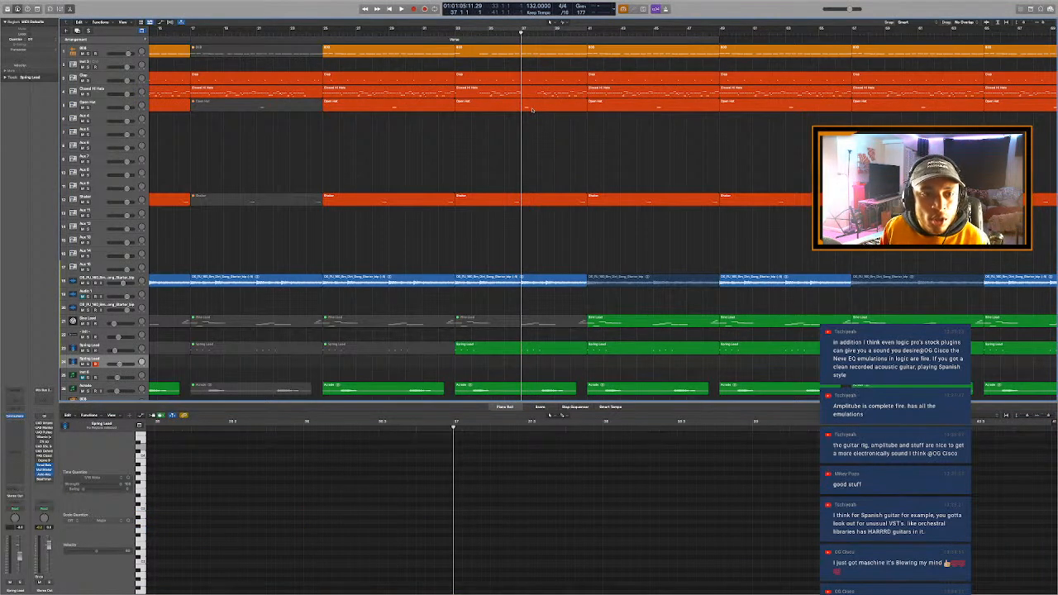
pyautogui.click(532, 108)
pyautogui.press('e')
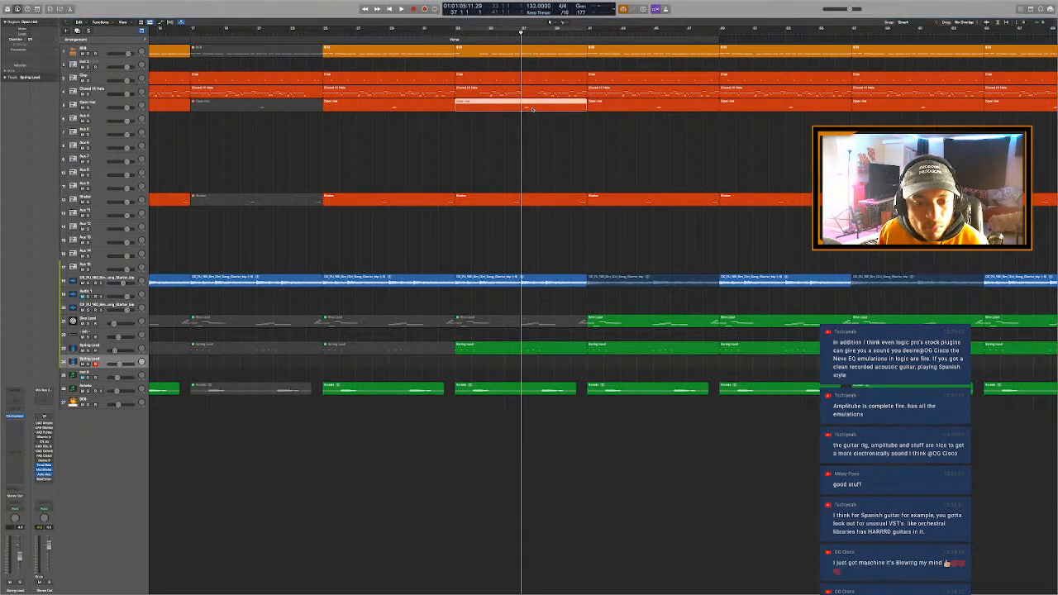
pyautogui.press('super+Left')
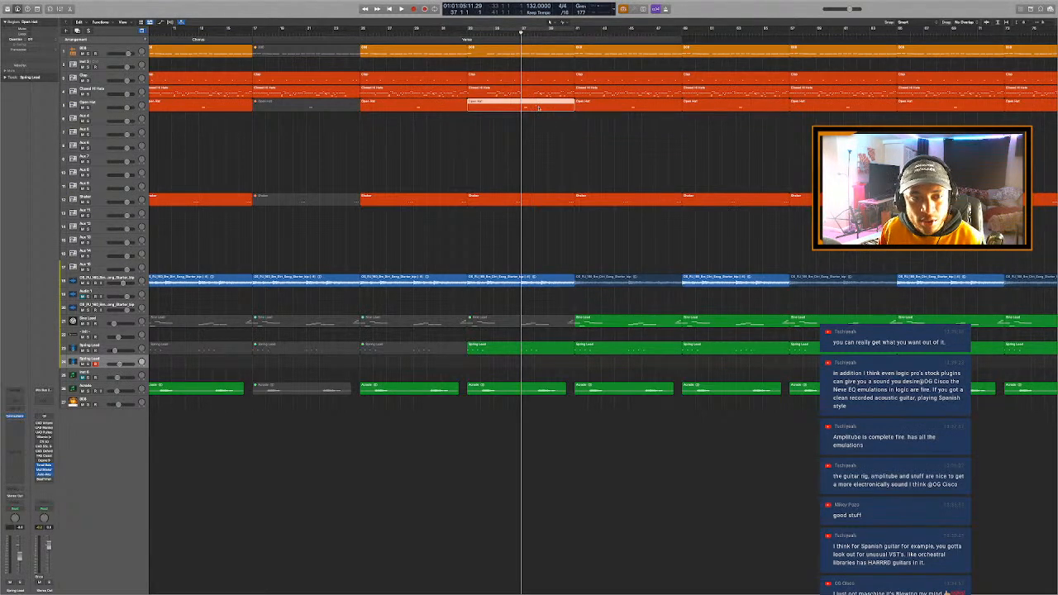
pyautogui.press('super+Right')
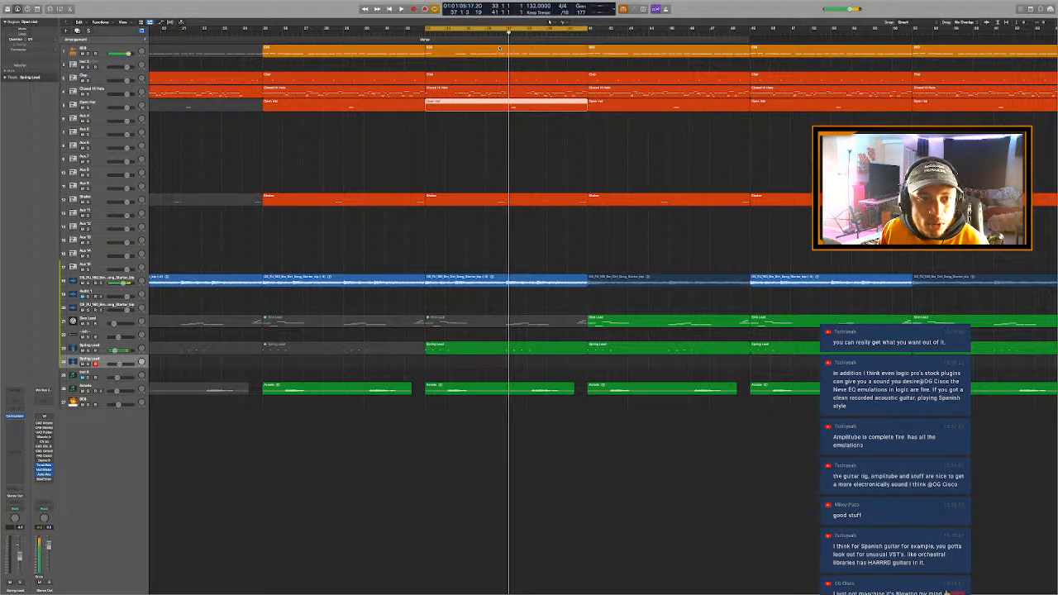
pyautogui.press('space')
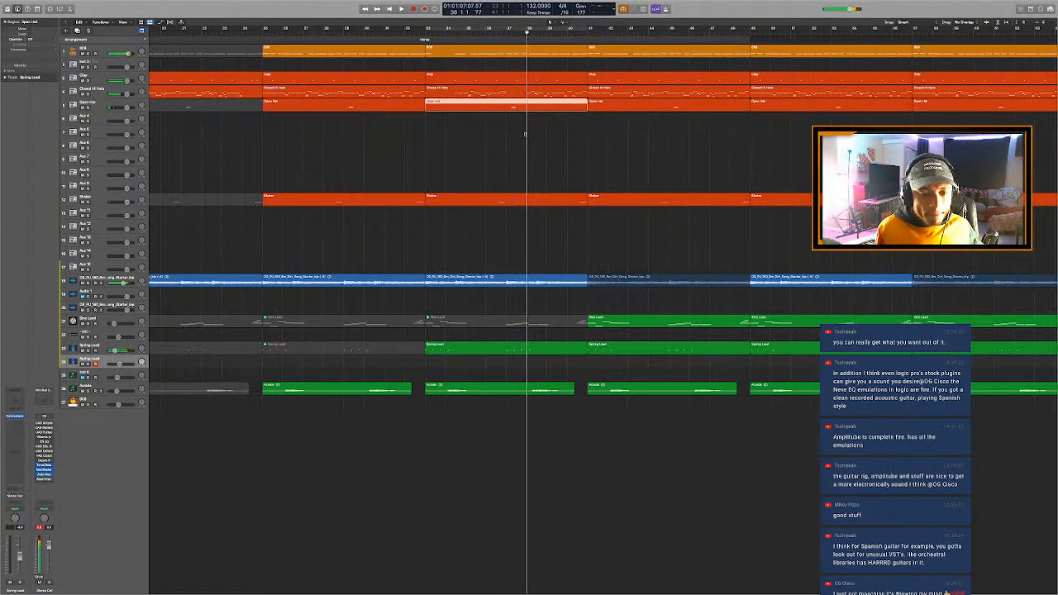
pyautogui.hotkey('ctrl', 'm')
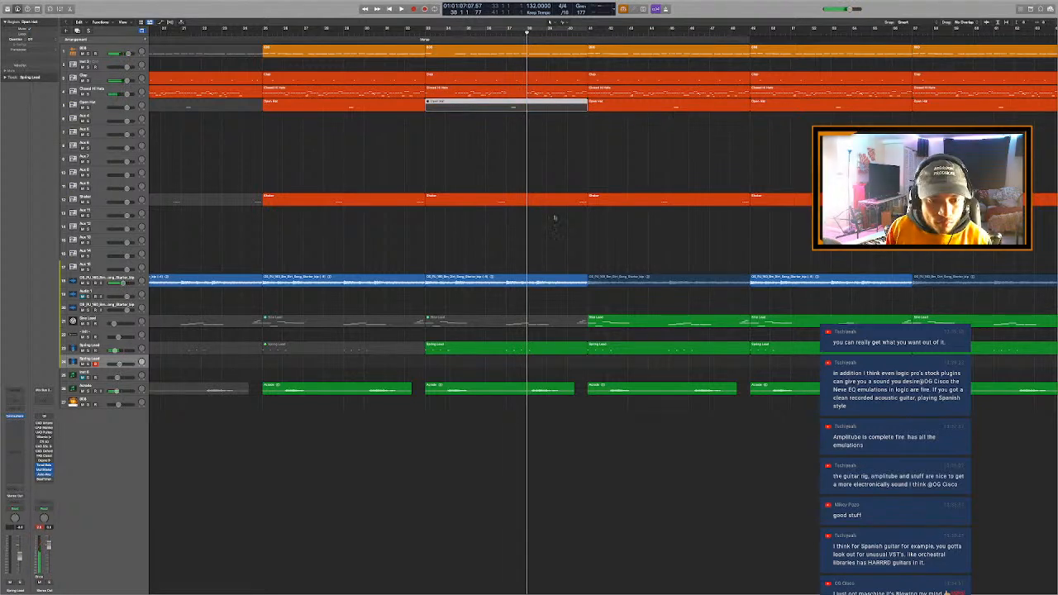
# - Split the lowest green track's region at bar 38, then mute its first part and the same track's region at bar 41
pyautogui.keyDown('super'); pyautogui.click(527, 392); pyautogui.keyUp('super')
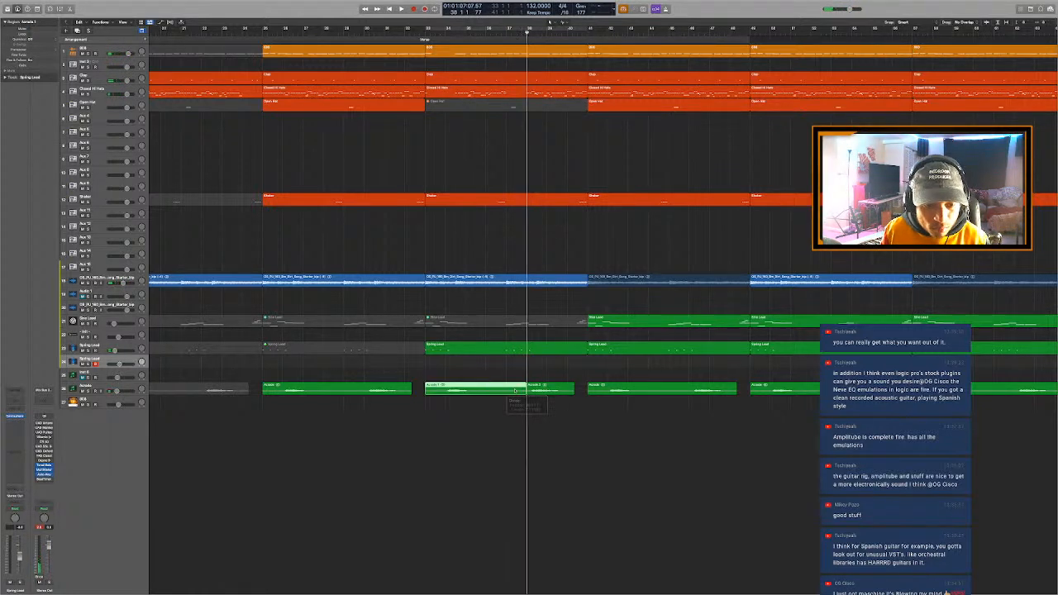
pyautogui.hotkey('ctrl', 'm')
pyautogui.press('c')
pyautogui.press('space')
pyautogui.click(690, 395)
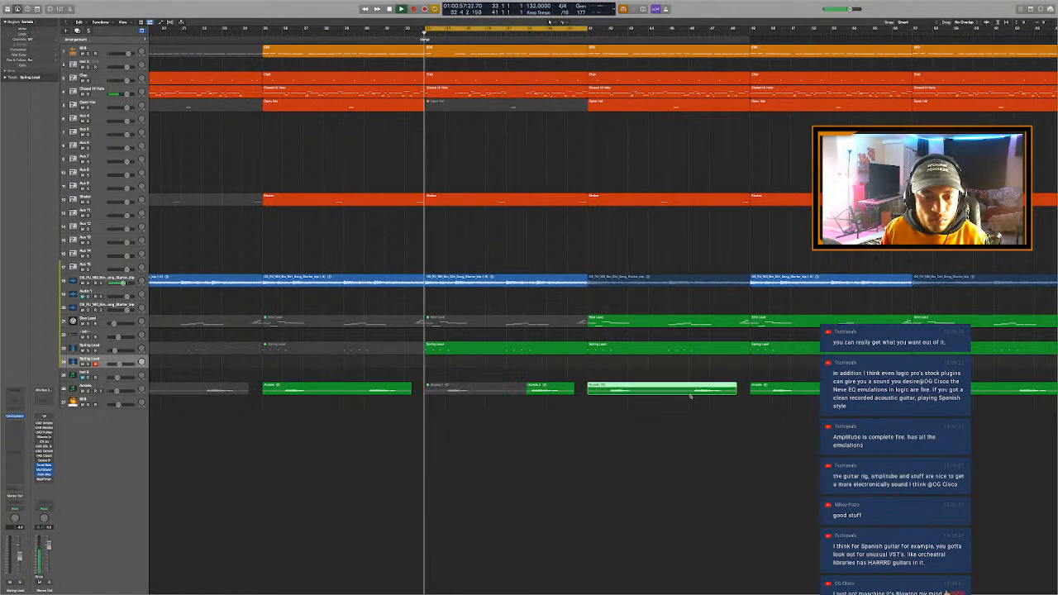
pyautogui.hotkey('ctrl', 'm')
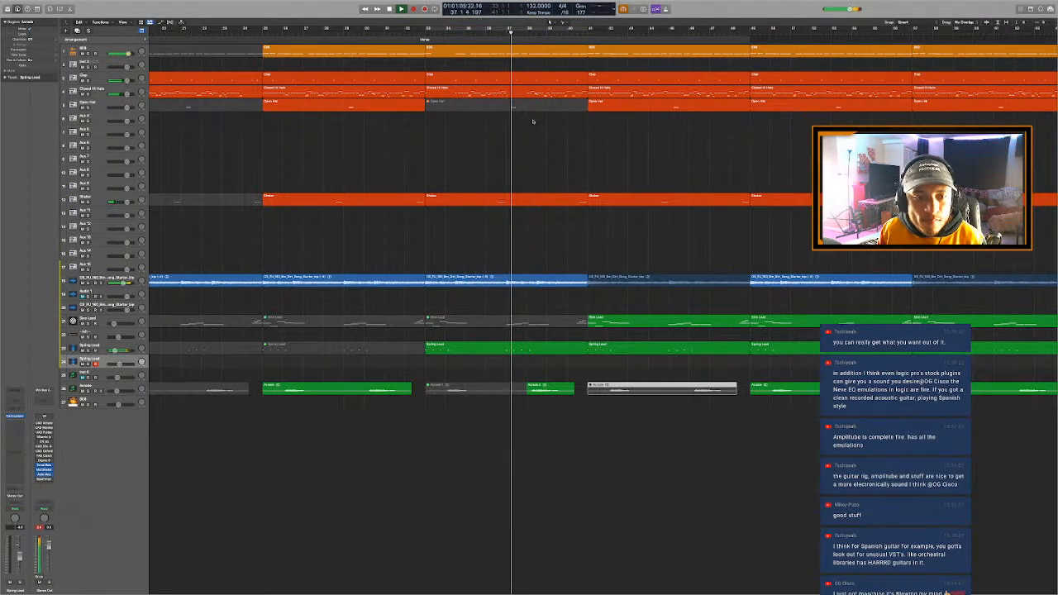
# - Mute the Clap note in the second half of bar 37 in the region at bar 33 and play from bar 36
pyautogui.press('space')
pyautogui.click(522, 82)
pyautogui.doubleClick(521, 82)
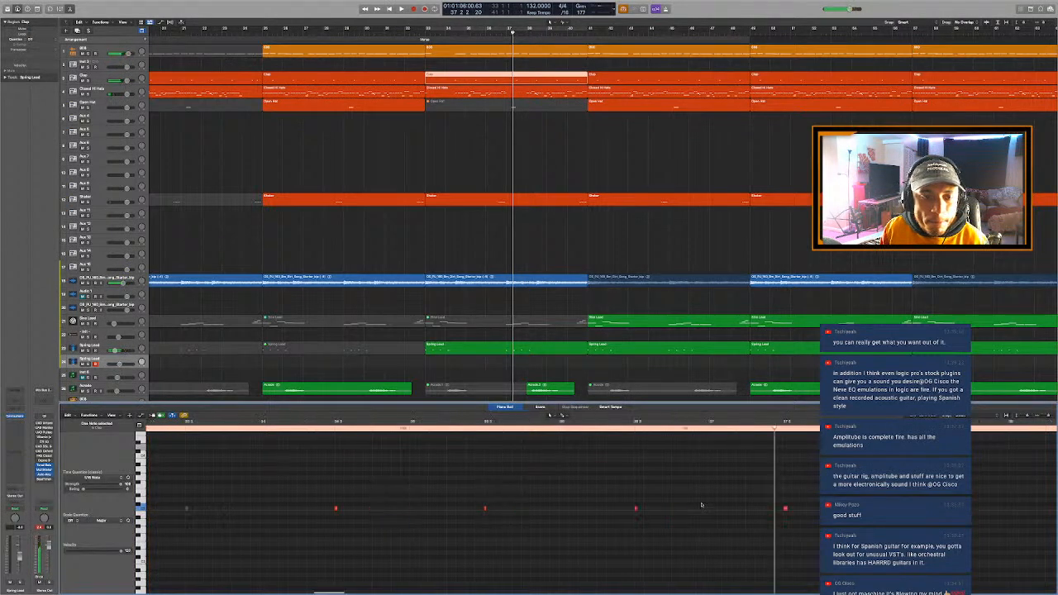
pyautogui.moveTo(689, 474); pyautogui.dragTo(740, 543)
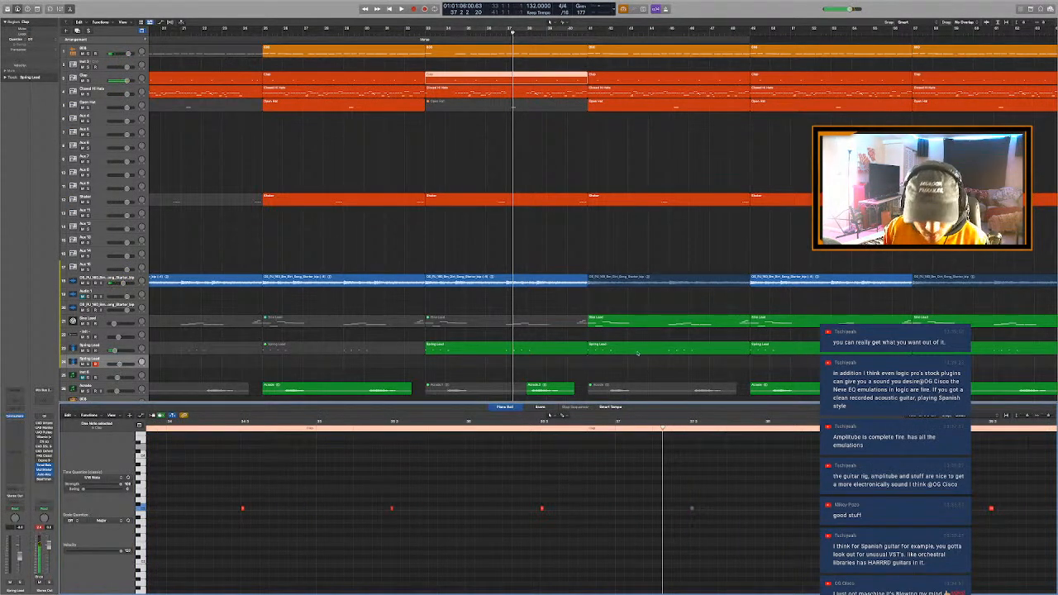
pyautogui.click(506, 33)
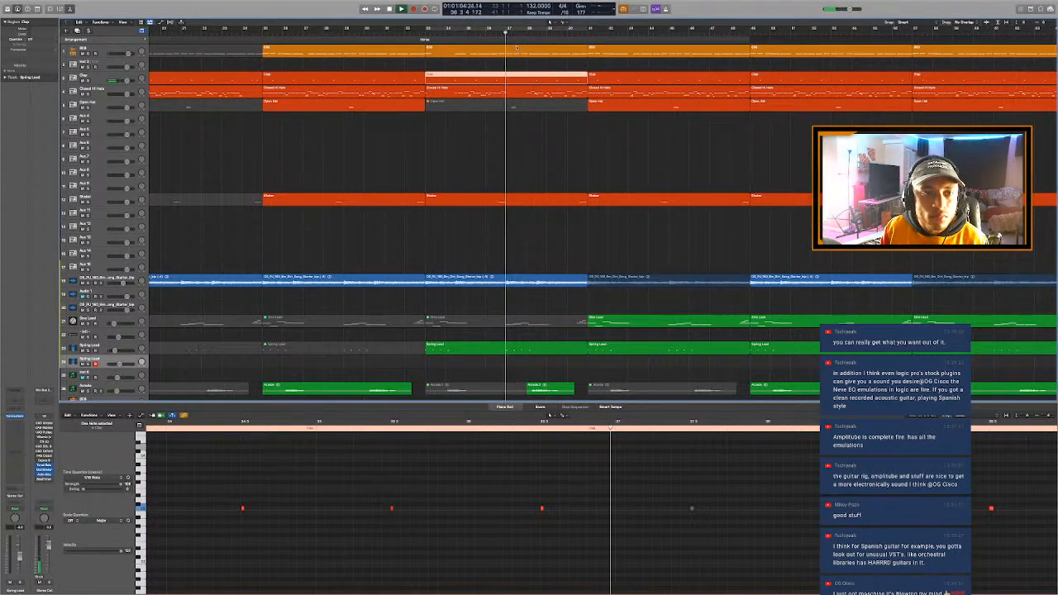
# - Mute the 808 notes from the second half of bar 37 into early bar 38 and play the change
pyautogui.click(516, 50)
pyautogui.press('space')
pyautogui.scroll(-2, 702, 524)
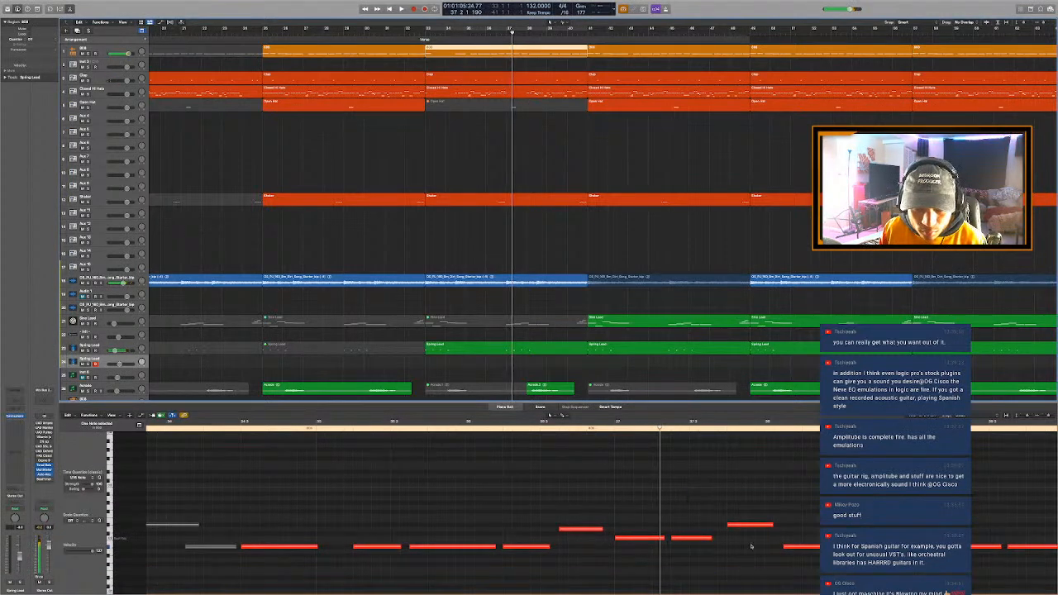
pyautogui.moveTo(686, 492); pyautogui.dragTo(864, 577)
pyautogui.hotkey('ctrl', 'm')
pyautogui.press('space')
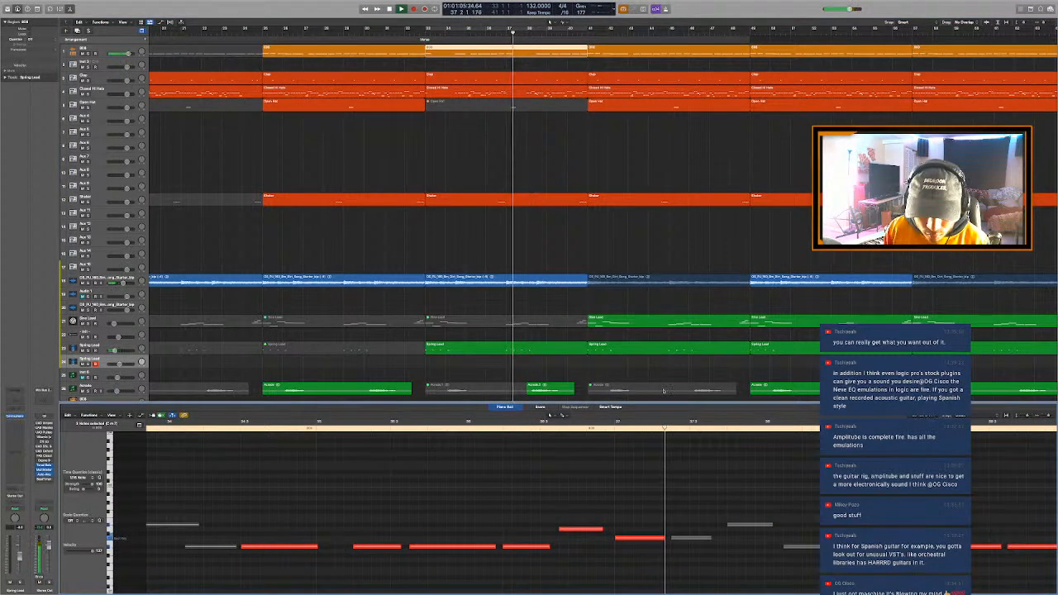
# - Mute the Closed Hi Hats notes at the start of bar 38 in the region at bar 33 and play the passage
pyautogui.click(549, 93)
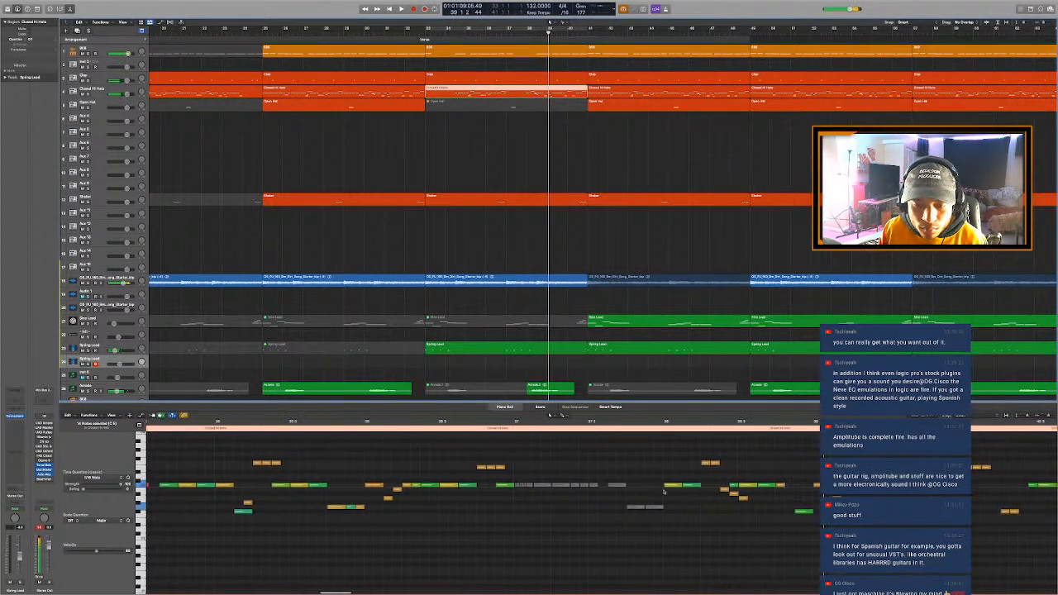
pyautogui.hscroll(1, 662, 478)
pyautogui.moveTo(660, 456); pyautogui.dragTo(695, 516)
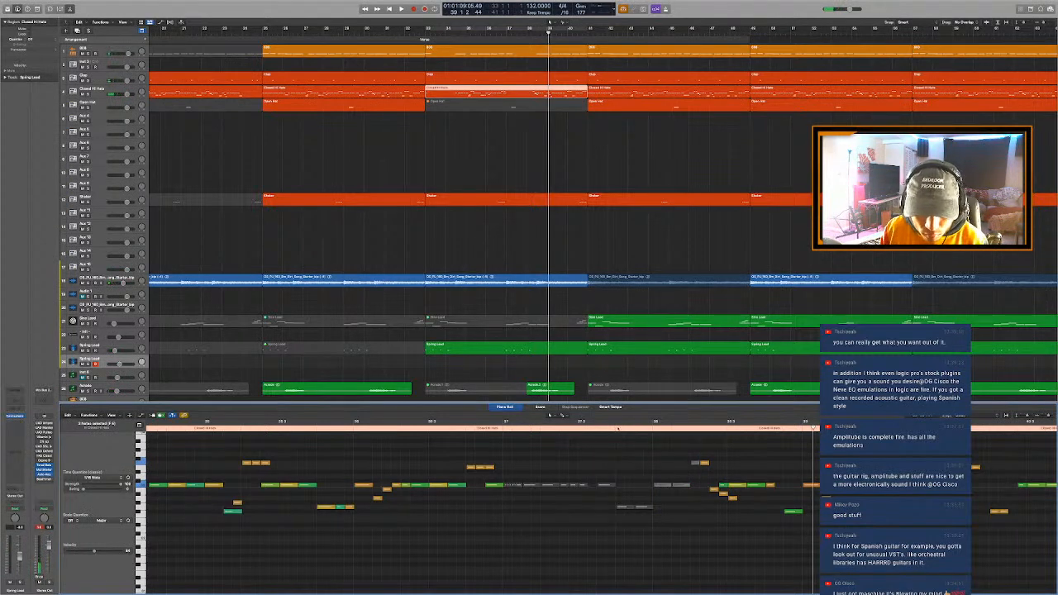
pyautogui.click(618, 428)
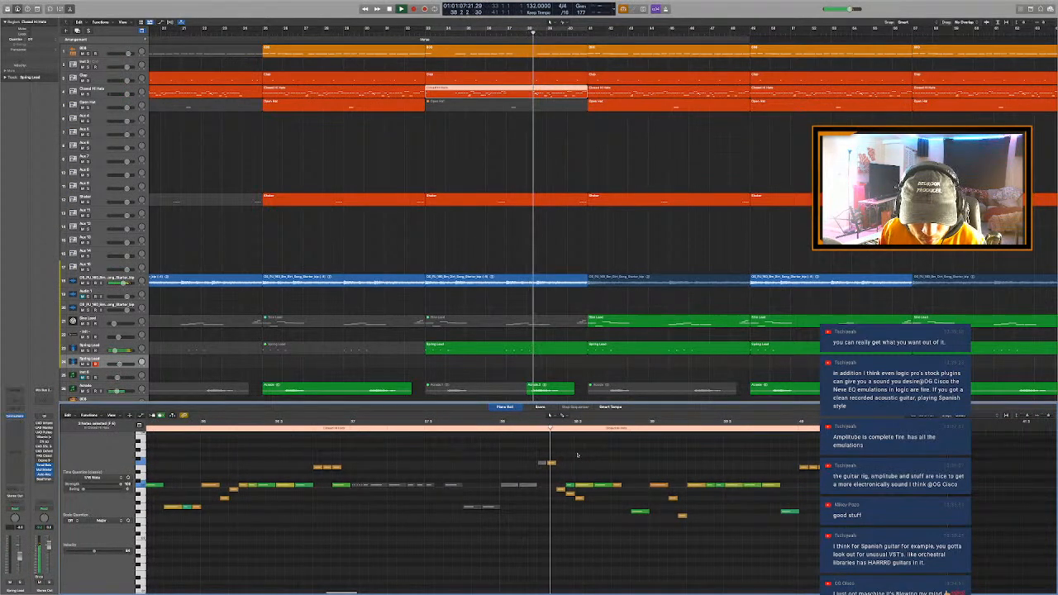
pyautogui.press('space')
# - Mute more hi-hat notes before the middle of bar 38, play the passage and close the Piano Roll
pyautogui.moveTo(549, 449); pyautogui.dragTo(566, 498)
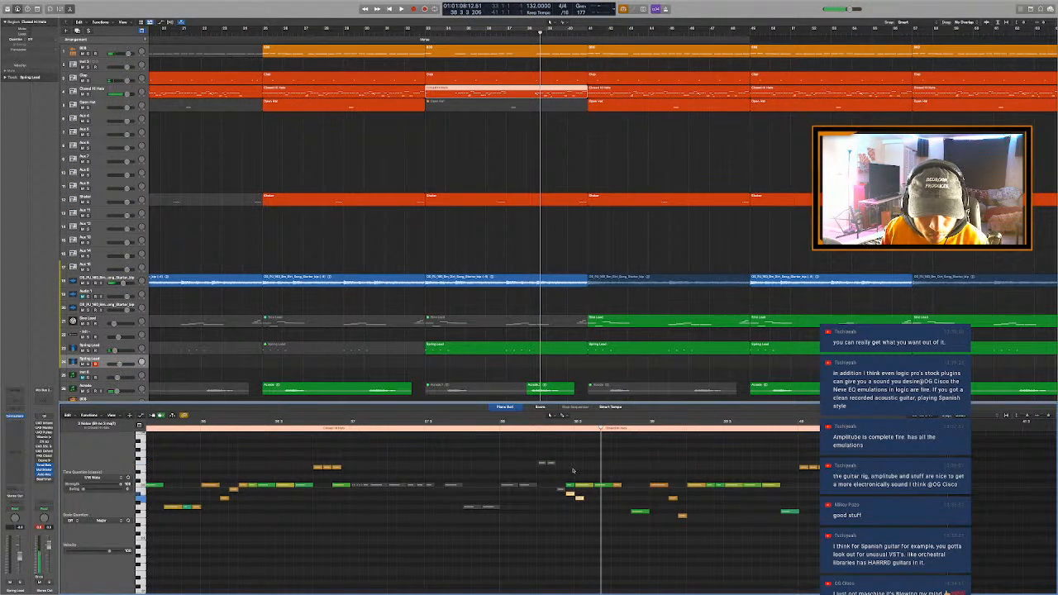
pyautogui.click(577, 428)
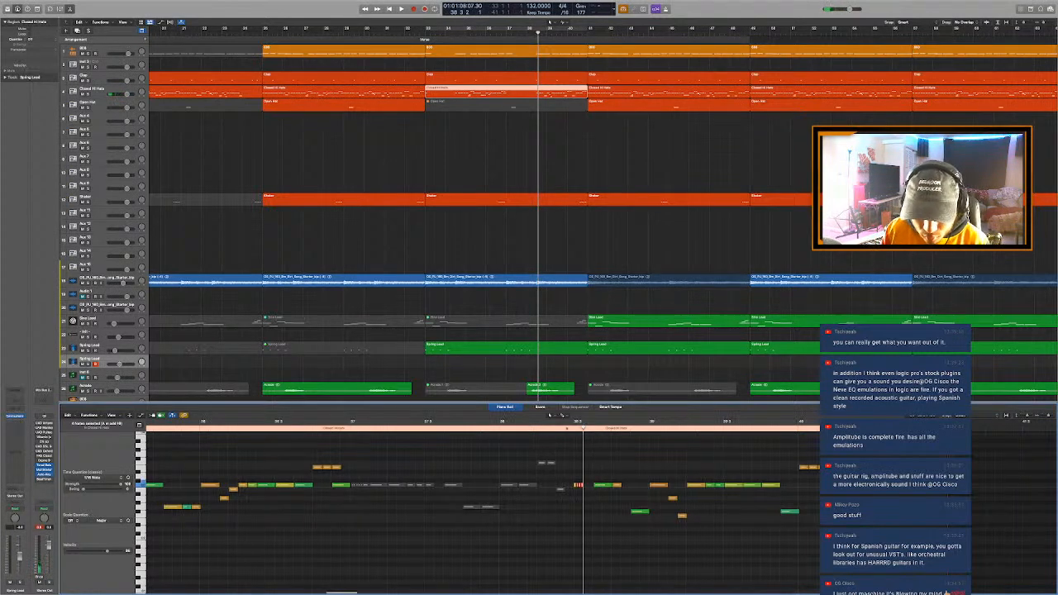
pyautogui.click(518, 428)
pyautogui.press('space')
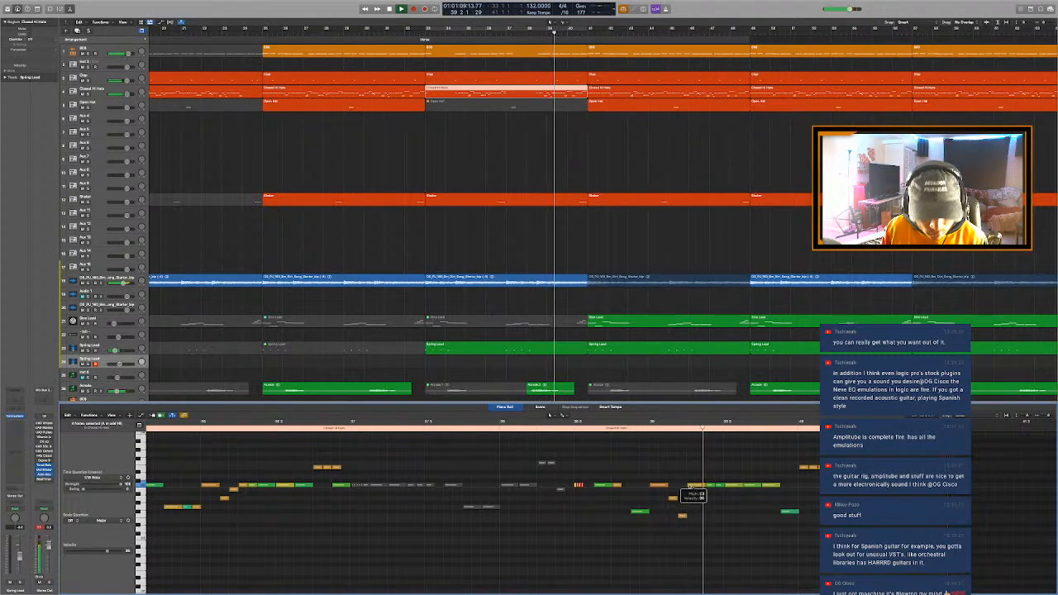
pyautogui.press('e')
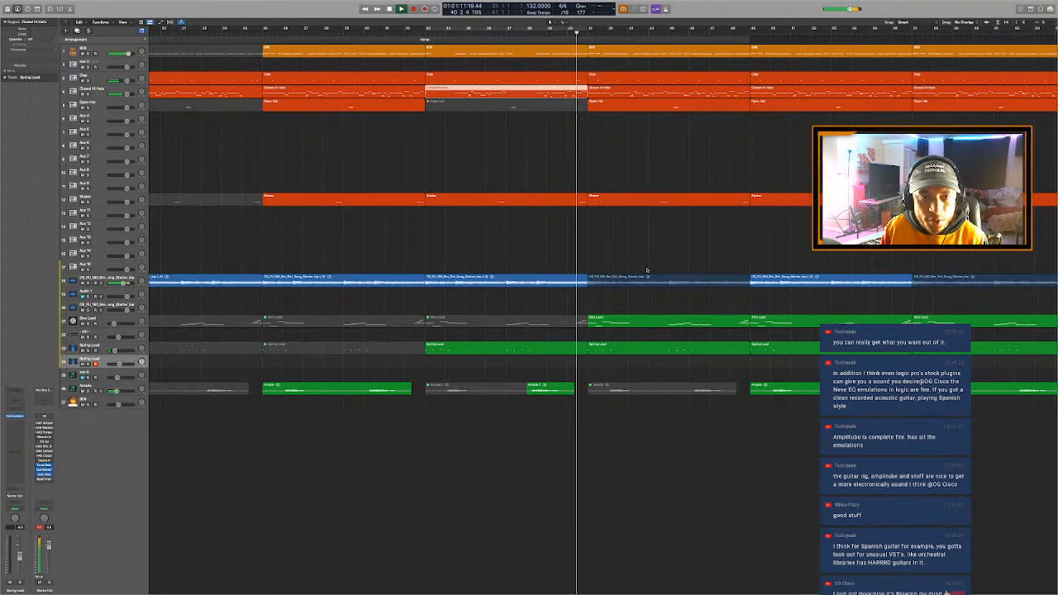
# - Stop playback and mute the two green lead regions and the 808 region at bar 41
pyautogui.press('space')
pyautogui.moveTo(634, 364); pyautogui.dragTo(618, 304)
pyautogui.hotkey('ctrl', 'm')
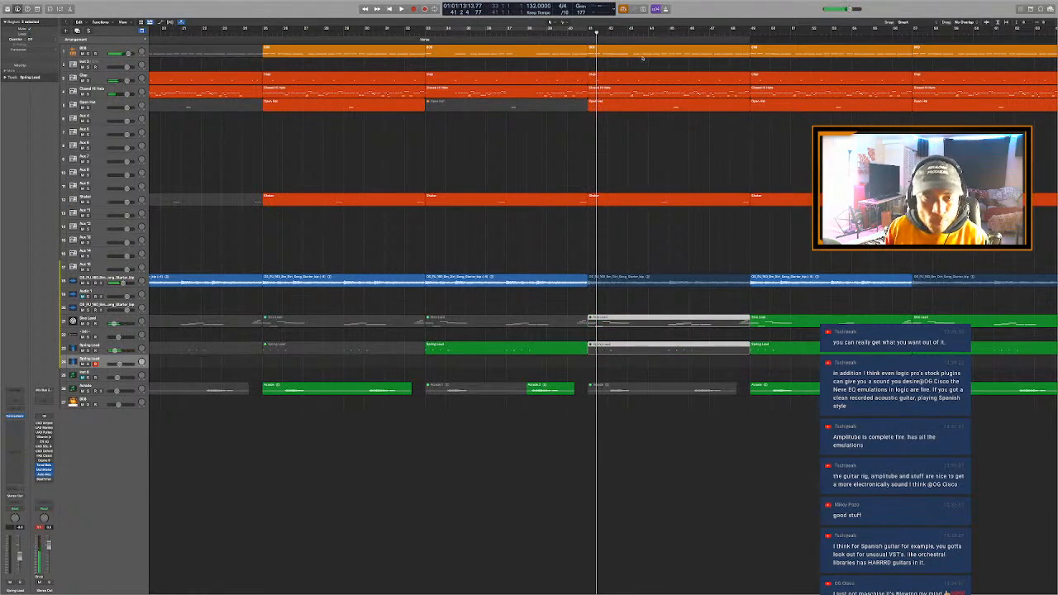
pyautogui.click(627, 51)
pyautogui.hotkey('ctrl', 'm')
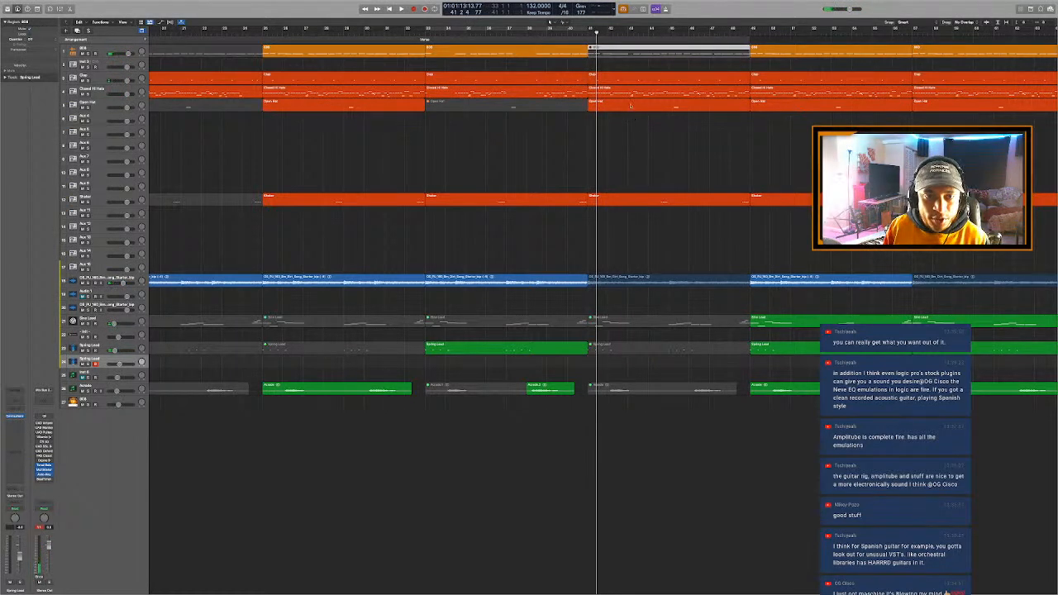
# - Mute the Closed Hi Hats, Open Hat and Shaker regions at bar 41 while playing the section
pyautogui.moveTo(646, 132); pyautogui.dragTo(637, 95)
pyautogui.hotkey('ctrl', 'm')
pyautogui.press('space')
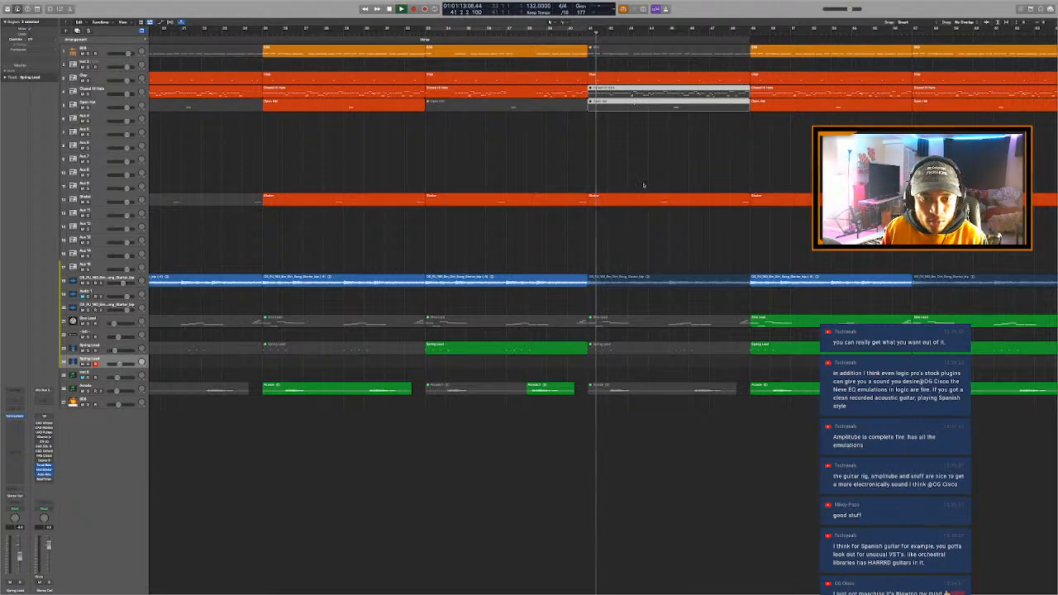
pyautogui.click(637, 199)
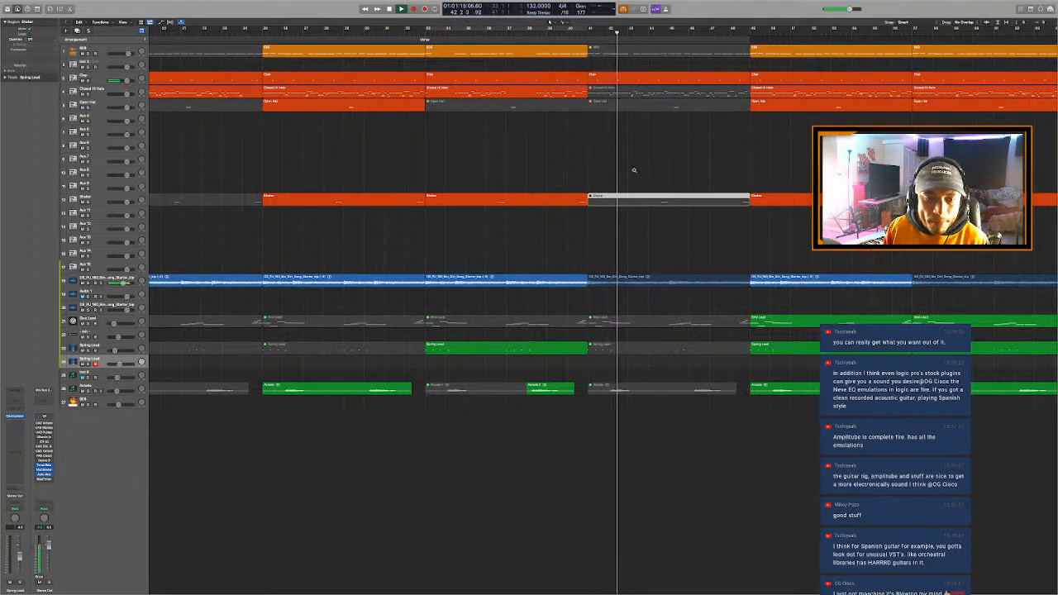
# - Add a second Verse marker starting at bar 33 and a Chorus marker at bar 49 in the arrangement track
pyautogui.hscroll(-3, 634, 171)
pyautogui.scroll(-4, 634, 171)
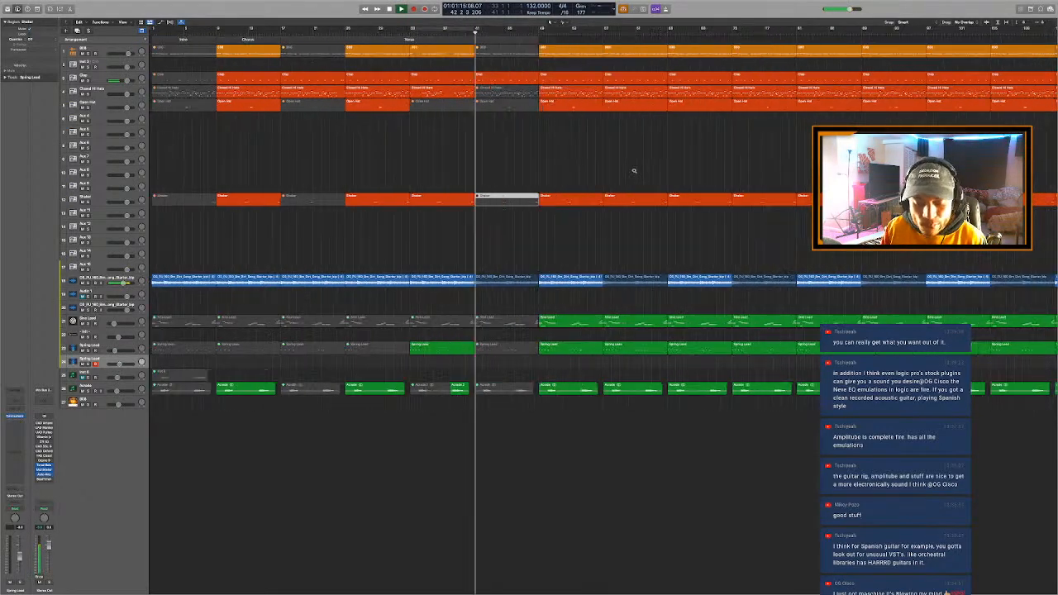
pyautogui.click(587, 164)
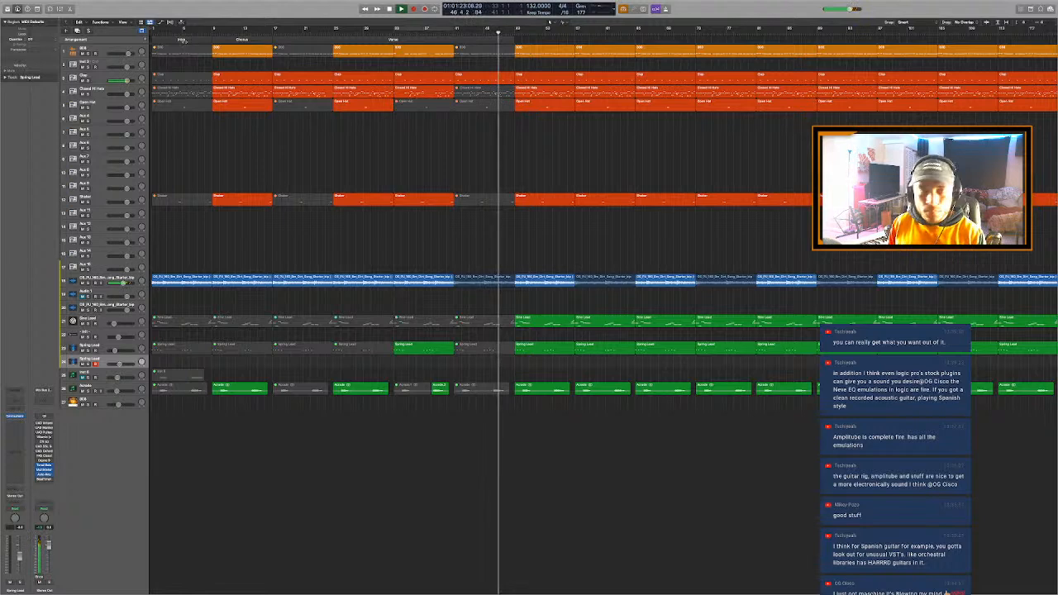
pyautogui.click(411, 40)
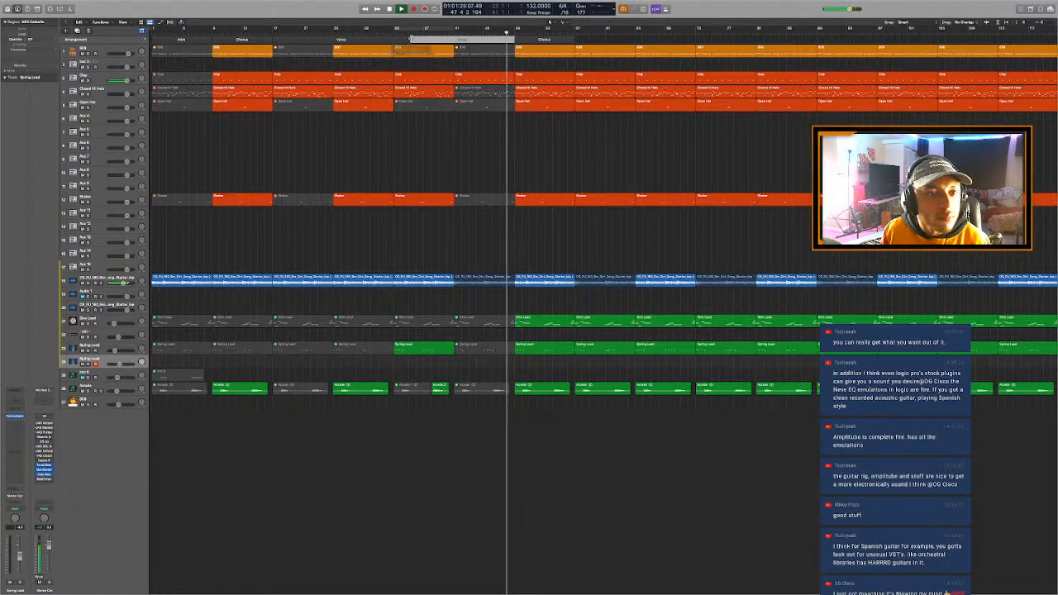
pyautogui.moveTo(410, 41); pyautogui.dragTo(394, 42)
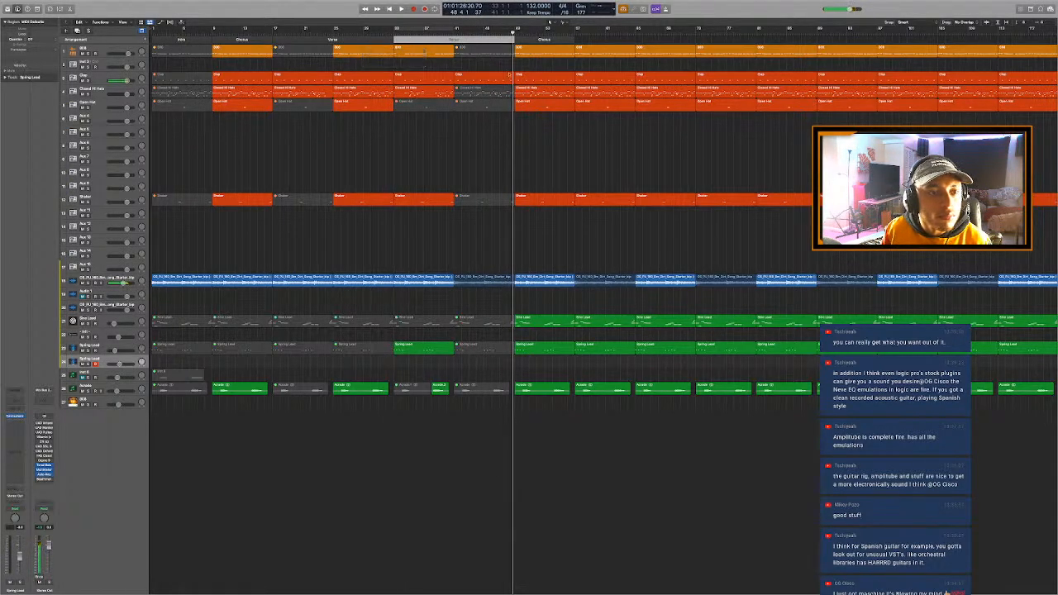
# - Mute the Clap note in the middle of bar 47, close the Piano Roll and play into the Chorus at bar 49
pyautogui.press('space')
pyautogui.doubleClick(487, 77)
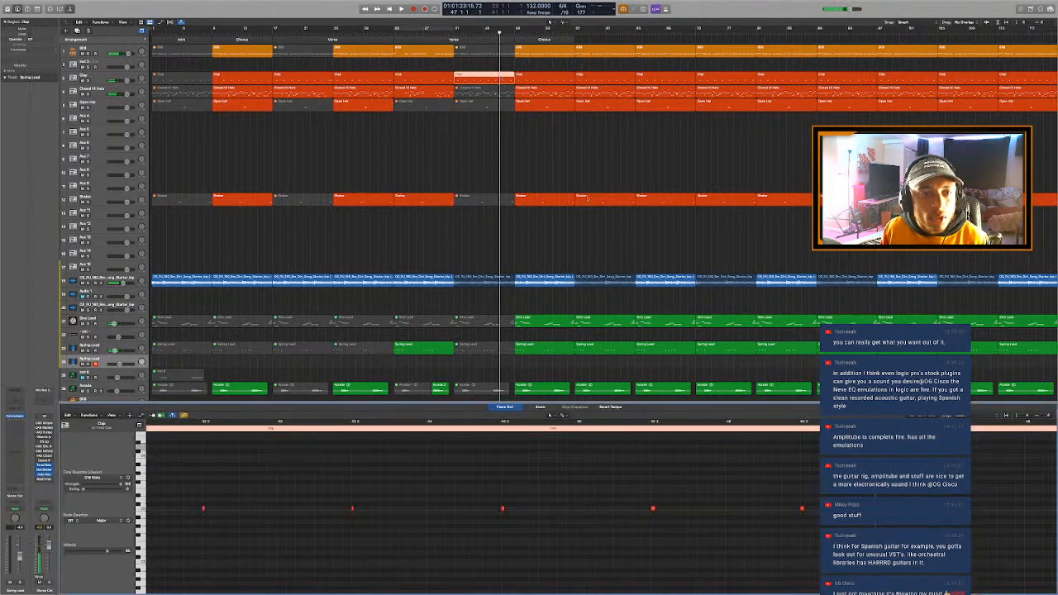
pyautogui.hscroll(2, 722, 571)
pyautogui.press('super+Left')
pyautogui.press('super+Left')
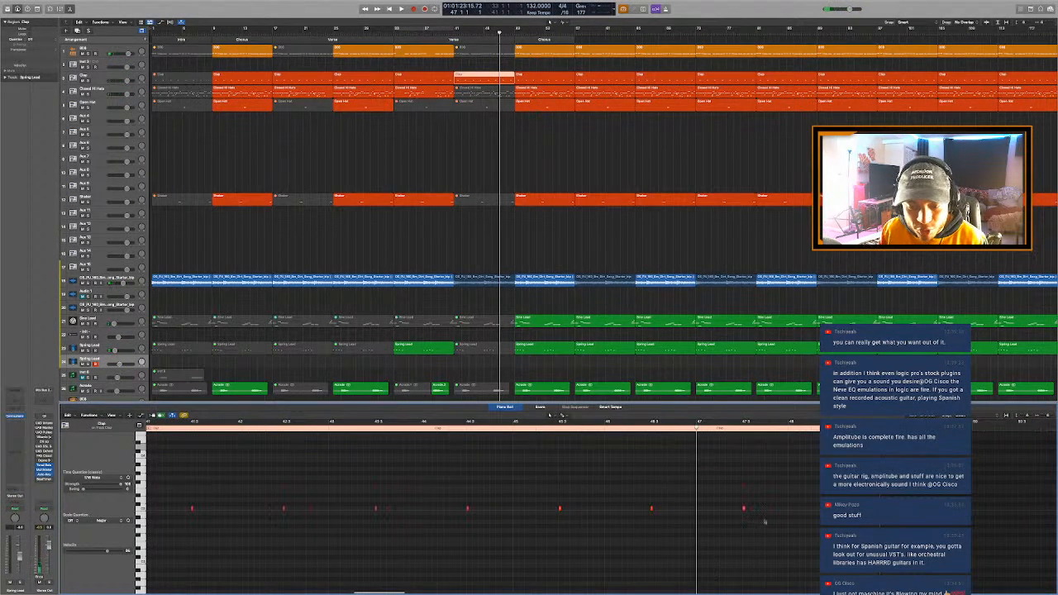
pyautogui.click(744, 507)
pyautogui.press('e')
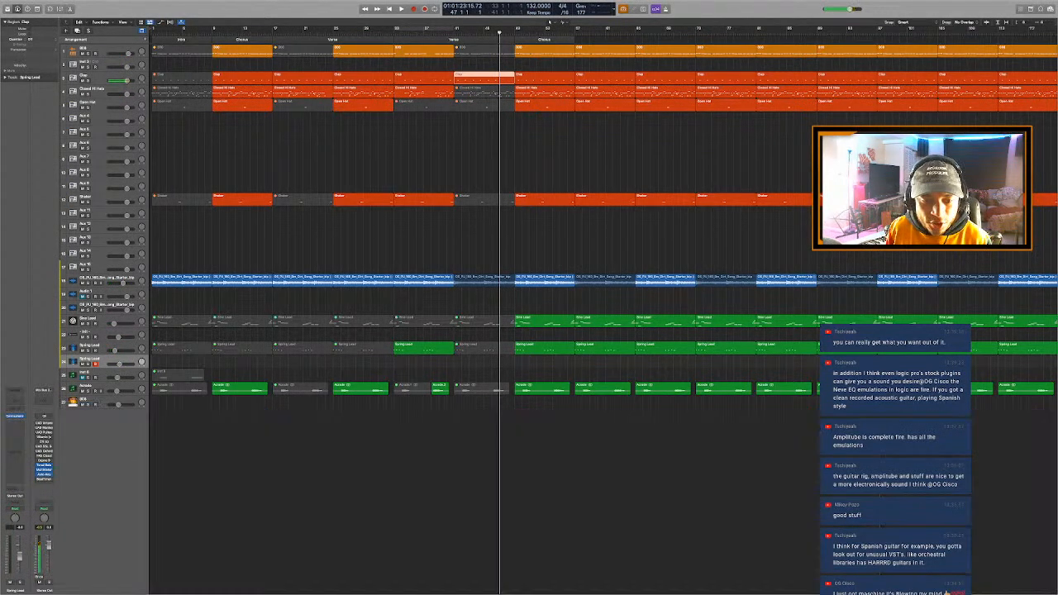
pyautogui.press('space')
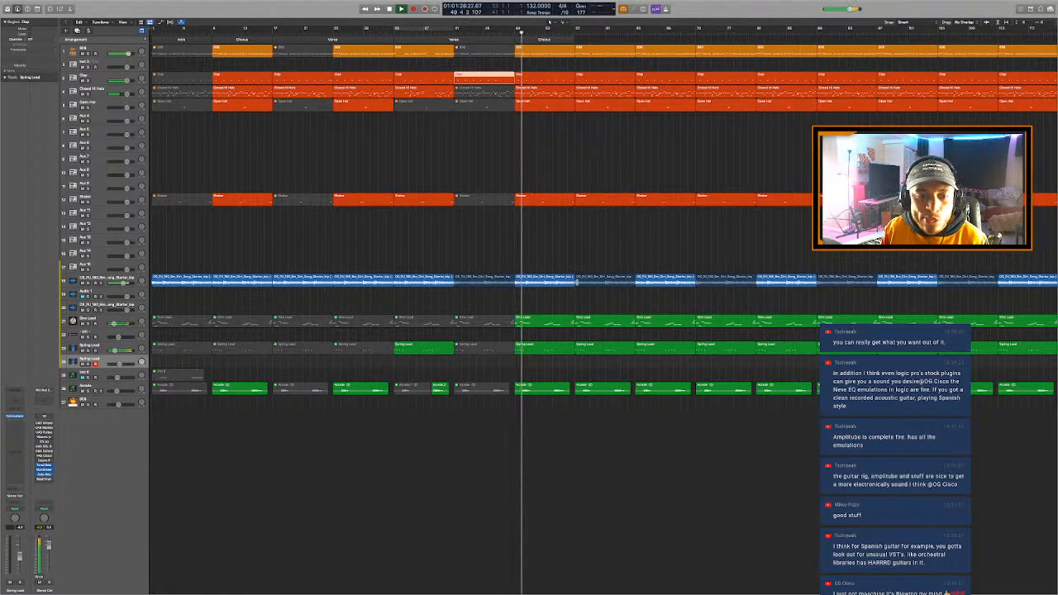
# - Mute the Spring Lead region at bar 49, slightly raise the volume of the lead track above it and play from bar 53
pyautogui.click(541, 349)
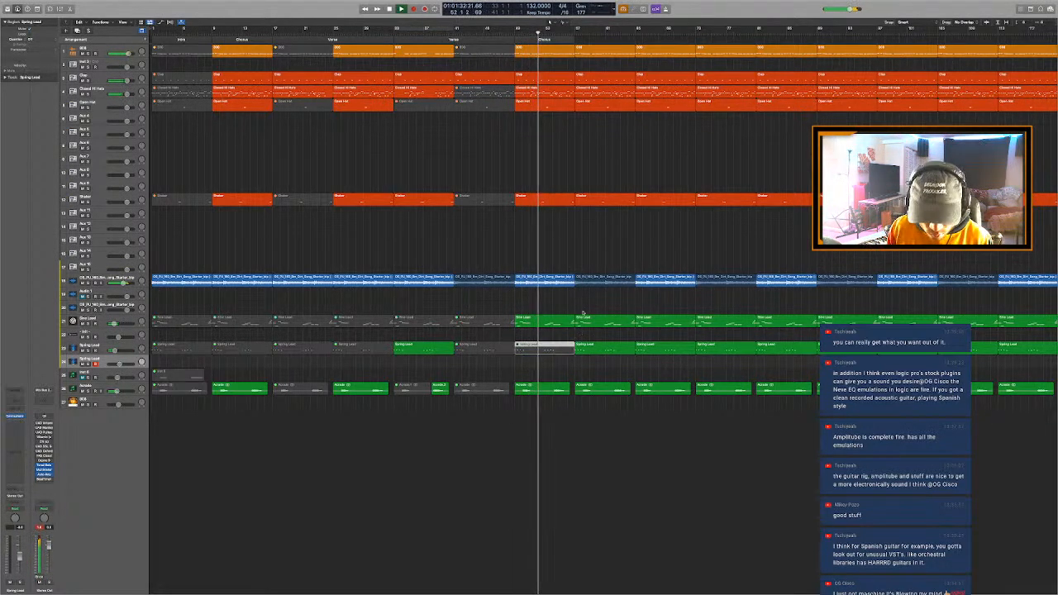
pyautogui.moveTo(114, 324); pyautogui.dragTo(117, 324)
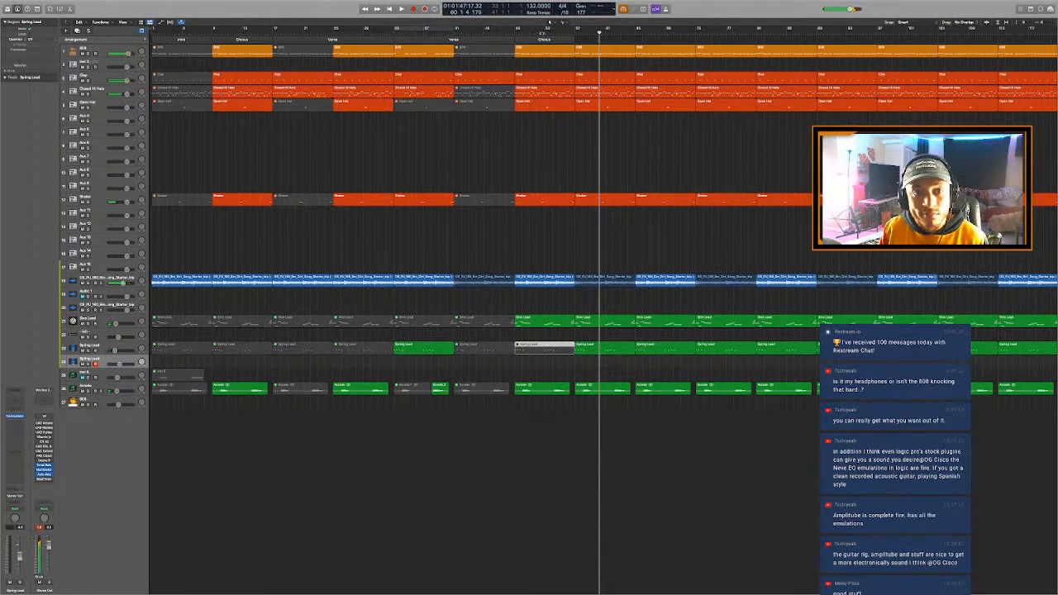
pyautogui.click(548, 23)
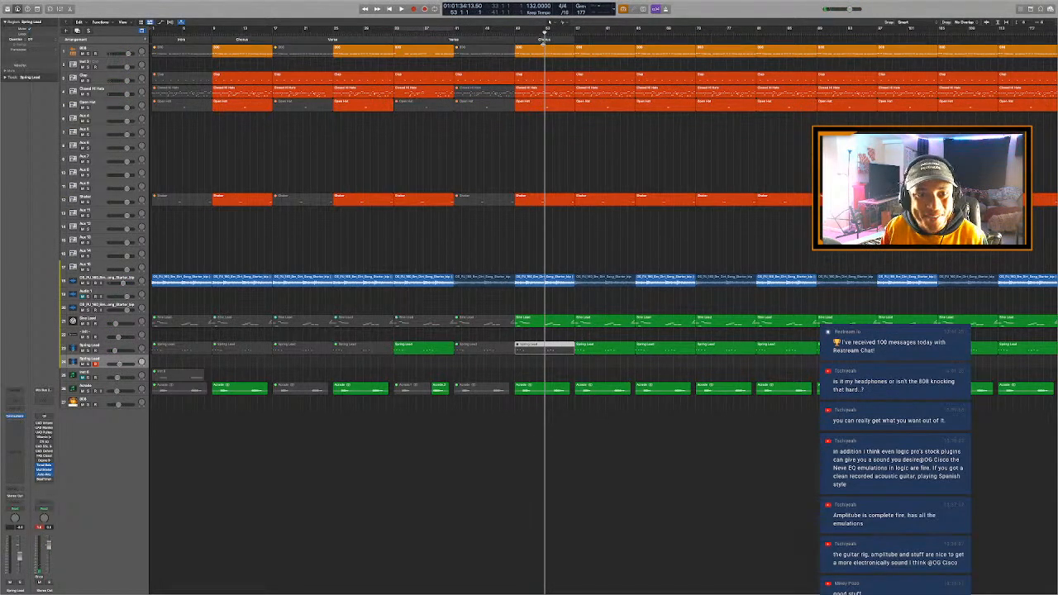
pyautogui.press('space')
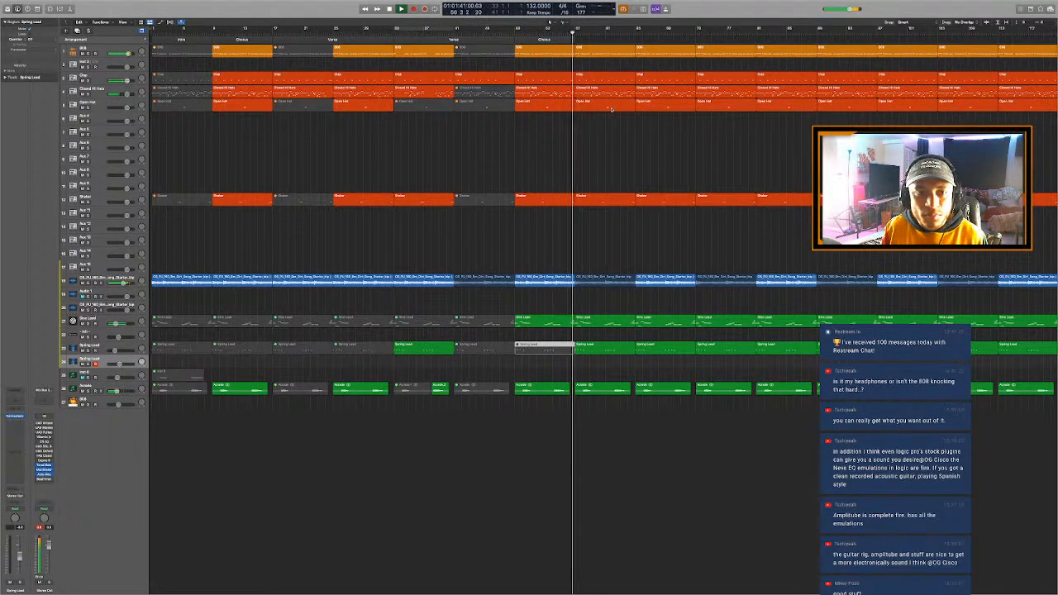
# - Mute the three green instrument regions at bar 57 and play the section briefly
pyautogui.press('super+Right')
pyautogui.press('super+Right')
pyautogui.press('super+Right')
pyautogui.press('super+Right')
pyautogui.press('space')
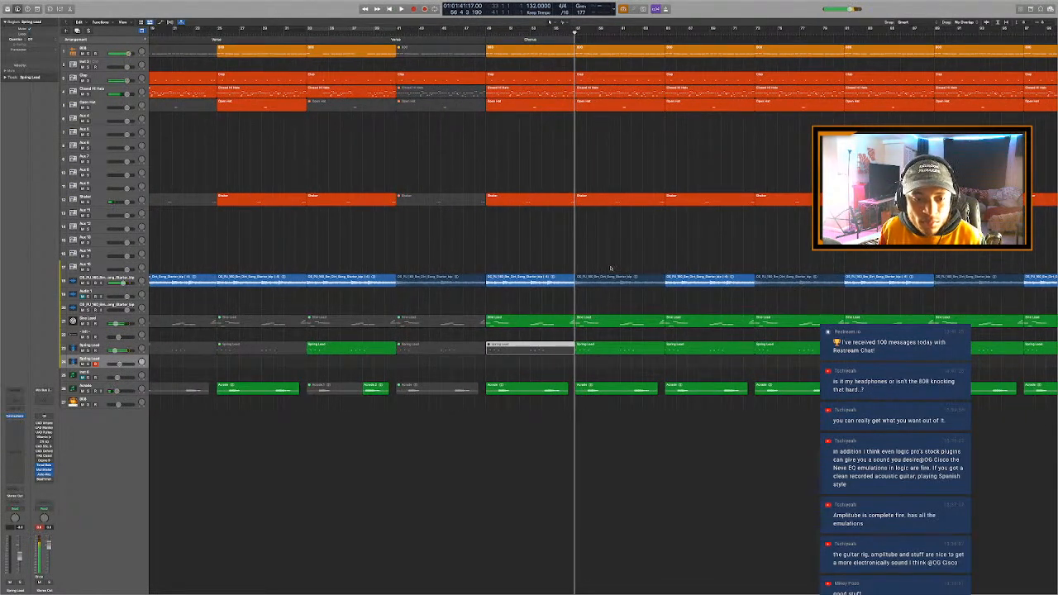
pyautogui.moveTo(598, 305); pyautogui.dragTo(598, 406)
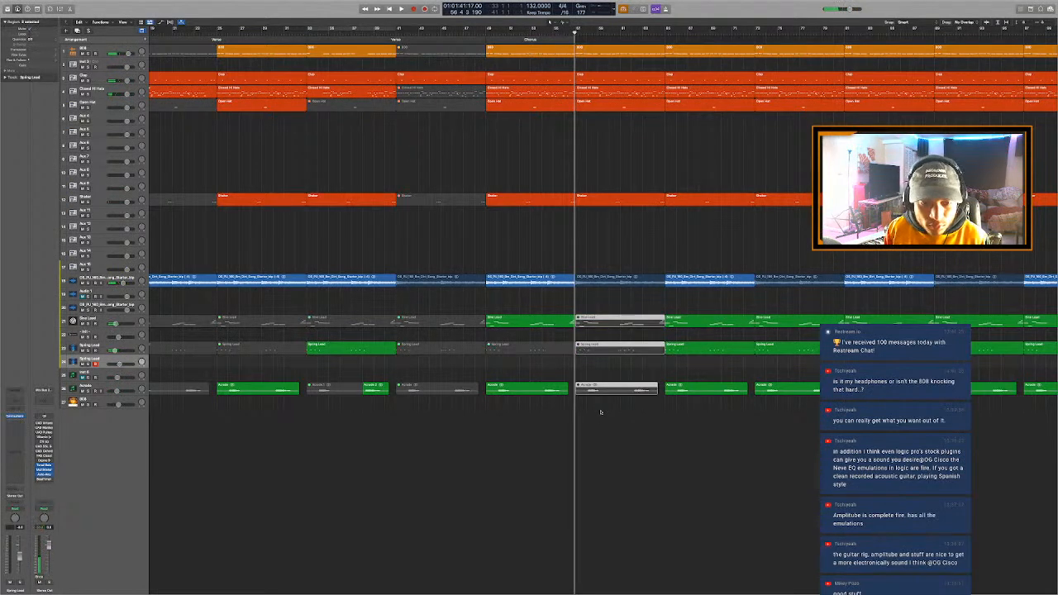
pyautogui.press('space')
# - Set the cycle range to bars 57–65, then mute the 808 notes after the first one up to about bar 60 and play
pyautogui.press('space')
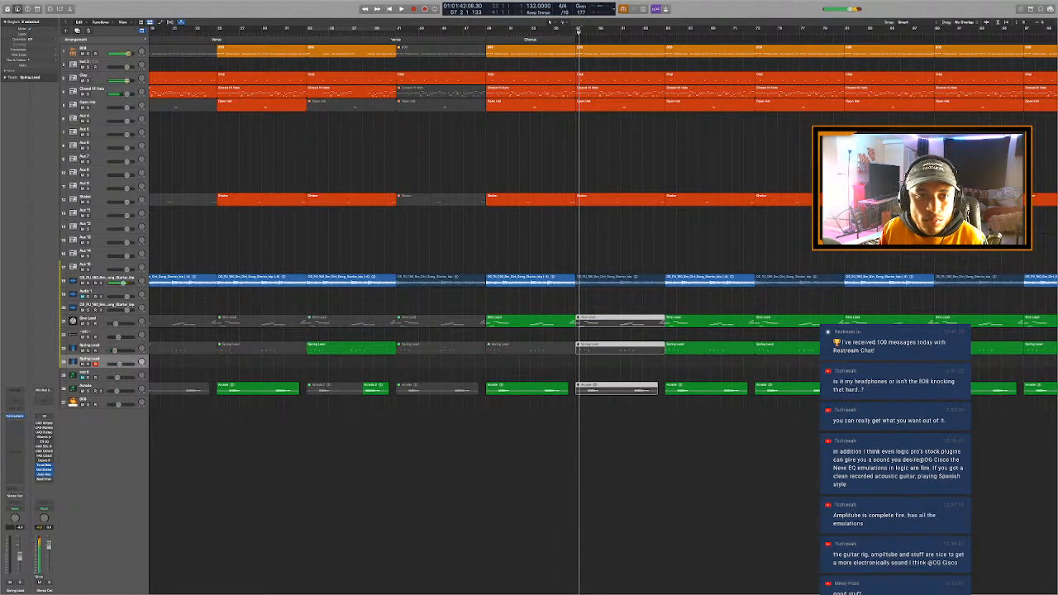
pyautogui.moveTo(577, 28); pyautogui.dragTo(669, 28)
pyautogui.press('space')
pyautogui.click(630, 56)
pyautogui.press('space')
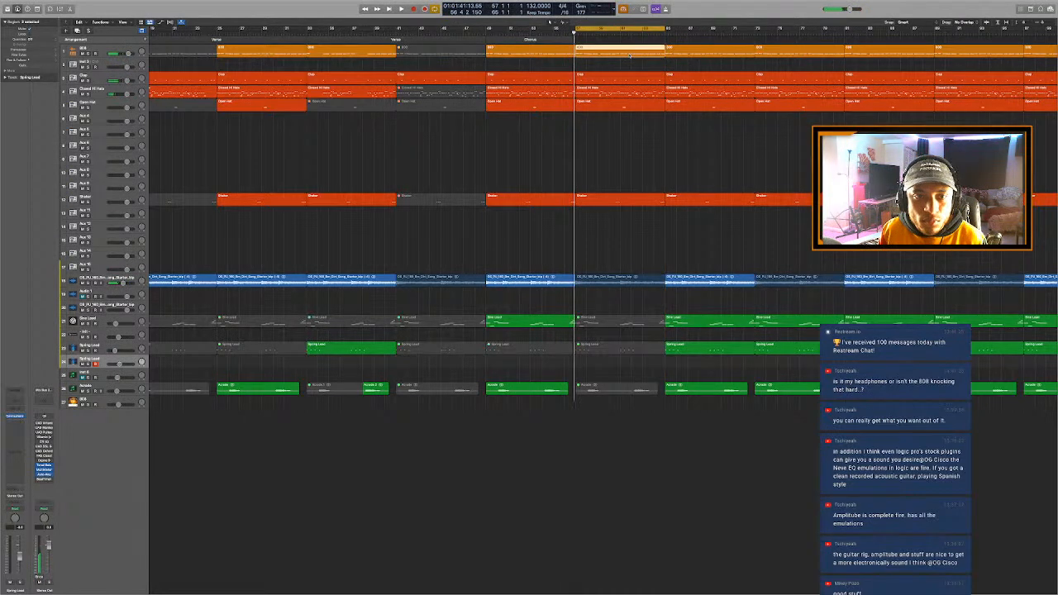
pyautogui.doubleClick(631, 55)
pyautogui.scroll(-6, 226, 459)
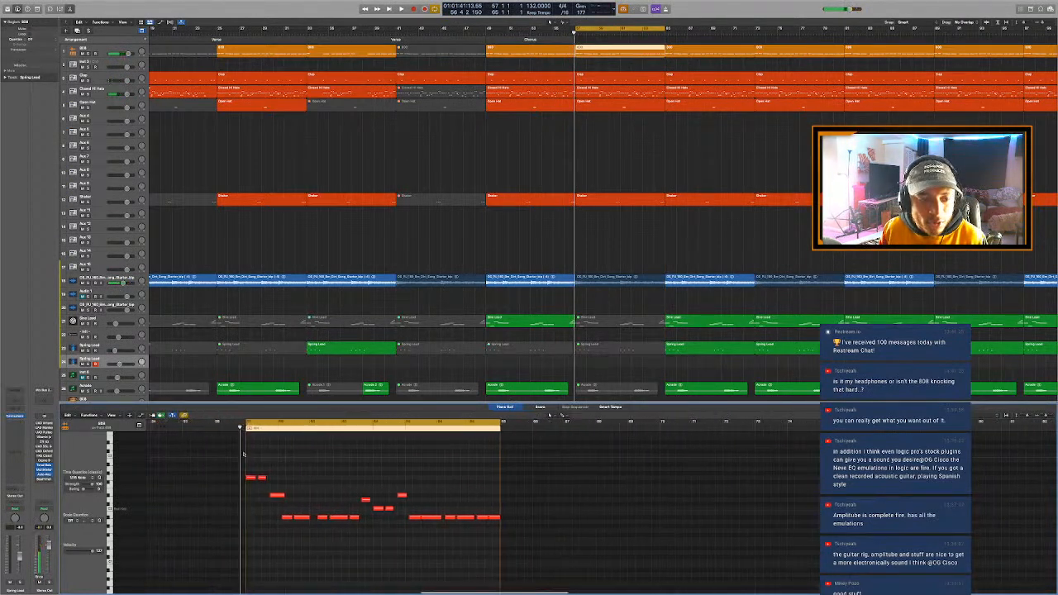
pyautogui.scroll(8, 338, 468)
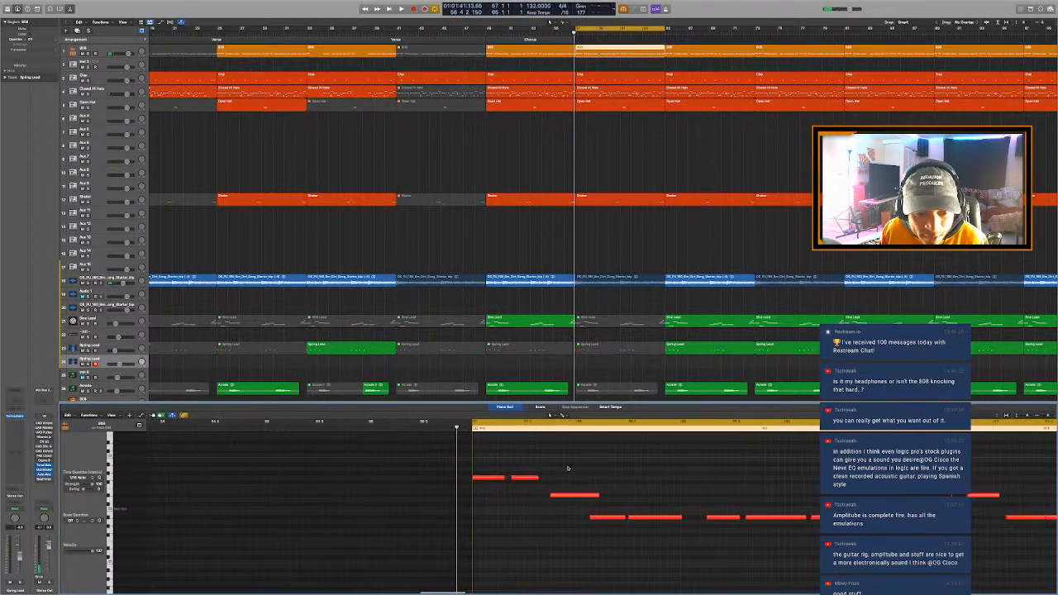
pyautogui.scroll(-5, 472, 460)
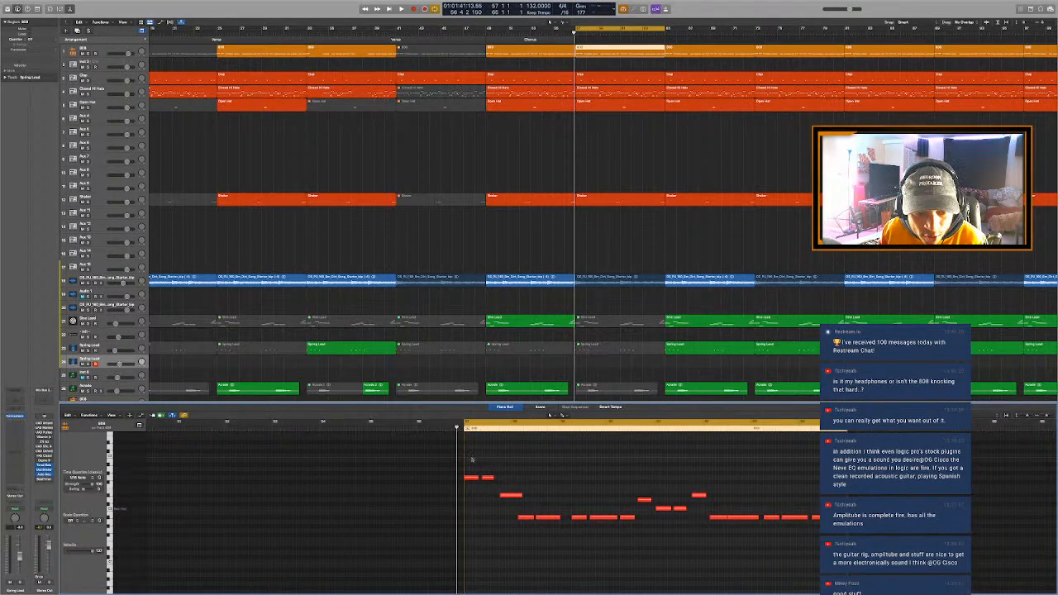
pyautogui.moveTo(485, 468); pyautogui.dragTo(609, 584)
pyautogui.hotkey('ctrl', 'm')
pyautogui.press('space')
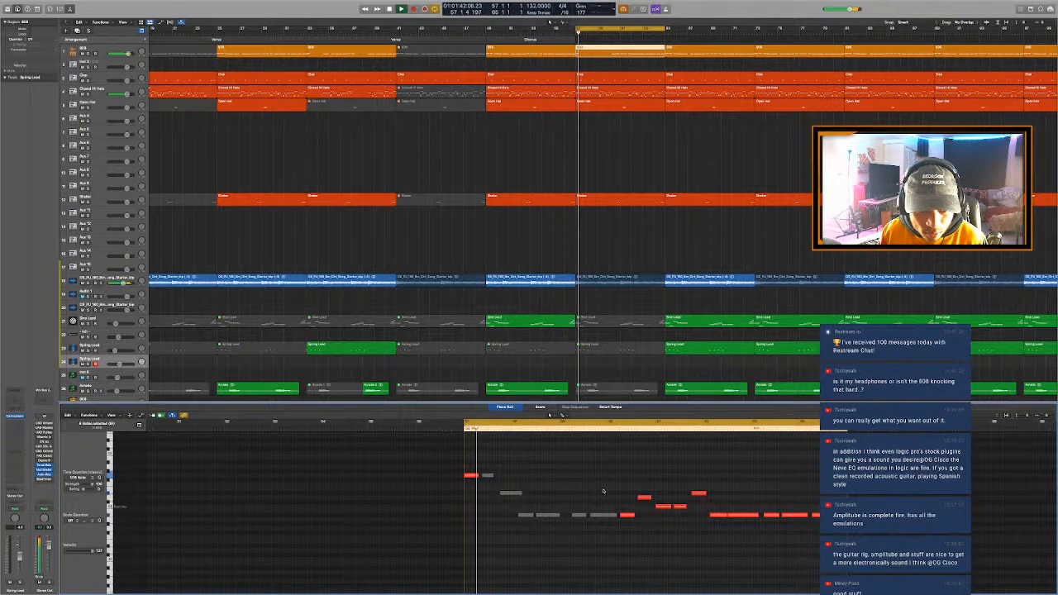
# - Mute the Closed Hi Hats and Shaker regions at bar 57 and close the Piano Roll
pyautogui.click(623, 88)
pyautogui.scroll(-2, 623, 89)
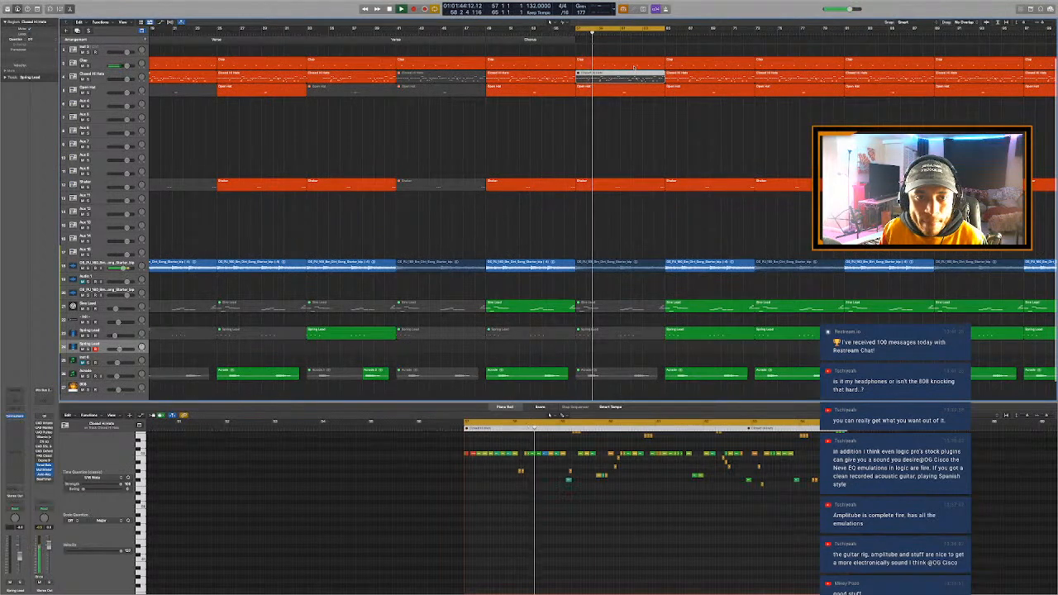
pyautogui.click(620, 186)
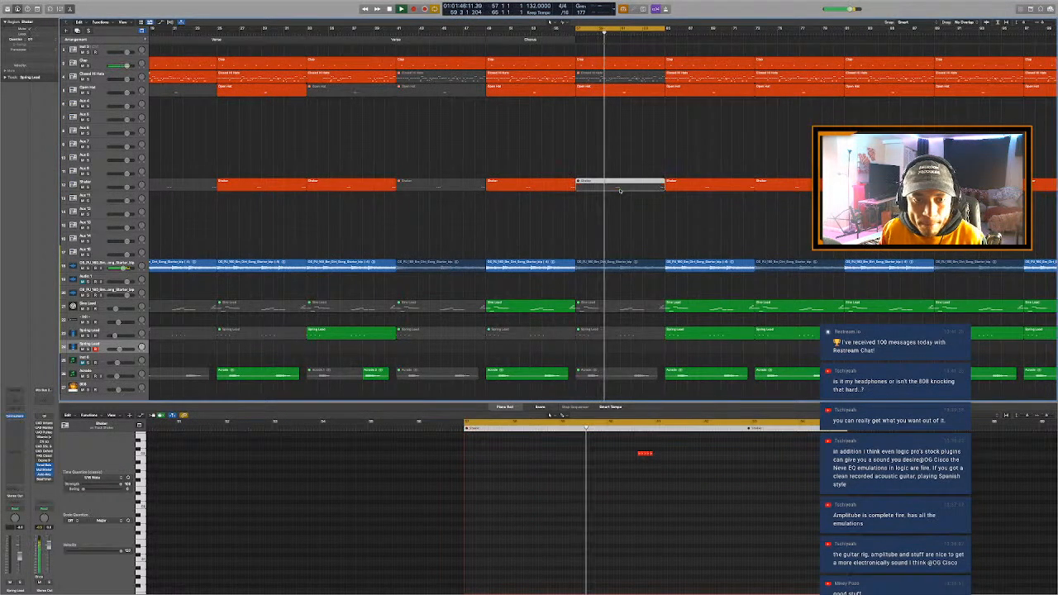
pyautogui.press('p')
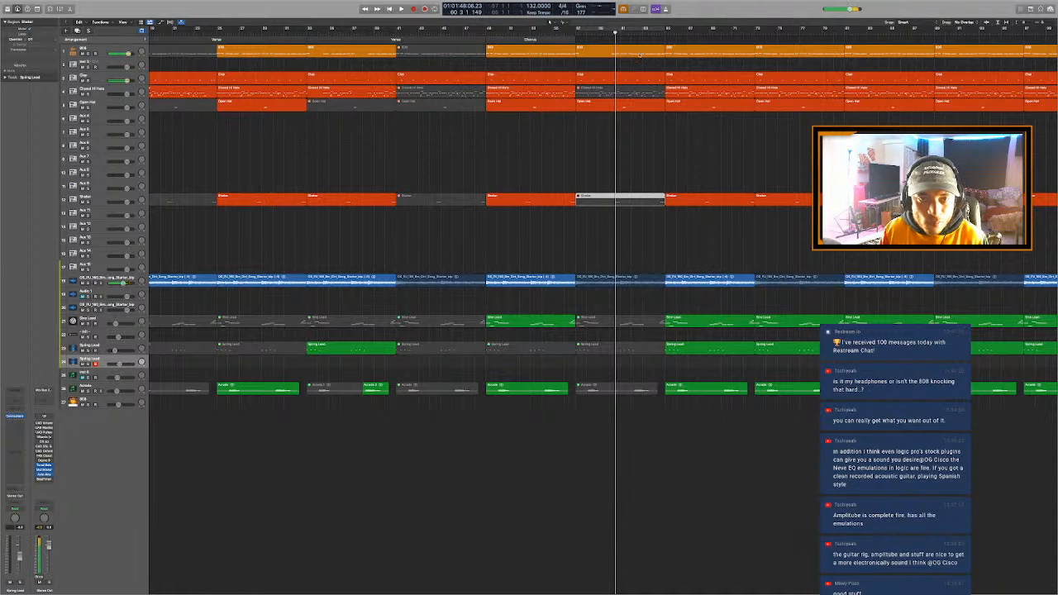
# - Mute the remaining 808 notes after the first one in the bar 57 region, and mute the Open Hat region there
pyautogui.click(626, 53)
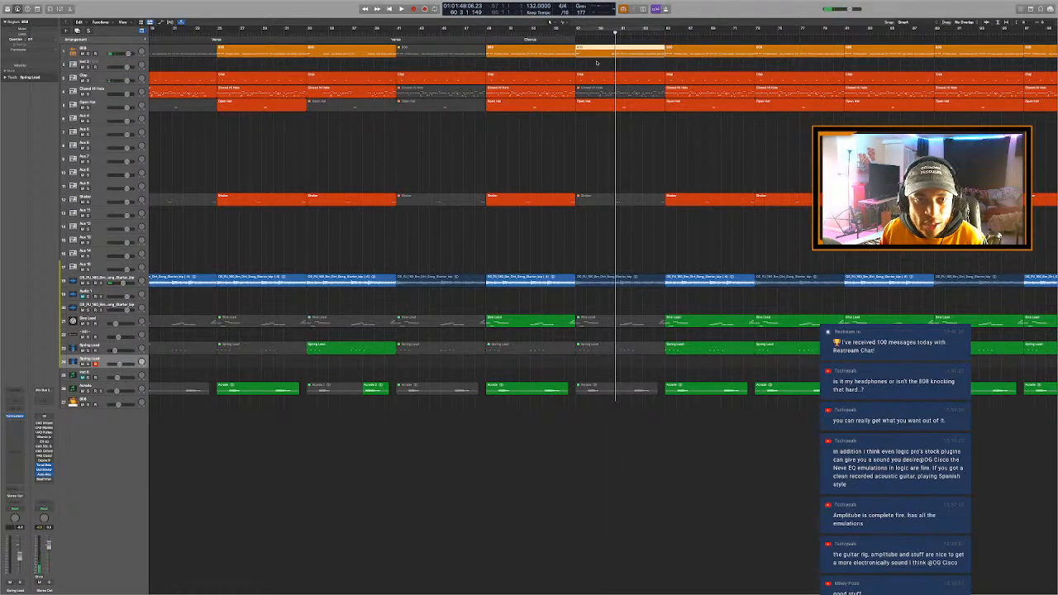
pyautogui.press('p')
pyautogui.moveTo(621, 462); pyautogui.dragTo(913, 535)
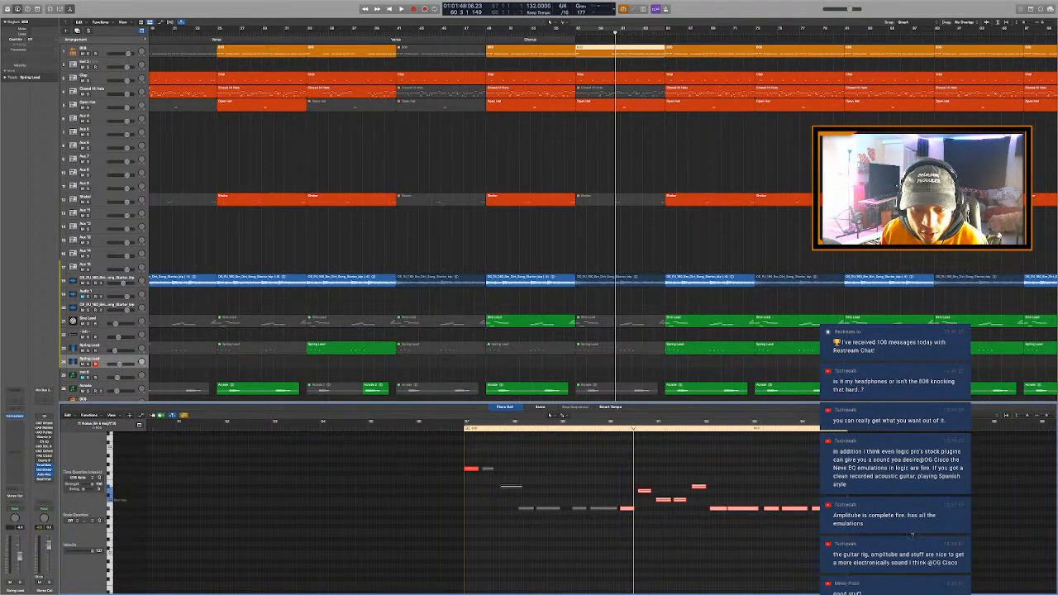
pyautogui.hotkey('ctrl', 'm')
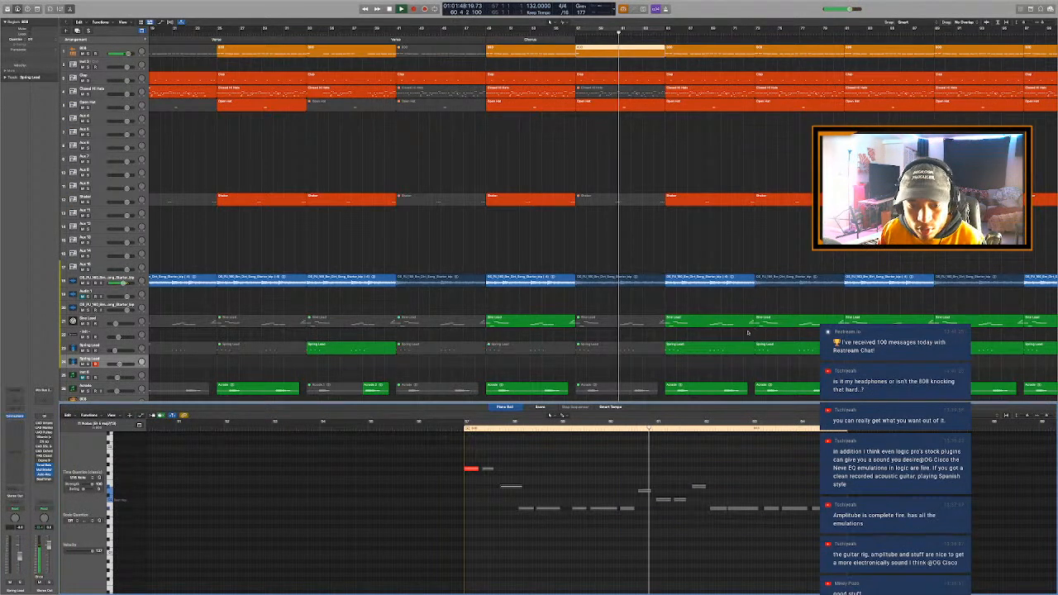
pyautogui.press('p')
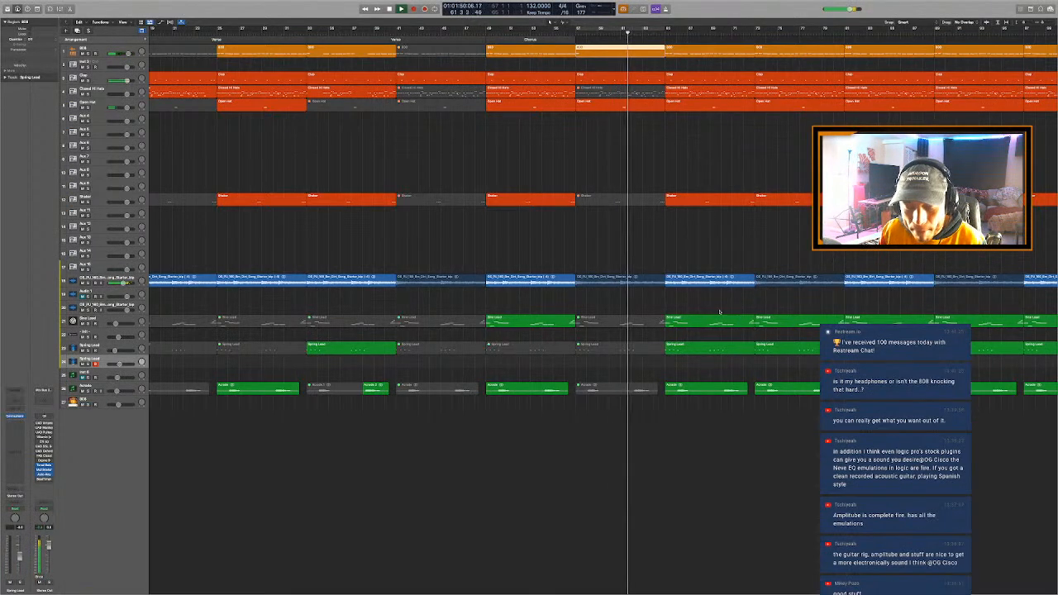
pyautogui.click(611, 106)
pyautogui.hotkey('ctrl', 'm')
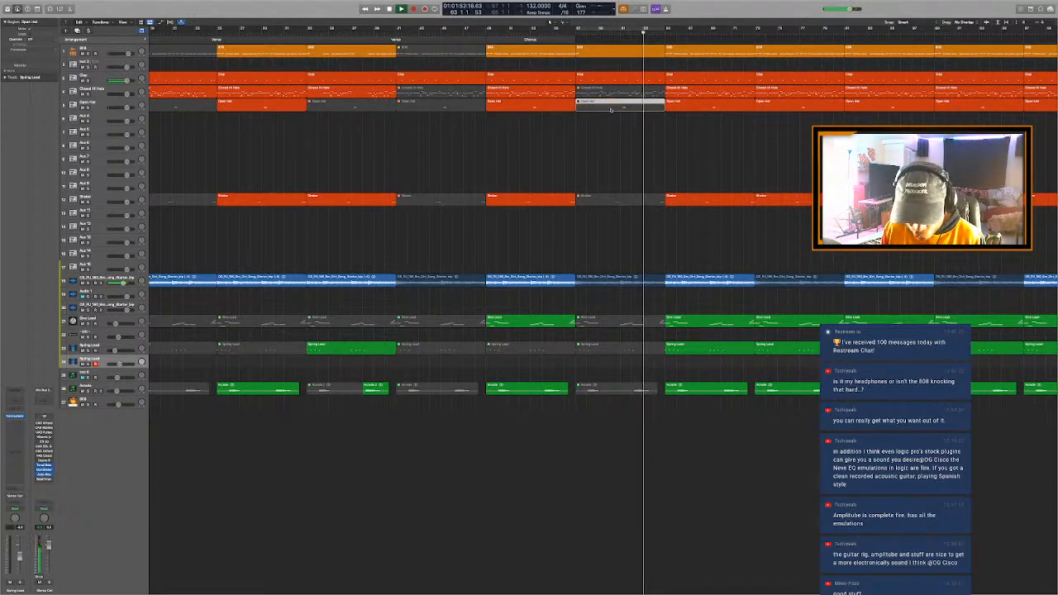
# - Edit the last Clap note near the end of bar 64 in the Piano Roll, play it back and close the editor
pyautogui.click(654, 79)
pyautogui.press('p')
pyautogui.press('space')
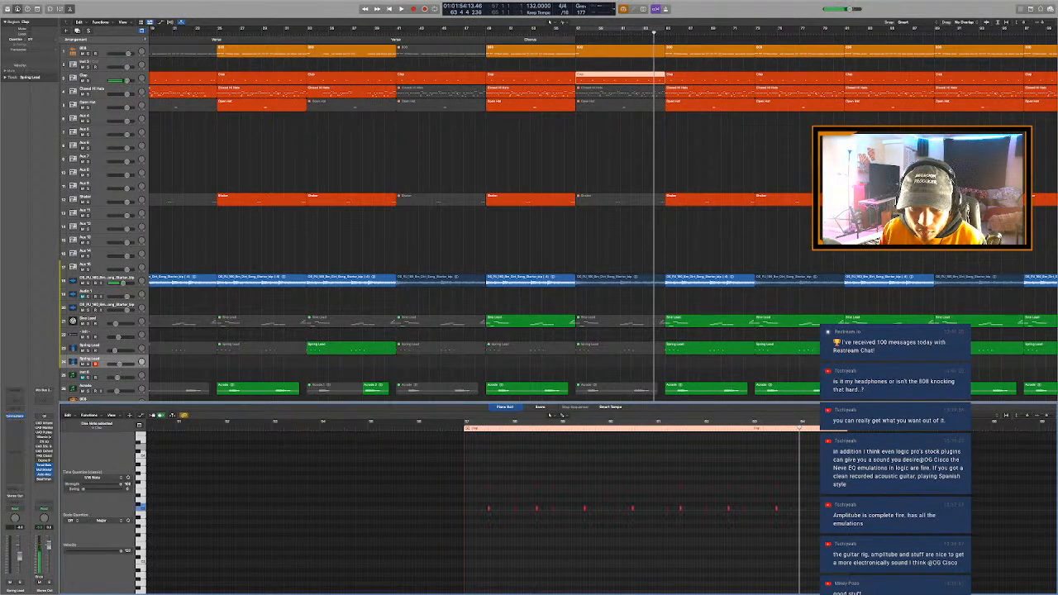
pyautogui.press('z')
pyautogui.press('super+Right')
pyautogui.press('super+Right')
pyautogui.press('super+Right')
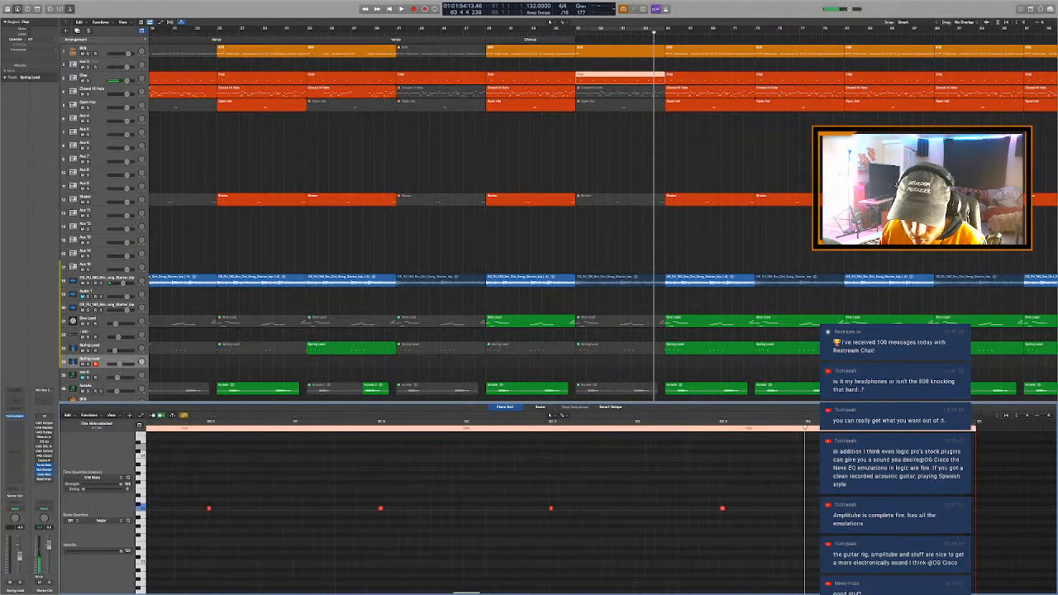
pyautogui.press('super+Right')
pyautogui.press('space')
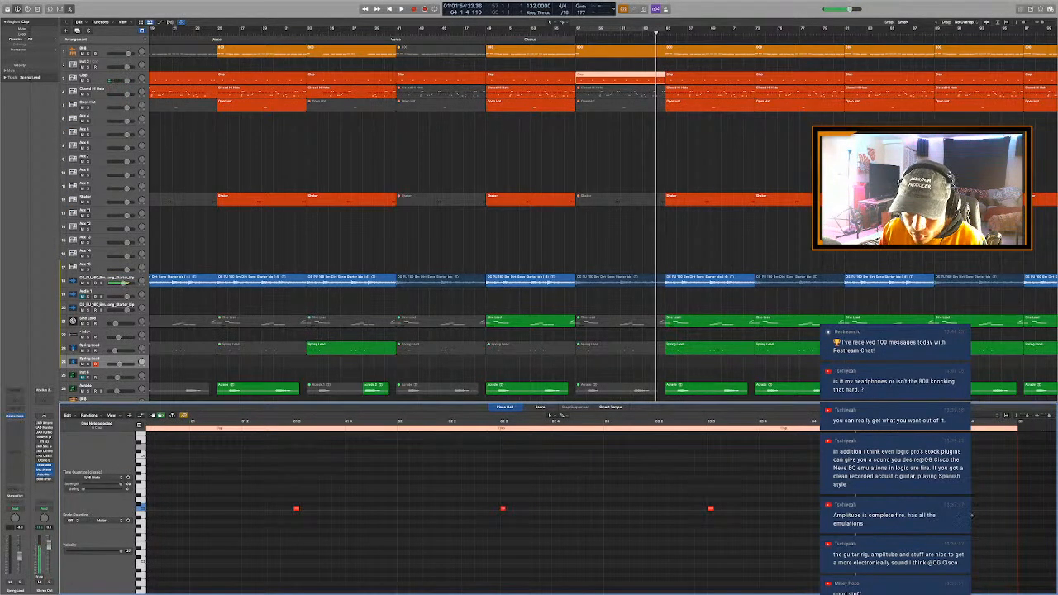
pyautogui.press('space')
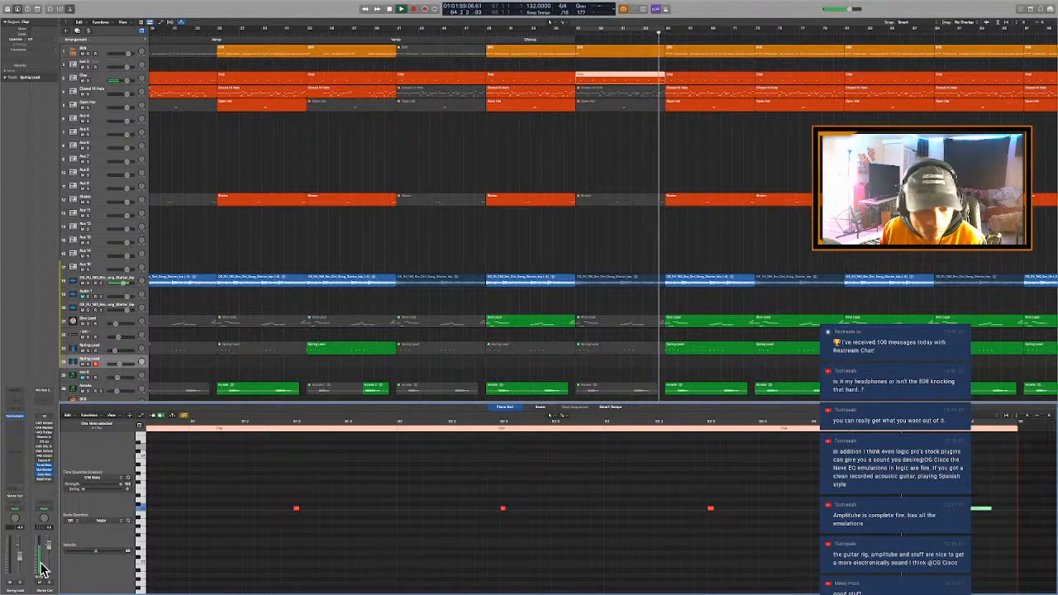
pyautogui.press('space')
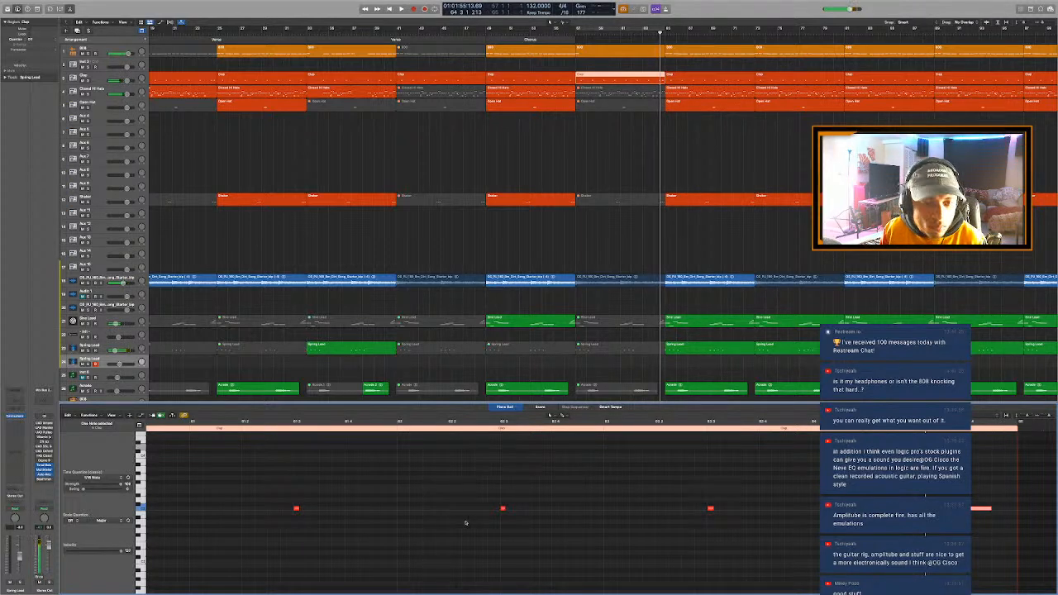
pyautogui.press('p')
# - Play from bar 64 and split the song starter audio region in that bar to isolate its last beat before bar 65
pyautogui.click(655, 34)
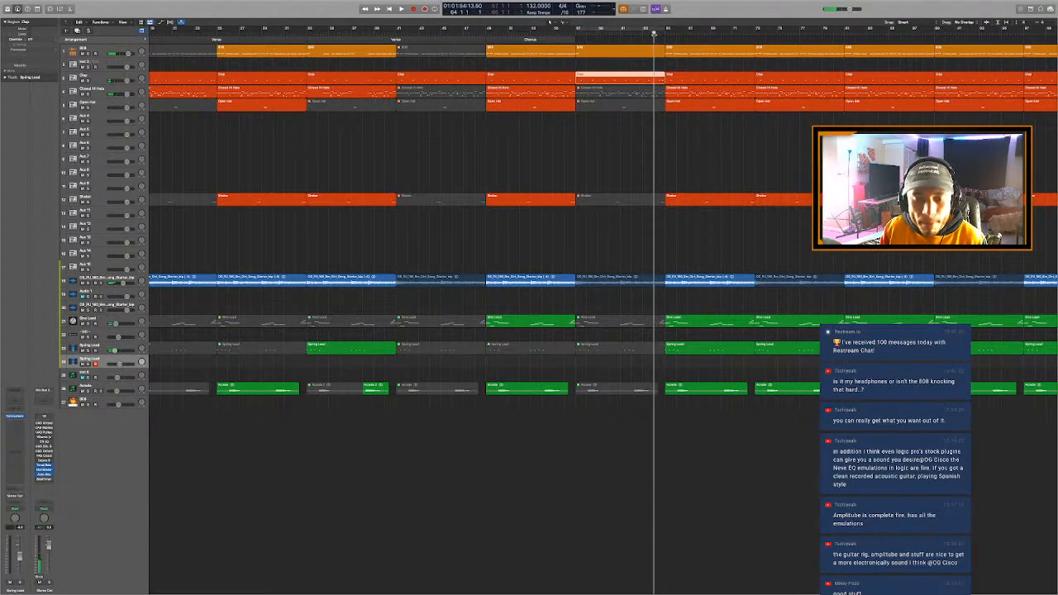
pyautogui.press('space')
pyautogui.press('super+Right')
pyautogui.press('super+Right')
pyautogui.press('super+Right')
pyautogui.press('super+Right')
pyautogui.press('super+Right')
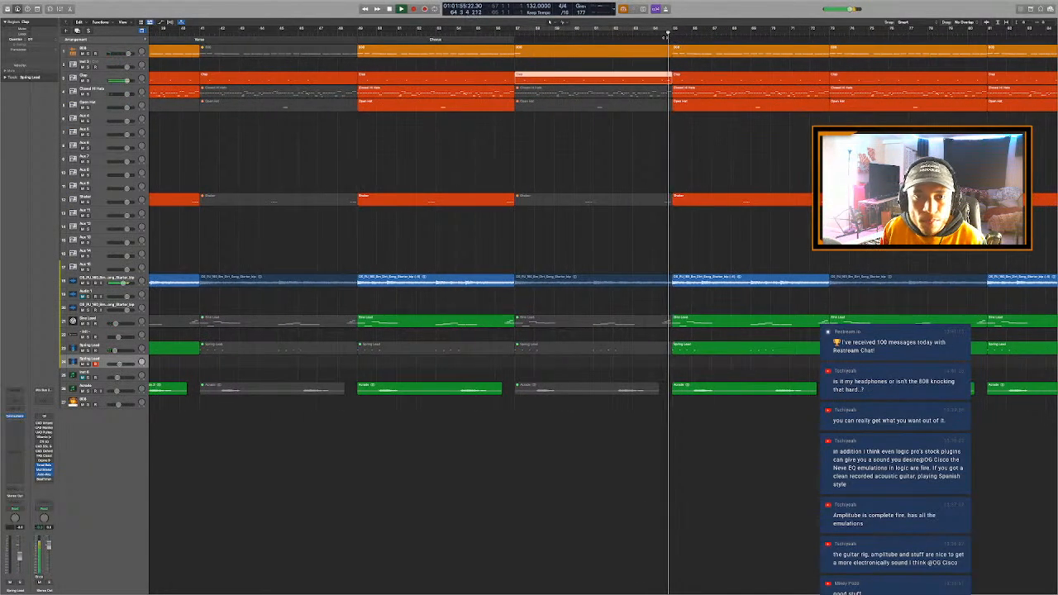
pyautogui.click(662, 34)
pyautogui.click(664, 285)
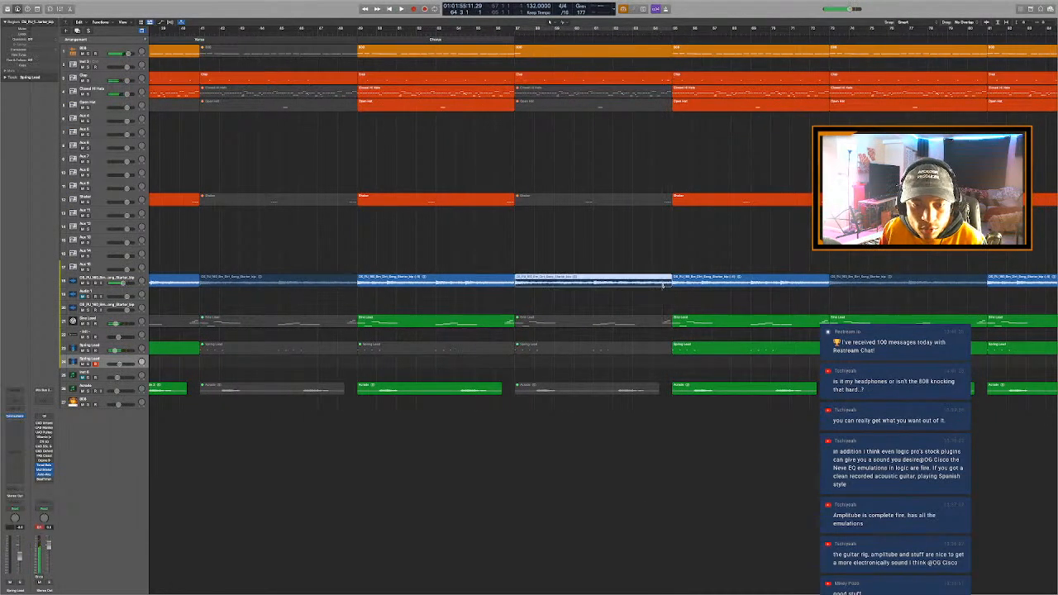
pyautogui.press('super+t')
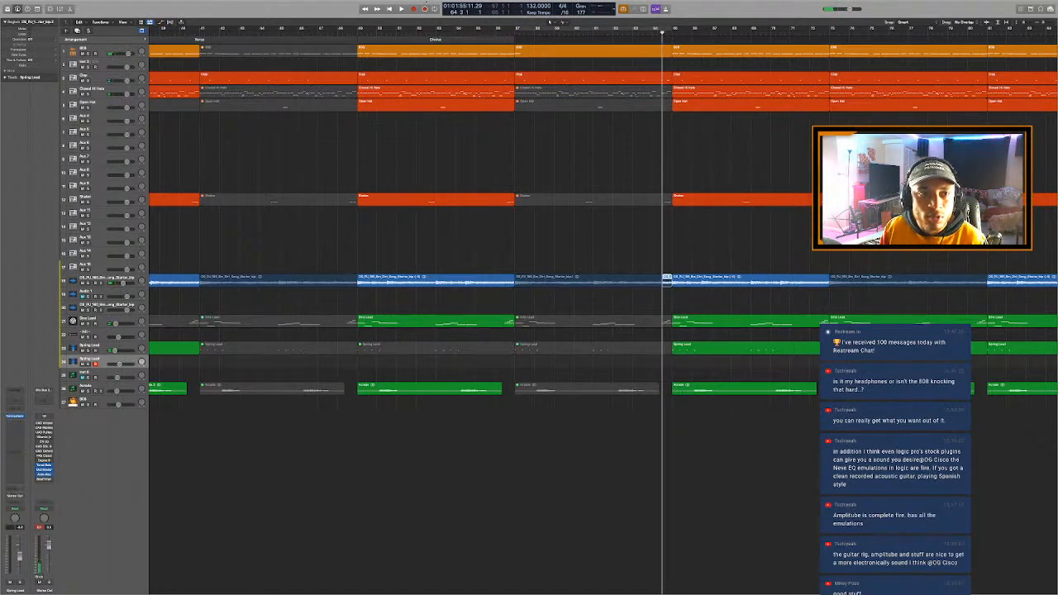
pyautogui.press('space')
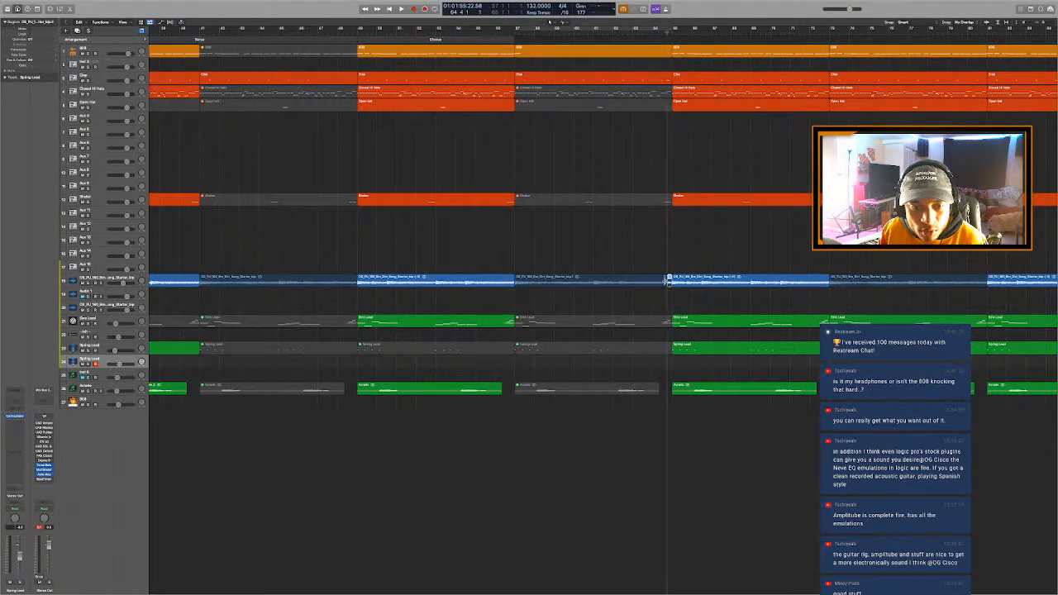
# - Duplicate the 808 track with its instrument settings directly below the original
pyautogui.scroll(-3, 688, 236)
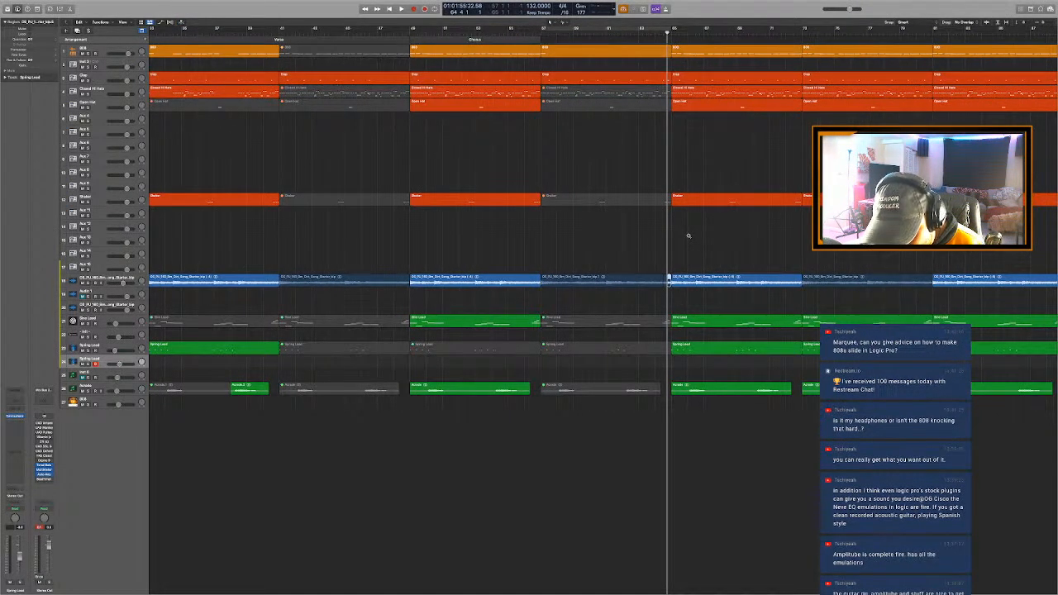
pyautogui.scroll(-2, 689, 236)
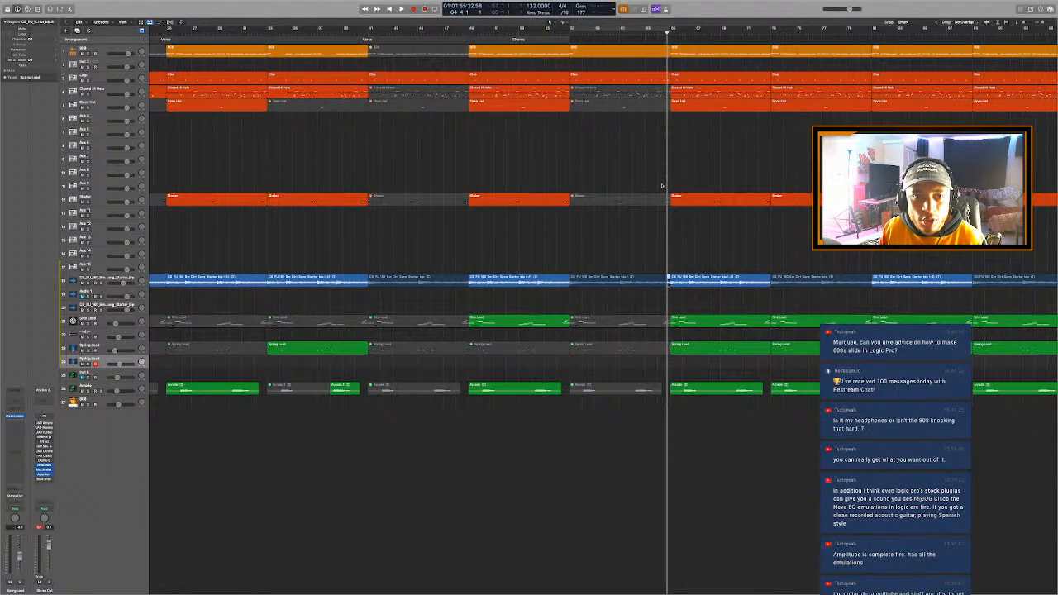
pyautogui.scroll(-4, 603, 182)
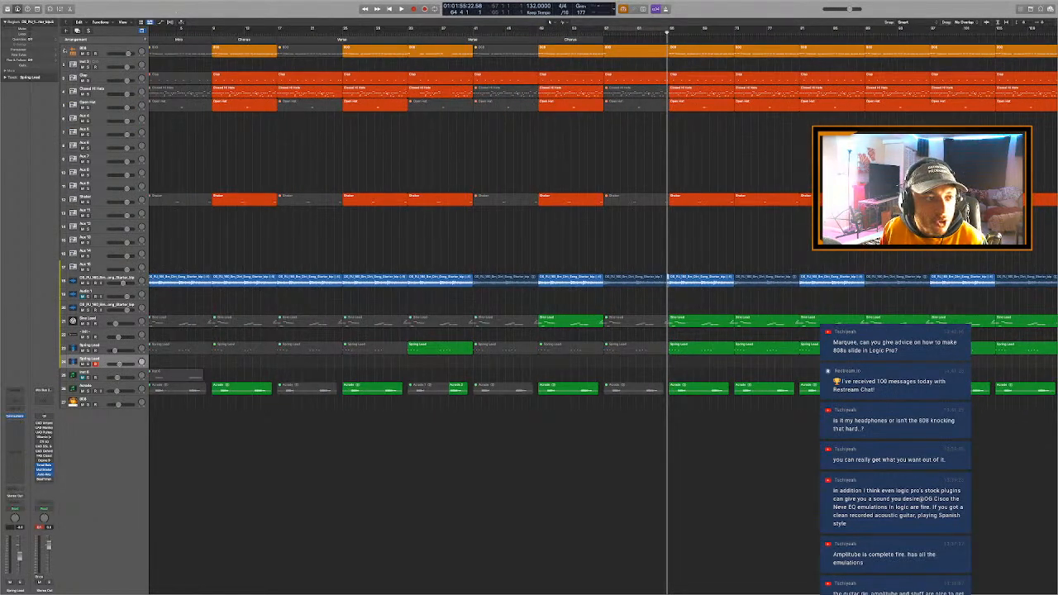
pyautogui.click(94, 51)
pyautogui.press('super+d')
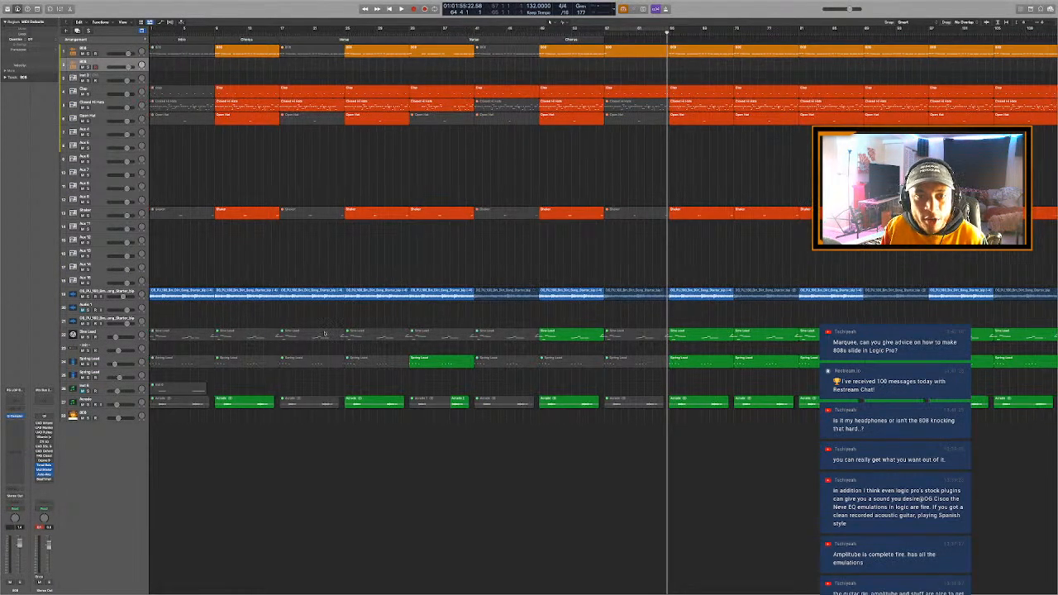
# - Set the cycle range to bars 65–73, copy the 808 region at bar 65 onto the duplicate track and solo that track
pyautogui.scroll(-3, 193, 379)
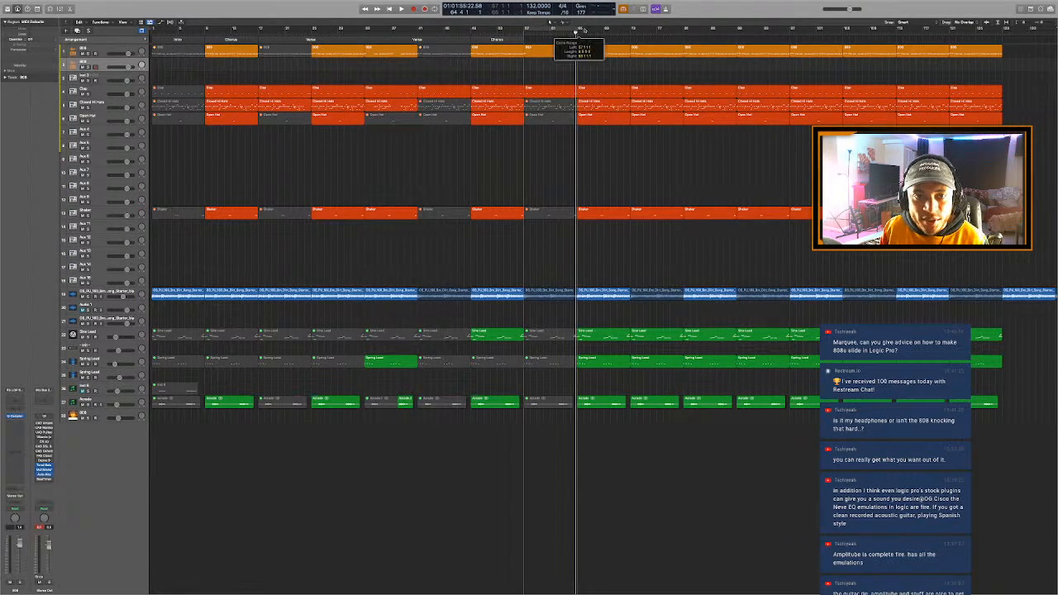
pyautogui.moveTo(577, 31); pyautogui.dragTo(632, 47)
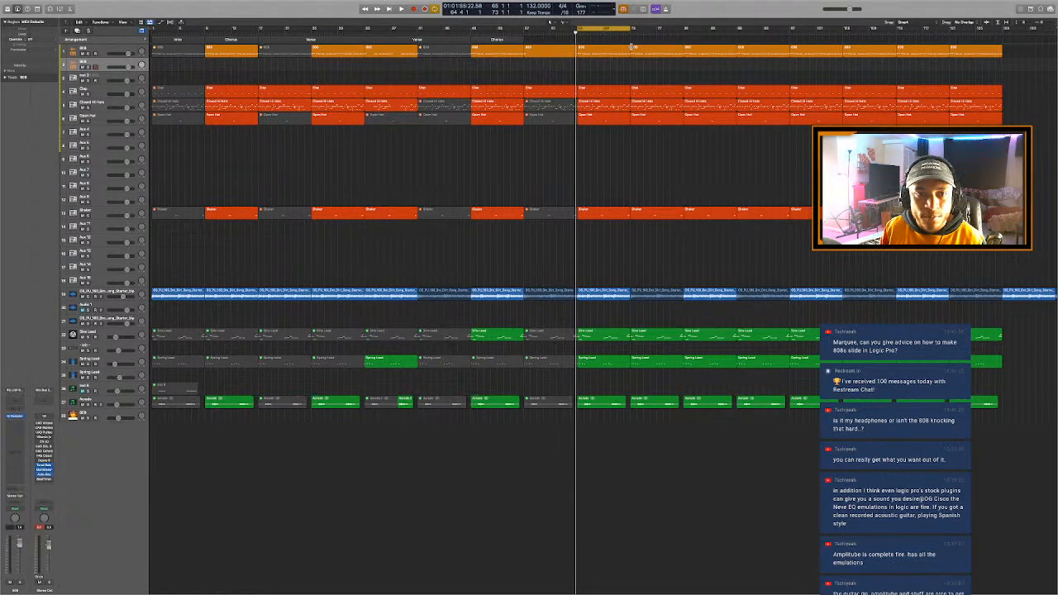
pyautogui.click(577, 33)
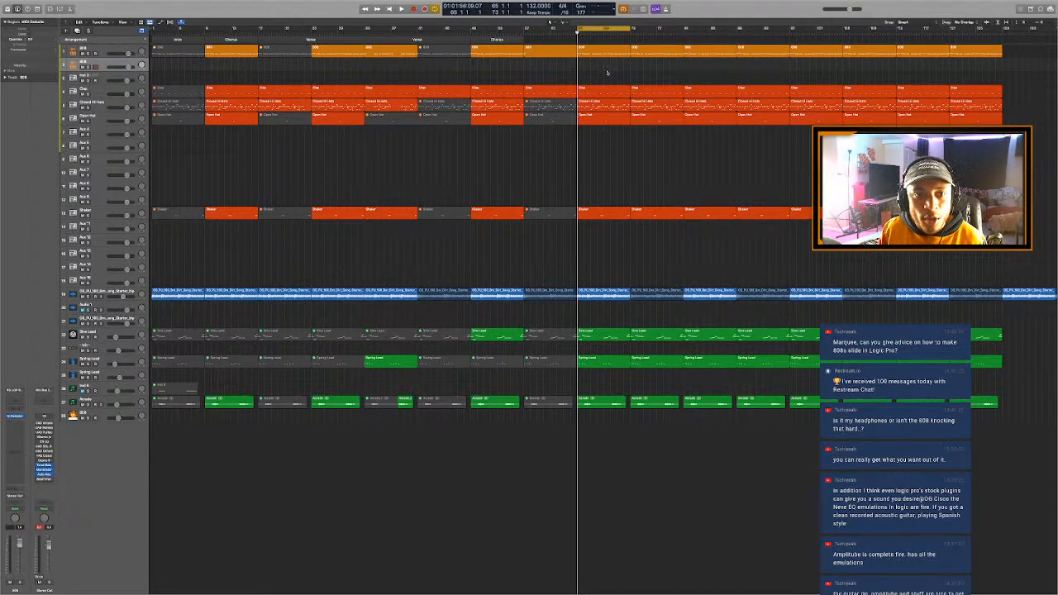
pyautogui.click(594, 55)
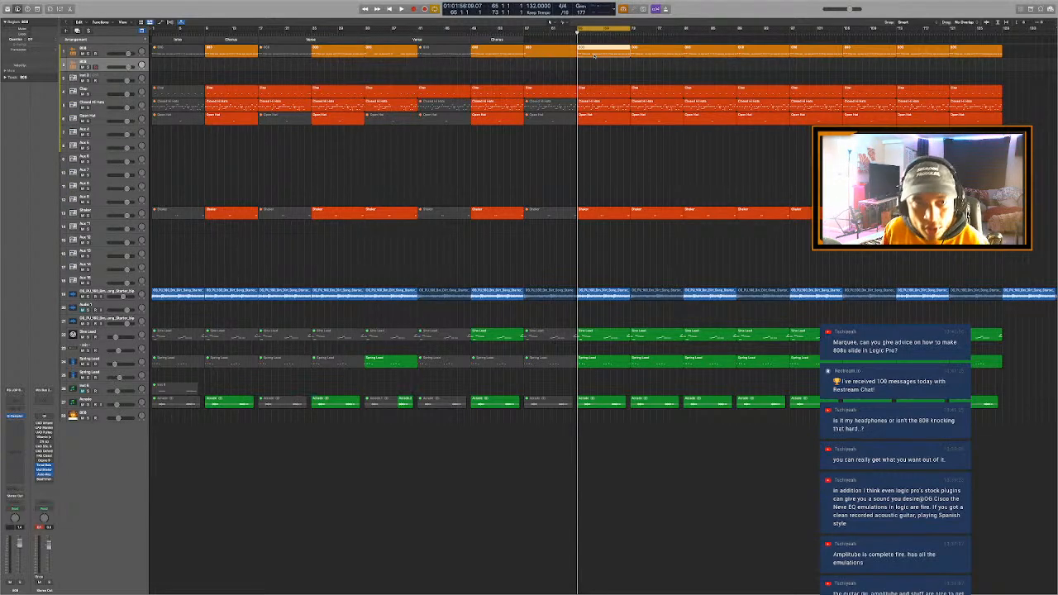
pyautogui.moveTo(594, 56); pyautogui.dragTo(594, 68)
pyautogui.press('s')
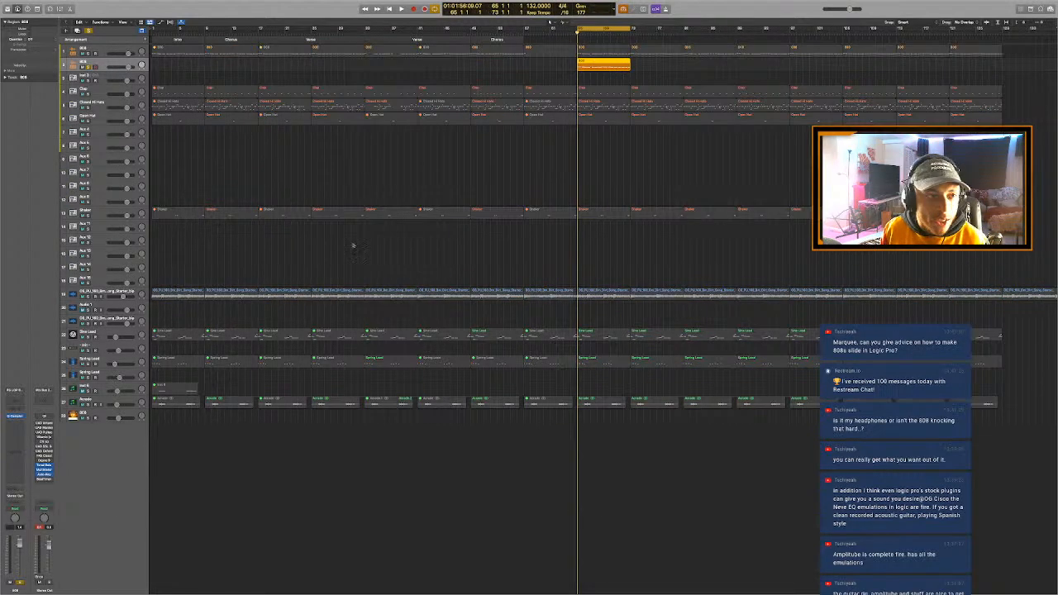
# - Open Quick Sampler on the duplicate 808 track, keep its polyphony at Mono and raise the Glide amount
pyautogui.click(17, 418)
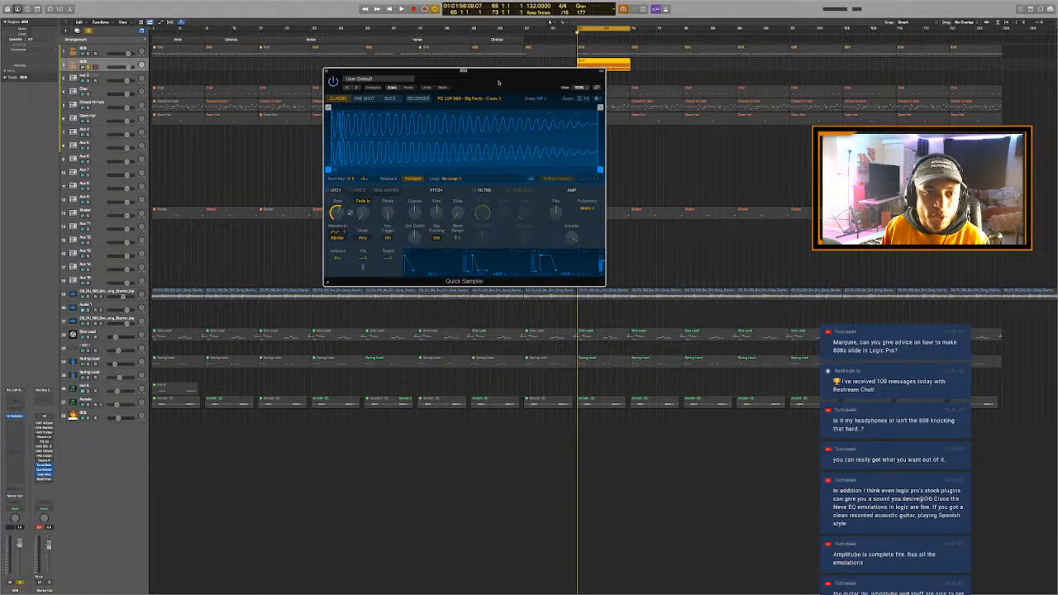
pyautogui.moveTo(499, 82); pyautogui.dragTo(603, 112)
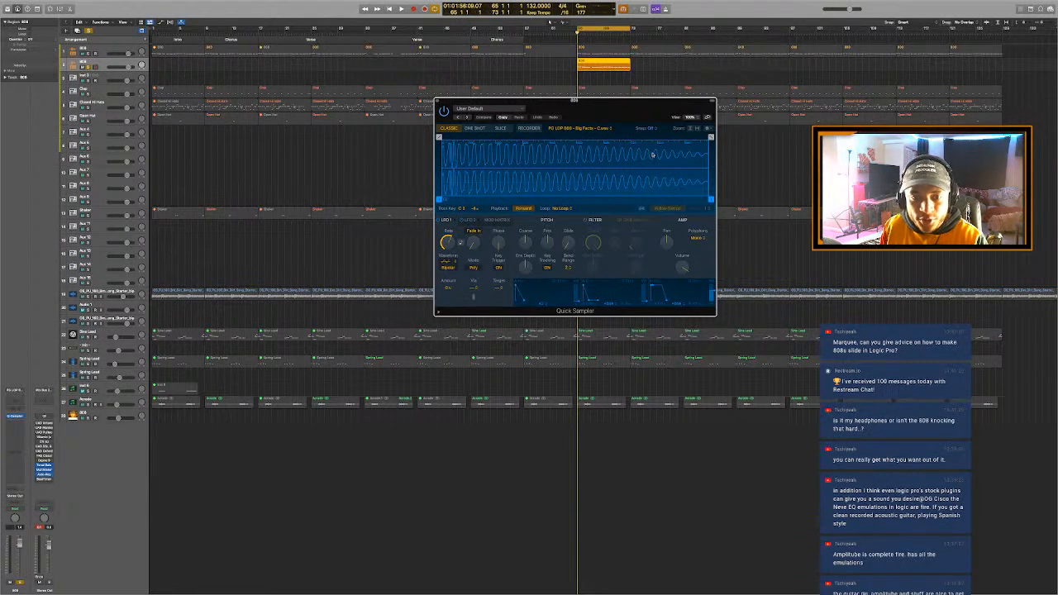
pyautogui.click(695, 238)
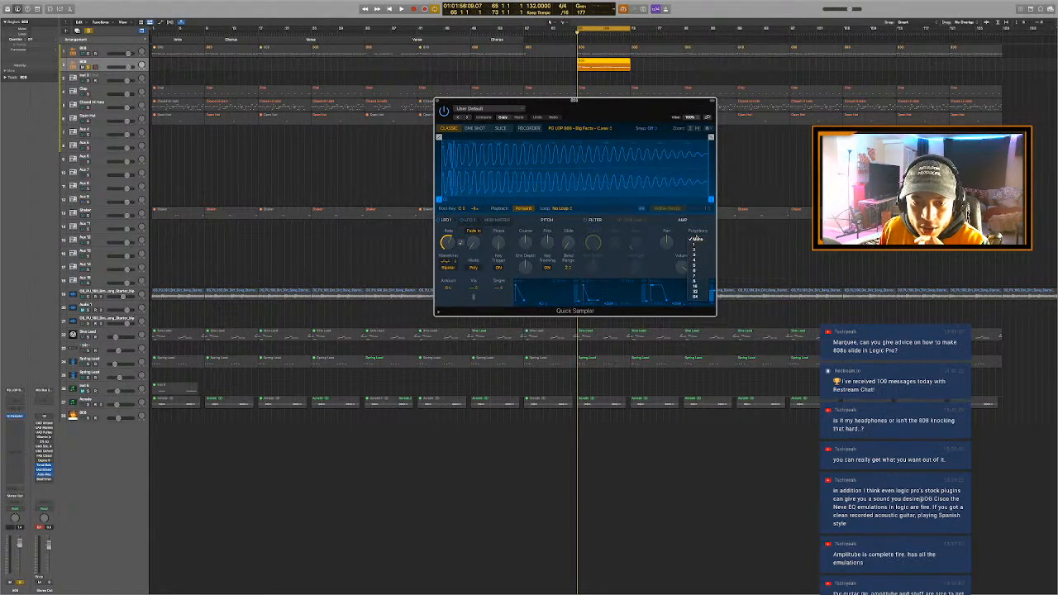
pyautogui.click(698, 239)
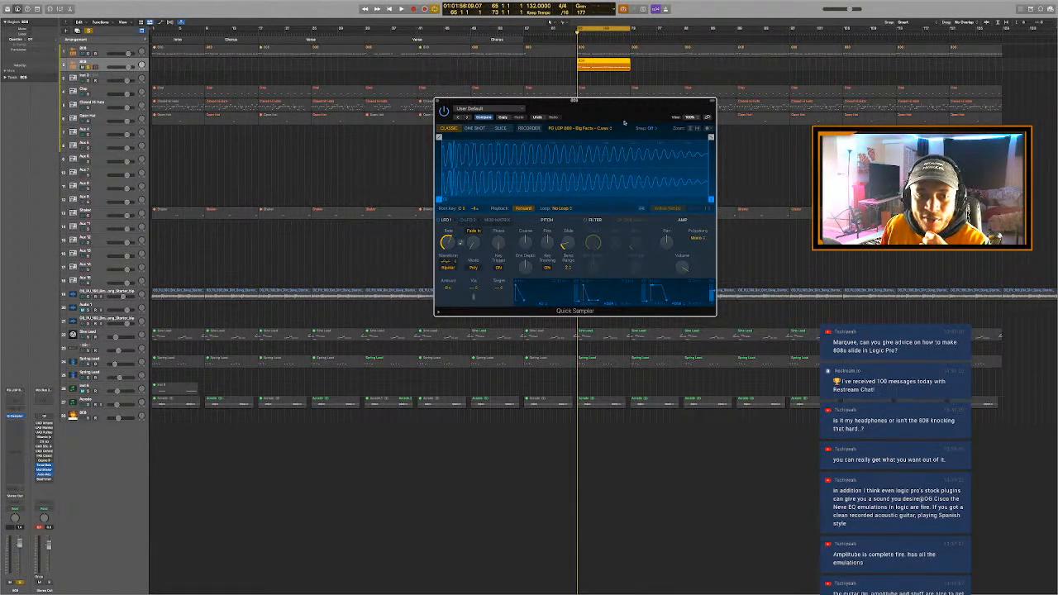
pyautogui.moveTo(624, 122); pyautogui.dragTo(627, 151)
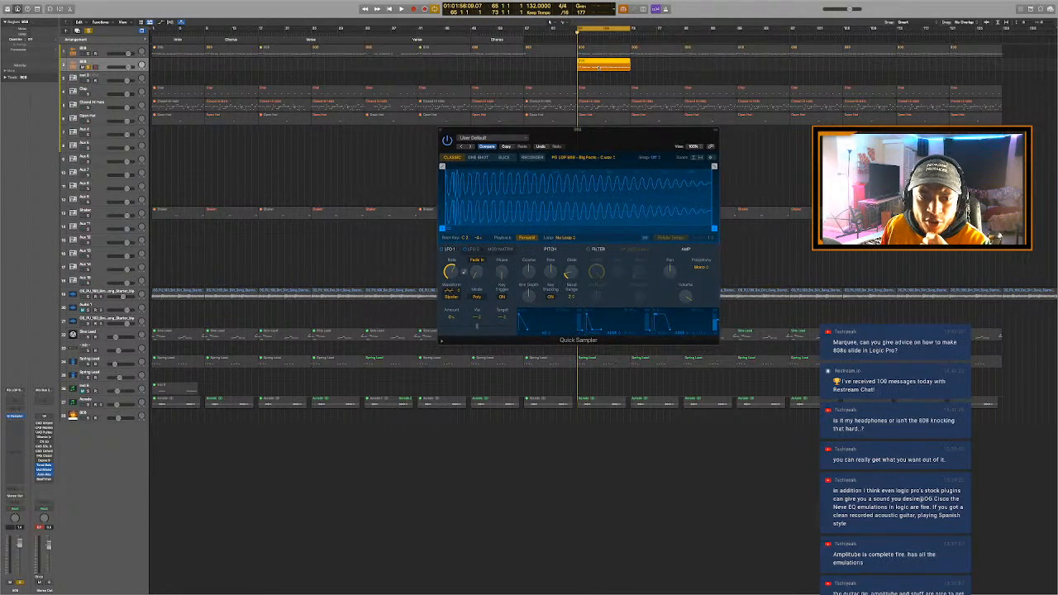
# - Open the duplicate 808 region in the Piano Roll and audition from bar 65 beat 4, raising Quick Sampler's Glide further between playbacks
pyautogui.doubleClick(599, 68)
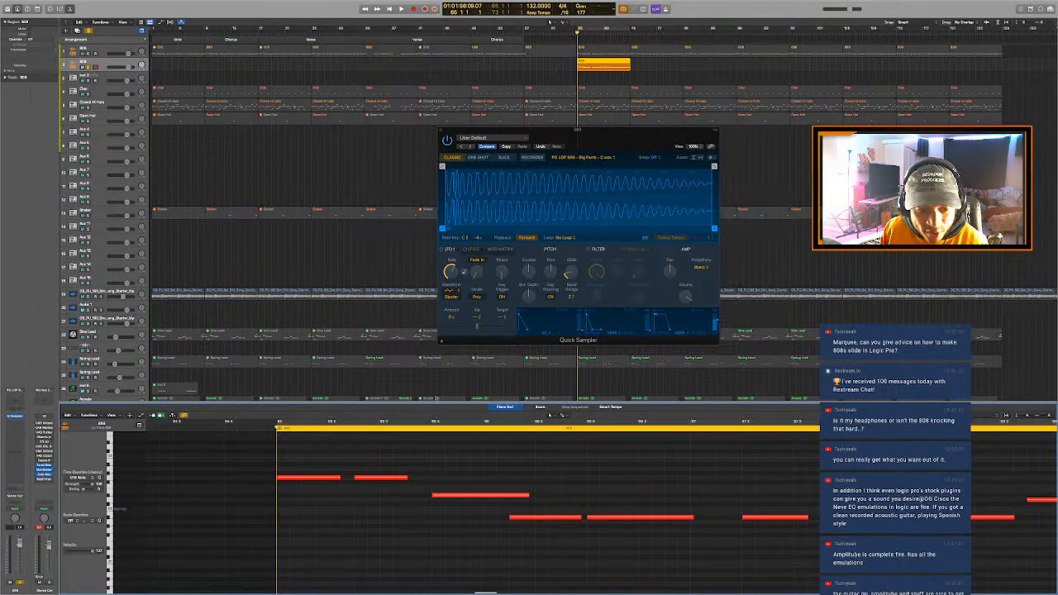
pyautogui.click(431, 434)
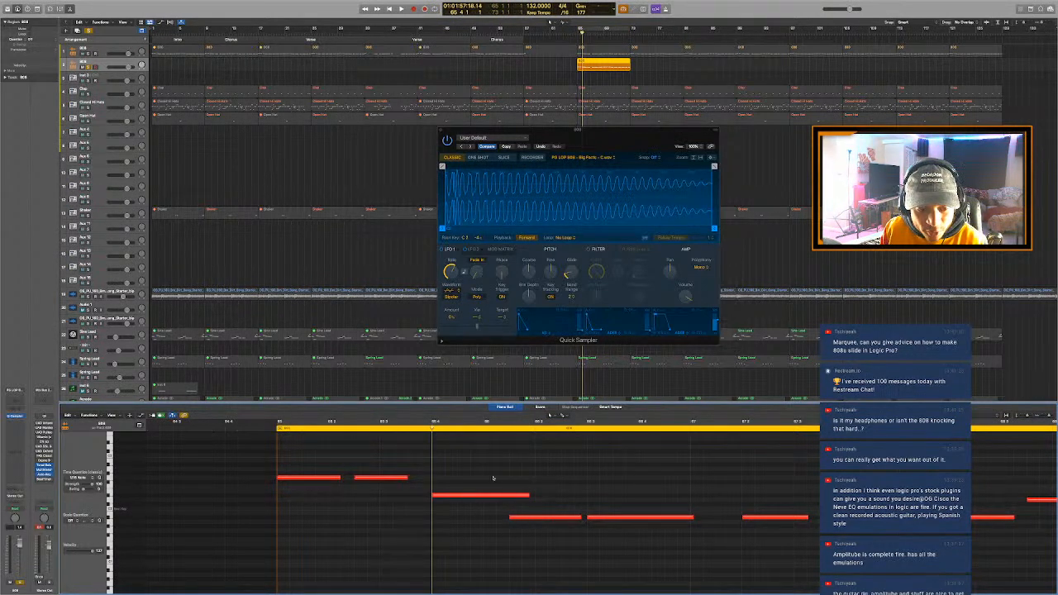
pyautogui.press('space')
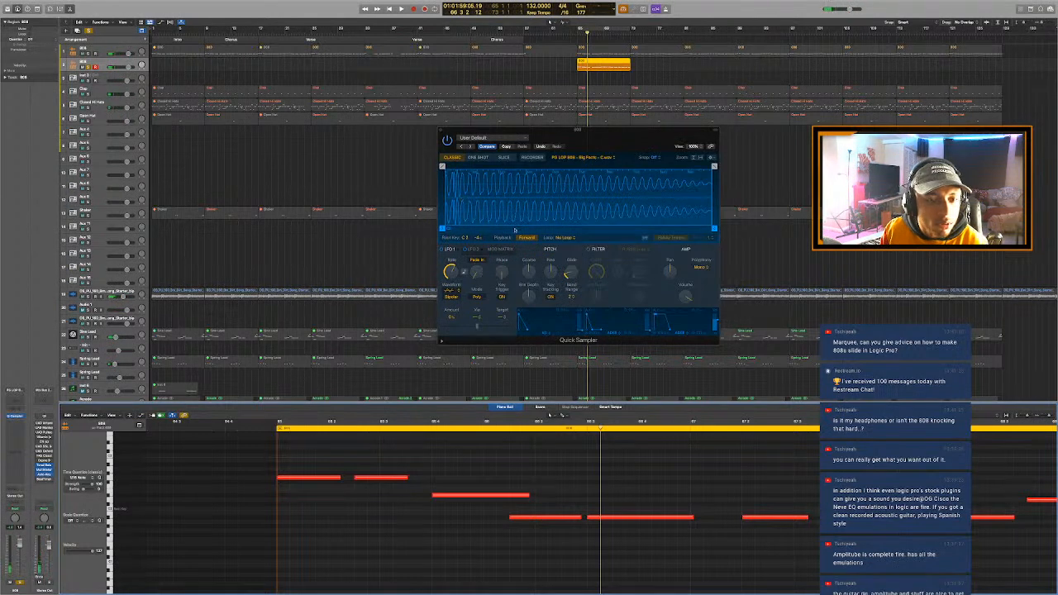
pyautogui.moveTo(573, 276); pyautogui.dragTo(573, 268)
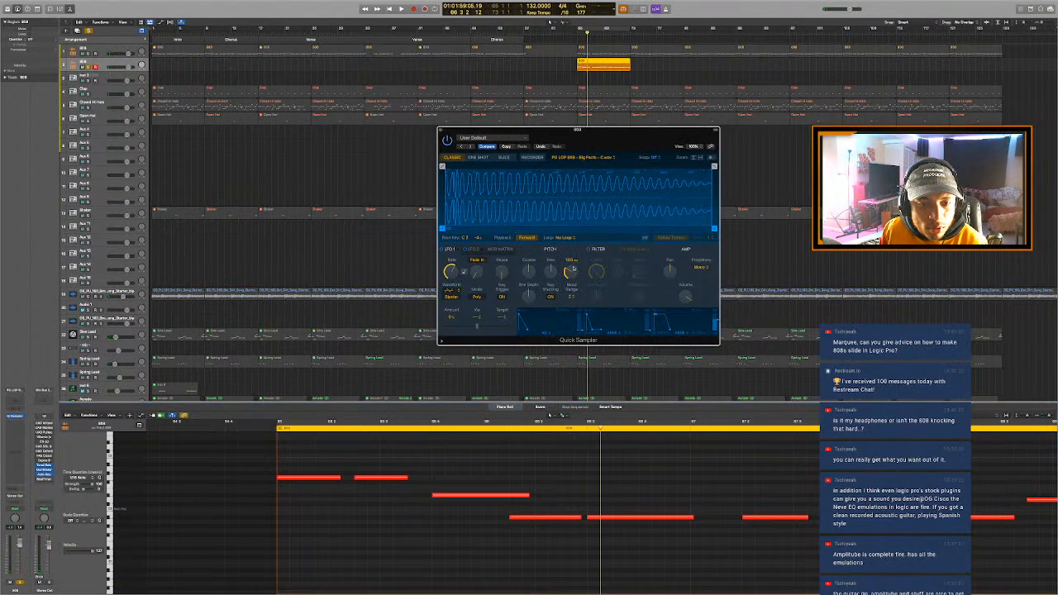
pyautogui.click(421, 429)
pyautogui.press('space')
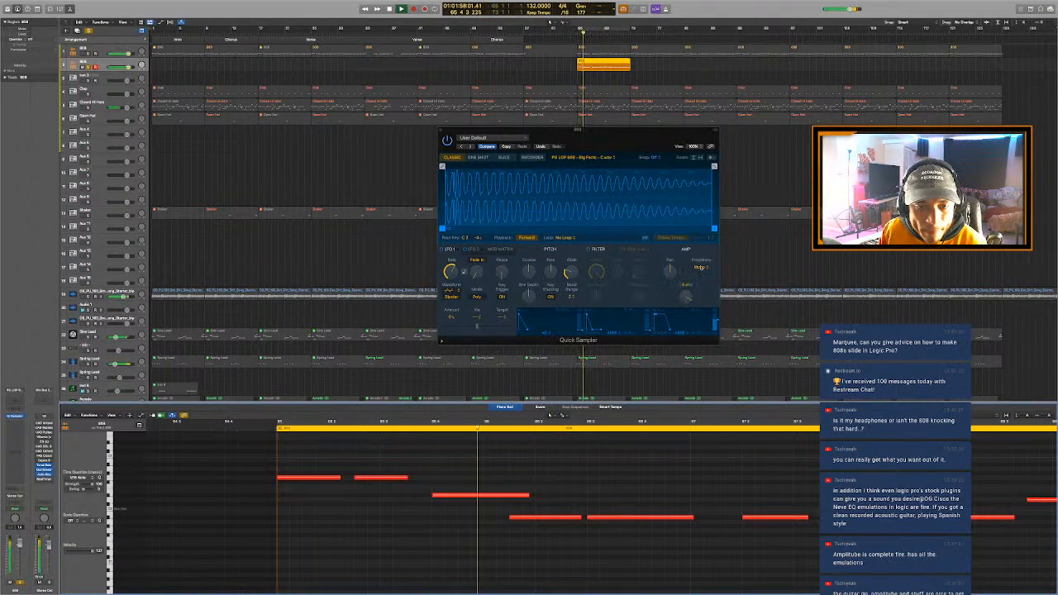
# - Set Quick Sampler's polyphony to 1 and audition the 808 notes again from bar 65 beat 4
pyautogui.click(701, 269)
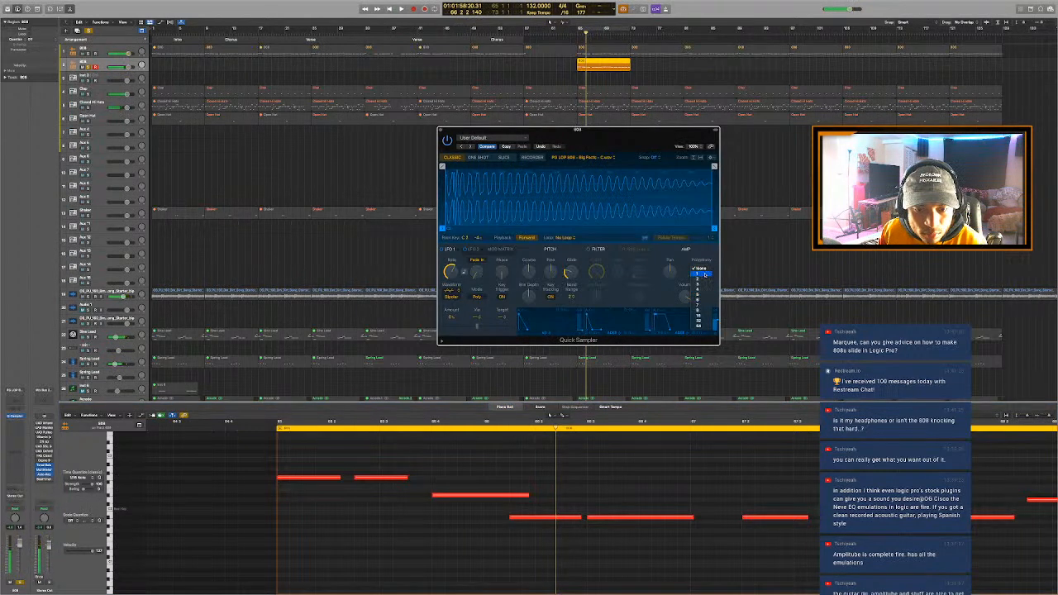
pyautogui.click(704, 273)
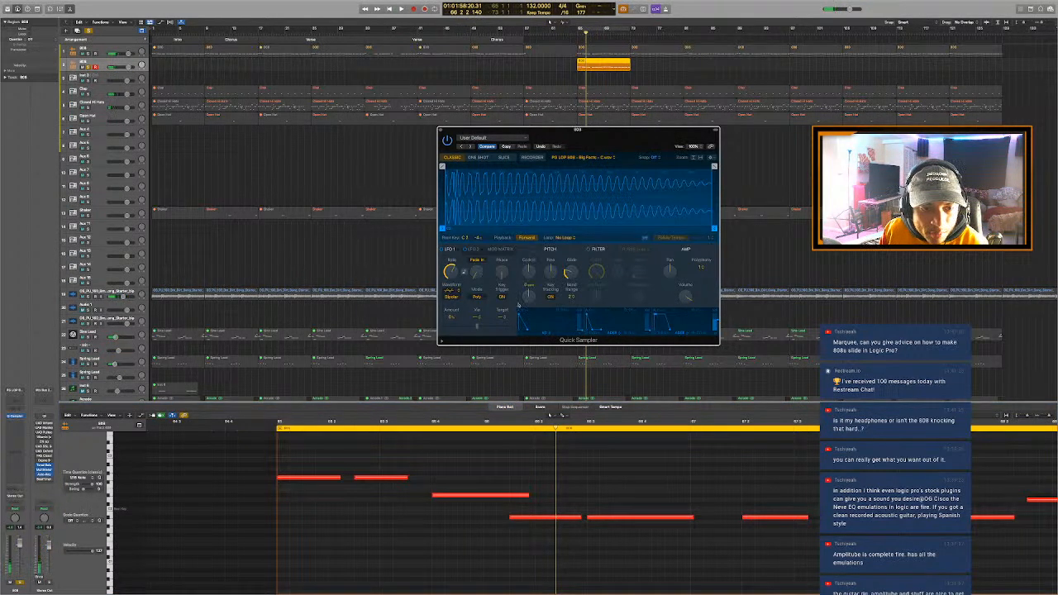
pyautogui.click(430, 423)
pyautogui.press('space')
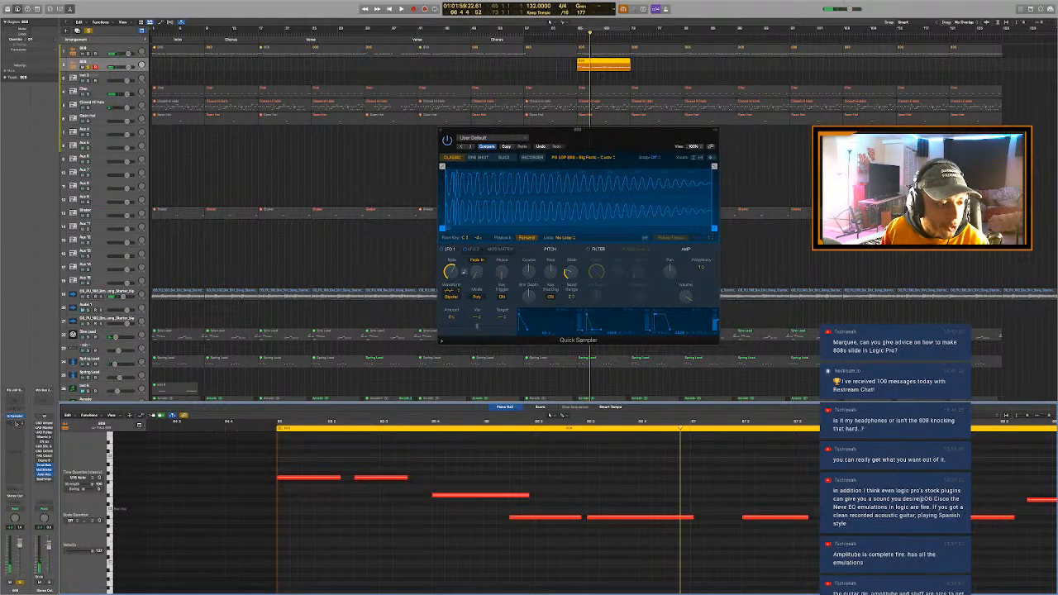
# - Replace Quick Sampler with the Sampler instrument on the duplicate 808 track and look through its synth, mod matrix and modulator sections
pyautogui.click(16, 418)
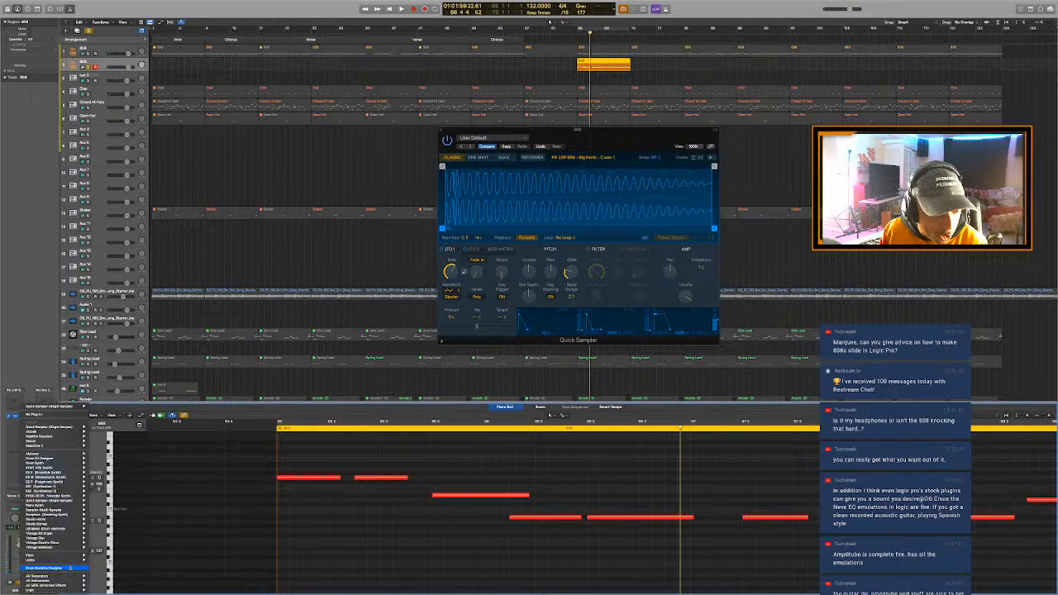
pyautogui.moveTo(50, 581)
pyautogui.moveTo(122, 577)
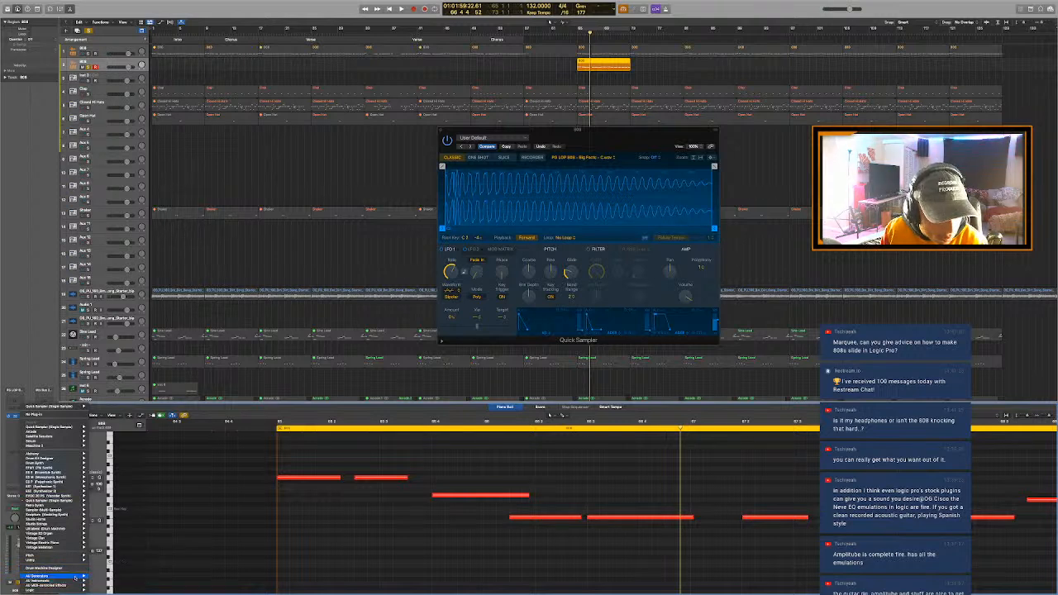
pyautogui.moveTo(47, 525)
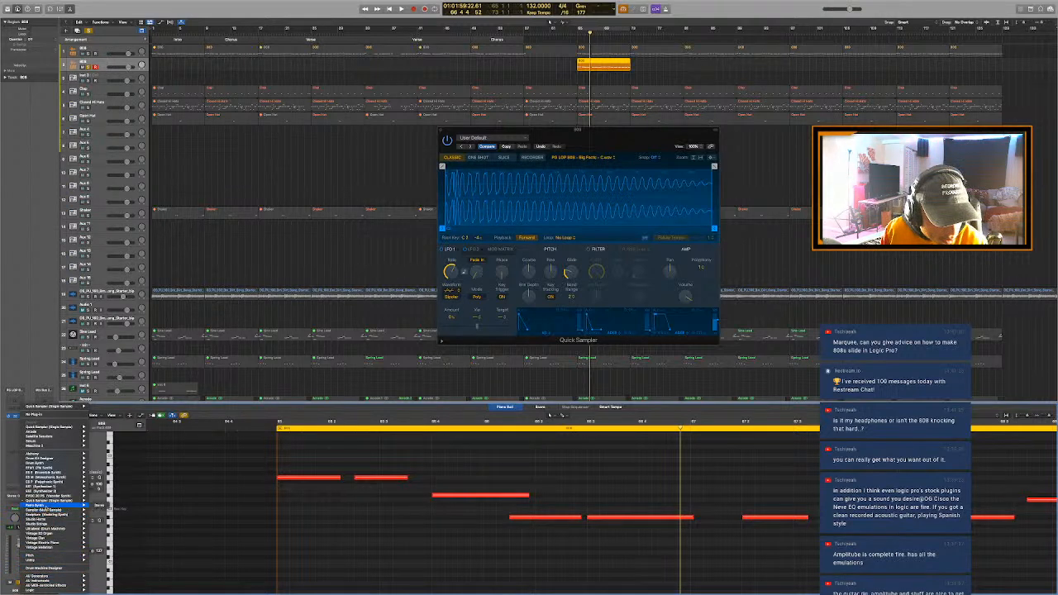
pyautogui.click(99, 510)
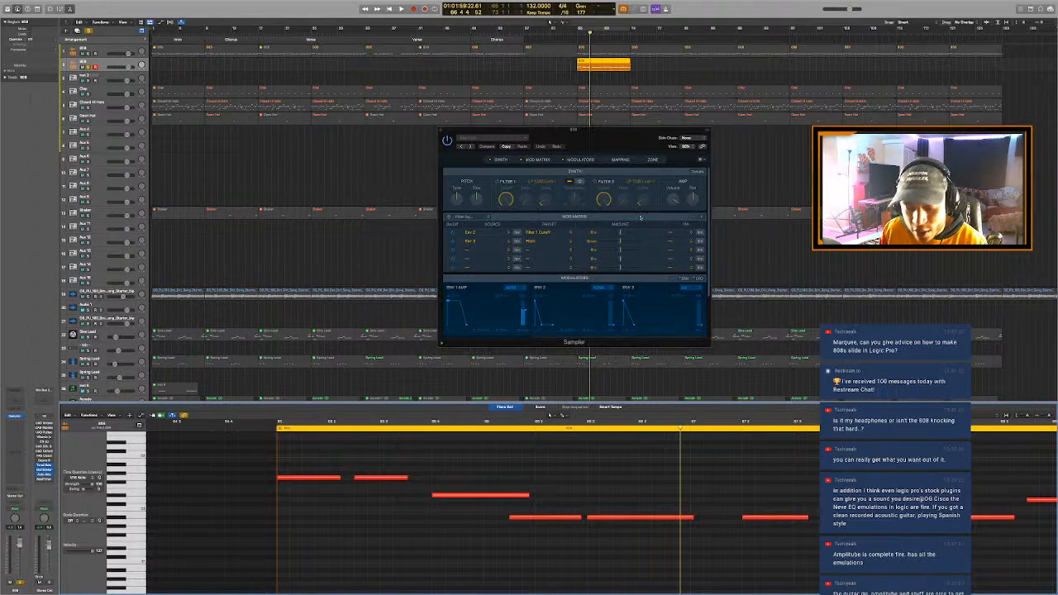
pyautogui.scroll(-5, 642, 230)
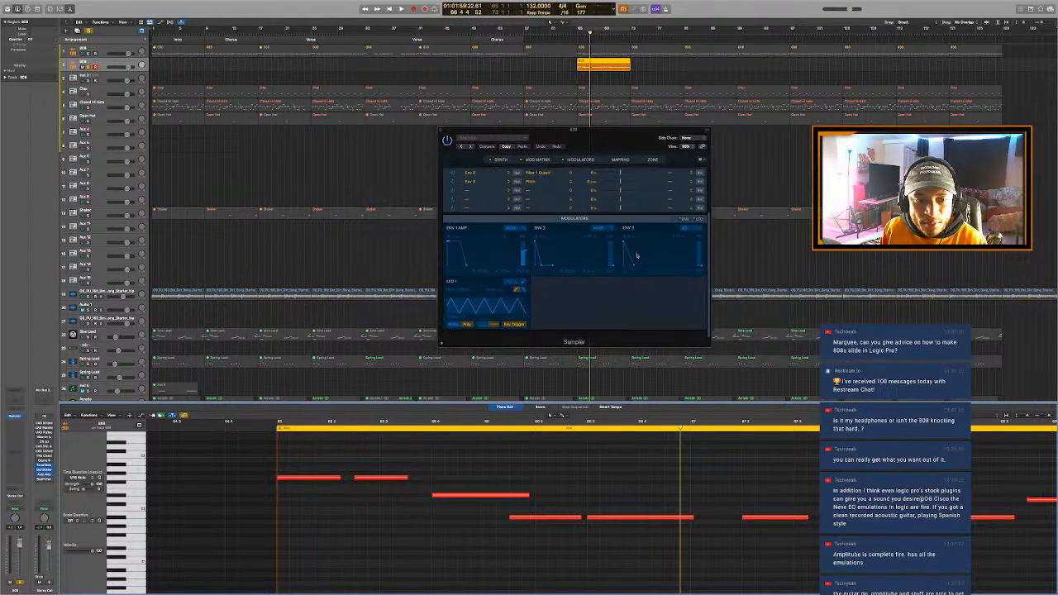
pyautogui.scroll(5, 661, 223)
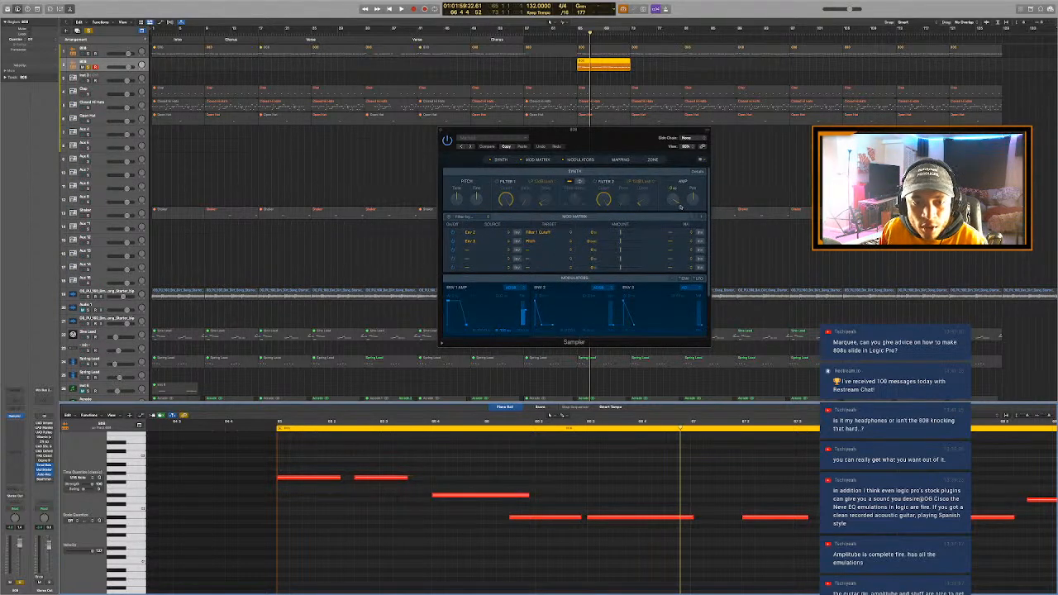
# - Show Sampler's synth details, set the Mode to Legato and raise the Glide time
pyautogui.click(701, 171)
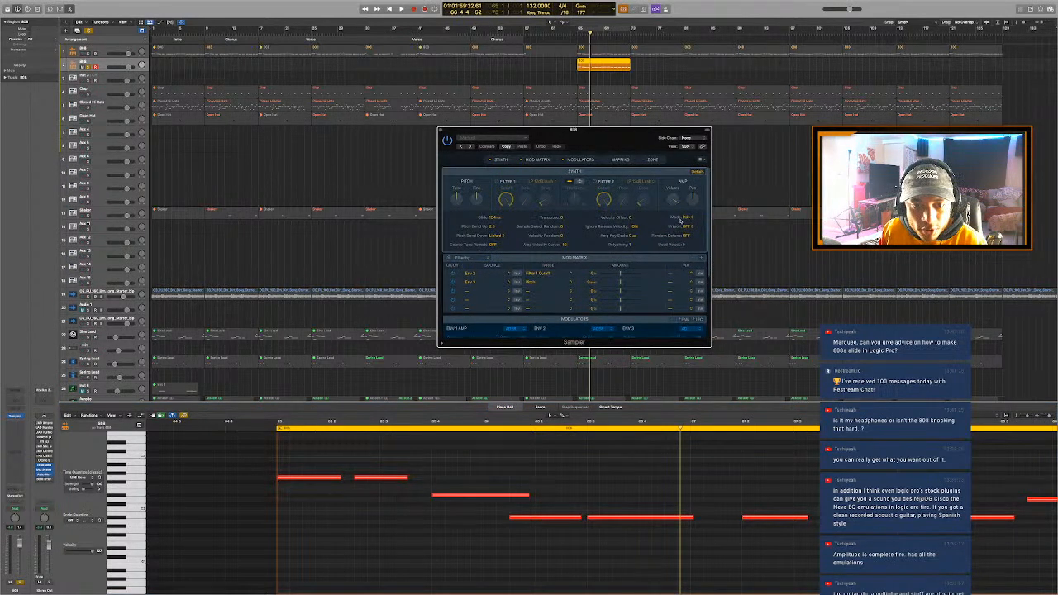
pyautogui.click(685, 218)
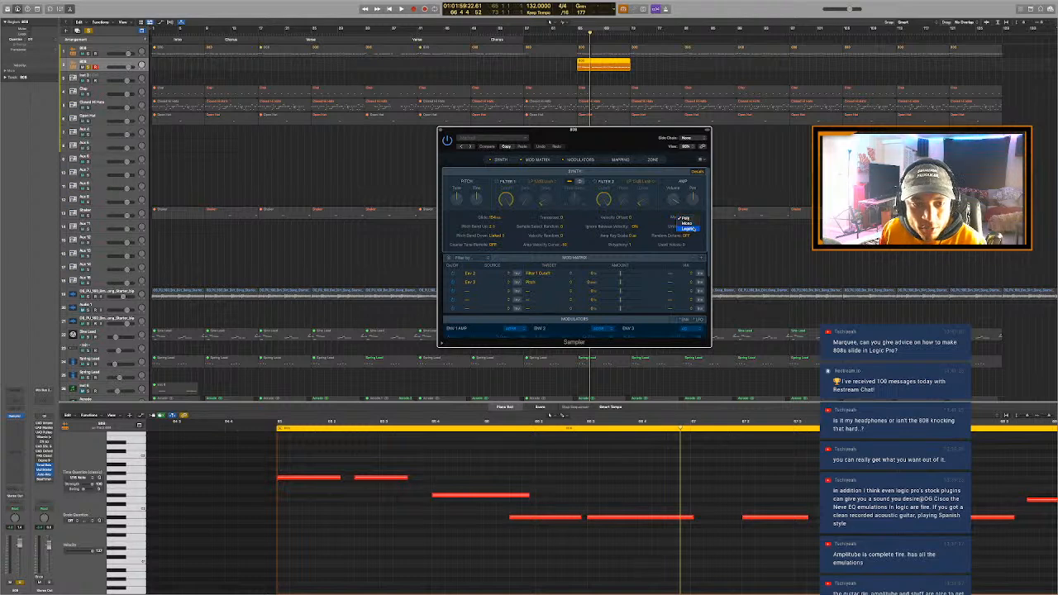
pyautogui.click(689, 229)
pyautogui.moveTo(494, 218)
pyautogui.mouseDown()
pyautogui.moveTo(494, 228)
pyautogui.moveTo(494, 215)
pyautogui.mouseUp()
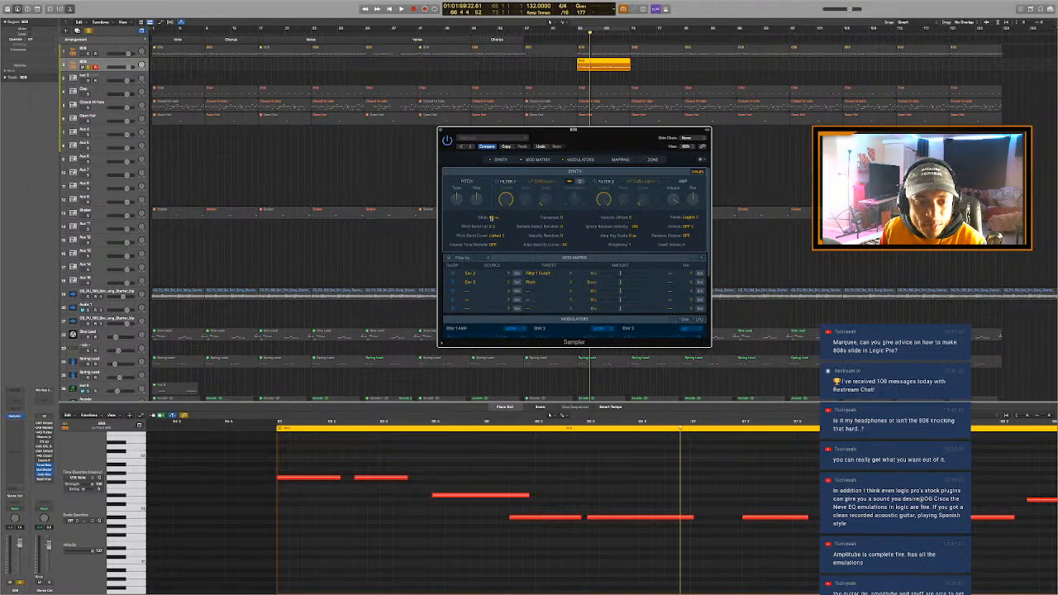
# - Shorten the bar 65 beat 4 note, move the next lower note earlier to overlap it more and lengthen its end, auditioning the slide
pyautogui.click(449, 423)
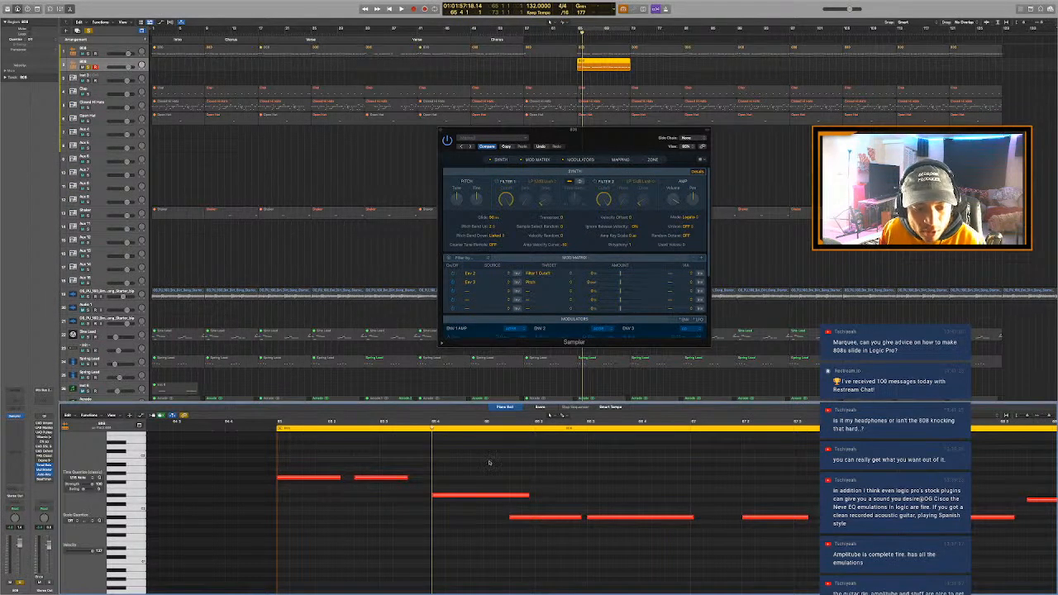
pyautogui.press('space')
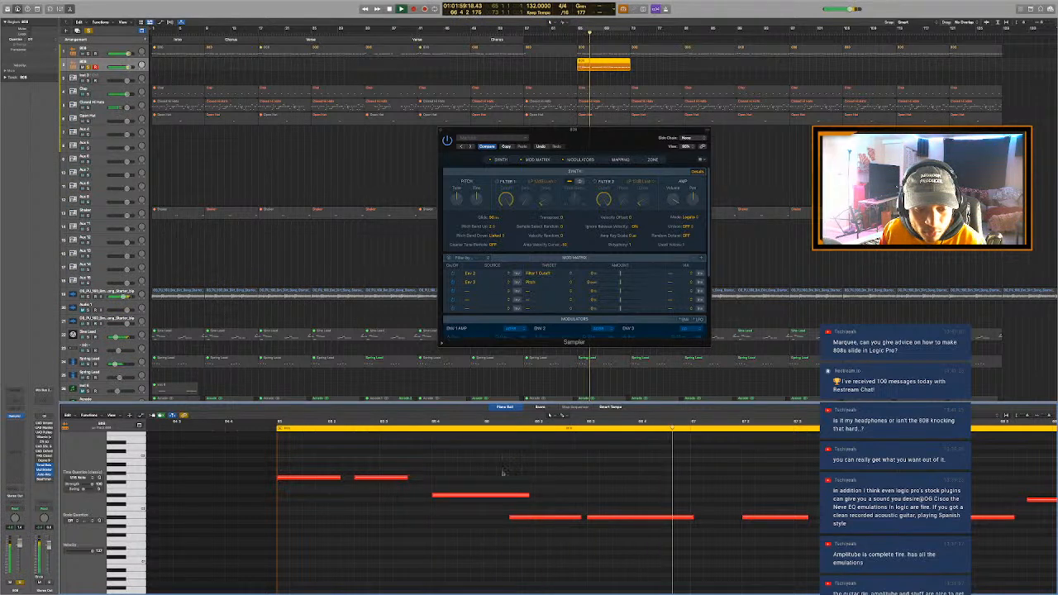
pyautogui.moveTo(529, 498); pyautogui.dragTo(500, 521)
pyautogui.press('space')
pyautogui.press('space')
pyautogui.press('space')
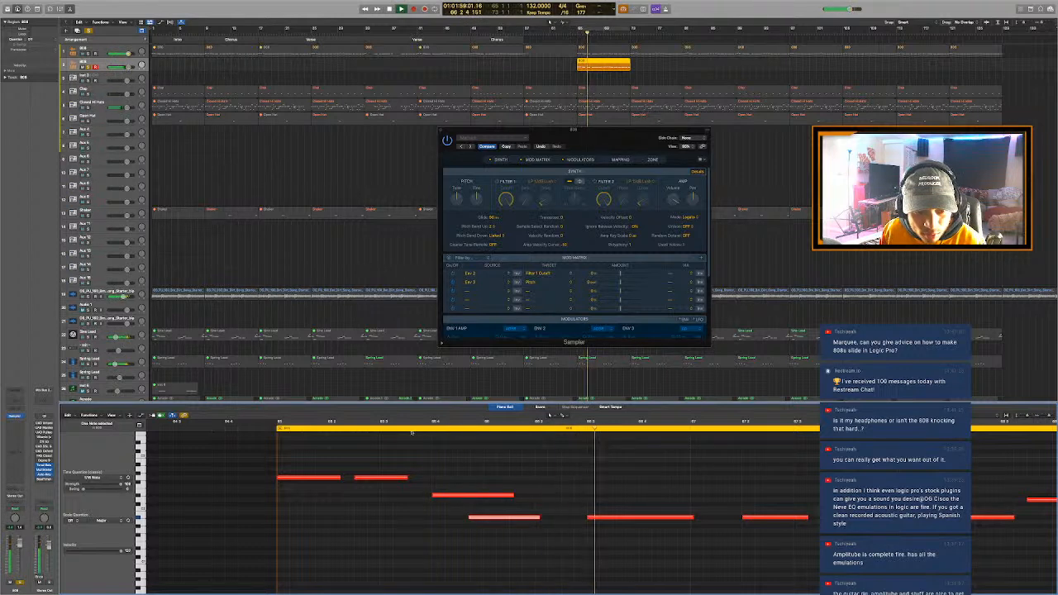
pyautogui.press('space')
pyautogui.press('space')
pyautogui.moveTo(540, 518); pyautogui.dragTo(561, 519)
# - Transpose all notes in the duplicate 808 region up one octave and play them from just before bar 65 beat 4
pyautogui.press('super+a')
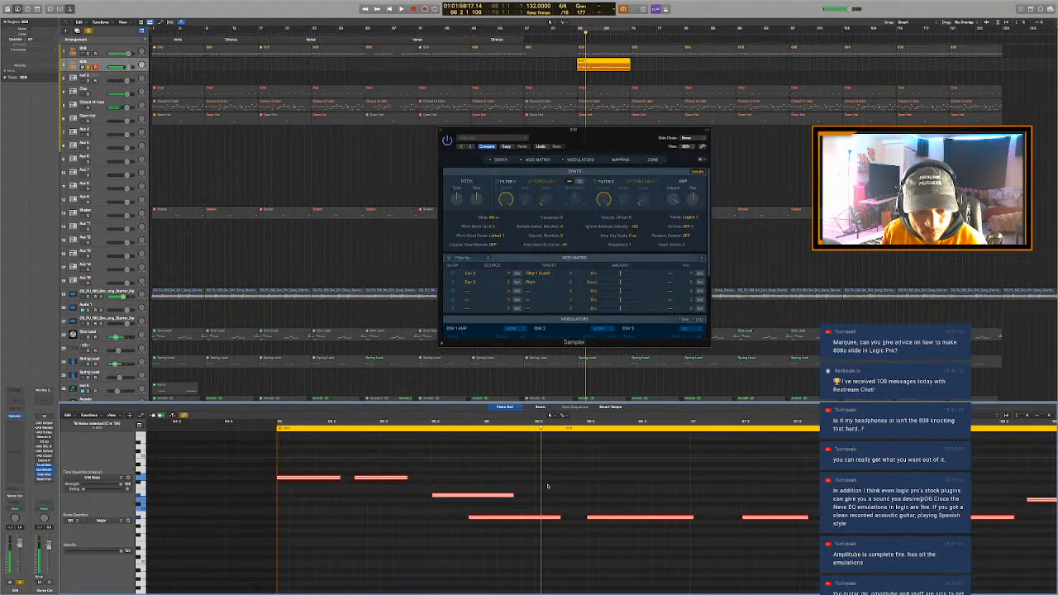
pyautogui.hotkey('alt', 'shift', 'Up')
pyautogui.click(405, 421)
pyautogui.press('space')
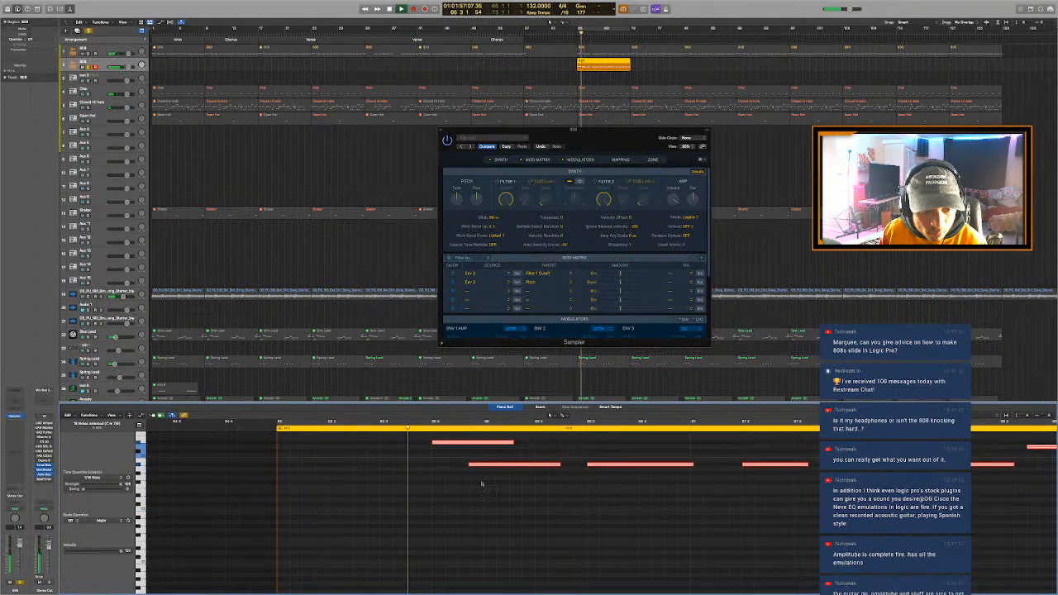
pyautogui.click(492, 492)
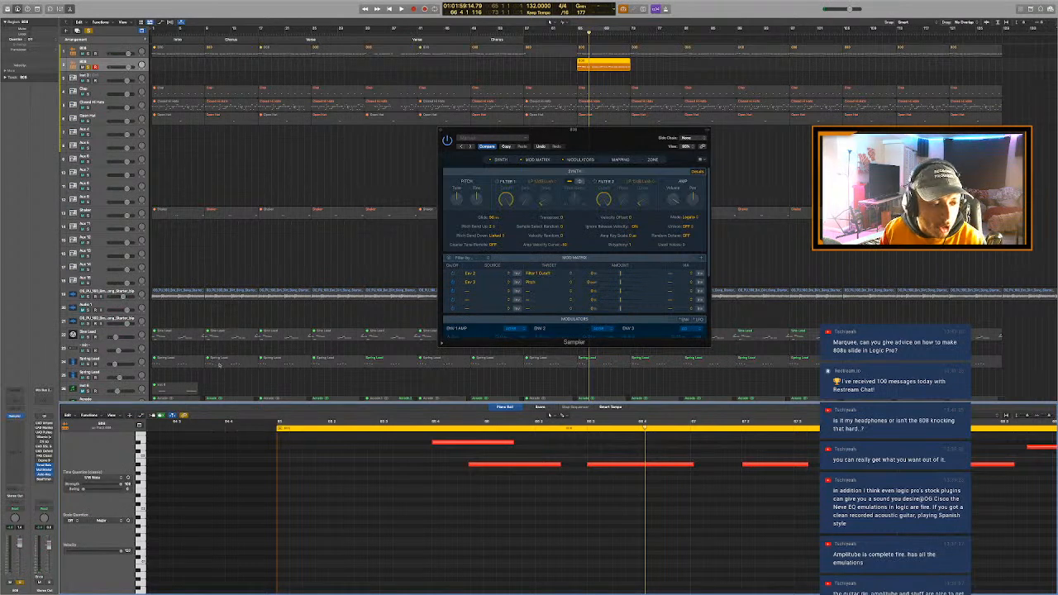
# - Show the stereo Sampler (Multi Sample) choice in the instrument list of the duplicate 808 track
pyautogui.click(224, 268)
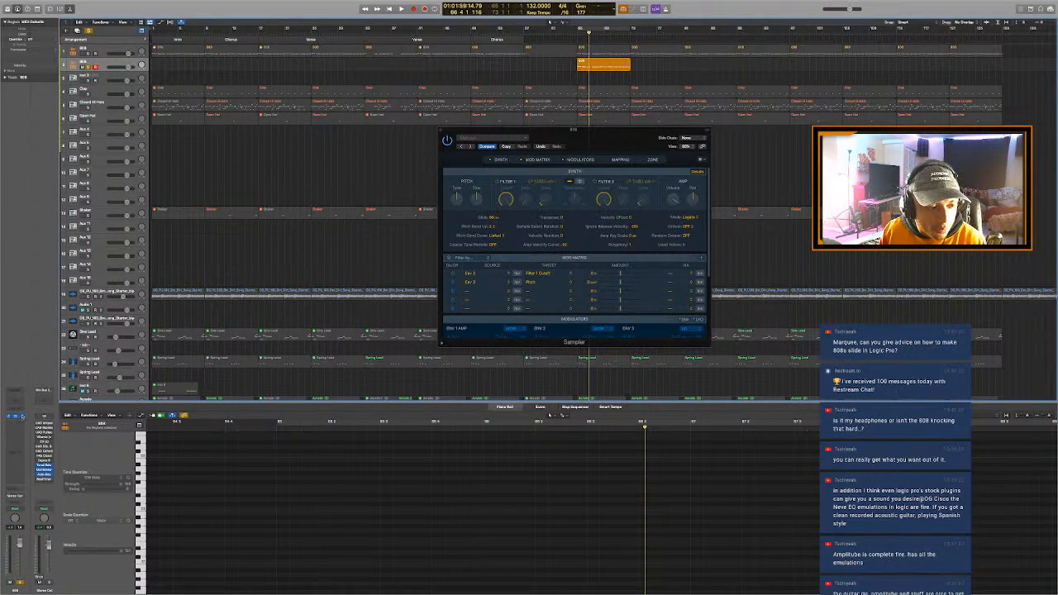
pyautogui.click(16, 405)
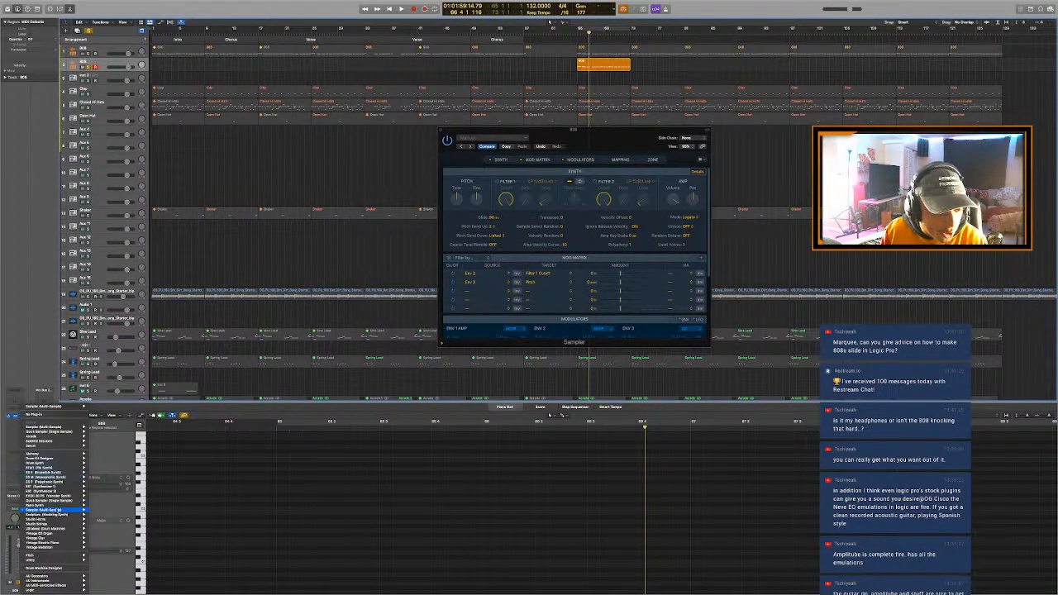
pyautogui.moveTo(53, 510)
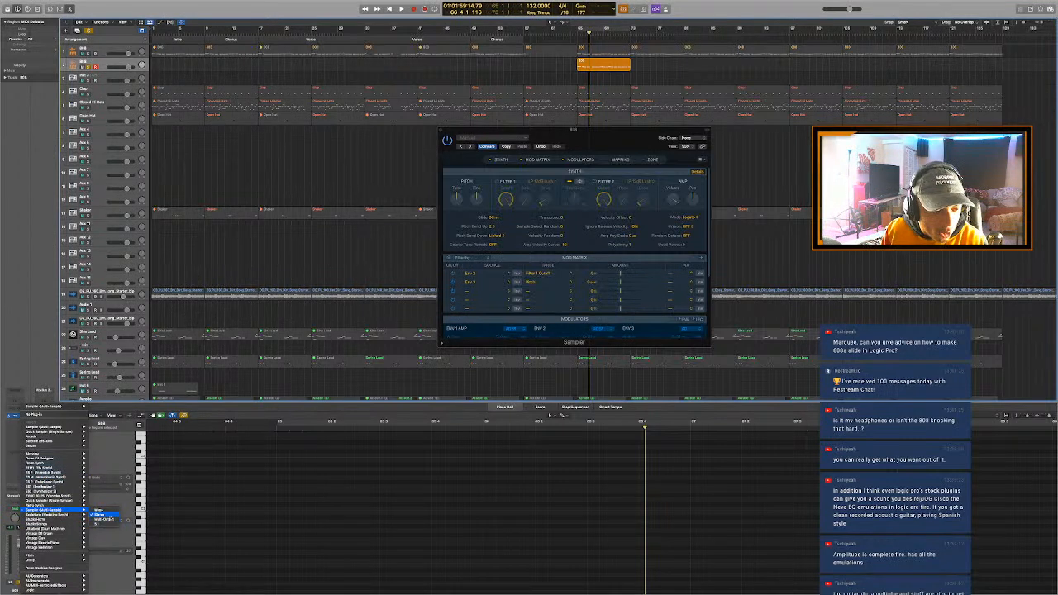
pyautogui.click(103, 515)
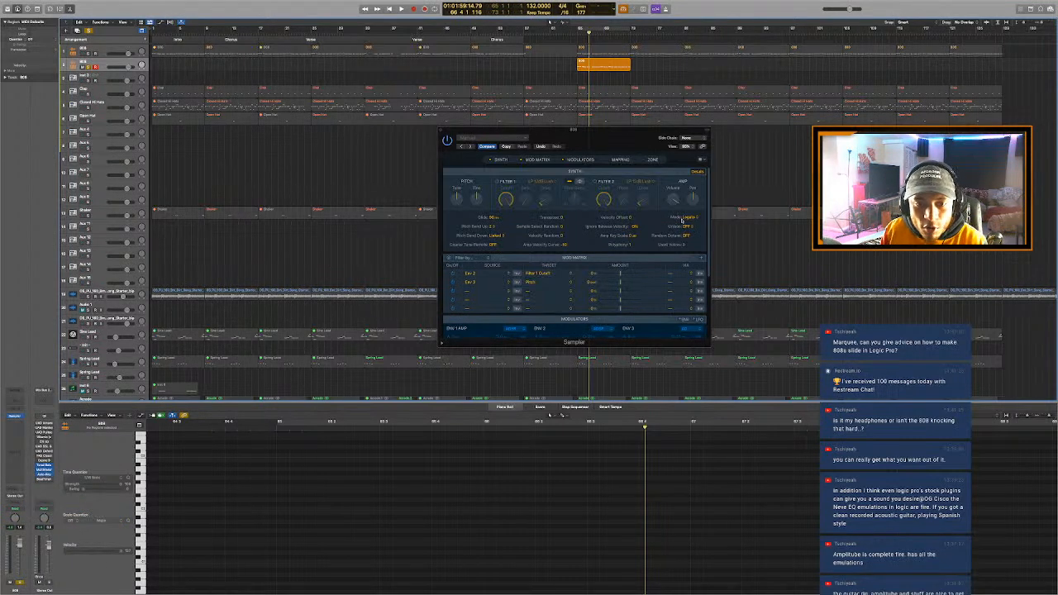
# - Collapse and reveal Sampler's synth details again, and show the Mode options with Legato kept
pyautogui.click(695, 175)
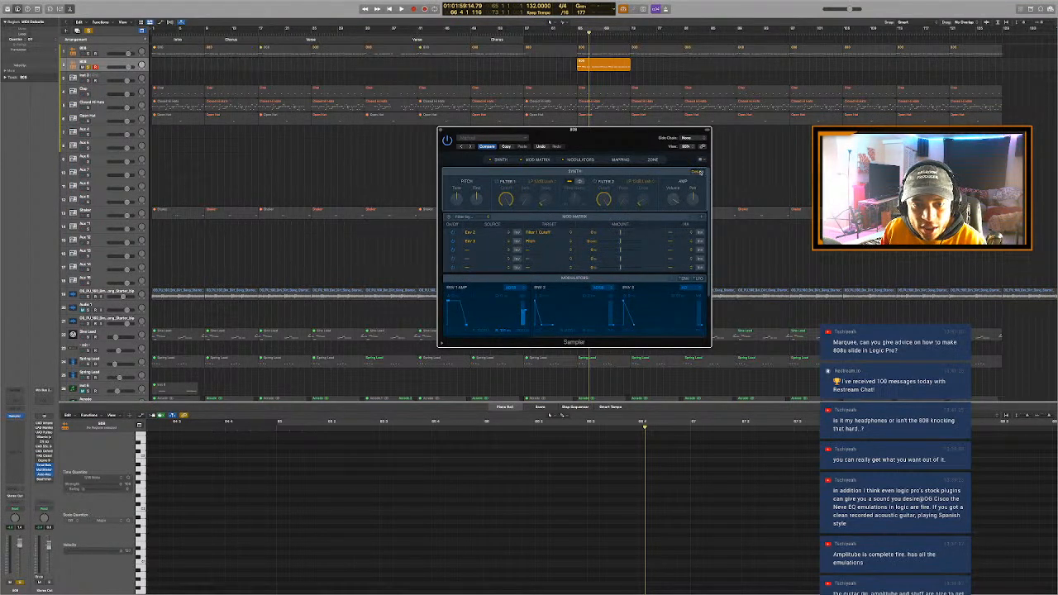
pyautogui.click(702, 171)
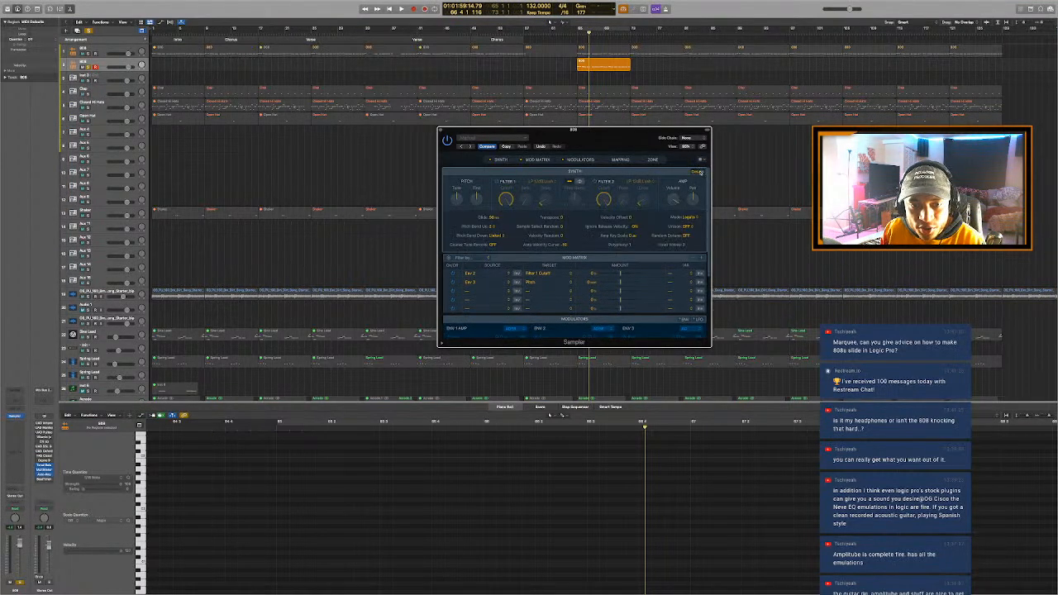
pyautogui.click(689, 218)
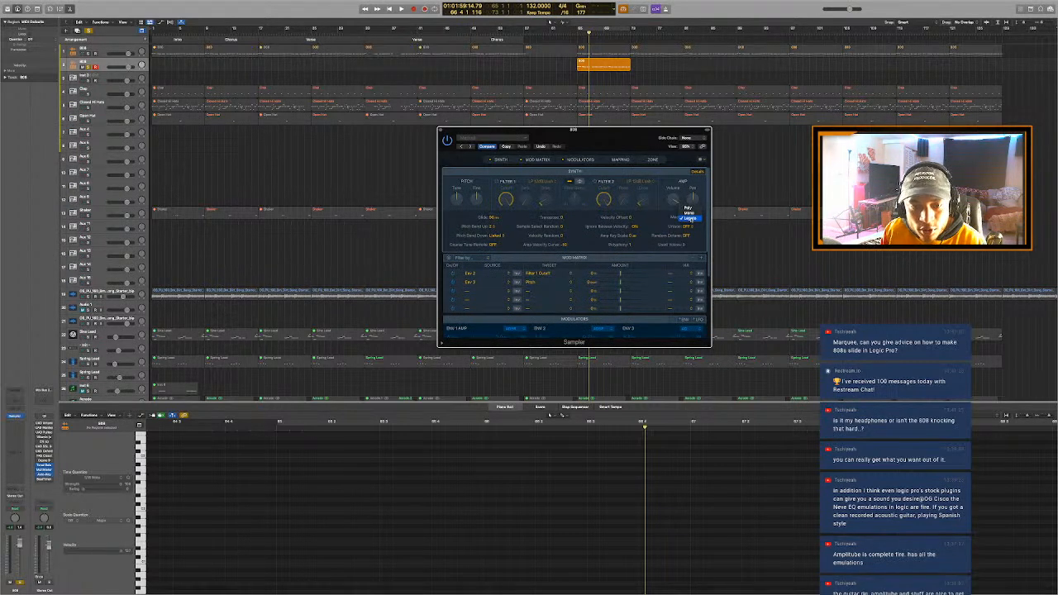
pyautogui.click(692, 218)
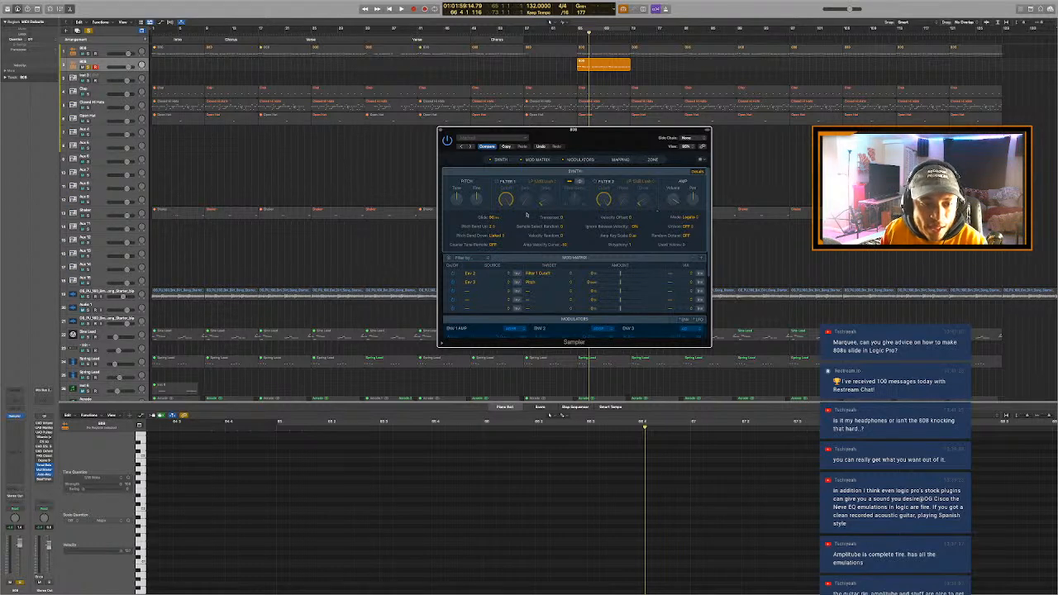
# - Raise Sampler's Glide time to demonstrate a long slide, and lower it again for a short one
pyautogui.moveTo(494, 218); pyautogui.dragTo(493, 209)
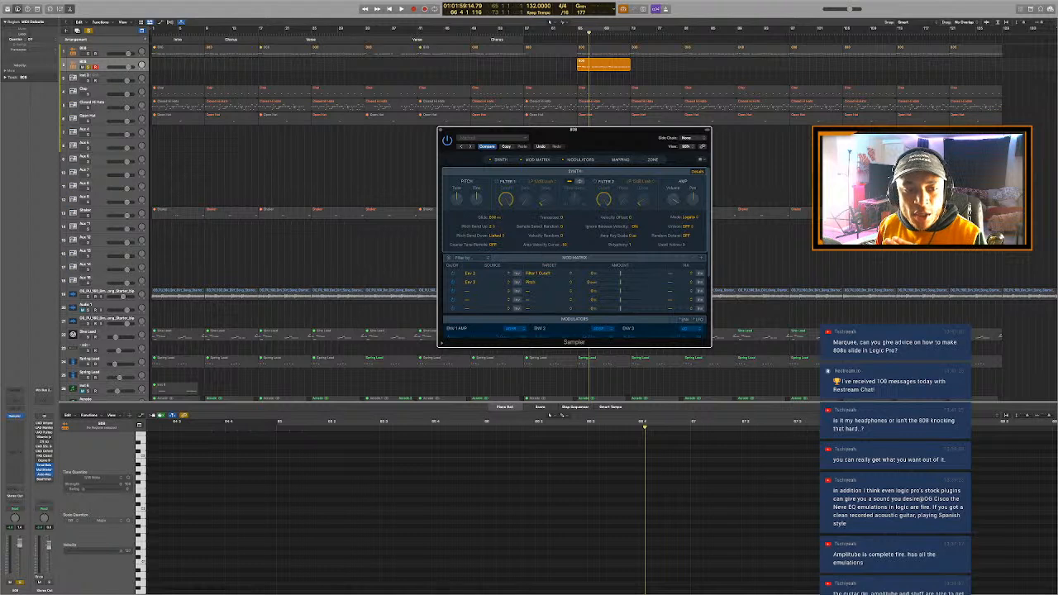
pyautogui.moveTo(494, 218); pyautogui.dragTo(494, 234)
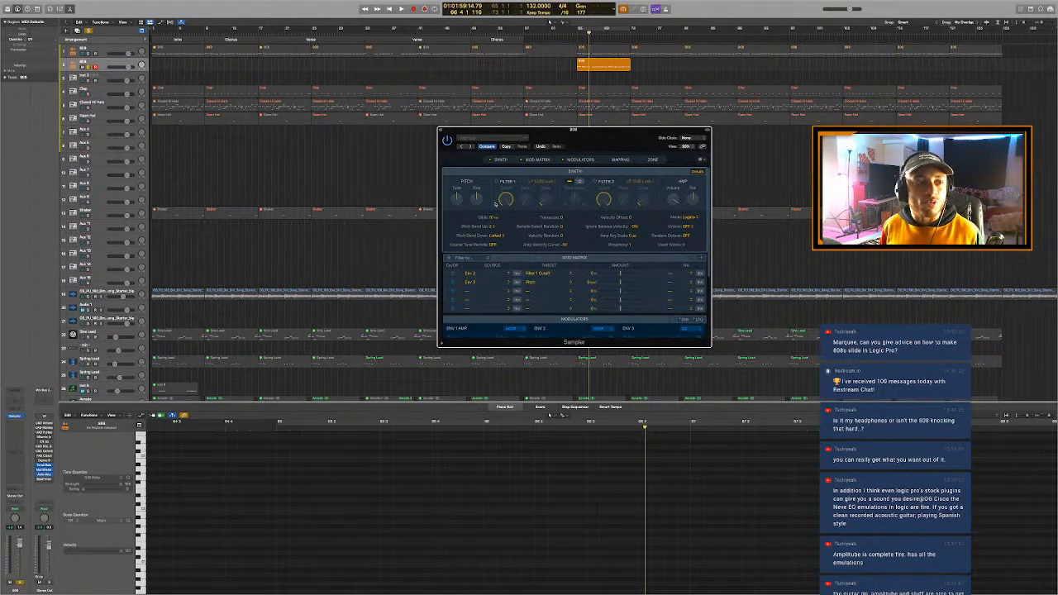
pyautogui.click(185, 74)
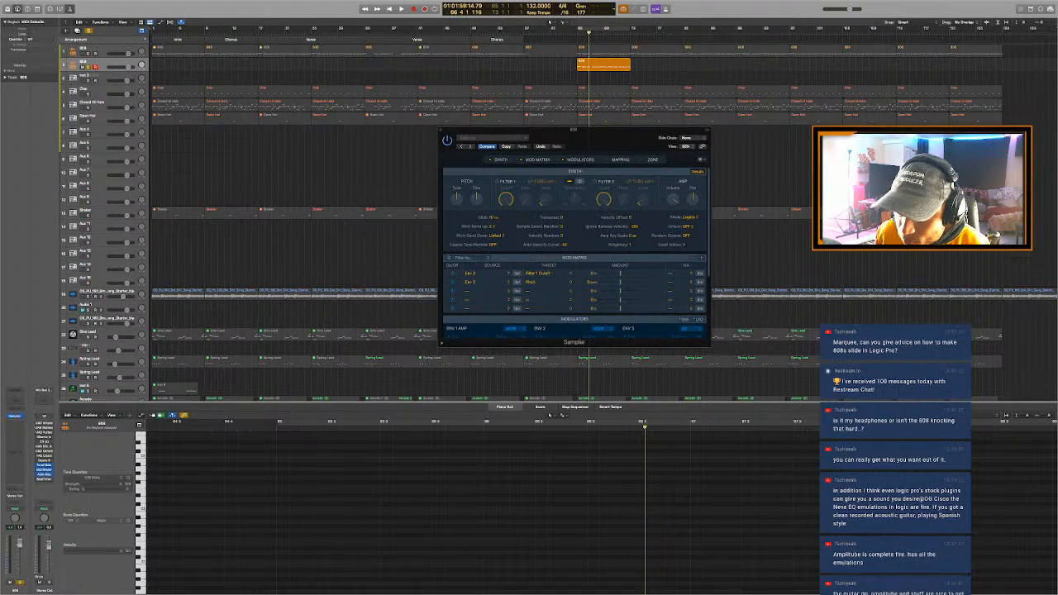
# - Switch to Finder and open the 808 folder of the Life Of Pierre drum kit
pyautogui.hotkey('ctrl', 'Left')
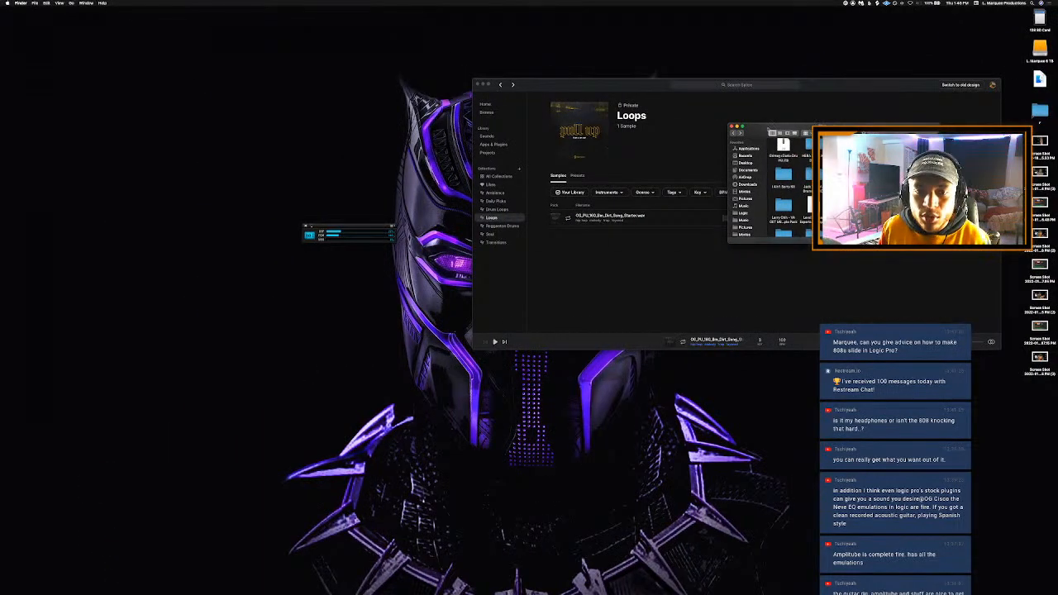
pyautogui.moveTo(821, 127); pyautogui.dragTo(780, 152)
pyautogui.scroll(2, 803, 190)
pyautogui.scroll(3, 803, 190)
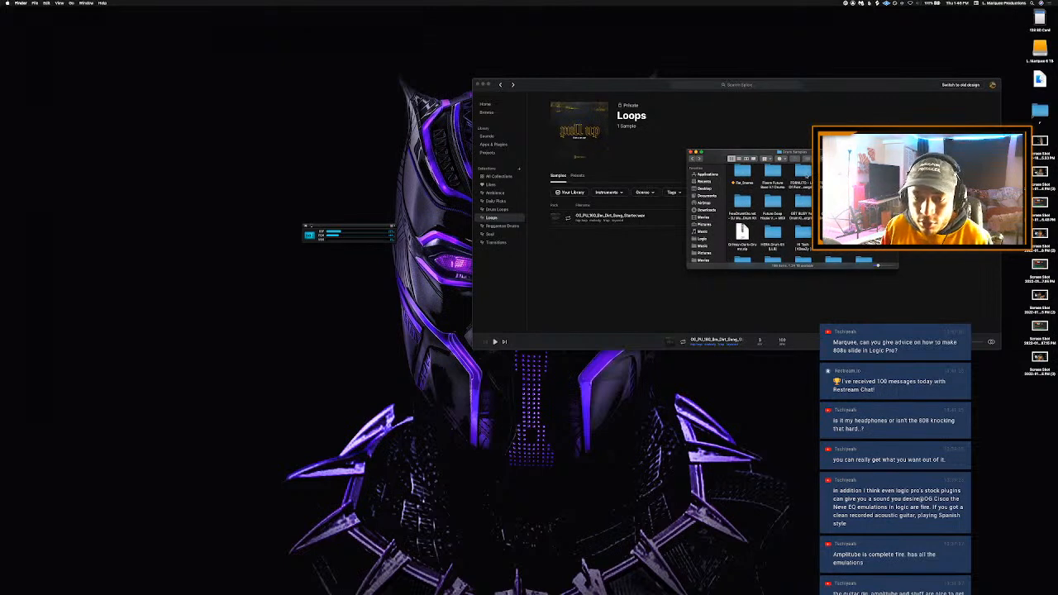
pyautogui.doubleClick(803, 189)
pyautogui.doubleClick(742, 175)
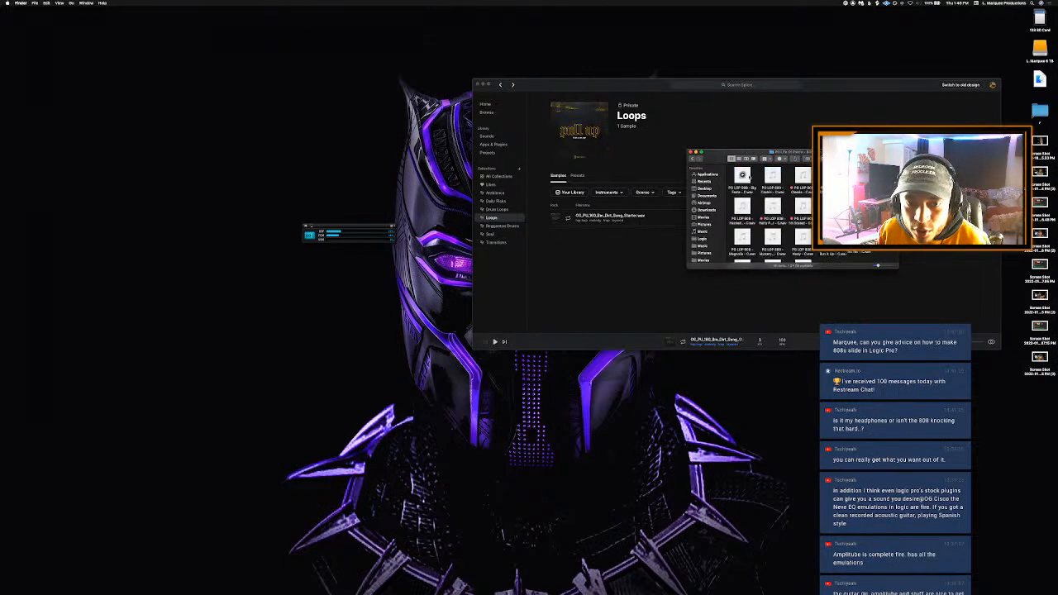
# - Audition the first two PG LOP 808 samples and return to the main drum samples folder
pyautogui.click(742, 176)
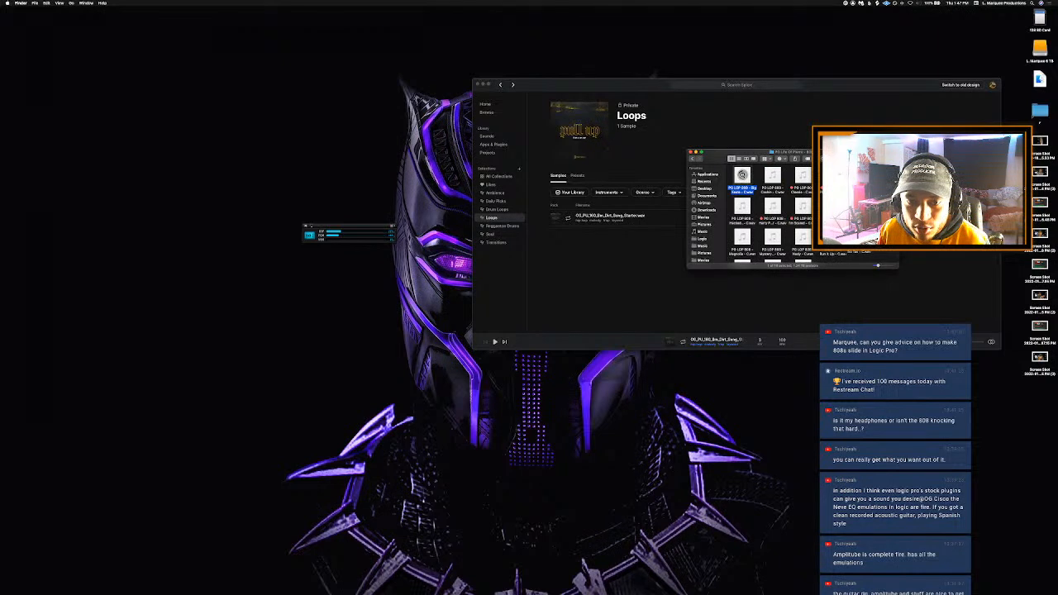
pyautogui.click(773, 175)
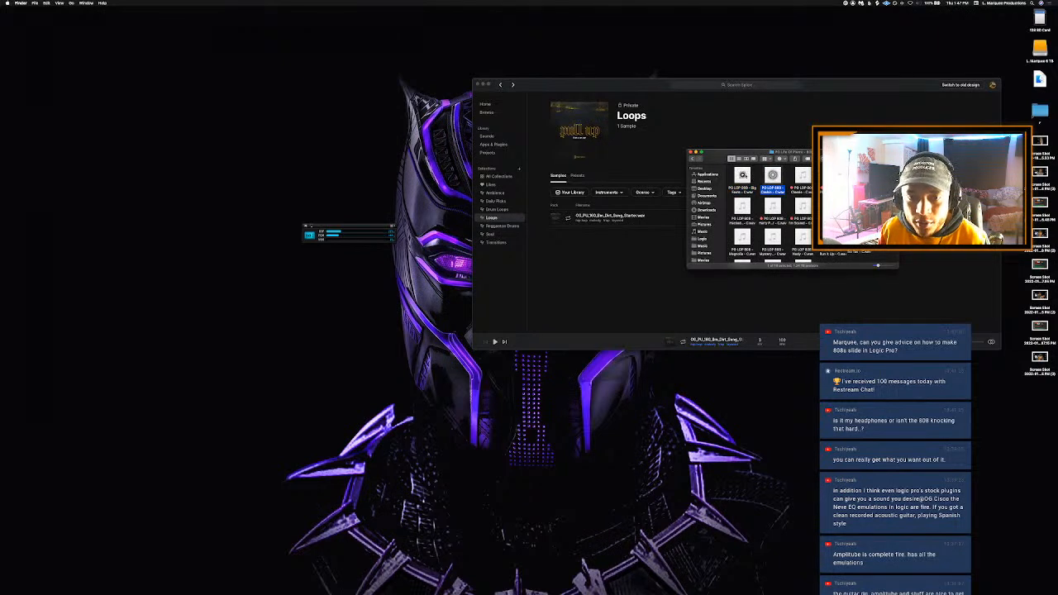
pyautogui.click(742, 175)
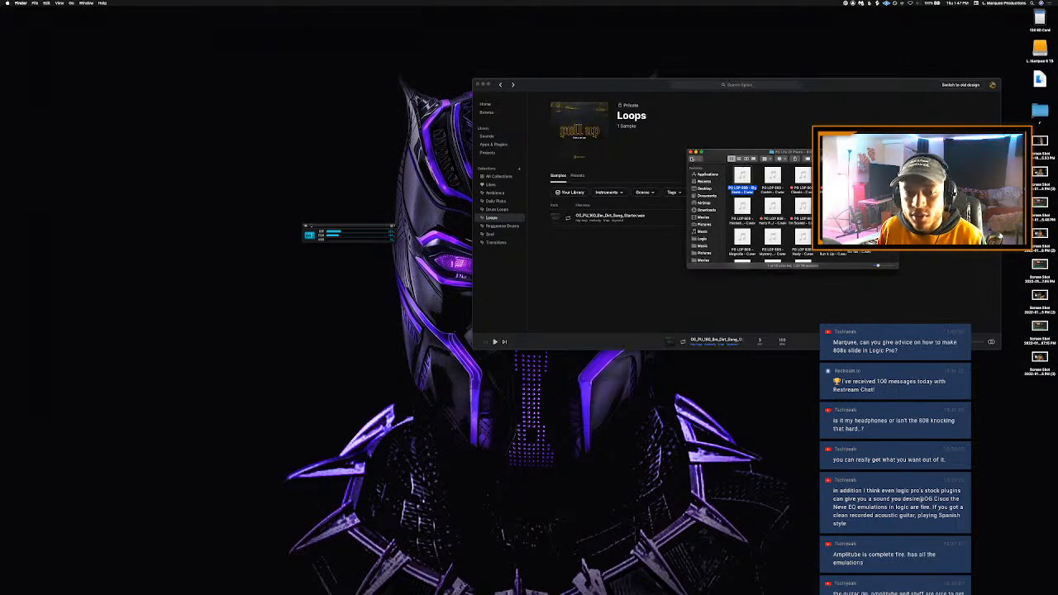
pyautogui.click(693, 159)
pyautogui.click(693, 158)
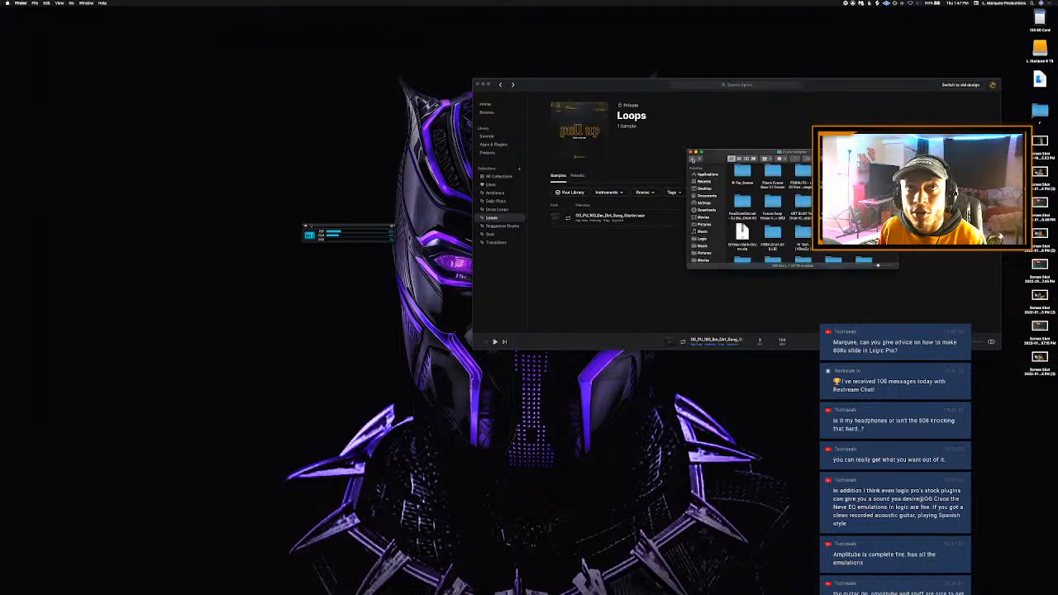
# - Find the DECAP Drums That Knock kit and open its 808s + Bass folder
pyautogui.scroll(10, 774, 215)
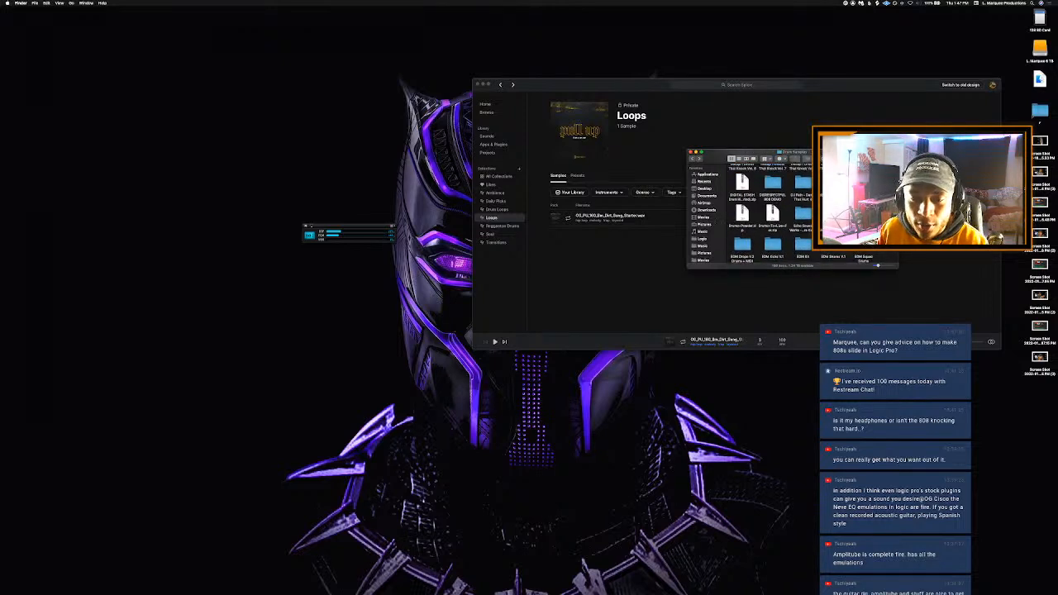
pyautogui.scroll(5, 773, 215)
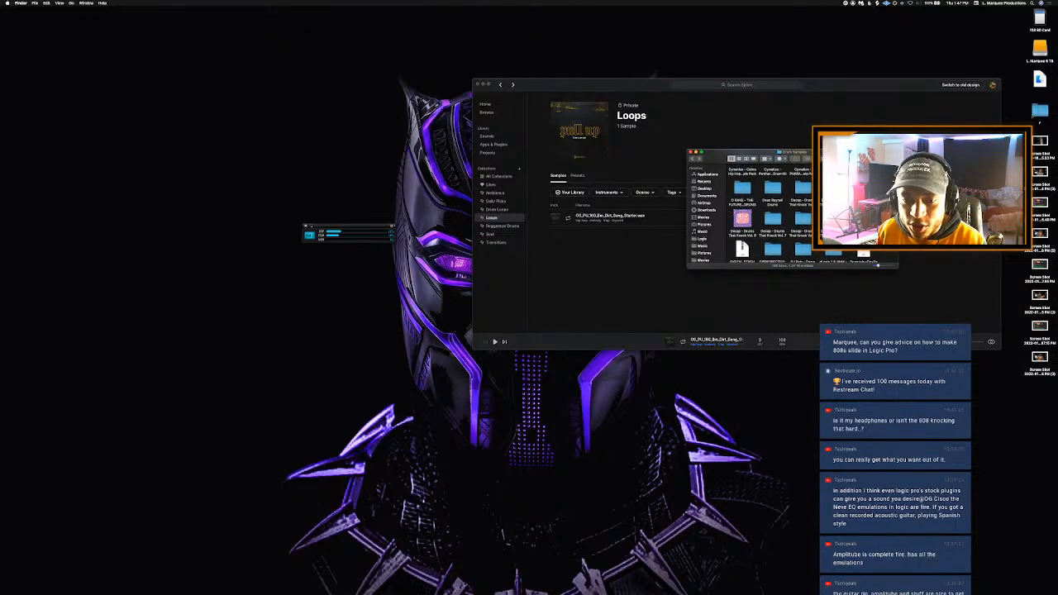
pyautogui.click(833, 218)
pyautogui.doubleClick(833, 219)
pyautogui.doubleClick(833, 212)
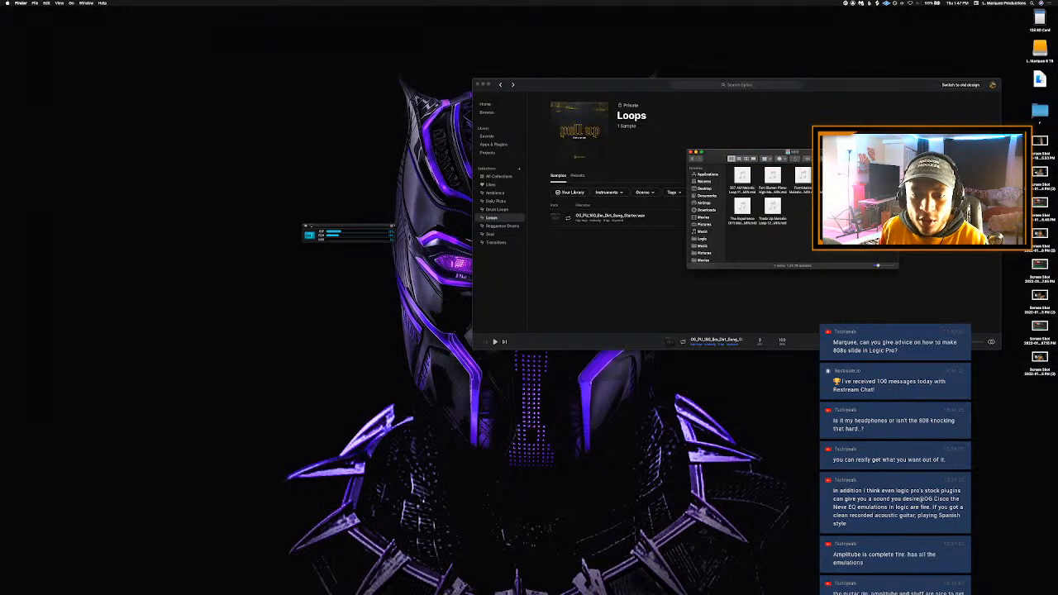
pyautogui.click(692, 159)
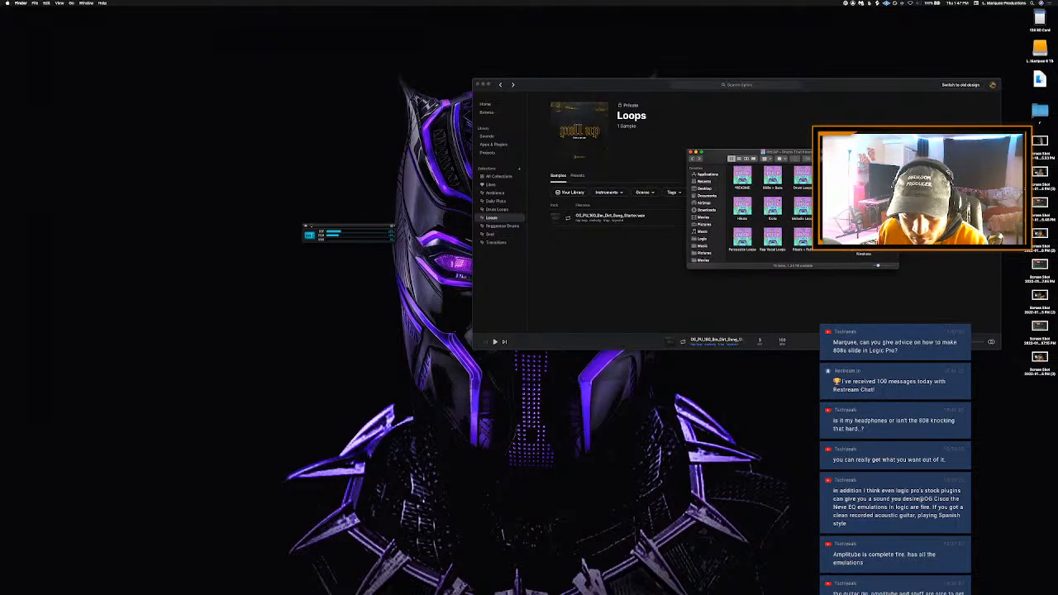
pyautogui.doubleClick(771, 172)
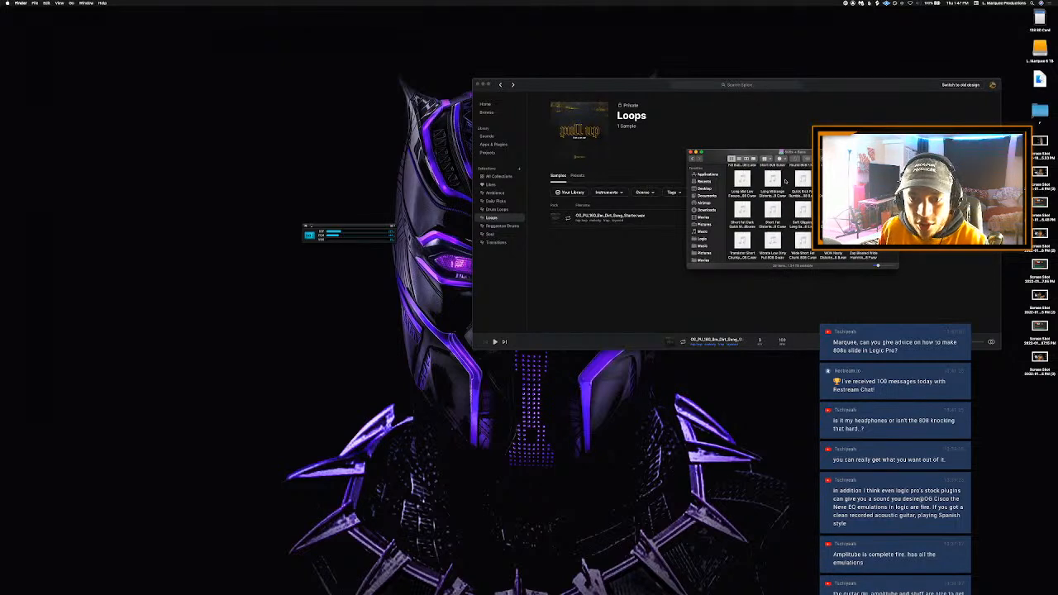
# - Audition the Descending Distorted sample and another bass sample in the 808s + Bass folder
pyautogui.scroll(3, 789, 181)
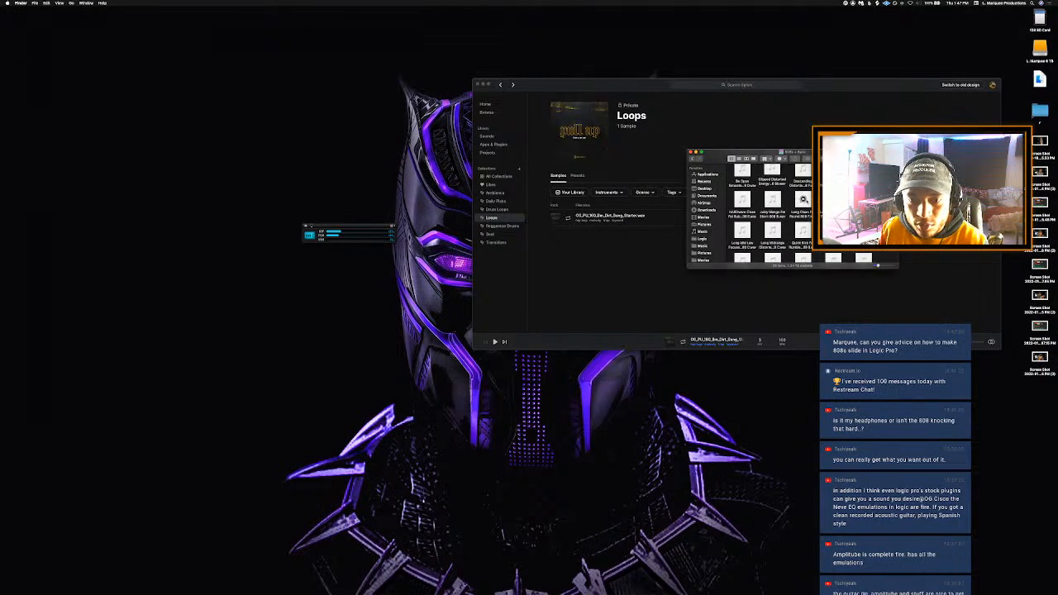
pyautogui.click(802, 170)
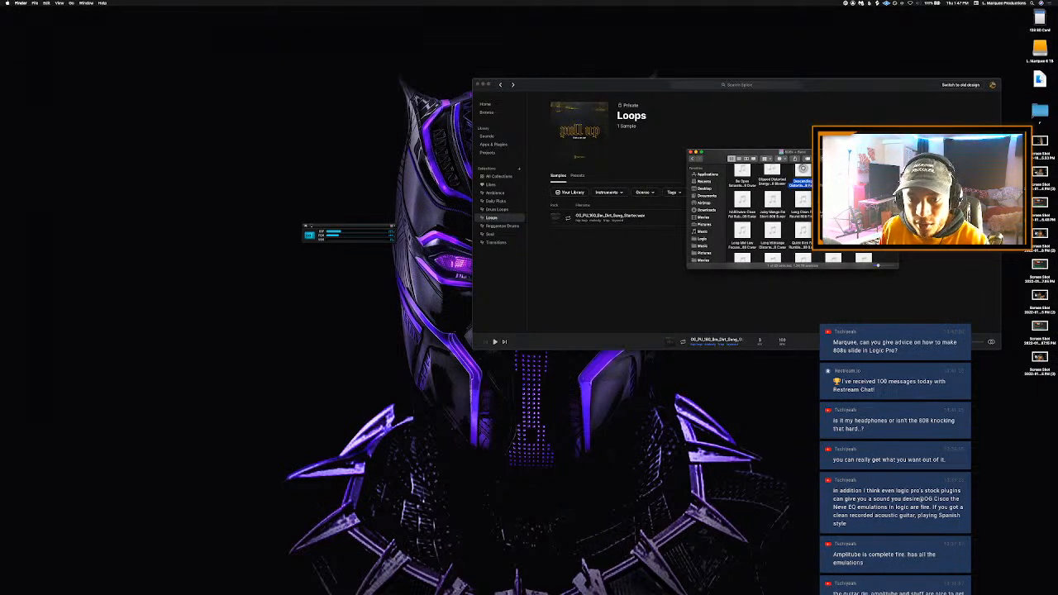
pyautogui.scroll(1, 803, 170)
pyautogui.click(833, 176)
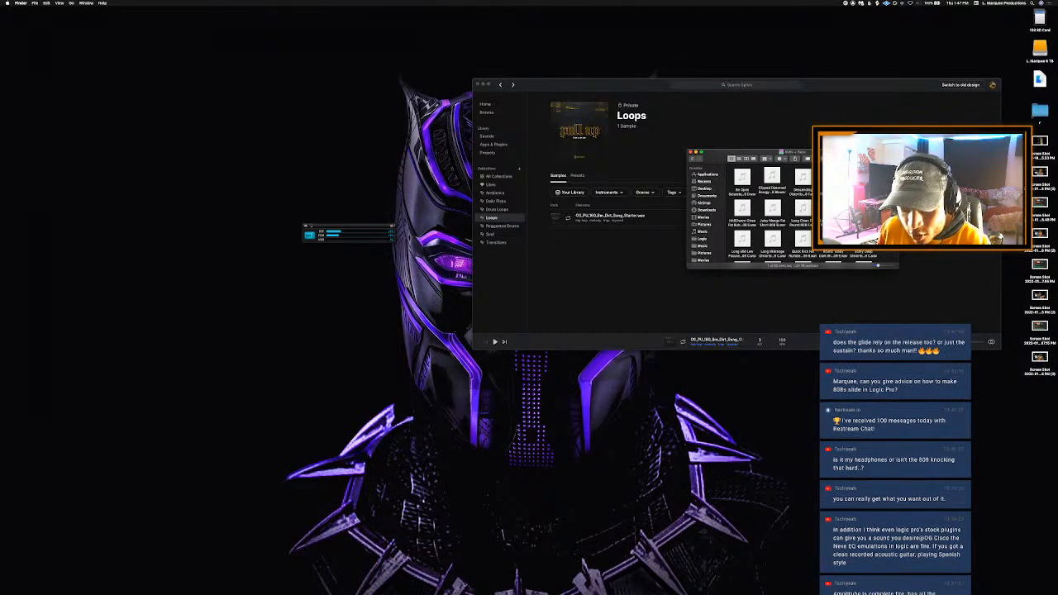
pyautogui.moveTo(738, 175)
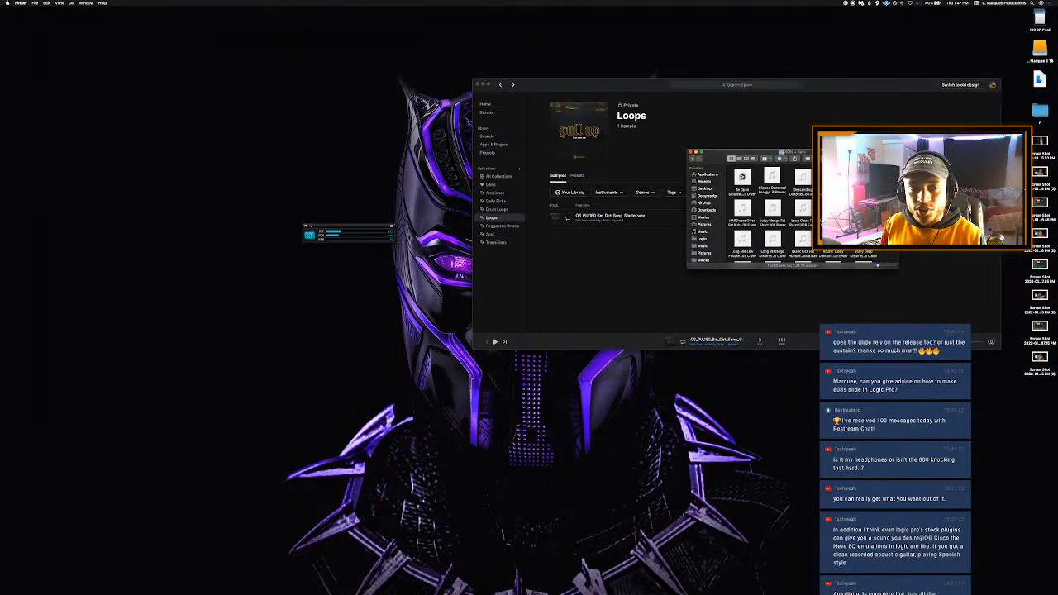
# - Switch back to Logic Pro, hide the Piano Roll and close the Sampler window
pyautogui.hotkey('ctrl', 'Right')
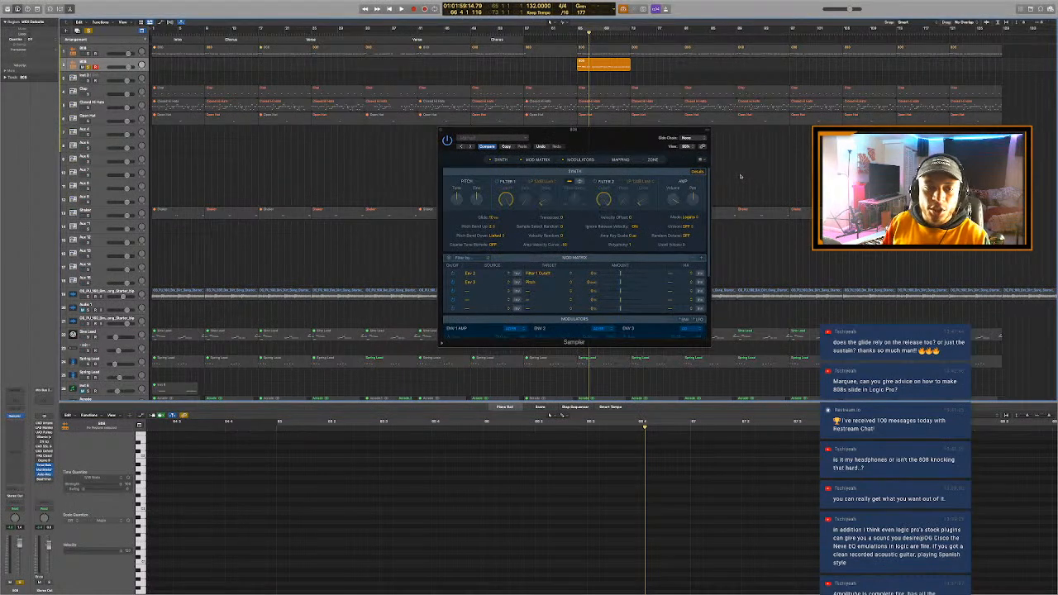
pyautogui.scroll(-1, 741, 177)
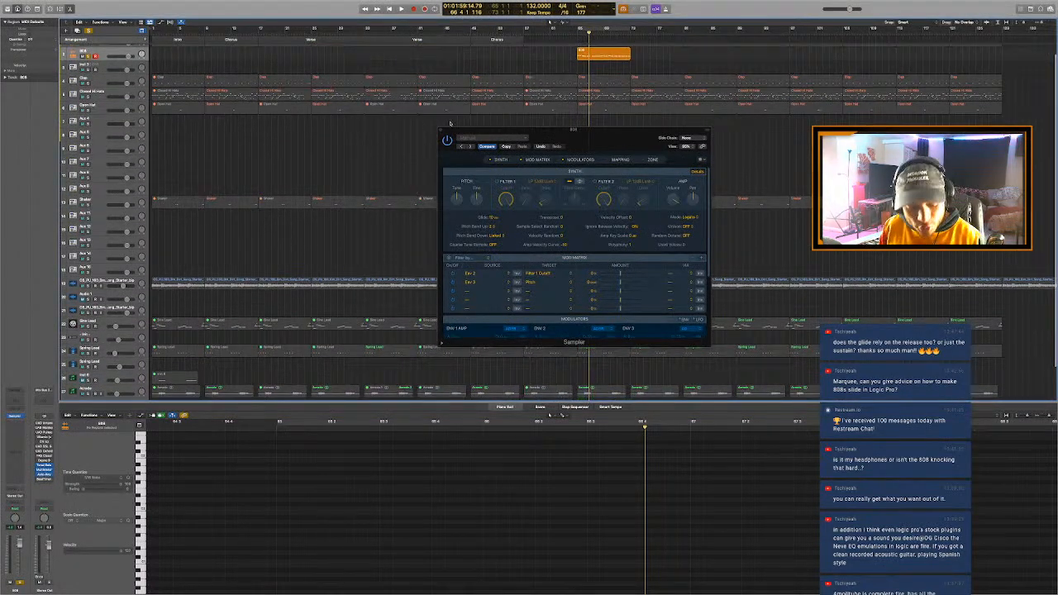
pyautogui.press('p')
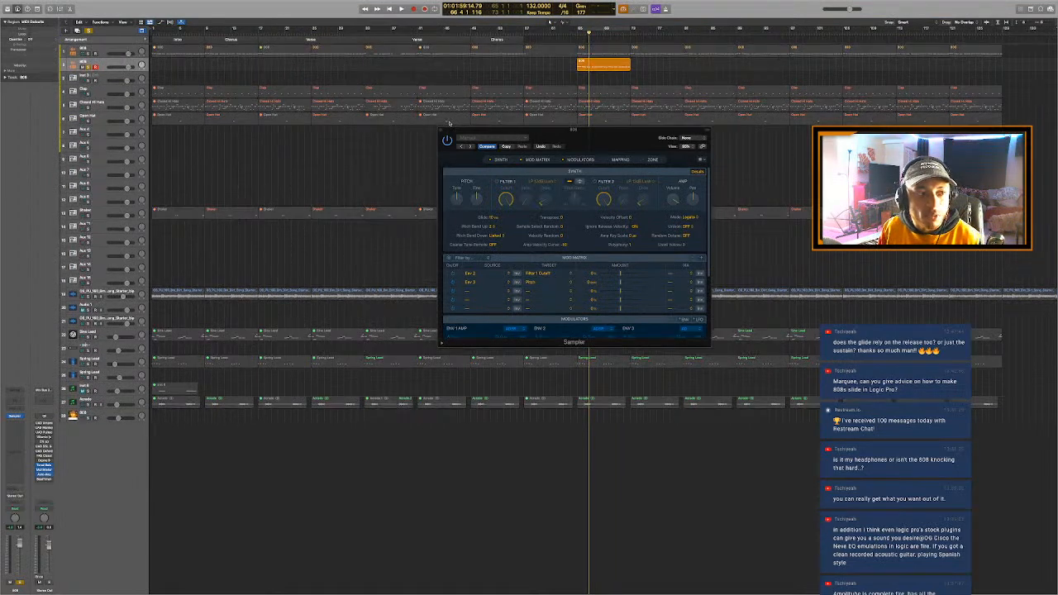
pyautogui.click(443, 130)
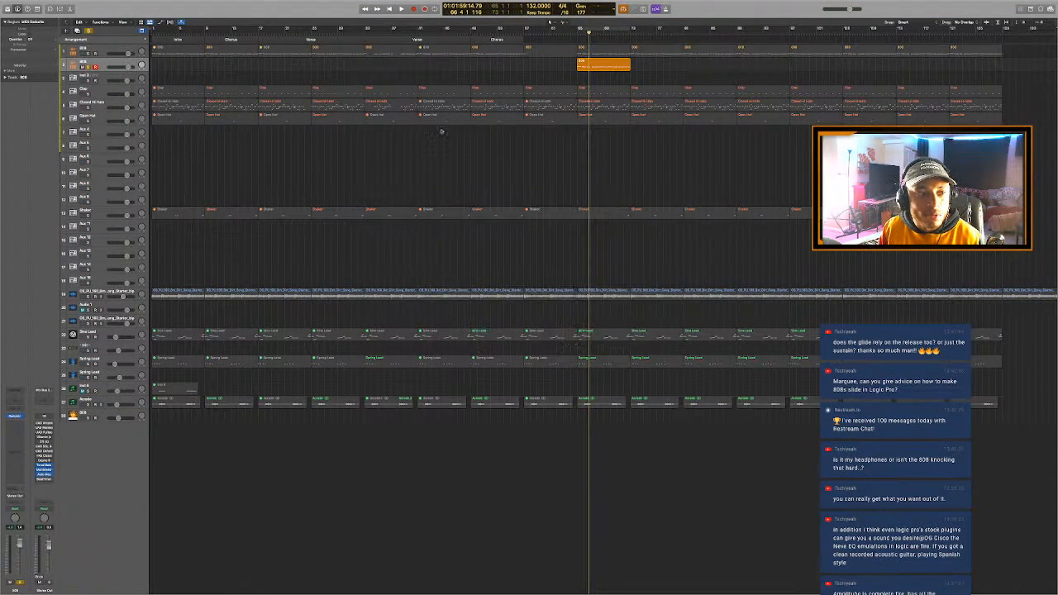
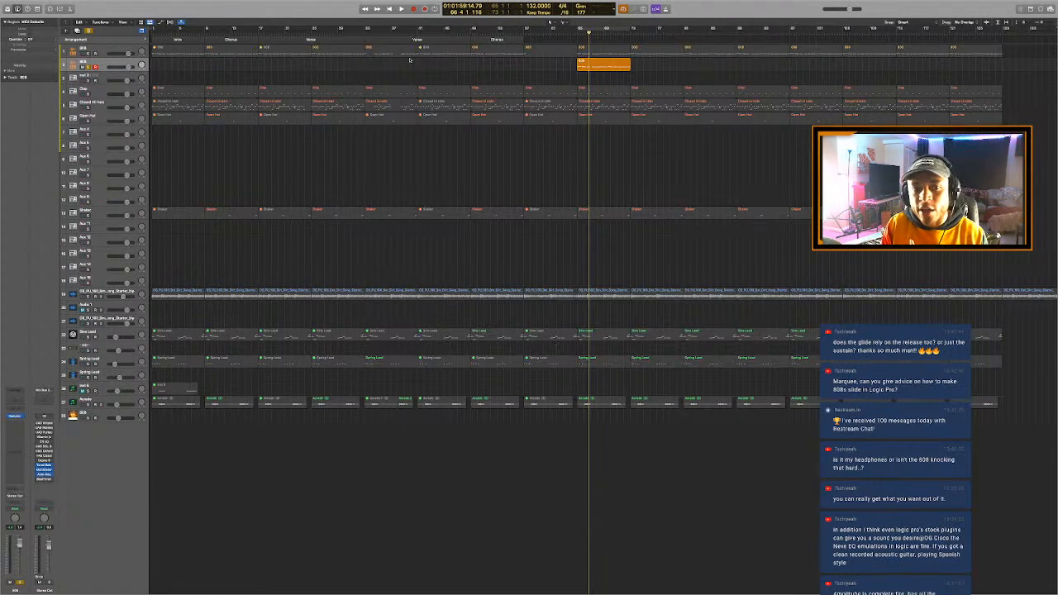
# - Switch to the desktop's Finder window, audition several 808 samples including the Long Massage one, and return to the Logic Pro project
pyautogui.hotkey('ctrl', 'Left')
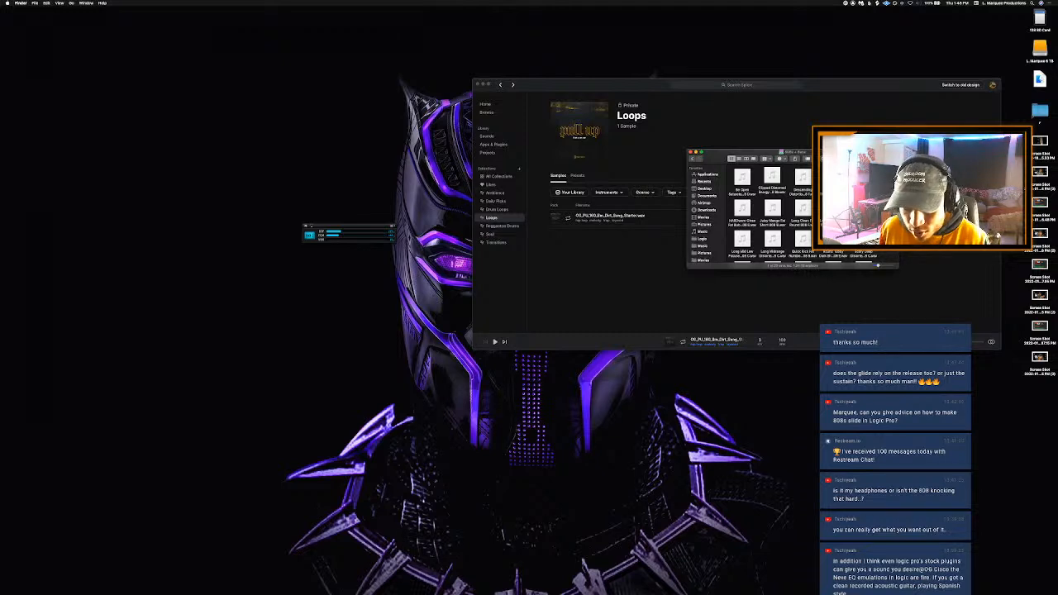
pyautogui.click(864, 242)
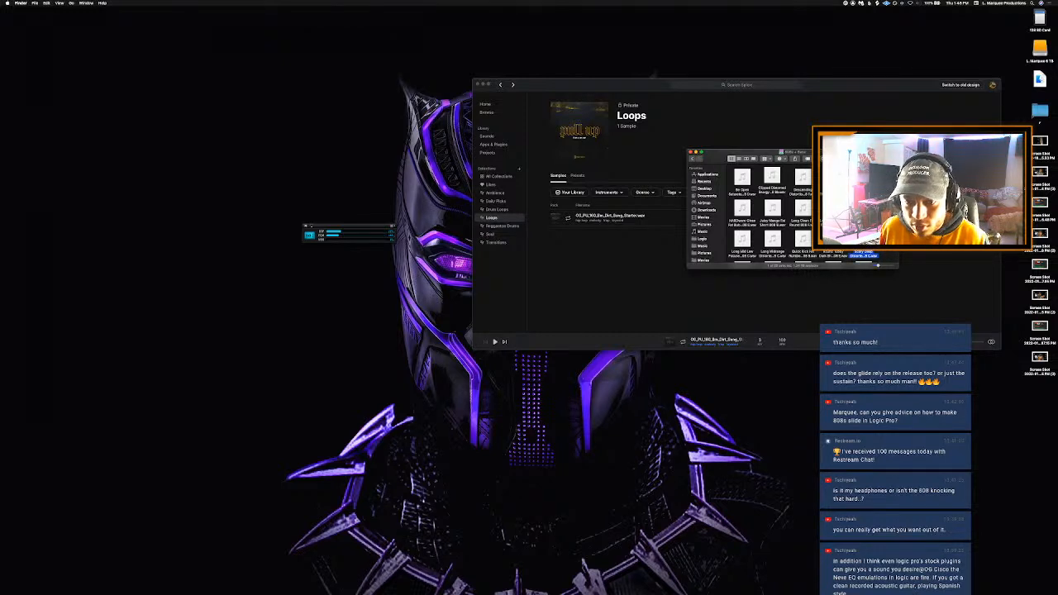
pyautogui.click(834, 241)
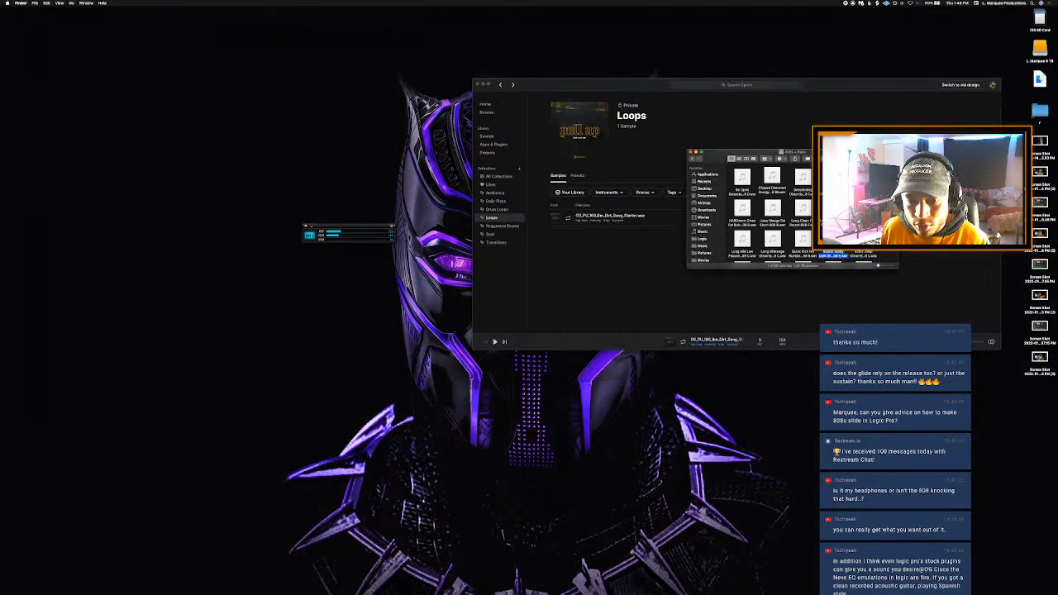
pyautogui.click(803, 239)
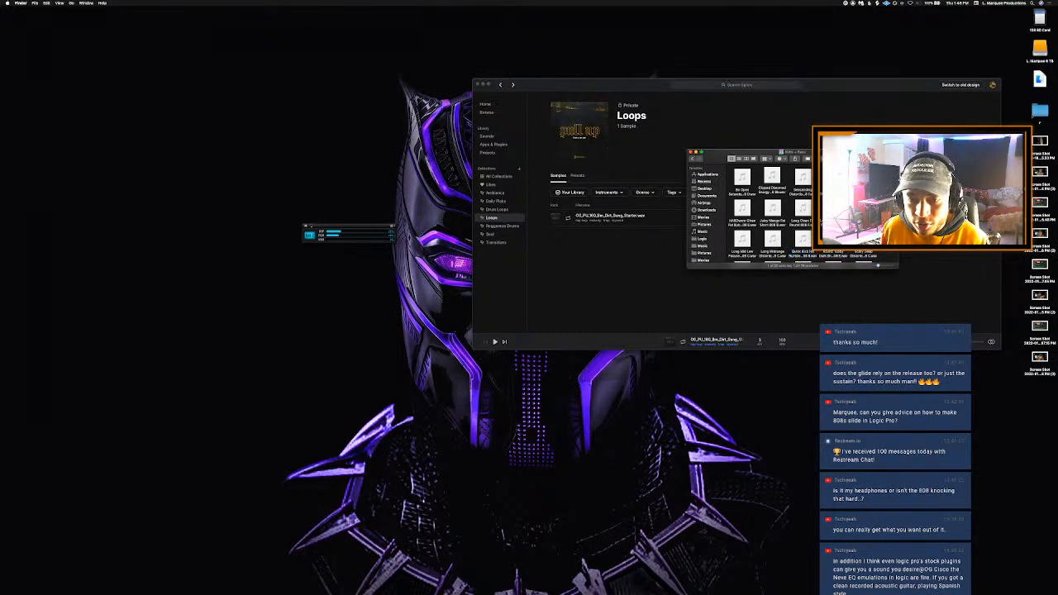
pyautogui.click(741, 176)
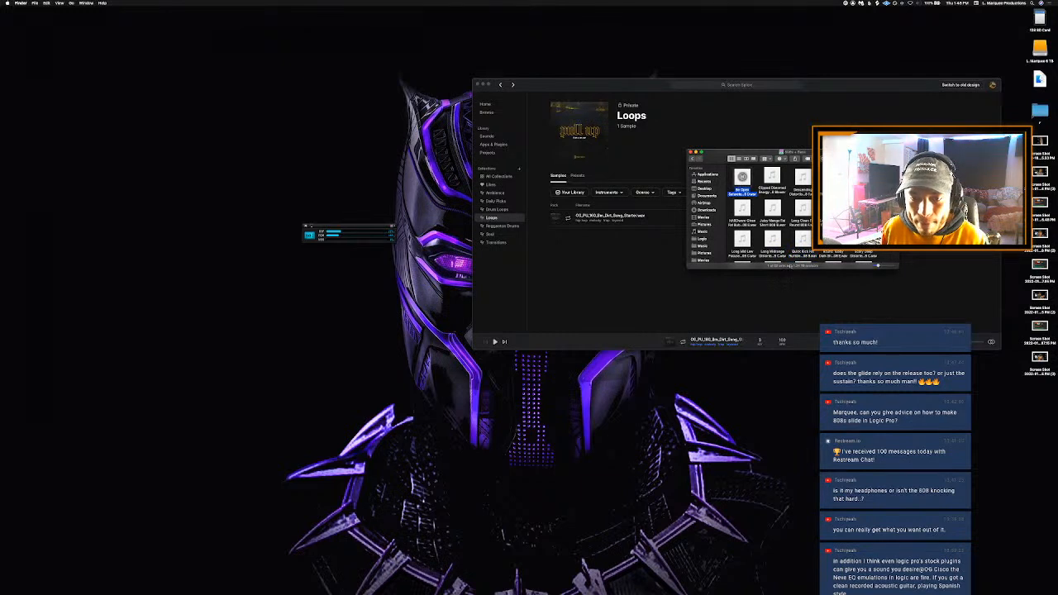
pyautogui.click(773, 239)
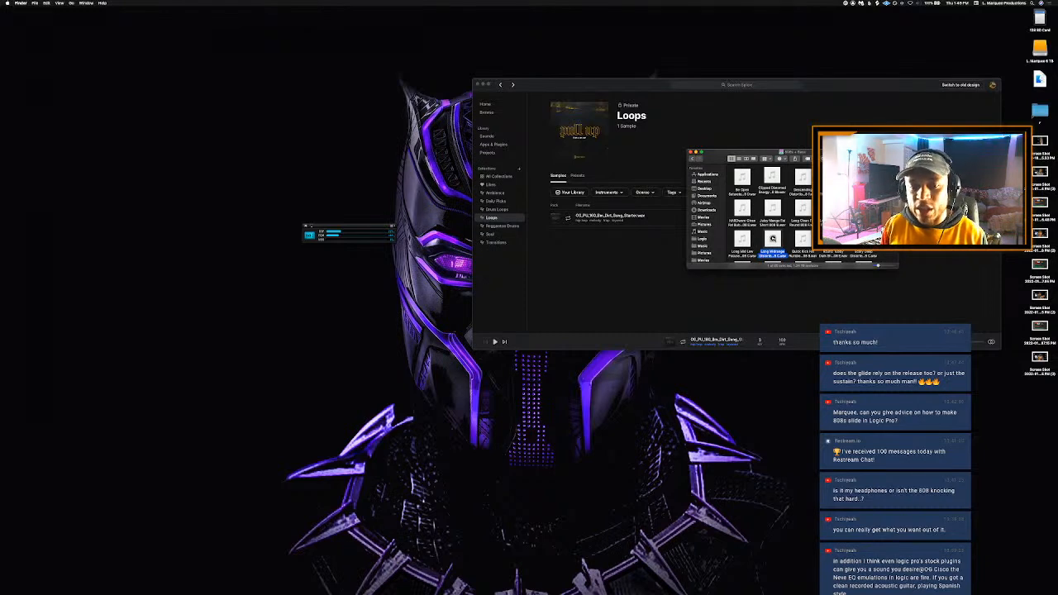
pyautogui.hotkey('ctrl', 'Right')
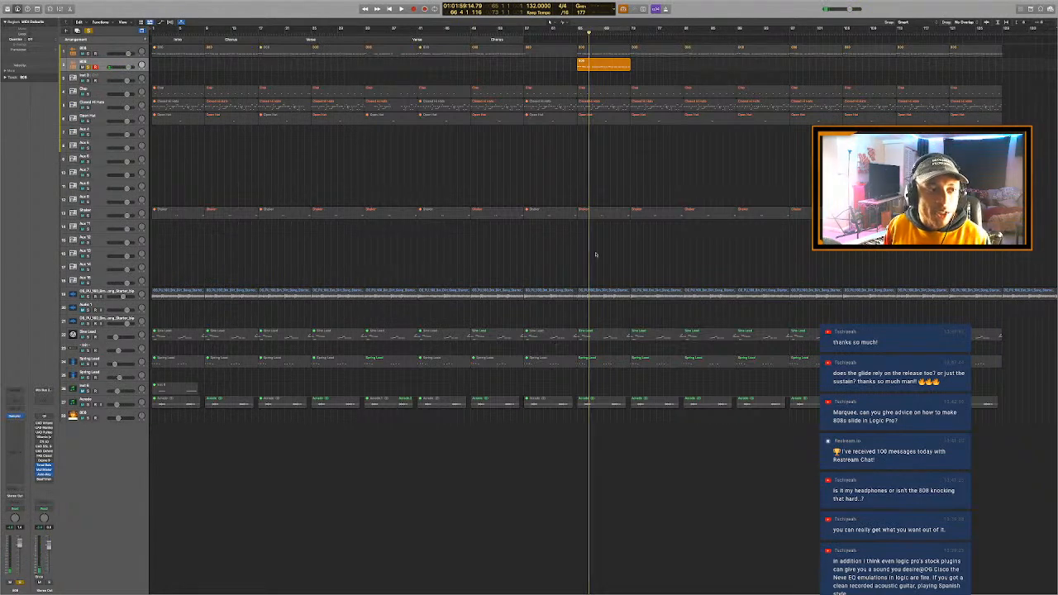
# - Turn off solo on the second 808 track and delete that track together with its region
pyautogui.press('s')
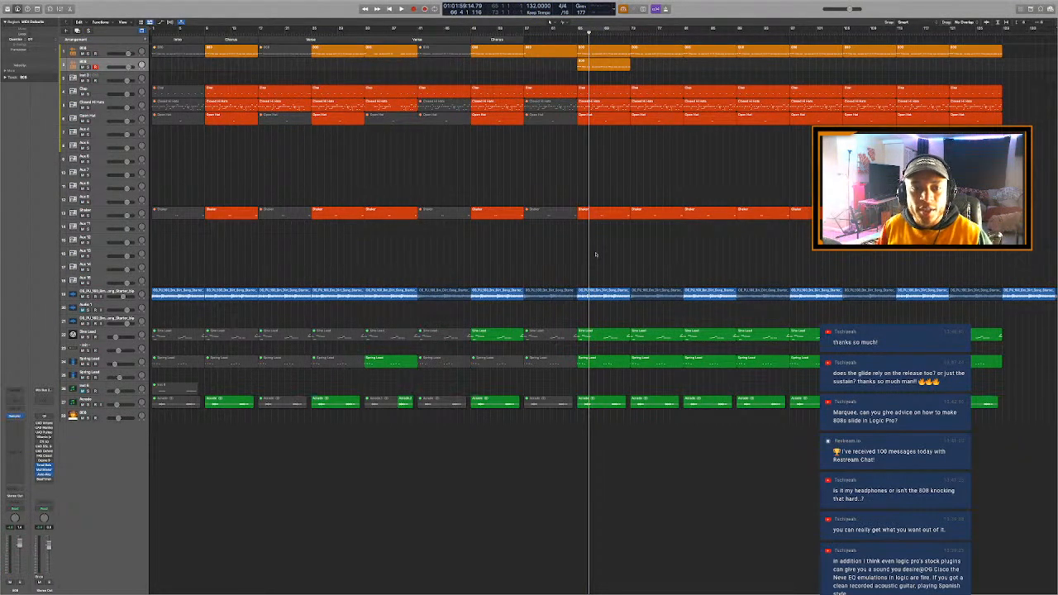
pyautogui.click(623, 66)
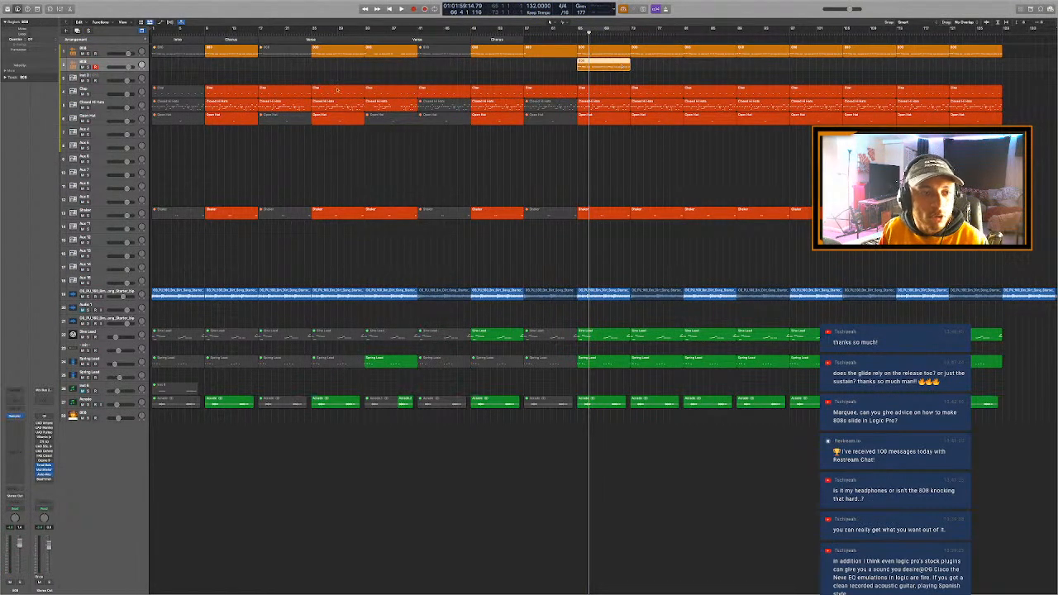
pyautogui.rightClick(110, 64)
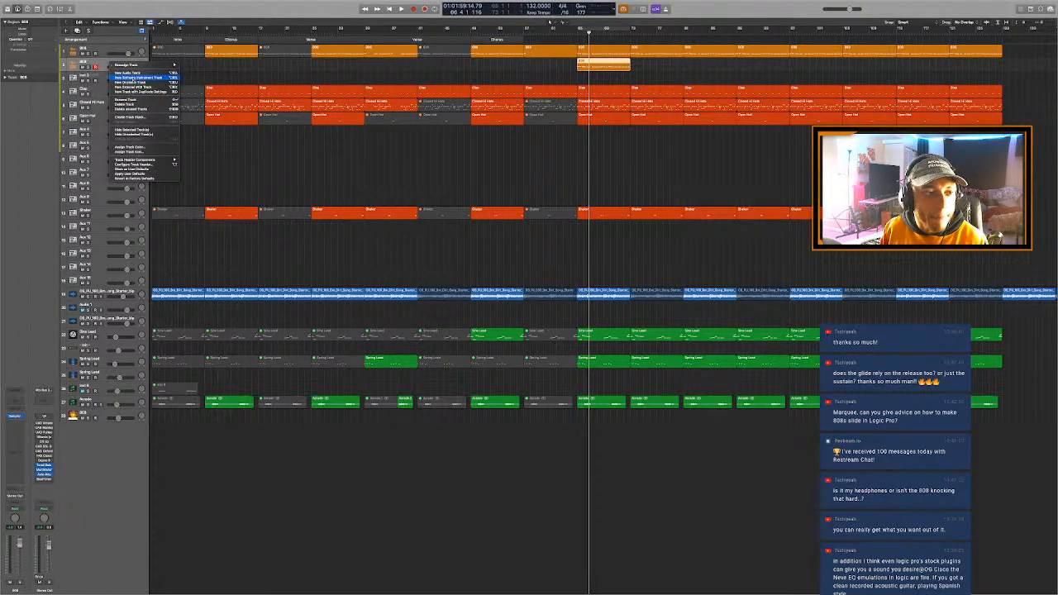
pyautogui.click(128, 104)
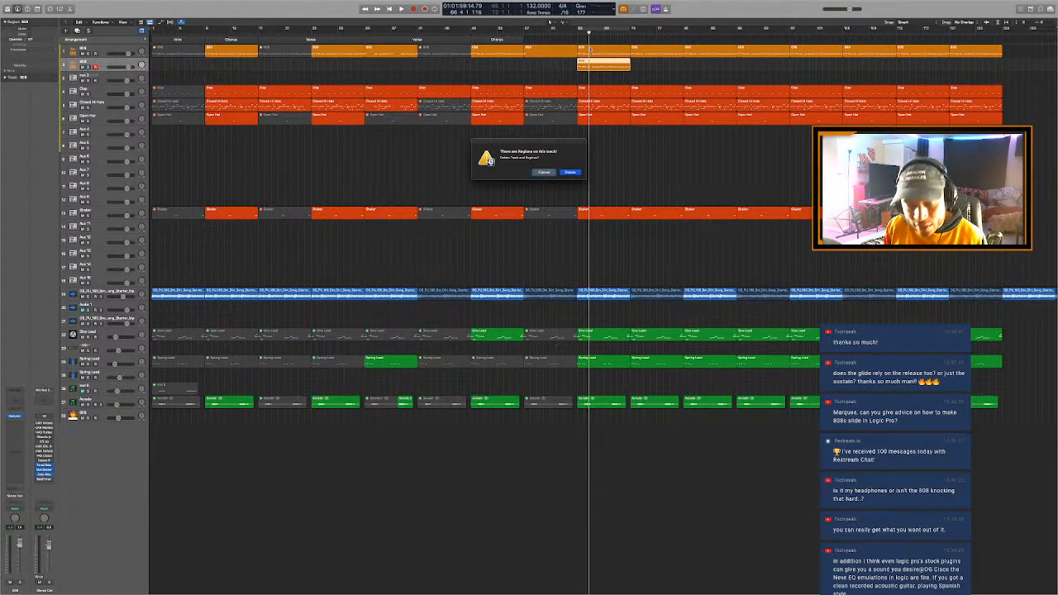
pyautogui.press('Return')
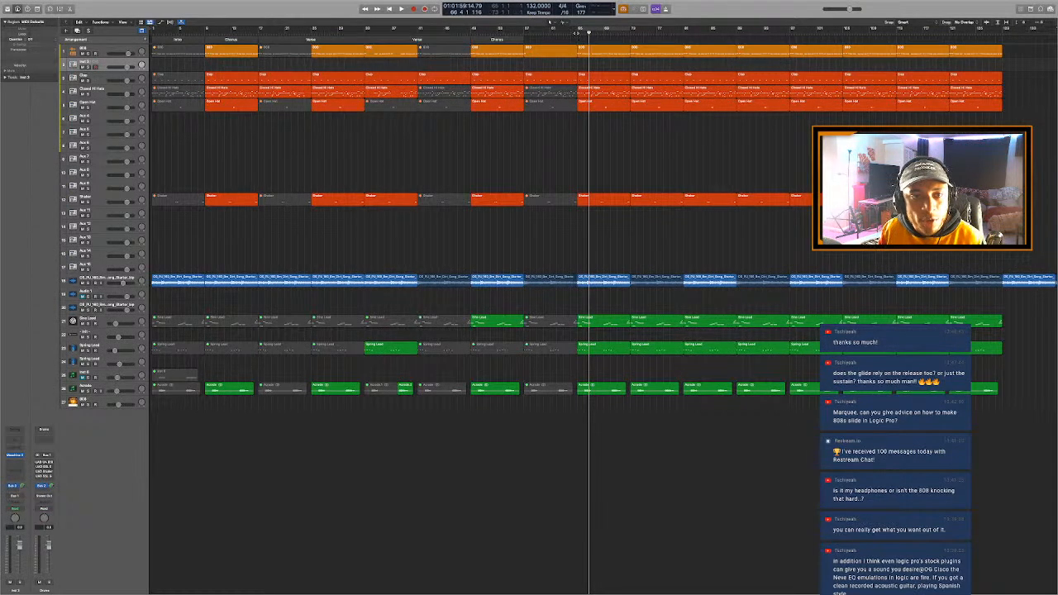
# - Play the arrangement from bar 65 and mute the Sine Lead and Spring Lead regions spanning bars 65 to 73
pyautogui.click(577, 33)
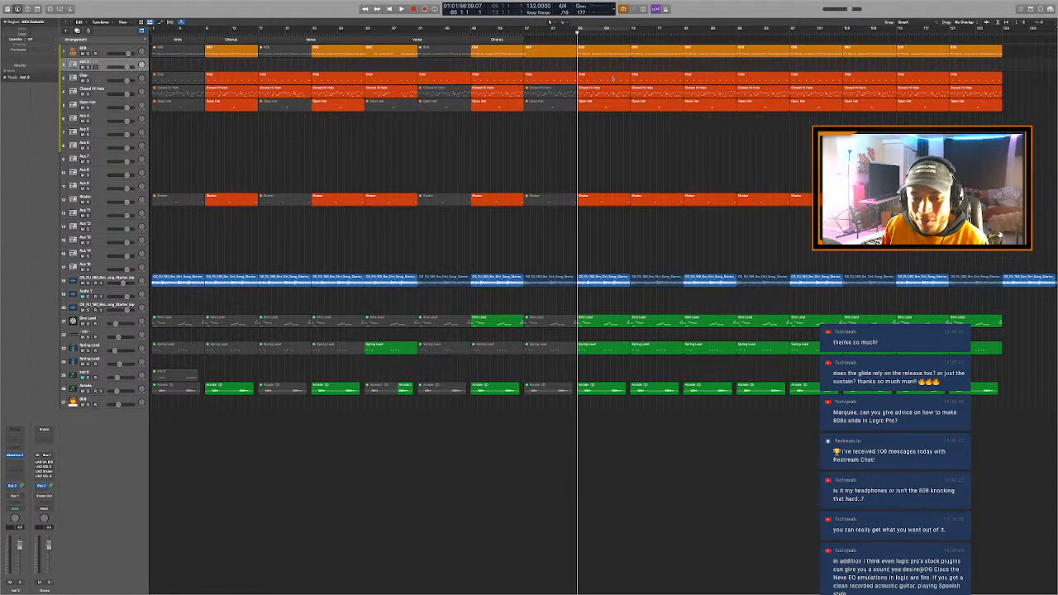
pyautogui.press('space')
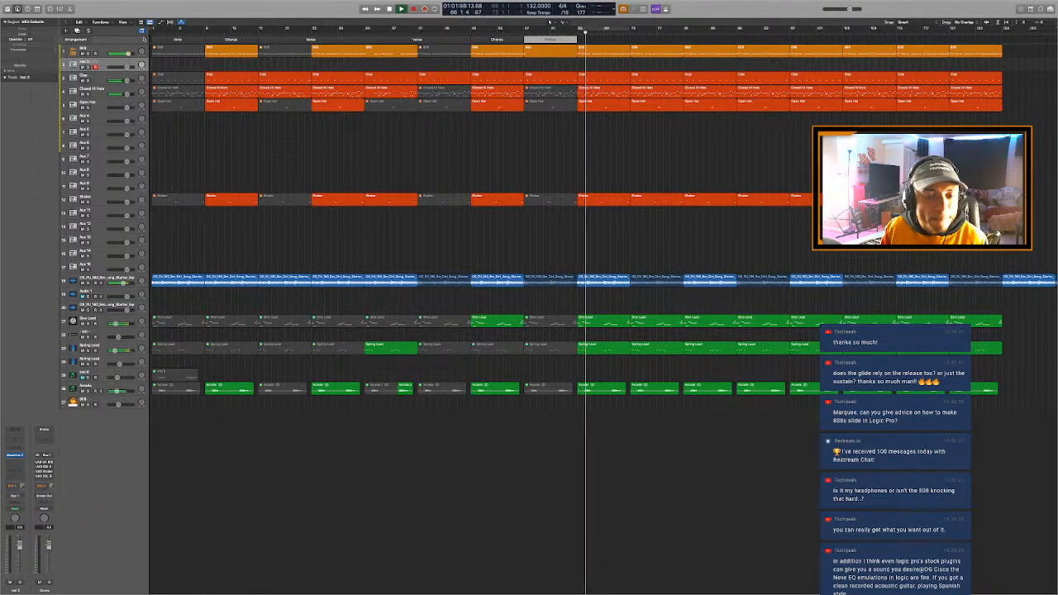
pyautogui.click(612, 321)
pyautogui.keyDown('shift'); pyautogui.click(612, 346); pyautogui.keyUp('shift')
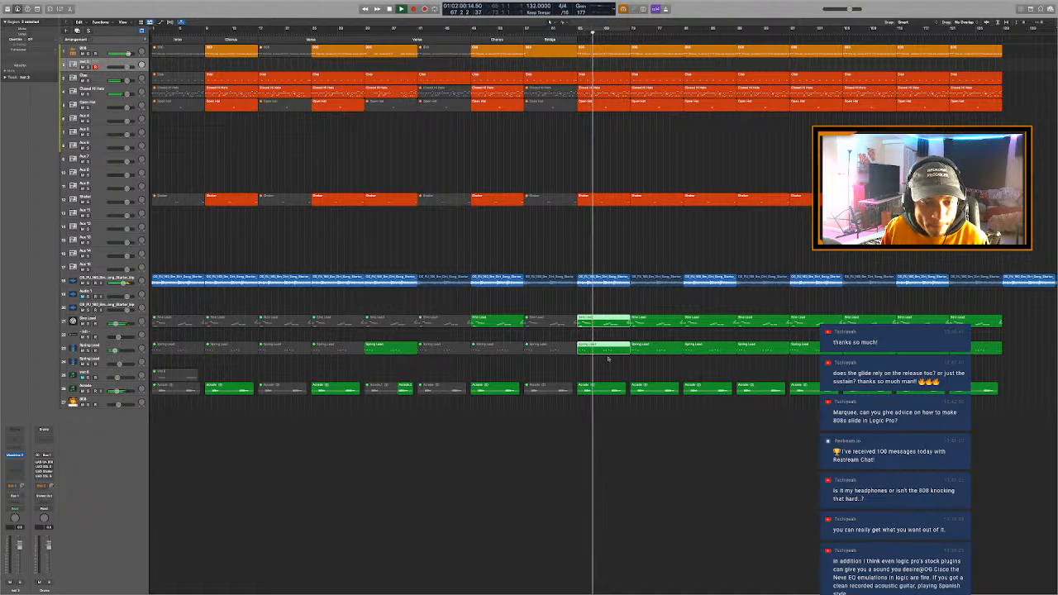
pyautogui.press('m')
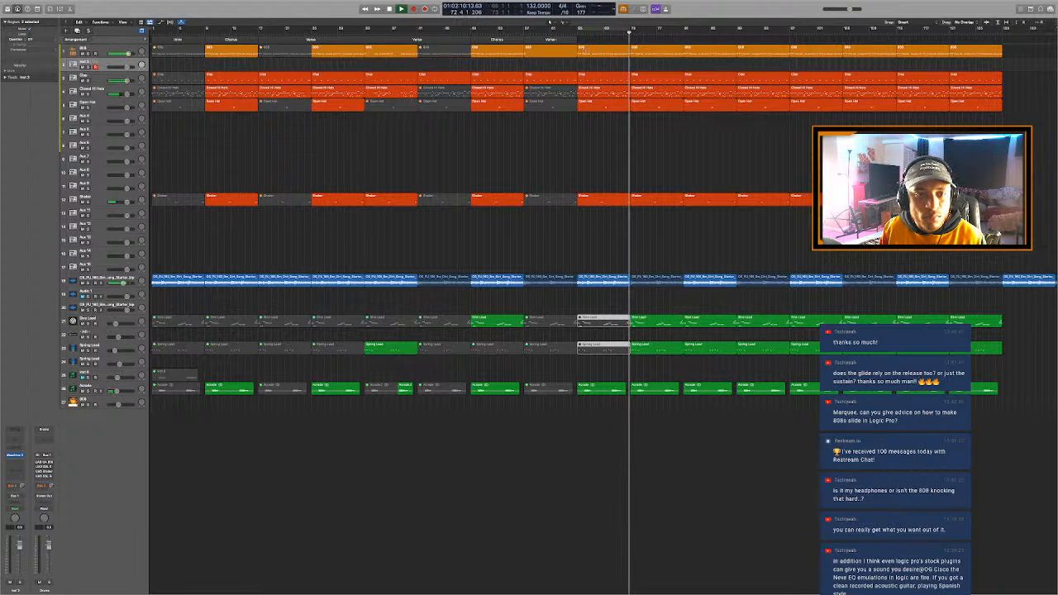
pyautogui.press('space')
# - Extend the arrangement markers after the second chorus to bar 89 as two verse sections meeting at bar 73
pyautogui.moveTo(576, 39)
pyautogui.mouseDown()
pyautogui.moveTo(758, 71)
pyautogui.moveTo(738, 76)
pyautogui.mouseUp()
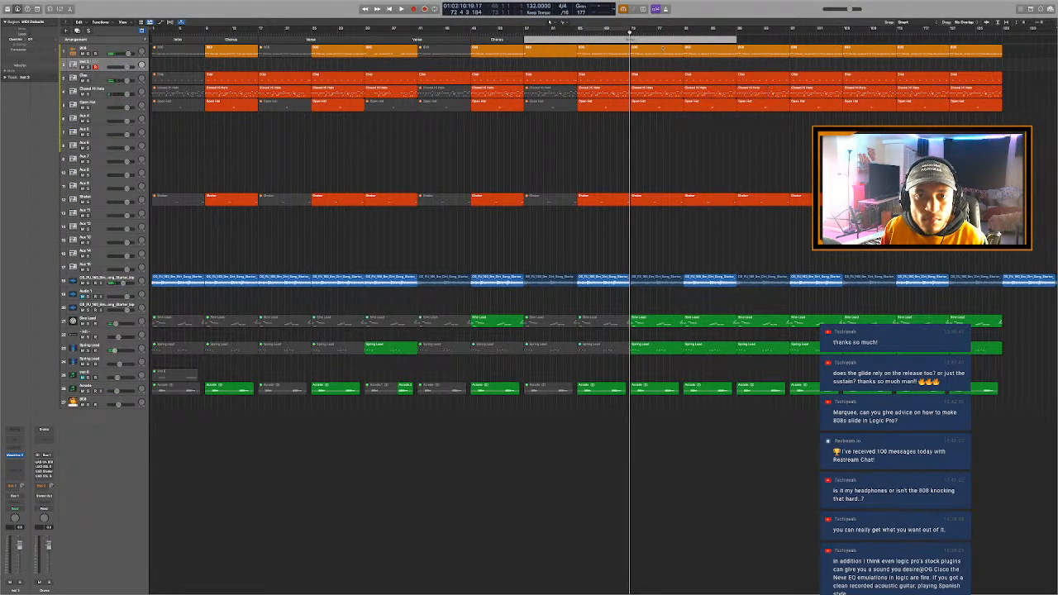
pyautogui.click(661, 47)
pyautogui.press('space')
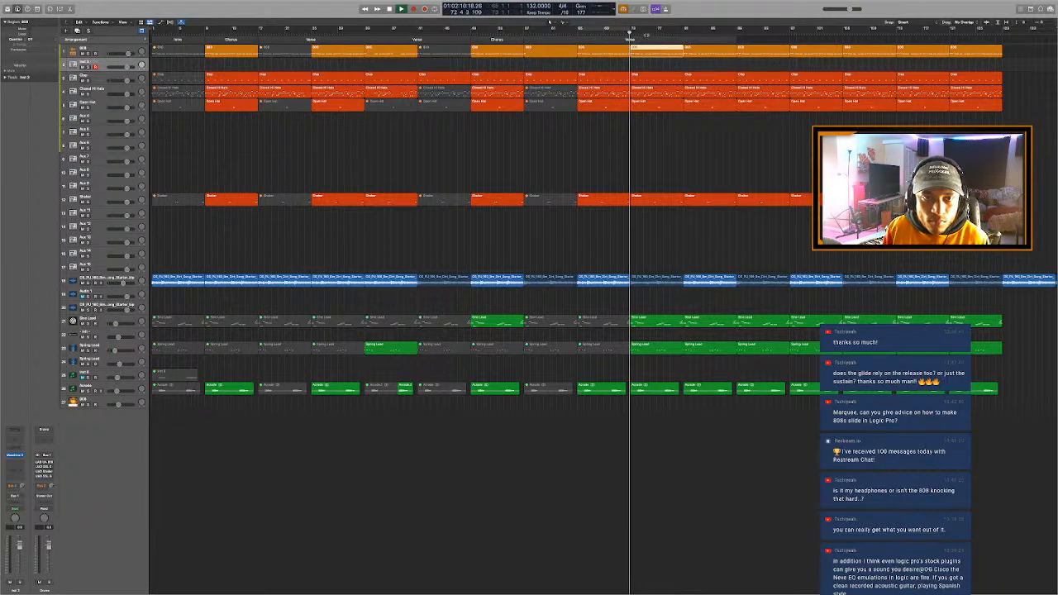
pyautogui.keyDown('super'); pyautogui.click(639, 40); pyautogui.keyUp('super')
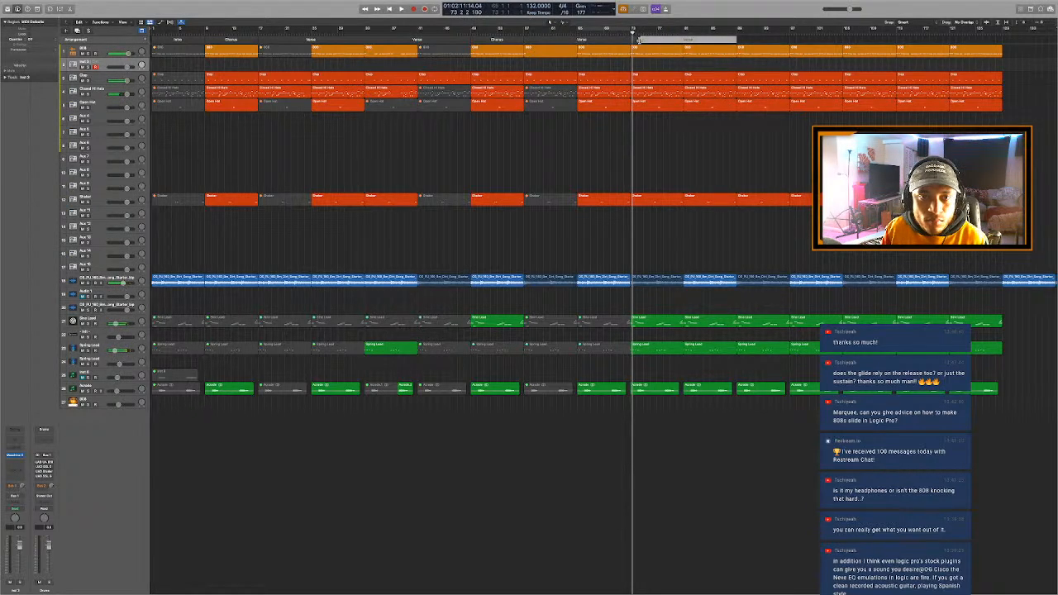
pyautogui.moveTo(640, 40)
pyautogui.mouseDown()
pyautogui.moveTo(630, 45)
pyautogui.moveTo(686, 39)
pyautogui.mouseUp()
pyautogui.press('space')
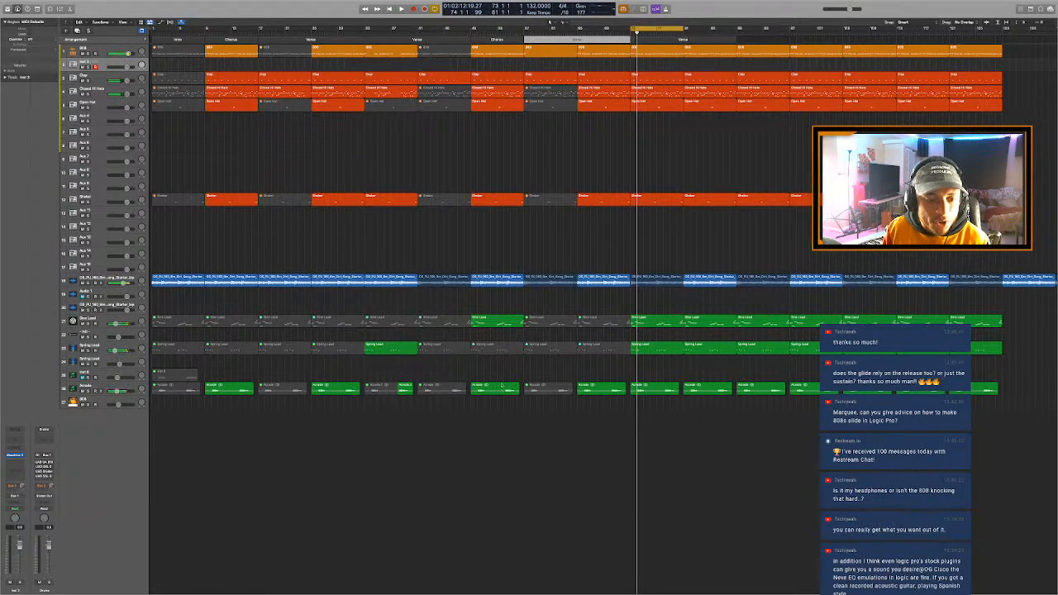
# - Copy all regions from bars 41 to 57 and paste them at bar 81, replacing the regions up to bar 97
pyautogui.moveTo(506, 431); pyautogui.dragTo(429, 41)
pyautogui.press('c')
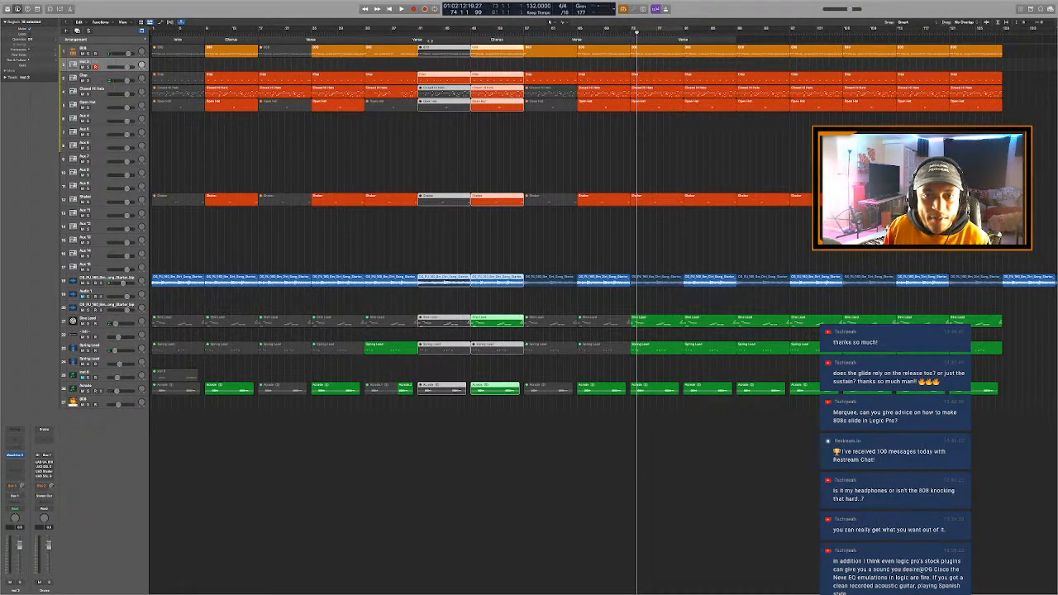
pyautogui.moveTo(770, 425); pyautogui.dragTo(707, 35)
pyautogui.press('Delete')
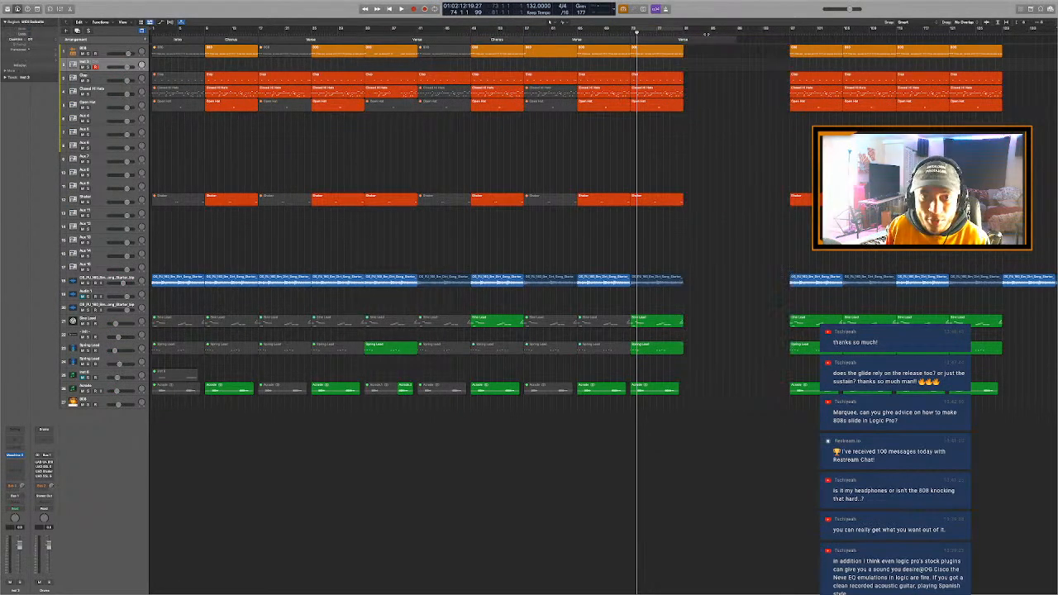
pyautogui.click(685, 33)
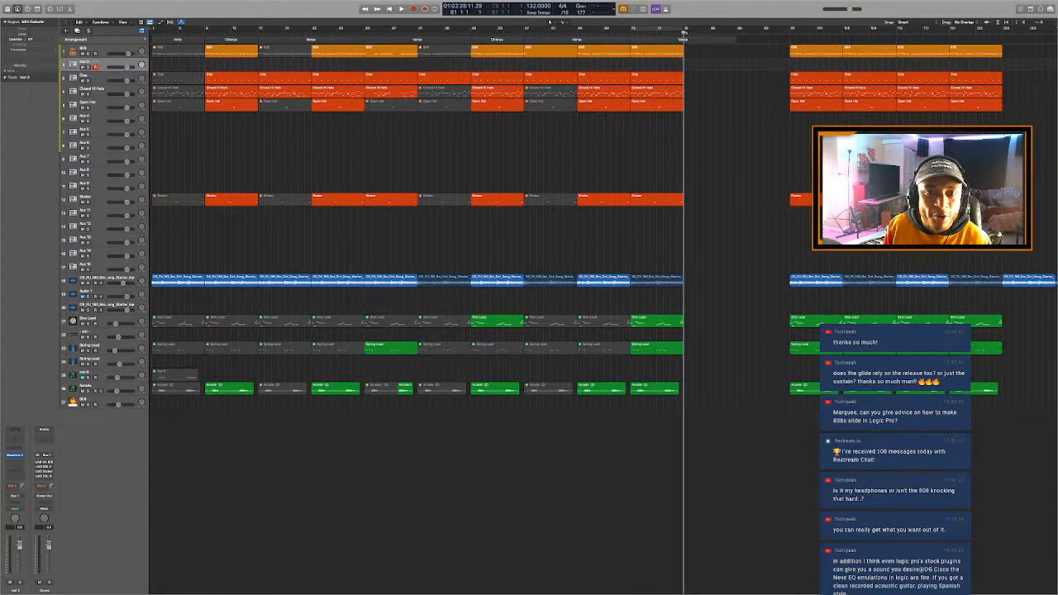
pyautogui.press('super+v')
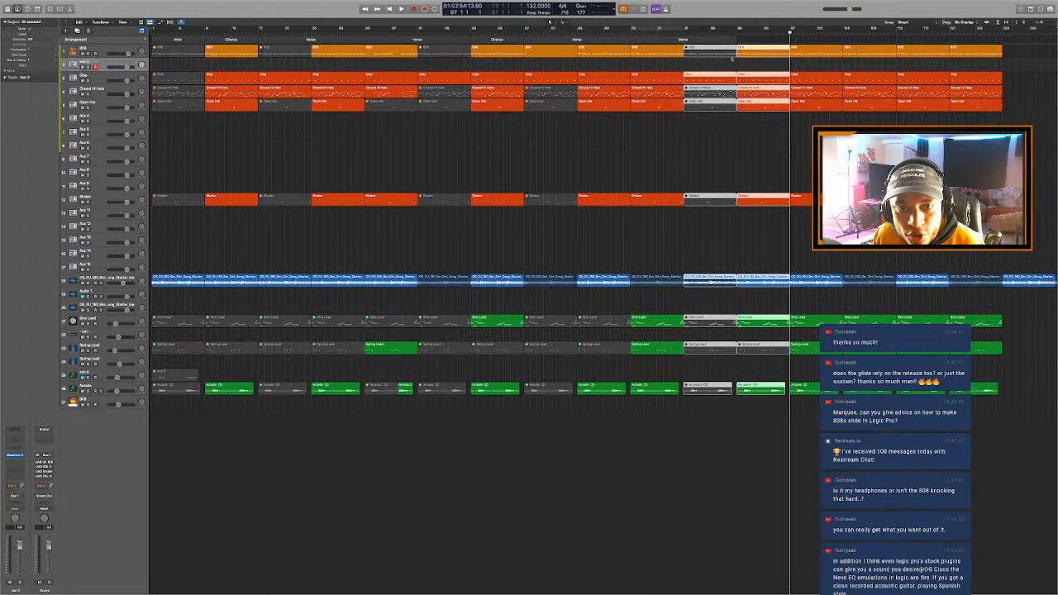
pyautogui.click(732, 60)
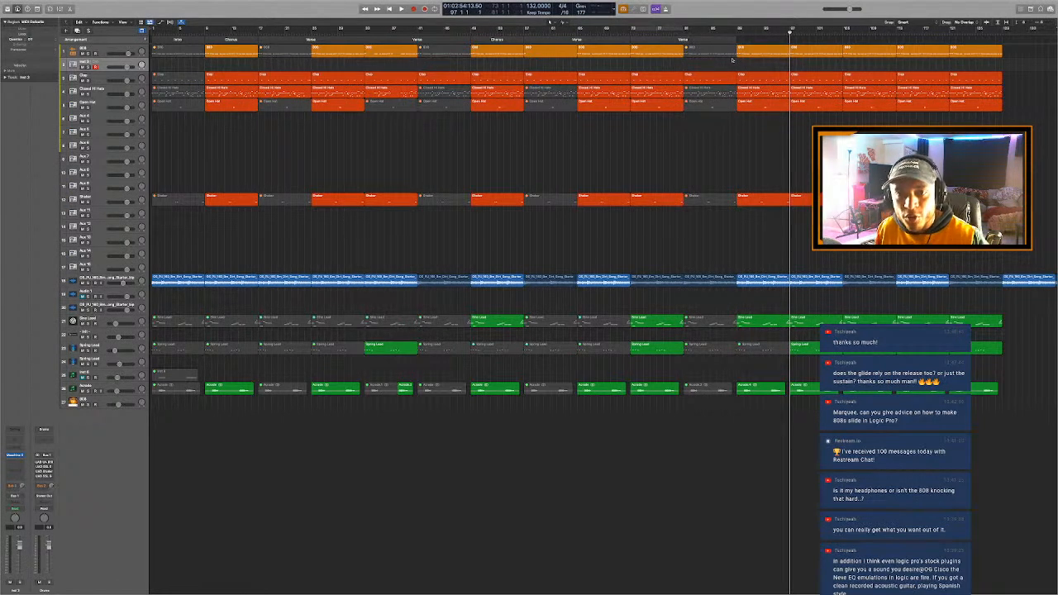
# - Delete all regions on every track from bar 97 onward
pyautogui.click(737, 33)
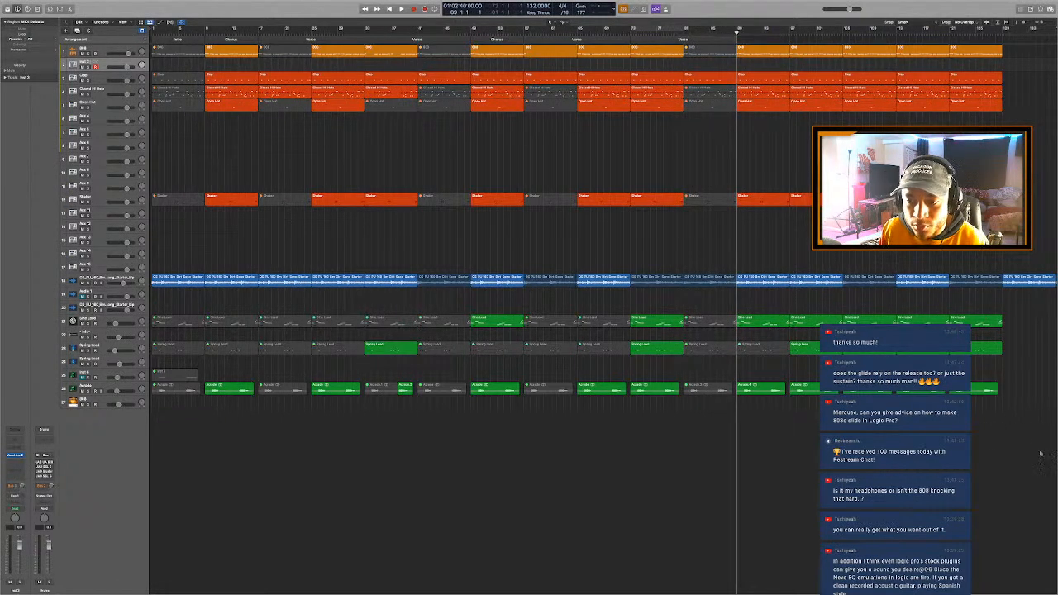
pyautogui.moveTo(1042, 451); pyautogui.dragTo(797, 19)
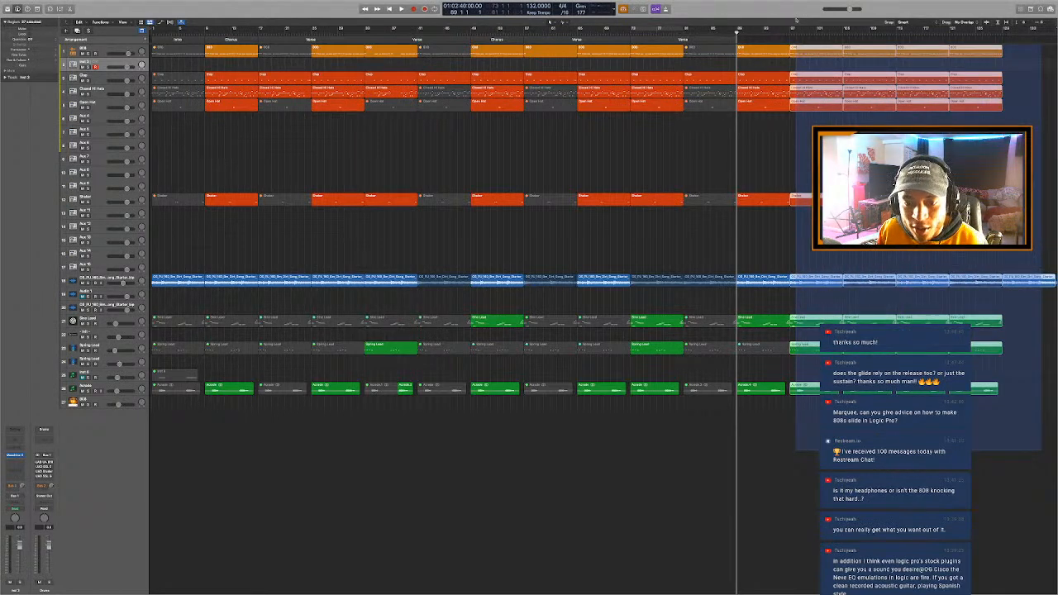
pyautogui.press('Delete')
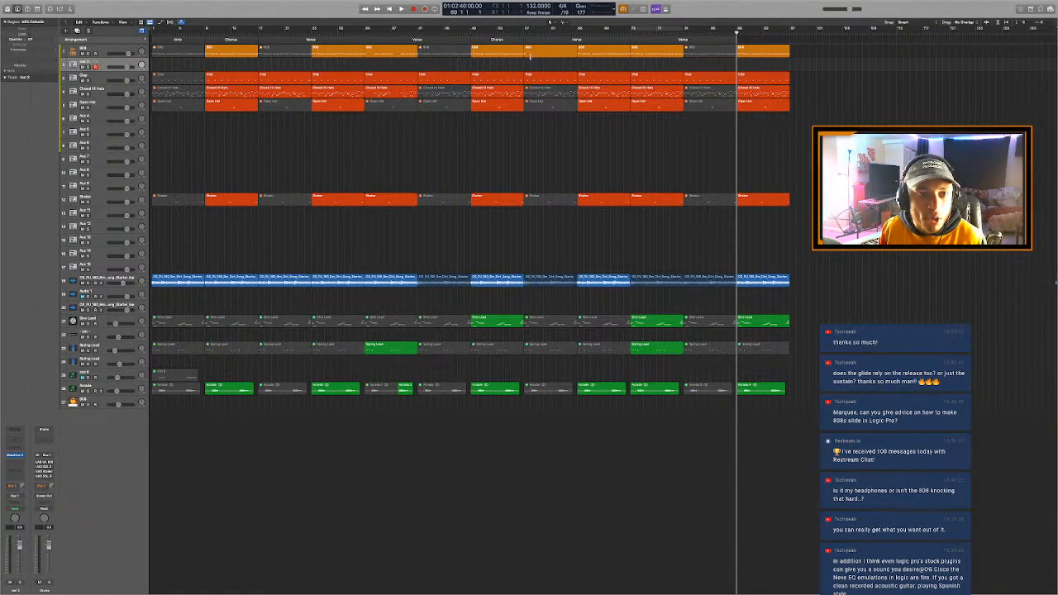
# - Add Chorus and Outro arrangement markers from bar 89, and copy the song starter audio region from bar 81 to bar 97
pyautogui.click(145, 40)
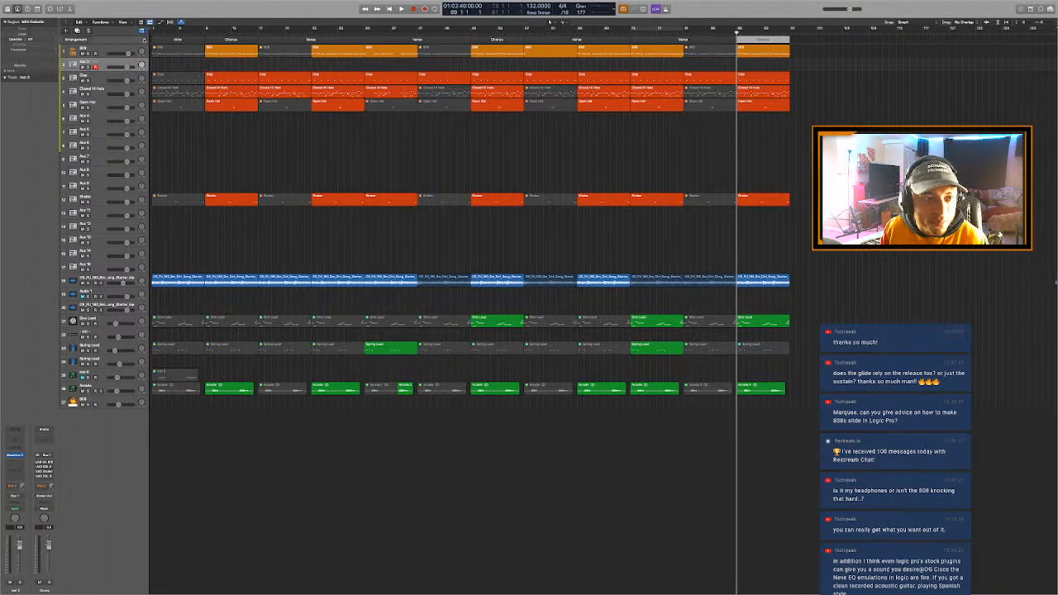
pyautogui.click(144, 39)
pyautogui.click(703, 285)
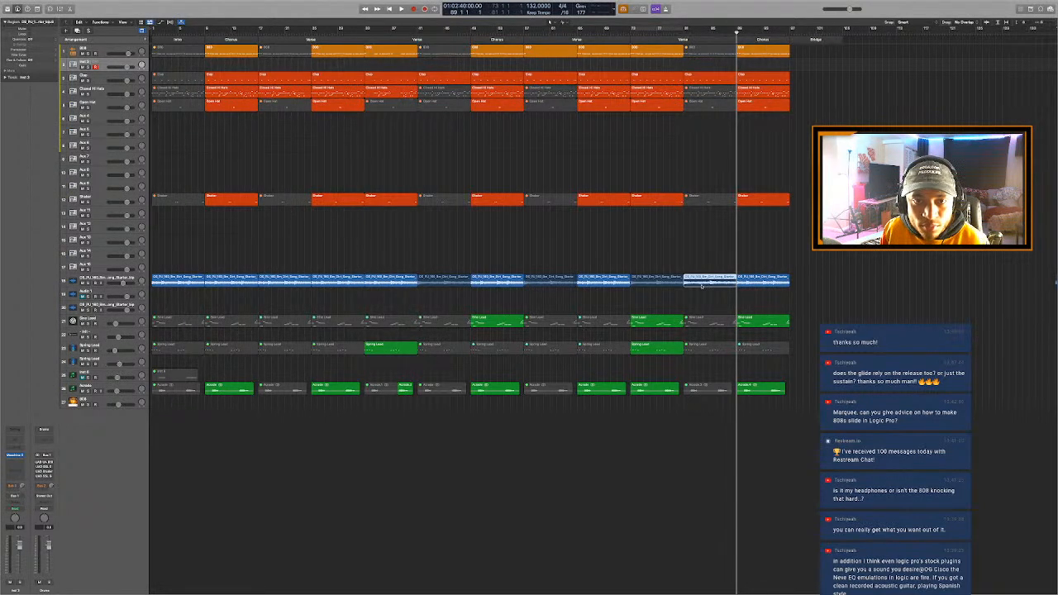
pyautogui.moveTo(702, 287); pyautogui.dragTo(806, 286)
pyautogui.click(811, 40)
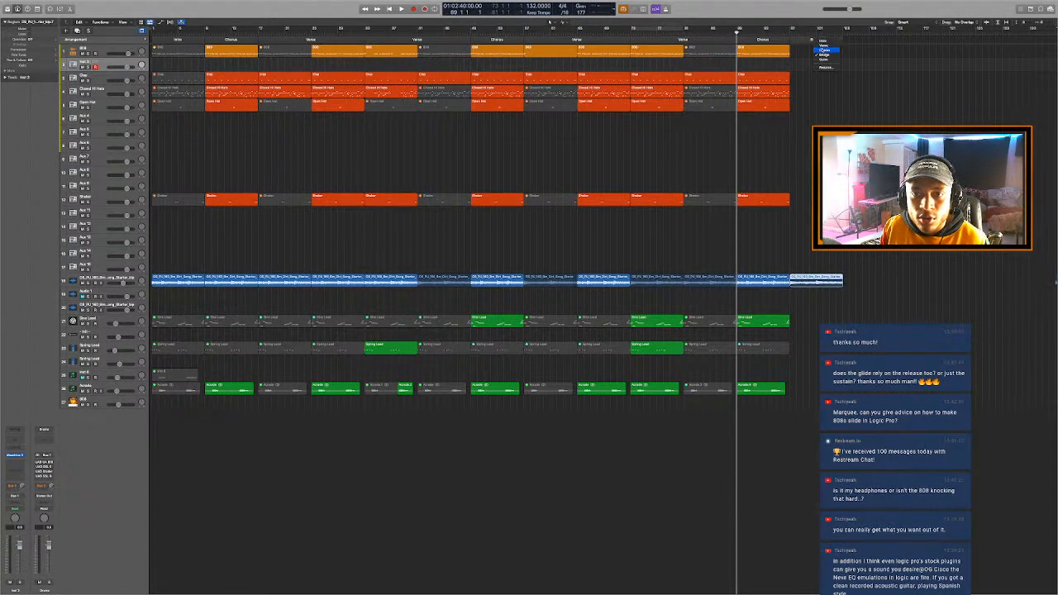
pyautogui.click(824, 60)
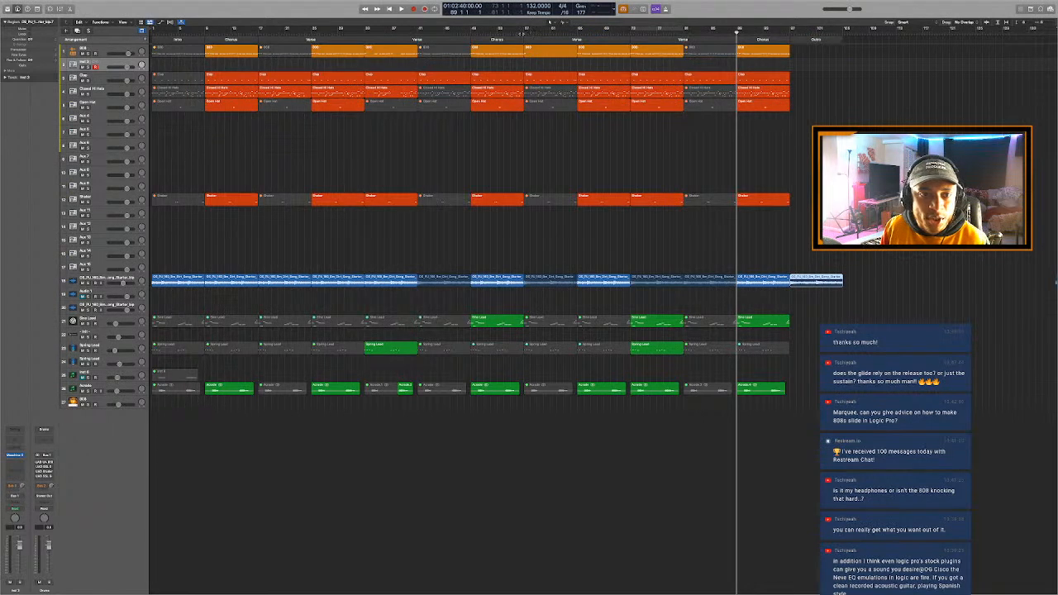
# - Start playback from bar 57 and color the Intro arrangement marker yellow
pyautogui.click(525, 29)
pyautogui.press('space')
pyautogui.hotkey('alt', 'c')
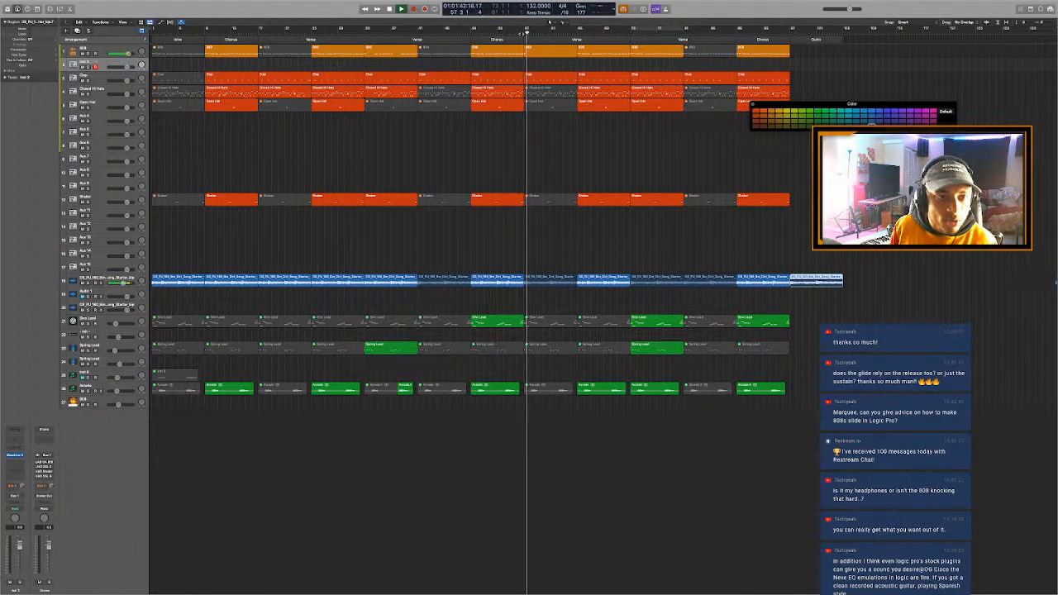
pyautogui.click(178, 40)
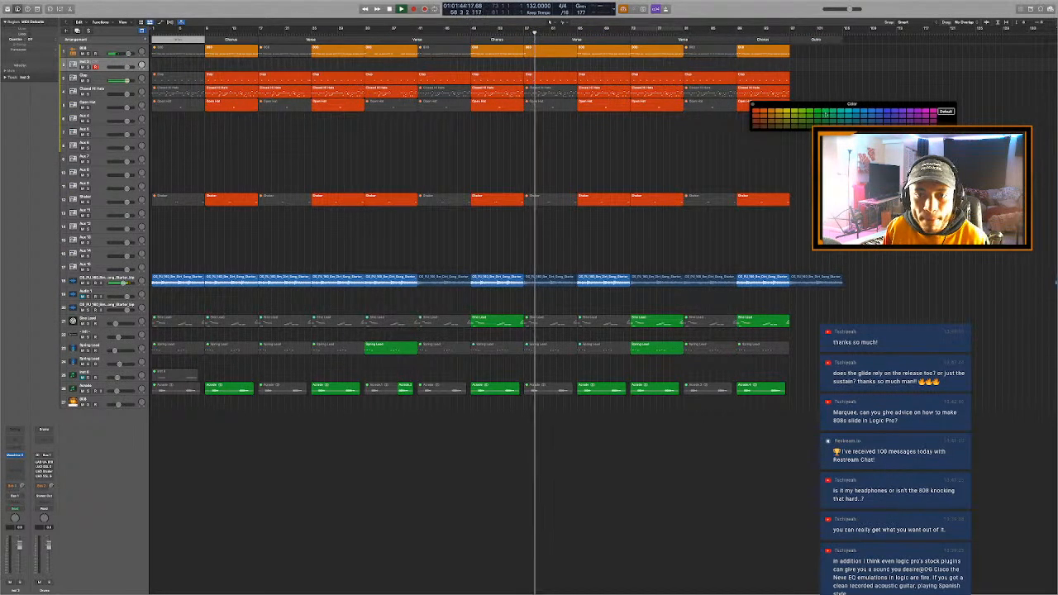
pyautogui.click(788, 112)
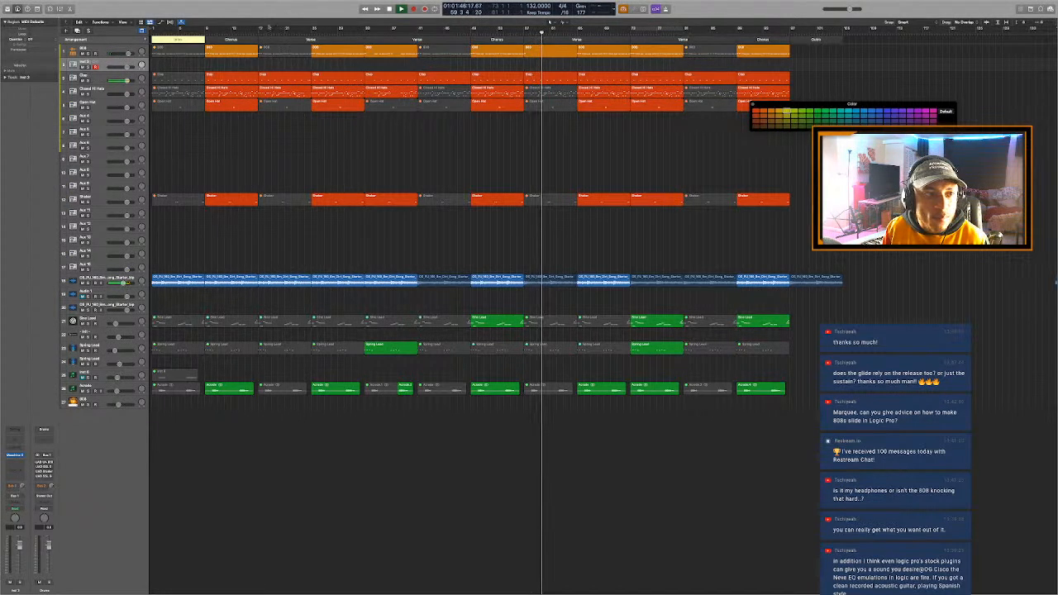
# - Color the first two Chorus arrangement markers blue and all the Verse markers red
pyautogui.click(249, 39)
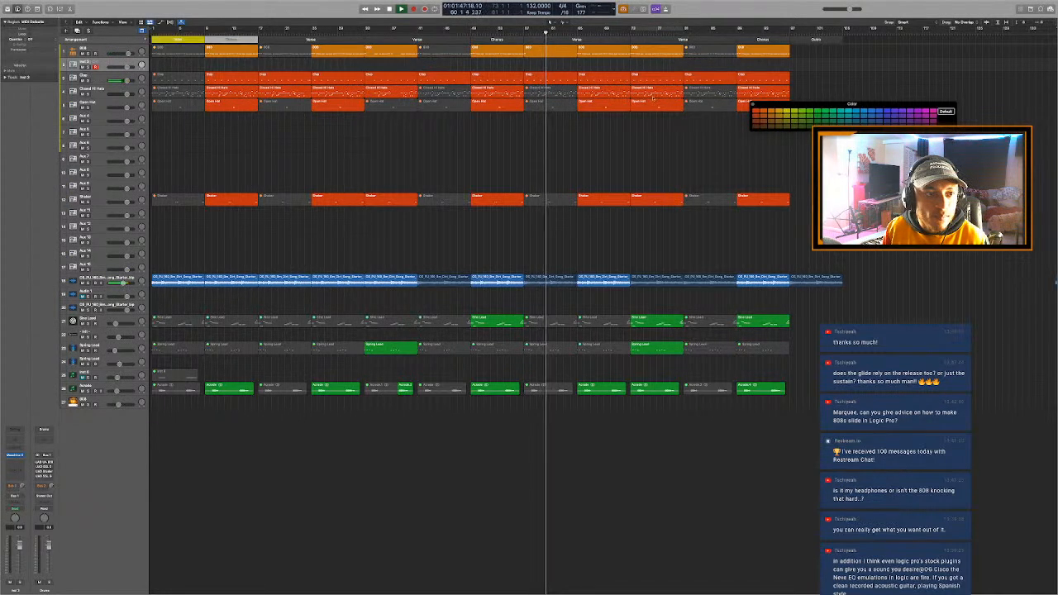
pyautogui.click(887, 112)
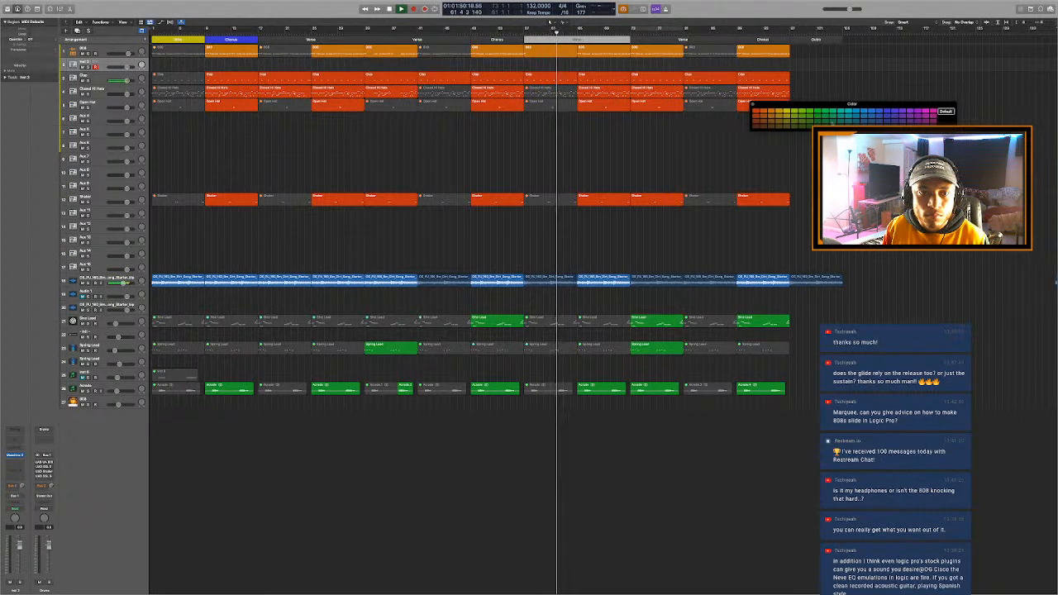
pyautogui.click(669, 39)
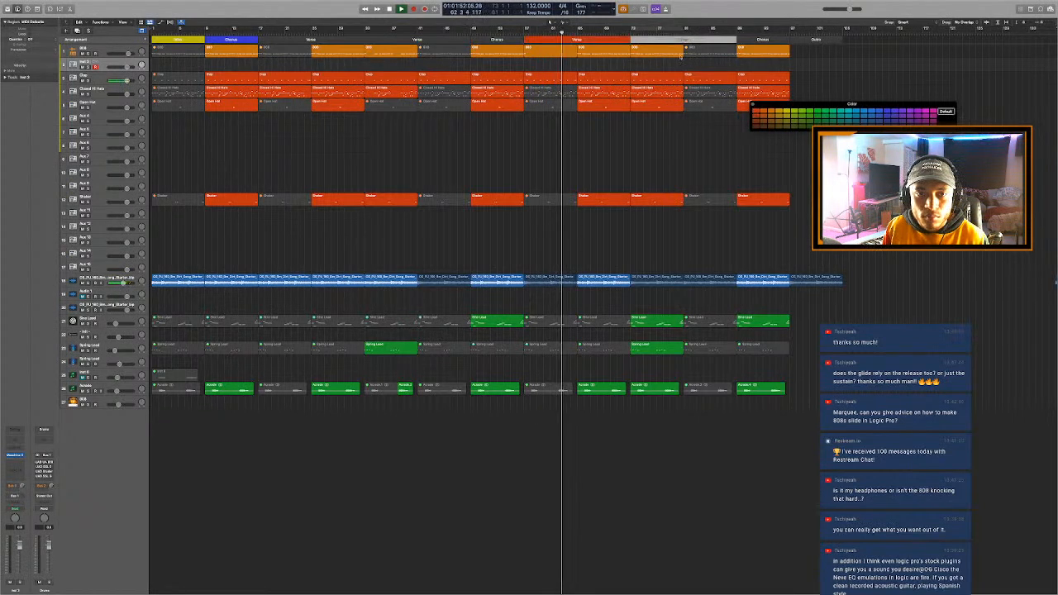
pyautogui.click(756, 116)
pyautogui.click(753, 112)
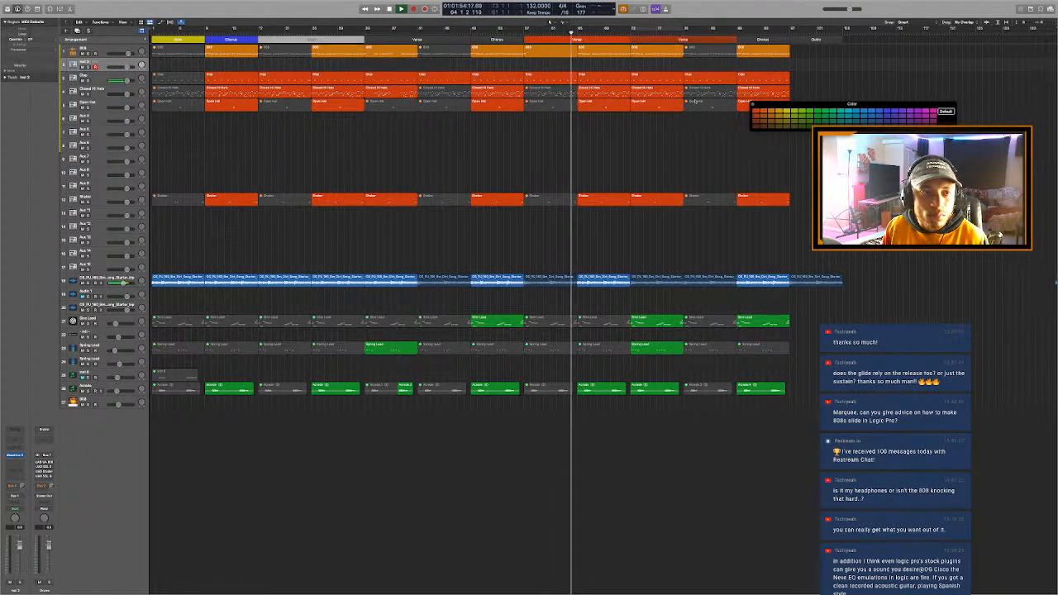
pyautogui.click(429, 40)
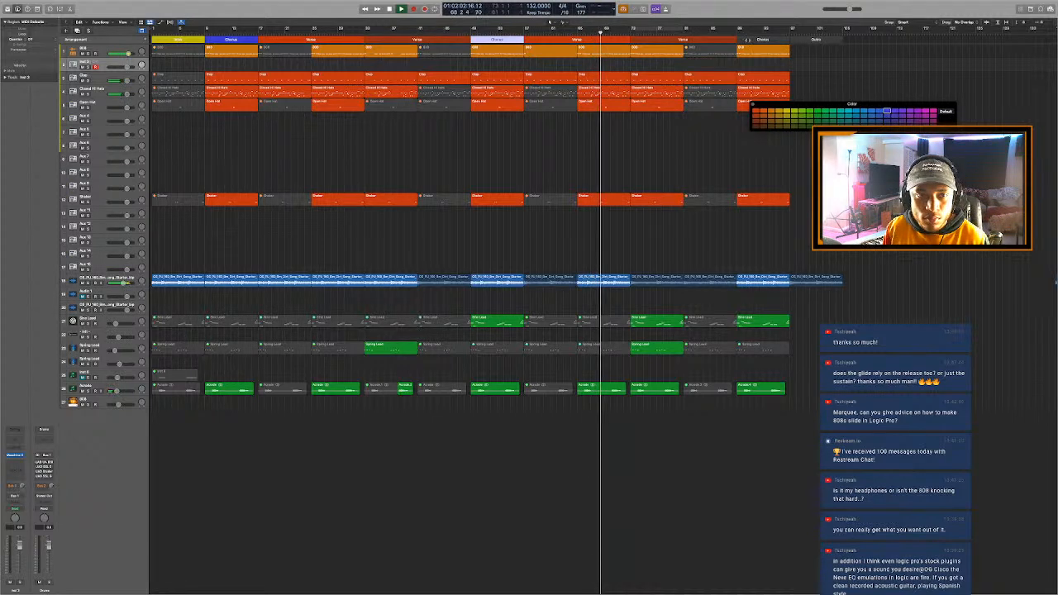
# - Color the last Chorus arrangement marker blue and the Outro marker purple
pyautogui.click(771, 40)
pyautogui.click(887, 111)
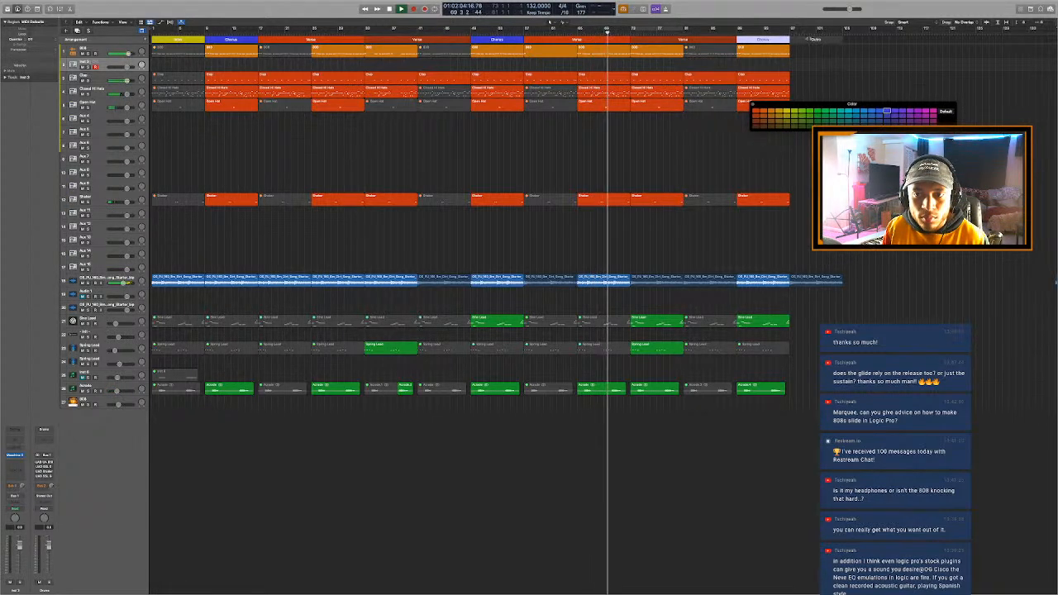
pyautogui.click(828, 40)
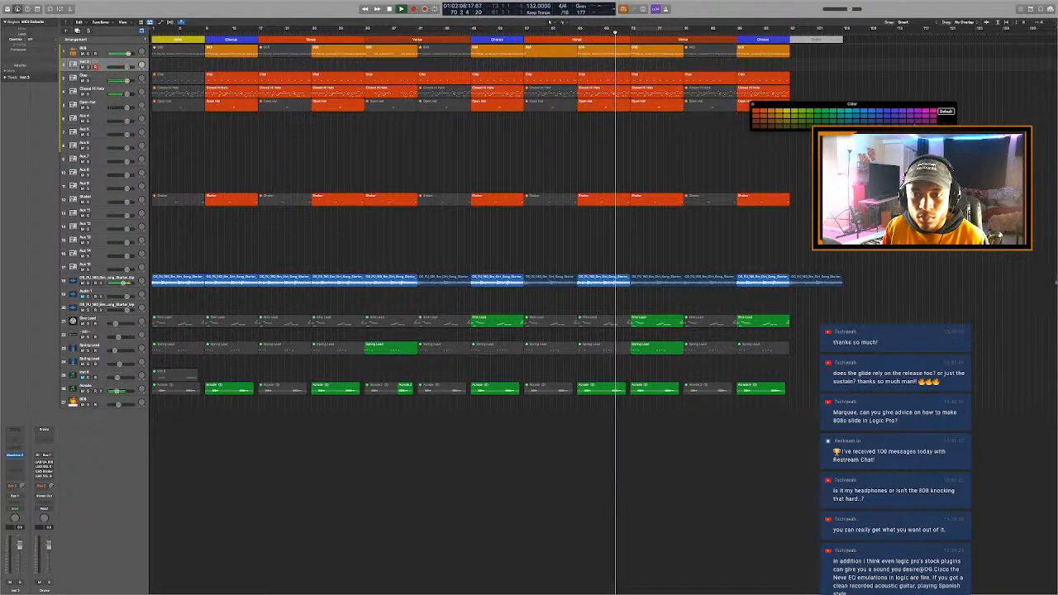
pyautogui.click(917, 125)
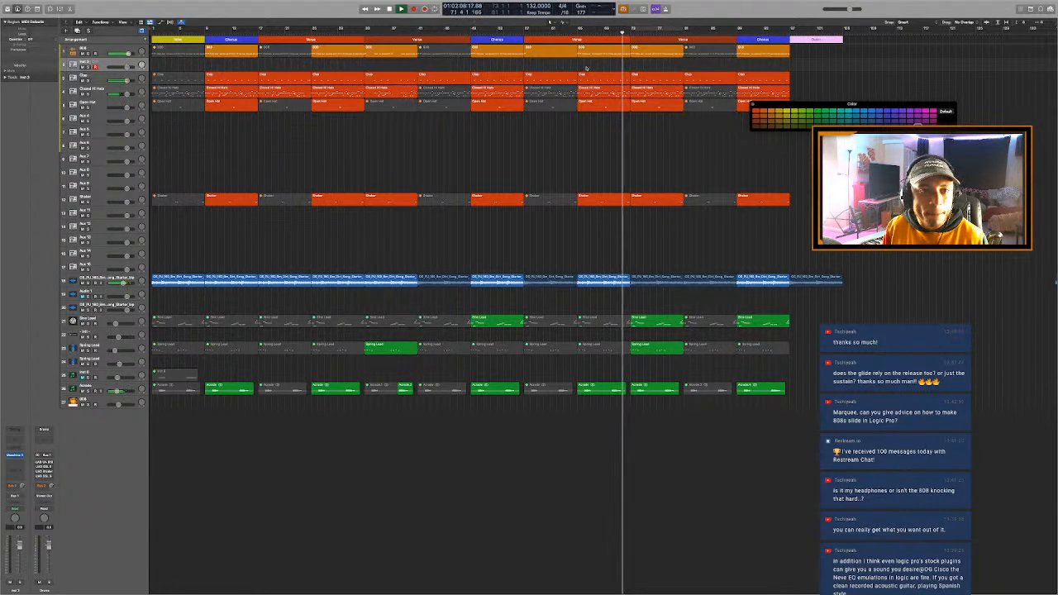
# - Open the 808 region at bar 73 in the Piano Roll, mute its first note, and play the change
pyautogui.press('space')
pyautogui.doubleClick(651, 52)
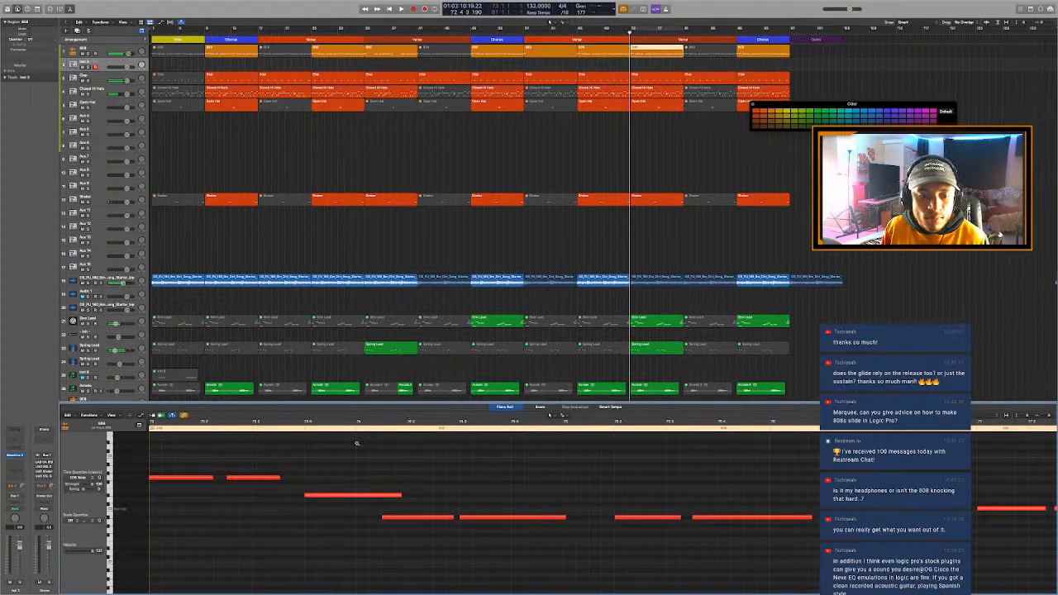
pyautogui.hscroll(-5, 357, 444)
pyautogui.moveTo(297, 440); pyautogui.dragTo(370, 502)
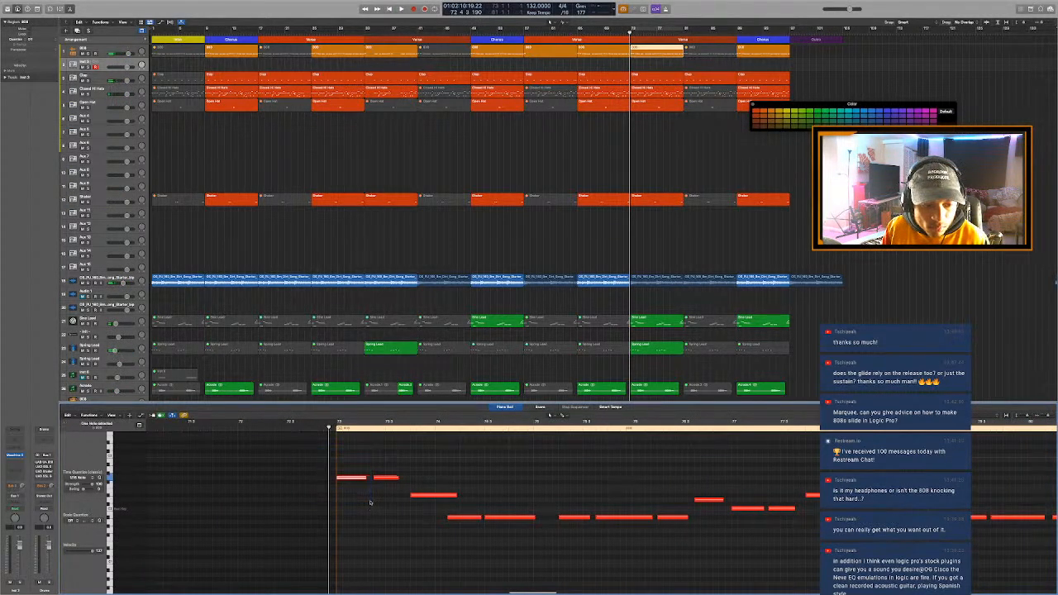
pyautogui.press('space')
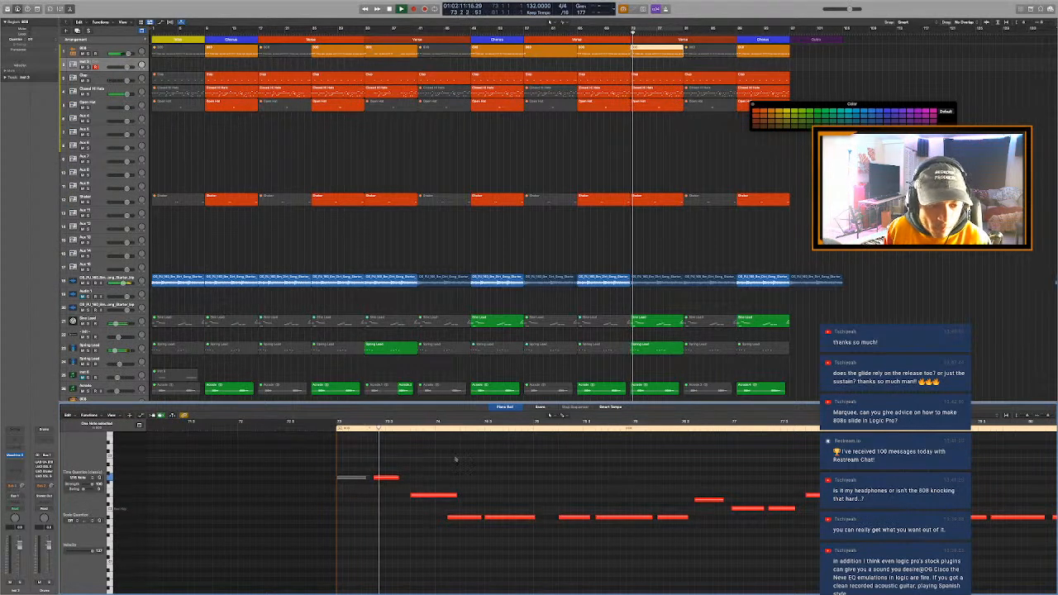
# - Mute the opening group of short notes in the Closed Hi Hats region at bar 73 and play it back
pyautogui.click(668, 93)
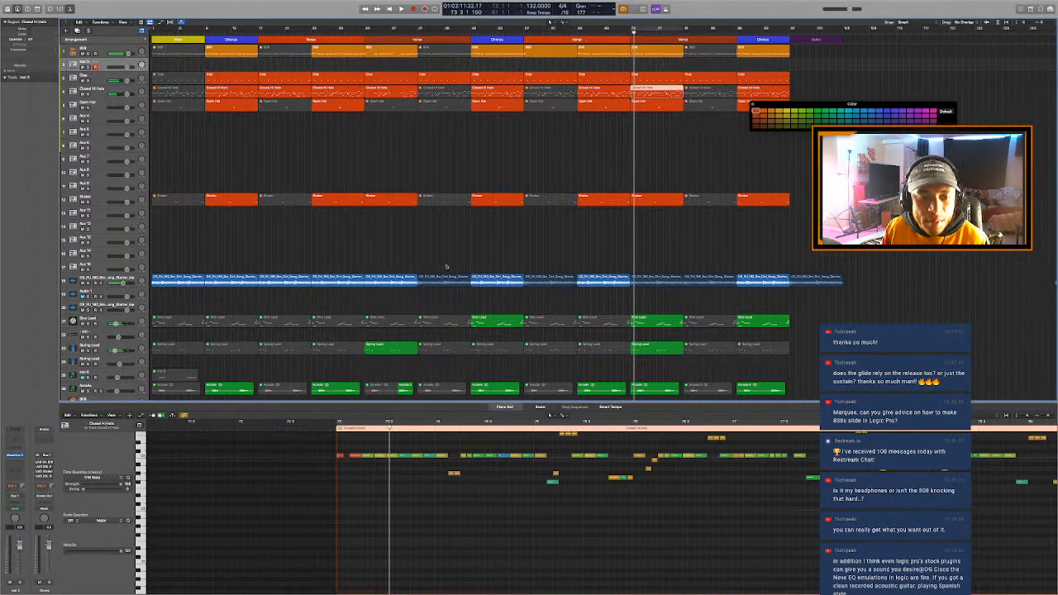
pyautogui.moveTo(229, 442); pyautogui.dragTo(346, 468)
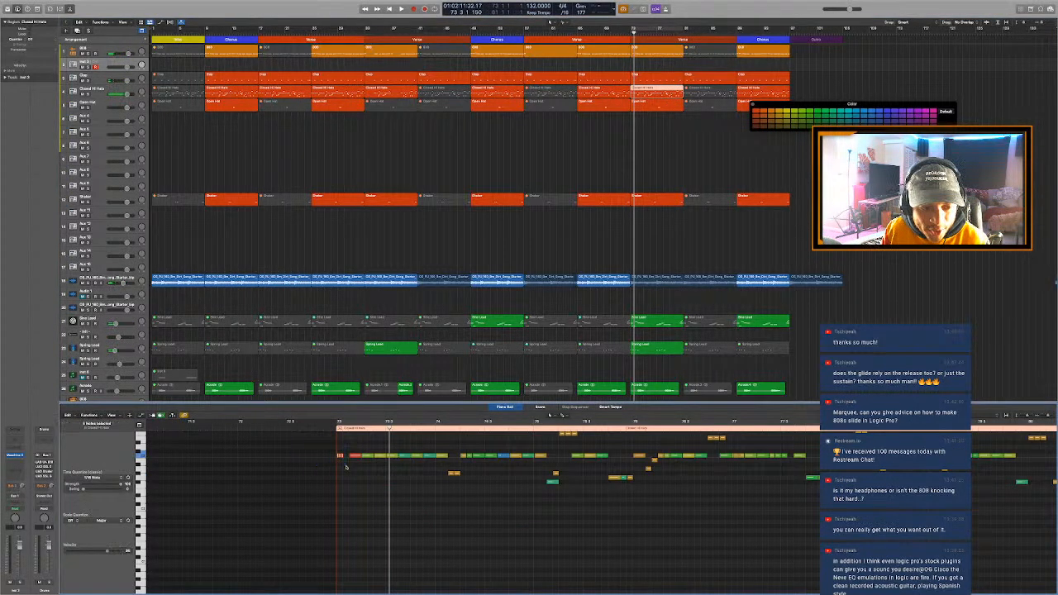
pyautogui.click(316, 429)
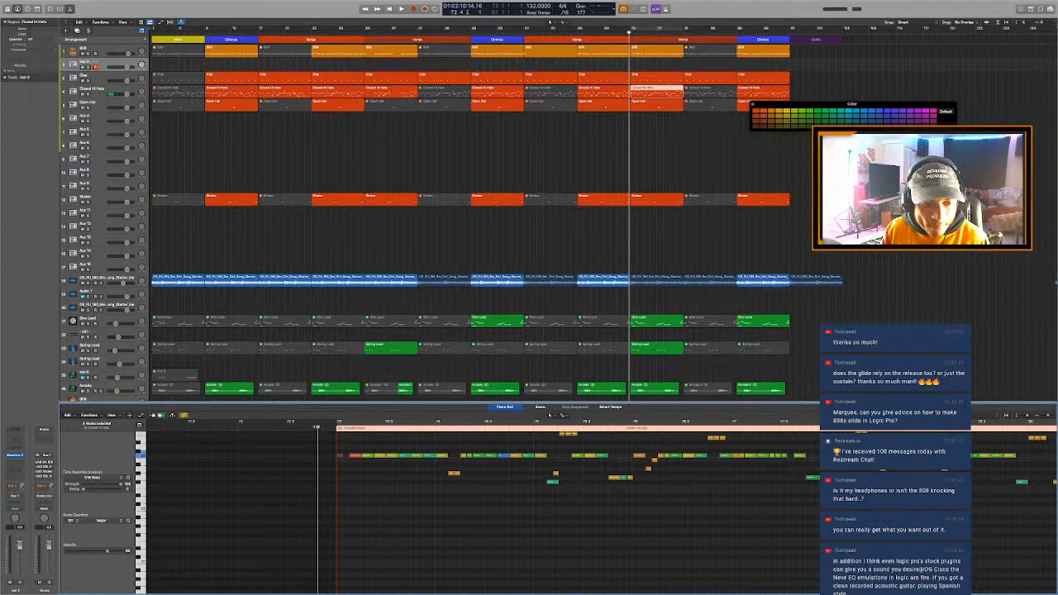
pyautogui.press('super+Right')
pyautogui.press('super+Right')
pyautogui.press('super+Right')
pyautogui.press('space')
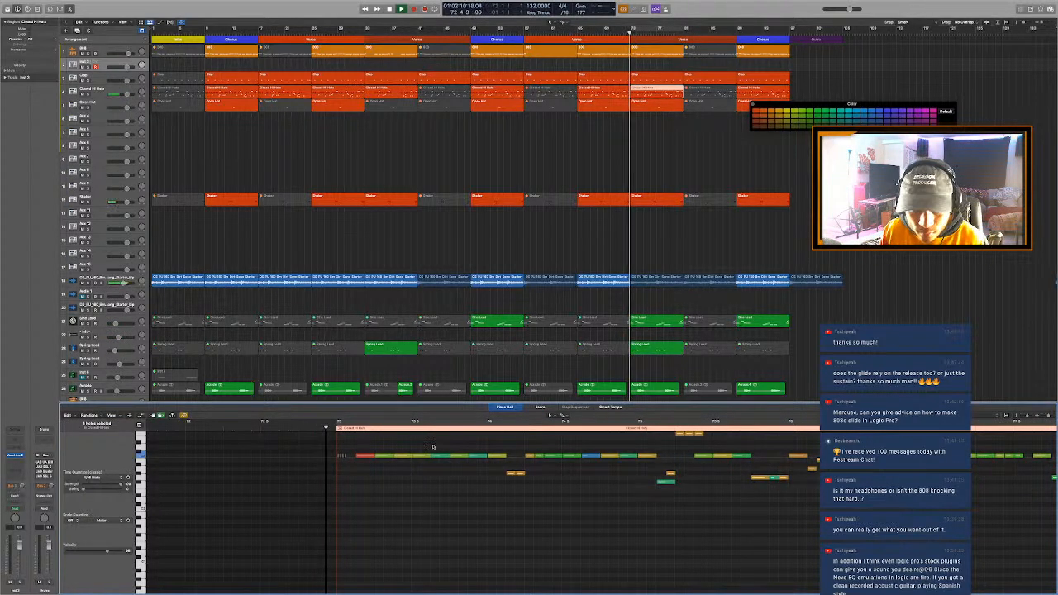
# - Mute the next two longer hi-hat notes after bar 73, play the section, and close the Piano Roll
pyautogui.moveTo(359, 447); pyautogui.dragTo(415, 482)
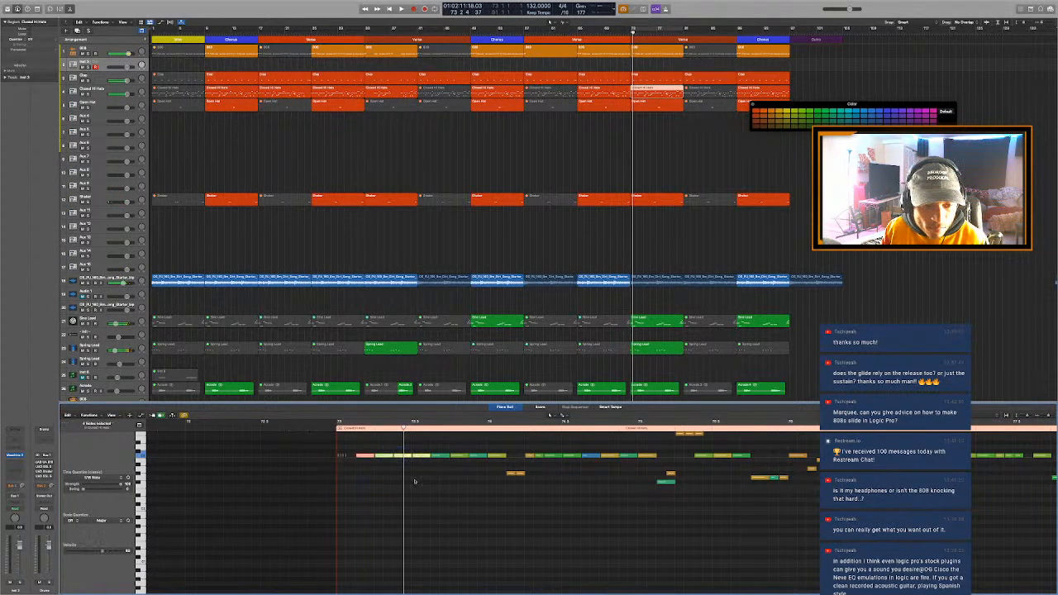
pyautogui.moveTo(353, 448); pyautogui.dragTo(375, 469)
pyautogui.click(321, 420)
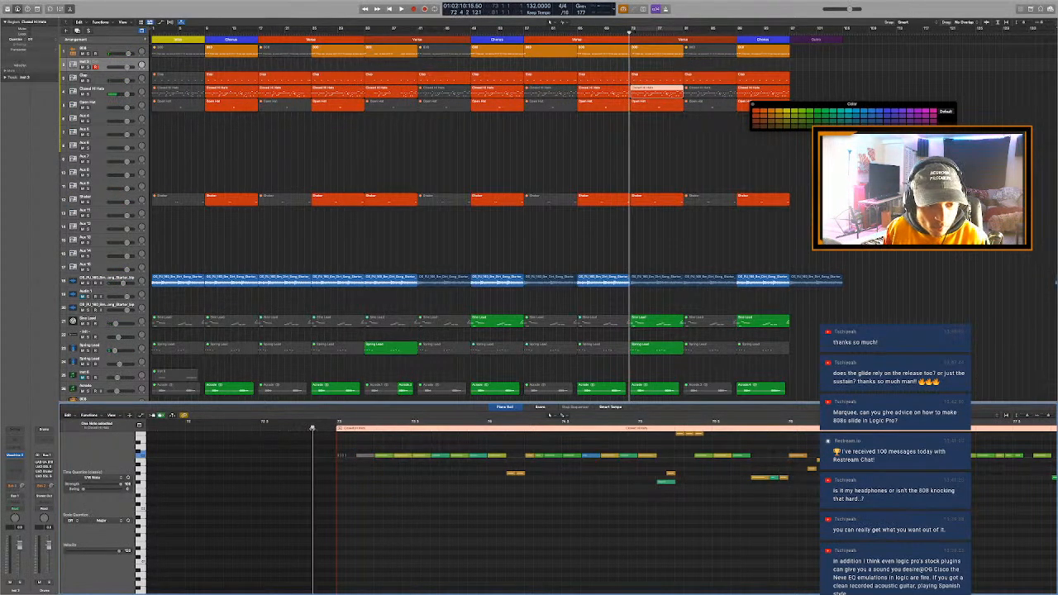
pyautogui.press('space')
pyautogui.press('space')
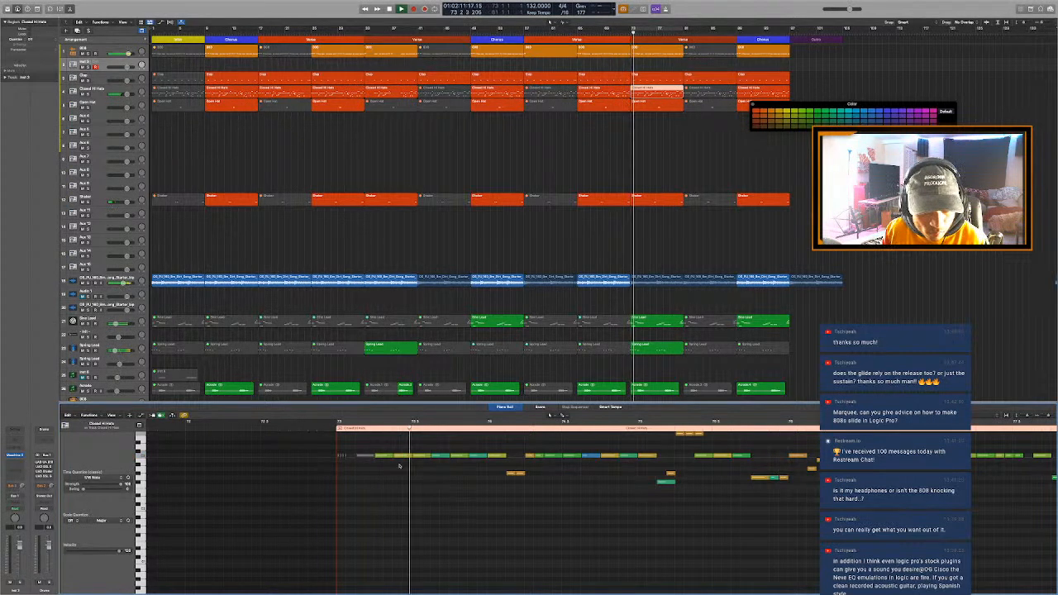
pyautogui.click(389, 456)
pyautogui.press('space')
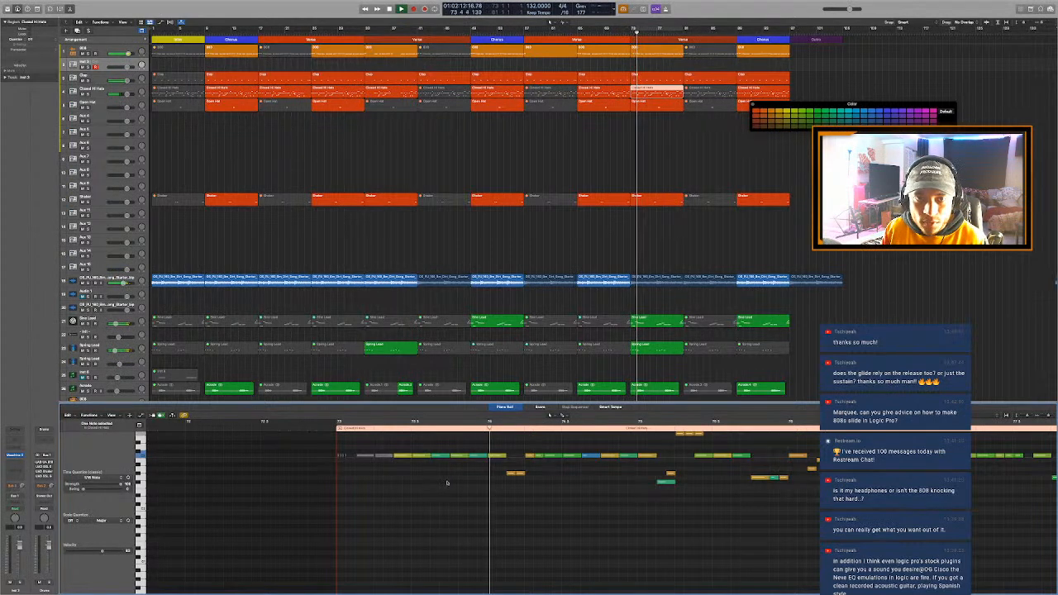
pyautogui.press('e')
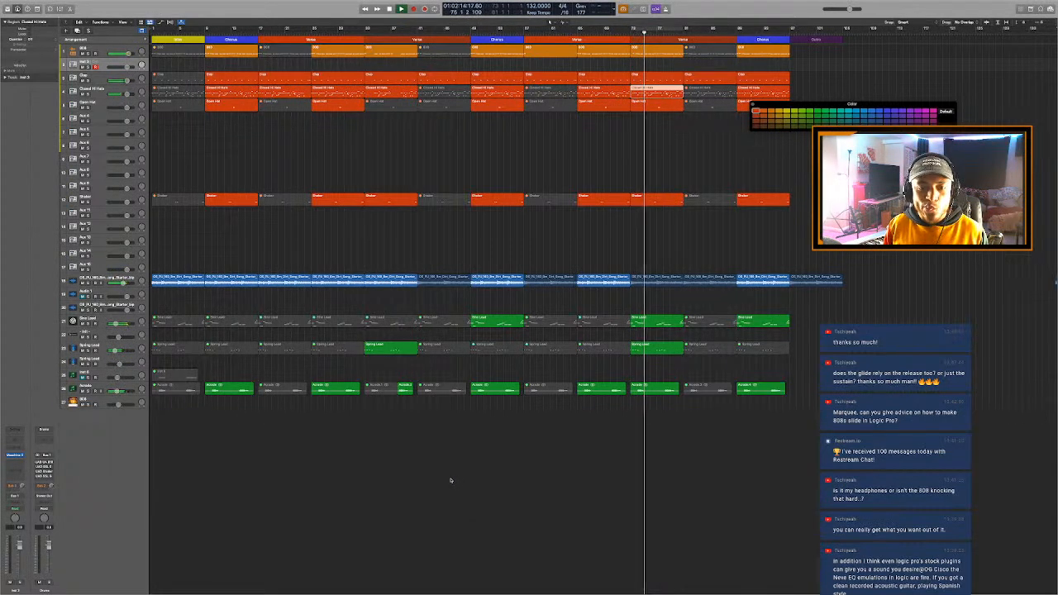
pyautogui.press('space')
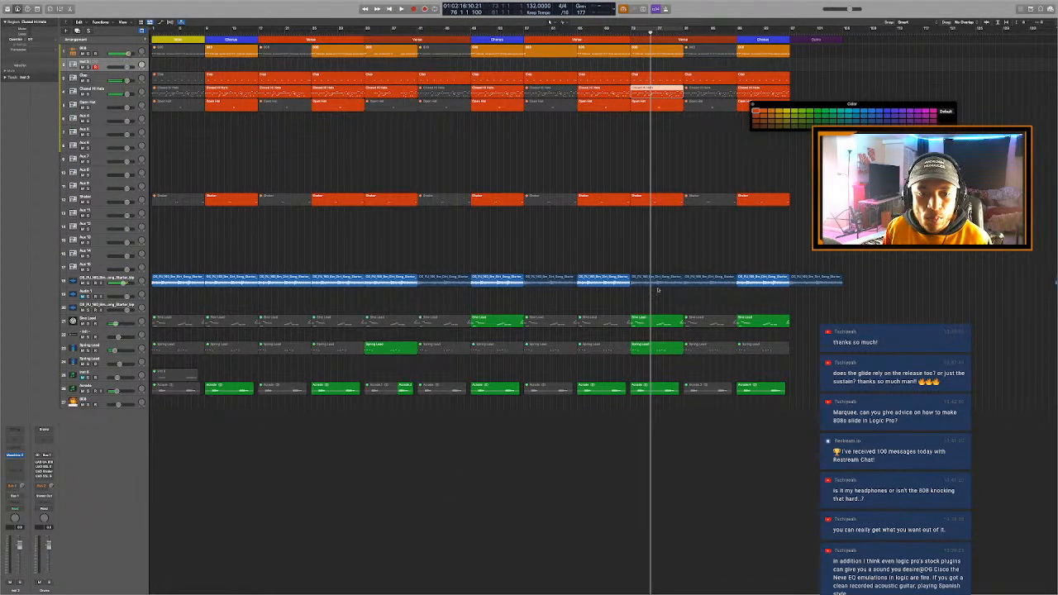
# - Replace the song starter audio region at bar 73 with a copy of the bar 65 region, and play from bar 73
pyautogui.click(657, 282)
pyautogui.press('Delete')
pyautogui.press('super+z')
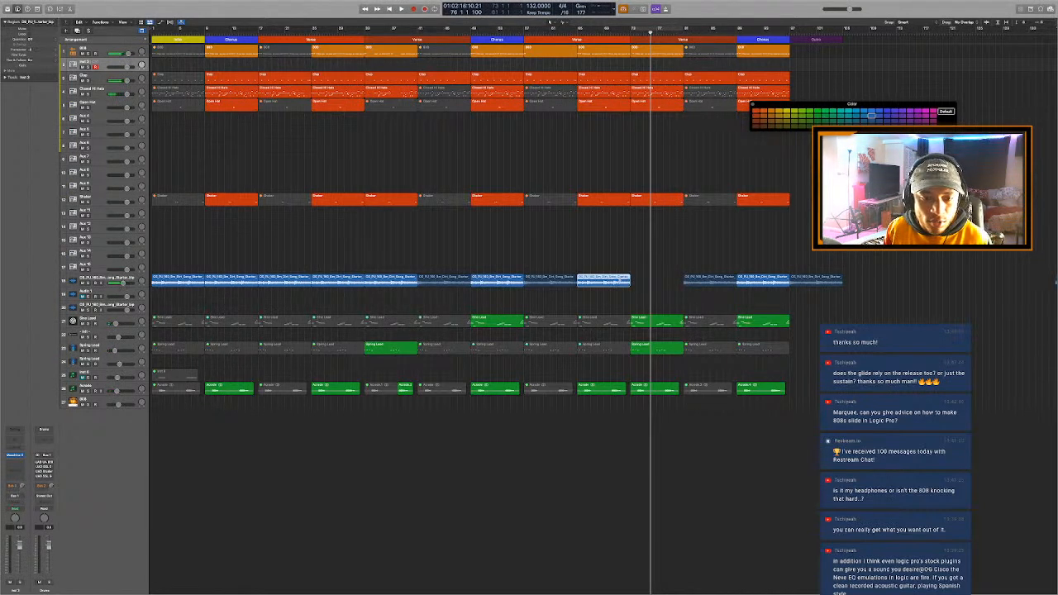
pyautogui.press('space')
pyautogui.press('space')
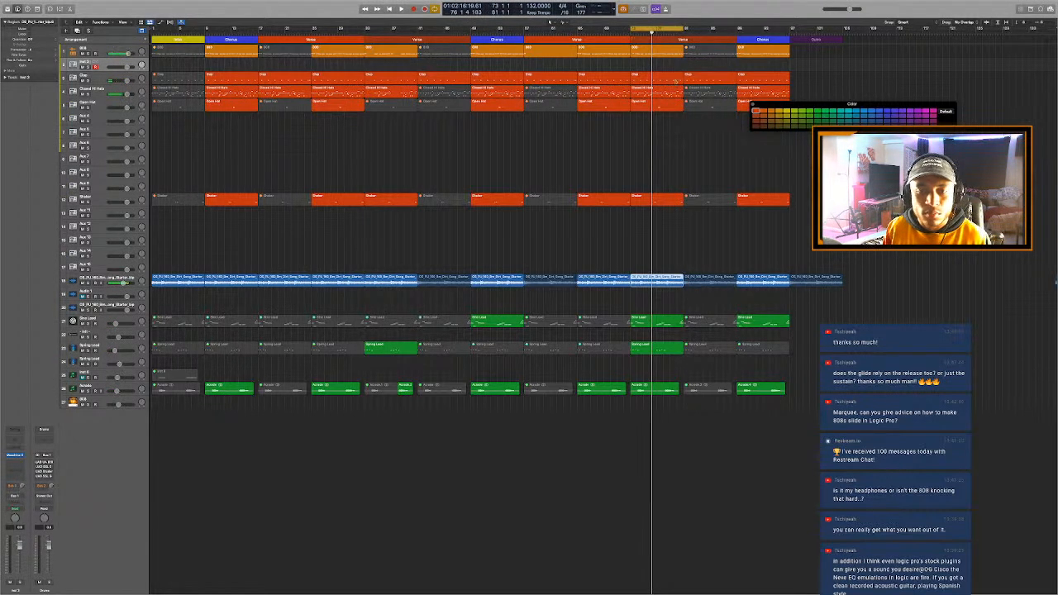
pyautogui.click(632, 34)
pyautogui.press('space')
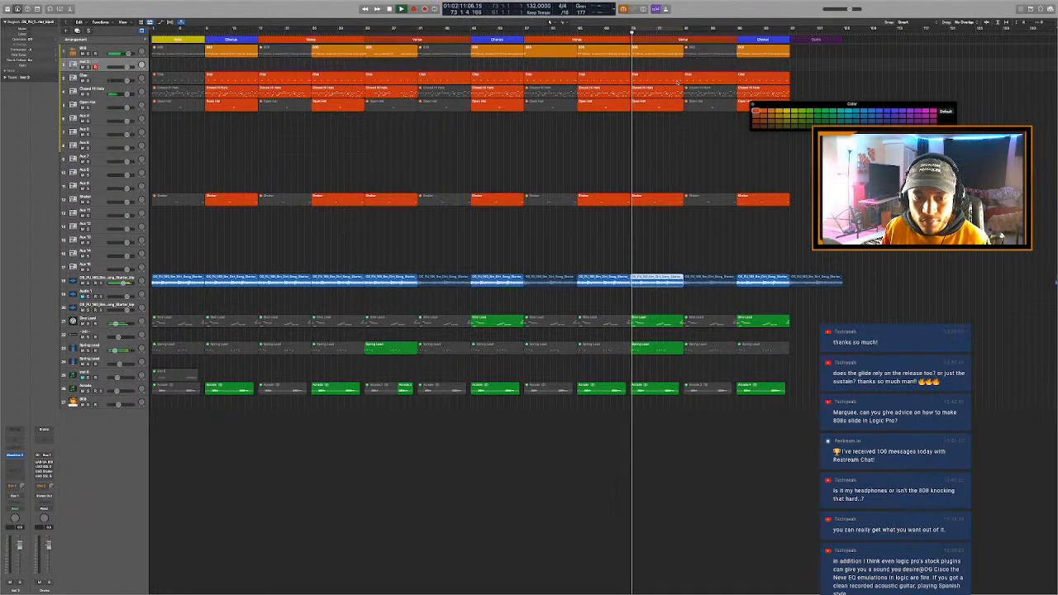
# - Mute the Sine Lead region at bar 73 and play the section without cycling
pyautogui.click(649, 325)
pyautogui.hotkey('ctrl', 'm')
pyautogui.press('space')
pyautogui.press('c')
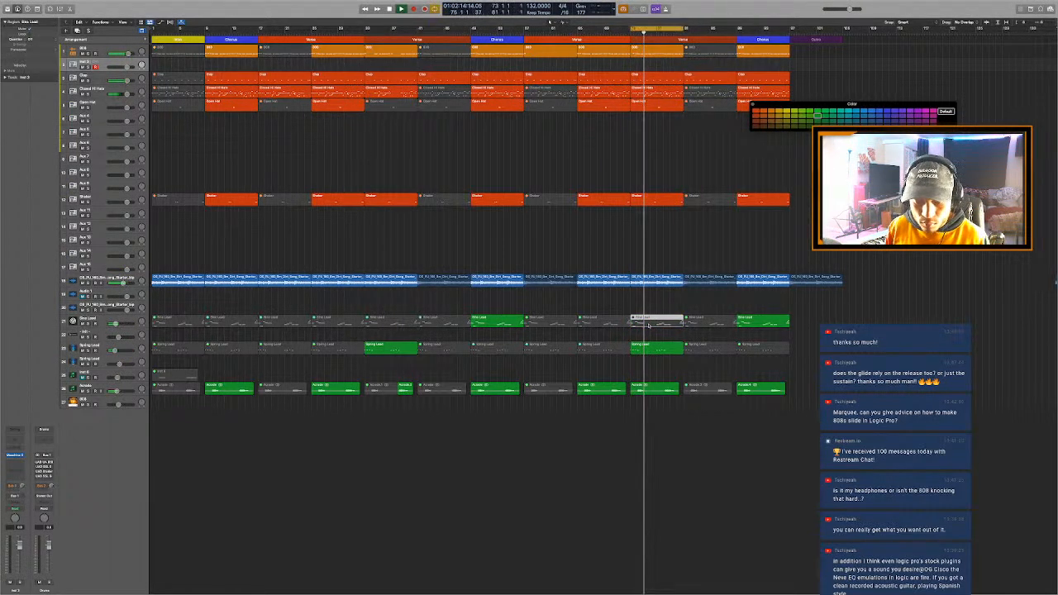
pyautogui.press('space')
pyautogui.press('c')
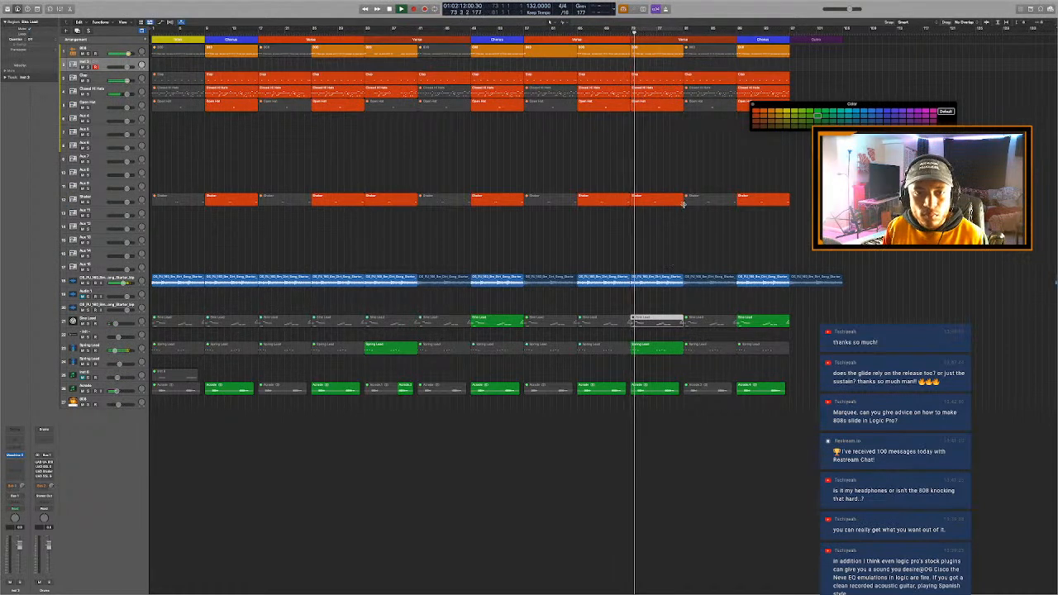
# - Mute two consecutive 808 notes after bar 77 in the region starting at bar 73, and play the drop
pyautogui.doubleClick(673, 53)
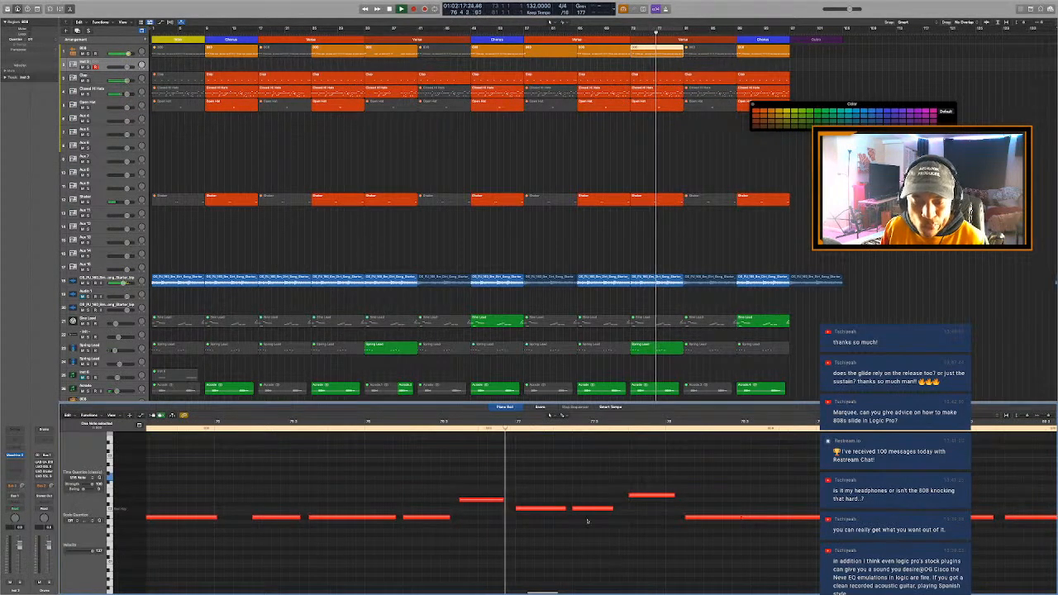
pyautogui.press('space')
pyautogui.press('super+Left')
pyautogui.moveTo(575, 478); pyautogui.dragTo(625, 541)
pyautogui.press('space')
pyautogui.hotkey('ctrl', 'm')
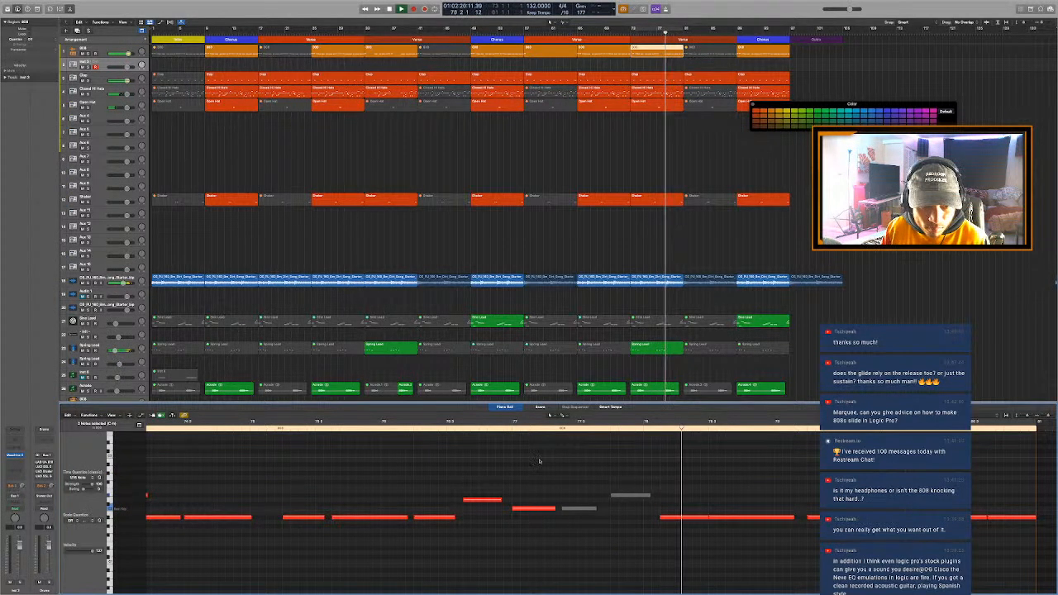
pyautogui.press('space')
pyautogui.press('space')
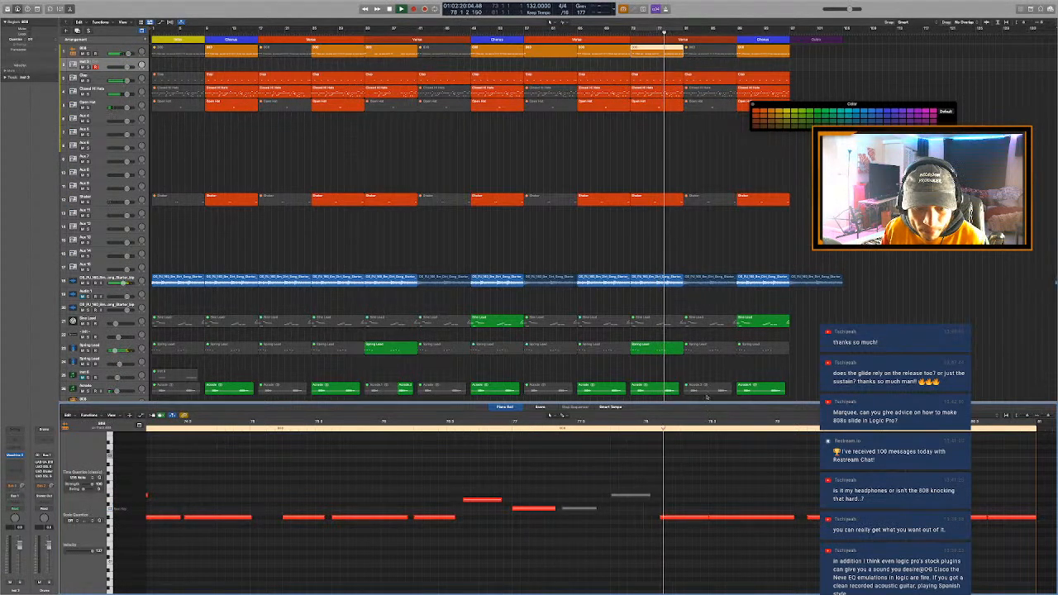
# - Cycle bars 77 to 81 and mute the group of Closed Hi Hats notes just after bar 77
pyautogui.moveTo(660, 27); pyautogui.dragTo(684, 29)
pyautogui.click(672, 89)
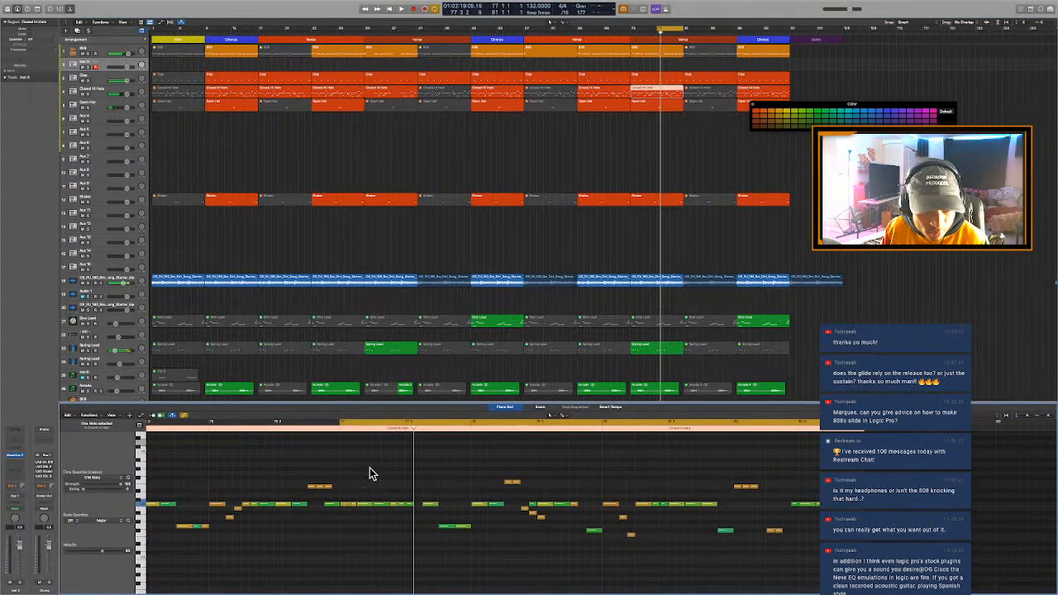
pyautogui.moveTo(352, 460); pyautogui.dragTo(456, 574)
pyautogui.hotkey('ctrl', 'm')
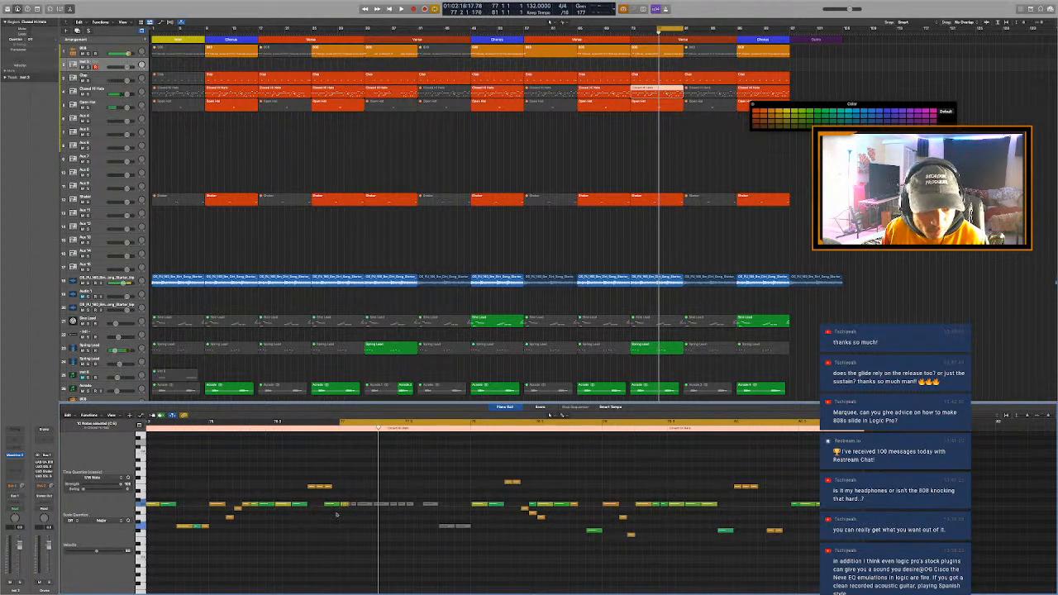
pyautogui.click(349, 517)
pyautogui.click(344, 504)
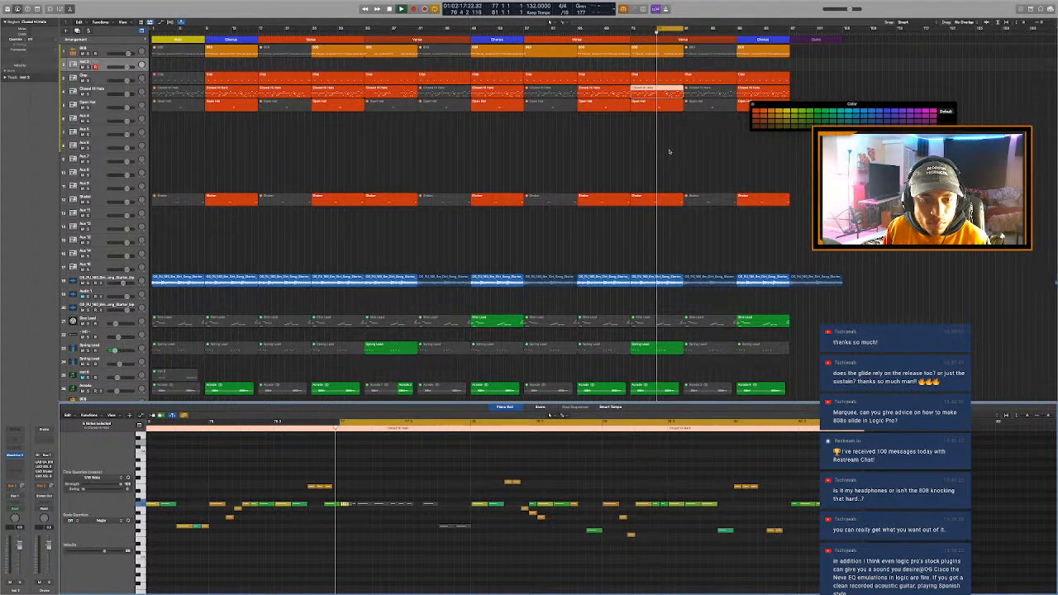
# - Mute the Open Hat region at bar 73 and the first clap note after bar 77, and play the cycled section
pyautogui.click(668, 105)
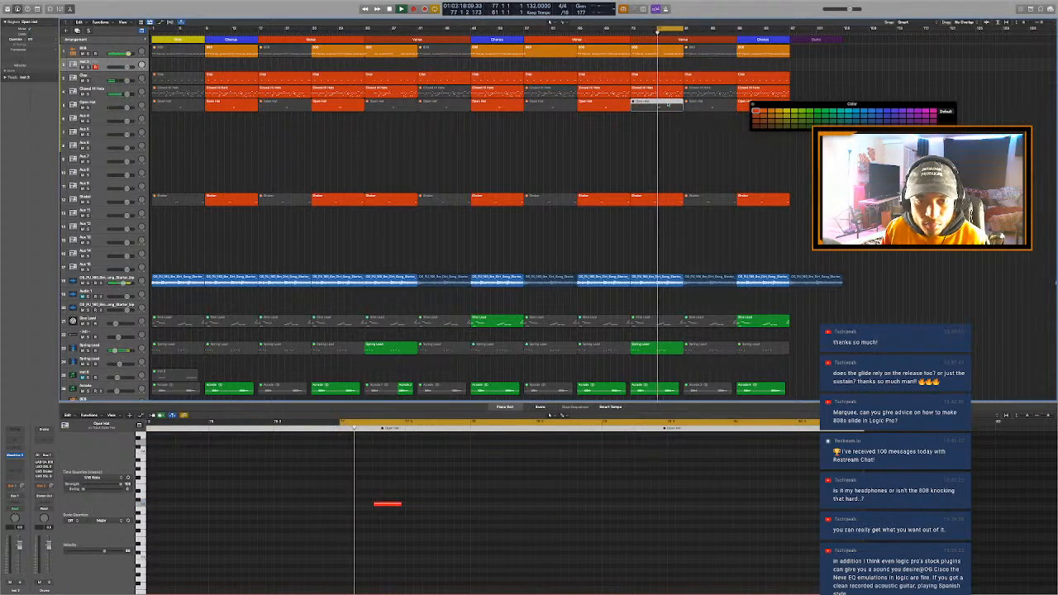
pyautogui.click(663, 76)
pyautogui.press('space')
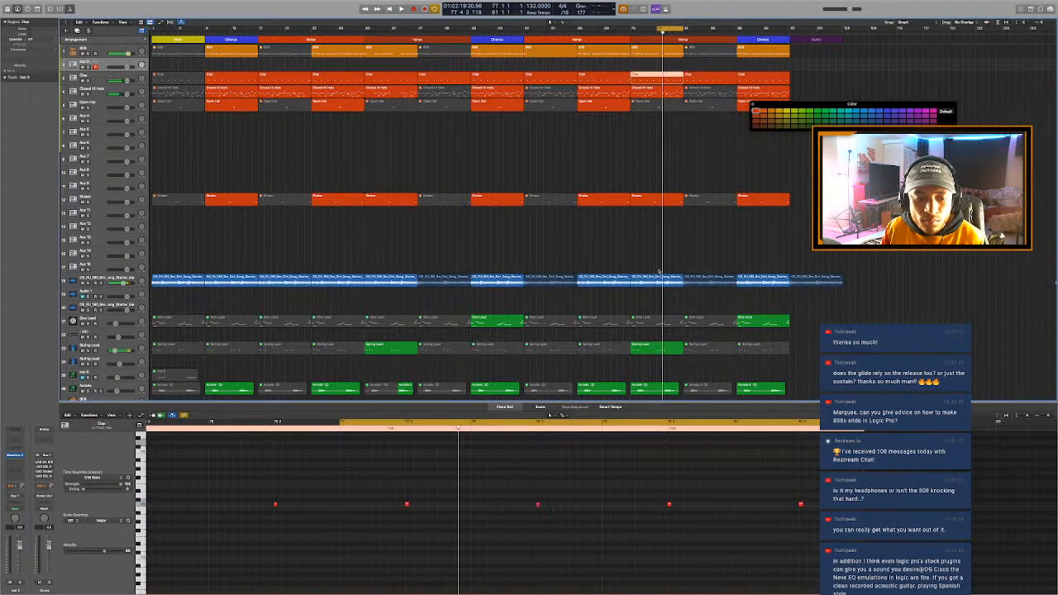
pyautogui.moveTo(440, 526); pyautogui.dragTo(364, 476)
pyautogui.hotkey('ctrl', 'm')
pyautogui.press('space')
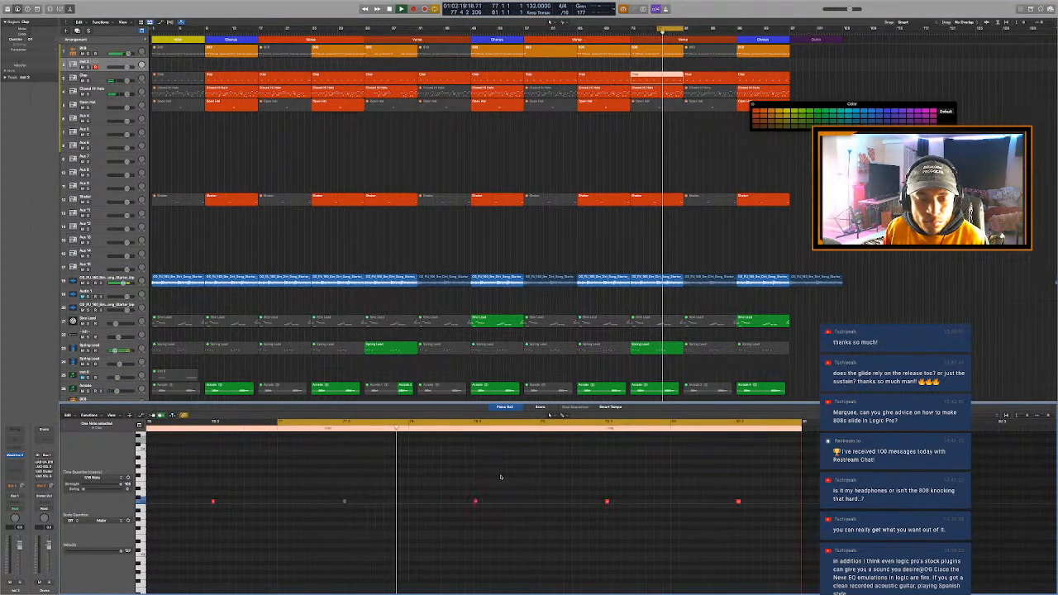
# - Close the Piano Roll and set a cycle range over the Outro section
pyautogui.press('e')
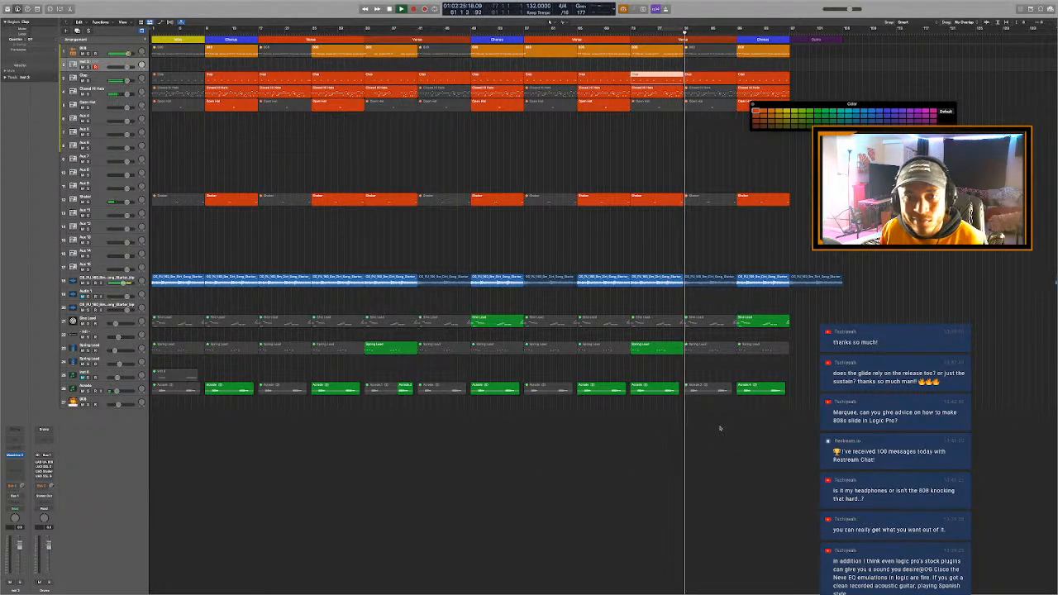
pyautogui.hscroll(1, 719, 429)
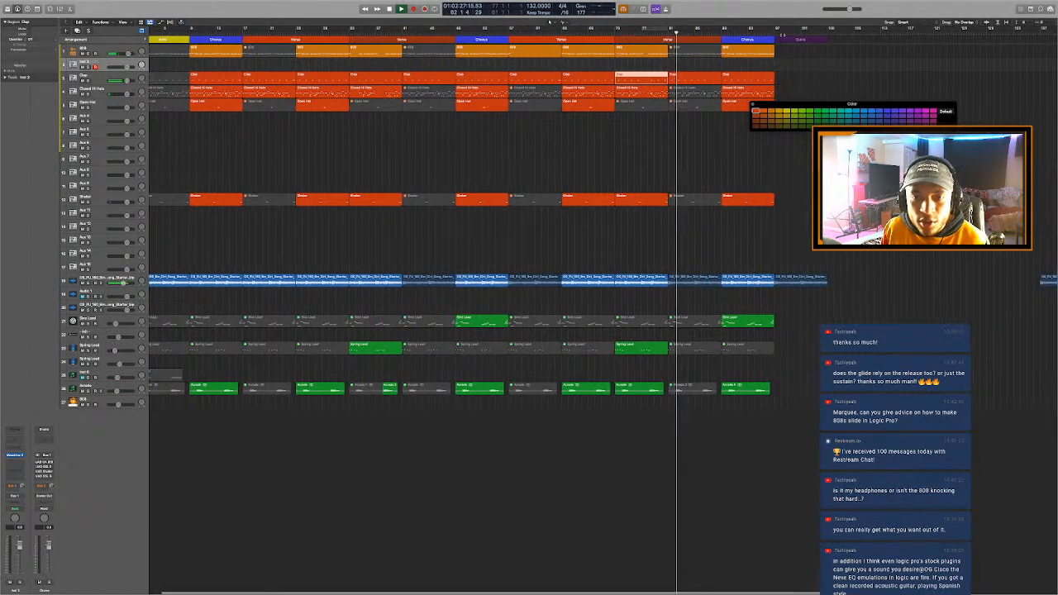
pyautogui.click(775, 34)
pyautogui.moveTo(783, 29); pyautogui.dragTo(830, 59)
# - Delete the leftover audio regions that lie far beyond the end of the Outro
pyautogui.hscroll(5, 830, 61)
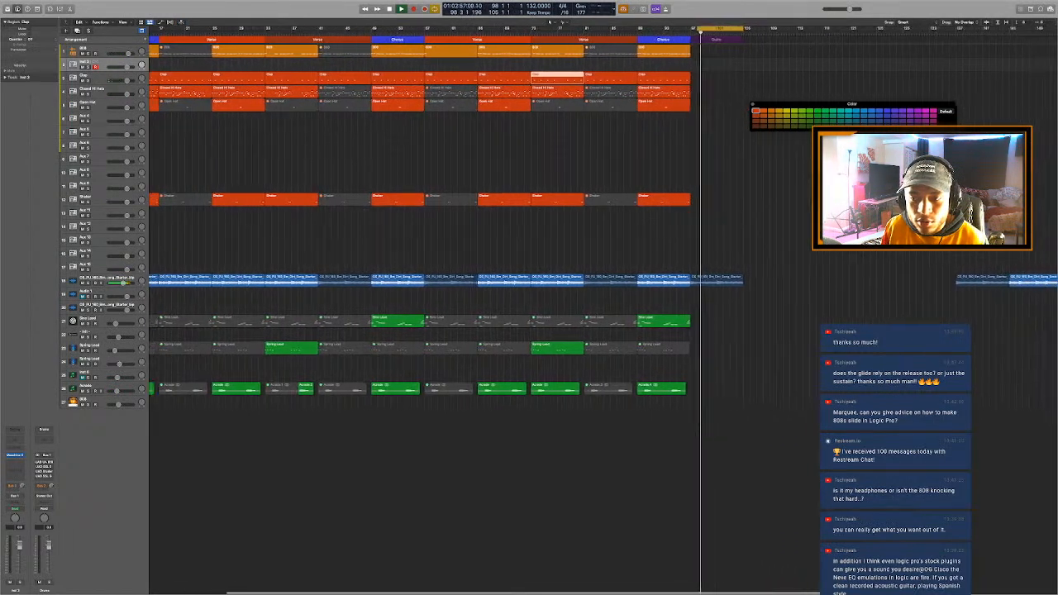
pyautogui.hscroll(1, 830, 61)
pyautogui.press('super+Left')
pyautogui.press('super+Left')
pyautogui.moveTo(837, 268); pyautogui.dragTo(1052, 289)
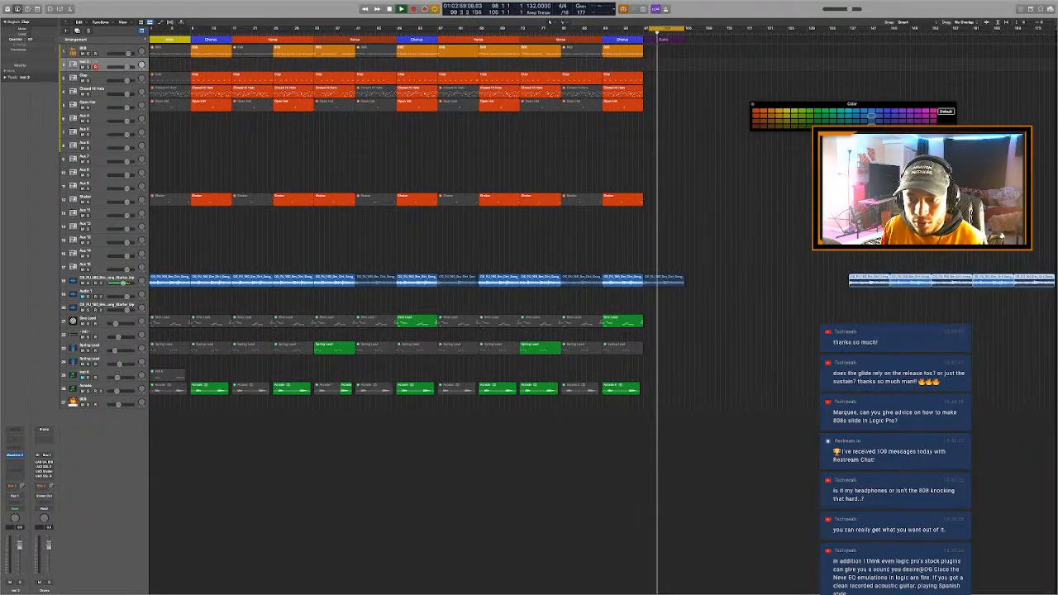
pyautogui.press('Delete')
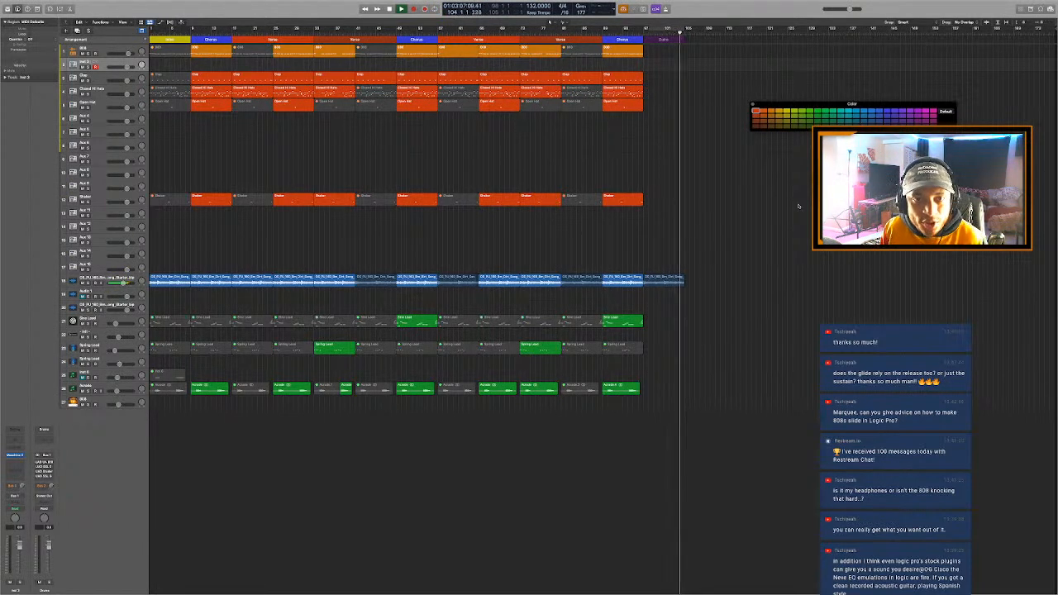
# - Cycle the Outro section from bar 97 and play its sample loop region
pyautogui.press('space')
pyautogui.moveTo(645, 28); pyautogui.dragTo(691, 30)
pyautogui.click(665, 282)
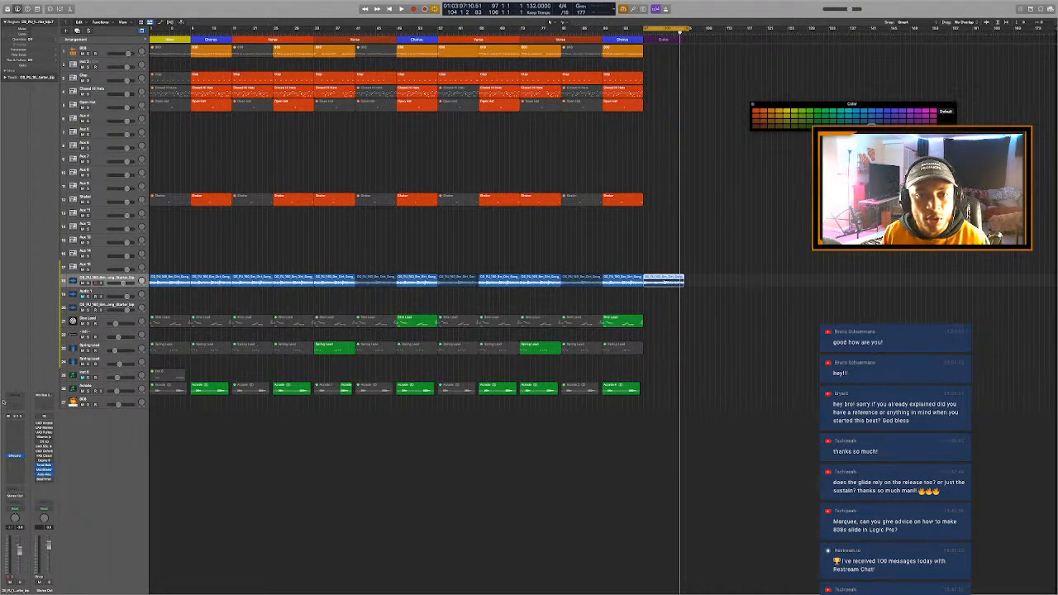
pyautogui.press('space')
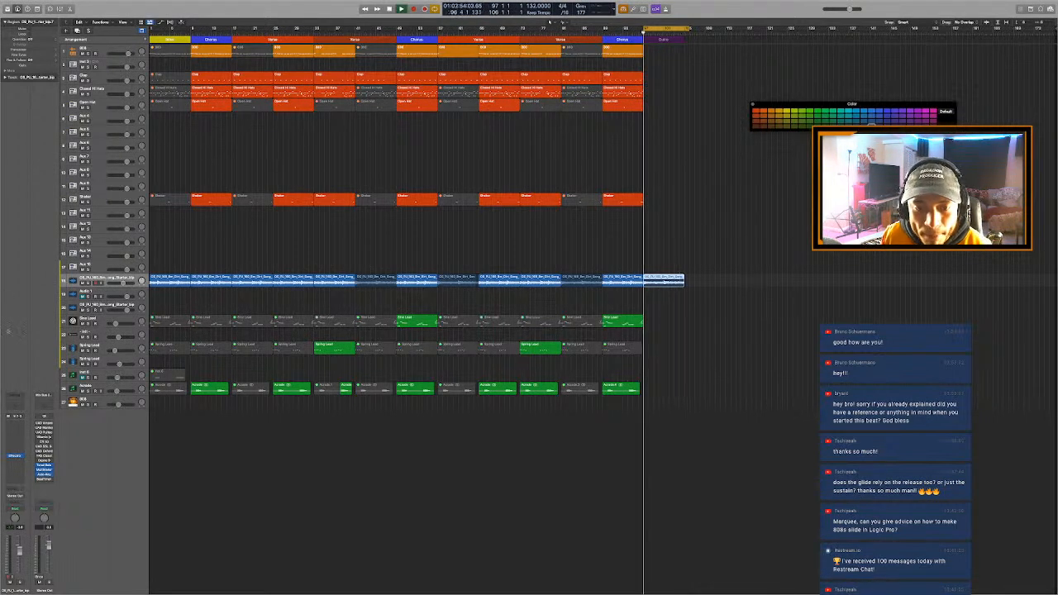
pyautogui.press('space')
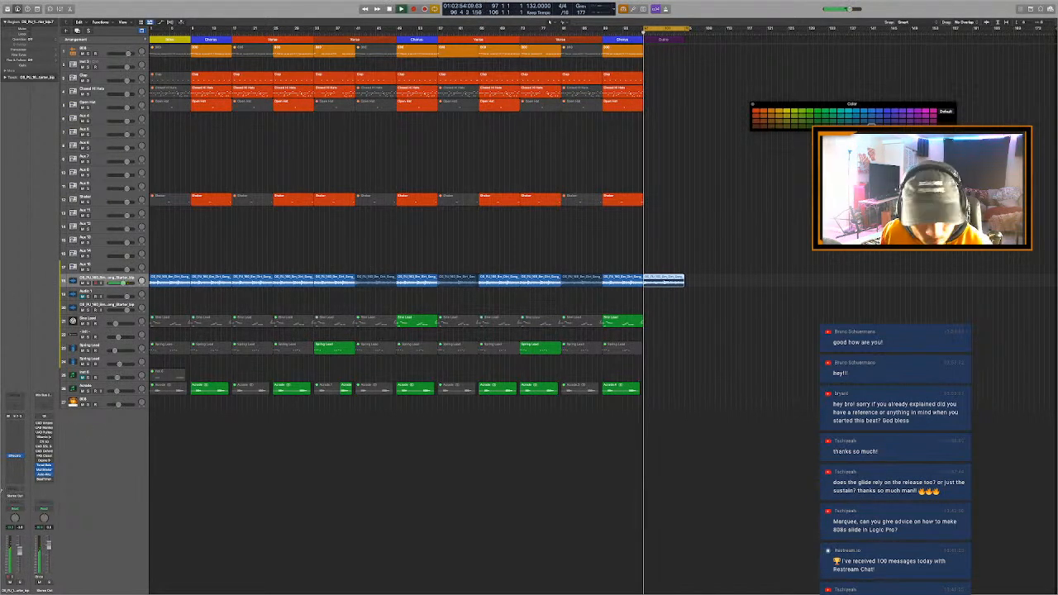
pyautogui.press('space')
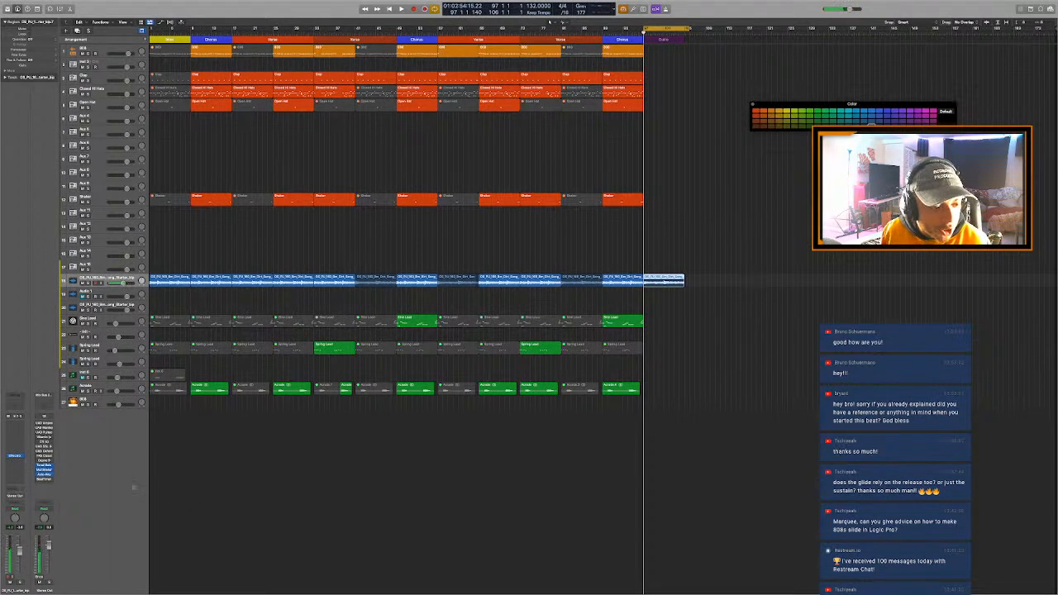
# - Insert the Guitar Rig 5 FX plug-in on the sample loop's audio track, ahead of the existing effect
pyautogui.click(15, 445)
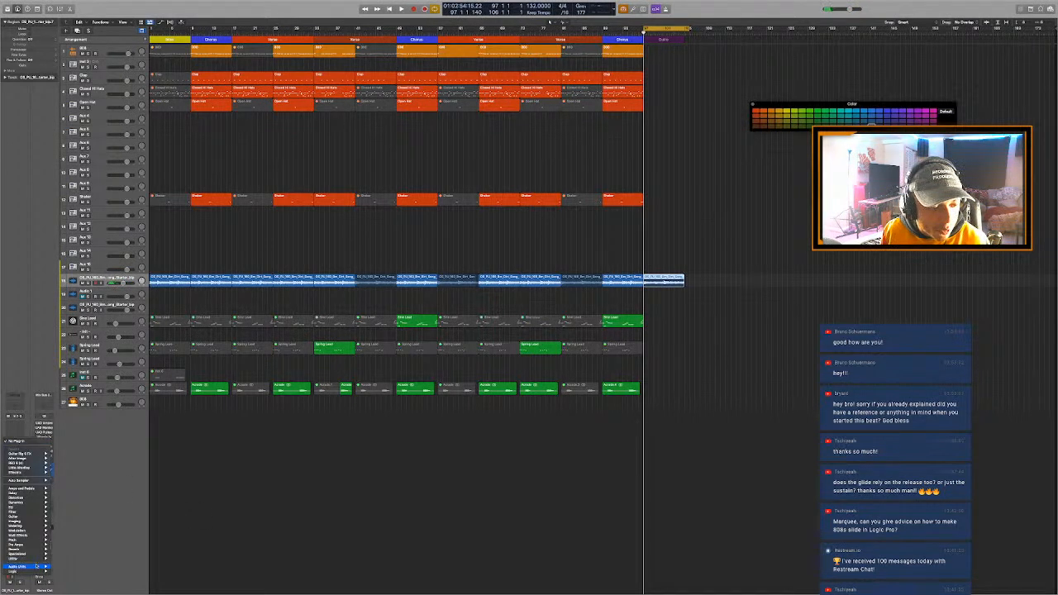
pyautogui.moveTo(36, 566)
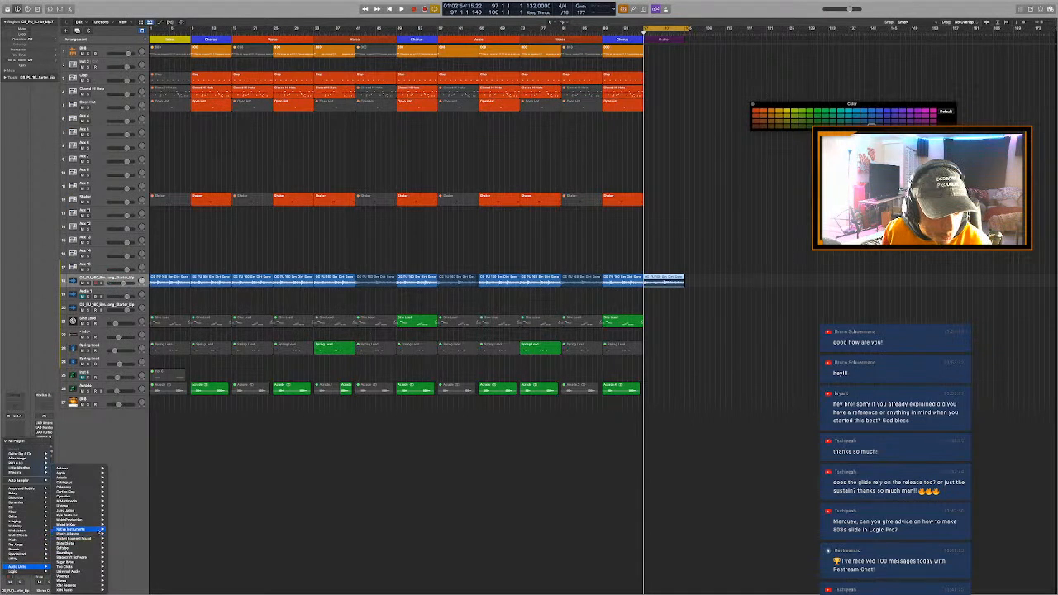
pyautogui.moveTo(99, 529)
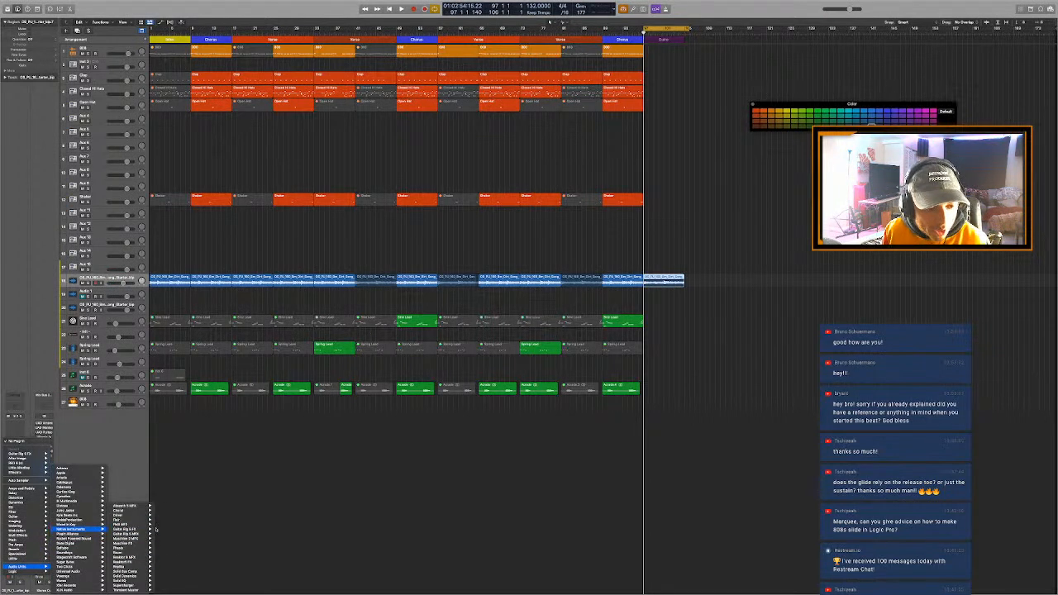
pyautogui.click(154, 530)
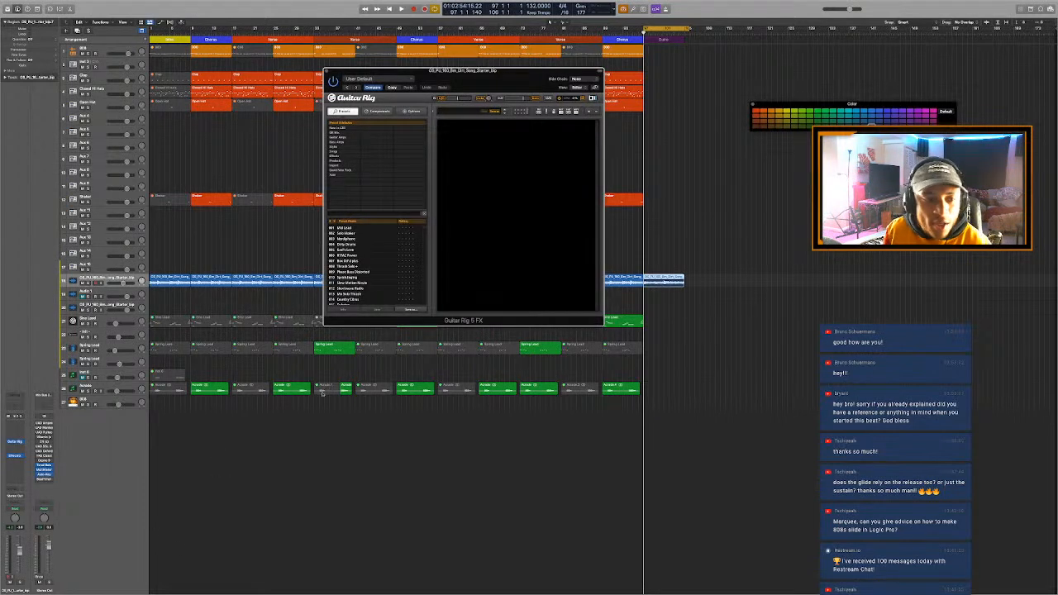
# - Load the Edge of Infinity preset in Guitar Rig
pyautogui.click(343, 147)
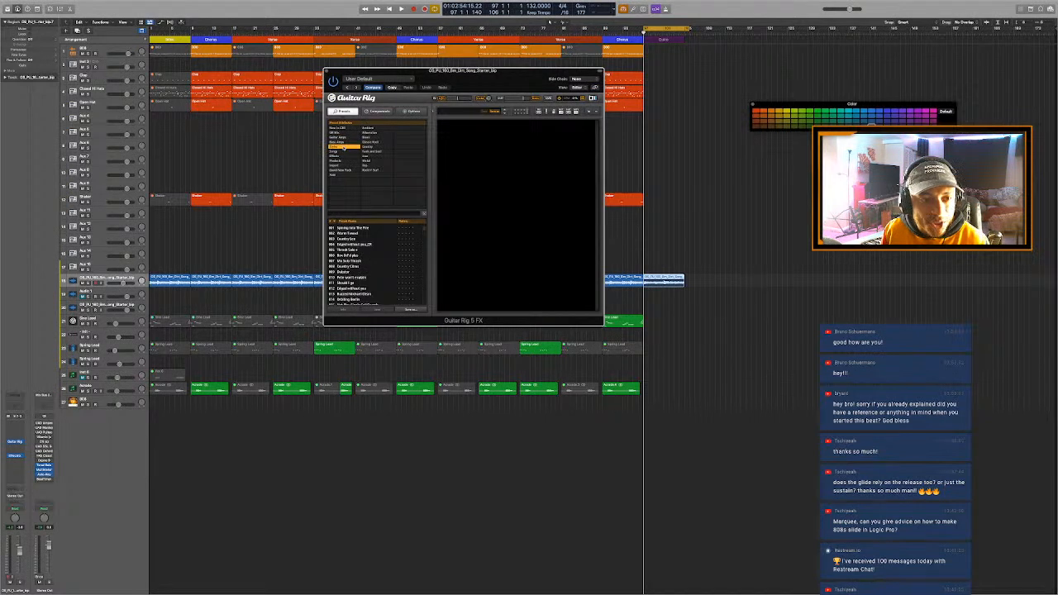
pyautogui.click(368, 129)
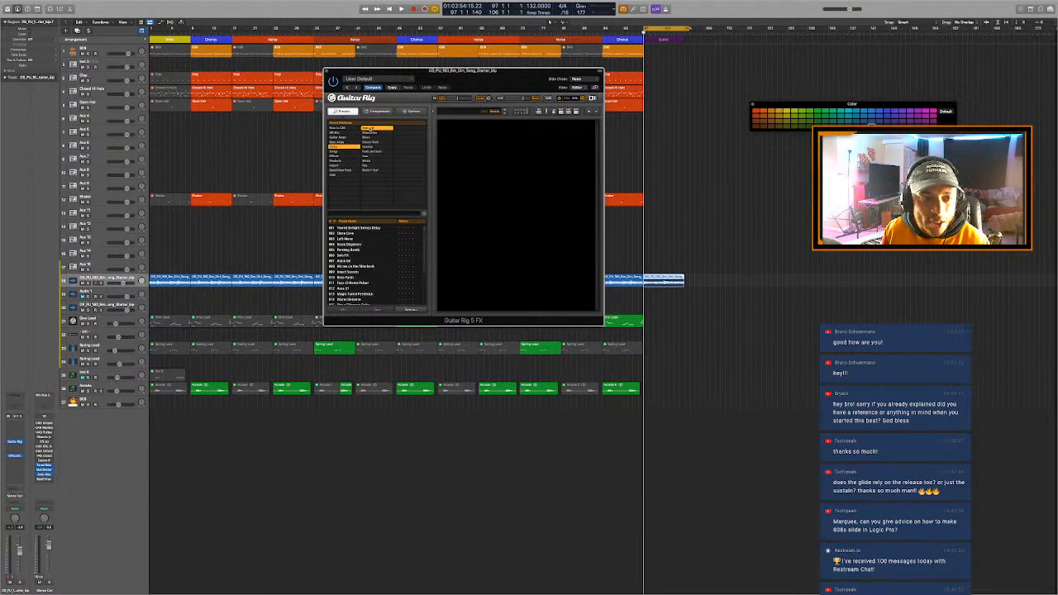
pyautogui.scroll(-3, 391, 270)
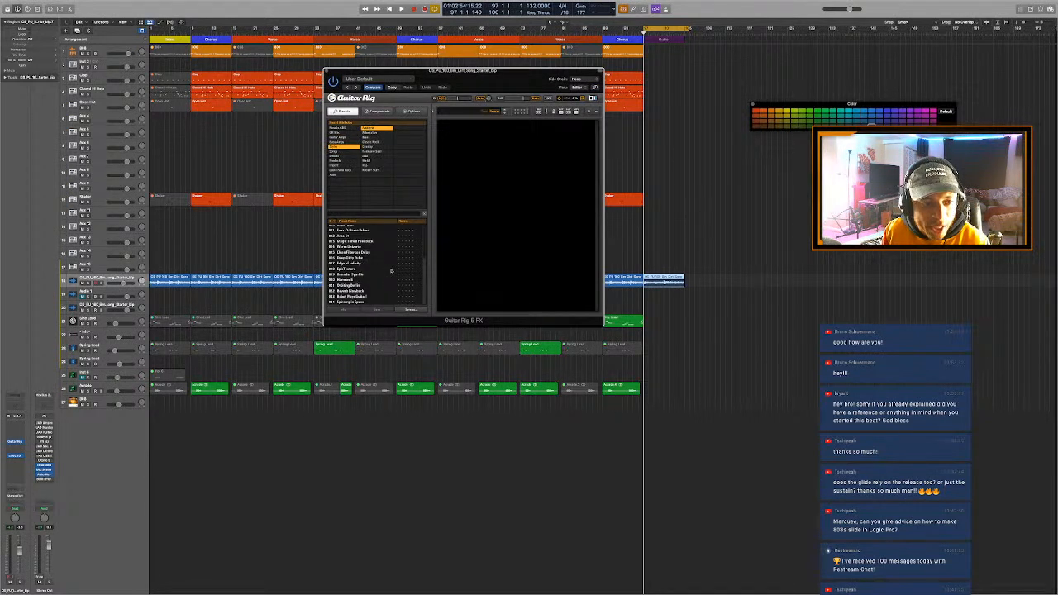
pyautogui.click(366, 263)
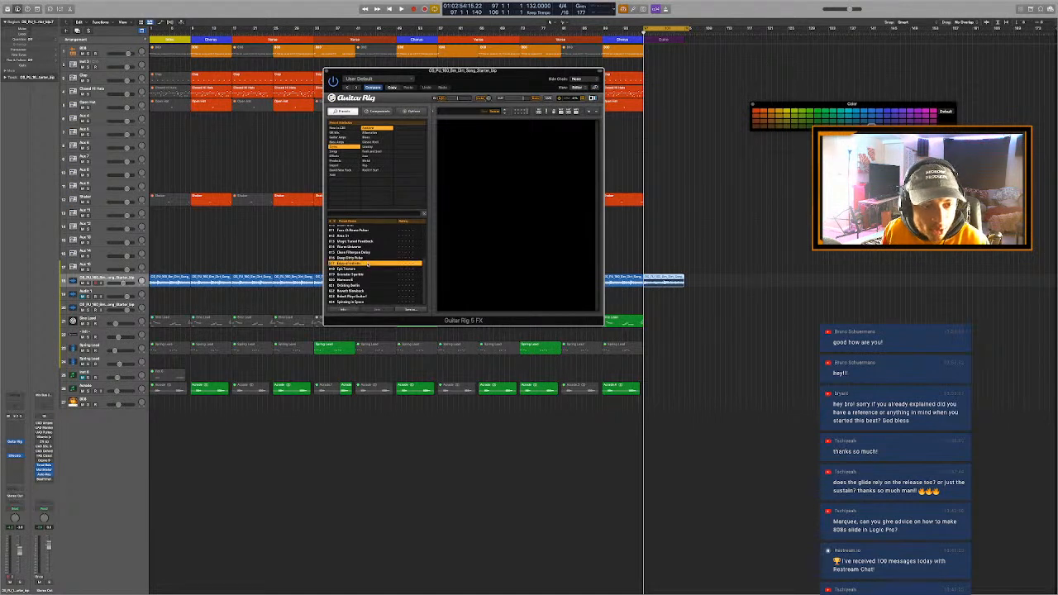
# - Solo the sample loop track and play the Outro through the Guitar Rig preset
pyautogui.press('space')
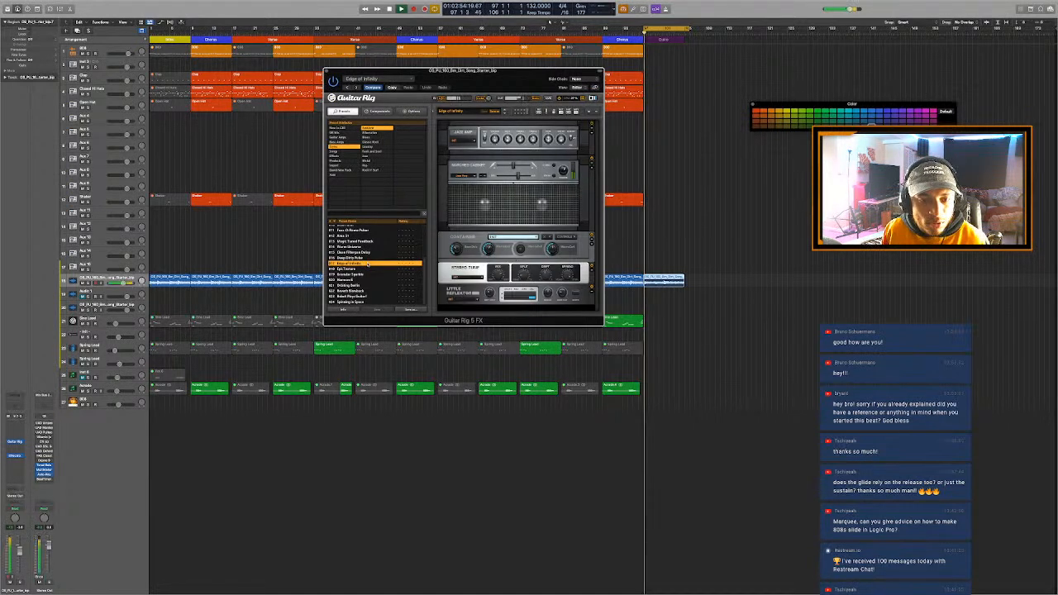
pyautogui.press('s')
pyautogui.press('space')
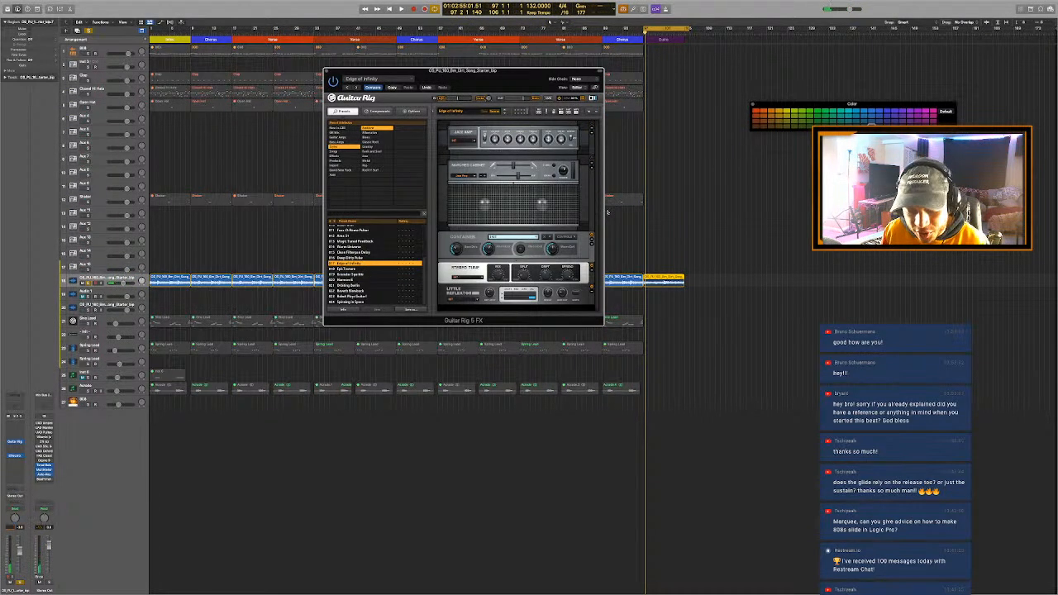
pyautogui.press('space')
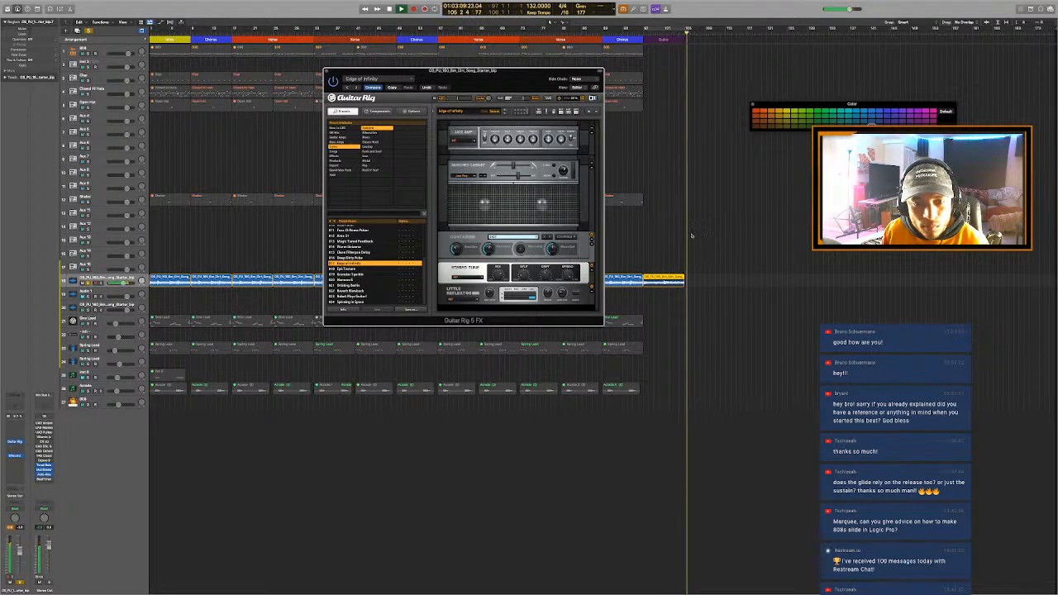
# - Turn off cycling, place the playhead at bar 97, bypass Guitar Rig and show track automation for its bypass parameter
pyautogui.click(644, 34)
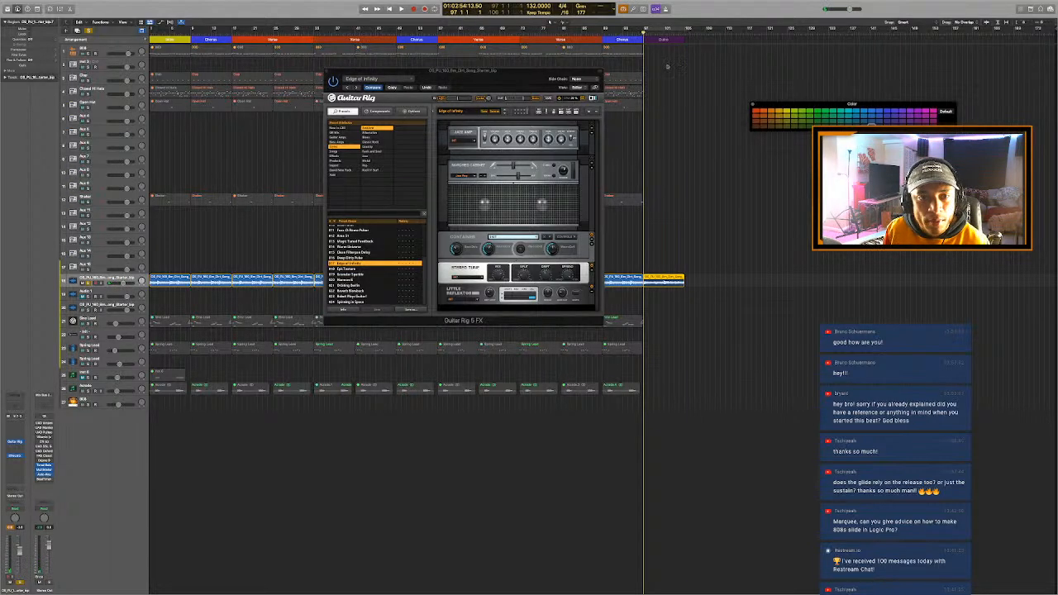
pyautogui.press('a')
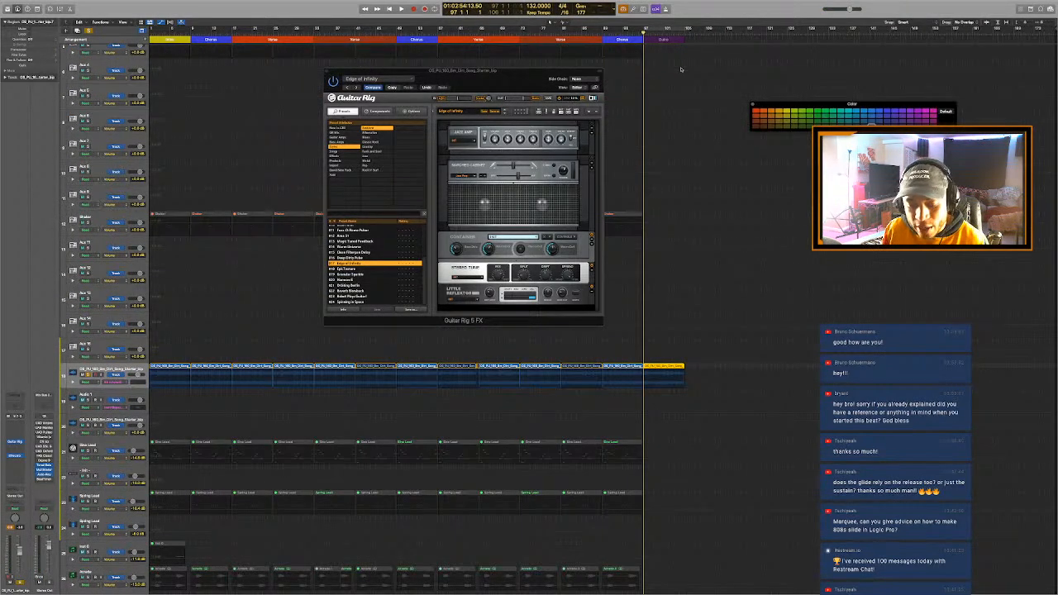
pyautogui.moveTo(475, 73)
pyautogui.mouseDown()
pyautogui.moveTo(537, 74)
pyautogui.moveTo(463, 75)
pyautogui.mouseUp()
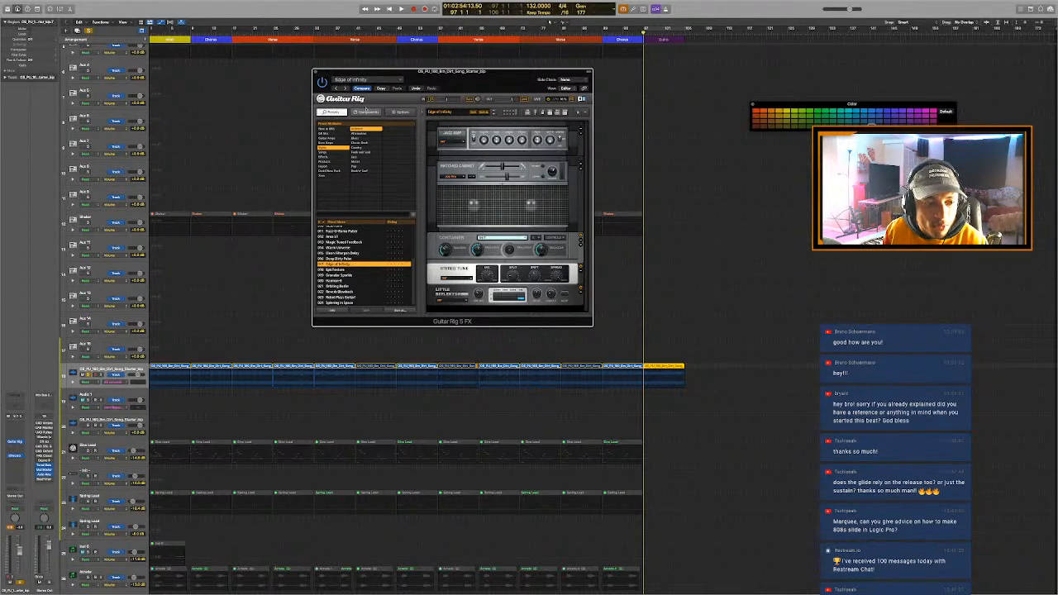
pyautogui.press('a')
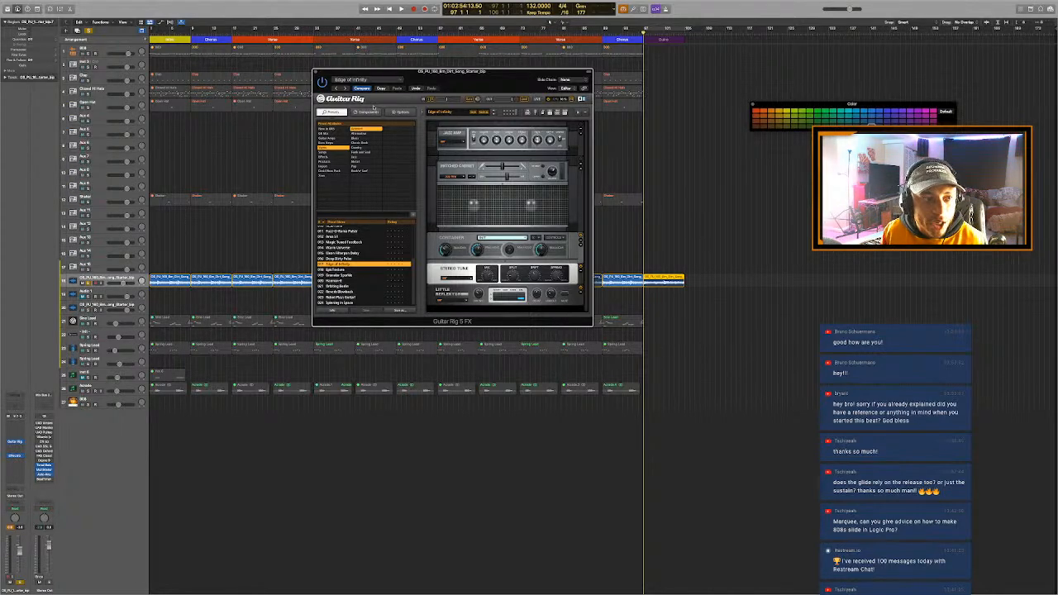
pyautogui.press('a')
pyautogui.press('a')
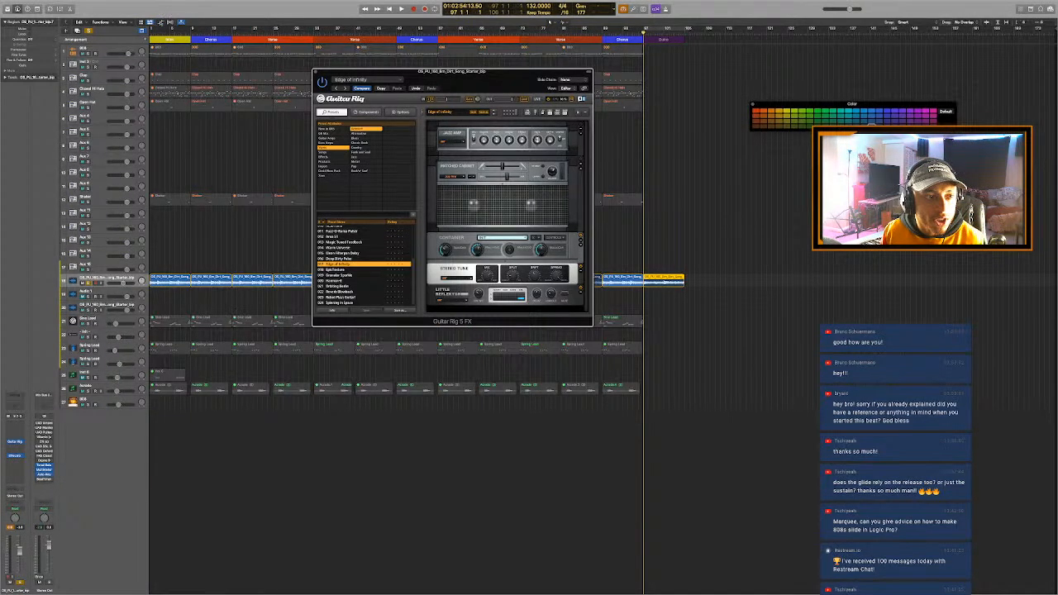
pyautogui.press('a')
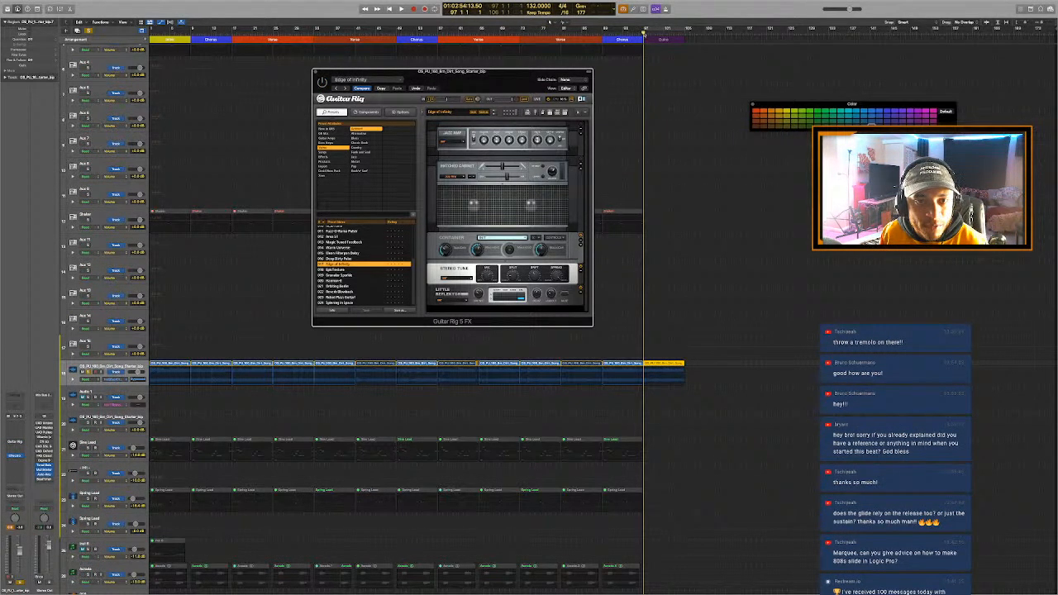
# - Automate Guitar Rig's bypass on the sample loop track so the effect switches on at bar 97, and hide the automation
pyautogui.click(644, 33)
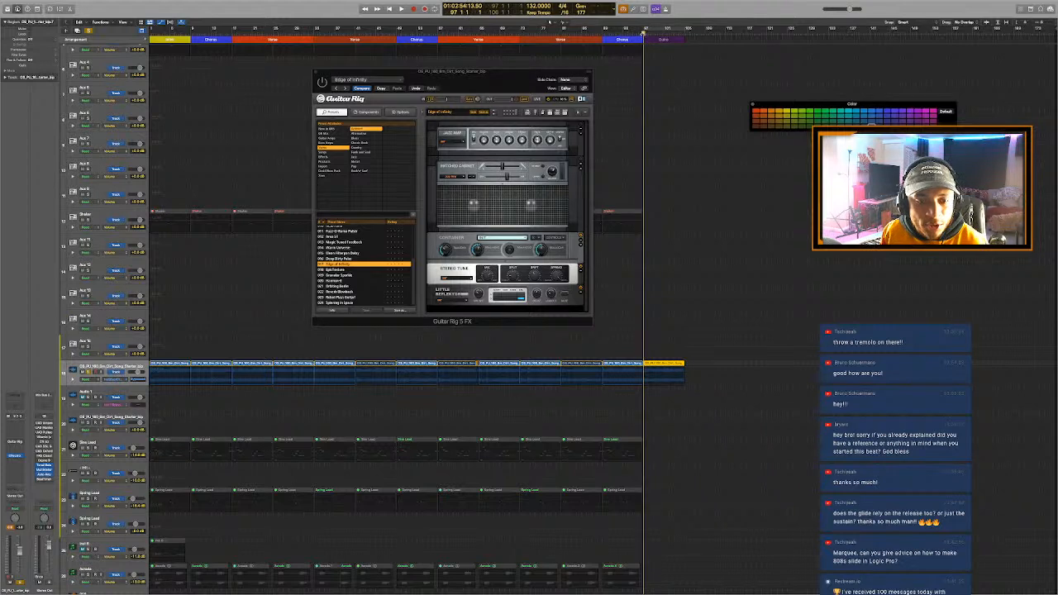
pyautogui.click(612, 376)
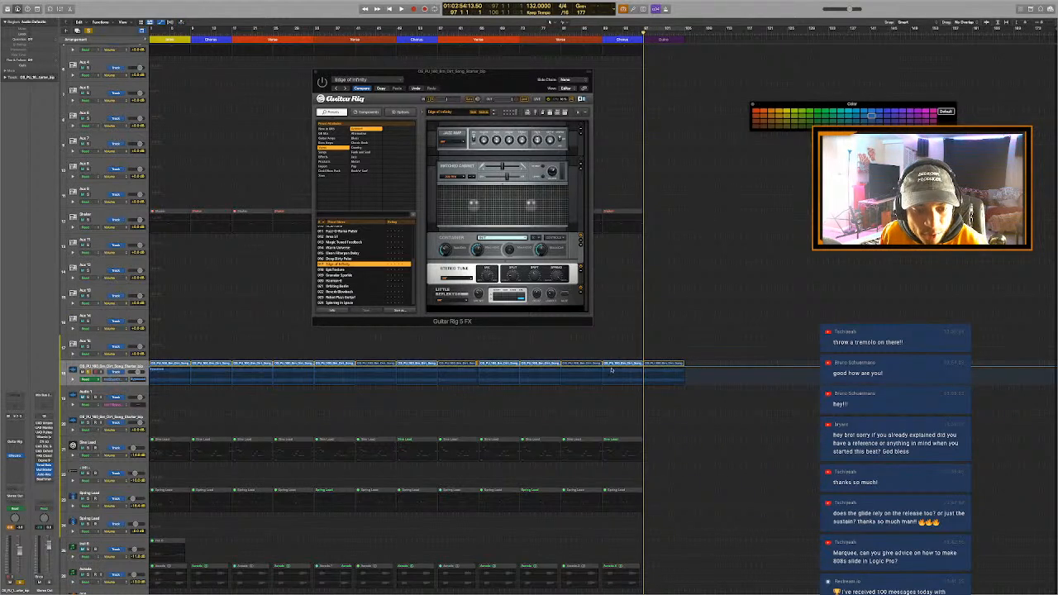
pyautogui.click(613, 368)
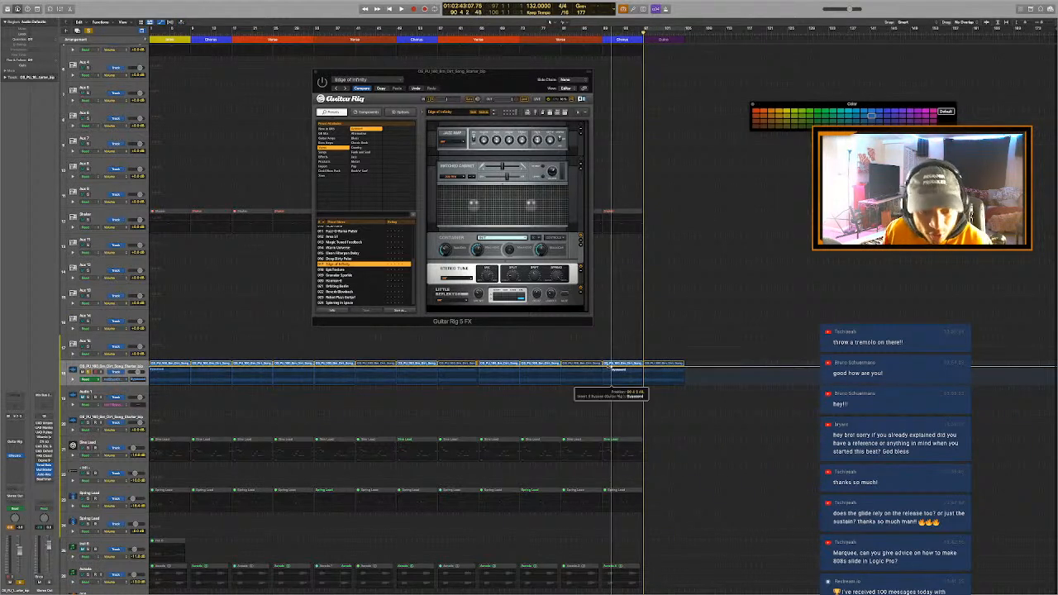
pyautogui.press('super+v')
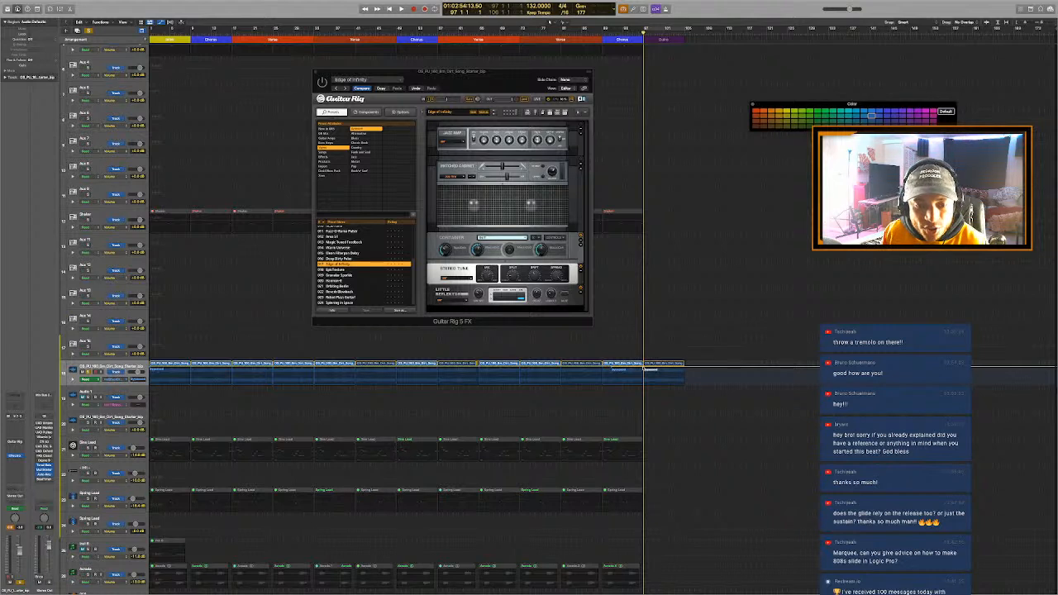
pyautogui.click(644, 369)
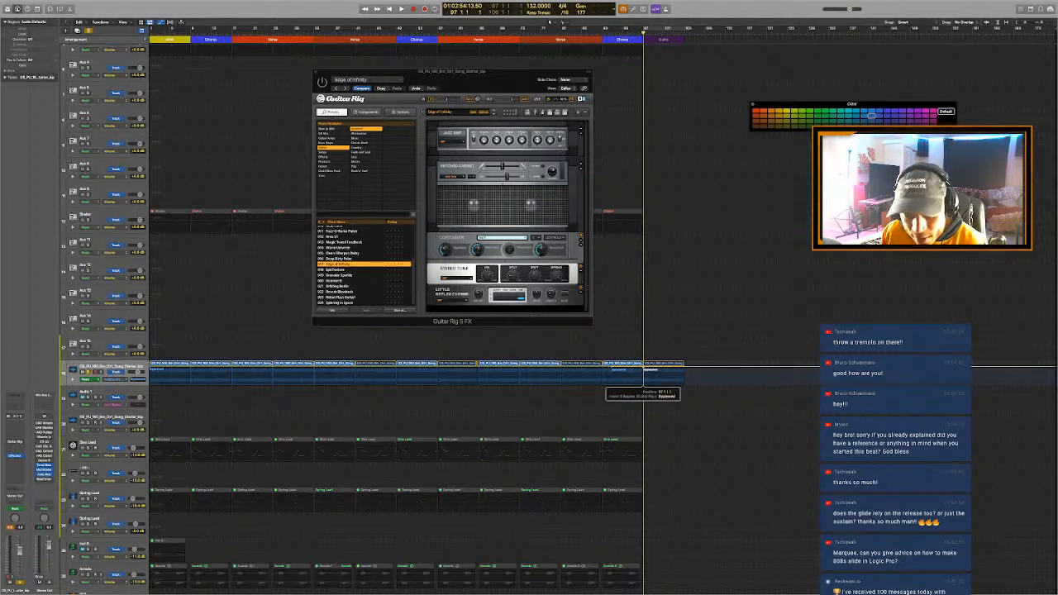
pyautogui.moveTo(644, 369); pyautogui.dragTo(644, 385)
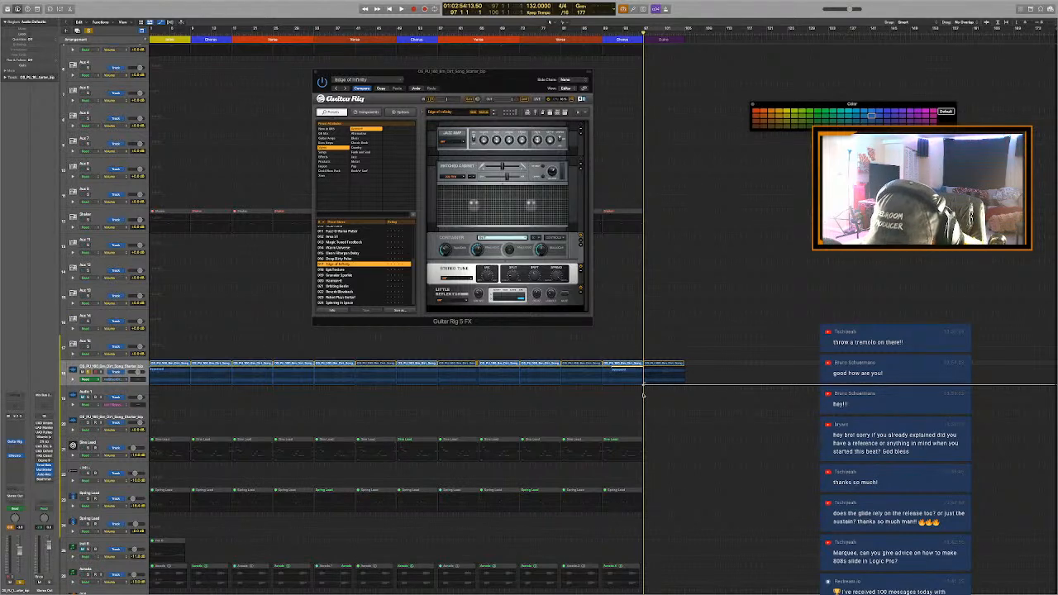
pyautogui.press('a')
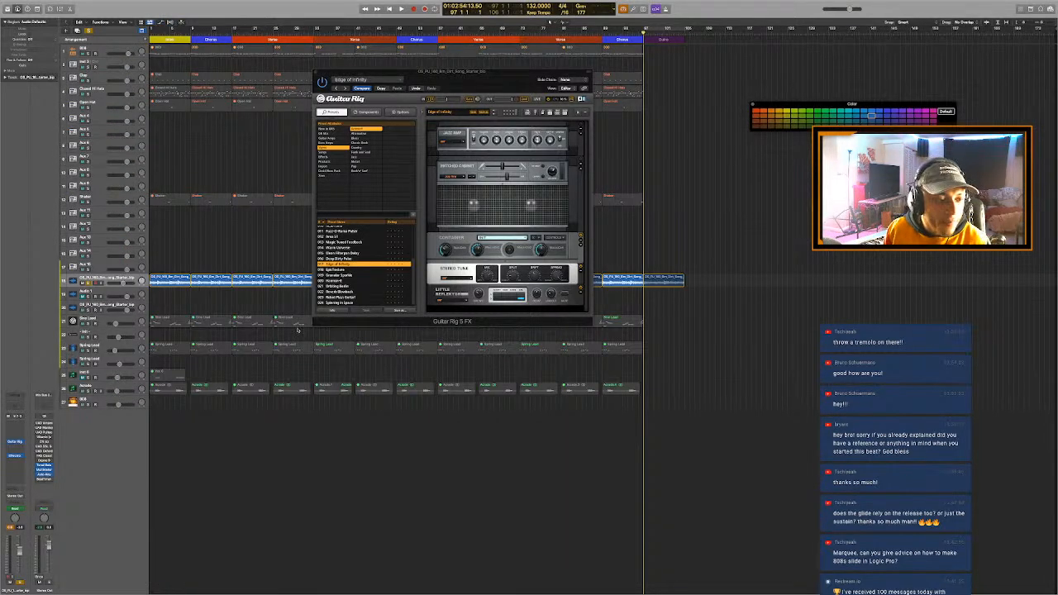
# - Insert the Soundtoys Tremolator Audio Unit after Guitar Rig on the sample loop track
pyautogui.click(20, 446)
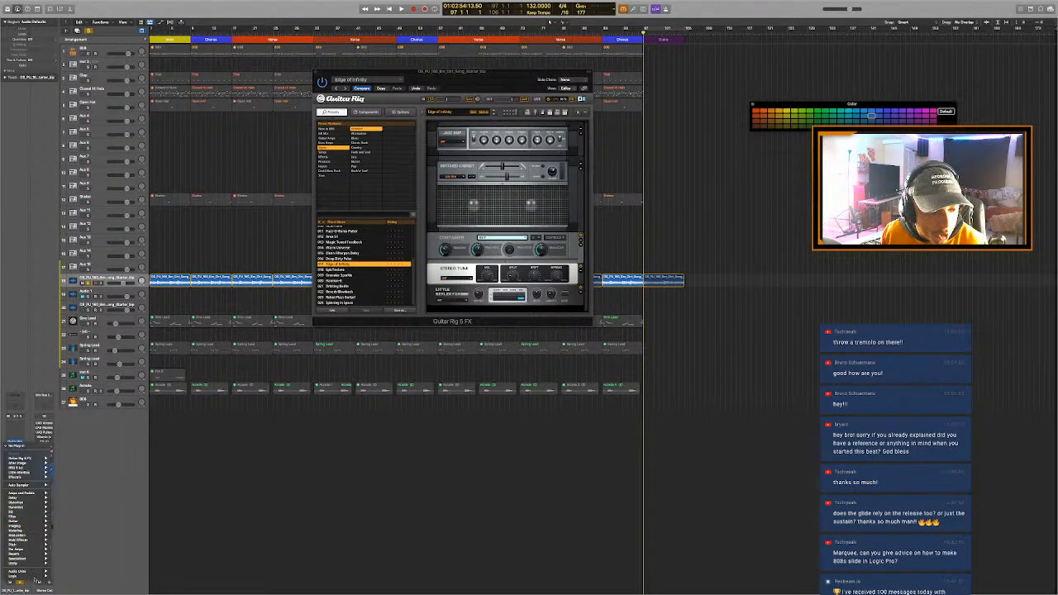
pyautogui.moveTo(24, 571)
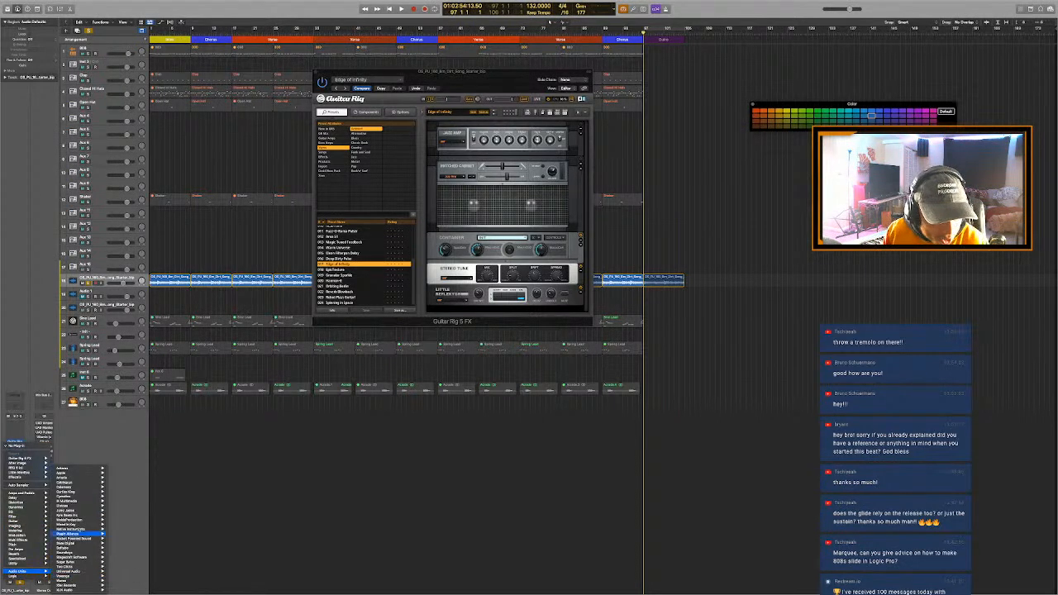
pyautogui.moveTo(76, 572)
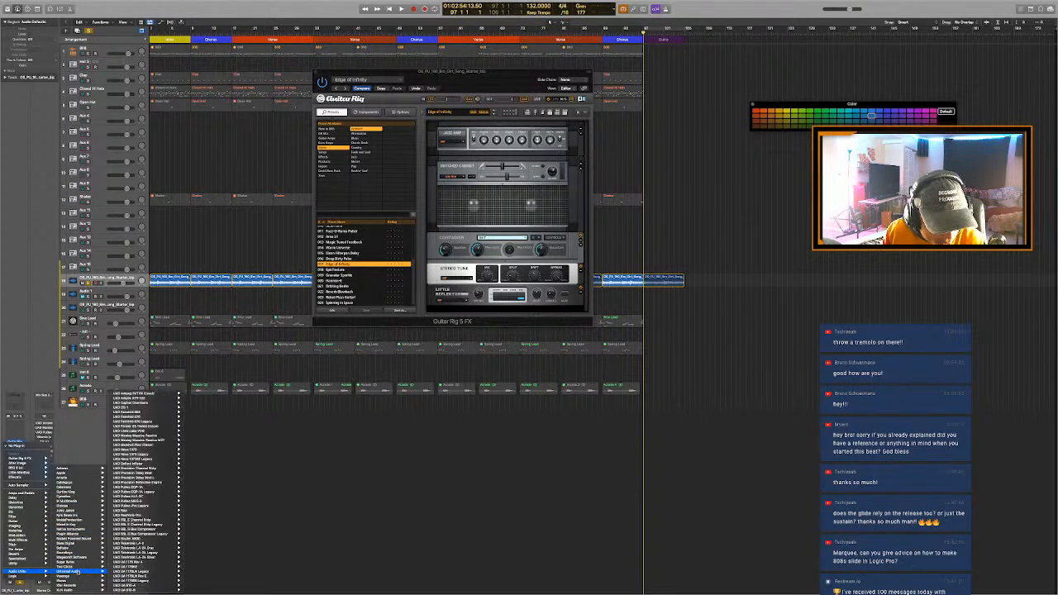
pyautogui.moveTo(72, 553)
pyautogui.moveTo(138, 553)
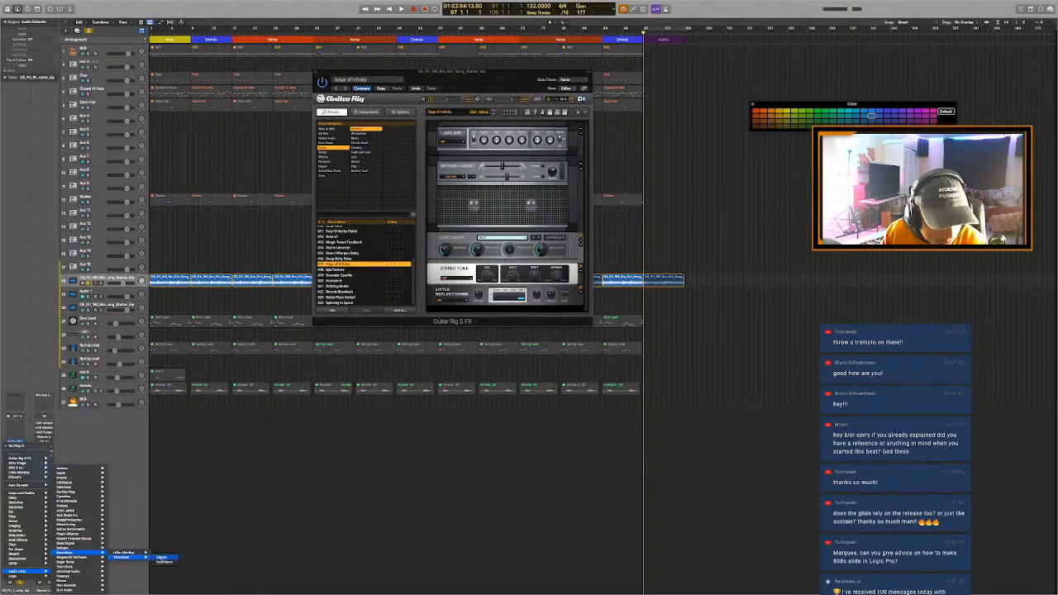
pyautogui.click(161, 557)
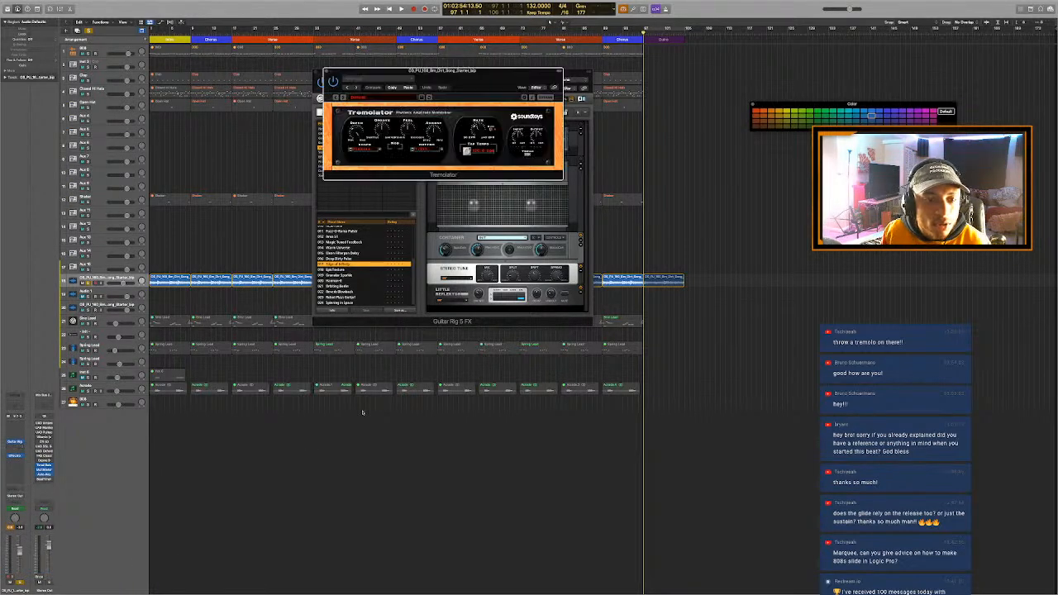
# - Automate the Tremolator's bypass on the sample loop track so the effect switches on at bar 97, audition it and hide the automation
pyautogui.press('a')
pyautogui.click(336, 81)
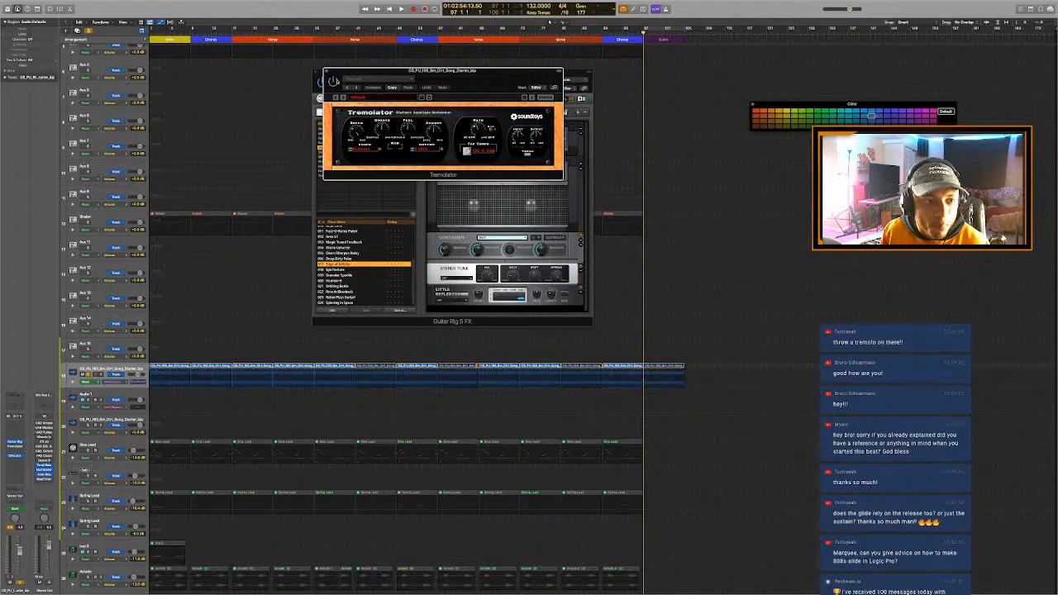
pyautogui.click(625, 372)
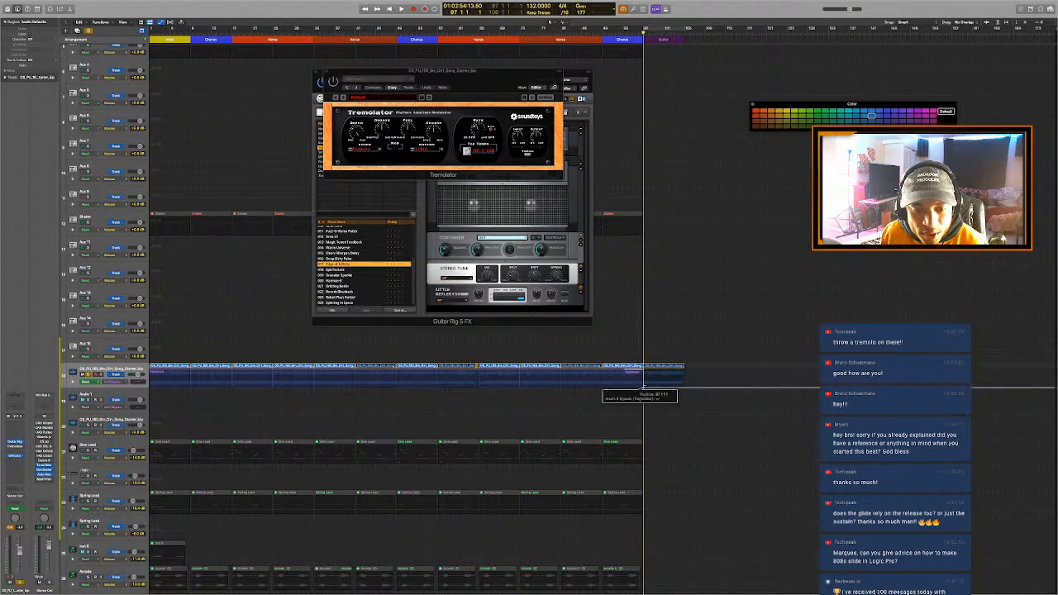
pyautogui.press('space')
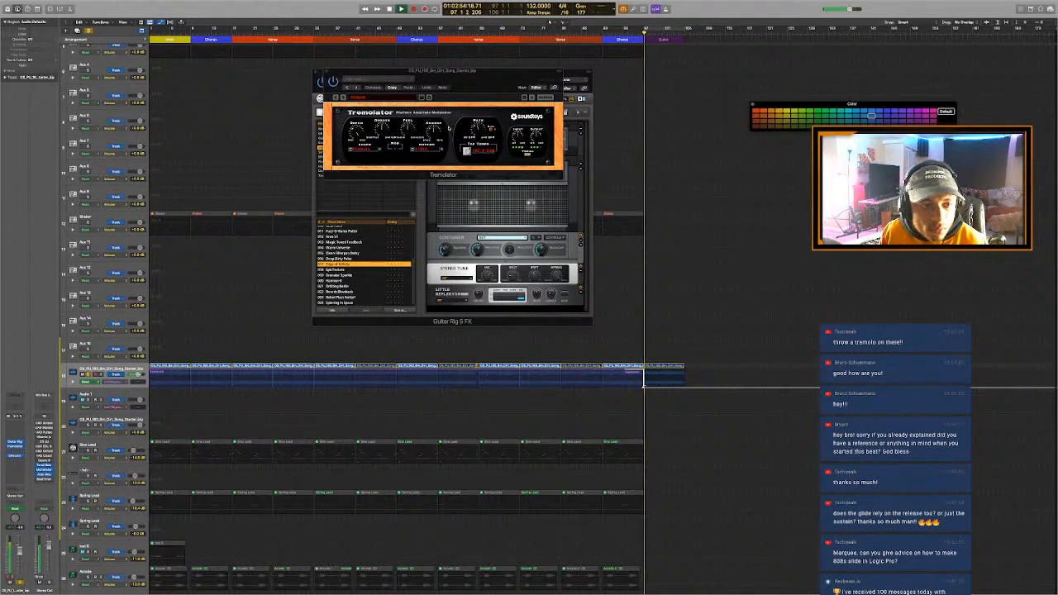
pyautogui.press('space')
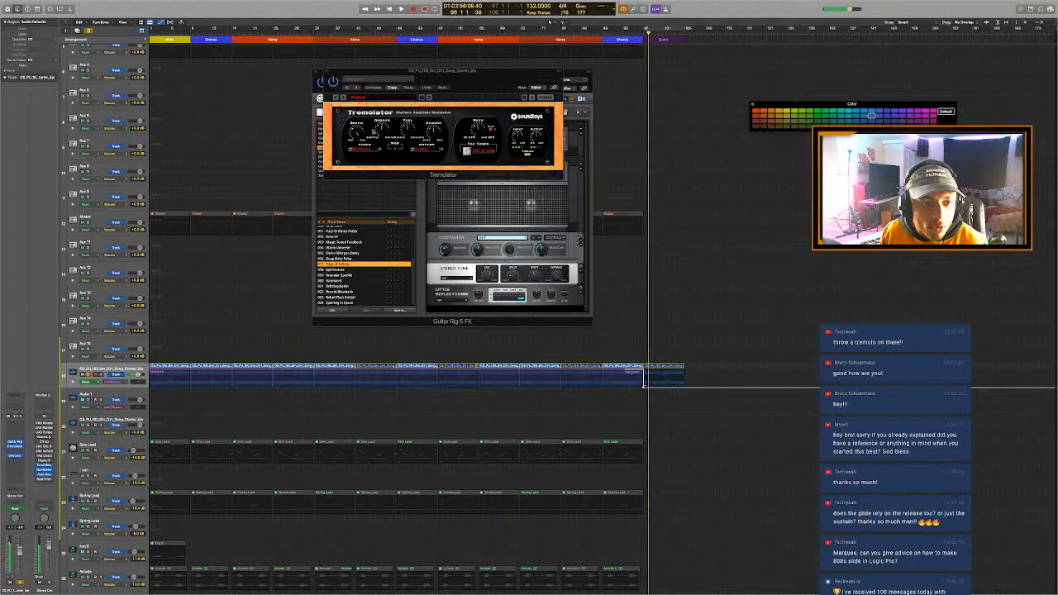
pyautogui.press('a')
# - Adjust the Tremolator's modulation settings, playing the transition from the last Chorus into the Outro
pyautogui.moveTo(356, 132); pyautogui.dragTo(356, 145)
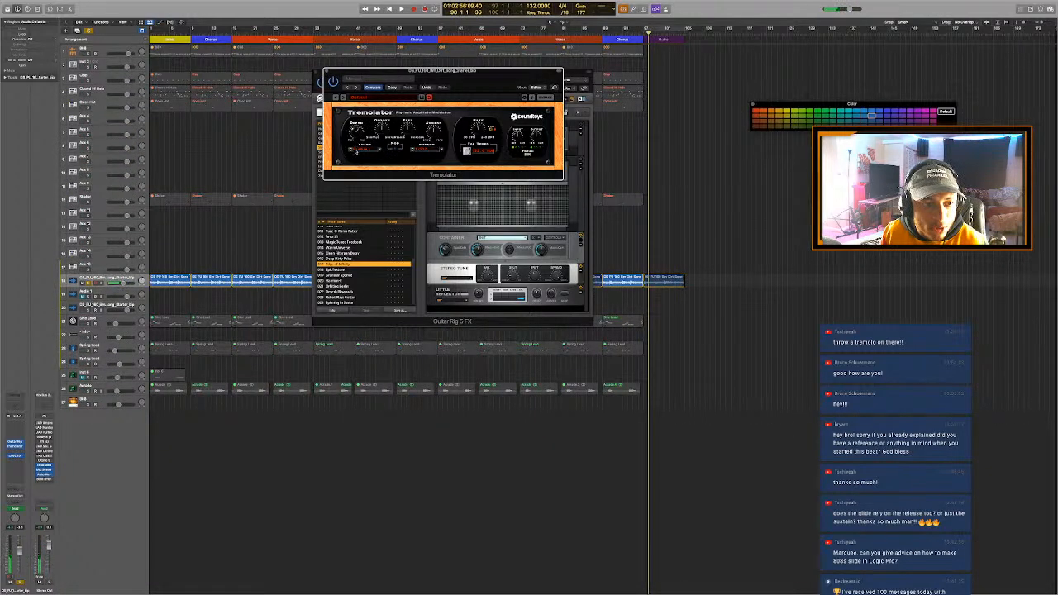
pyautogui.press('space')
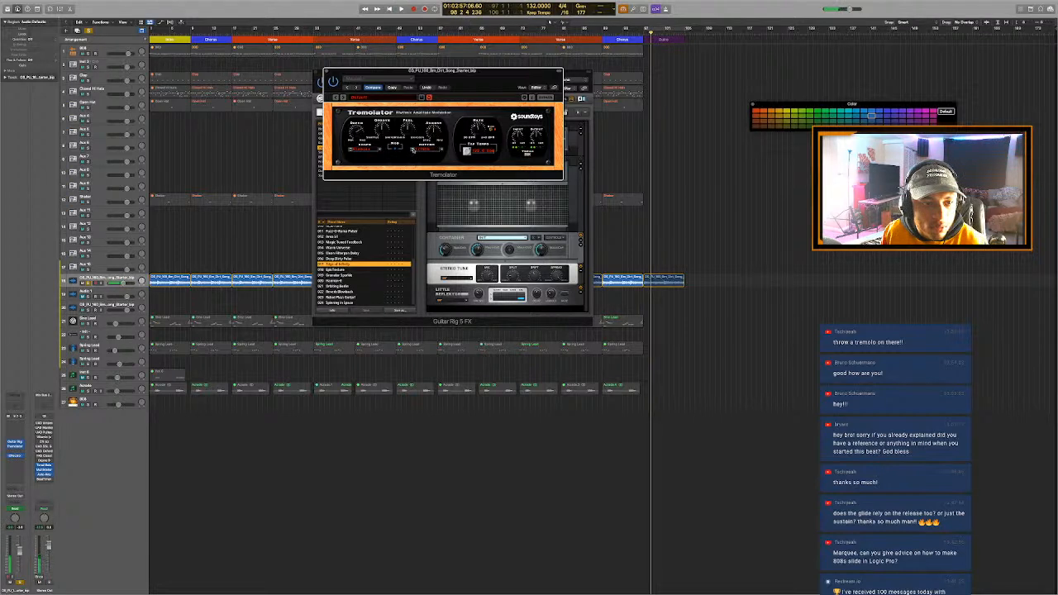
pyautogui.press('space')
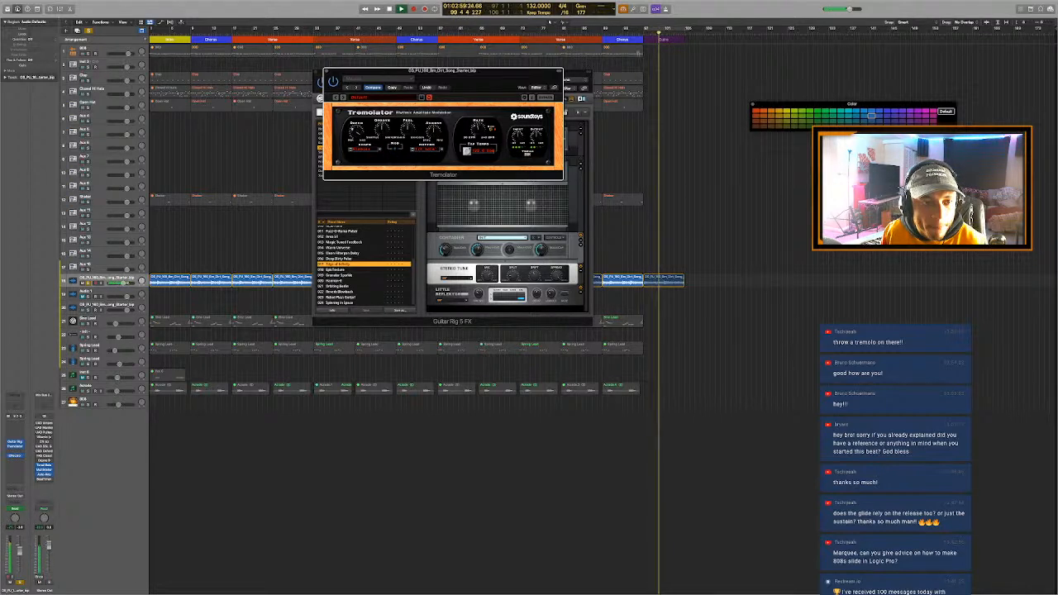
pyautogui.click(635, 31)
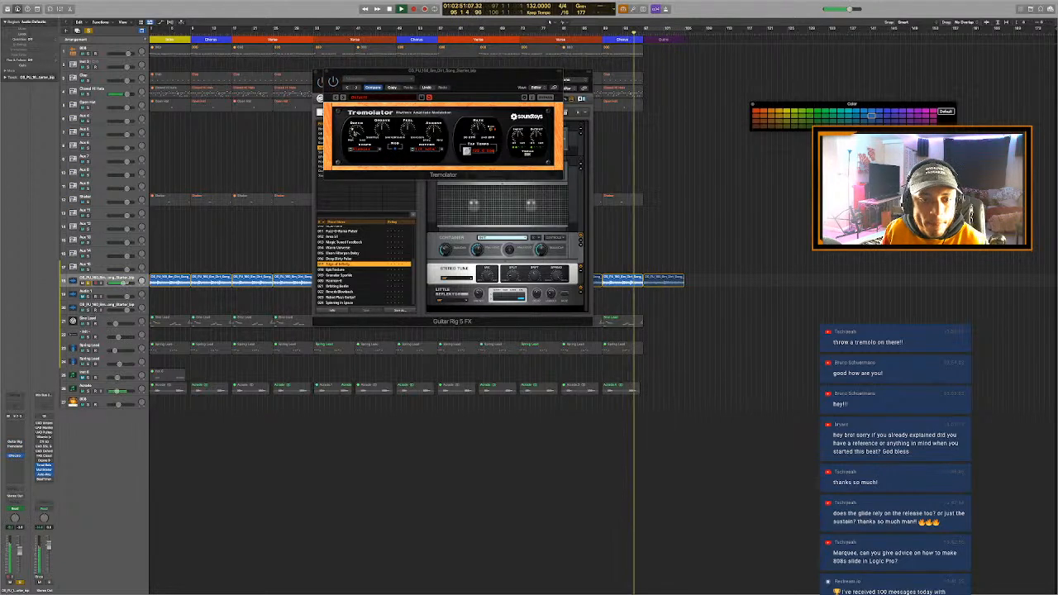
pyautogui.click(356, 130)
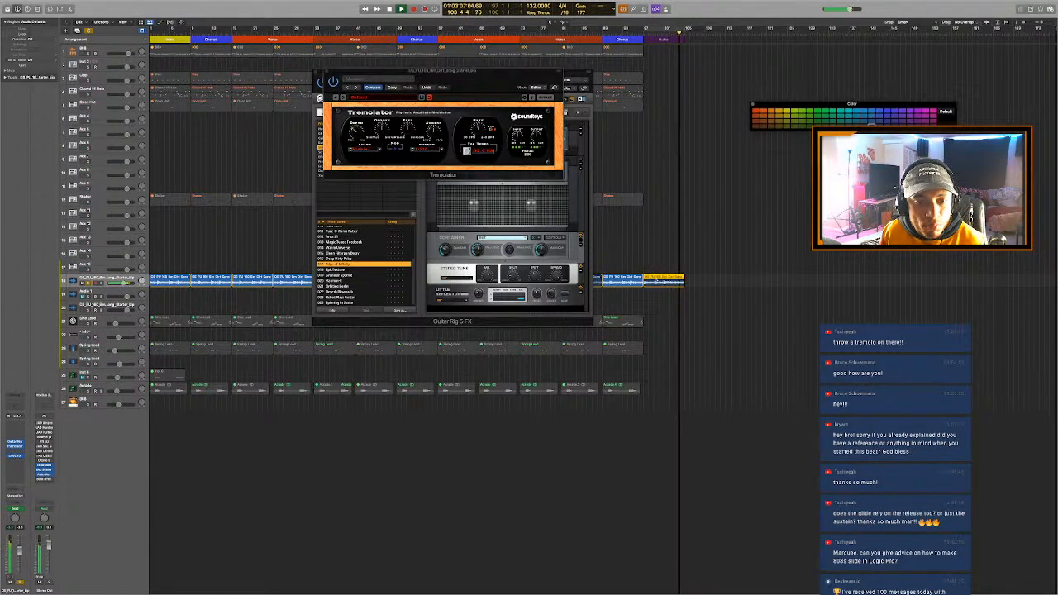
# - Examine the Outro sample region's waveform and ending in the audio editor, and close the editor
pyautogui.doubleClick(657, 281)
pyautogui.scroll(-10, 713, 504)
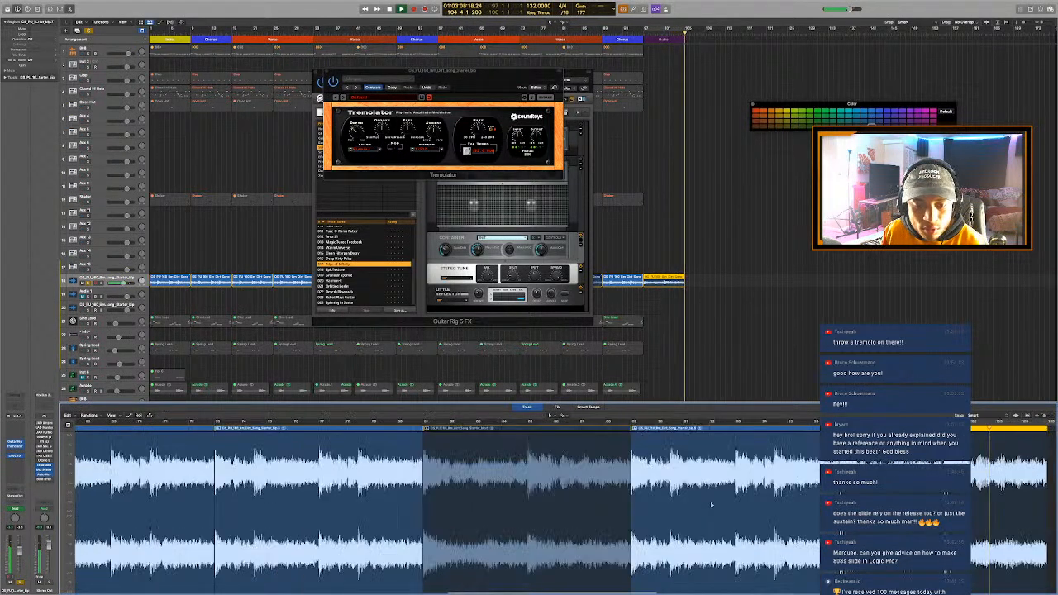
pyautogui.hscroll(3, 780, 508)
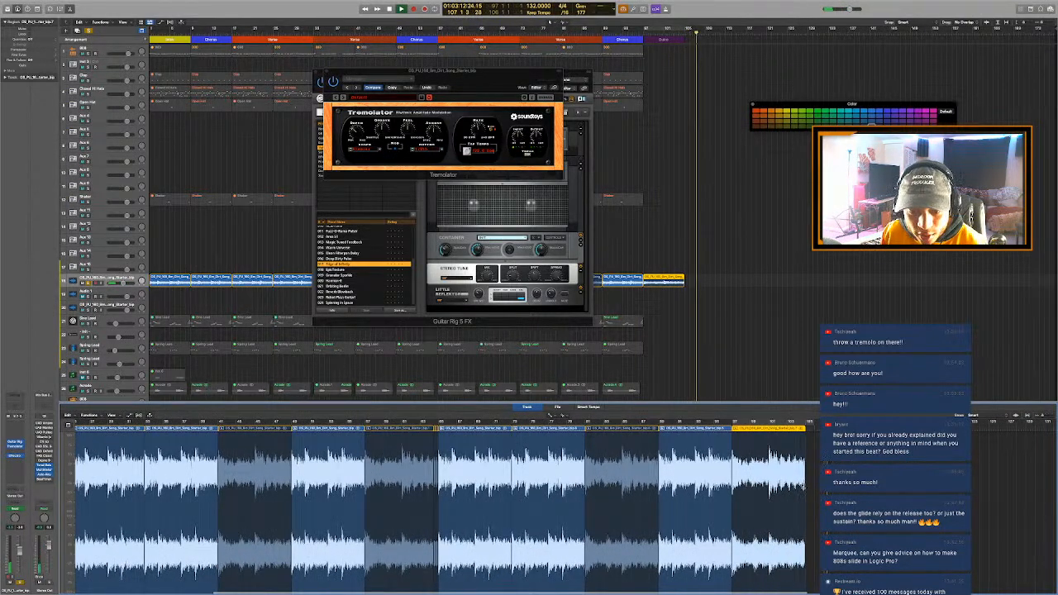
pyautogui.press('e')
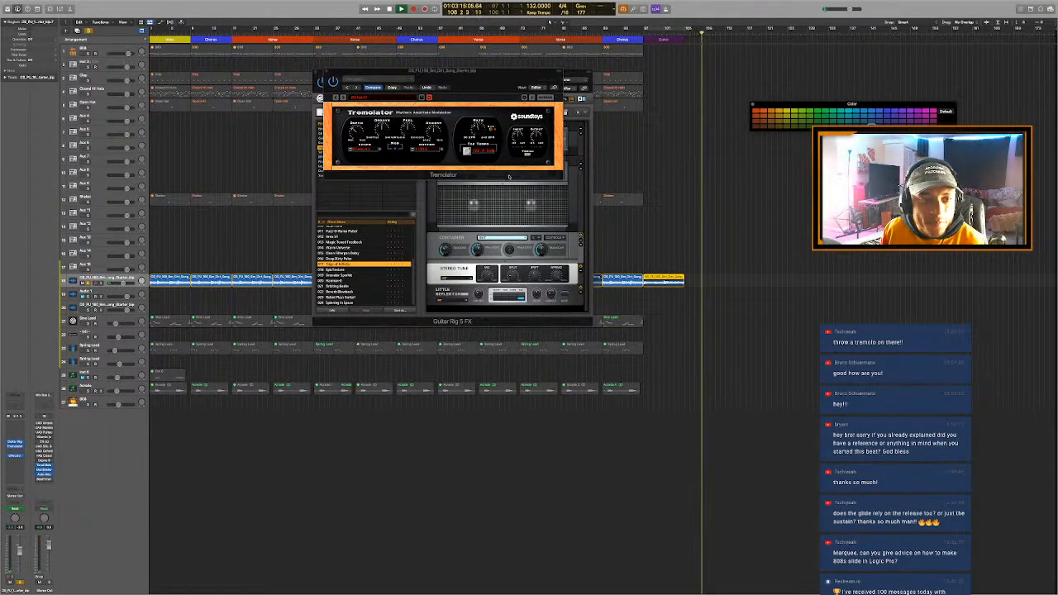
# - Close the Guitar Rig and Tremolator windows and turn off soloing so all tracks are heard
pyautogui.click(326, 72)
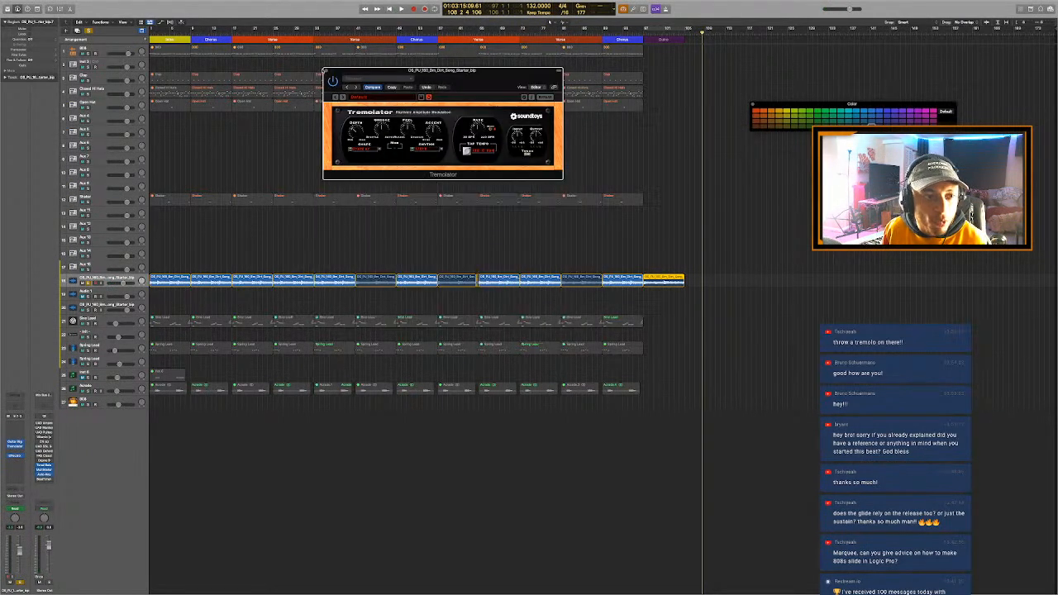
pyautogui.click(326, 72)
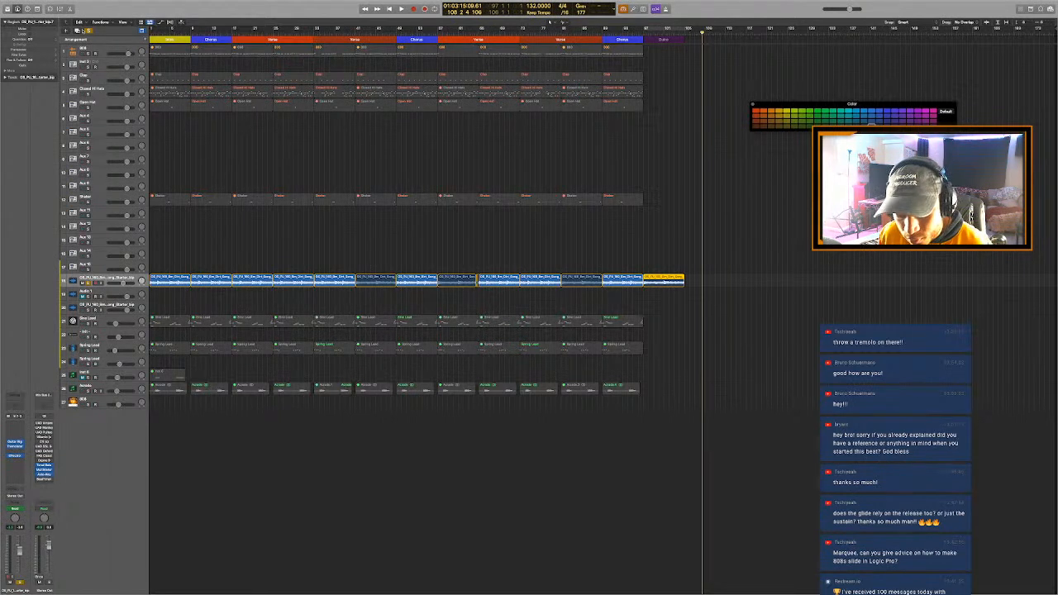
pyautogui.click(88, 30)
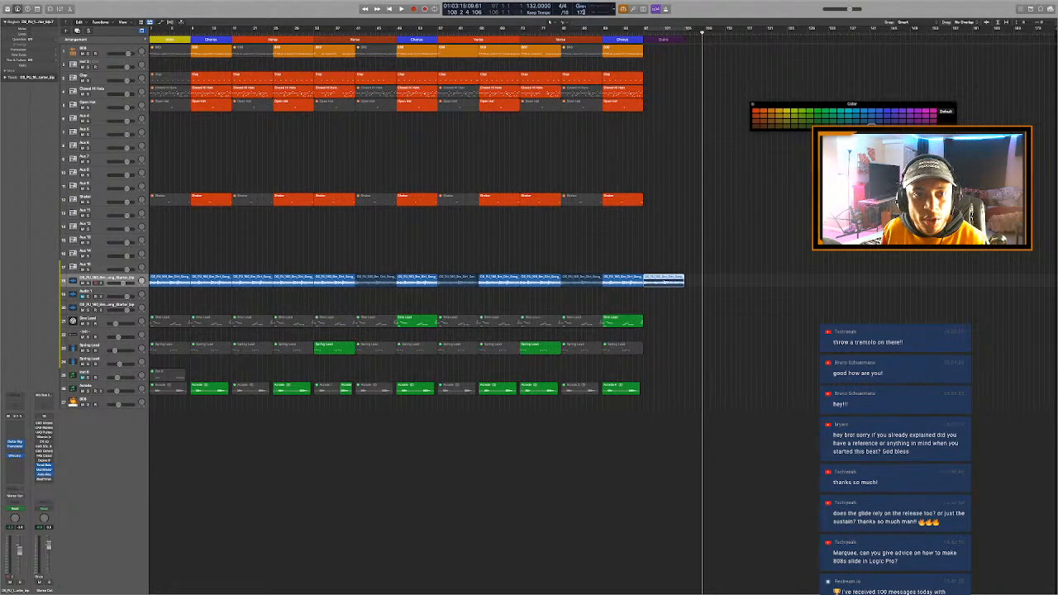
# - Set the project end to bar 107 and lengthen the Outro arrangement marker to reach it
pyautogui.moveTo(582, 13); pyautogui.dragTo(579, 61)
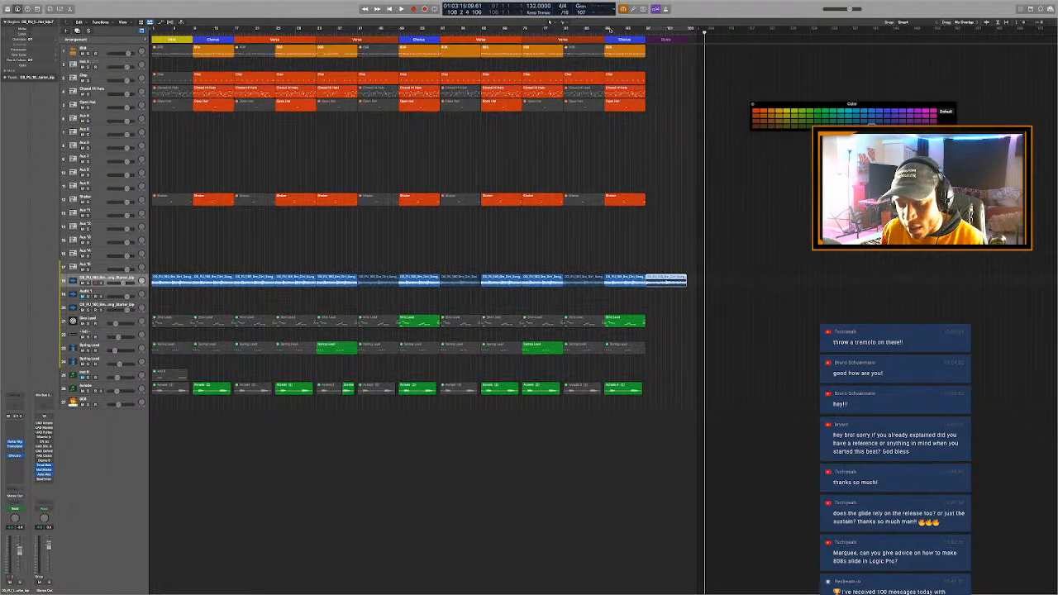
pyautogui.click(672, 81)
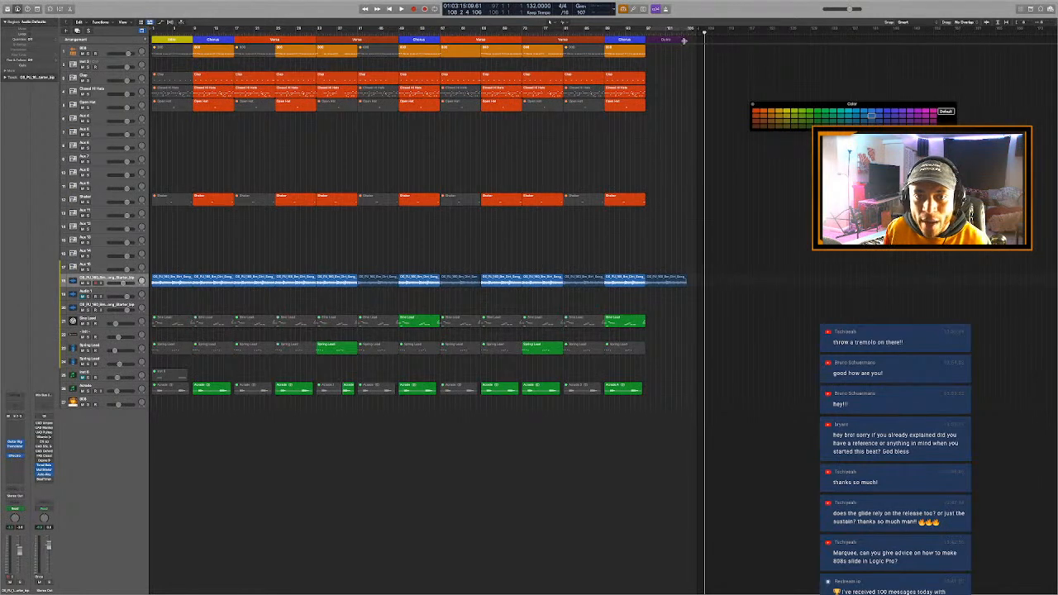
pyautogui.moveTo(685, 40); pyautogui.dragTo(698, 43)
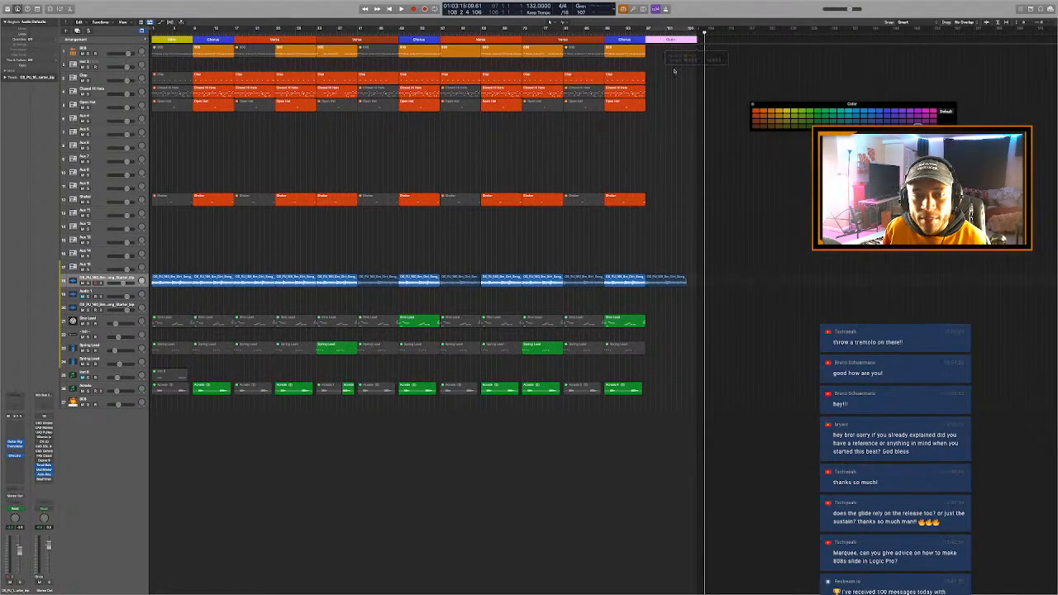
pyautogui.press('z')
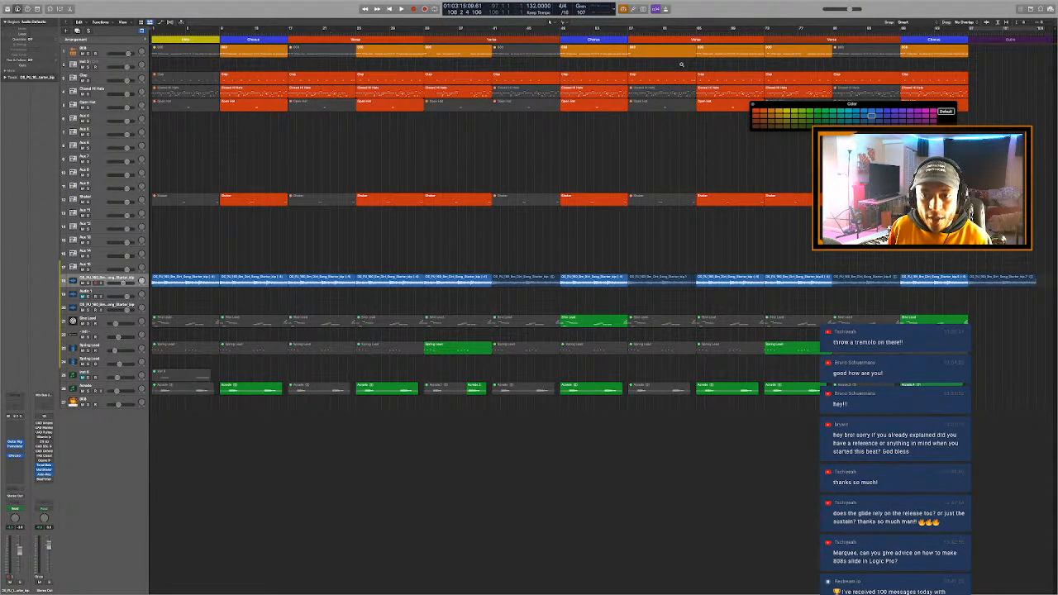
# - Close the color palette, return the playhead to the start and rename the first Chorus marker as Chorus 1
pyautogui.hotkey('alt', 'c')
pyautogui.press('Return')
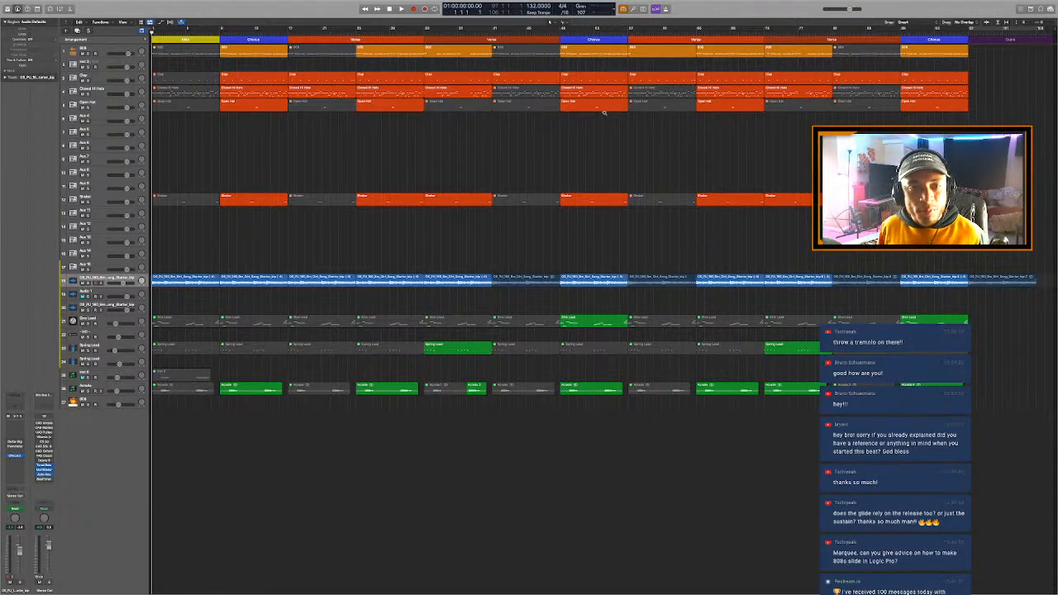
pyautogui.click(253, 41)
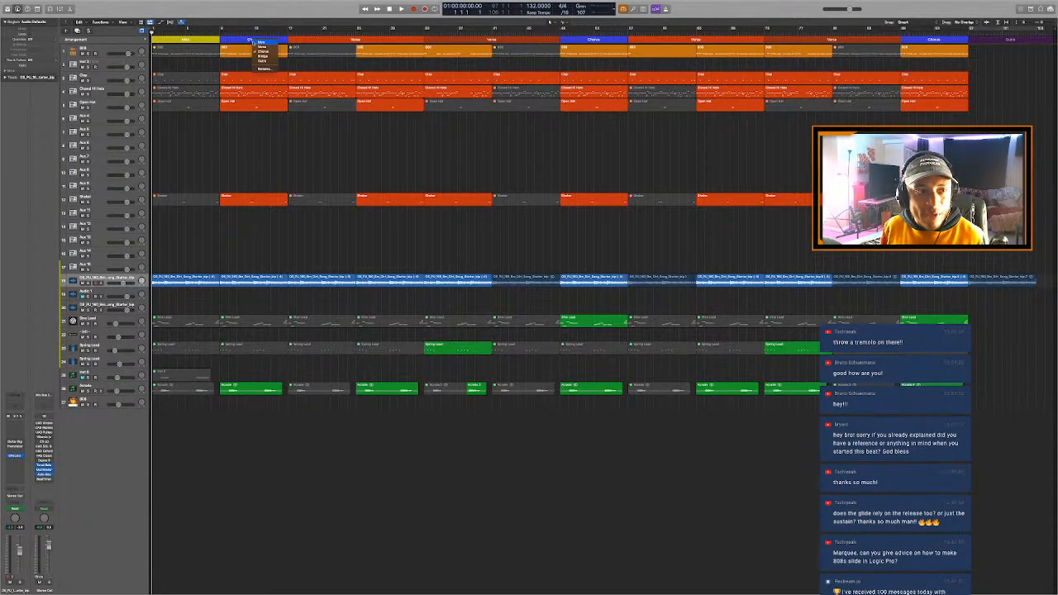
pyautogui.click(260, 69)
pyautogui.press('Right')
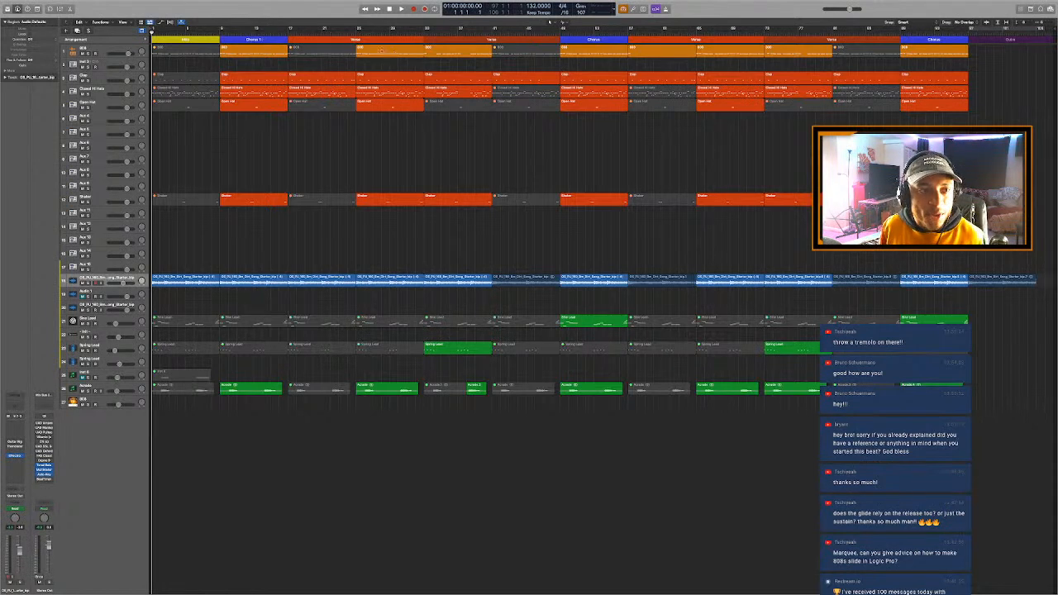
# - Rename the first Verse marker as Verse 1 while playing the song from the Intro, and stop playback
pyautogui.press('space')
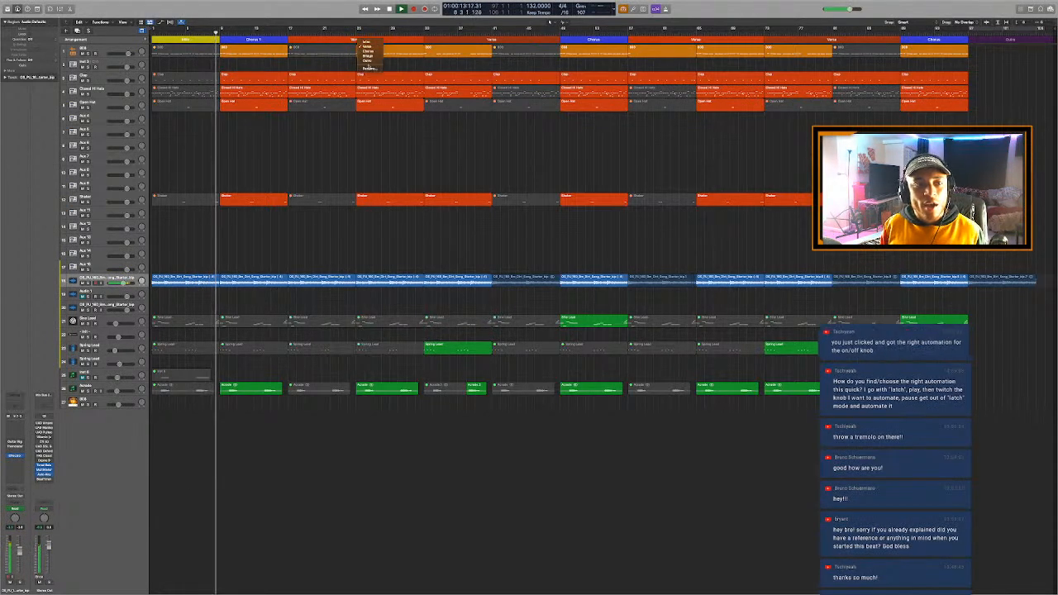
pyautogui.click(357, 40)
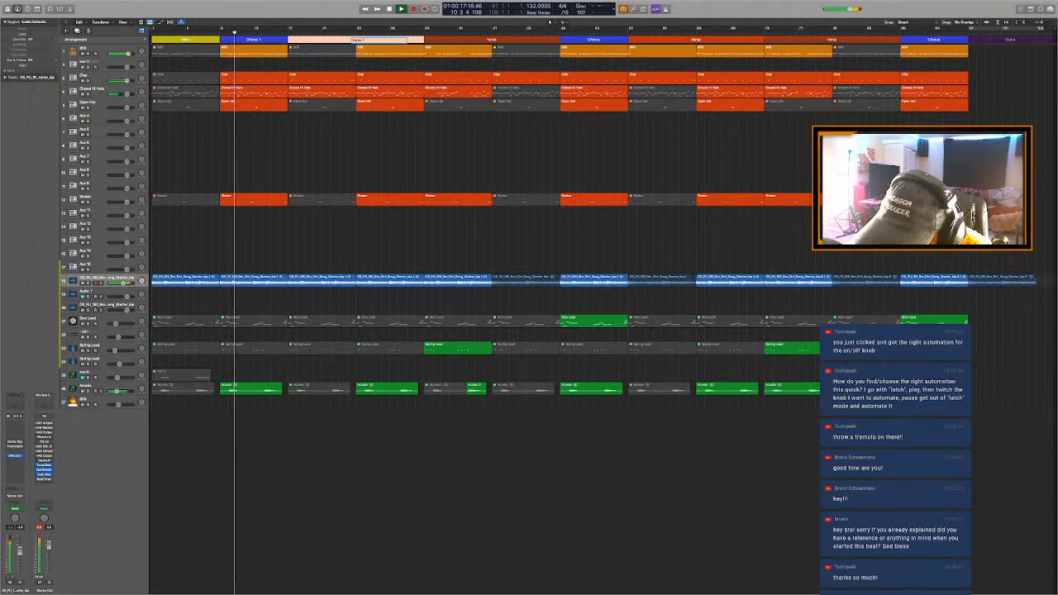
pyautogui.click(399, 117)
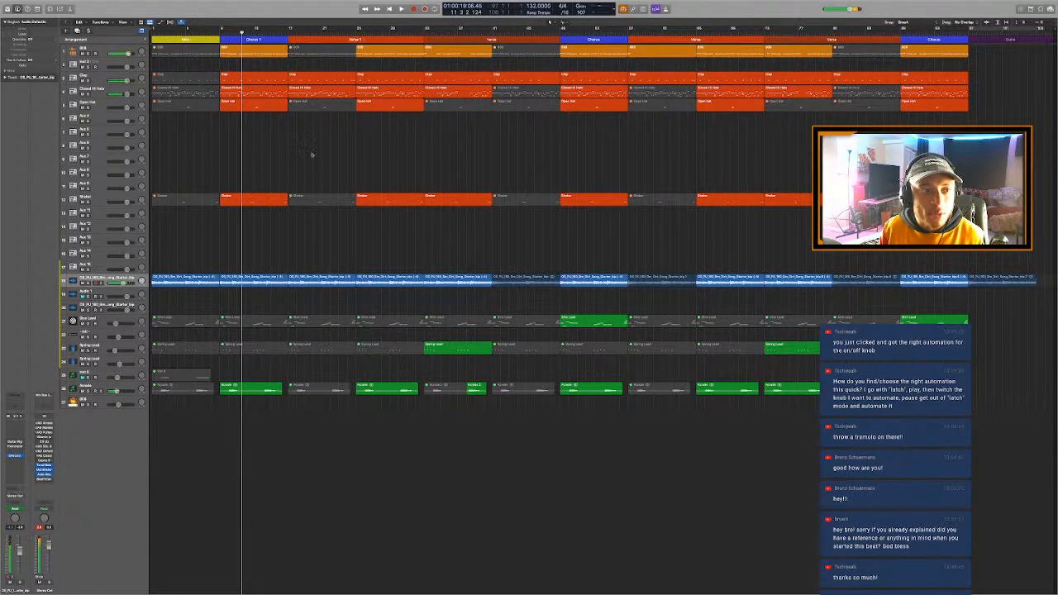
pyautogui.press('space')
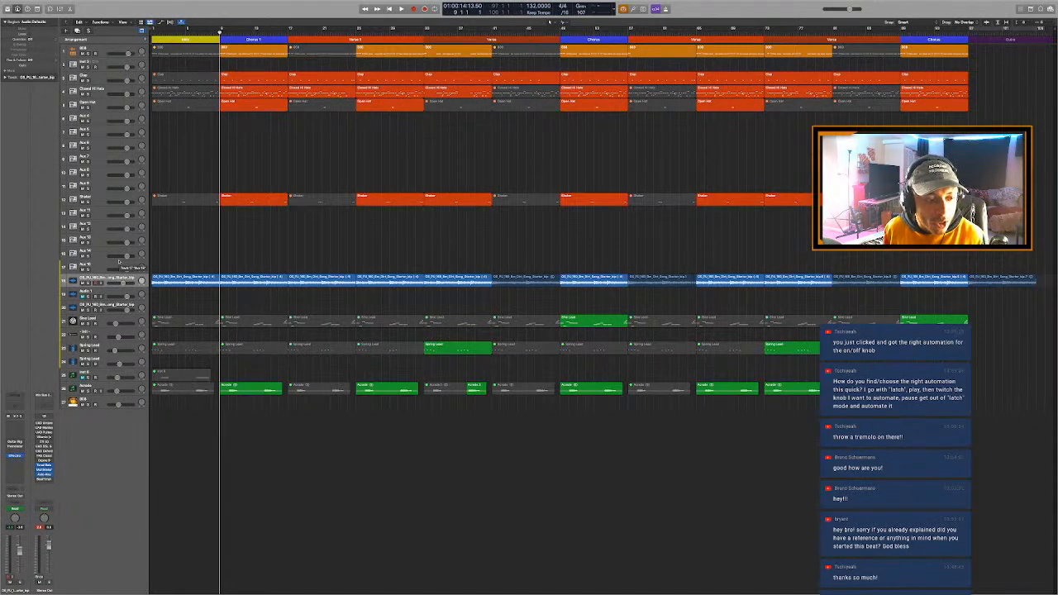
# - Show the track automation and check the sample loop's available Tremolator automation parameters and its Guitar Rig settings
pyautogui.press('a')
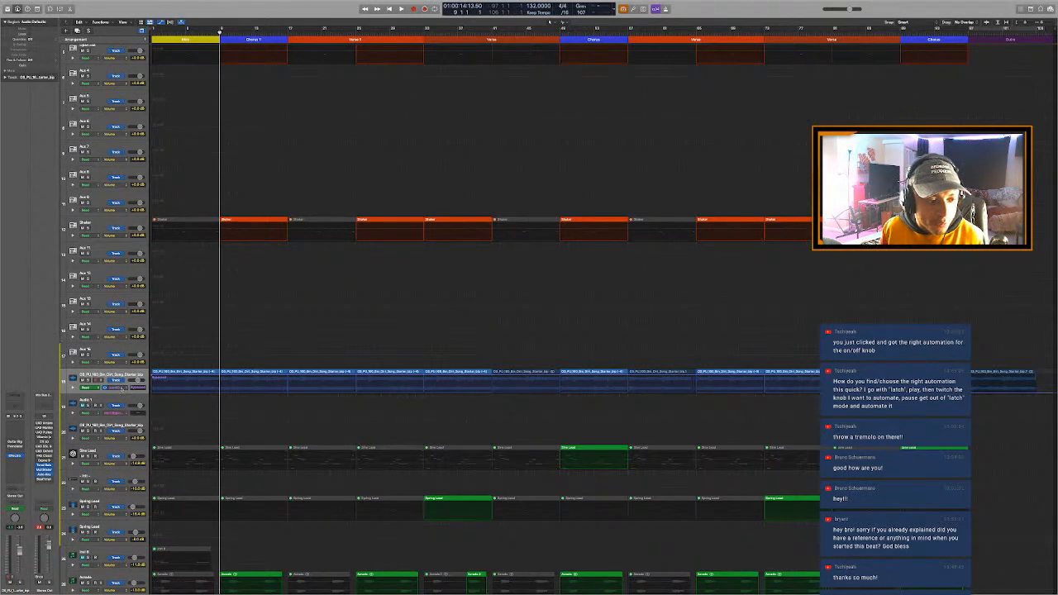
pyautogui.press('super+Down')
pyautogui.press('super+Down')
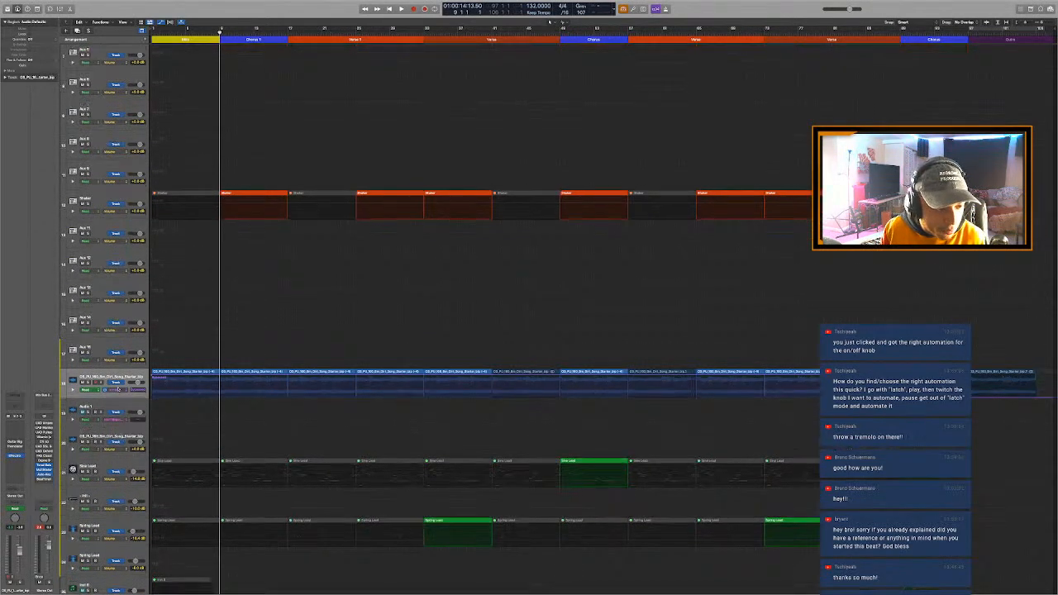
pyautogui.click(119, 395)
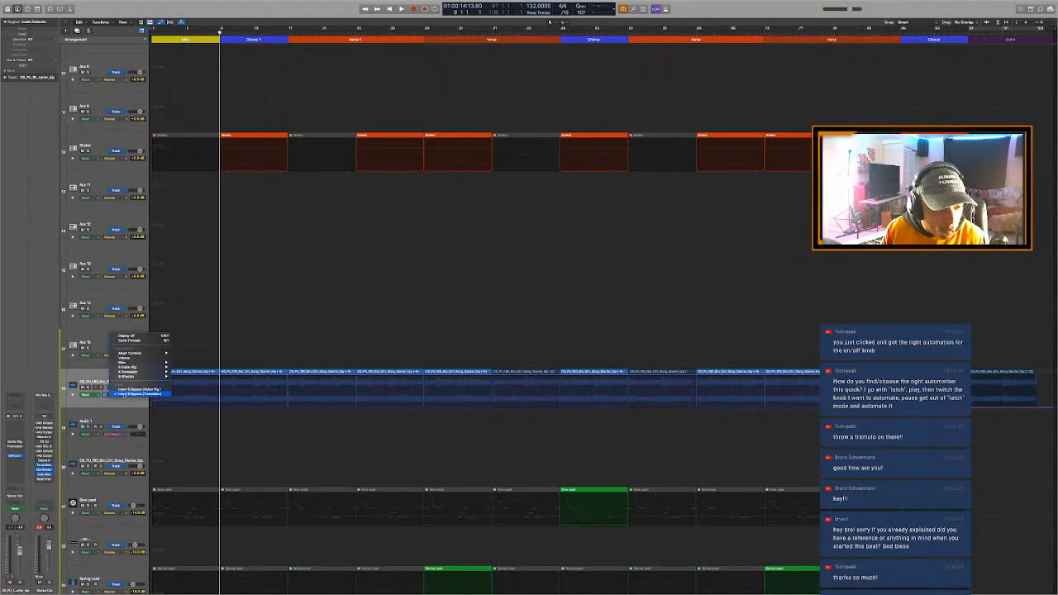
pyautogui.moveTo(161, 372)
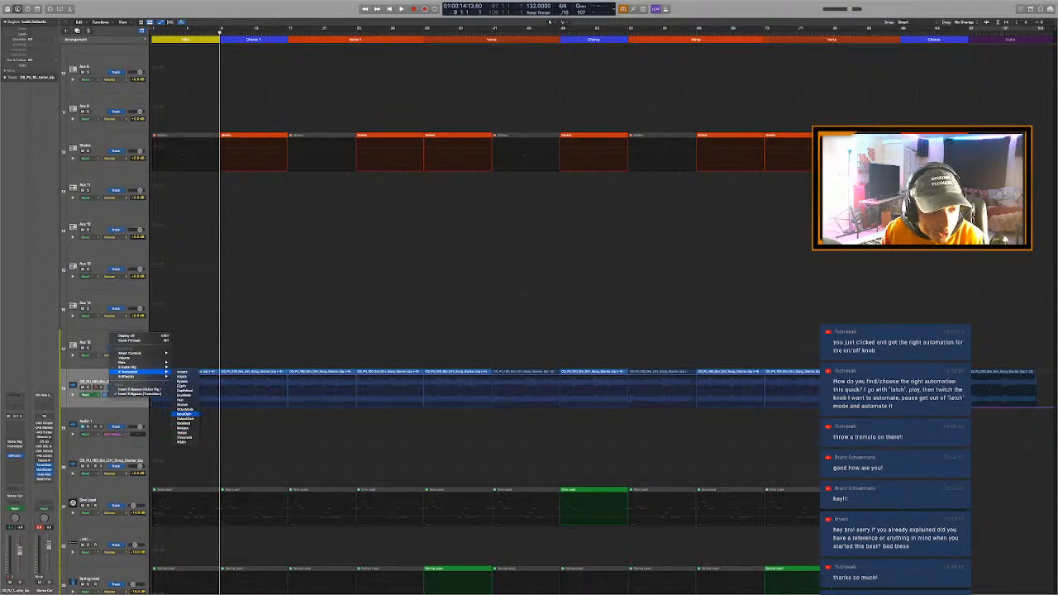
pyautogui.click(183, 395)
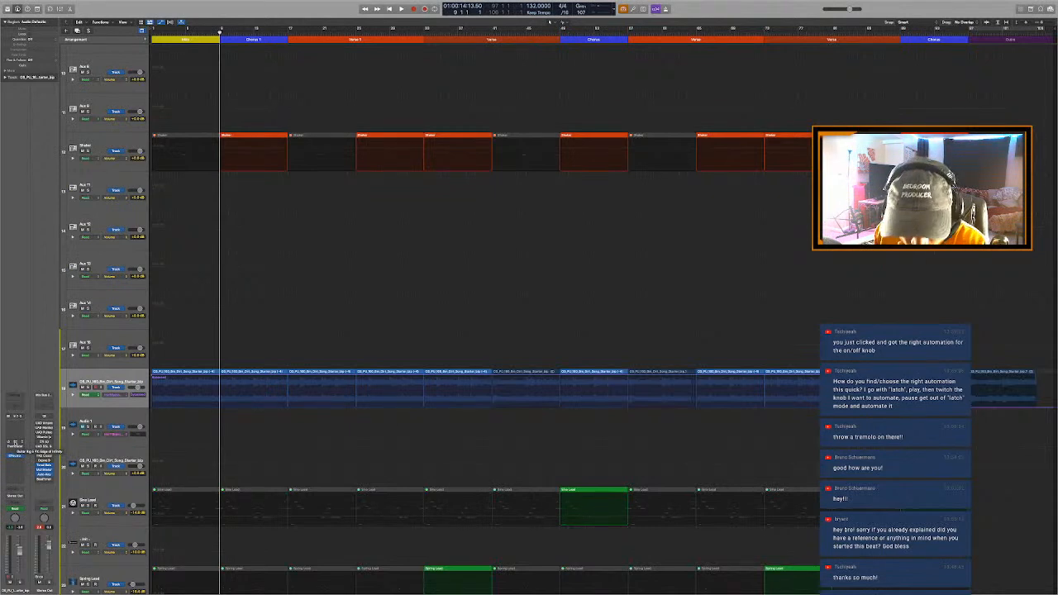
pyautogui.click(15, 446)
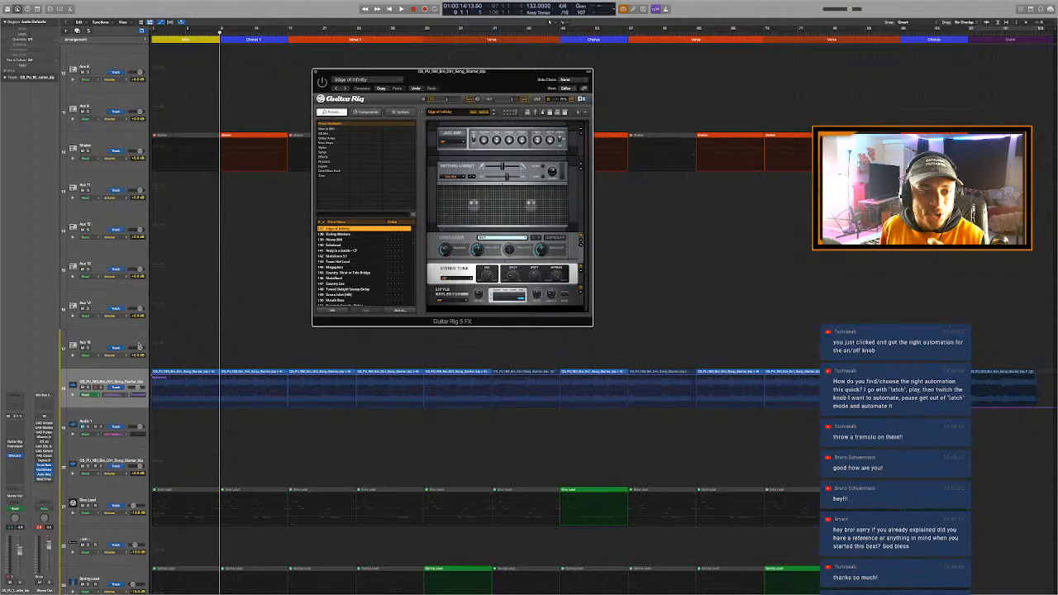
pyautogui.click(314, 73)
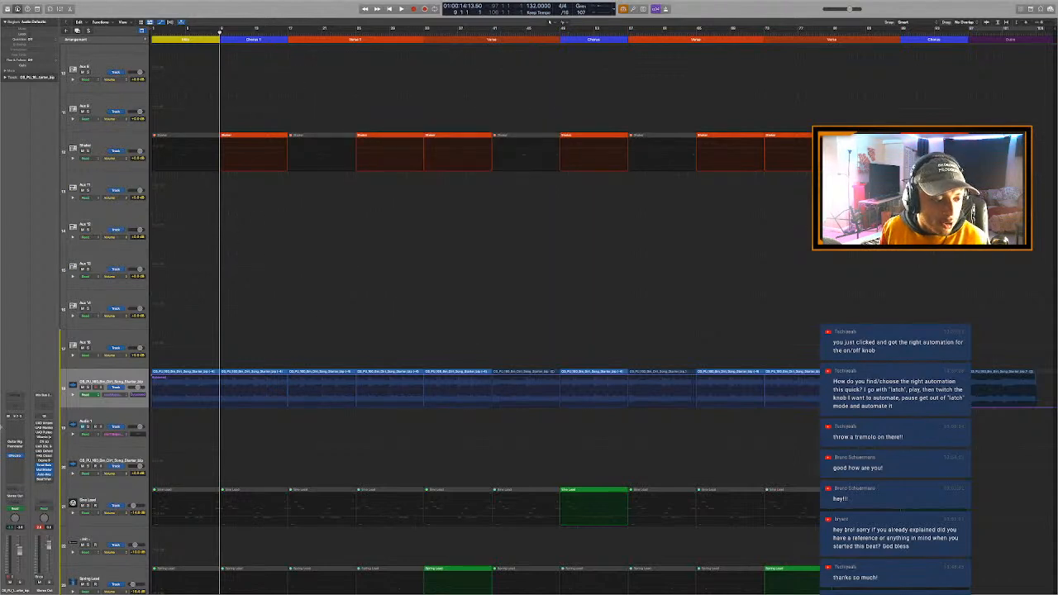
# - Insert Little AlterBoy on the sample loop track and bring up its Pitch parameter for automation
pyautogui.click(16, 466)
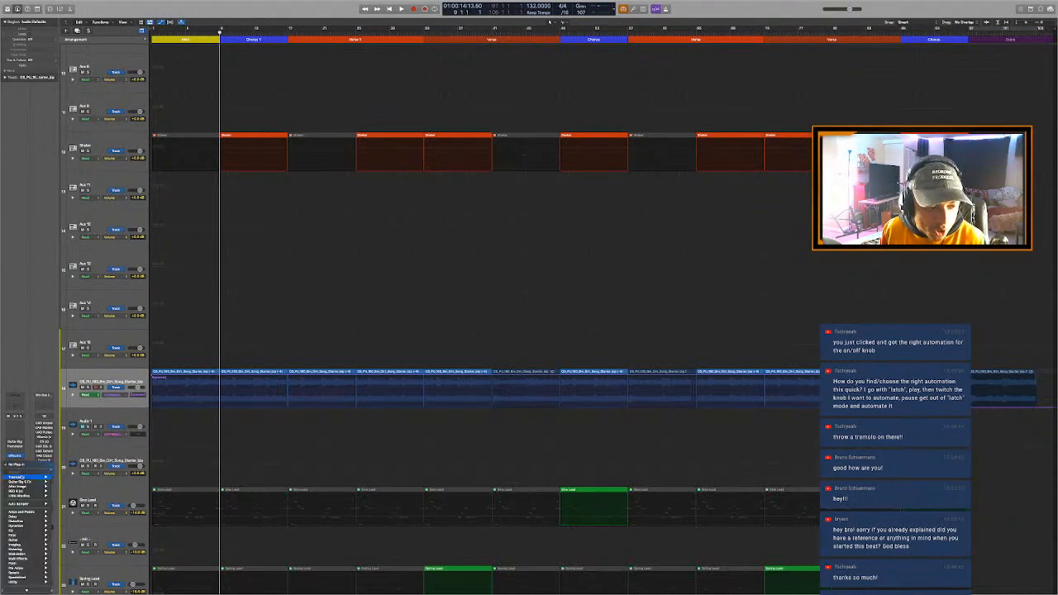
pyautogui.moveTo(29, 497)
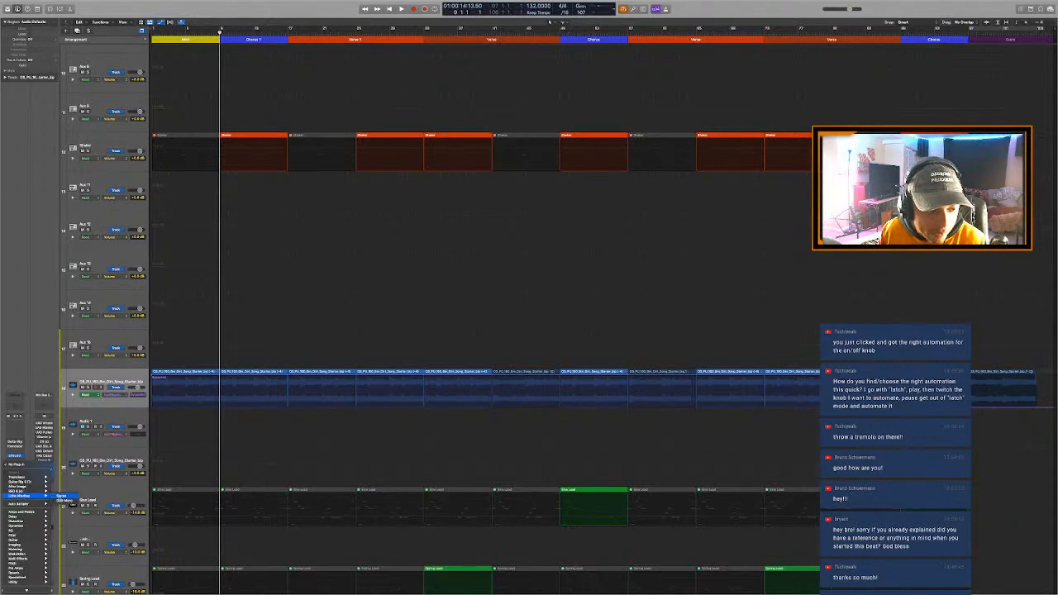
pyautogui.click(62, 495)
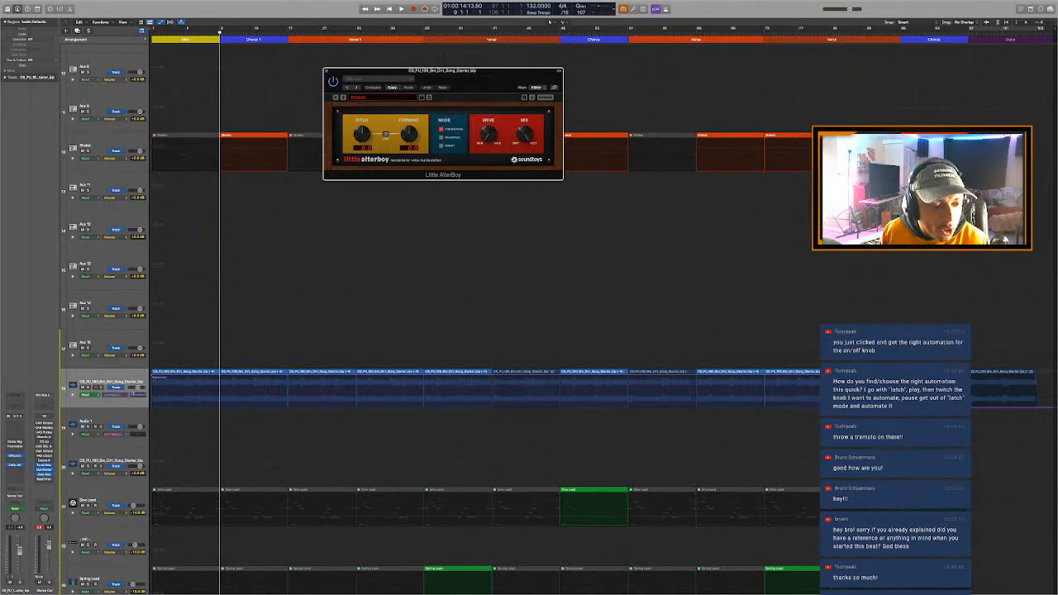
pyautogui.click(122, 395)
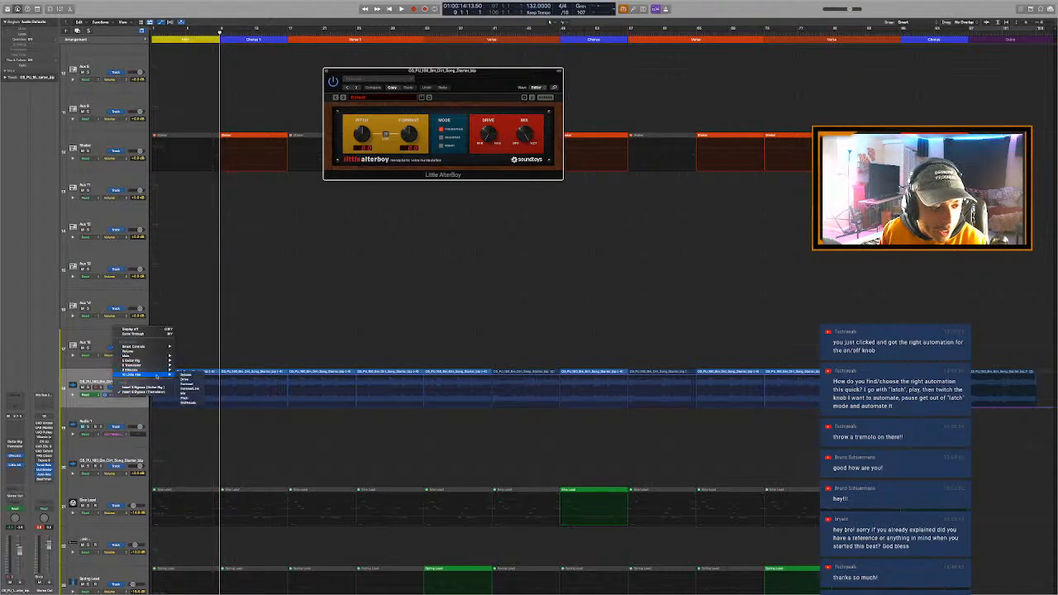
pyautogui.moveTo(153, 372)
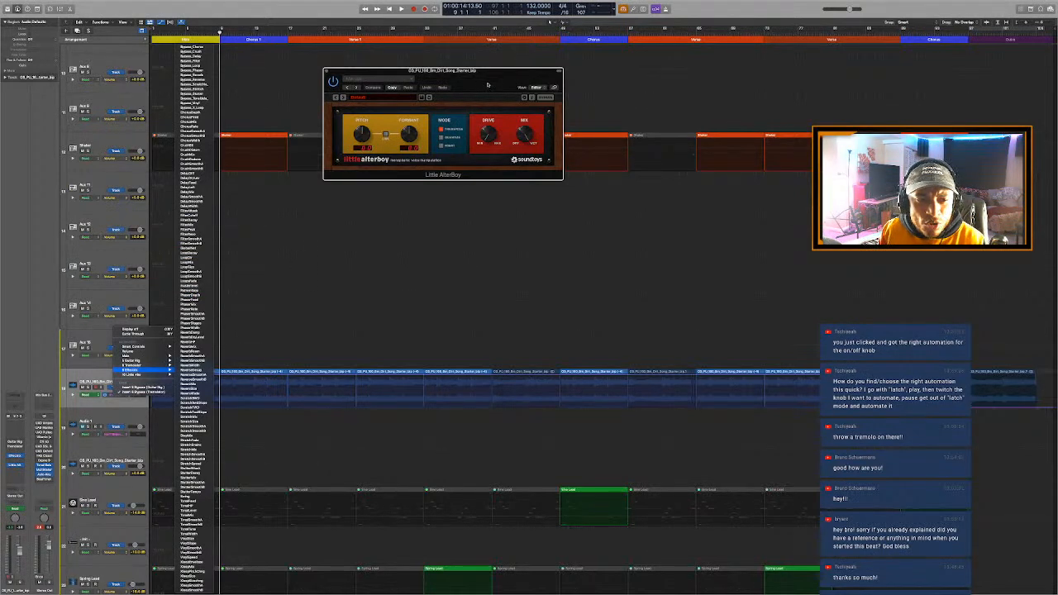
pyautogui.click(489, 82)
pyautogui.moveTo(361, 135)
pyautogui.mouseDown()
pyautogui.moveTo(365, 126)
pyautogui.moveTo(370, 155)
pyautogui.moveTo(367, 147)
pyautogui.mouseUp()
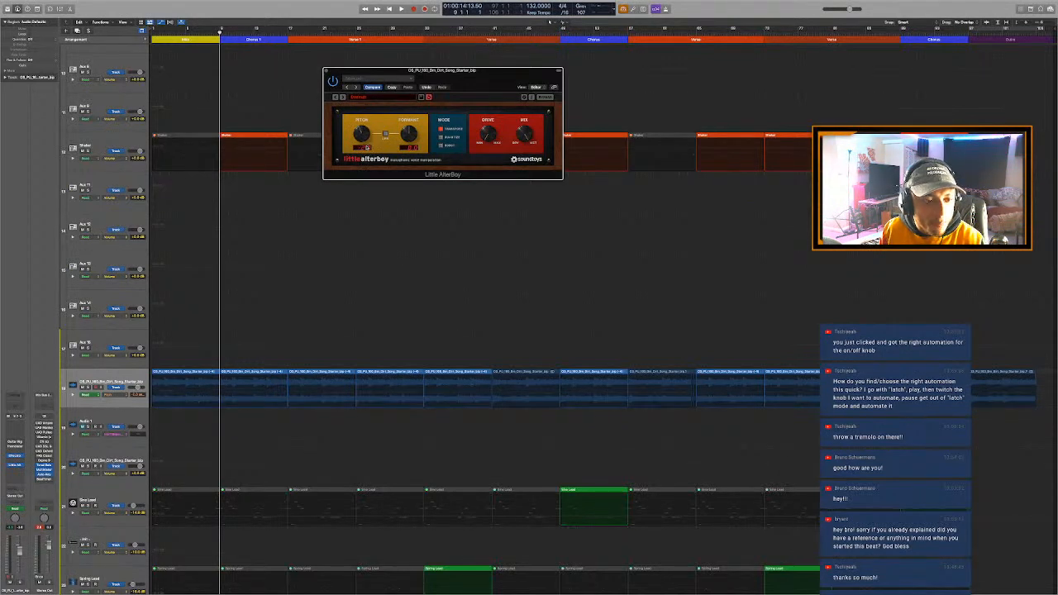
# - Draw a pitch automation curve over the Intro that dips to -12 semitones and rises by Chorus 1, and play it from the start
pyautogui.click(155, 396)
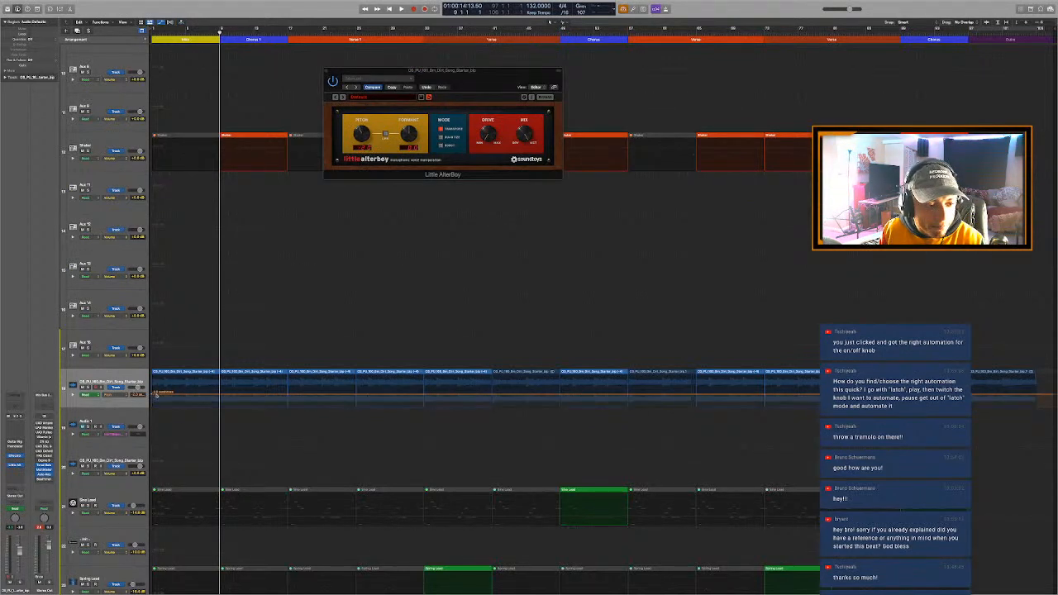
pyautogui.moveTo(156, 396); pyautogui.dragTo(192, 405)
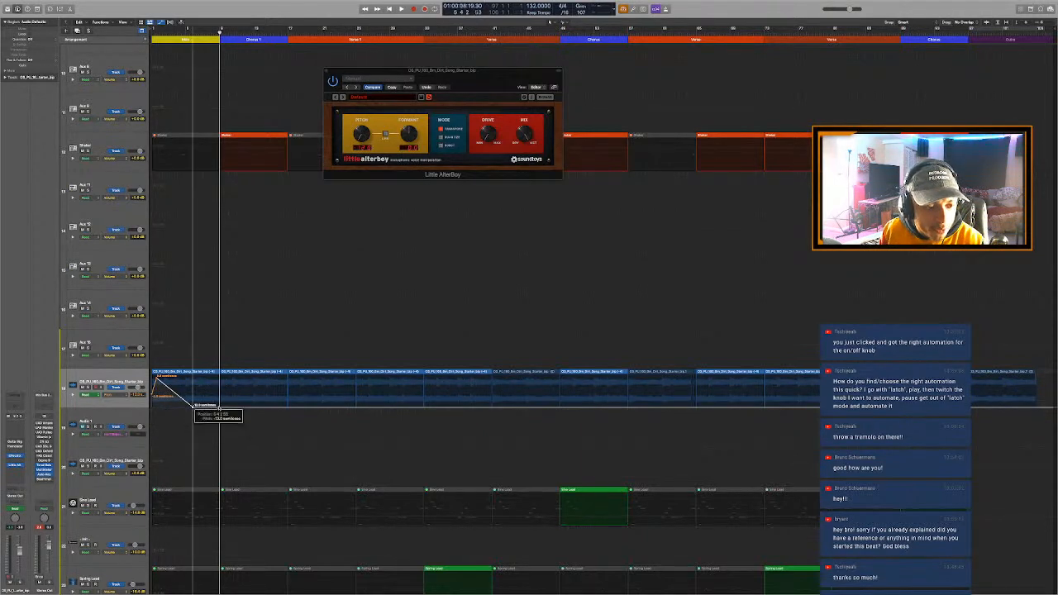
pyautogui.moveTo(219, 407); pyautogui.dragTo(219, 357)
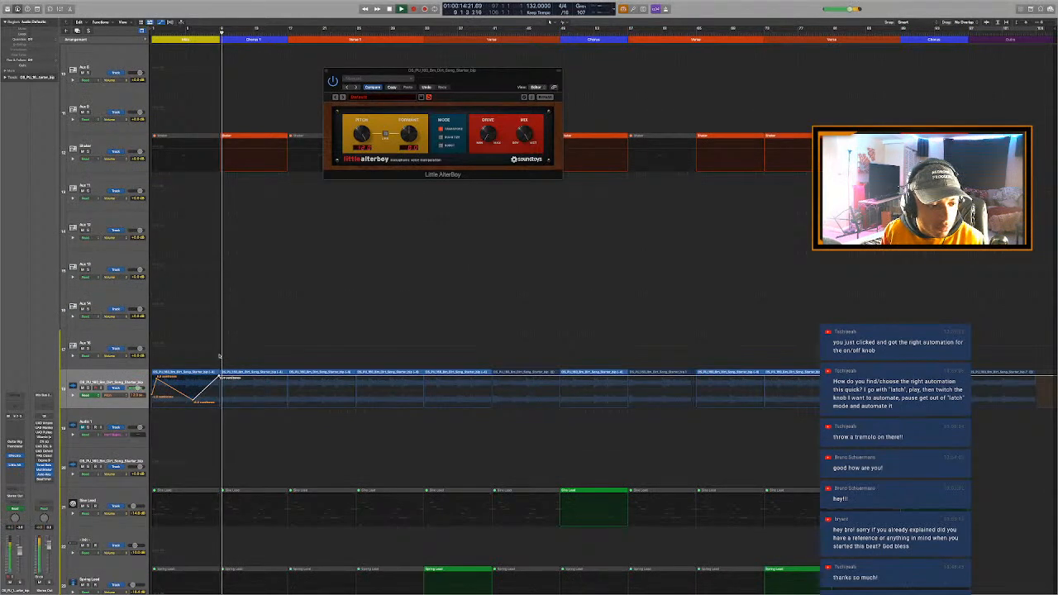
pyautogui.press('Return')
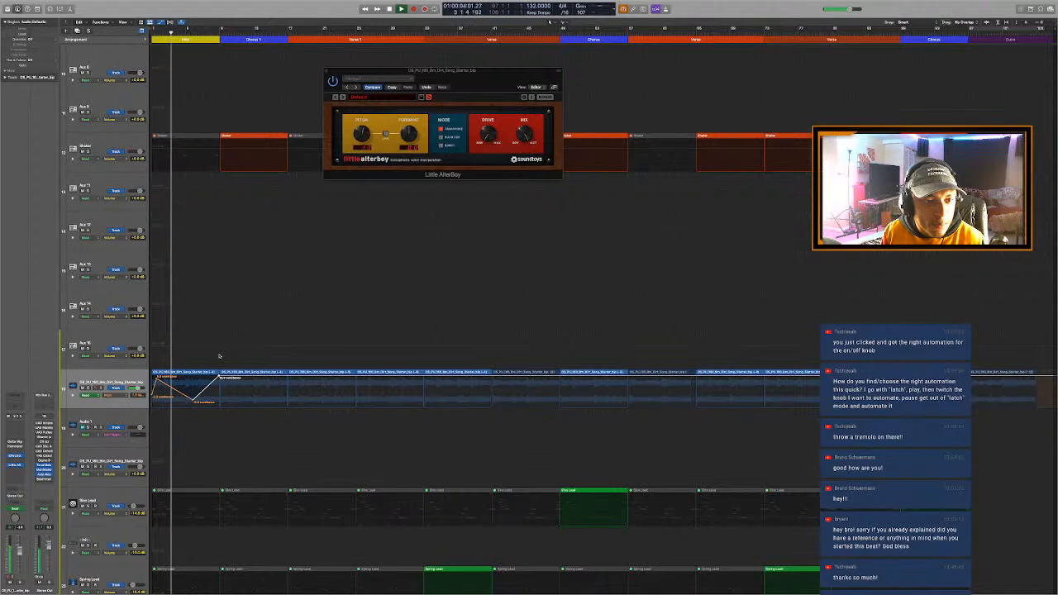
pyautogui.press('space')
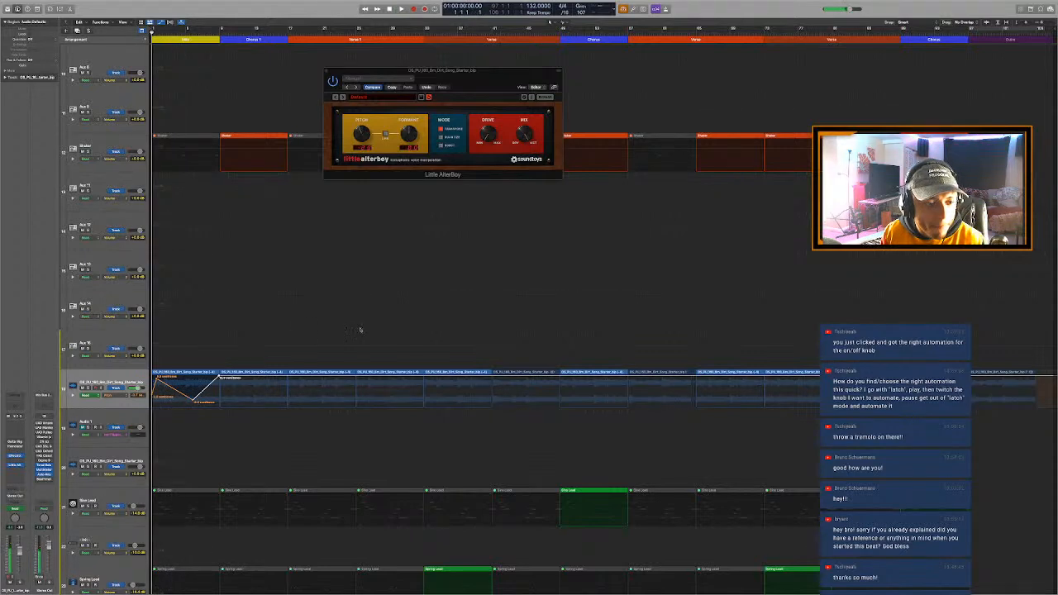
# - Try the Formant control in Little AlterBoy and remove the plug-in from the sample loop track
pyautogui.click(404, 136)
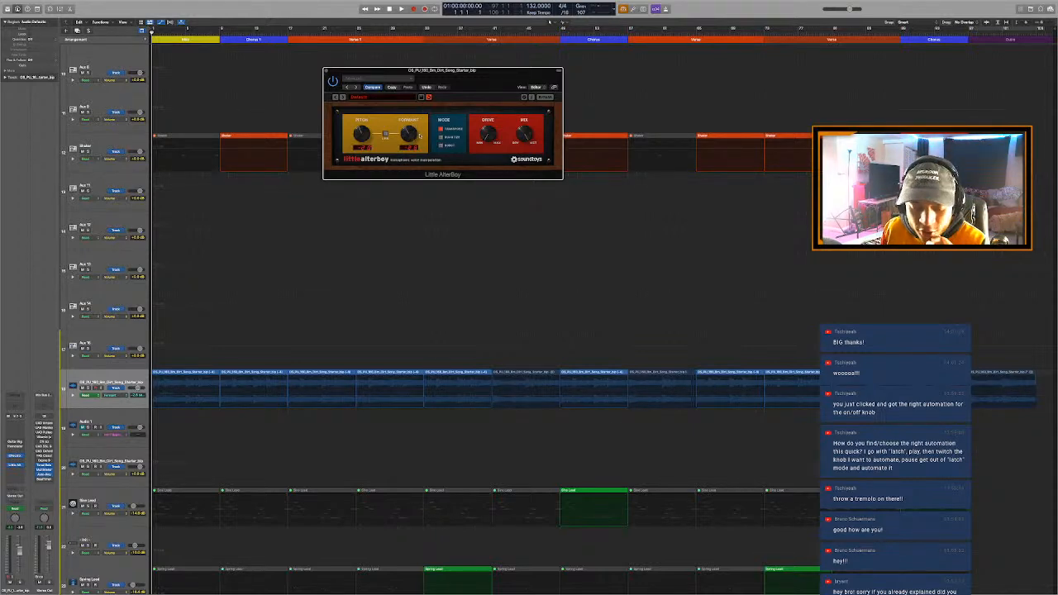
pyautogui.click(20, 469)
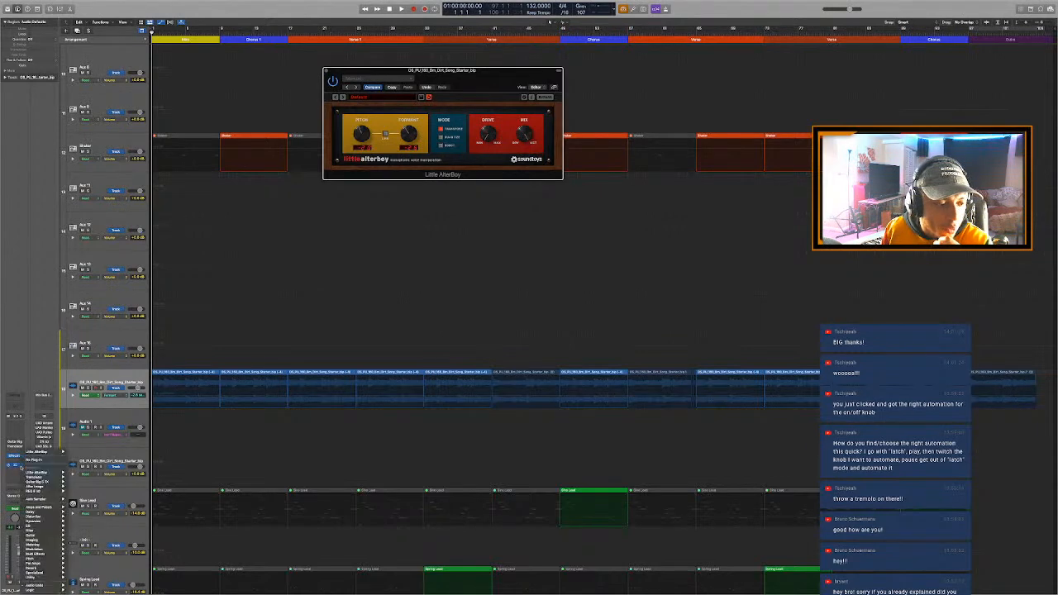
pyautogui.click(32, 460)
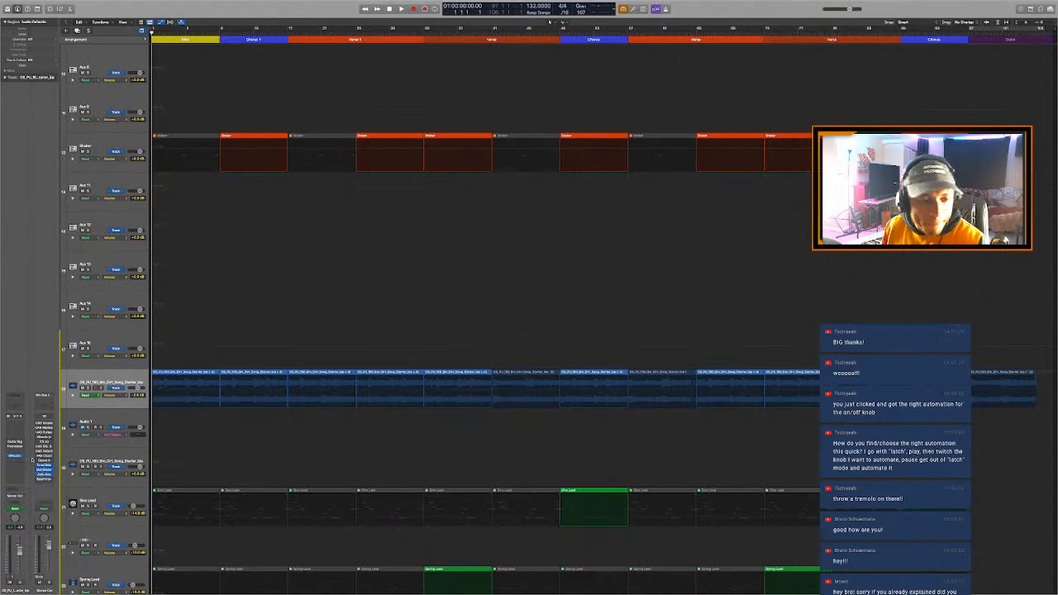
# - Hide the track automation and slightly adjust the Arcade track's volume while playing the song from the Intro
pyautogui.press('a')
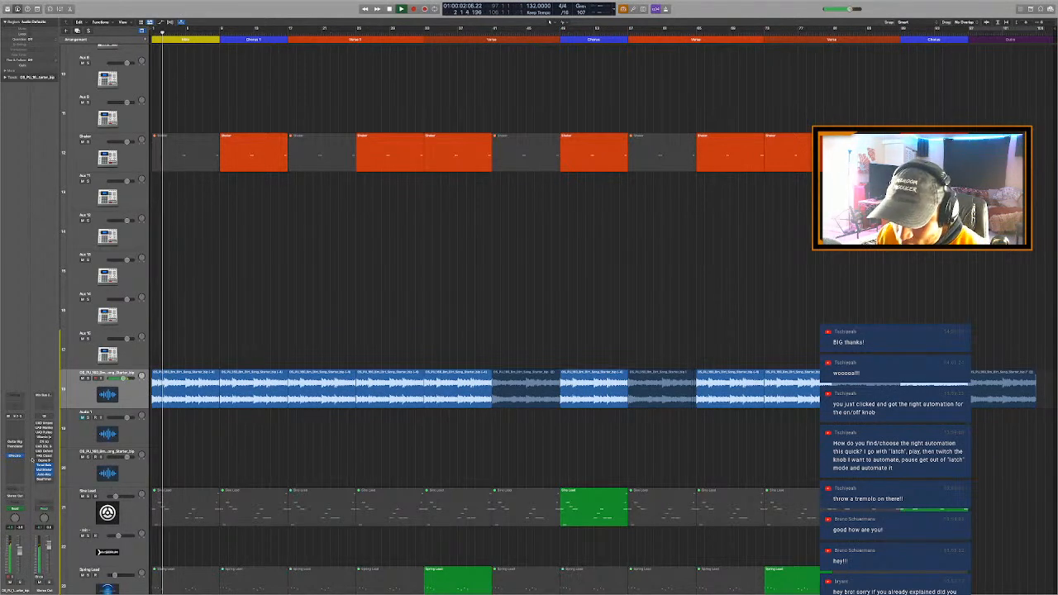
pyautogui.press('super+Up')
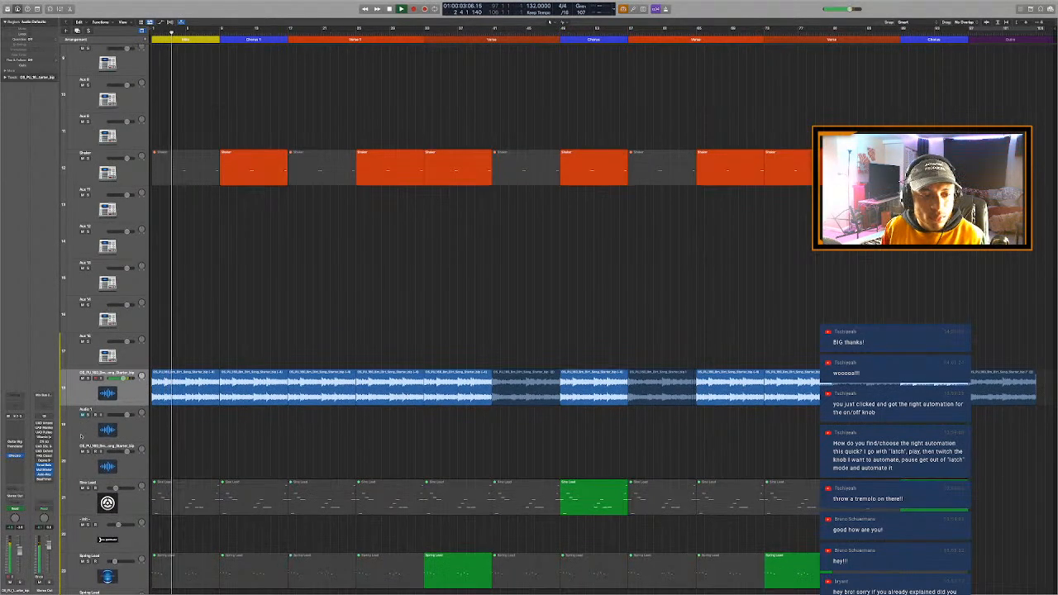
pyautogui.press('super+Up')
pyautogui.press('super+Up')
pyautogui.press('super+Up')
pyautogui.press('super+Up')
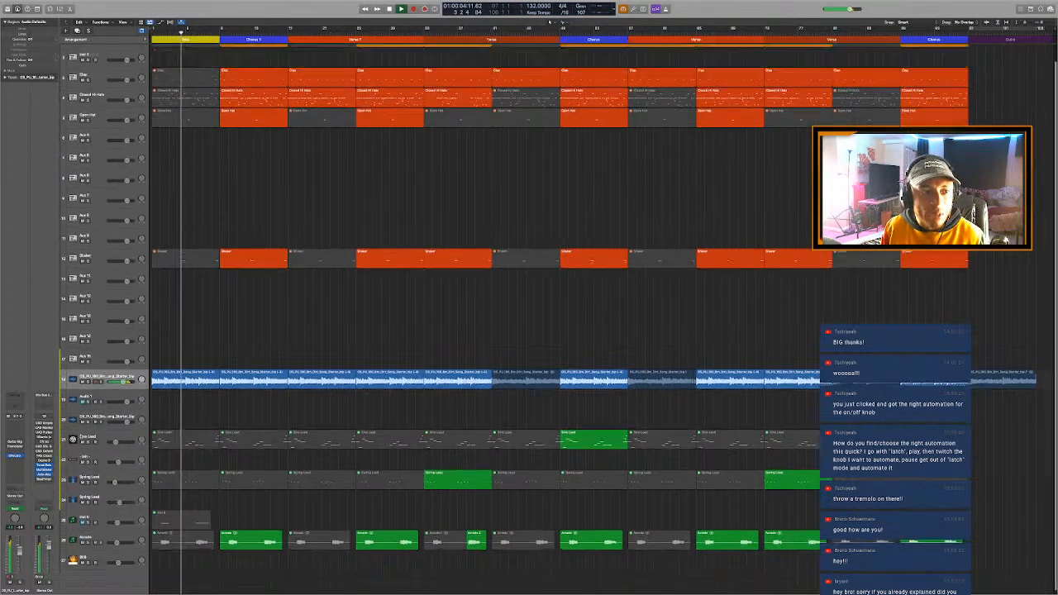
pyautogui.press('super+Up')
pyautogui.press('super+Up')
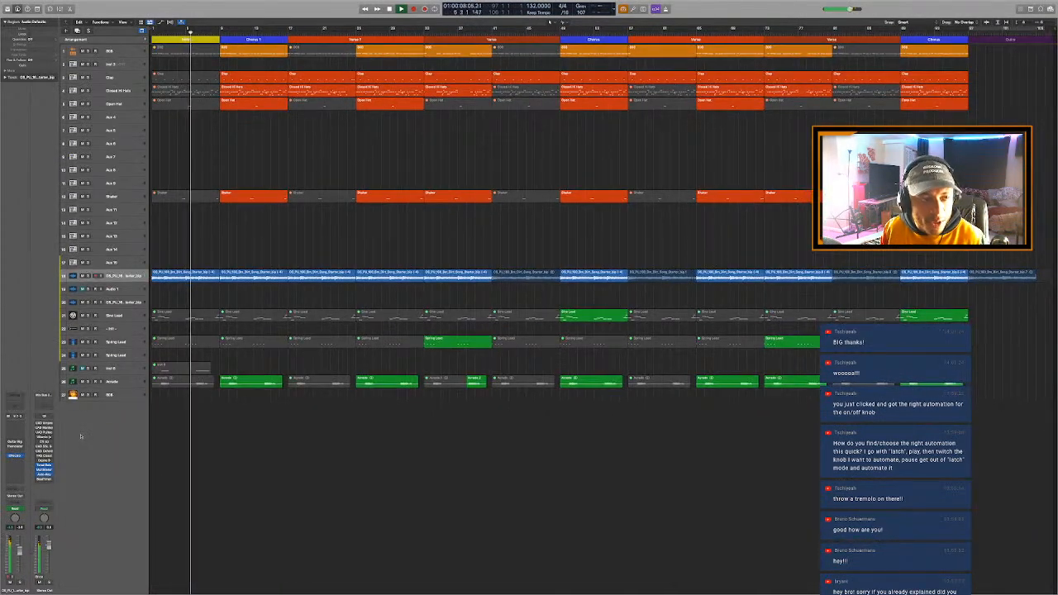
pyautogui.press('super+Down')
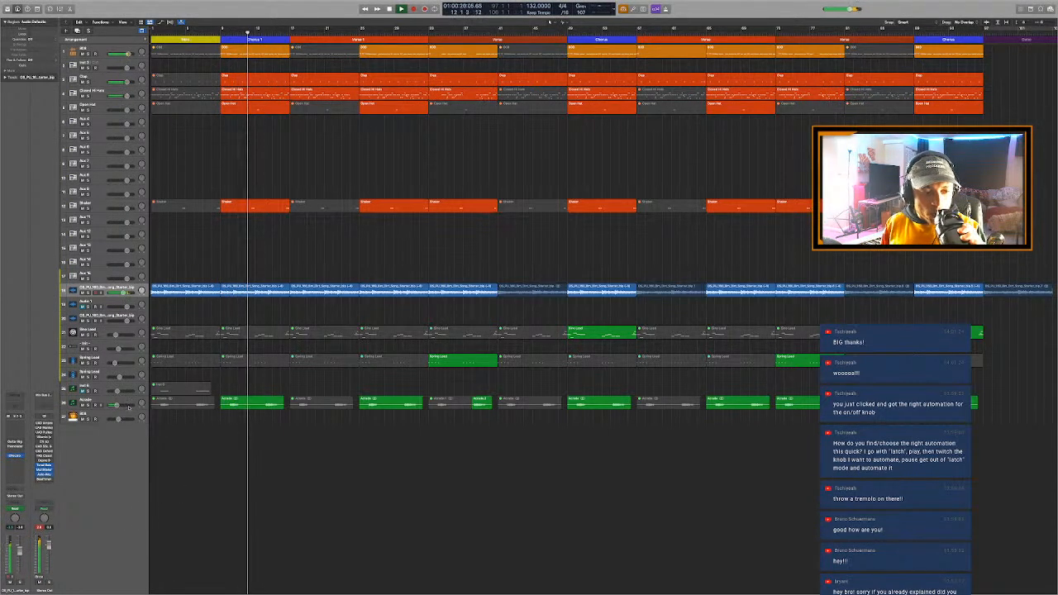
pyautogui.moveTo(116, 406); pyautogui.dragTo(116, 409)
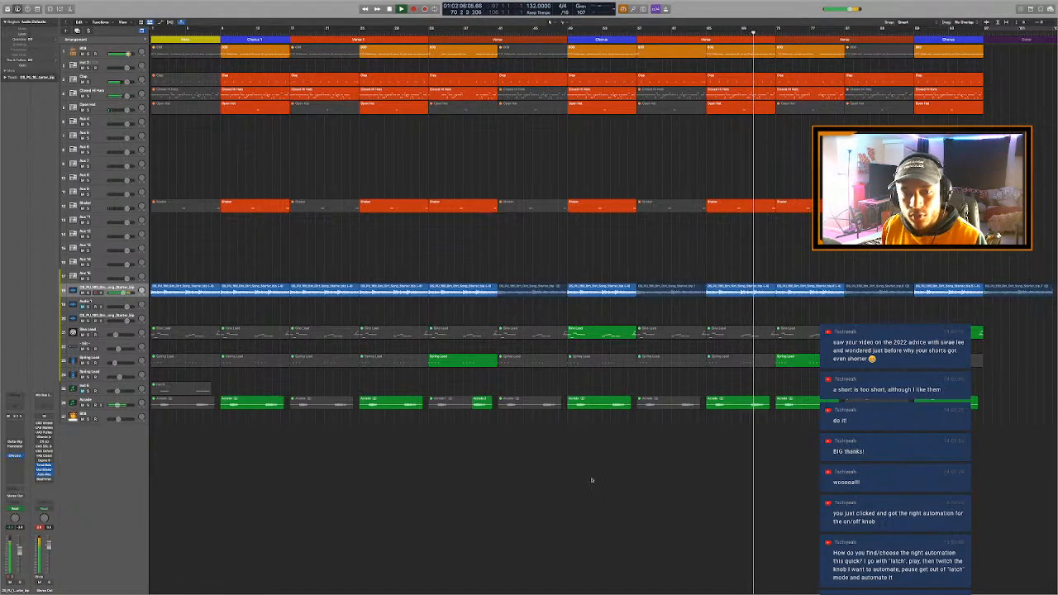
# - Rename the second Chorus arrangement marker as Chorus 2
pyautogui.scroll(-1, 592, 480)
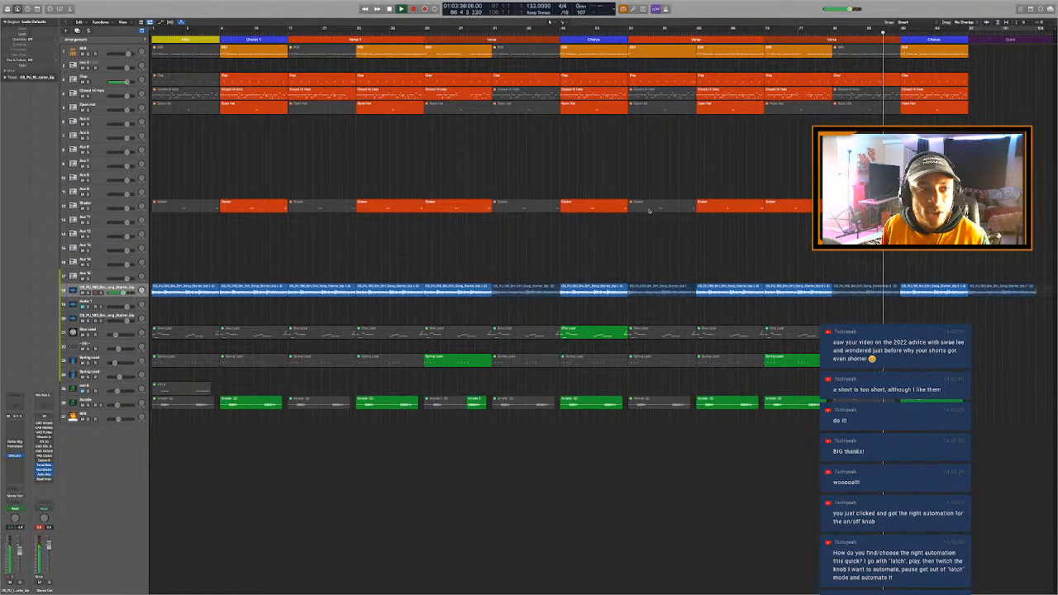
pyautogui.click(593, 40)
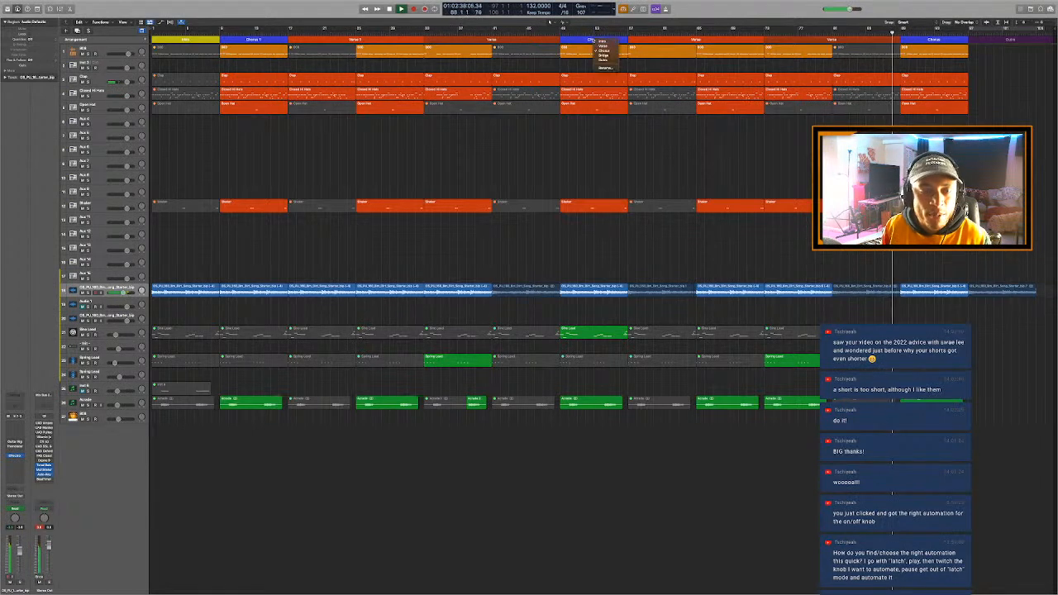
pyautogui.click(603, 69)
pyautogui.write('Chorus 2')
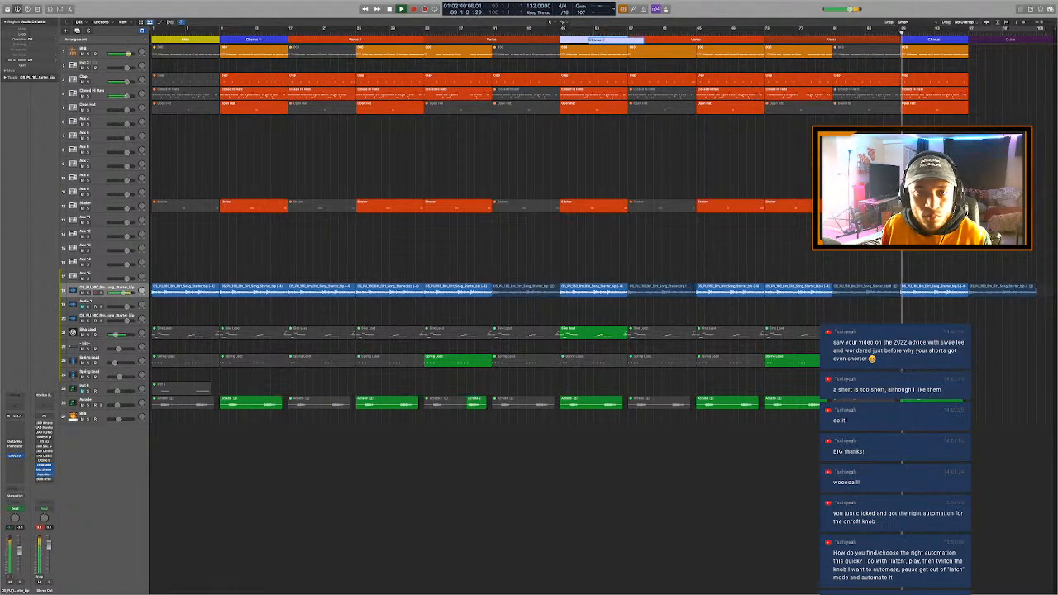
pyautogui.press('Return')
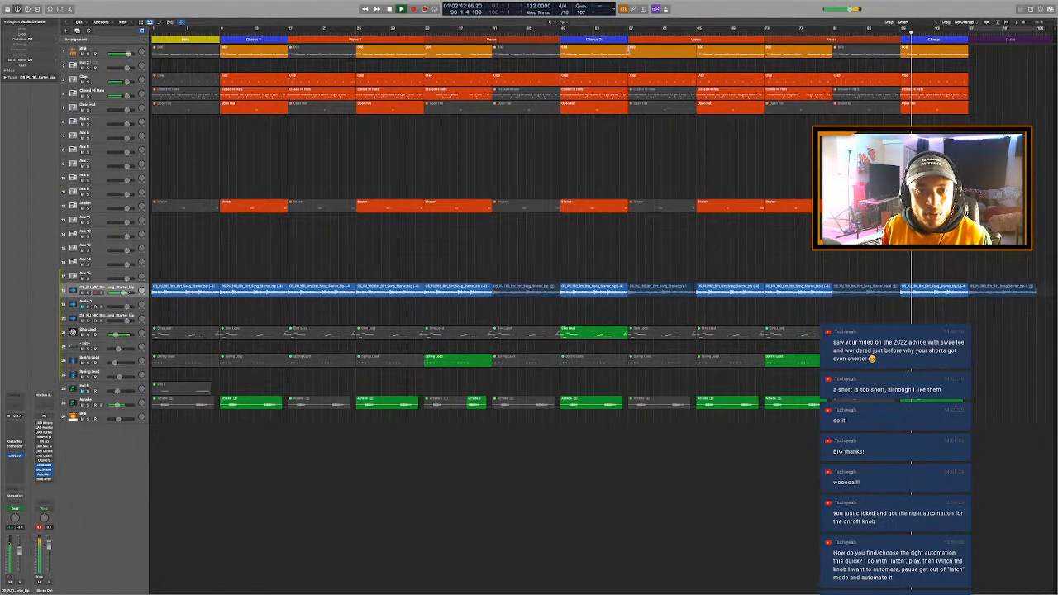
# - Rename the Verse arrangement marker directly after Chorus 2 as Verse 2
pyautogui.click(697, 40)
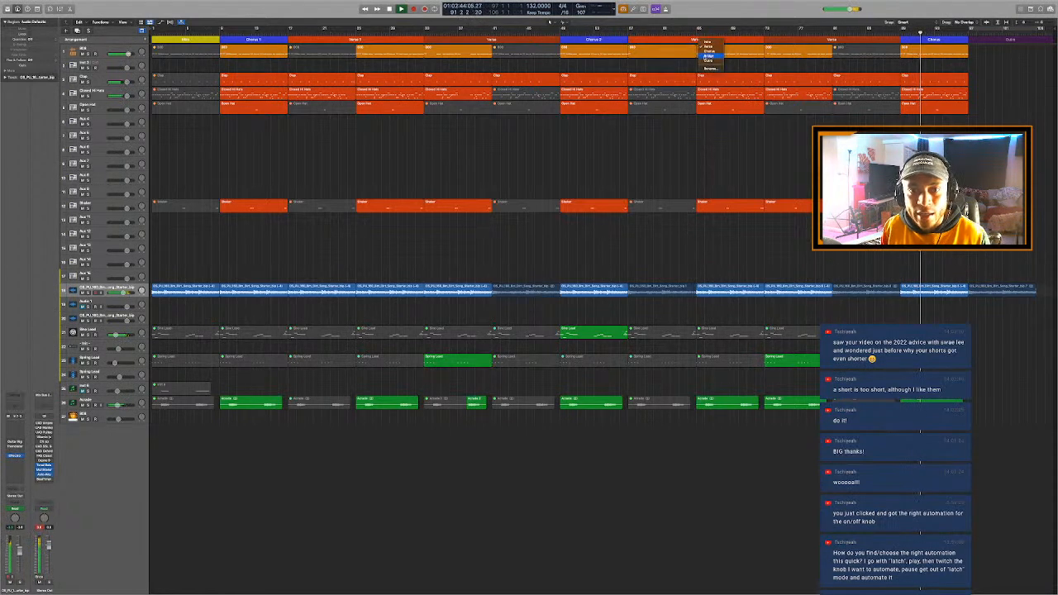
pyautogui.click(705, 70)
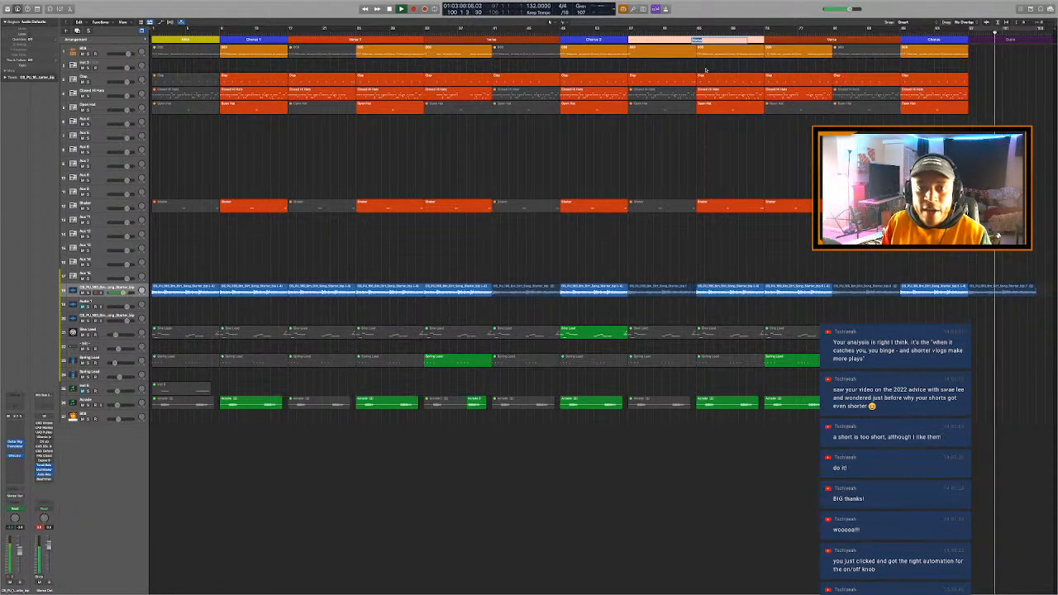
pyautogui.write('Verse 2')
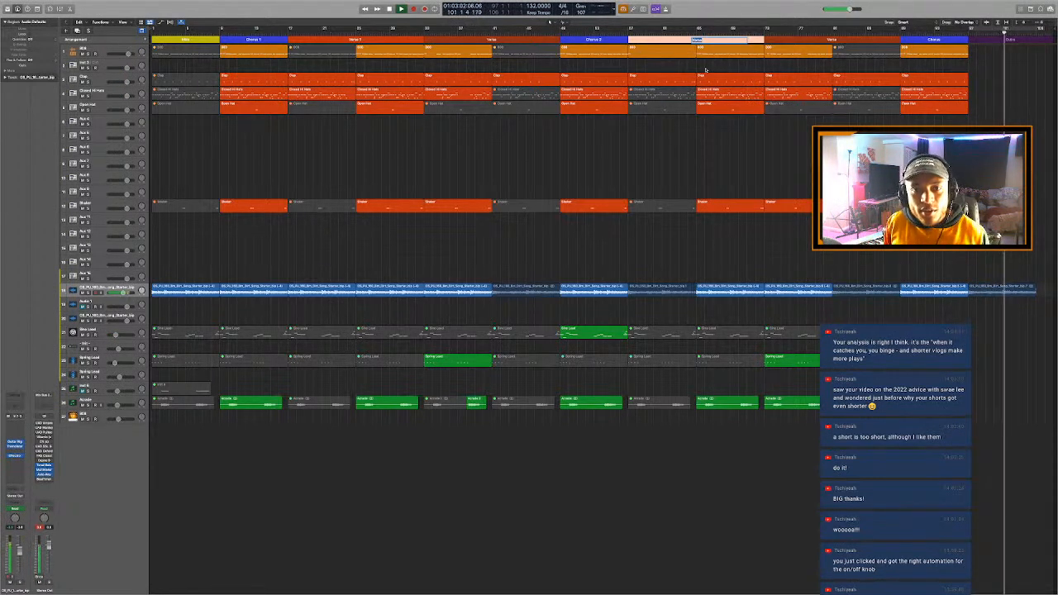
pyautogui.press('Return')
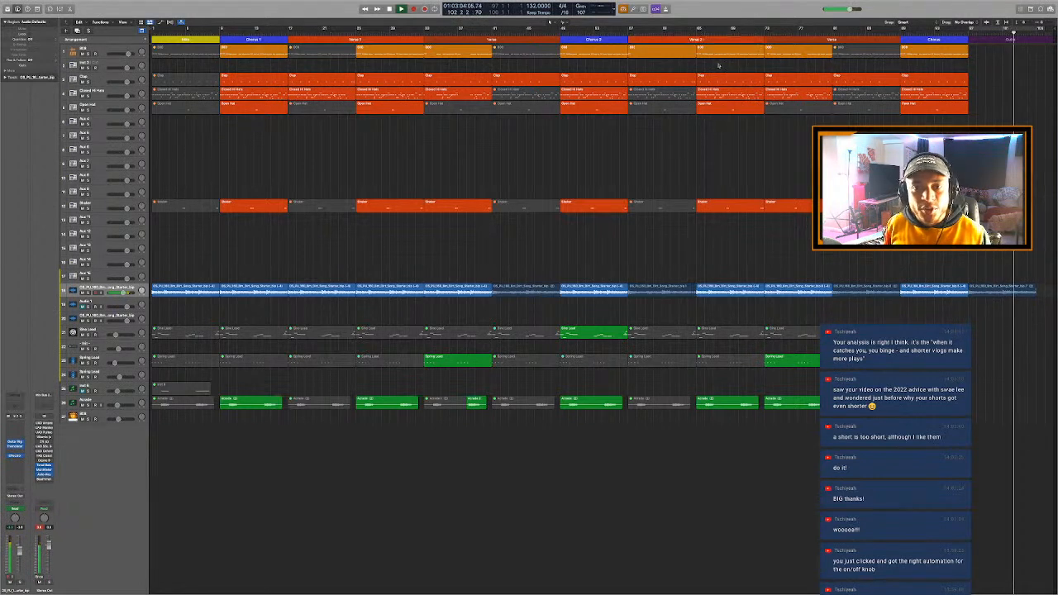
# - Rename the Verse arrangement marker following Verse 2 as Verse 2 B and the one following Verse 1 as Verse 1 B
pyautogui.click(832, 40)
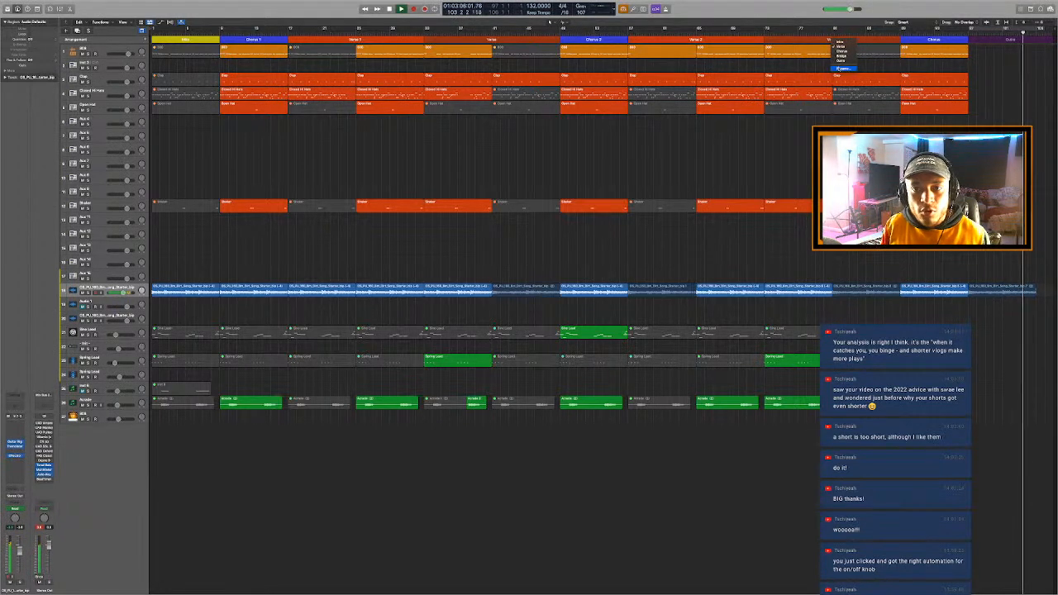
pyautogui.click(841, 67)
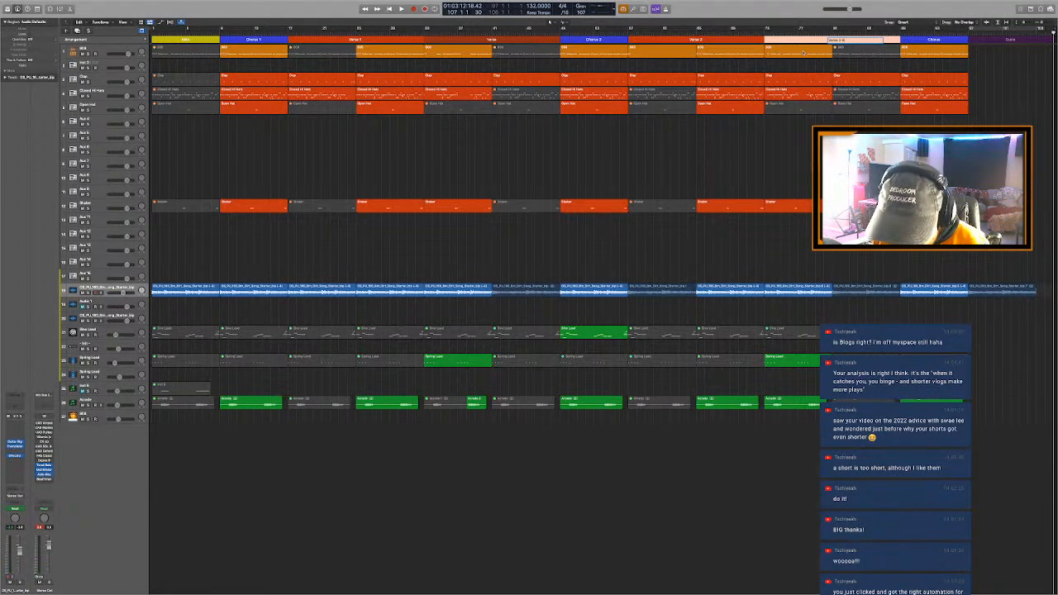
pyautogui.press('Return')
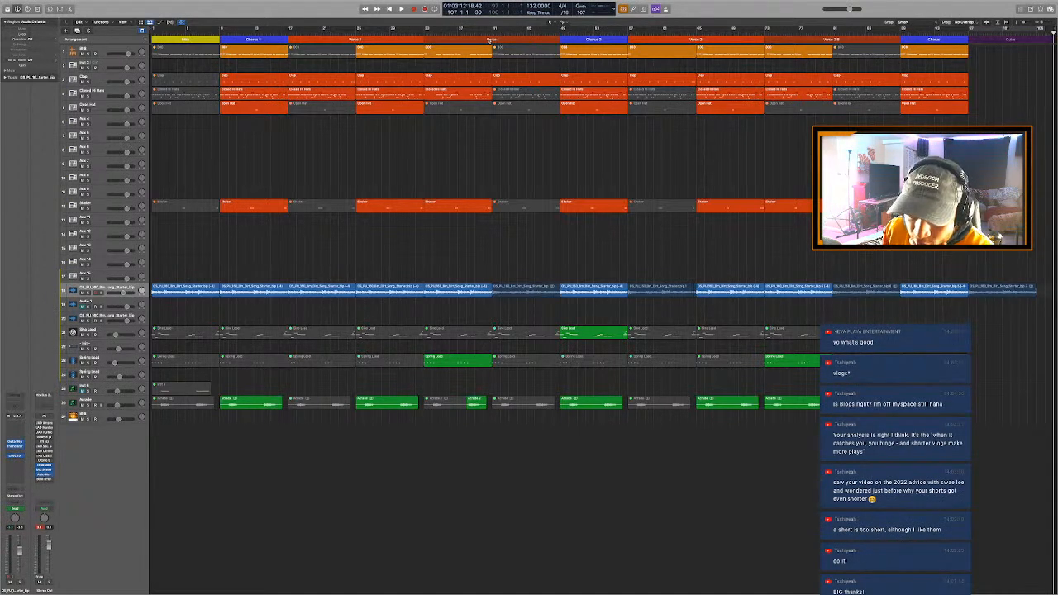
pyautogui.click(492, 40)
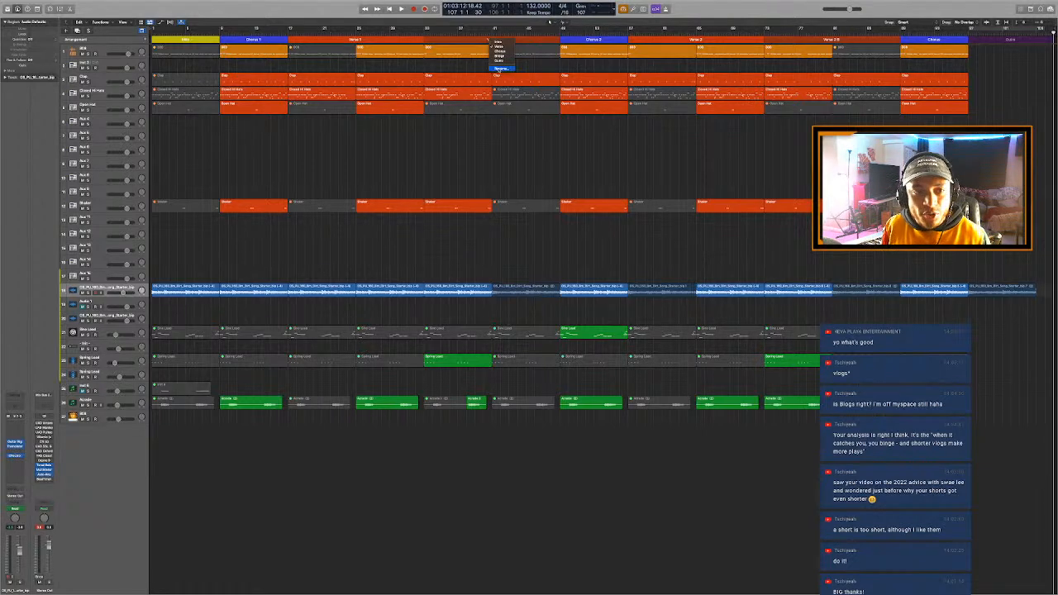
pyautogui.click(502, 68)
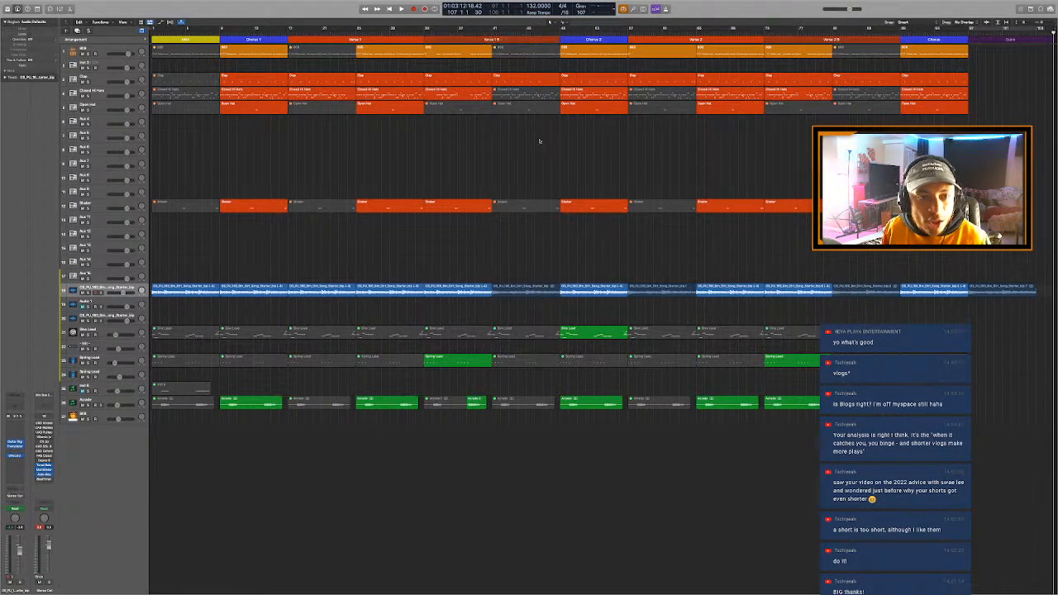
# - Rename the Verse 1 arrangement marker as Verse 1 A and the Verse 2 marker as Verse 2 A
pyautogui.click(358, 40)
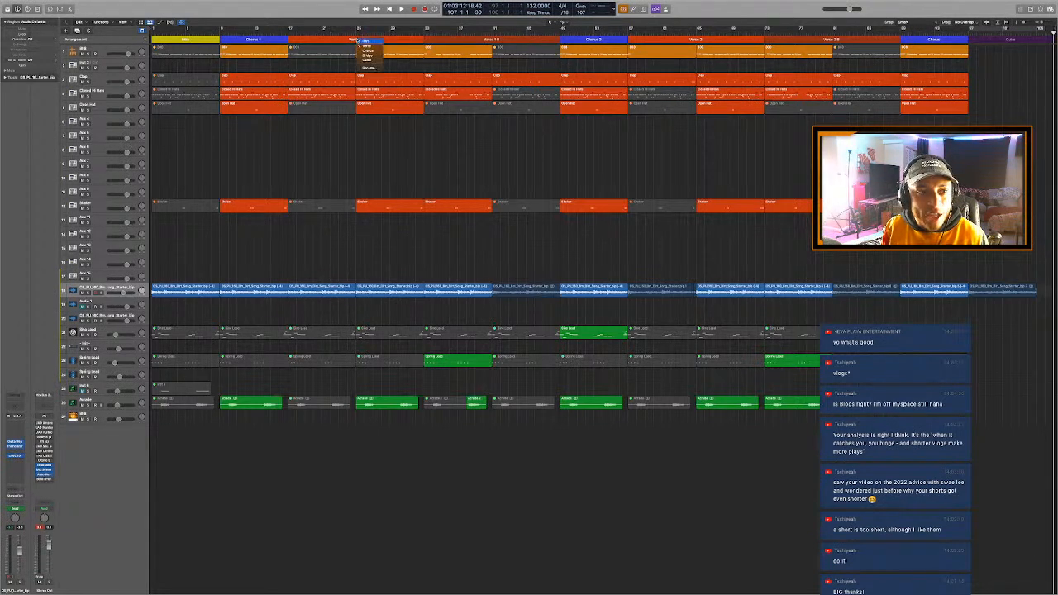
pyautogui.click(369, 66)
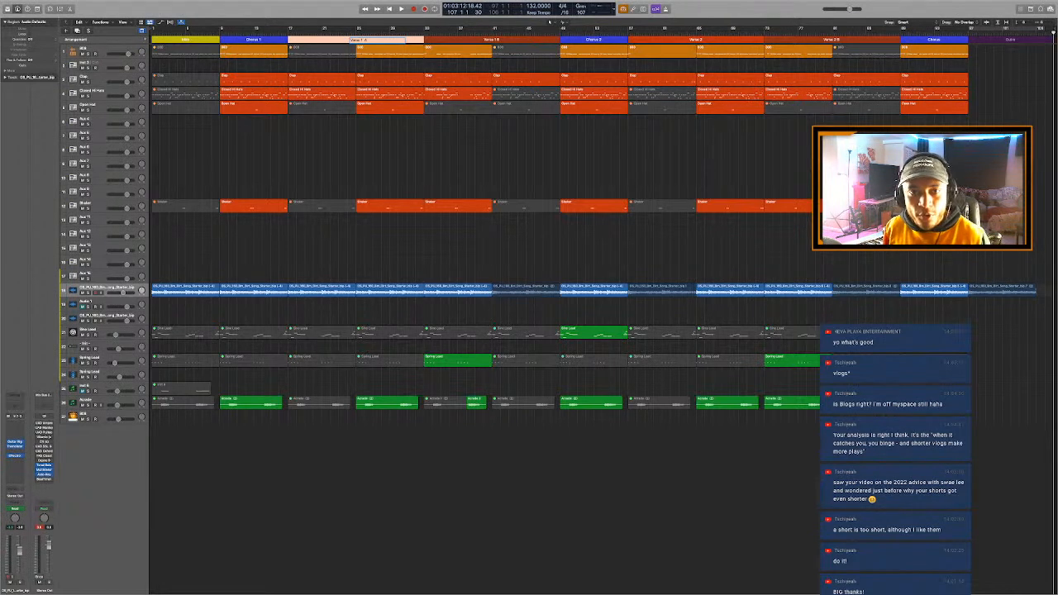
pyautogui.click(523, 134)
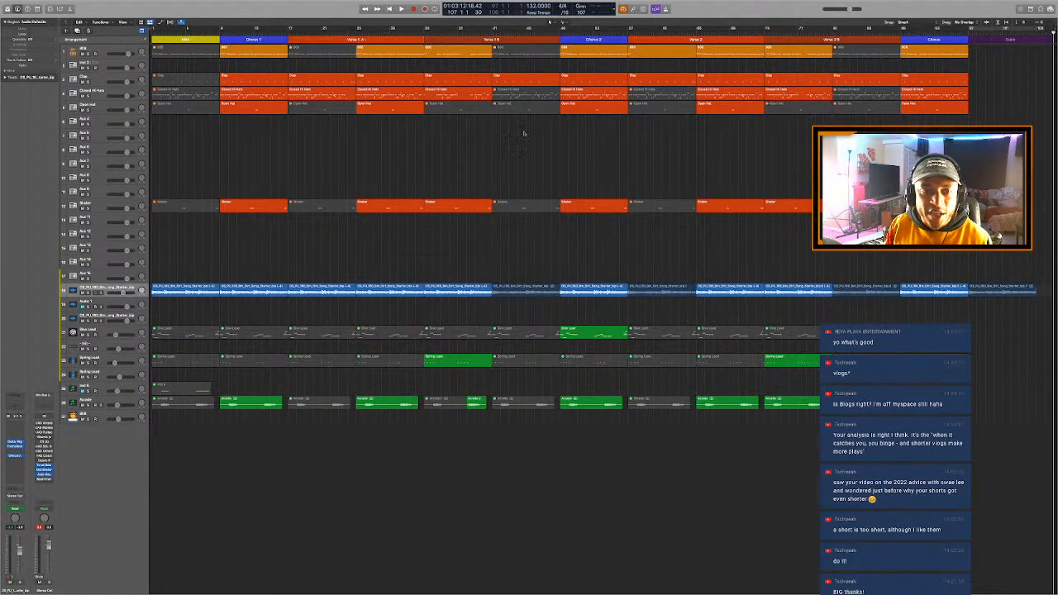
pyautogui.click(701, 39)
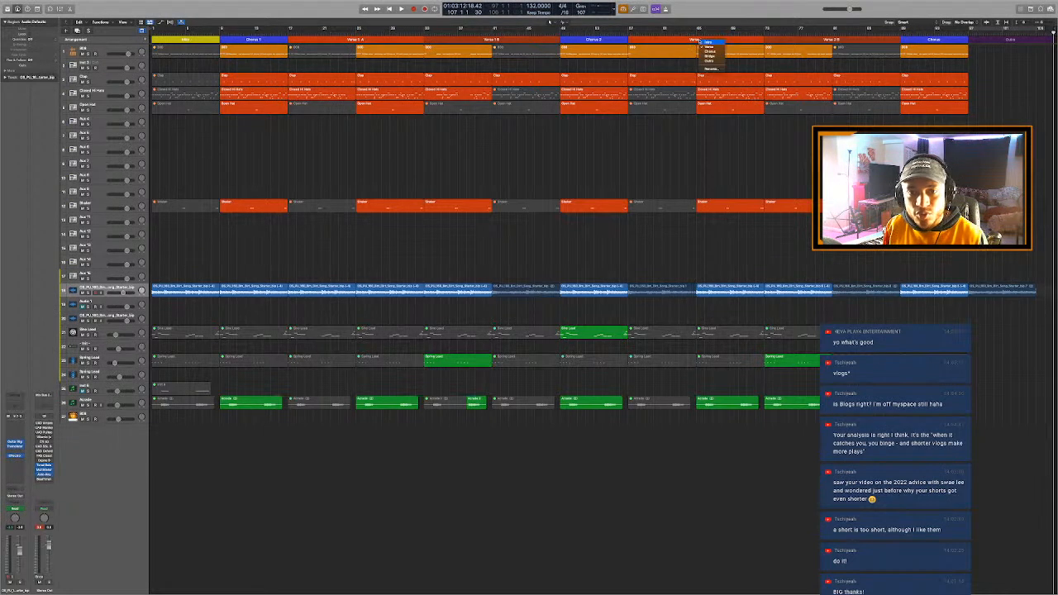
pyautogui.press('Return')
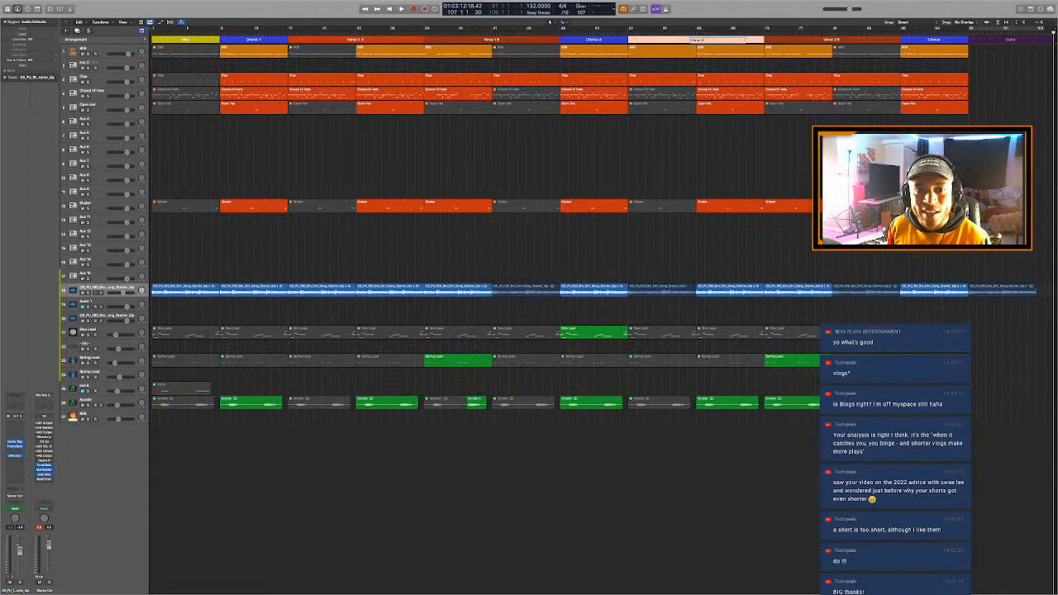
pyautogui.click(675, 144)
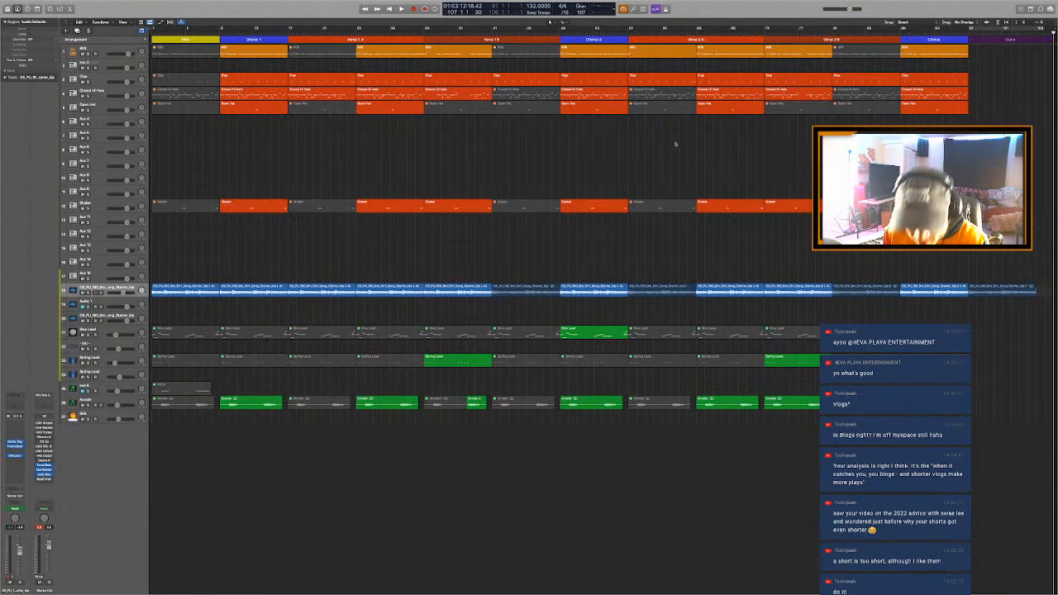
# - Show the overview of all desktops and open windows
pyautogui.hotkey('ctrl', 'Up')
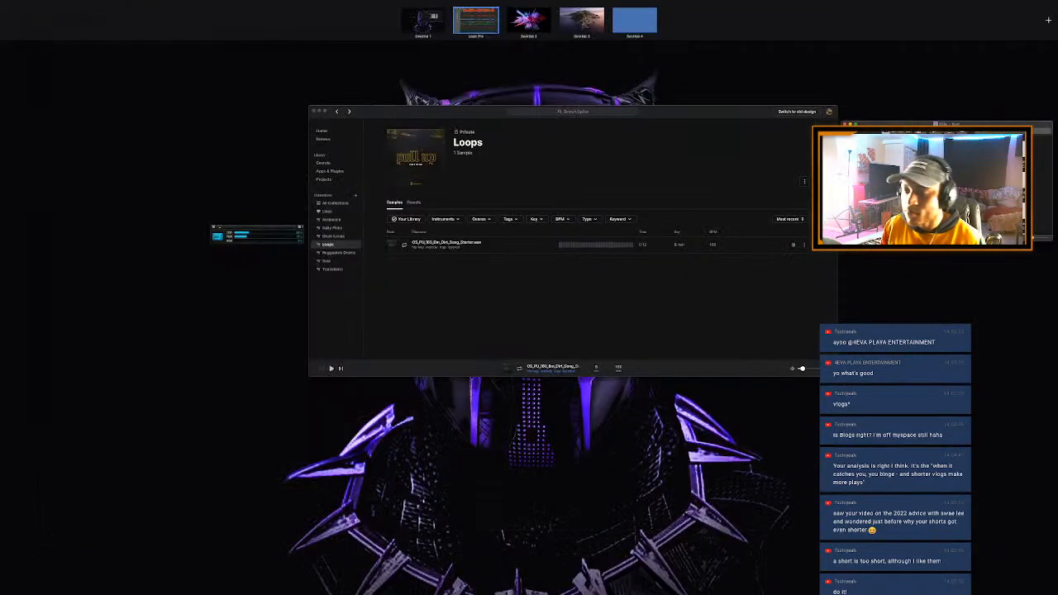